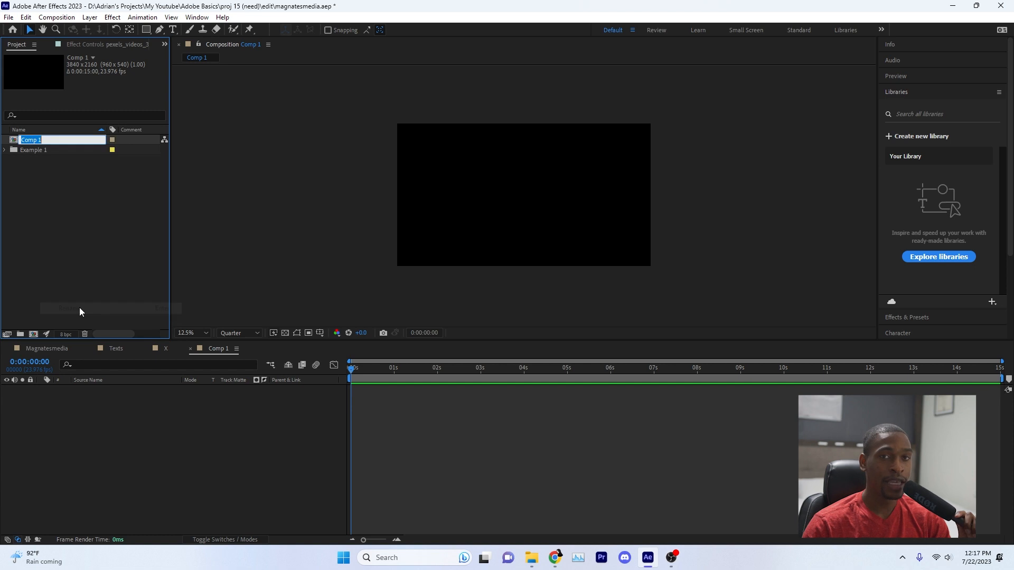
# - Rename the new composition as MagnatesMedia 2
pyautogui.write('MagnatesMedia 2')
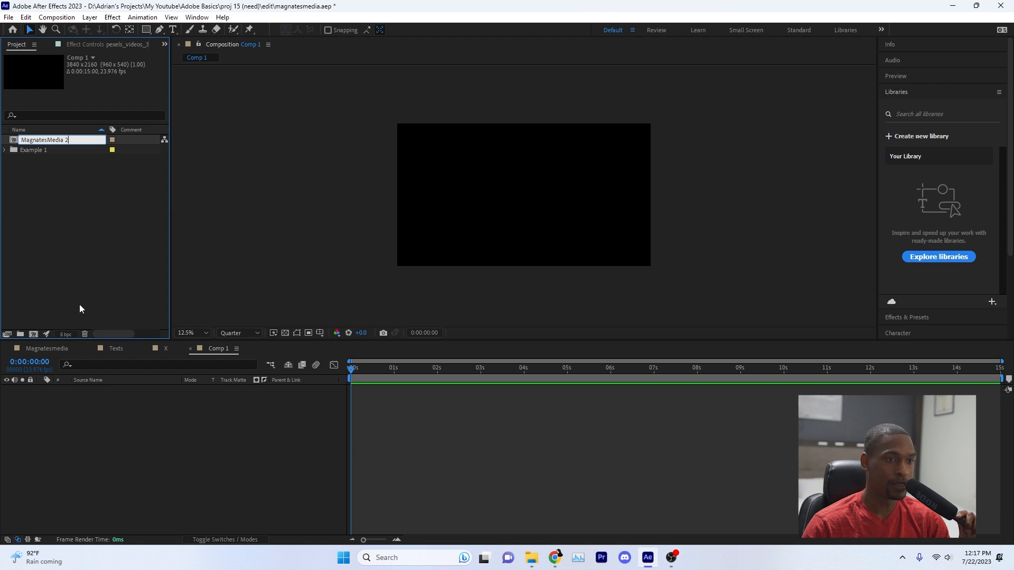
pyautogui.press('Return')
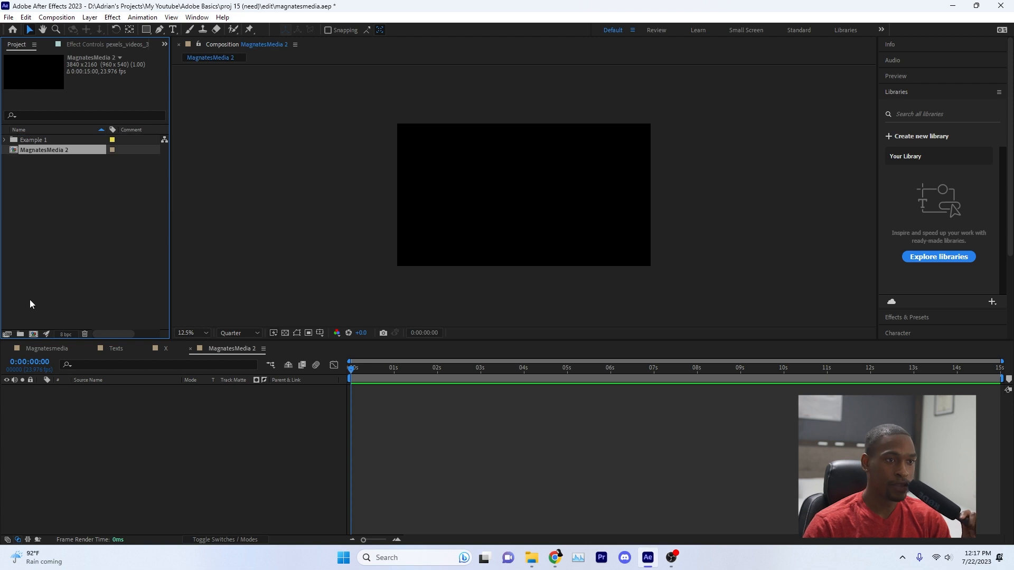
pyautogui.click(114, 262)
# - Create a composition-sized solid layer named BcgColor in MagnatesMedia 2
pyautogui.rightClick(204, 436)
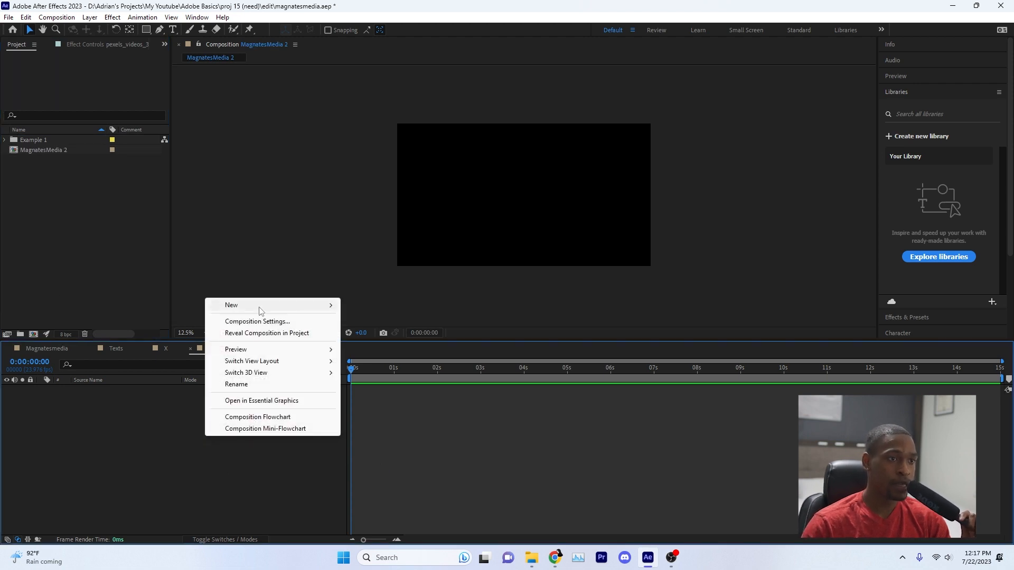
pyautogui.moveTo(248, 302)
pyautogui.click(365, 336)
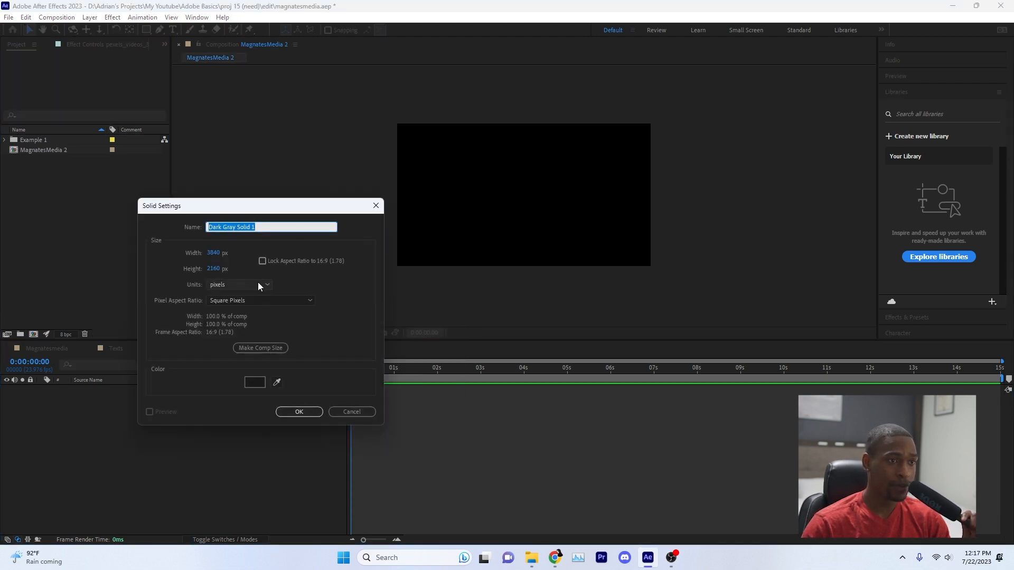
pyautogui.write('B')
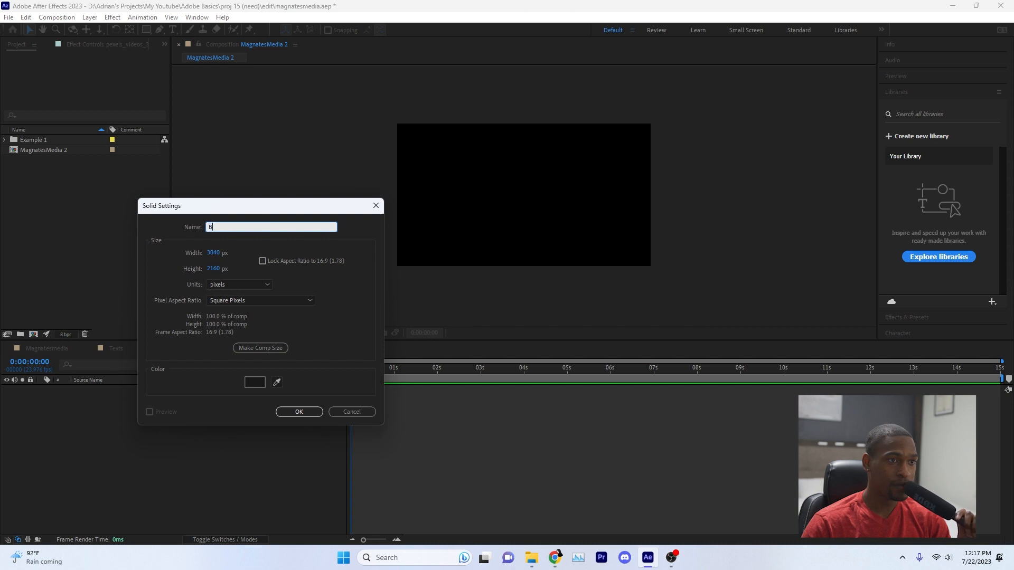
pyautogui.write('cg')
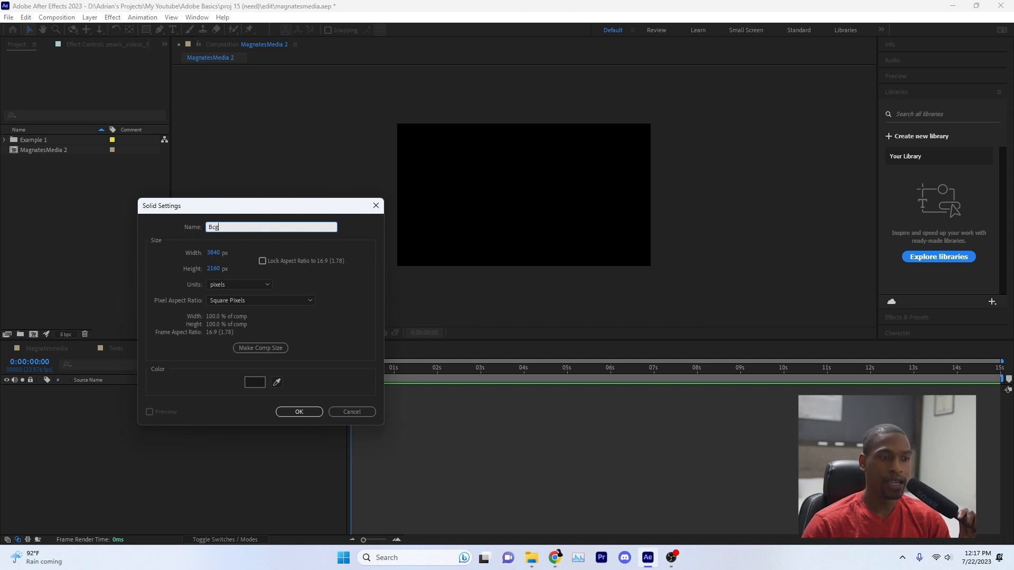
pyautogui.write('Color')
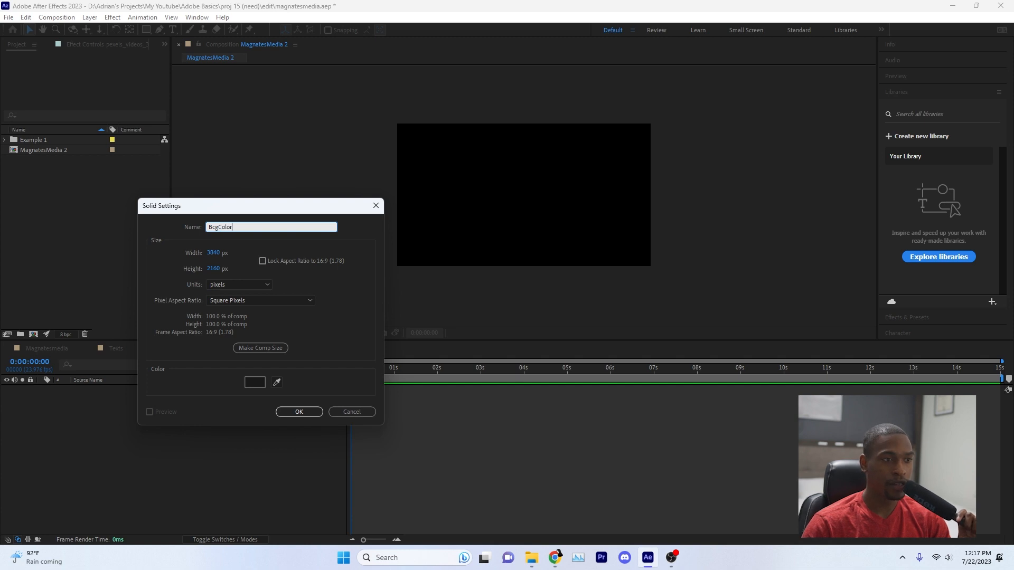
pyautogui.press('Return')
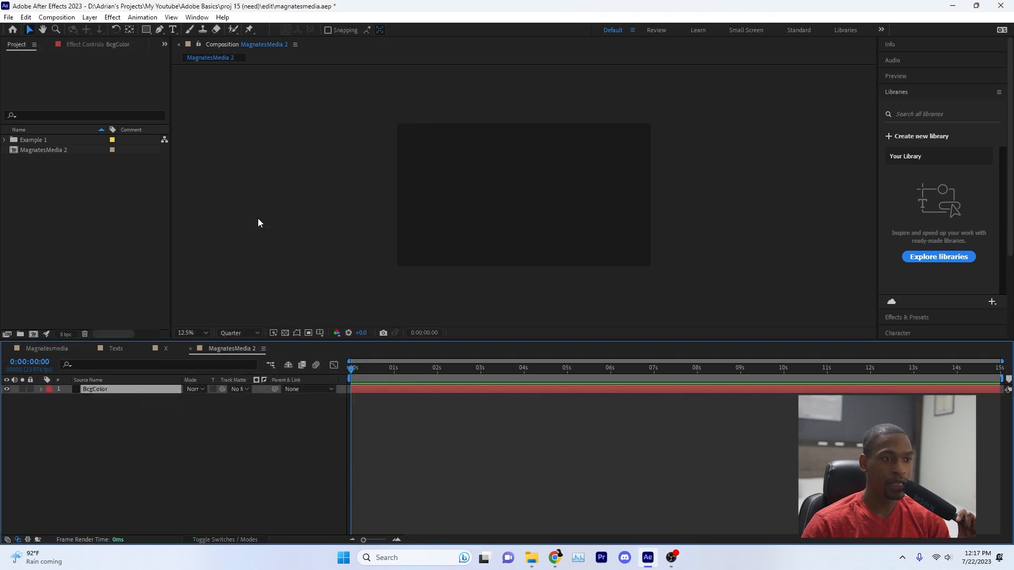
pyautogui.doubleClick(85, 391)
pyautogui.rightClick(89, 388)
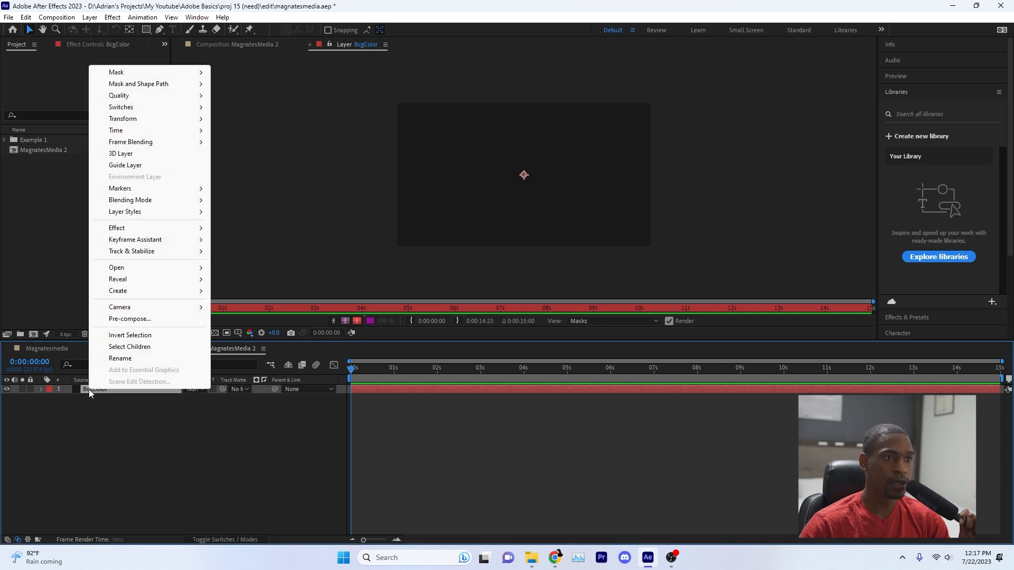
pyautogui.press('Escape')
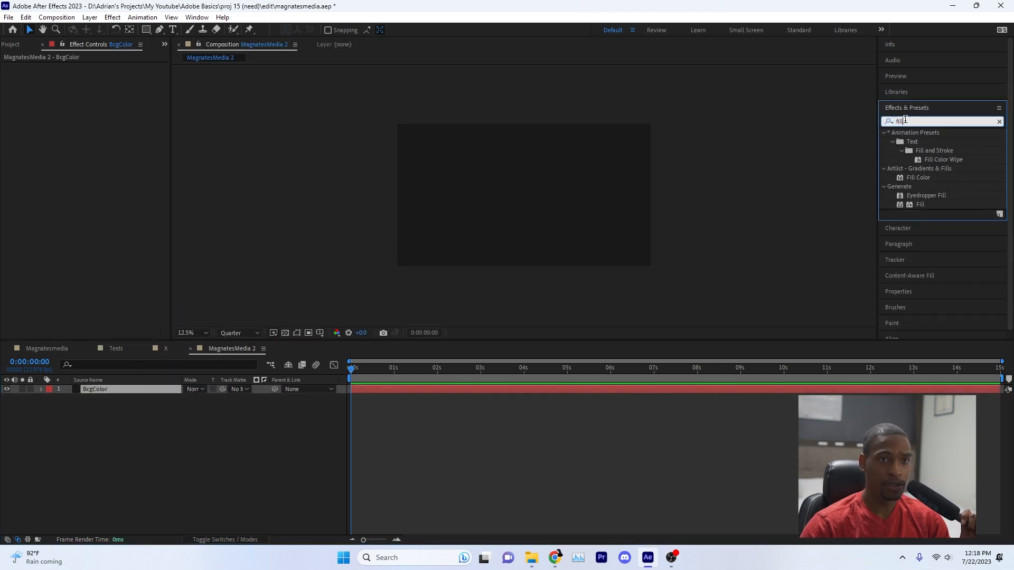
# - Apply the Fill effect to the BcgColor layer and set its color to a slightly darkened yellow
pyautogui.moveTo(921, 205); pyautogui.dragTo(143, 391)
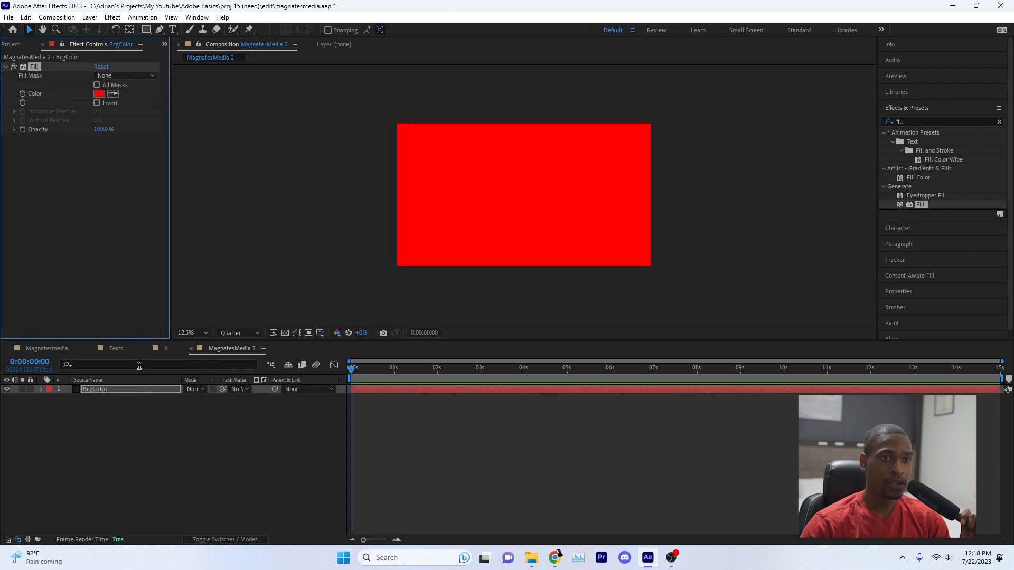
pyautogui.click(99, 93)
pyautogui.click(301, 312)
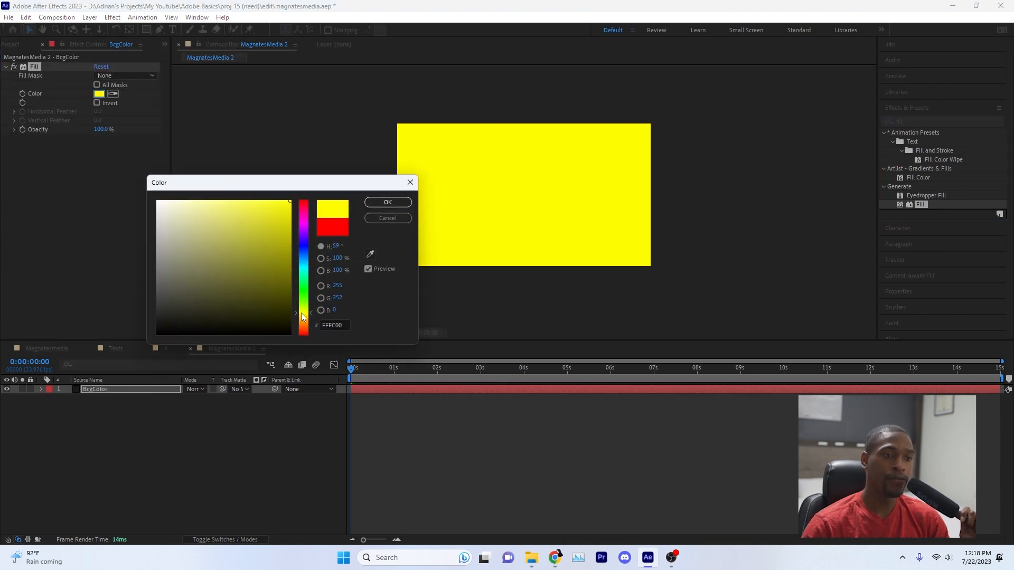
pyautogui.click(290, 221)
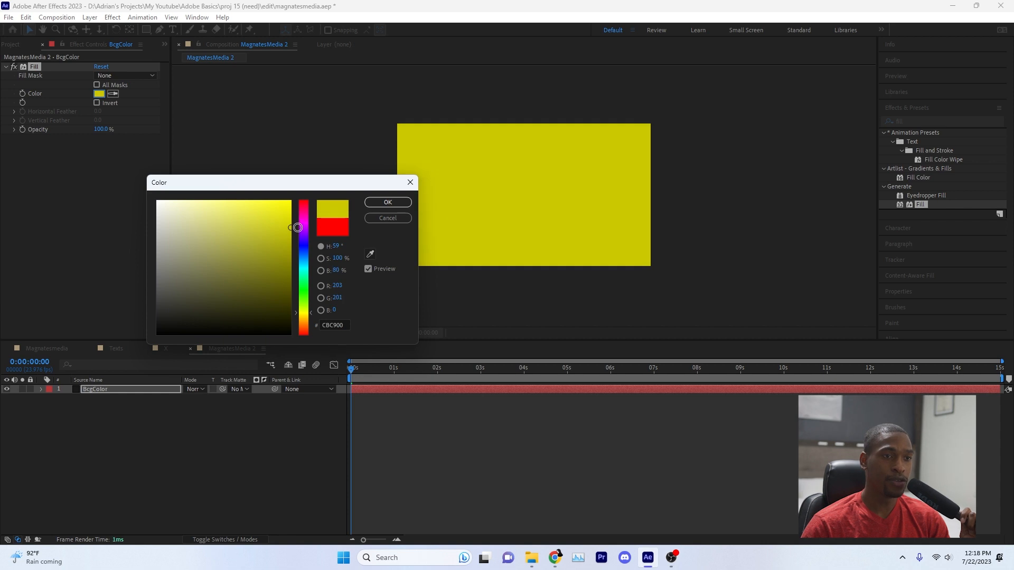
pyautogui.click(388, 202)
pyautogui.moveTo(125, 245); pyautogui.dragTo(108, 238)
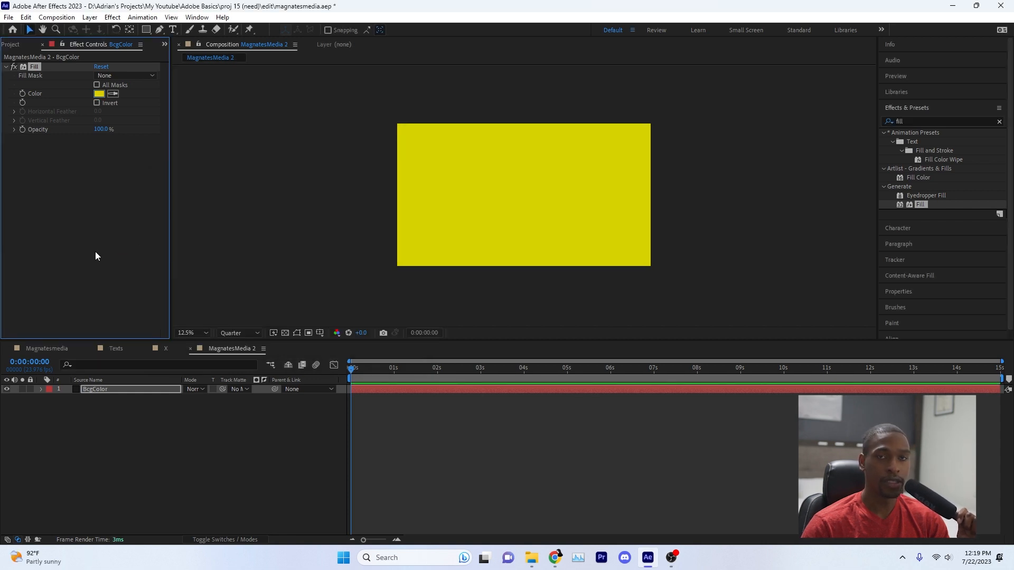
pyautogui.moveTo(535, 556)
pyautogui.click(507, 508)
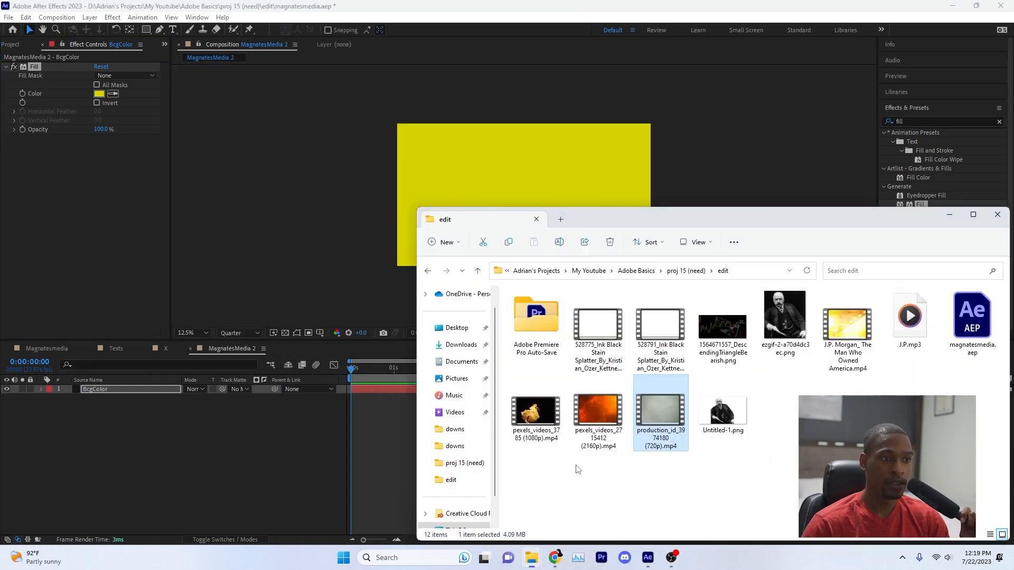
pyautogui.moveTo(671, 407); pyautogui.dragTo(198, 458)
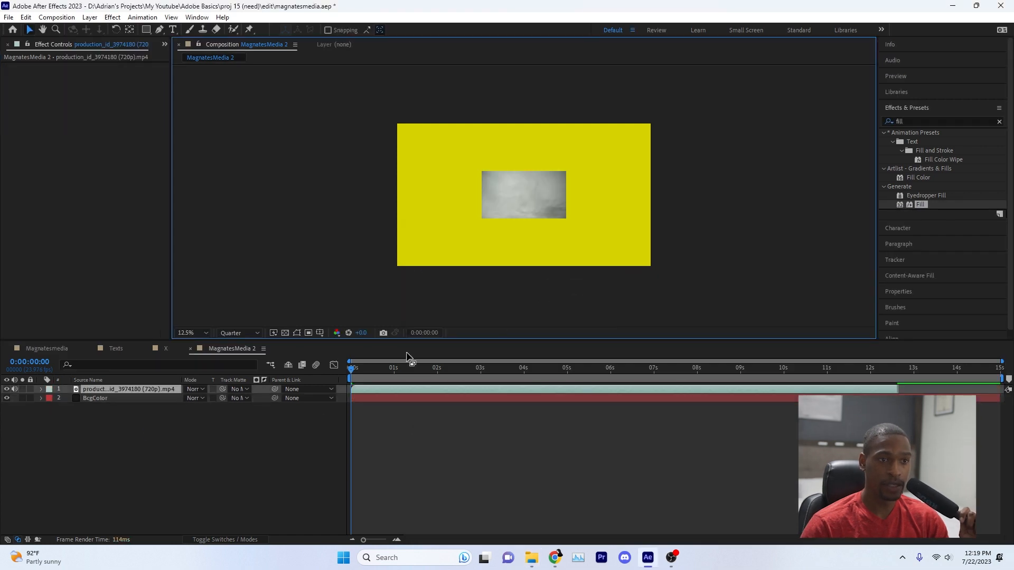
# - Scale up the cloud video layer to fill the frame, trying 200% and settling on 300%
pyautogui.click(40, 389)
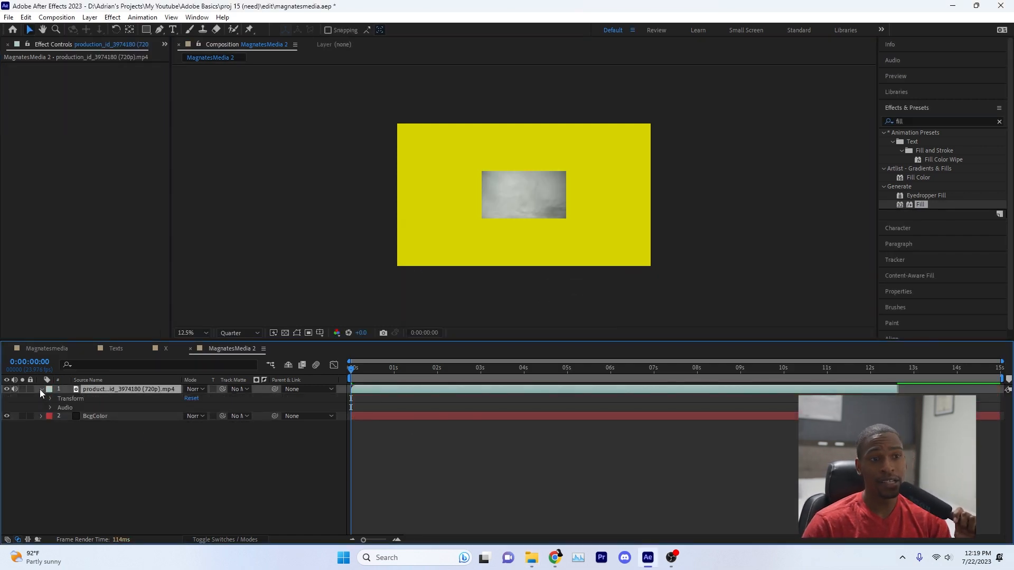
pyautogui.click(40, 389)
pyautogui.press('s')
pyautogui.click(196, 398)
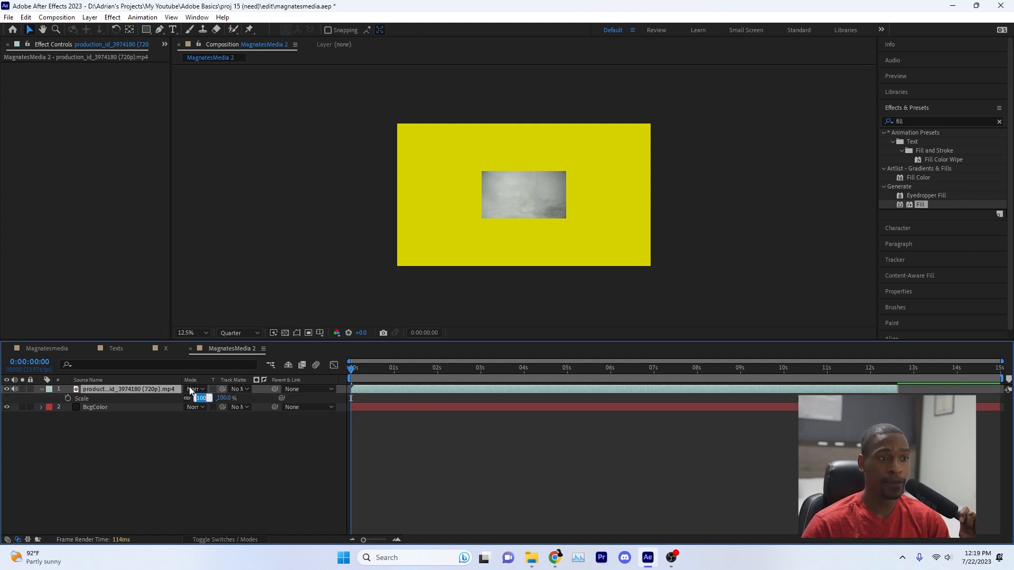
pyautogui.write('200')
pyautogui.press('Return')
pyautogui.click(190, 388)
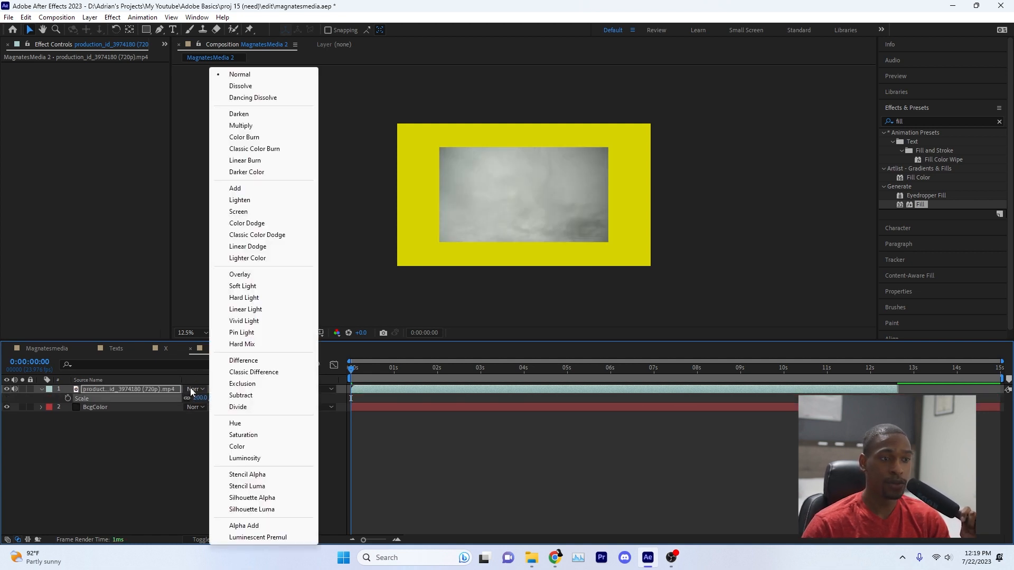
pyautogui.click(198, 397)
pyautogui.write('300')
pyautogui.press('Return')
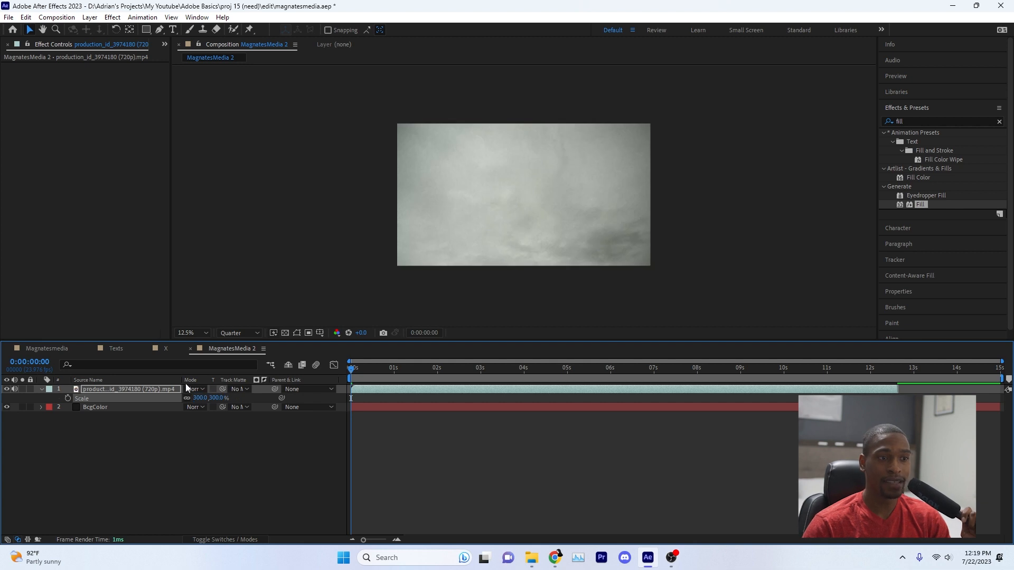
# - Try the Screen and Linear Dodge blending modes on the cloud video layer
pyautogui.click(196, 389)
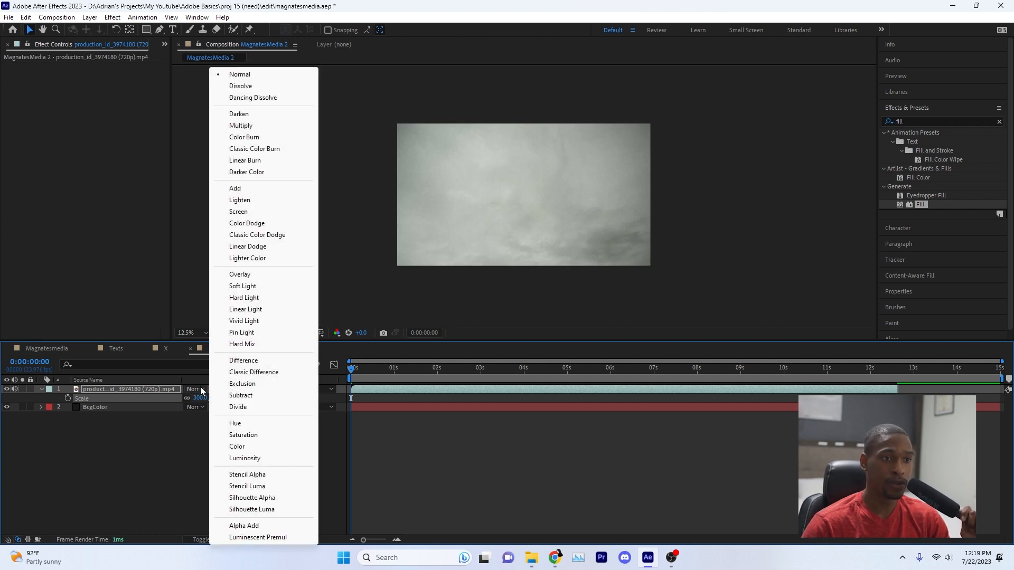
pyautogui.click(236, 212)
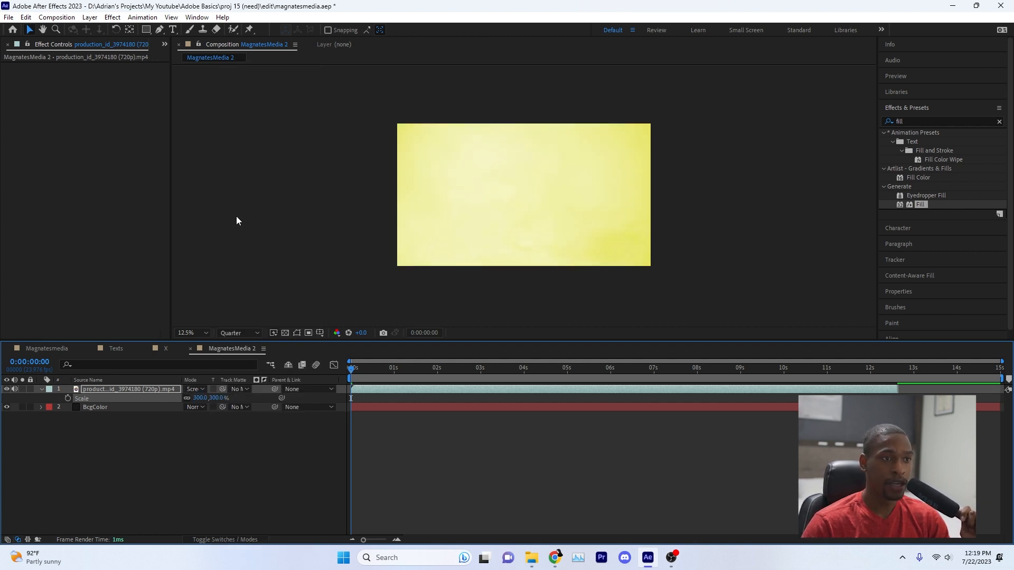
pyautogui.click(195, 389)
pyautogui.click(245, 248)
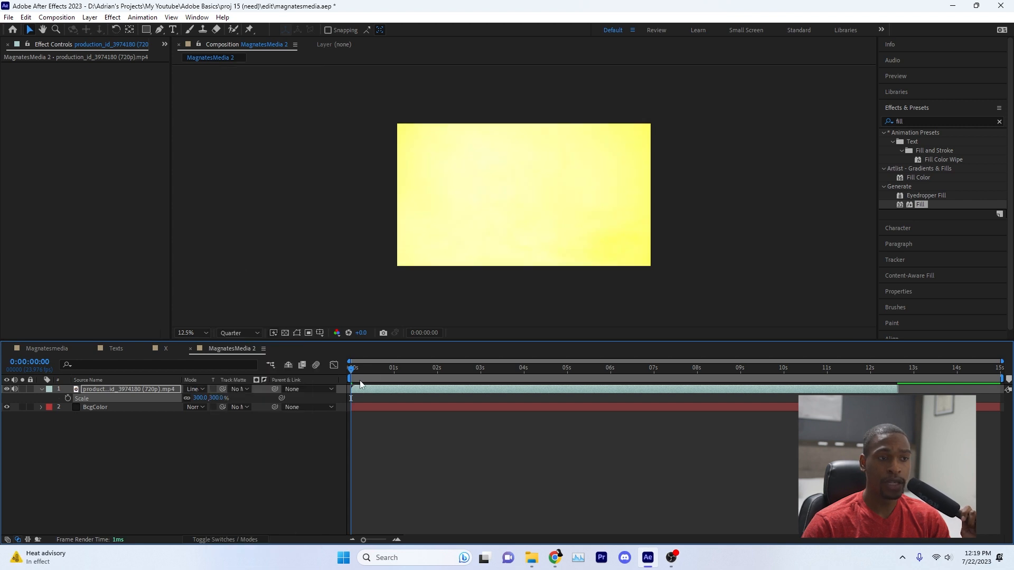
pyautogui.moveTo(360, 381); pyautogui.dragTo(272, 387)
# - Set the cloud video layer's blending mode to Multiply and preview the composition from the start
pyautogui.click(196, 390)
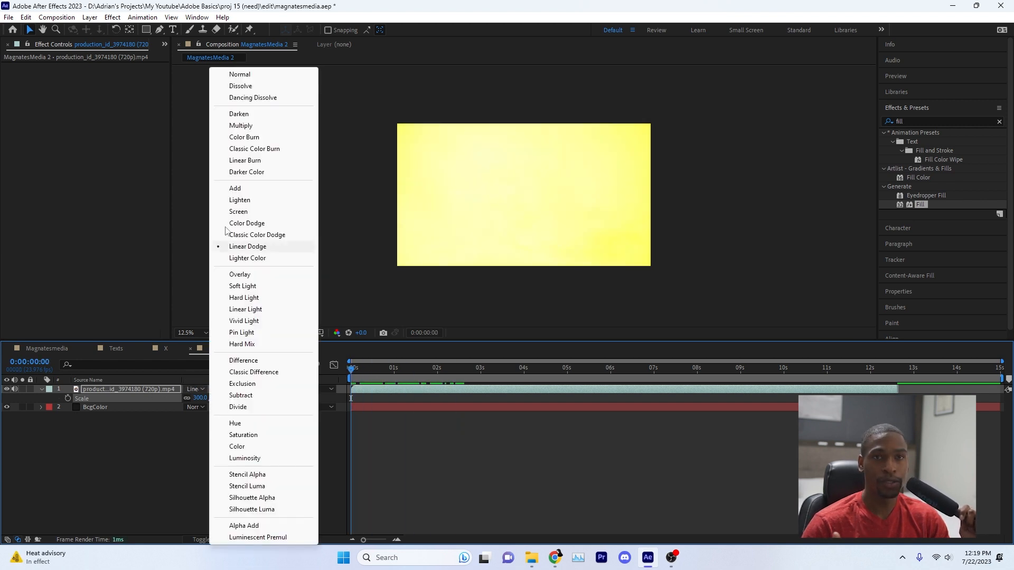
pyautogui.click(249, 127)
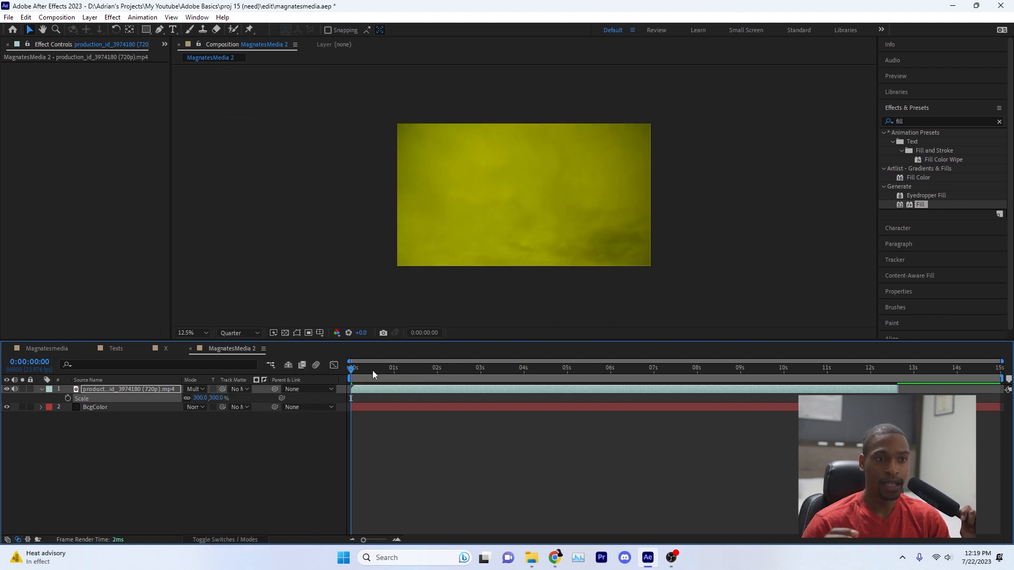
pyautogui.moveTo(373, 370); pyautogui.dragTo(340, 379)
pyautogui.press('space')
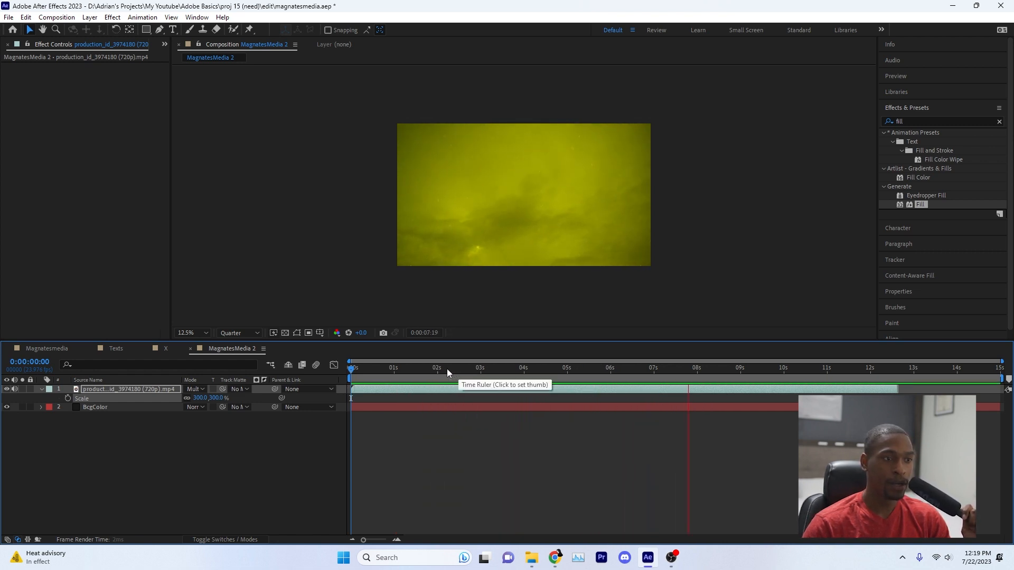
pyautogui.press('space')
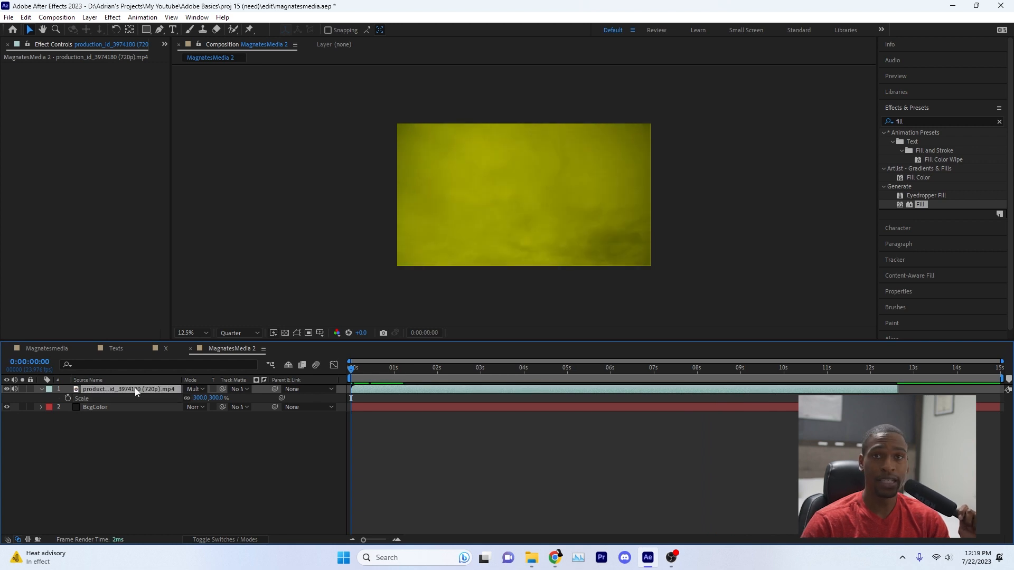
# - Try opacities of 50% and 80% on the cloud video layer, previewing playback at 50%
pyautogui.press('t')
pyautogui.click(191, 398)
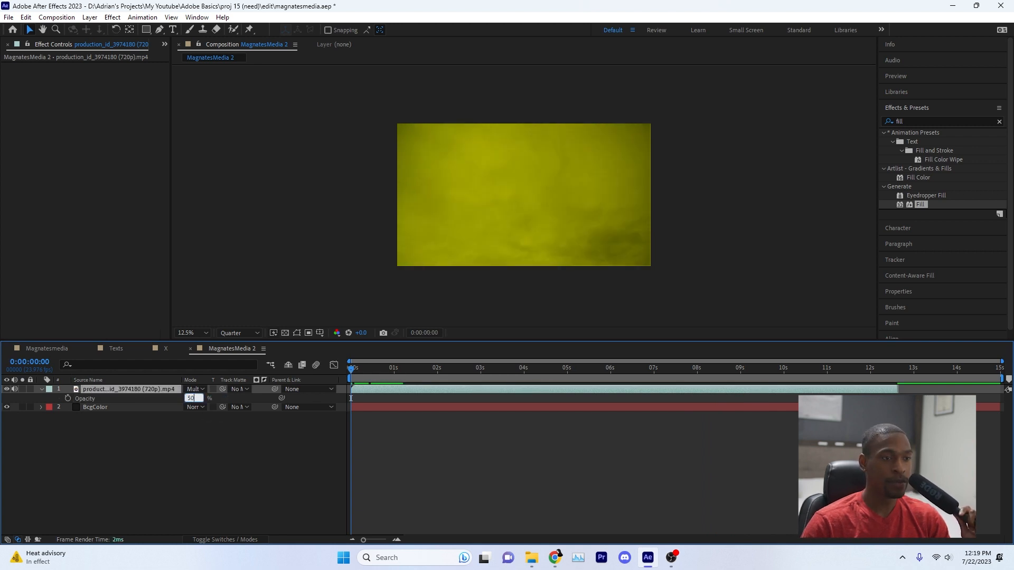
pyautogui.press('Return')
pyautogui.press('space')
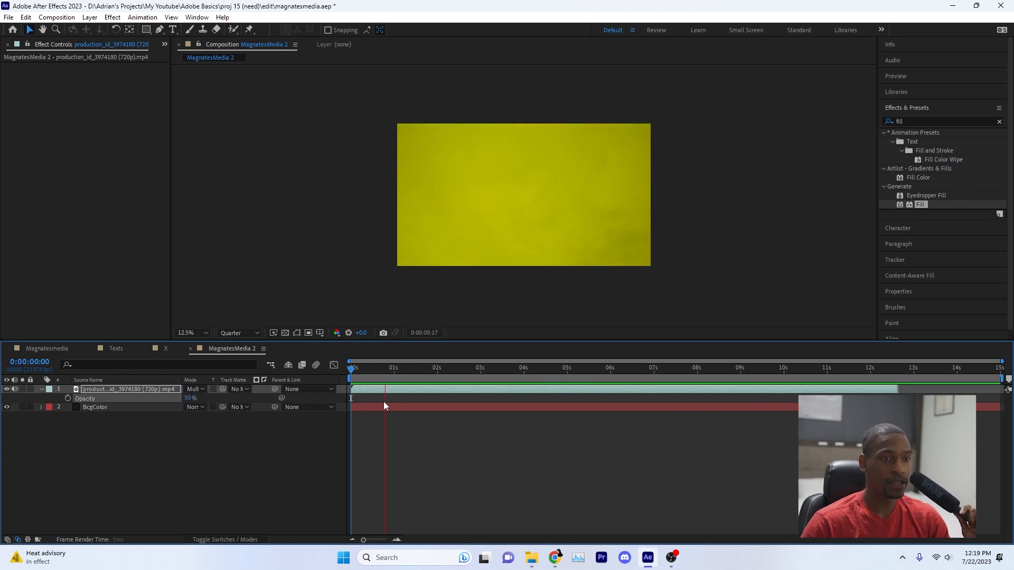
pyautogui.press('space')
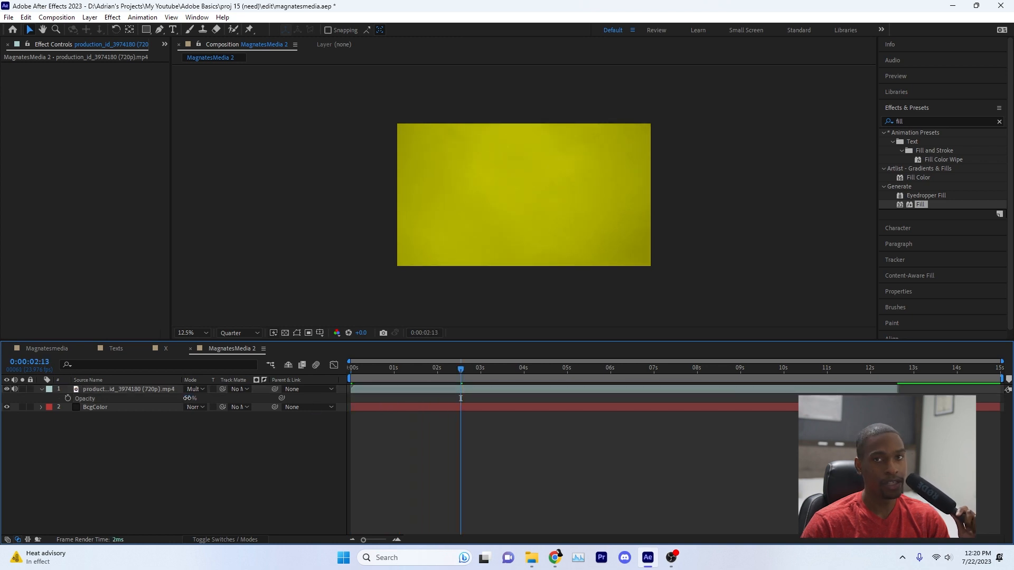
pyautogui.click(187, 398)
pyautogui.write('80')
pyautogui.press('Return')
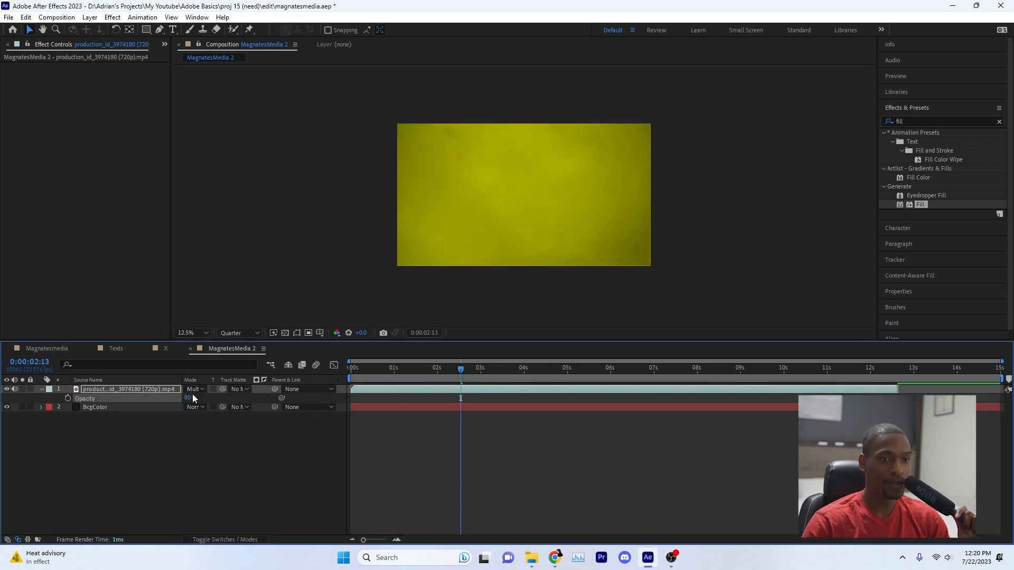
# - Set the cloud video layer's opacity to 60% and preview the composition
pyautogui.click(188, 398)
pyautogui.write('60')
pyautogui.press('Return')
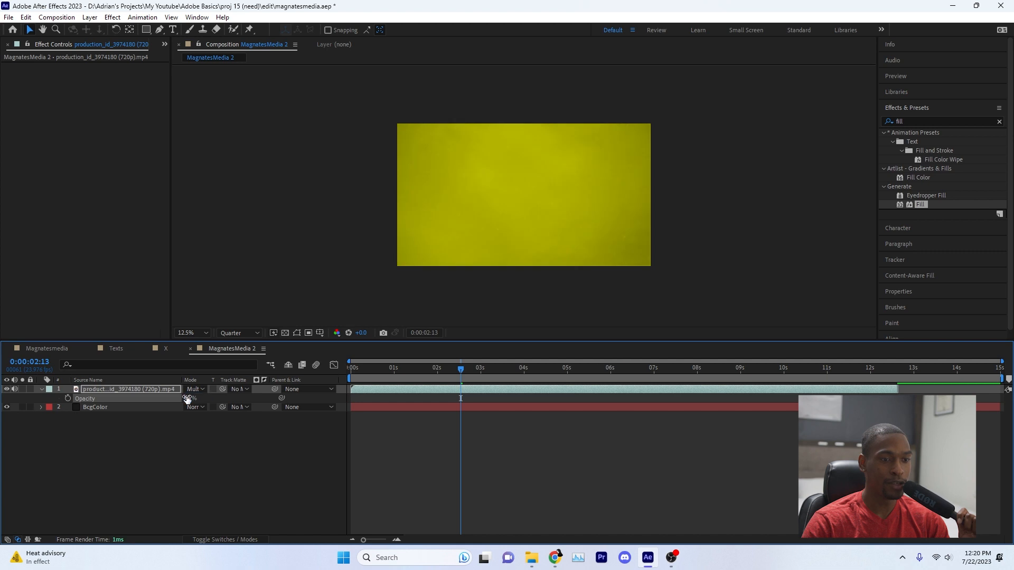
pyautogui.press('space')
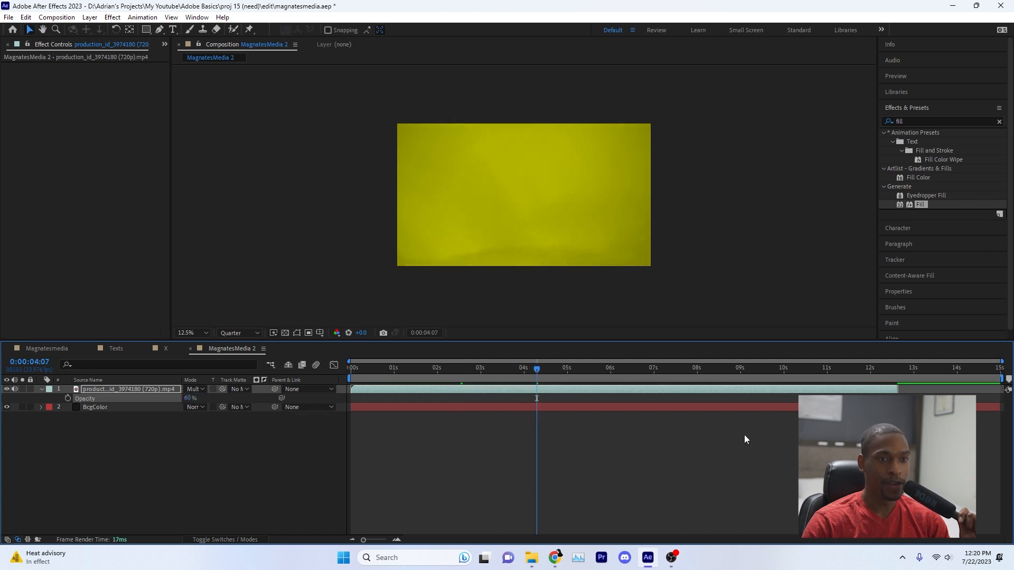
# - Trim the end of the BcgColor layer to the end of the cloud video at 0:00:12:15
pyautogui.click(898, 368)
pyautogui.click(904, 409)
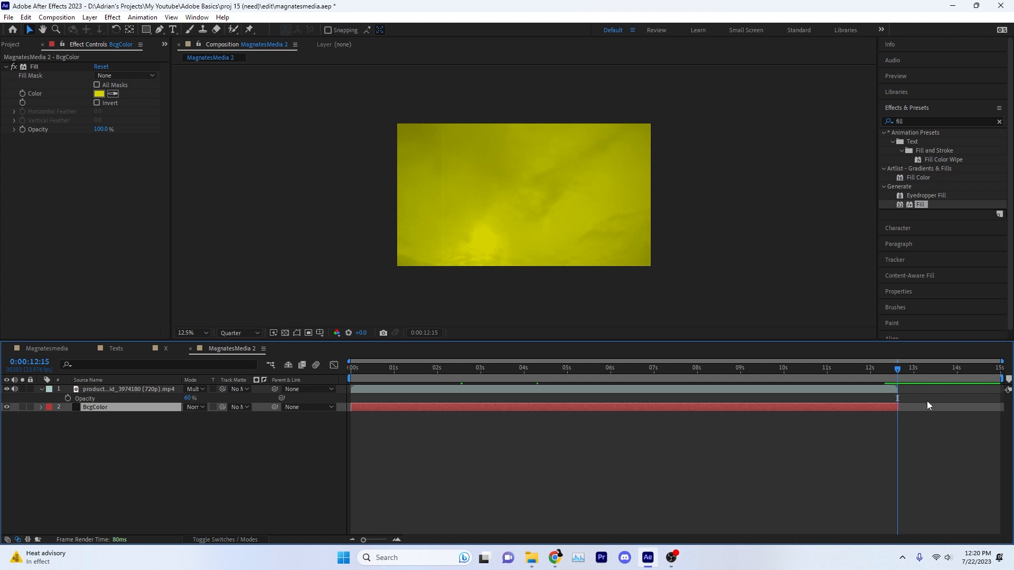
pyautogui.scroll(5, 927, 401)
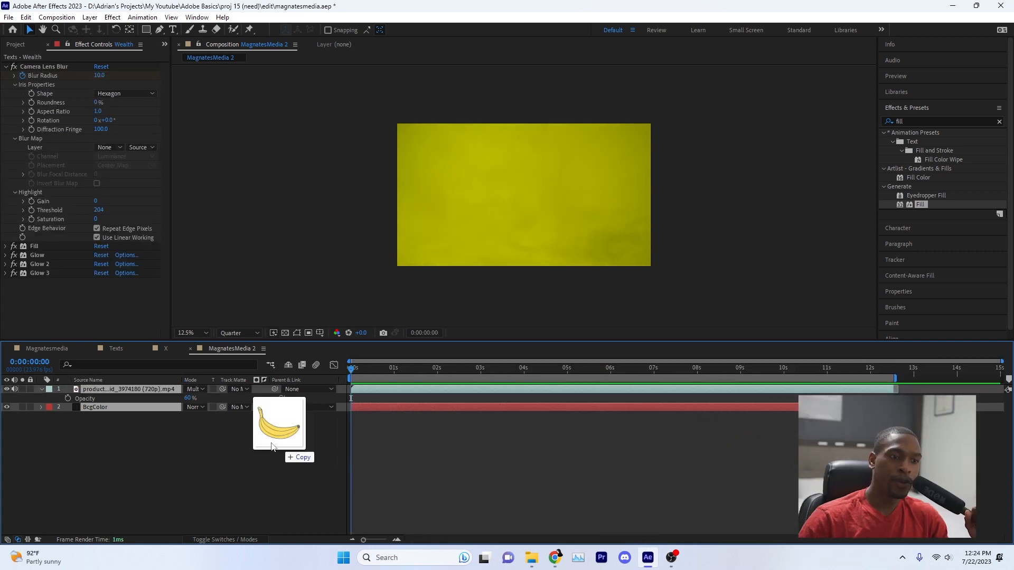
# - Add the banana PNG as the uppermost layer of the MagnatesMedia 2 composition and scale it to about 254%
pyautogui.moveTo(283, 407); pyautogui.dragTo(283, 412)
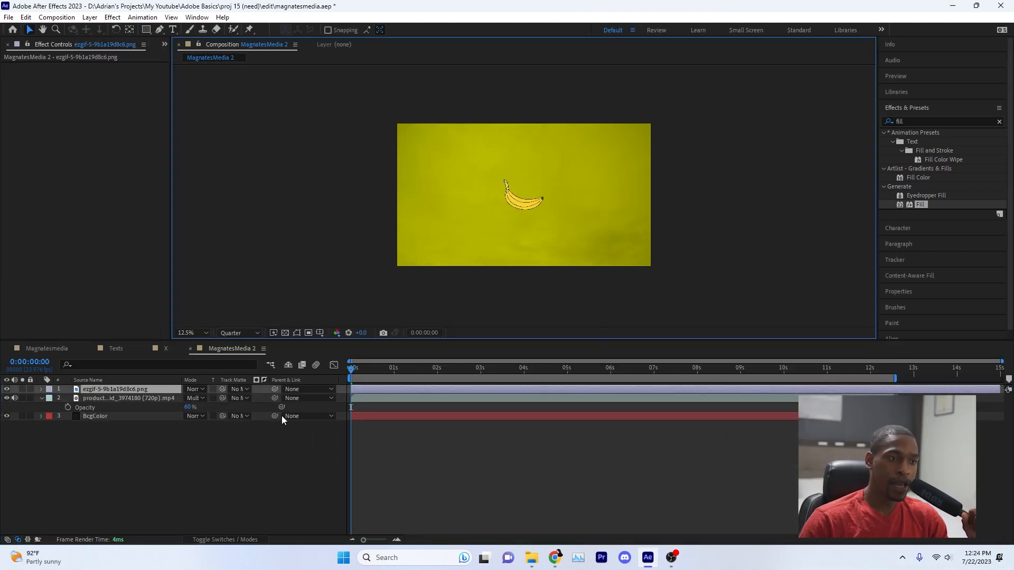
pyautogui.press('s')
pyautogui.moveTo(200, 398); pyautogui.dragTo(256, 403)
# - Try a 90° rotation on the banana layer, and settle on a rotation of -90°
pyautogui.click(150, 388)
pyautogui.press('r')
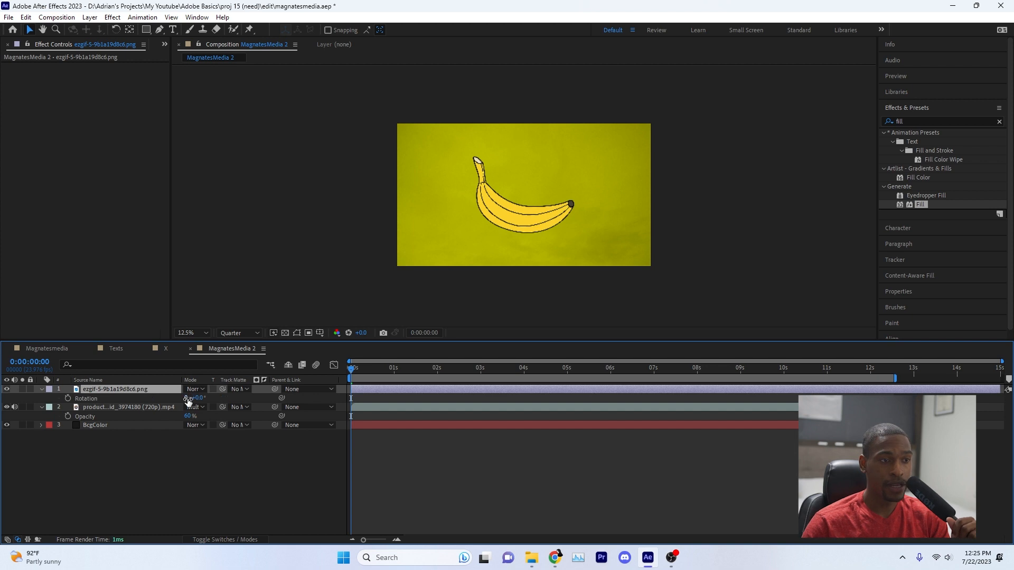
pyautogui.click(197, 398)
pyautogui.write('90')
pyautogui.press('Return')
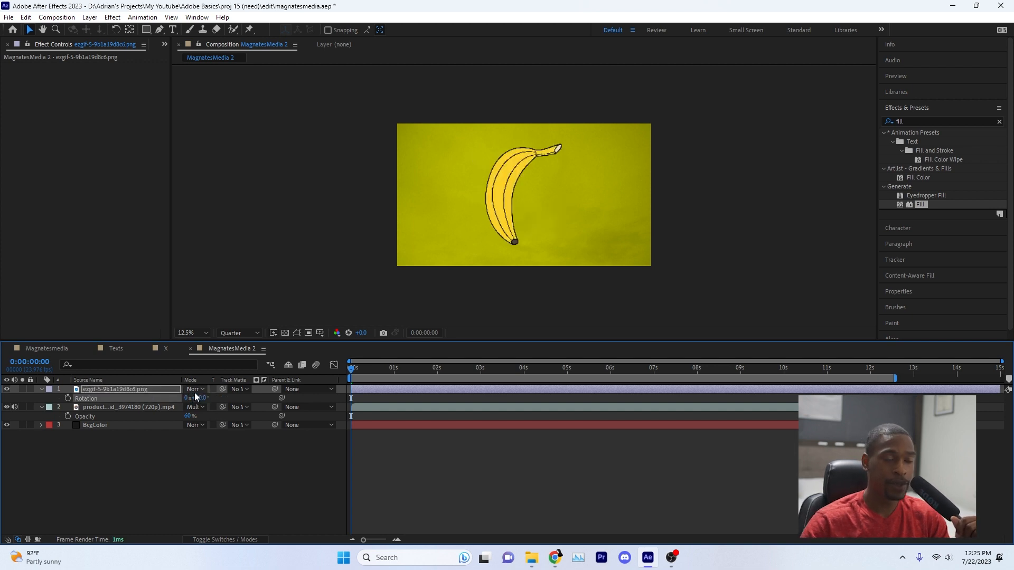
pyautogui.click(198, 398)
pyautogui.write('-90')
pyautogui.press('Return')
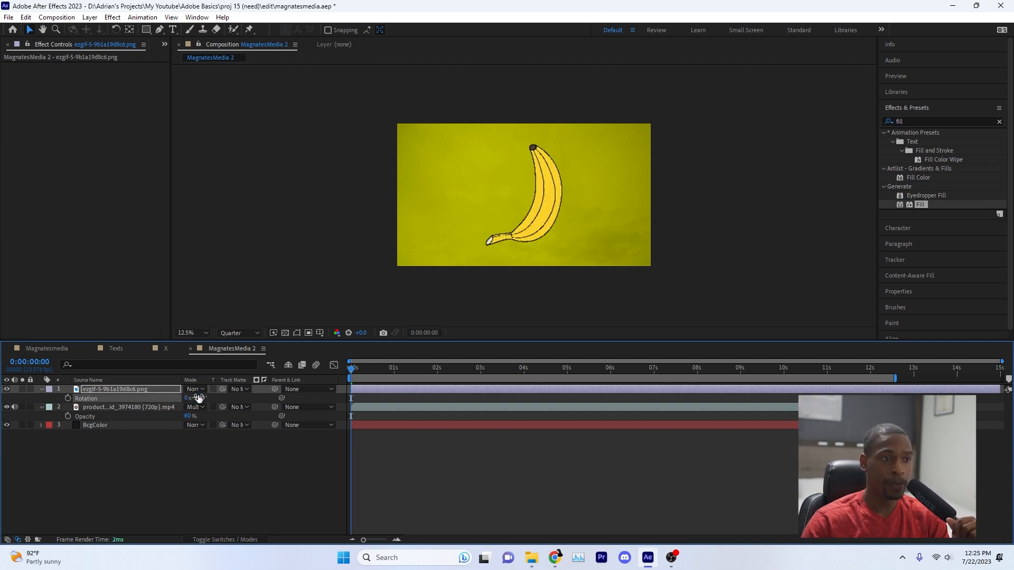
# - Move the banana down and slightly left to a position of about 1504, 2079
pyautogui.press('p')
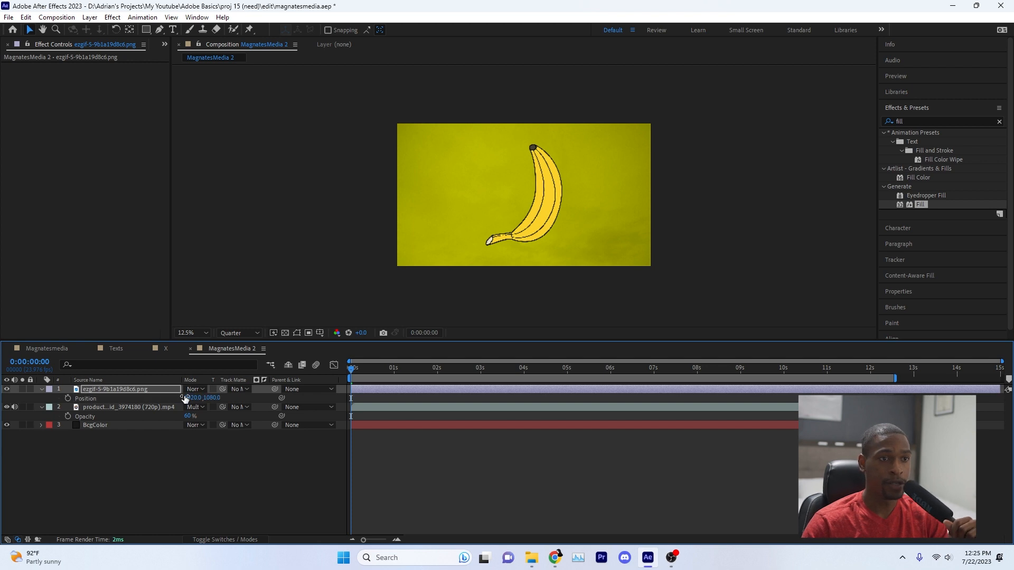
pyautogui.moveTo(191, 398); pyautogui.dragTo(34, 425)
pyautogui.moveTo(212, 397); pyautogui.dragTo(710, 434)
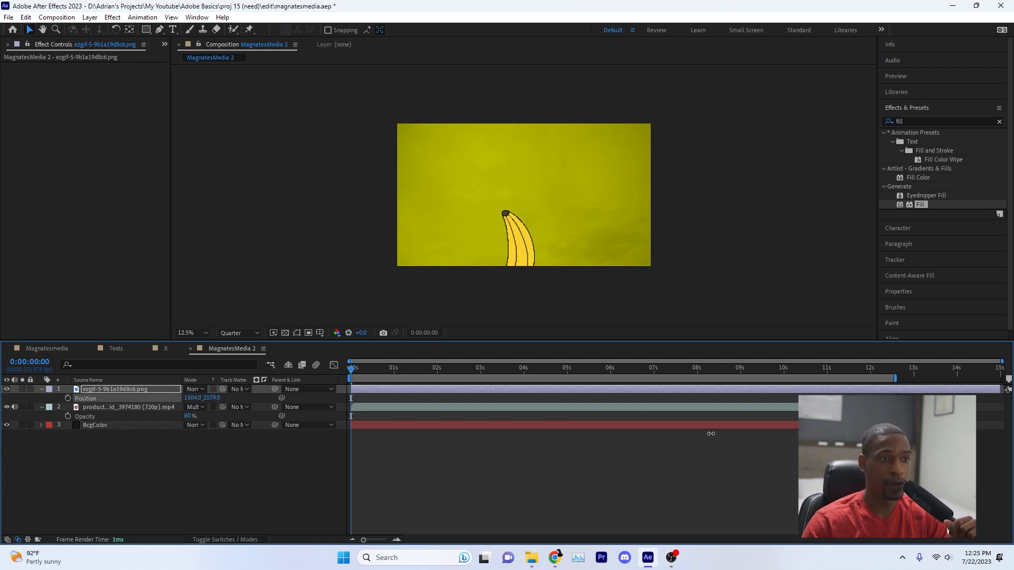
# - Set the banana layer's scale to 400%
pyautogui.click(153, 389)
pyautogui.press('s')
pyautogui.click(200, 398)
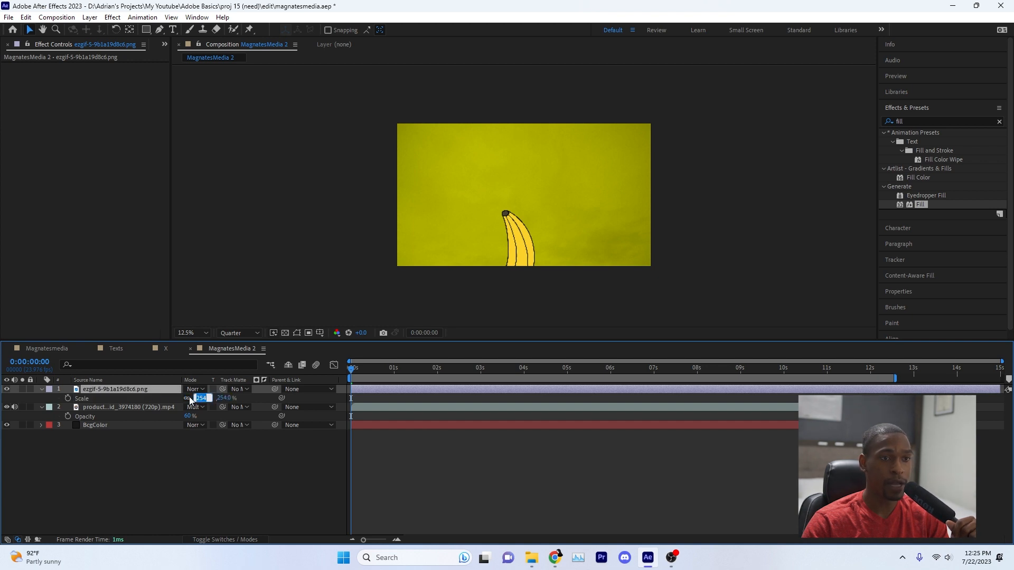
pyautogui.write('400')
pyautogui.press('Return')
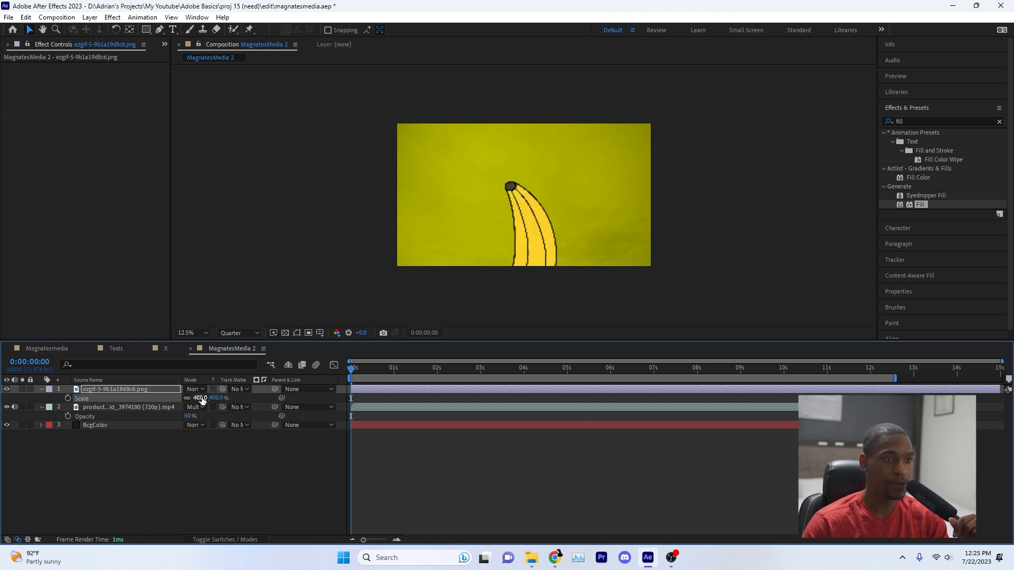
# - Move the banana left to a horizontal position of about 692
pyautogui.press('p')
pyautogui.moveTo(193, 398); pyautogui.dragTo(14, 440)
pyautogui.moveTo(196, 399); pyautogui.dragTo(2, 407)
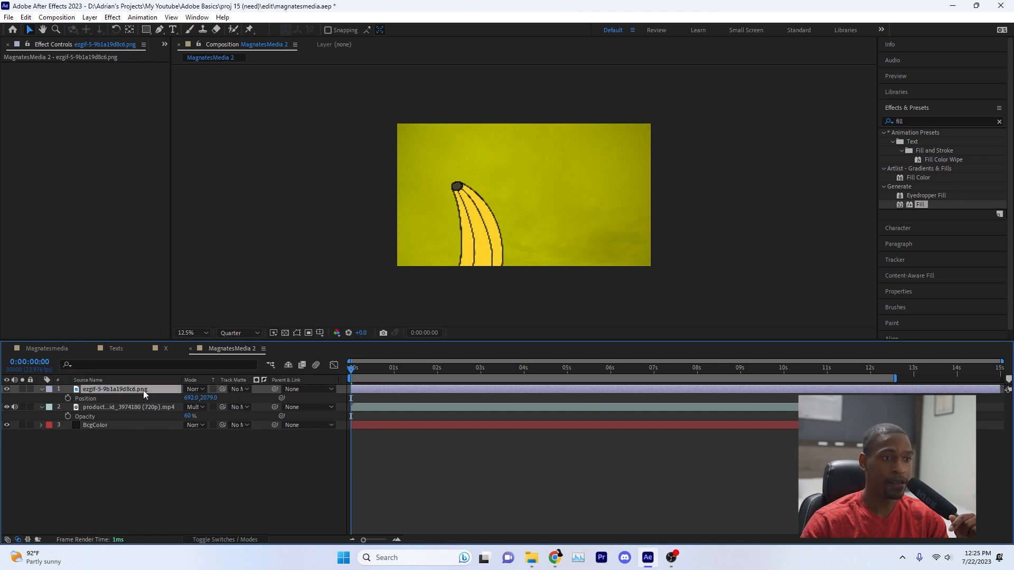
# - Duplicate the banana layer, moving the copy left to a horizontal position of about 336 and slightly lower
pyautogui.hotkey('ctrl', 'd')
pyautogui.press('p')
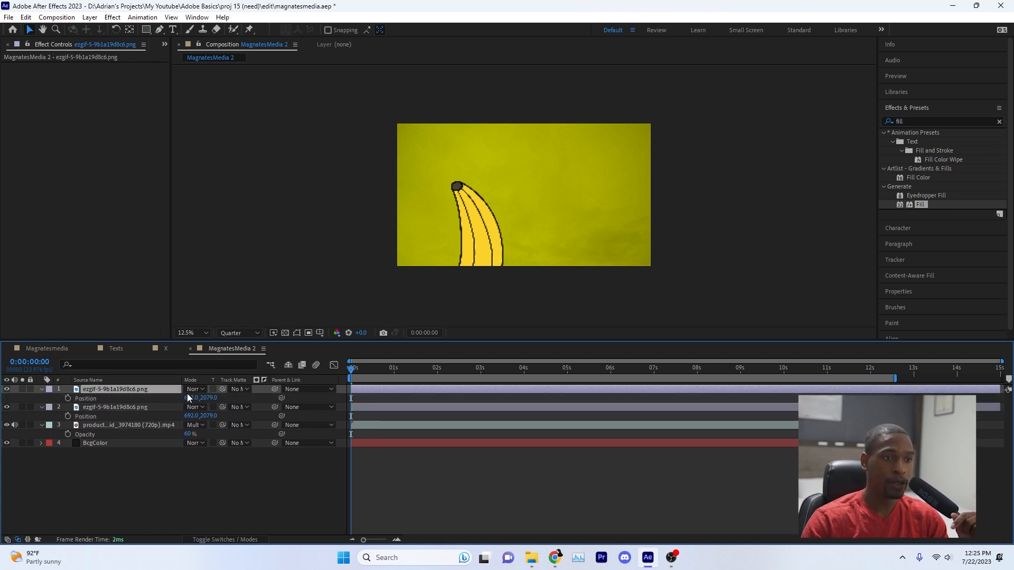
pyautogui.moveTo(191, 400); pyautogui.dragTo(121, 419)
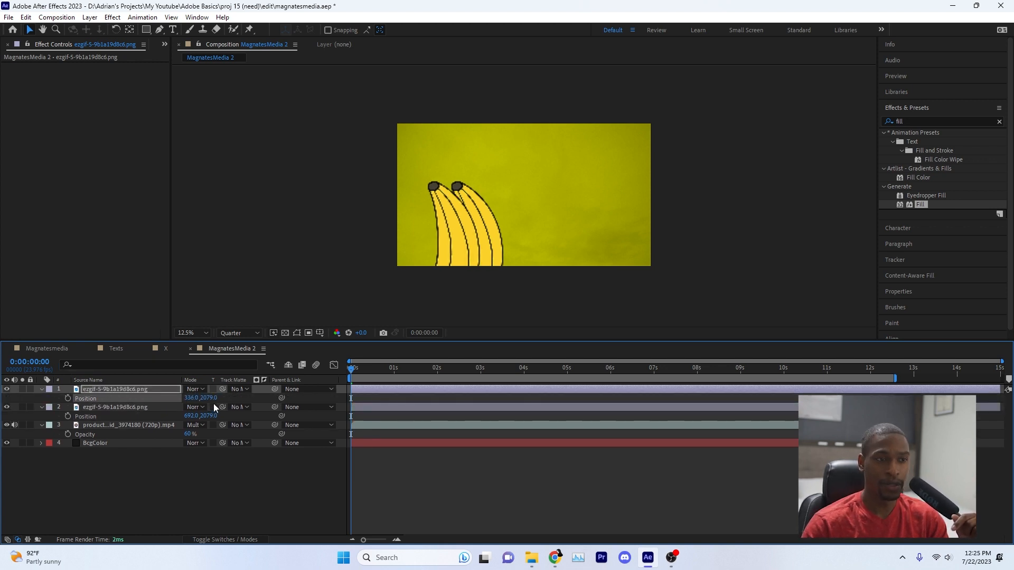
pyautogui.moveTo(209, 398); pyautogui.dragTo(315, 399)
# - Try a scale of 700% on the duplicated banana layer
pyautogui.press('s')
pyautogui.click(198, 399)
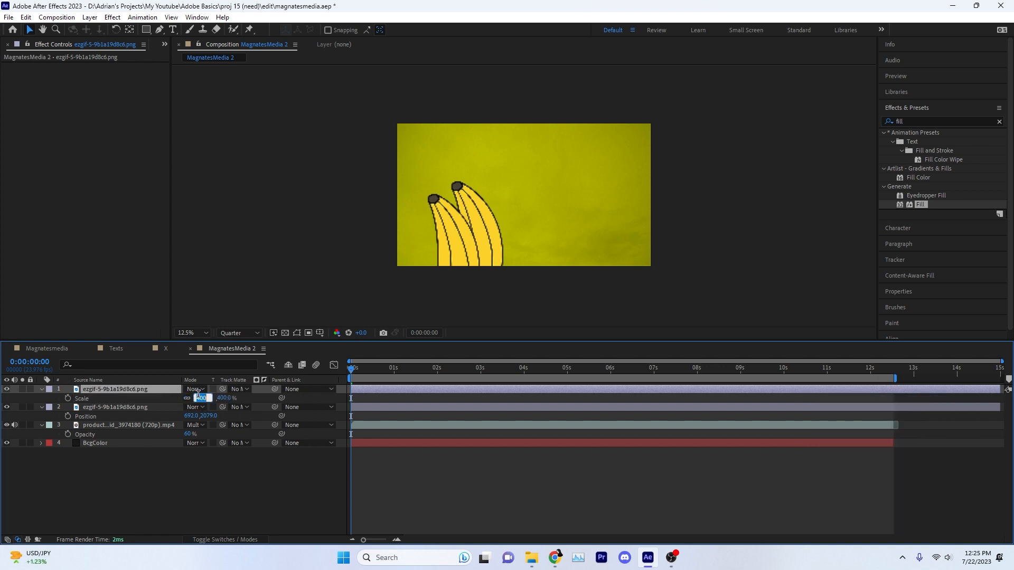
pyautogui.write('700')
pyautogui.press('Return')
pyautogui.click(221, 540)
pyautogui.click(195, 389)
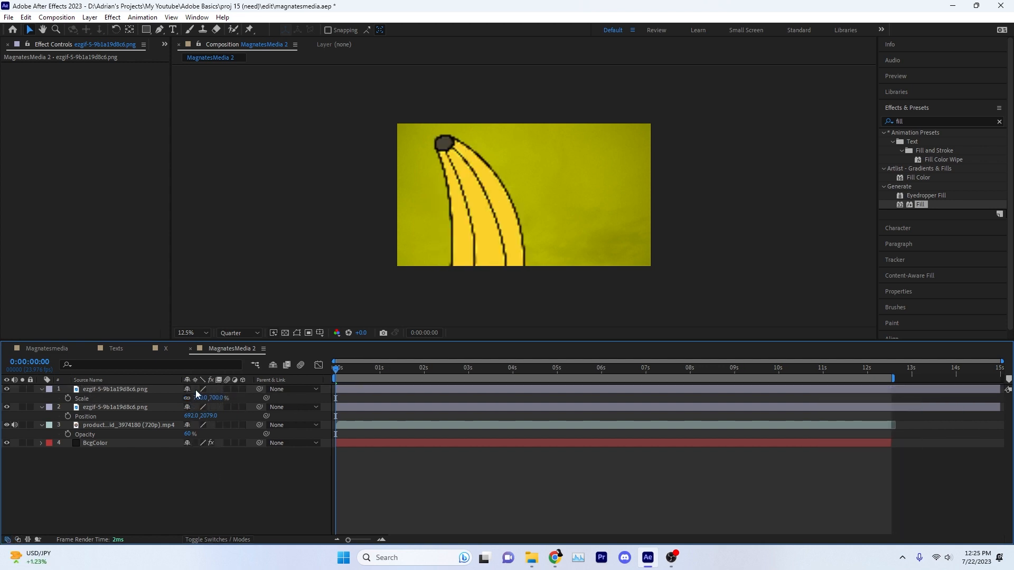
pyautogui.click(217, 540)
# - Set the duplicated banana's scale to 550% and move it to a position of about 220, 2679
pyautogui.click(135, 388)
pyautogui.press('p')
pyautogui.moveTo(193, 399); pyautogui.dragTo(106, 425)
pyautogui.press('s')
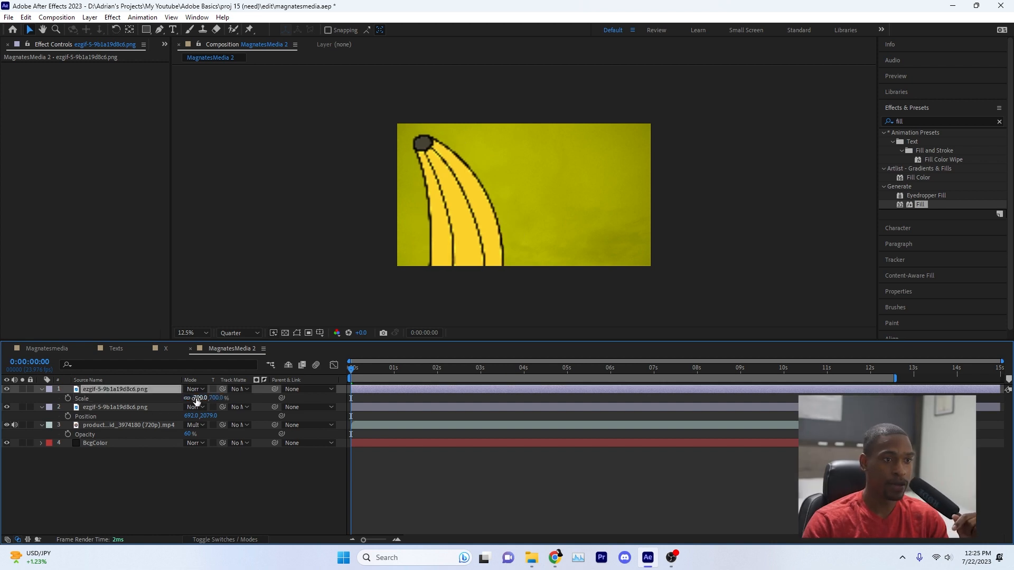
pyautogui.click(199, 398)
pyautogui.write('550')
pyautogui.press('Return')
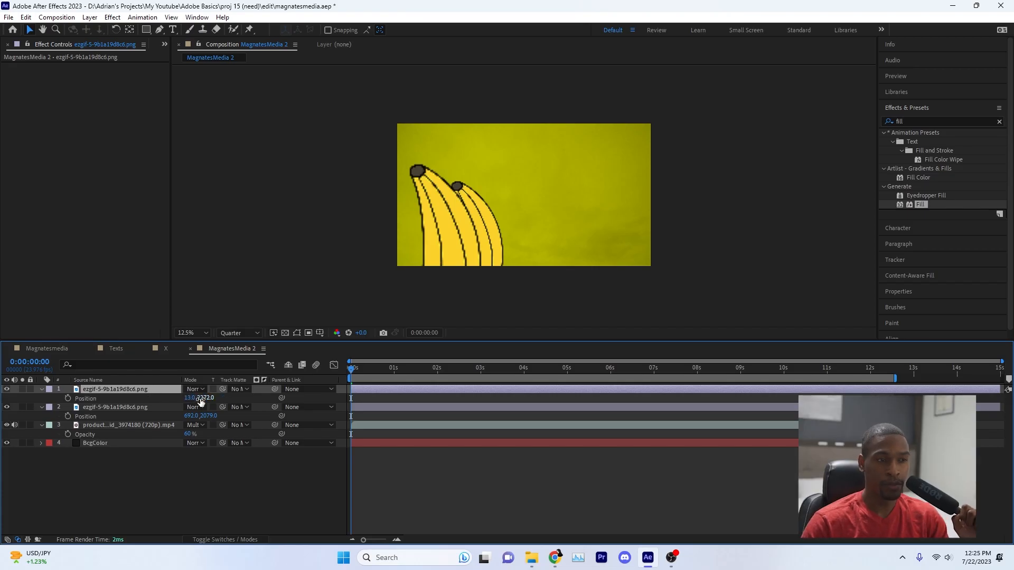
pyautogui.moveTo(201, 401); pyautogui.dragTo(392, 405)
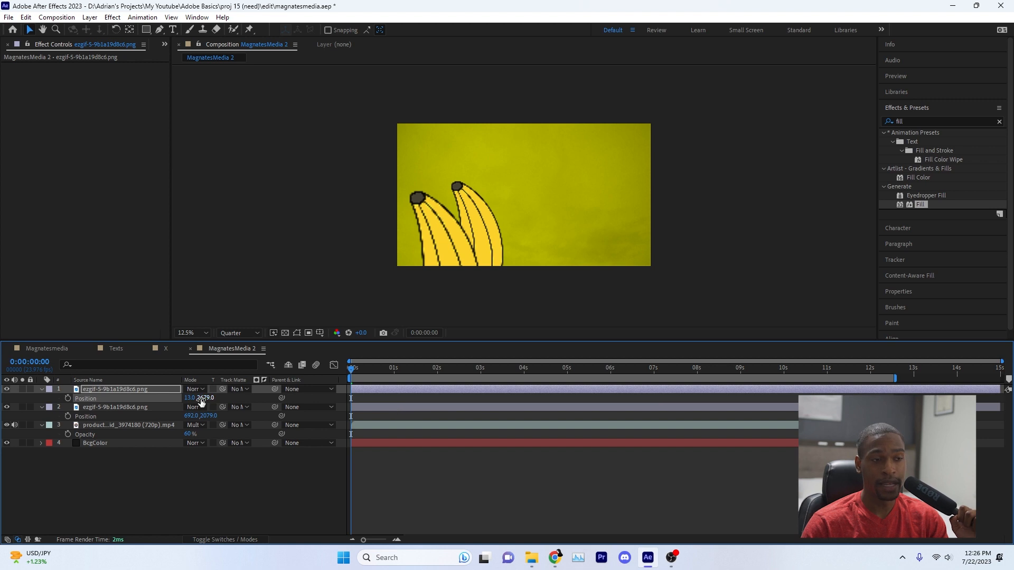
pyautogui.moveTo(191, 398); pyautogui.dragTo(301, 398)
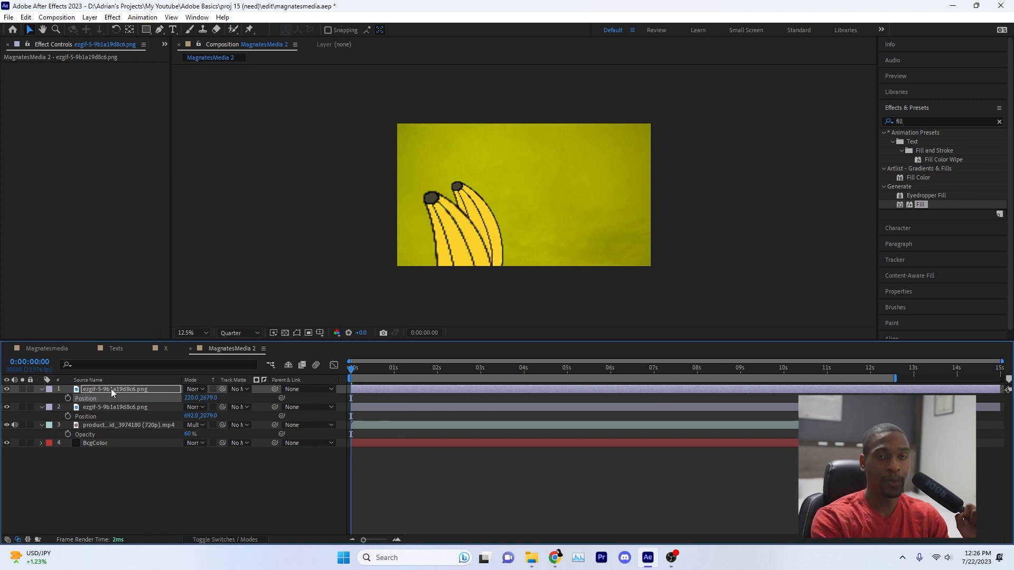
# - Duplicate the 550% banana and move the new copy to a position of about 1048, 2416
pyautogui.hotkey('ctrl', 'd')
pyautogui.press('p')
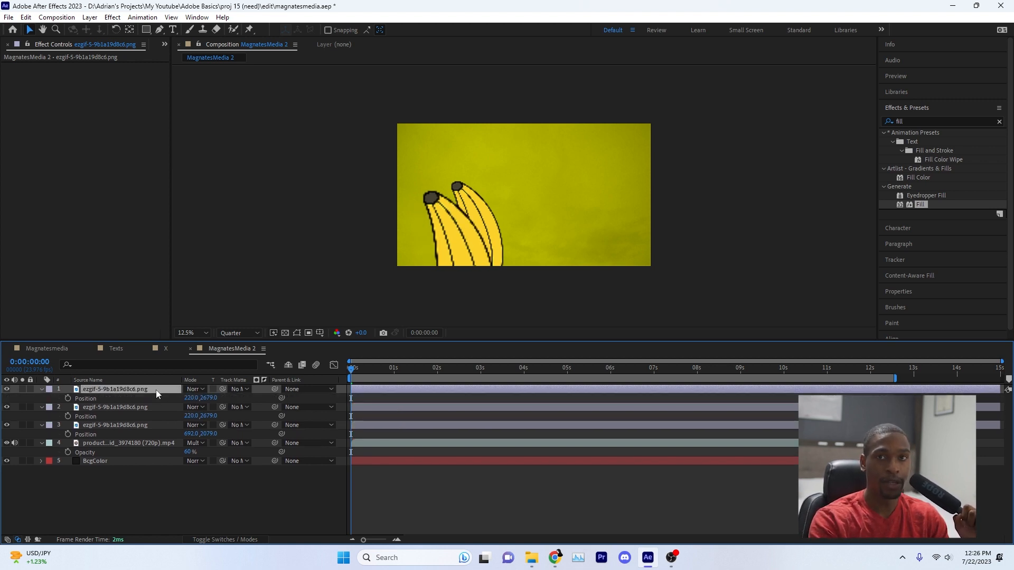
pyautogui.moveTo(192, 398); pyautogui.dragTo(629, 401)
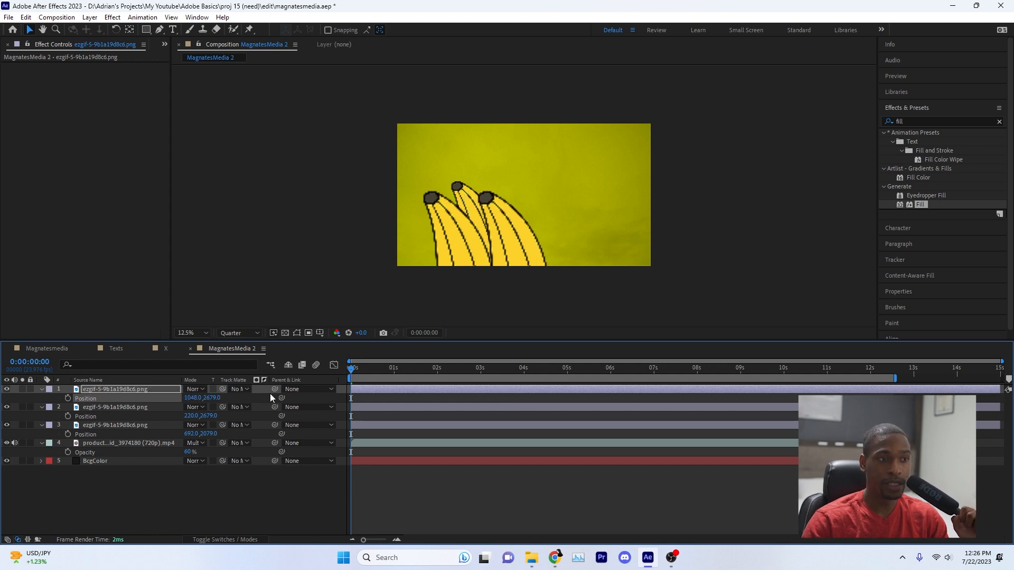
pyautogui.moveTo(212, 397); pyautogui.dragTo(51, 418)
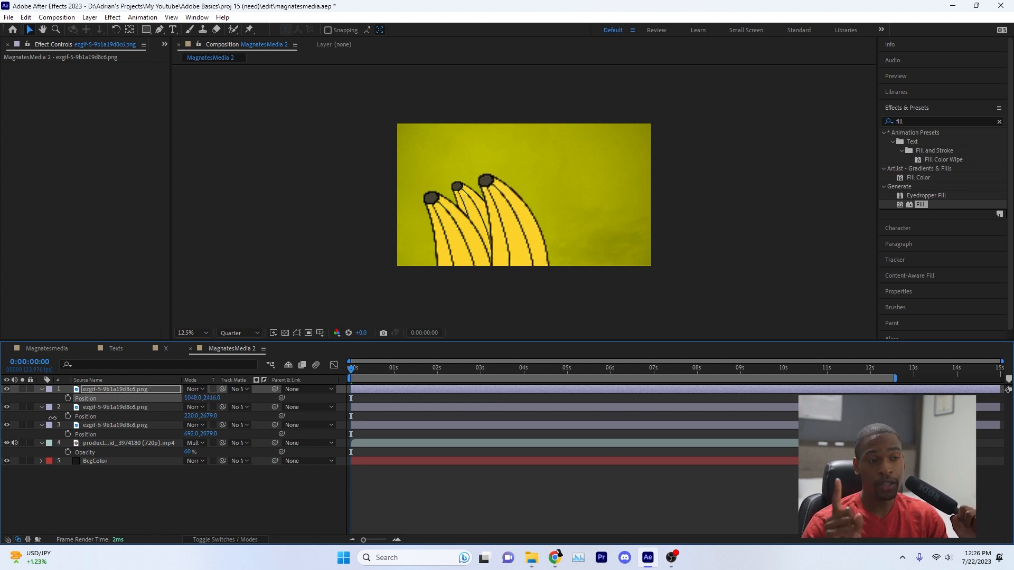
# - Rotate the newest banana copy slightly clockwise and shift it left to a horizontal position of about 794
pyautogui.press('r')
pyautogui.moveTo(196, 398); pyautogui.dragTo(63, 402)
pyautogui.press('p')
# - Rotate the leftmost banana, on layer 2, to about -108° so it leans outward
pyautogui.click(145, 407)
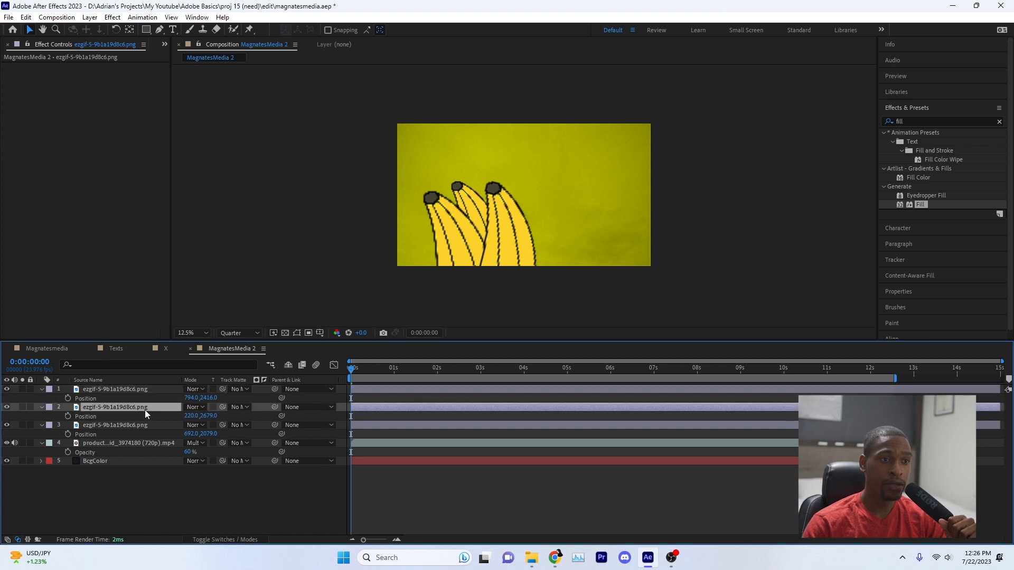
pyautogui.press('r')
pyautogui.moveTo(194, 416); pyautogui.dragTo(185, 417)
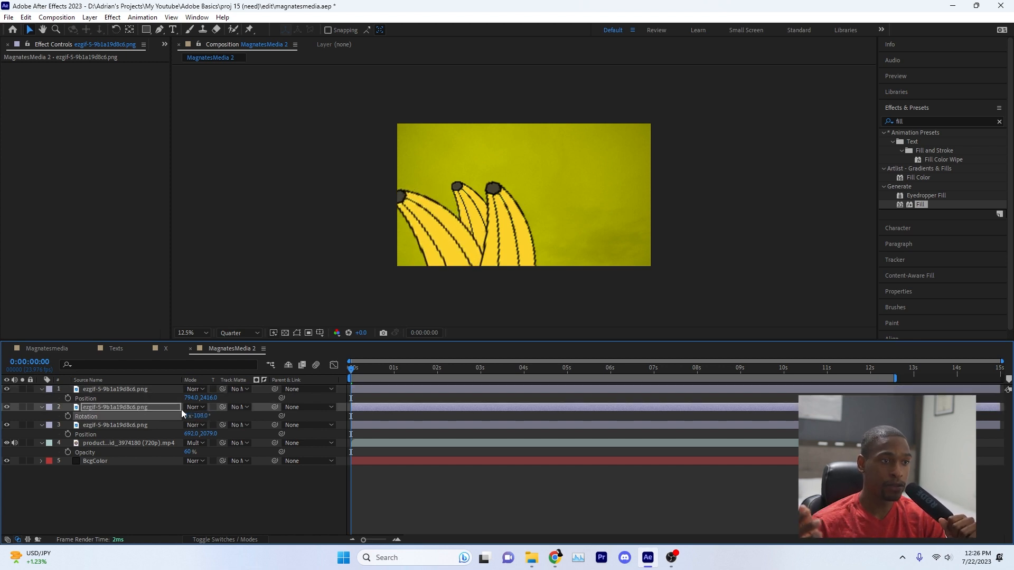
# - Move the leftmost banana down and right to a position of about 593, 3017
pyautogui.click(164, 391)
pyautogui.press('p')
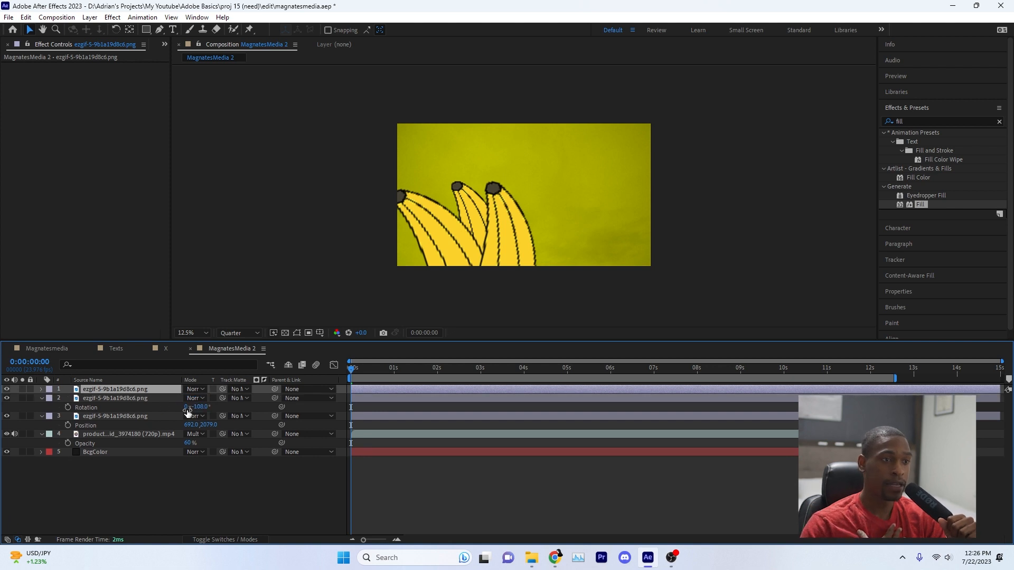
pyautogui.click(151, 399)
pyautogui.press('p')
pyautogui.moveTo(210, 408); pyautogui.dragTo(349, 407)
pyautogui.moveTo(191, 407); pyautogui.dragTo(393, 411)
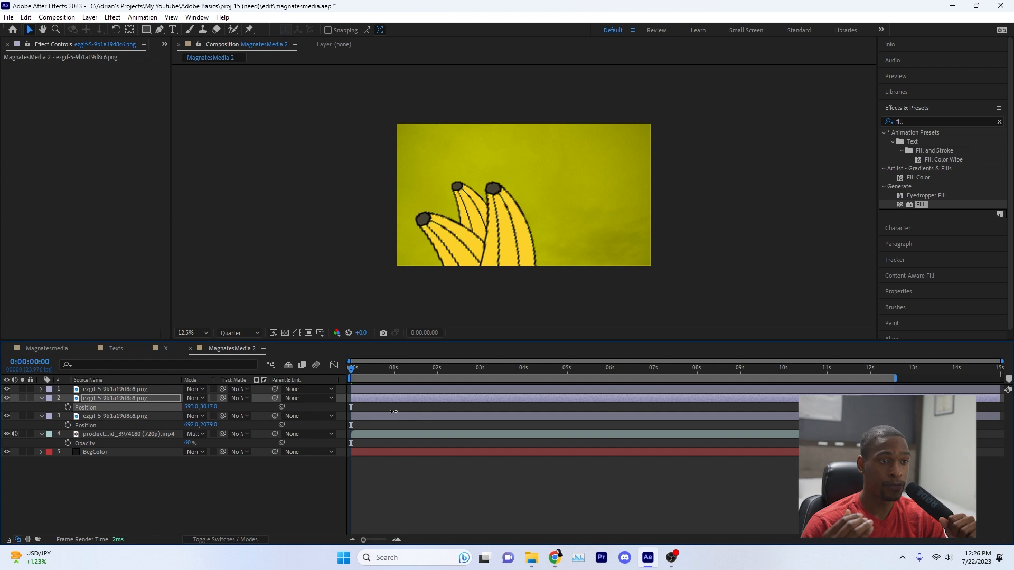
# - Collapse the properties of the three banana layers and add a null object above them
pyautogui.click(122, 389)
pyautogui.keyDown('shift'); pyautogui.click(118, 416); pyautogui.keyUp('shift')
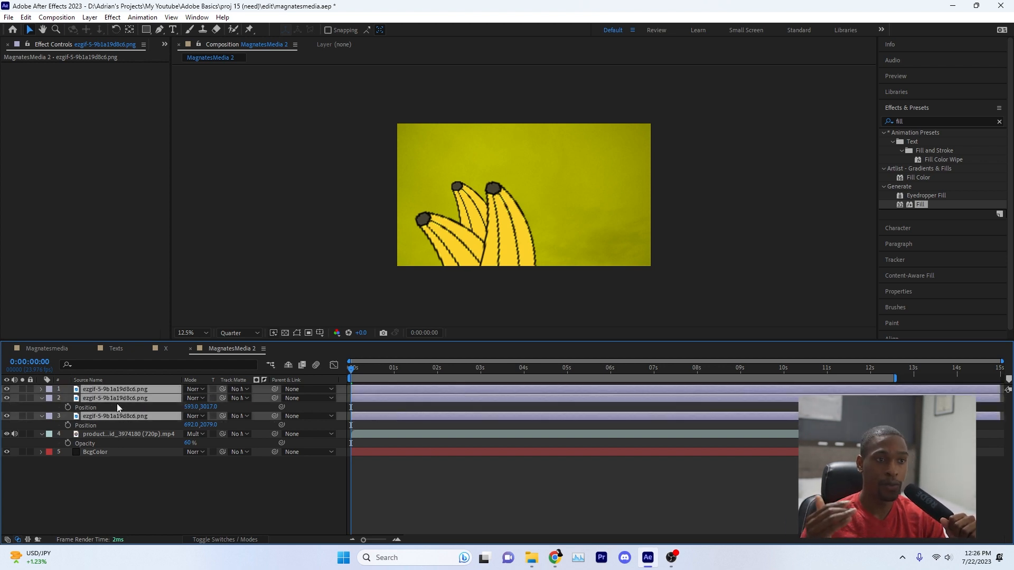
pyautogui.press('p')
pyautogui.click(120, 461)
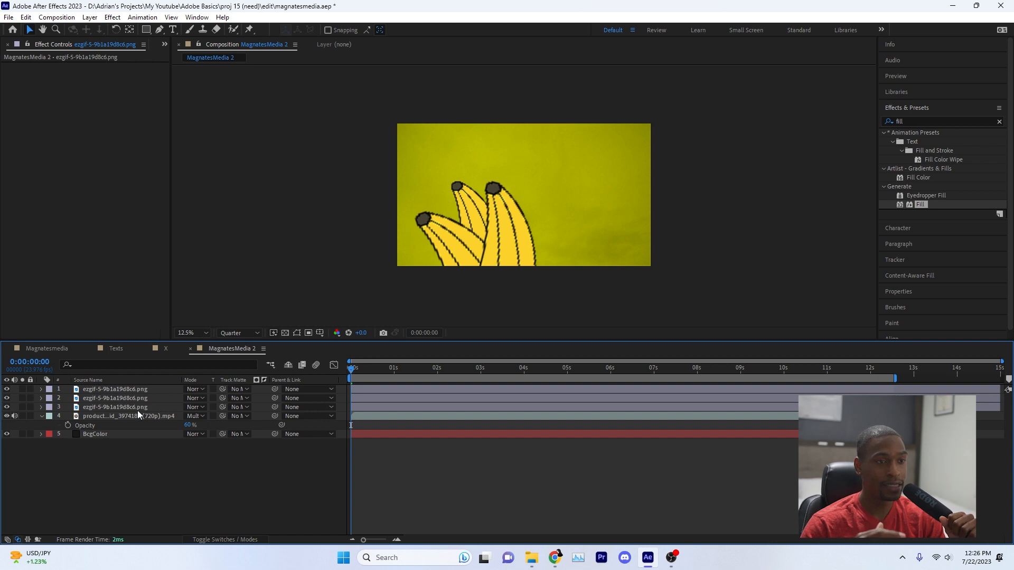
pyautogui.click(130, 390)
pyautogui.rightClick(127, 457)
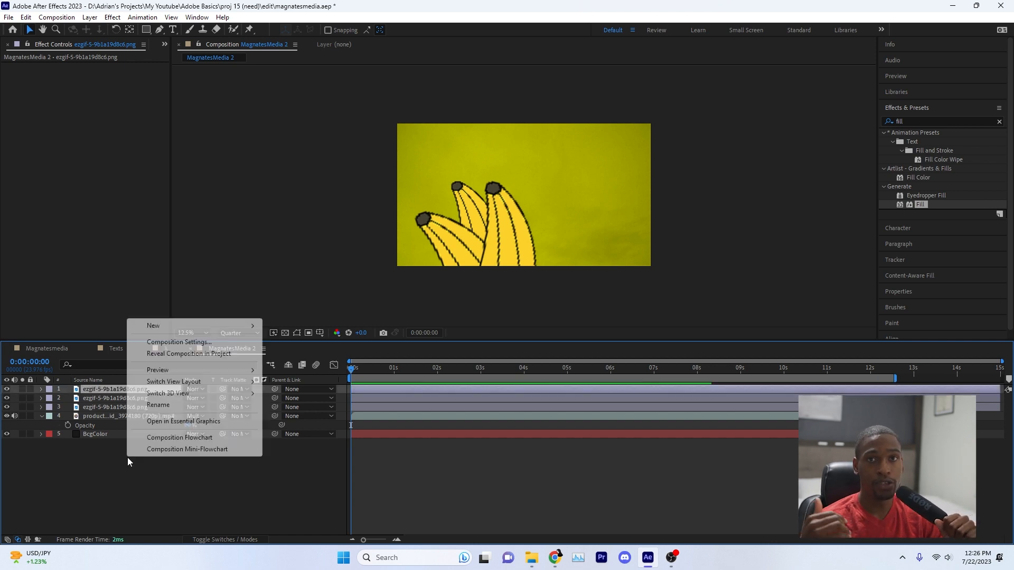
pyautogui.moveTo(194, 327)
pyautogui.click(291, 389)
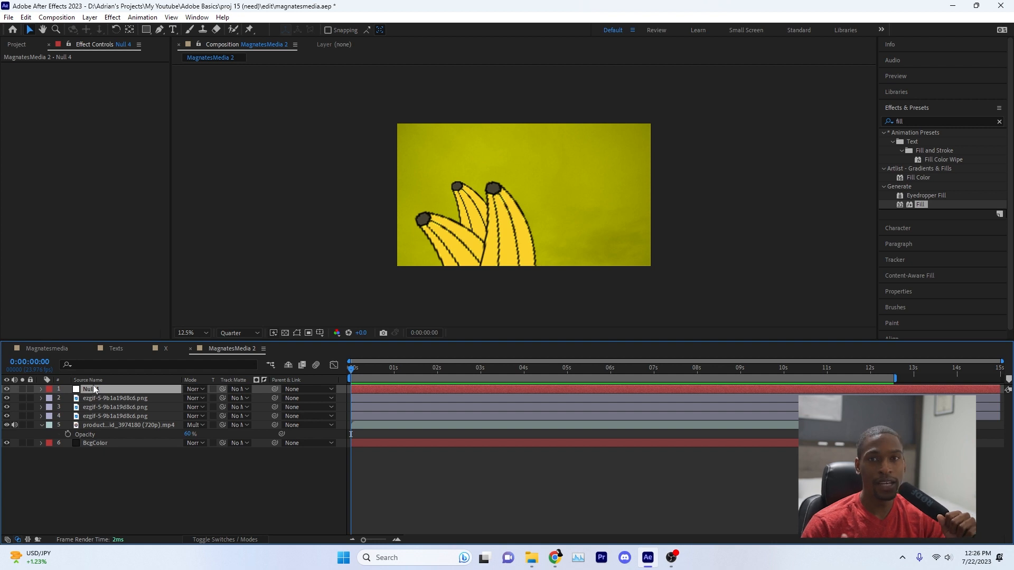
# - Rename the null object as Left Bunch
pyautogui.press('Return')
pyautogui.write('L')
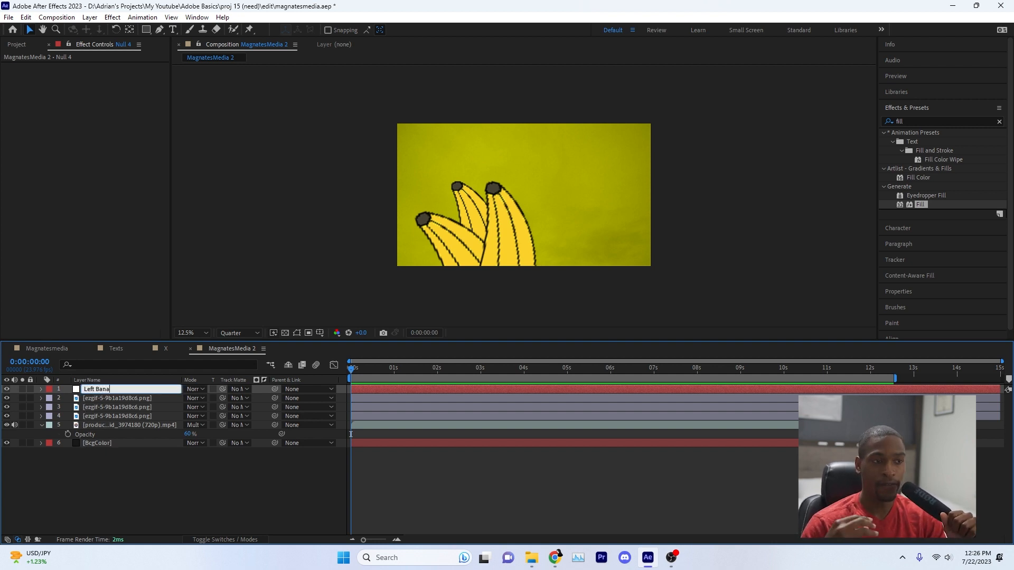
pyautogui.write('eft Bana')
pyautogui.press('BackSpace')
pyautogui.press('BackSpace')
pyautogui.press('BackSpace')
pyautogui.write('unch')
pyautogui.press('Return')
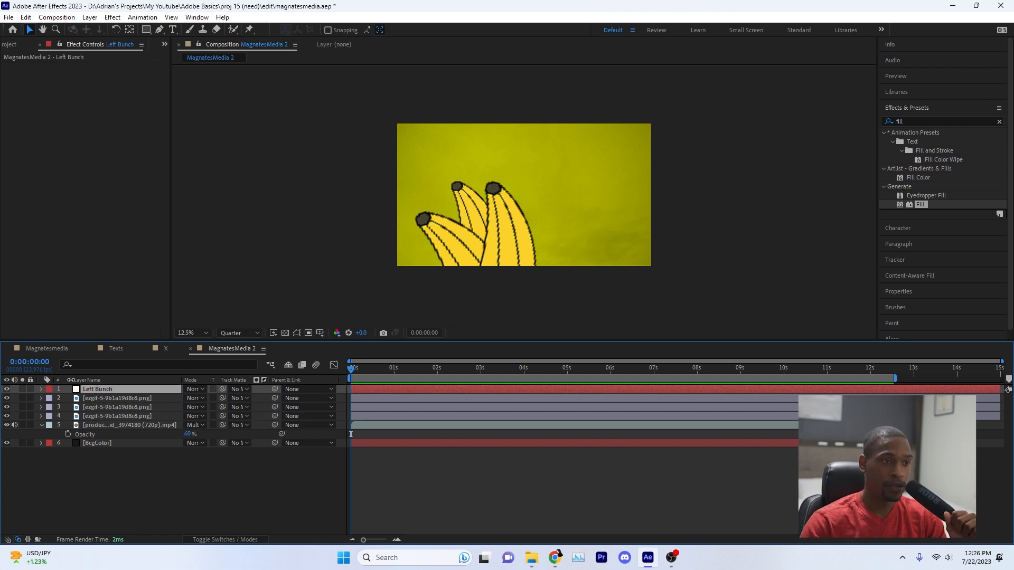
# - Parent all three banana layers to the Left Bunch null
pyautogui.click(148, 397)
pyautogui.keyDown('shift'); pyautogui.click(135, 416); pyautogui.keyUp('shift')
pyautogui.moveTo(275, 398); pyautogui.dragTo(113, 390)
# - Move the Left Bunch null down and left to a position of about 1821, 1326, keeping it selected
pyautogui.click(109, 390)
pyautogui.press('p')
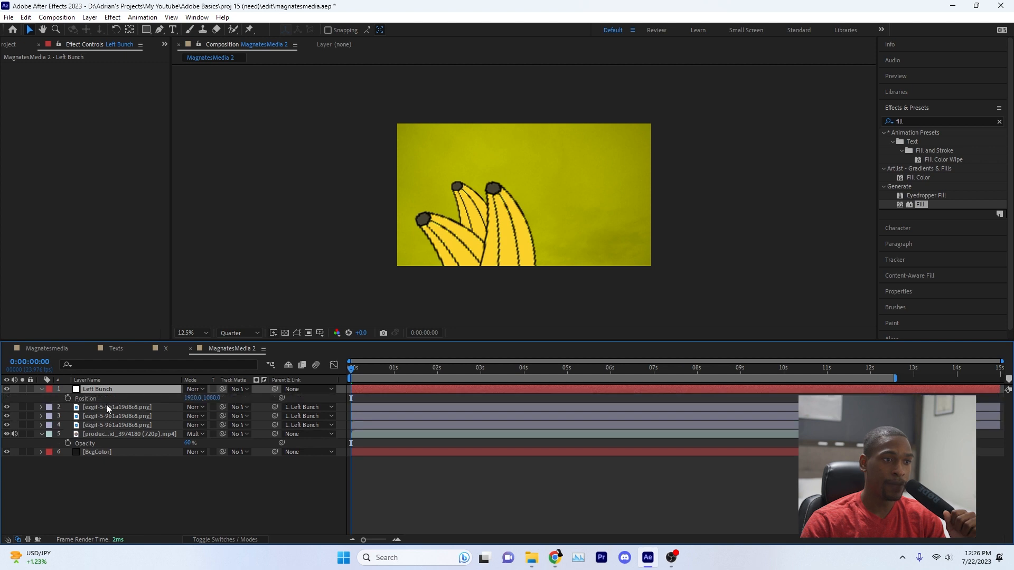
pyautogui.moveTo(210, 398); pyautogui.dragTo(144, 398)
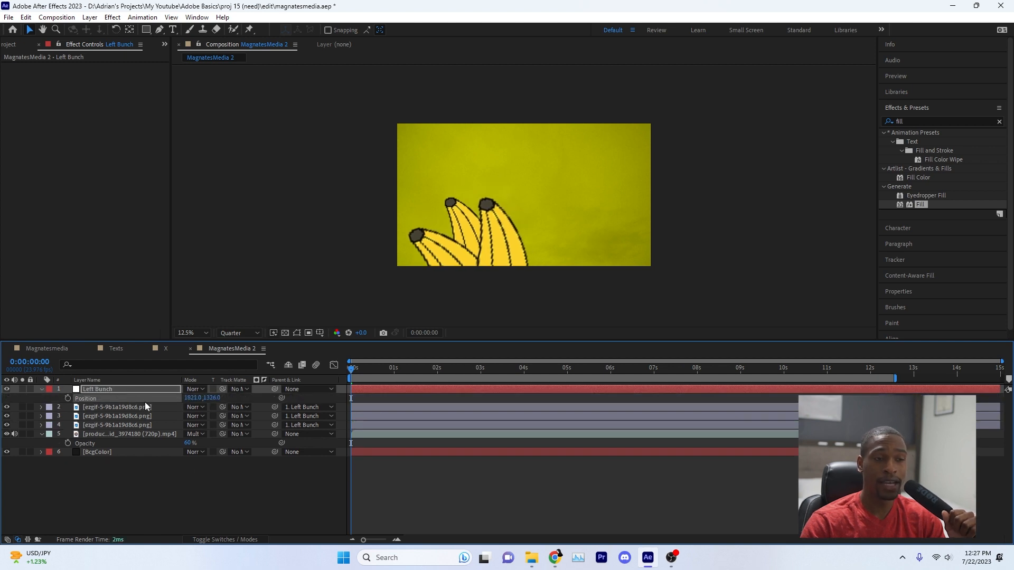
pyautogui.click(175, 502)
pyautogui.click(131, 390)
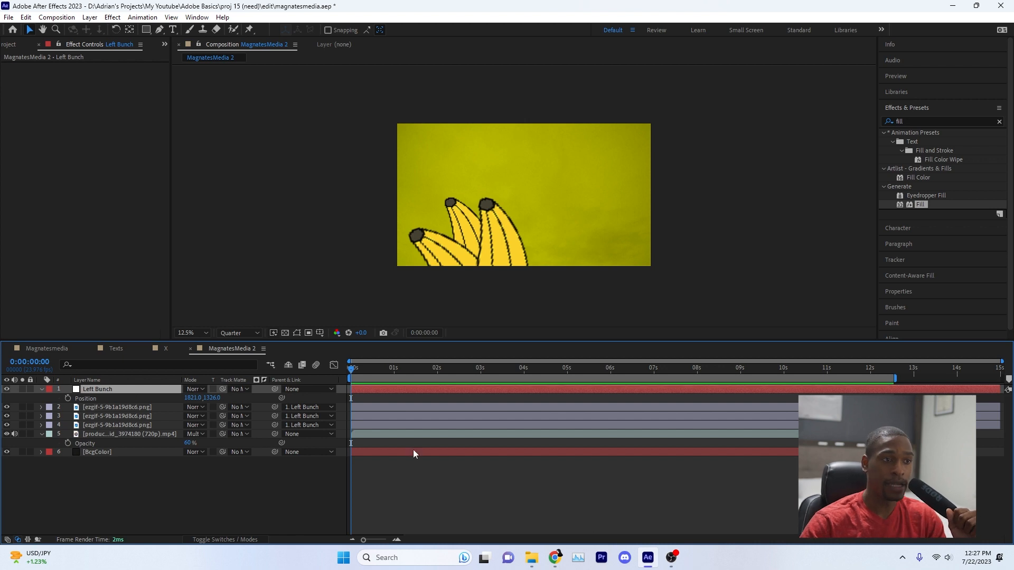
# - Duplicate the three banana layers of the left bunch
pyautogui.click(119, 409)
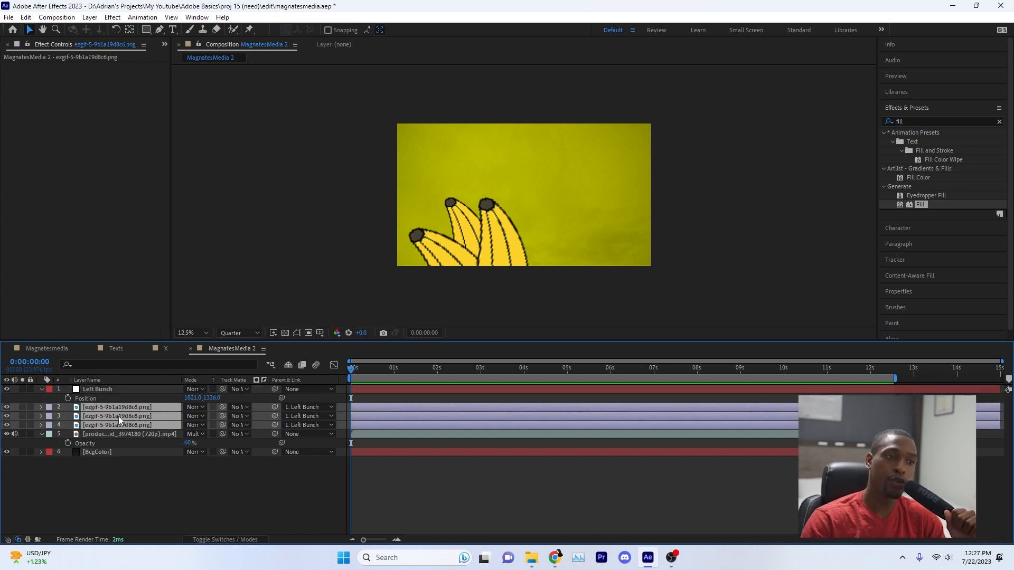
pyautogui.hotkey('ctrl', 'd')
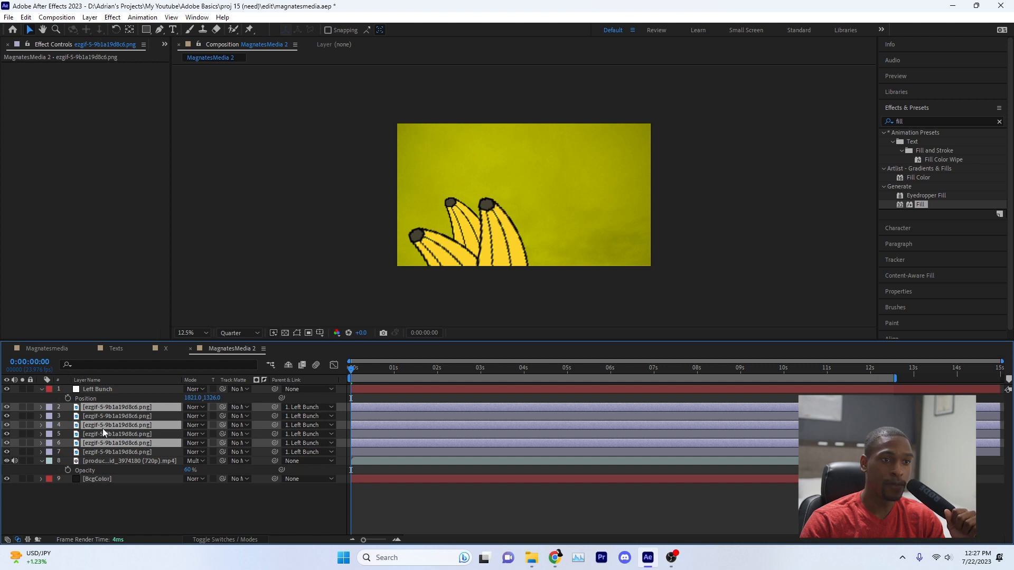
# - Group the three duplicated banana layers together and move them above the Left Bunch null in the layer stack
pyautogui.rightClick(103, 425)
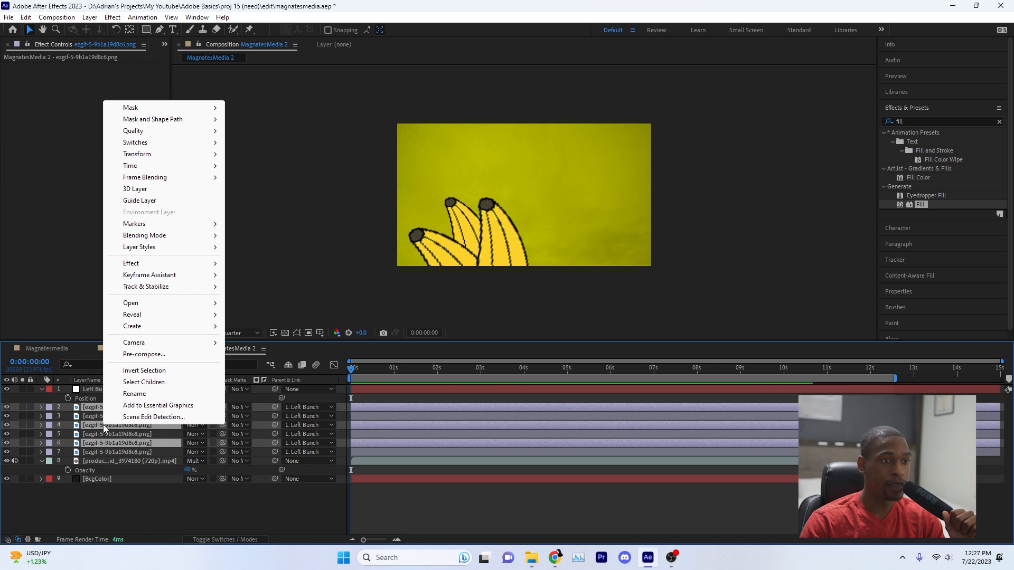
pyautogui.moveTo(91, 407); pyautogui.dragTo(102, 483)
pyautogui.click(120, 505)
pyautogui.click(112, 462)
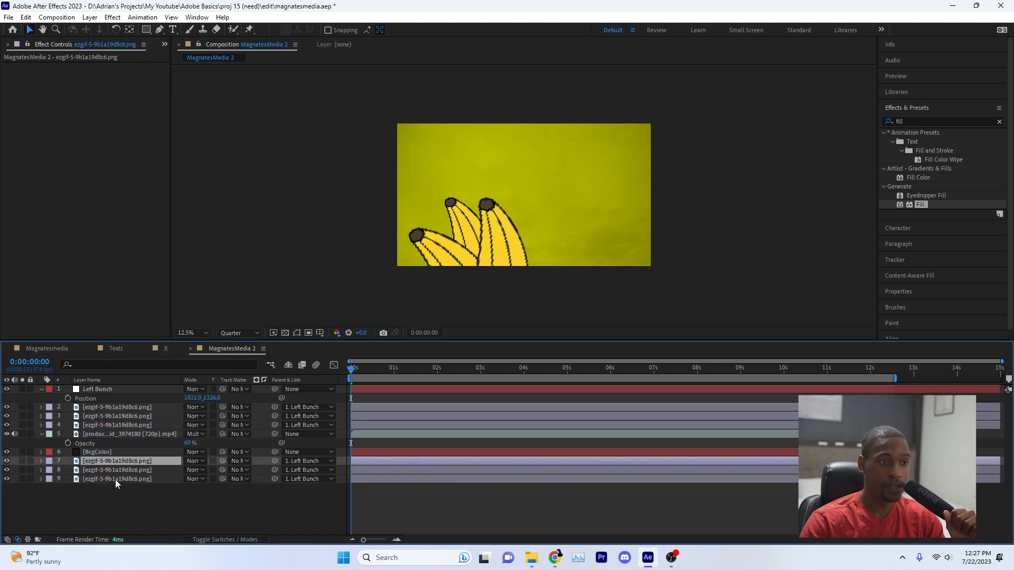
pyautogui.keyDown('shift'); pyautogui.click(114, 480); pyautogui.keyUp('shift')
pyautogui.moveTo(117, 461); pyautogui.dragTo(122, 404)
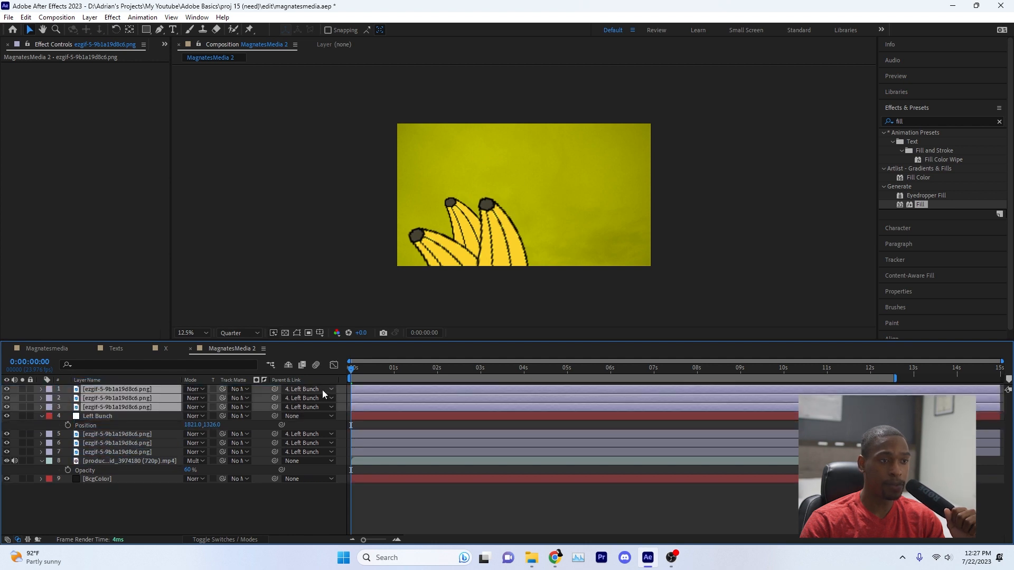
# - Create a new null object and parent the three duplicated banana layers to it
pyautogui.rightClick(147, 503)
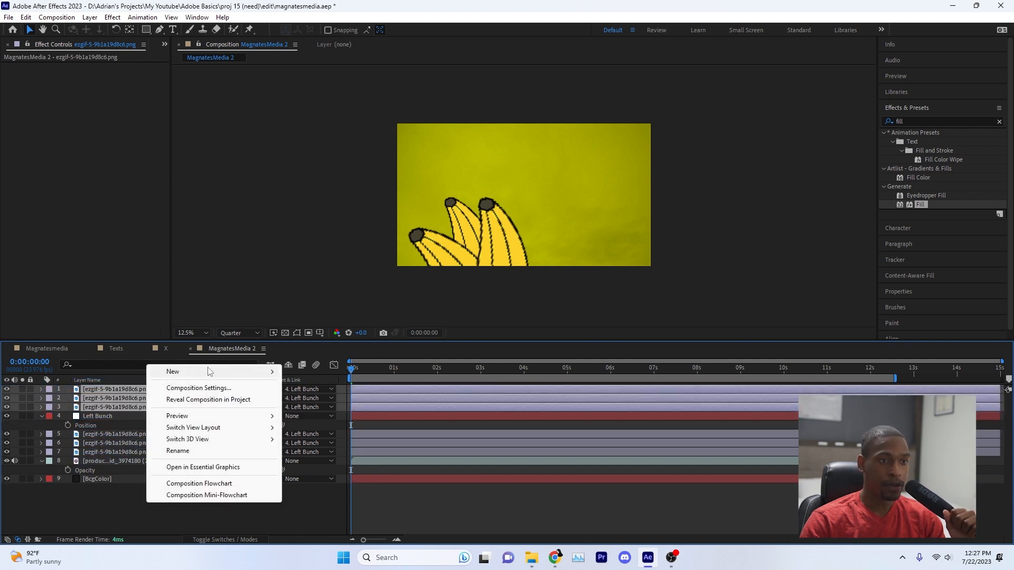
pyautogui.moveTo(208, 372)
pyautogui.click(314, 434)
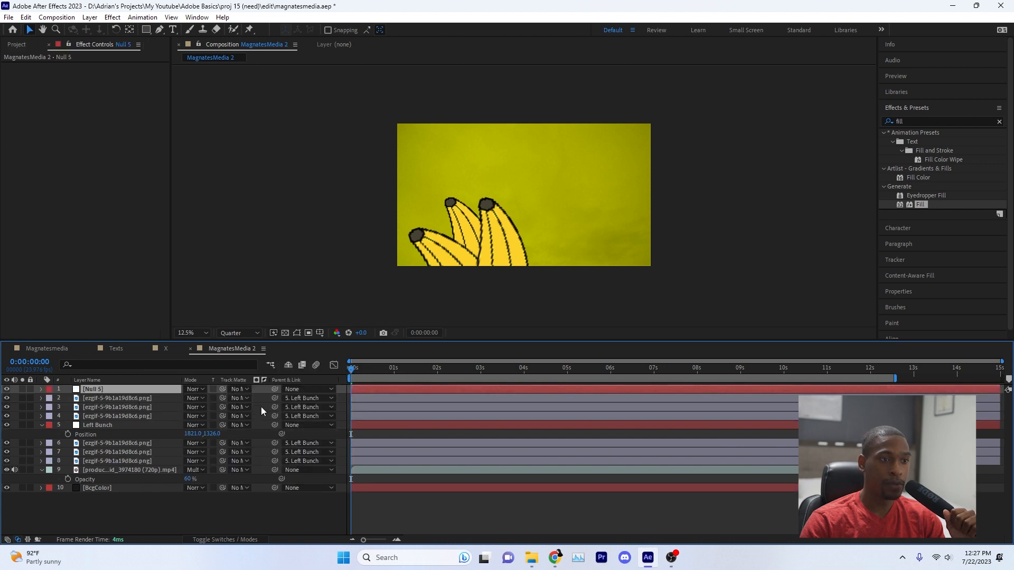
pyautogui.click(139, 397)
pyautogui.keyDown('shift'); pyautogui.click(138, 416); pyautogui.keyUp('shift')
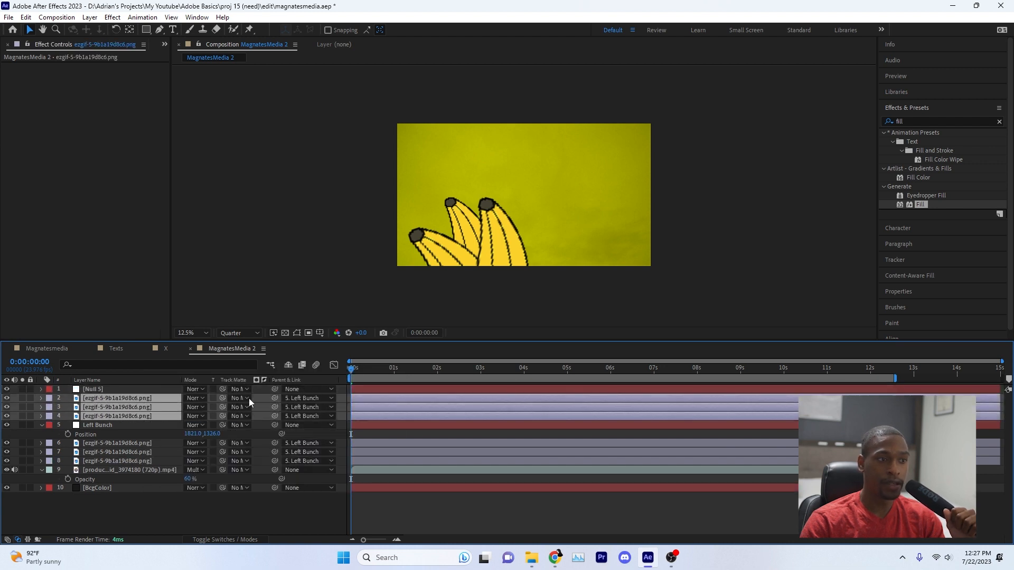
pyautogui.moveTo(275, 397); pyautogui.dragTo(122, 390)
# - Rename the new null object as Right bunch and move it horizontally to a position of about 3220, 1080
pyautogui.click(117, 390)
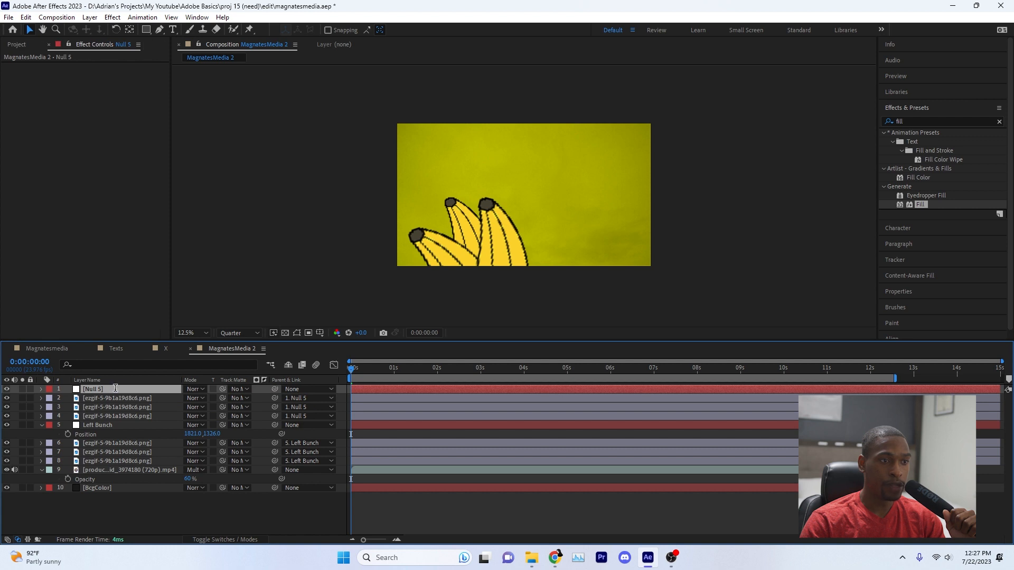
pyautogui.press('Return')
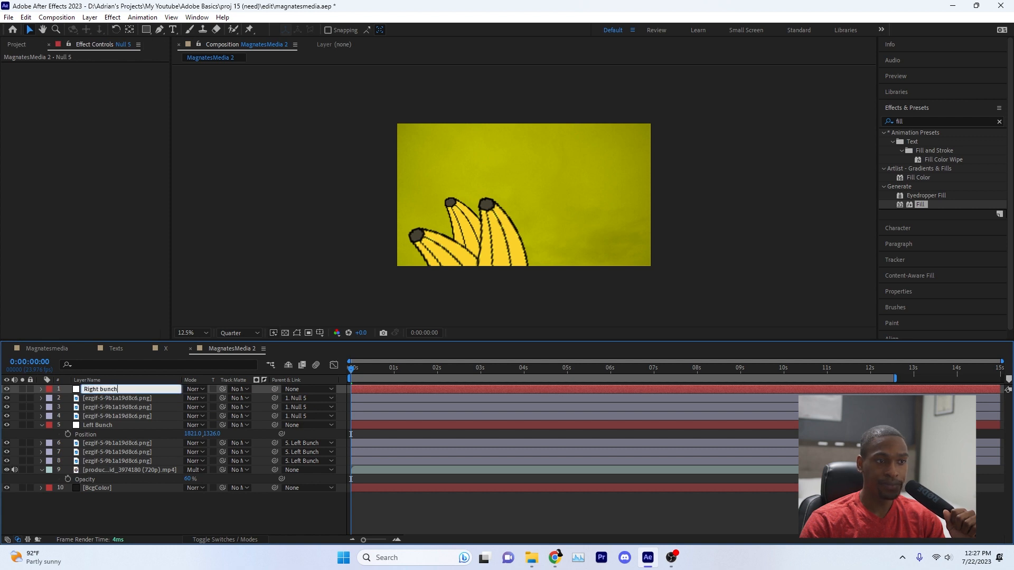
pyautogui.press('Return')
pyautogui.press('p')
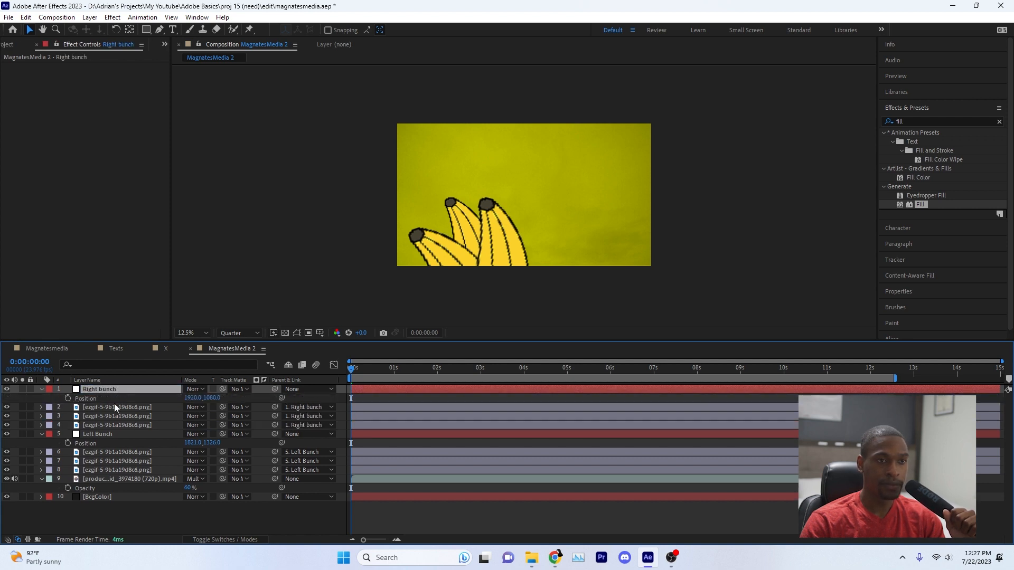
pyautogui.moveTo(191, 398); pyautogui.dragTo(123, 389)
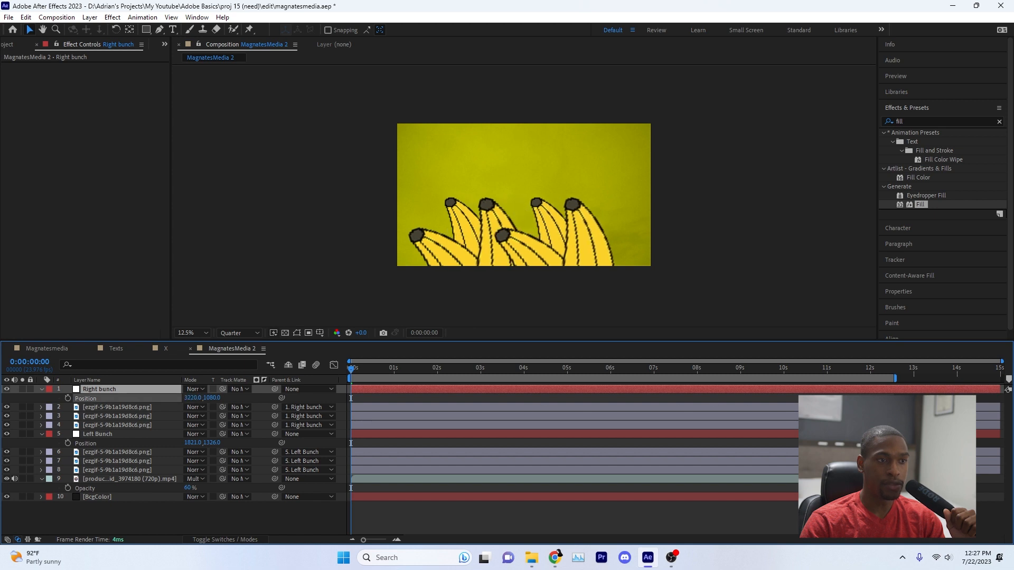
# - Search the effects and presets for "flip"
pyautogui.press('r')
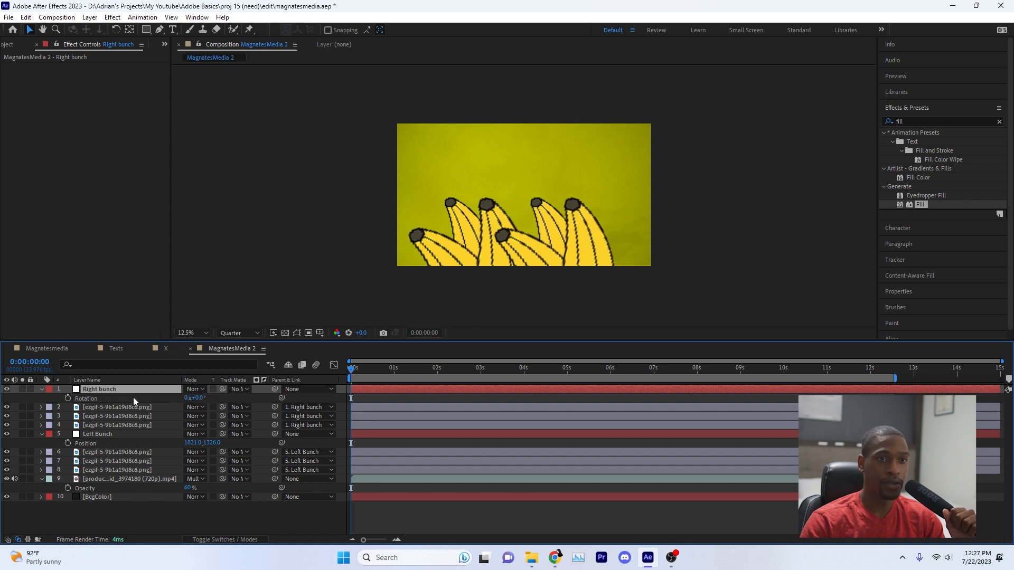
pyautogui.click(917, 123)
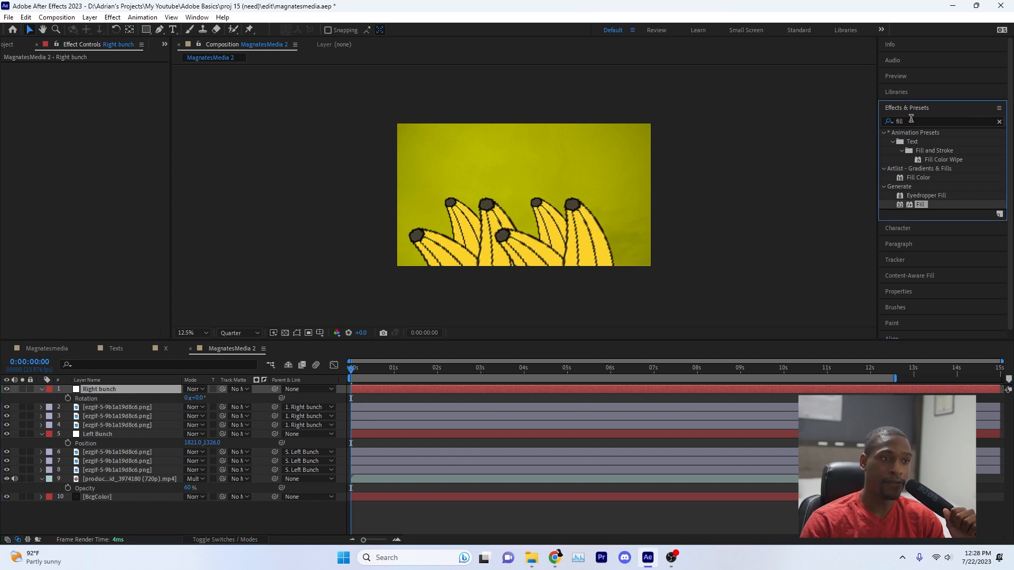
pyautogui.write('flip')
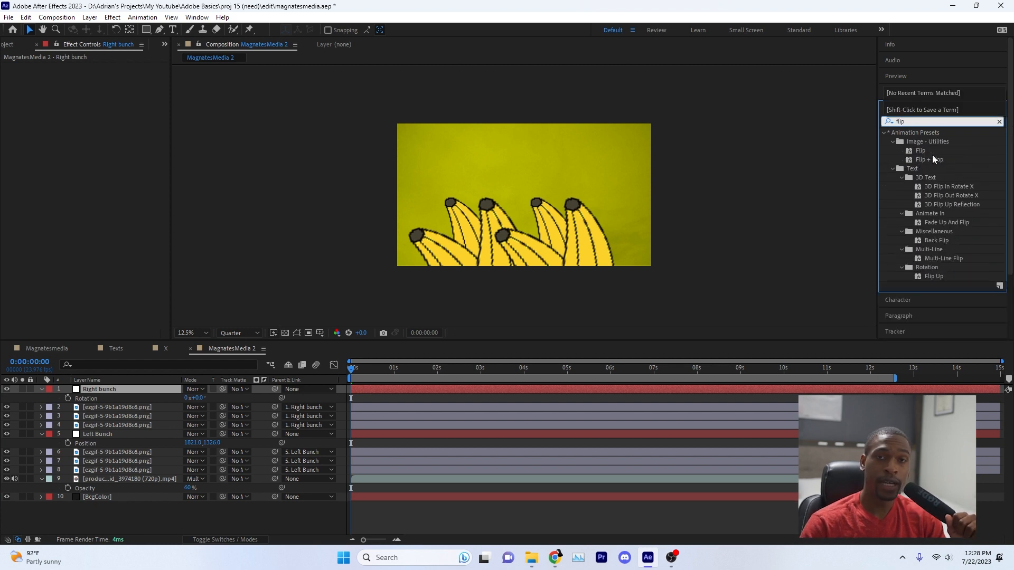
# - Try to apply the Flip preset to the Right bunch null, and undo it
pyautogui.moveTo(920, 151); pyautogui.dragTo(161, 389)
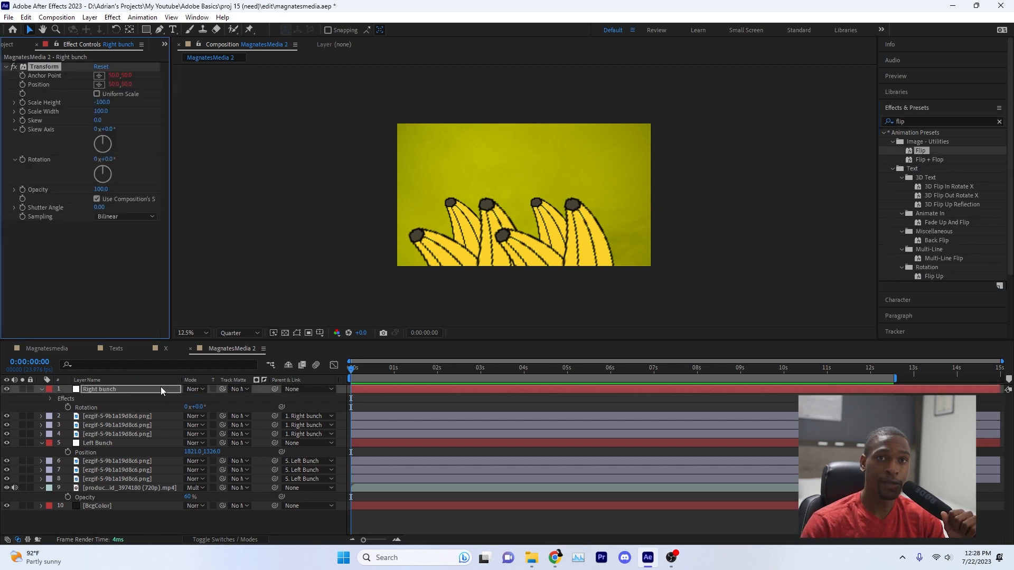
pyautogui.hotkey('ctrl', 'z')
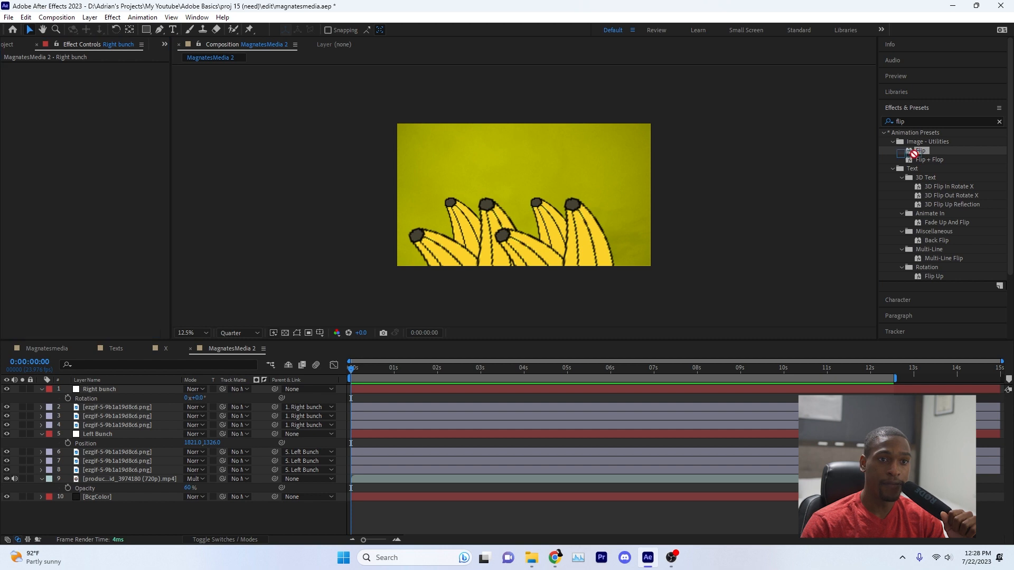
# - Apply the Flip preset to each of the three banana layers parented to the Right bunch null
pyautogui.moveTo(920, 151); pyautogui.dragTo(938, 131)
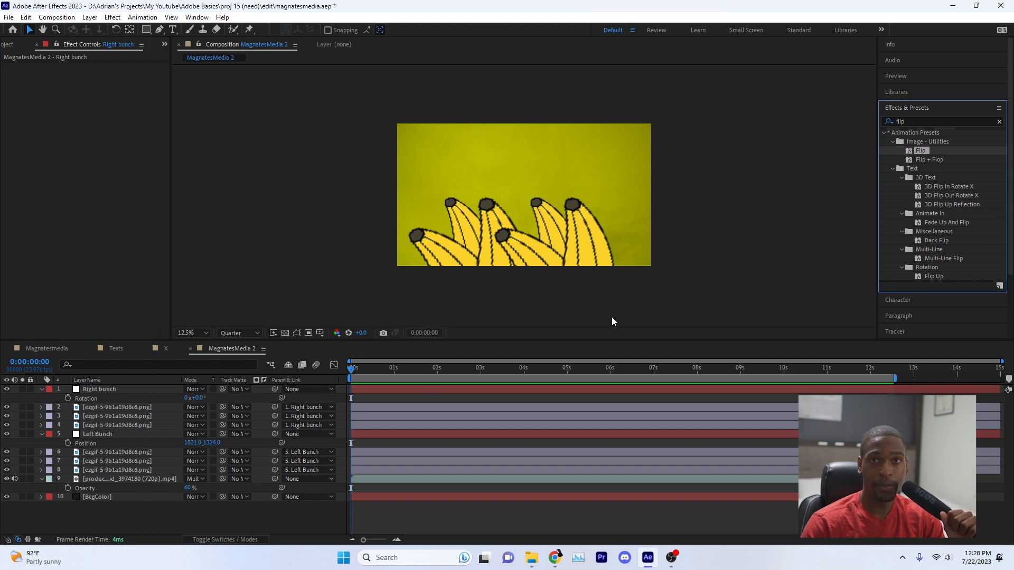
pyautogui.click(127, 408)
pyautogui.keyDown('shift'); pyautogui.click(138, 424); pyautogui.keyUp('shift')
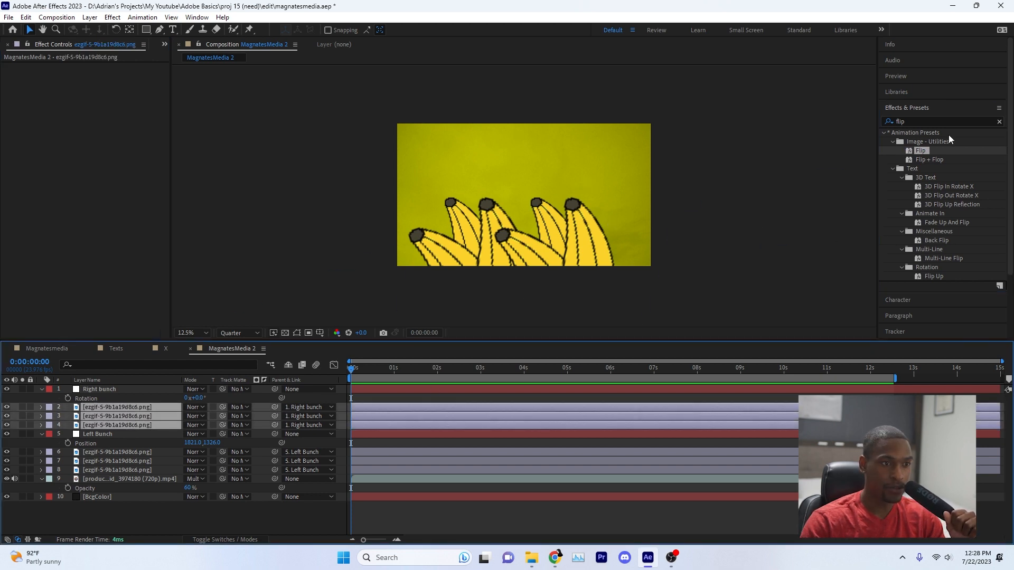
pyautogui.moveTo(921, 151); pyautogui.dragTo(148, 406)
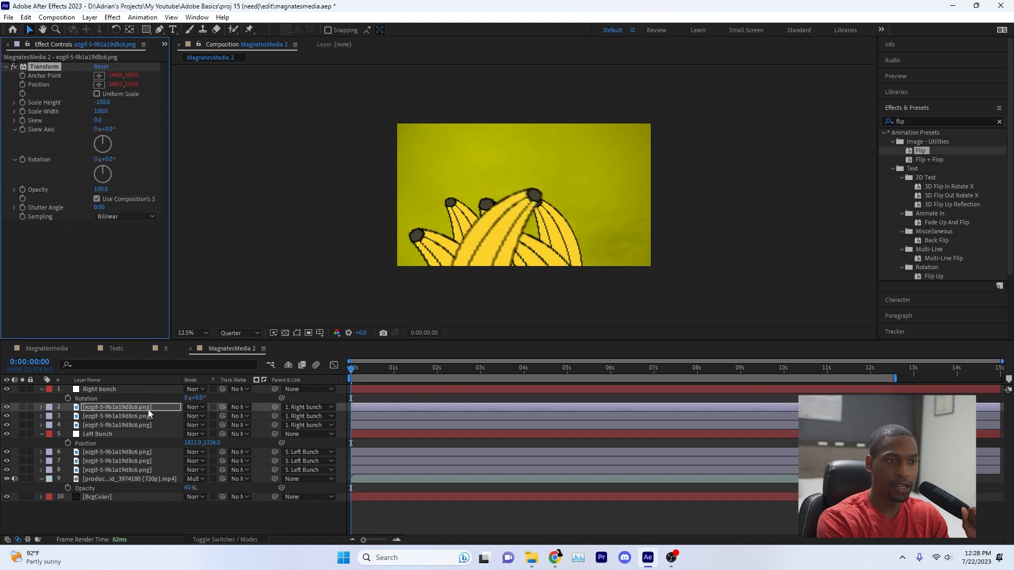
pyautogui.moveTo(921, 154); pyautogui.dragTo(151, 417)
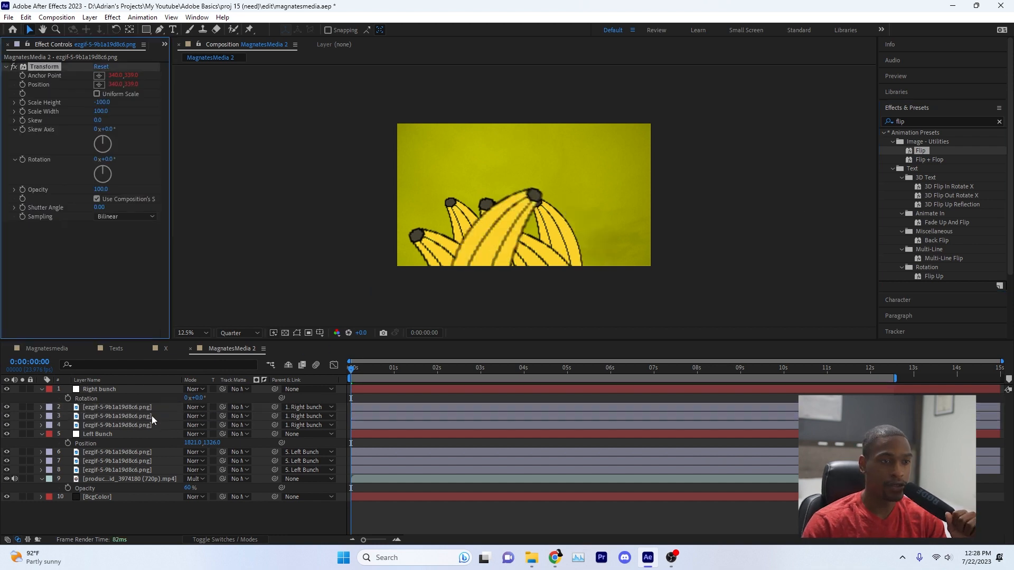
pyautogui.moveTo(921, 151); pyautogui.dragTo(120, 423)
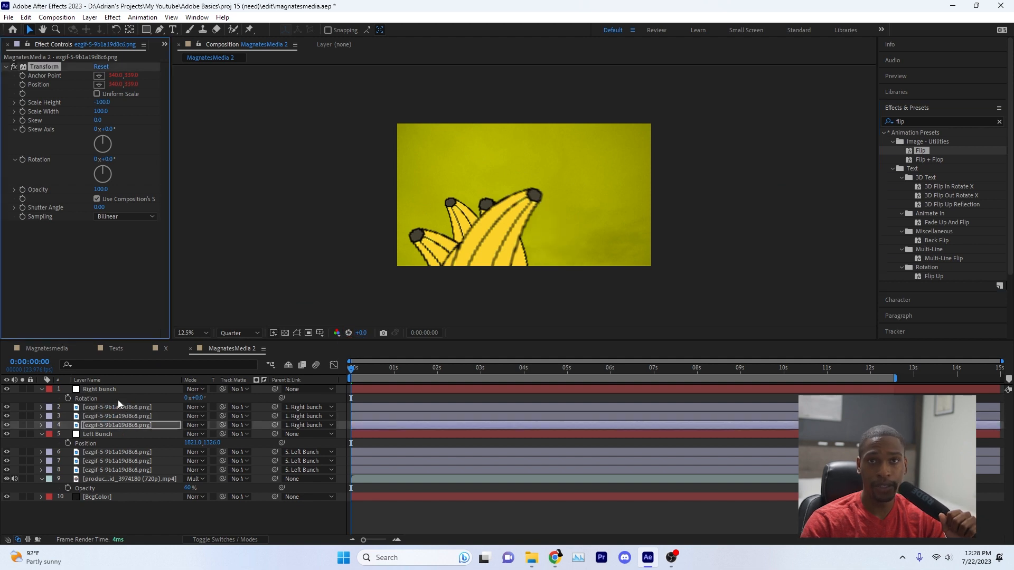
# - Raise the second Right bunch banana to about -17, 2012 and rotate it counterclockwise so it stands more upright
pyautogui.click(128, 404)
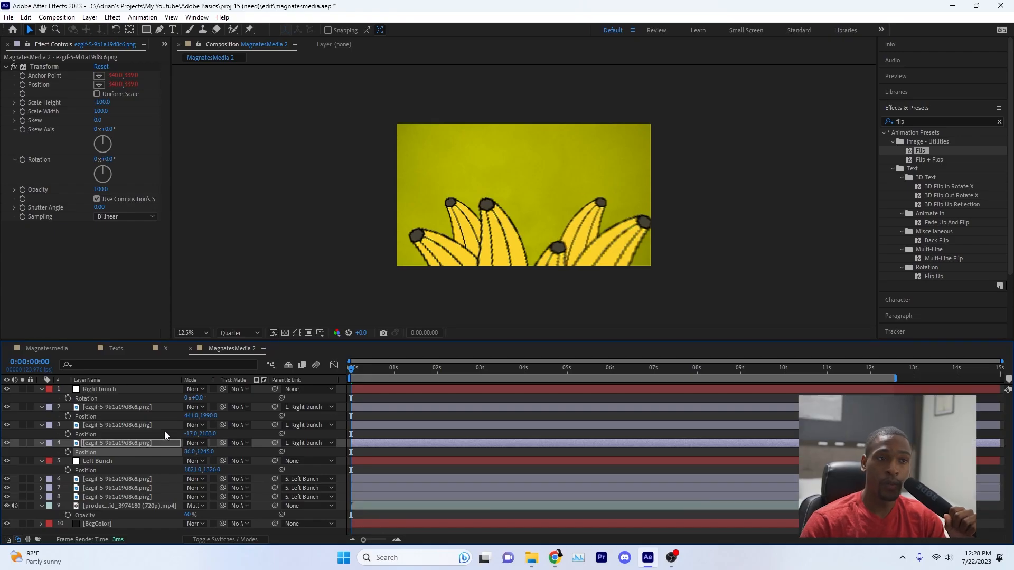
pyautogui.moveTo(209, 434); pyautogui.dragTo(110, 438)
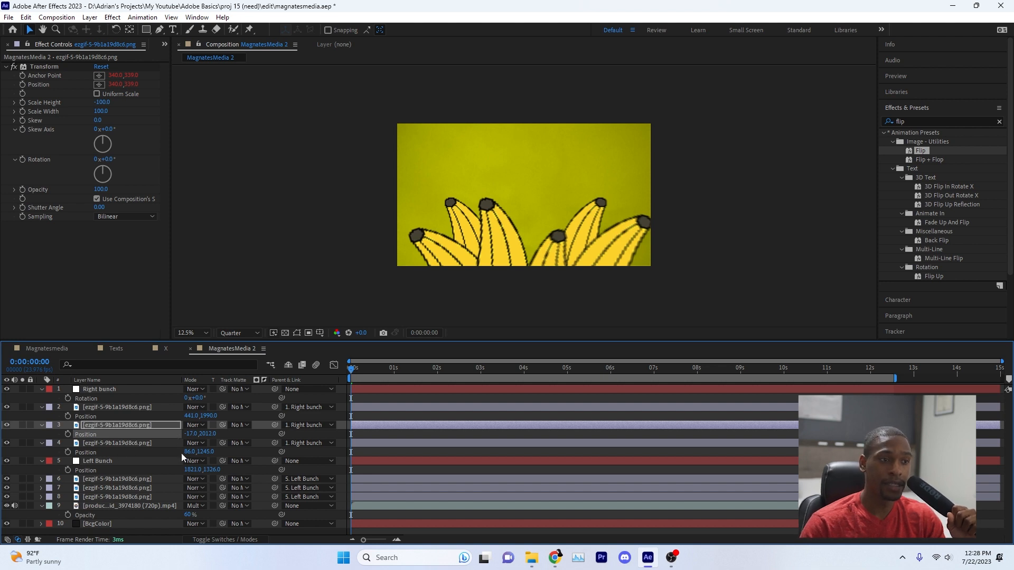
pyautogui.press('r')
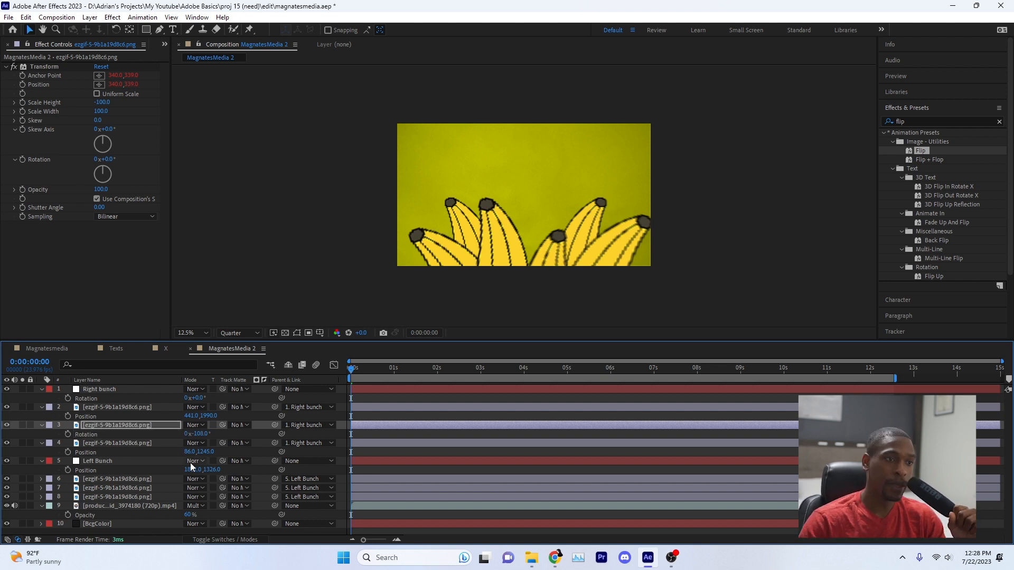
pyautogui.moveTo(200, 436); pyautogui.dragTo(3, 437)
# - Move the rotated second Right bunch banana up and right to a position of about 170, 1458
pyautogui.press('p')
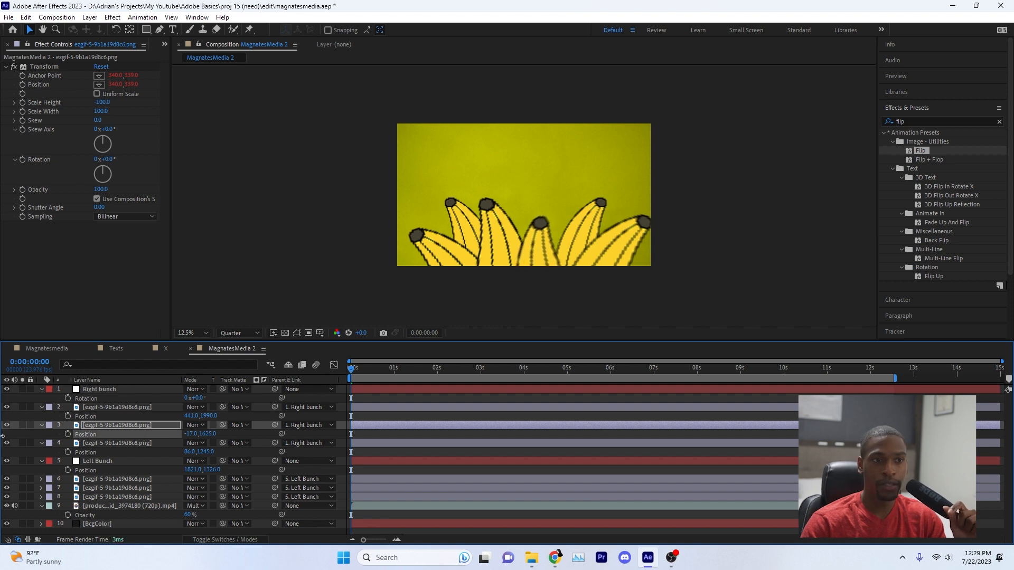
pyautogui.moveTo(207, 433); pyautogui.dragTo(121, 443)
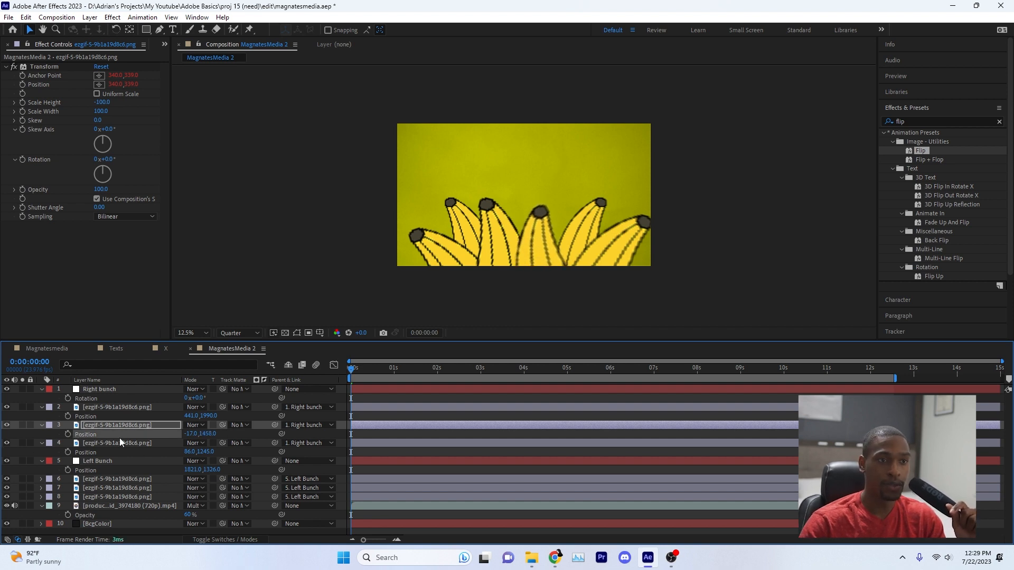
pyautogui.moveTo(192, 438); pyautogui.dragTo(289, 434)
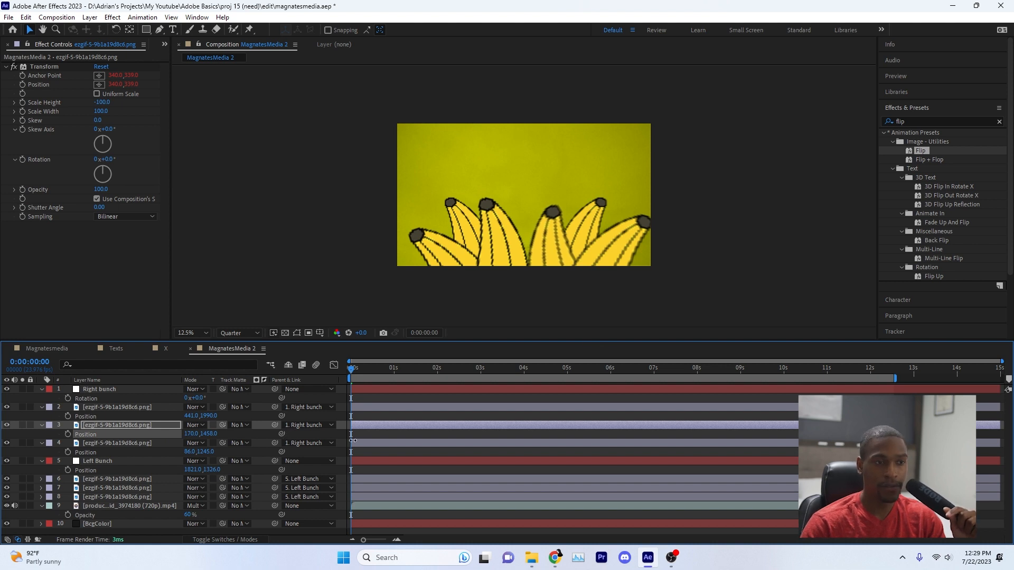
# - Shift the Left Bunch null left to a position of about 1626, 1326
pyautogui.click(109, 389)
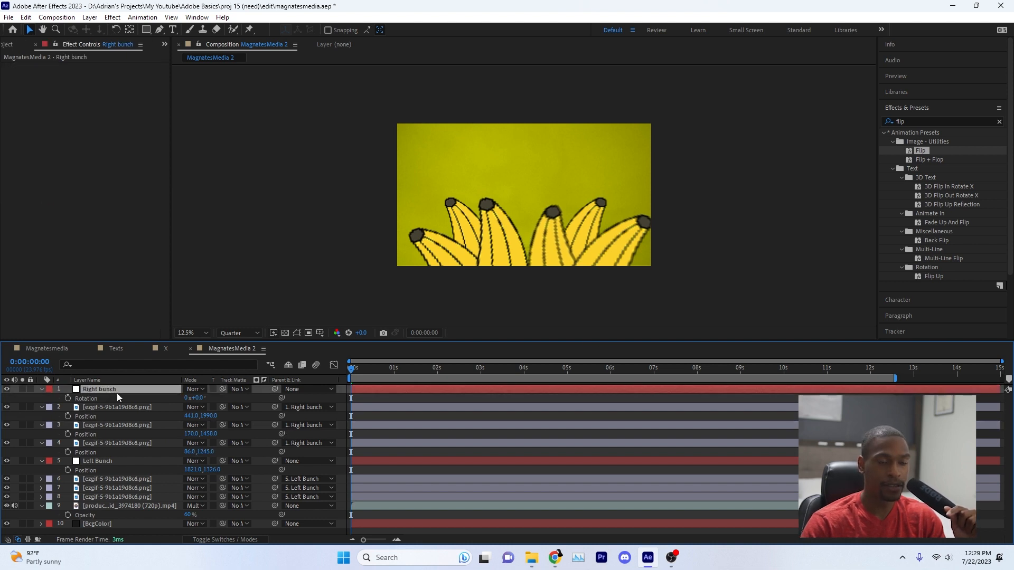
pyautogui.click(97, 461)
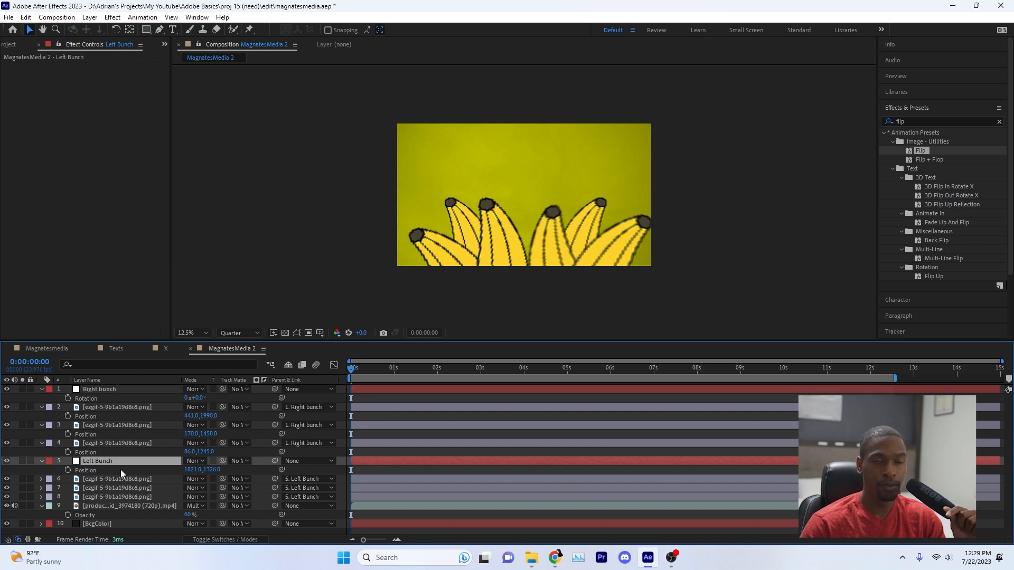
pyautogui.press('p')
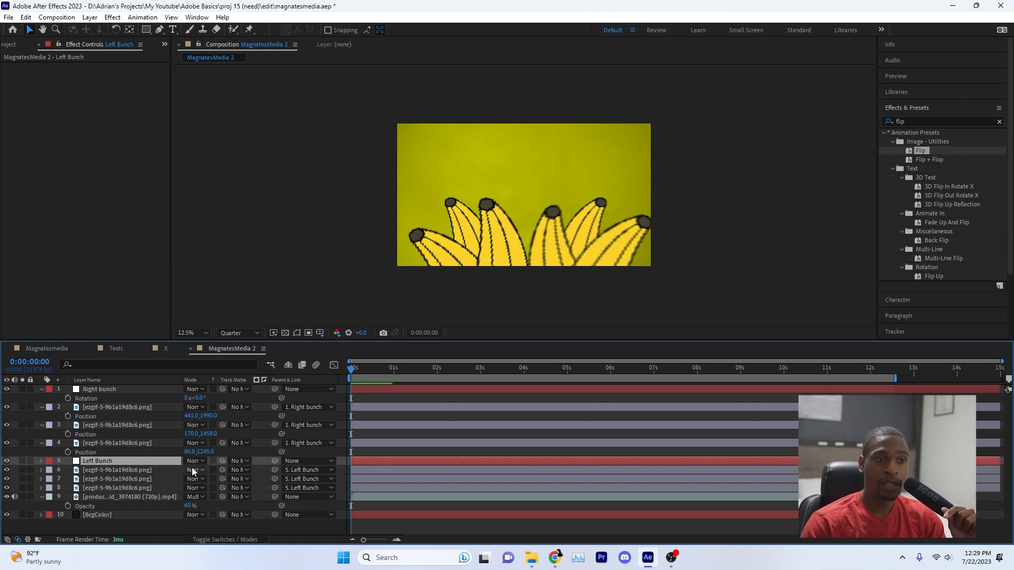
pyautogui.press('p')
pyautogui.moveTo(194, 470); pyautogui.dragTo(99, 479)
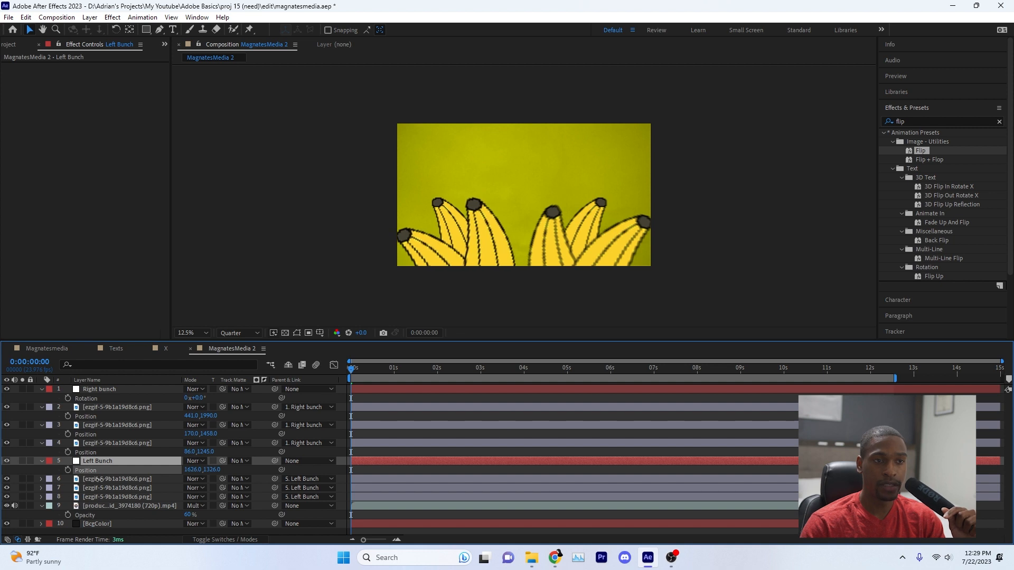
# - Move the Right bunch null to about 3201, 1167 and raise its second banana to about 170, 1324
pyautogui.click(133, 392)
pyautogui.press('p')
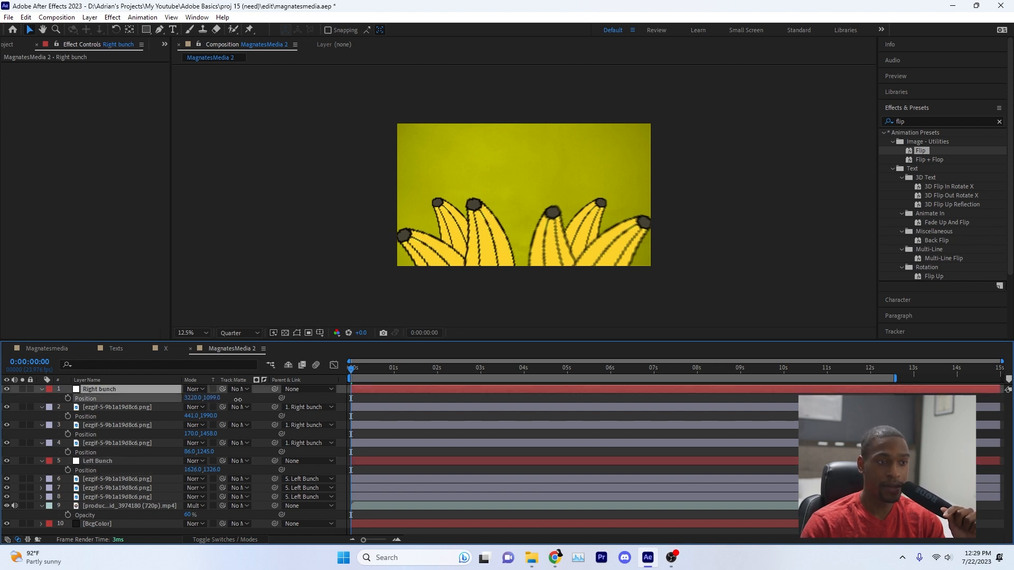
pyautogui.moveTo(211, 398); pyautogui.dragTo(190, 404)
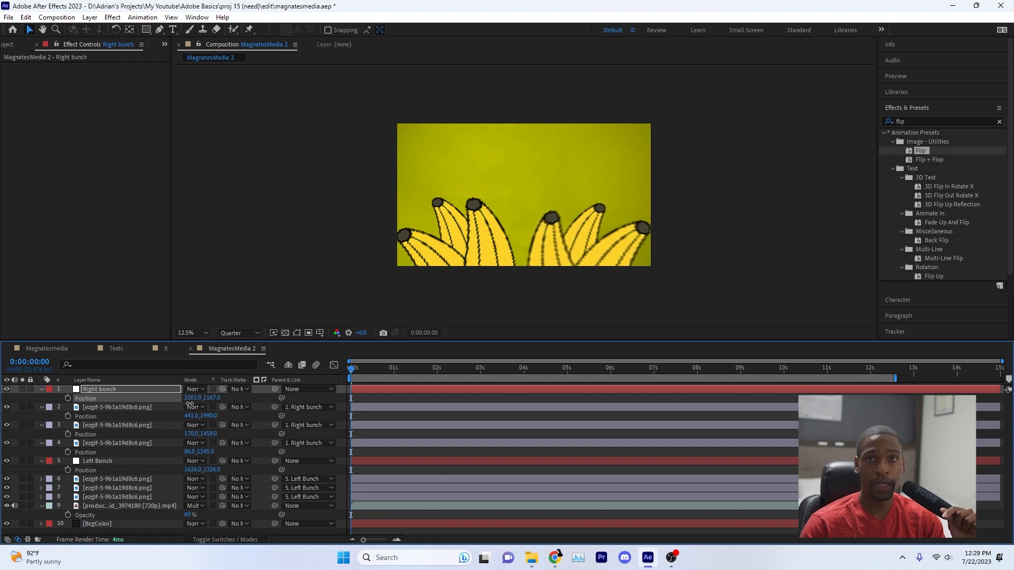
pyautogui.click(144, 424)
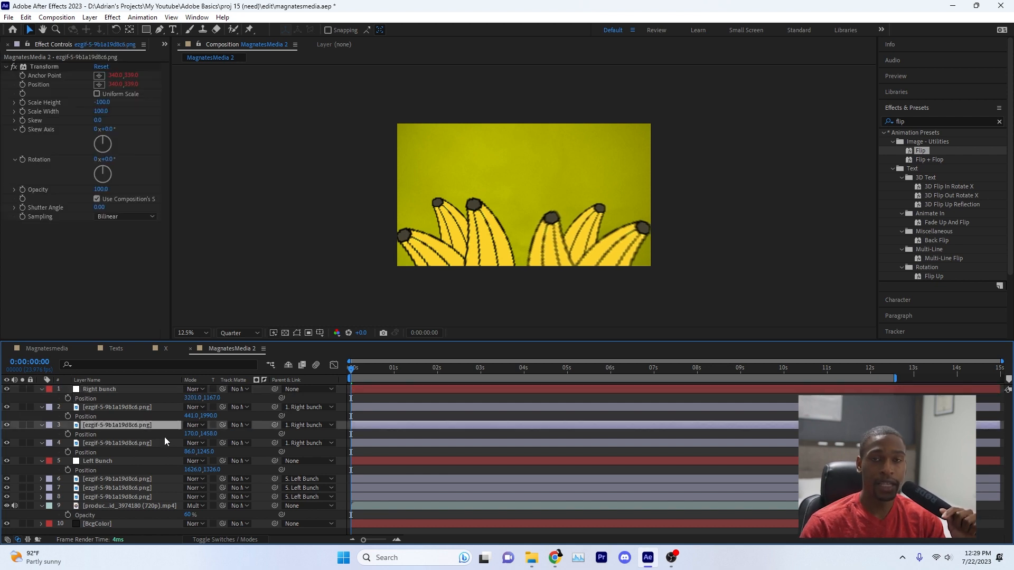
pyautogui.moveTo(207, 434); pyautogui.dragTo(134, 440)
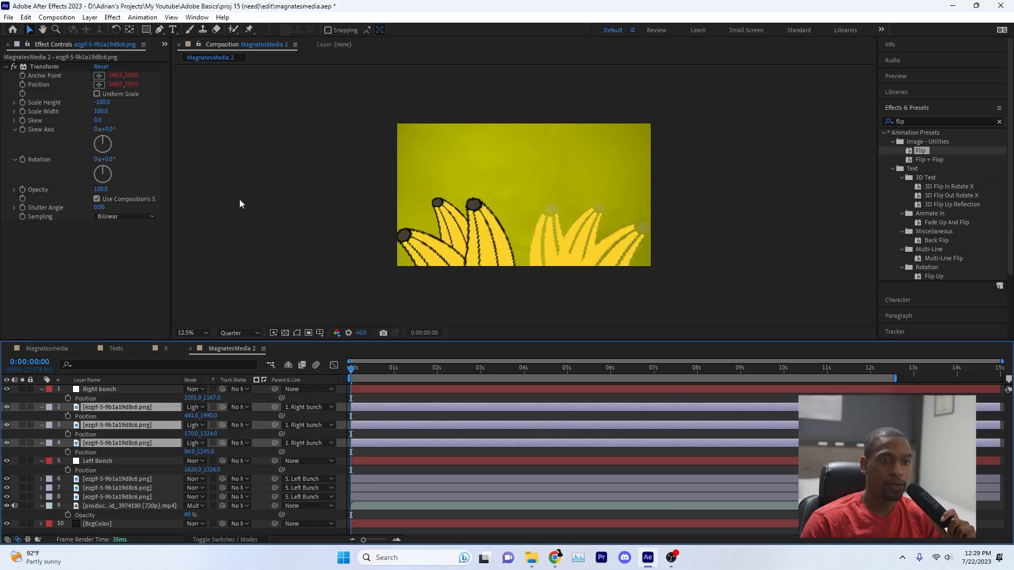
# - Try the Multiply, Color Burn and Classic Color Burn blend modes on the three Right bunch bananas
pyautogui.click(193, 408)
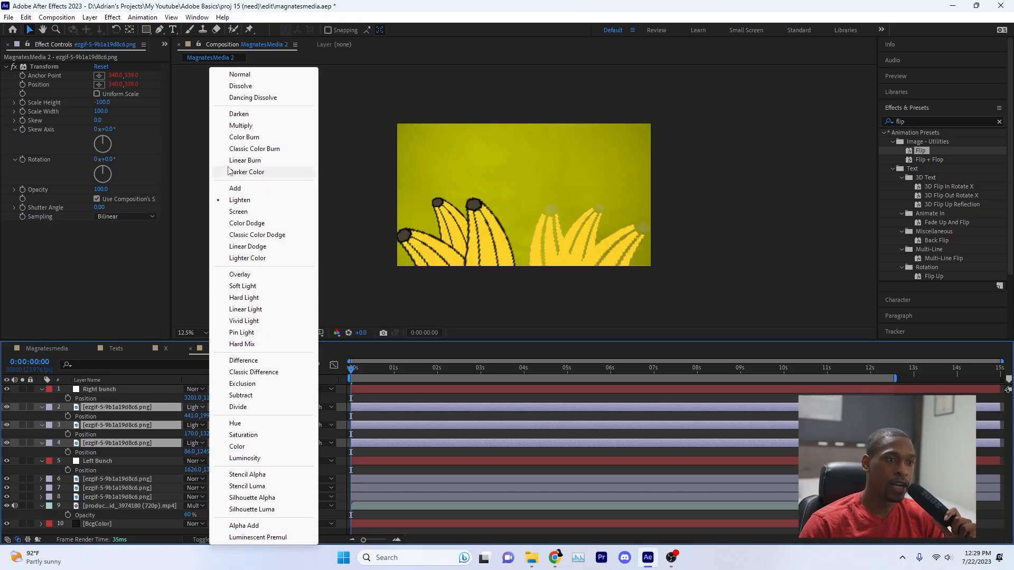
pyautogui.click(241, 126)
pyautogui.click(205, 407)
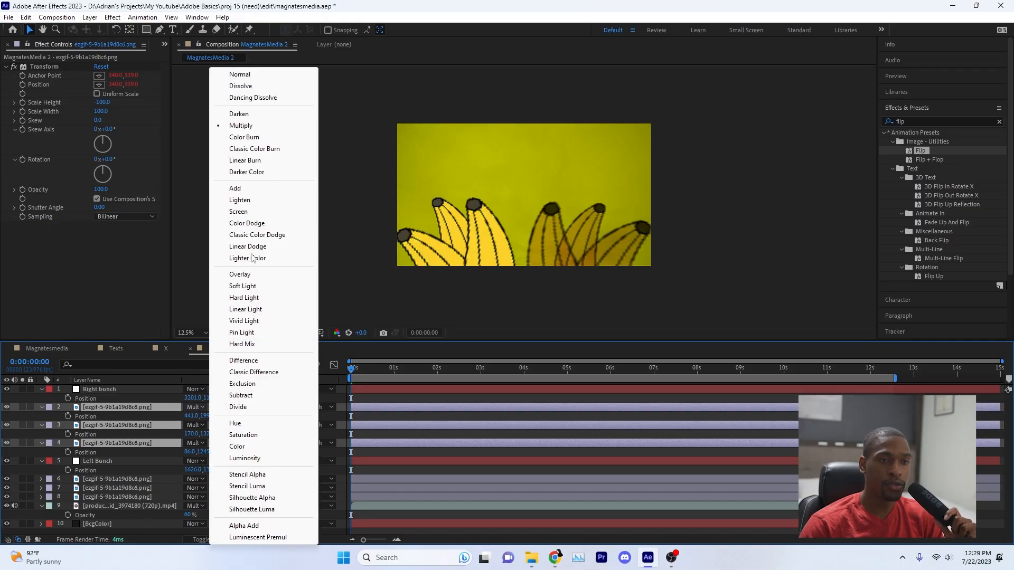
pyautogui.click(256, 139)
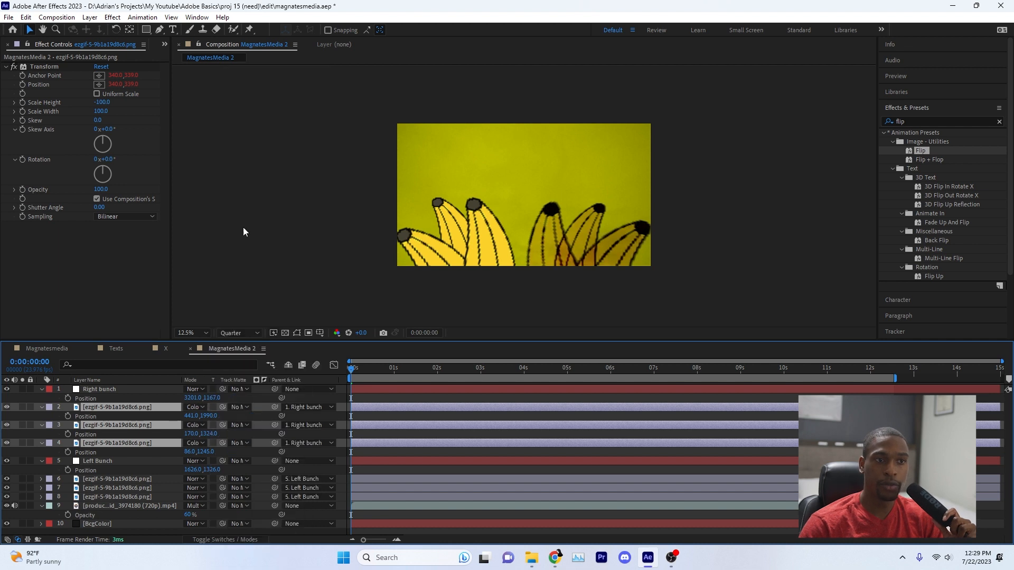
pyautogui.click(195, 407)
pyautogui.click(265, 149)
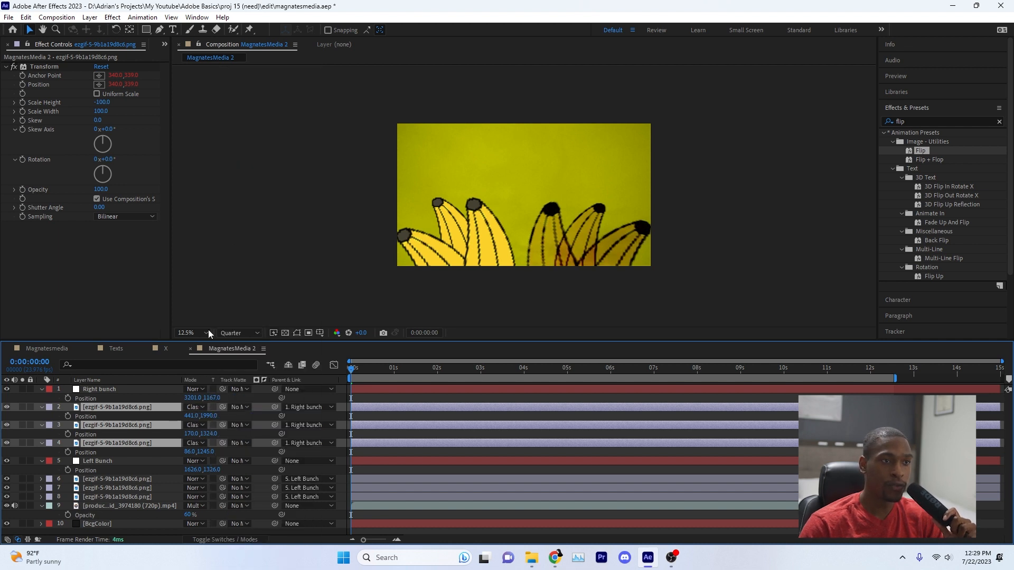
# - Try the Lighten, Screen, Color Dodge and Overlay blend modes on the three Right bunch bananas
pyautogui.click(196, 407)
pyautogui.click(235, 200)
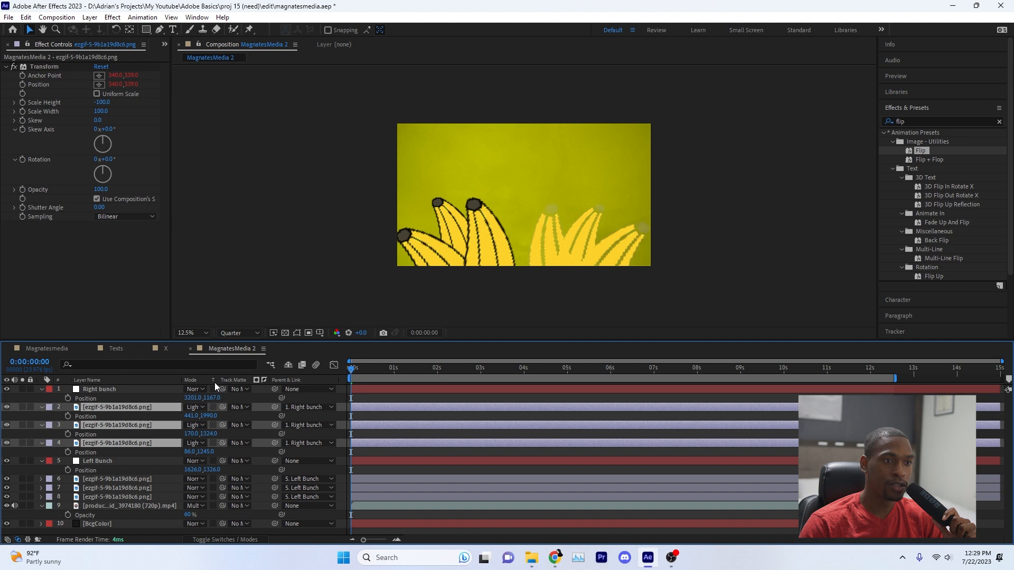
pyautogui.click(200, 407)
pyautogui.click(242, 210)
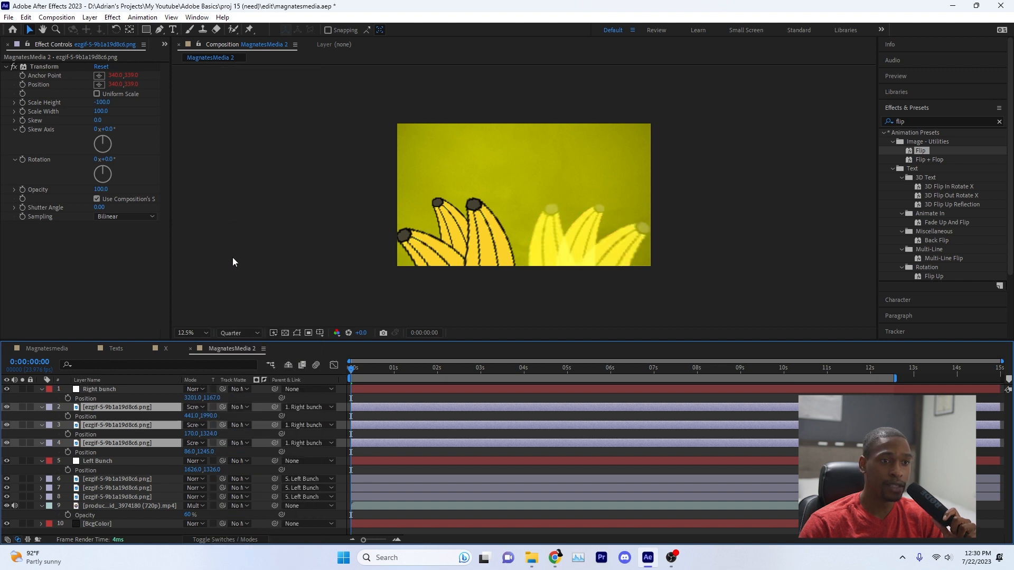
pyautogui.click(206, 407)
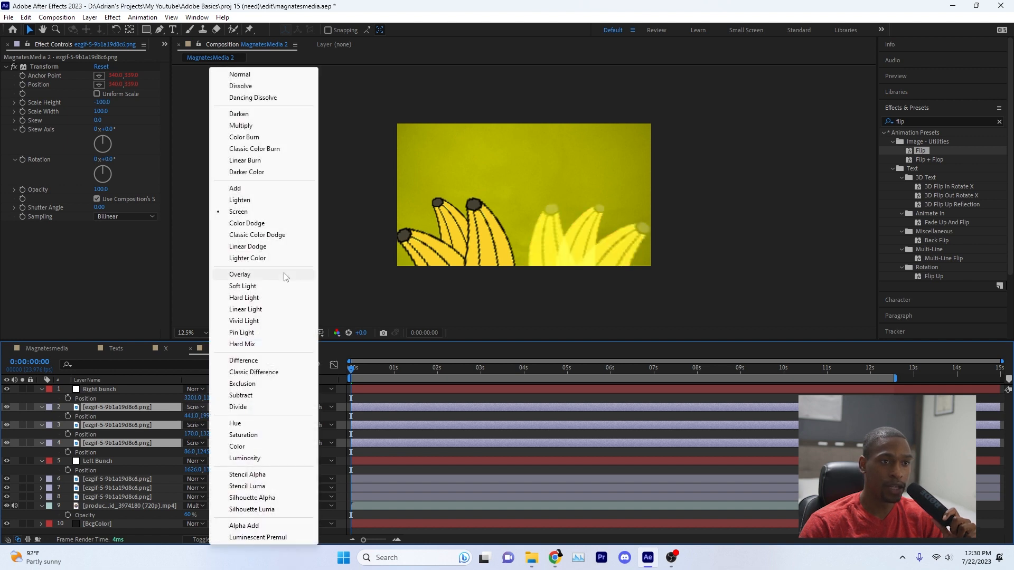
pyautogui.click(240, 222)
pyautogui.click(198, 407)
pyautogui.click(256, 271)
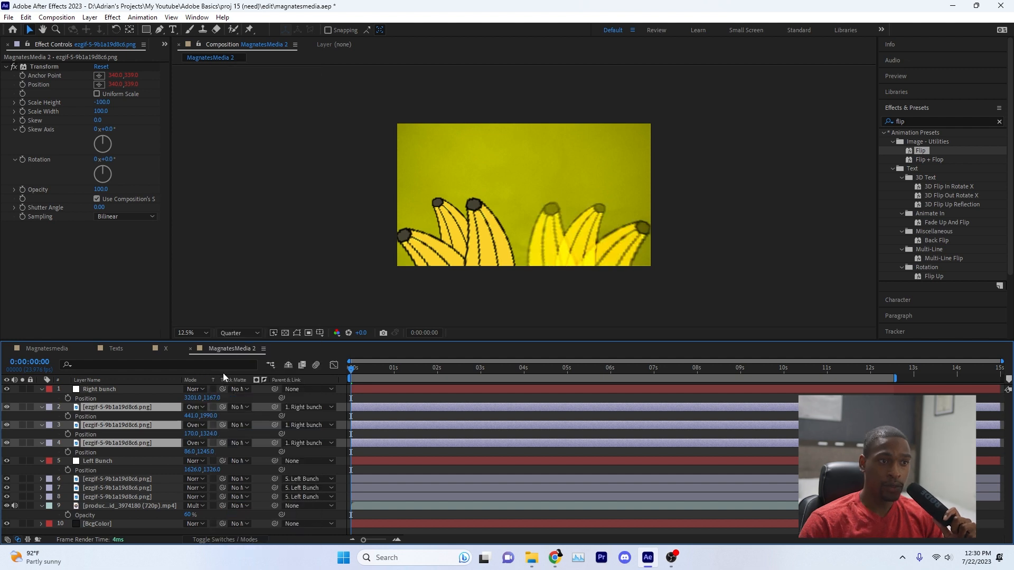
# - Set the blend mode of all three Right bunch bananas and all three Left Bunch bananas to Soft Light
pyautogui.click(205, 411)
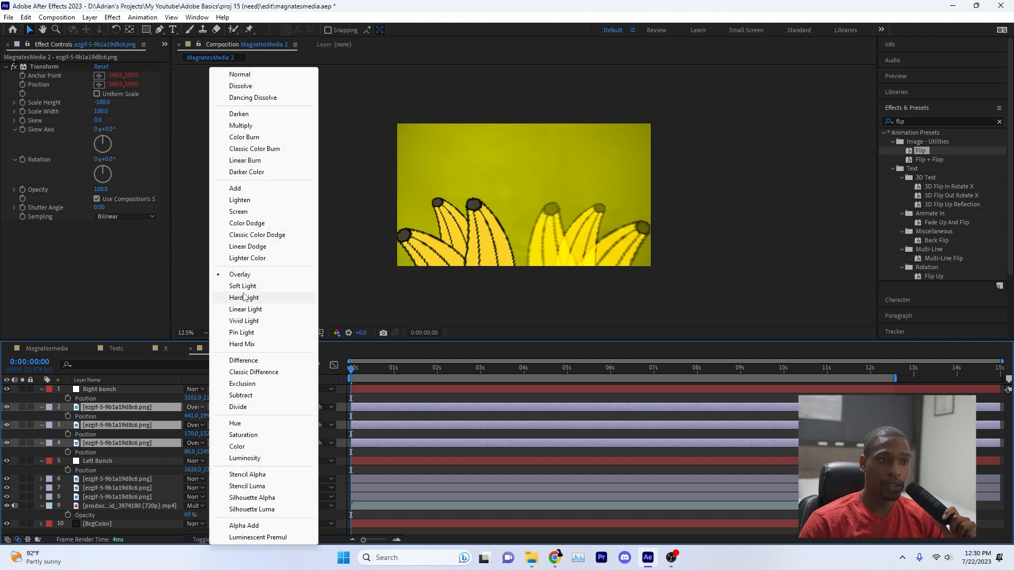
pyautogui.click(243, 288)
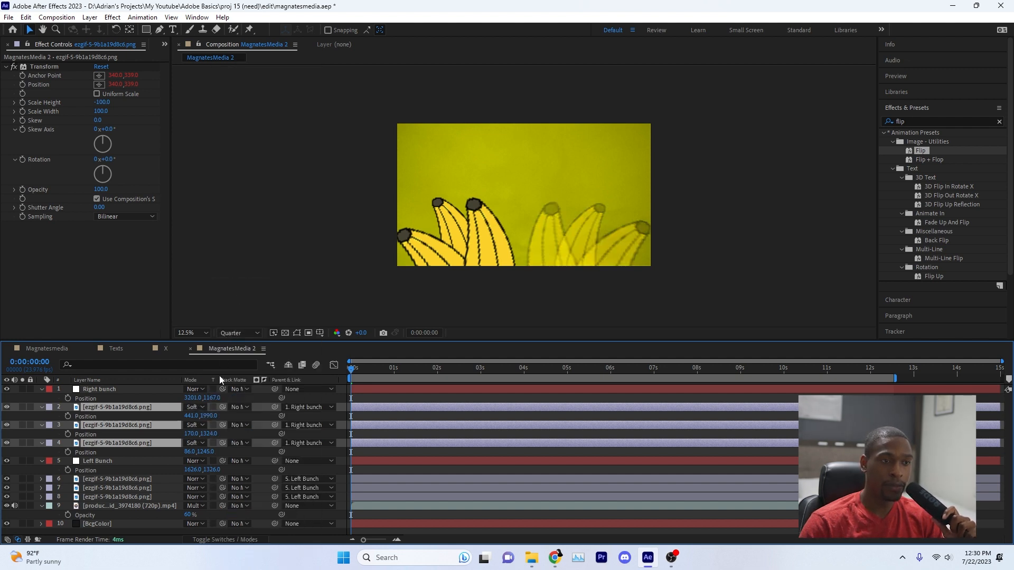
pyautogui.click(110, 479)
pyautogui.keyDown('shift'); pyautogui.click(114, 498); pyautogui.keyUp('shift')
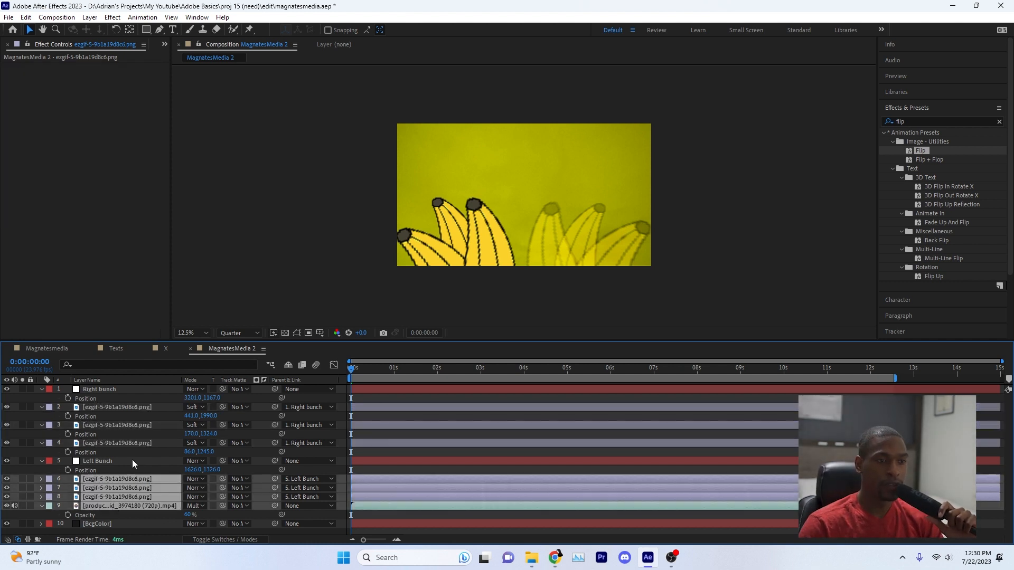
pyautogui.click(132, 460)
pyautogui.click(125, 480)
pyautogui.keyDown('shift'); pyautogui.click(125, 496); pyautogui.keyUp('shift')
pyautogui.click(190, 479)
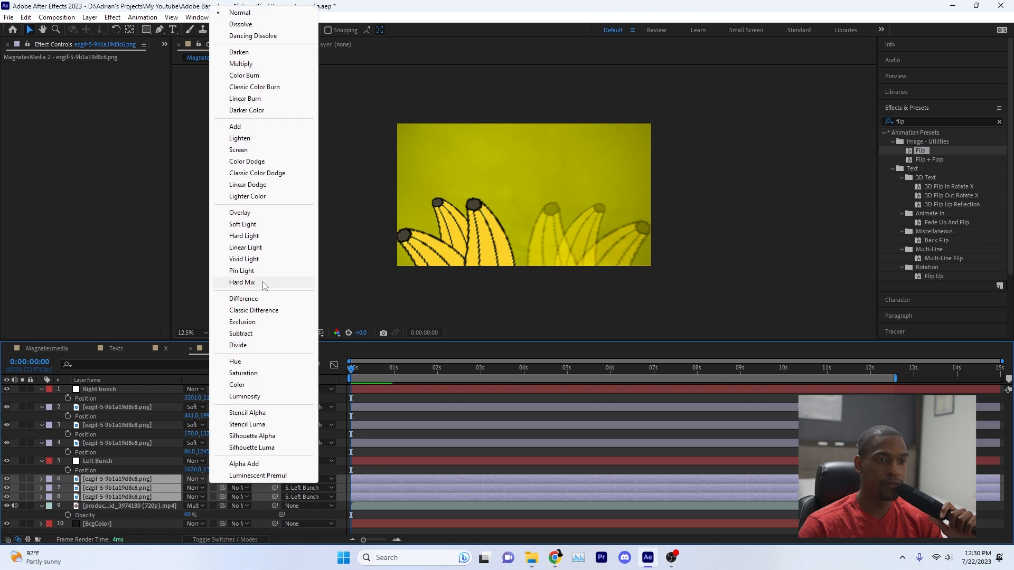
pyautogui.click(242, 225)
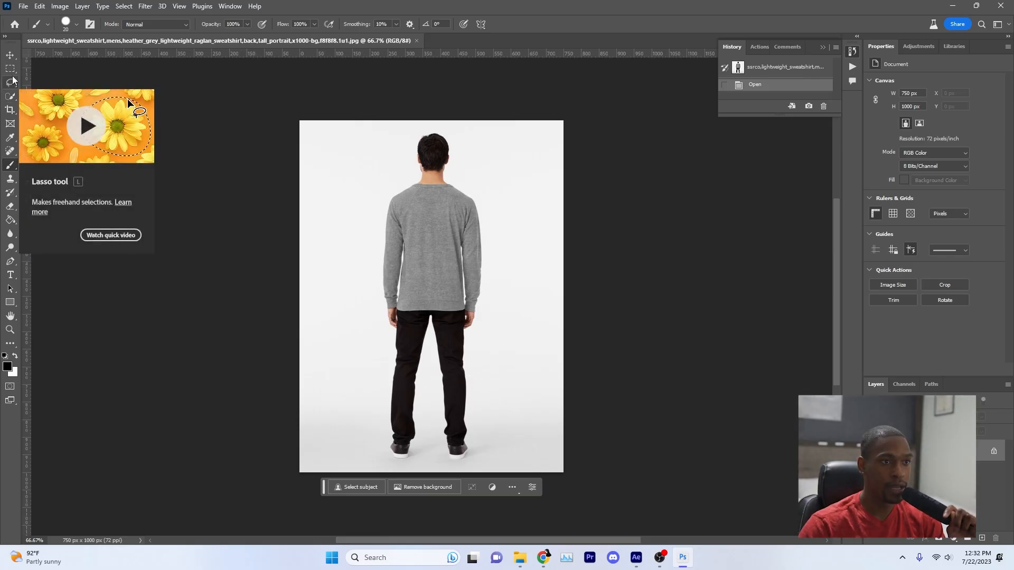
# - In Photoshop, select the man in the sweatshirt photo using Select Subject with Cloud (Detailed results)
pyautogui.click(10, 96)
pyautogui.click(331, 24)
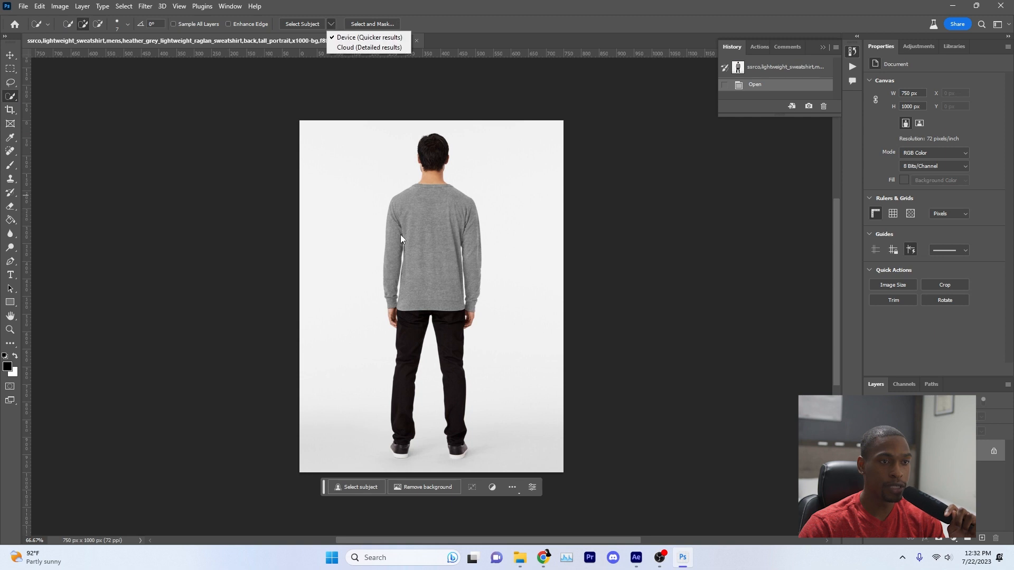
pyautogui.click(365, 48)
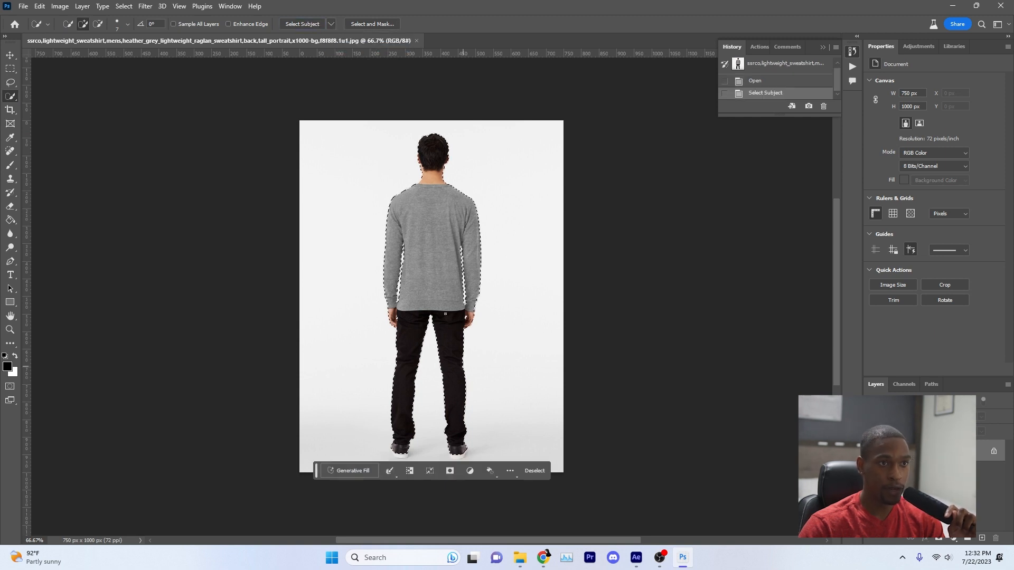
# - Open the man's selection in Select and Mask and set the view mode to Overlay
pyautogui.click(373, 24)
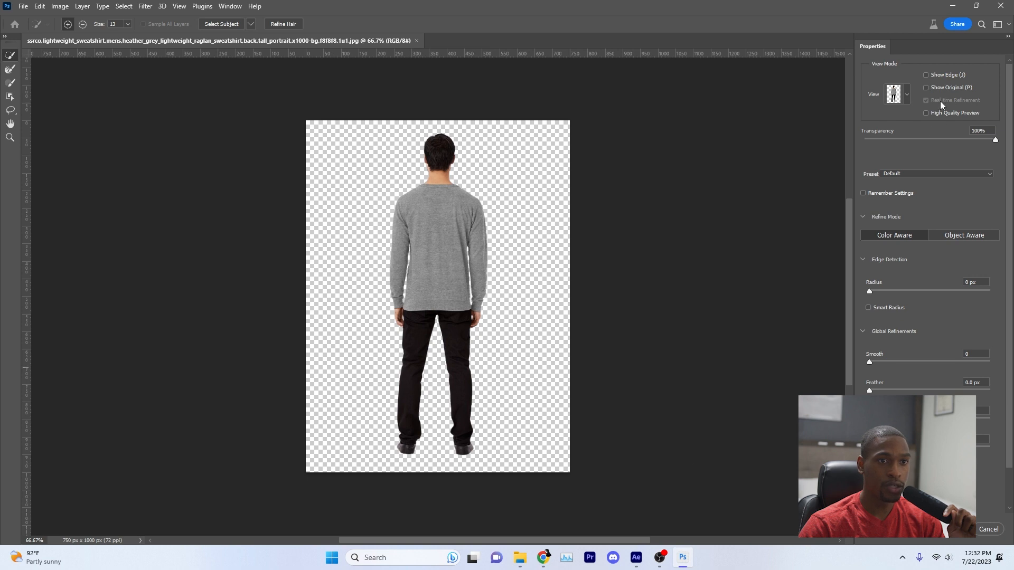
pyautogui.click(932, 173)
pyautogui.click(932, 173)
pyautogui.click(912, 91)
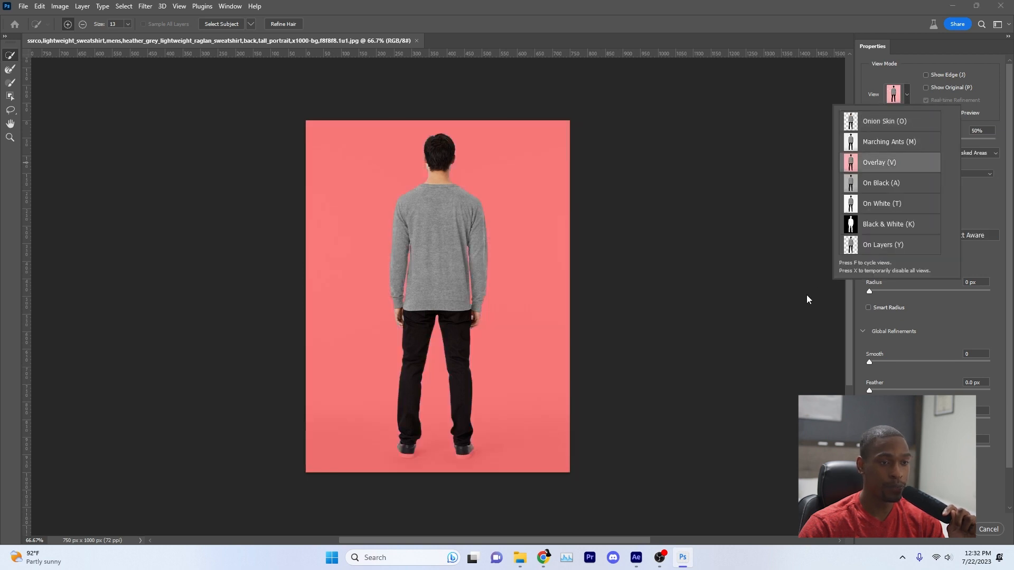
# - Brush the missing white soles of both shoes into the masked selection
pyautogui.scroll(6, 471, 448)
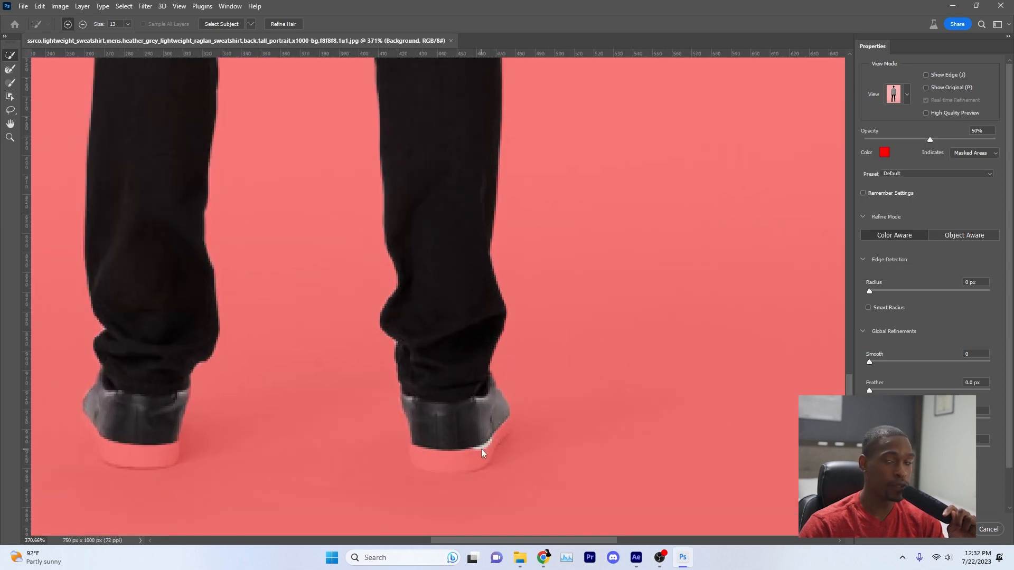
pyautogui.press('alt')
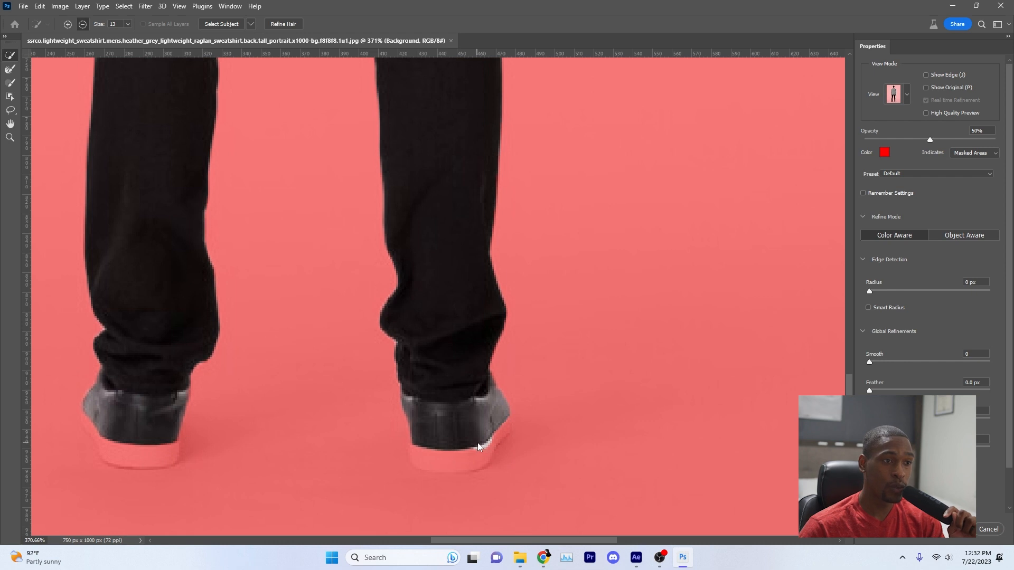
pyautogui.scroll(-1, 477, 442)
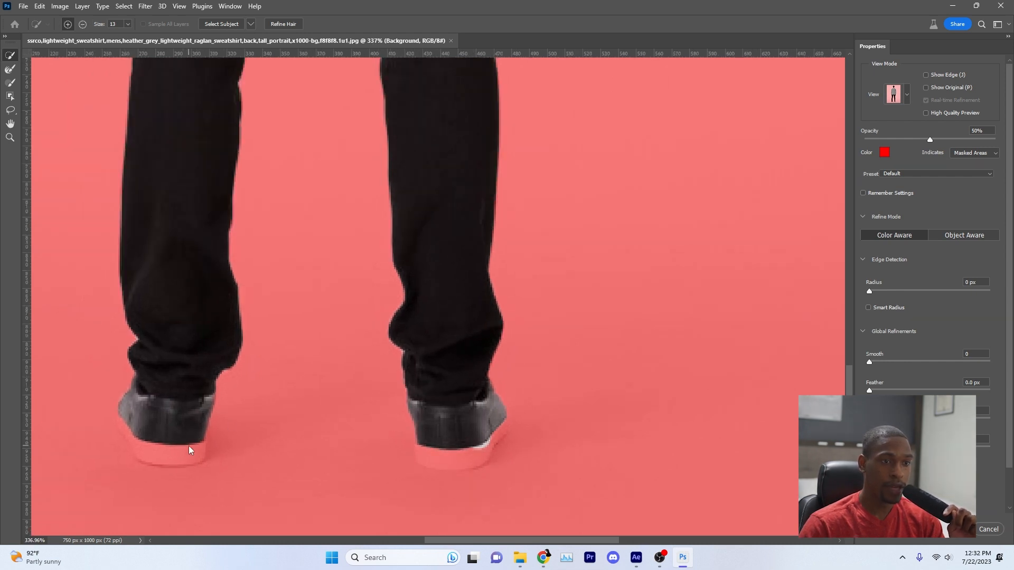
pyautogui.moveTo(481, 442)
pyautogui.mouseDown()
pyautogui.moveTo(467, 456)
pyautogui.moveTo(456, 451)
pyautogui.moveTo(499, 434)
pyautogui.mouseUp()
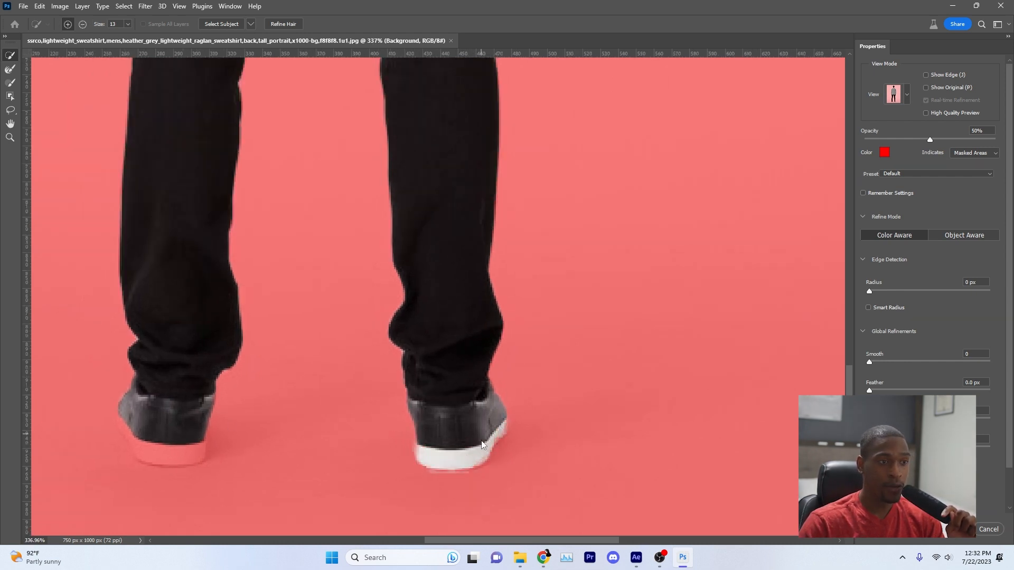
pyautogui.moveTo(136, 447)
pyautogui.mouseDown()
pyautogui.moveTo(207, 450)
pyautogui.moveTo(150, 445)
pyautogui.mouseUp()
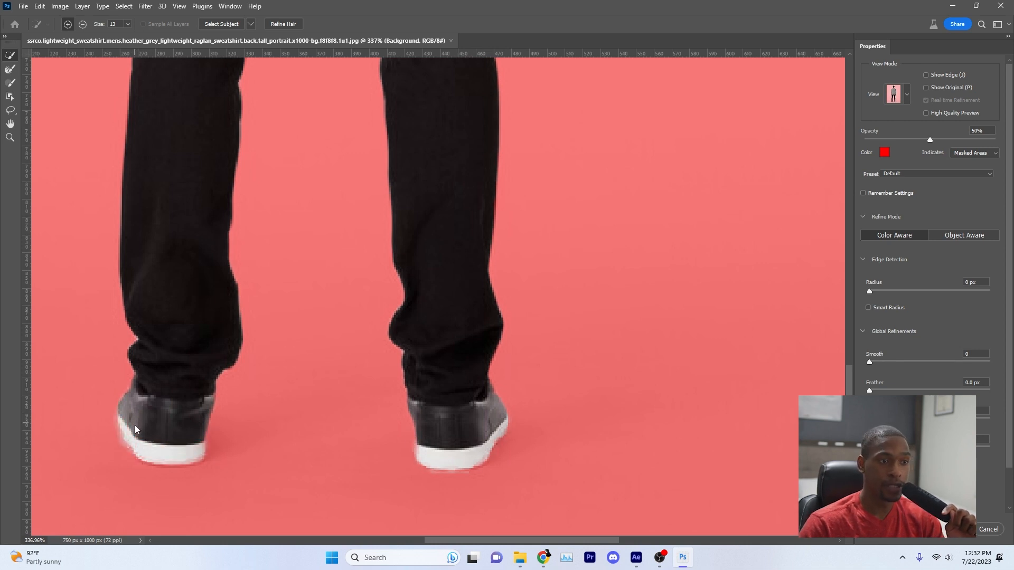
pyautogui.press('alt')
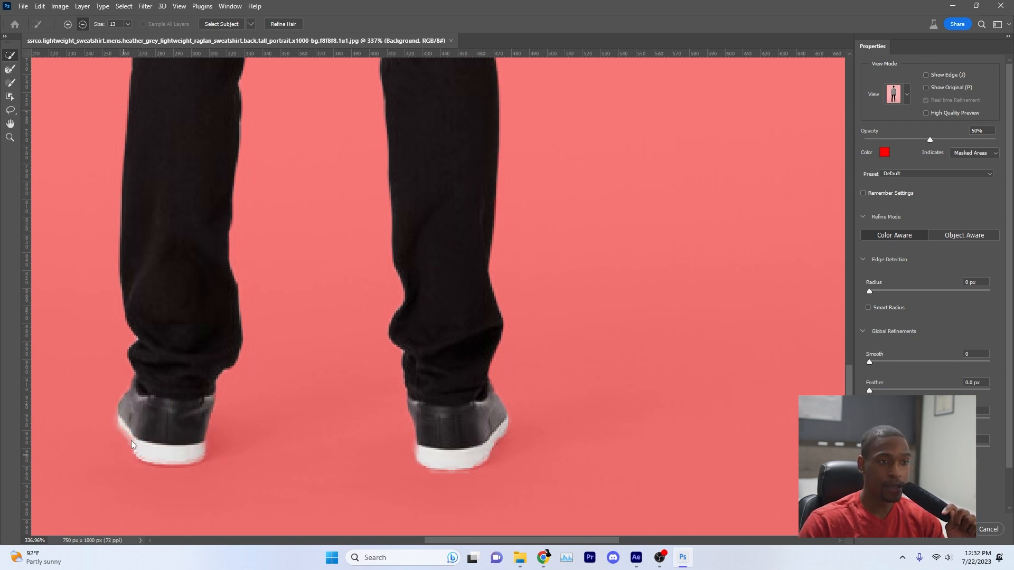
# - Output the refined selection of the man to a new layer and apply Select and Mask
pyautogui.scroll(-5, 284, 405)
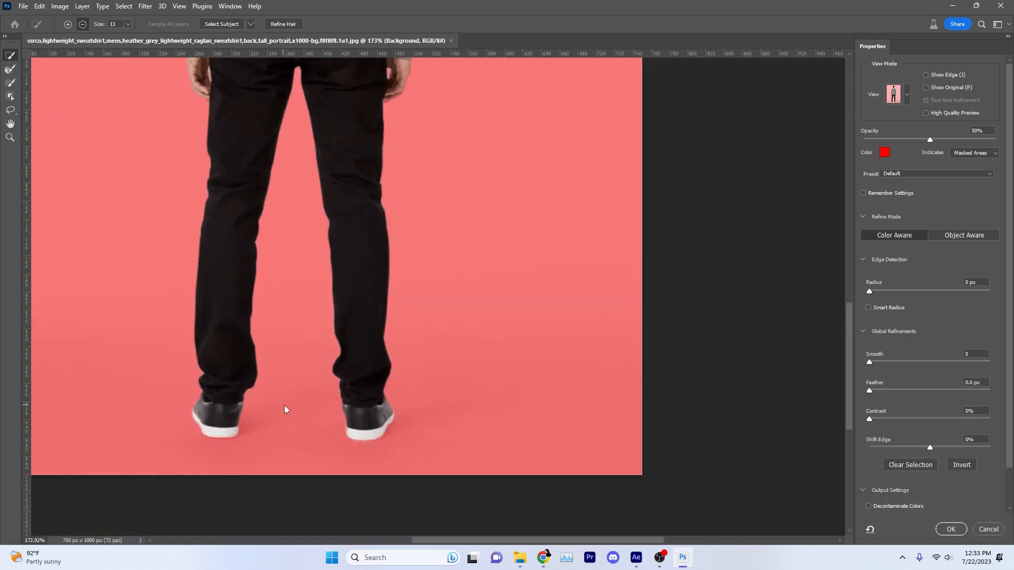
pyautogui.scroll(-1, 306, 410)
pyautogui.scroll(-2, 976, 496)
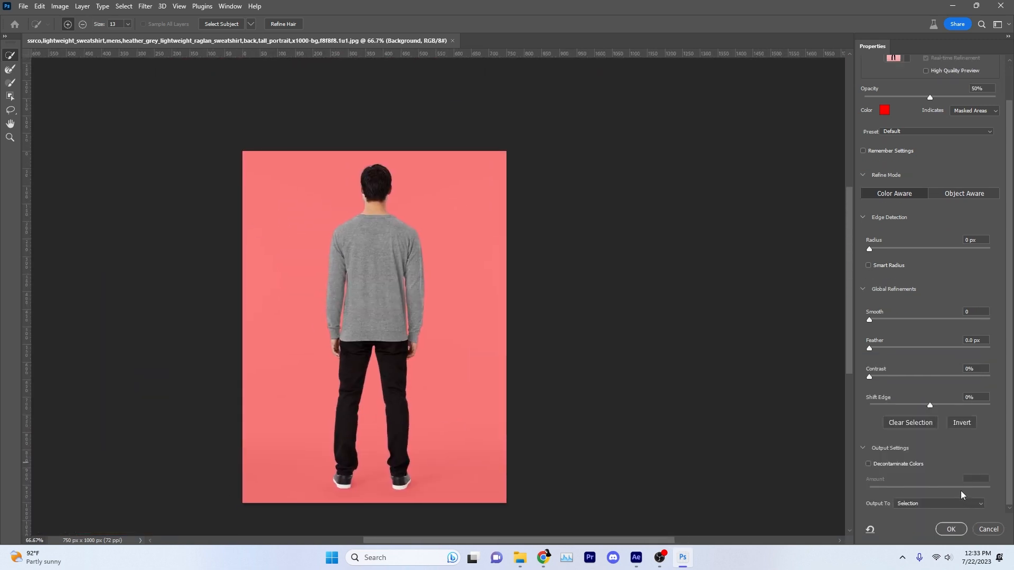
pyautogui.click(945, 506)
pyautogui.click(930, 516)
pyautogui.click(951, 530)
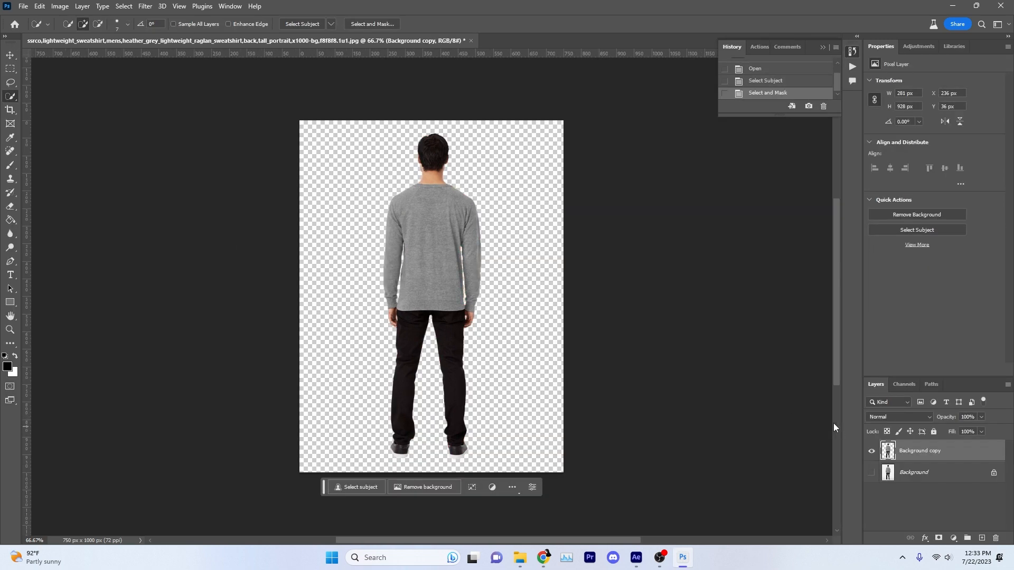
# - Draw a rectangular marquee about 329 by 826 px around the man's body from the neck down
pyautogui.click(6, 73)
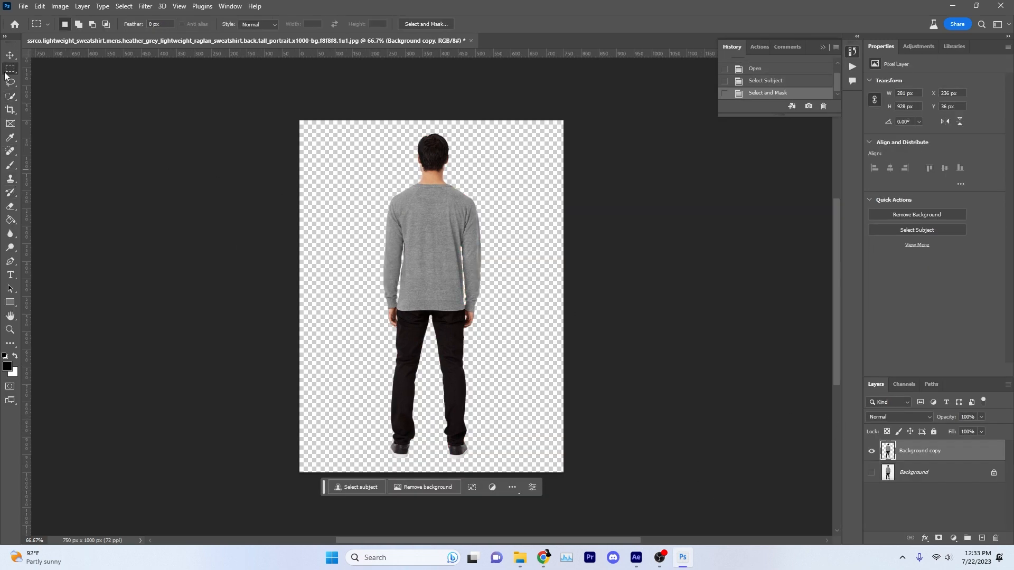
pyautogui.moveTo(372, 178); pyautogui.dragTo(488, 468)
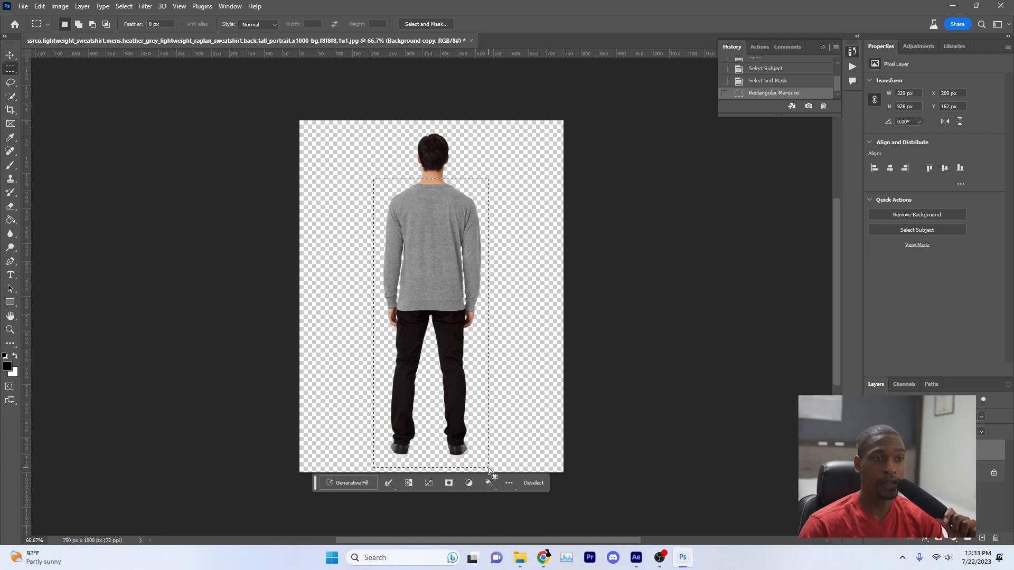
# - Run Generative Fill on the marquee selection with the prompt "change to nice tux"
pyautogui.click(367, 485)
pyautogui.write('chang')
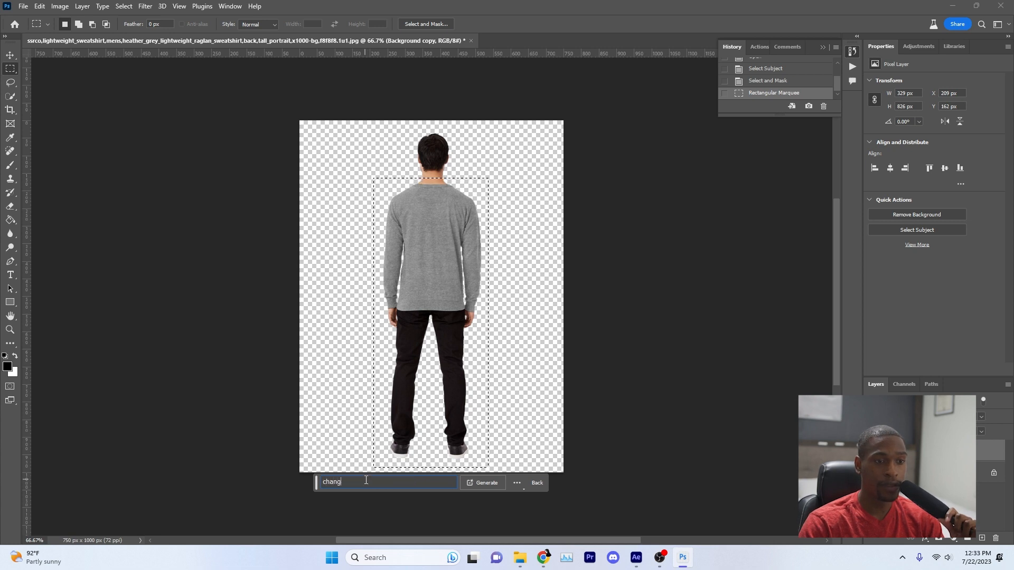
pyautogui.write('e to')
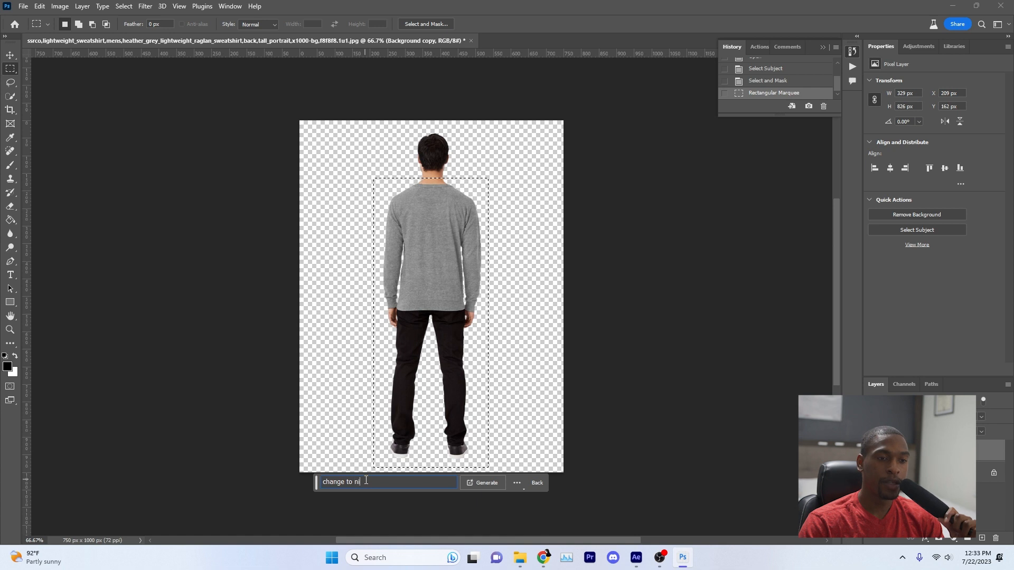
pyautogui.write(' nice tux')
pyautogui.press('Return')
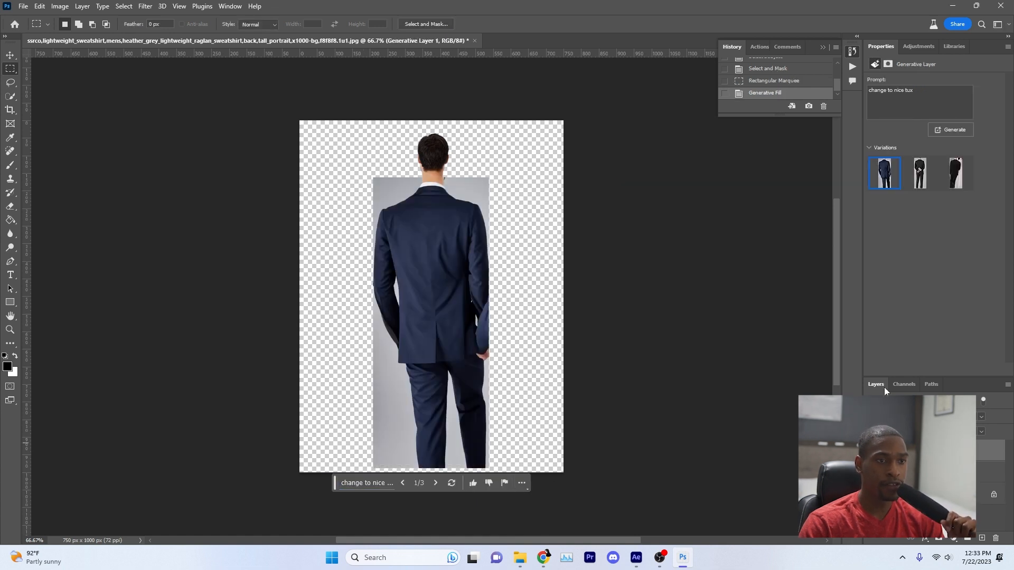
# - Preview the second and third tux variations, then undo the generative fill
pyautogui.click(919, 170)
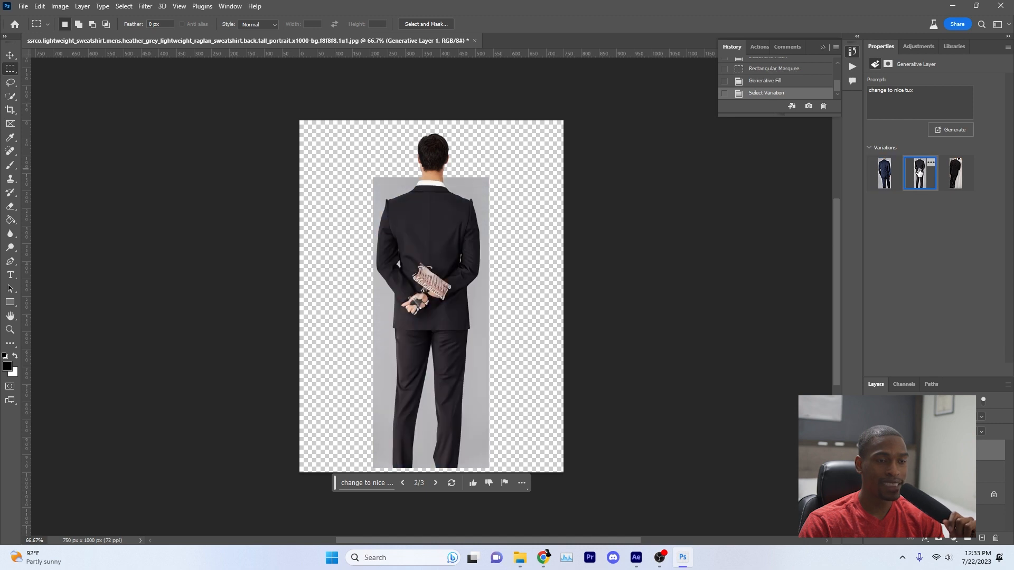
pyautogui.click(957, 177)
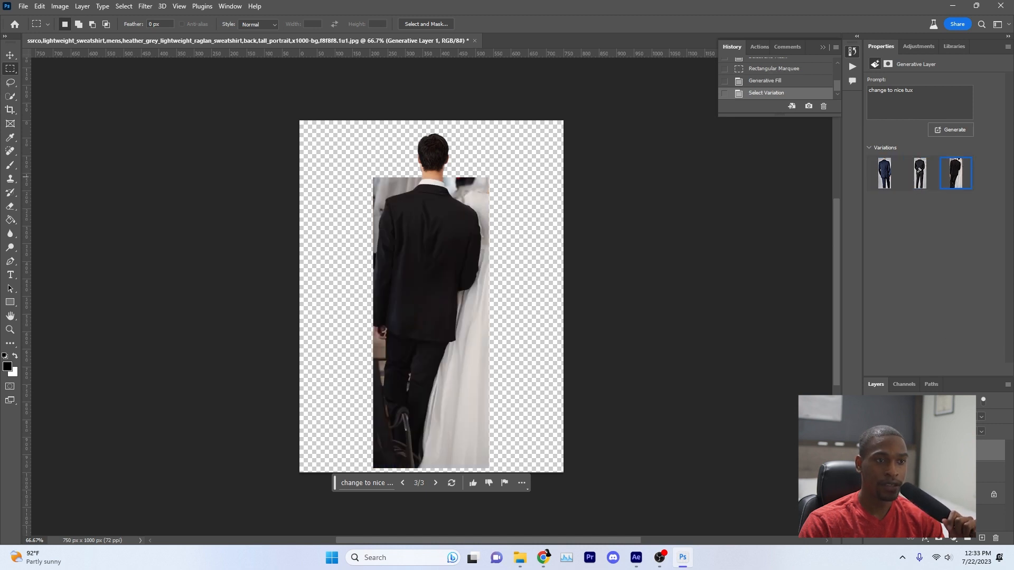
pyautogui.hotkey('ctrl', 'z')
pyautogui.hotkey('ctrl', 'z')
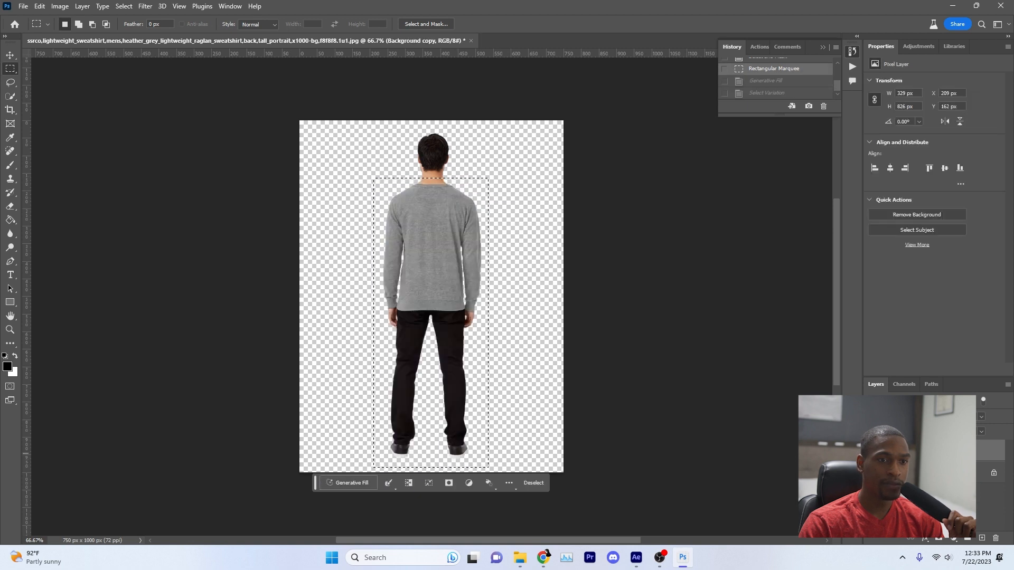
# - Try deleting the marquee-selected part of the man on the cut-out layer, then undo the deletion
pyautogui.press('Delete')
pyautogui.hotkey('ctrl', 'z')
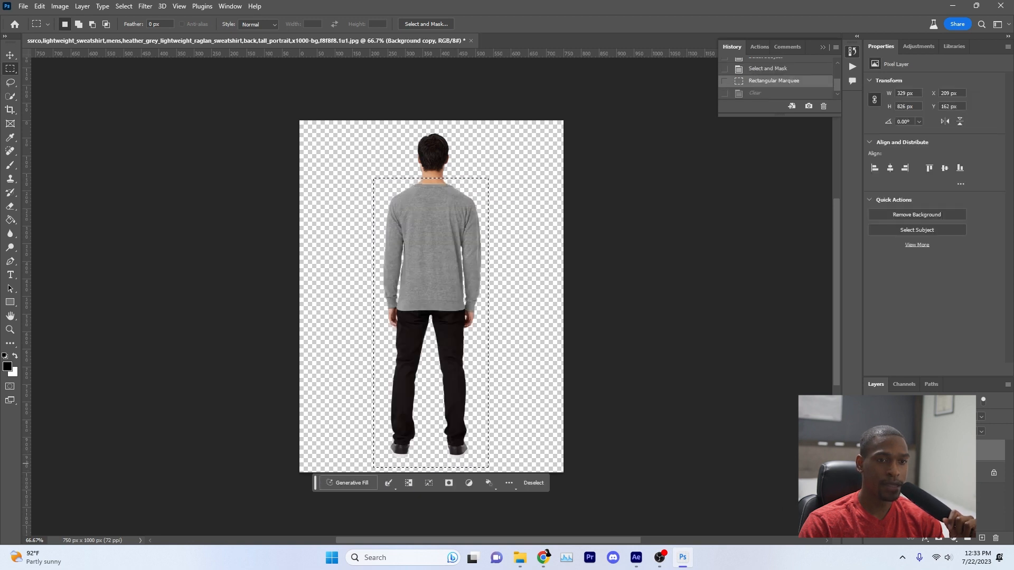
# - Switch from the cut-out to the original Background layer and draw a new rectangular marquee around the man from the neck down
pyautogui.click(873, 471)
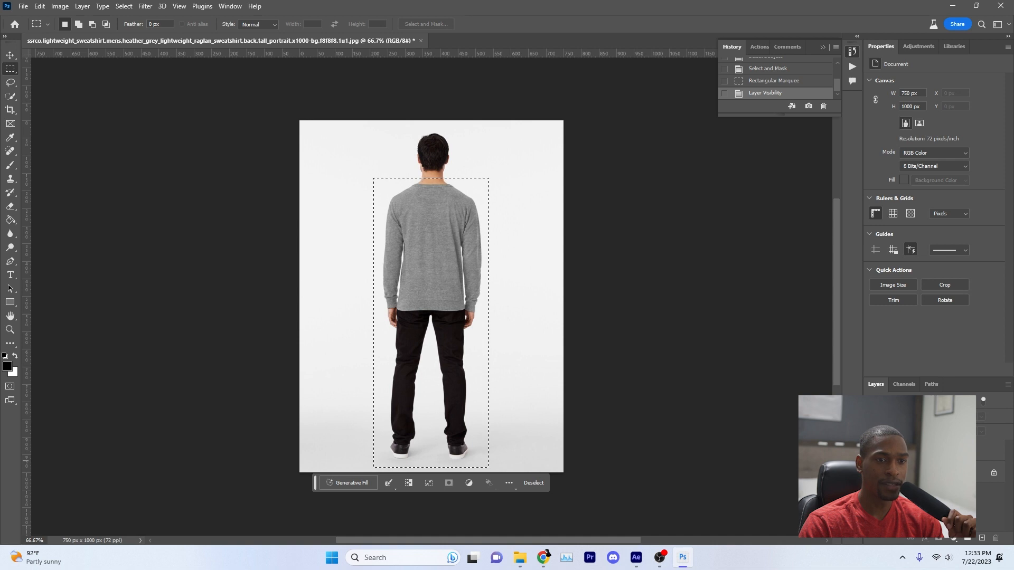
pyautogui.hotkey('ctrl', 'd')
pyautogui.click(873, 450)
pyautogui.click(930, 471)
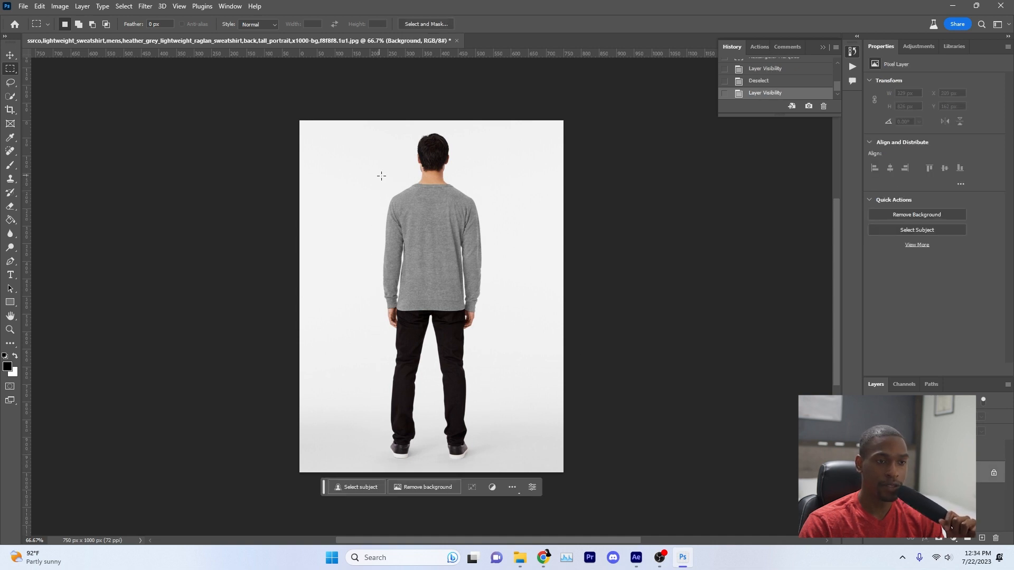
pyautogui.moveTo(381, 176); pyautogui.dragTo(479, 464)
# - Run Generative Fill on the selected body with the prompt "change clothes to something formal" and keep the first variation
pyautogui.click(359, 478)
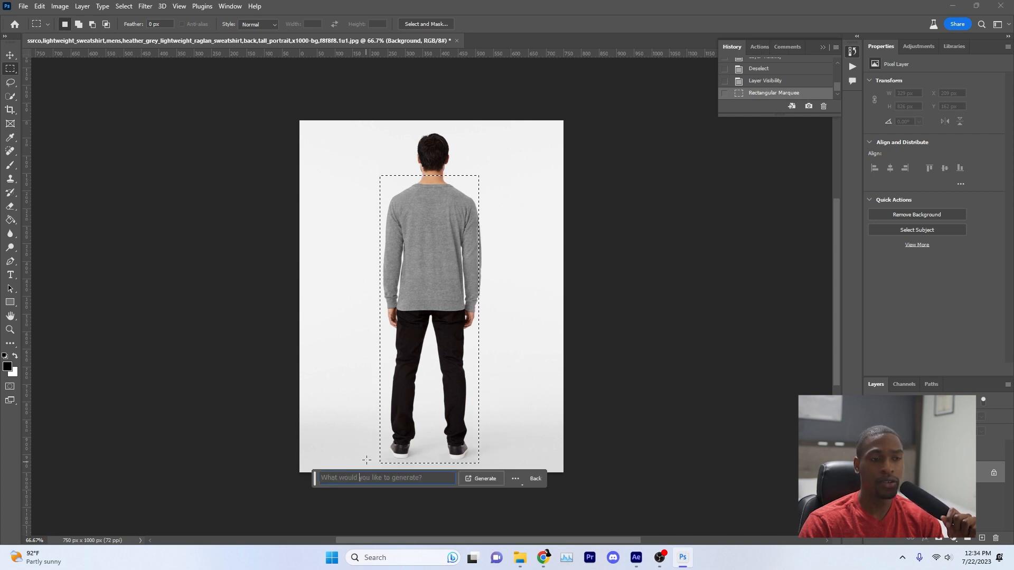
pyautogui.write('change')
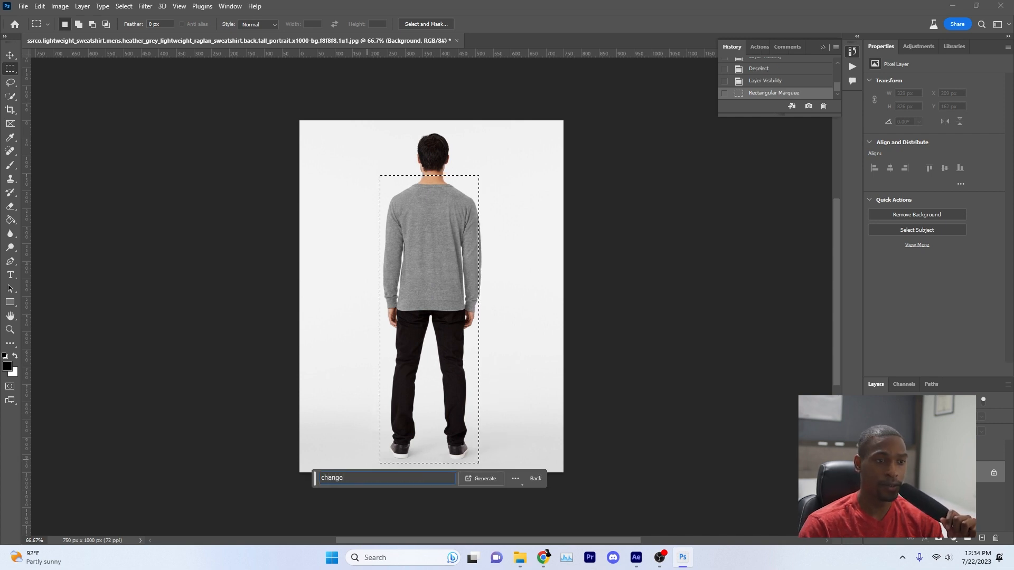
pyautogui.write(' clo')
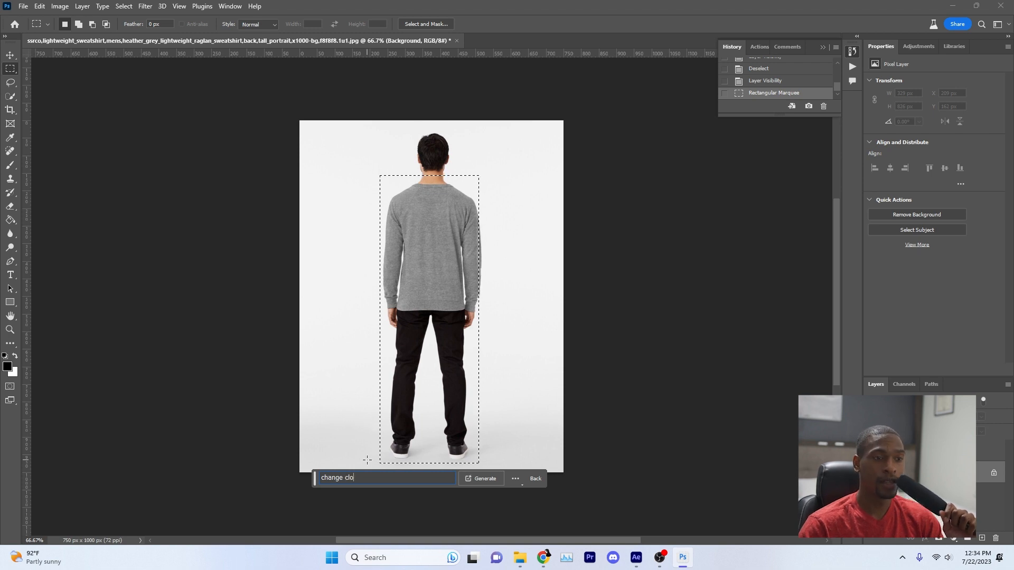
pyautogui.write('thes to a')
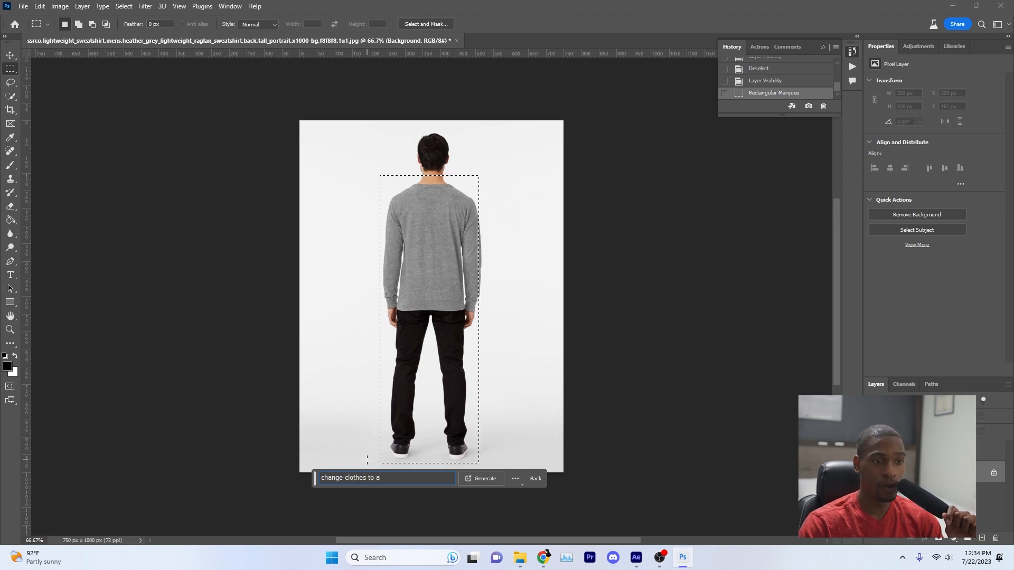
pyautogui.write(' form')
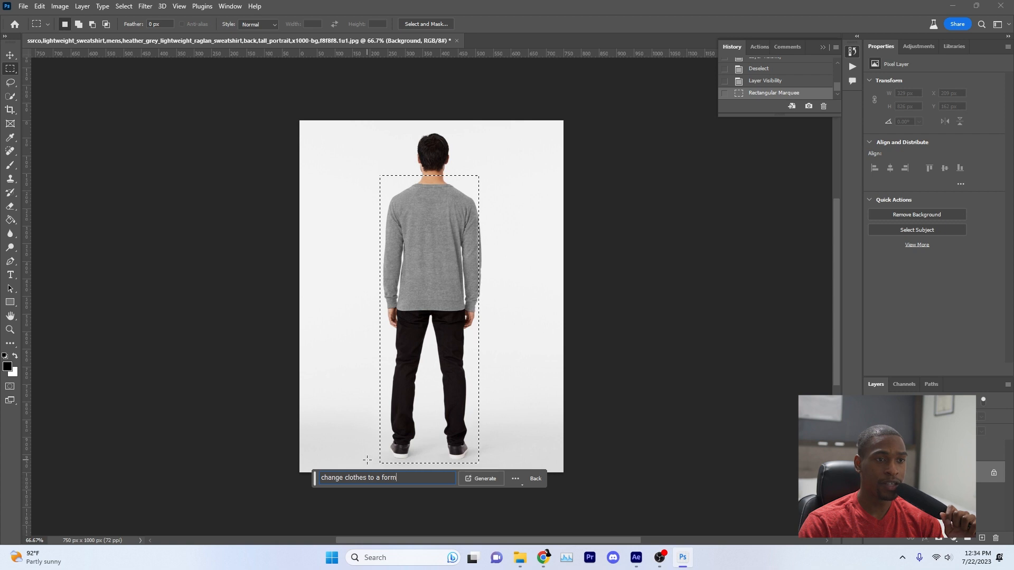
pyautogui.press('BackSpace')
pyautogui.press('BackSpace')
pyautogui.press('BackSpace')
pyautogui.press('BackSpace')
pyautogui.press('BackSpace')
pyautogui.press('BackSpace')
pyautogui.write('some')
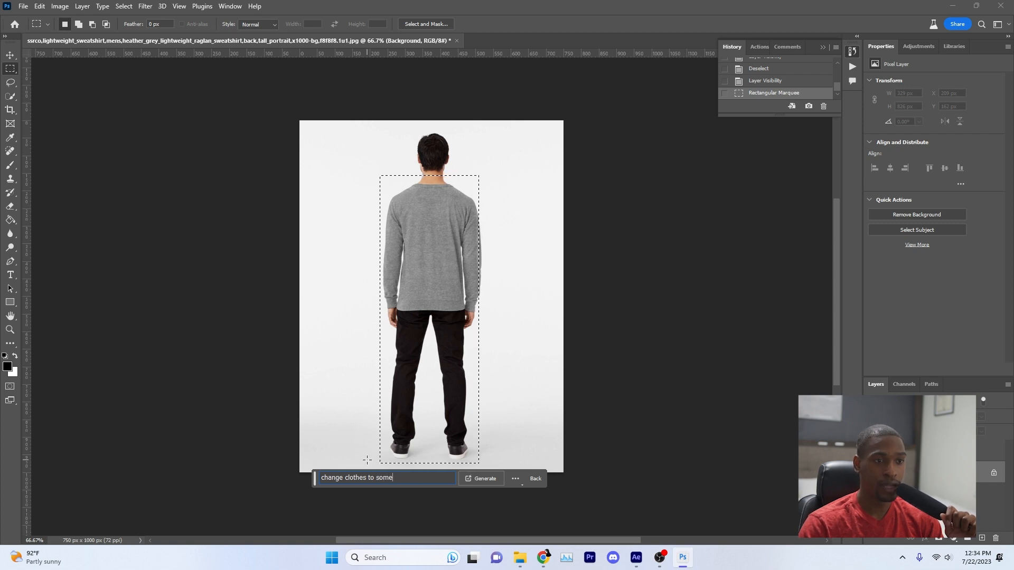
pyautogui.write('thing formal')
pyautogui.press('Return')
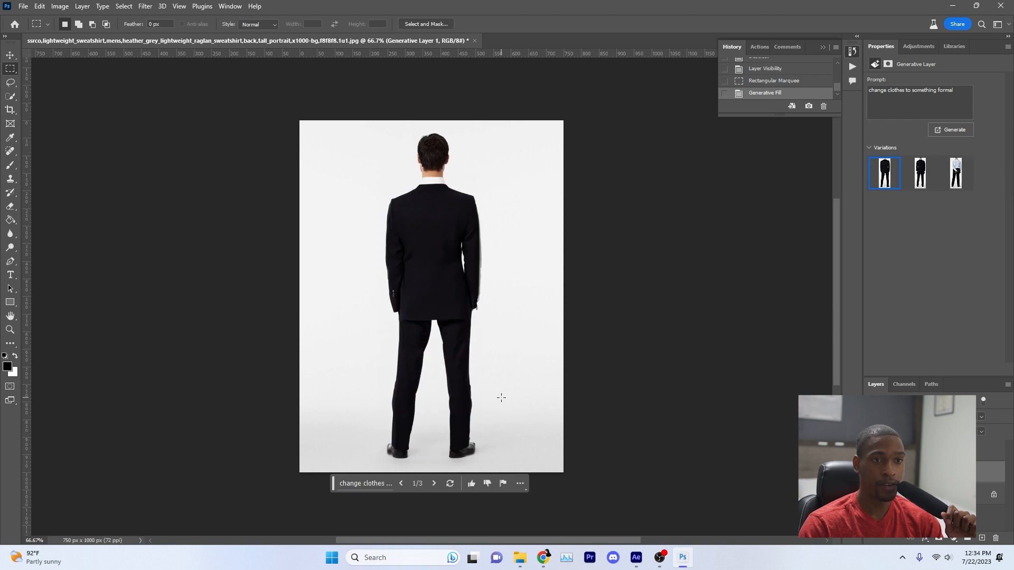
pyautogui.click(927, 172)
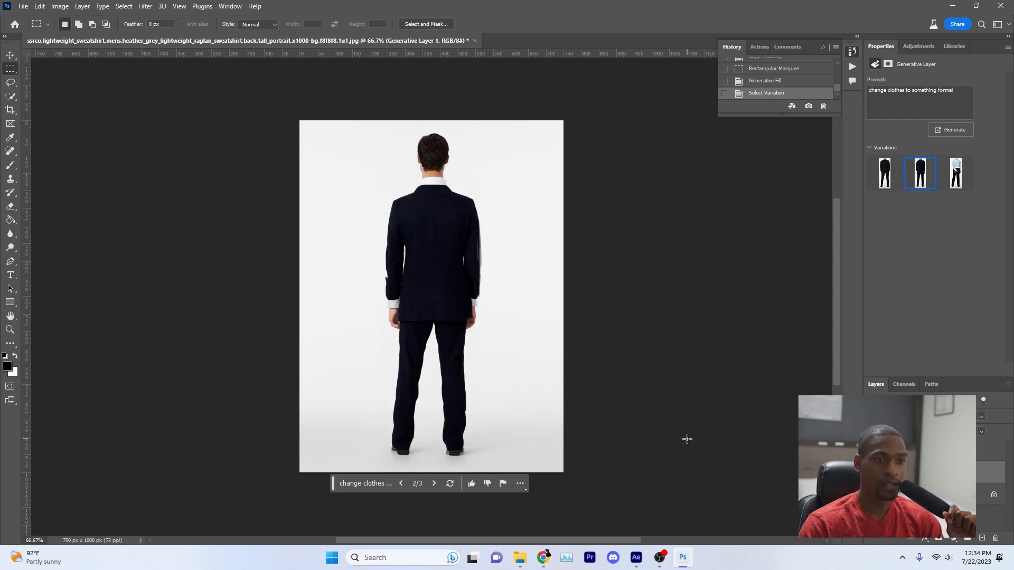
pyautogui.click(884, 173)
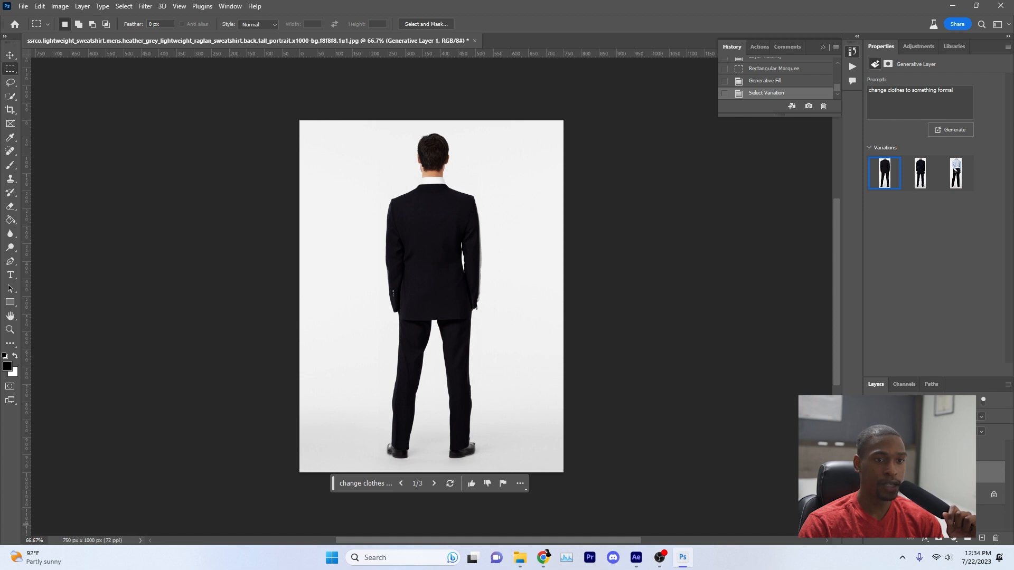
# - Group the unlocked Background with the formal-clothes generative layer and merge a duplicate of the group into one layer
pyautogui.click(993, 505)
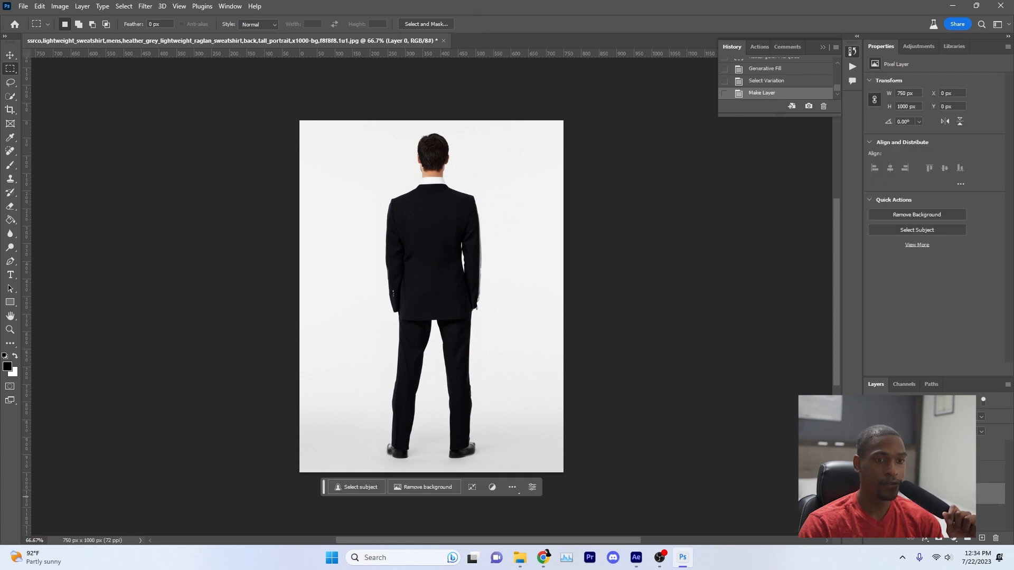
pyautogui.keyDown('shift'); pyautogui.click(924, 474); pyautogui.keyUp('shift')
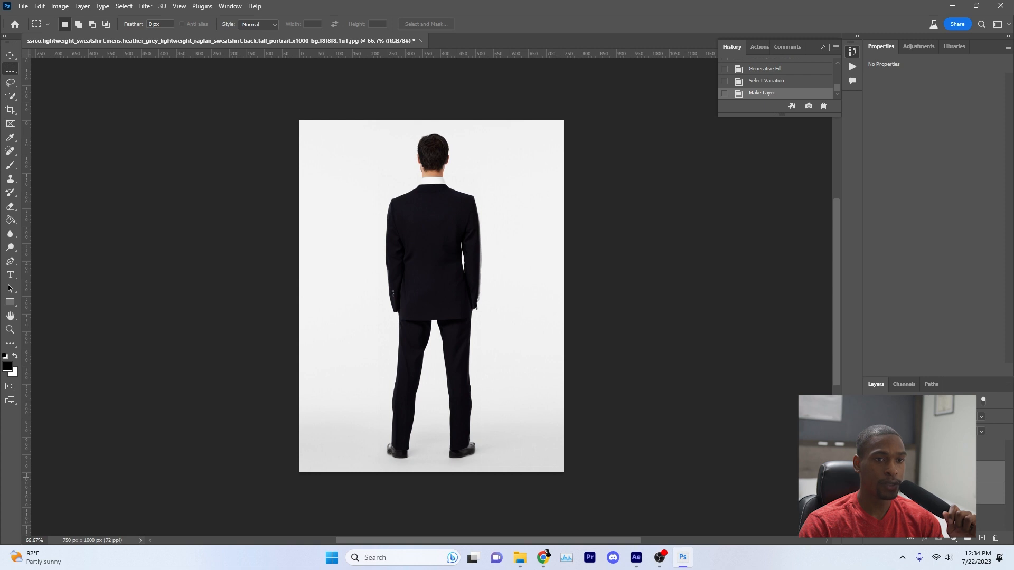
pyautogui.hotkey('ctrl', 'g')
pyautogui.moveTo(924, 468); pyautogui.dragTo(924, 484)
pyautogui.rightClick(924, 484)
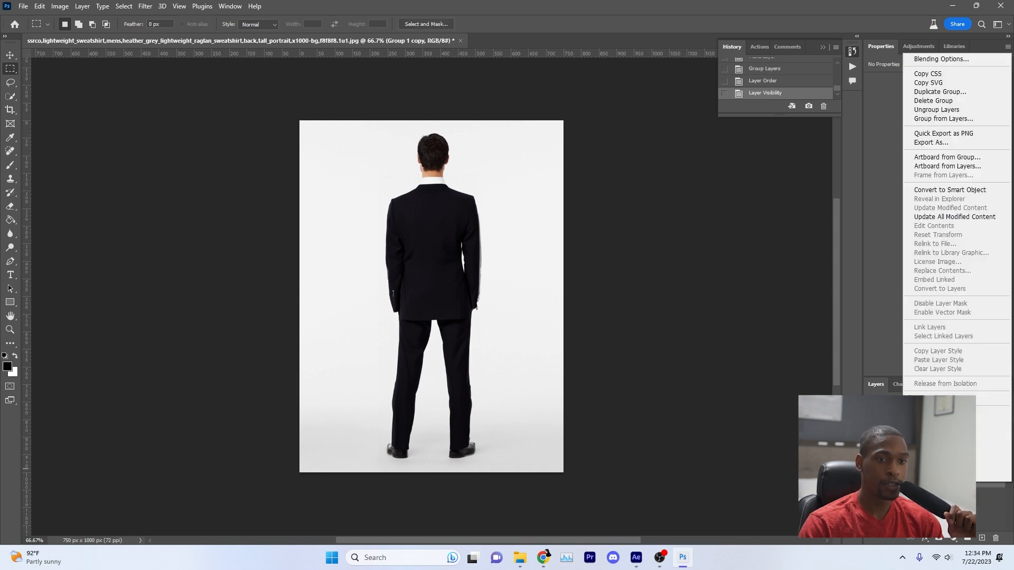
pyautogui.click(950, 413)
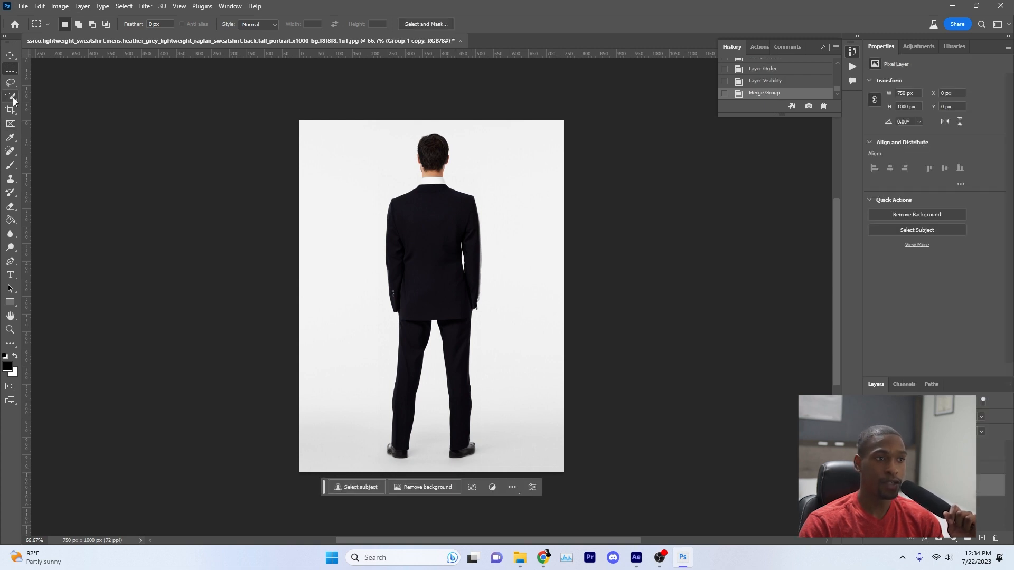
# - Draw a marquee over the top of the man's head and run Generative Fill with the prompt "add a crown"
pyautogui.moveTo(414, 125); pyautogui.dragTo(462, 153)
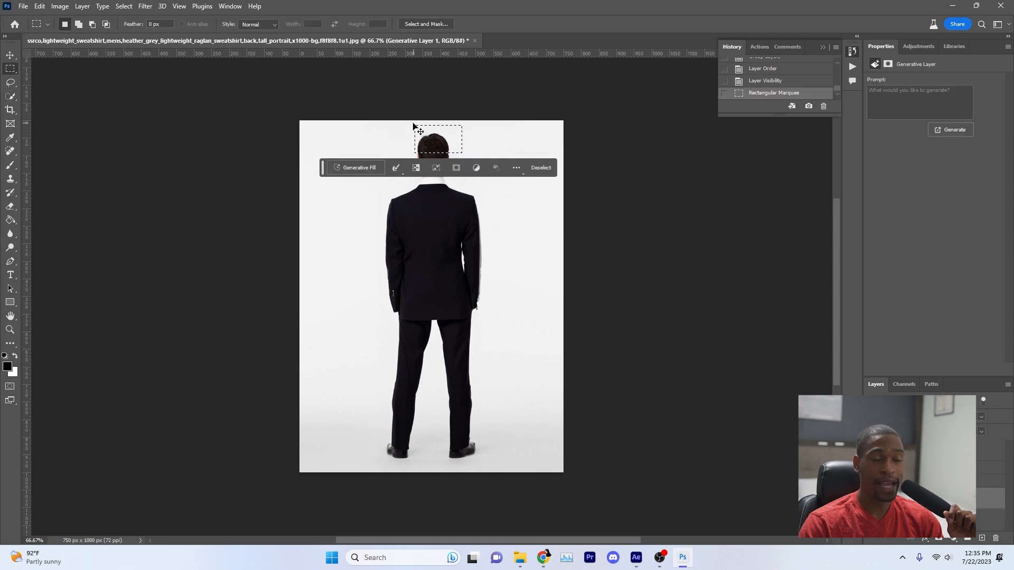
pyautogui.hotkey('ctrl', 'z')
pyautogui.moveTo(407, 121); pyautogui.dragTo(462, 150)
pyautogui.click(359, 164)
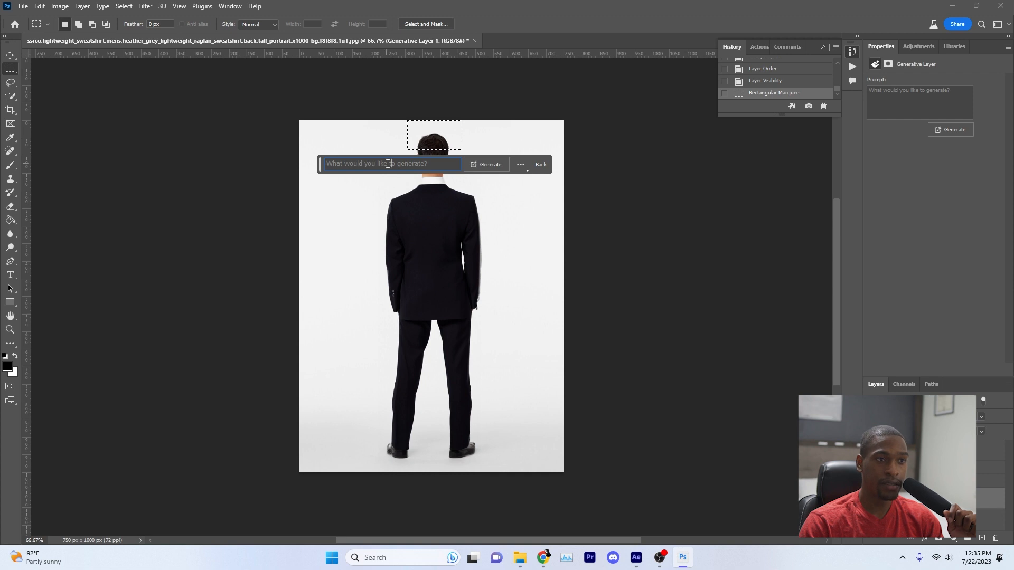
pyautogui.write('add a crown')
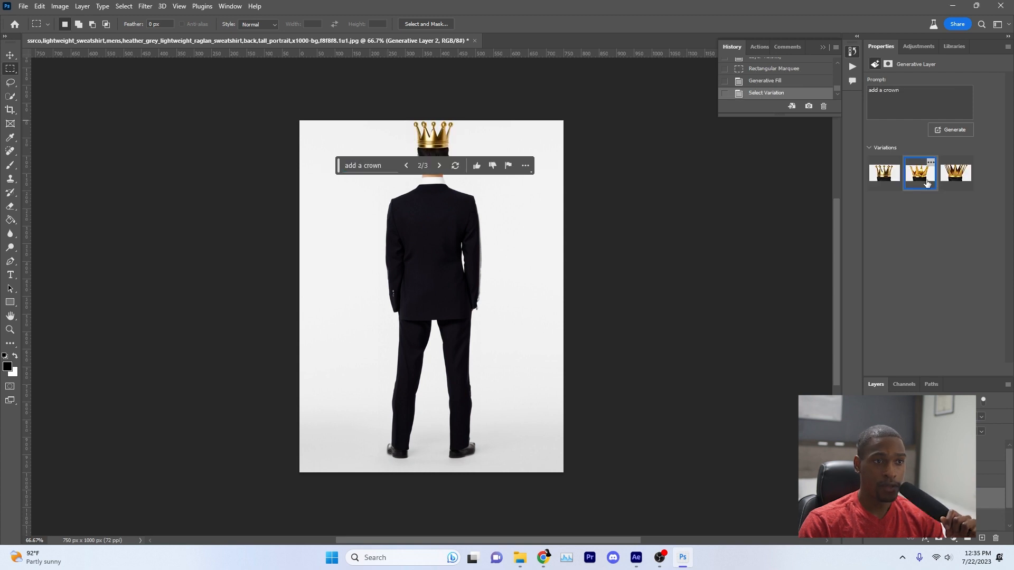
# - Compare the generated crown variations and keep the second one
pyautogui.click(956, 173)
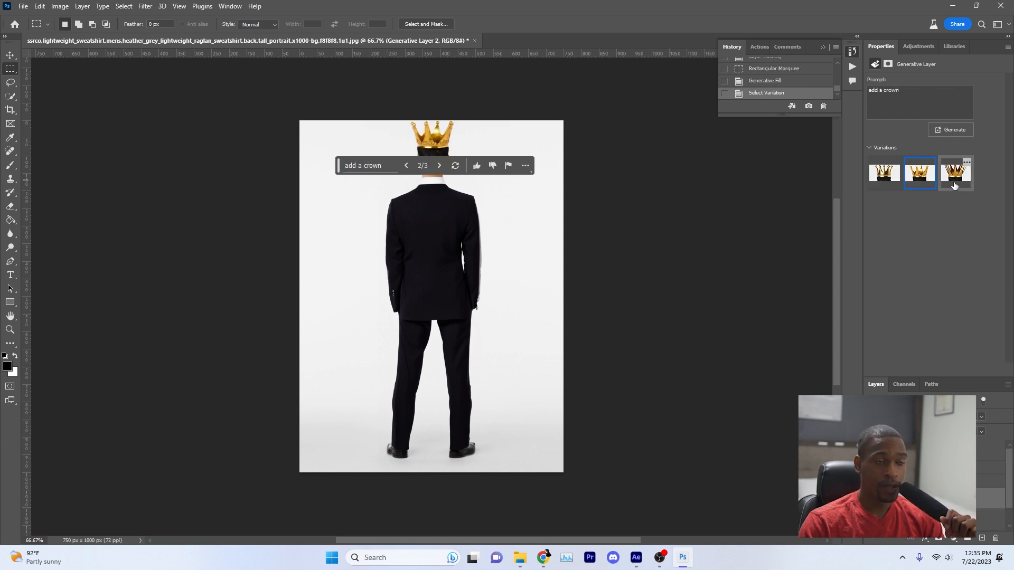
pyautogui.click(926, 178)
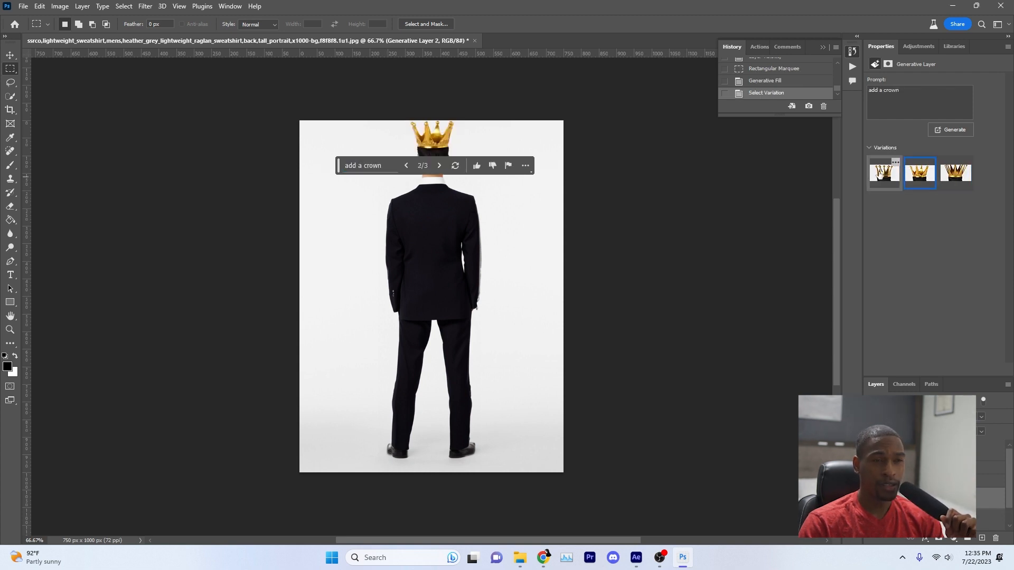
pyautogui.click(879, 173)
pyautogui.click(930, 176)
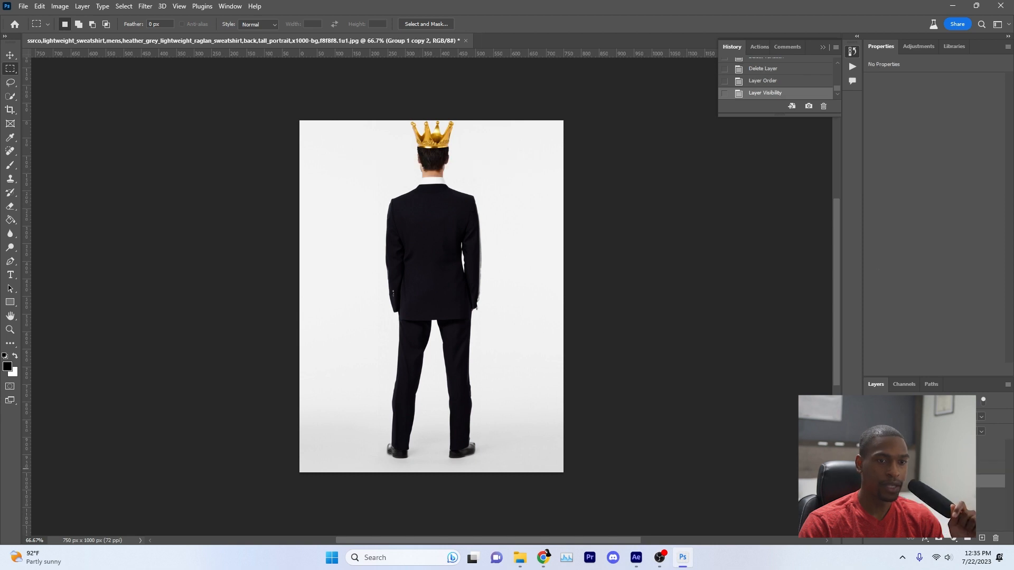
# - Merge the duplicated group containing the crowned man into a single layer
pyautogui.rightClick(904, 481)
pyautogui.click(905, 482)
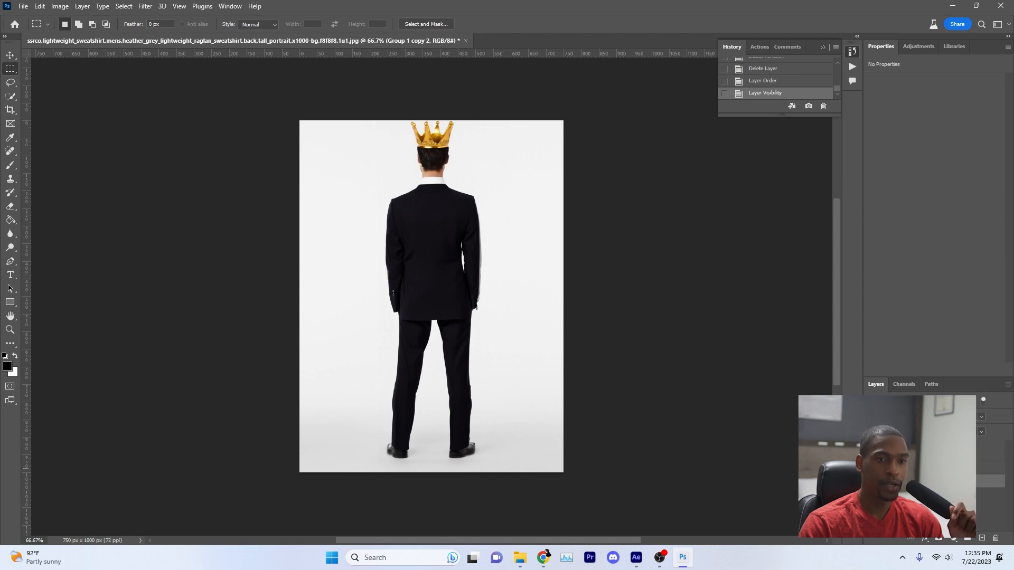
pyautogui.rightClick(905, 481)
pyautogui.click(934, 395)
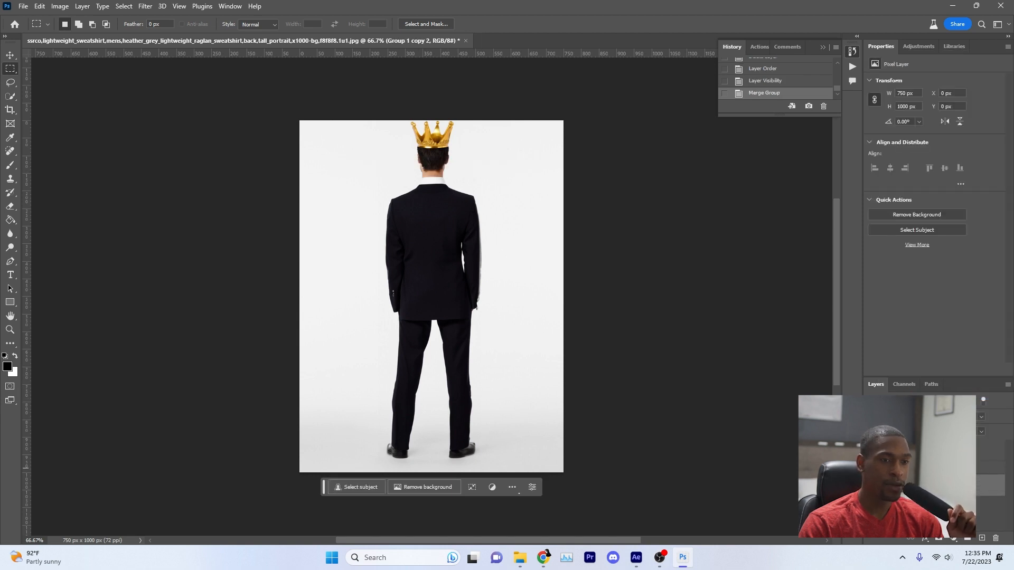
# - Select the crowned man with Select Subject and open the selection in Select and Mask
pyautogui.click(9, 98)
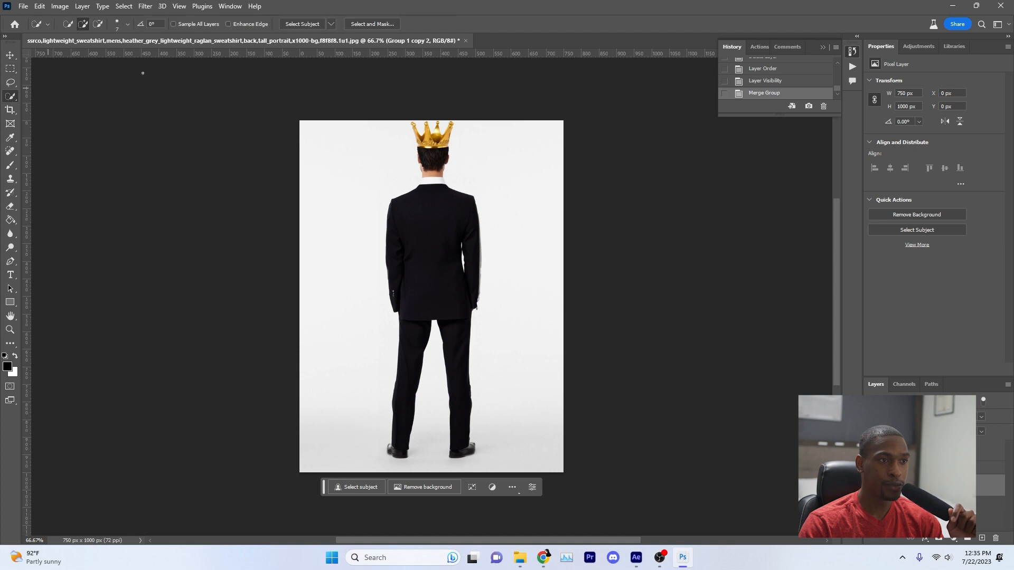
pyautogui.click(331, 24)
pyautogui.click(369, 46)
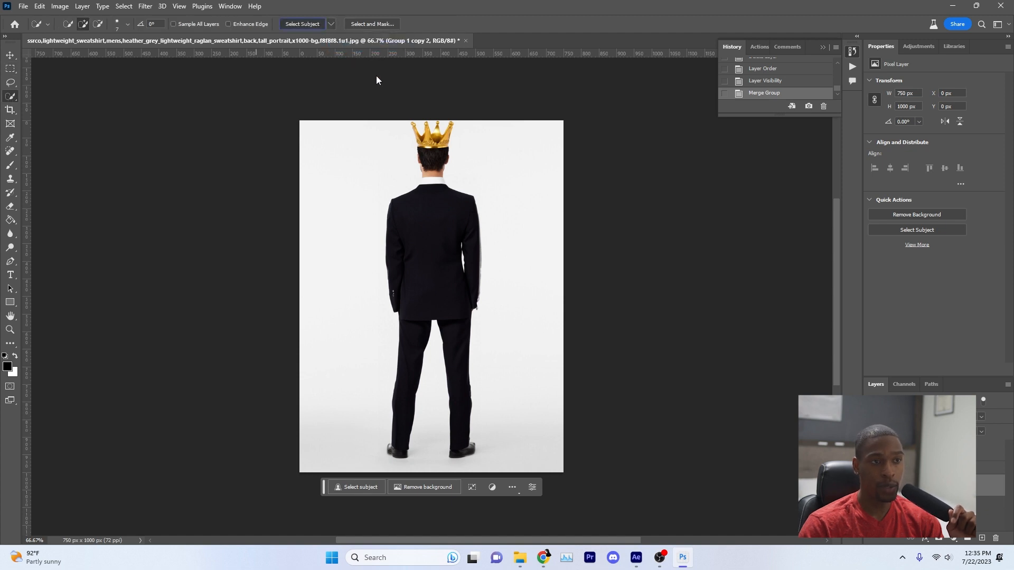
pyautogui.click(382, 23)
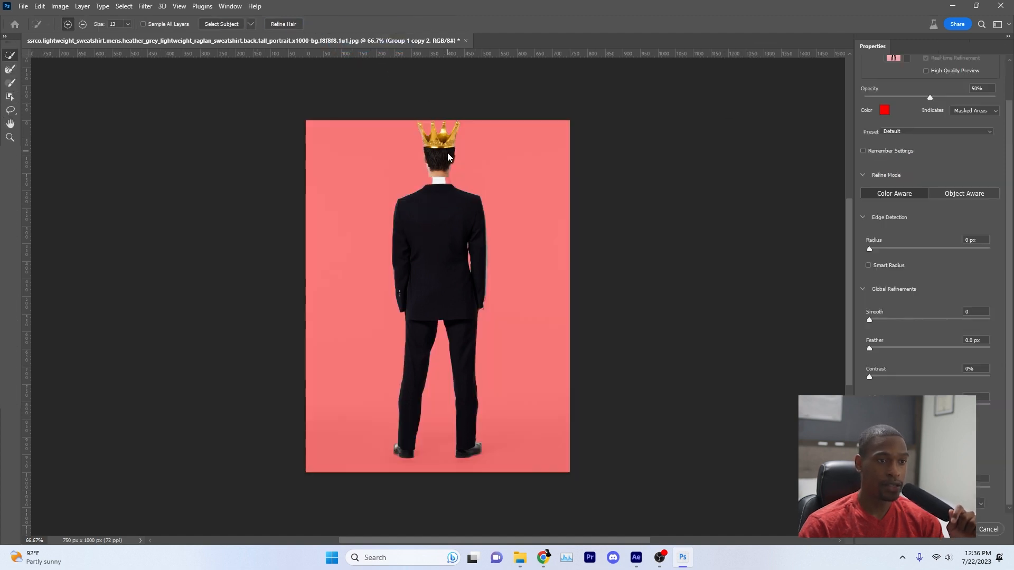
# - Paint the missing sides of the white shirt collar back into the selection and output the refined cut-out
pyautogui.scroll(6, 428, 142)
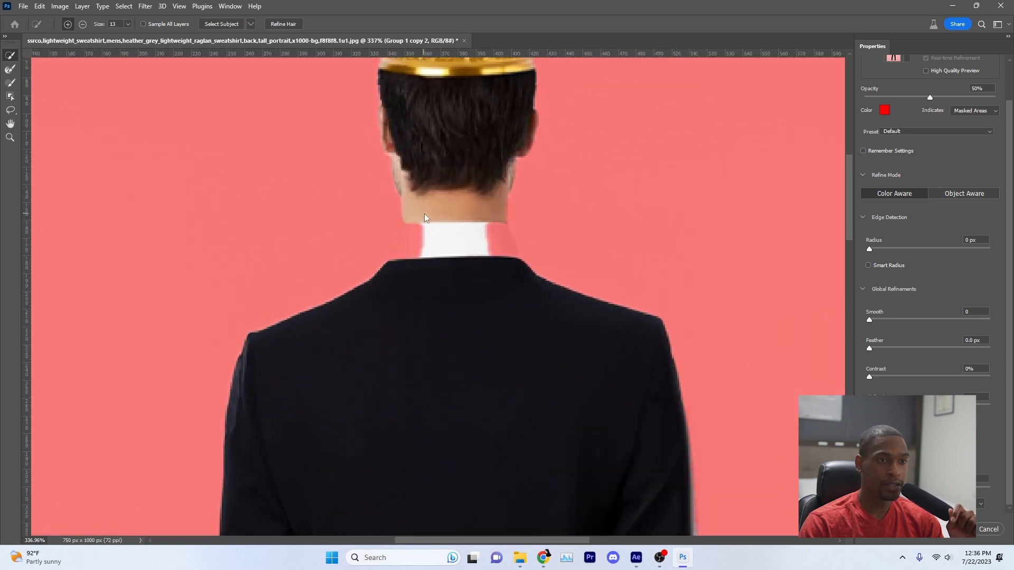
pyautogui.moveTo(419, 216)
pyautogui.mouseDown()
pyautogui.moveTo(407, 262)
pyautogui.moveTo(475, 227)
pyautogui.moveTo(520, 271)
pyautogui.moveTo(509, 260)
pyautogui.mouseUp()
pyautogui.scroll(-3, 497, 233)
pyautogui.moveTo(462, 337); pyautogui.dragTo(438, 116)
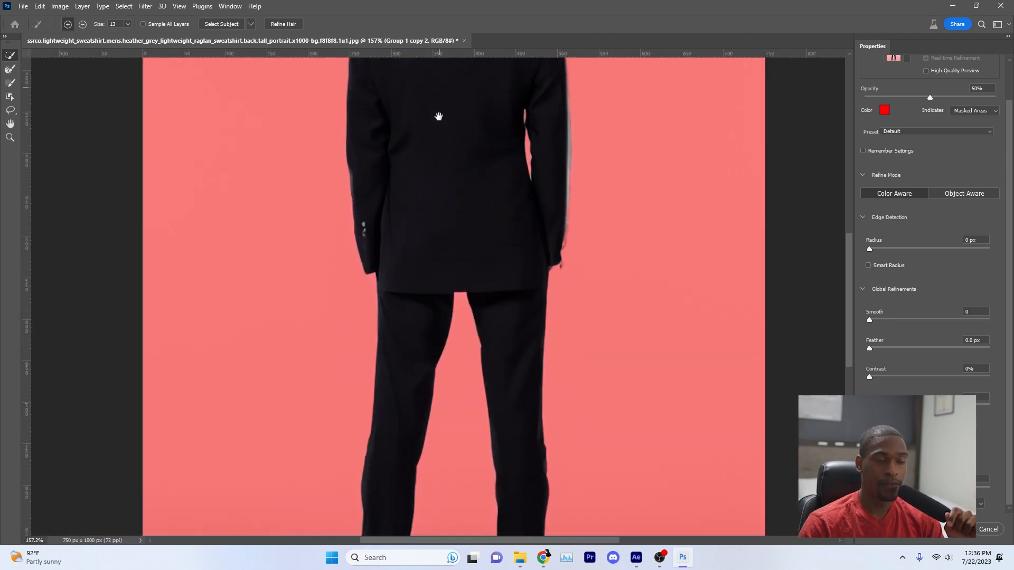
pyautogui.moveTo(429, 460); pyautogui.dragTo(435, 284)
pyautogui.scroll(-4, 471, 256)
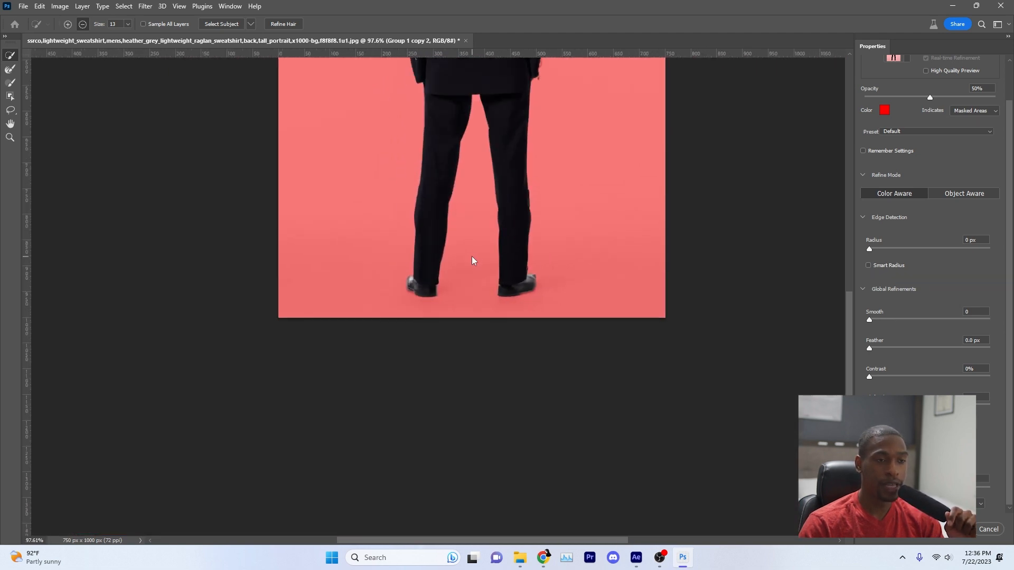
pyautogui.moveTo(487, 193); pyautogui.dragTo(488, 356)
pyautogui.click(980, 504)
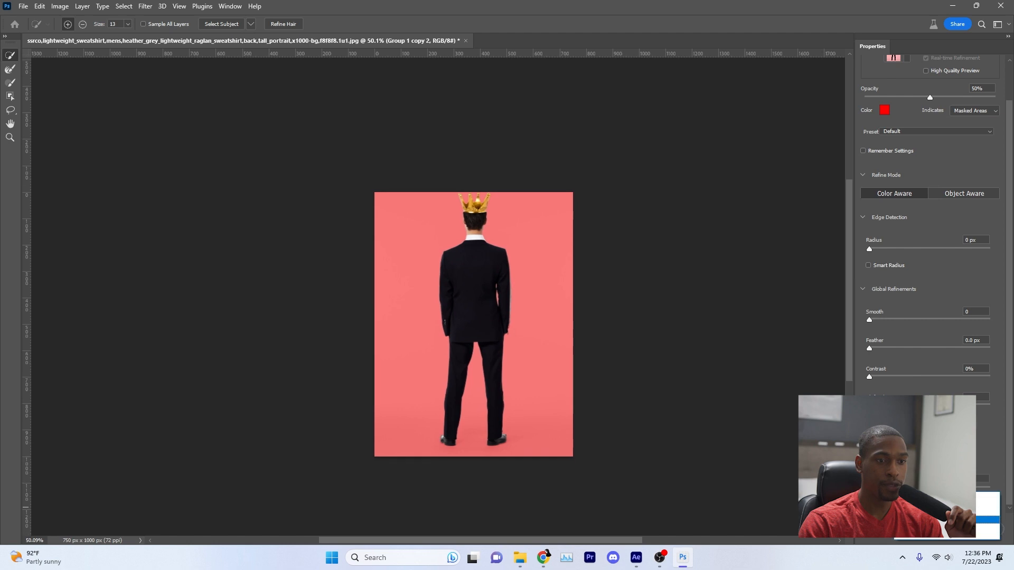
pyautogui.click(951, 529)
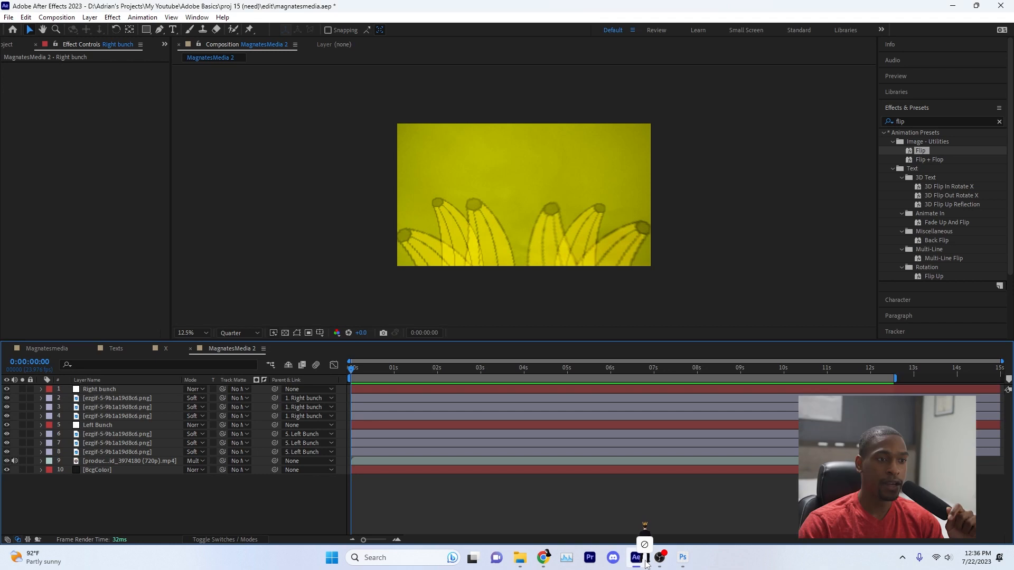
# - Switch to After Effects, add king standing.png as the top layer of the MagnatesMedia 2 composition, and scale it to 202%
pyautogui.moveTo(646, 564); pyautogui.dragTo(182, 508)
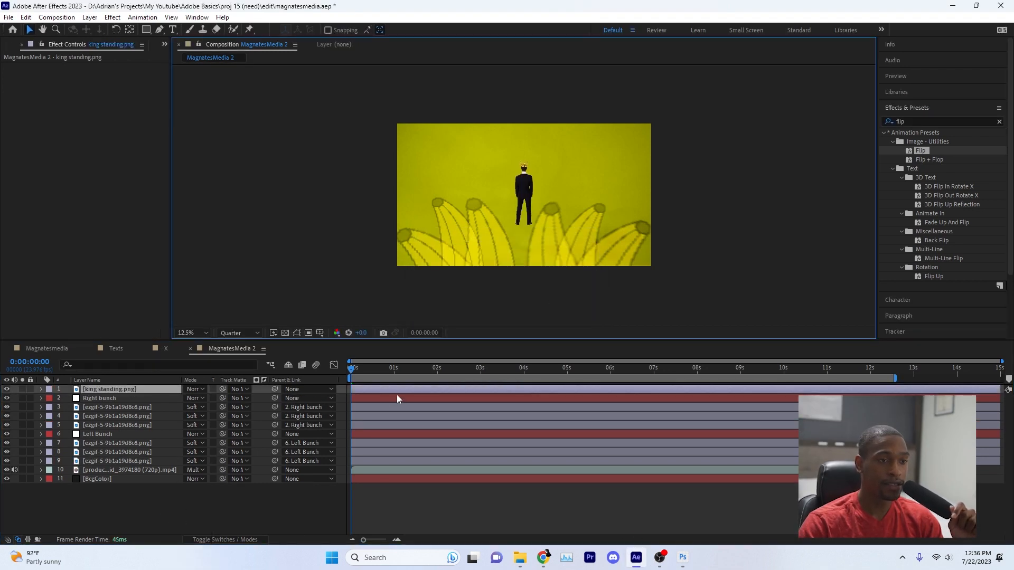
pyautogui.hotkey('ctrl', 't')
pyautogui.press('s')
pyautogui.moveTo(216, 398); pyautogui.dragTo(270, 417)
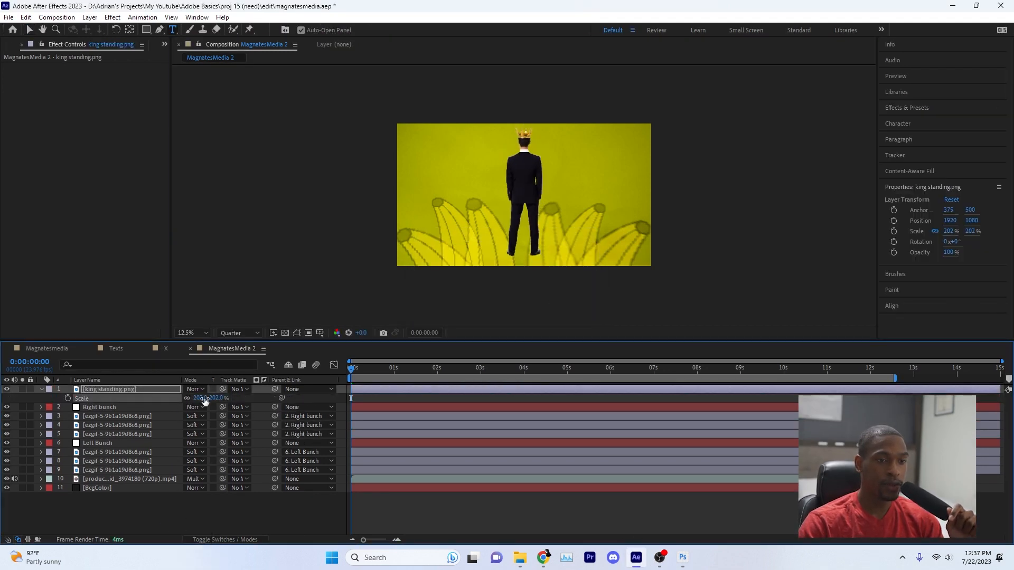
# - Move the king standing.png layer to position 1856, 1939 and set its blend mode to Classic Color Burn
pyautogui.moveTo(212, 400); pyautogui.dragTo(163, 396)
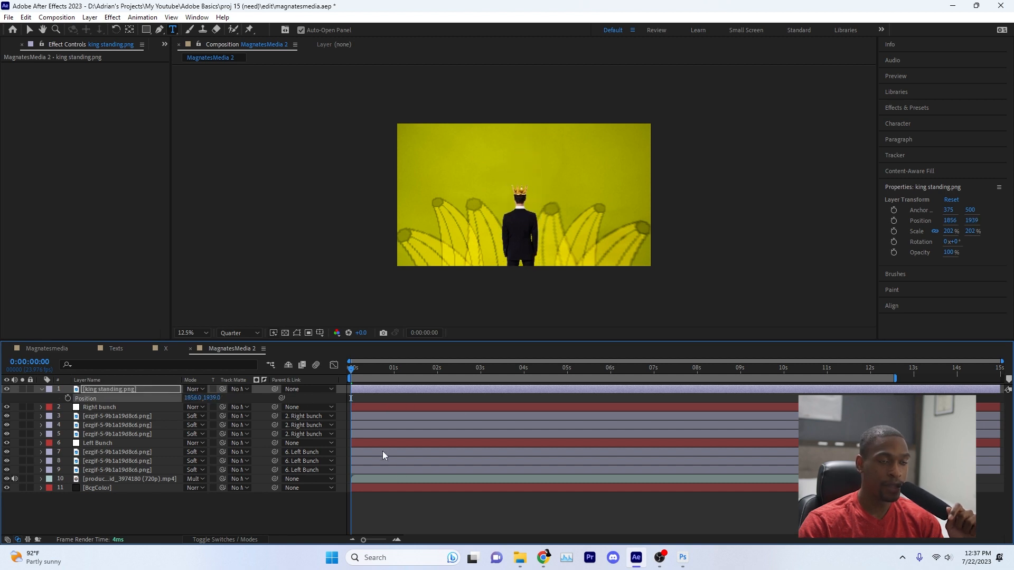
pyautogui.click(201, 390)
pyautogui.click(237, 149)
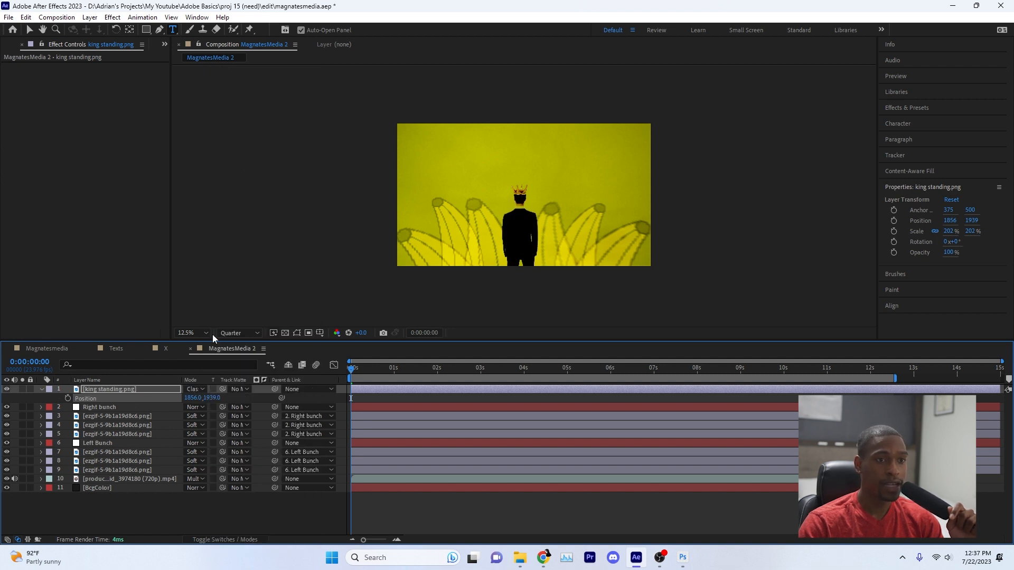
# - Set the king standing.png layer's blend mode to Normal
pyautogui.click(197, 389)
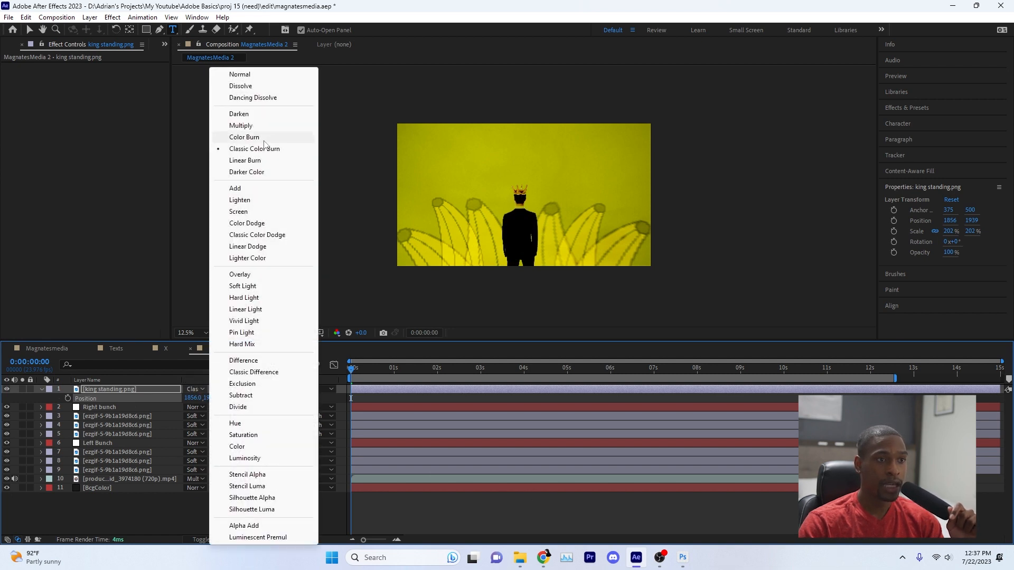
pyautogui.click(249, 74)
# - Try the Darken blend mode on the king standing.png layer, preview the composition, and undo the change
pyautogui.click(198, 390)
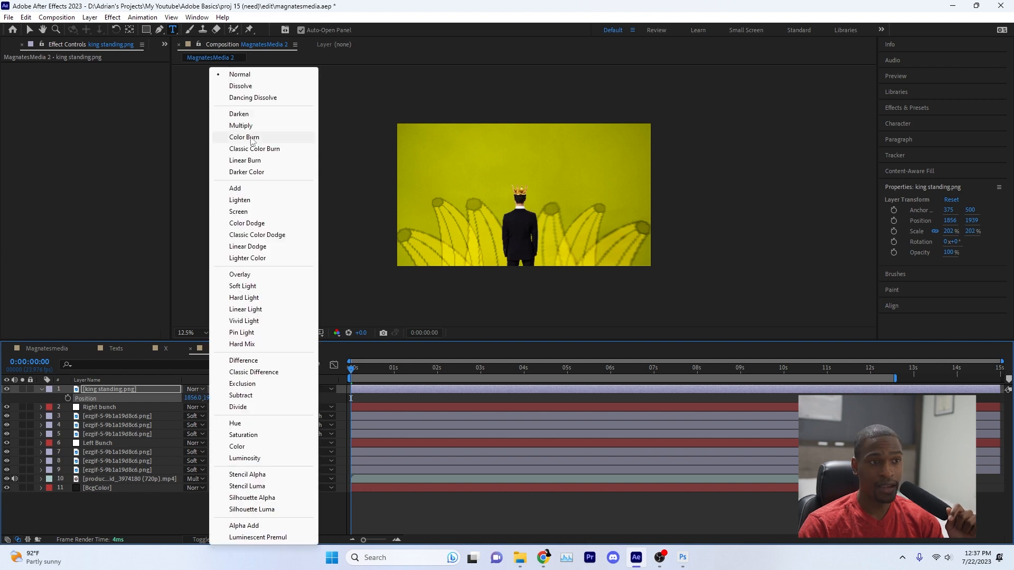
pyautogui.click(242, 115)
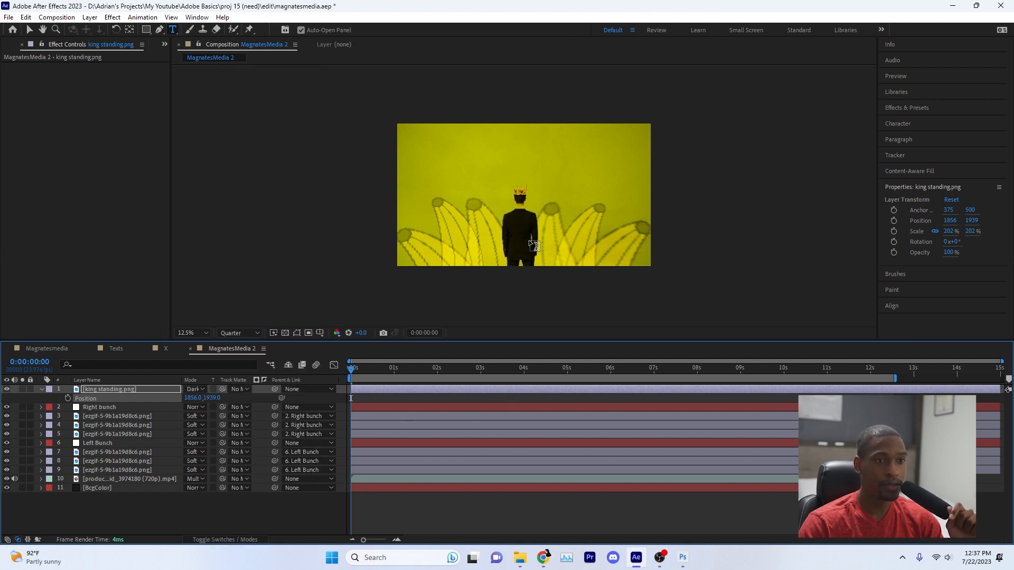
pyautogui.scroll(2, 498, 220)
pyautogui.scroll(-3, 600, 195)
pyautogui.scroll(2, 600, 195)
pyautogui.scroll(-1, 600, 194)
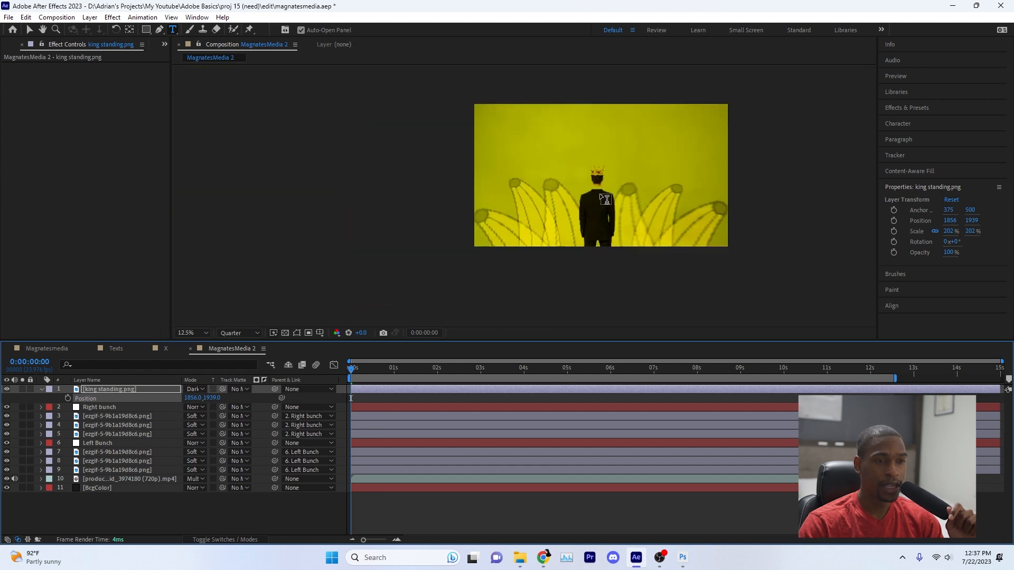
pyautogui.press('space')
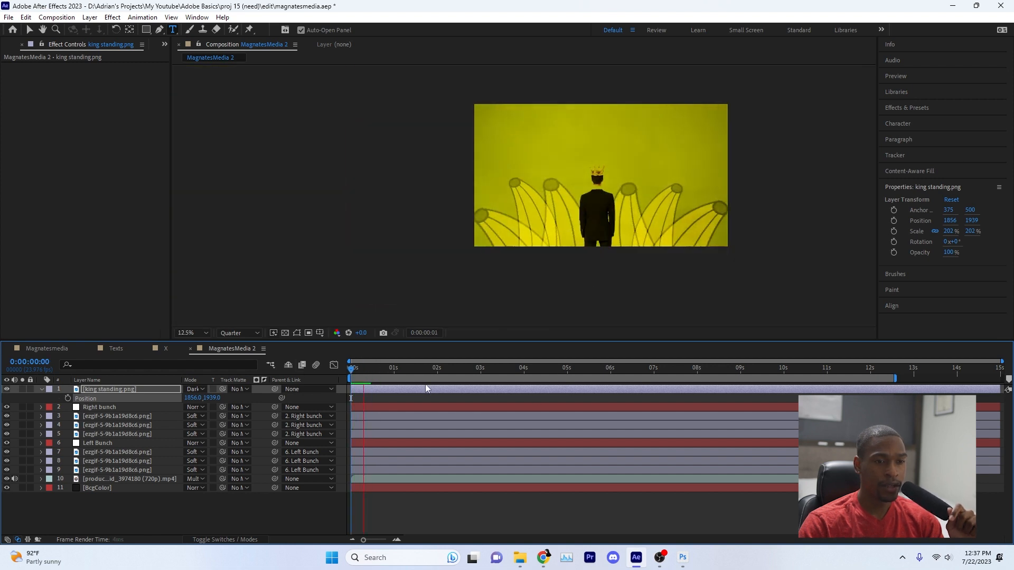
pyautogui.hotkey('ctrl', 'z')
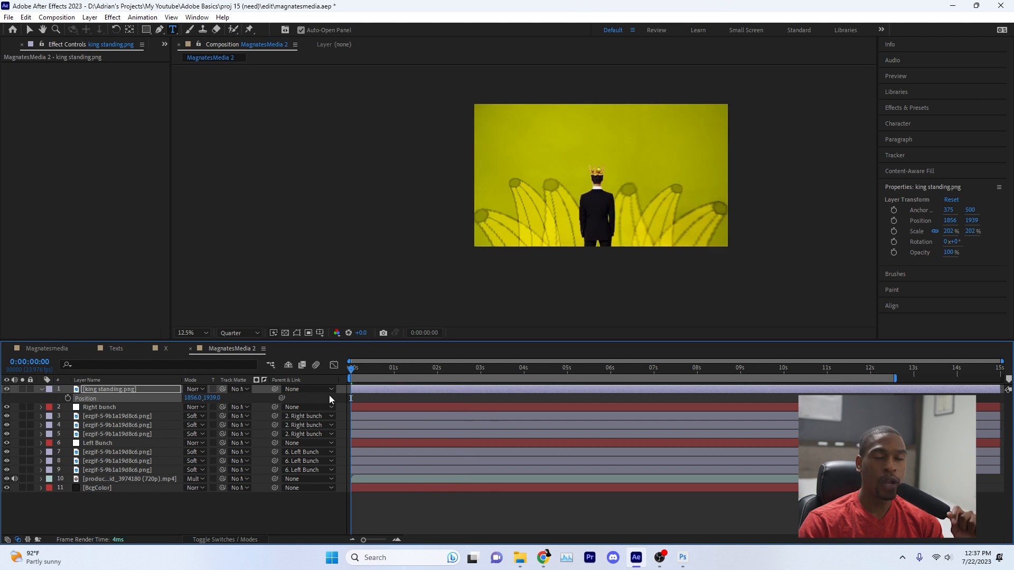
# - Duplicate the BcgColor layer, move the copy to the top of the layer stack, and remove its Fill effect
pyautogui.click(116, 489)
pyautogui.hotkey('ctrl', 'd')
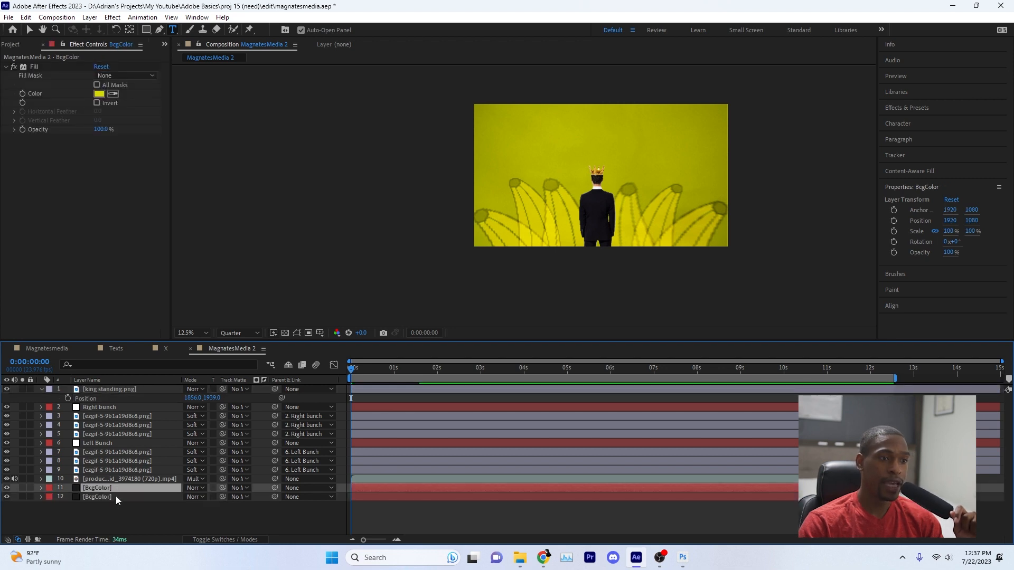
pyautogui.moveTo(112, 495); pyautogui.dragTo(104, 391)
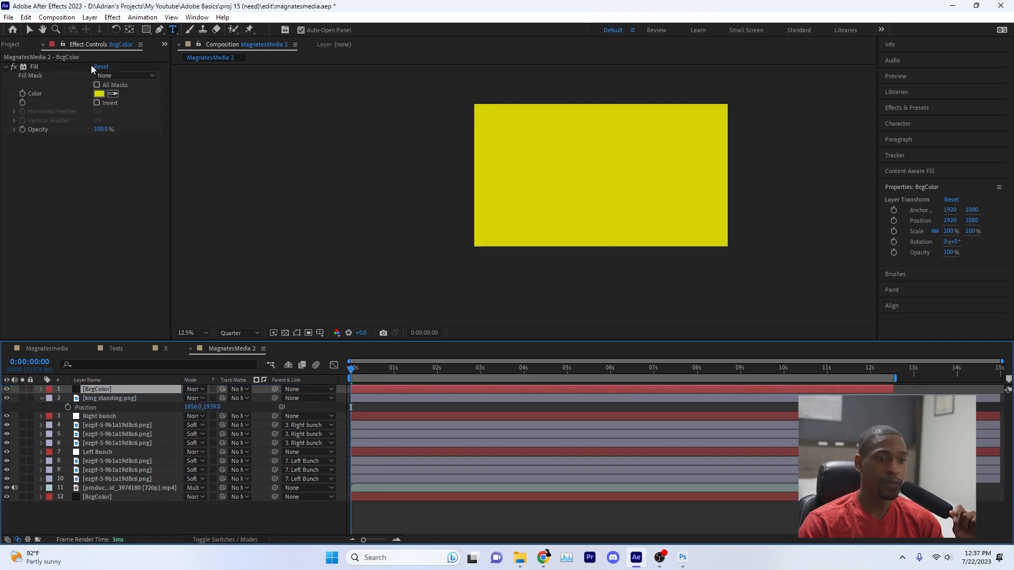
pyautogui.click(44, 66)
pyautogui.press('Delete')
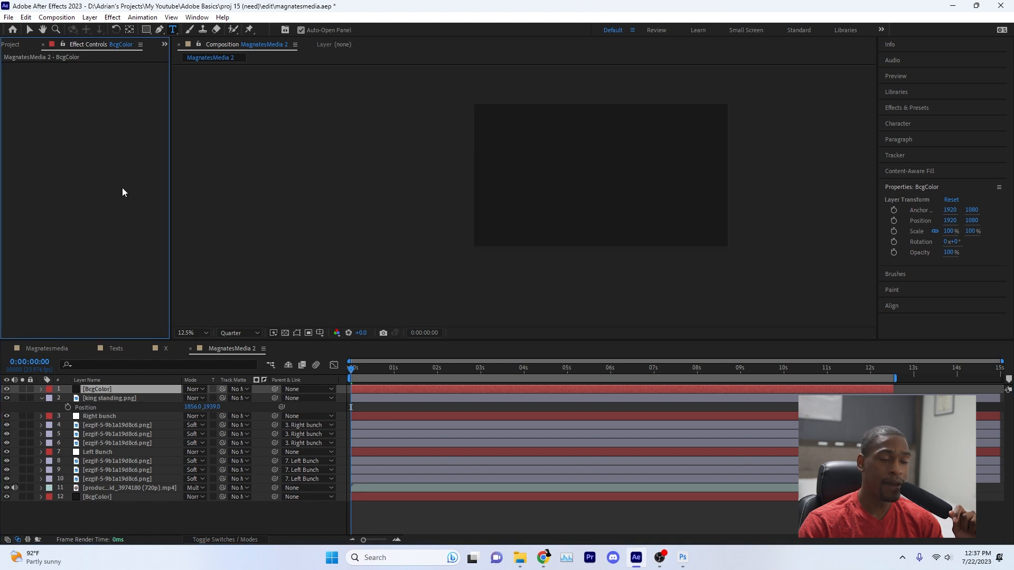
# - Set king standing.png as the track matte of the top BcgColor layer
pyautogui.click(236, 390)
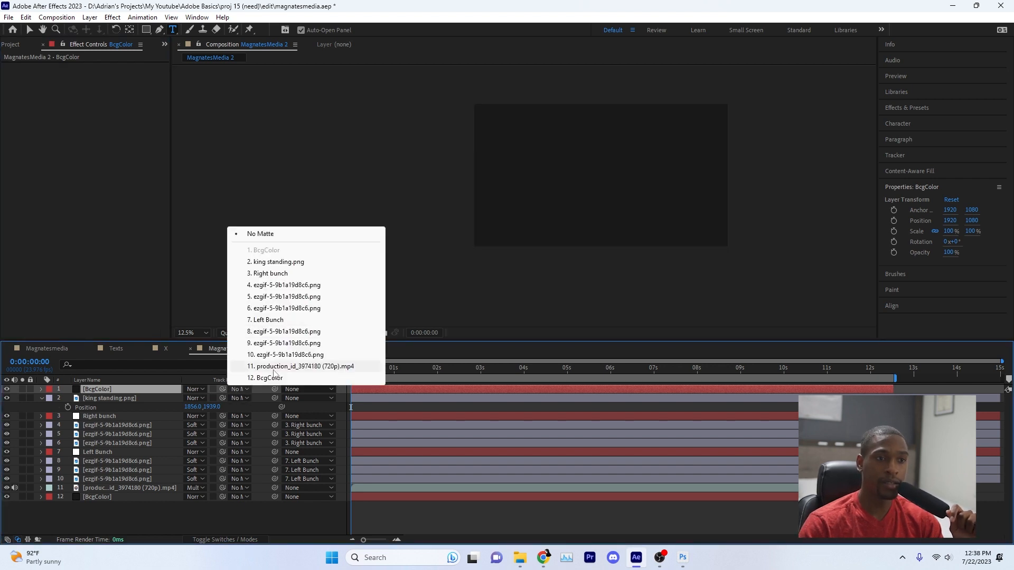
pyautogui.click(278, 262)
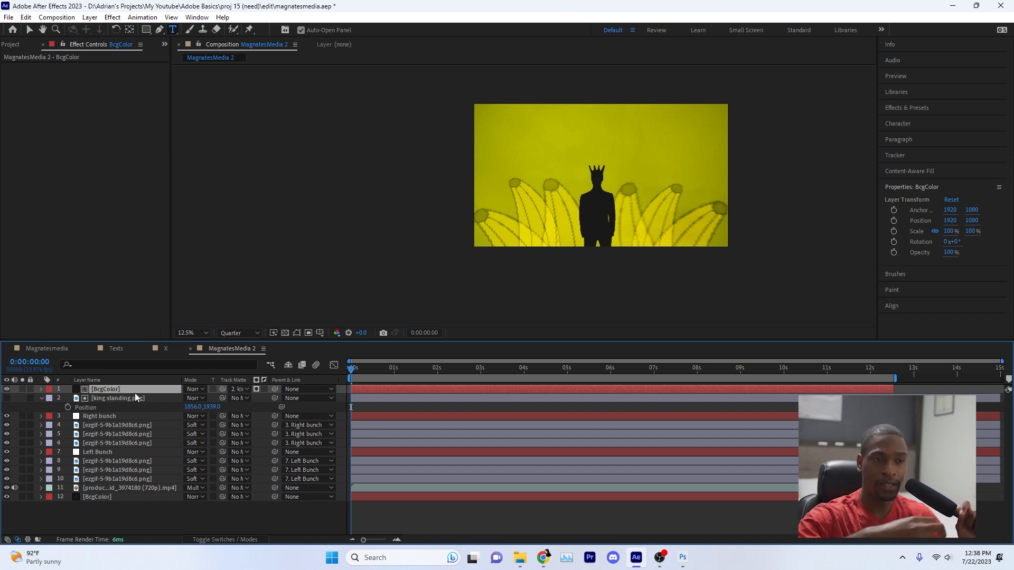
# - Try 50% opacity and the Add blend mode on the matted BcgColor layer, undoing the opacity change
pyautogui.write('t')
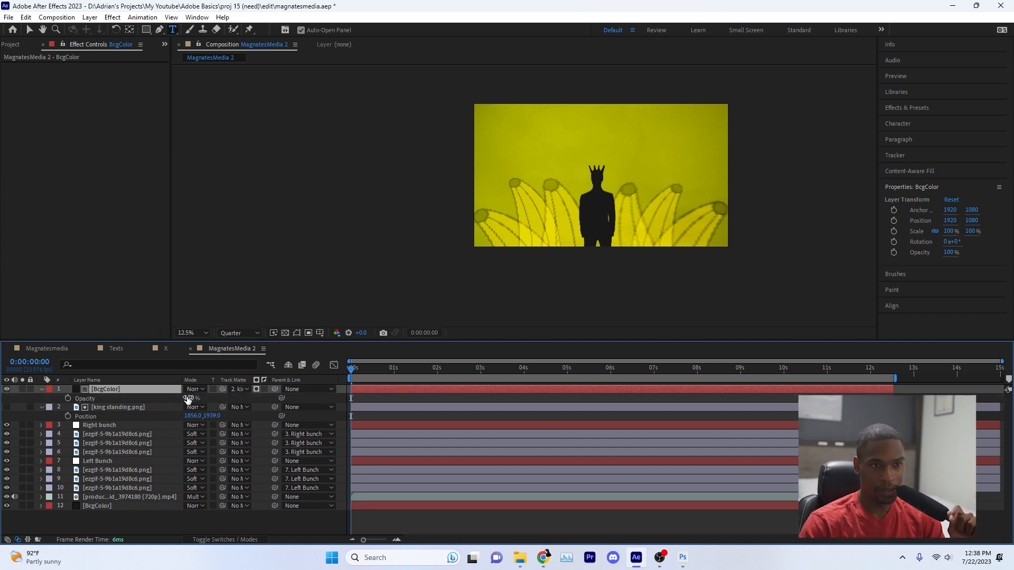
pyautogui.write('50')
pyautogui.press('Return')
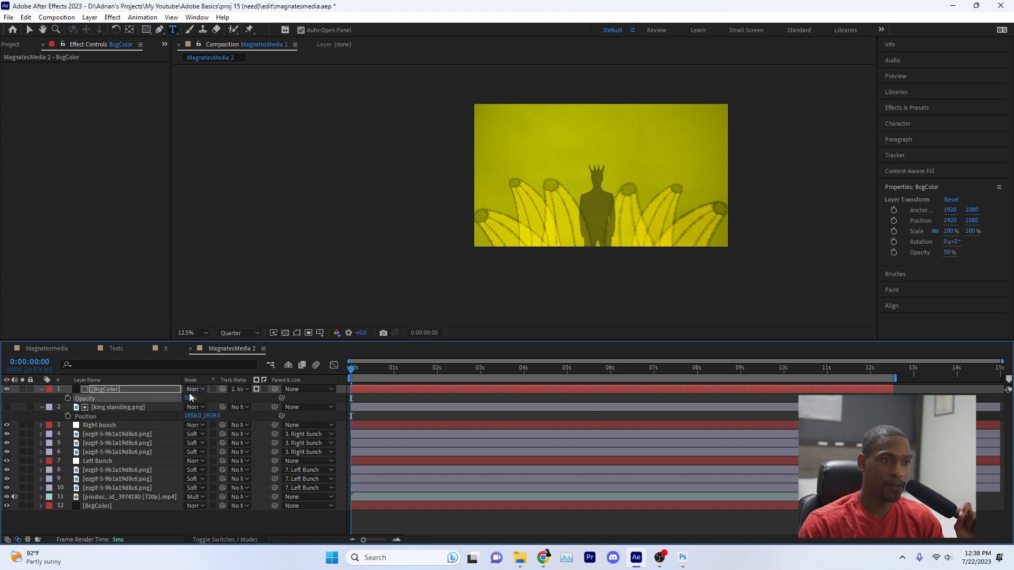
pyautogui.hotkey('ctrl', 'z')
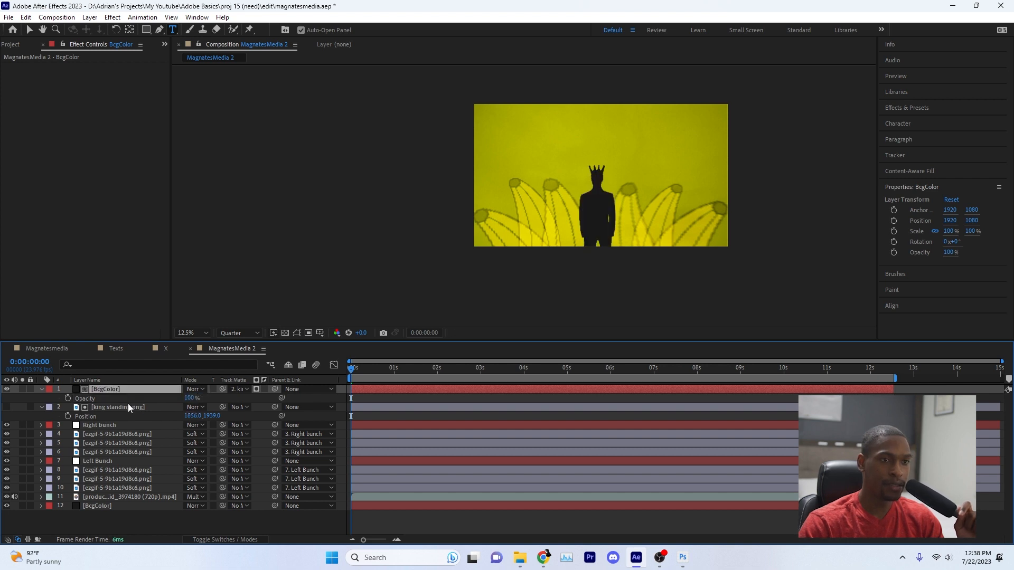
pyautogui.click(193, 390)
pyautogui.click(241, 190)
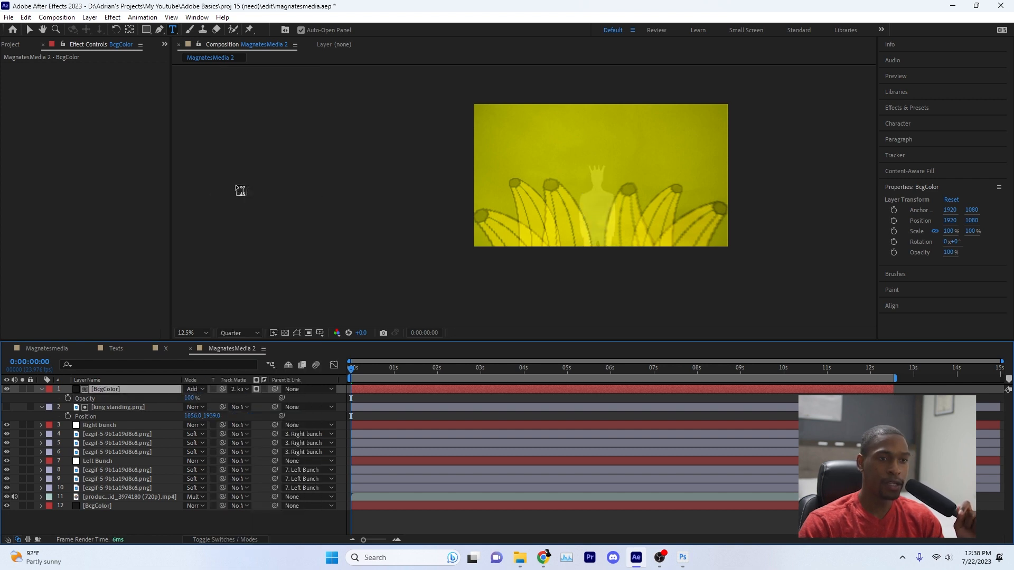
pyautogui.click(196, 390)
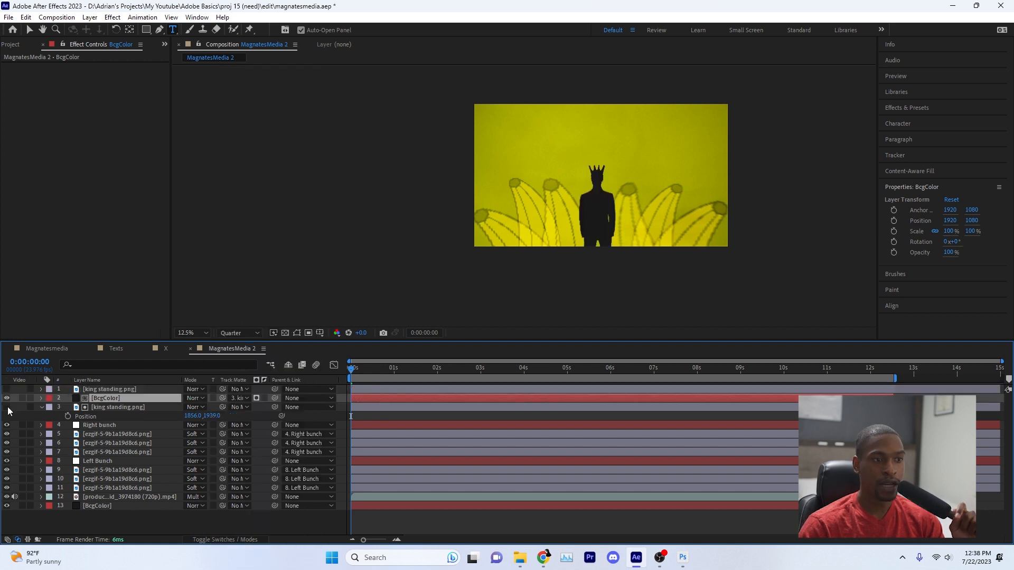
# - Try the Screen blend mode on the matted BcgColor layer, and set it to Darken instead
pyautogui.click(196, 398)
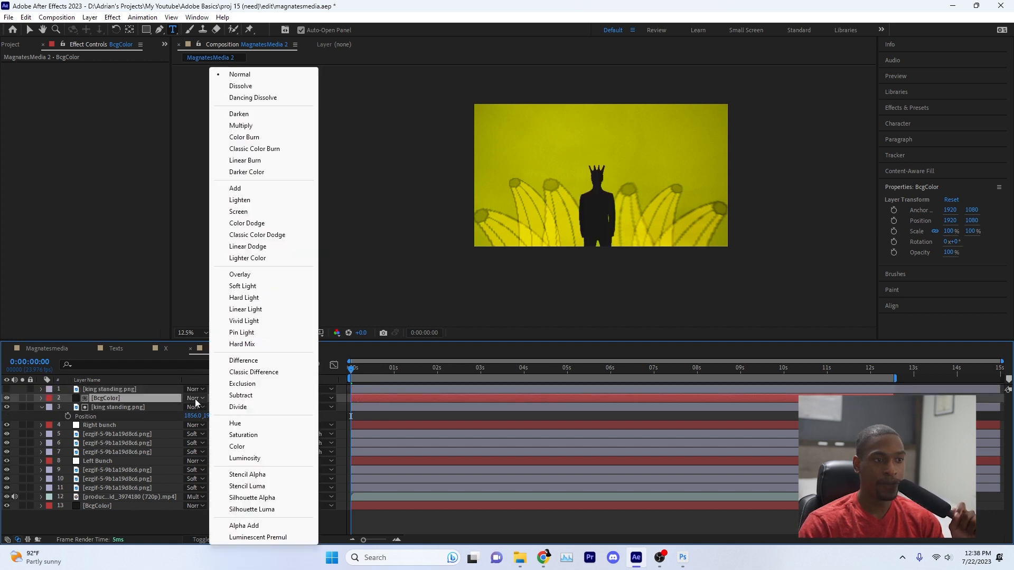
pyautogui.click(248, 211)
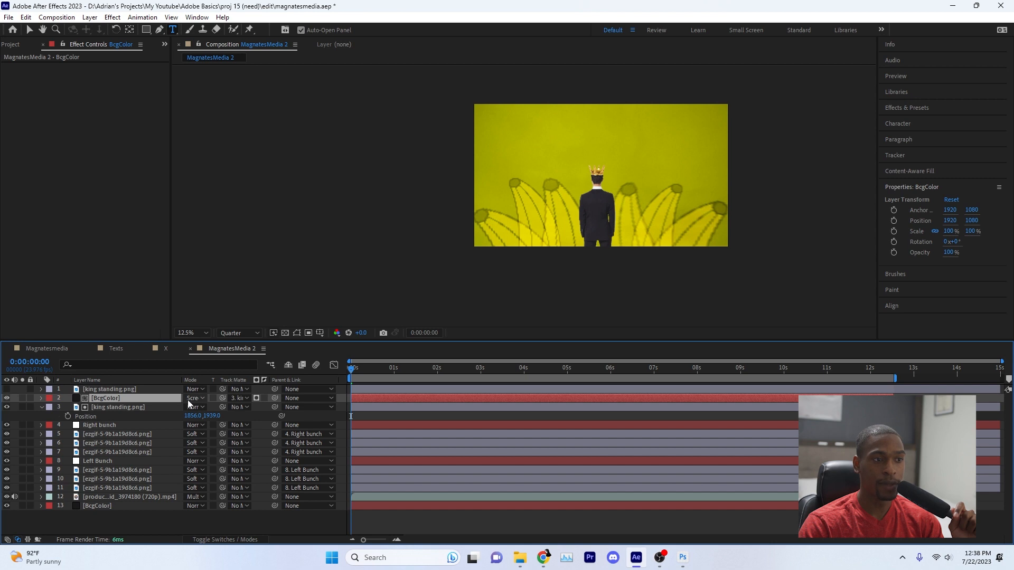
pyautogui.click(194, 398)
pyautogui.click(250, 117)
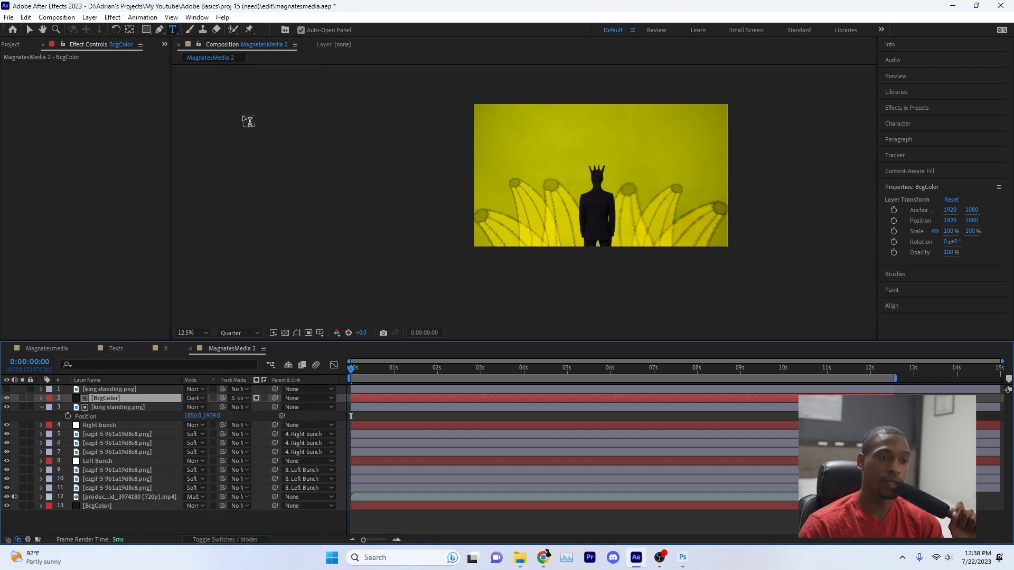
pyautogui.scroll(3, 597, 173)
pyautogui.scroll(-1, 635, 175)
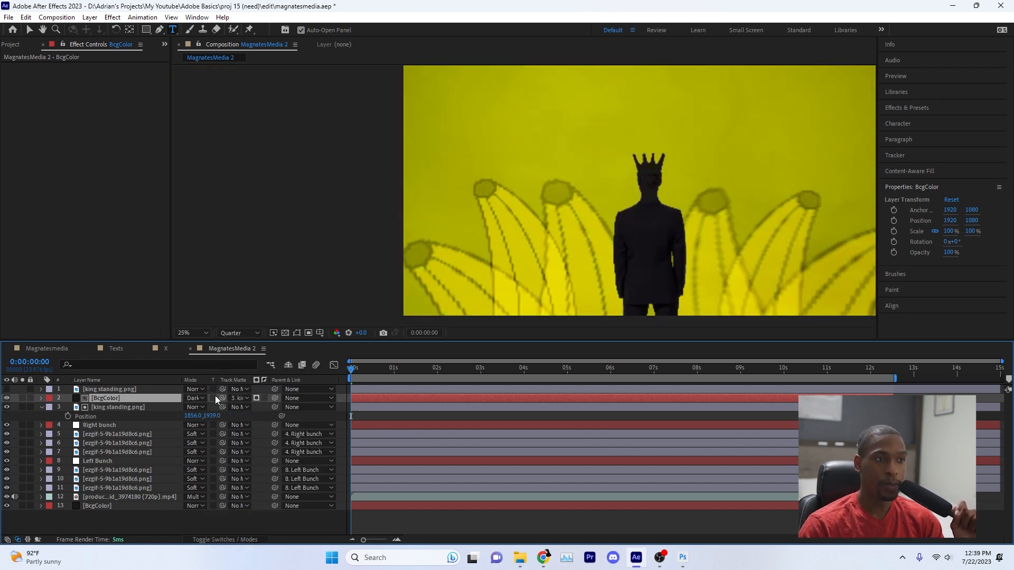
# - Lower the matted BcgColor layer's opacity to 50% and delete the hidden extra king standing.png layer above it
pyautogui.press('t')
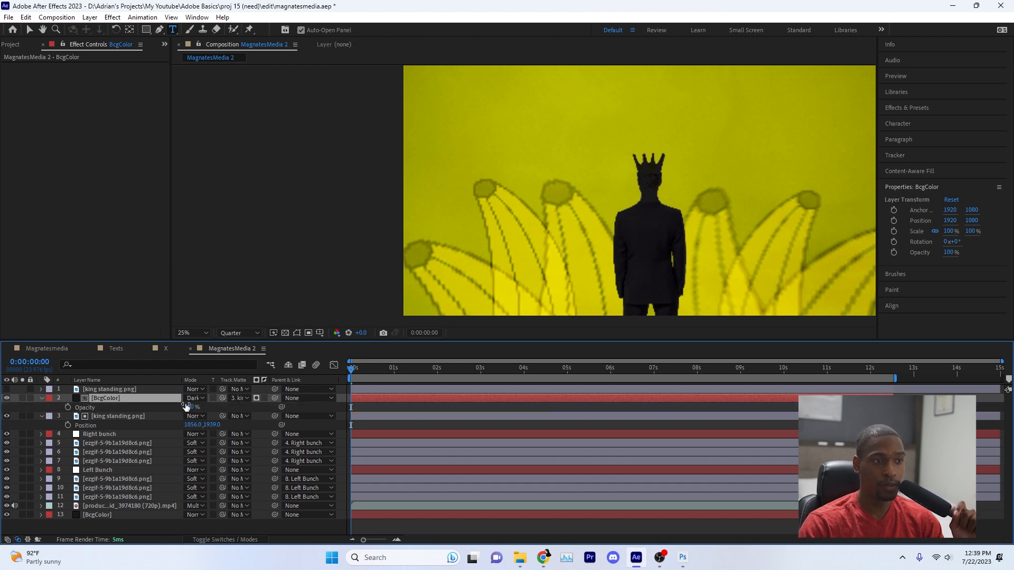
pyautogui.moveTo(191, 406); pyautogui.dragTo(172, 410)
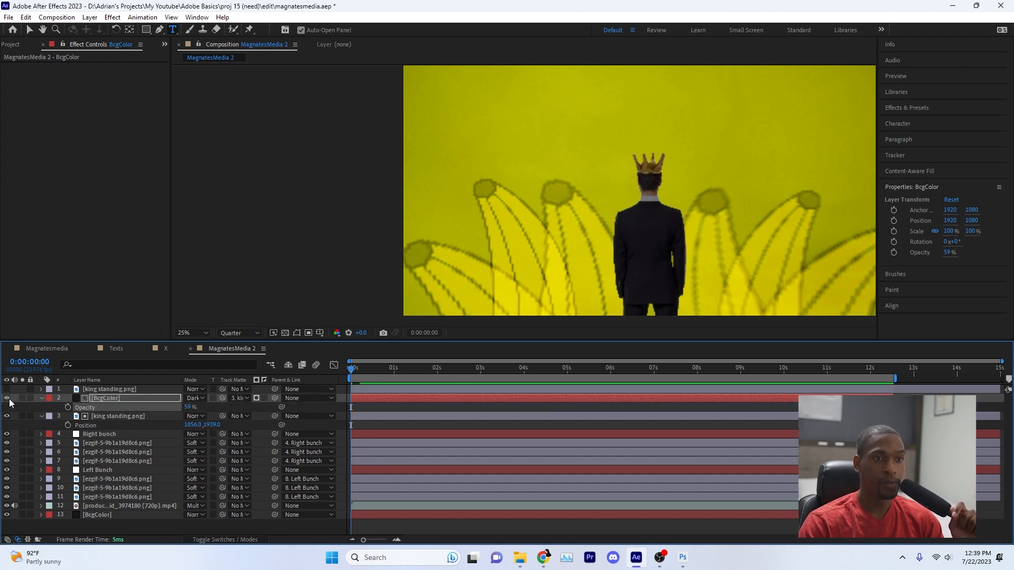
pyautogui.click(173, 388)
pyautogui.press('Delete')
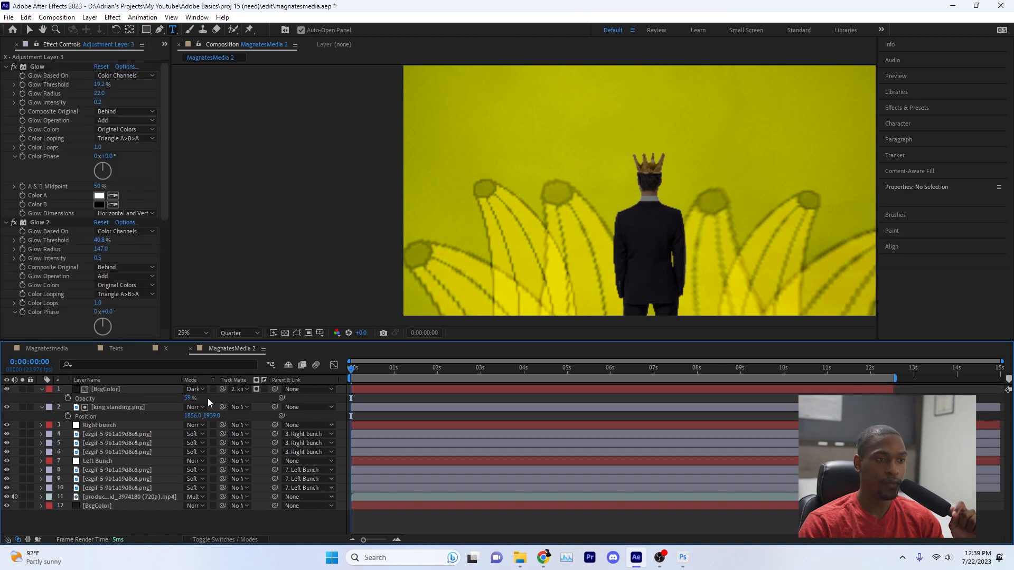
pyautogui.moveTo(193, 401); pyautogui.dragTo(189, 402)
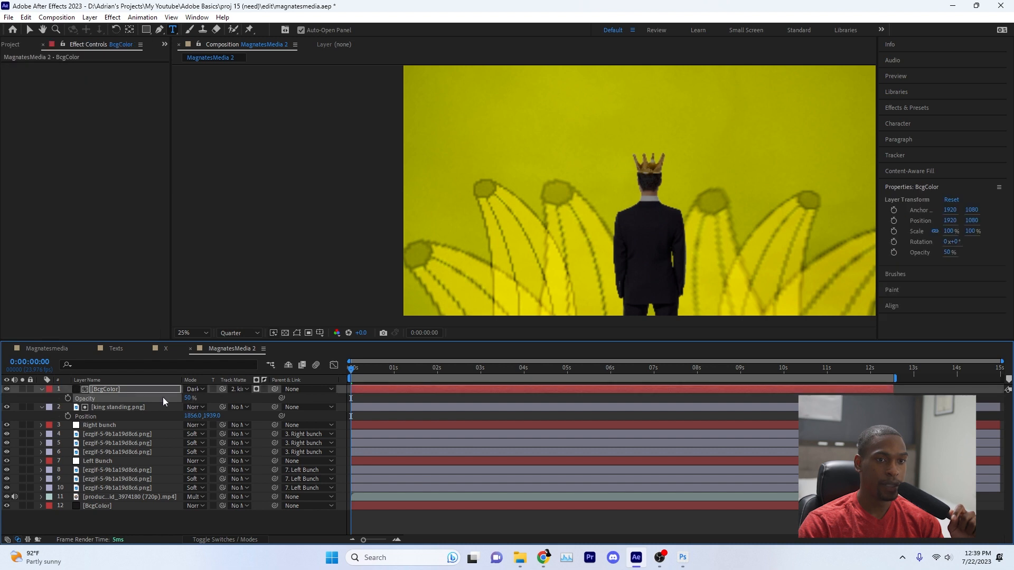
# - Apply the Noise effect to the top BcgColor layer and set the Amount of Noise to 21%
pyautogui.click(138, 391)
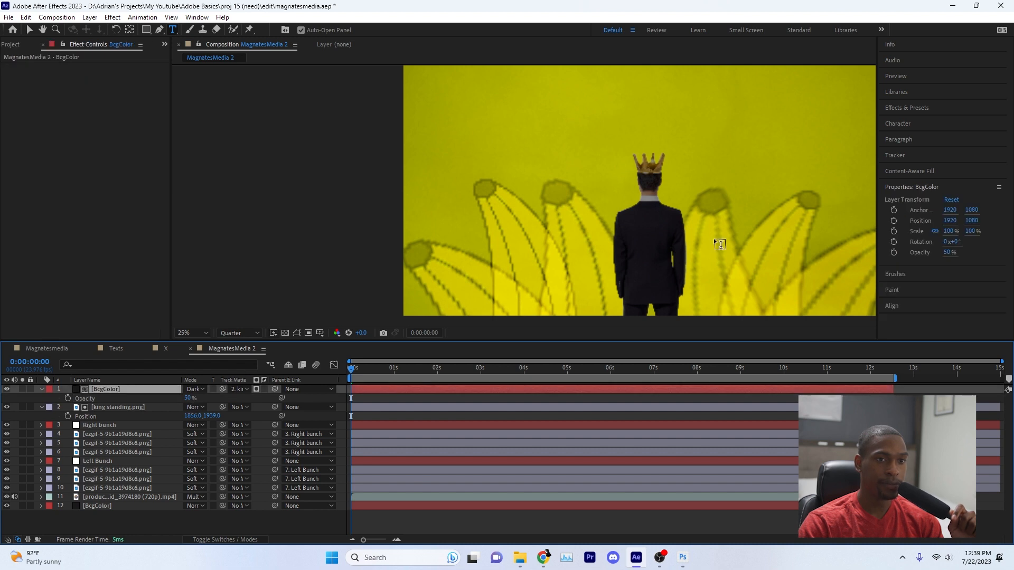
pyautogui.click(903, 105)
pyautogui.click(918, 122)
pyautogui.write('nois')
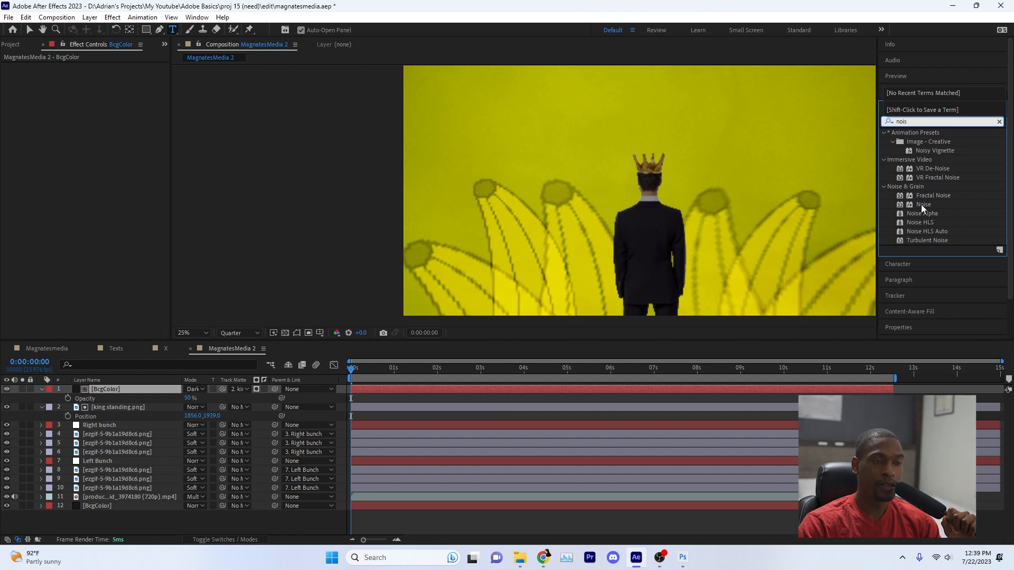
pyautogui.moveTo(923, 205); pyautogui.dragTo(174, 397)
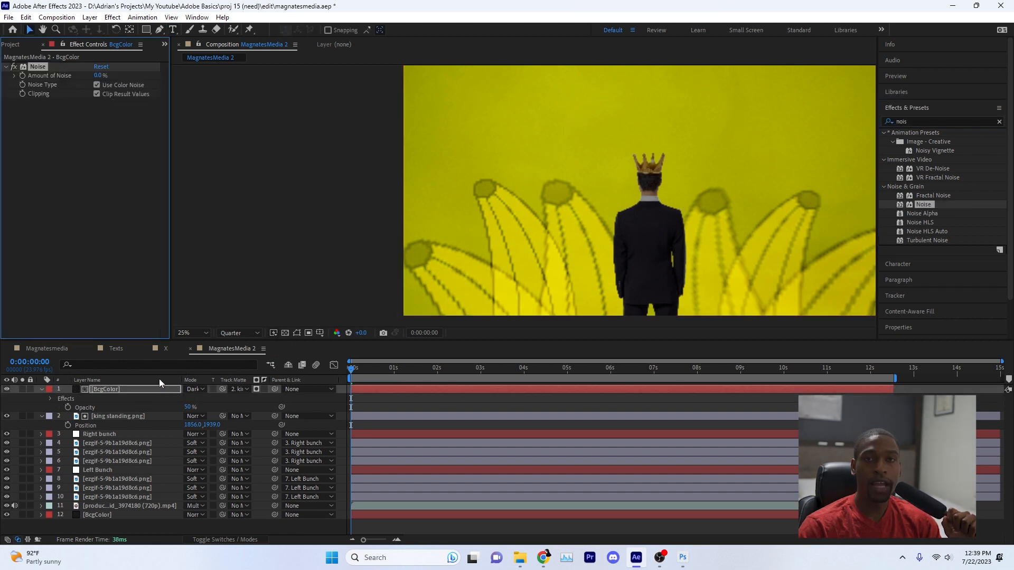
pyautogui.moveTo(107, 78); pyautogui.dragTo(133, 79)
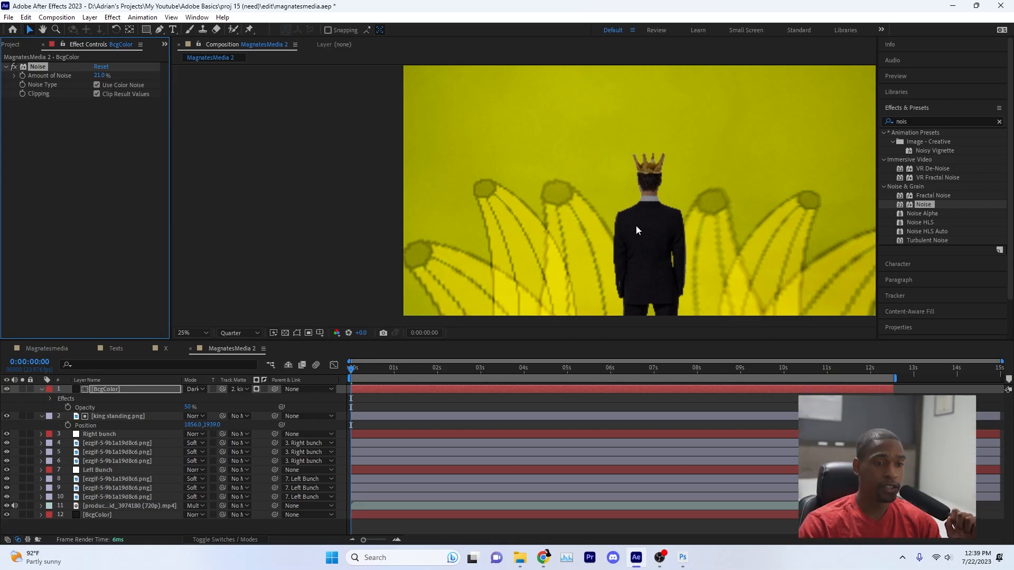
pyautogui.scroll(-1, 637, 226)
pyautogui.scroll(1, 670, 233)
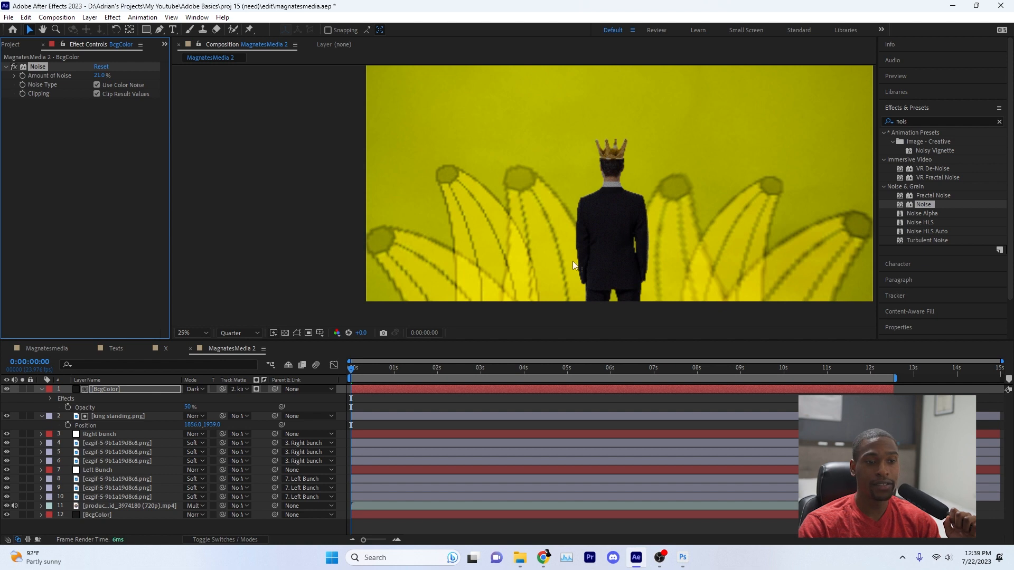
# - Collapse the open properties of the top BcgColor and king standing.png layers and deselect all layers
pyautogui.click(42, 389)
pyautogui.click(42, 399)
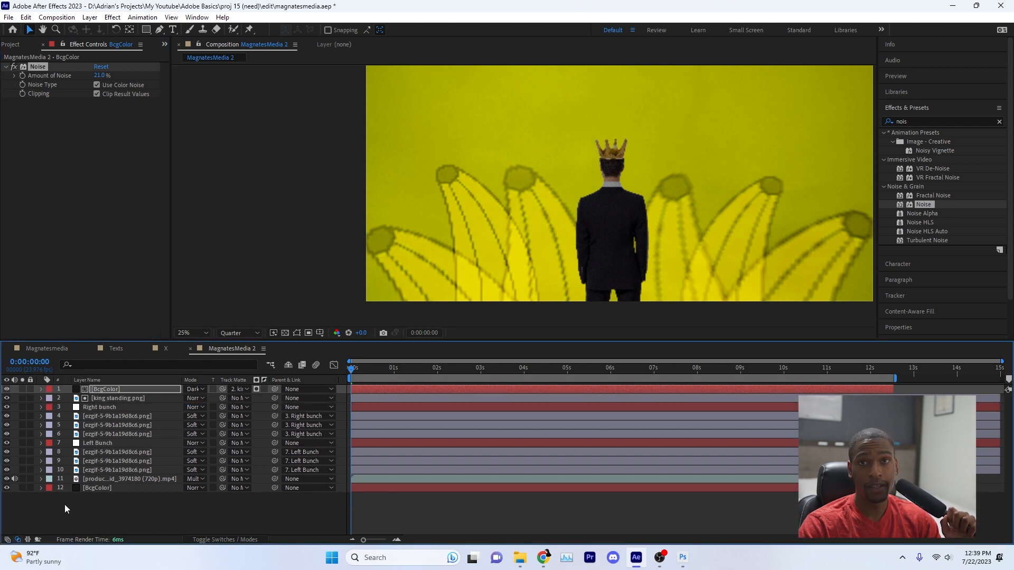
pyautogui.click(85, 507)
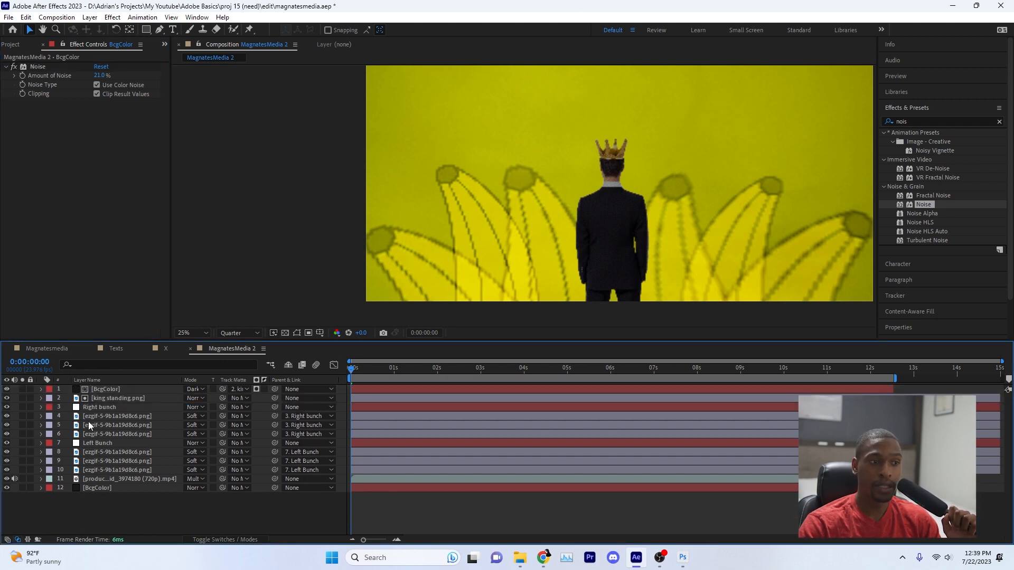
# - Move the playhead to 0:00:12:12 at the end of the top BcgColor layer and select all layers
pyautogui.click(104, 479)
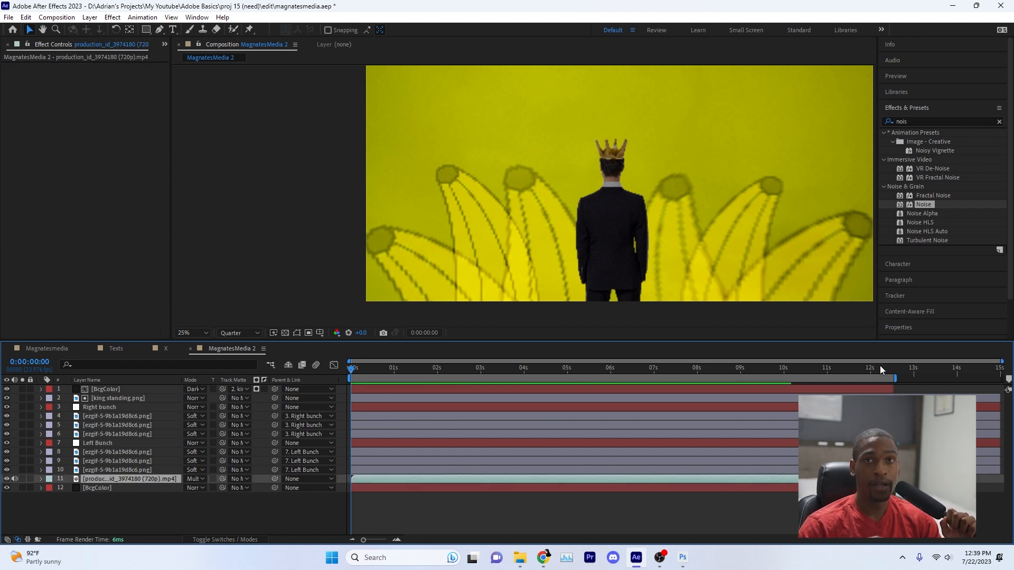
pyautogui.moveTo(879, 366); pyautogui.dragTo(894, 371)
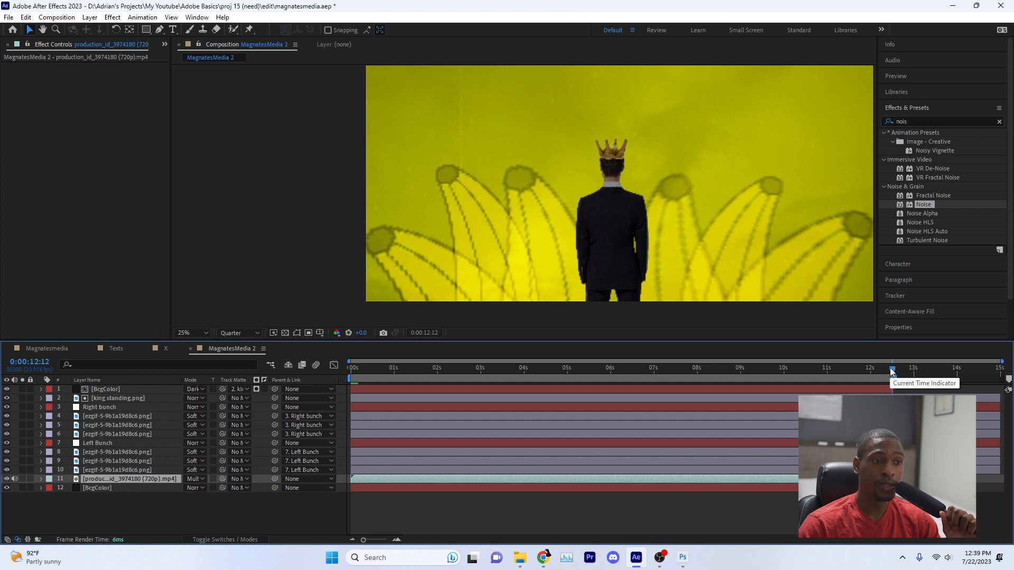
pyautogui.click(858, 391)
pyautogui.hotkey('ctrl', 'a')
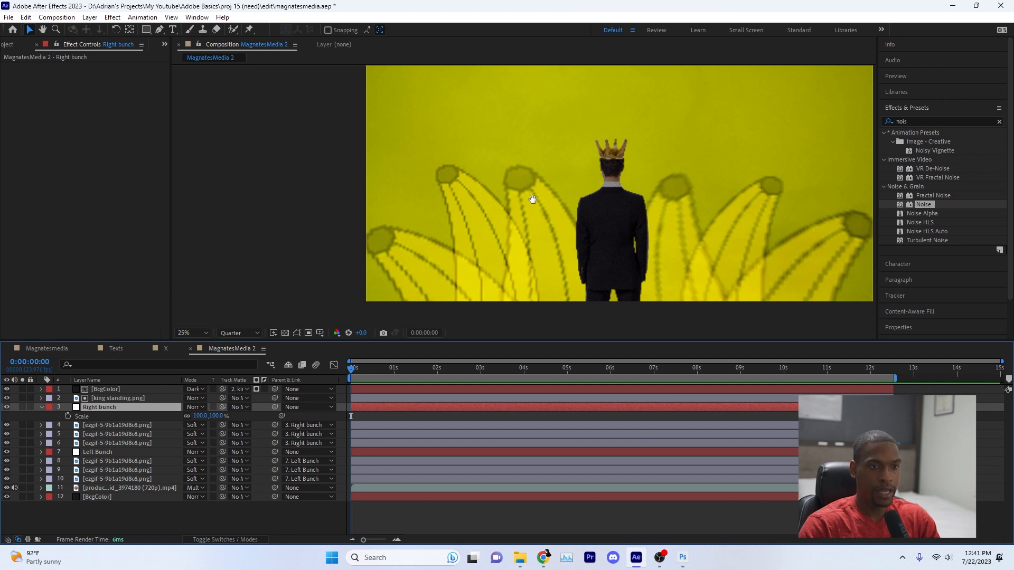
pyautogui.moveTo(532, 199); pyautogui.dragTo(492, 230)
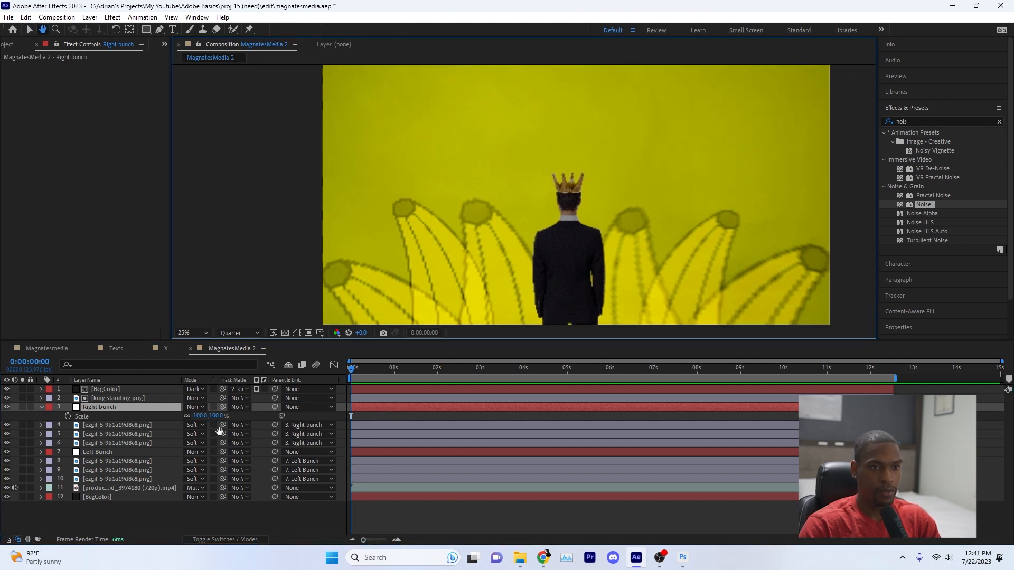
# - Add a two-node camera with the 50mm preset and place it at the top of the layer stack
pyautogui.click(43, 410)
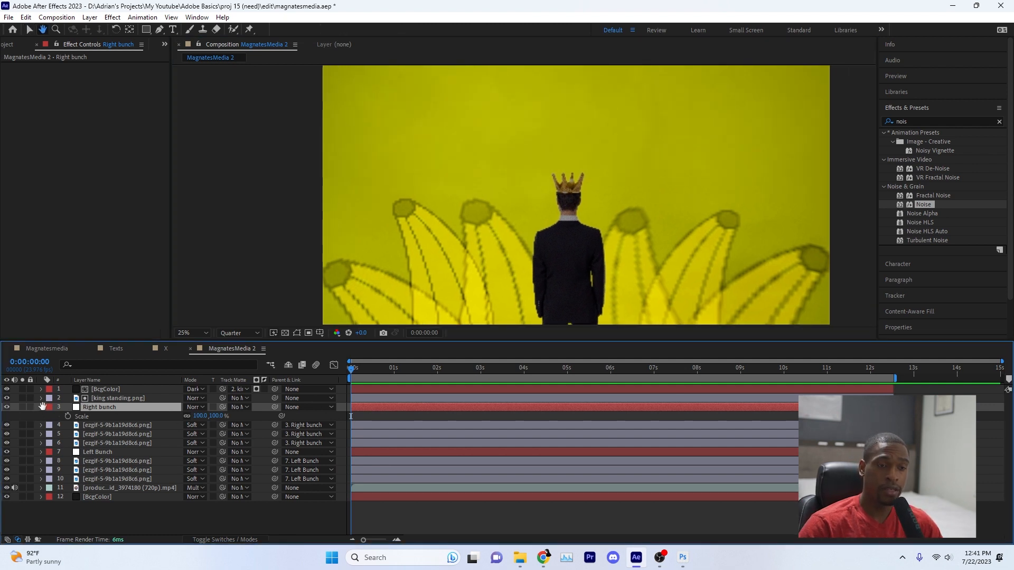
pyautogui.press('v')
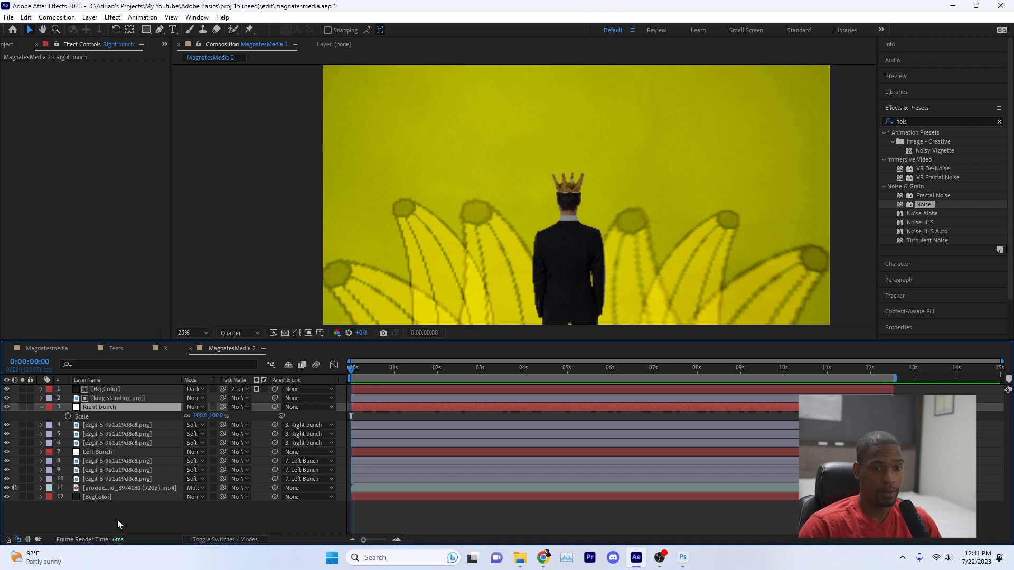
pyautogui.rightClick(117, 520)
pyautogui.moveTo(140, 389)
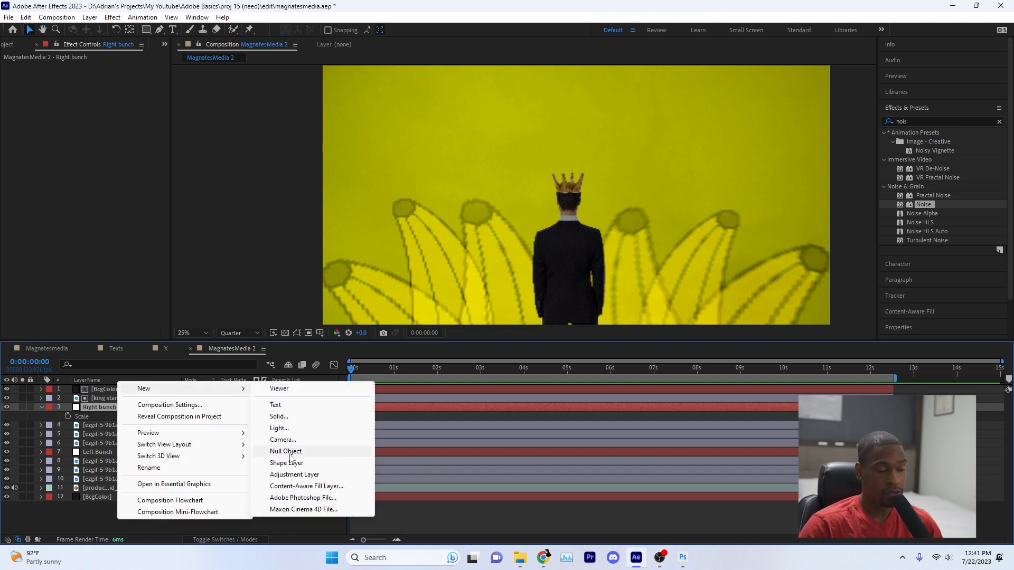
pyautogui.click(282, 439)
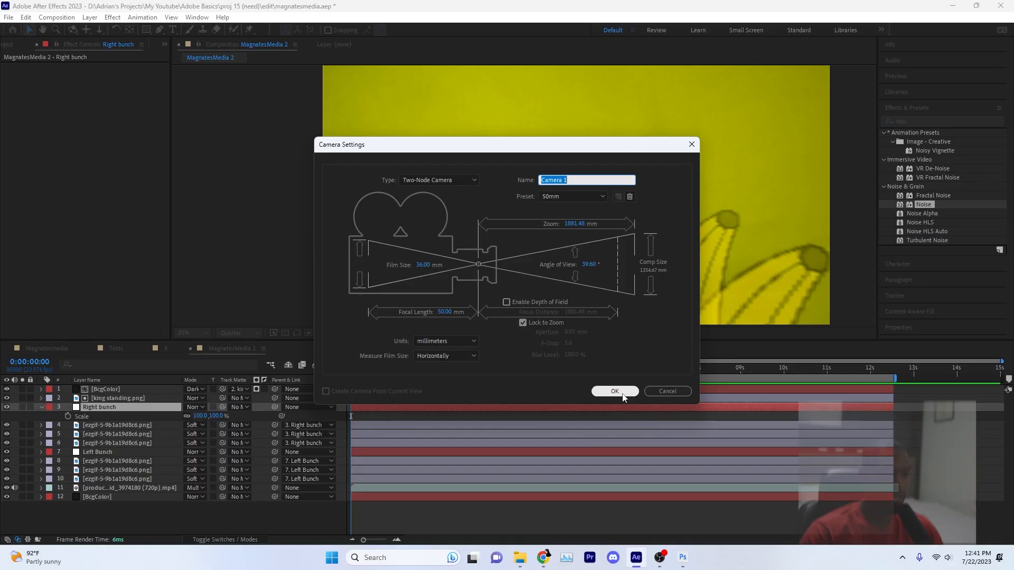
pyautogui.click(622, 393)
pyautogui.click(586, 321)
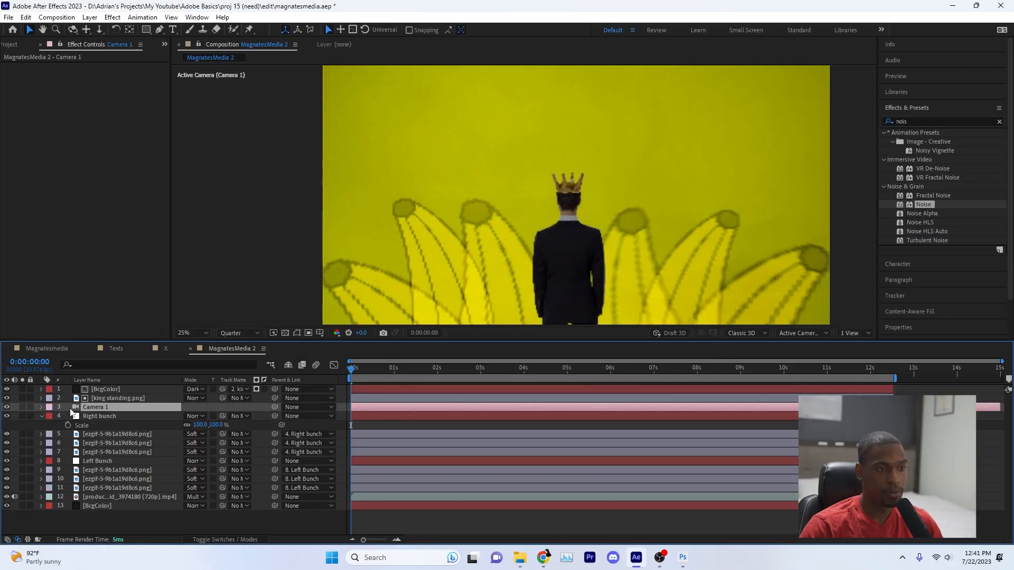
pyautogui.moveTo(96, 391); pyautogui.dragTo(95, 387)
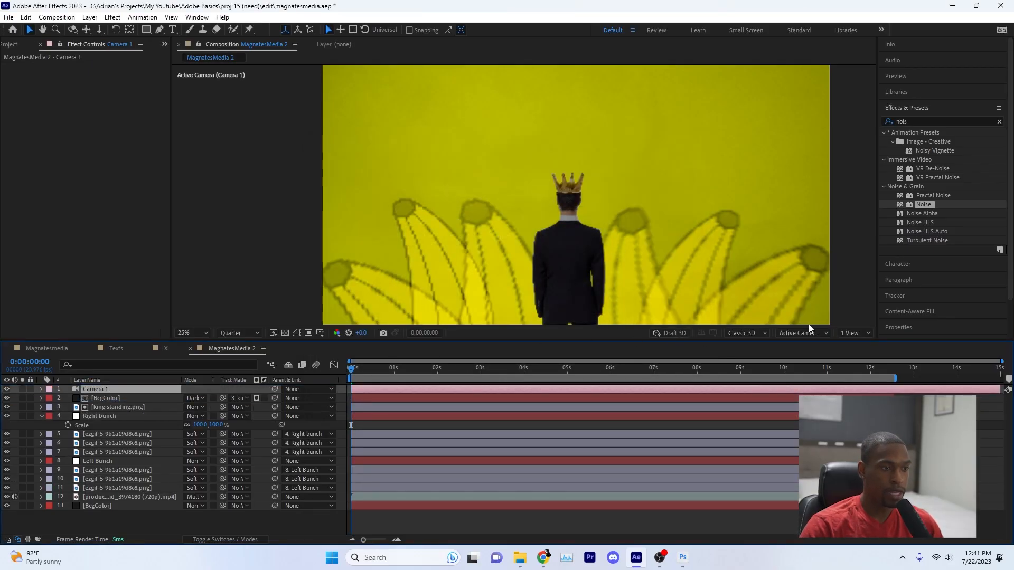
# - Split the composition viewer into two views, Active Camera and Left, and zoom out to frame the whole scene in both
pyautogui.click(850, 333)
pyautogui.click(848, 335)
pyautogui.click(849, 333)
pyautogui.click(854, 353)
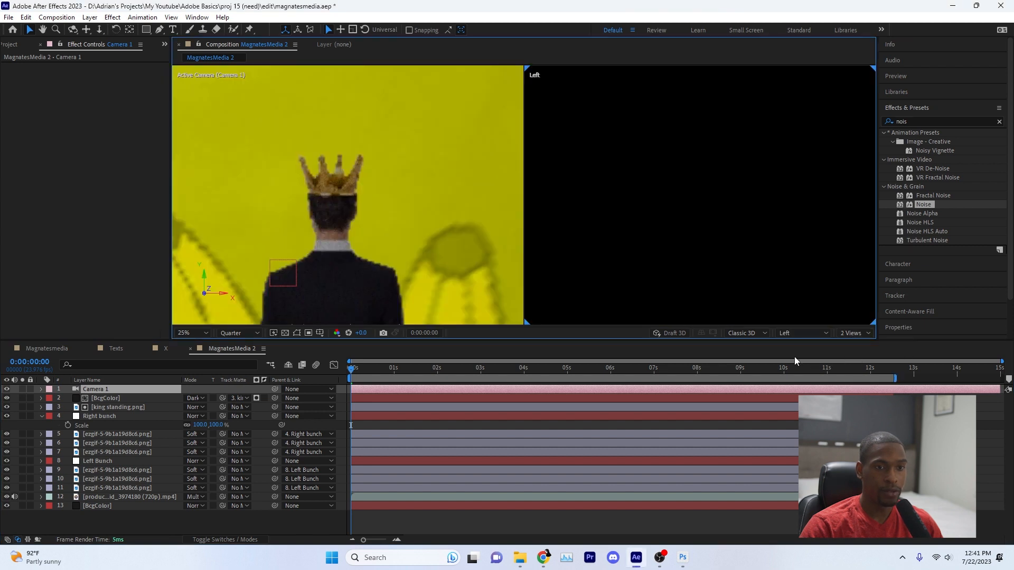
pyautogui.scroll(-1, 491, 282)
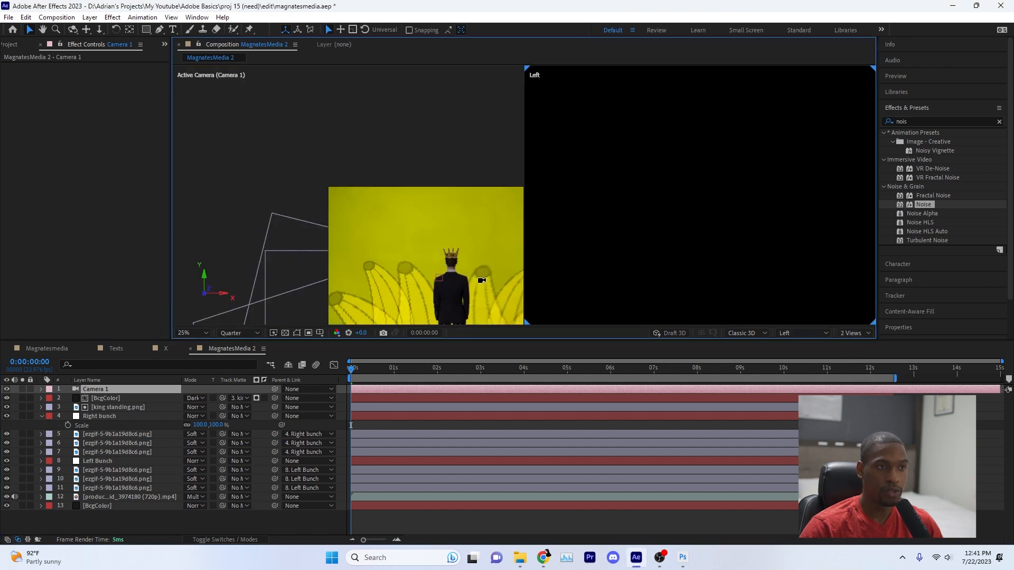
pyautogui.press('h')
pyautogui.moveTo(477, 284); pyautogui.dragTo(403, 222)
pyautogui.press('v')
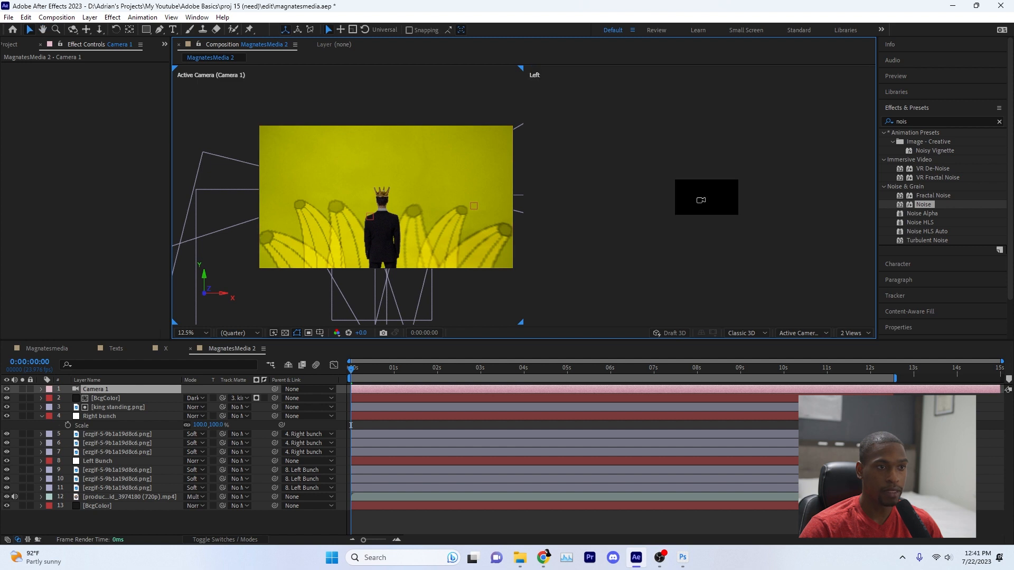
pyautogui.click(701, 225)
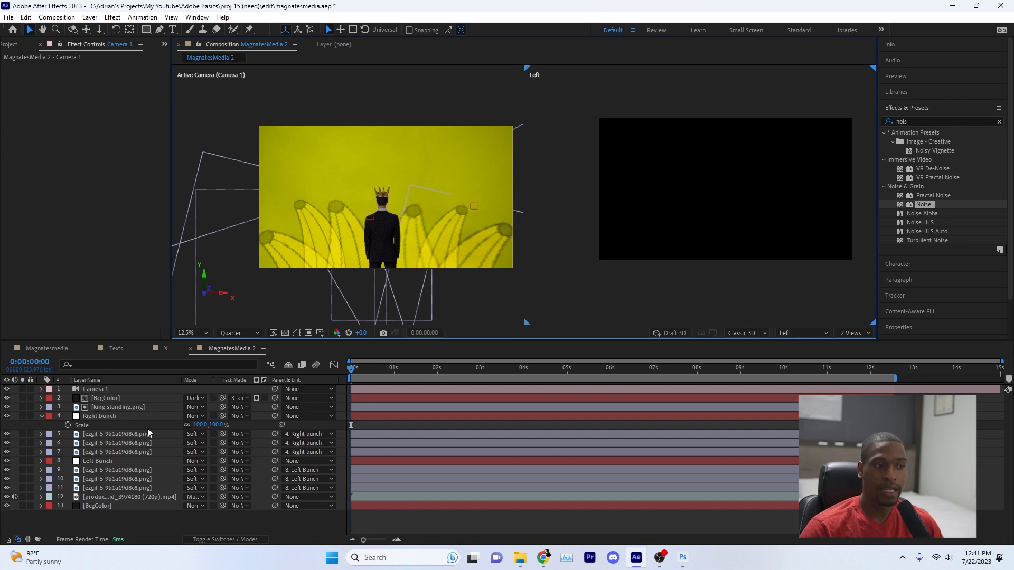
# - Display the layer switches in the timeline instead of the blending modes
pyautogui.click(109, 387)
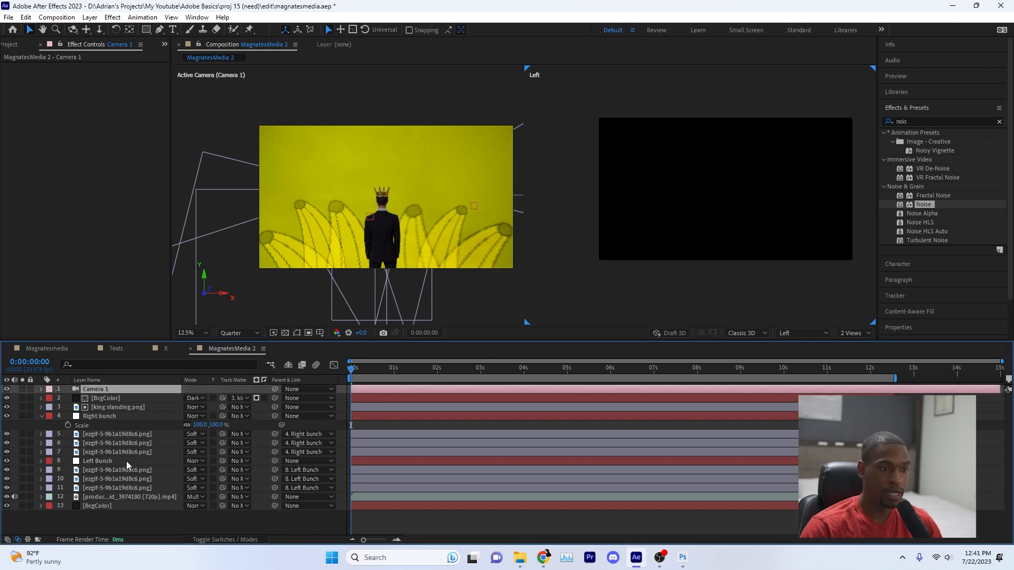
pyautogui.click(225, 539)
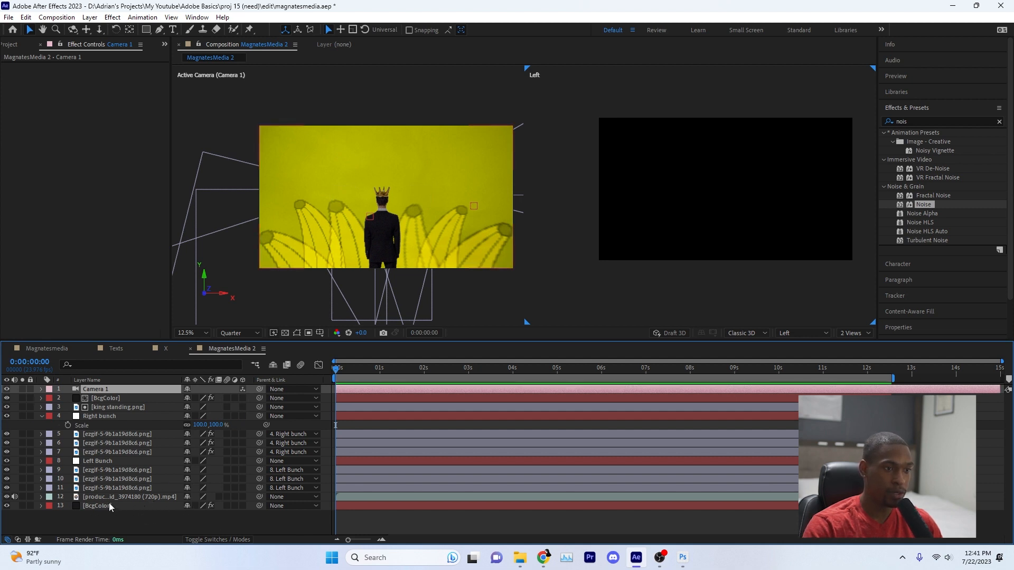
pyautogui.click(101, 462)
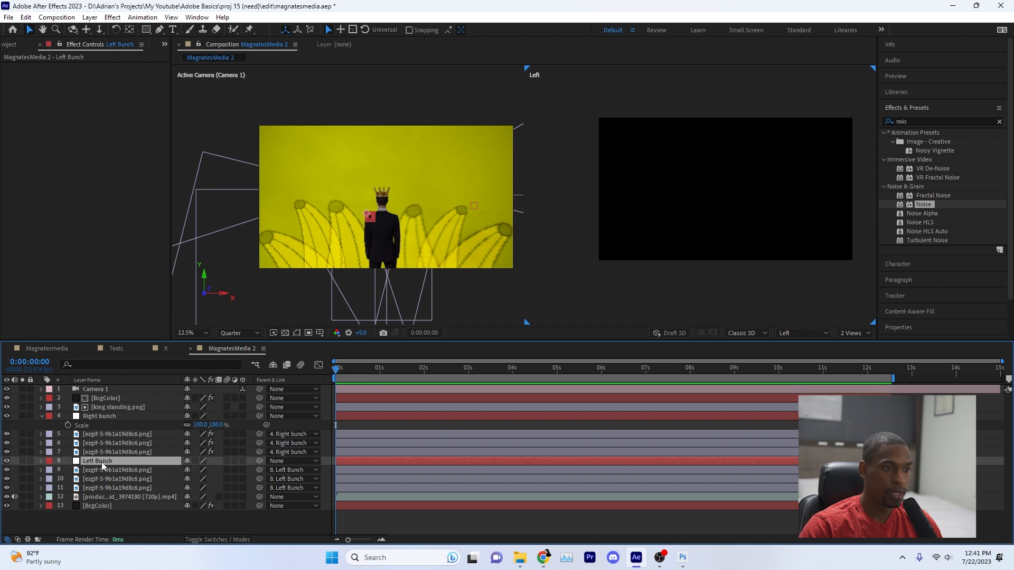
pyautogui.keyDown('shift'); pyautogui.click(106, 486); pyautogui.keyUp('shift')
pyautogui.rightClick(106, 486)
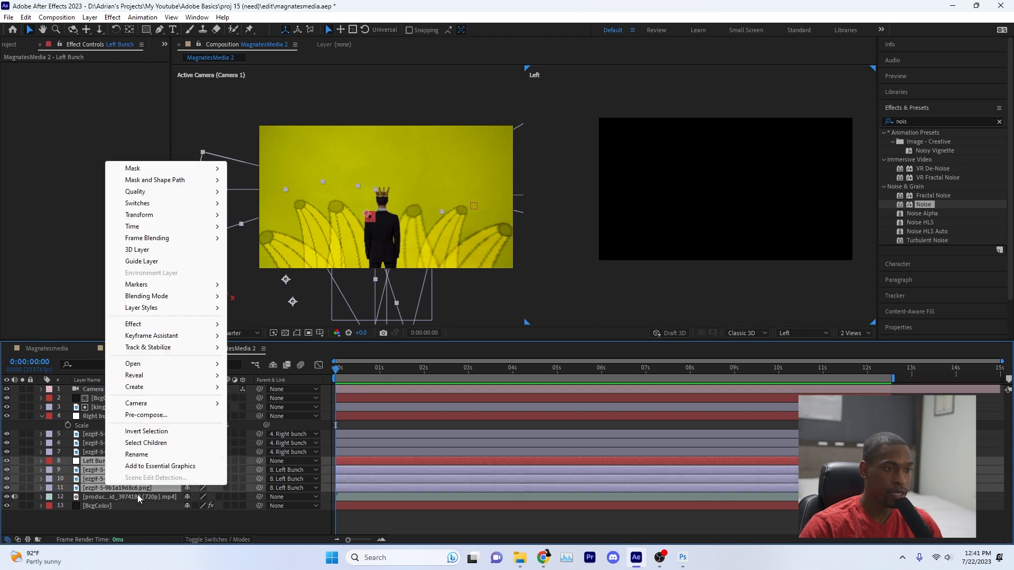
pyautogui.click(122, 514)
# - Collapse the Right bunch layer's Scale property and make all six banana PNG layers 3D
pyautogui.click(98, 417)
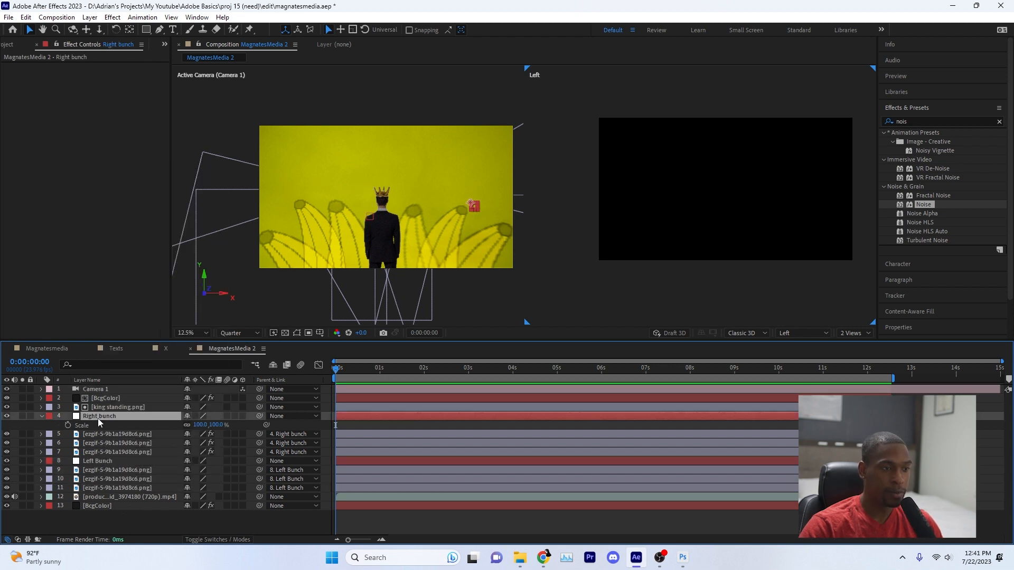
pyautogui.press('s')
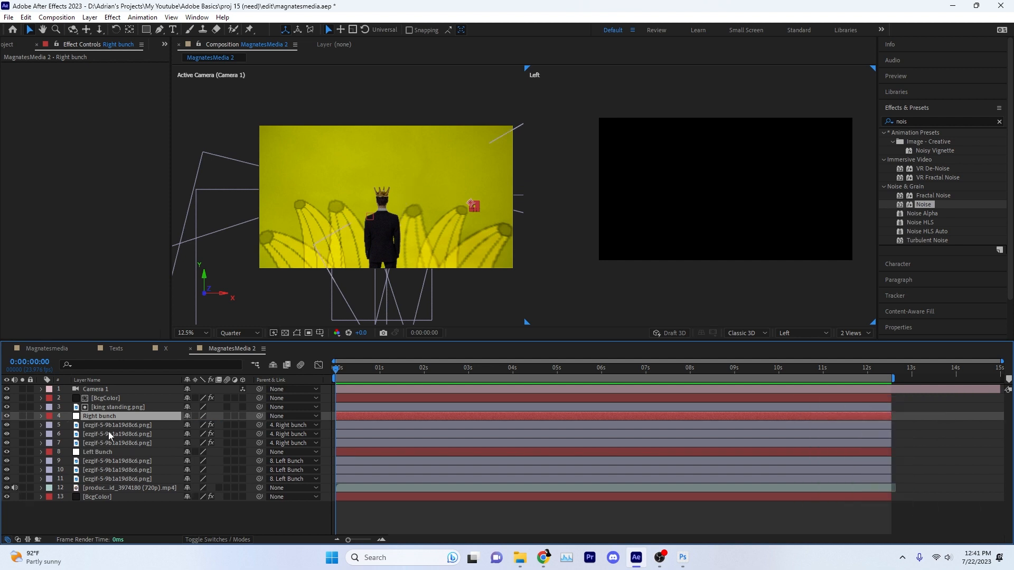
pyautogui.click(119, 427)
pyautogui.keyDown('shift'); pyautogui.click(119, 446); pyautogui.keyUp('shift')
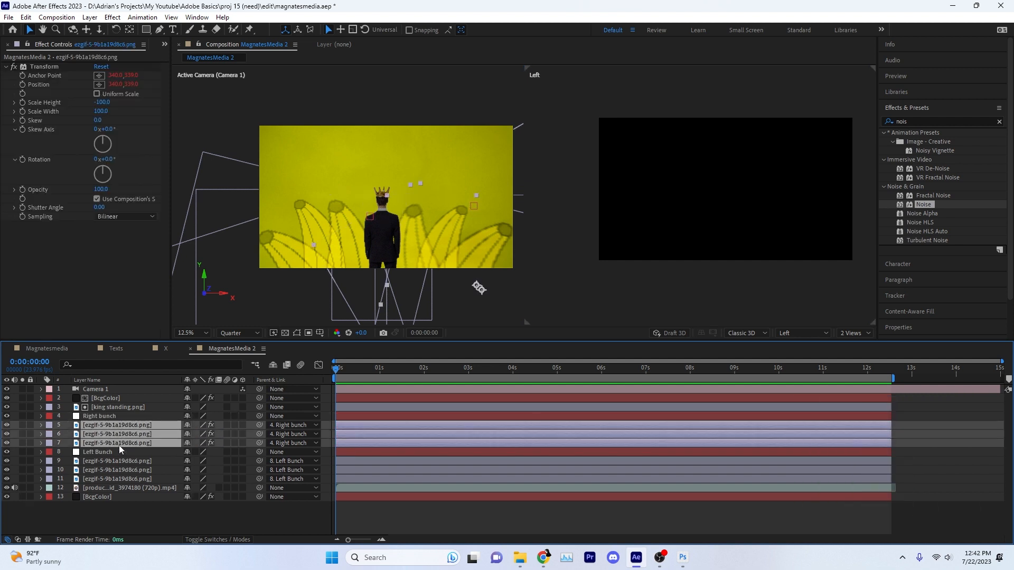
pyautogui.click(243, 443)
pyautogui.click(123, 463)
pyautogui.keyDown('shift'); pyautogui.click(124, 478); pyautogui.keyUp('shift')
pyautogui.click(242, 470)
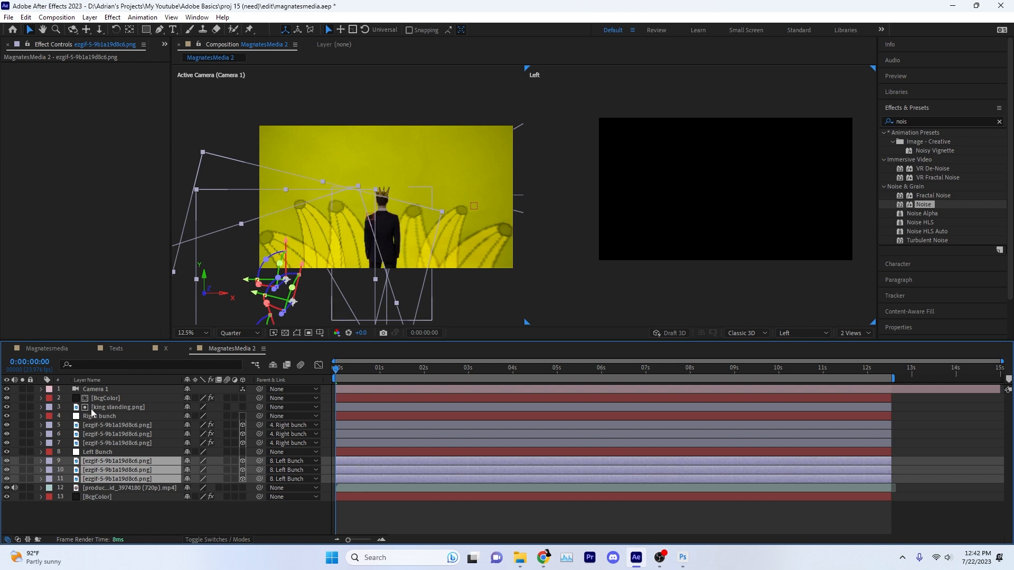
# - Make the king standing.png layer, the texture video layer and the bottommost BcgColor layer 3D
pyautogui.click(111, 407)
pyautogui.click(242, 407)
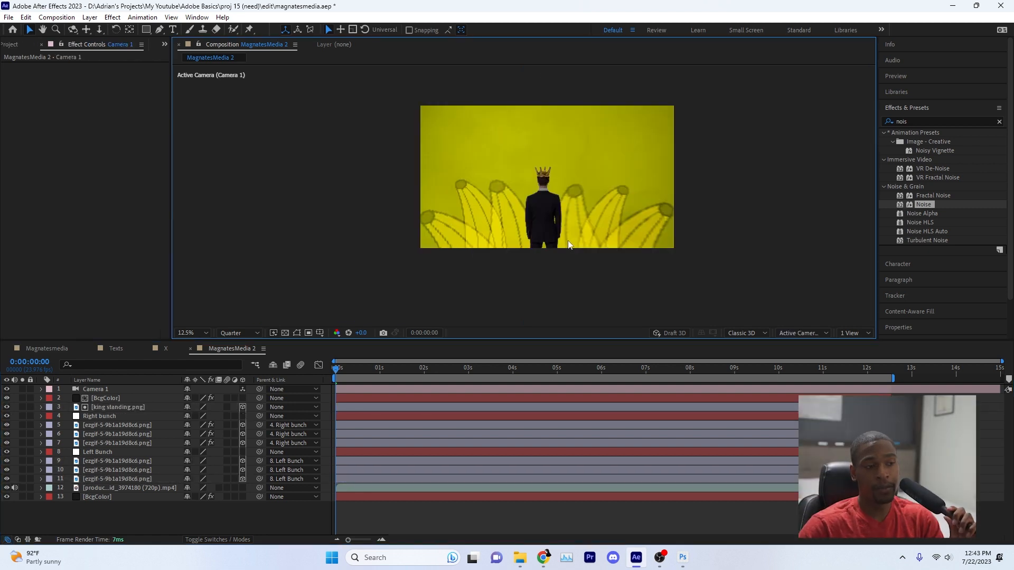
pyautogui.click(243, 488)
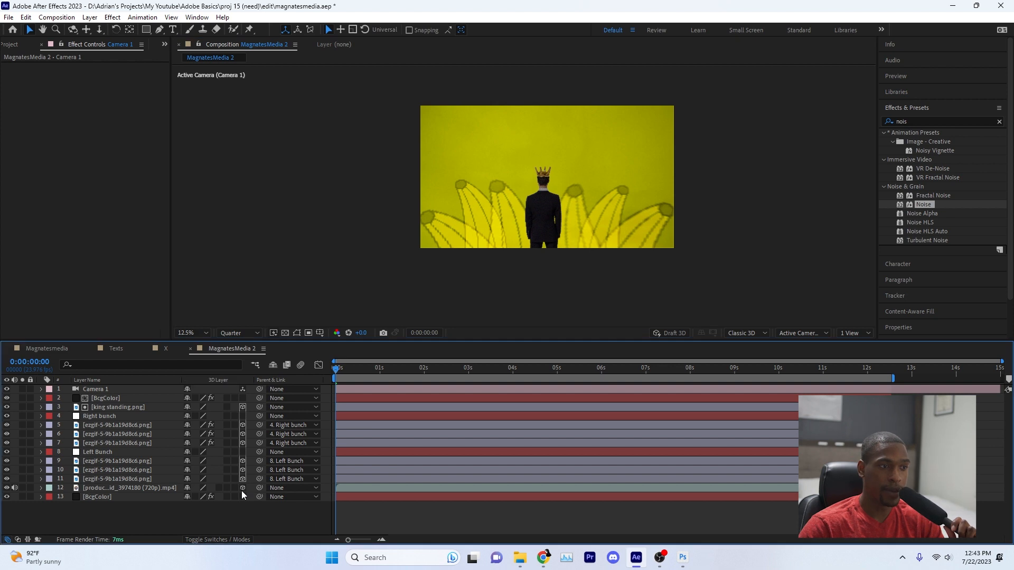
pyautogui.click(242, 496)
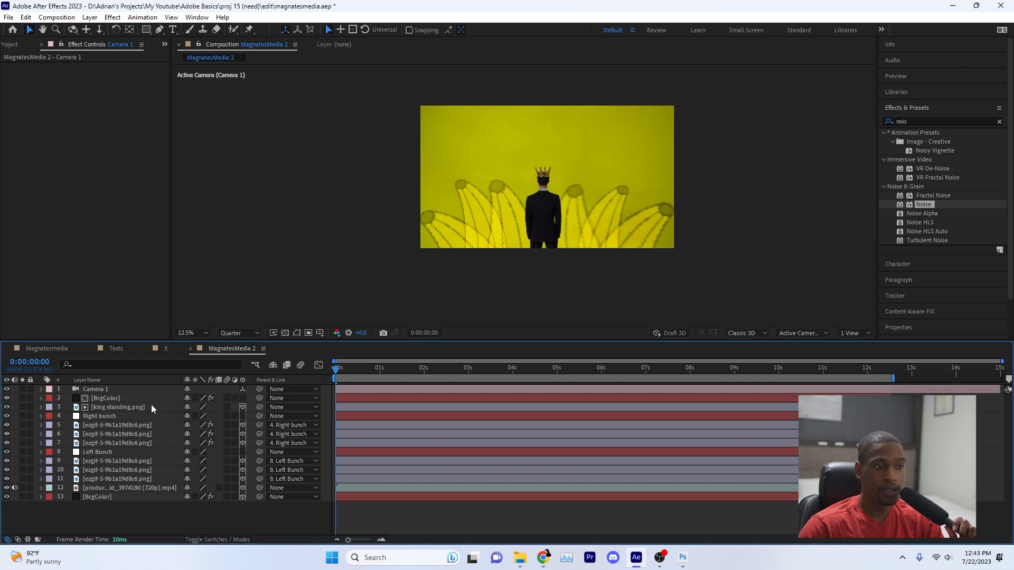
# - Reveal Camera 1's Position property, trying out and undoing dolly moves toward the crowned man
pyautogui.click(115, 389)
pyautogui.scroll(-1, 556, 183)
pyautogui.scroll(1, 556, 182)
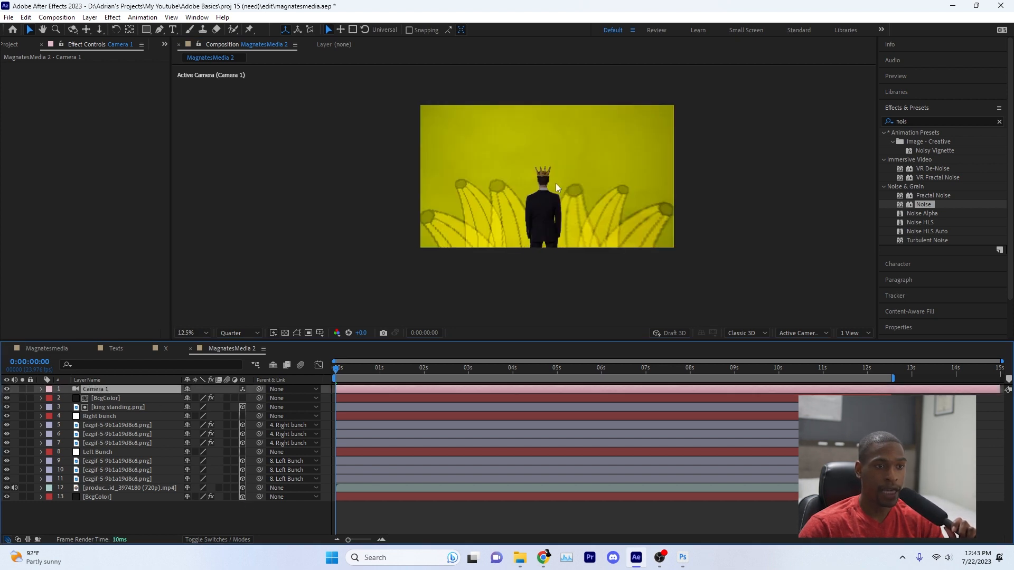
pyautogui.scroll(-1, 554, 183)
pyautogui.scroll(1, 555, 183)
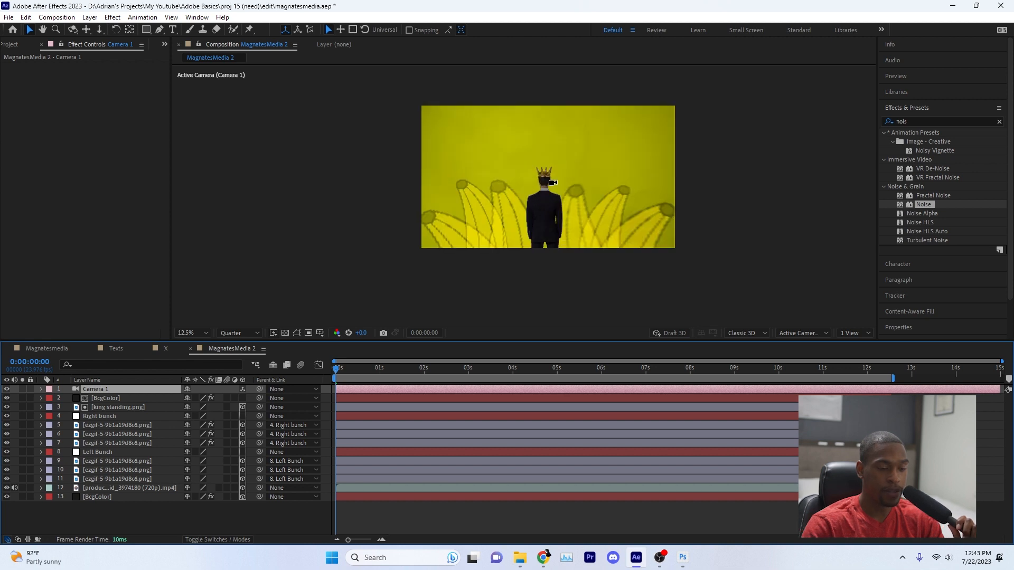
pyautogui.moveTo(554, 183); pyautogui.dragTo(552, 214)
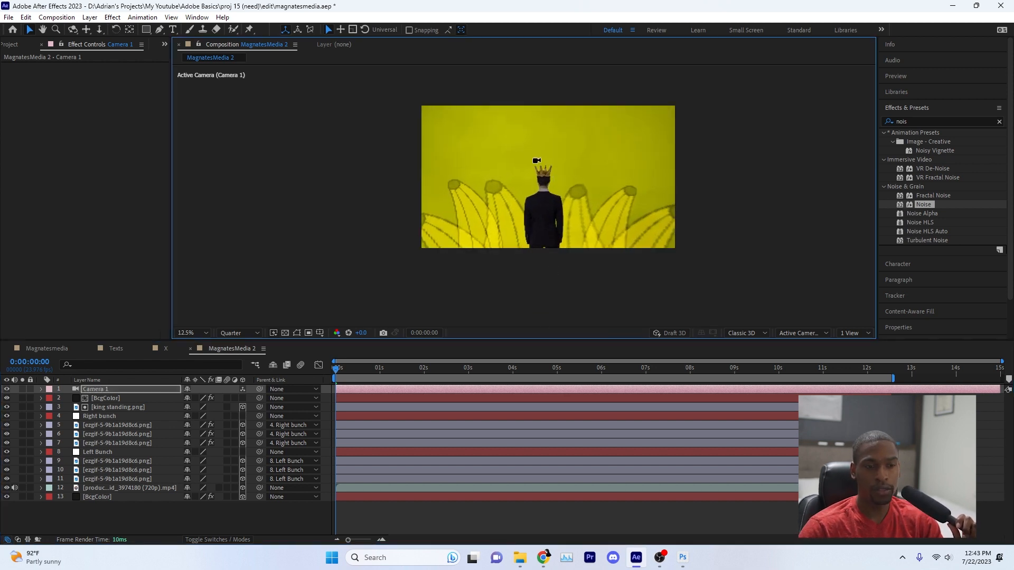
pyautogui.hotkey('ctrl', 'z')
pyautogui.press('p')
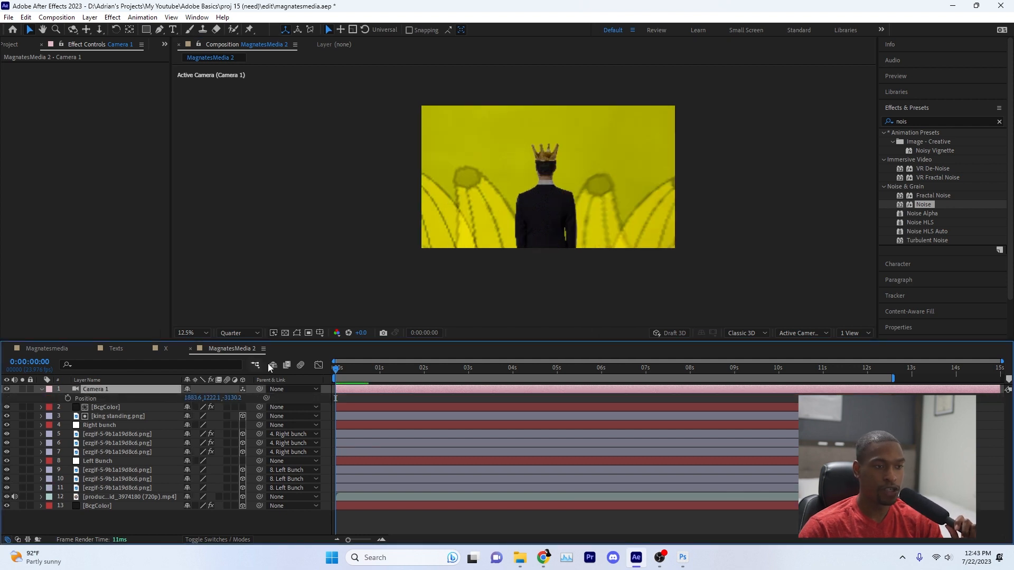
pyautogui.moveTo(582, 167); pyautogui.dragTo(547, 174)
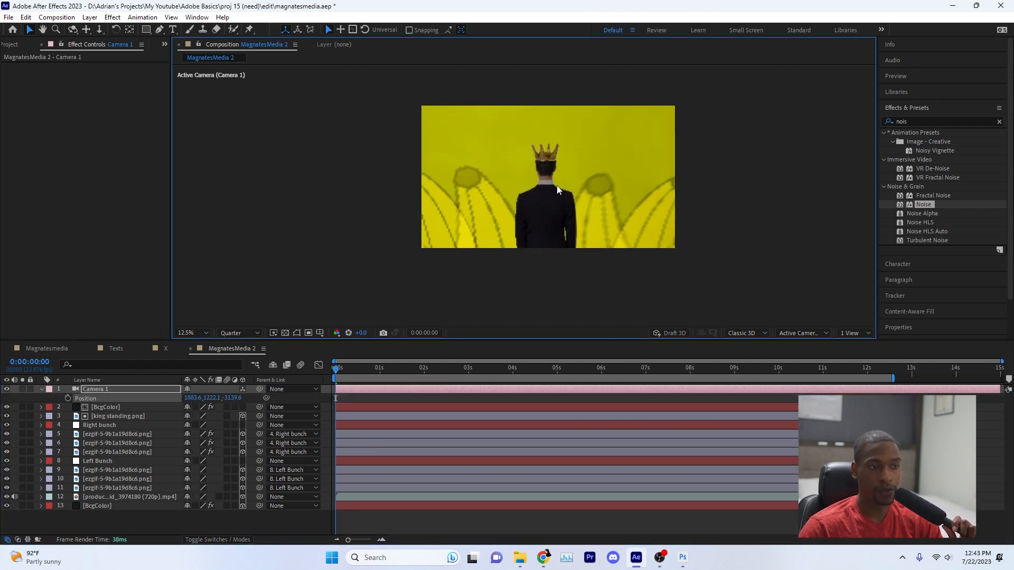
pyautogui.hotkey('ctrl', 'z')
pyautogui.hotkey('ctrl', 'z')
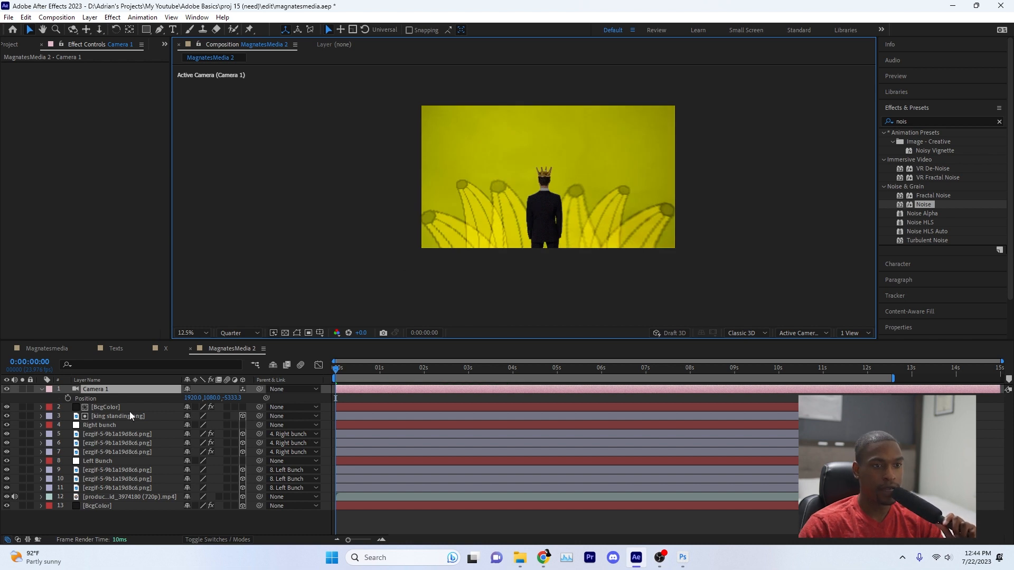
# - Keyframe Camera 1's Position at 0:00:01:16, and dolly in on the man to about Z -2918.9 at 0:00:00:00
pyautogui.press('space')
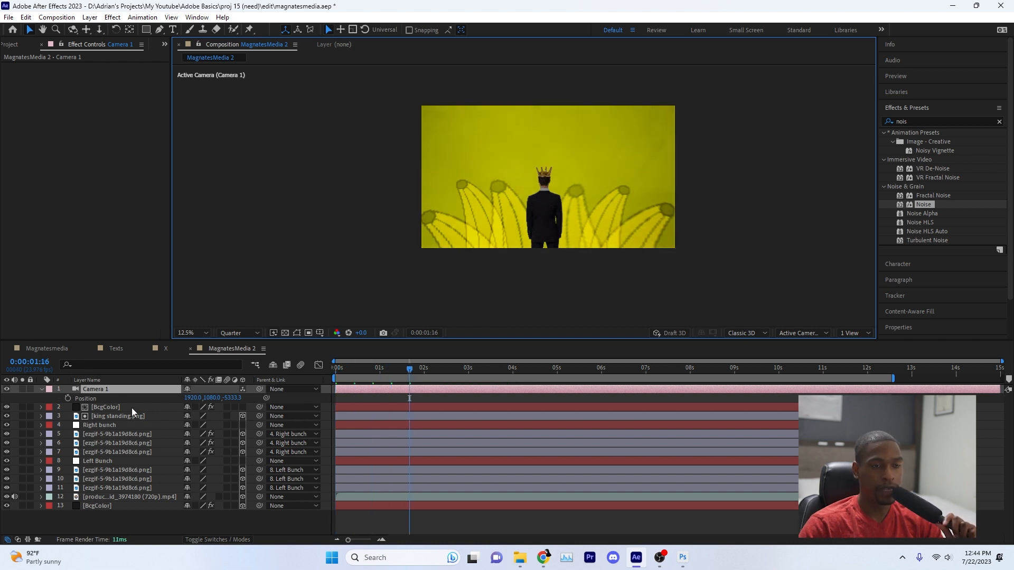
pyautogui.click(66, 398)
pyautogui.press('Home')
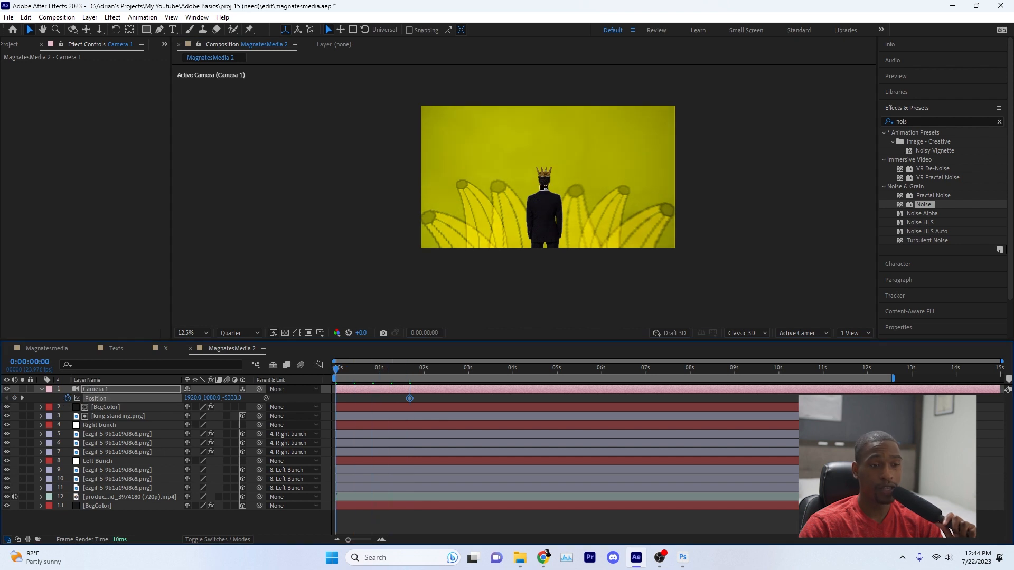
pyautogui.moveTo(544, 187); pyautogui.dragTo(541, 105)
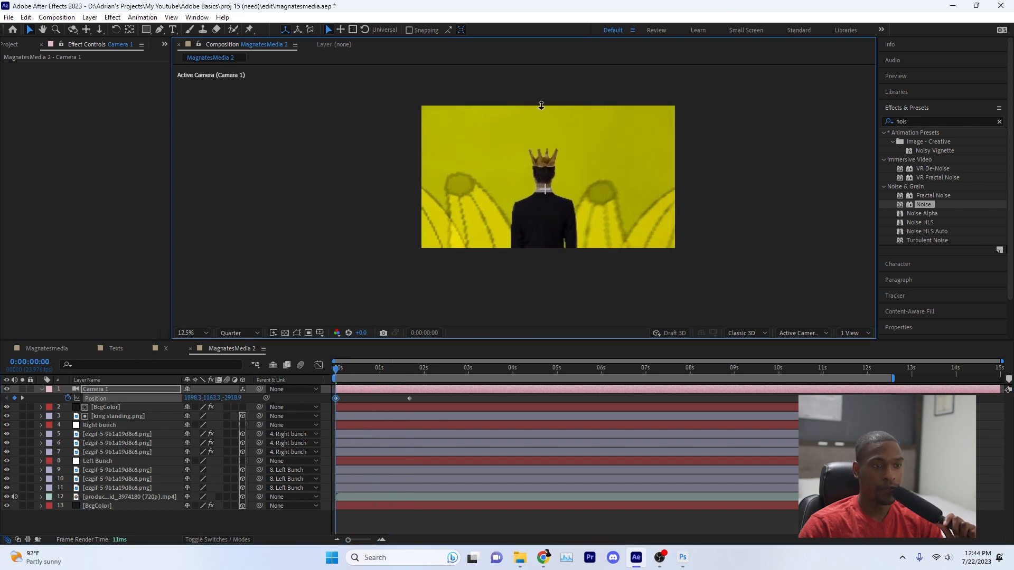
# - Replace Camera 1's Position keyframe at 0:00:01:16 by dollying the camera straight back to about Z -4863
pyautogui.moveTo(345, 368); pyautogui.dragTo(410, 371)
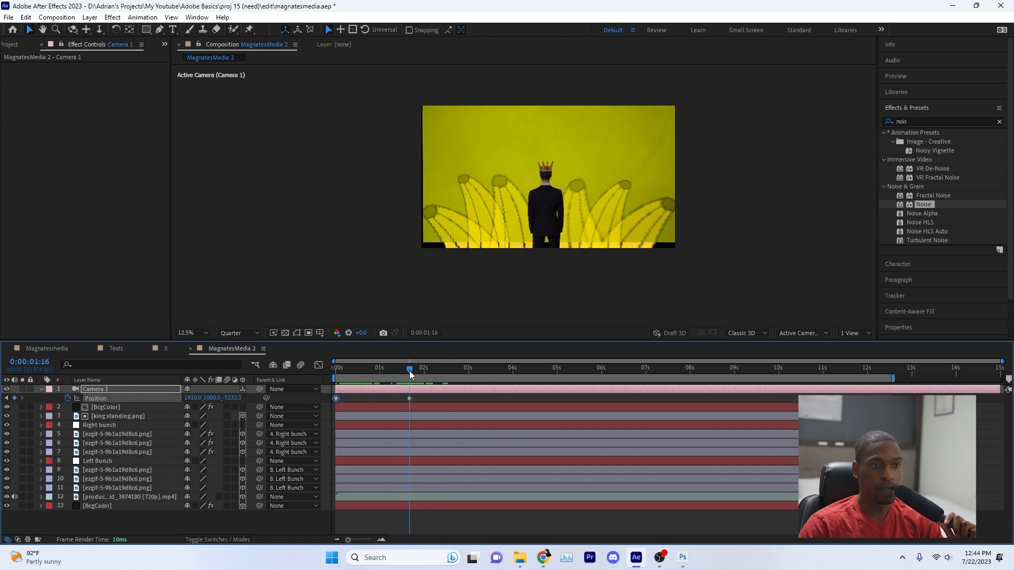
pyautogui.click(410, 399)
pyautogui.press('Delete')
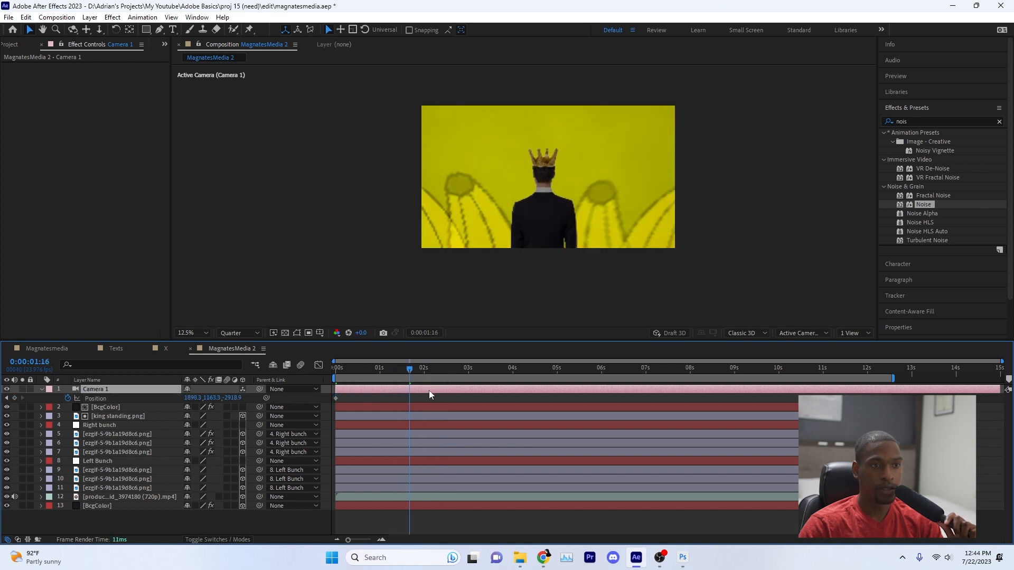
pyautogui.moveTo(541, 171); pyautogui.dragTo(550, 292)
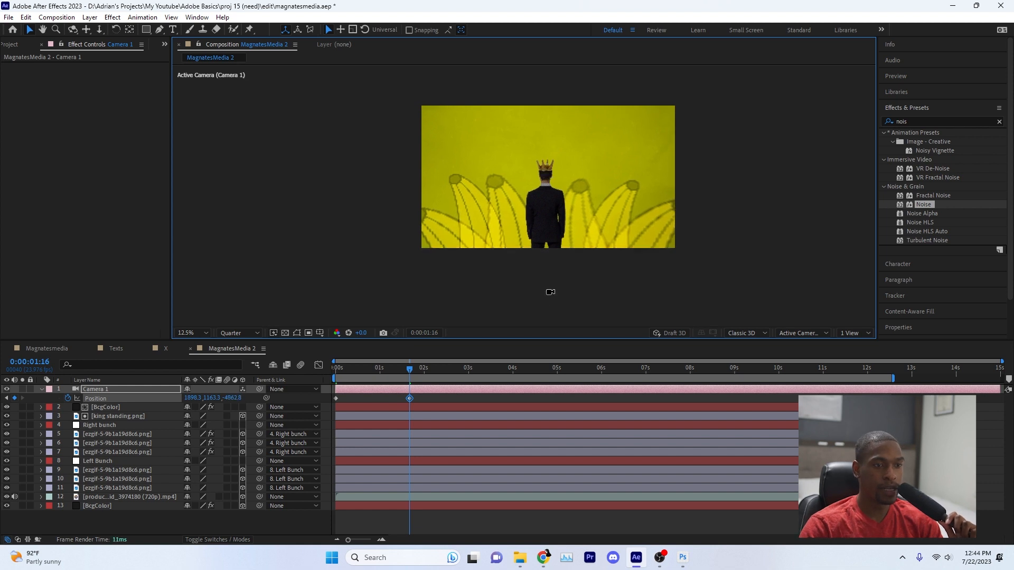
pyautogui.moveTo(548, 192); pyautogui.dragTo(547, 186)
pyautogui.hotkey('ctrl', 'z')
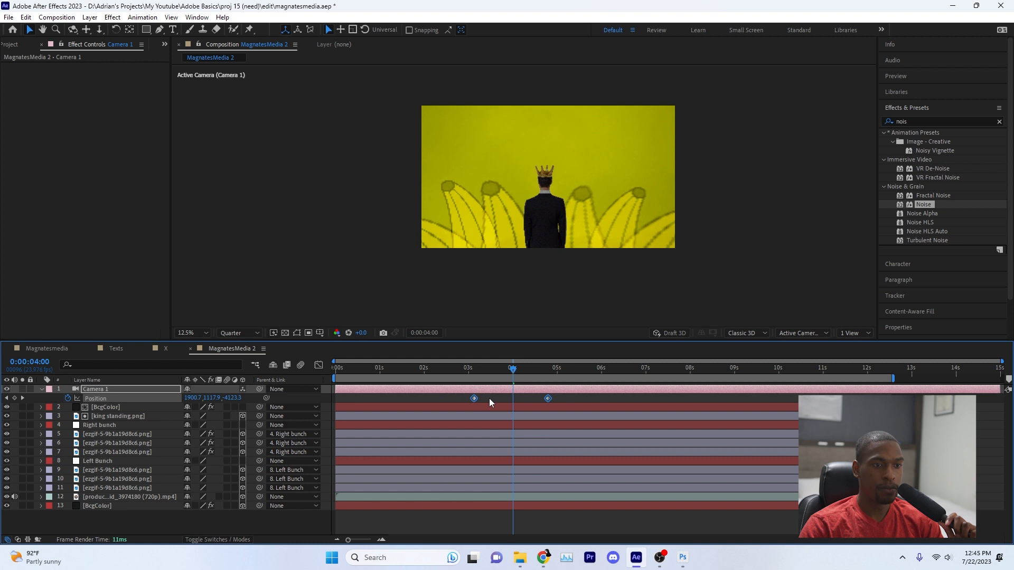
# - Shift both Camera 1 Position keyframes together so the first one falls at 0:00:04:00
pyautogui.moveTo(489, 398); pyautogui.dragTo(515, 399)
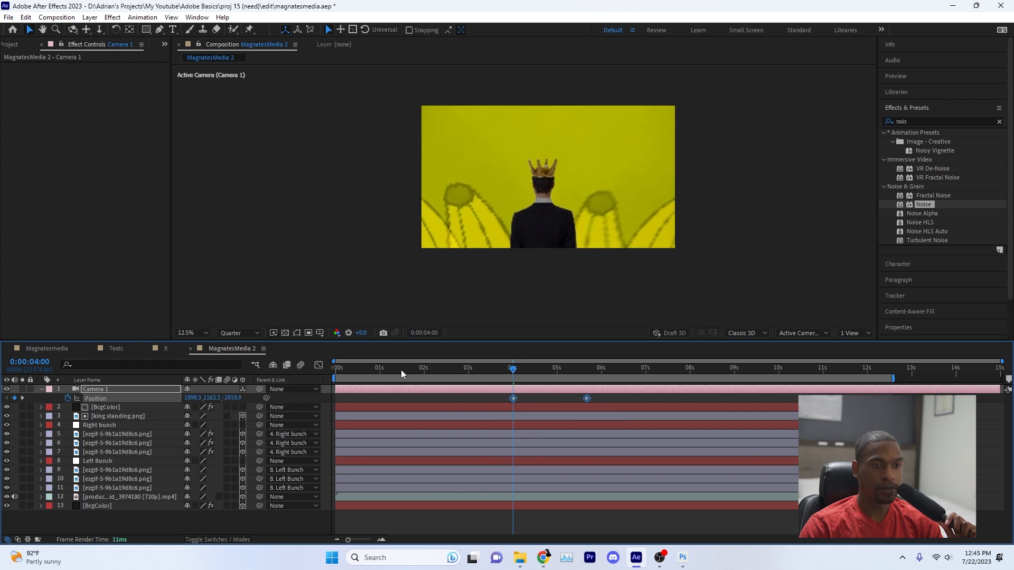
# - Reframe Camera 1's 0:00:04:00 keyframe on the man, to about 1863.0, 1317.8, -2914.2, and save the project
pyautogui.moveTo(399, 370); pyautogui.dragTo(324, 383)
pyautogui.hotkey('ctrl', 's')
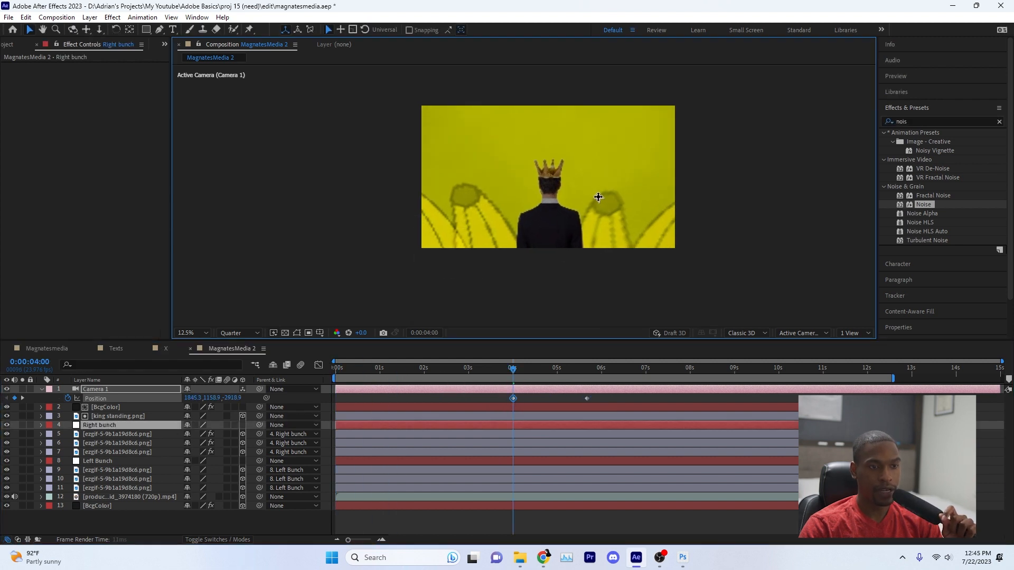
pyautogui.moveTo(597, 197); pyautogui.dragTo(598, 180)
# - Keyframe Right bunch's Position at 0:00:00:20 and at 0:00:00:00 with Y 1857, and shift both keyframes to start at about 0:00:01:21
pyautogui.moveTo(399, 374); pyautogui.dragTo(328, 379)
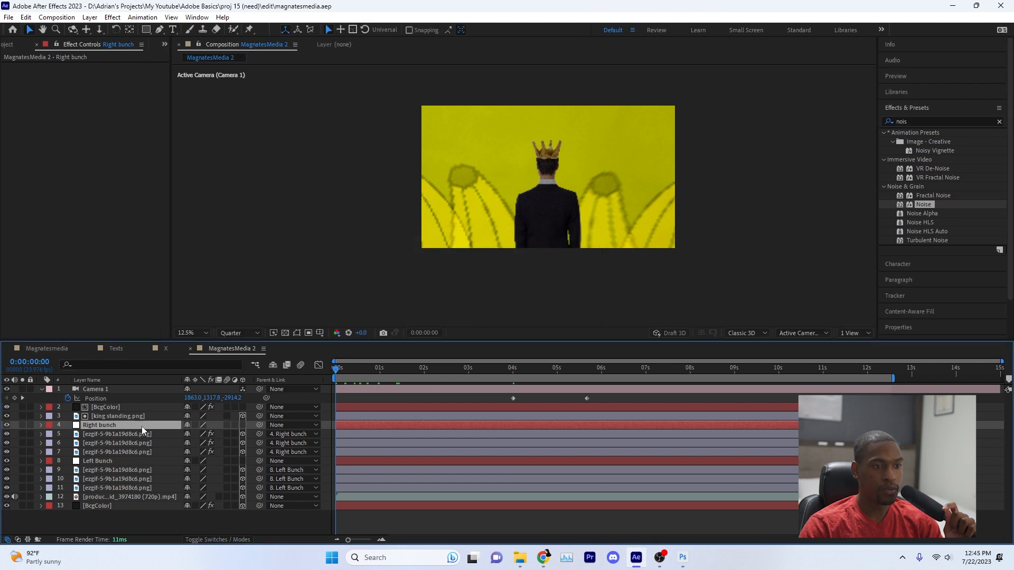
pyautogui.press('p')
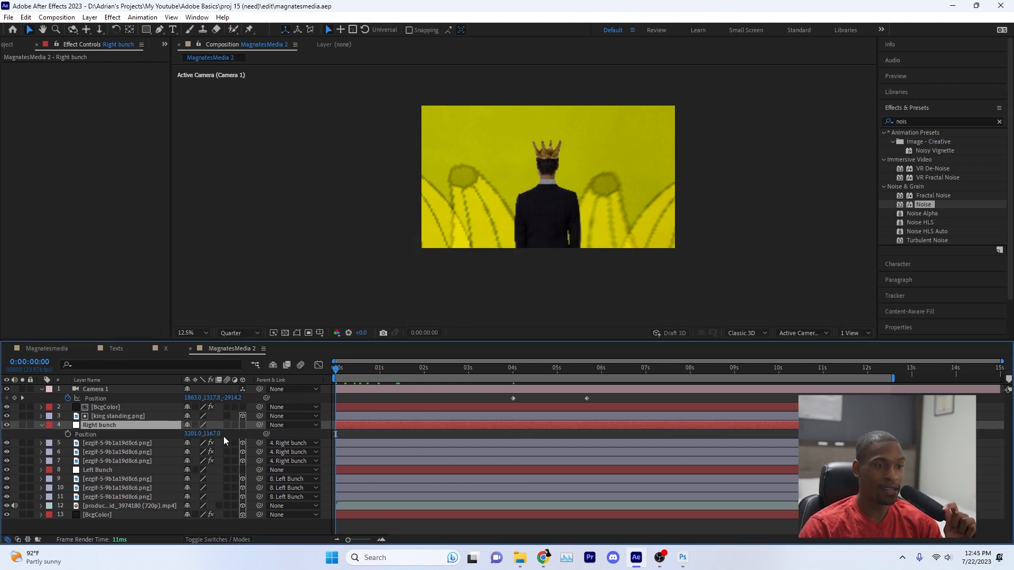
pyautogui.press('space')
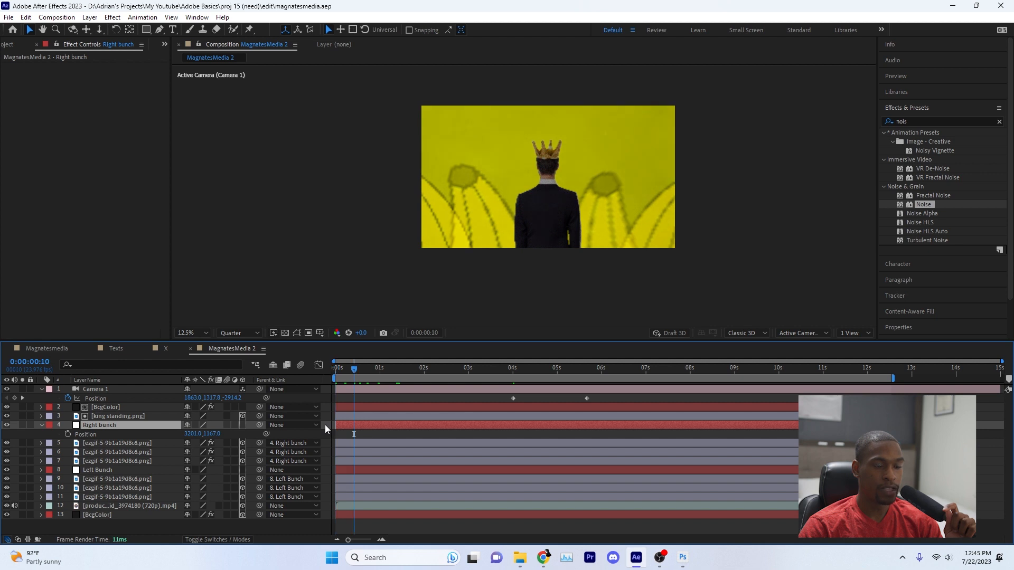
pyautogui.click(81, 433)
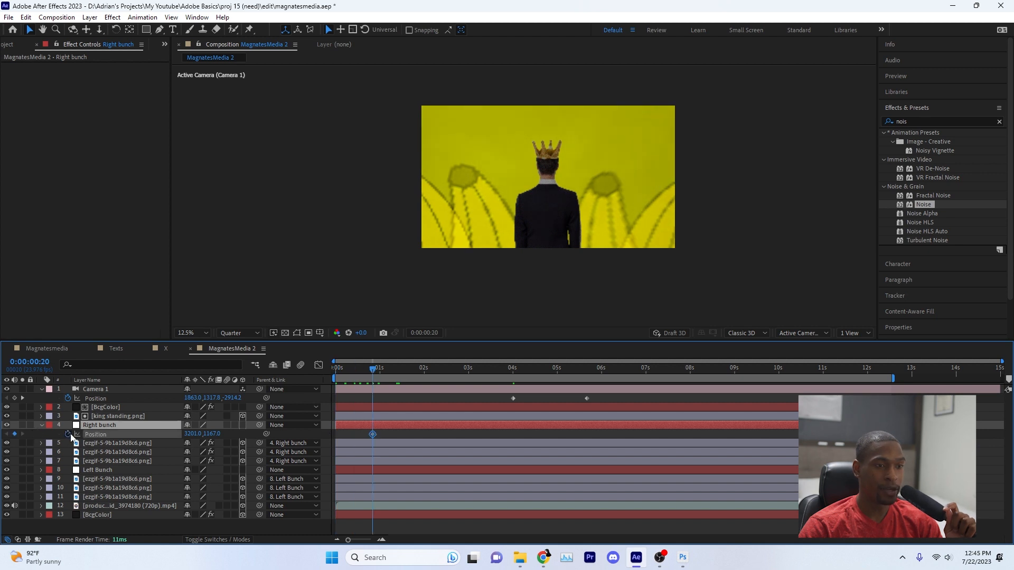
pyautogui.click(68, 433)
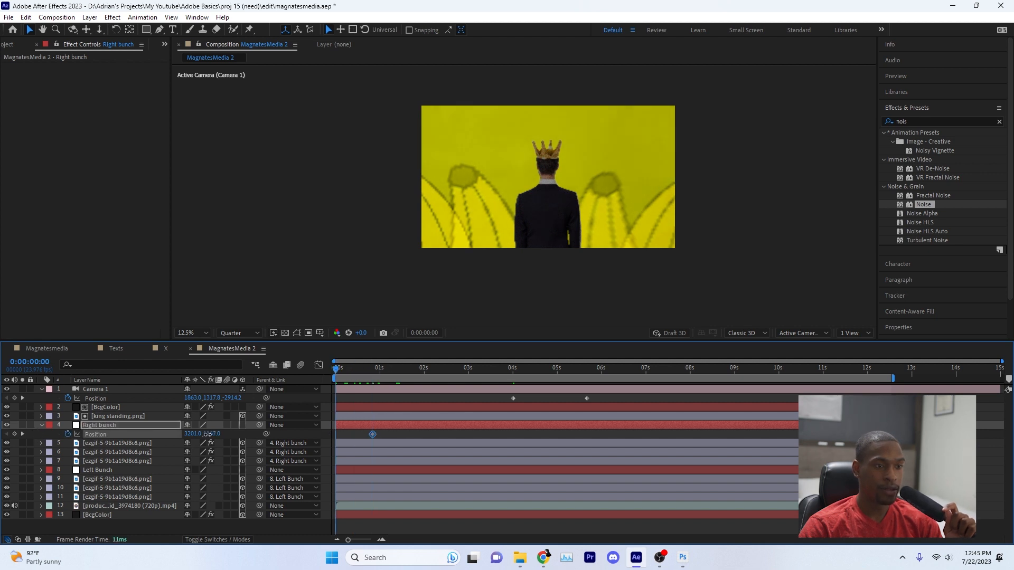
pyautogui.moveTo(208, 434); pyautogui.dragTo(577, 434)
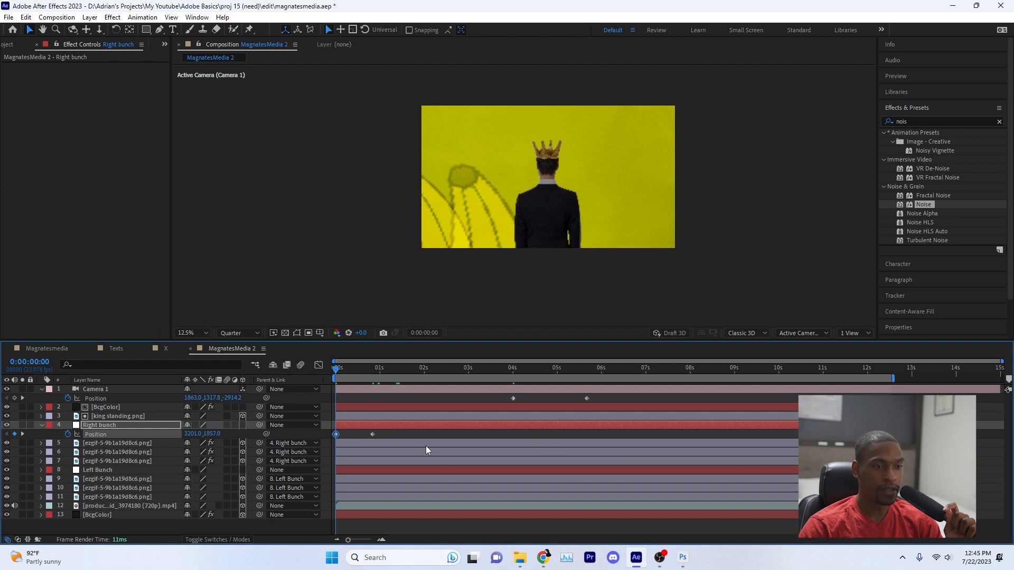
pyautogui.moveTo(384, 430); pyautogui.dragTo(305, 438)
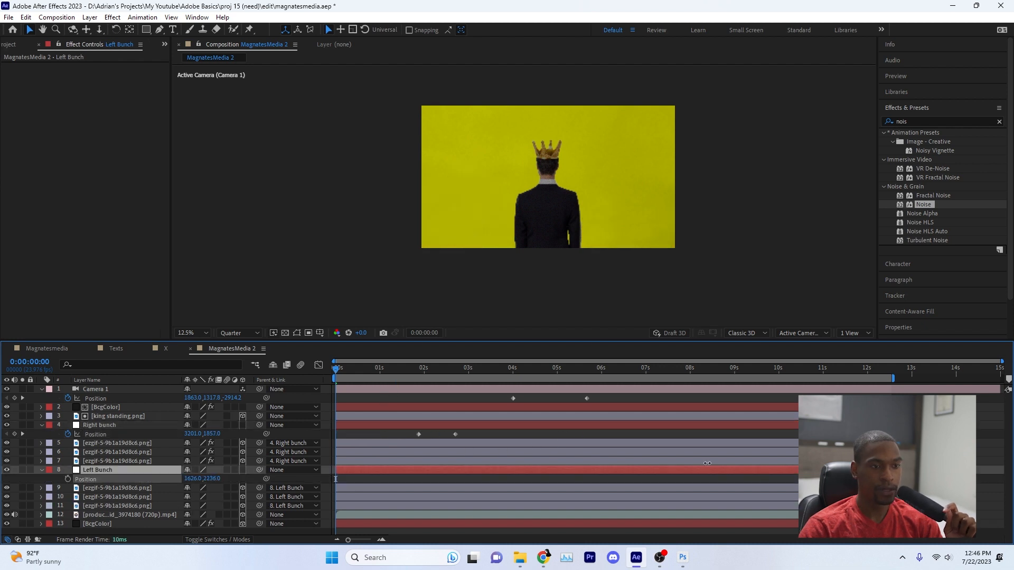
# - Keyframe Left Bunch's Position at 0:00:00:20, and set its Y to 2215 at 0:00:00:00
pyautogui.click(159, 476)
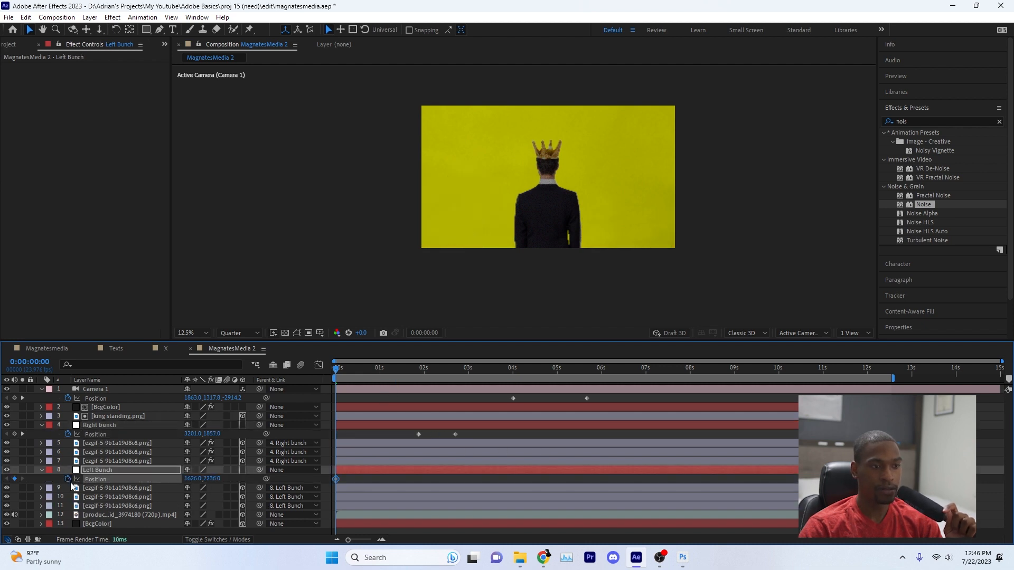
pyautogui.moveTo(210, 479); pyautogui.dragTo(310, 484)
pyautogui.press('space')
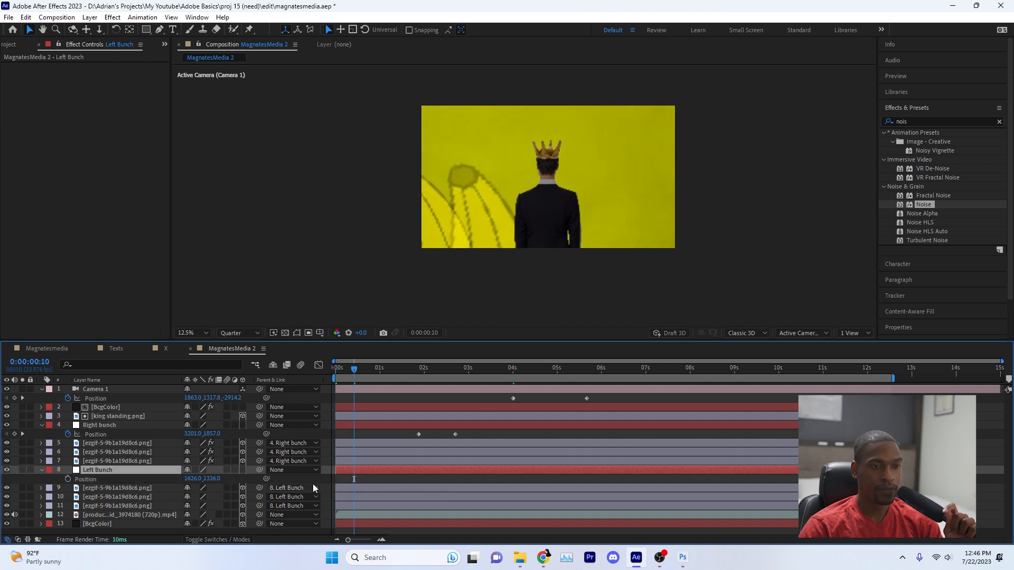
pyautogui.click(68, 479)
pyautogui.click(333, 368)
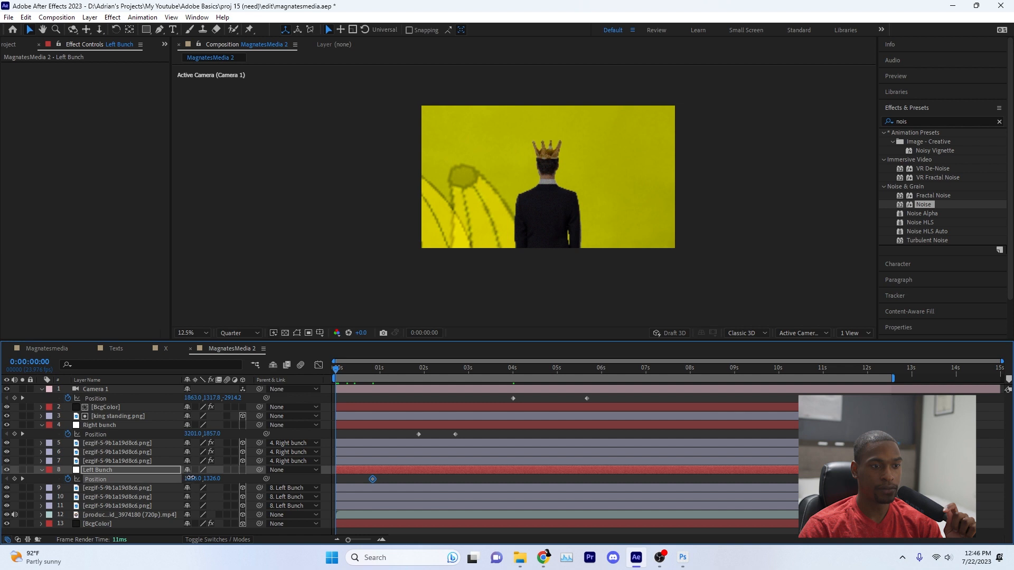
pyautogui.moveTo(191, 478); pyautogui.dragTo(692, 472)
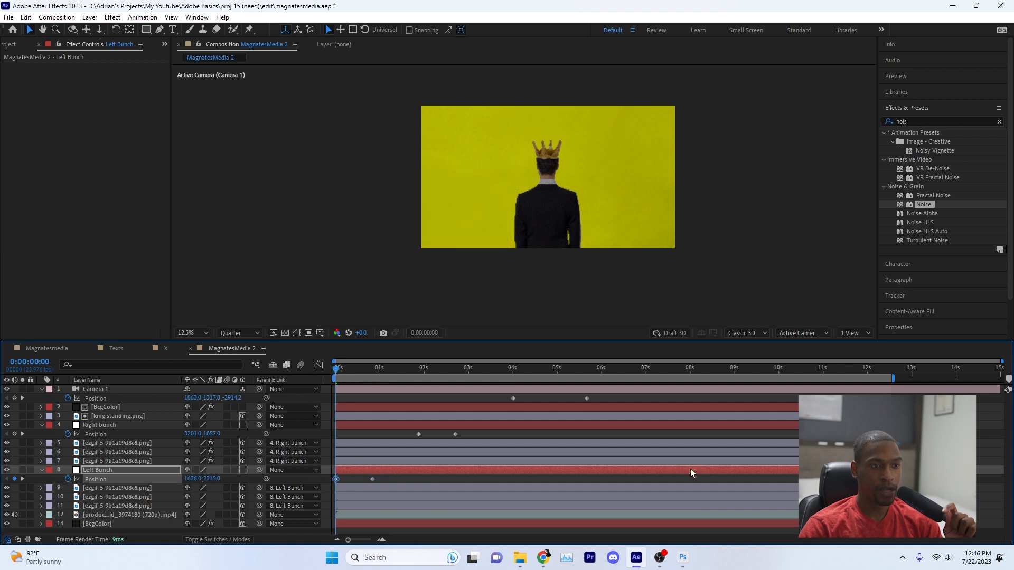
# - Apply Easy Ease to both Left Bunch Position keyframes and preview the bunch rising
pyautogui.moveTo(341, 369); pyautogui.dragTo(386, 371)
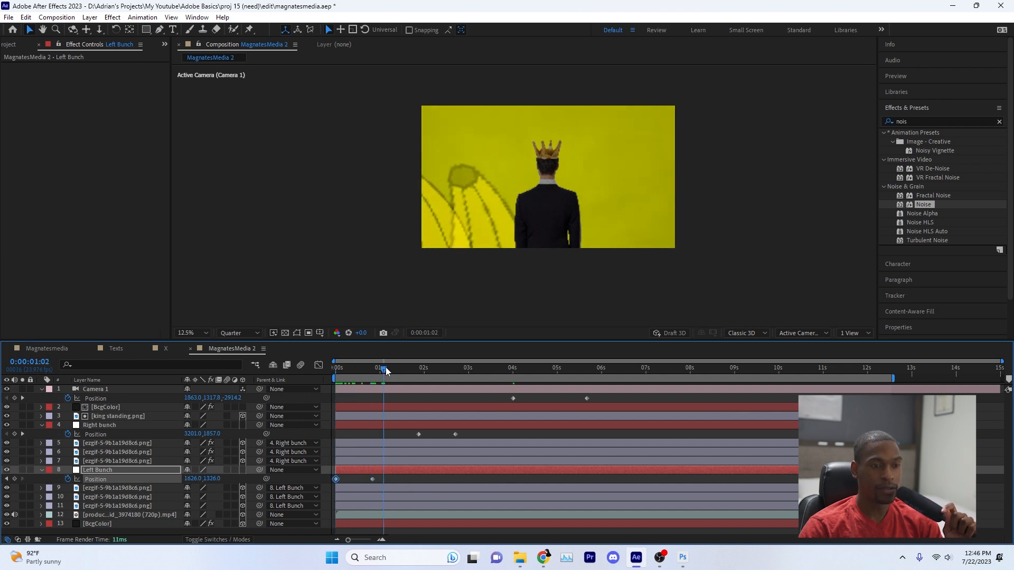
pyautogui.moveTo(375, 474); pyautogui.dragTo(322, 483)
pyautogui.press('F9')
pyautogui.click(348, 368)
pyautogui.press('space')
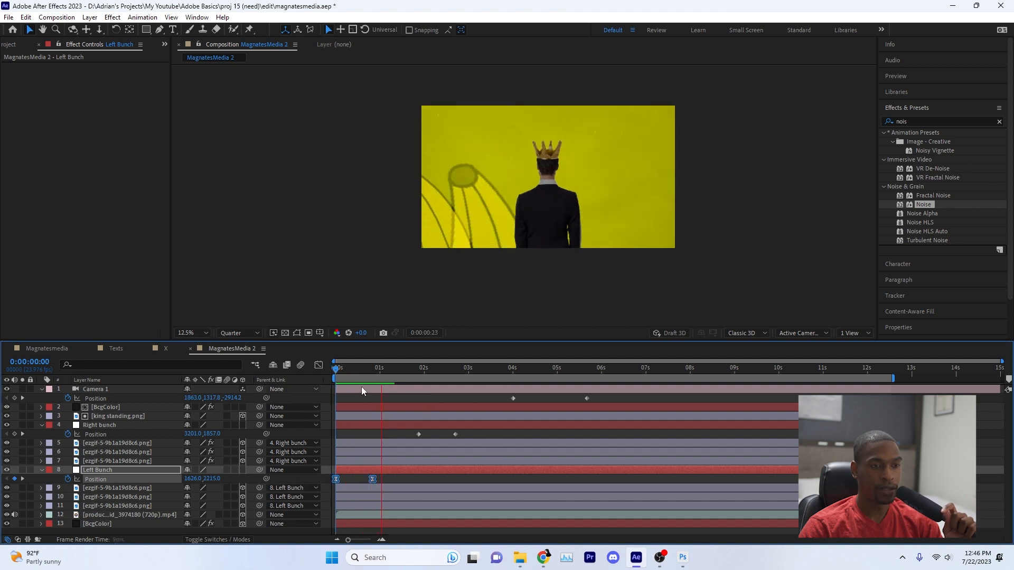
# - Apply Easy Ease to the Right bunch Position keyframes, shift them to start at about 0:00:01:02, and preview
pyautogui.press('F9')
pyautogui.moveTo(464, 432); pyautogui.dragTo(382, 436)
pyautogui.press('space')
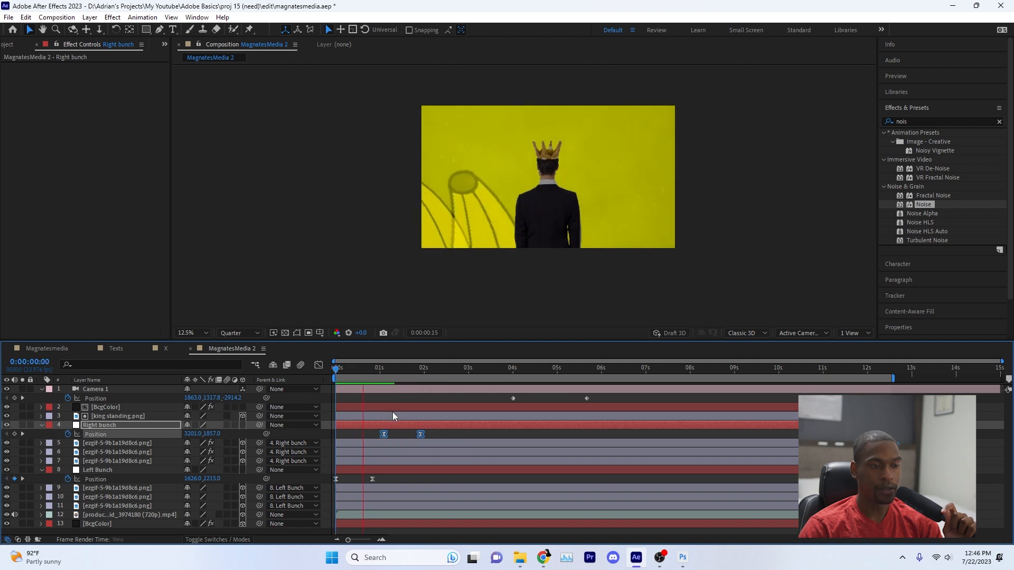
# - Shift both Camera 1 Position keyframes to start at about 0:00:02:00 and apply Easy Ease to them
pyautogui.moveTo(501, 396); pyautogui.dragTo(594, 399)
pyautogui.moveTo(512, 400); pyautogui.dragTo(425, 405)
pyautogui.press('space')
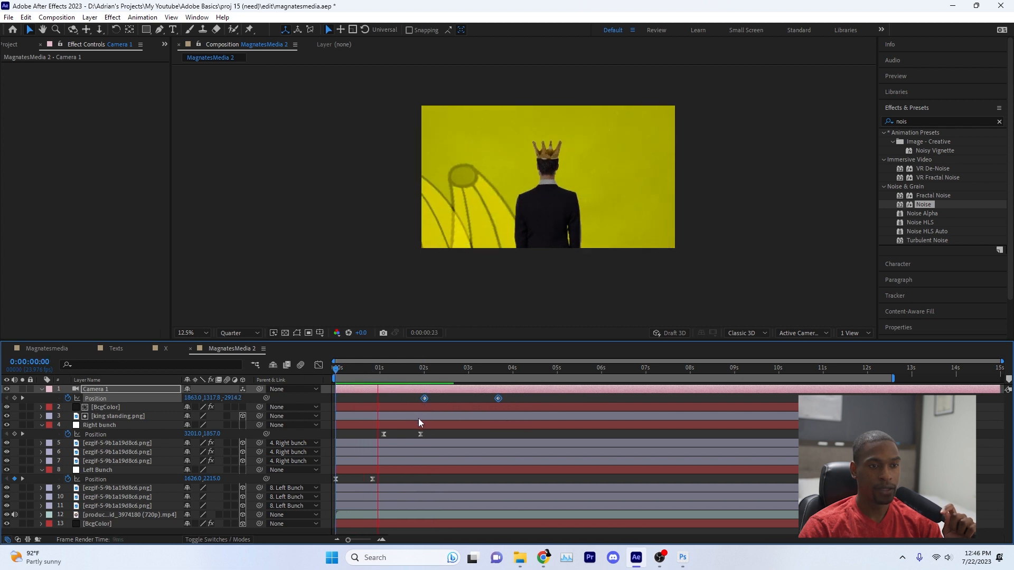
pyautogui.press('space')
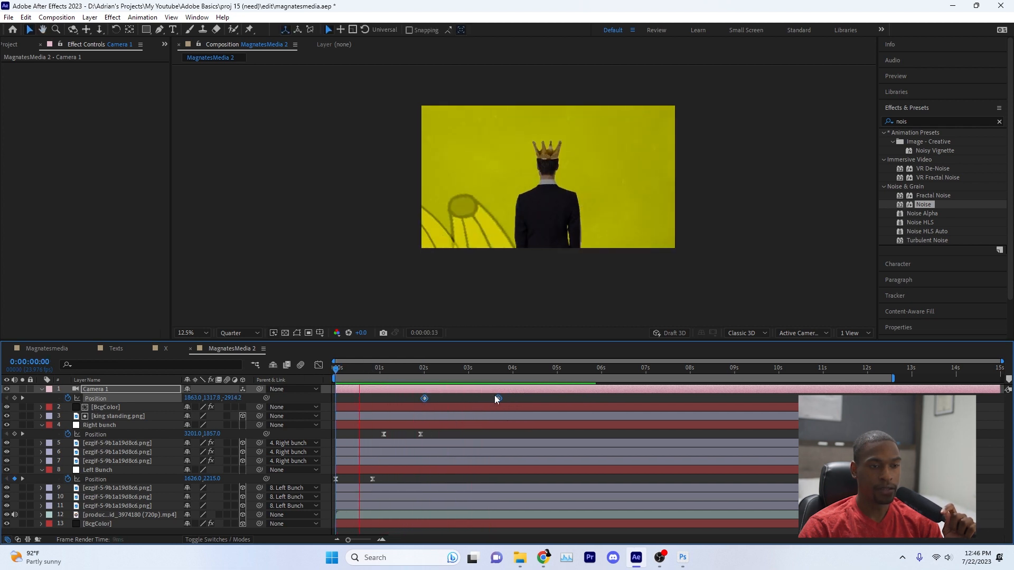
pyautogui.moveTo(502, 399); pyautogui.dragTo(498, 372)
pyautogui.press('F9')
# - Reframe Camera 1 at 0:00:03:16 to about 1910.4, 879.7, -5040.9, covering the black gap below the bananas, and preview the animation
pyautogui.click(497, 370)
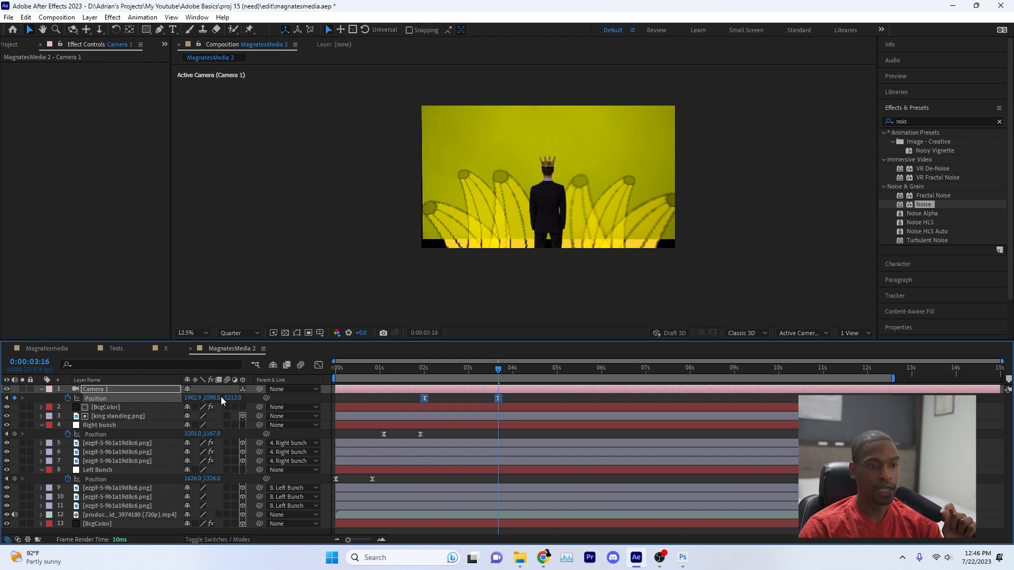
pyautogui.moveTo(234, 399); pyautogui.dragTo(321, 398)
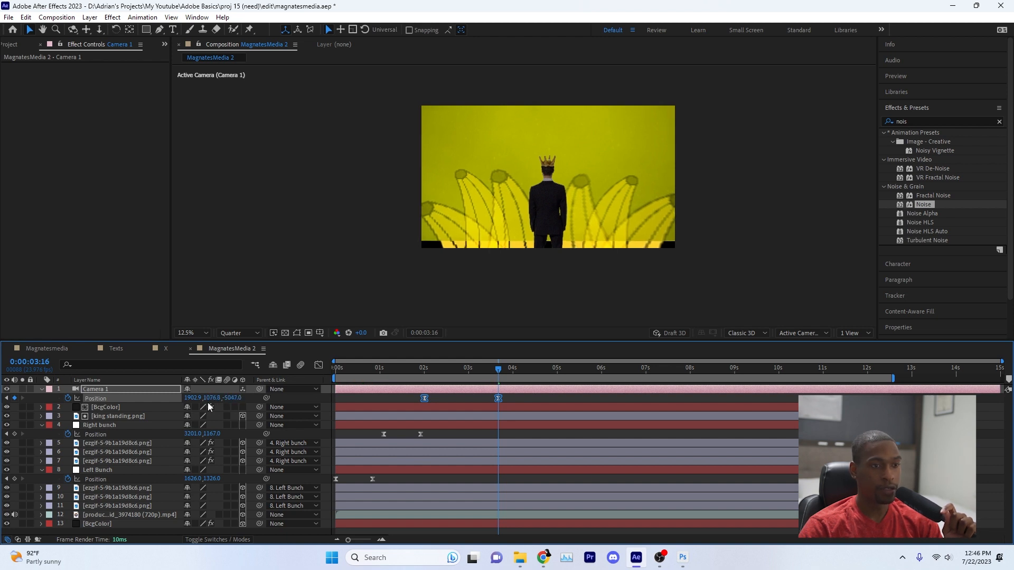
pyautogui.moveTo(192, 399); pyautogui.dragTo(220, 404)
pyautogui.moveTo(574, 176); pyautogui.dragTo(569, 193)
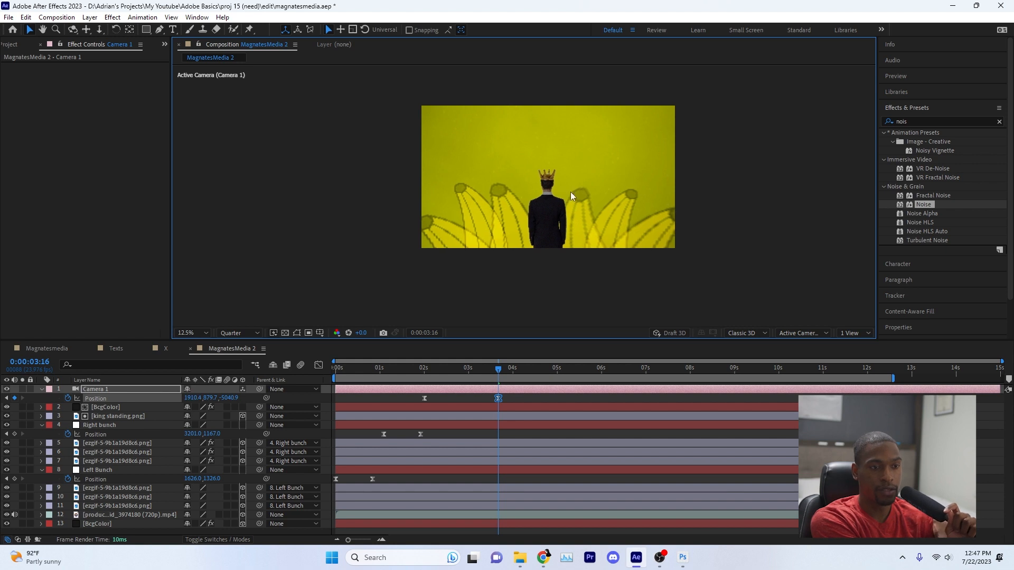
pyautogui.press('space')
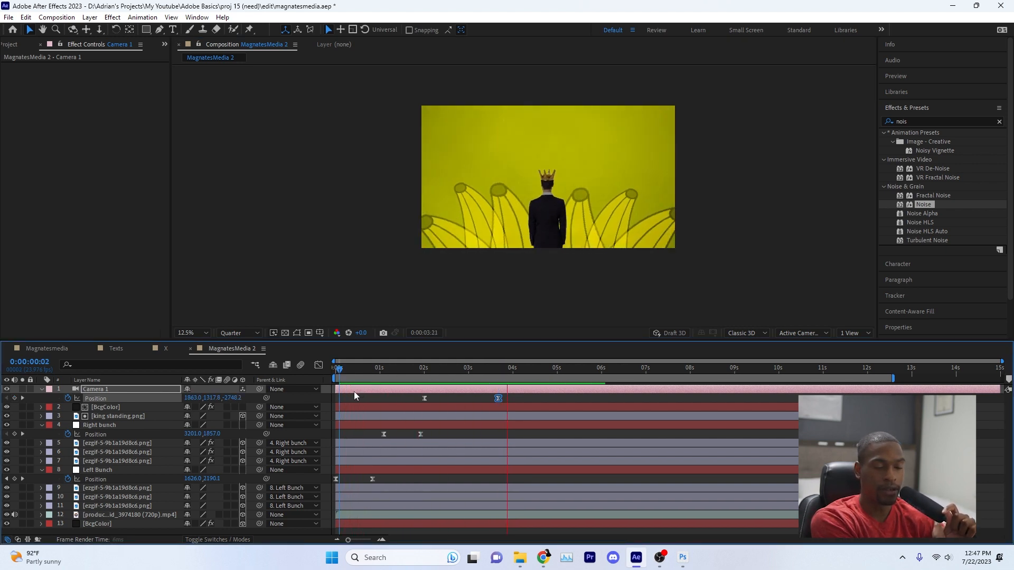
pyautogui.press('space')
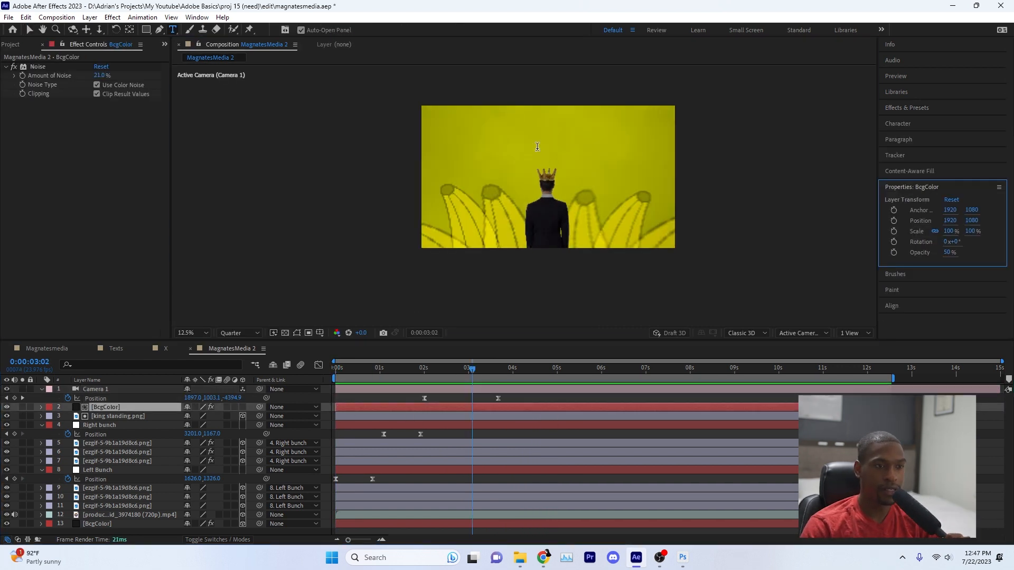
# - Add a "Richest" text layer above the man's crown
pyautogui.click(531, 144)
pyautogui.write('Richest')
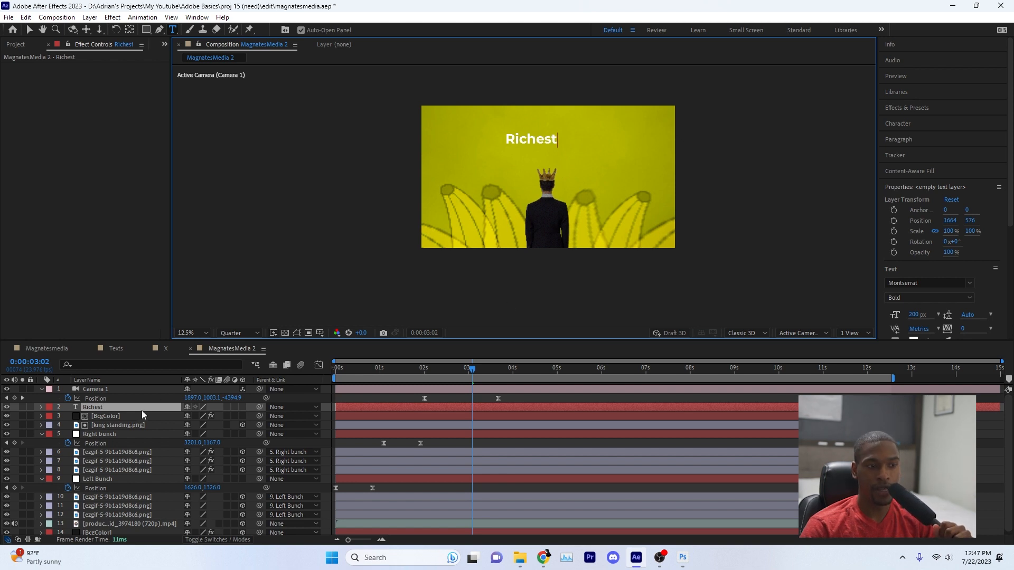
pyautogui.click(392, 410)
pyautogui.press('v')
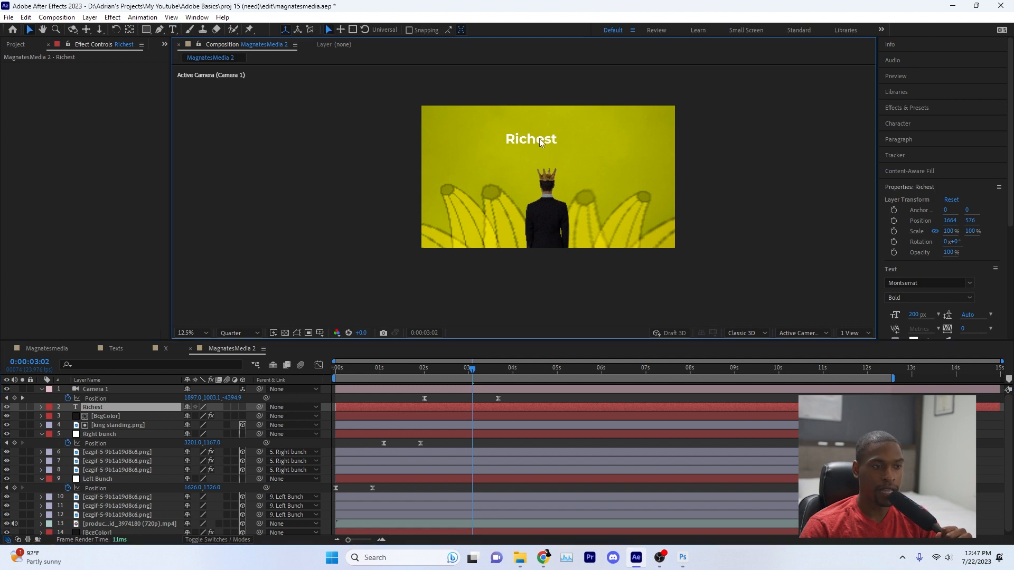
# - Reveal the Richest layer's Position and center its anchor point within the text
pyautogui.scroll(1, 540, 139)
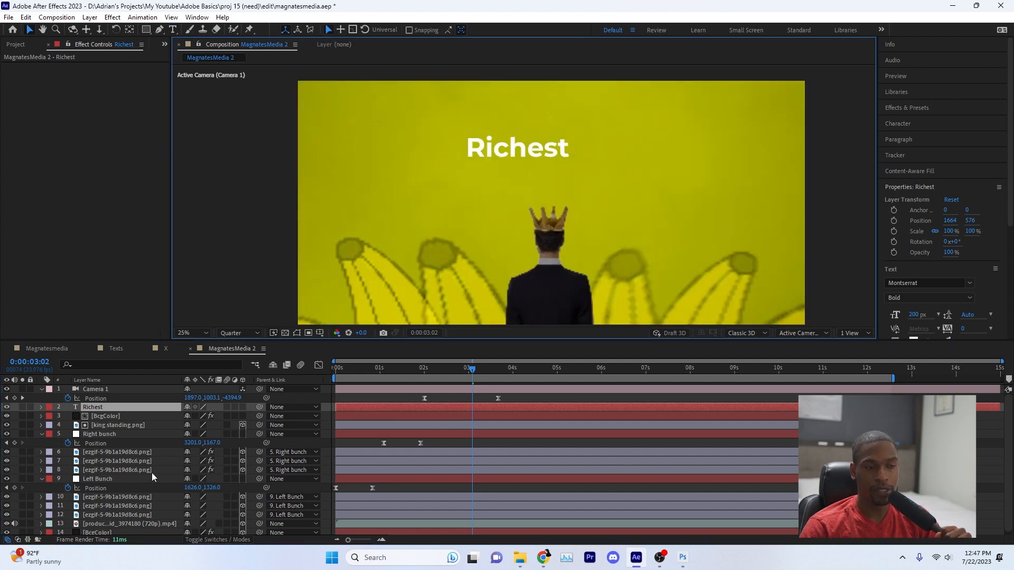
pyautogui.click(158, 407)
pyautogui.press('p')
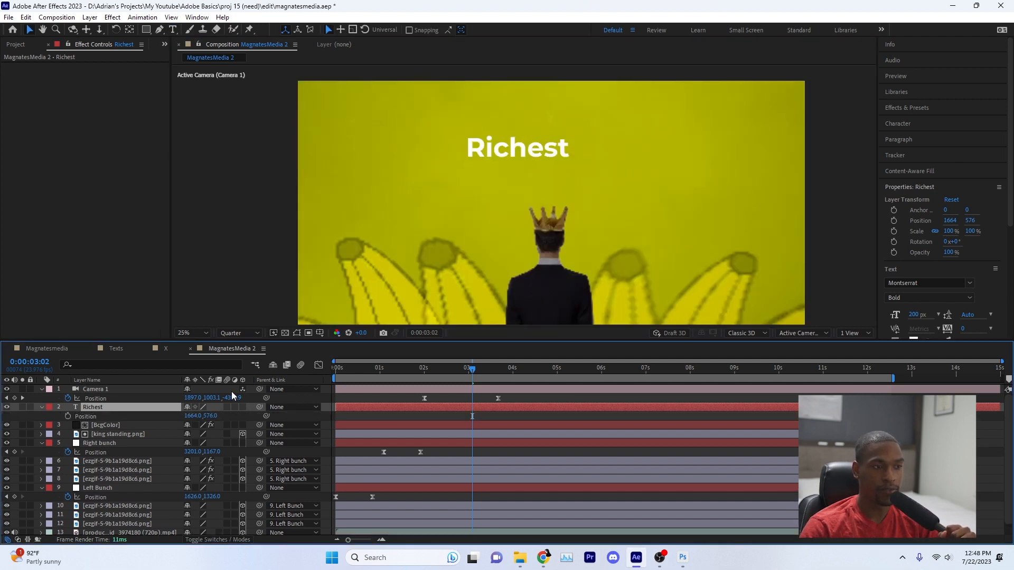
pyautogui.doubleClick(130, 29)
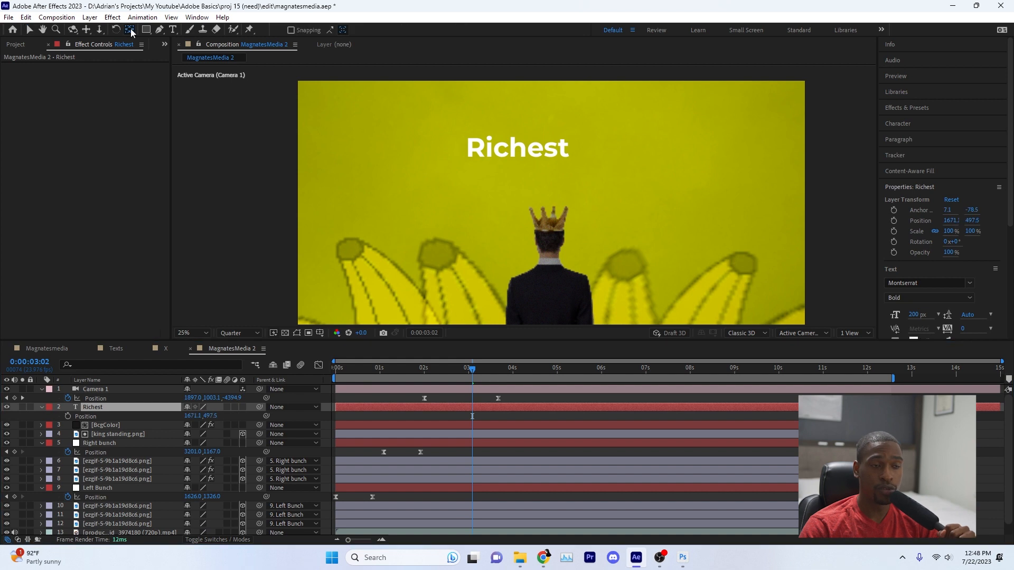
pyautogui.click(119, 410)
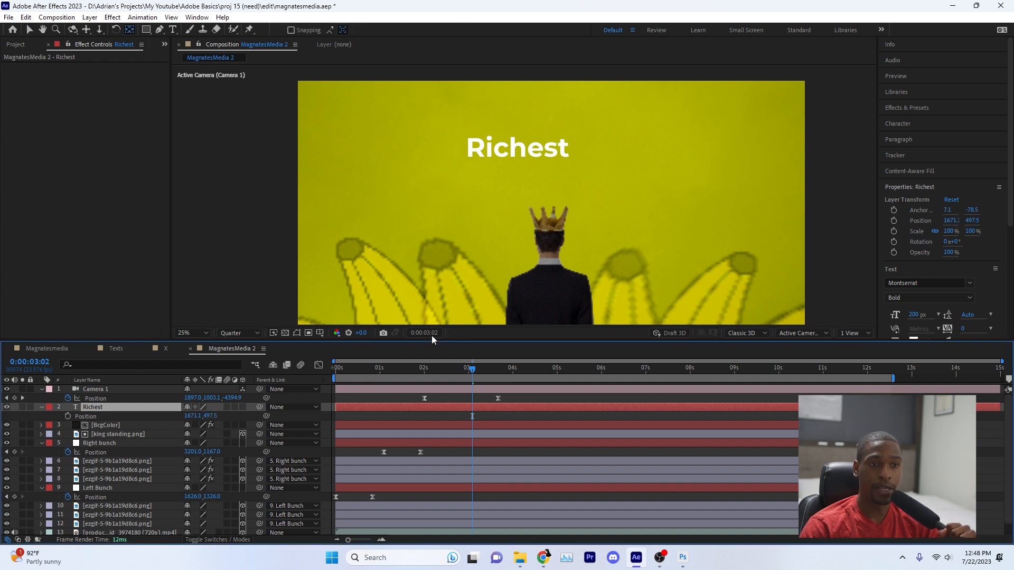
pyautogui.click(31, 30)
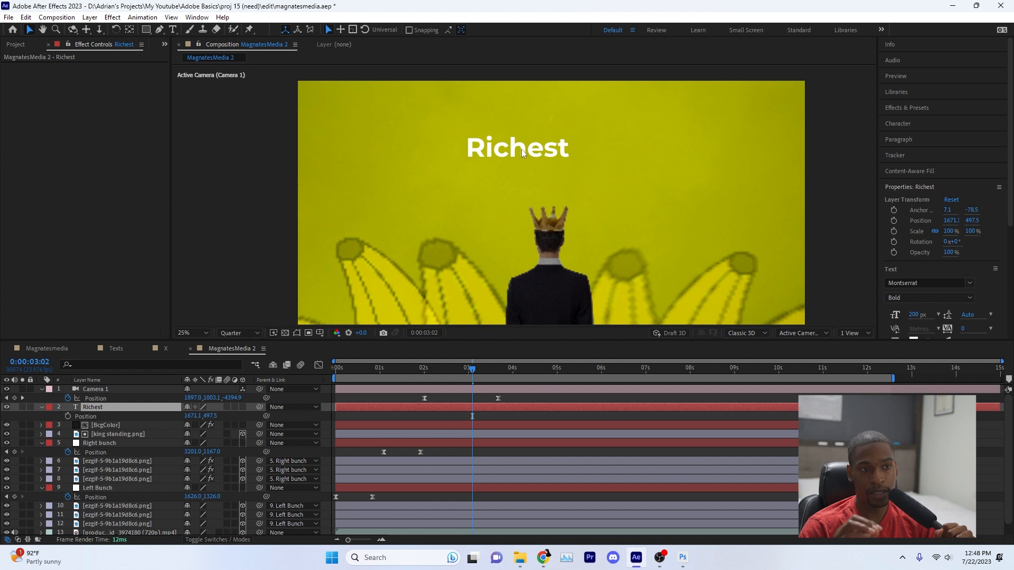
# - Align the Richest text to the composition's horizontal center, undoing a trial move by hand
pyautogui.moveTo(523, 153); pyautogui.dragTo(557, 138)
pyautogui.hotkey('ctrl', 'z')
pyautogui.moveTo(1006, 183); pyautogui.dragTo(1003, 294)
pyautogui.click(896, 330)
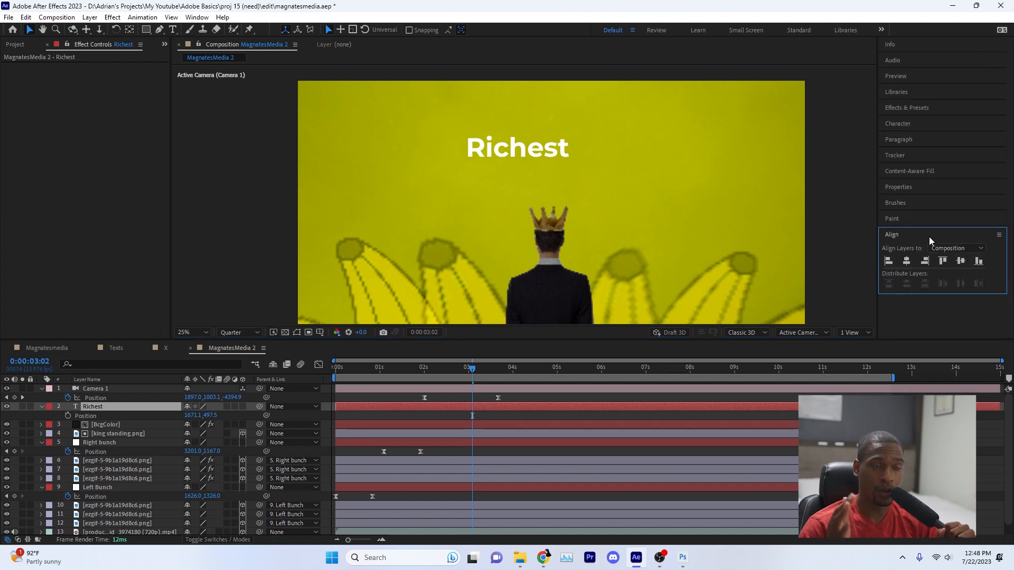
pyautogui.scroll(-1, 582, 151)
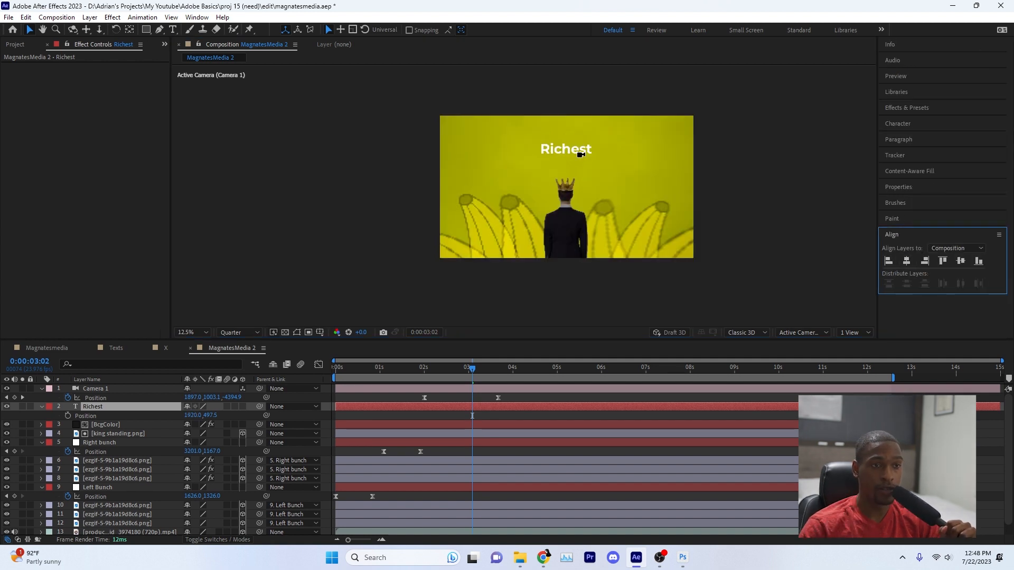
# - Change the Richest text's fill color to black and its Montserrat font style to Medium
pyautogui.scroll(1, 581, 158)
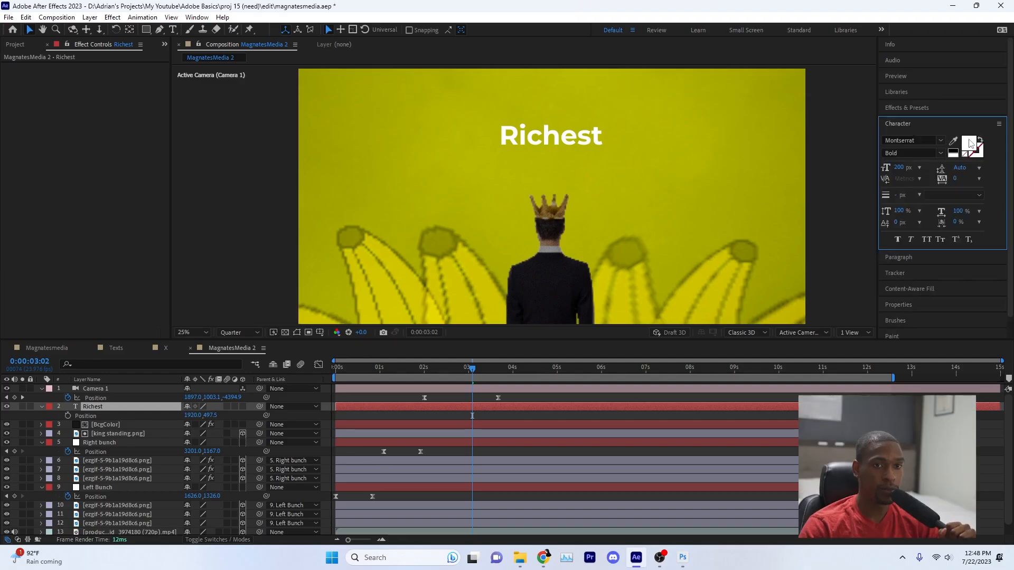
pyautogui.click(969, 143)
pyautogui.moveTo(337, 269); pyautogui.dragTo(303, 287)
pyautogui.click(389, 205)
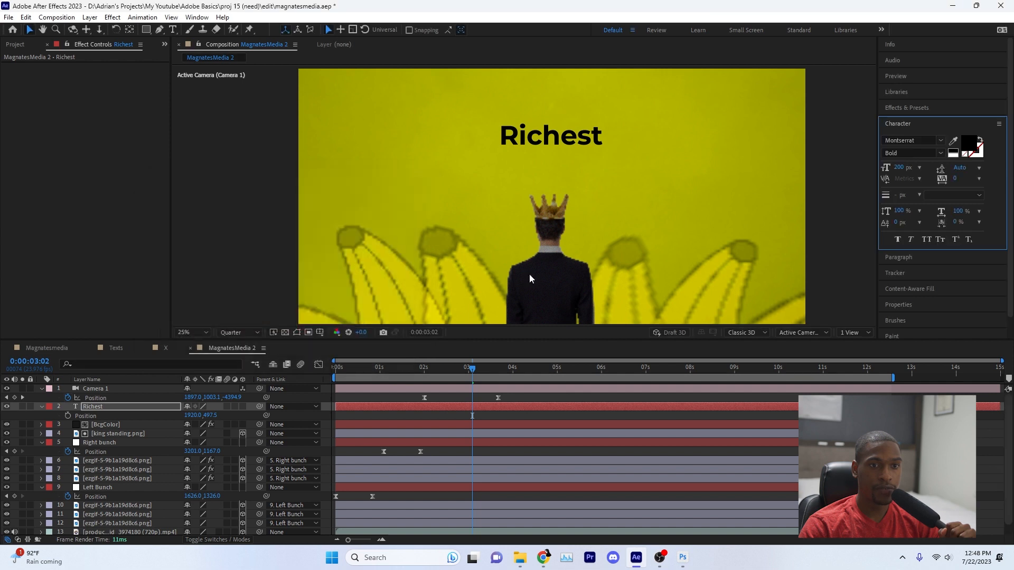
pyautogui.click(941, 153)
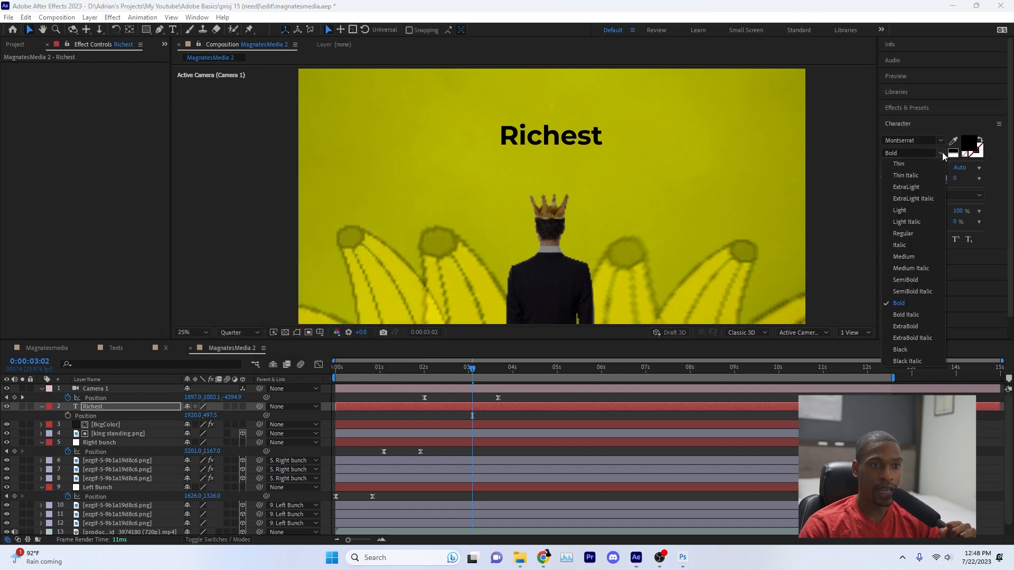
pyautogui.click(895, 257)
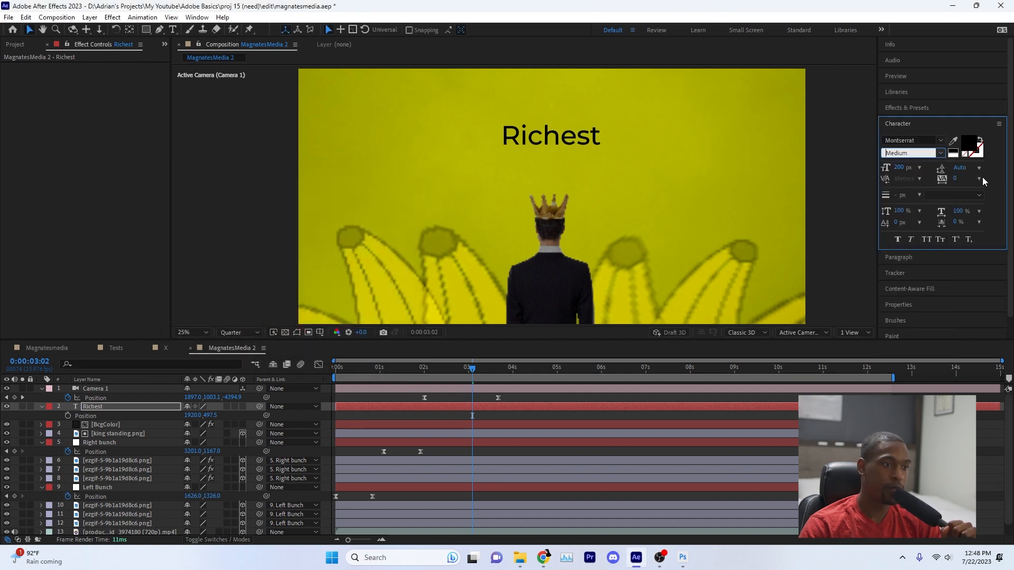
# - Scale the Richest text layer to 150%, after trying 200%
pyautogui.click(148, 405)
pyautogui.press('s')
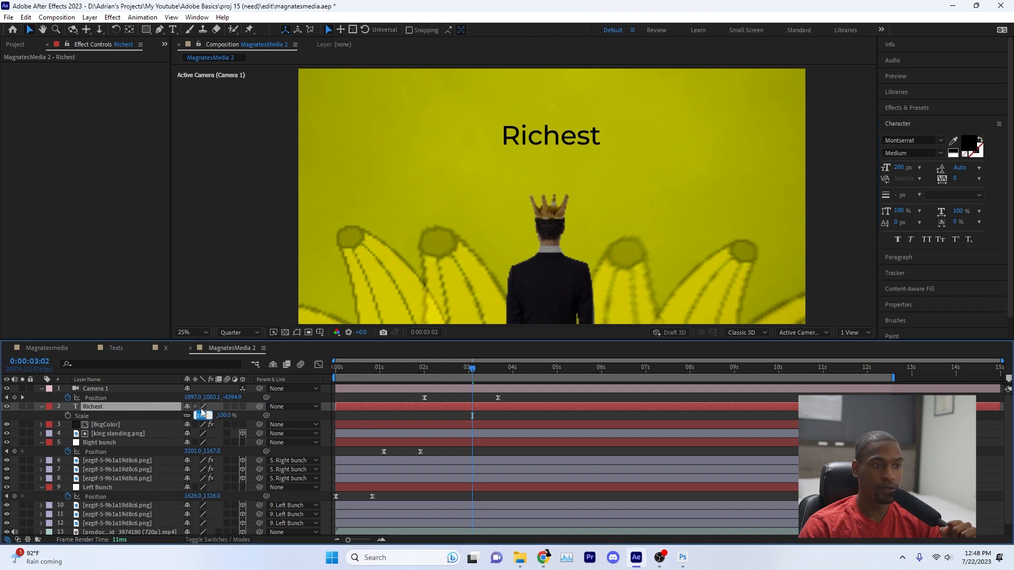
pyautogui.write('200')
pyautogui.press('Return')
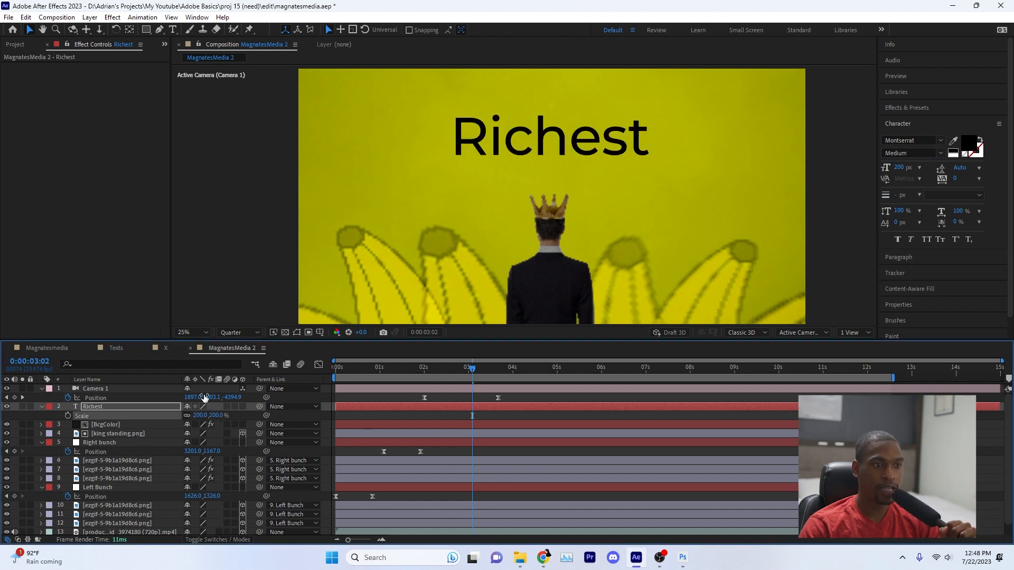
pyautogui.click(201, 415)
pyautogui.write('150')
pyautogui.press('Return')
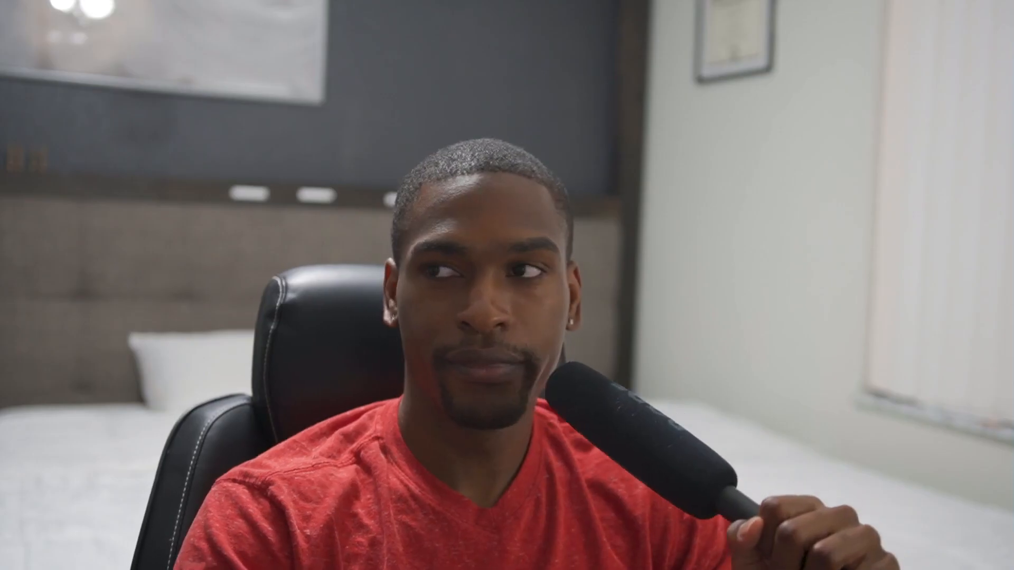
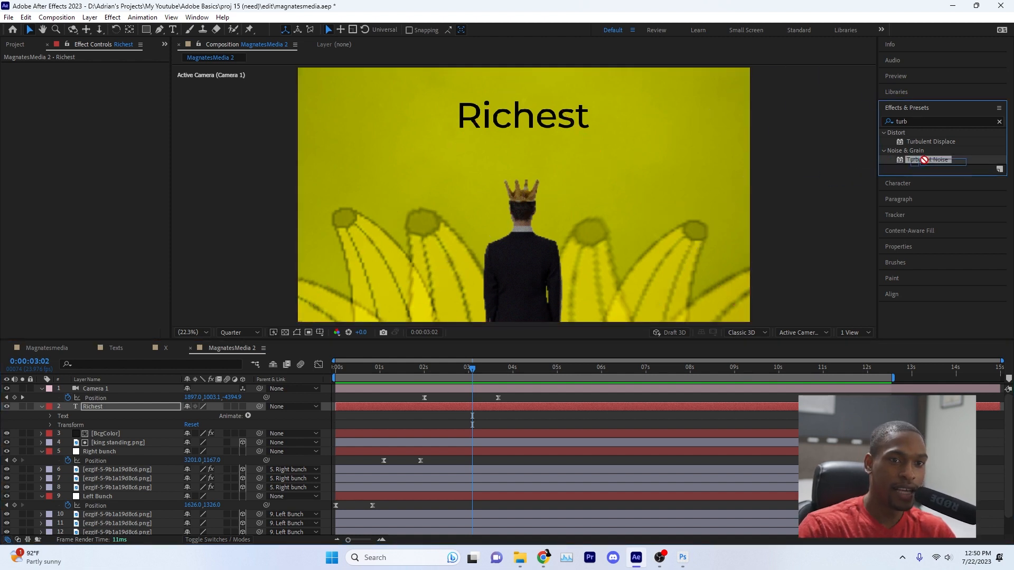
# - Apply Turbulent Displace to the Richest layer and set its Amount to 20
pyautogui.moveTo(931, 141); pyautogui.dragTo(98, 409)
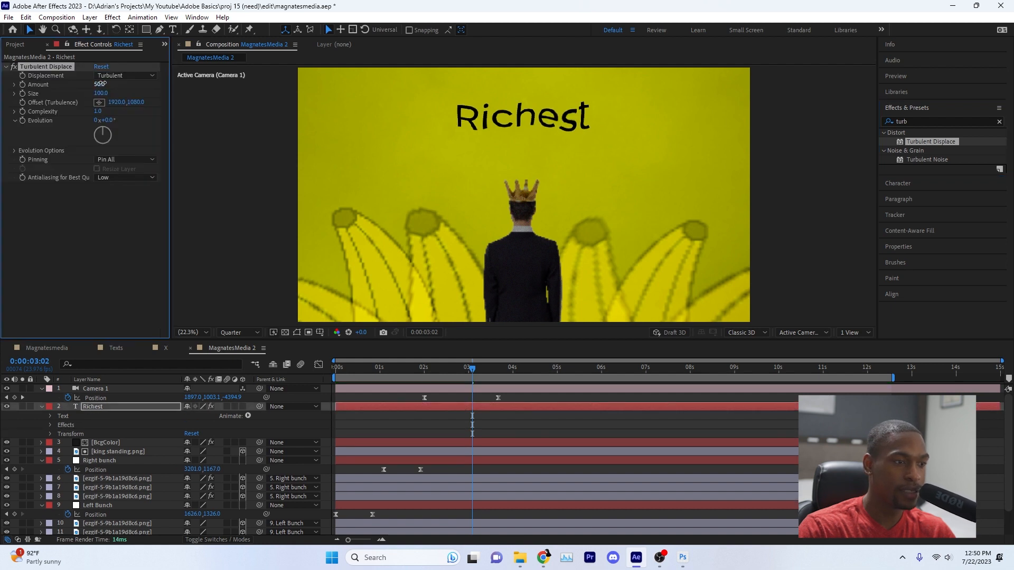
pyautogui.write('20')
pyautogui.press('Return')
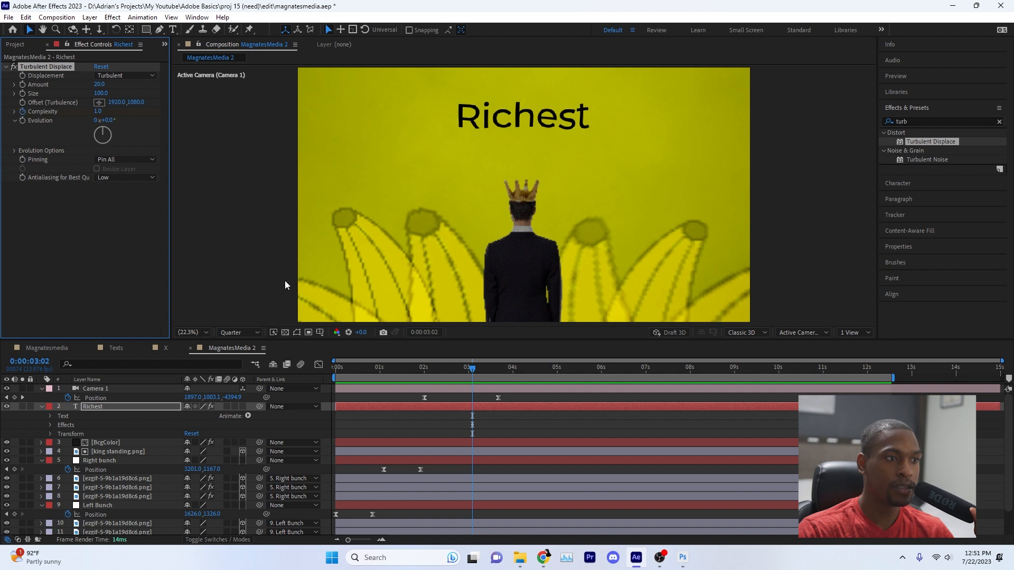
# - Trim the Richest layer so that it starts at 0:00:02:21
pyautogui.click(336, 371)
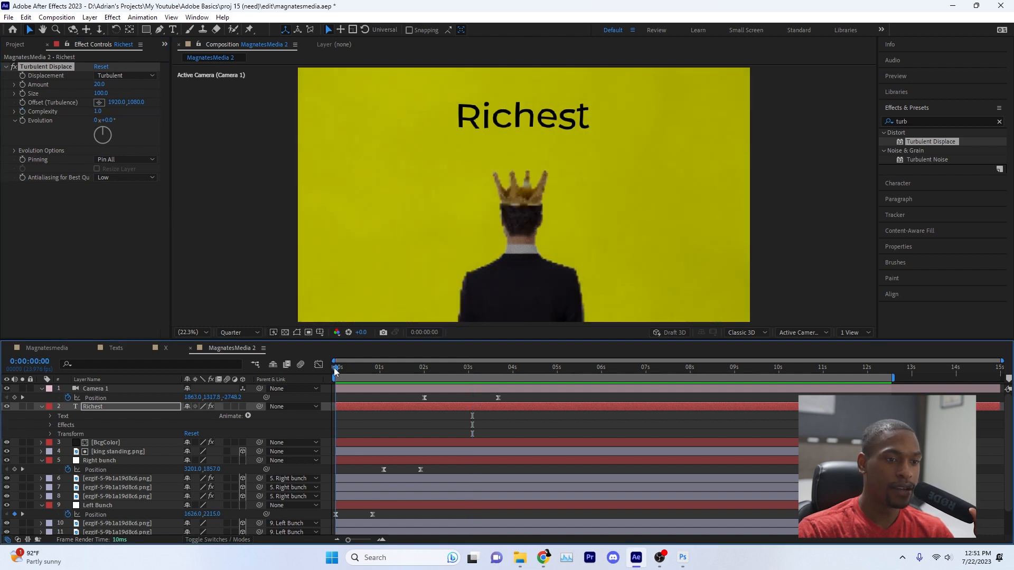
pyautogui.moveTo(336, 371); pyautogui.dragTo(464, 406)
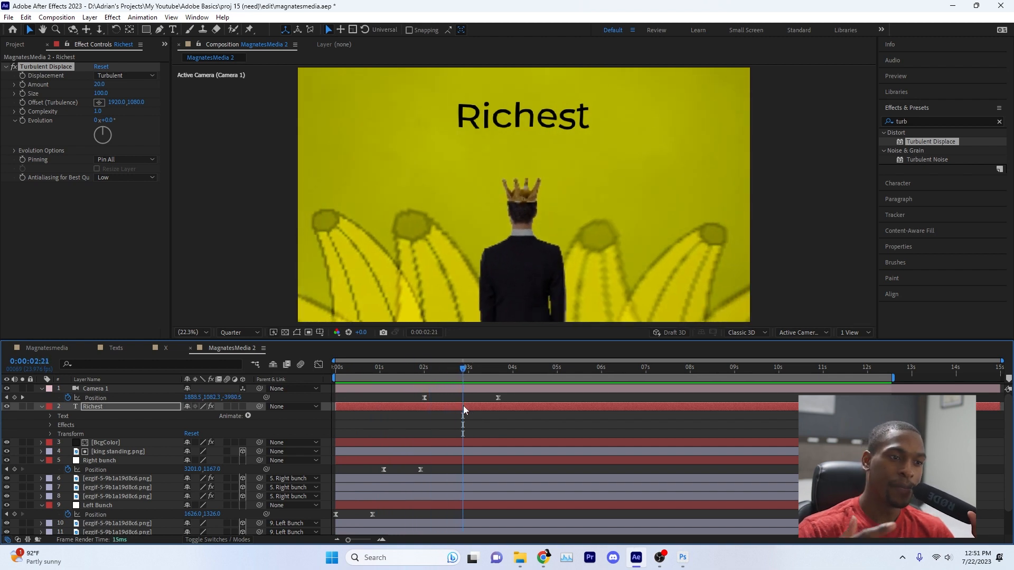
pyautogui.click(460, 405)
pyautogui.hotkey('alt', '[')
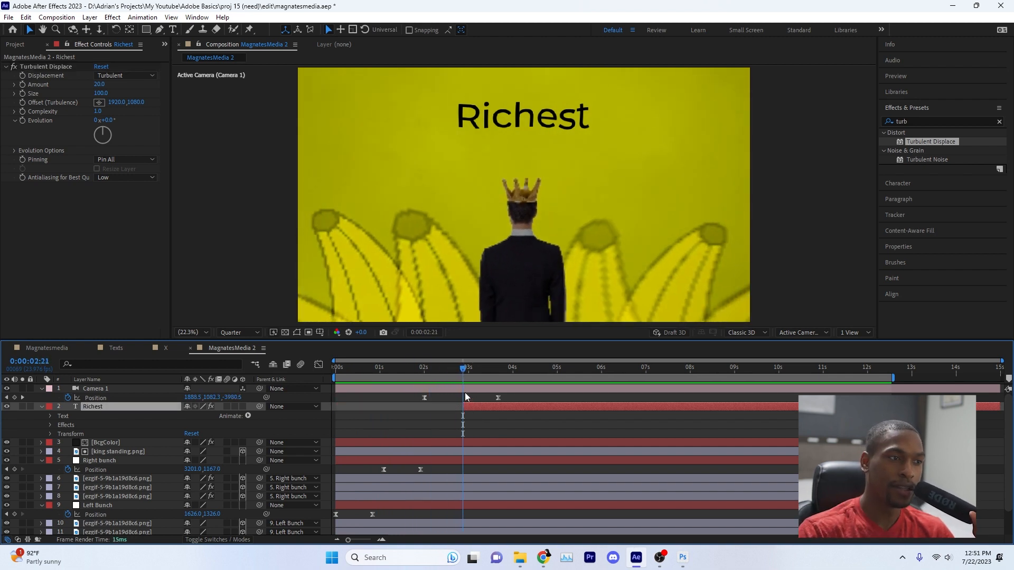
# - Keyframe the Turbulent Displace Evolution from 0° at 0:00:02:21 to 200° at 0:00:03:17
pyautogui.click(23, 126)
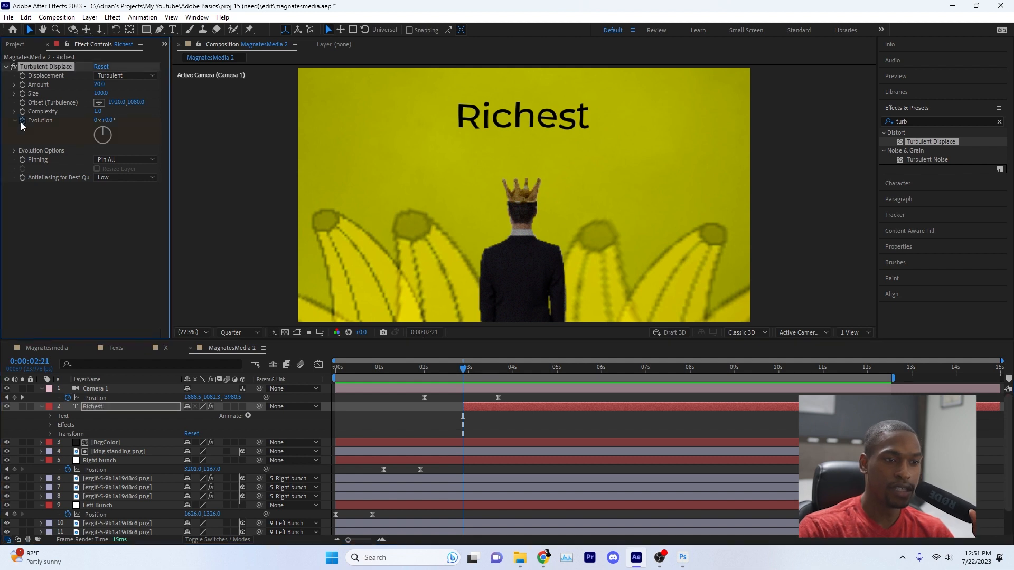
pyautogui.hotkey('shift', 'pagedown')
pyautogui.hotkey('shift', 'pagedown')
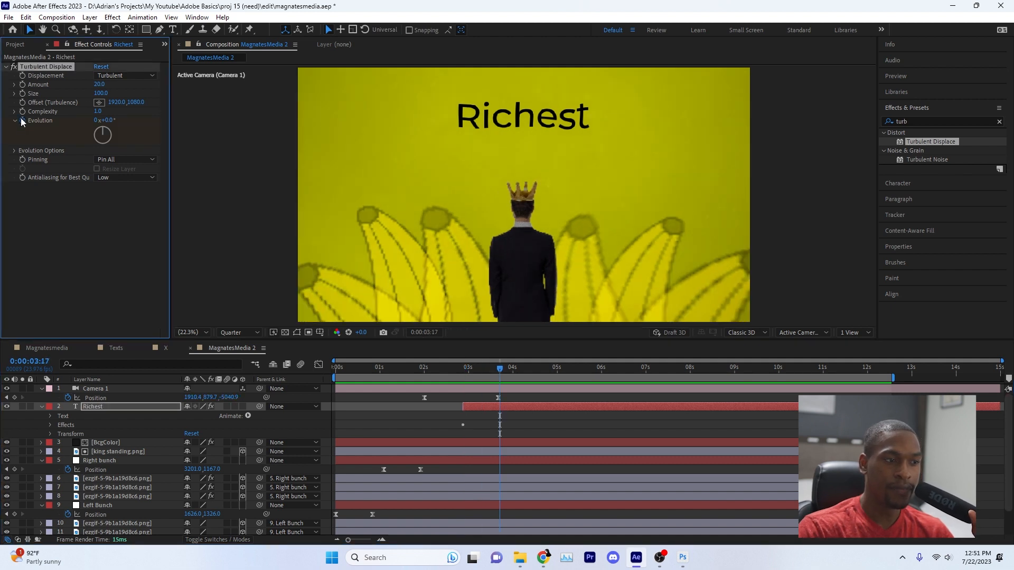
pyautogui.moveTo(95, 120); pyautogui.dragTo(302, 132)
pyautogui.click(108, 121)
pyautogui.write('200')
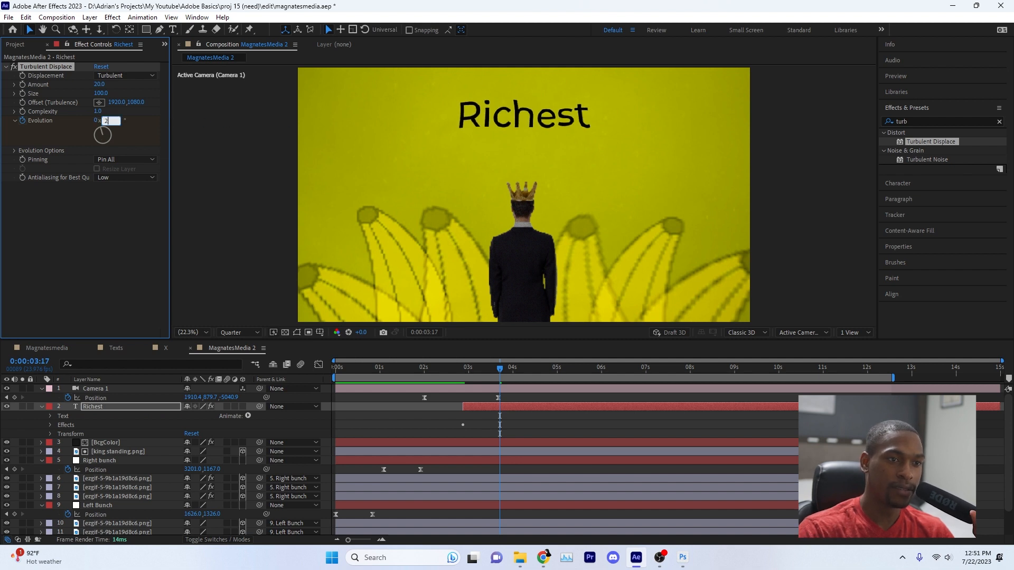
pyautogui.press('Return')
# - Reveal the Richest layer's keyframes and move the second Evolution keyframe to about 4.7 seconds
pyautogui.press('u')
pyautogui.press('u')
pyautogui.press('u')
pyautogui.press('u')
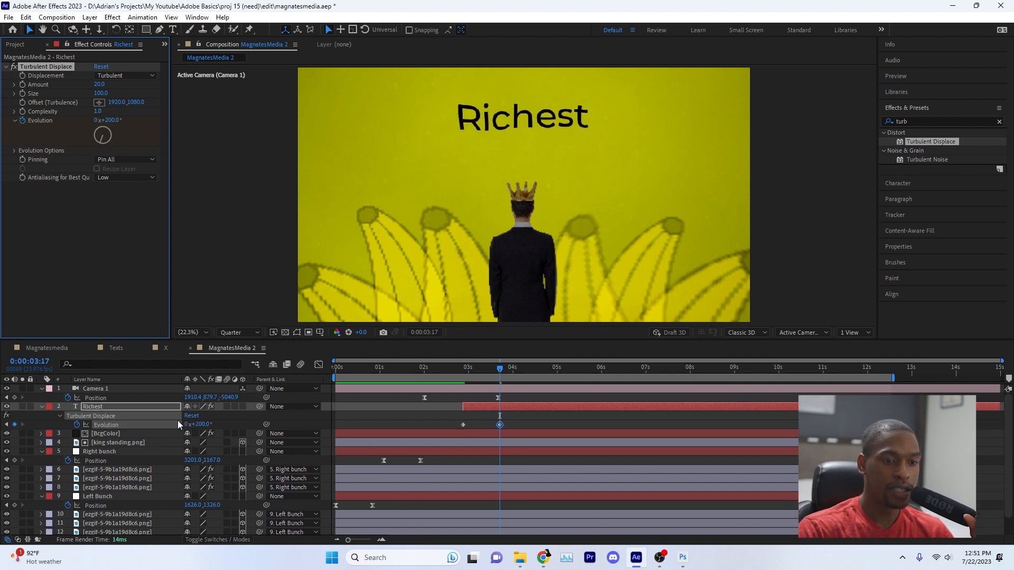
pyautogui.moveTo(499, 424); pyautogui.dragTo(544, 424)
# - Fade in the Richest layer with Opacity keyframes of 0% at 0:00:02:21 and 100% ten frames on
pyautogui.moveTo(498, 369); pyautogui.dragTo(464, 372)
pyautogui.press('t')
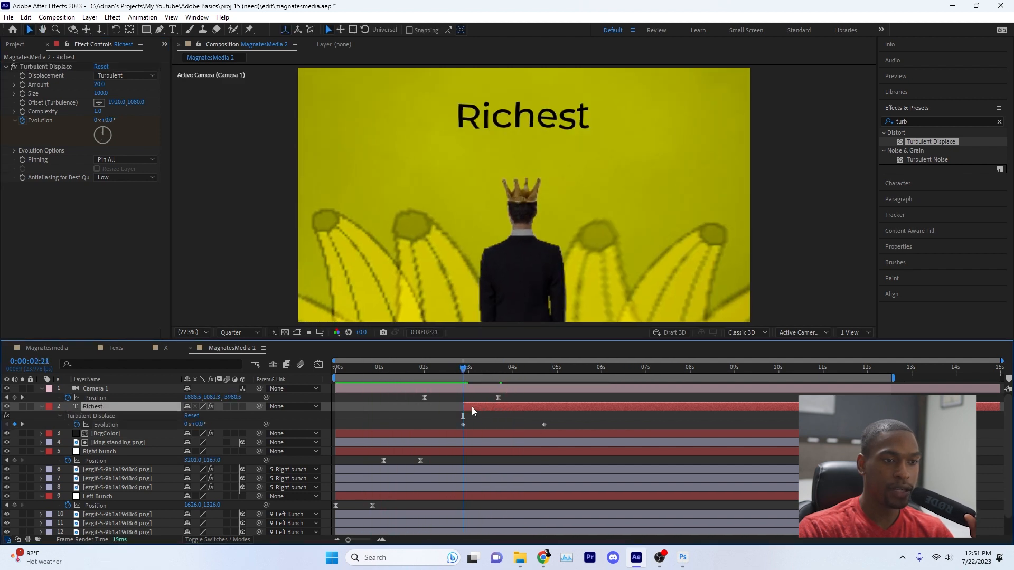
pyautogui.write('00')
pyautogui.press('Return')
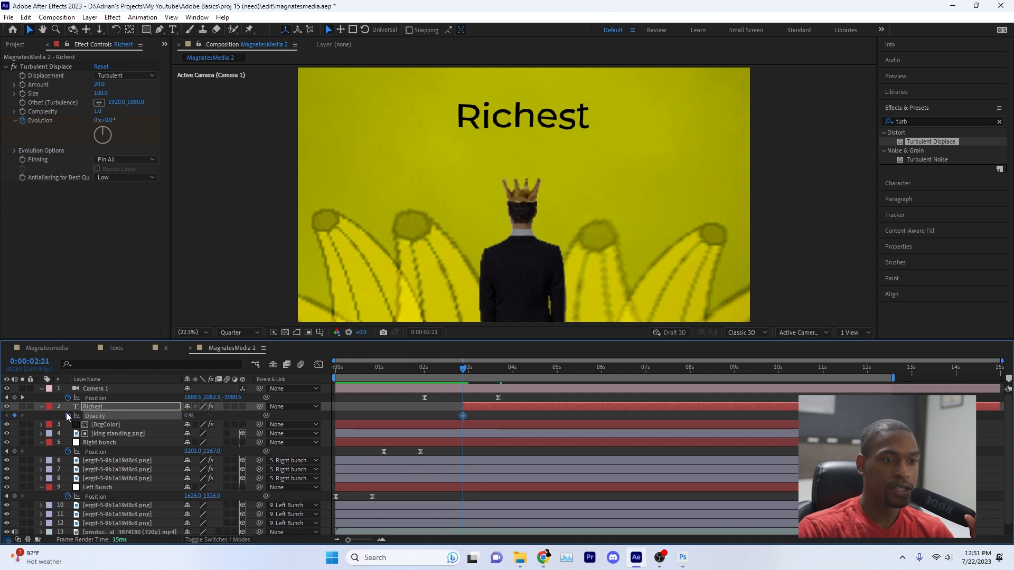
pyautogui.click(68, 416)
pyautogui.hotkey('shift', 'pagedown')
pyautogui.click(188, 415)
pyautogui.write('100')
pyautogui.press('Return')
# - Preview the fade-in, apply Easy Ease to both Richest Opacity keyframes and check the result around three seconds
pyautogui.moveTo(460, 369); pyautogui.dragTo(335, 369)
pyautogui.press('space')
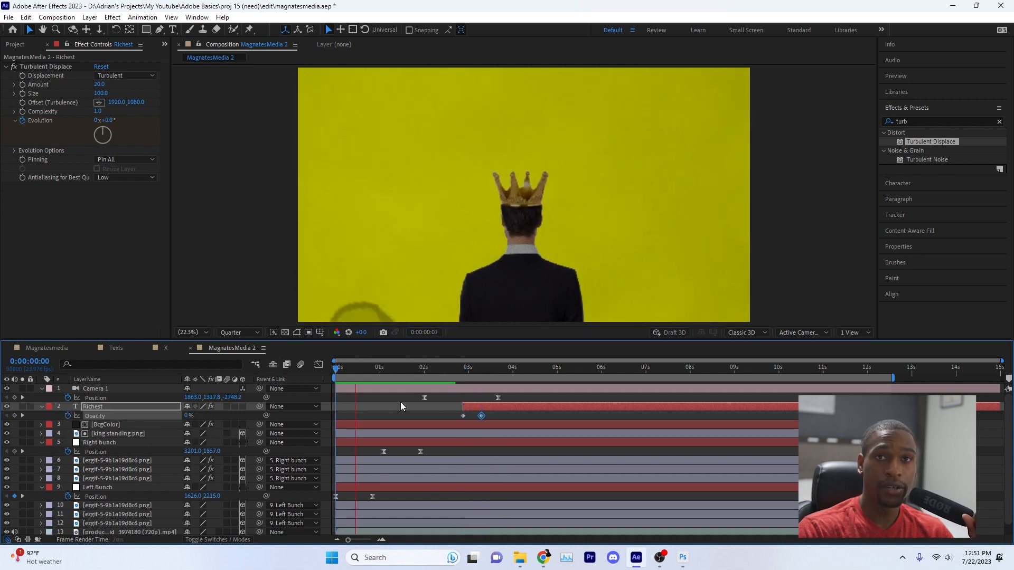
pyautogui.moveTo(460, 401); pyautogui.dragTo(496, 418)
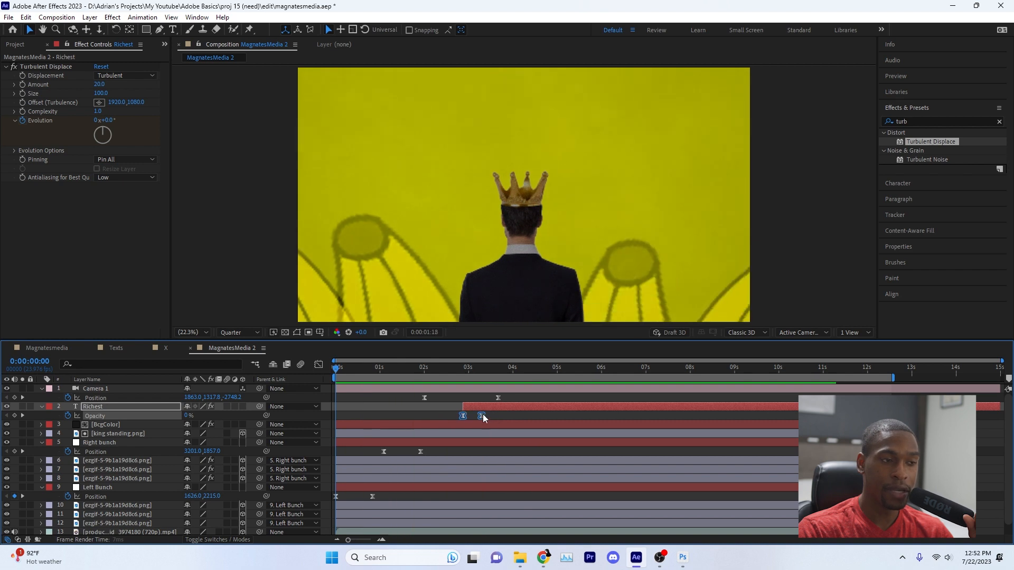
pyautogui.press('F9')
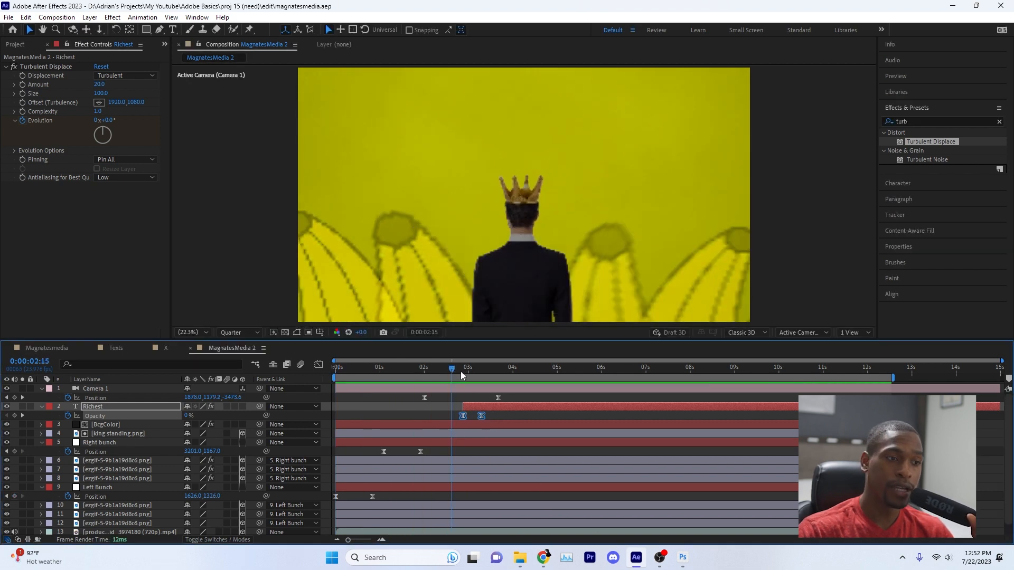
pyautogui.moveTo(456, 369); pyautogui.dragTo(507, 368)
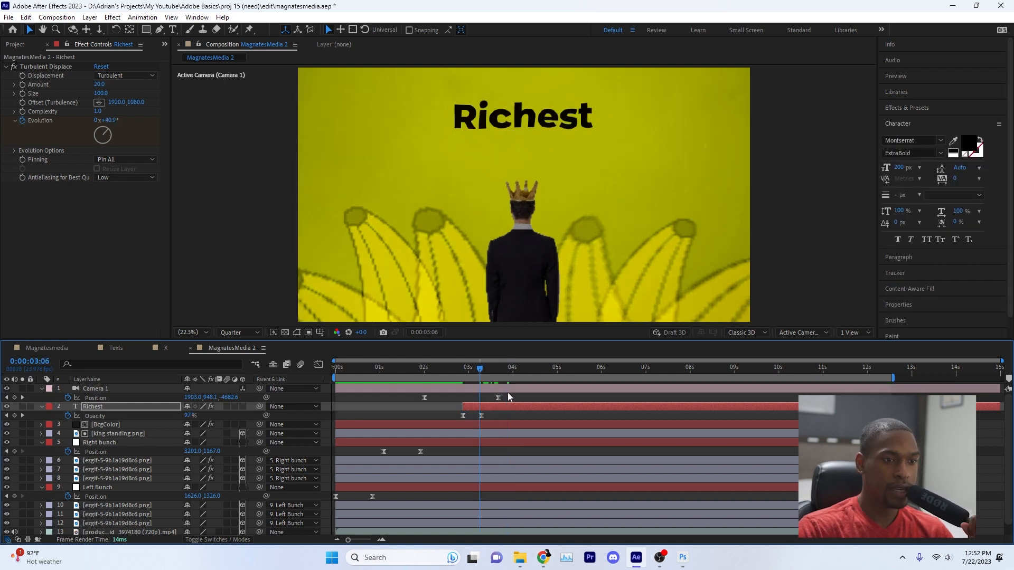
# - Lengthen the incoming ease of Camera 1's last Position keyframe in the speed graph and preview the move
pyautogui.click(498, 397)
pyautogui.click(319, 365)
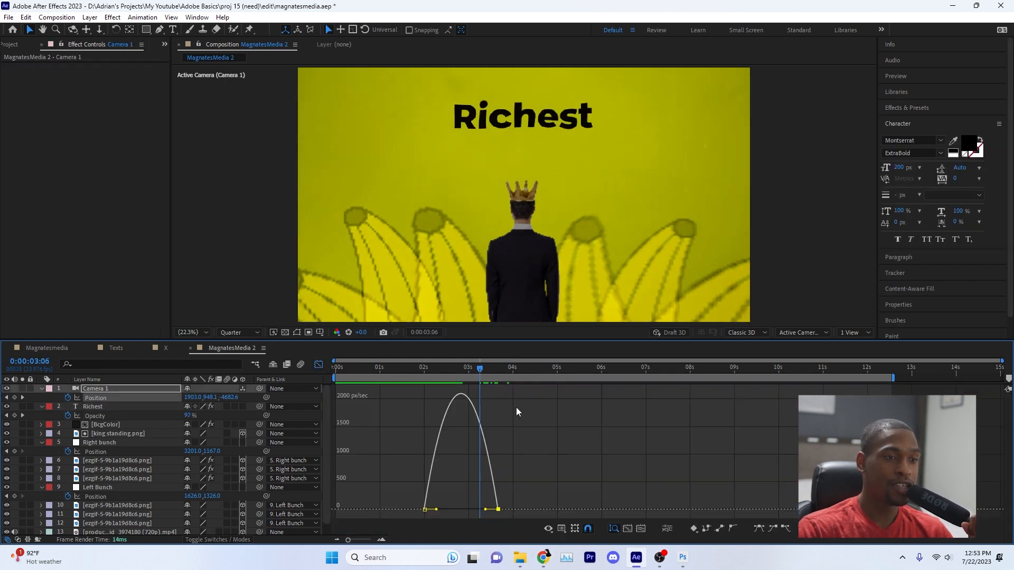
pyautogui.moveTo(486, 509); pyautogui.dragTo(469, 510)
pyautogui.click(405, 371)
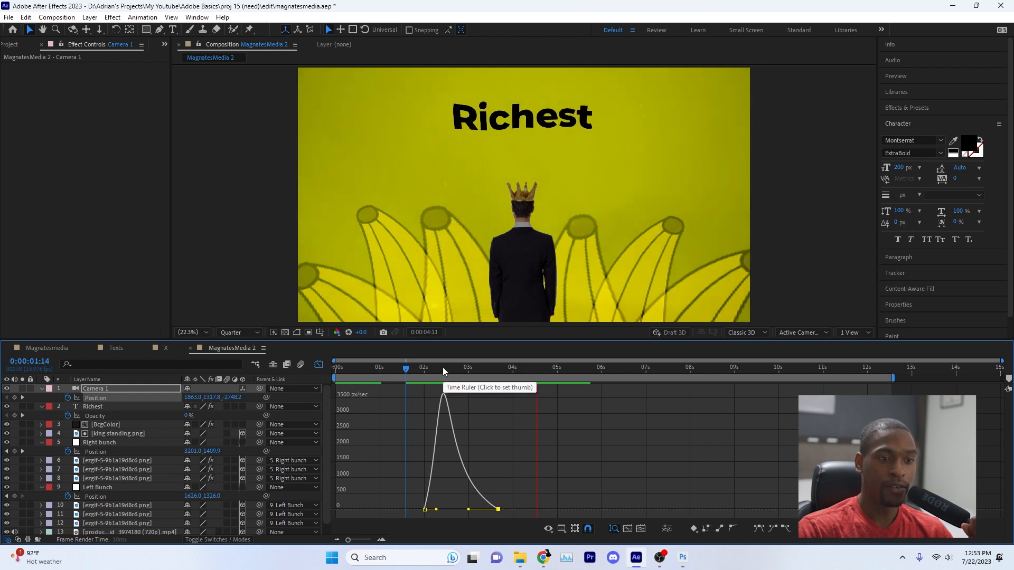
# - Extend Camera 1's last Position keyframe to about 4.5 seconds in the speed graph and preview the pull-back
pyautogui.click(394, 368)
pyautogui.moveTo(498, 509); pyautogui.dragTo(474, 509)
pyautogui.press('space')
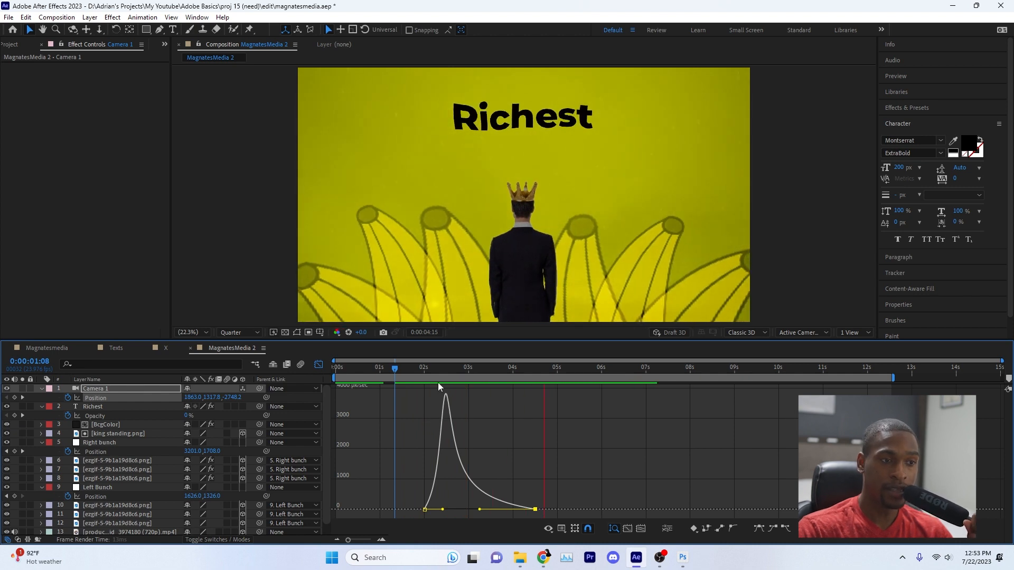
pyautogui.moveTo(418, 369); pyautogui.dragTo(391, 373)
pyautogui.press('space')
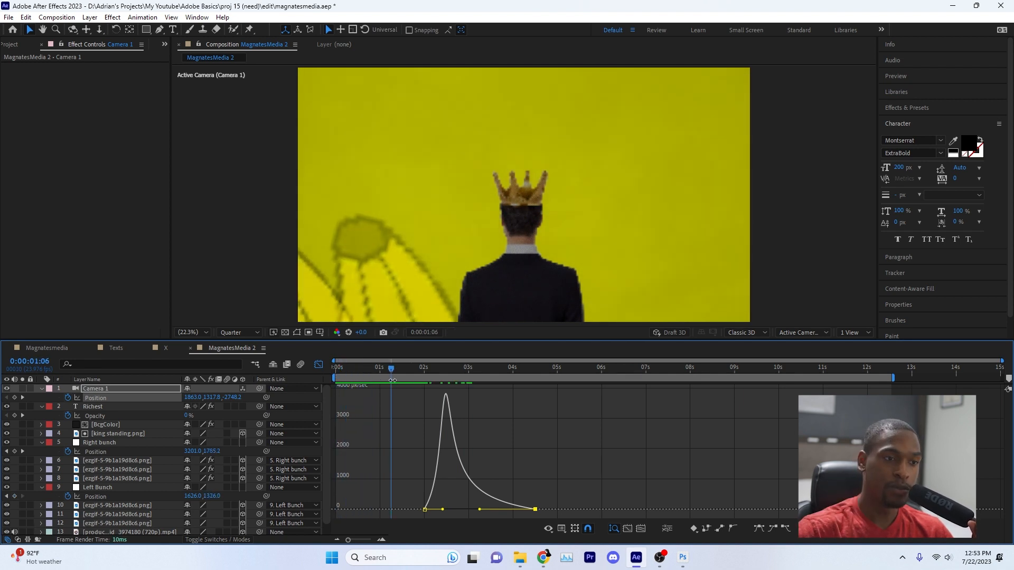
# - Select both Right bunch Position keyframes and open them in the graph editor
pyautogui.click(319, 364)
pyautogui.click(425, 445)
pyautogui.moveTo(424, 447); pyautogui.dragTo(366, 454)
pyautogui.click(319, 364)
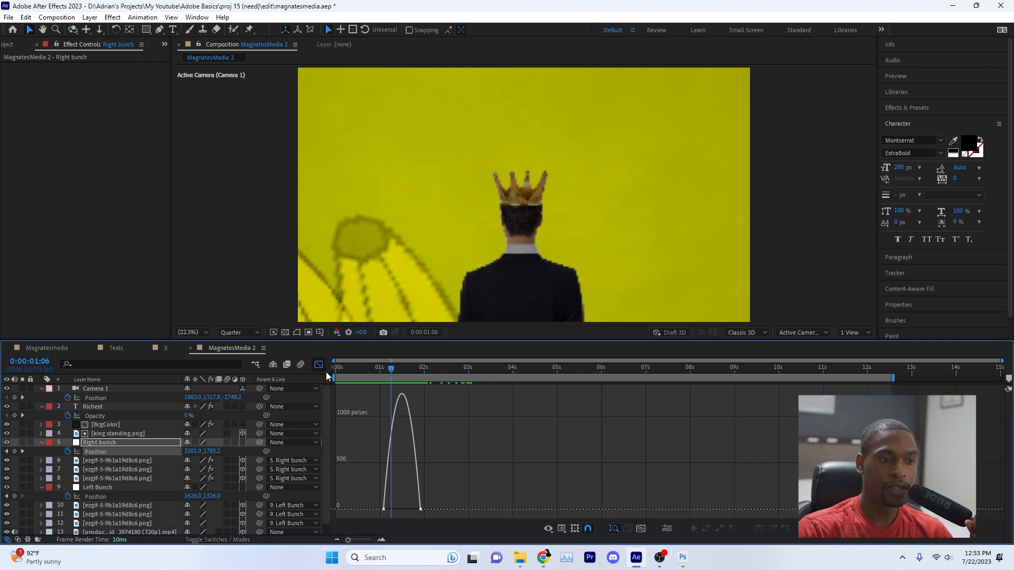
# - Check the Right bunch value graph, return to the speed graph and reshape its Position curve to peak early
pyautogui.click(561, 528)
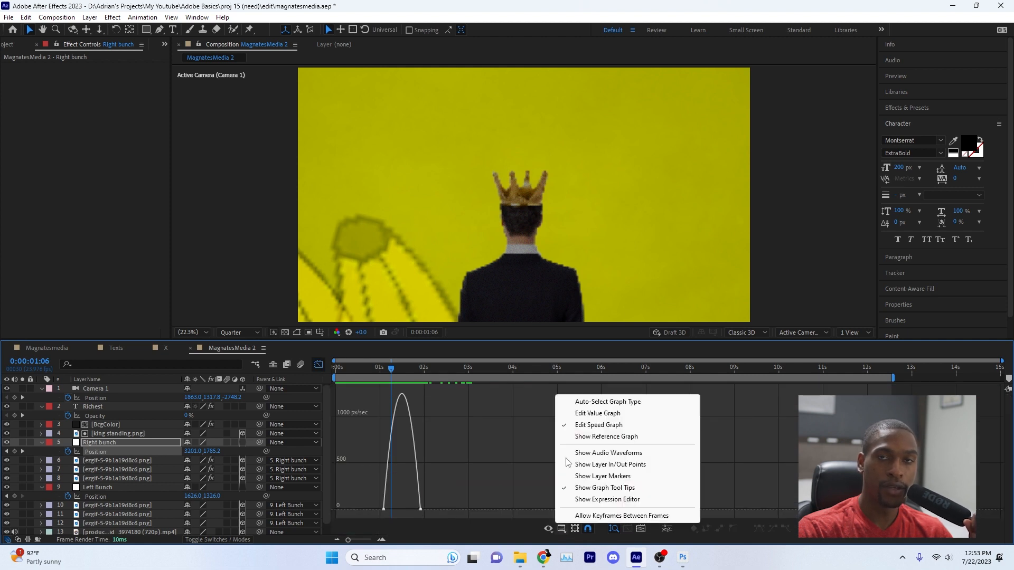
pyautogui.click(579, 417)
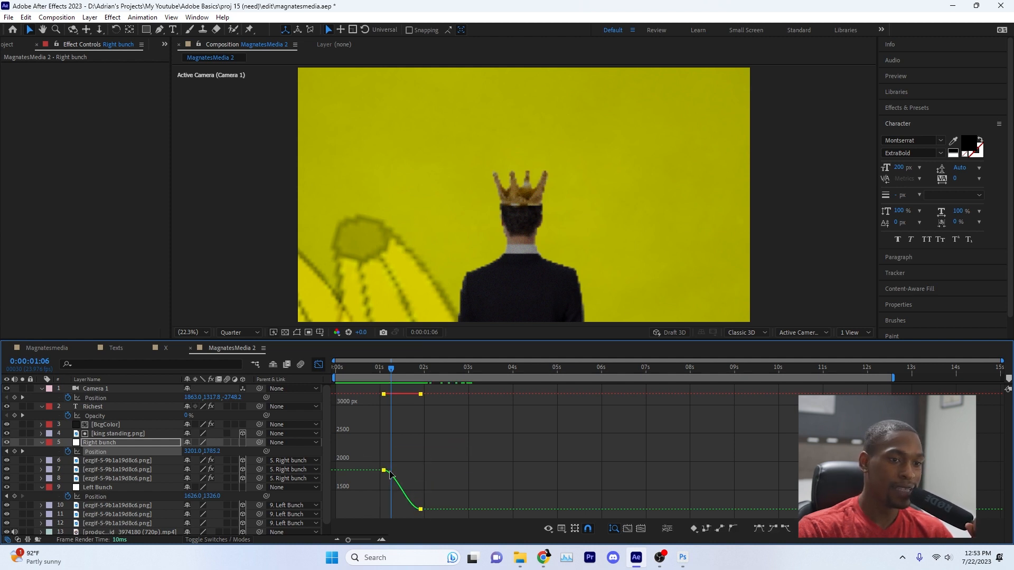
pyautogui.click(384, 470)
pyautogui.click(561, 528)
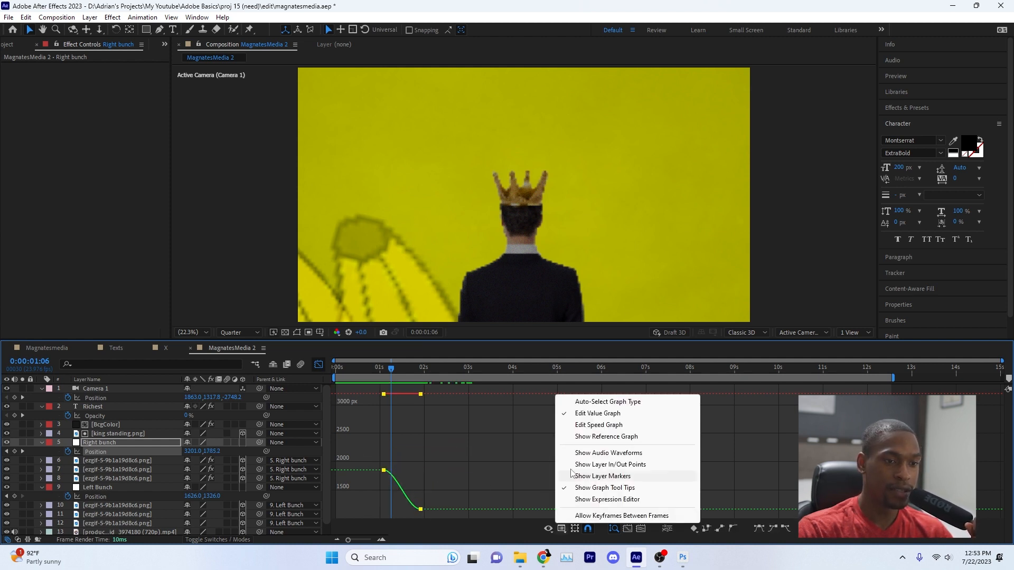
pyautogui.click(604, 477)
pyautogui.click(561, 529)
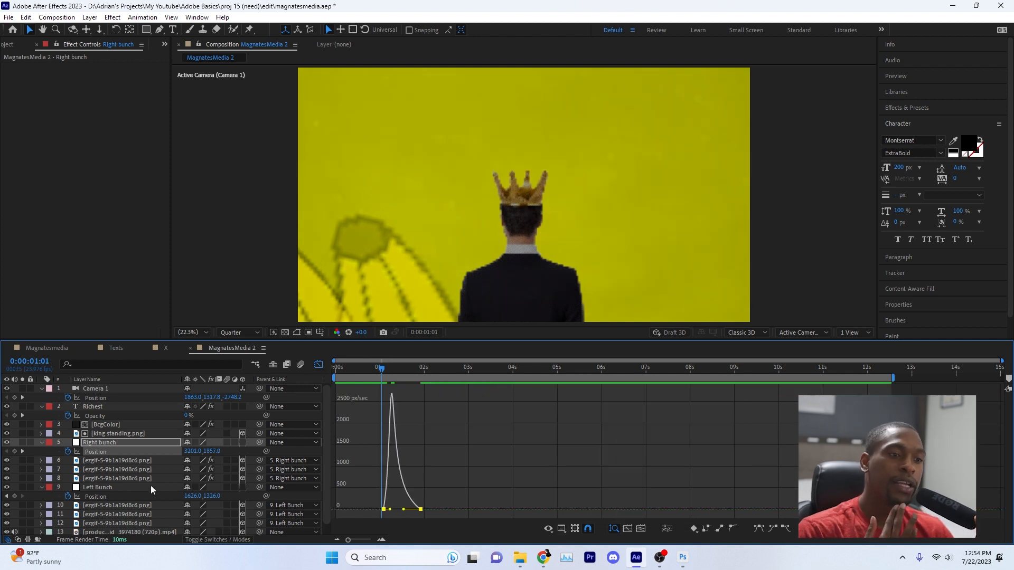
# - Extend the Left Bunch's last Position keyframe to about 0:00:01:01, shape its speed curve to peak early and preview it
pyautogui.click(150, 486)
pyautogui.click(319, 364)
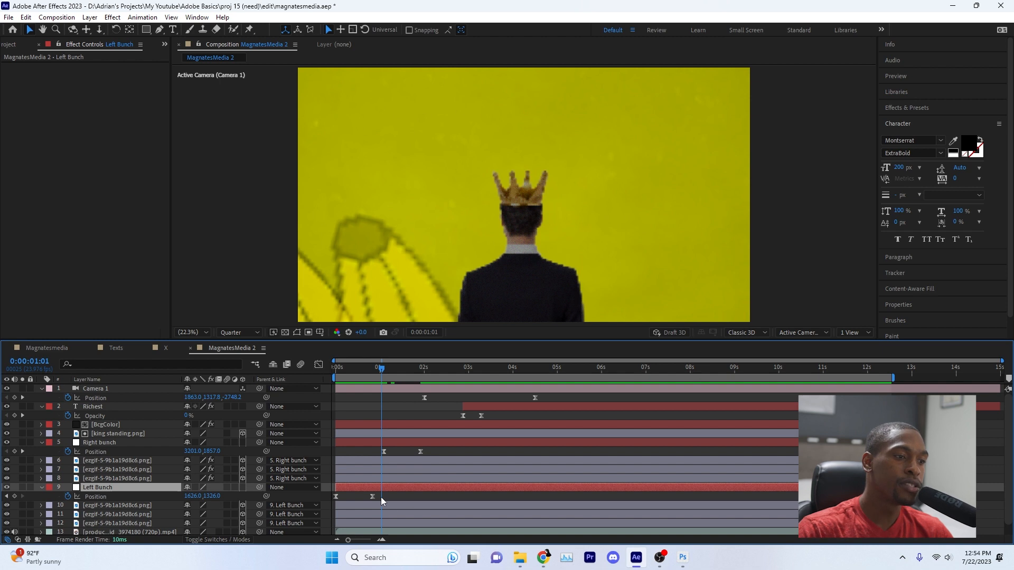
pyautogui.moveTo(406, 494); pyautogui.dragTo(318, 499)
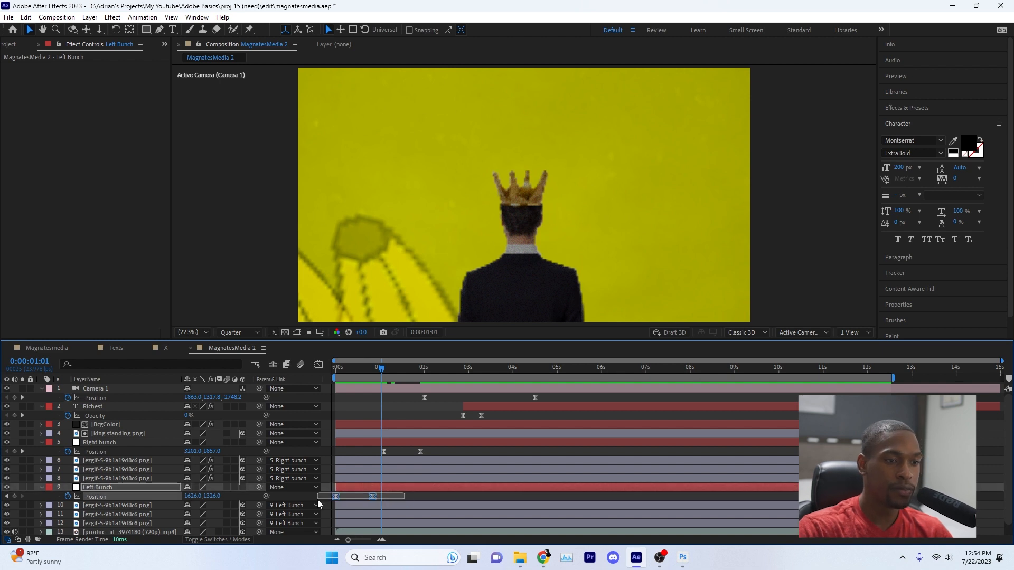
pyautogui.click(322, 367)
pyautogui.click(373, 509)
pyautogui.moveTo(366, 509); pyautogui.dragTo(353, 509)
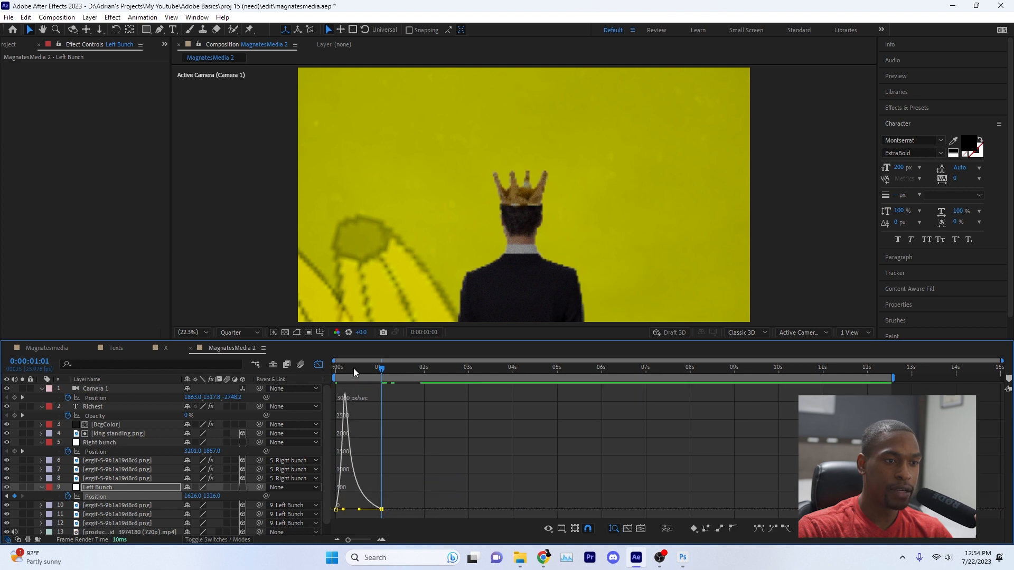
pyautogui.press('space')
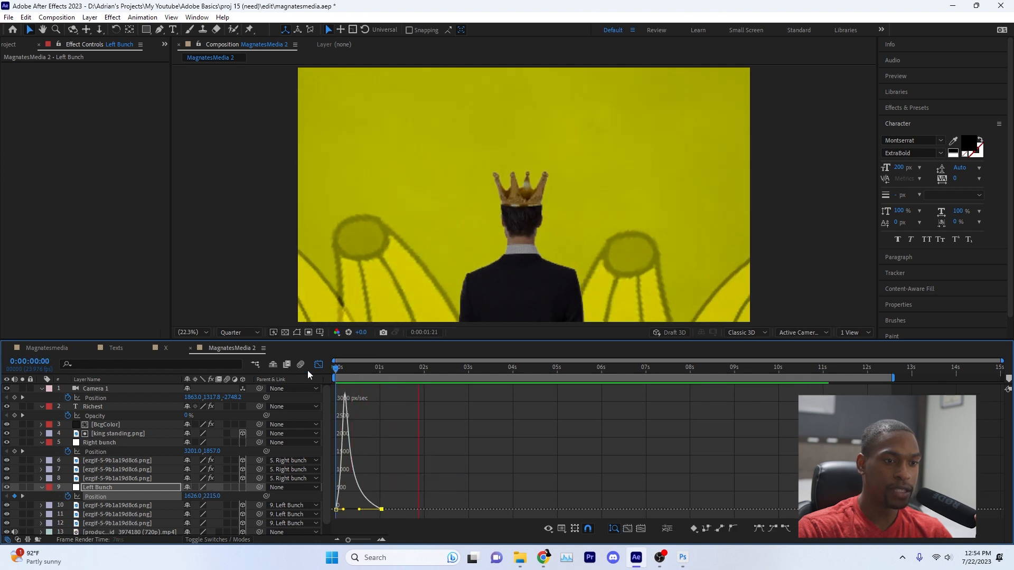
pyautogui.press('space')
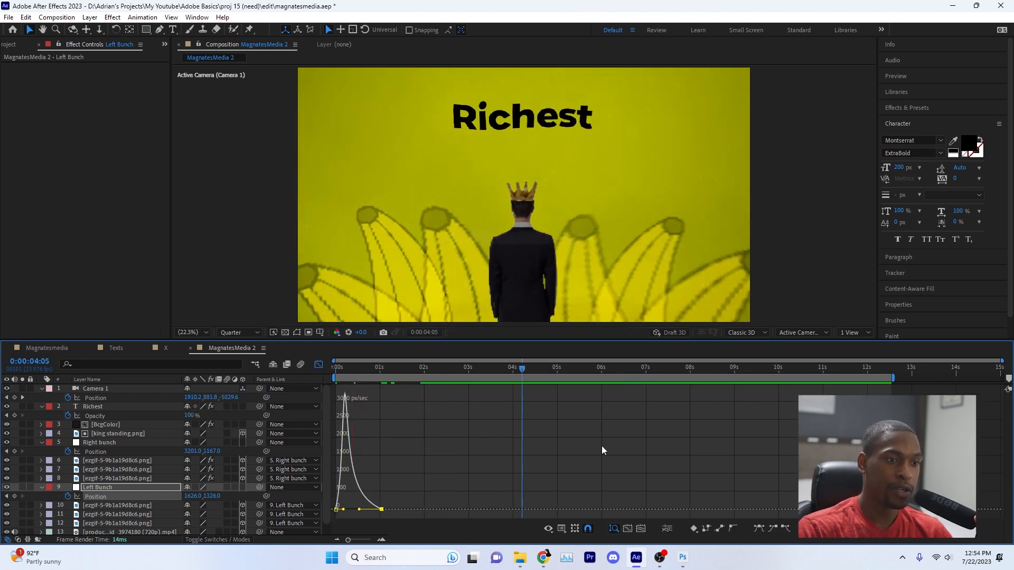
# - Leave the graph view, return to the composition's start and collapse all layer properties except Camera 1's Position
pyautogui.click(320, 366)
pyautogui.moveTo(414, 369); pyautogui.dragTo(334, 369)
pyautogui.click(385, 408)
pyautogui.hotkey('ctrl', 'a')
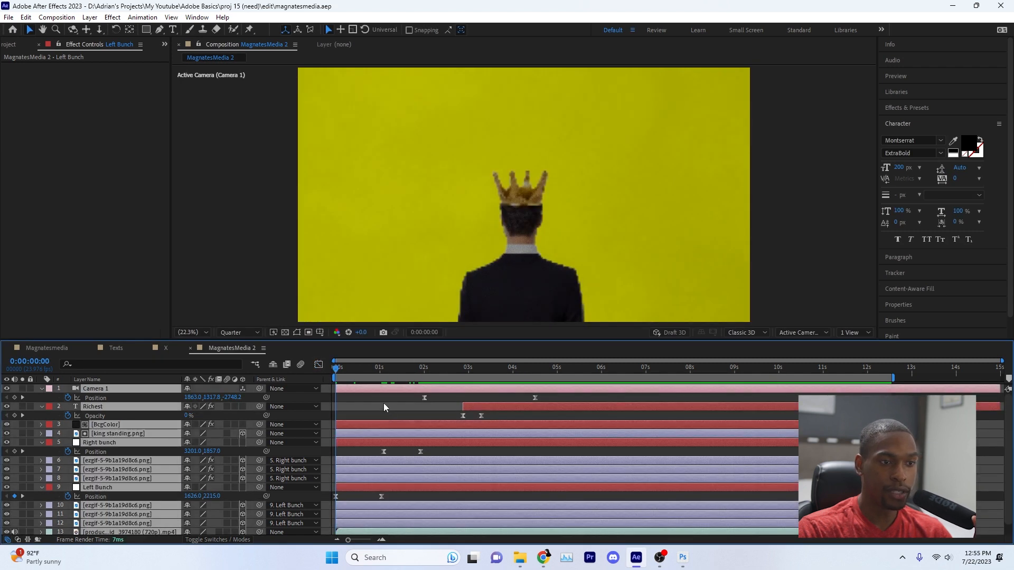
pyautogui.press('u')
pyautogui.click(387, 396)
pyautogui.click(389, 388)
pyautogui.press('p')
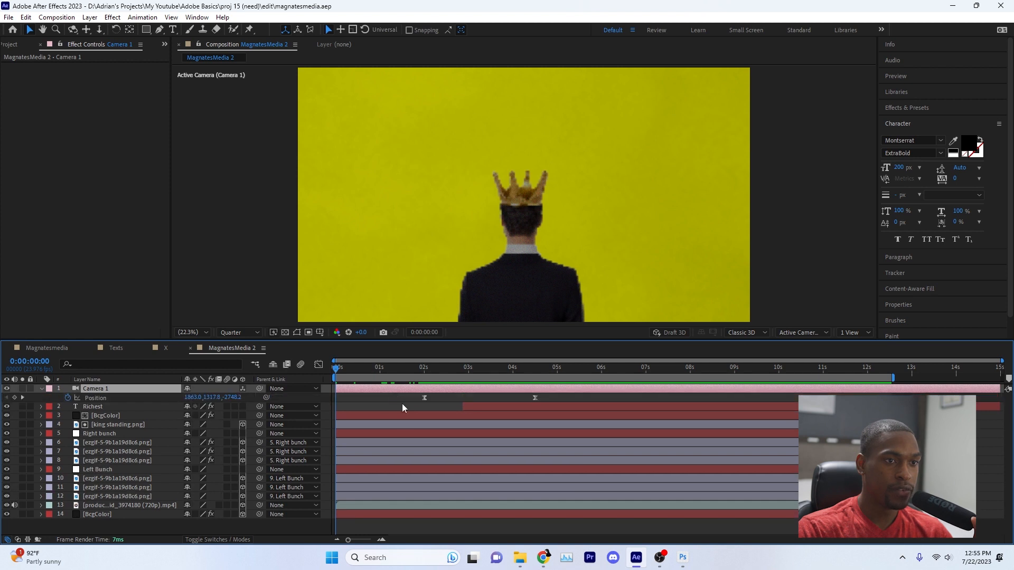
# - Preview the composition, move to 0:00:04:05, duplicate the Richest title layer and reveal the copy's keyframes
pyautogui.press('space')
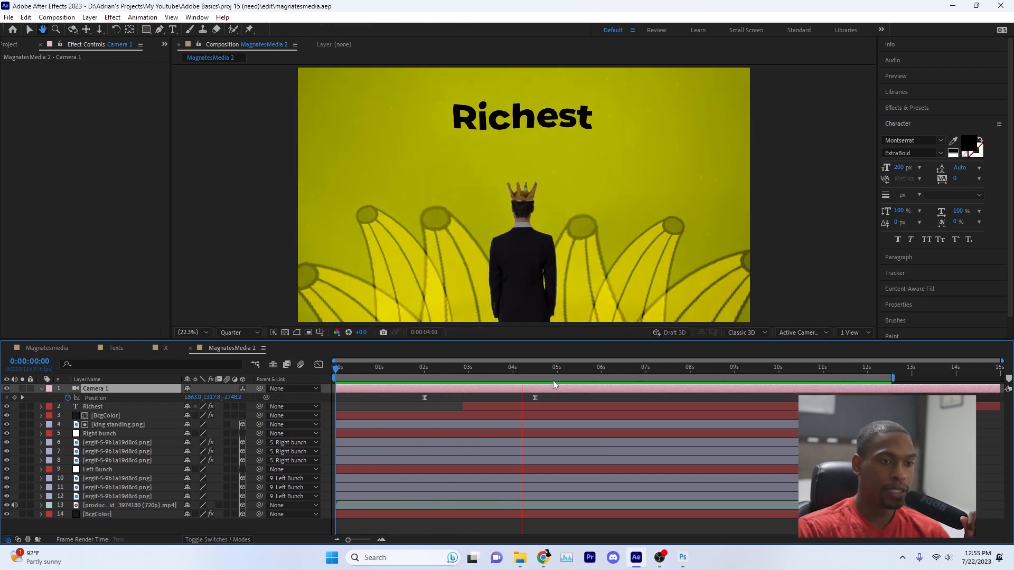
pyautogui.click(522, 369)
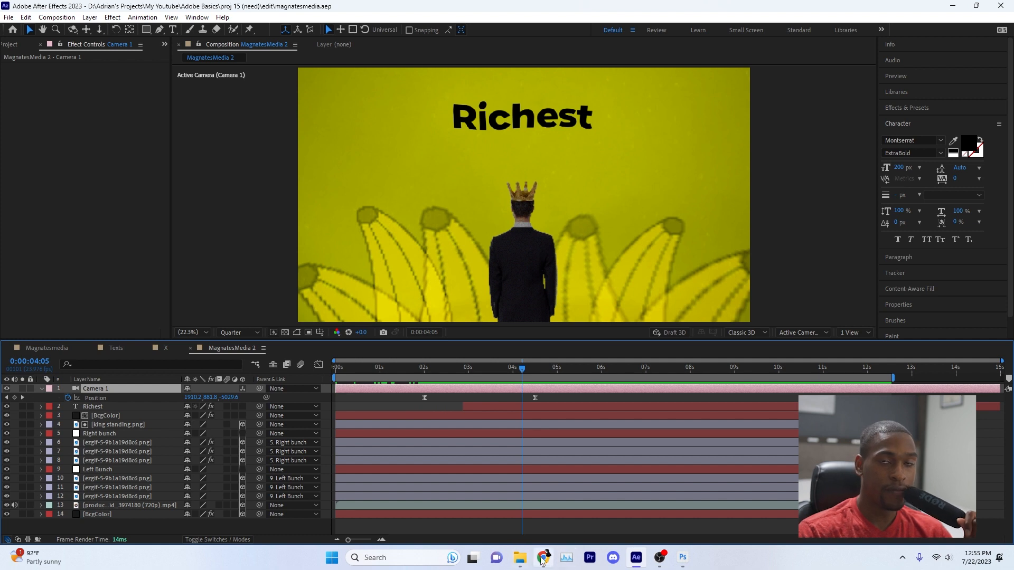
pyautogui.click(524, 406)
pyautogui.hotkey('ctrl', 'd')
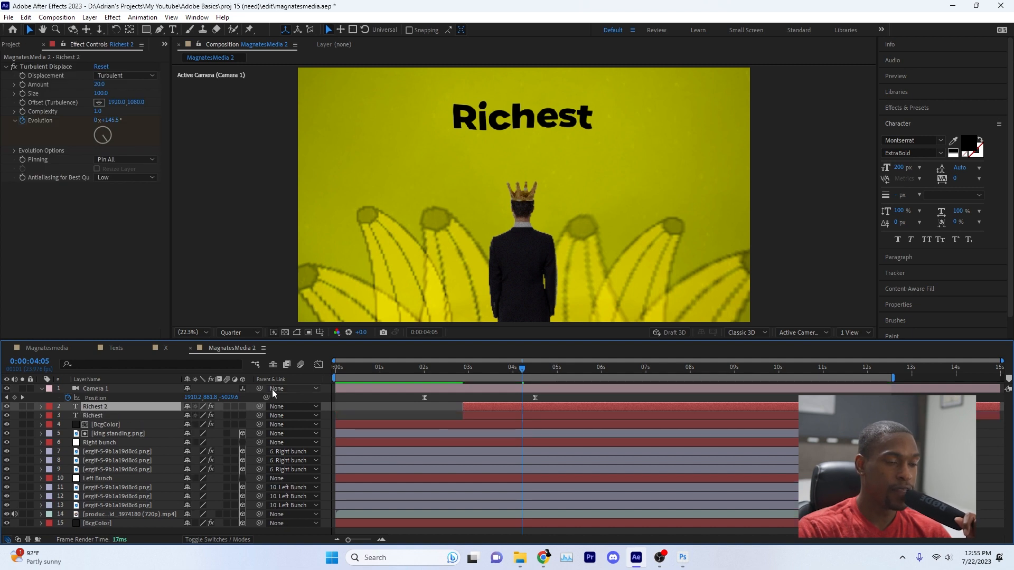
pyautogui.press('u')
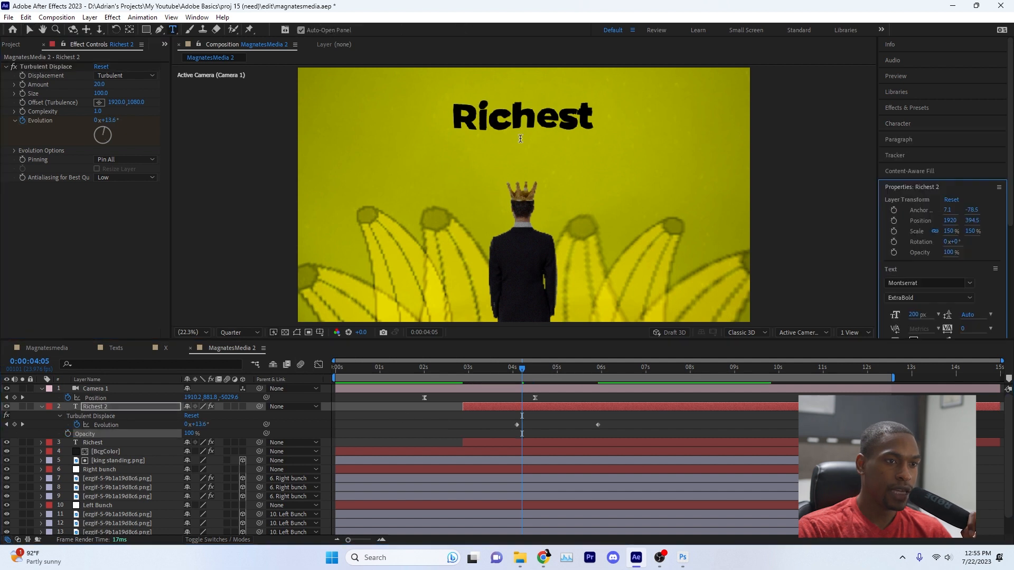
# - Replace the duplicated title's text with "powerful"
pyautogui.doubleClick(527, 118)
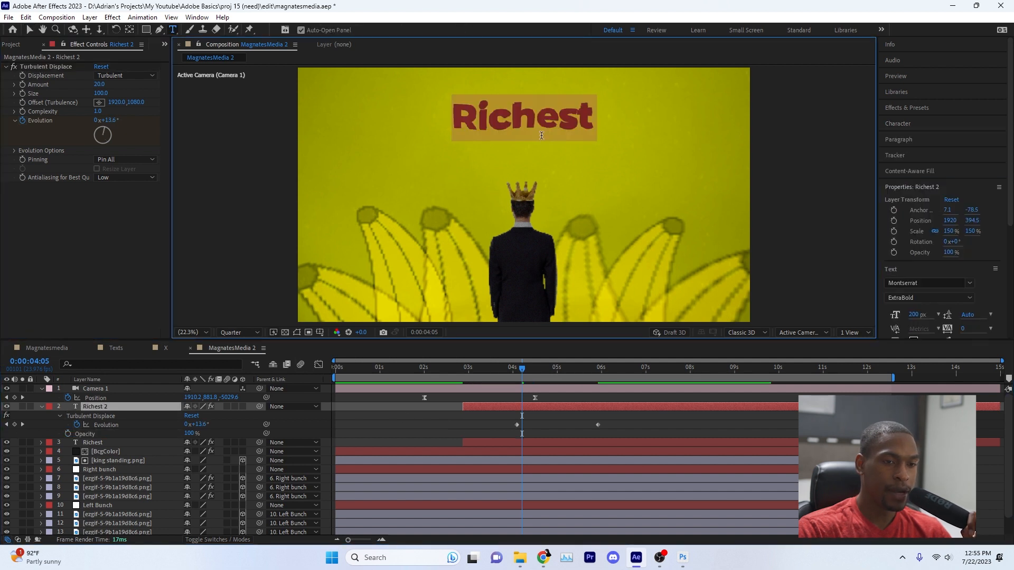
pyautogui.write('powerfu')
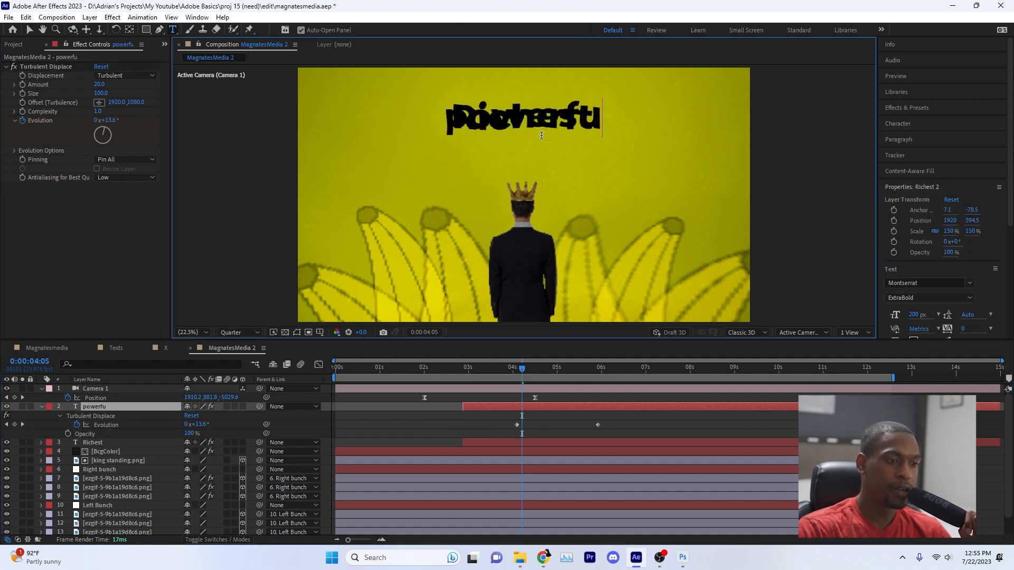
pyautogui.write('l')
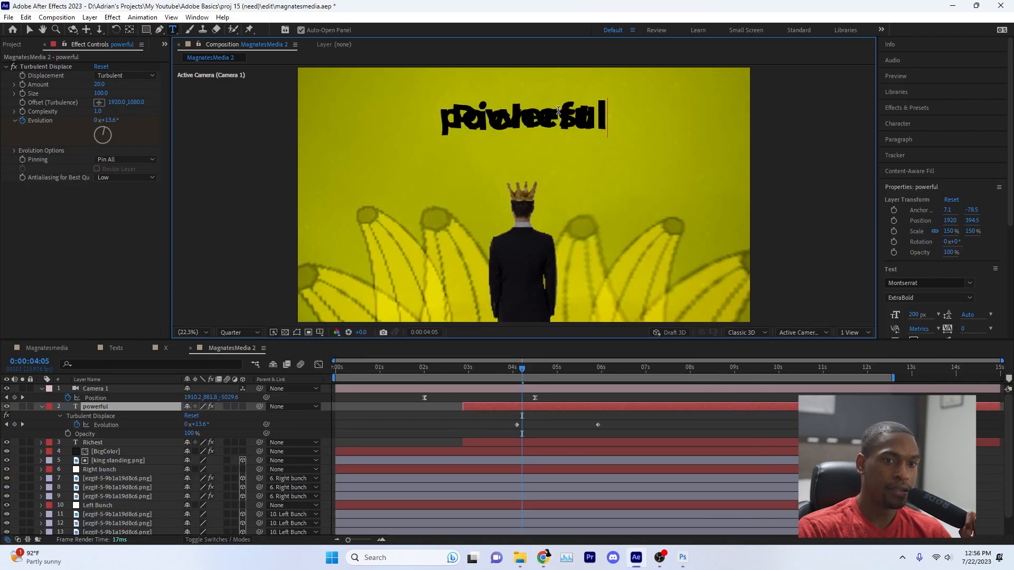
# - Select all of the powerful title's text and format it as All Caps
pyautogui.hotkey('ctrl', 'a')
pyautogui.scroll(-3, 1000, 205)
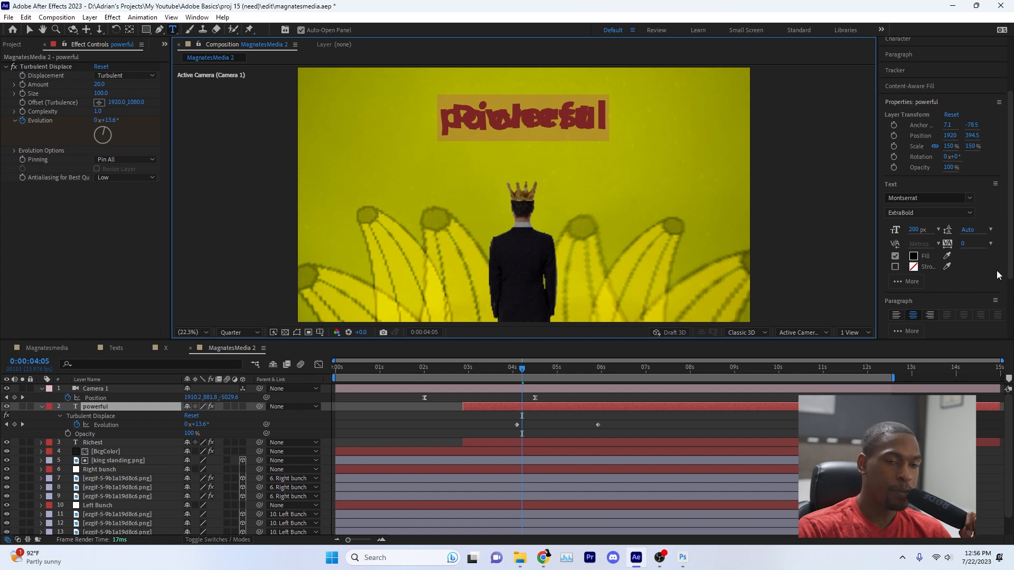
pyautogui.scroll(-3, 997, 275)
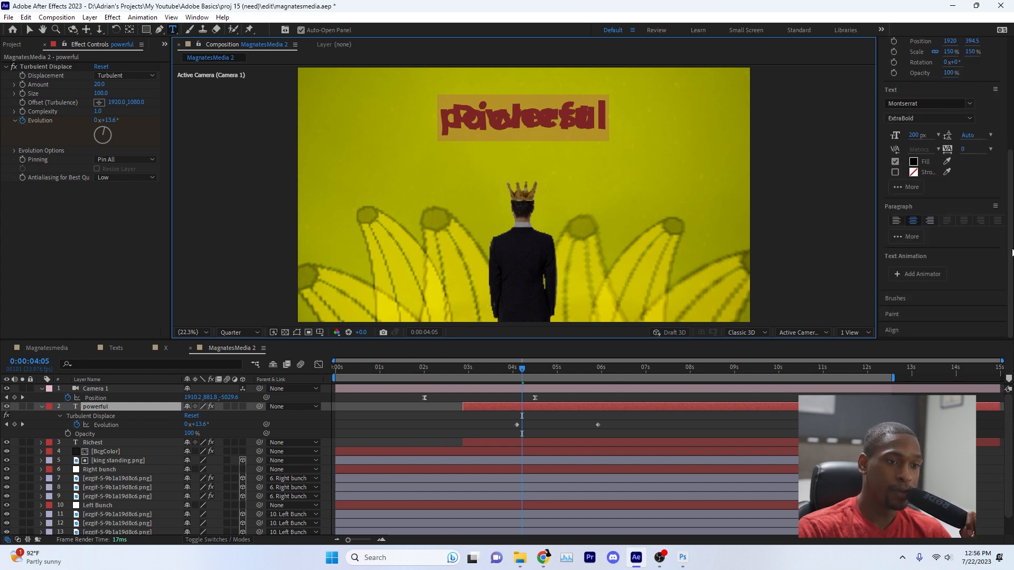
pyautogui.click(917, 238)
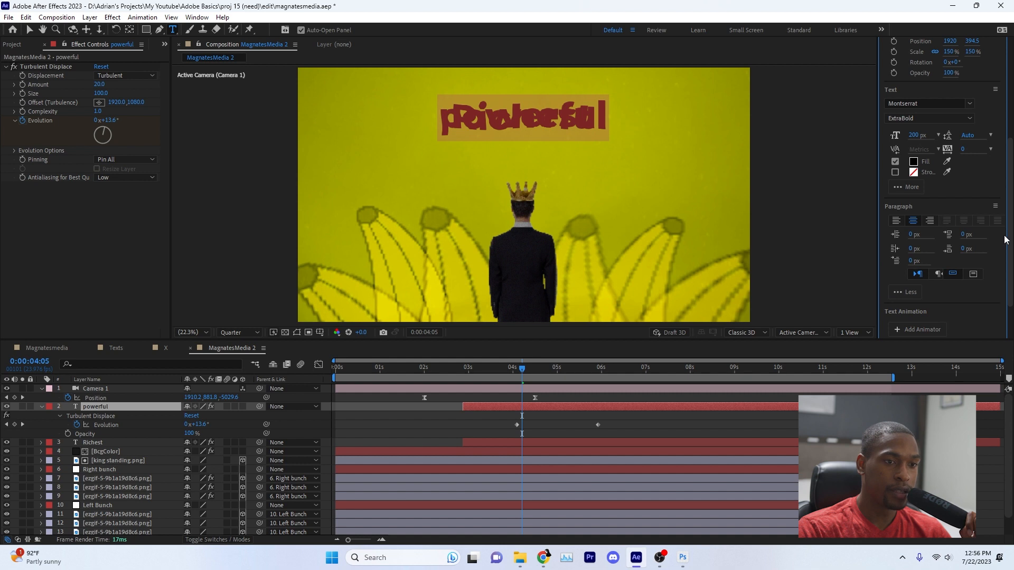
pyautogui.click(909, 187)
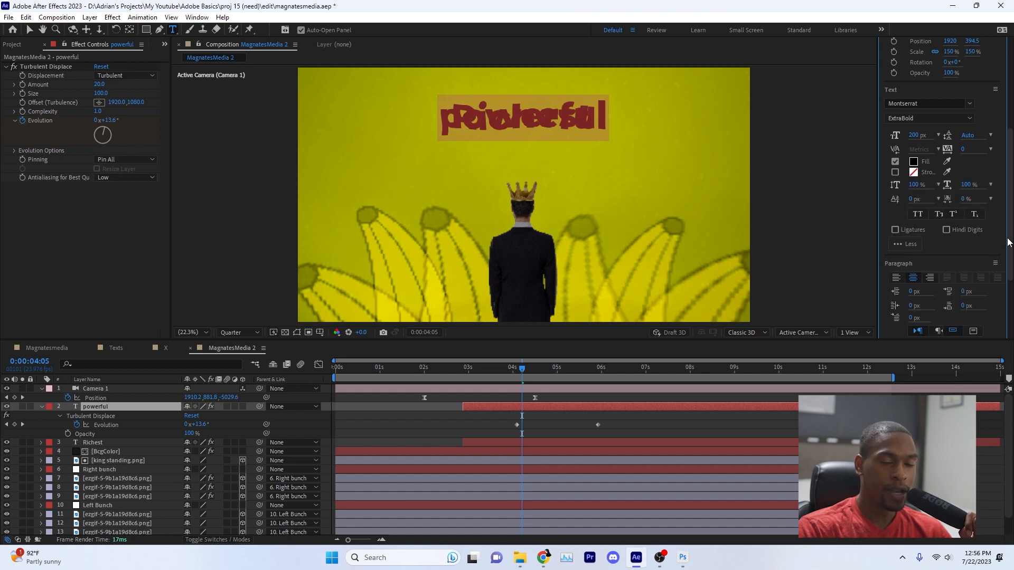
pyautogui.click(919, 215)
# - Format the Richest title as All Caps, start the powerful layer at about 0:00:04:00 and preview from 0:00:02:19
pyautogui.click(479, 441)
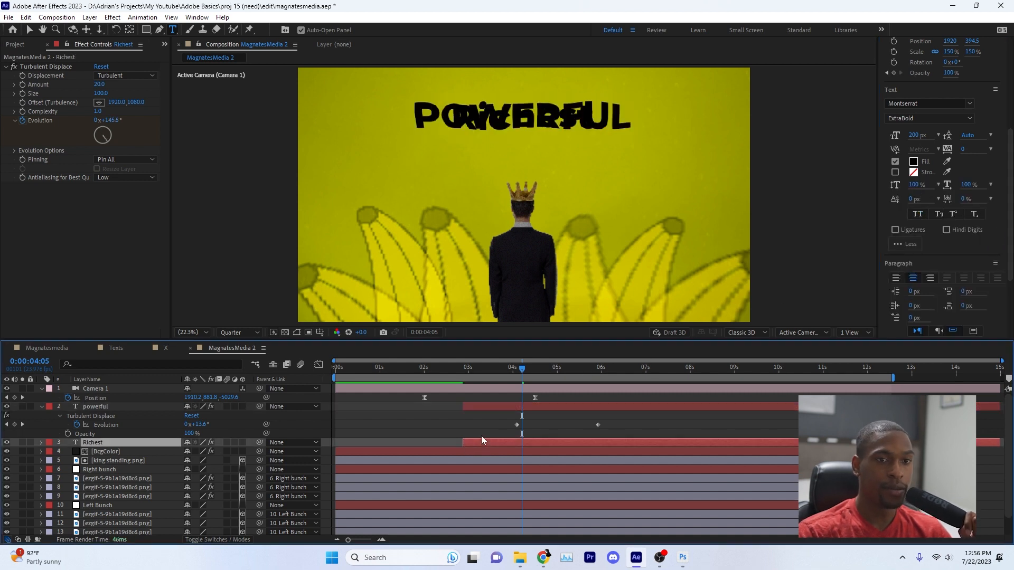
pyautogui.click(517, 368)
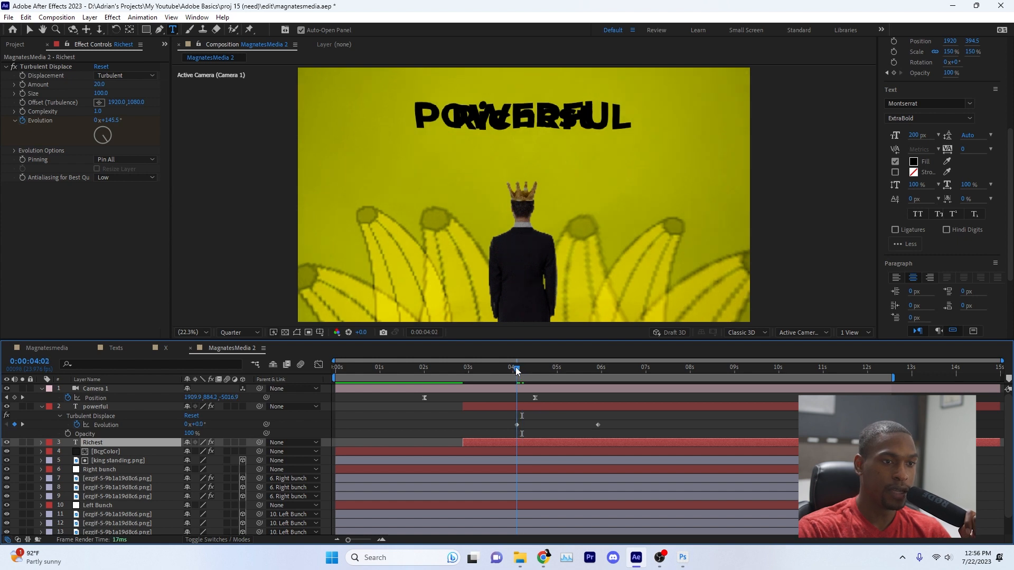
pyautogui.click(459, 368)
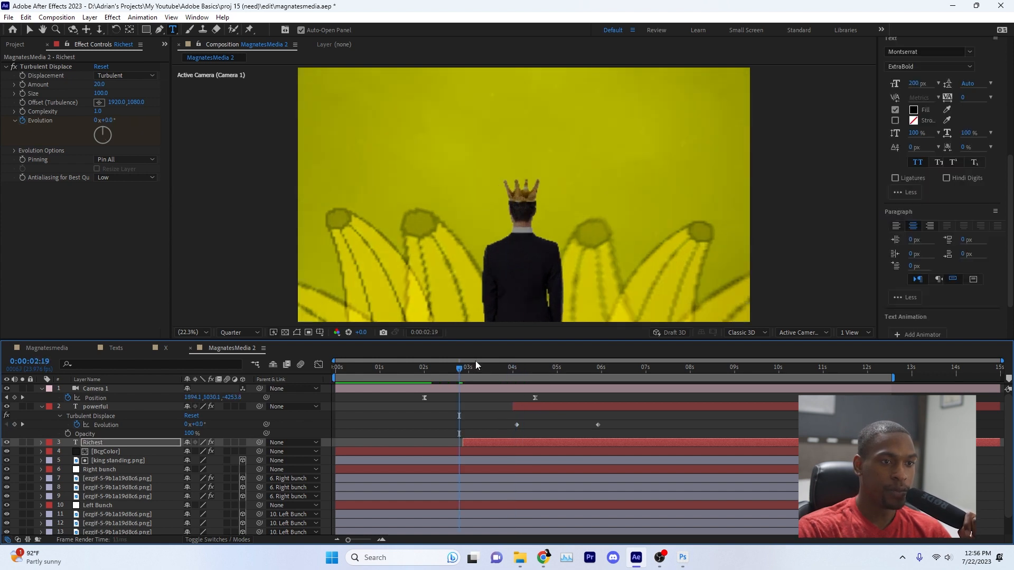
pyautogui.press('space')
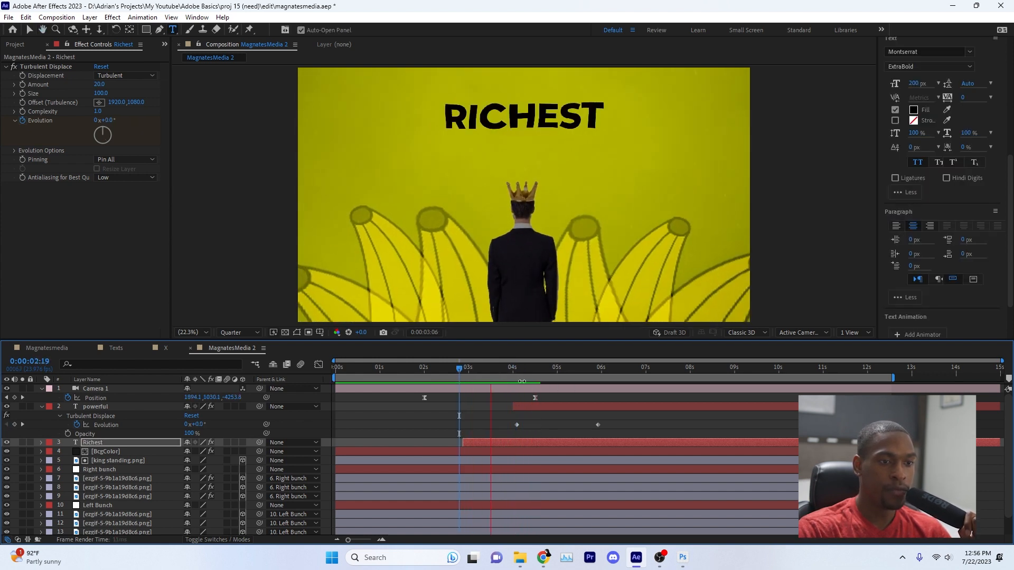
pyautogui.press('space')
# - Trim the end of the Richest layer to 0:00:04:00 and preview the title change from 0:00:03:07
pyautogui.click(513, 369)
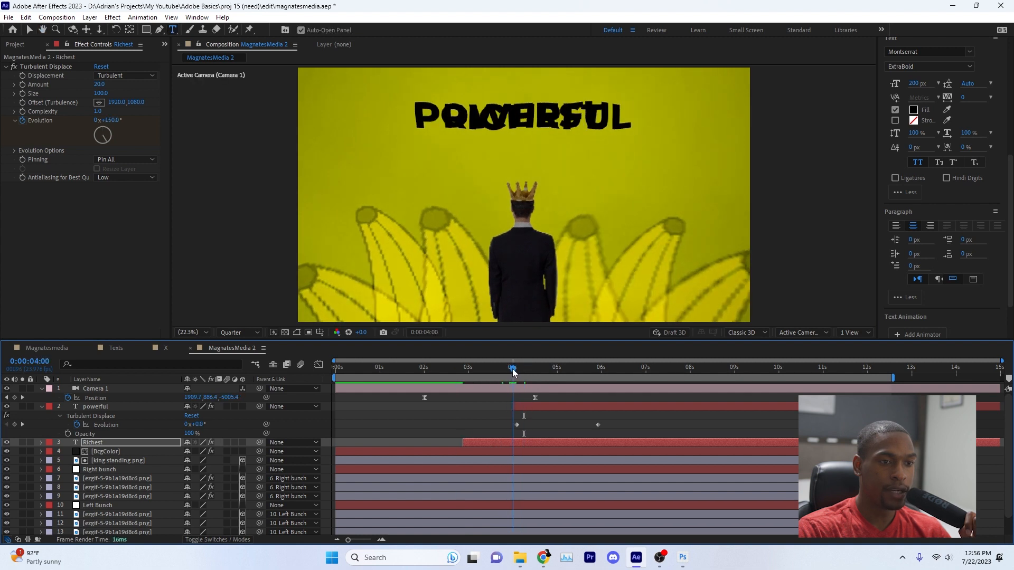
pyautogui.hotkey('alt', ']')
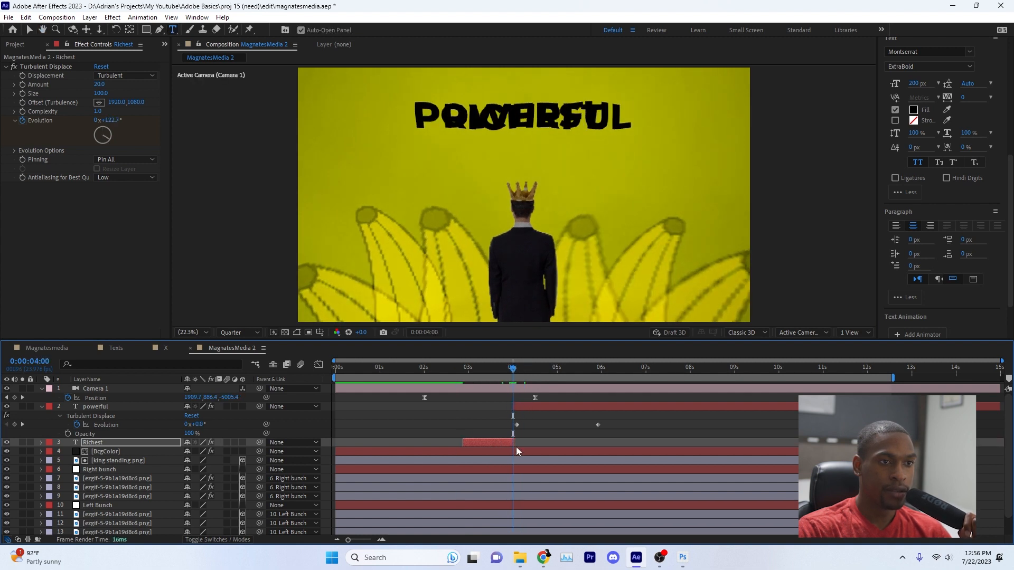
pyautogui.click(483, 368)
pyautogui.press('space')
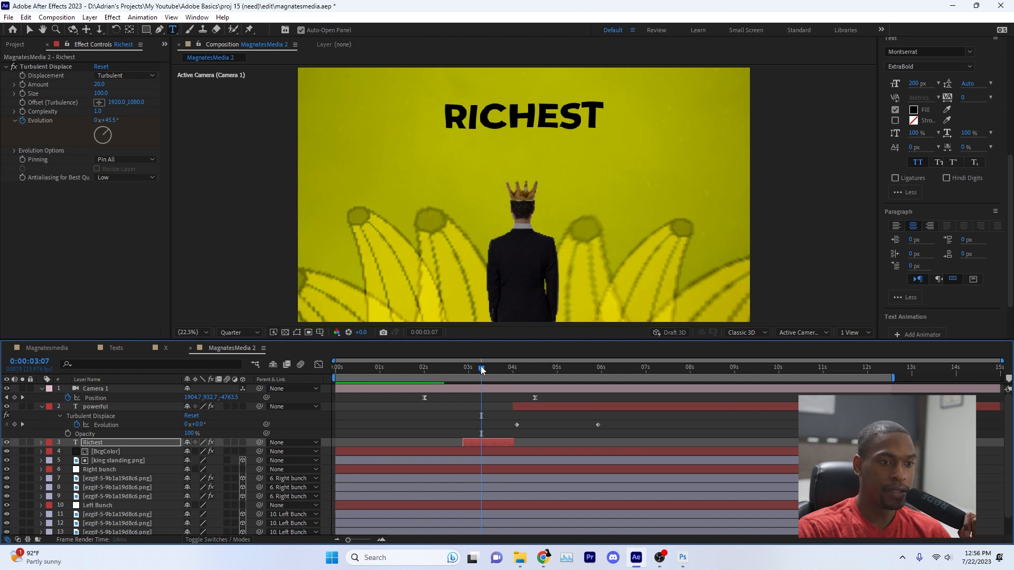
# - Move the powerful layer's first Evolution keyframe to about 0:00:04:00 and save the project
pyautogui.click(513, 370)
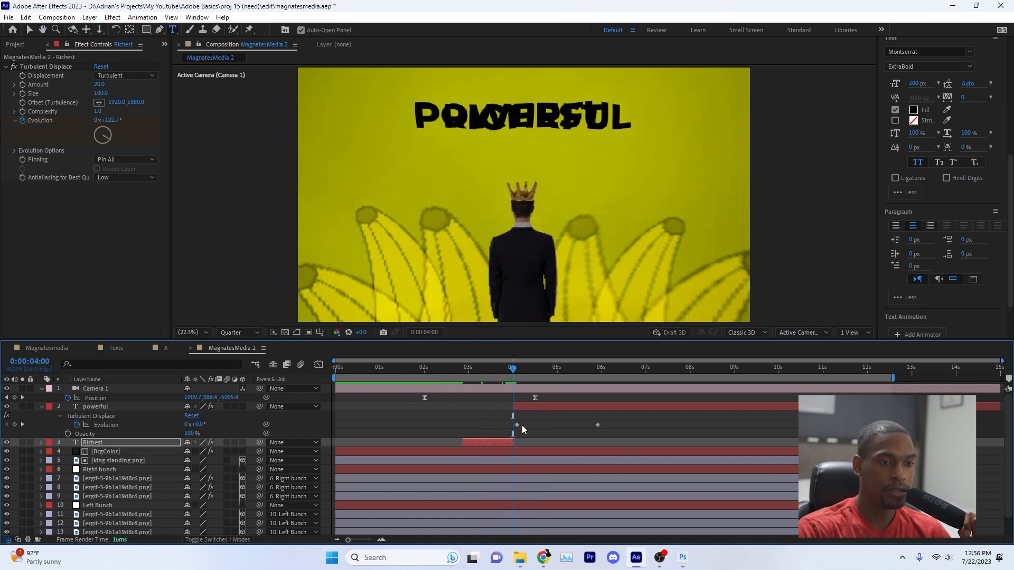
pyautogui.moveTo(516, 424); pyautogui.dragTo(511, 425)
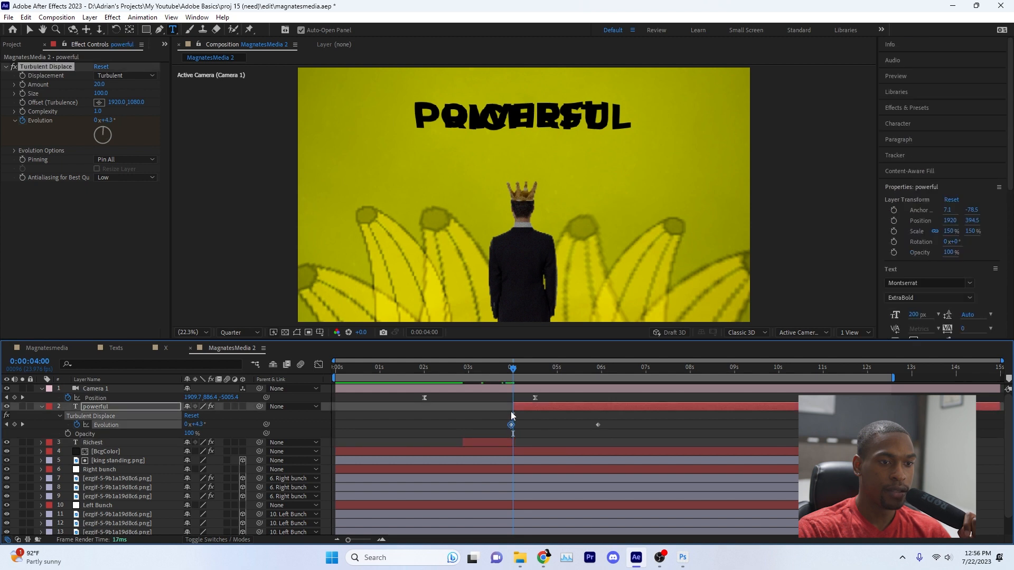
pyautogui.hotkey('ctrl', 's')
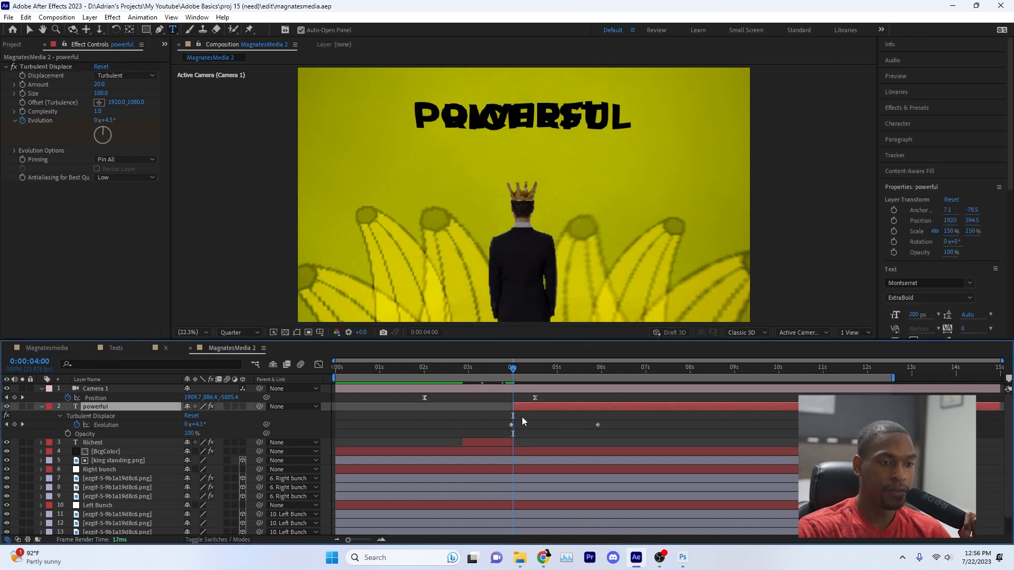
# - Shift the powerful layer's start and its first Evolution keyframe to 0:00:04:01, right after the Richest layer ends
pyautogui.scroll(5, 519, 419)
pyautogui.scroll(2, 508, 423)
pyautogui.moveTo(429, 410); pyautogui.dragTo(457, 424)
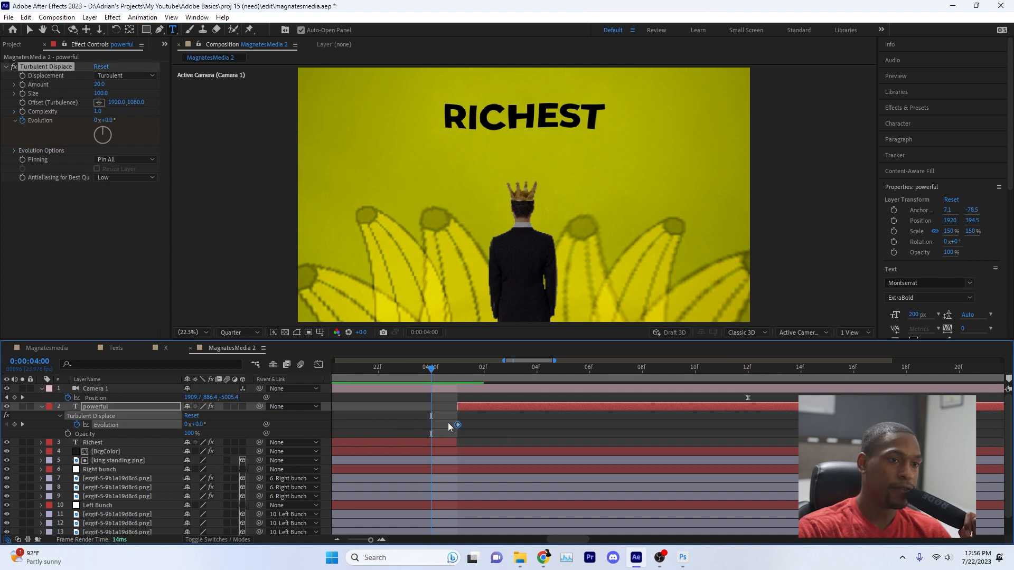
# - Keyframe the powerful title from 0:00:04:01, raising Position from Y 491.5 by 0:00:04:11 and Opacity from 0% to 100% by 0:00:04:06
pyautogui.click(464, 407)
pyautogui.press('p')
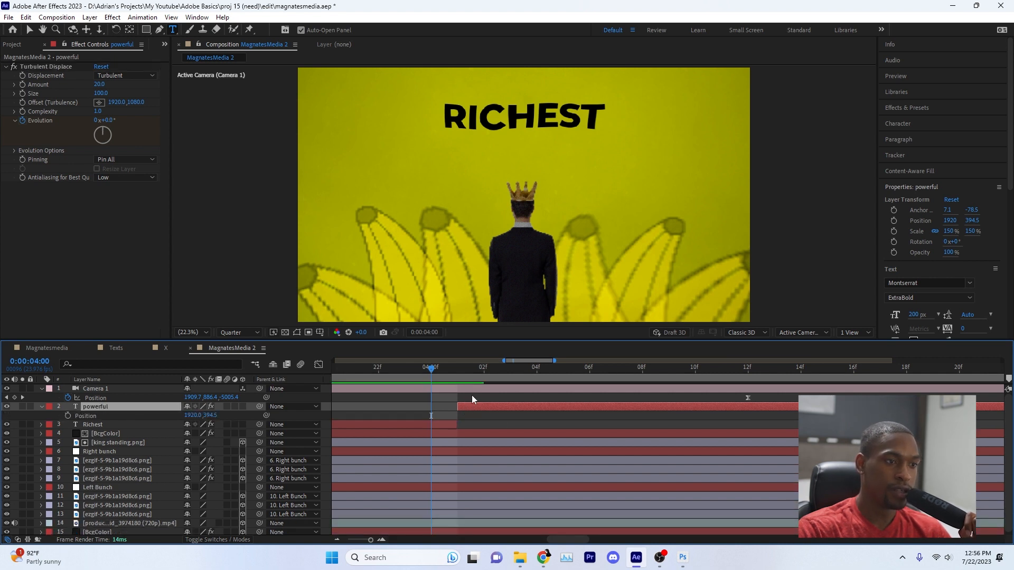
pyautogui.click(457, 367)
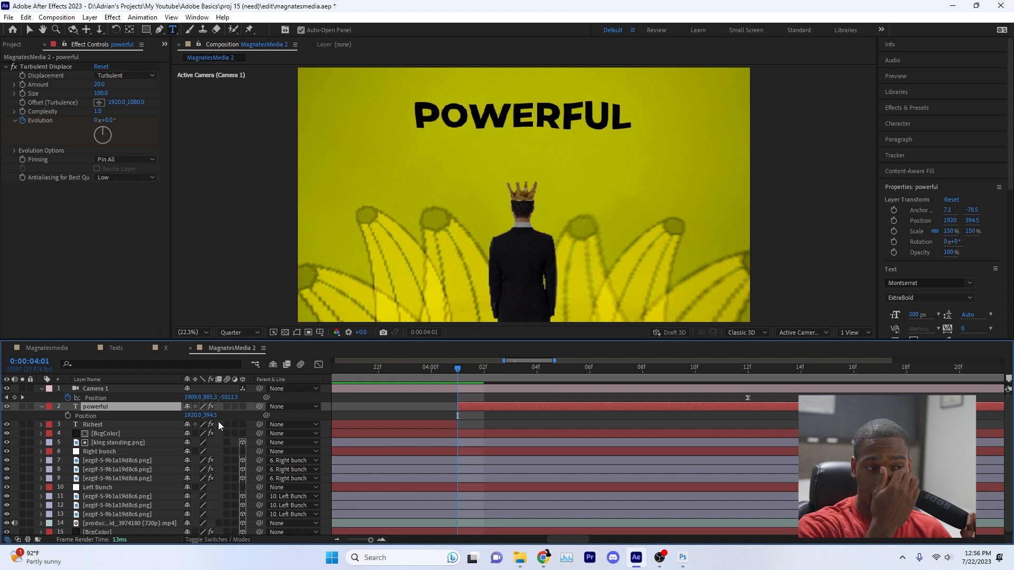
pyautogui.press('t')
pyautogui.press('pageup')
pyautogui.press('u')
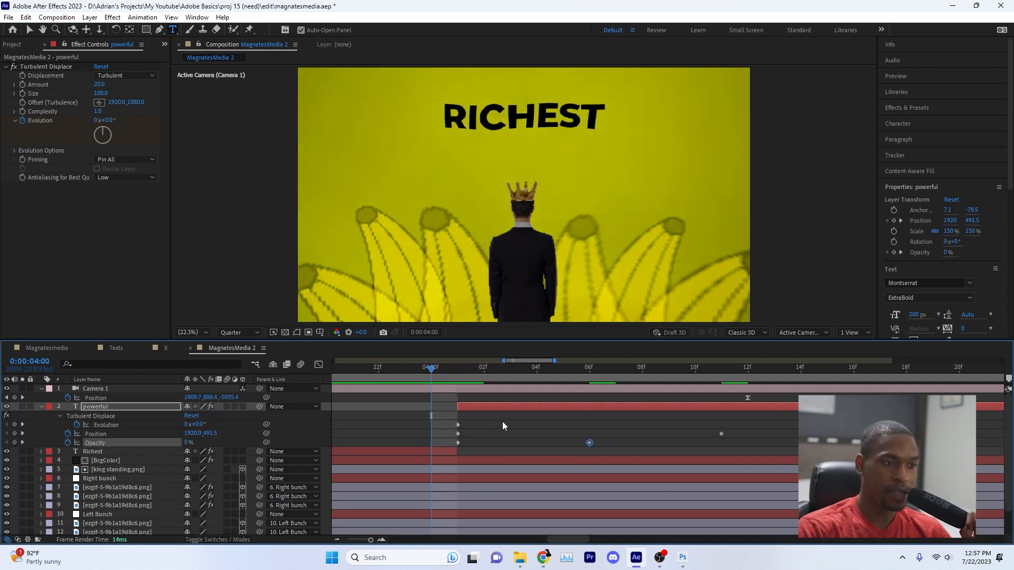
# - Move the powerful title's last Position keyframe to 0:00:04:07, preview it and scrub to 0:00:04:06
pyautogui.moveTo(720, 434); pyautogui.dragTo(611, 436)
pyautogui.press('space')
pyautogui.moveTo(439, 376); pyautogui.dragTo(582, 391)
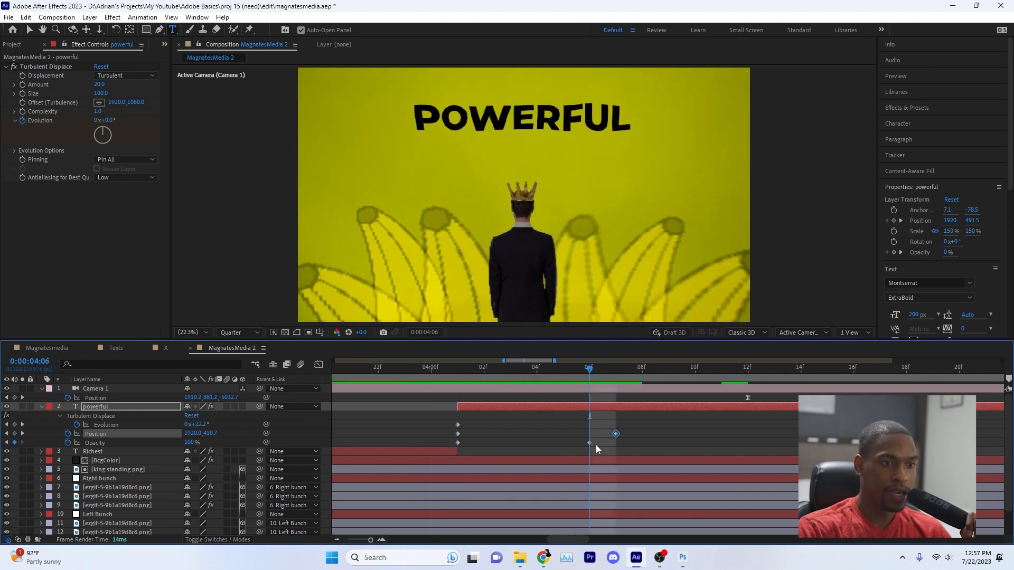
# - Move the powerful layer's final opacity keyframe to 0:00:04:04 and reshape its eased position speed curve so it peaks early
pyautogui.moveTo(590, 443); pyautogui.dragTo(529, 443)
pyautogui.moveTo(427, 369); pyautogui.dragTo(536, 372)
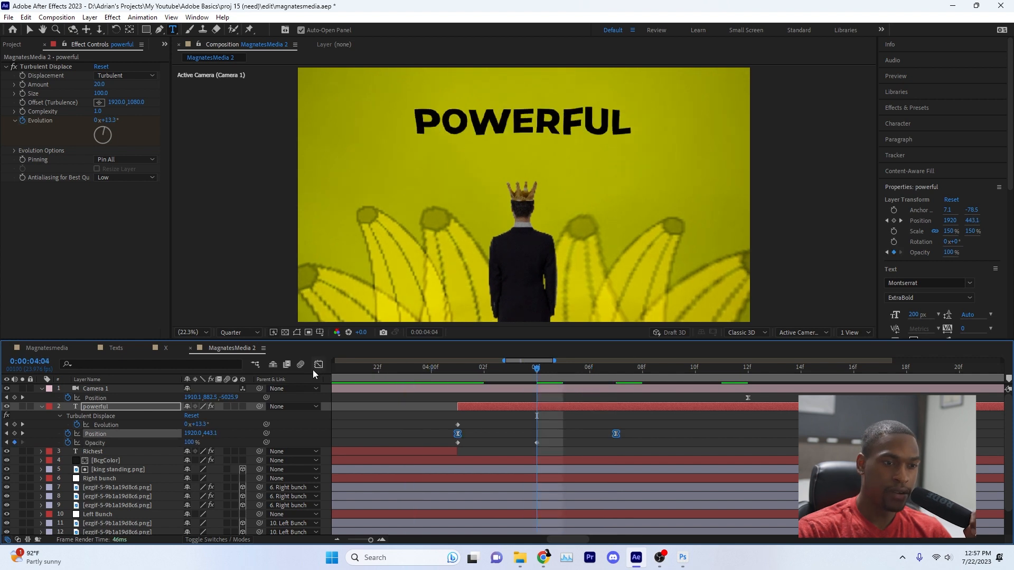
pyautogui.click(318, 364)
pyautogui.click(616, 509)
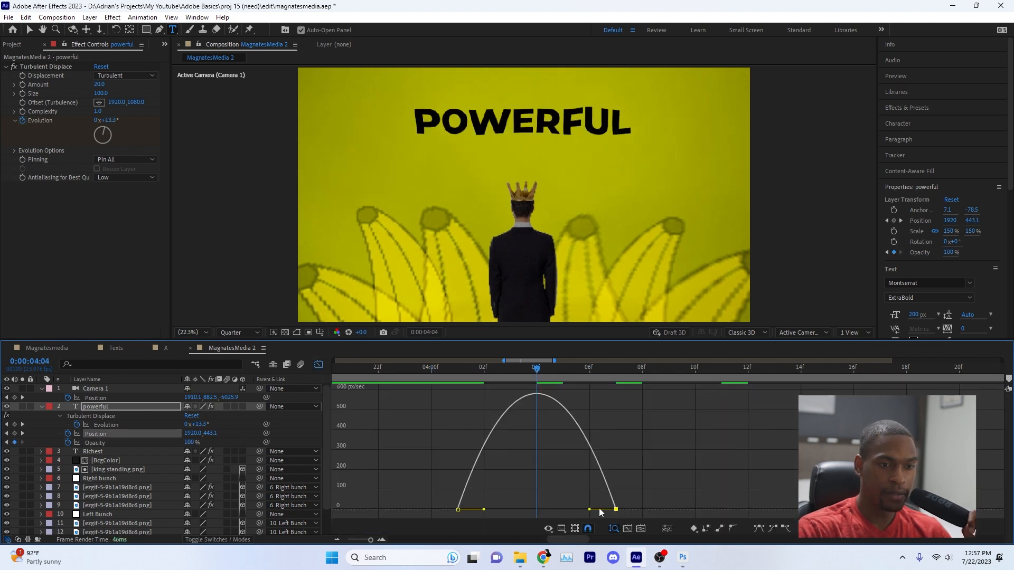
pyautogui.moveTo(590, 510); pyautogui.dragTo(482, 514)
pyautogui.click(416, 369)
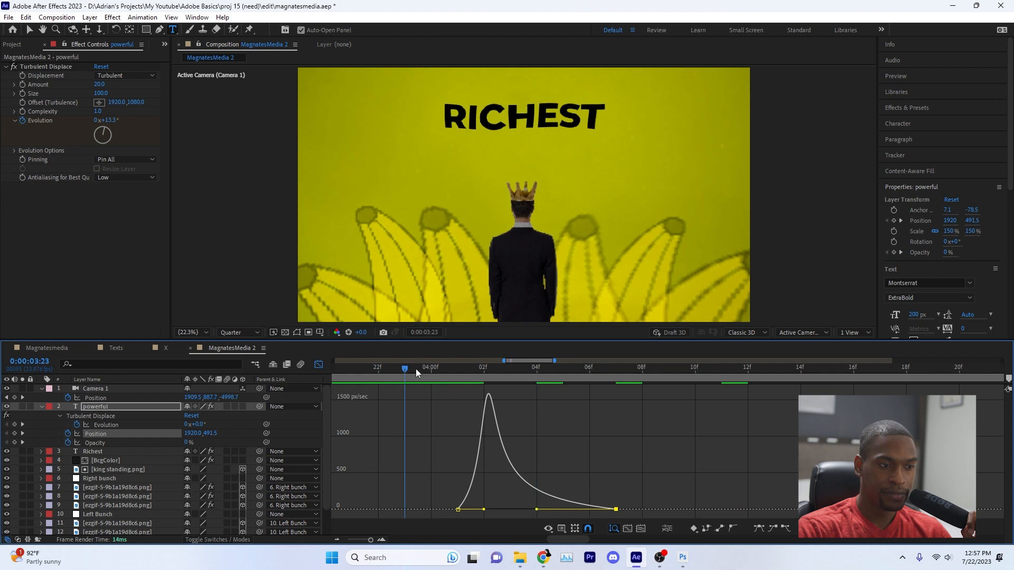
pyautogui.press('space')
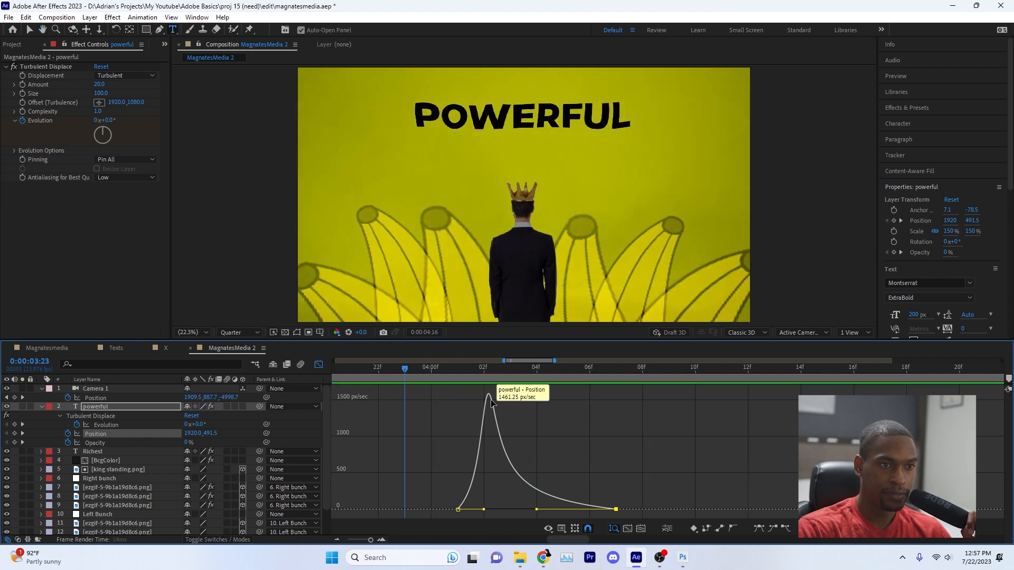
# - Delay the powerful layer's final position keyframe to about 0:00:04:15, preview the slower move and save the project
pyautogui.moveTo(616, 509); pyautogui.dragTo(642, 508)
pyautogui.press('space')
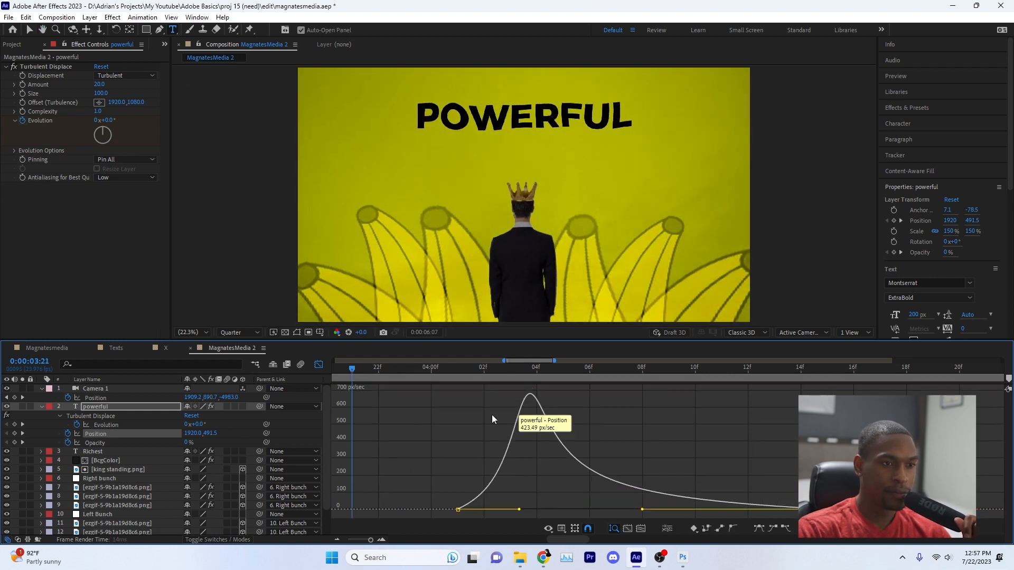
pyautogui.click(398, 368)
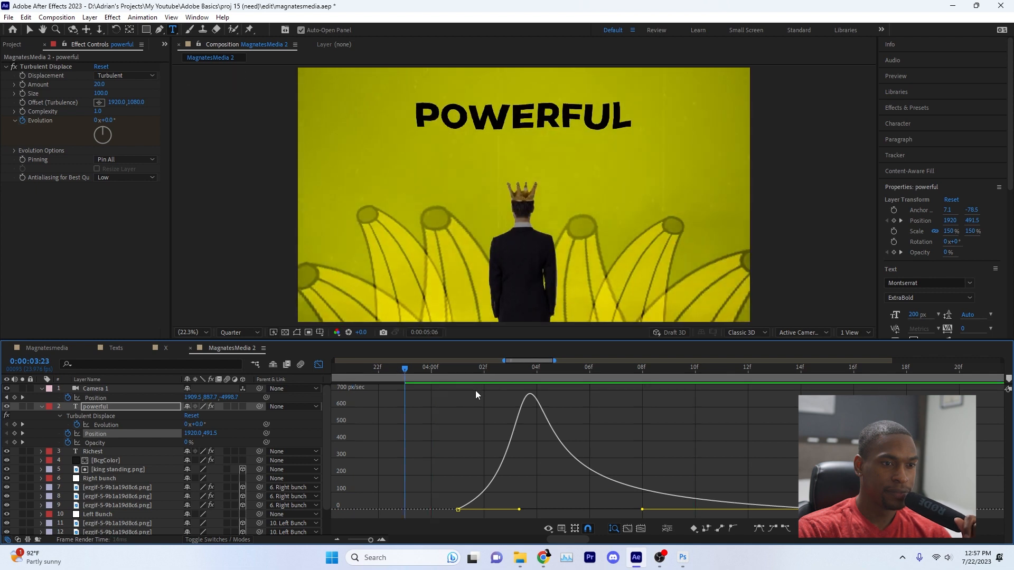
pyautogui.click(458, 368)
pyautogui.hotkey('ctrl', 's')
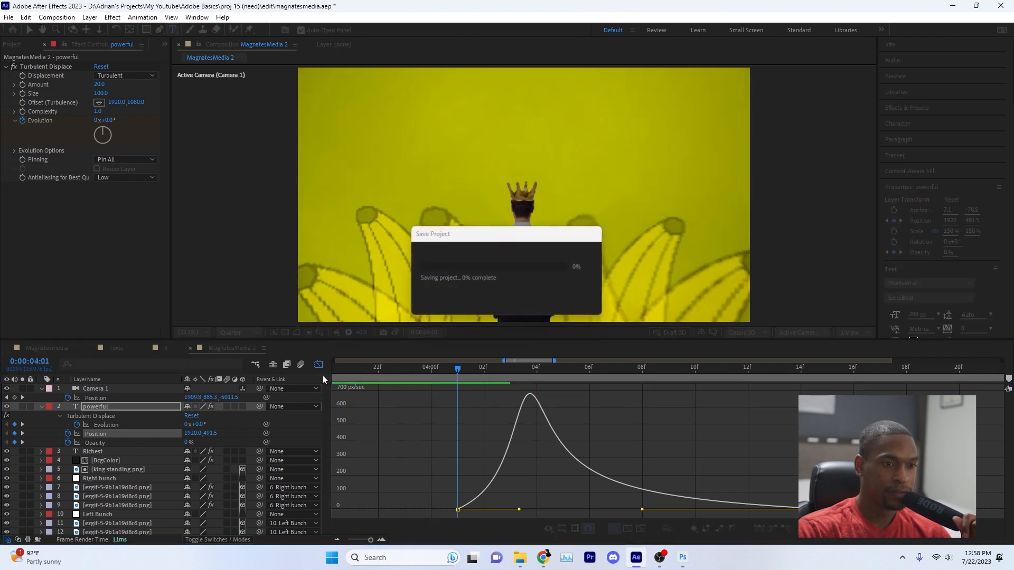
# - Return from the graph view to the layer timeline, duplicate the powerful layer and reveal the copy's keyframes
pyautogui.click(318, 364)
pyautogui.hotkey('ctrl', 'd')
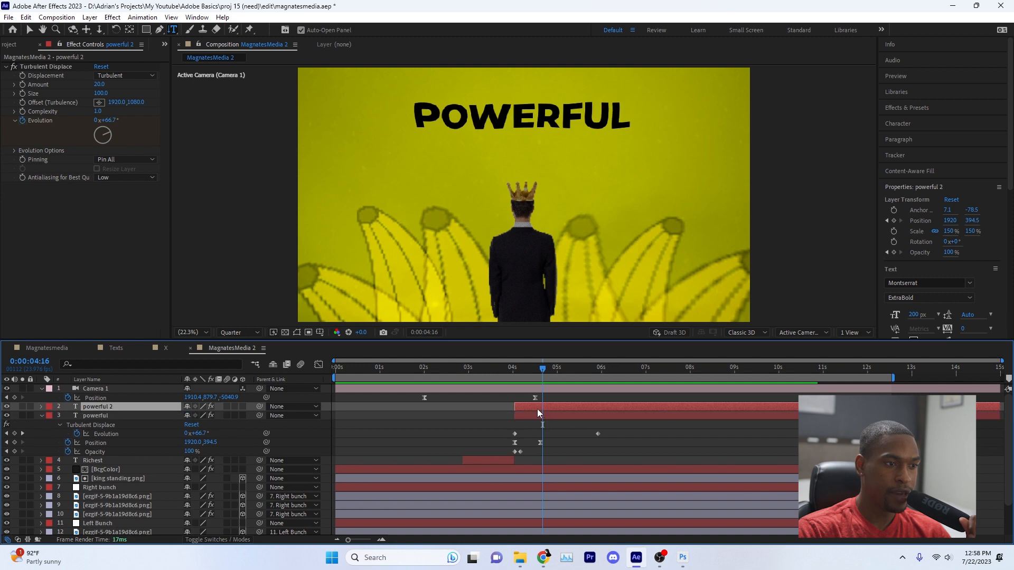
pyautogui.press('u')
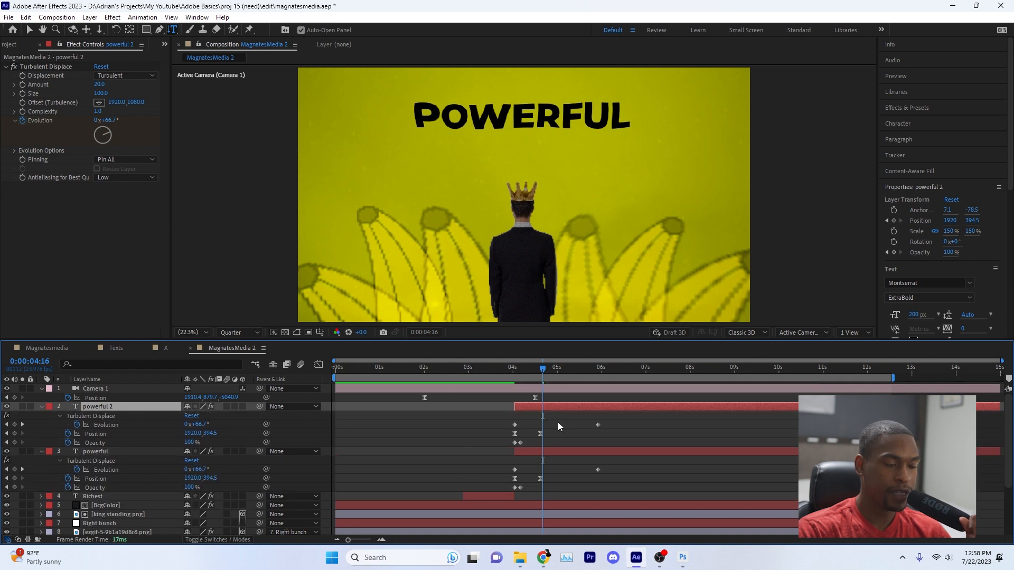
pyautogui.moveTo(601, 420); pyautogui.dragTo(503, 436)
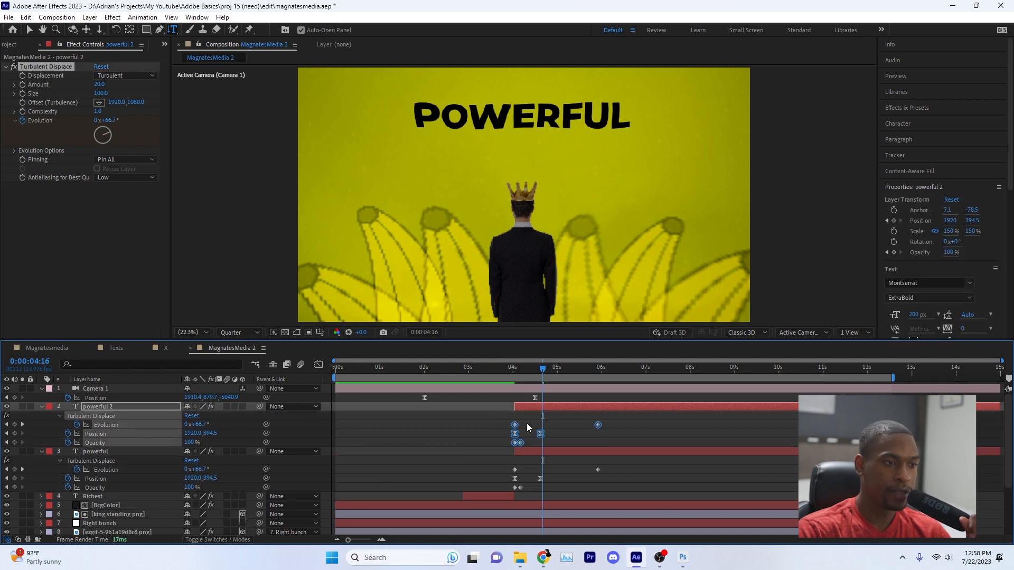
pyautogui.press('Delete')
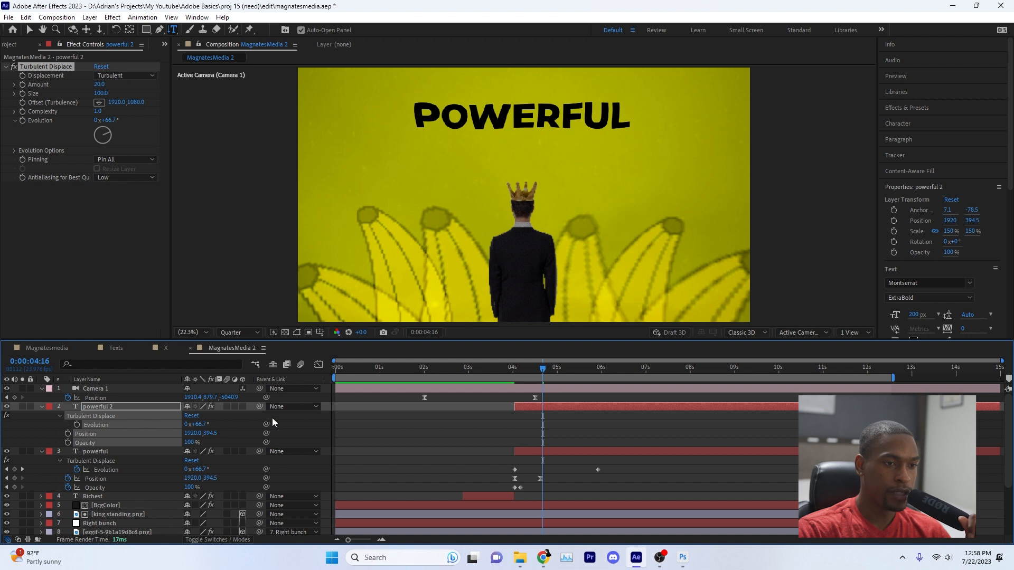
pyautogui.hotkey('ctrl', 'z')
# - Delete only the position and opacity keyframes of powerful 2 and shift the layer to start at 0:00:04:16
pyautogui.moveTo(559, 430); pyautogui.dragTo(509, 442)
pyautogui.press('Delete')
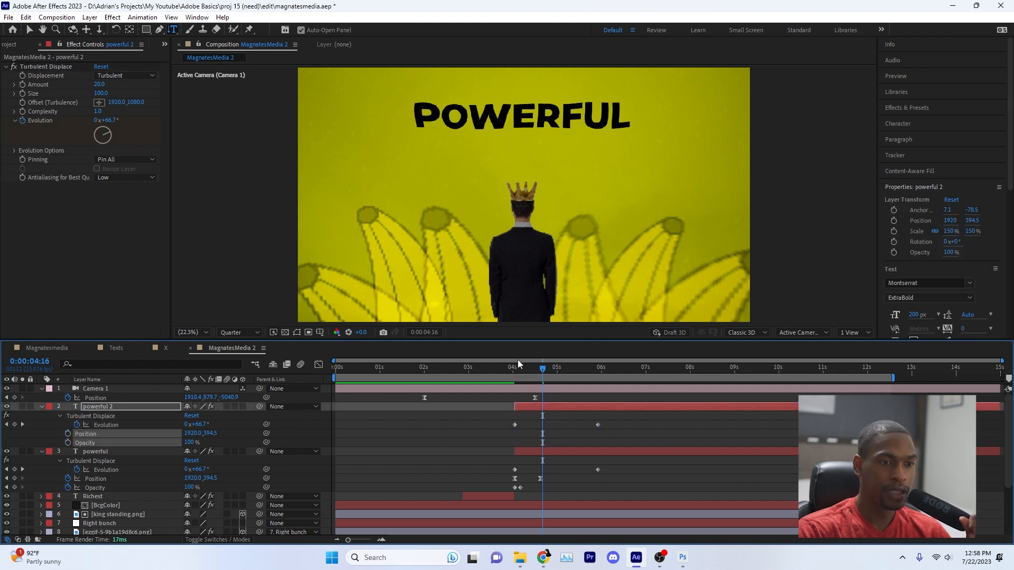
pyautogui.moveTo(544, 404); pyautogui.dragTo(571, 409)
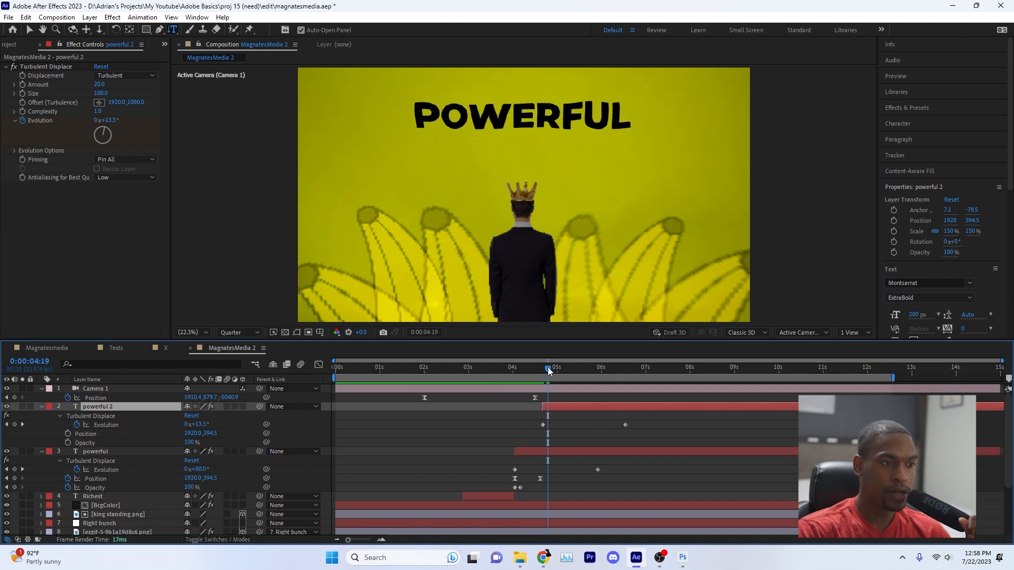
# - Lower the duplicate text to Y position 671.5 and replace its wording with "men in the world"
pyautogui.moveTo(213, 435); pyautogui.dragTo(383, 429)
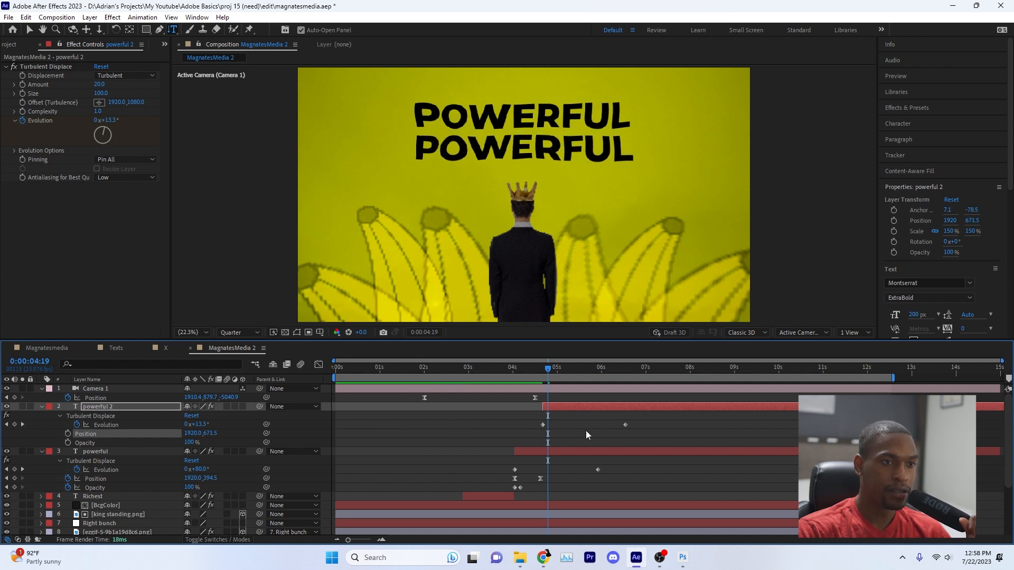
pyautogui.doubleClick(541, 143)
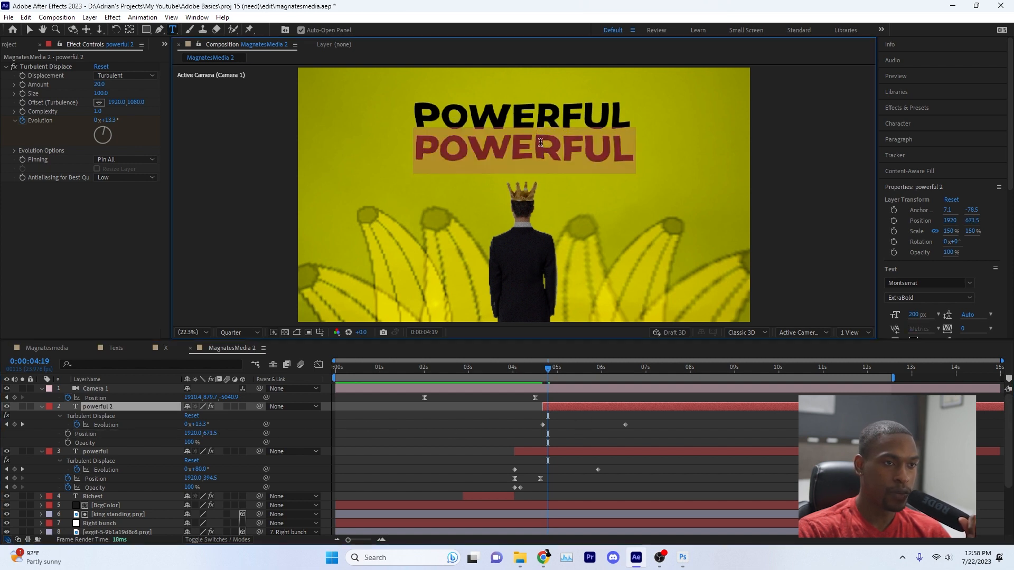
pyautogui.write('MEN in the w')
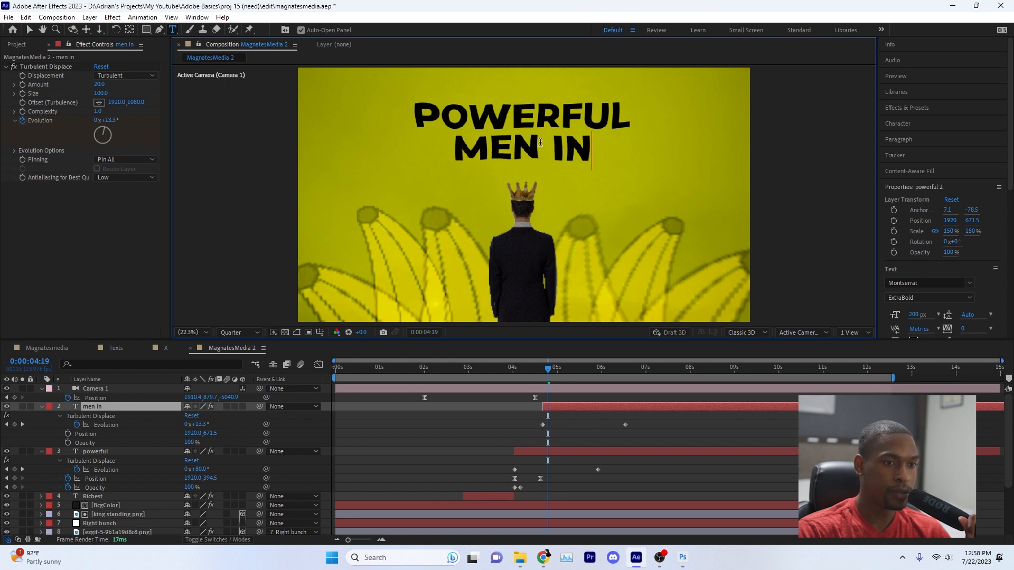
pyautogui.write('orld')
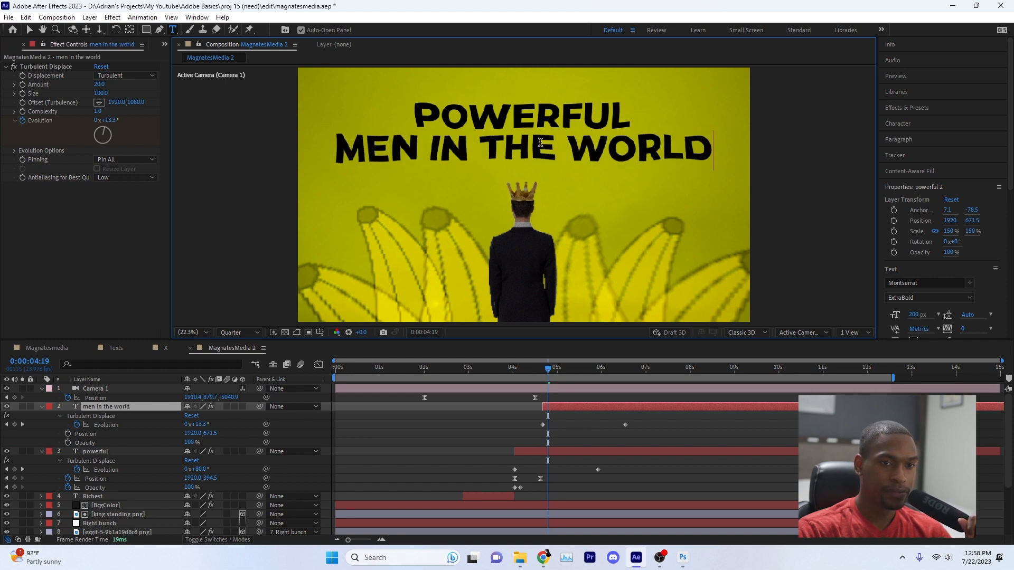
pyautogui.click(565, 375)
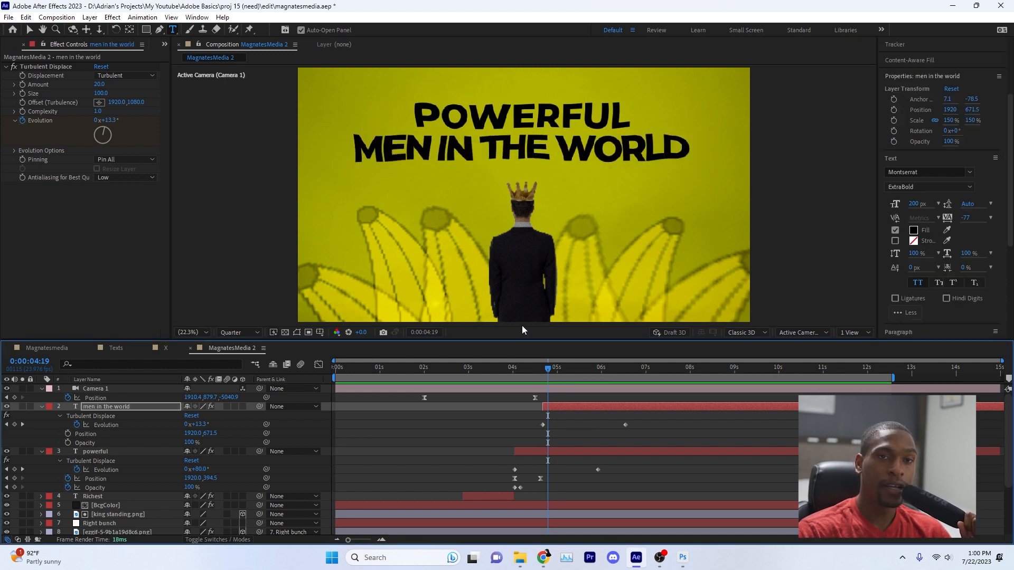
# - Set the current time to 0:00:04:17 and collapse the properties of the men in the world and powerful layers
pyautogui.moveTo(550, 366)
pyautogui.mouseDown()
pyautogui.moveTo(505, 372)
pyautogui.moveTo(542, 380)
pyautogui.mouseUp()
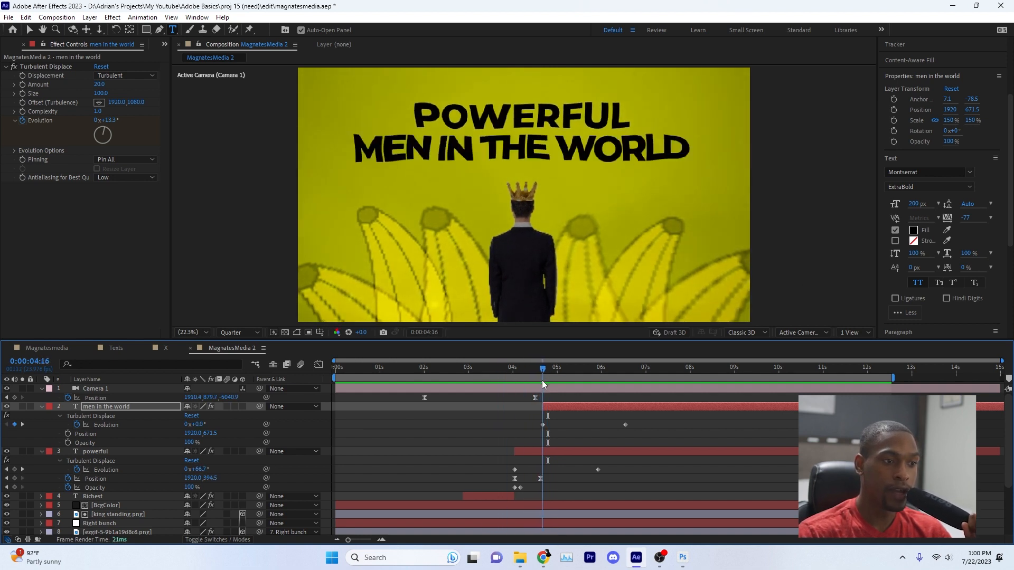
pyautogui.click(100, 407)
pyautogui.press('u')
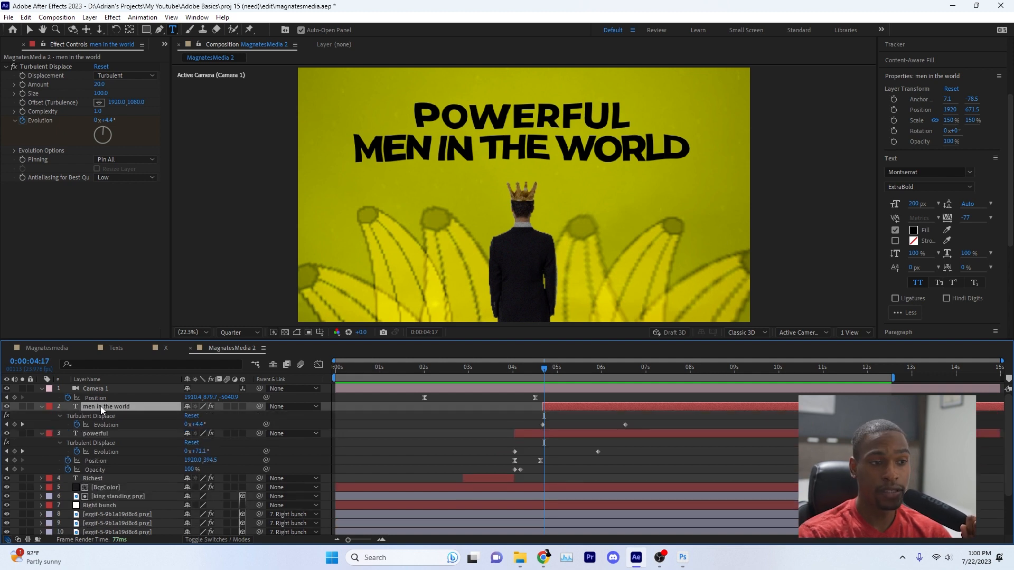
pyautogui.click(42, 406)
pyautogui.click(86, 416)
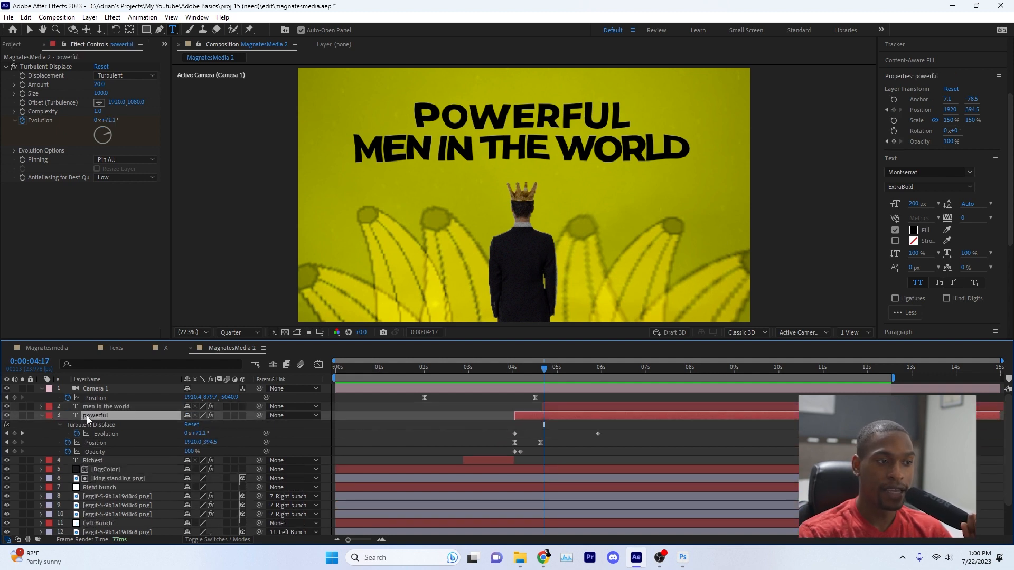
pyautogui.press('u')
# - Add a Position text animator to the men in the world layer and expand its Range Selector 1
pyautogui.click(41, 407)
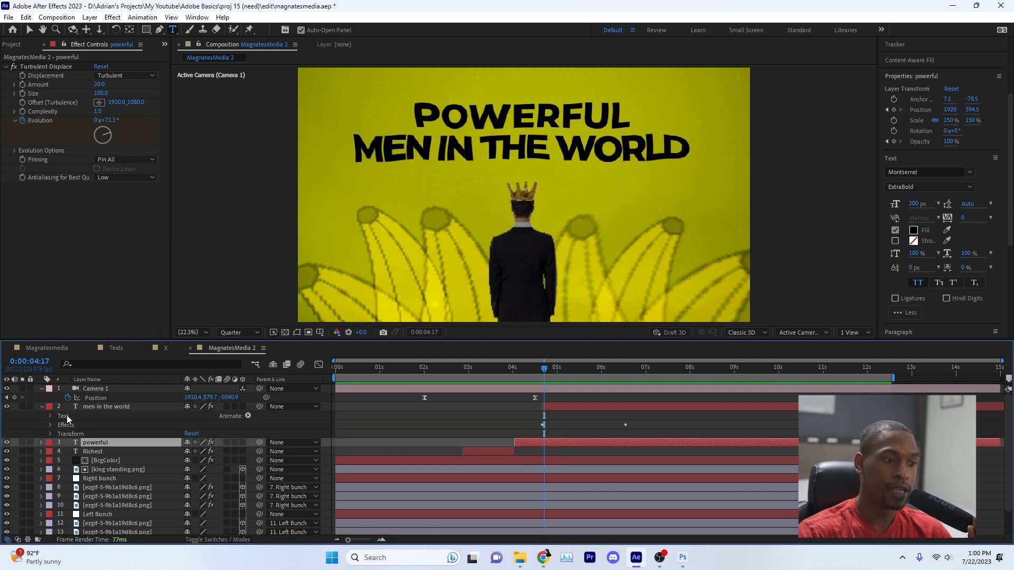
pyautogui.click(50, 416)
pyautogui.click(248, 416)
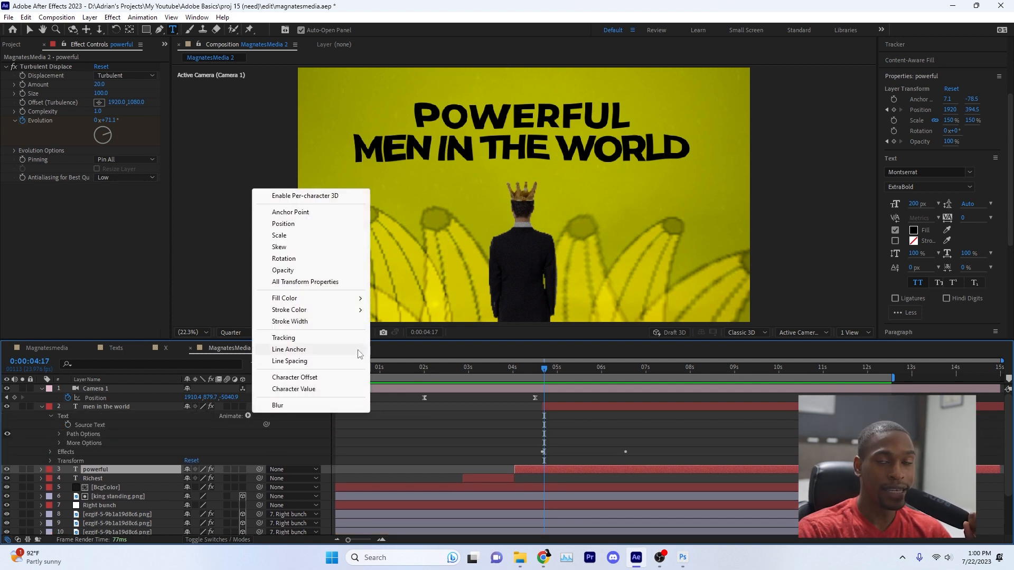
pyautogui.click(283, 224)
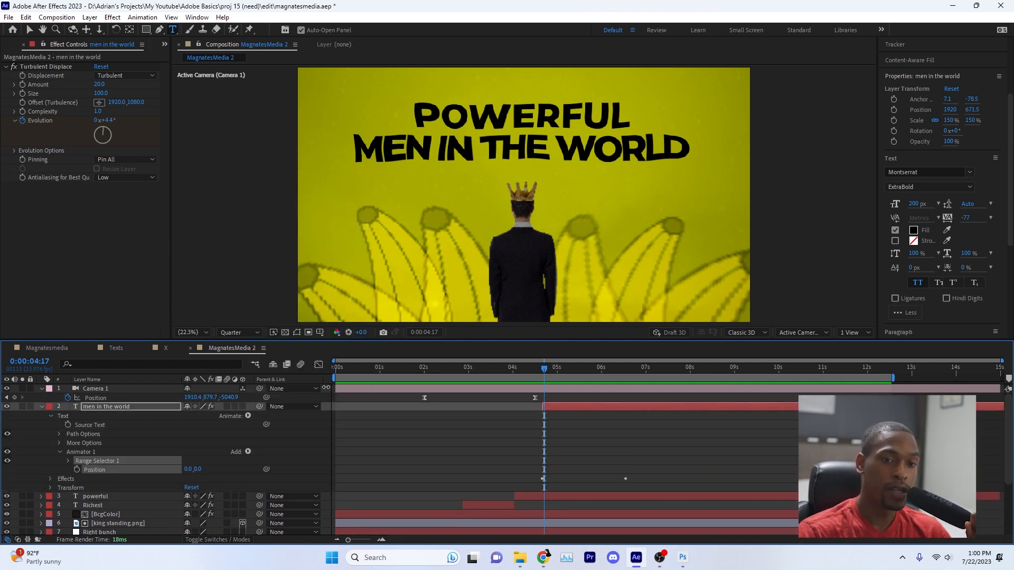
pyautogui.click(69, 462)
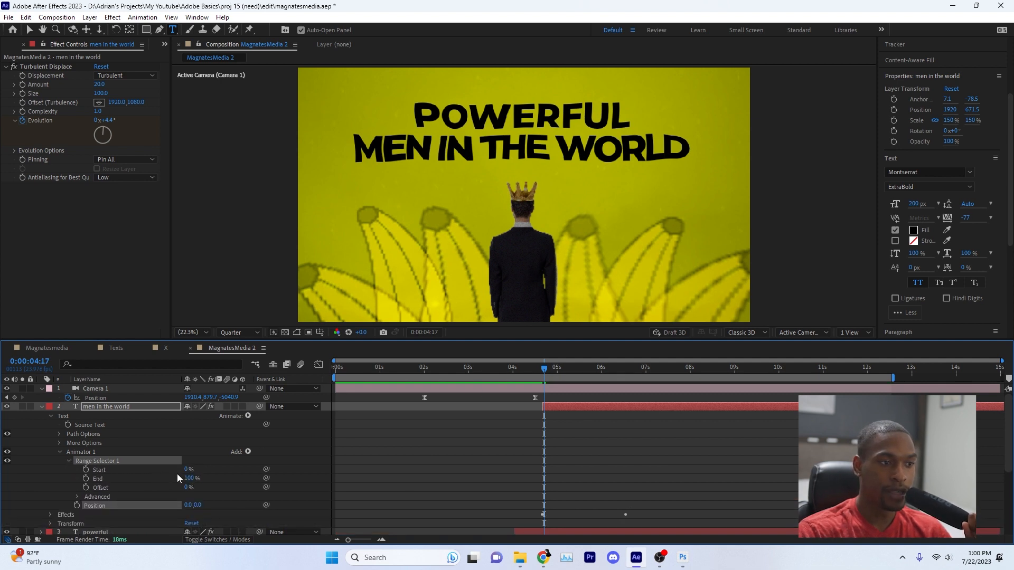
# - Examine the Start value and Advanced options of Range Selector 1 on the men in the world layer
pyautogui.click(186, 469)
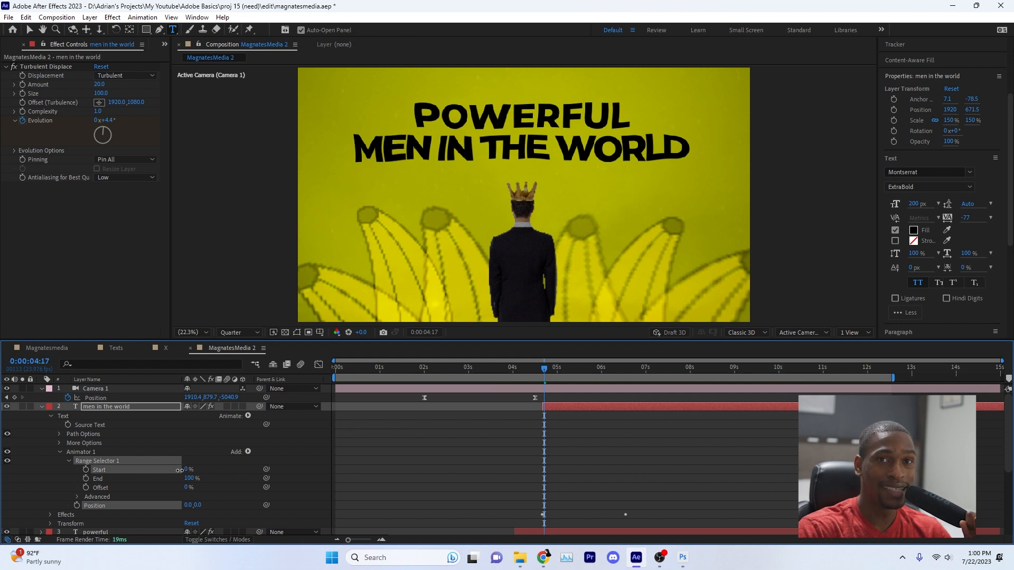
pyautogui.moveTo(186, 471); pyautogui.dragTo(174, 471)
pyautogui.click(77, 497)
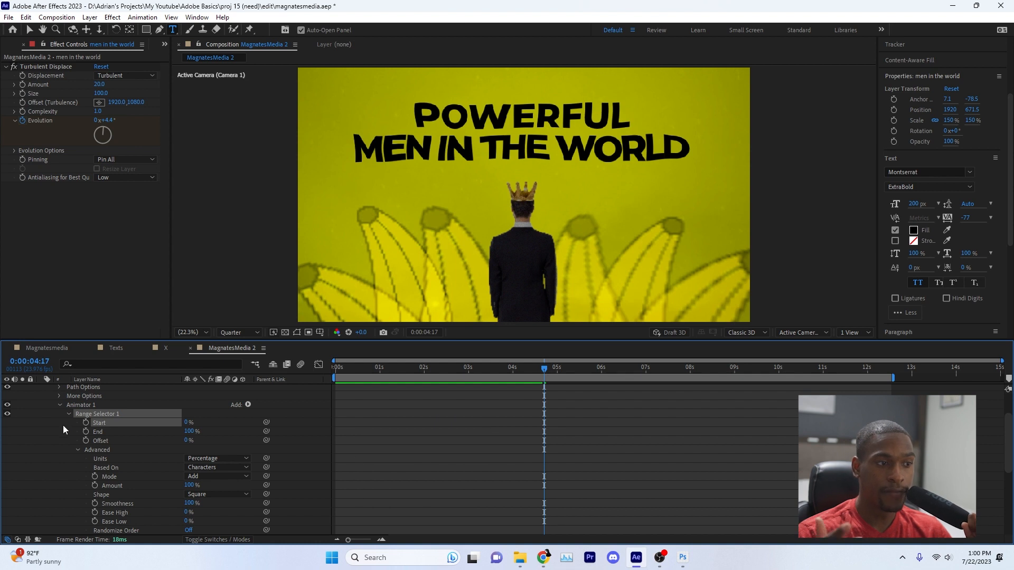
pyautogui.scroll(3, 61, 433)
pyautogui.scroll(-3, 60, 447)
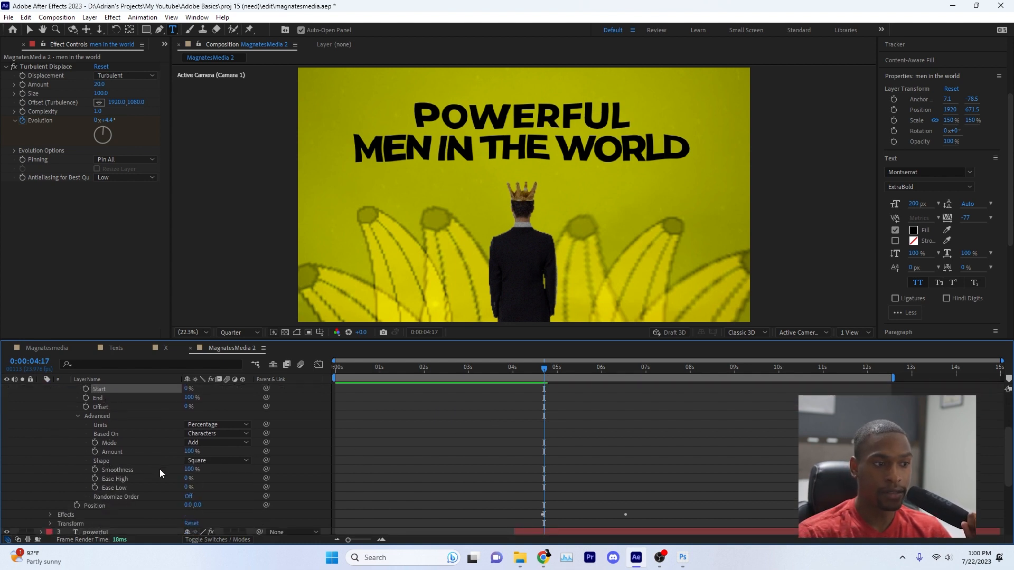
pyautogui.click(78, 443)
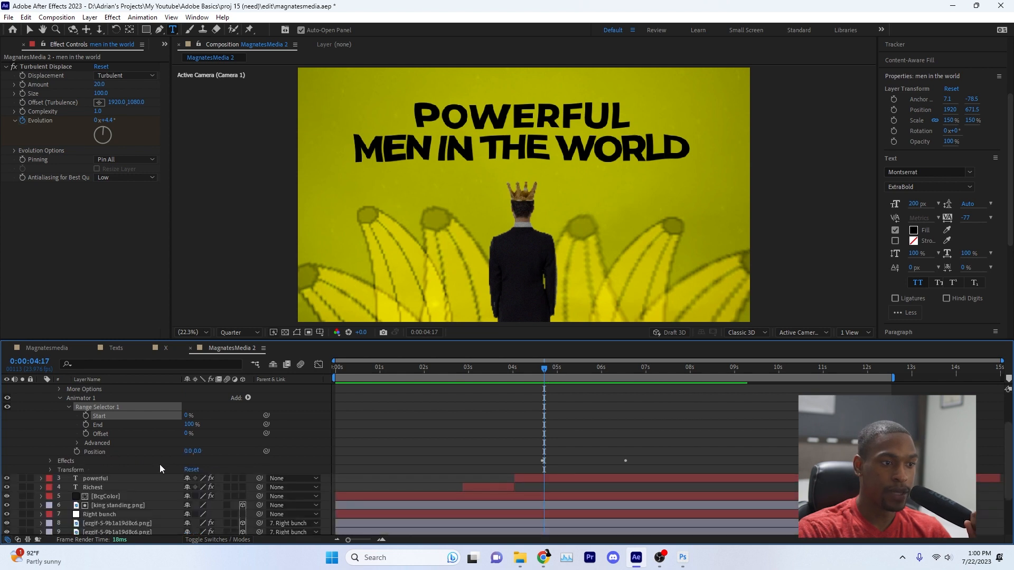
# - Keyframe the animator's Position from 0, 71 at 0:00:04:17 to 0, 0 at 0:00:05:03 and scrub through the move
pyautogui.moveTo(197, 453); pyautogui.dragTo(224, 456)
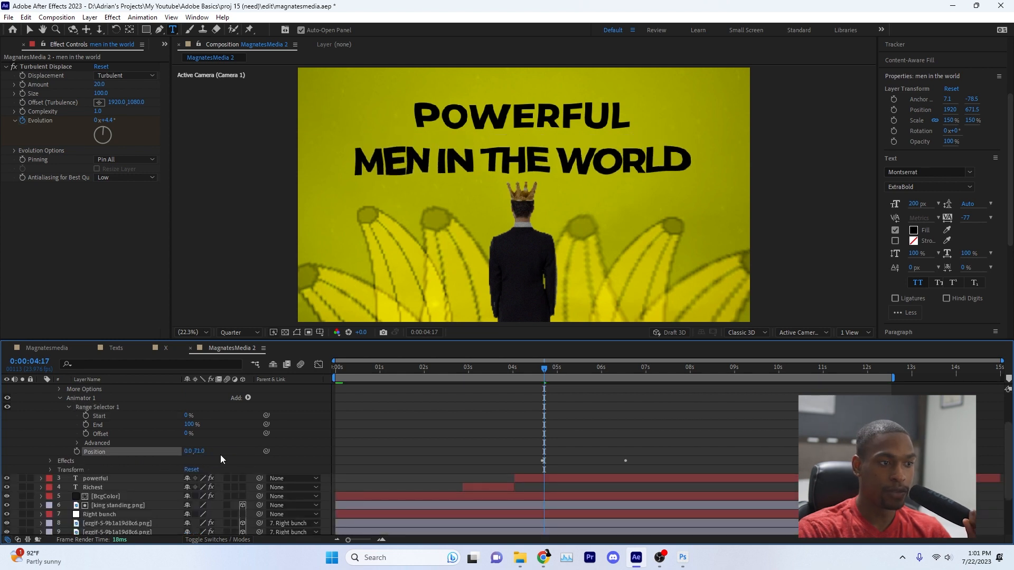
pyautogui.click(76, 452)
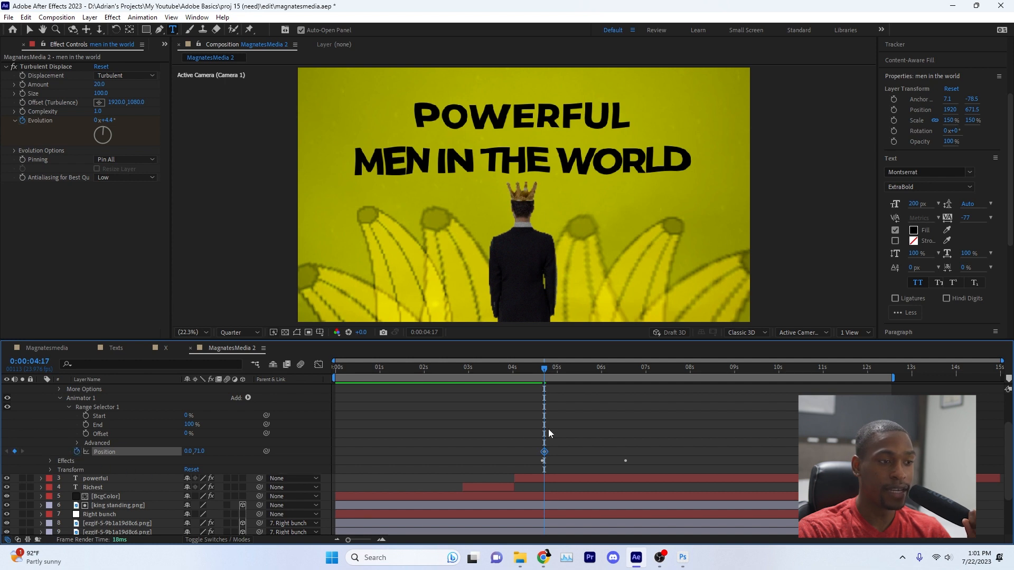
pyautogui.hotkey('shift', 'pagedown')
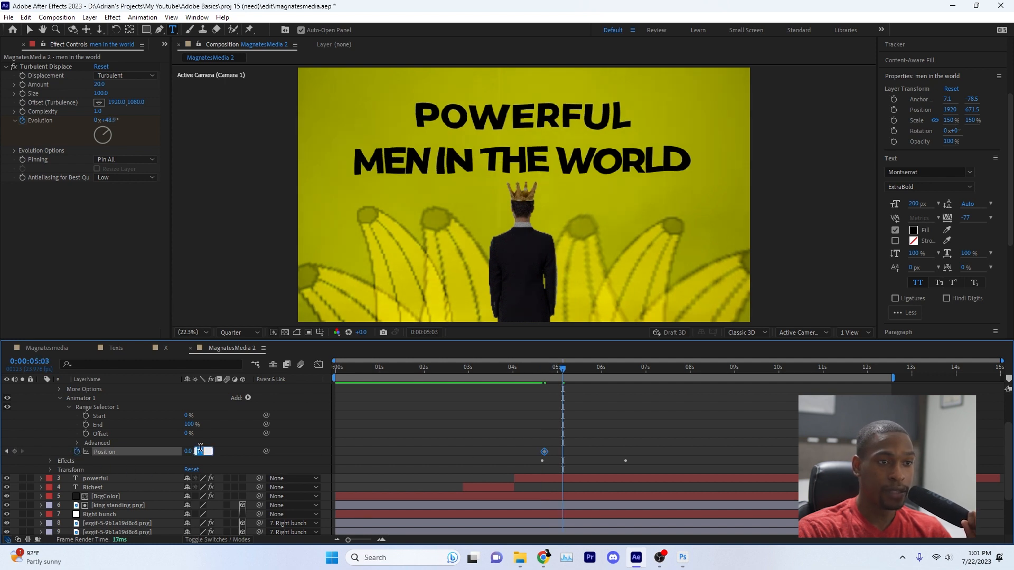
pyautogui.press('Return')
pyautogui.moveTo(550, 373)
pyautogui.mouseDown()
pyautogui.moveTo(536, 376)
pyautogui.moveTo(559, 376)
pyautogui.mouseUp()
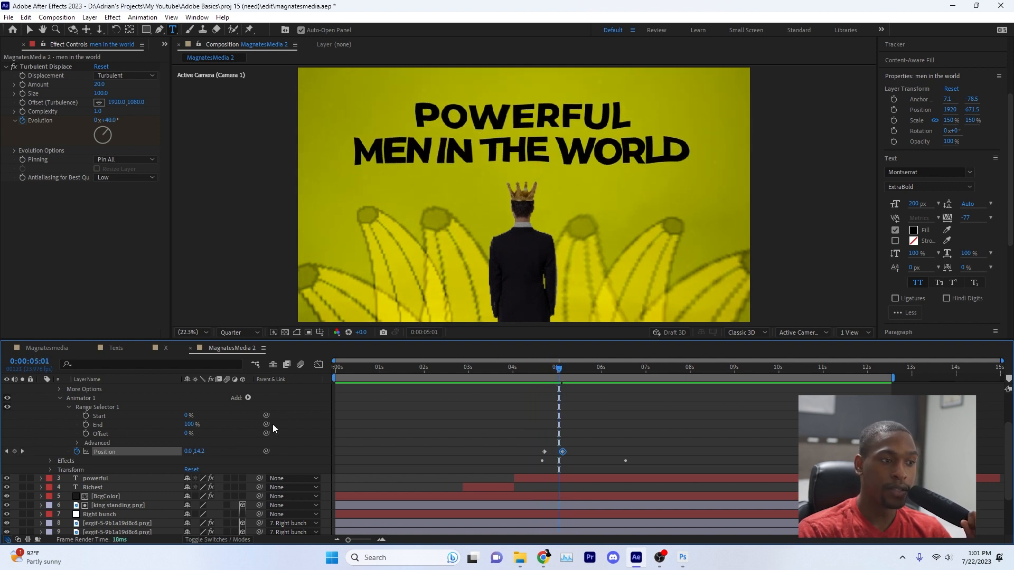
# - Examine the Based On, Mode and Shape options in the Advanced settings of Range Selector 1
pyautogui.click(84, 445)
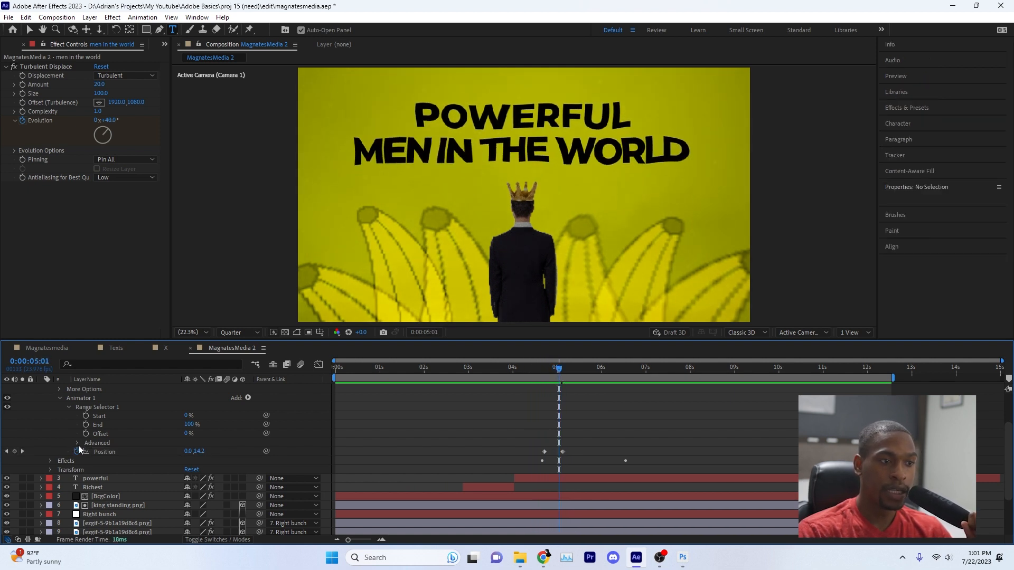
pyautogui.click(77, 443)
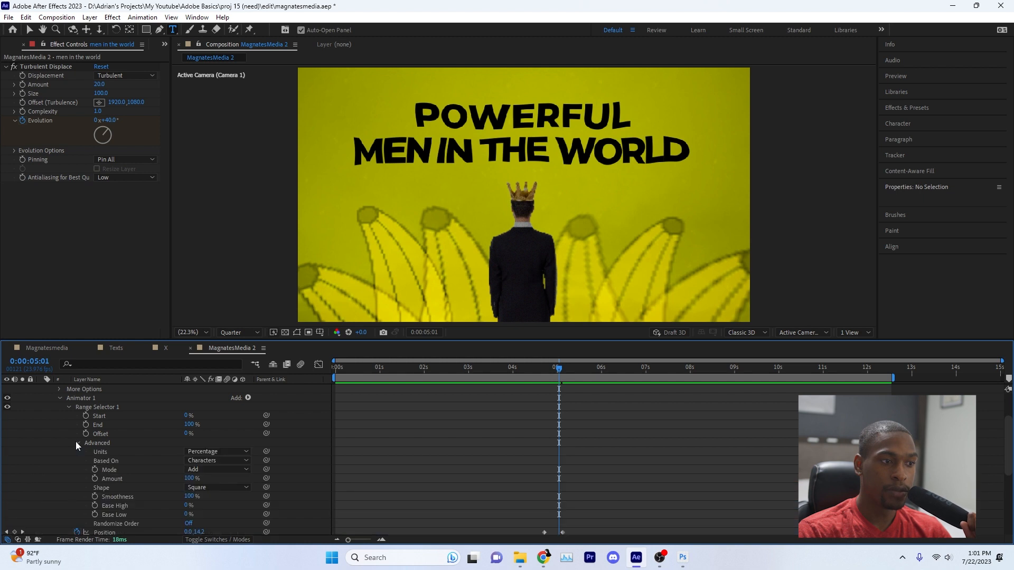
pyautogui.click(209, 461)
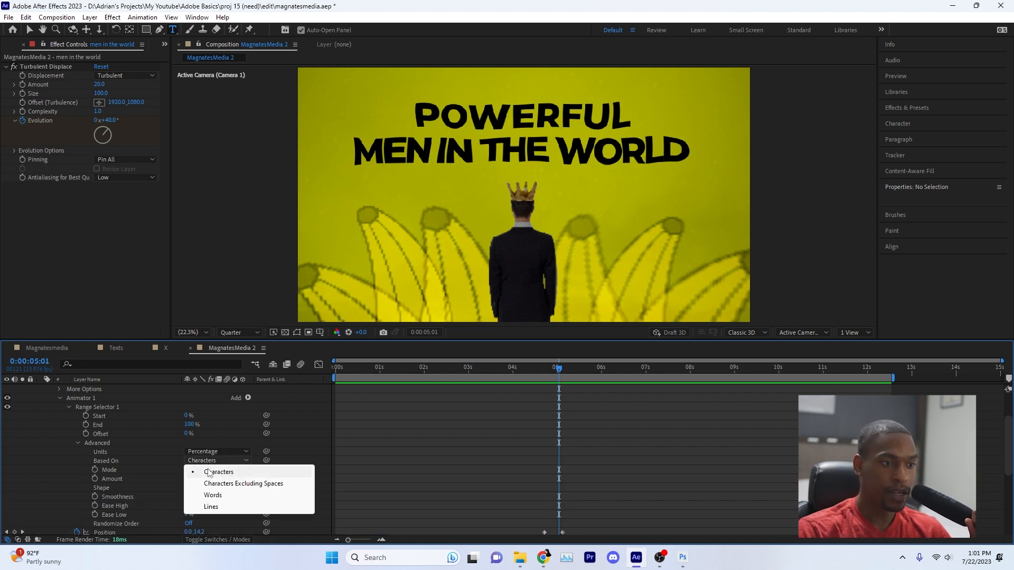
pyautogui.click(207, 438)
pyautogui.click(207, 471)
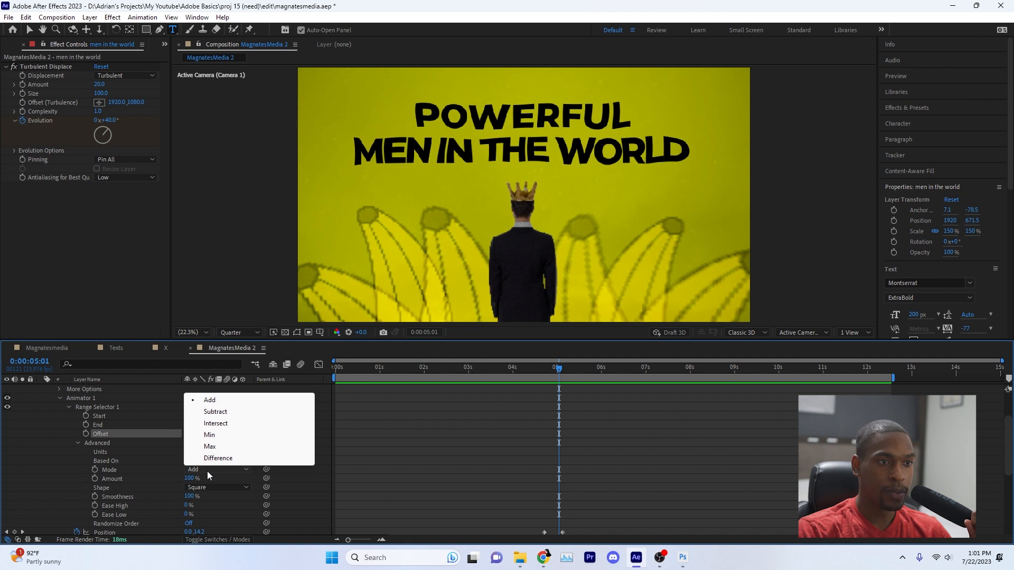
pyautogui.click(213, 488)
pyautogui.click(202, 487)
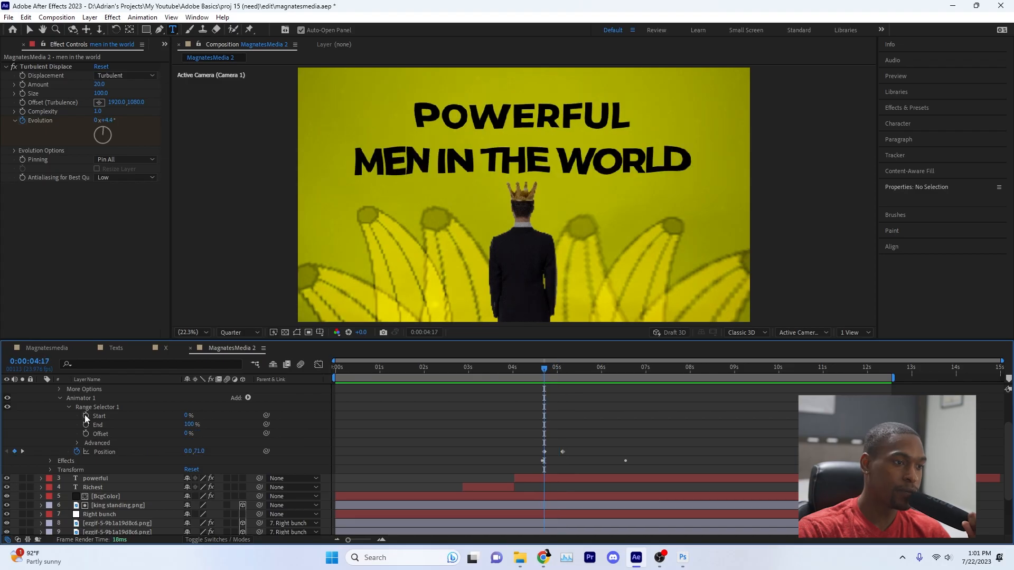
# - Keyframe Range Selector 1's Start from 0% at 0:00:04:17 to 100% at 0:00:05:03 and scrub through the animation
pyautogui.click(85, 415)
pyautogui.press('k')
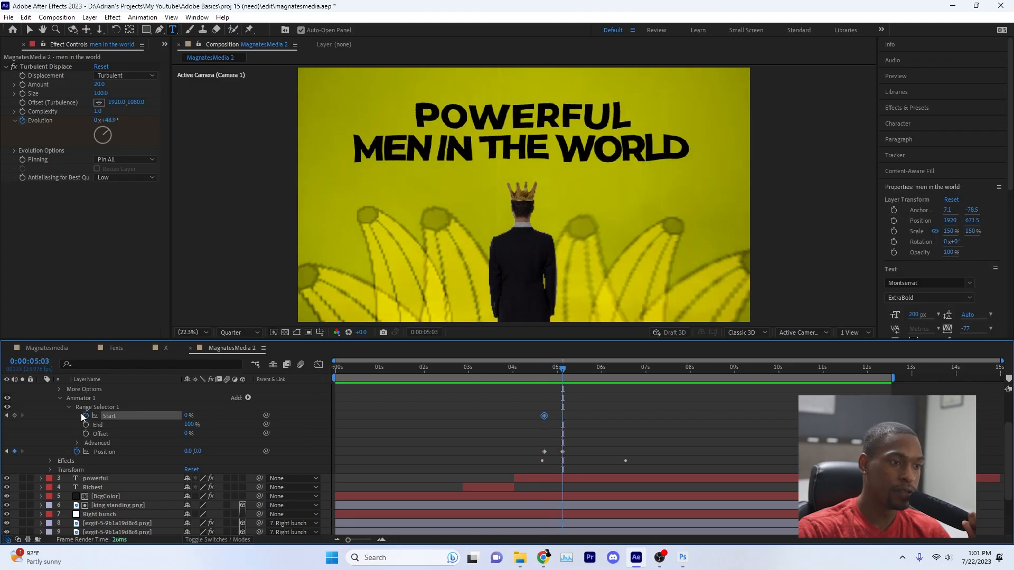
pyautogui.moveTo(188, 416); pyautogui.dragTo(253, 414)
pyautogui.moveTo(552, 369); pyautogui.dragTo(549, 368)
# - Set Based On to Words in Range Selector 1's Advanced settings
pyautogui.click(68, 407)
pyautogui.click(69, 407)
pyautogui.click(77, 443)
pyautogui.click(217, 452)
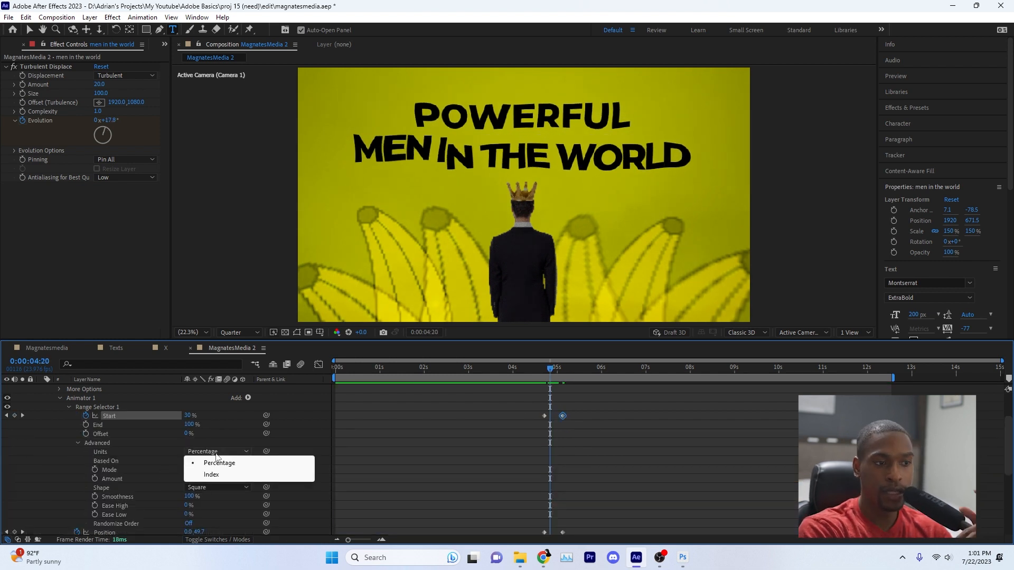
pyautogui.click(206, 460)
pyautogui.click(216, 460)
pyautogui.click(206, 494)
# - Move the end keyframes of Start and Position together to about 0:00:08:03 and scrub through the slower animation
pyautogui.moveTo(550, 370); pyautogui.dragTo(565, 374)
pyautogui.moveTo(555, 408); pyautogui.dragTo(572, 534)
pyautogui.moveTo(563, 416); pyautogui.dragTo(639, 418)
pyautogui.moveTo(564, 370); pyautogui.dragTo(611, 376)
pyautogui.moveTo(633, 416); pyautogui.dragTo(696, 417)
pyautogui.moveTo(532, 374); pyautogui.dragTo(657, 379)
# - Try out different Offset and End values on Range Selector 1 and undo the changes
pyautogui.moveTo(188, 434)
pyautogui.mouseDown()
pyautogui.moveTo(220, 445)
pyautogui.moveTo(187, 447)
pyautogui.mouseUp()
pyautogui.moveTo(636, 370); pyautogui.dragTo(555, 379)
pyautogui.hotkey('ctrl', 'a')
pyautogui.hotkey('ctrl', 'z')
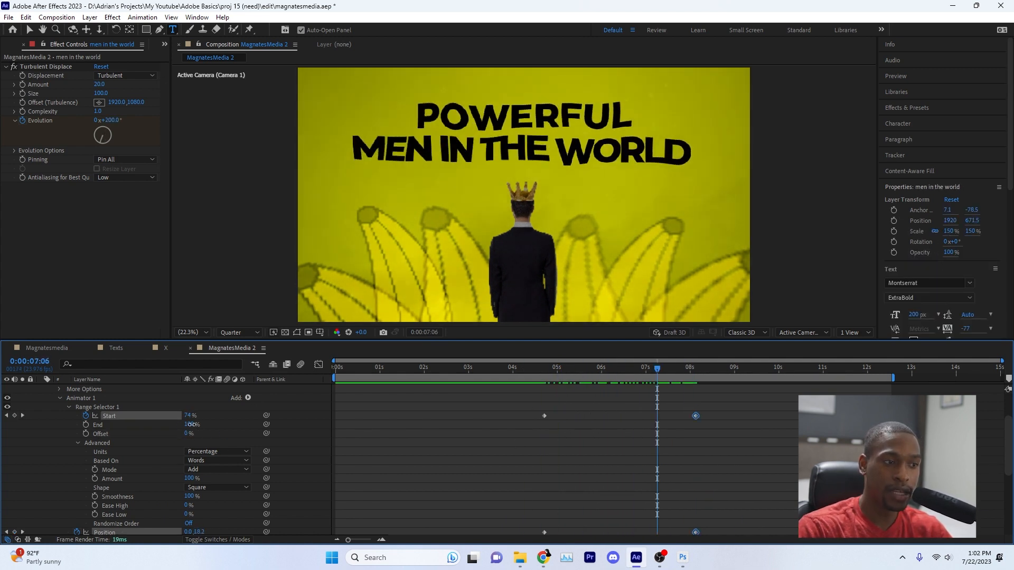
pyautogui.moveTo(188, 425); pyautogui.dragTo(154, 432)
pyautogui.hotkey('ctrl', 'z')
# - Set Range Selector 1's Smoothness to 50% and scrub through the word-by-word motion
pyautogui.scroll(-2, 147, 469)
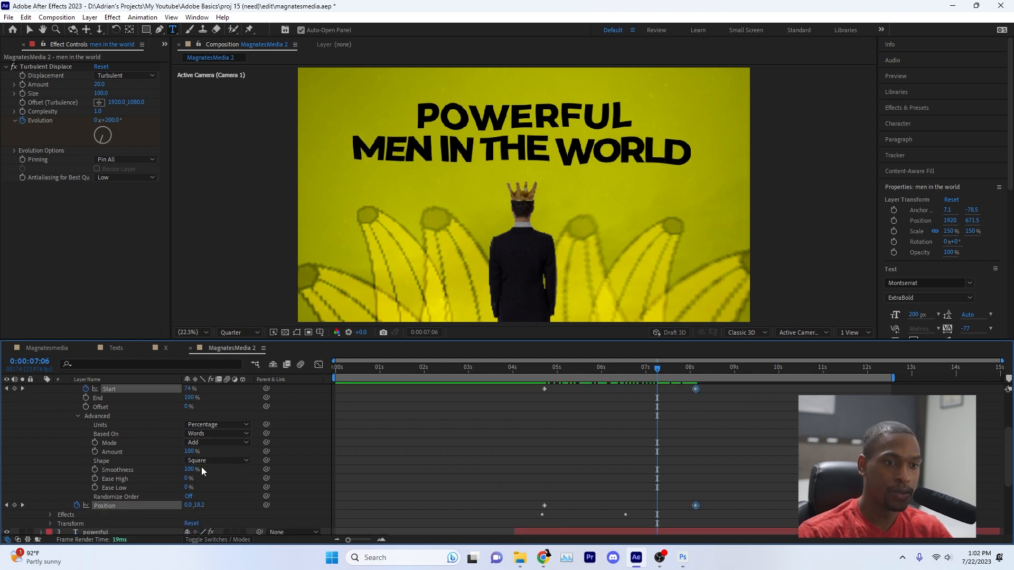
pyautogui.moveTo(191, 470); pyautogui.dragTo(186, 481)
pyautogui.moveTo(542, 373); pyautogui.dragTo(638, 371)
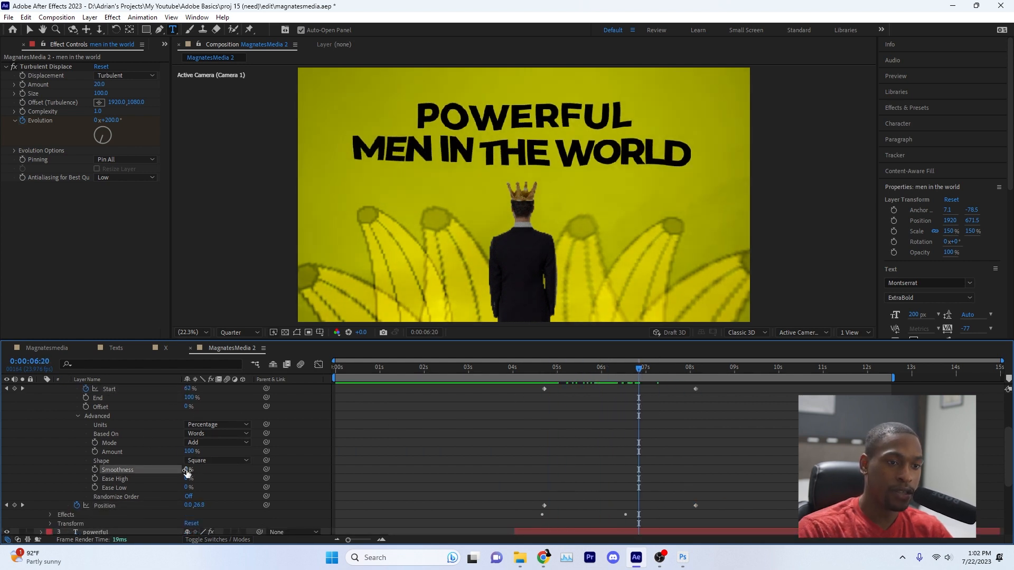
pyautogui.click(188, 470)
pyautogui.write('50')
pyautogui.press('Return')
pyautogui.moveTo(547, 374); pyautogui.dragTo(678, 376)
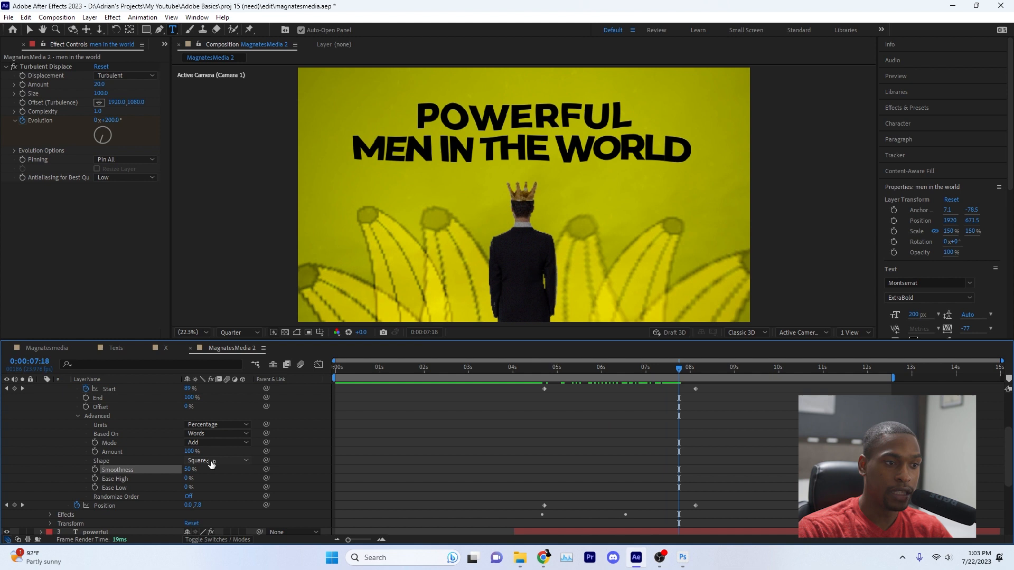
# - Collapse Range Selector 1's Advanced settings and examine the properties available to add to Animator 1 and to the text layer
pyautogui.click(78, 417)
pyautogui.scroll(2, 127, 447)
pyautogui.click(99, 426)
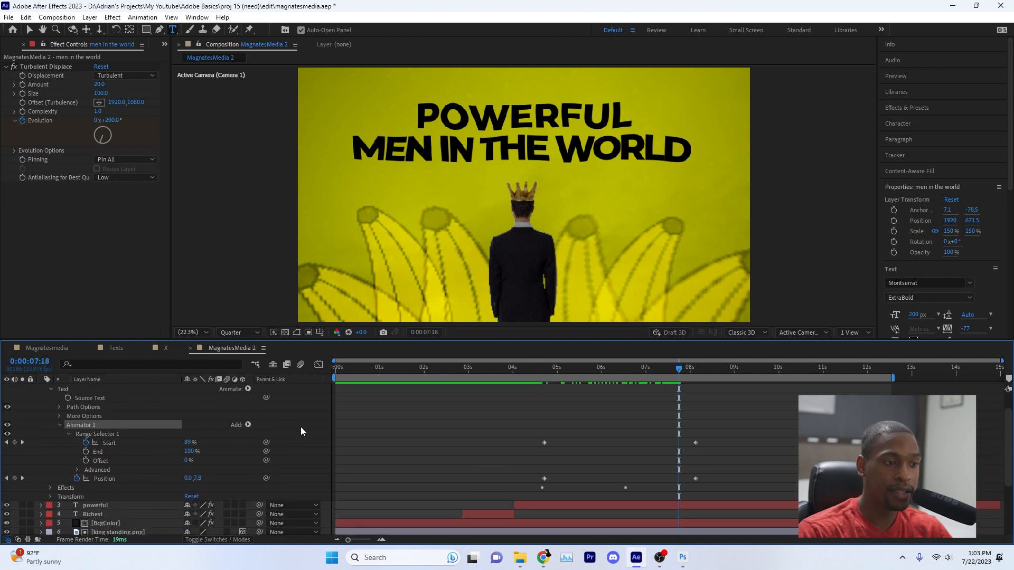
pyautogui.click(248, 426)
pyautogui.moveTo(286, 432)
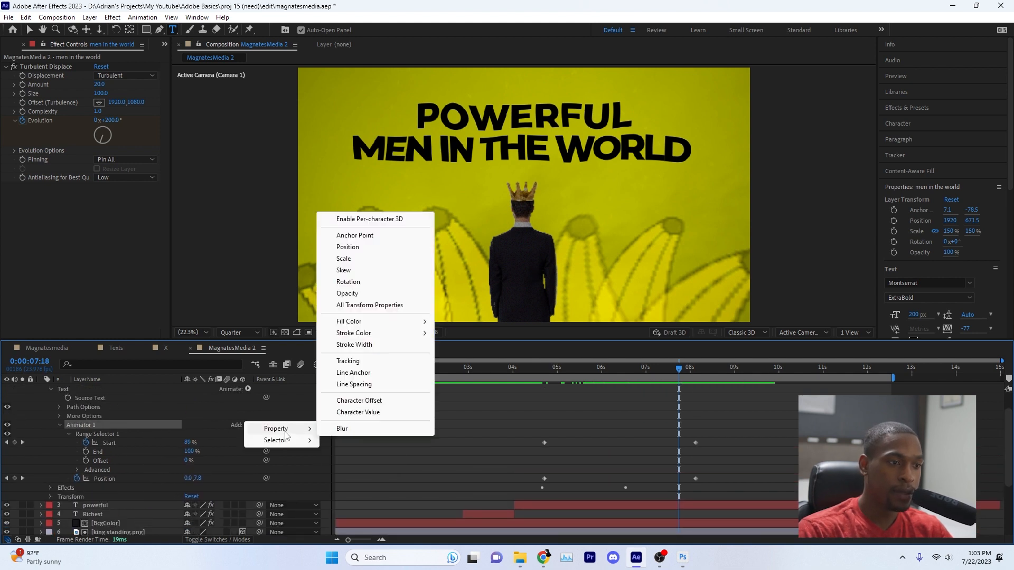
pyautogui.click(157, 429)
pyautogui.click(138, 434)
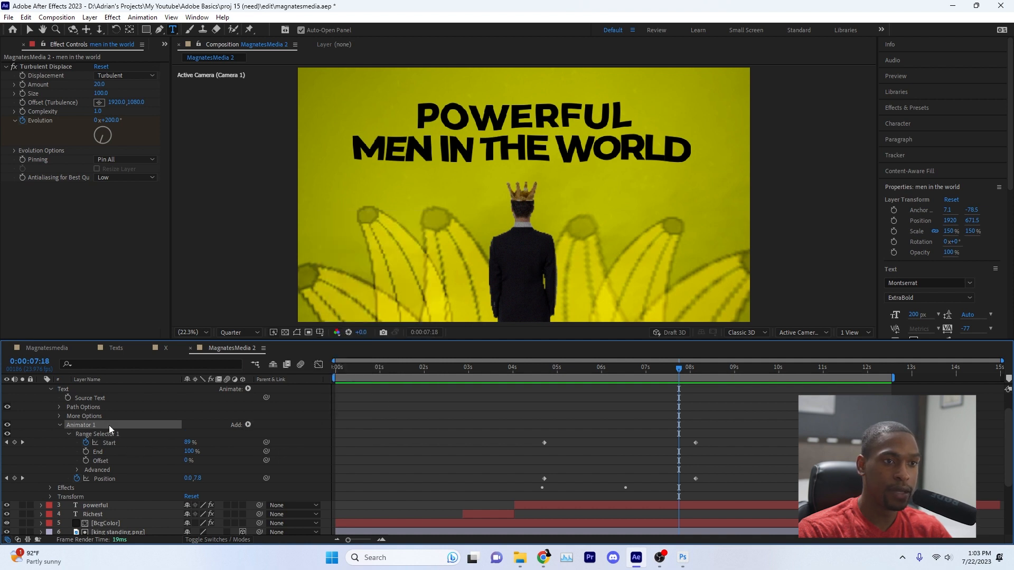
pyautogui.click(248, 390)
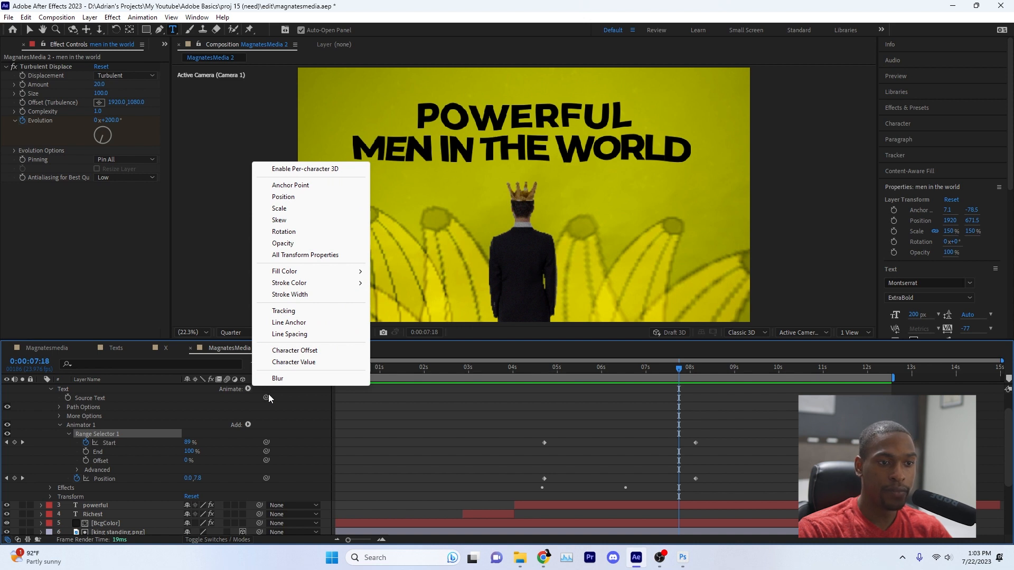
pyautogui.click(77, 426)
pyautogui.click(248, 390)
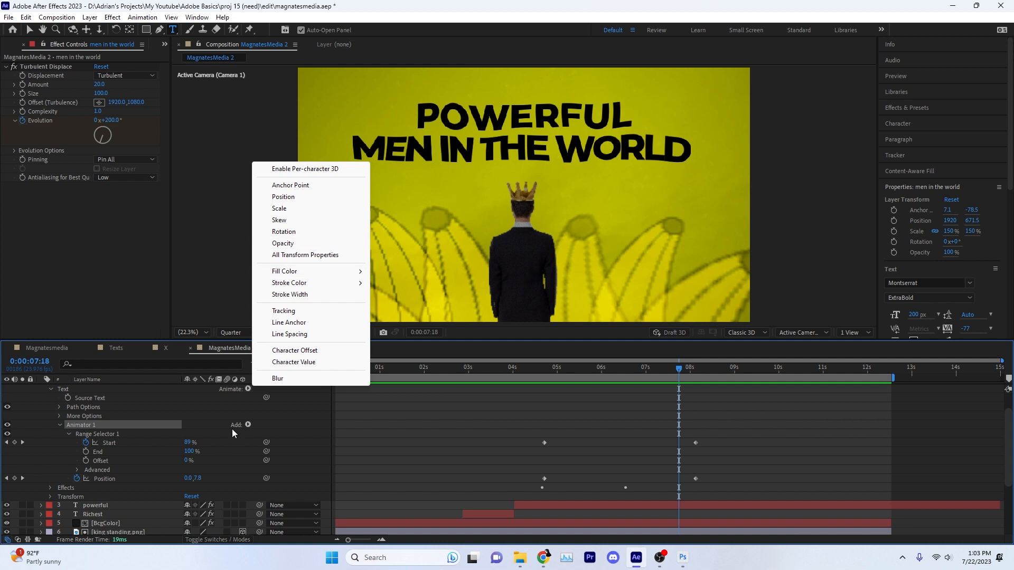
# - Add an Opacity property to Animator 1 and set it to 0%
pyautogui.click(248, 425)
pyautogui.moveTo(258, 429)
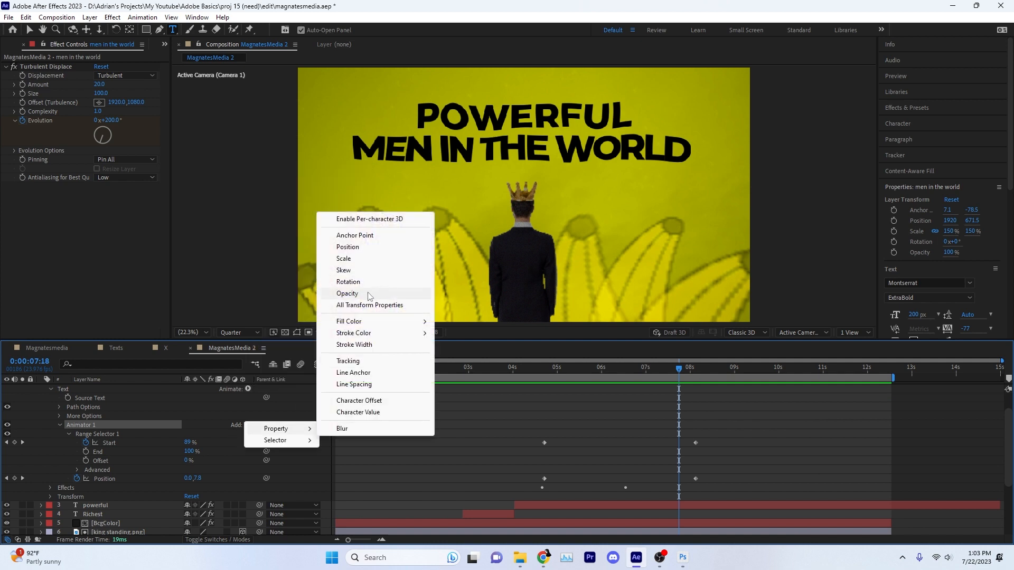
pyautogui.click(370, 293)
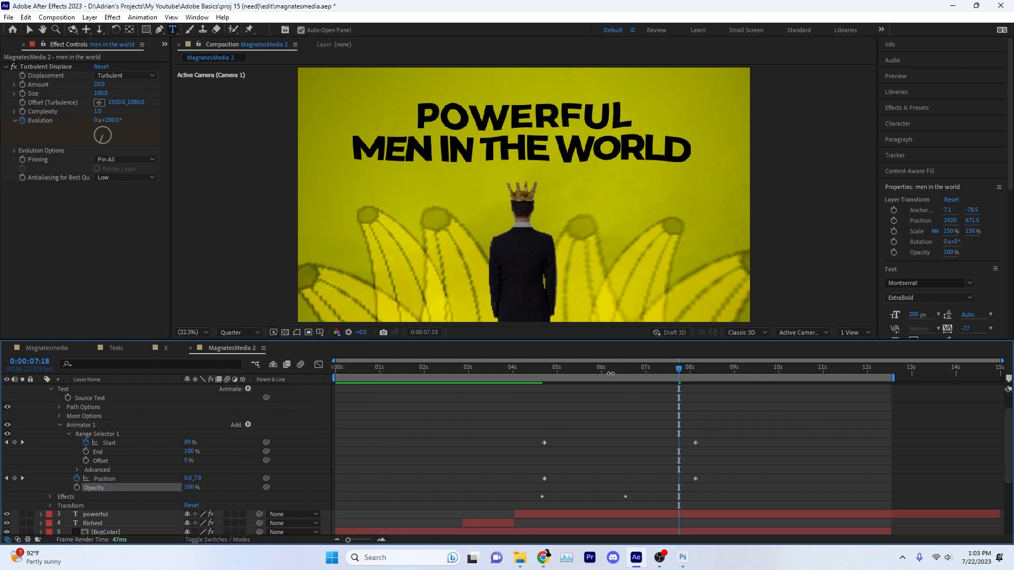
pyautogui.moveTo(595, 368); pyautogui.dragTo(554, 368)
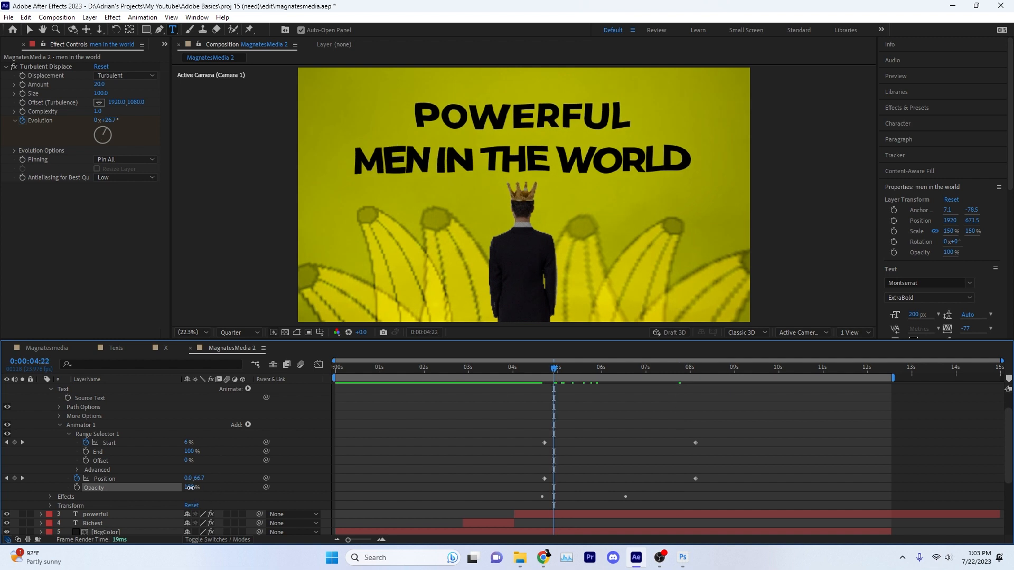
pyautogui.moveTo(191, 488); pyautogui.dragTo(89, 508)
# - Try keyframing Animator 1's Opacity at 0:00:04:22, scrub through the animation, and undo the keyframe
pyautogui.click(77, 487)
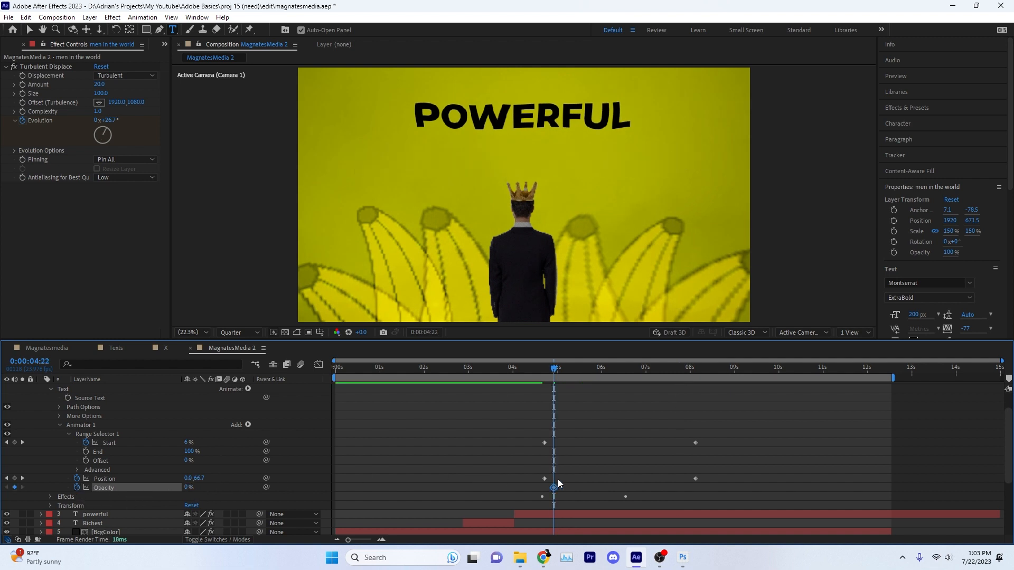
pyautogui.moveTo(619, 370); pyautogui.dragTo(549, 380)
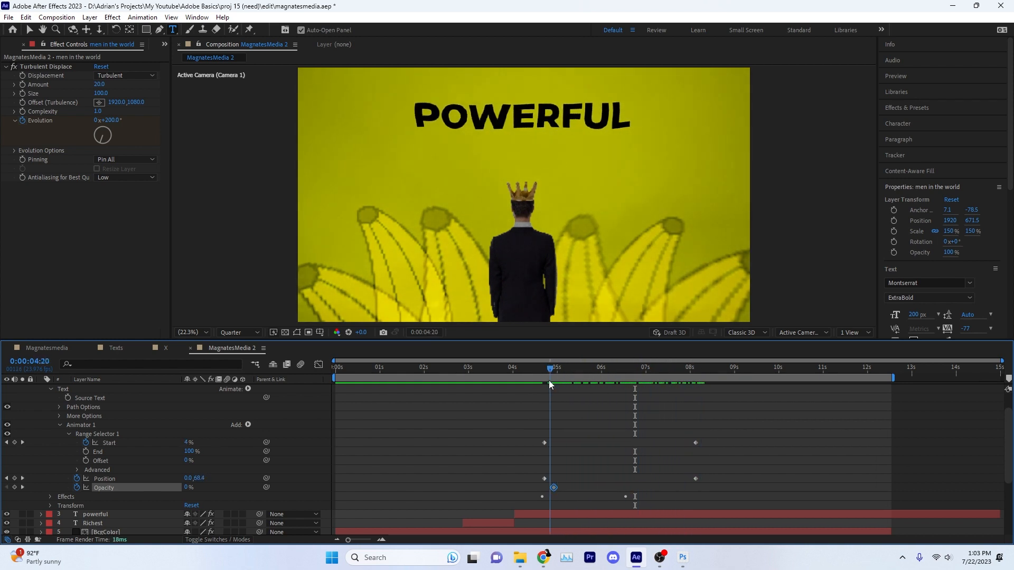
pyautogui.hotkey('ctrl', 'z')
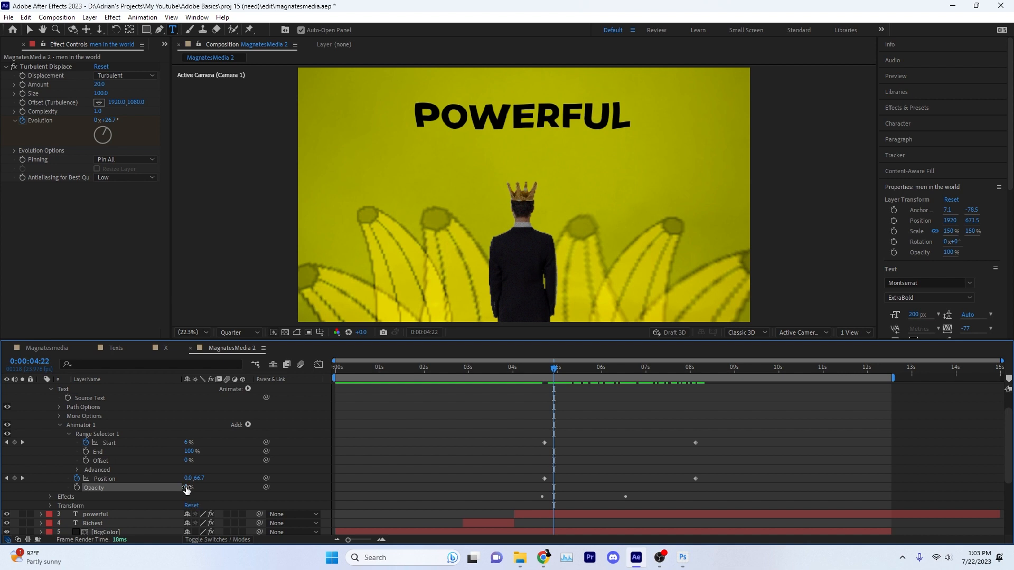
# - Scrub through and play back the composition to review the word-by-word reveal of the men in the world text
pyautogui.moveTo(523, 372); pyautogui.dragTo(711, 379)
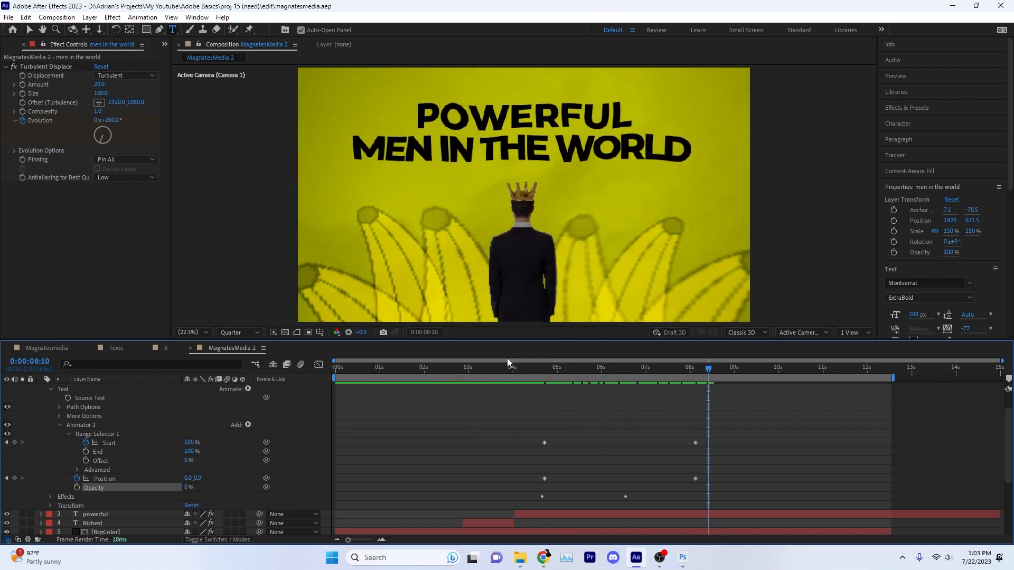
pyautogui.click(333, 380)
pyautogui.press('space')
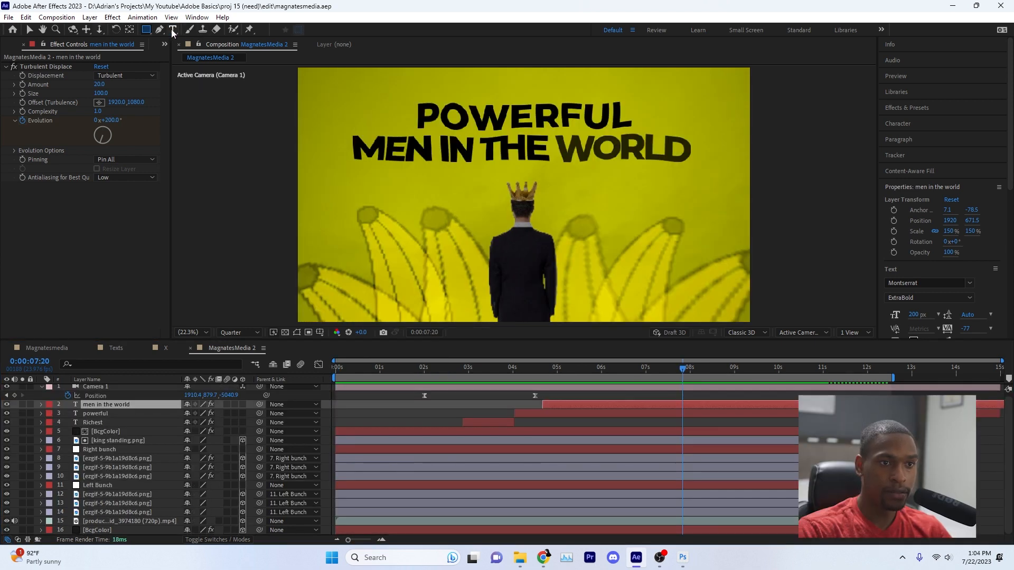
pyautogui.click(159, 29)
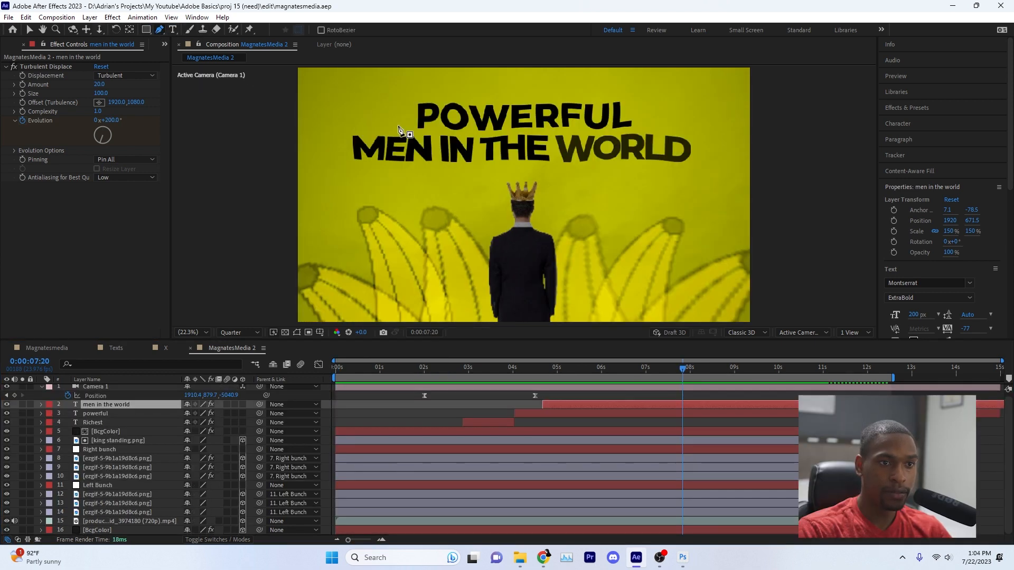
pyautogui.click(354, 168)
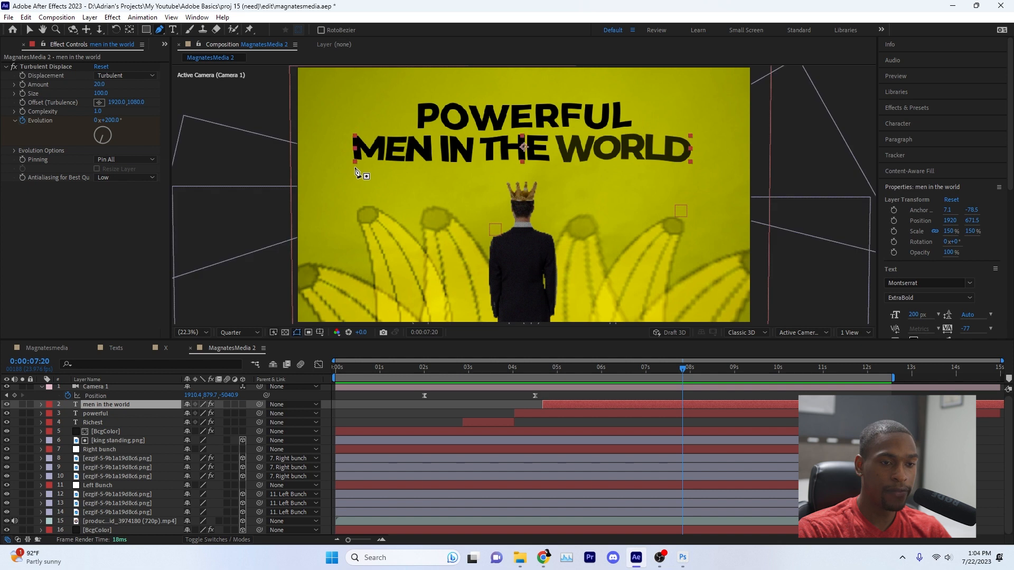
pyautogui.click(688, 167)
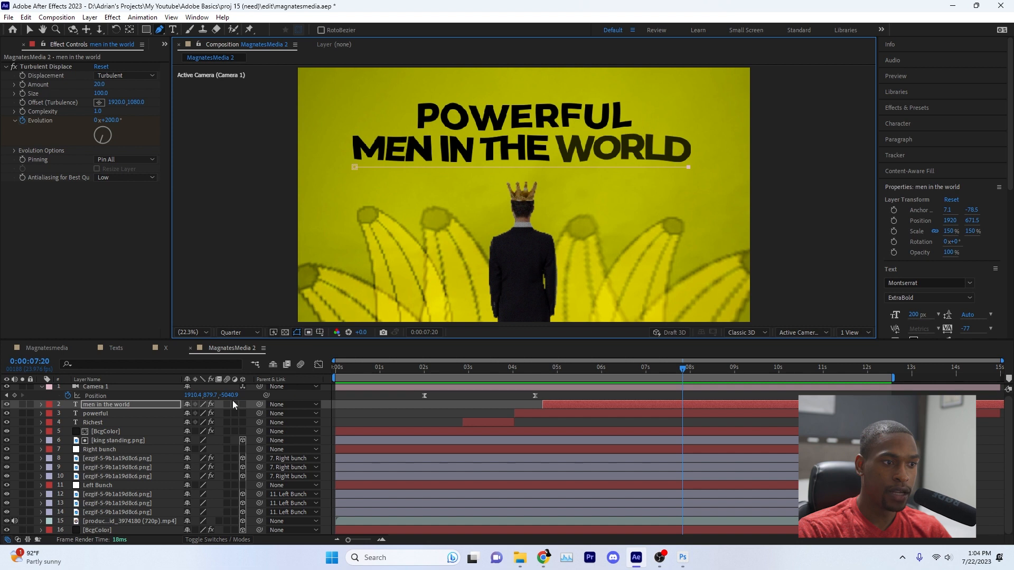
pyautogui.hotkey('ctrl', 'z')
pyautogui.hotkey('ctrl', 'z')
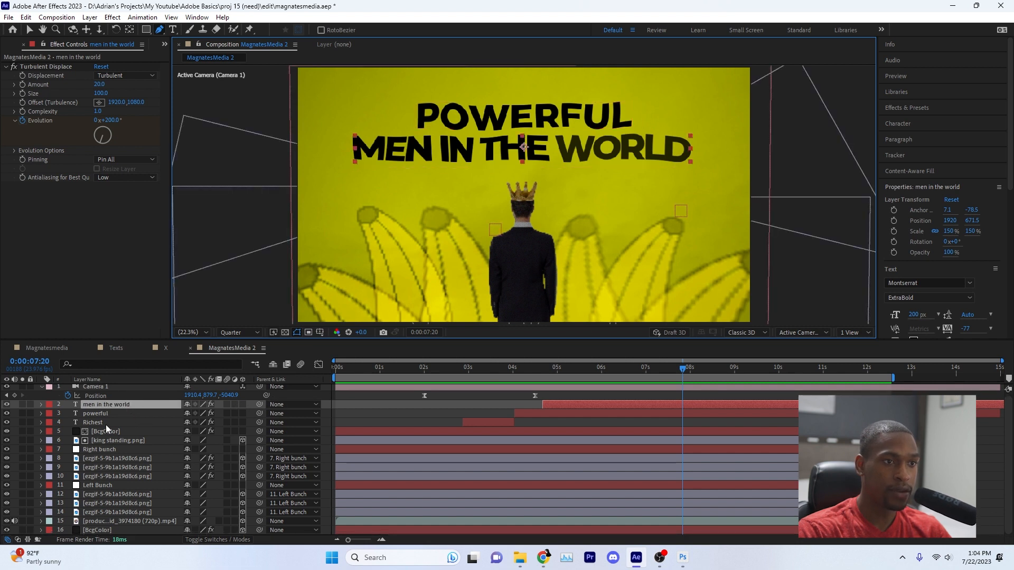
# - With no layer selected, draw a straight horizontal Pen tool line under MEN IN THE WORLD, spanning the text's width
pyautogui.click(366, 413)
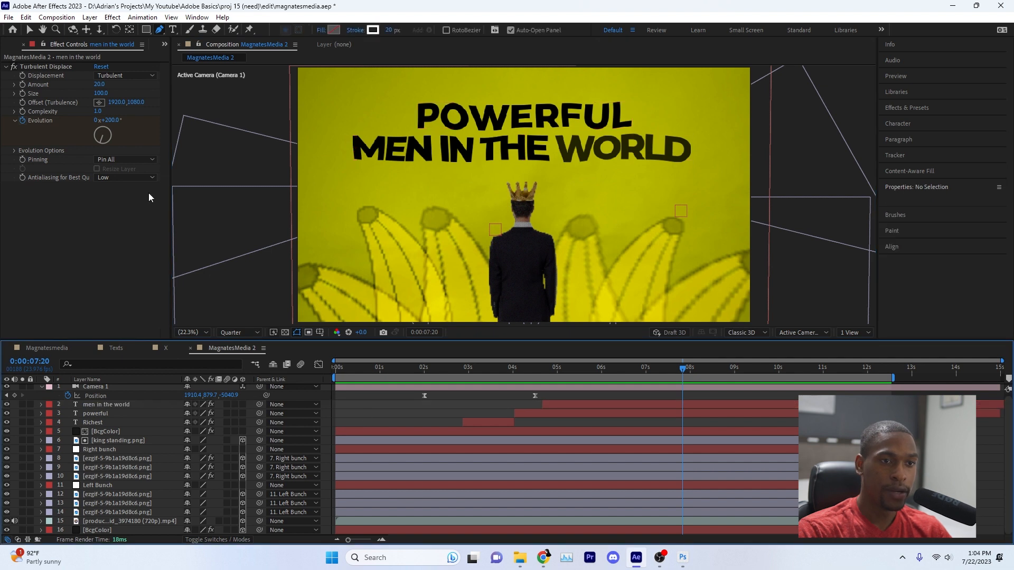
pyautogui.click(353, 168)
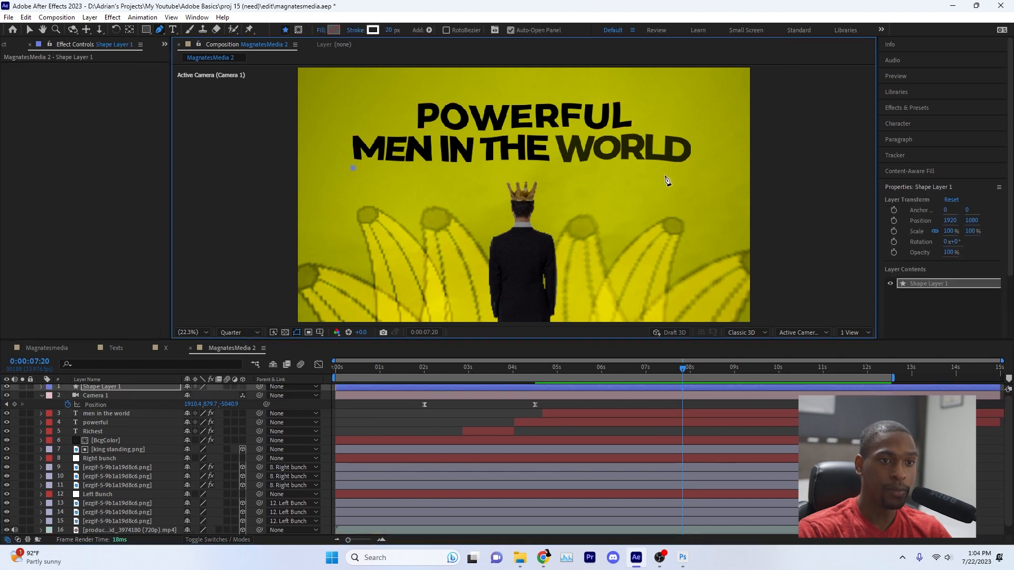
pyautogui.click(688, 168)
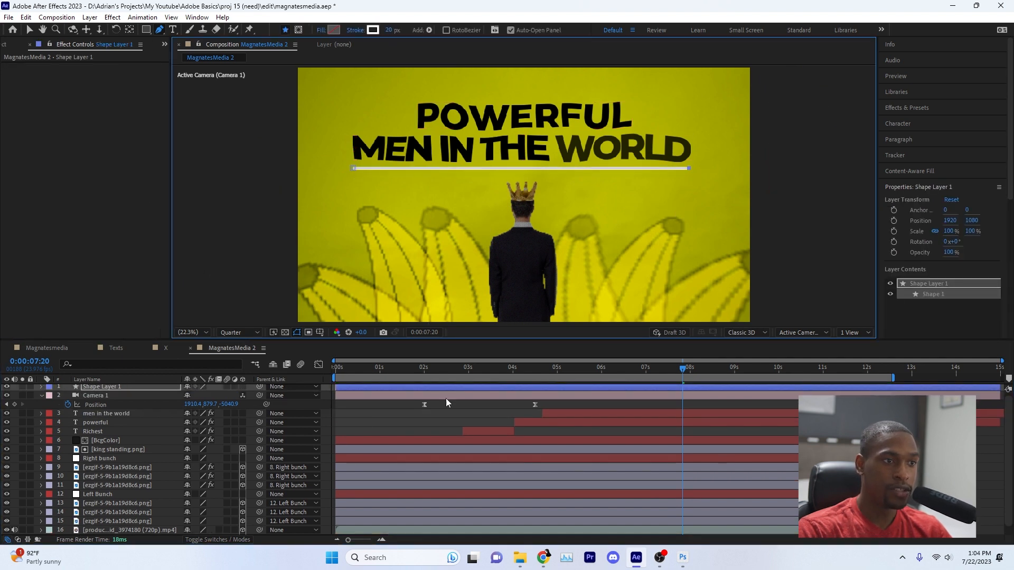
# - Change the underline's stroke color to red
pyautogui.click(373, 29)
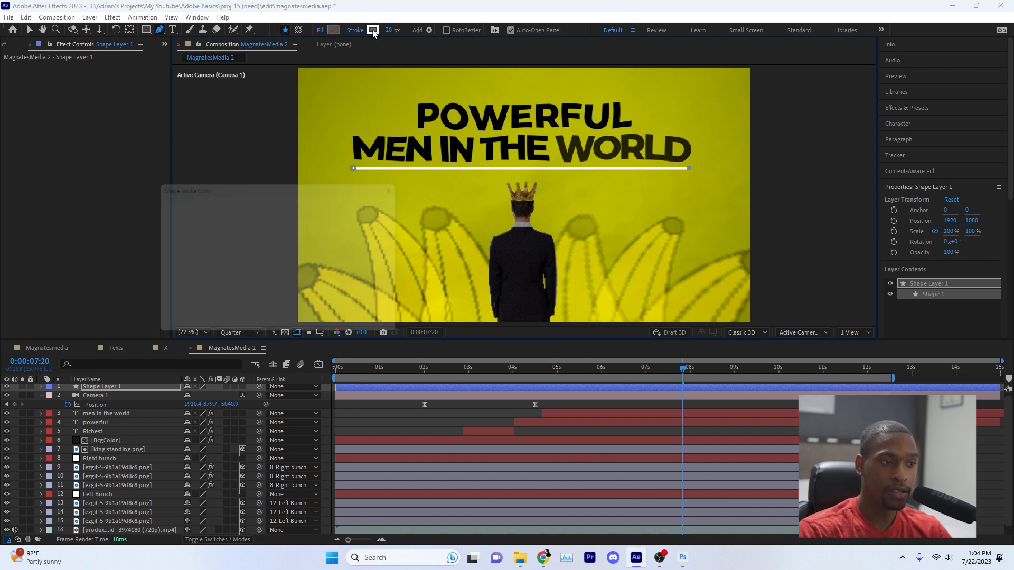
pyautogui.moveTo(280, 227); pyautogui.dragTo(292, 200)
pyautogui.click(388, 202)
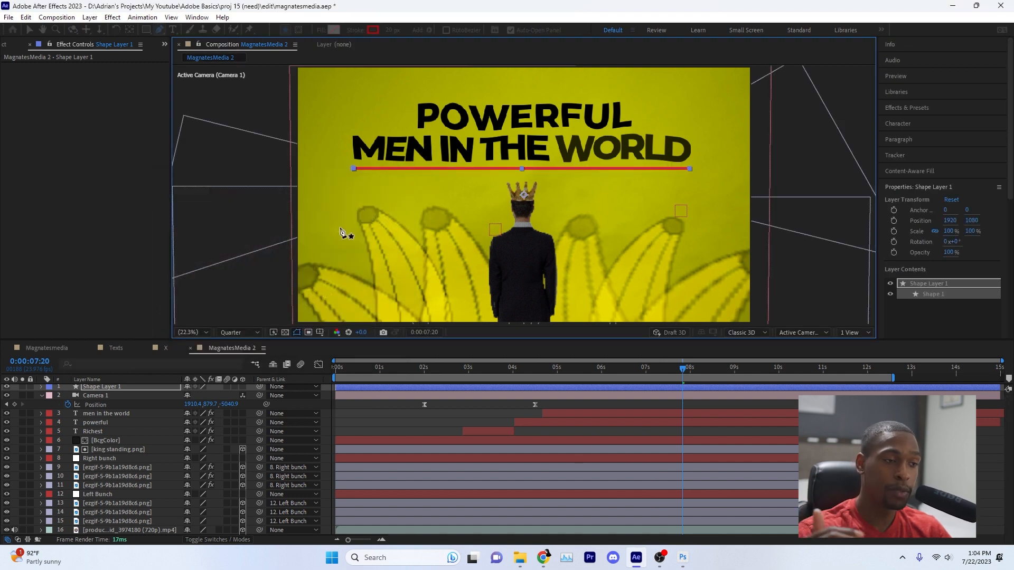
# - Move Shape Layer 1 directly below Camera 1 in the layer order and expand its Contents
pyautogui.moveTo(103, 386); pyautogui.dragTo(107, 410)
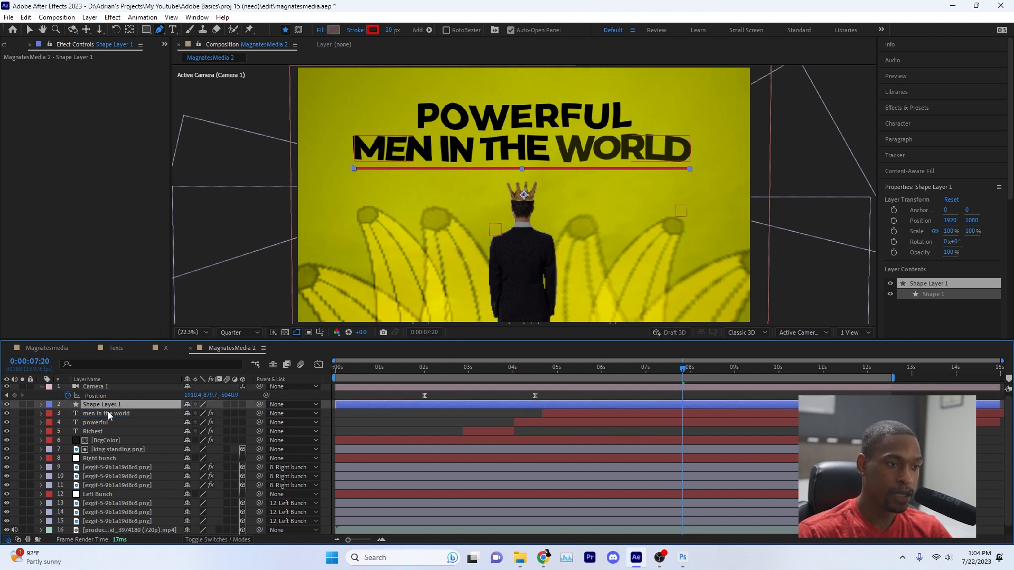
pyautogui.click(40, 405)
pyautogui.click(50, 414)
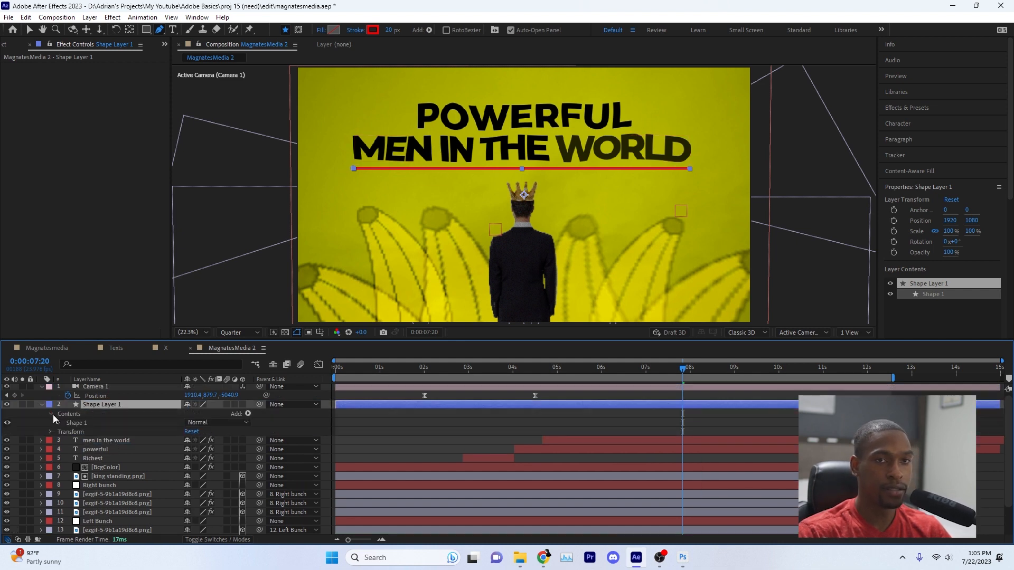
# - Expand Shape 1's stroke settings and change the underline's line cap to Round Cap
pyautogui.click(60, 423)
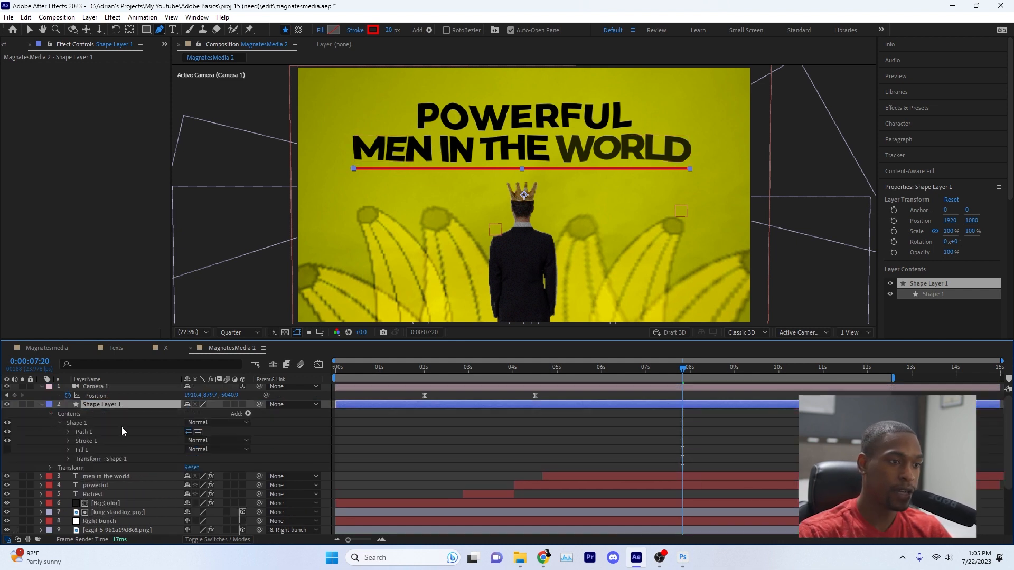
pyautogui.click(68, 441)
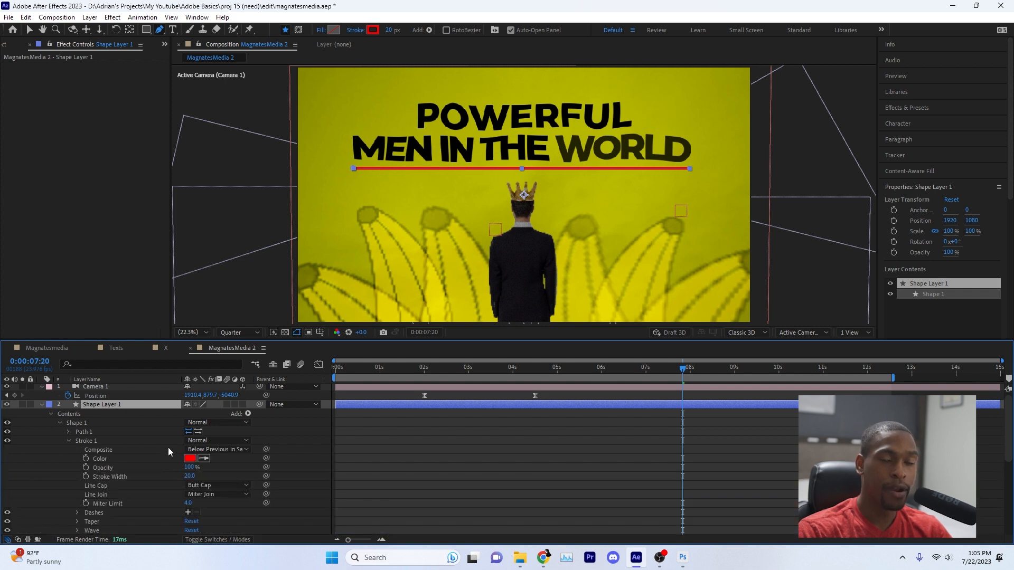
pyautogui.click(213, 486)
pyautogui.click(211, 508)
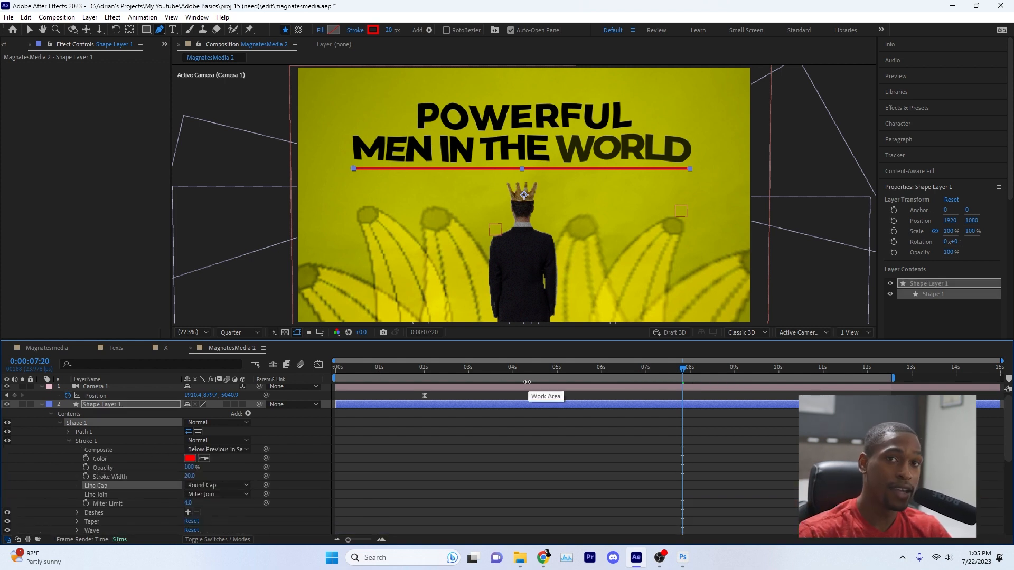
# - Center Shape Layer 1's anchor point on the red underline
pyautogui.click(118, 404)
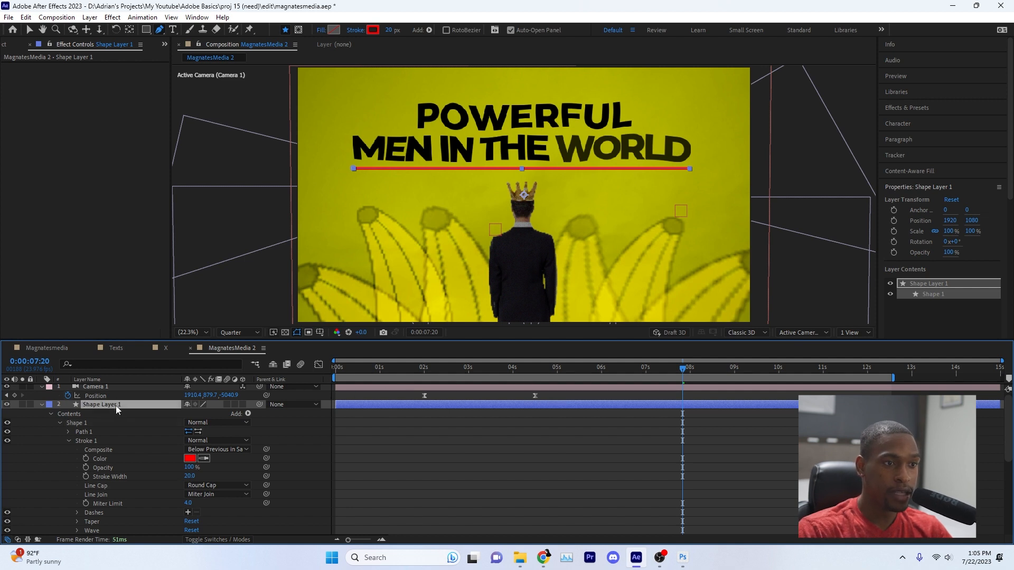
pyautogui.click(129, 30)
pyautogui.hotkey('ctrl', 'alt', 'Home')
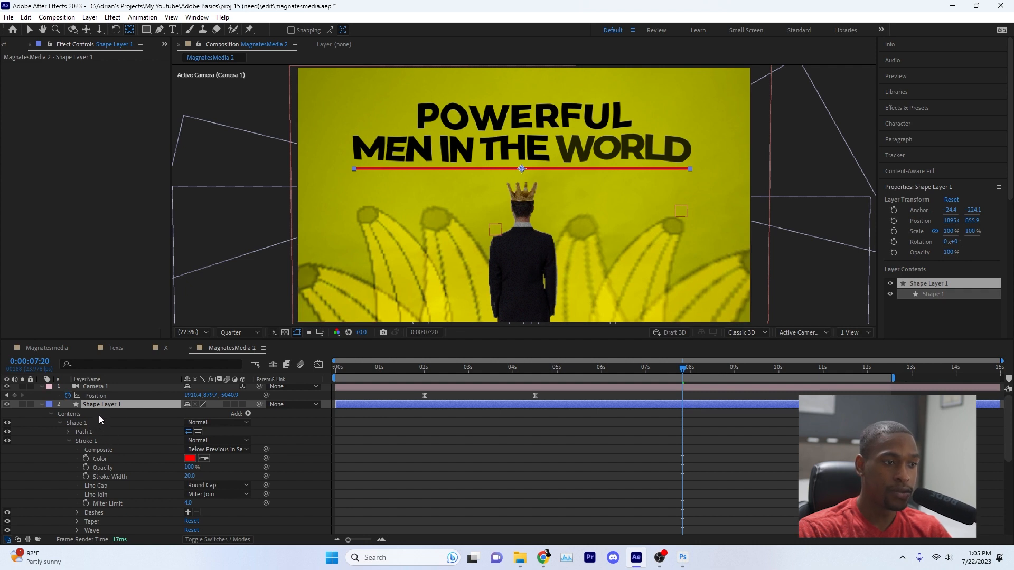
# - Add Trim Paths to Shape Layer 1 and expand its properties
pyautogui.click(69, 441)
pyautogui.click(248, 414)
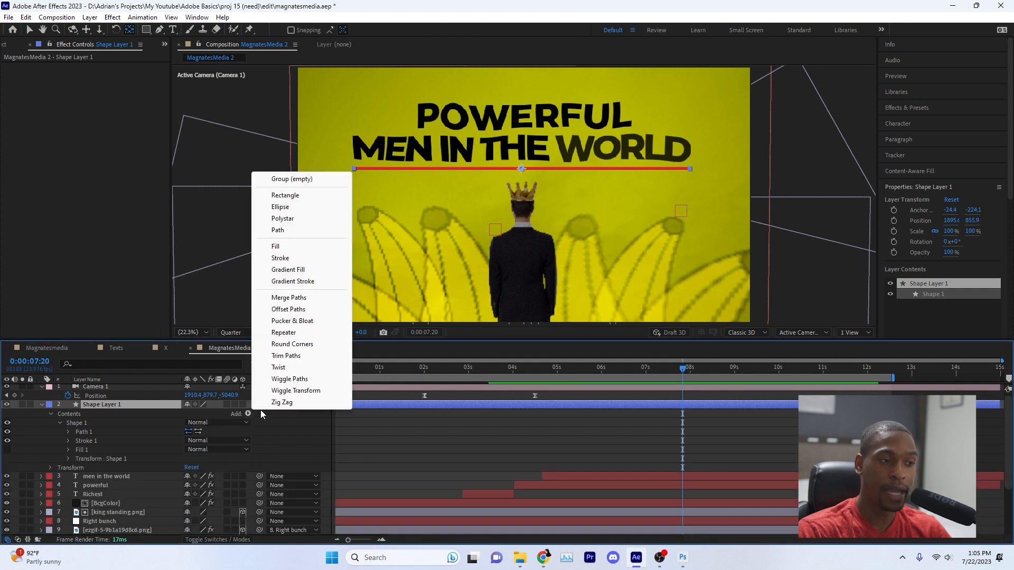
pyautogui.click(280, 356)
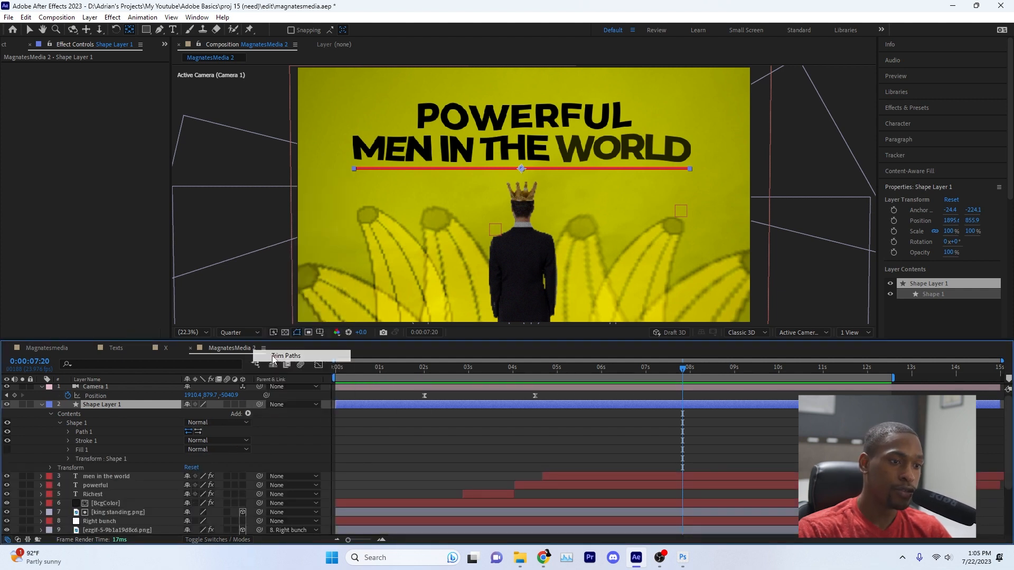
pyautogui.click(60, 468)
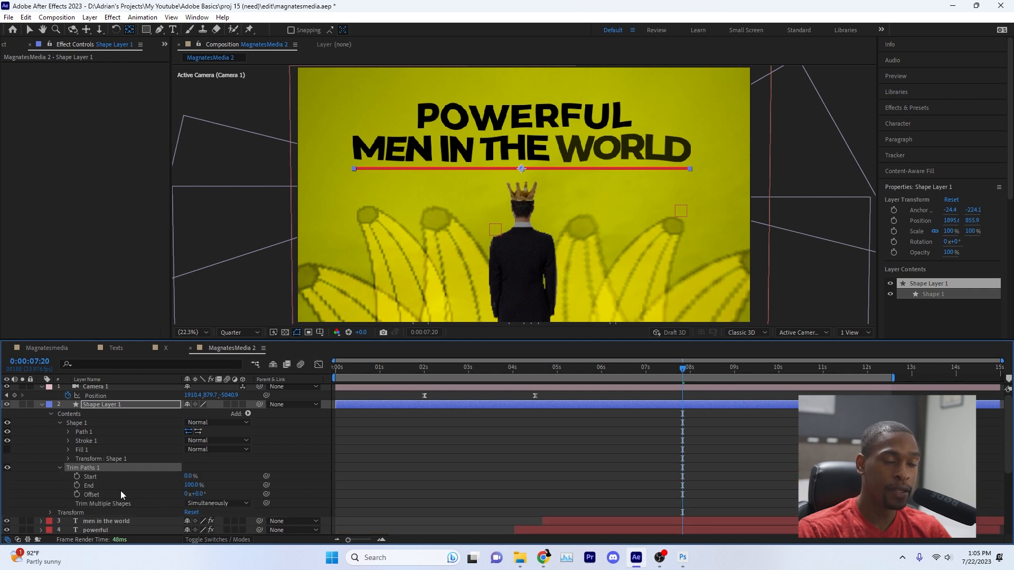
# - Set the Trim Paths Start and End both to 50% and create keyframes for them at 0:00:07:20
pyautogui.moveTo(189, 476)
pyautogui.mouseDown()
pyautogui.moveTo(221, 478)
pyautogui.moveTo(180, 484)
pyautogui.moveTo(192, 476)
pyautogui.mouseUp()
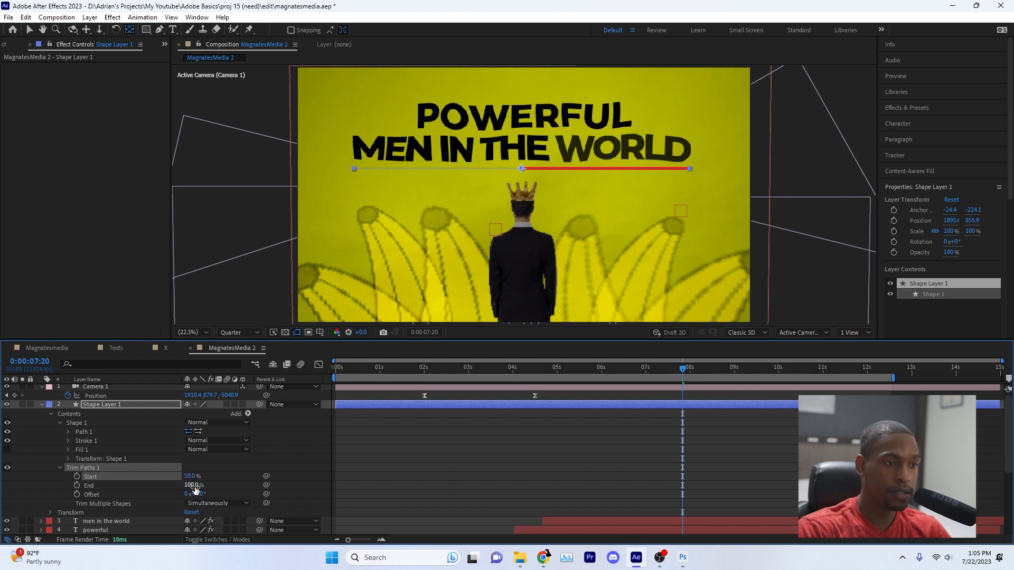
pyautogui.click(193, 485)
pyautogui.write('50')
pyautogui.press('Return')
pyautogui.scroll(-1, 685, 476)
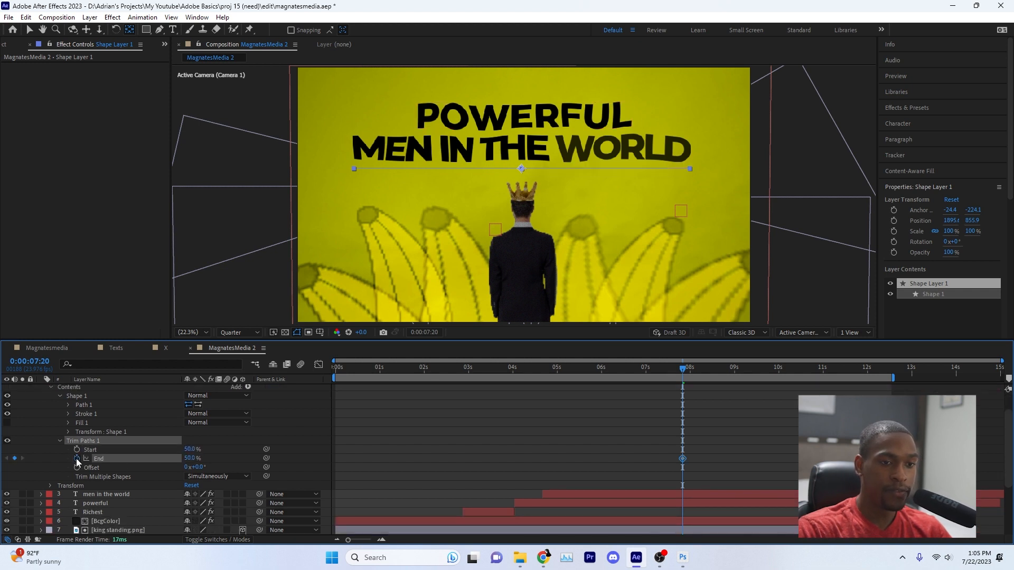
pyautogui.click(77, 450)
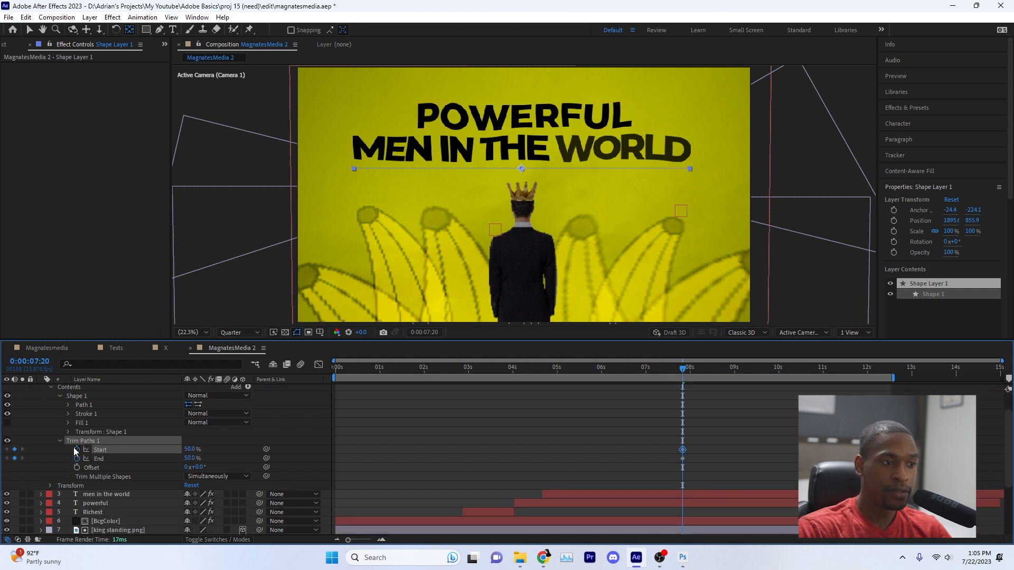
# - Keyframe Trim Paths Start and End at 100% at 0:00:08:16, and apply Easy Ease to all four keyframes
pyautogui.hotkey('shift', 'pagedown')
pyautogui.hotkey('shift', 'pagedown')
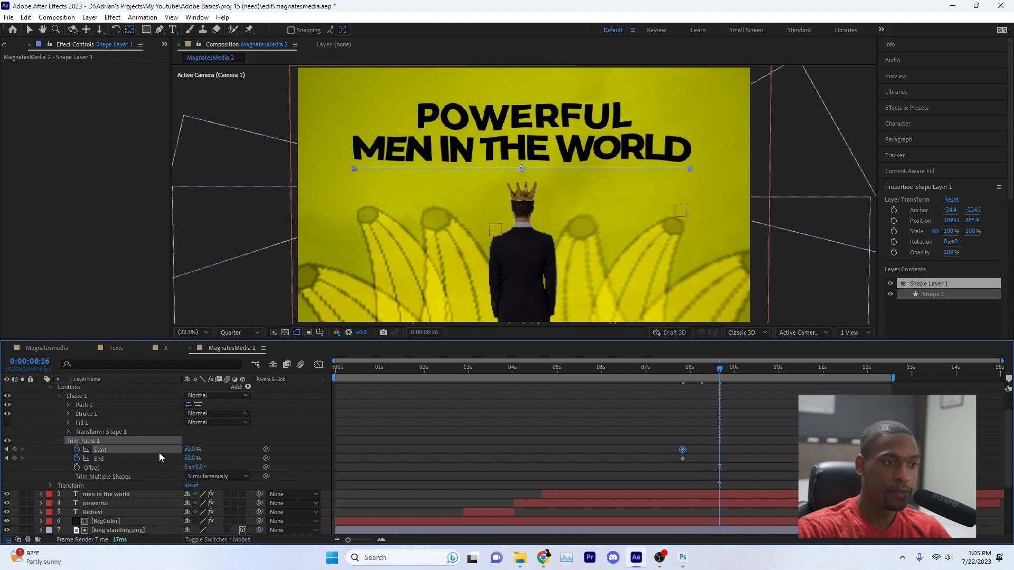
pyautogui.press('Return')
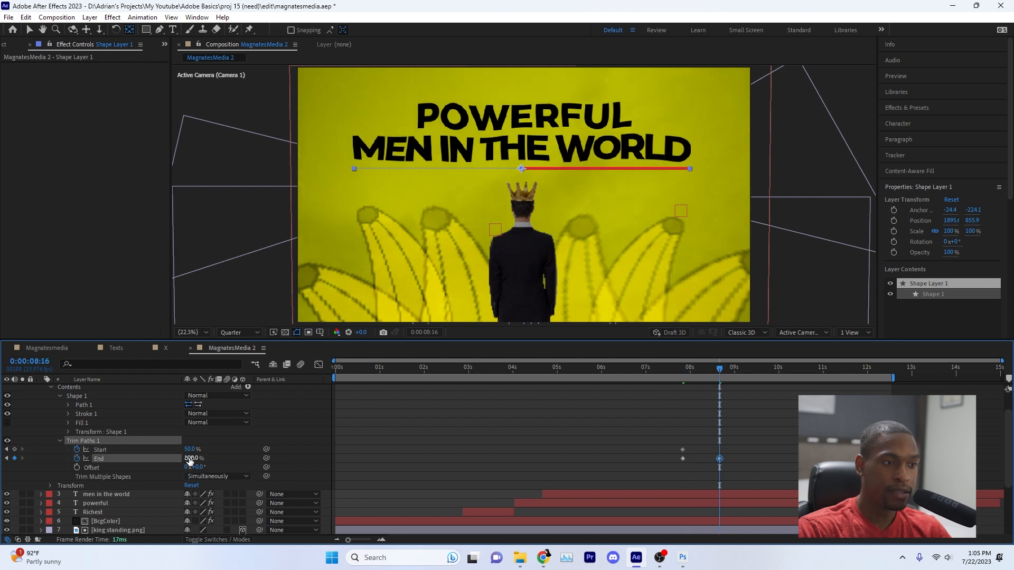
pyautogui.click(191, 449)
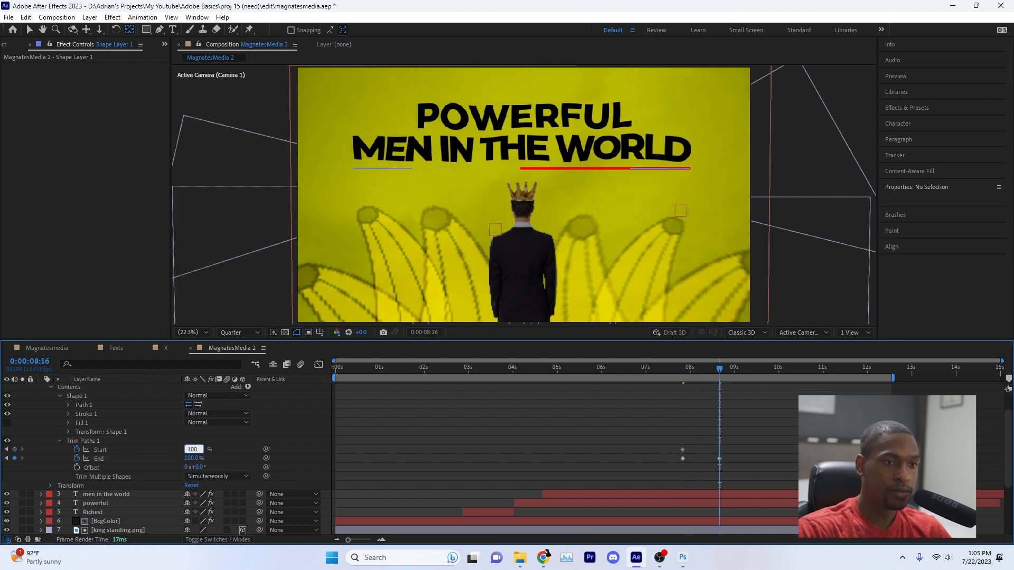
pyautogui.write('100')
pyautogui.press('Return')
pyautogui.moveTo(673, 441); pyautogui.dragTo(744, 464)
pyautogui.press('F9')
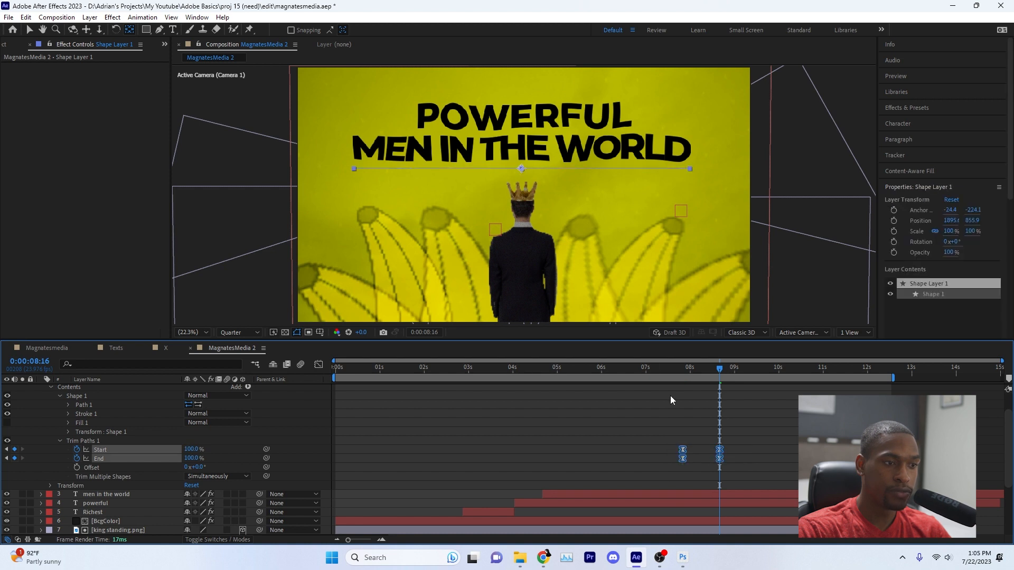
# - Preview the underline animation from about 0:00:06:04, and undo the Easy Ease on the Trim Paths keyframes
pyautogui.moveTo(645, 374); pyautogui.dragTo(608, 376)
pyautogui.press('space')
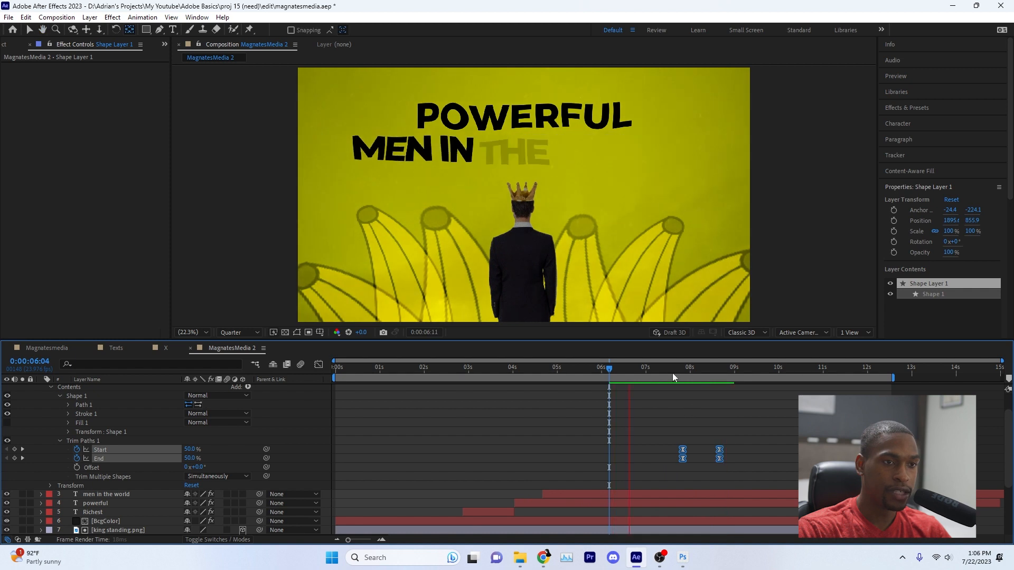
pyautogui.moveTo(673, 373); pyautogui.dragTo(704, 381)
pyautogui.click(734, 436)
pyautogui.hotkey('ctrl', 'z')
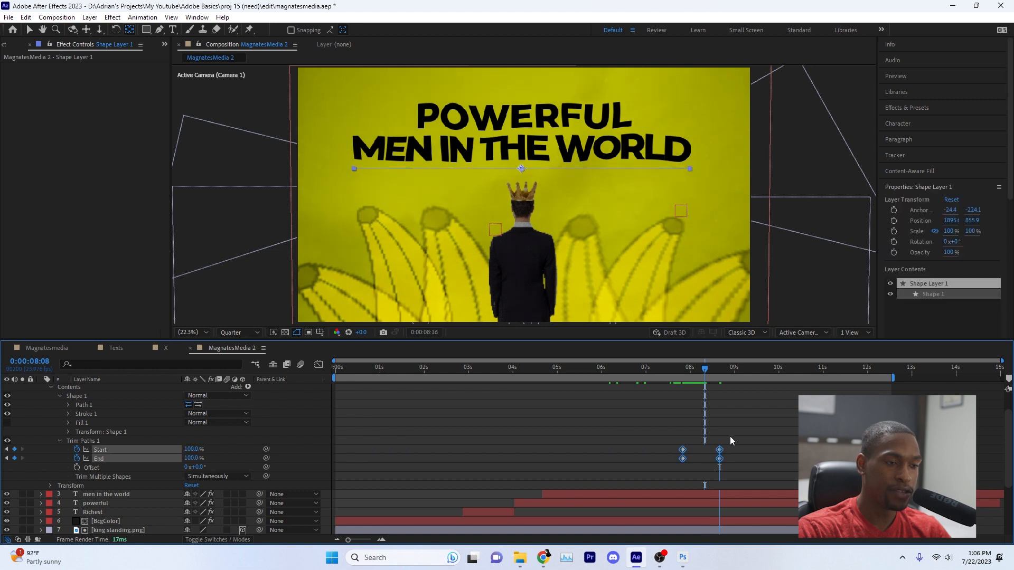
# - Try setting Trim Paths Start and End to 0% at 0:00:08:16, and undo both changes
pyautogui.press('k')
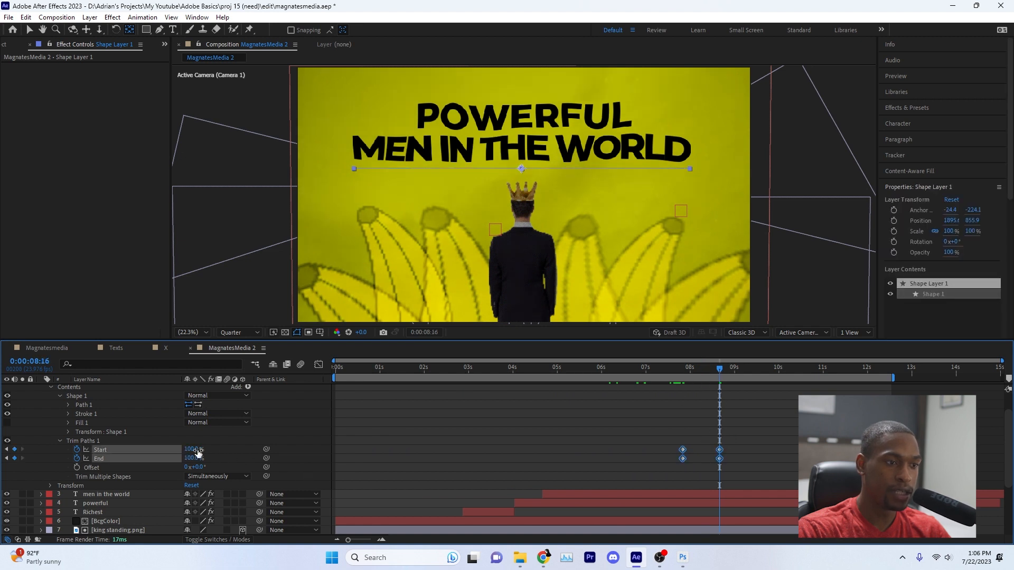
pyautogui.moveTo(197, 452); pyautogui.dragTo(112, 470)
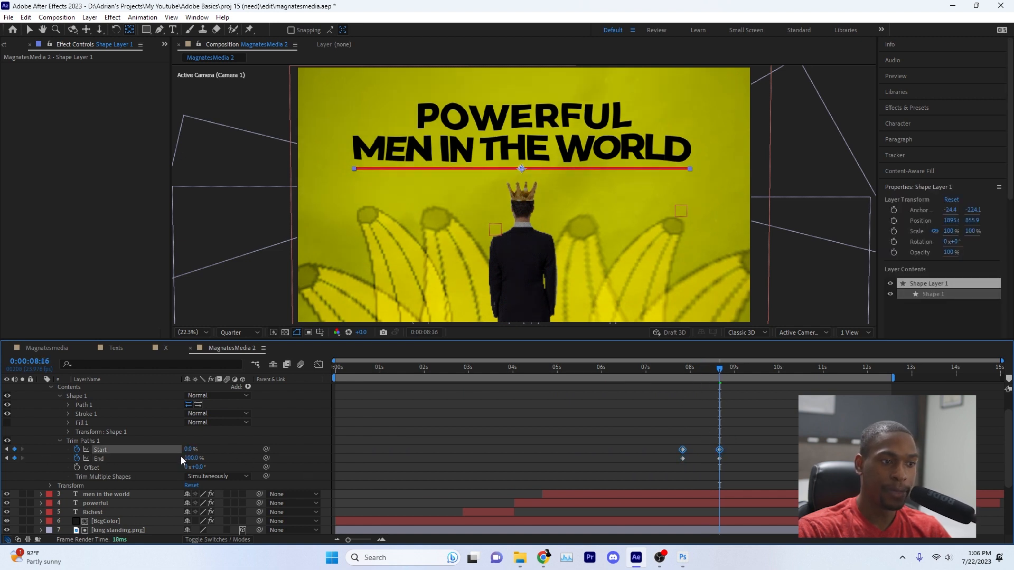
pyautogui.moveTo(196, 459); pyautogui.dragTo(89, 470)
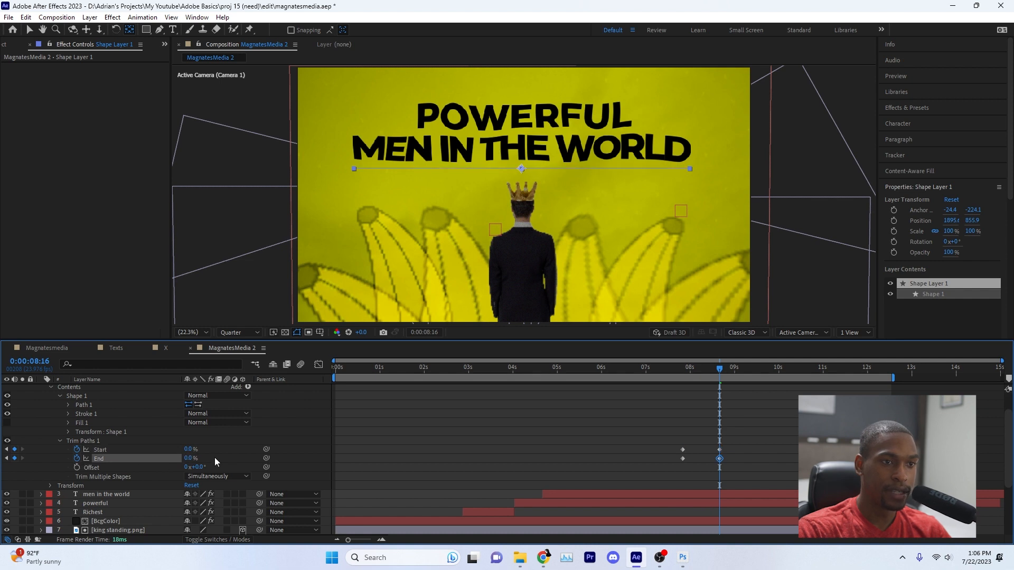
pyautogui.hotkey('ctrl', 'z')
pyautogui.hotkey('ctrl', 'z')
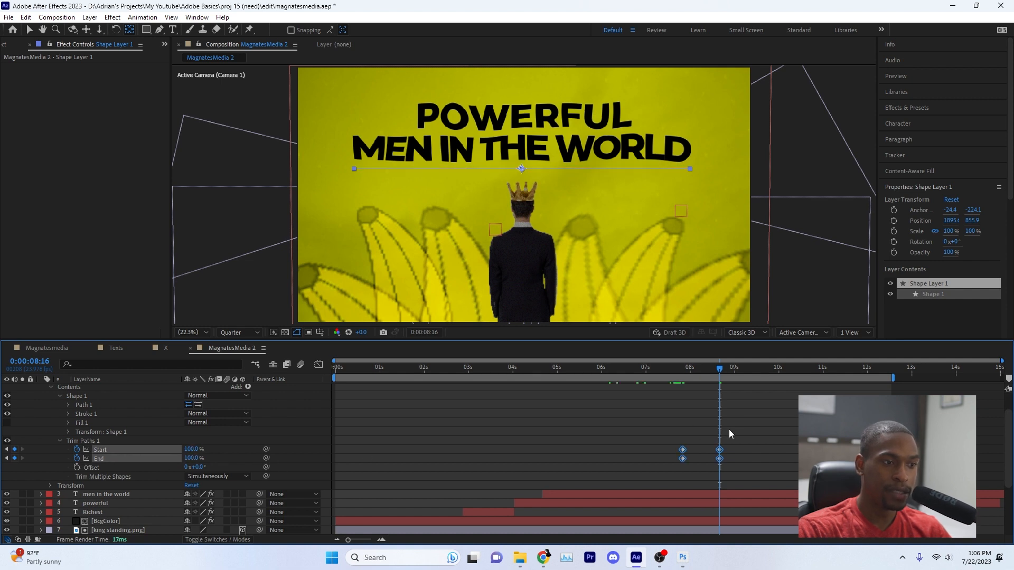
# - Replace the Trim Paths keyframes at 0:00:08:16 with Start 100% and End 0%, and apply Easy Ease to all four keyframes
pyautogui.moveTo(715, 440); pyautogui.dragTo(741, 466)
pyautogui.press('Delete')
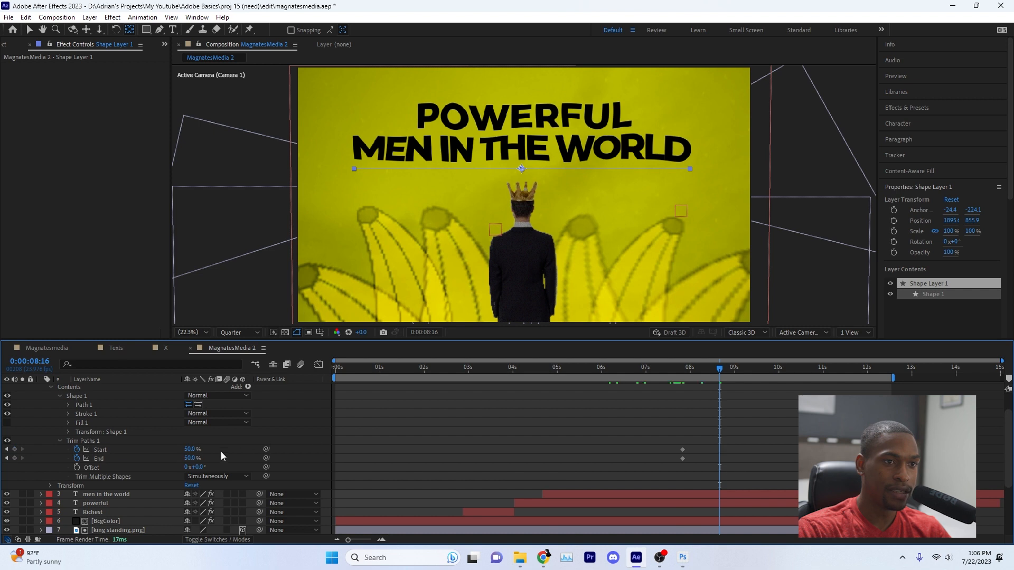
pyautogui.moveTo(193, 449); pyautogui.dragTo(249, 451)
pyautogui.moveTo(191, 463)
pyautogui.mouseDown()
pyautogui.moveTo(218, 461)
pyautogui.moveTo(153, 463)
pyautogui.mouseUp()
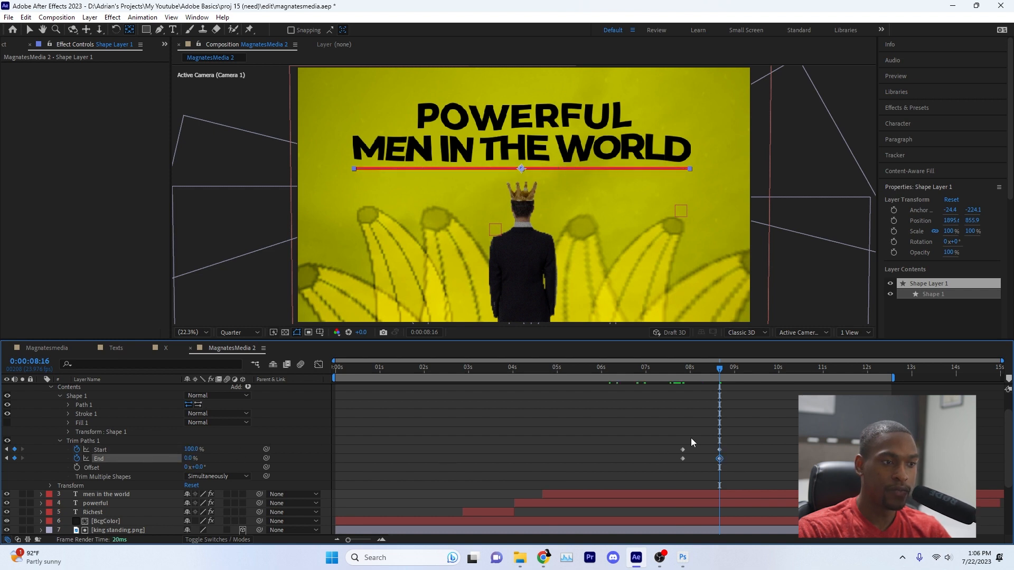
pyautogui.moveTo(660, 438); pyautogui.dragTo(756, 461)
pyautogui.press('F9')
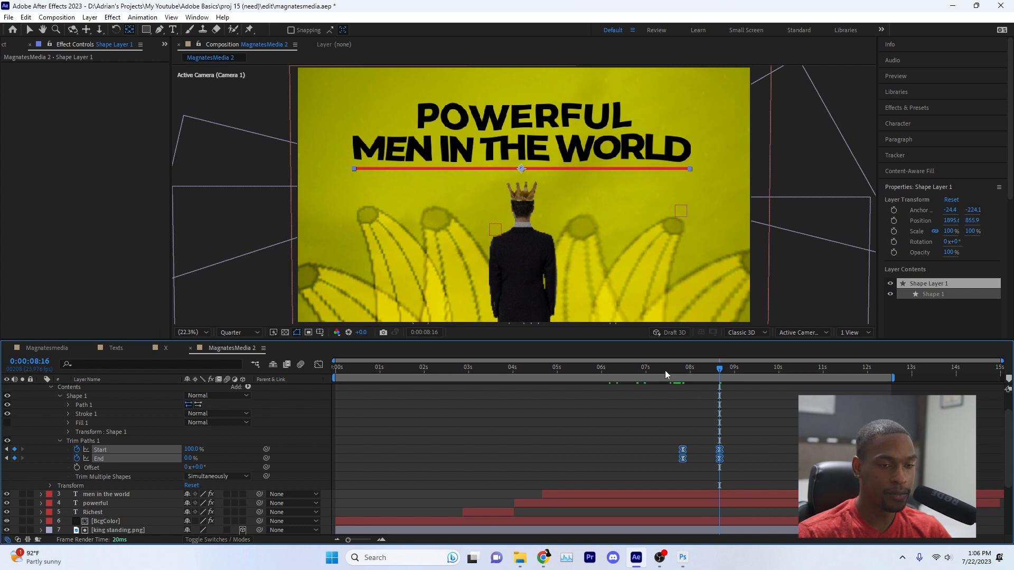
# - Play back and scrub through the underline's reveal to review its timing and direction
pyautogui.click(563, 383)
pyautogui.press('space')
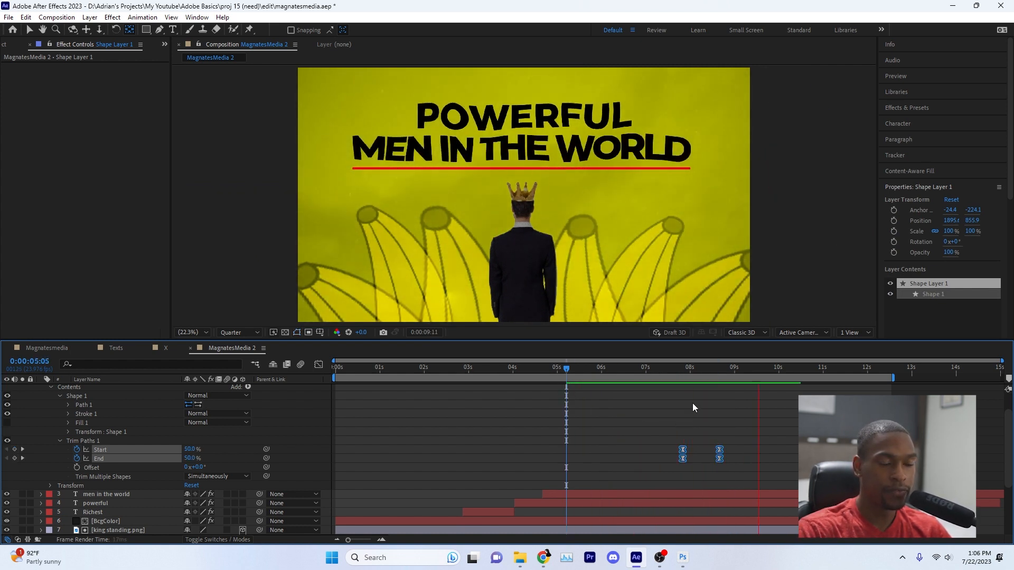
pyautogui.press('space')
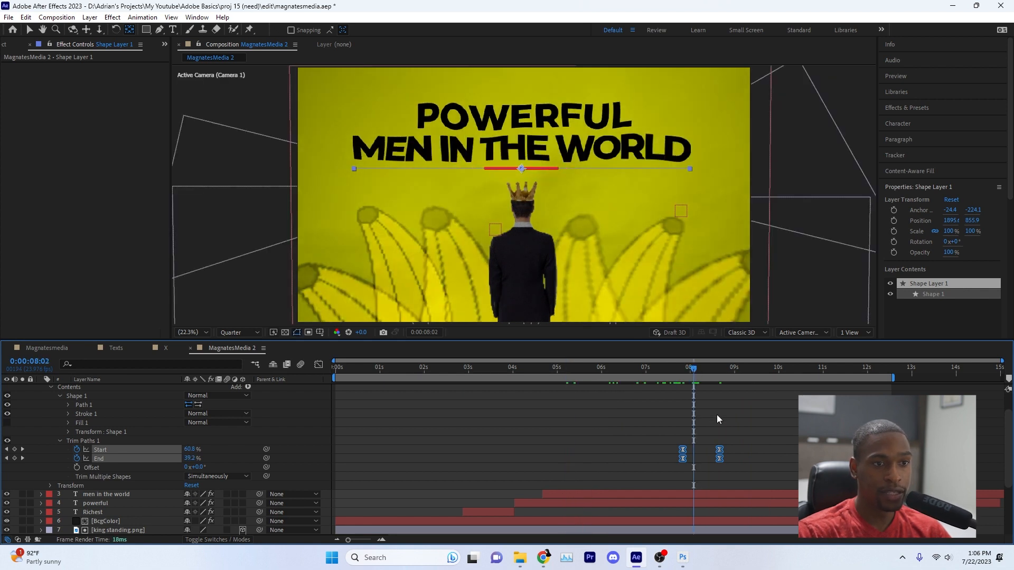
pyautogui.click(718, 372)
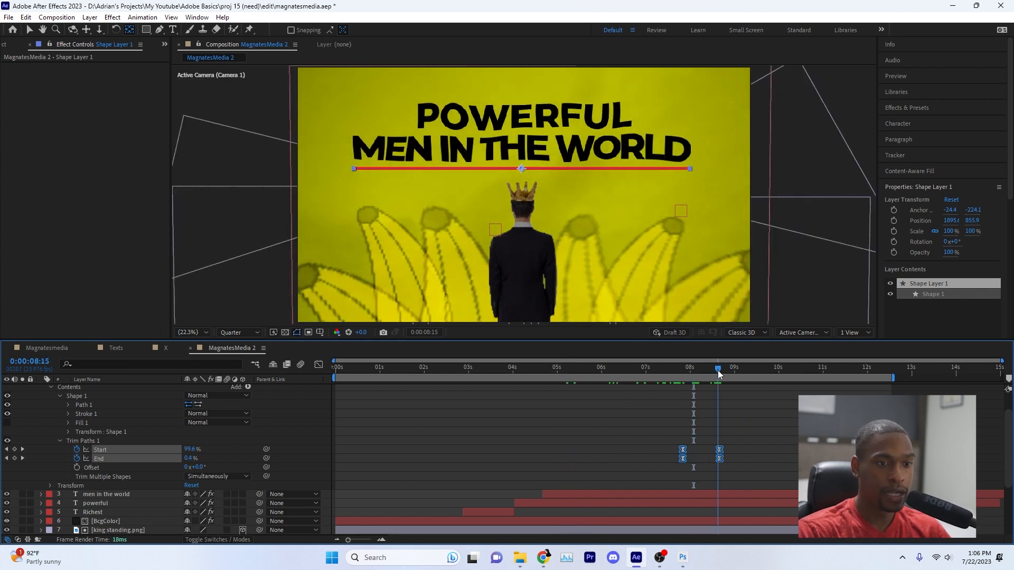
pyautogui.click(768, 413)
pyautogui.moveTo(718, 372); pyautogui.dragTo(647, 371)
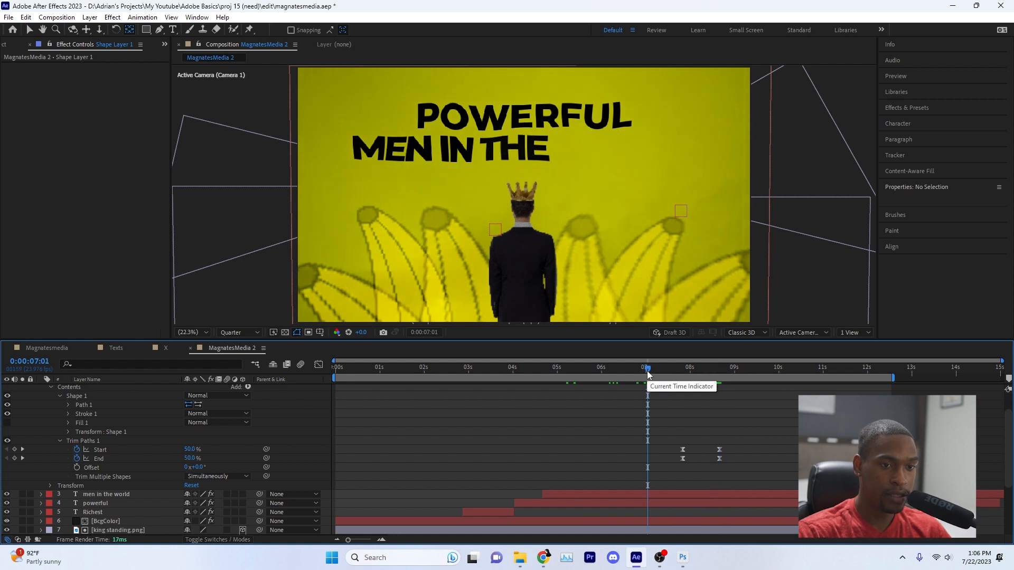
pyautogui.press('space')
# - Try moving the ending Trim Paths keyframes out to about 9.5 seconds, and undo the move
pyautogui.moveTo(708, 442); pyautogui.dragTo(759, 458)
pyautogui.click(684, 372)
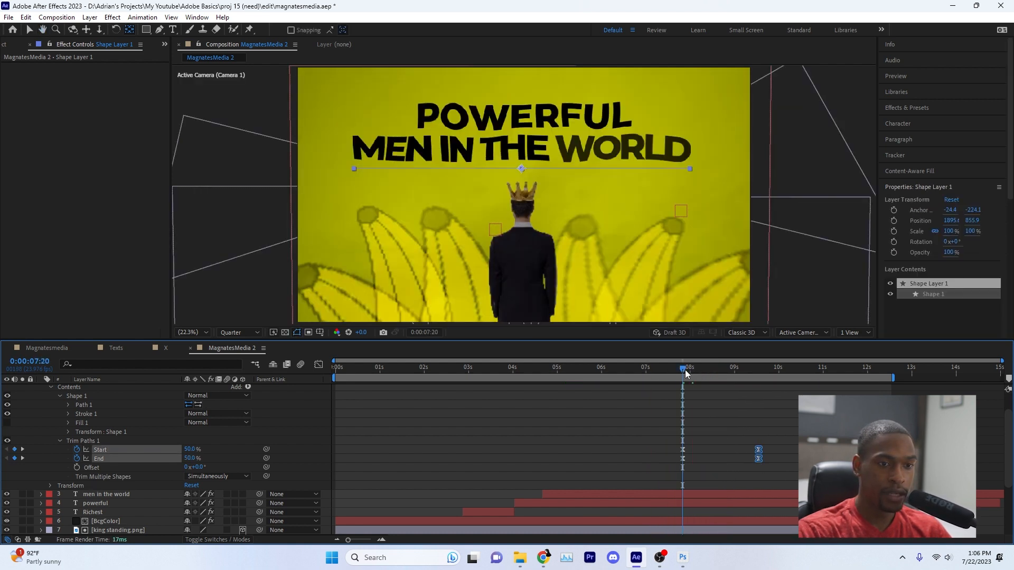
pyautogui.hotkey('ctrl', 'z')
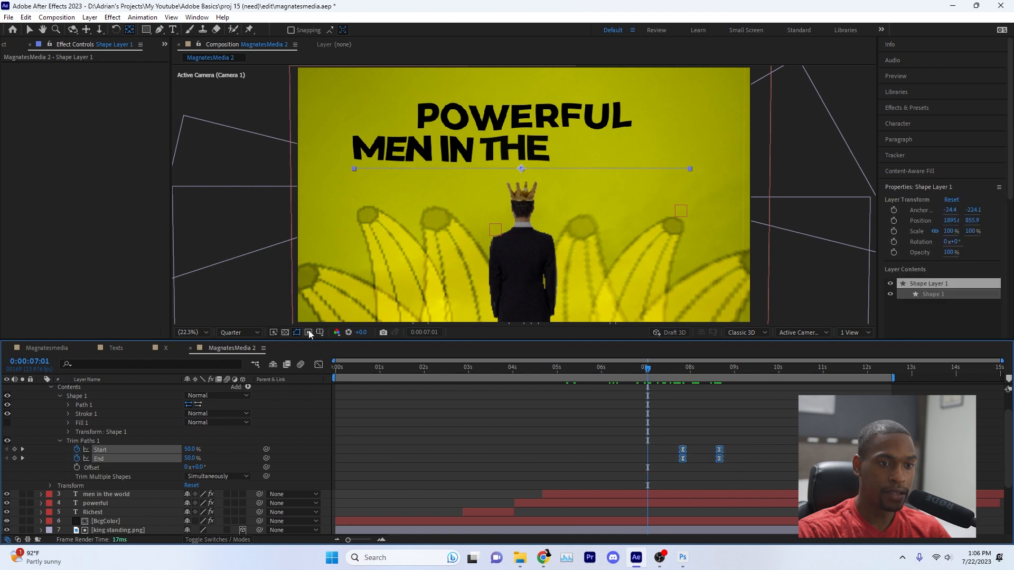
# - In the speed graph, extend the ending Trim Paths keyframes to about 9.5 seconds and shape the curves to peak early with a long ease-out
pyautogui.click(319, 364)
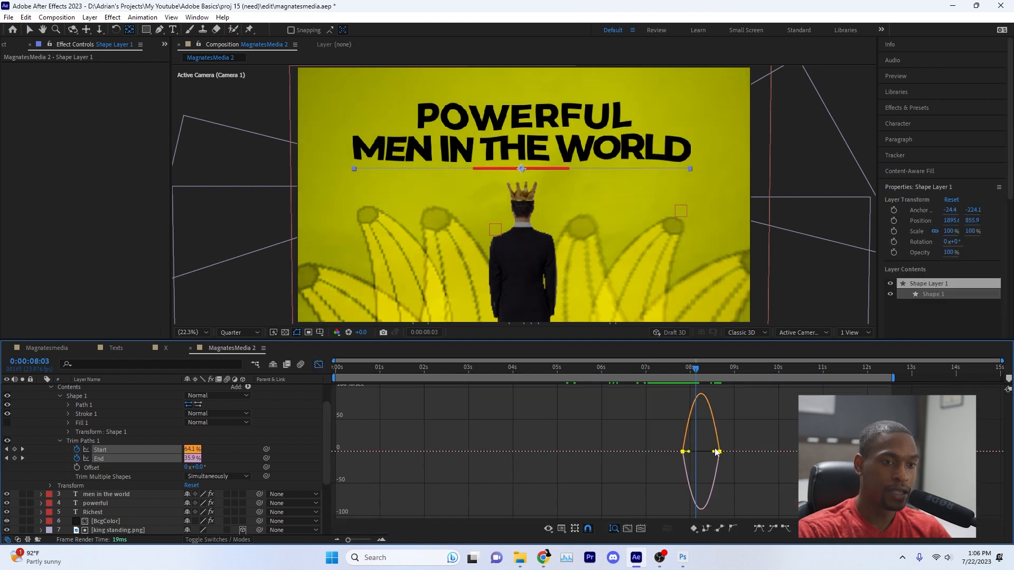
pyautogui.moveTo(717, 453); pyautogui.dragTo(750, 457)
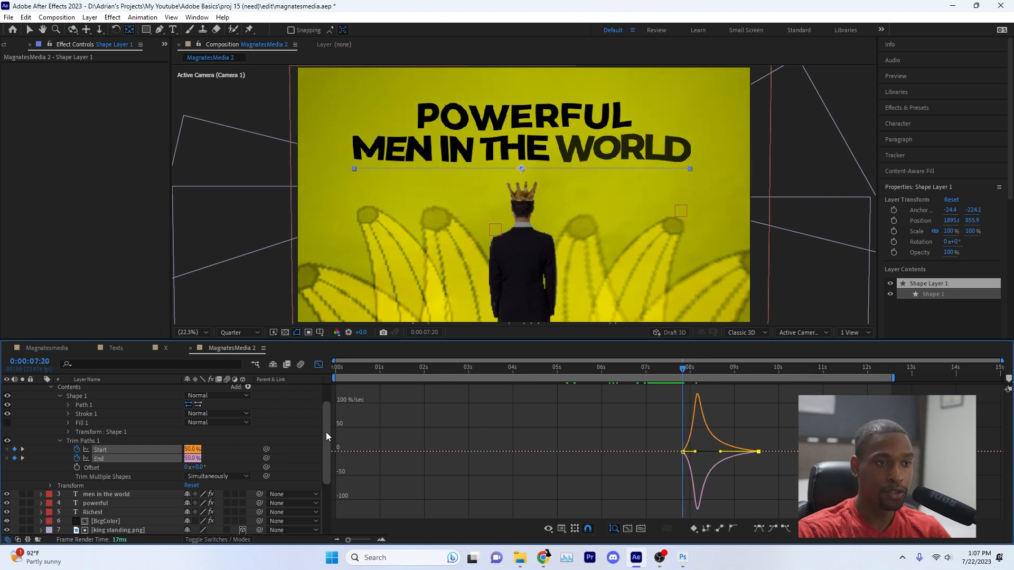
# - Enable motion blur for Shape Layer 1, preview the reveal, and shorten the starting keyframes' ease so the speed peaks almost immediately
pyautogui.scroll(2, 325, 432)
pyautogui.click(483, 370)
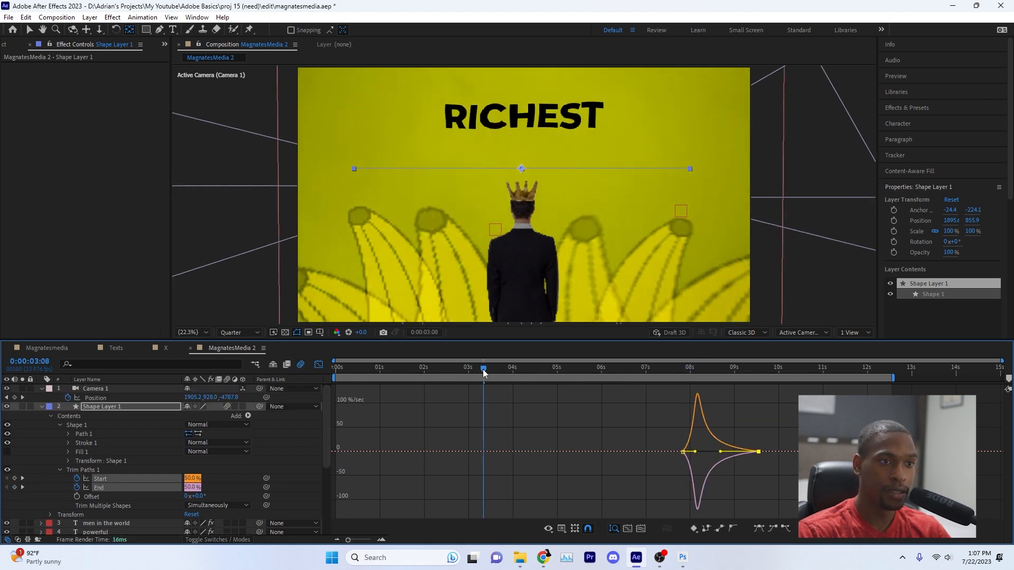
pyautogui.moveTo(485, 374); pyautogui.dragTo(626, 372)
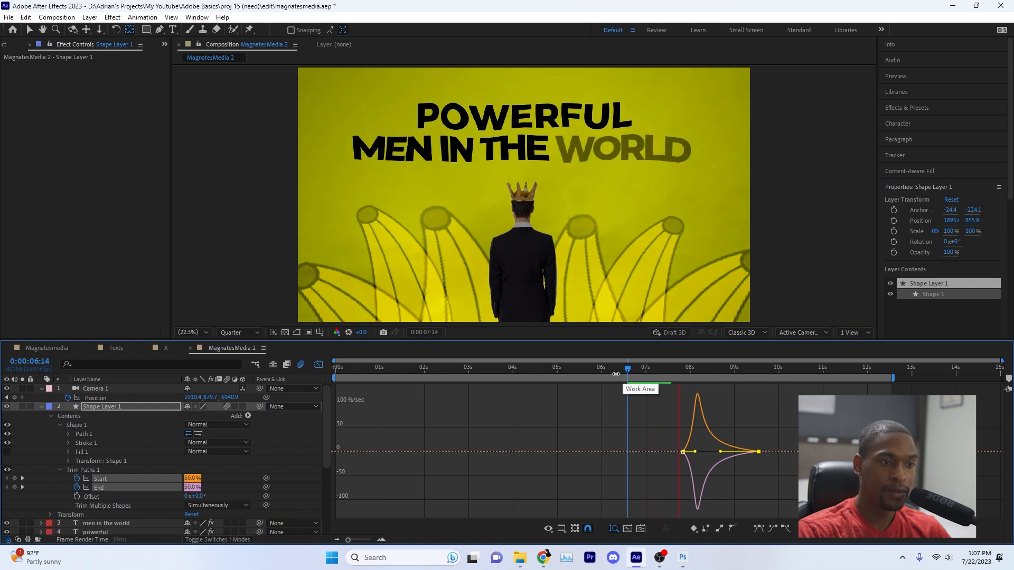
pyautogui.moveTo(665, 368); pyautogui.dragTo(696, 372)
pyautogui.moveTo(698, 453)
pyautogui.mouseDown()
pyautogui.moveTo(785, 454)
pyautogui.moveTo(688, 454)
pyautogui.mouseUp()
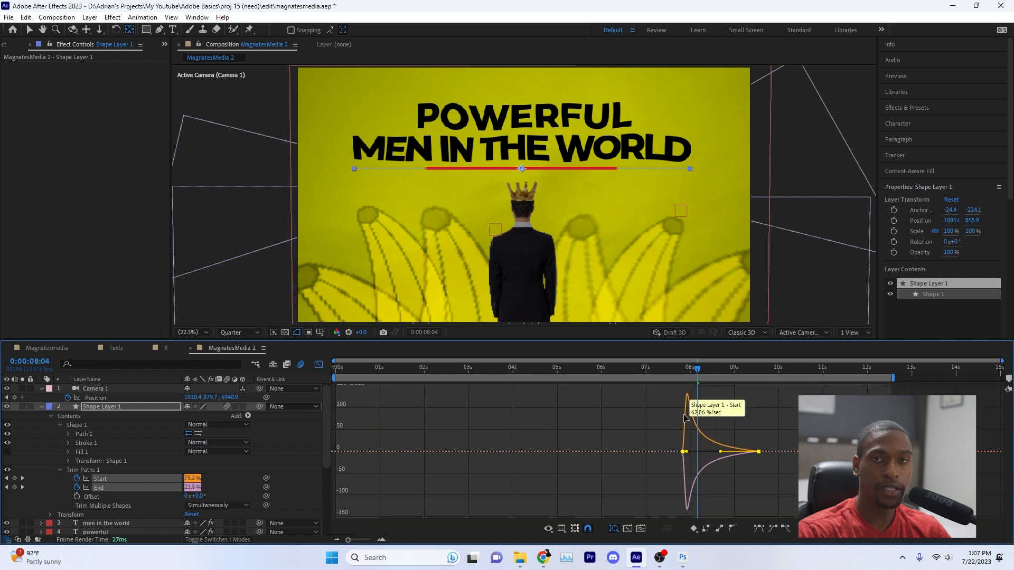
# - Soften the start of the underline's Trim Paths speed curves and extend their ending keyframes, previewing from about 6.5 seconds, and save the project
pyautogui.click(629, 368)
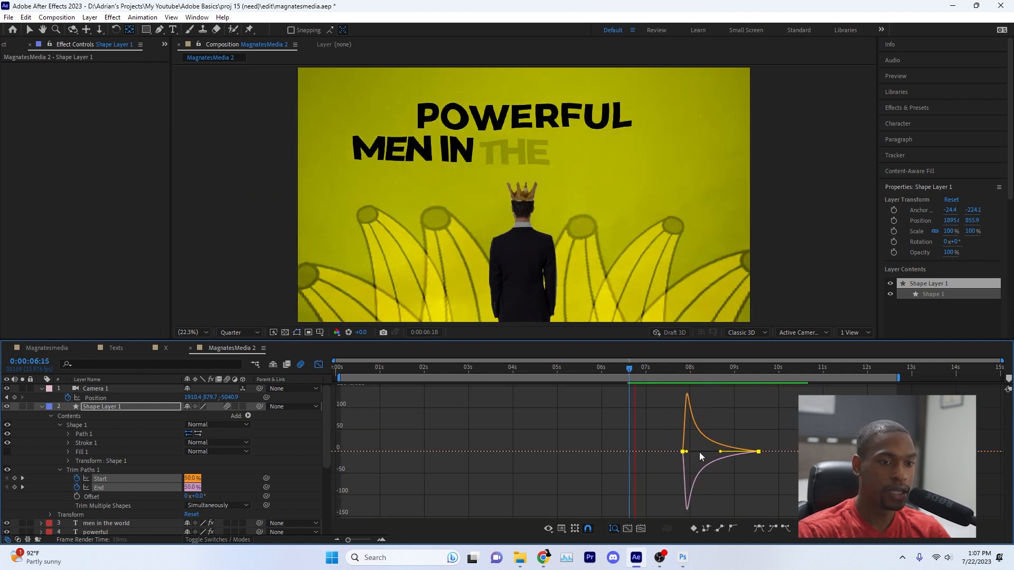
pyautogui.click(654, 371)
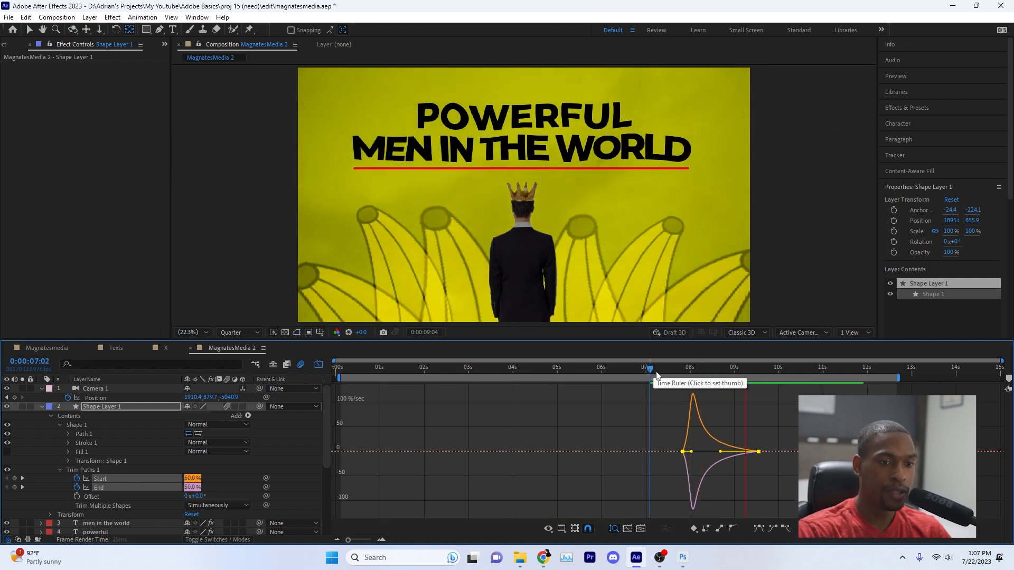
pyautogui.click(636, 369)
pyautogui.moveTo(635, 370); pyautogui.dragTo(639, 370)
pyautogui.press('space')
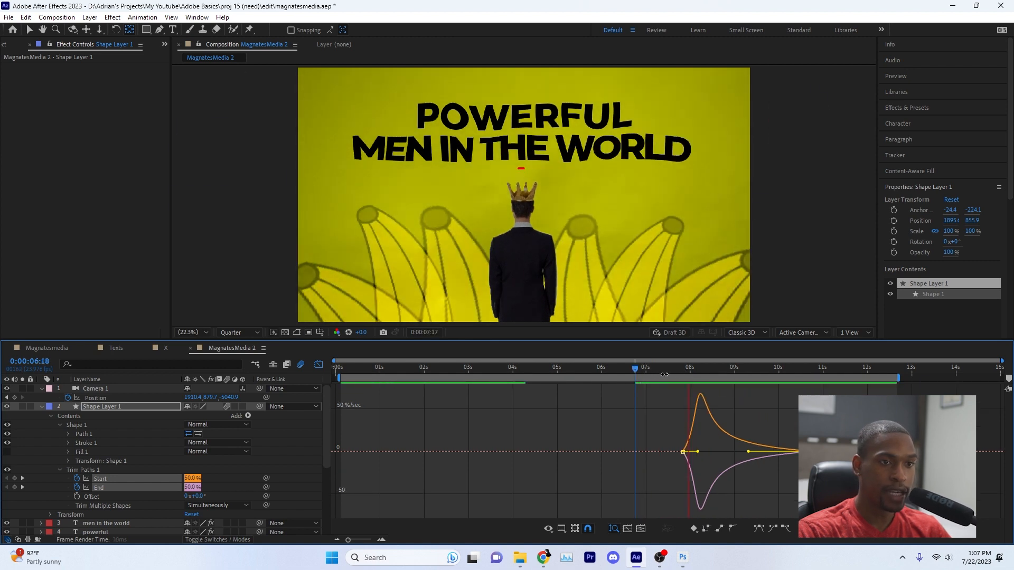
pyautogui.press('space')
pyautogui.hotkey('ctrl', 's')
pyautogui.press('Home')
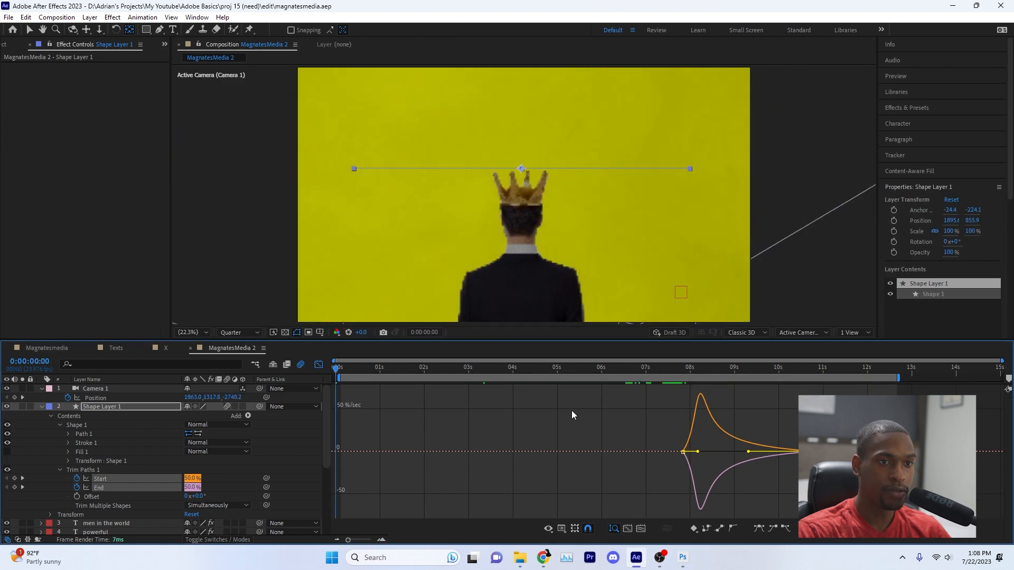
pyautogui.press('u')
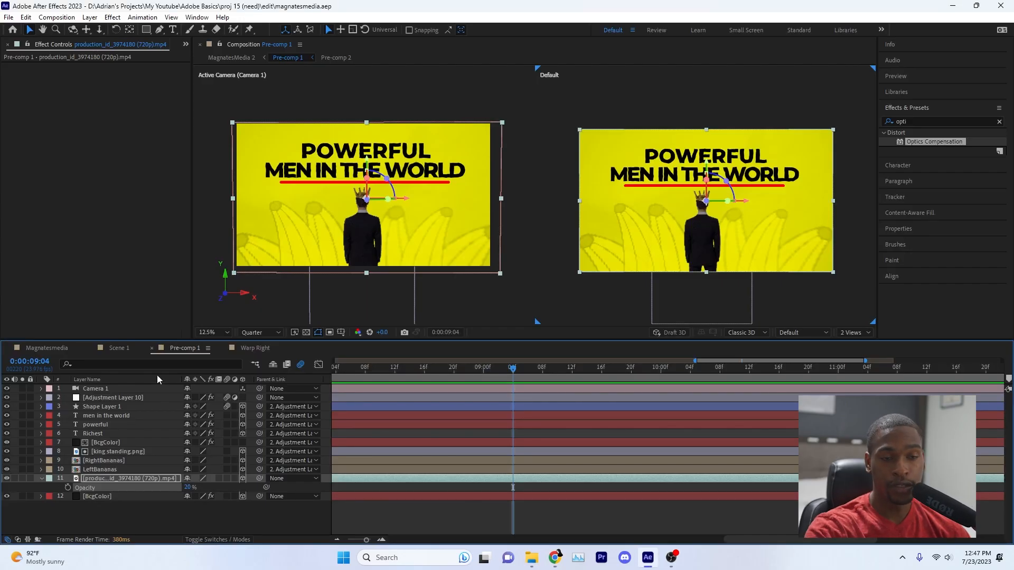
# - Rename Adjustment Layer 10 in Pre-comp 1 as "Scene 1 Transition"
pyautogui.click(153, 389)
pyautogui.click(156, 398)
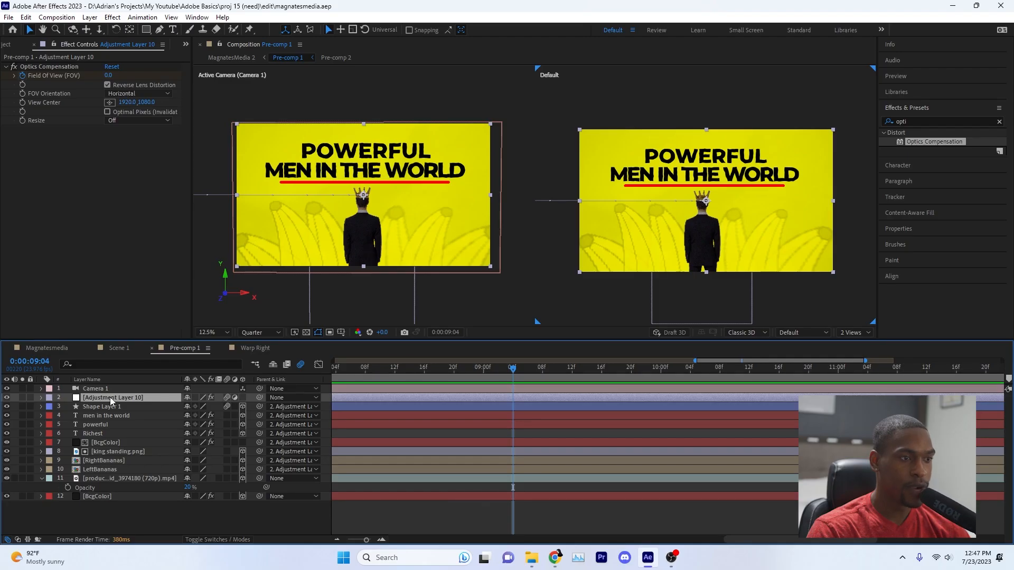
pyautogui.press('Return')
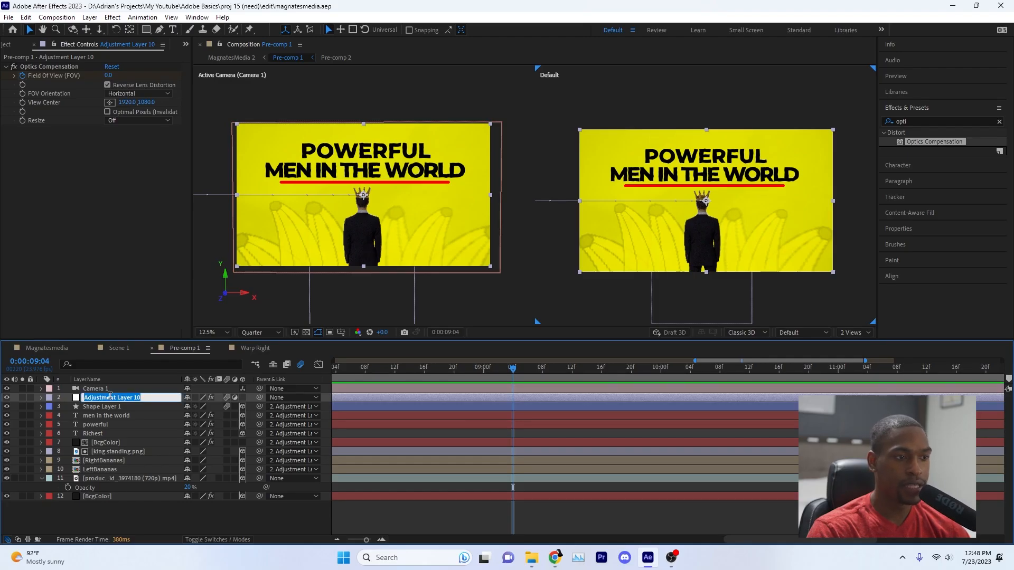
pyautogui.write('Transition')
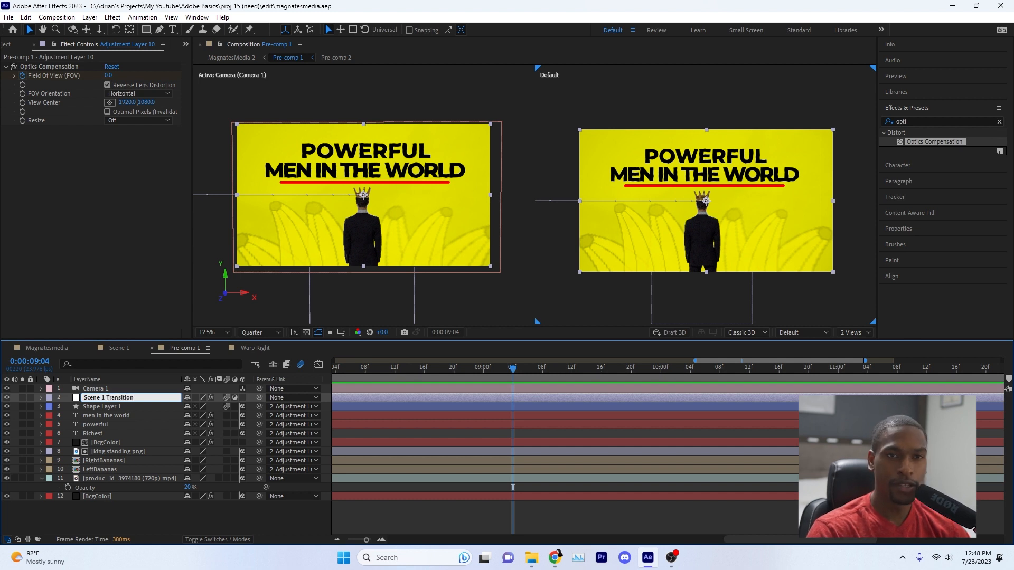
pyautogui.press('Return')
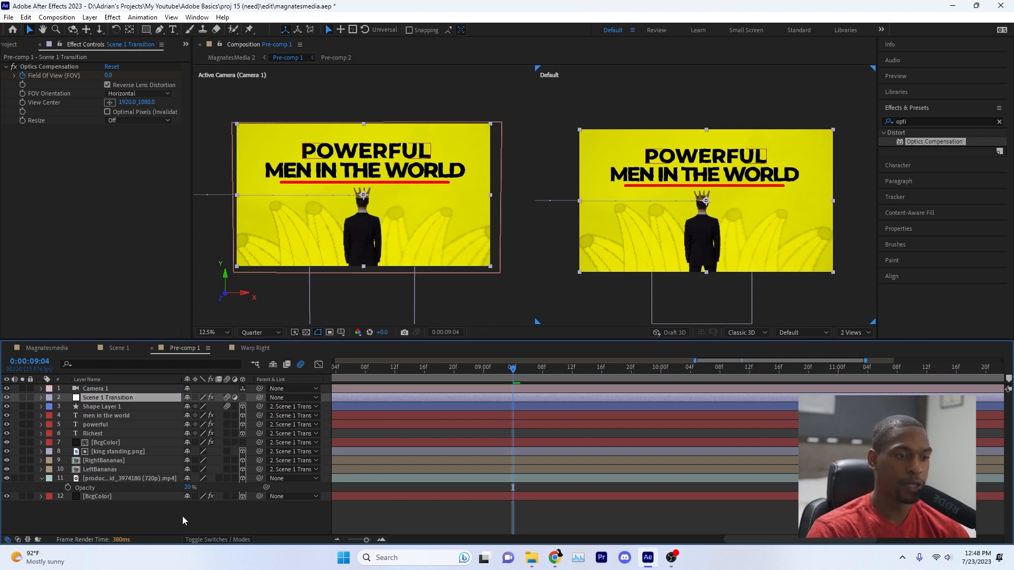
# - Create a new adjustment layer in Pre-comp 1 and name it "Video Shake"
pyautogui.rightClick(141, 512)
pyautogui.moveTo(174, 380)
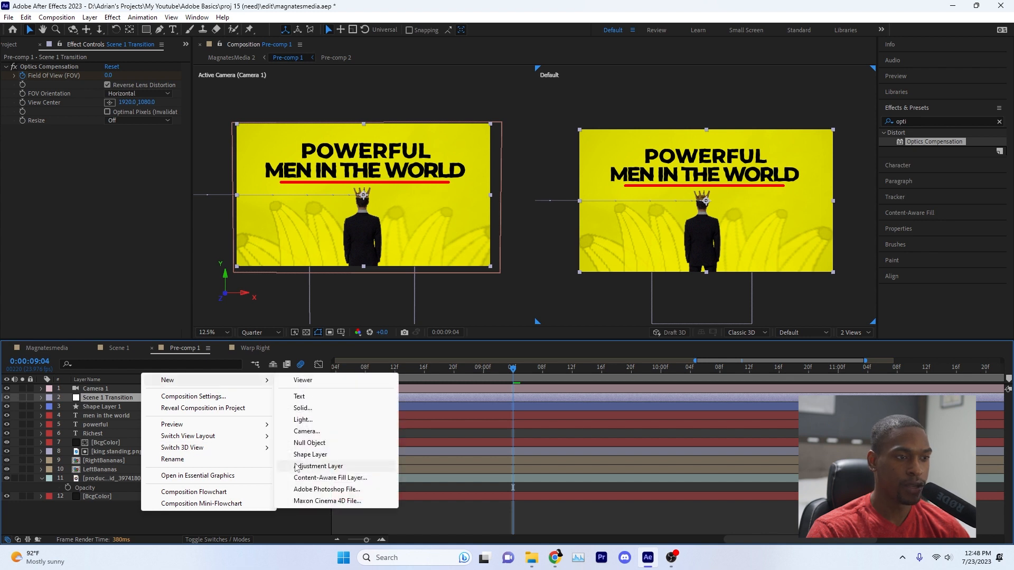
pyautogui.click(354, 467)
pyautogui.press('Return')
pyautogui.write('Ca')
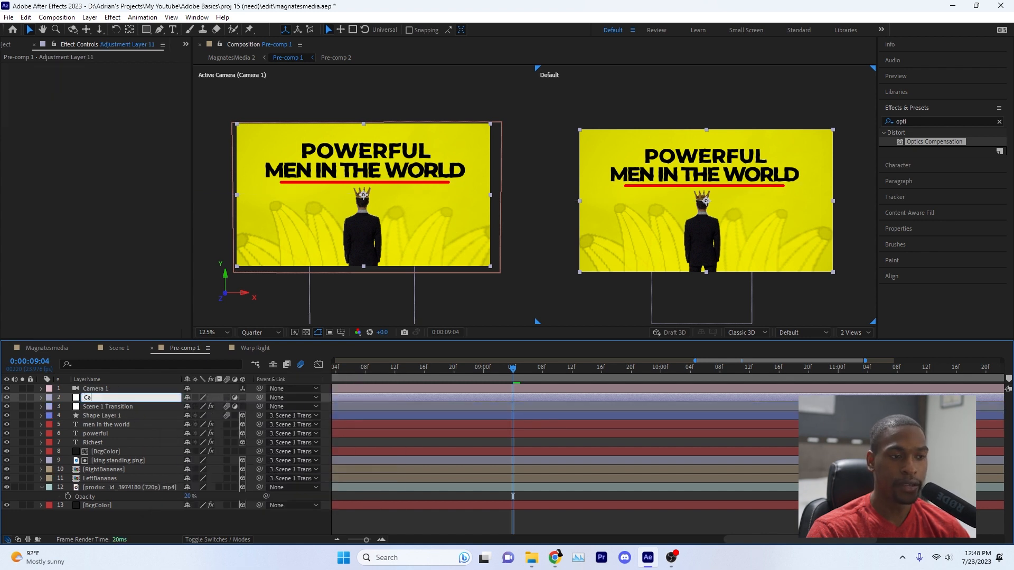
pyautogui.write('Video Shake')
pyautogui.press('Return')
# - Add the expression wiggle(3,10) to the Video Shake layer's Position
pyautogui.press('p')
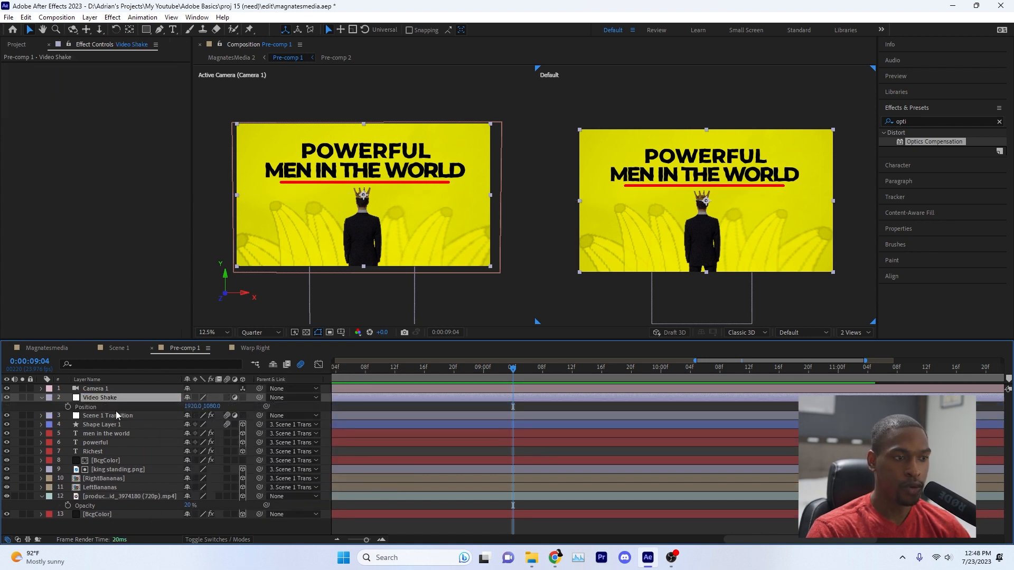
pyautogui.keyDown('alt'); pyautogui.click(68, 407); pyautogui.keyUp('alt')
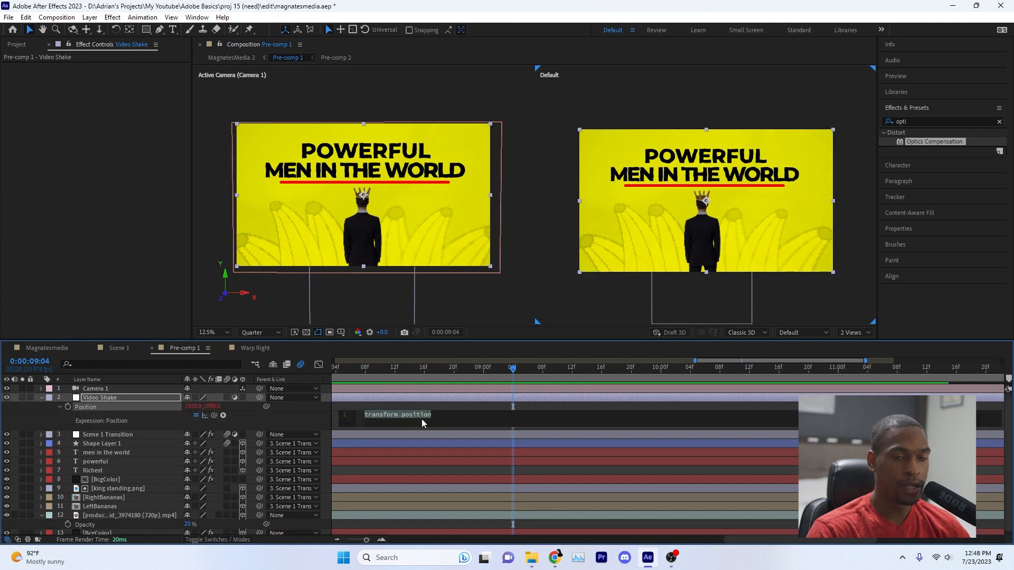
pyautogui.write('wiggle')
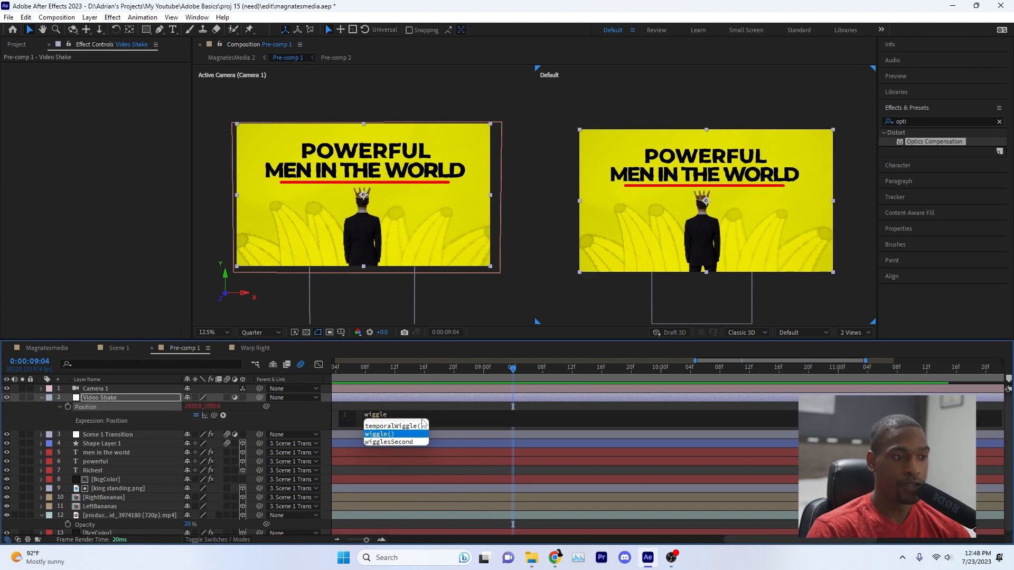
pyautogui.press('Escape')
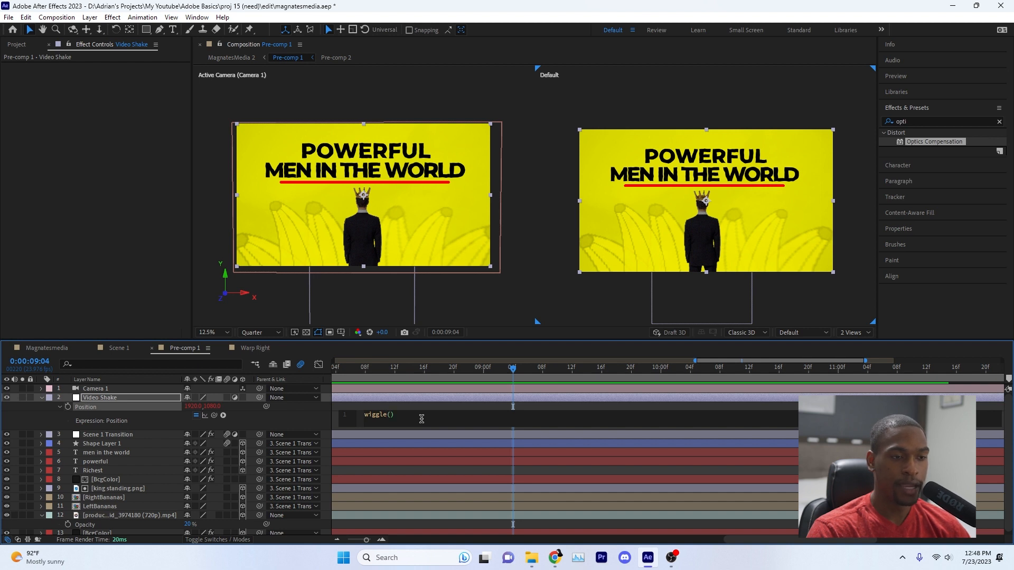
pyautogui.write('(2')
pyautogui.press('BackSpace')
pyautogui.write('3,')
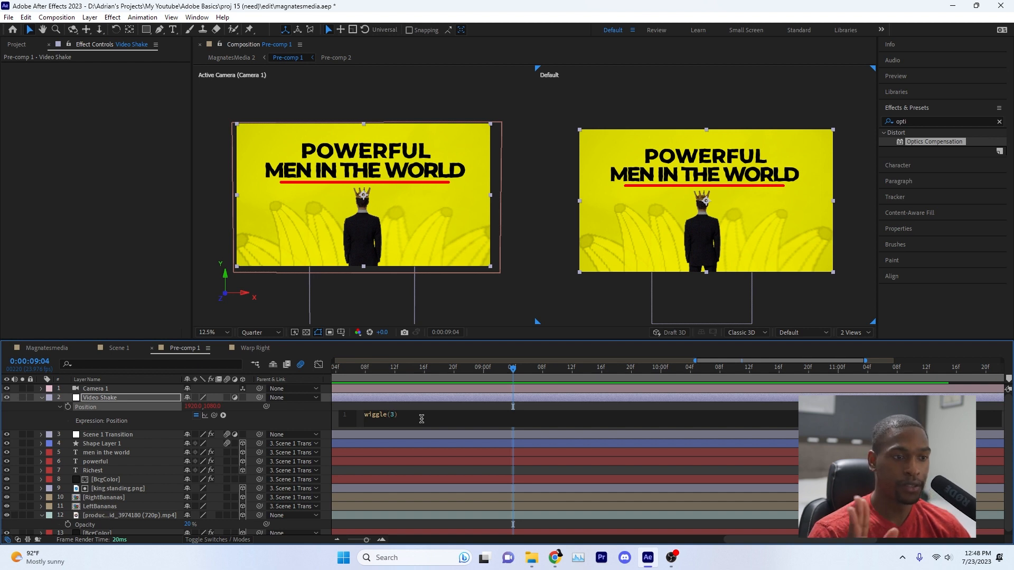
pyautogui.write('10')
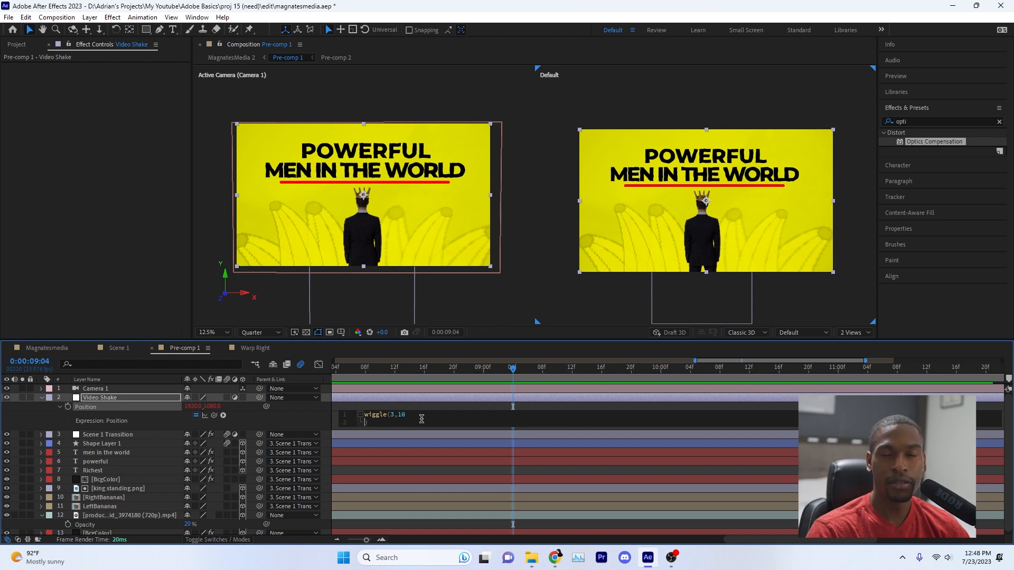
pyautogui.click(312, 410)
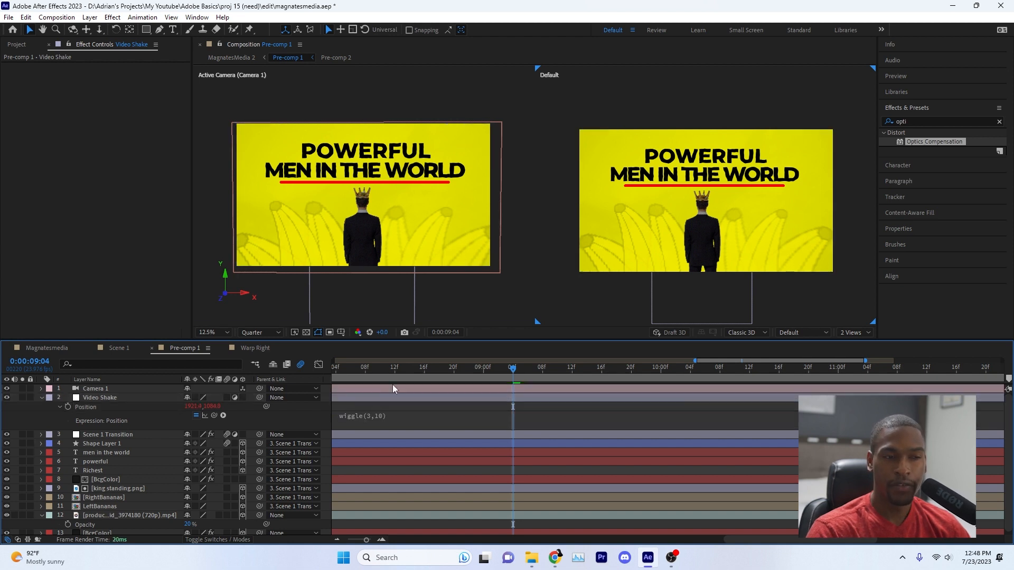
# - Preview Pre-comp 1 from around 8 seconds and from its beginning to check the shake motion
pyautogui.moveTo(387, 369); pyautogui.dragTo(283, 372)
pyautogui.press('space')
pyautogui.press('-')
pyautogui.press('-')
pyautogui.press('-')
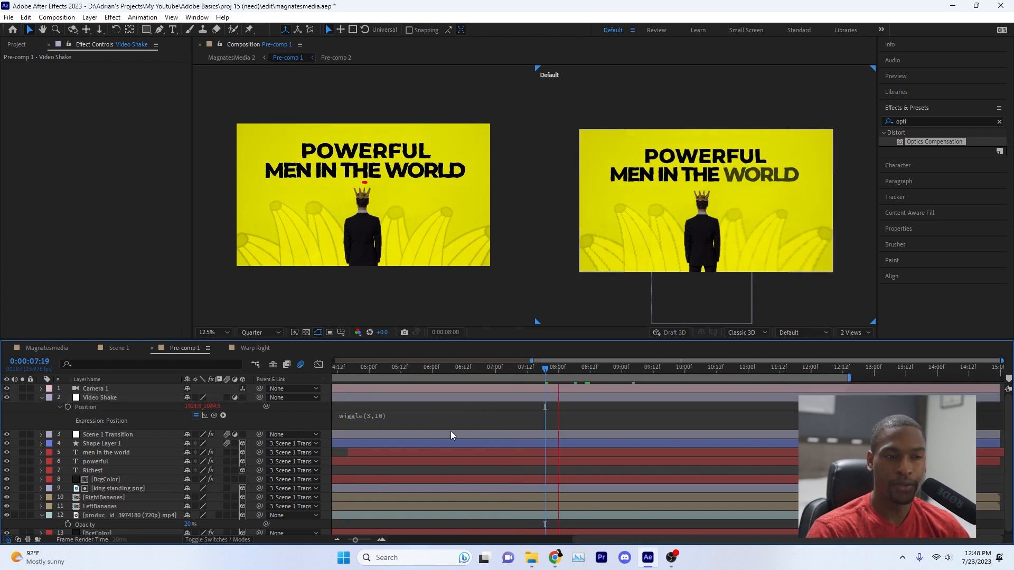
pyautogui.click(470, 372)
pyautogui.moveTo(373, 371); pyautogui.dragTo(263, 370)
pyautogui.press('-')
pyautogui.press('space')
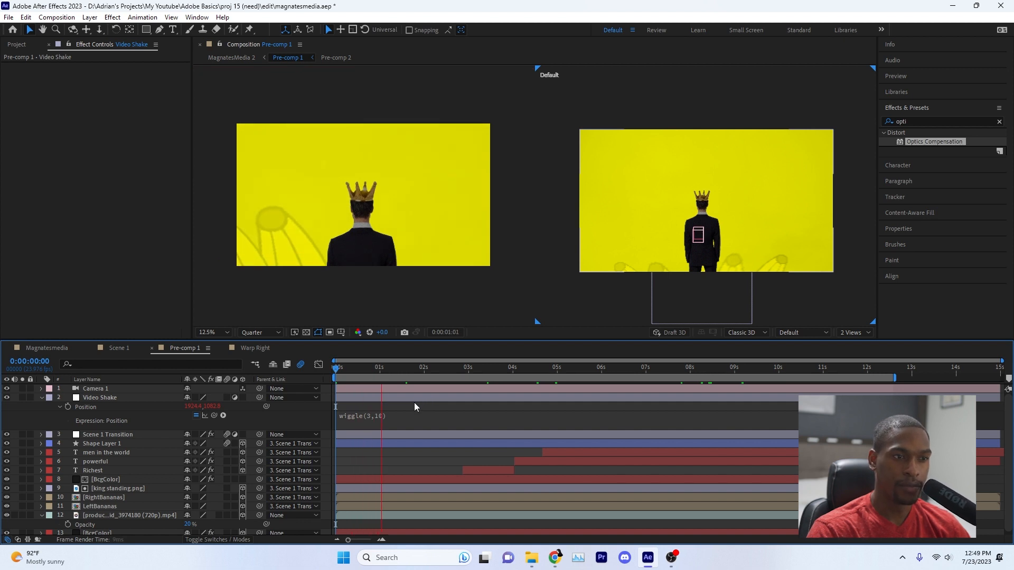
# - Move the Video Shake layer to the top of the layer stack and parent Camera 1 to it
pyautogui.click(133, 398)
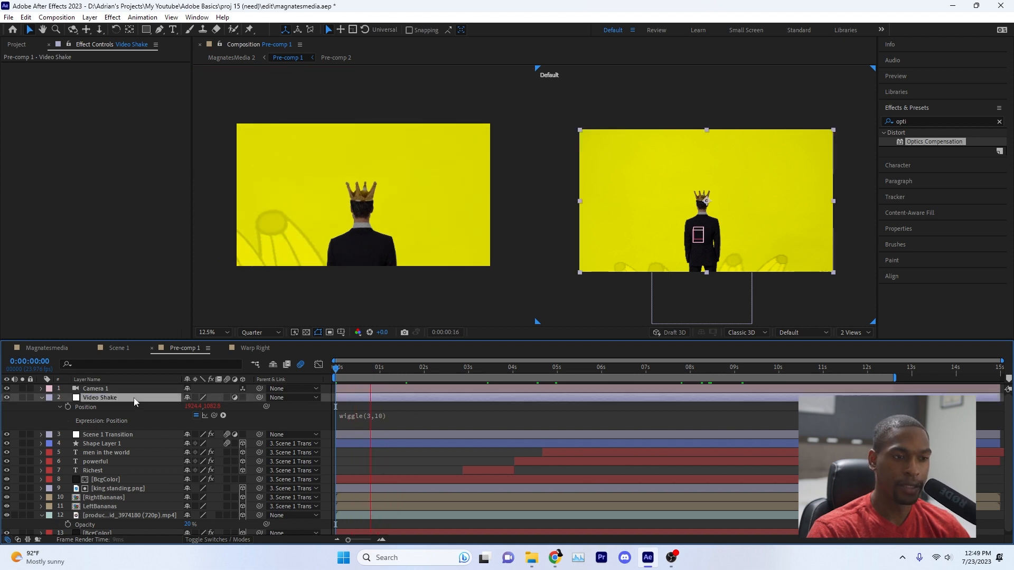
pyautogui.moveTo(129, 398); pyautogui.dragTo(125, 389)
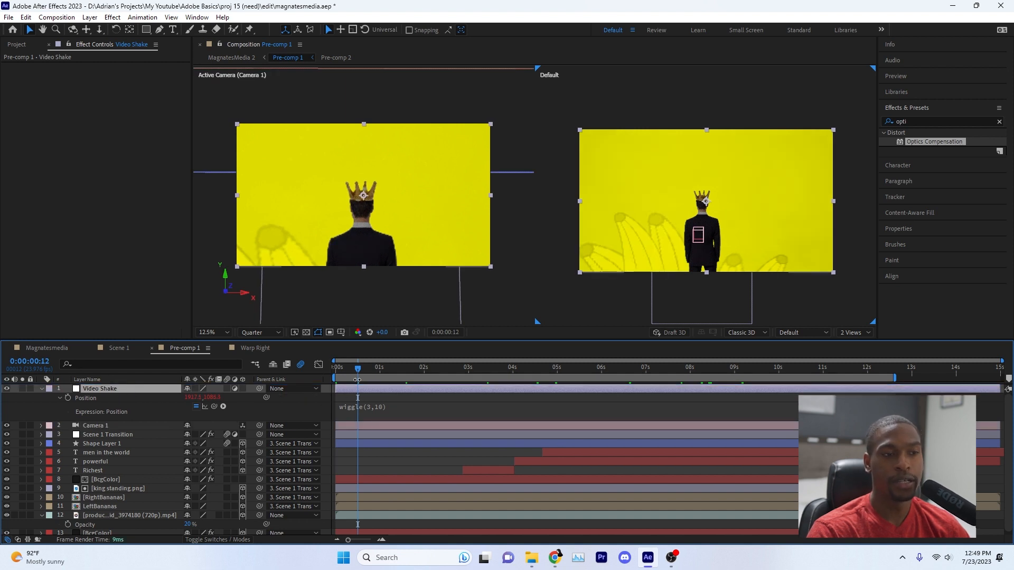
pyautogui.press('space')
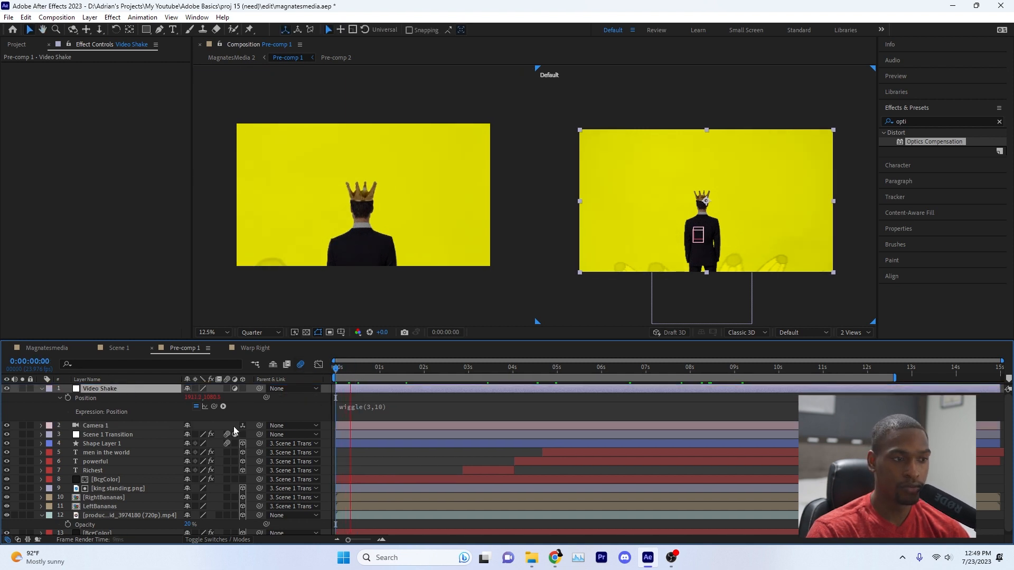
pyautogui.moveTo(259, 427); pyautogui.dragTo(144, 389)
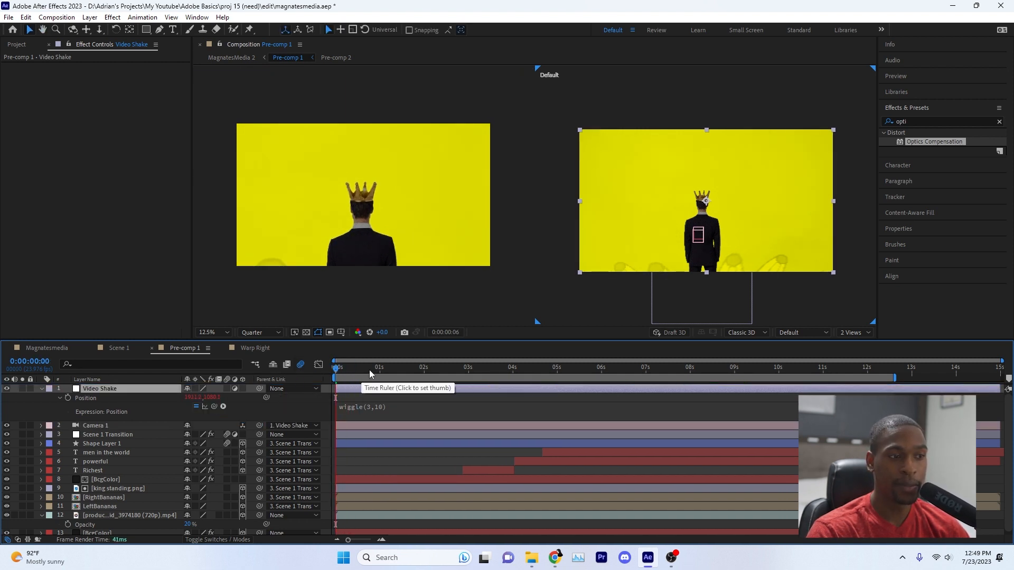
# - Play Pre-comp 1 from the start to review the camera shake, and collapse the Video Shake layer's properties
pyautogui.press('space')
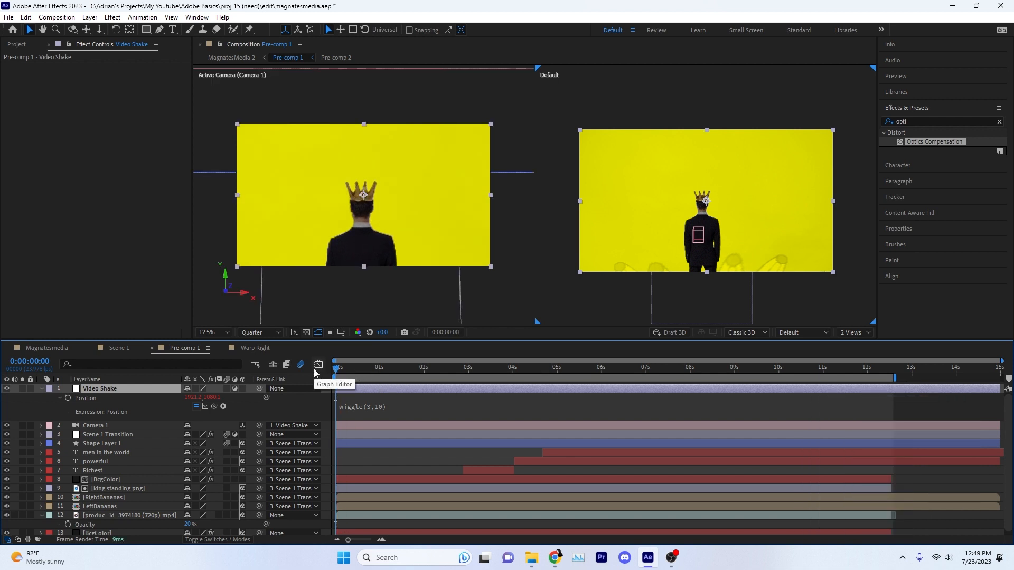
pyautogui.press('space')
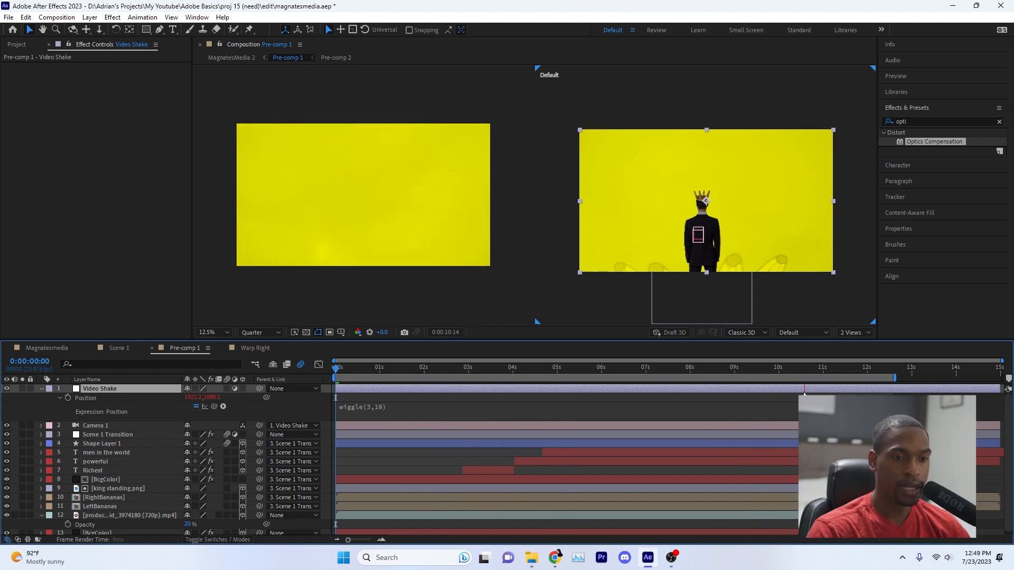
pyautogui.click(787, 369)
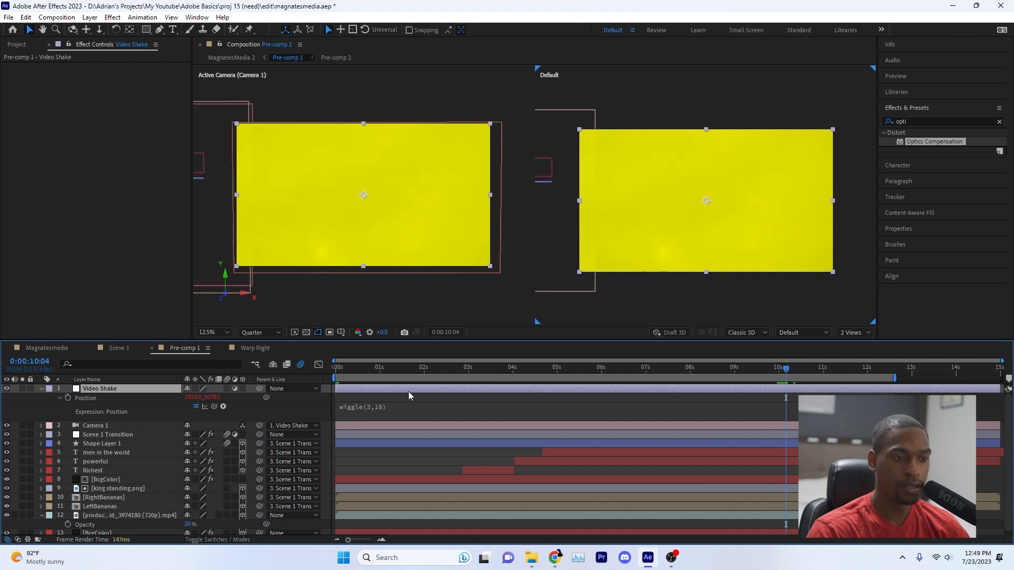
pyautogui.press('u')
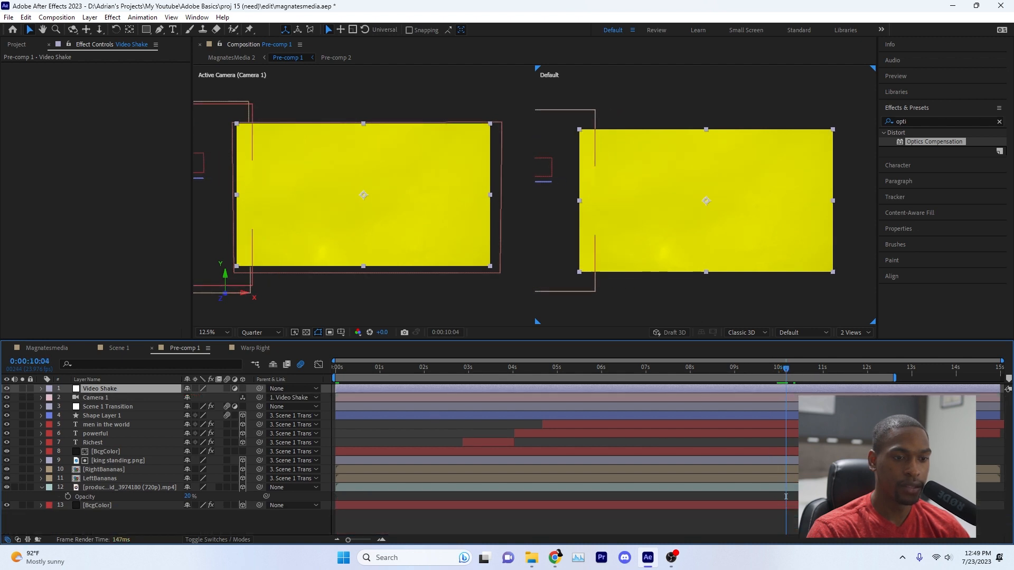
# - Create a new 3840x2160, 23.976 fps, 15-second composition named "Scene 2"
pyautogui.click(57, 17)
pyautogui.click(85, 29)
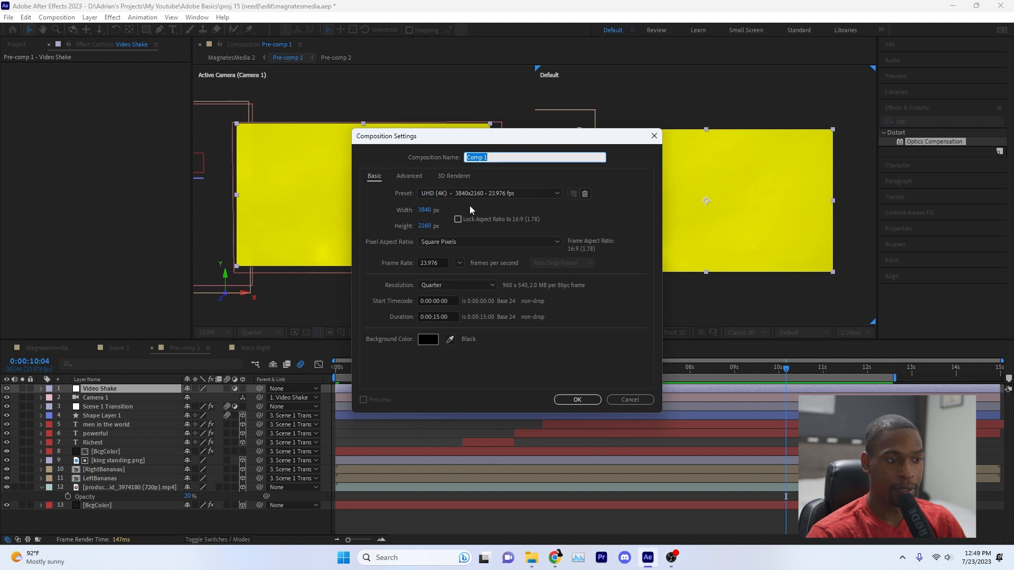
pyautogui.press('Escape')
pyautogui.click(119, 488)
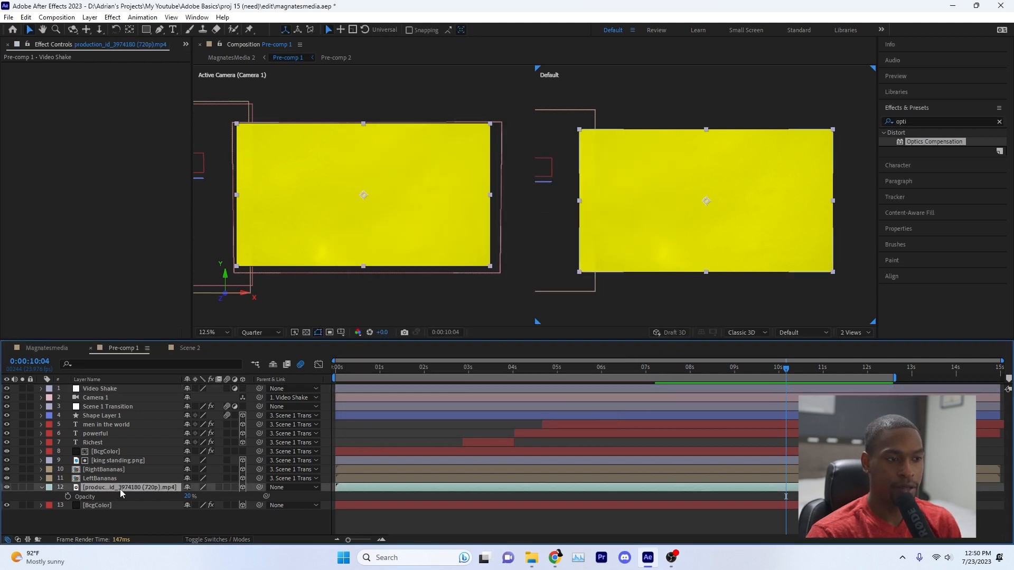
pyautogui.keyDown('shift'); pyautogui.click(118, 506); pyautogui.keyUp('shift')
pyautogui.hotkey('ctrl', 'c')
pyautogui.click(189, 348)
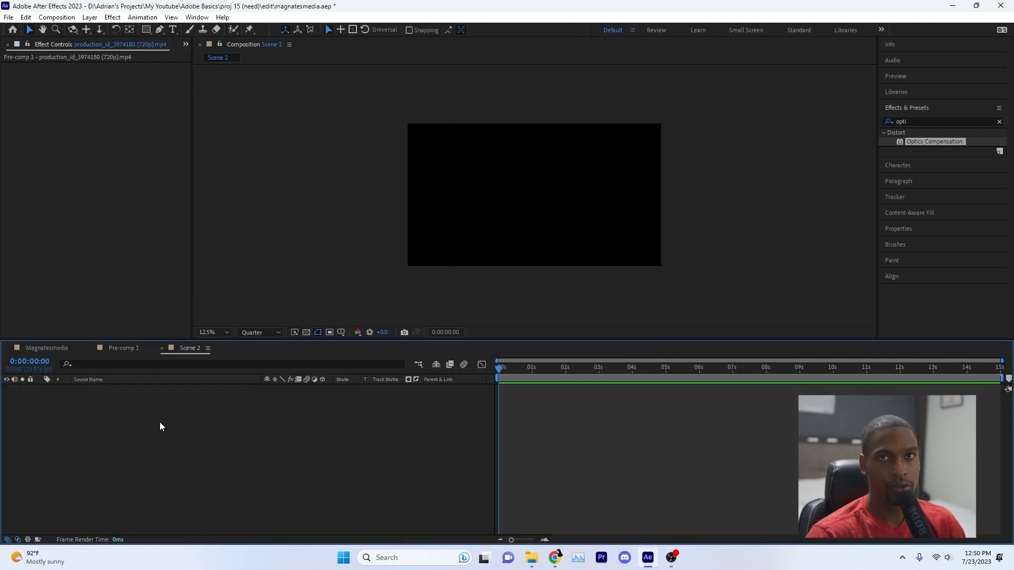
pyautogui.hotkey('ctrl', 'v')
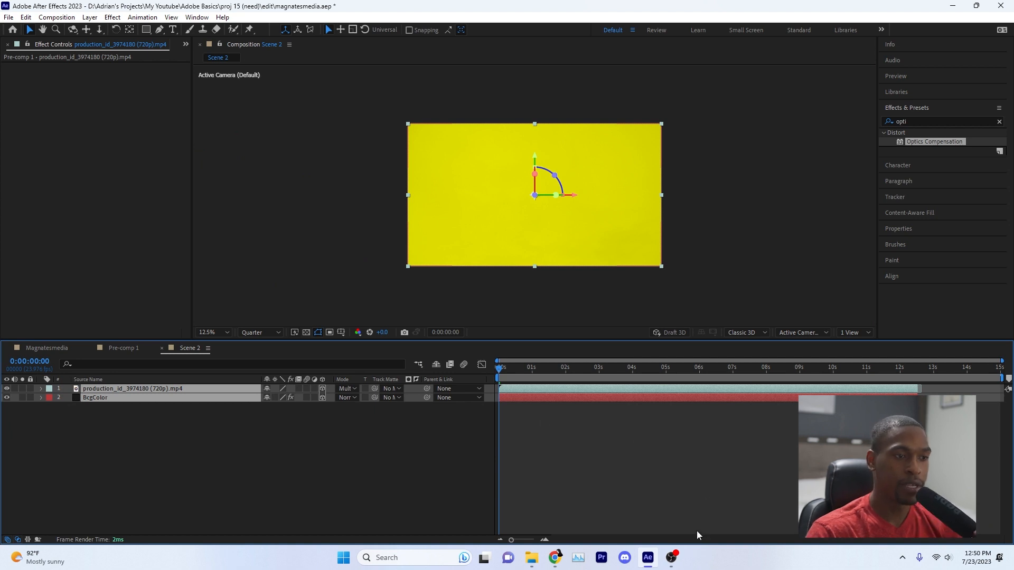
pyautogui.press('t')
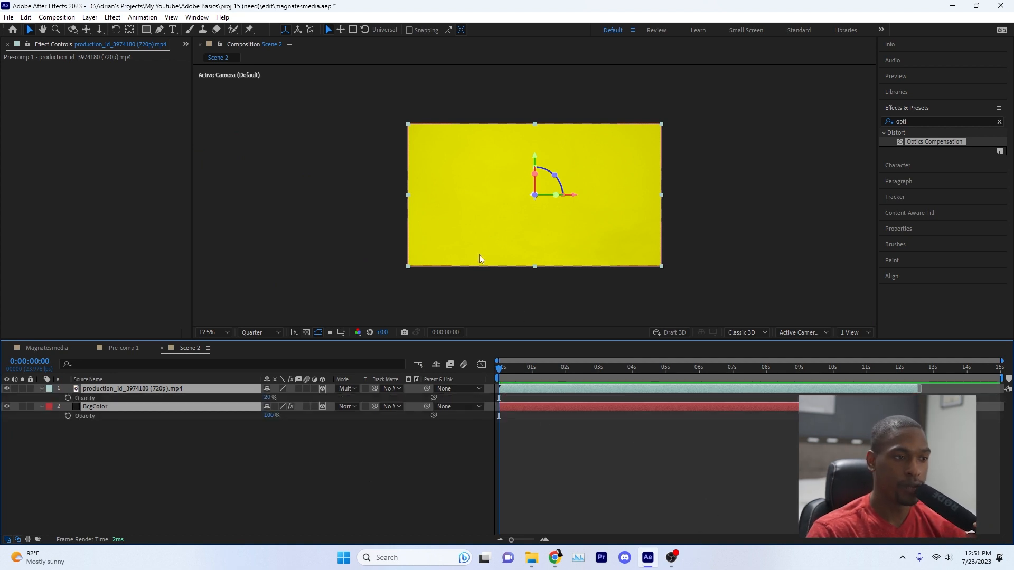
pyautogui.press('t')
# - Add a "$" text layer in the upper-left area of the Scene 2 frame
pyautogui.hotkey('ctrl', 't')
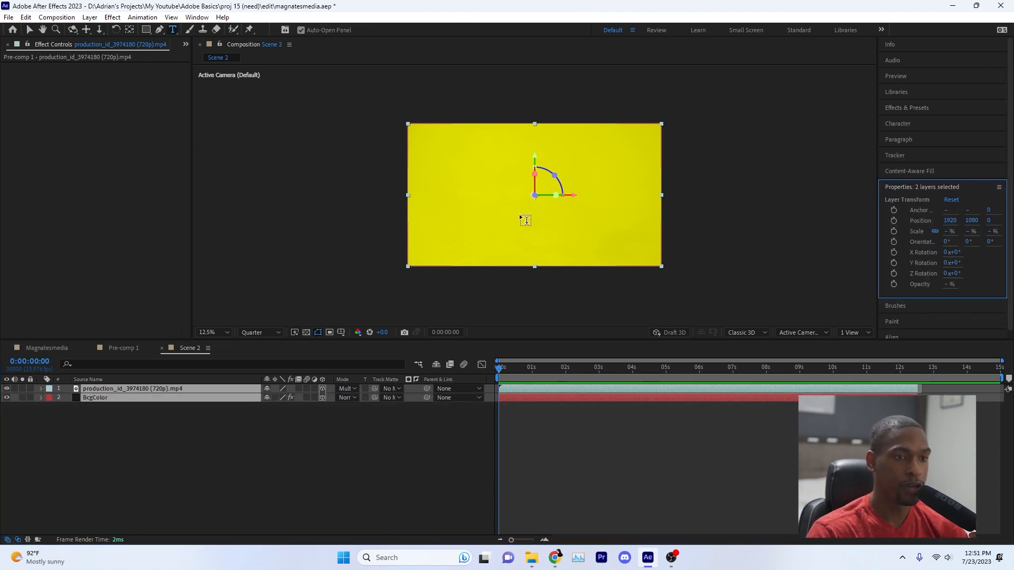
pyautogui.click(470, 184)
pyautogui.write('$')
pyautogui.press('Escape')
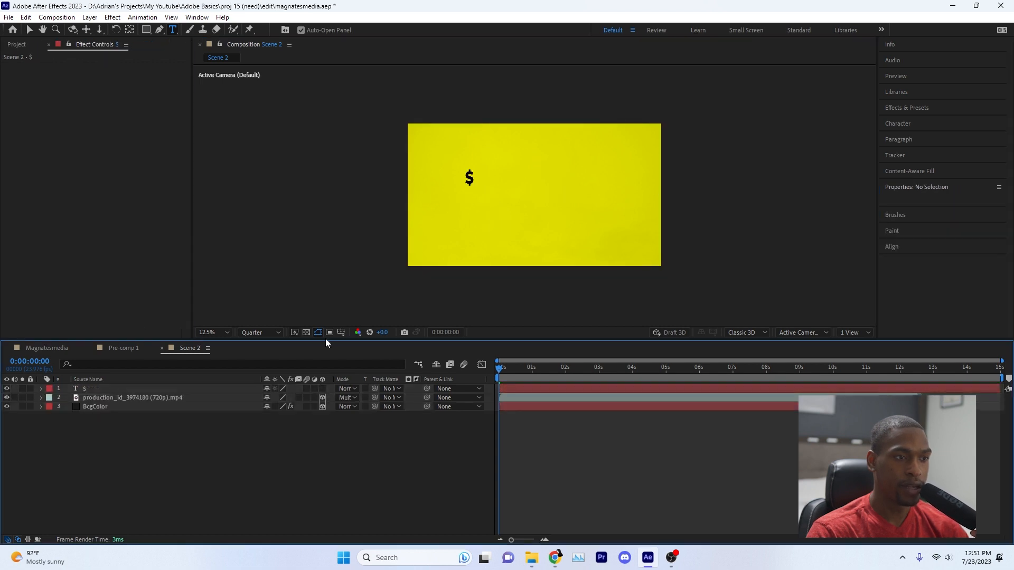
# - Enlarge the "$" text layer by setting its font size to 700 px
pyautogui.press('s')
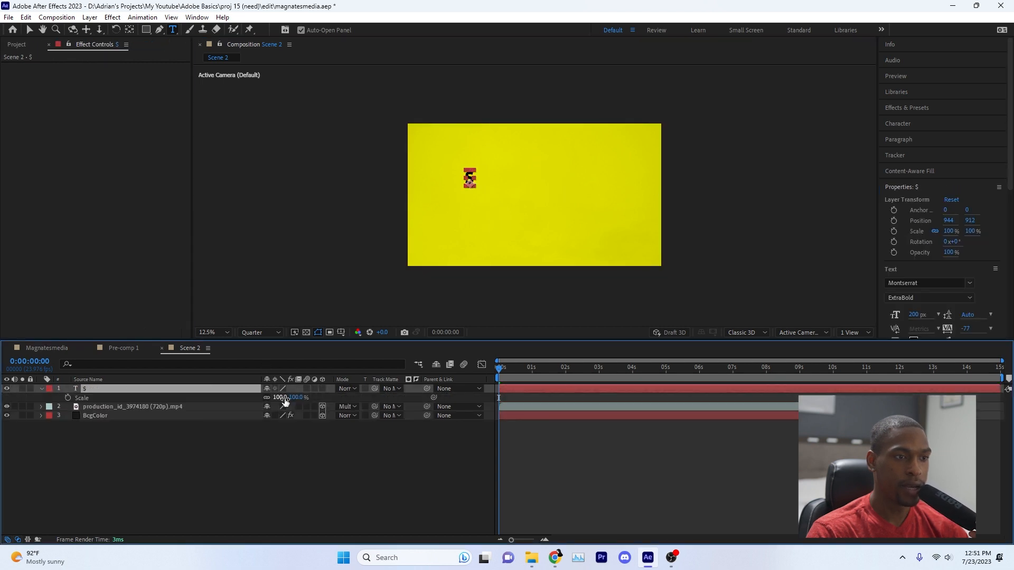
pyautogui.click(911, 315)
pyautogui.write('500')
pyautogui.press('Return')
pyautogui.press('Return')
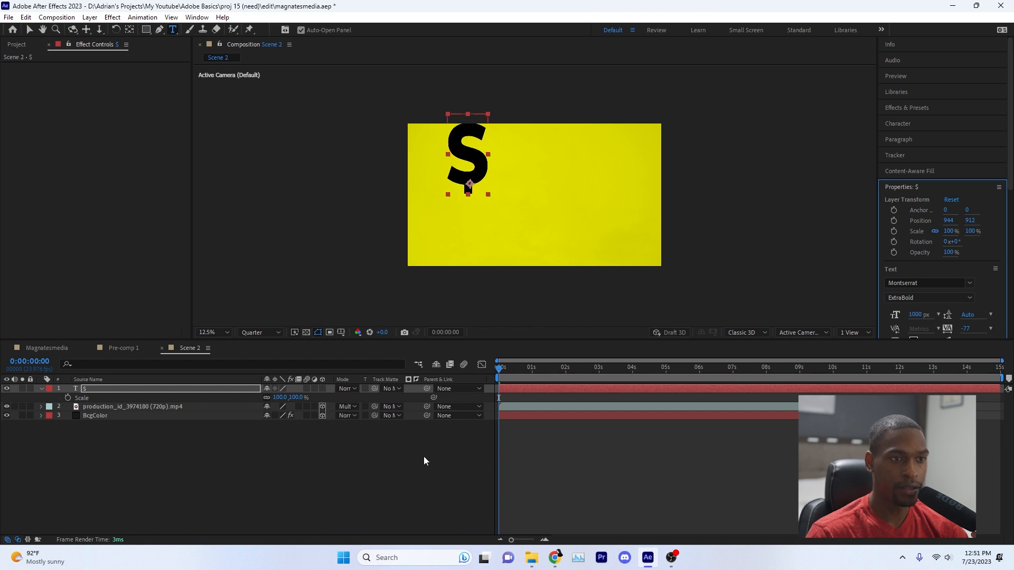
pyautogui.write('700')
pyautogui.press('Return')
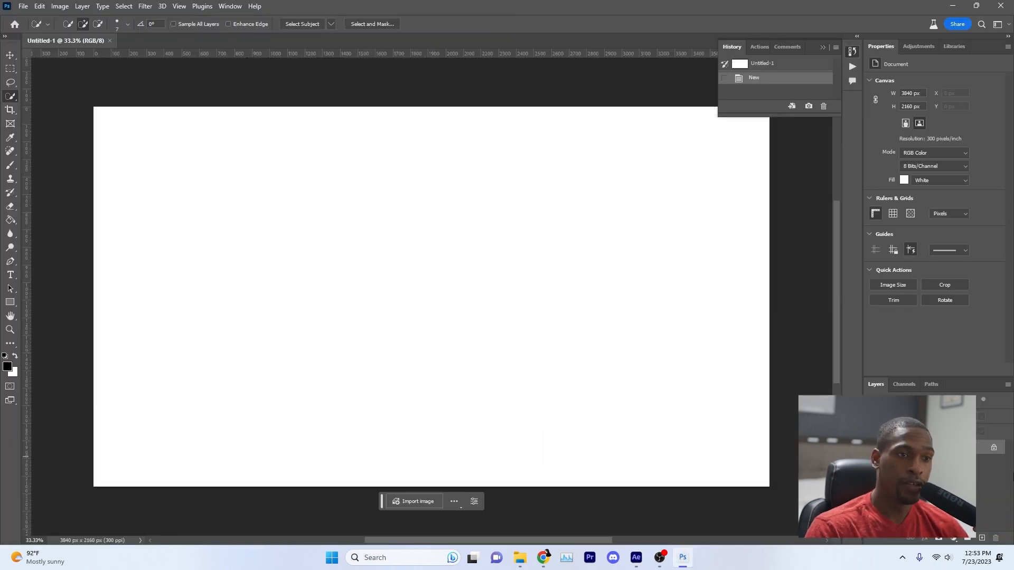
# - In Photoshop, unlock the background layer and marquee-select the full-width lower part of the canvas, about 903 px high
pyautogui.click(994, 448)
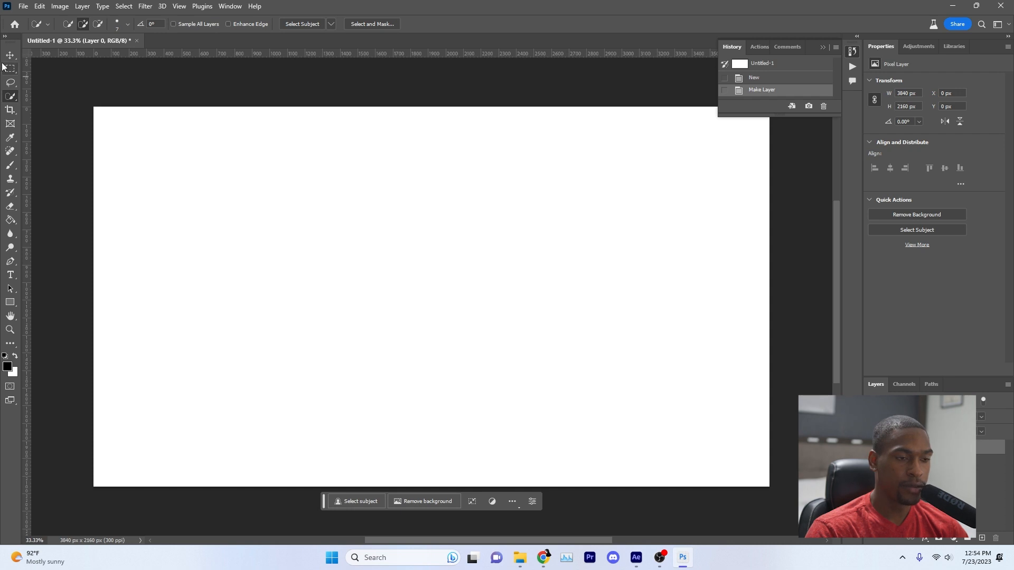
pyautogui.press('m')
pyautogui.moveTo(86, 328); pyautogui.dragTo(739, 535)
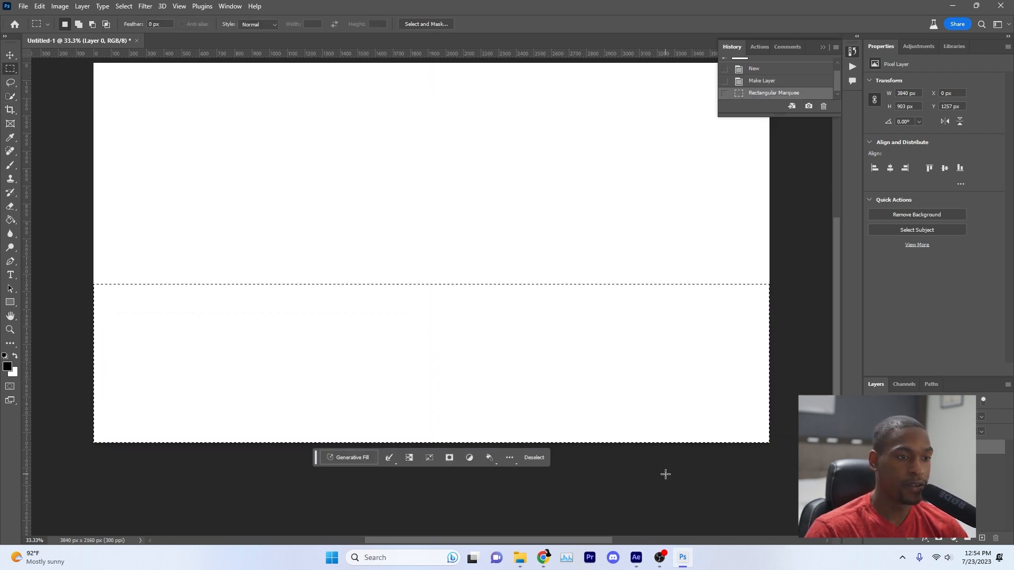
# - Fill the selected area with Generative Fill using the prompt "coins stacked like a hill"
pyautogui.click(347, 459)
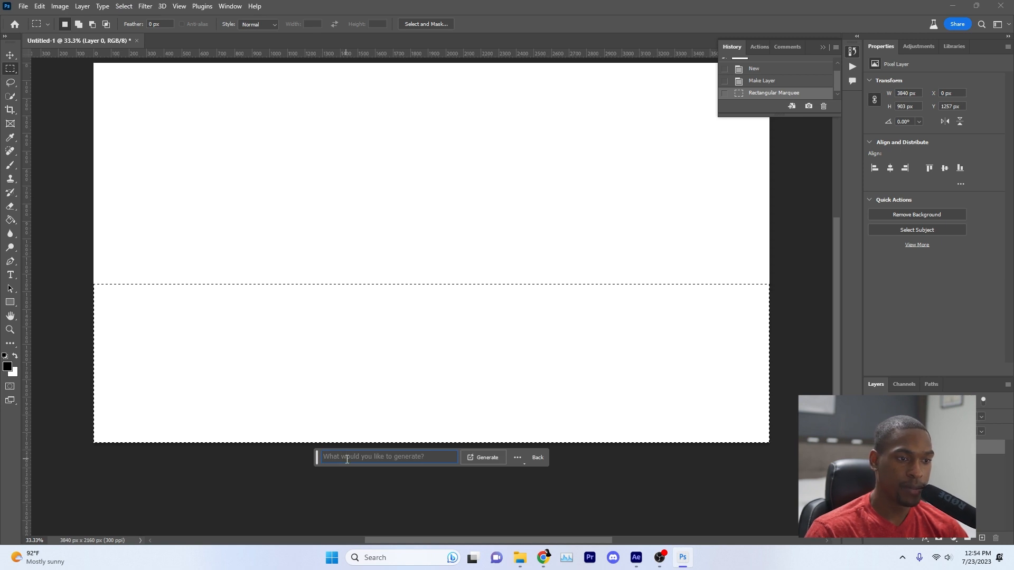
pyautogui.write('money')
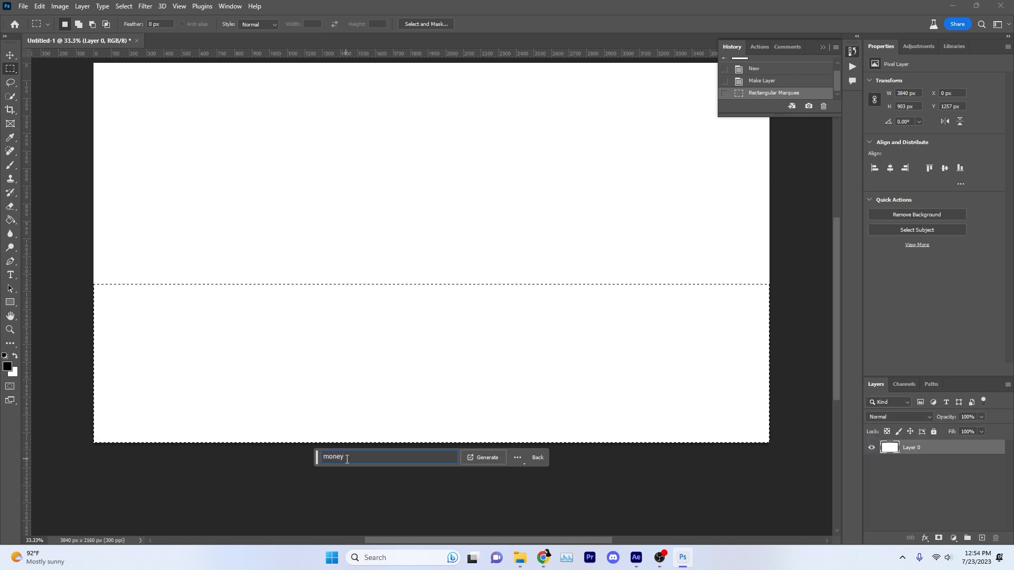
pyautogui.doubleClick(346, 458)
pyautogui.write('coins stacked like a hill')
pyautogui.press('Return')
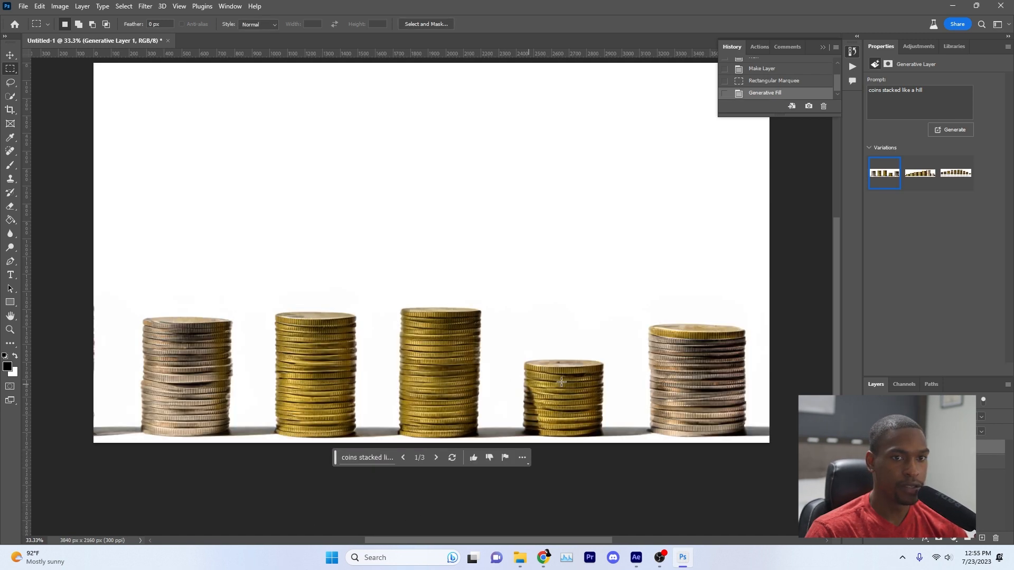
# - Compare the generated coin variations and choose the second one with the tightly packed rising stacks
pyautogui.click(931, 184)
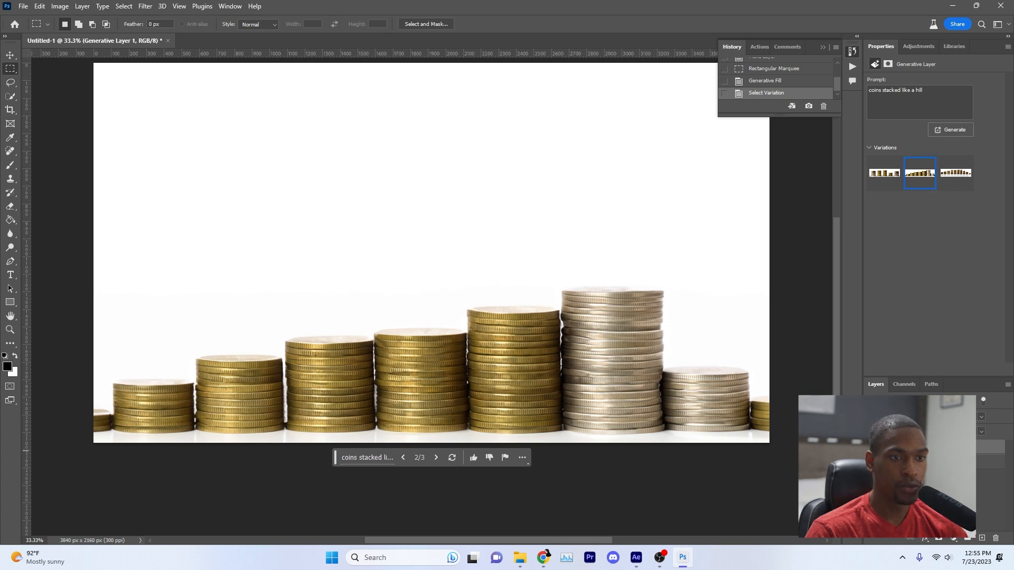
pyautogui.click(871, 463)
pyautogui.click(872, 463)
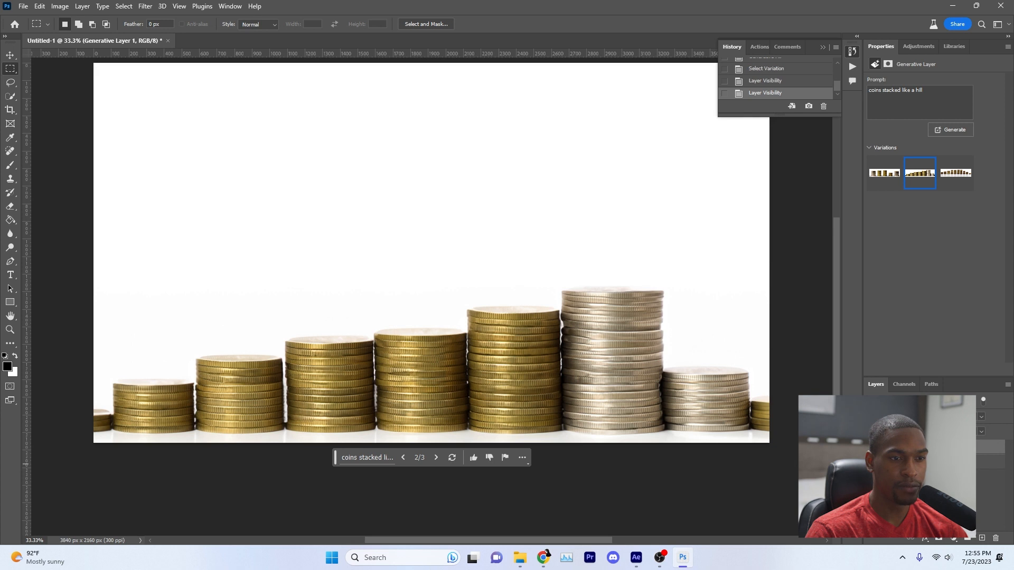
pyautogui.click(948, 182)
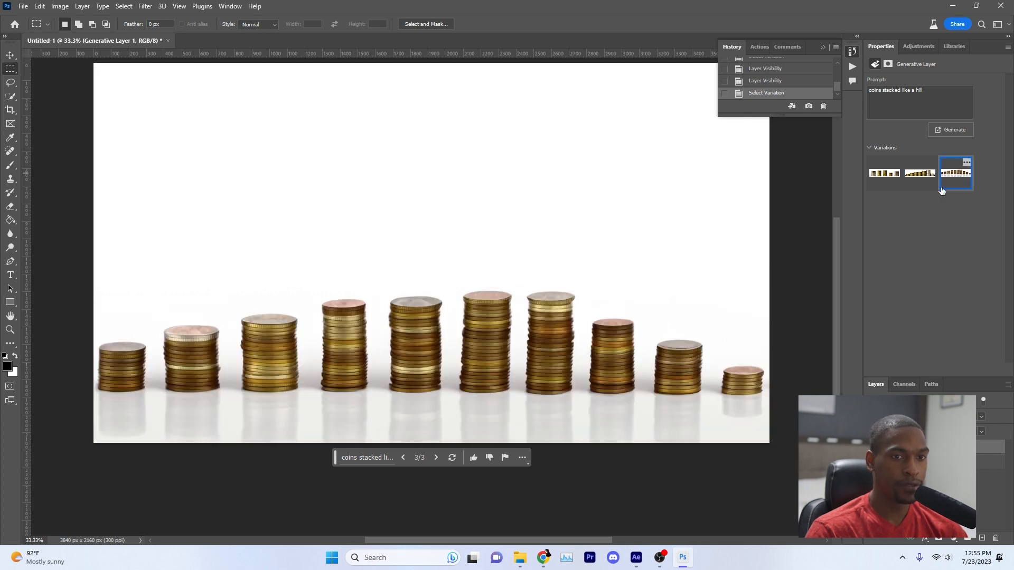
pyautogui.click(920, 177)
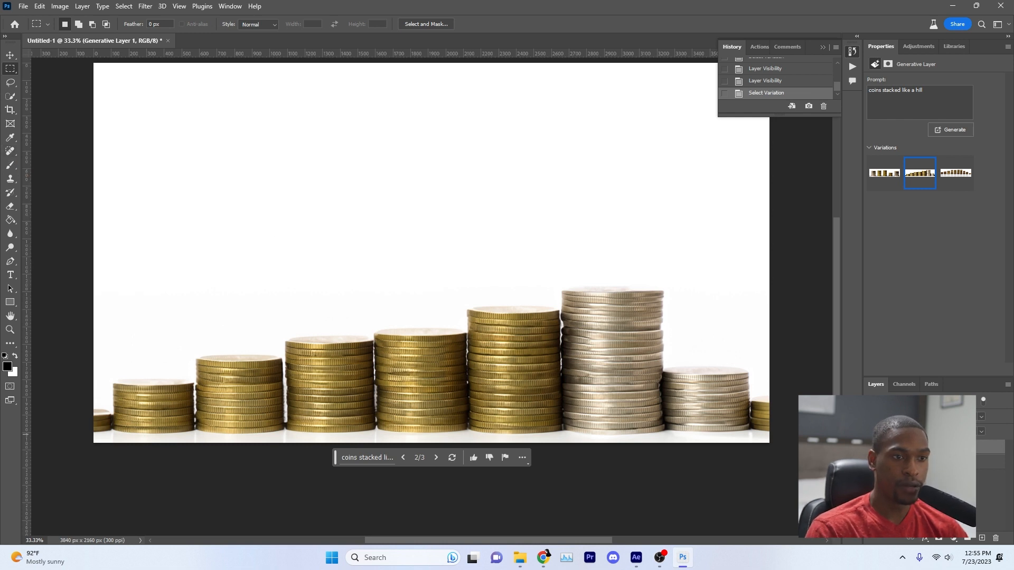
# - Duplicate the Generative Layer 1 coin layer and place the copy directly beneath the original
pyautogui.hotkey('ctrl', 't')
pyautogui.keyDown('alt'); pyautogui.click(539, 376); pyautogui.keyUp('alt')
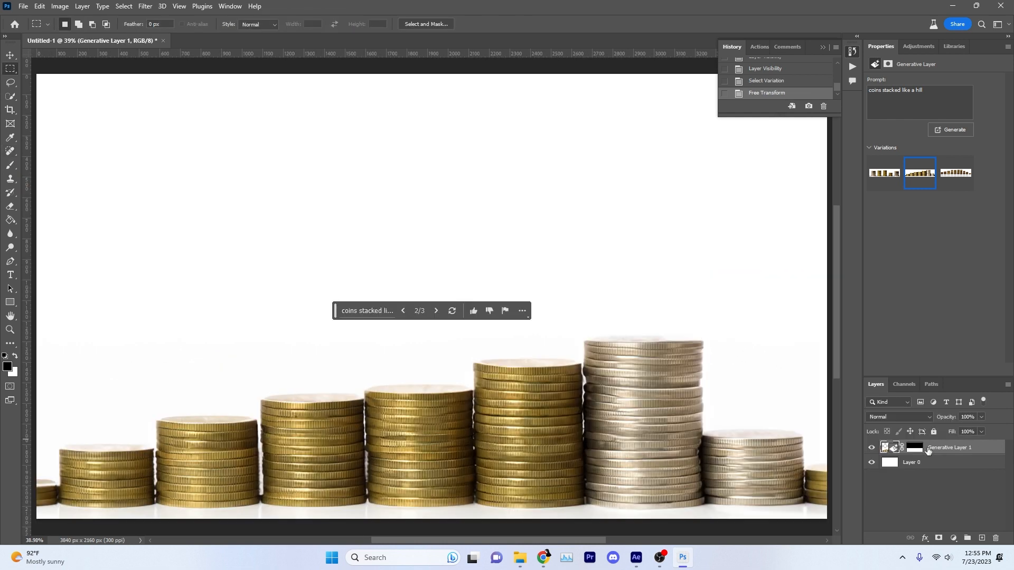
pyautogui.moveTo(928, 448); pyautogui.dragTo(939, 457)
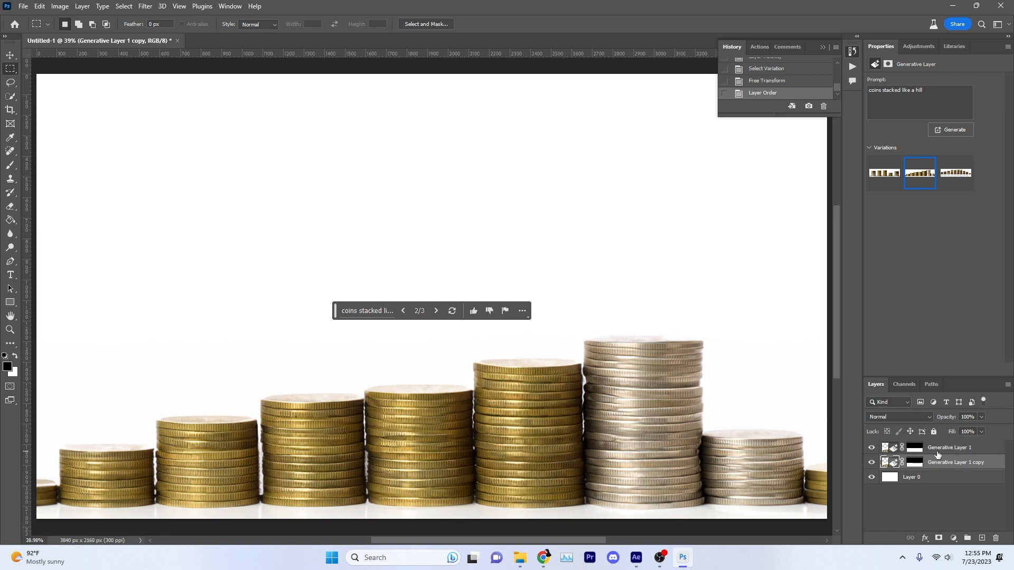
# - Switch the upper coin layer to the third variation, then enlarge it and move it down as a foreground row
pyautogui.click(934, 449)
pyautogui.hotkey('ctrl', 't')
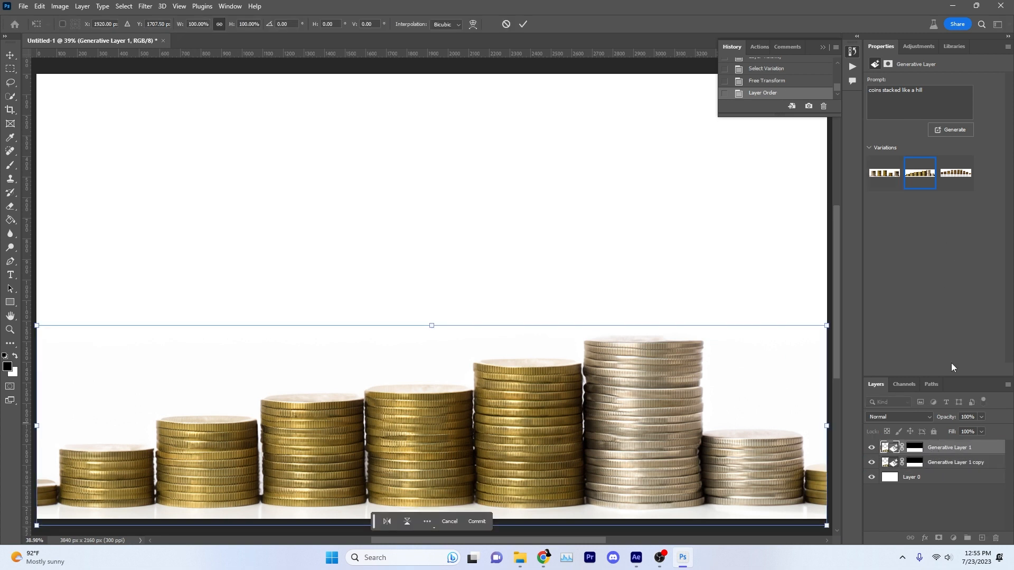
pyautogui.press('Return')
pyautogui.click(955, 173)
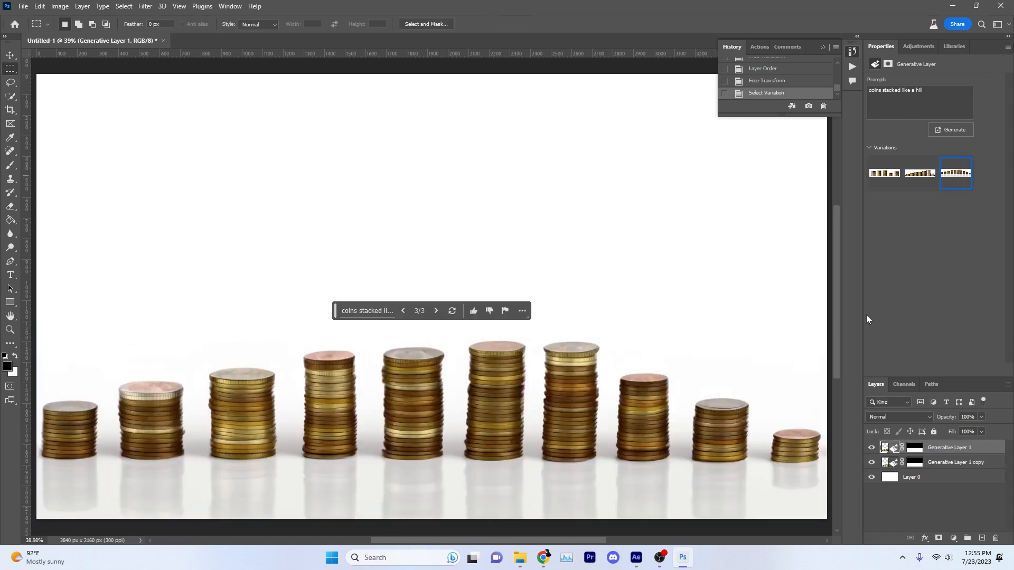
pyautogui.press('v')
pyautogui.moveTo(582, 366); pyautogui.dragTo(619, 442)
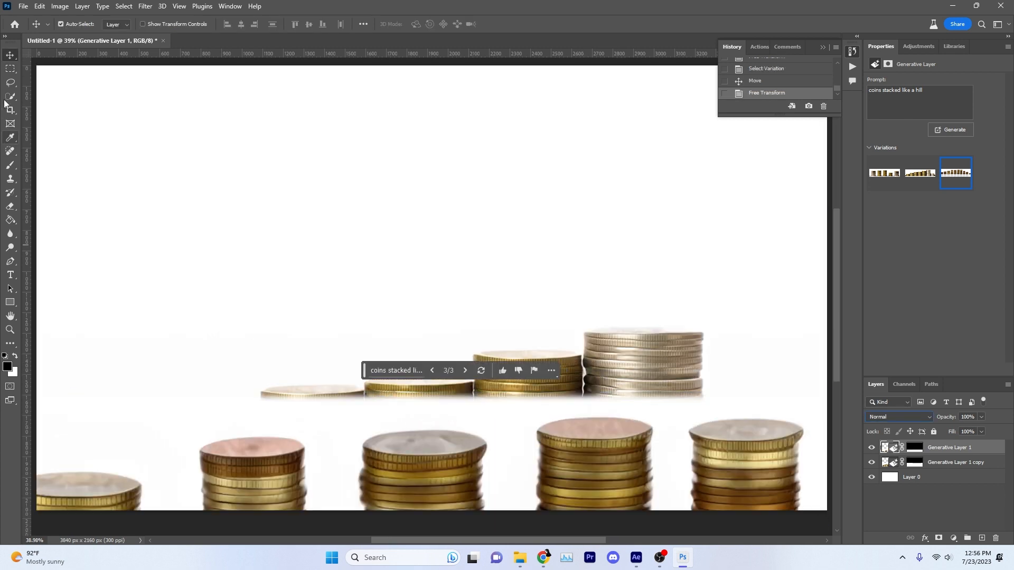
# - Select the foreground coins with Select Subject using the Cloud (Detailed results) option
pyautogui.click(10, 96)
pyautogui.click(331, 25)
pyautogui.click(344, 48)
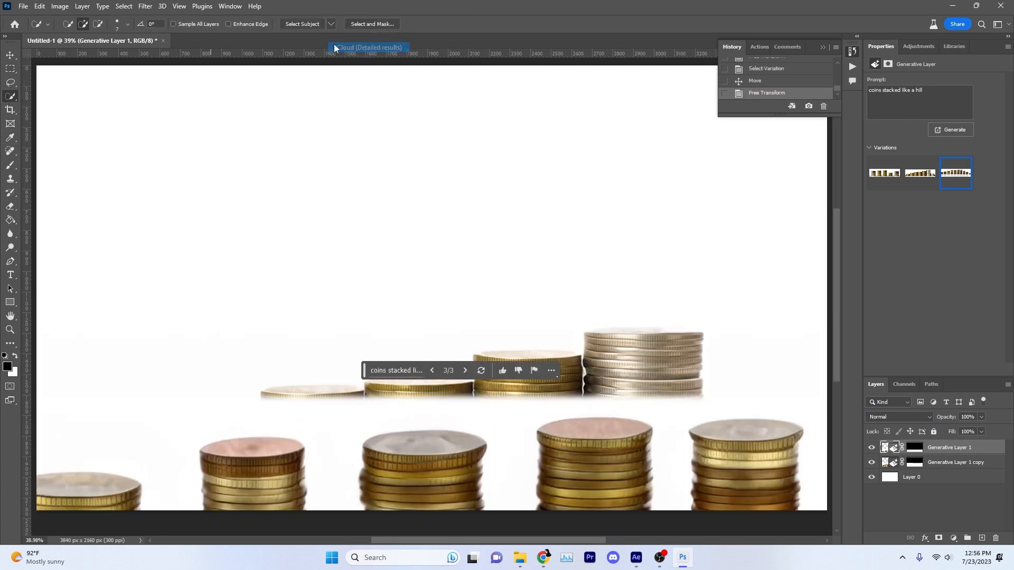
pyautogui.click(299, 24)
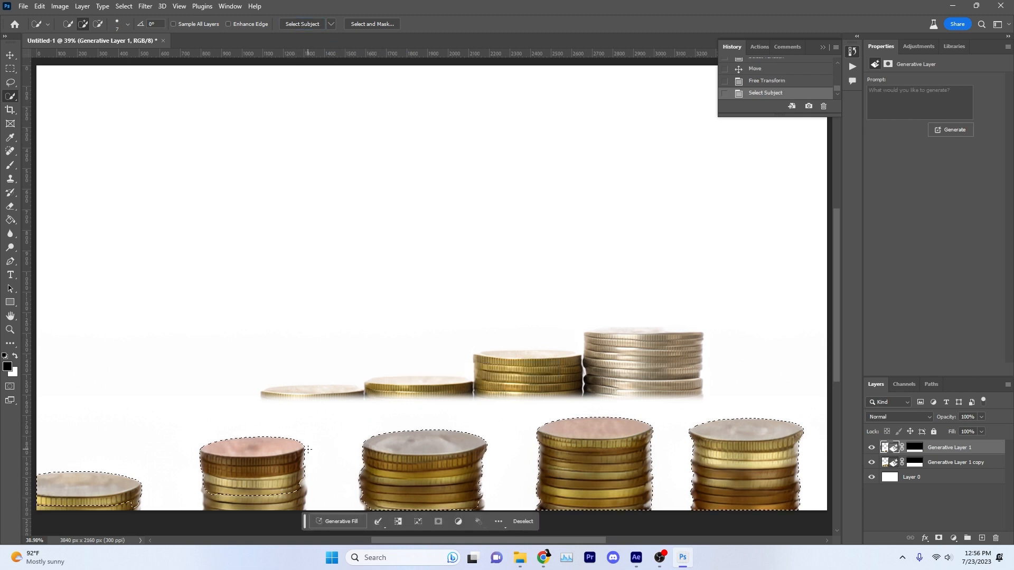
# - Add the missed lower portions of the foreground coin stacks to the selection using an 80 px Quick Selection brush
pyautogui.press(']')
pyautogui.press(']')
pyautogui.press(']')
pyautogui.press(']')
pyautogui.press(']')
pyautogui.press(']')
pyautogui.moveTo(284, 476); pyautogui.dragTo(281, 529)
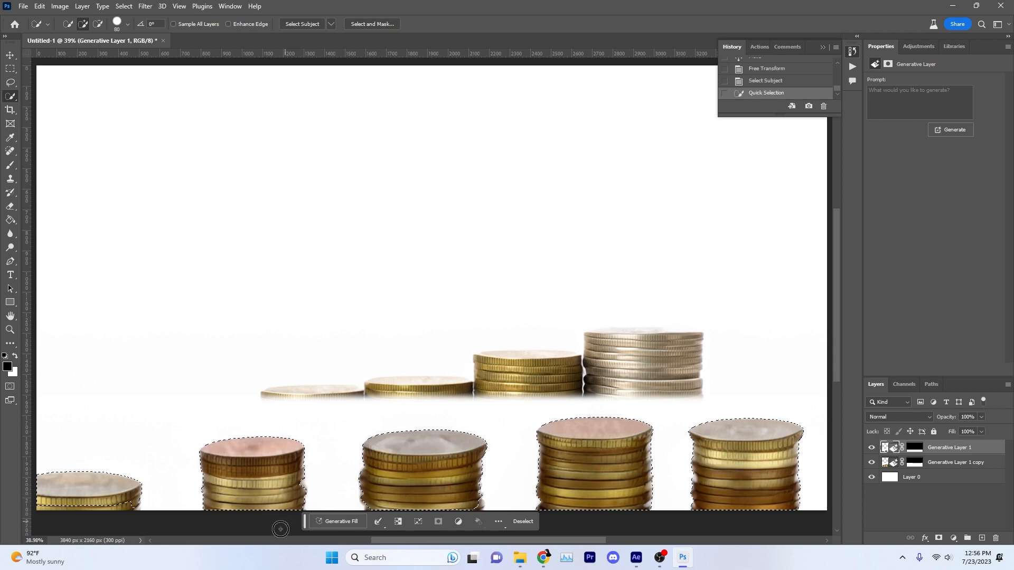
pyautogui.moveTo(293, 479)
pyautogui.mouseDown()
pyautogui.moveTo(280, 511)
pyautogui.moveTo(290, 499)
pyautogui.mouseUp()
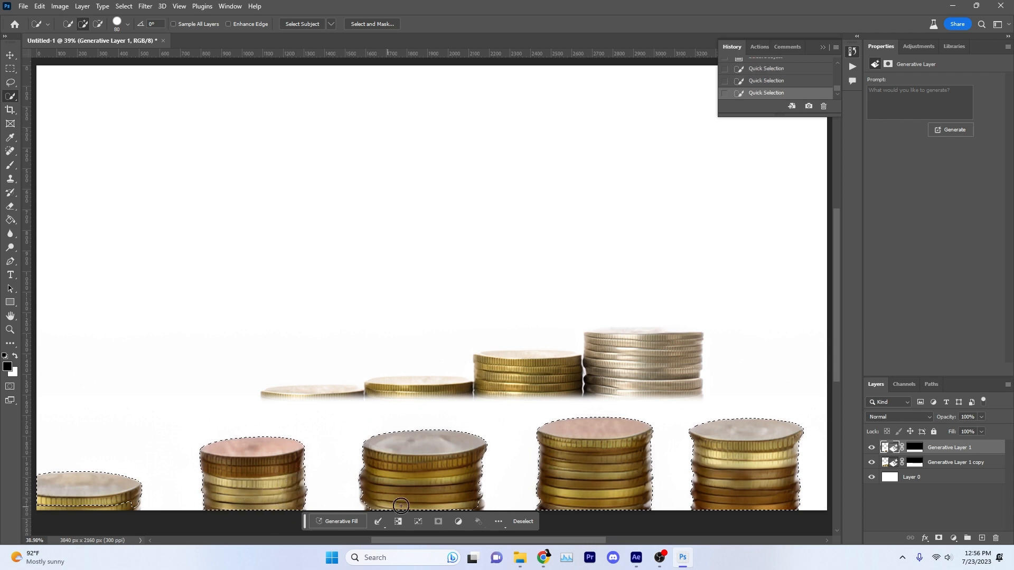
pyautogui.click(373, 512)
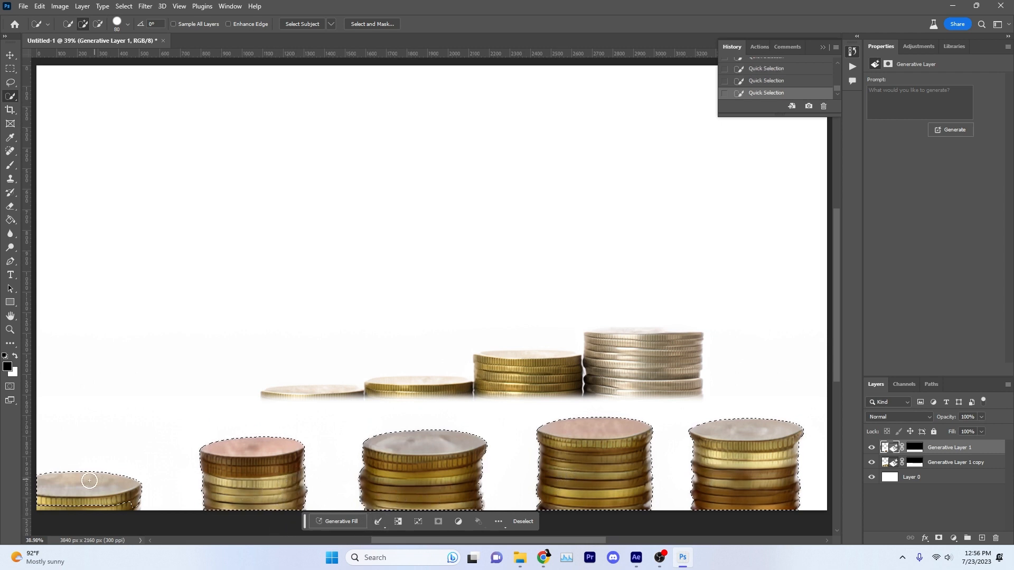
pyautogui.moveTo(114, 498); pyautogui.dragTo(113, 516)
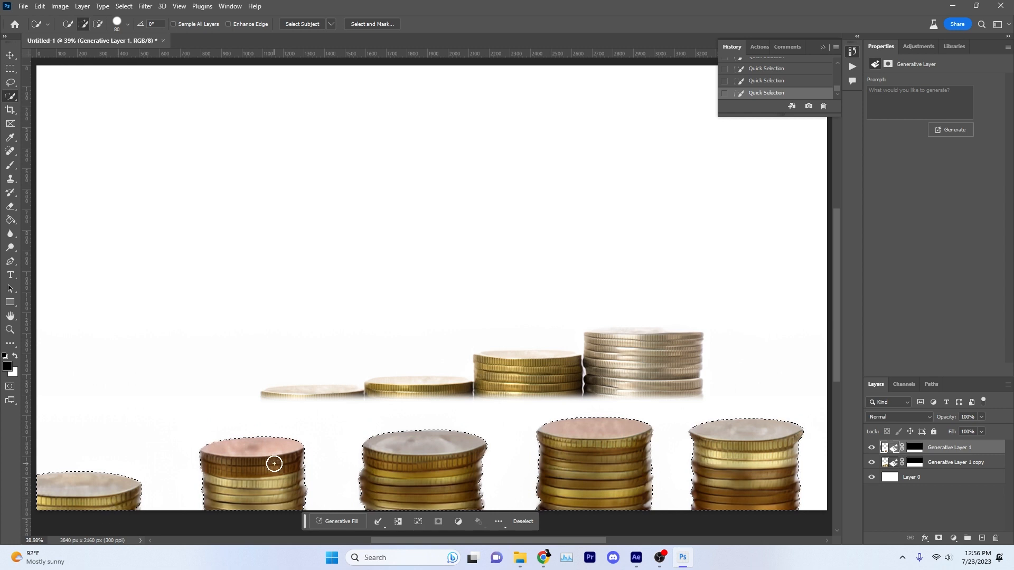
# - Invert the selection, rasterize the foreground coin layer, erase the white area around its coins and deselect
pyautogui.rightClick(236, 481)
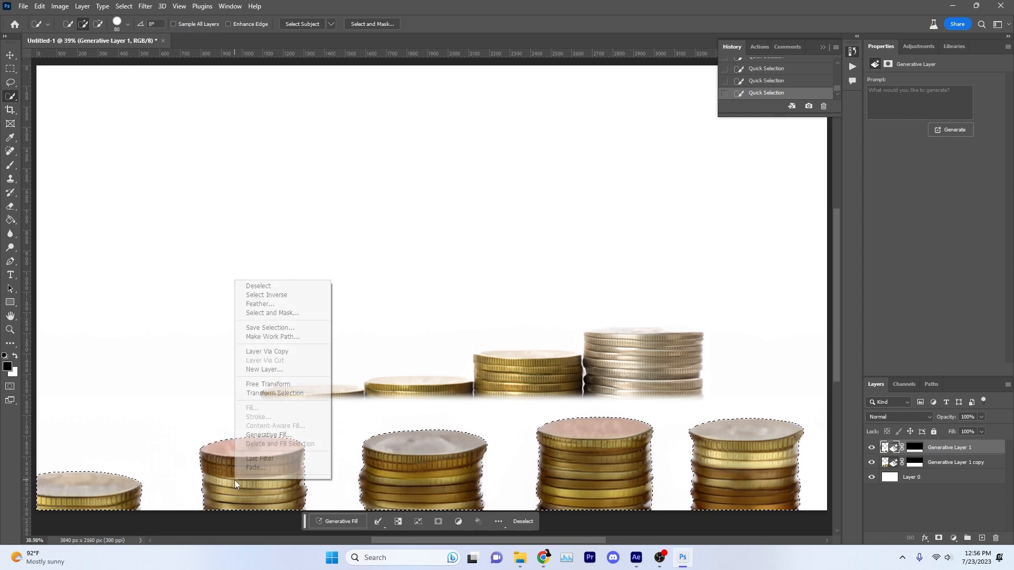
pyautogui.click(275, 295)
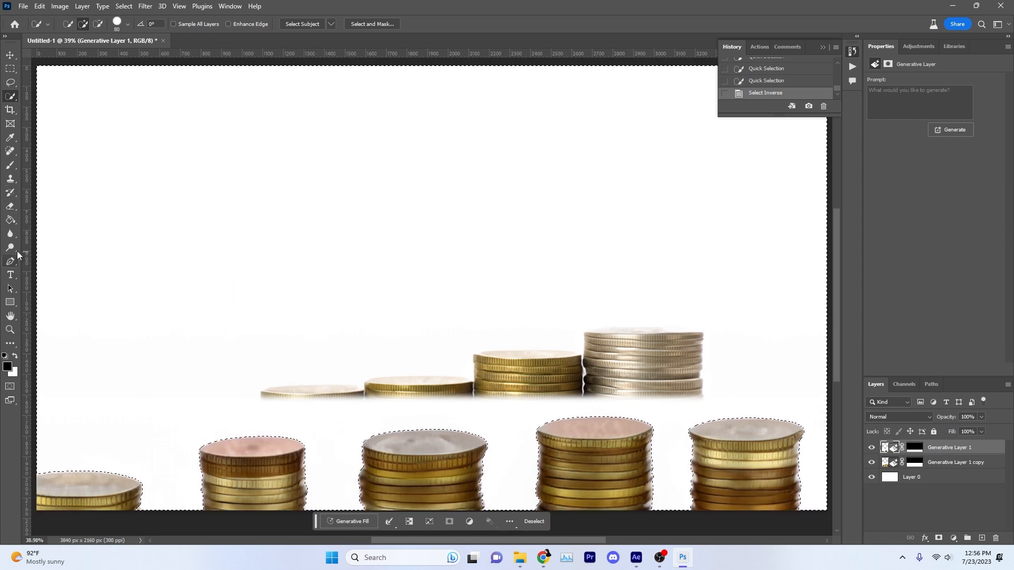
pyautogui.click(10, 206)
pyautogui.click(280, 439)
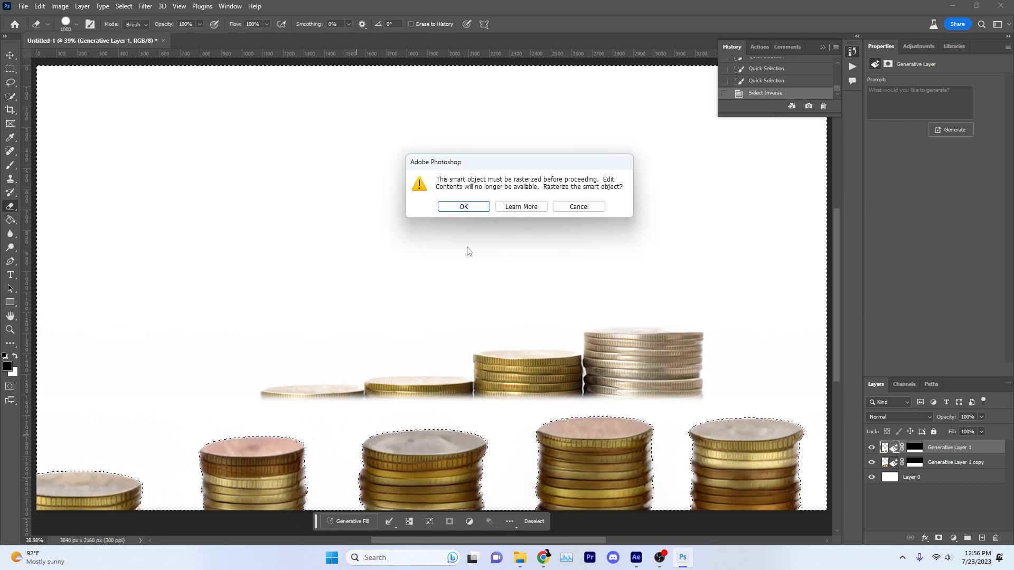
pyautogui.click(466, 206)
pyautogui.moveTo(689, 476)
pyautogui.mouseDown()
pyautogui.moveTo(619, 489)
pyautogui.moveTo(725, 465)
pyautogui.moveTo(467, 445)
pyautogui.moveTo(129, 397)
pyautogui.moveTo(129, 425)
pyautogui.moveTo(198, 469)
pyautogui.moveTo(814, 467)
pyautogui.moveTo(876, 533)
pyautogui.moveTo(731, 520)
pyautogui.mouseUp()
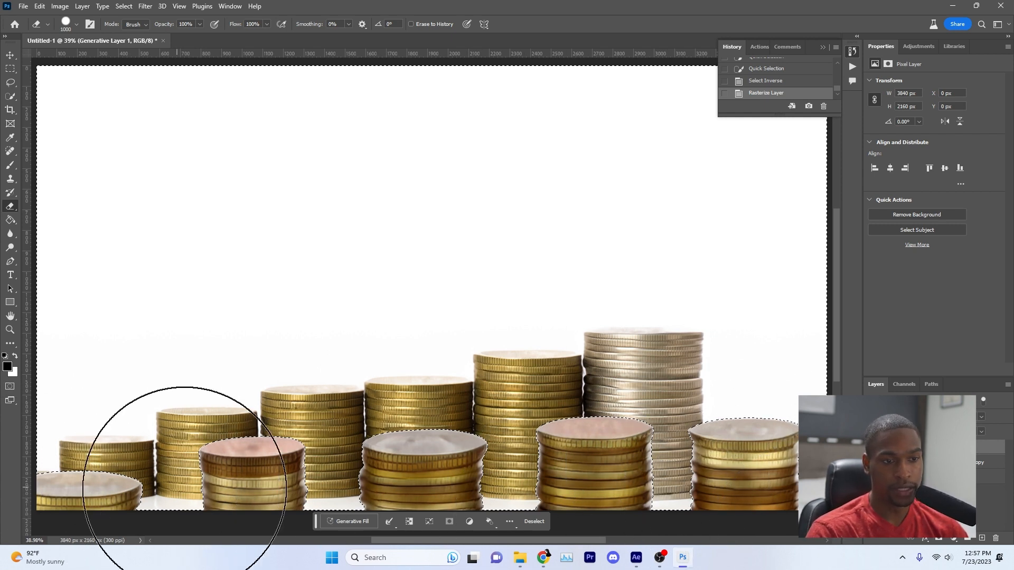
pyautogui.moveTo(821, 528); pyautogui.dragTo(761, 522)
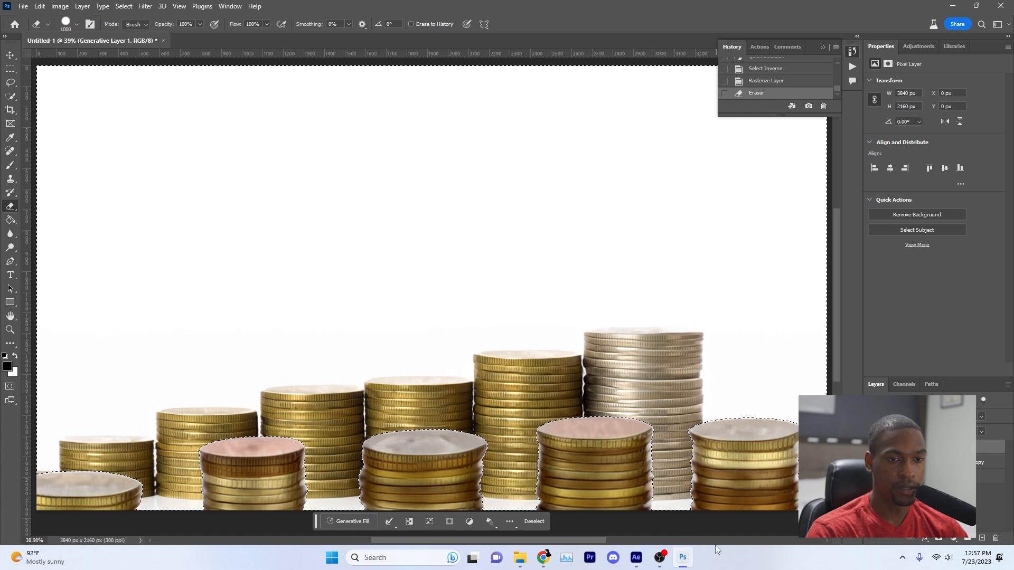
pyautogui.hotkey('ctrl', 'd')
# - Hide the foreground coin layer and shift the rear coin row, Generative Layer 1 copy, left by about 890 px
pyautogui.click(950, 461)
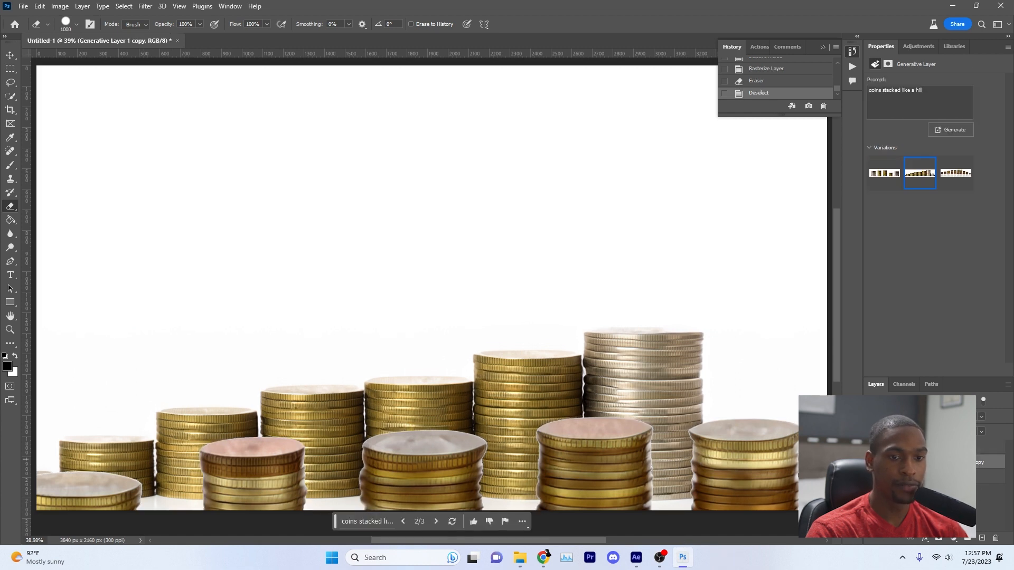
pyautogui.click(872, 449)
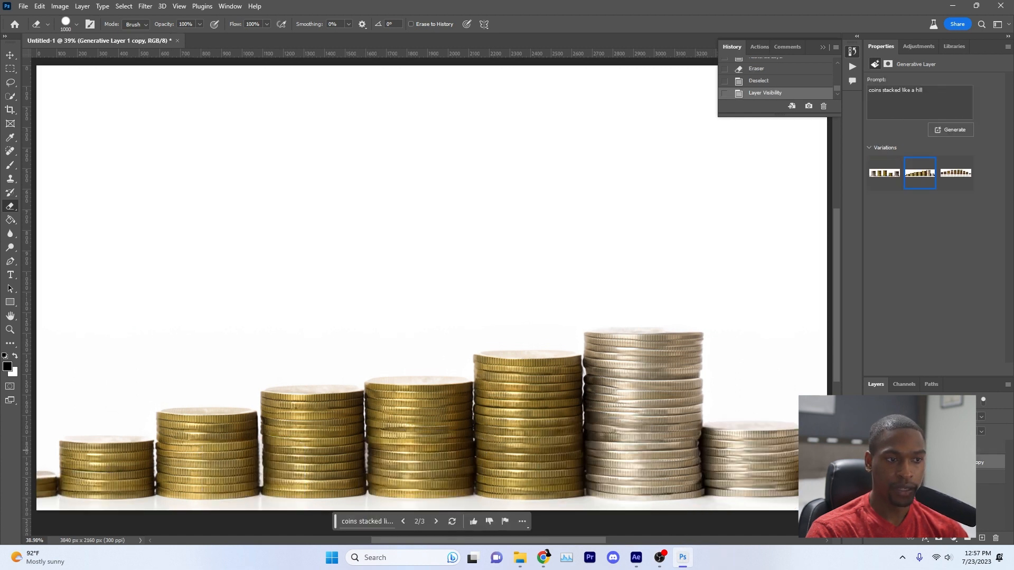
pyautogui.hotkey('ctrl', 't')
pyautogui.moveTo(637, 418); pyautogui.dragTo(448, 433)
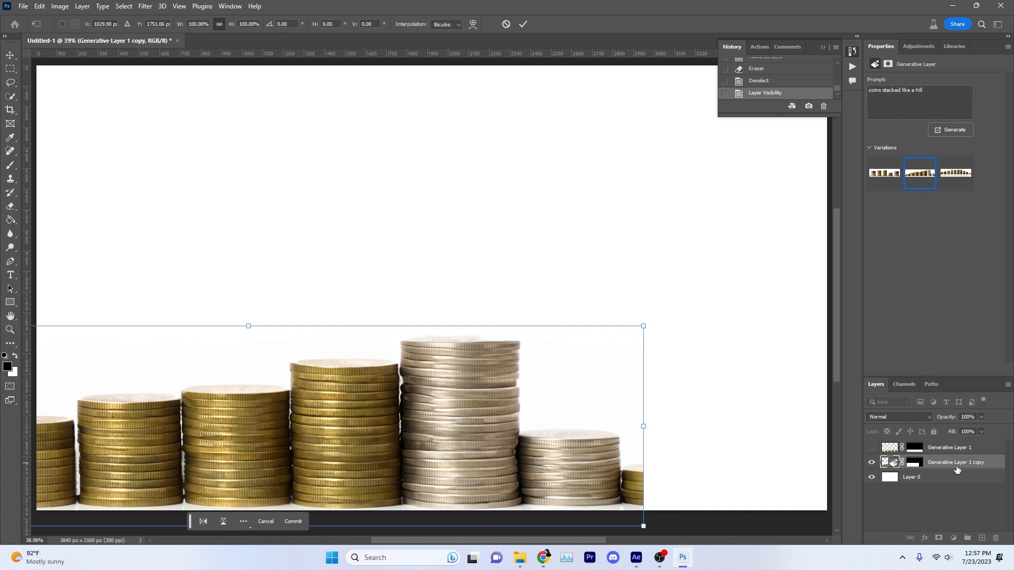
# - Duplicate the rear coin row beneath itself, flip the copy horizontally and move it right to fill the canvas width
pyautogui.keyDown('alt'); pyautogui.moveTo(954, 465); pyautogui.dragTo(960, 470); pyautogui.keyUp('alt')
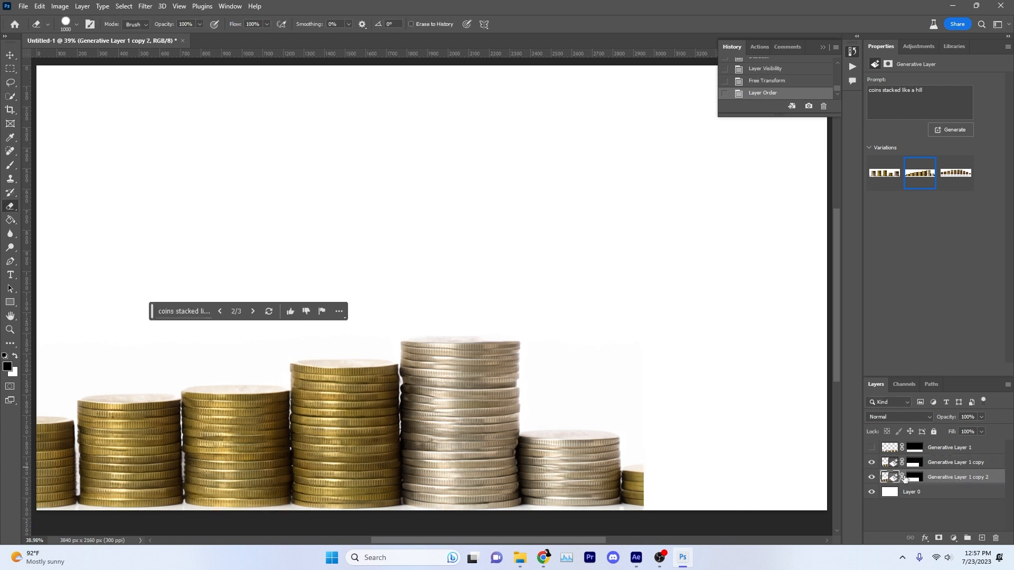
pyautogui.hotkey('ctrl', 't')
pyautogui.rightClick(498, 427)
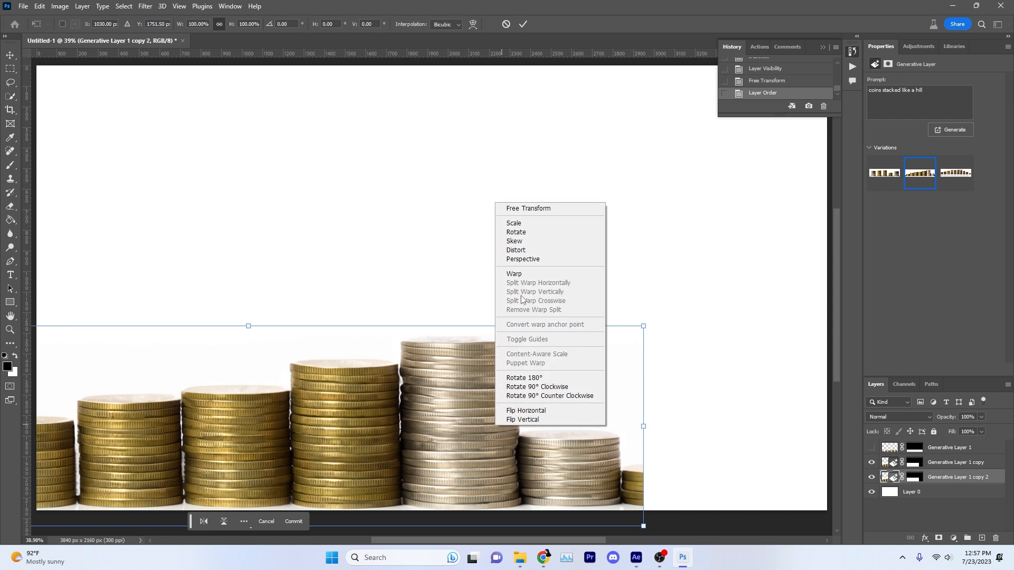
pyautogui.click(519, 411)
pyautogui.scroll(-2, 457, 436)
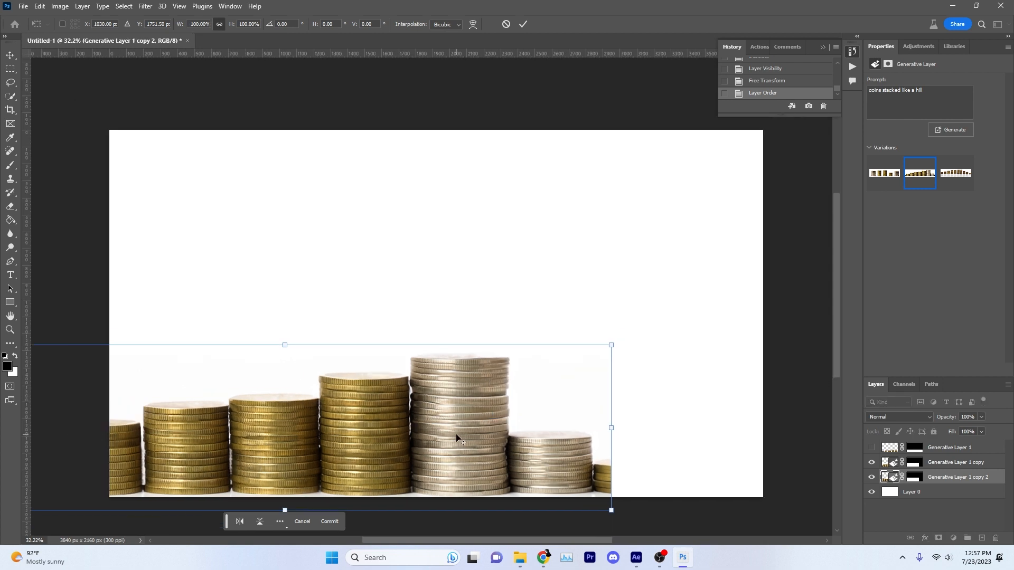
pyautogui.moveTo(425, 439); pyautogui.dragTo(684, 436)
pyautogui.click(522, 25)
pyautogui.press('e')
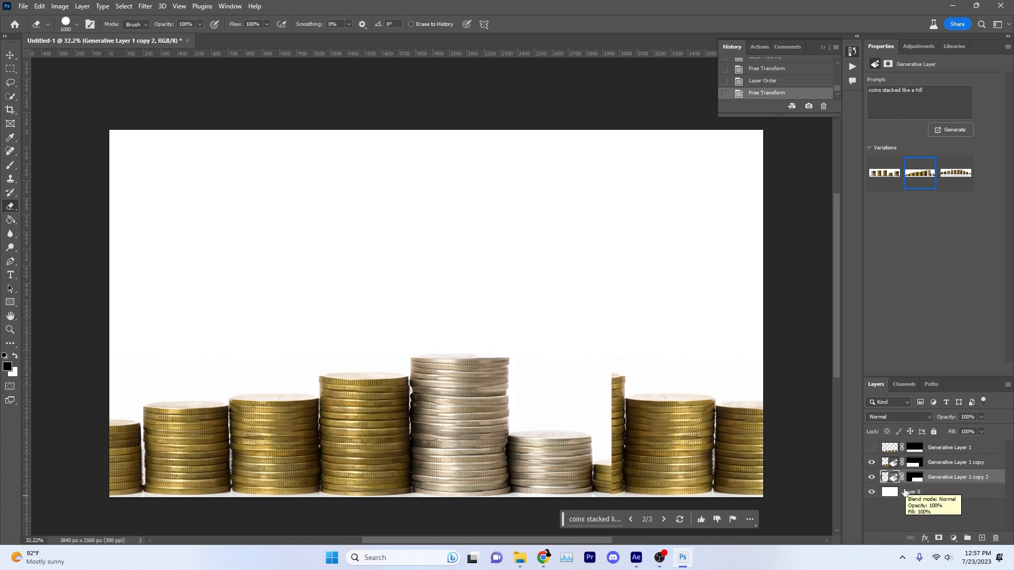
# - Hide the white background layer and select all the coin stacks in Generative Layer 1 copy using an 80 px Quick Selection brush
pyautogui.click(871, 491)
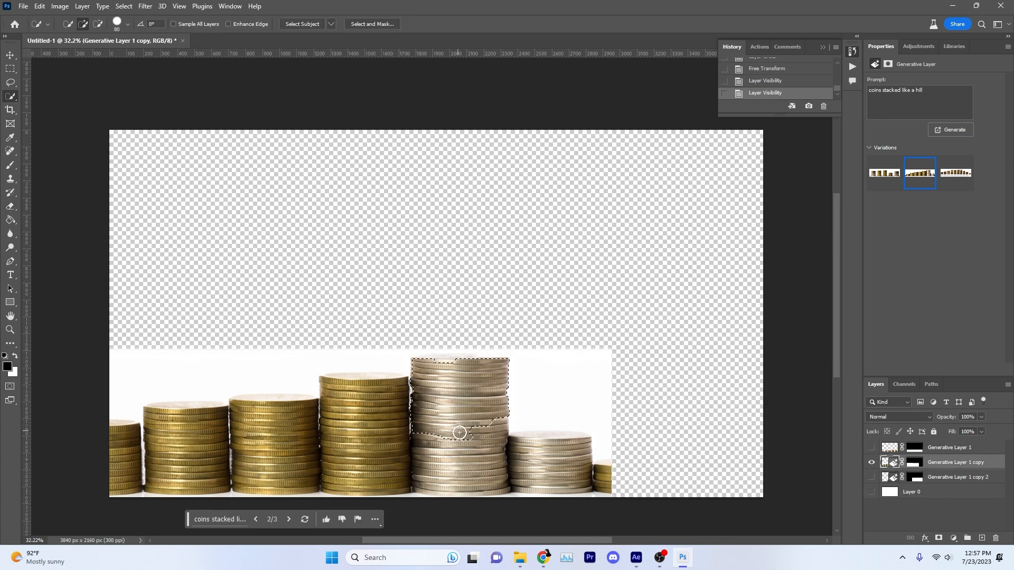
pyautogui.moveTo(457, 457); pyautogui.dragTo(469, 405)
pyautogui.moveTo(456, 369); pyautogui.dragTo(445, 367)
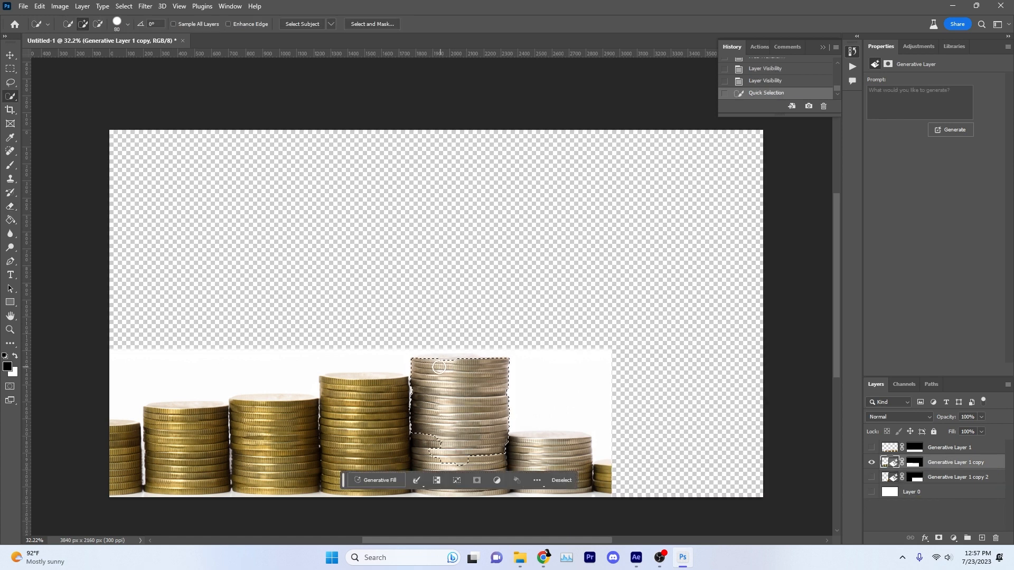
pyautogui.moveTo(527, 452)
pyautogui.mouseDown()
pyautogui.moveTo(503, 441)
pyautogui.moveTo(582, 442)
pyautogui.mouseUp()
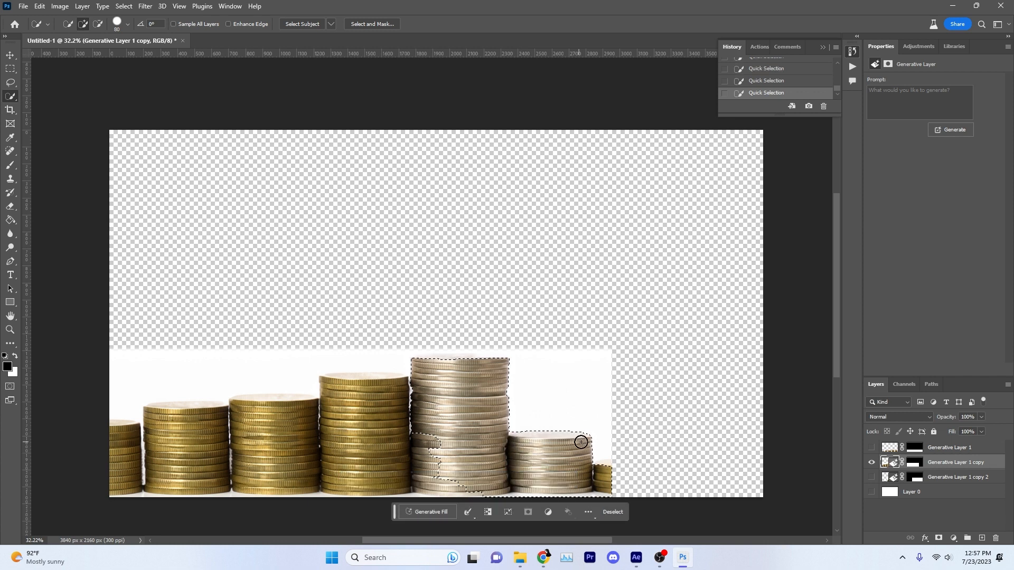
pyautogui.moveTo(442, 464)
pyautogui.mouseDown()
pyautogui.moveTo(420, 440)
pyautogui.moveTo(376, 460)
pyautogui.moveTo(399, 402)
pyautogui.moveTo(344, 416)
pyautogui.moveTo(326, 467)
pyautogui.moveTo(195, 463)
pyautogui.mouseUp()
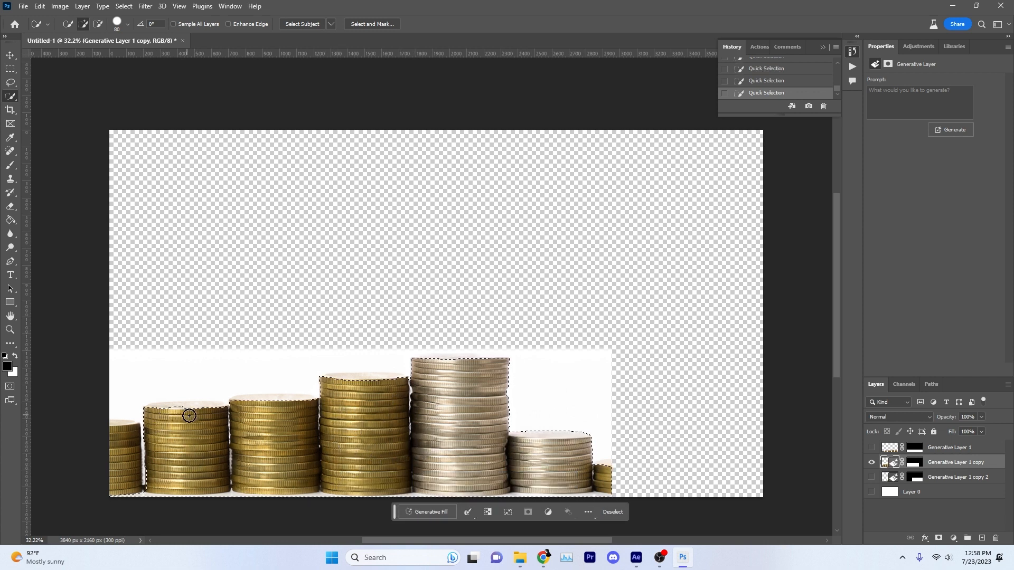
pyautogui.moveTo(215, 414); pyautogui.dragTo(188, 412)
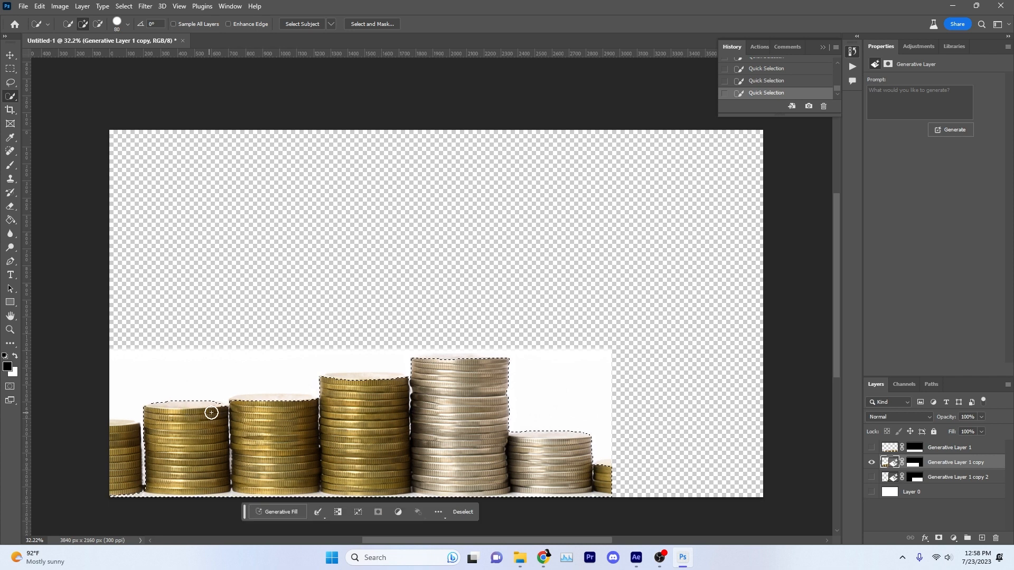
pyautogui.moveTo(482, 365)
pyautogui.mouseDown()
pyautogui.moveTo(431, 359)
pyautogui.moveTo(456, 369)
pyautogui.moveTo(469, 346)
pyautogui.moveTo(481, 347)
pyautogui.moveTo(416, 344)
pyautogui.moveTo(460, 355)
pyautogui.moveTo(420, 364)
pyautogui.mouseUp()
# - Invert the selection, rasterize the rear coin row layer, erase the white area around its coins and deselect
pyautogui.hotkey('ctrl', 'shift', 'i')
pyautogui.press('e')
pyautogui.click(251, 380)
pyautogui.moveTo(478, 348)
pyautogui.mouseDown()
pyautogui.moveTo(427, 343)
pyautogui.moveTo(486, 350)
pyautogui.moveTo(72, 369)
pyautogui.moveTo(181, 477)
pyautogui.moveTo(338, 452)
pyautogui.moveTo(560, 480)
pyautogui.moveTo(462, 481)
pyautogui.moveTo(478, 481)
pyautogui.mouseUp()
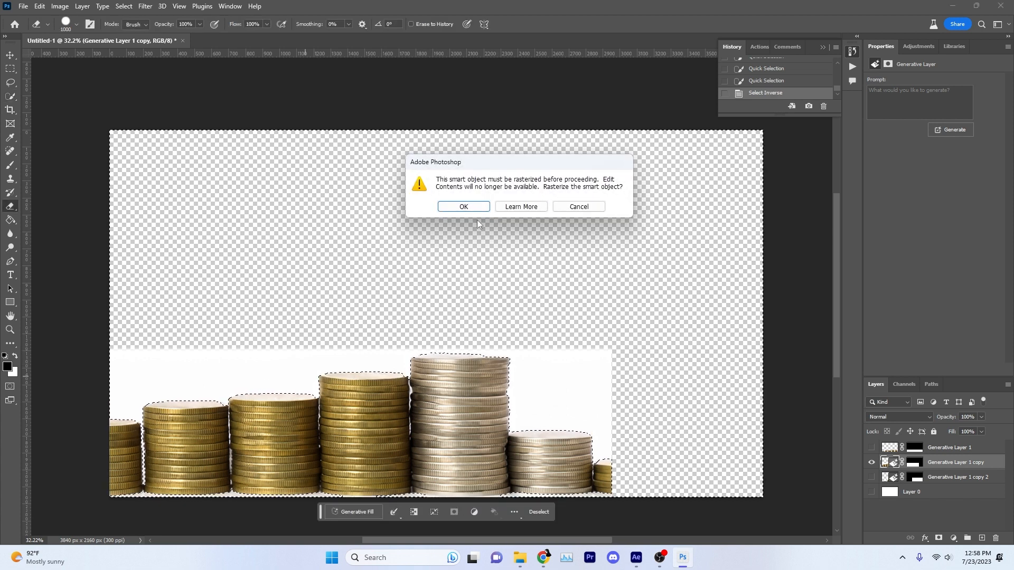
pyautogui.click(464, 207)
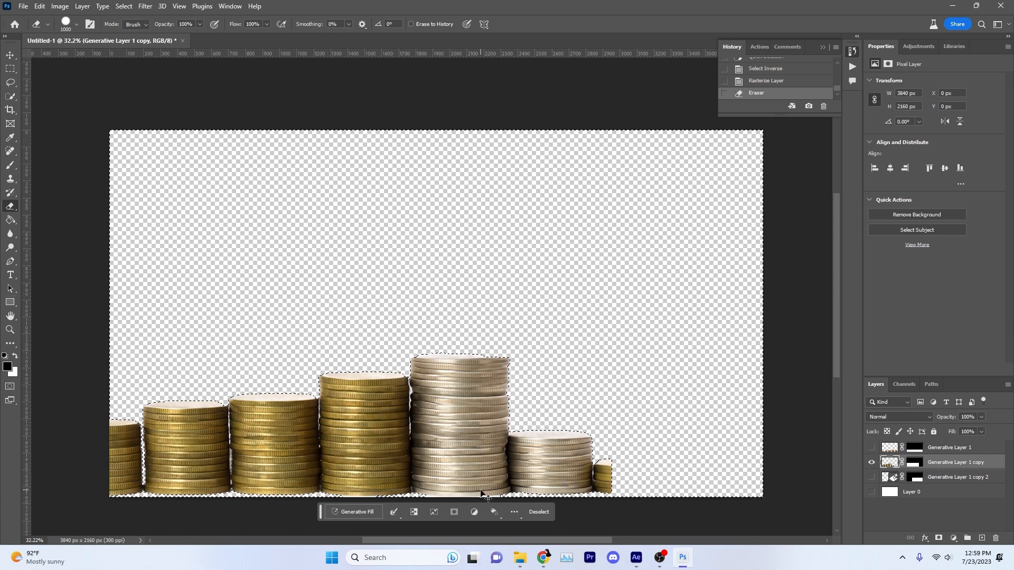
pyautogui.hotkey('ctrl', 'd')
# - Delete the old flipped layer, Generative Layer 1 copy 2, and duplicate the cleaned coin row beneath itself
pyautogui.click(928, 478)
pyautogui.press('Delete')
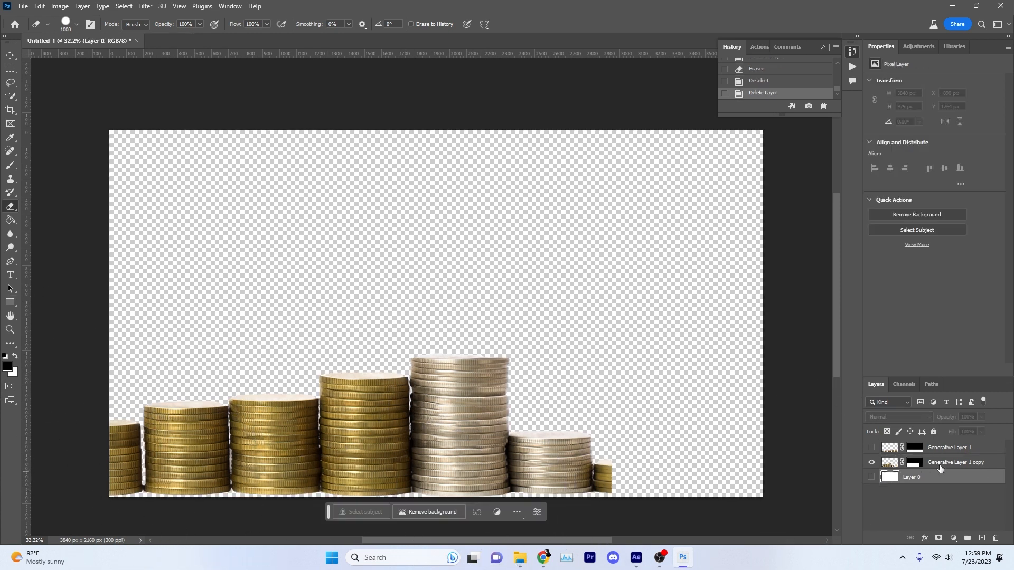
pyautogui.click(939, 466)
pyautogui.keyDown('alt'); pyautogui.moveTo(939, 465); pyautogui.dragTo(942, 469); pyautogui.keyUp('alt')
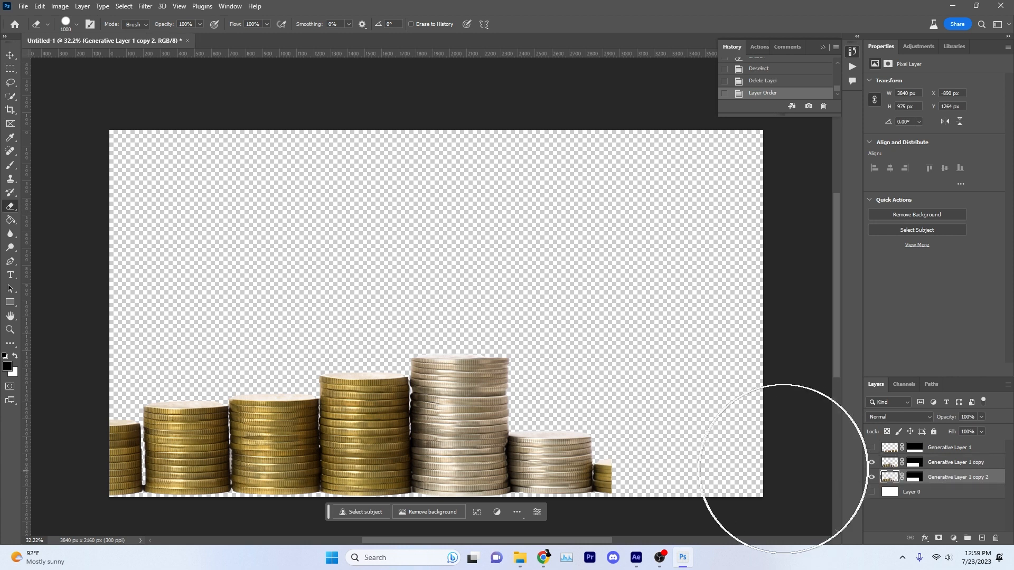
# - Flip the lower coin row duplicate horizontally and move it right to about X 1157 px to fill the canvas width
pyautogui.press('v')
pyautogui.hotkey('ctrl', 't')
pyautogui.rightClick(448, 429)
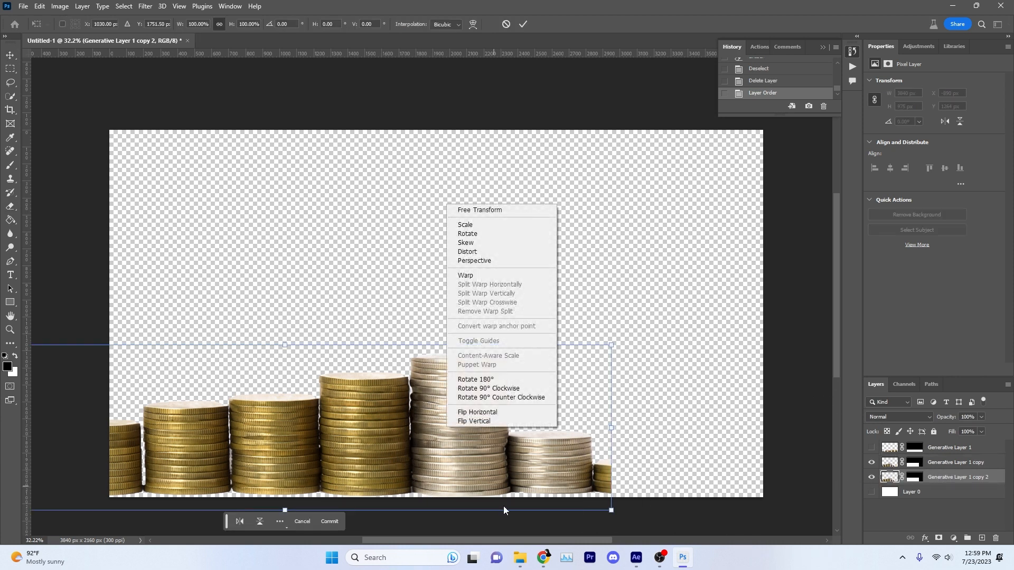
pyautogui.click(482, 415)
pyautogui.moveTo(446, 445); pyautogui.dragTo(620, 420)
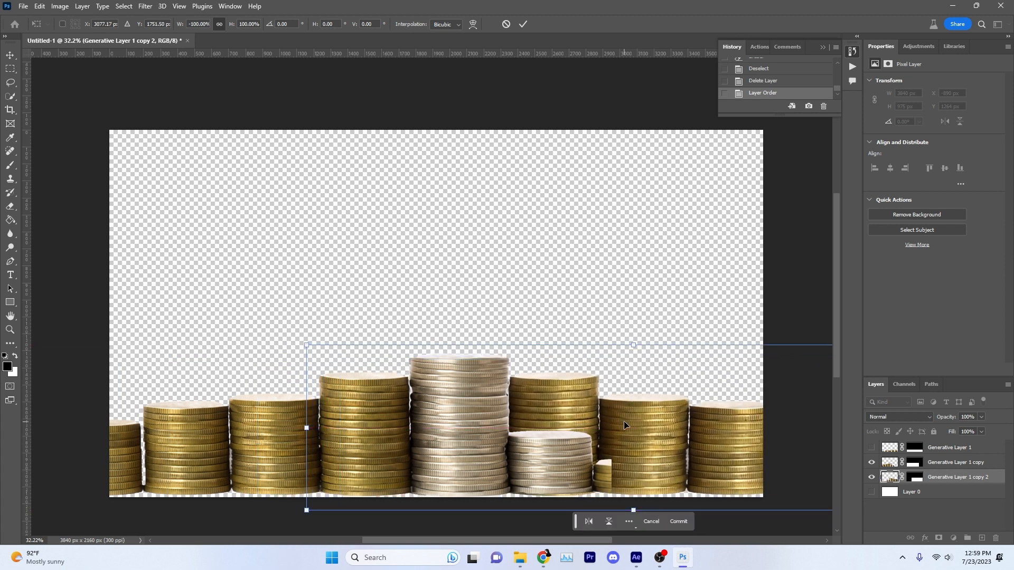
pyautogui.click(523, 24)
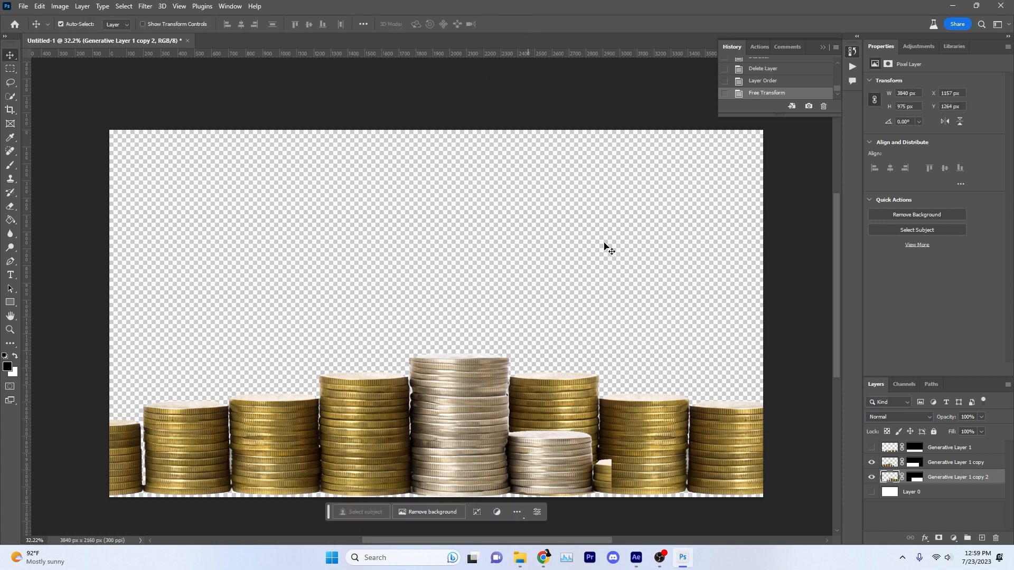
# - Erase the short silver stack and the cut-off gold stack from Generative Layer 1 copy using a smaller eraser
pyautogui.scroll(3, 585, 401)
pyautogui.click(873, 464)
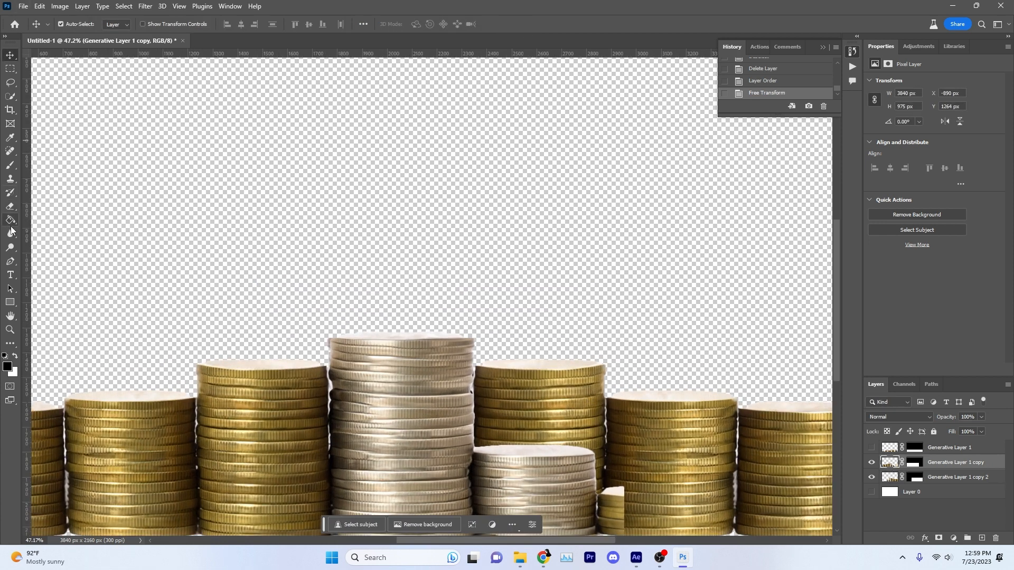
pyautogui.click(10, 207)
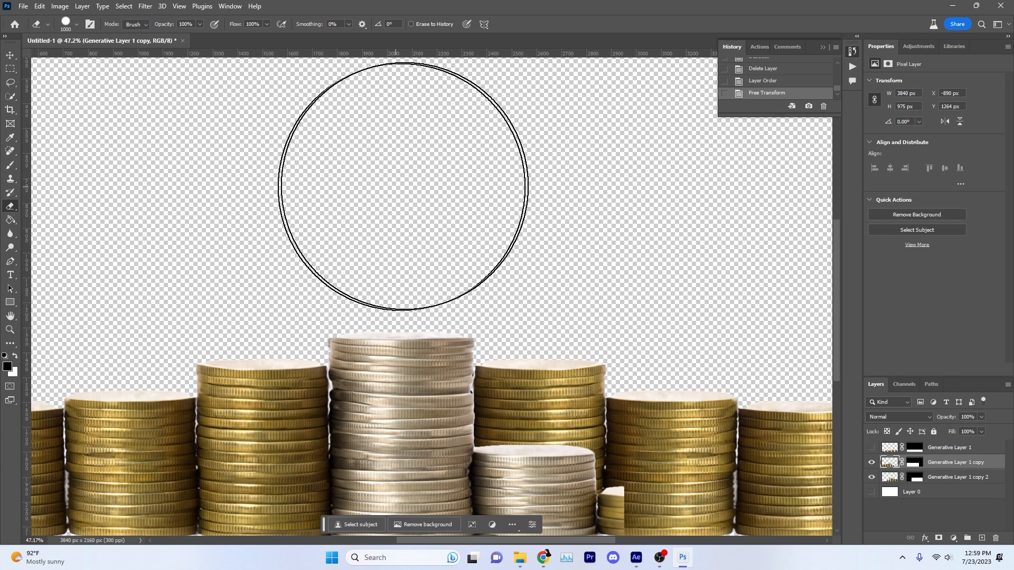
pyautogui.press('[')
pyautogui.press('[')
pyautogui.press('[')
pyautogui.press('[')
pyautogui.press('[')
pyautogui.press('[')
pyautogui.press('[')
pyautogui.moveTo(598, 459); pyautogui.dragTo(596, 533)
pyautogui.moveTo(647, 380); pyautogui.dragTo(609, 233)
pyautogui.moveTo(525, 322)
pyautogui.mouseDown()
pyautogui.moveTo(502, 372)
pyautogui.moveTo(490, 333)
pyautogui.mouseUp()
pyautogui.moveTo(486, 327)
pyautogui.mouseDown()
pyautogui.moveTo(493, 392)
pyautogui.moveTo(484, 316)
pyautogui.mouseUp()
# - Reduce the eraser to 125 px and clean the leftover short-stack pixels beside the tall silver stack
pyautogui.press('[')
pyautogui.press('[')
pyautogui.press('[')
pyautogui.press('[')
pyautogui.press('[')
pyautogui.moveTo(460, 394)
pyautogui.mouseDown()
pyautogui.moveTo(455, 299)
pyautogui.moveTo(450, 307)
pyautogui.mouseUp()
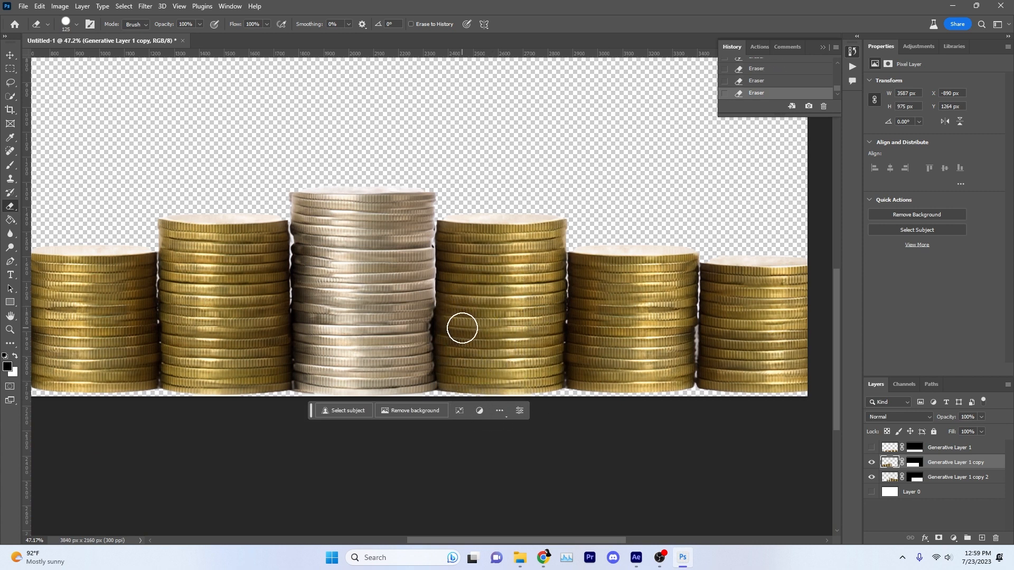
pyautogui.scroll(-5, 480, 315)
pyautogui.scroll(3, 492, 307)
pyautogui.scroll(-4, 487, 301)
pyautogui.scroll(2, 486, 301)
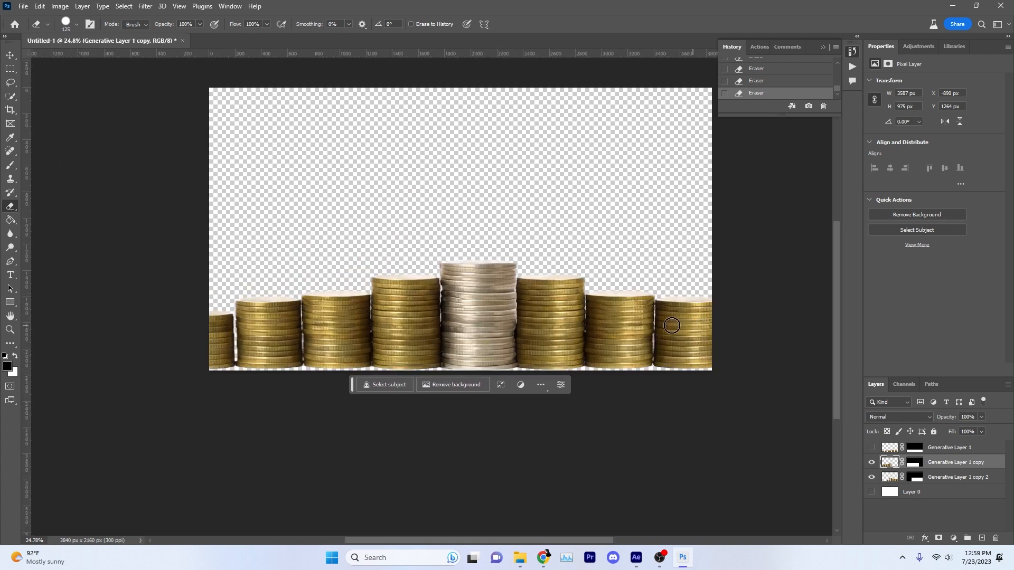
pyautogui.moveTo(570, 287); pyautogui.dragTo(528, 338)
pyautogui.scroll(2, 602, 381)
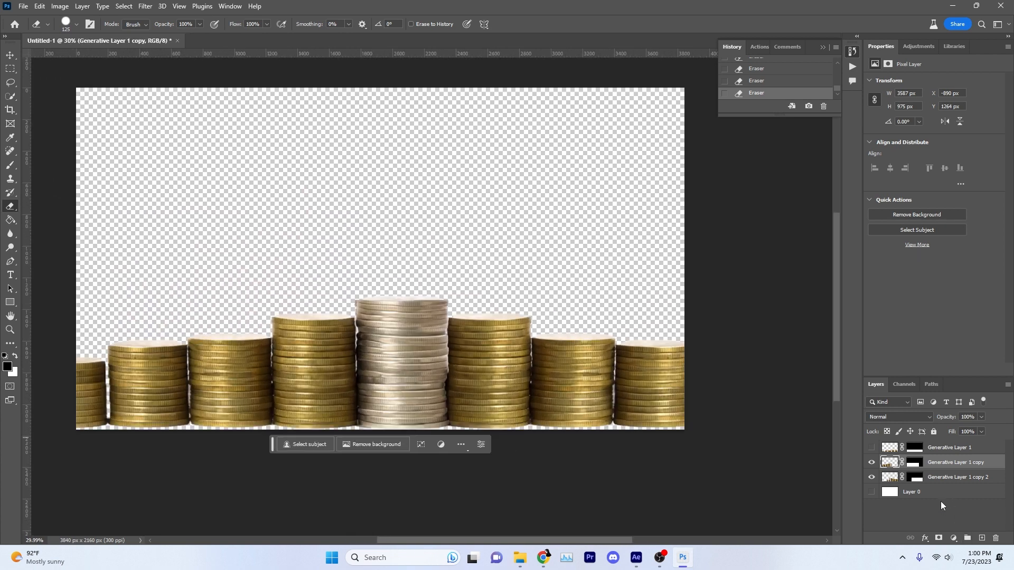
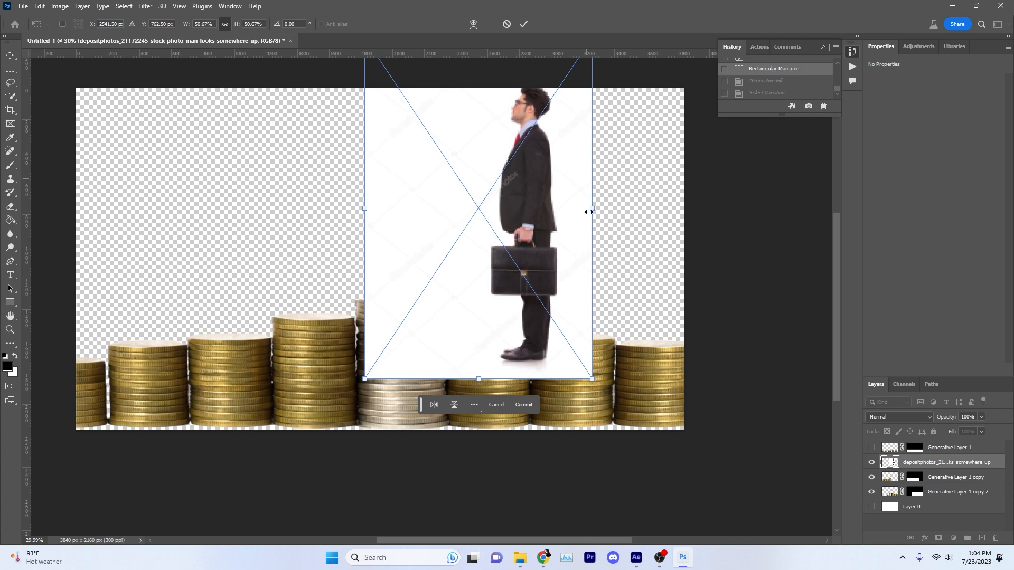
# - Scale the placed businessman photo to about 32% and position it so he stands above the gold stack beside the tall silver one
pyautogui.moveTo(590, 380); pyautogui.dragTo(550, 317)
pyautogui.moveTo(524, 262); pyautogui.dragTo(510, 272)
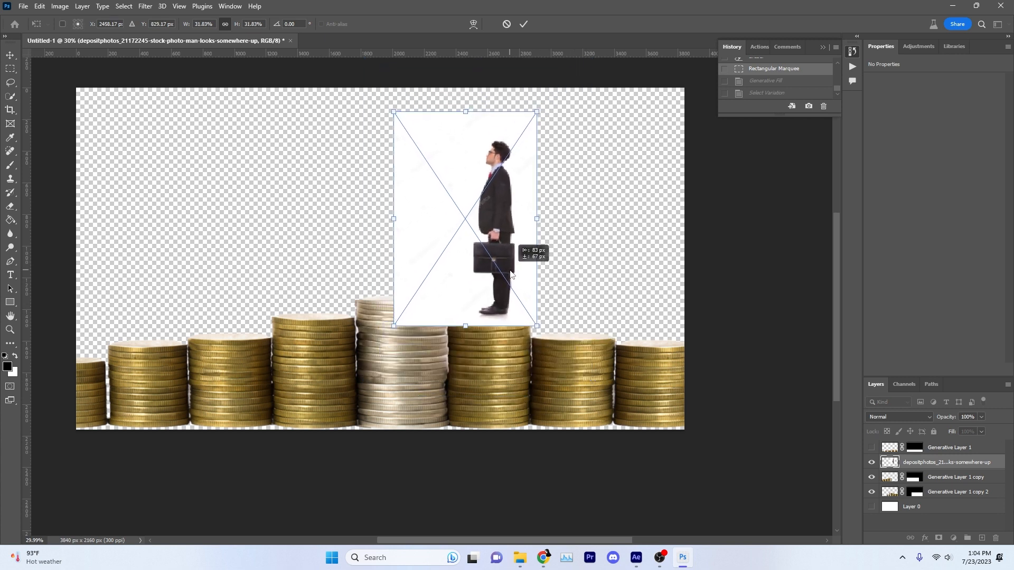
pyautogui.click(524, 24)
# - Select the businessman with Select Subject and refine the selection around his briefcase using a 40 px Quick Selection brush
pyautogui.click(9, 98)
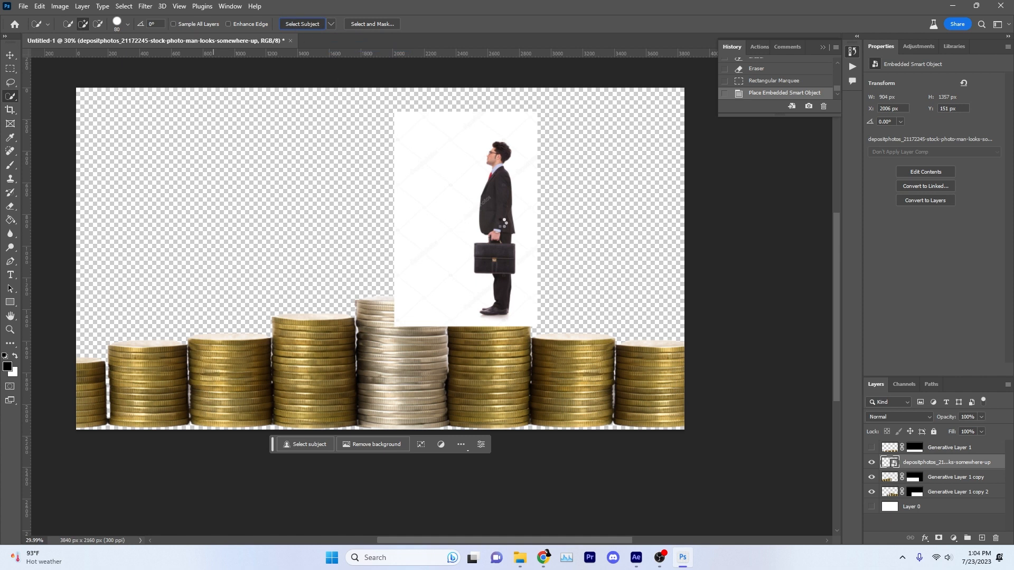
pyautogui.scroll(5, 504, 239)
pyautogui.moveTo(468, 278); pyautogui.dragTo(493, 309)
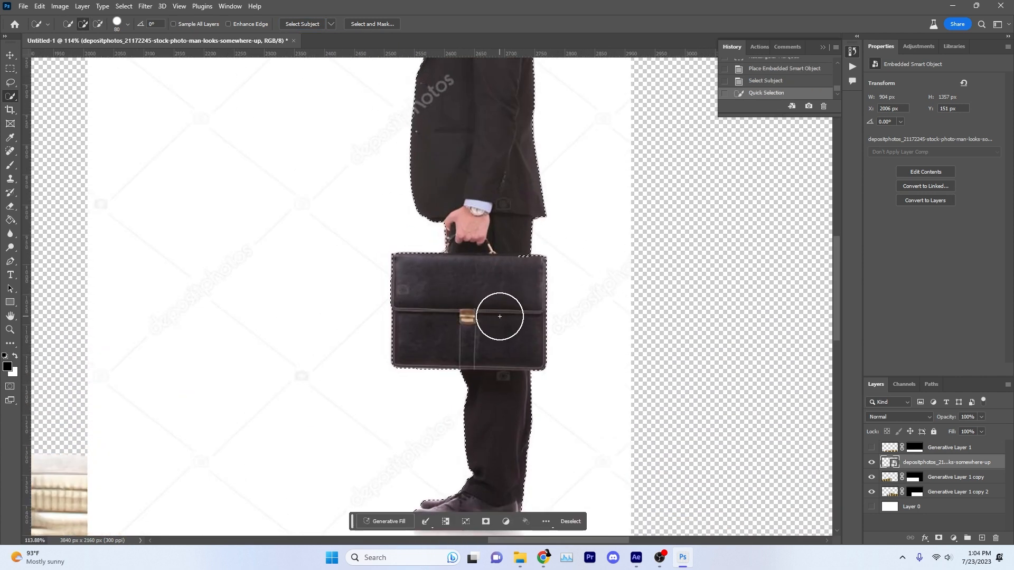
pyautogui.press('[')
pyautogui.press('[')
pyautogui.press('[')
pyautogui.press('[')
pyautogui.press('[')
pyautogui.moveTo(535, 256); pyautogui.dragTo(511, 371)
pyautogui.moveTo(471, 414); pyautogui.dragTo(455, 287)
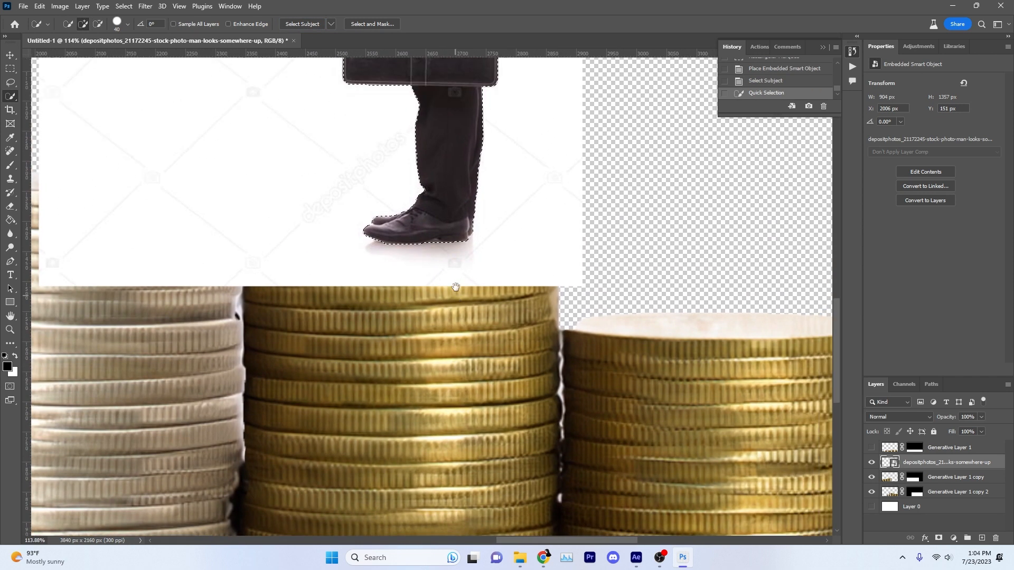
pyautogui.scroll(-2, 455, 287)
pyautogui.scroll(-2, 462, 236)
# - Output the selected businessman to a new layer through Select and Mask, and delete the original photo layer
pyautogui.click(371, 24)
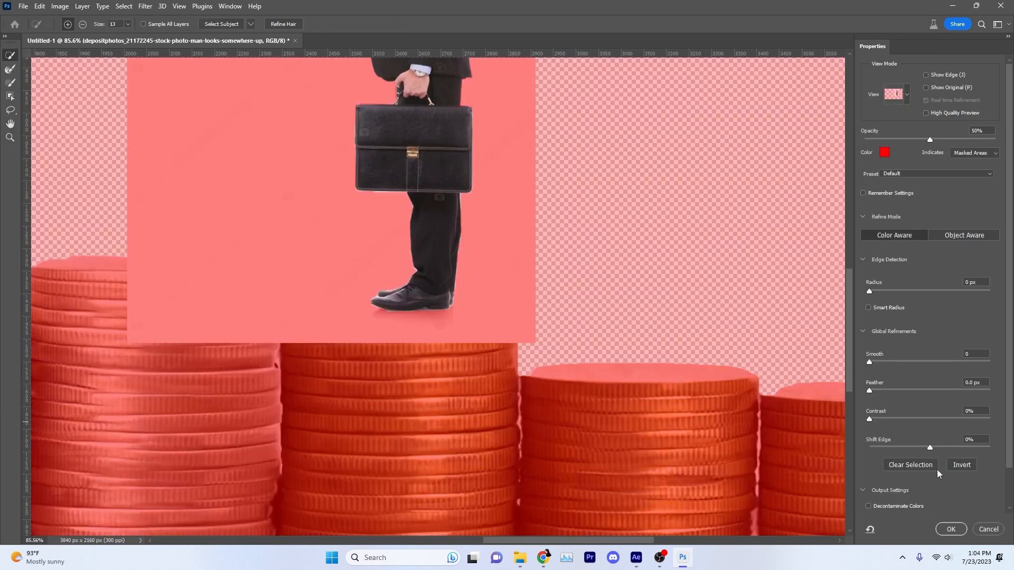
pyautogui.scroll(-2, 1010, 417)
pyautogui.click(945, 503)
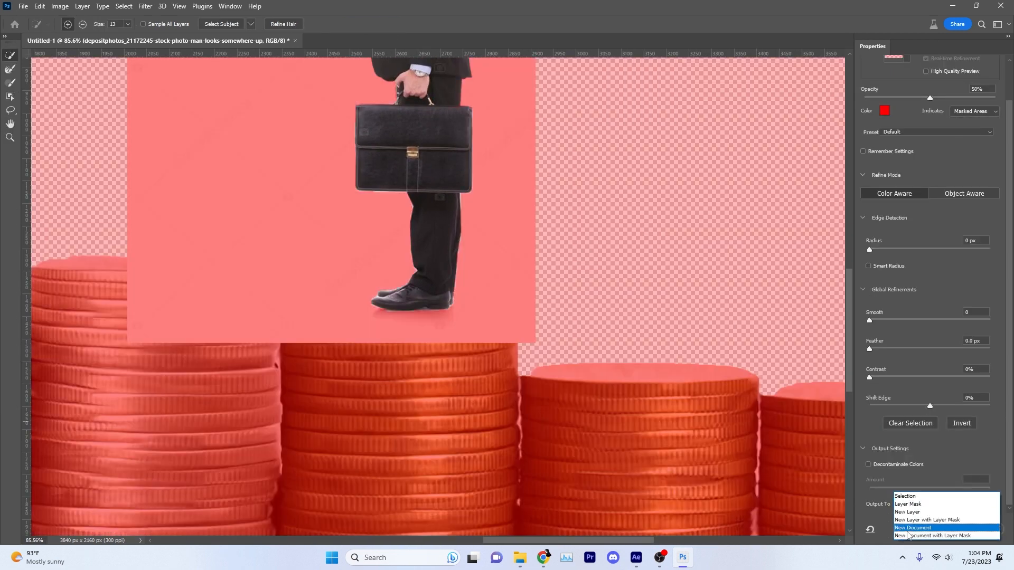
pyautogui.click(916, 512)
pyautogui.click(951, 530)
pyautogui.click(943, 478)
pyautogui.press('Delete')
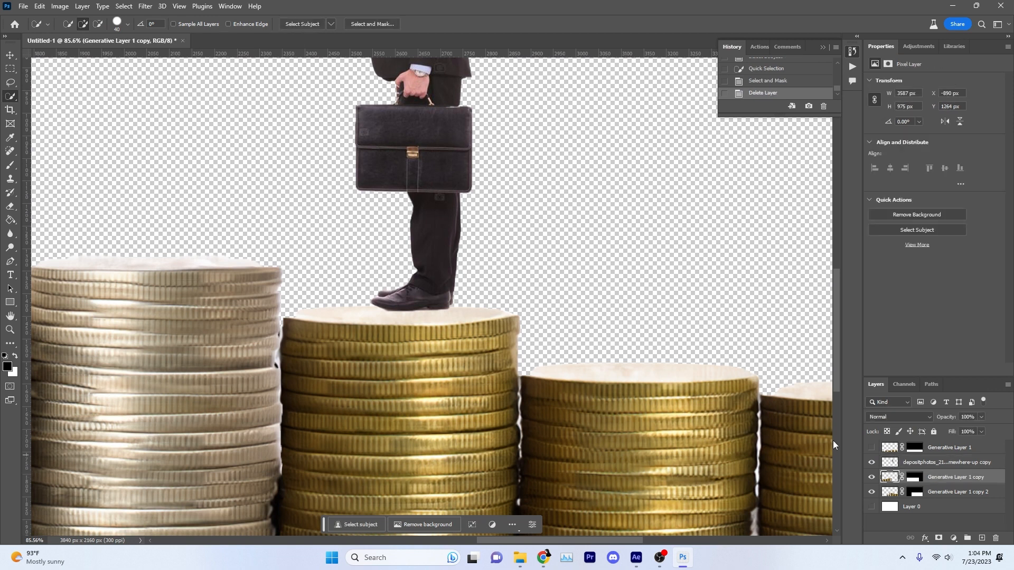
# - Move the businessman cutout slightly so his shoes rest on top of the gold coin stack
pyautogui.scroll(-5, 574, 344)
pyautogui.scroll(-5, 574, 344)
pyautogui.press('v')
pyautogui.moveTo(526, 225); pyautogui.dragTo(522, 231)
# - Marquee the camera watermark on the upper jacket sleeve, remove it with an unprompted Generative Fill and choose the third variation
pyautogui.scroll(10, 523, 232)
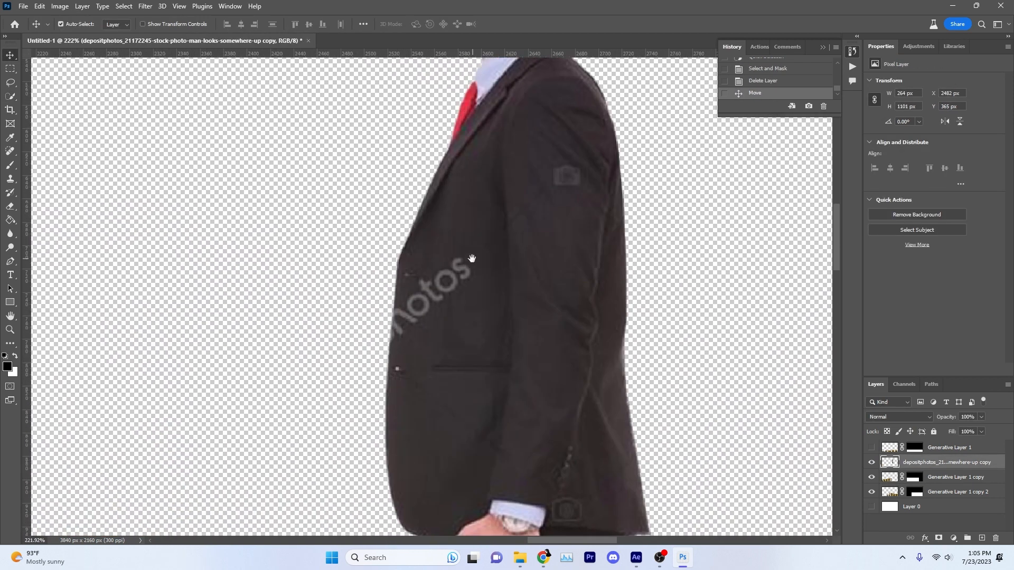
pyautogui.moveTo(472, 259); pyautogui.dragTo(439, 372)
pyautogui.press('m')
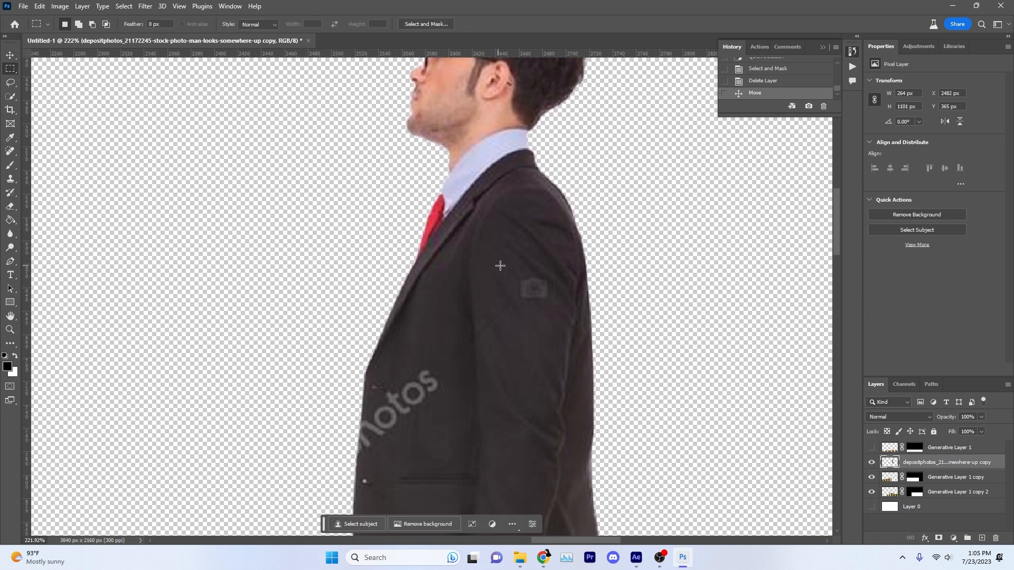
pyautogui.moveTo(501, 265); pyautogui.dragTo(556, 312)
pyautogui.click(445, 327)
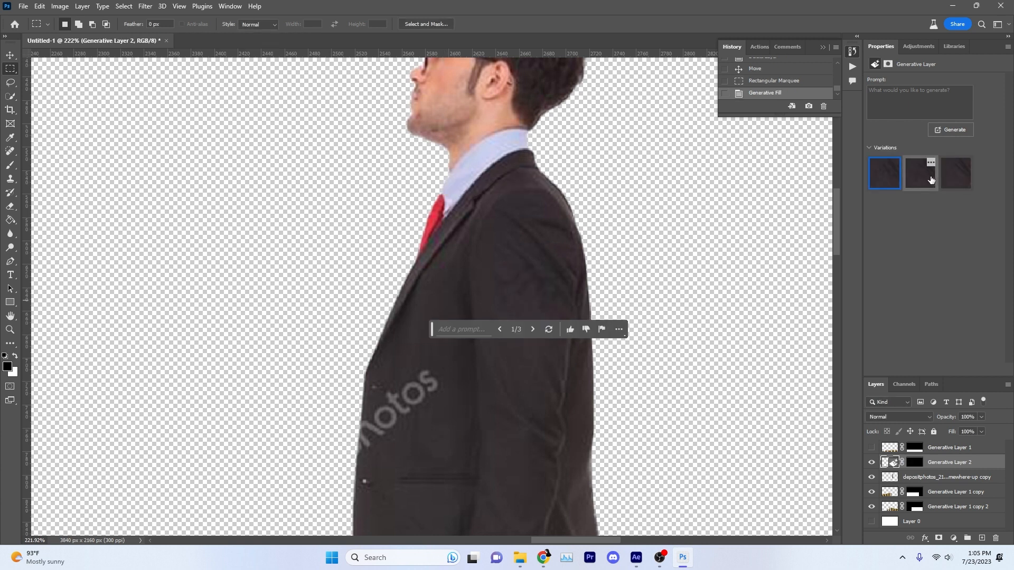
pyautogui.click(961, 182)
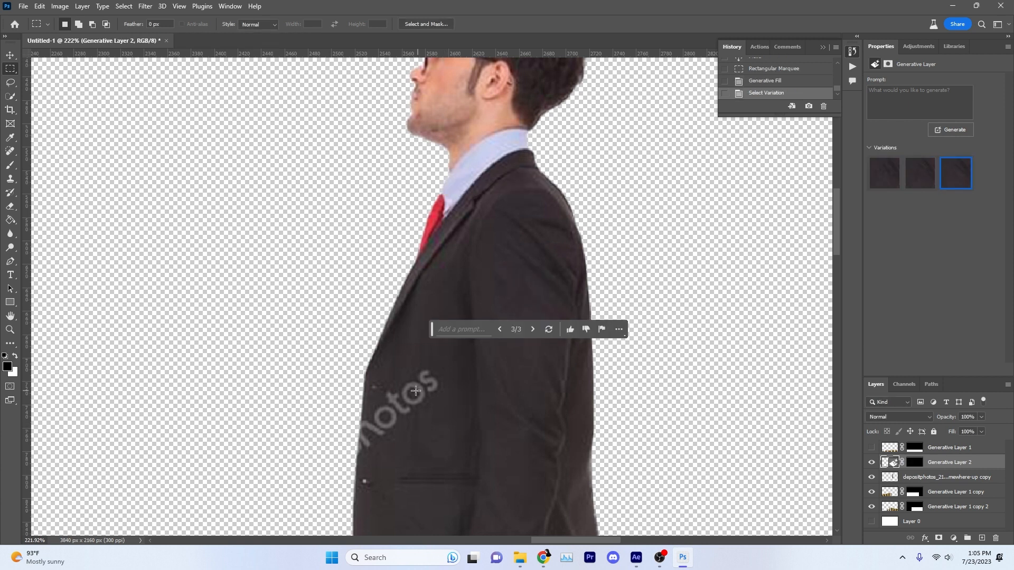
pyautogui.press('w')
pyautogui.scroll(3, 402, 411)
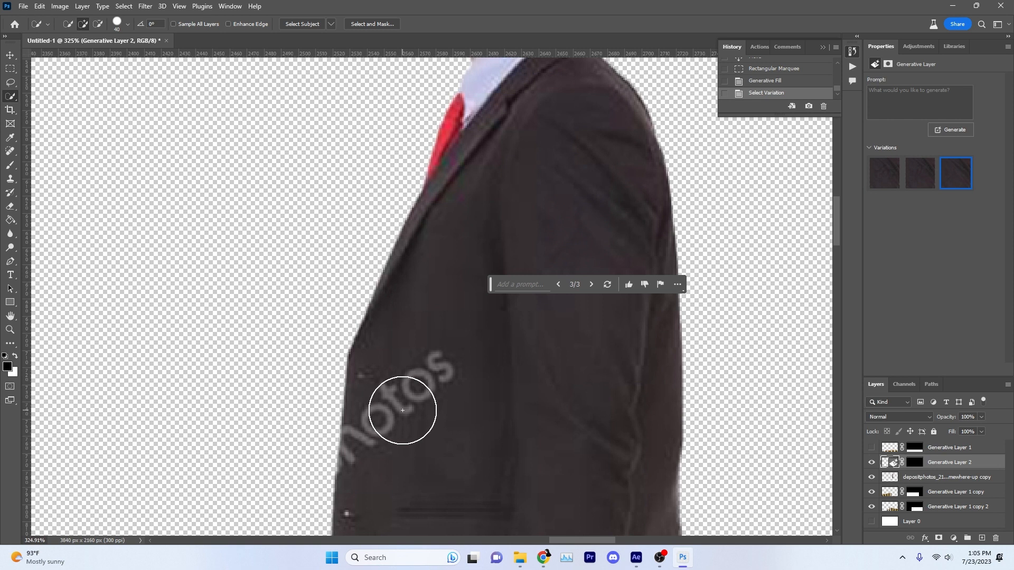
pyautogui.press('l')
pyautogui.moveTo(425, 334); pyautogui.dragTo(484, 382)
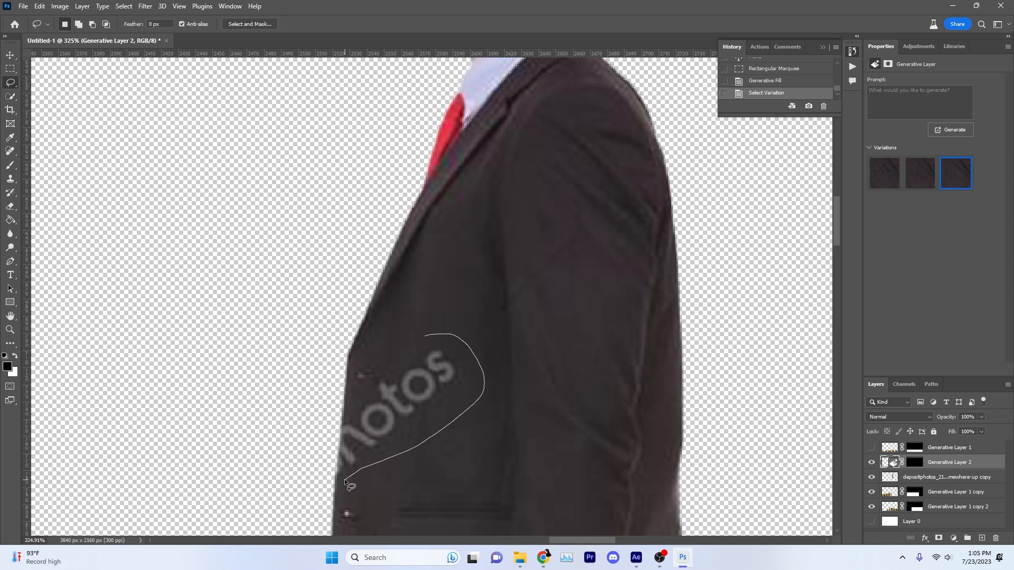
pyautogui.moveTo(344, 479)
pyautogui.mouseDown()
pyautogui.moveTo(351, 403)
pyautogui.moveTo(425, 336)
pyautogui.mouseUp()
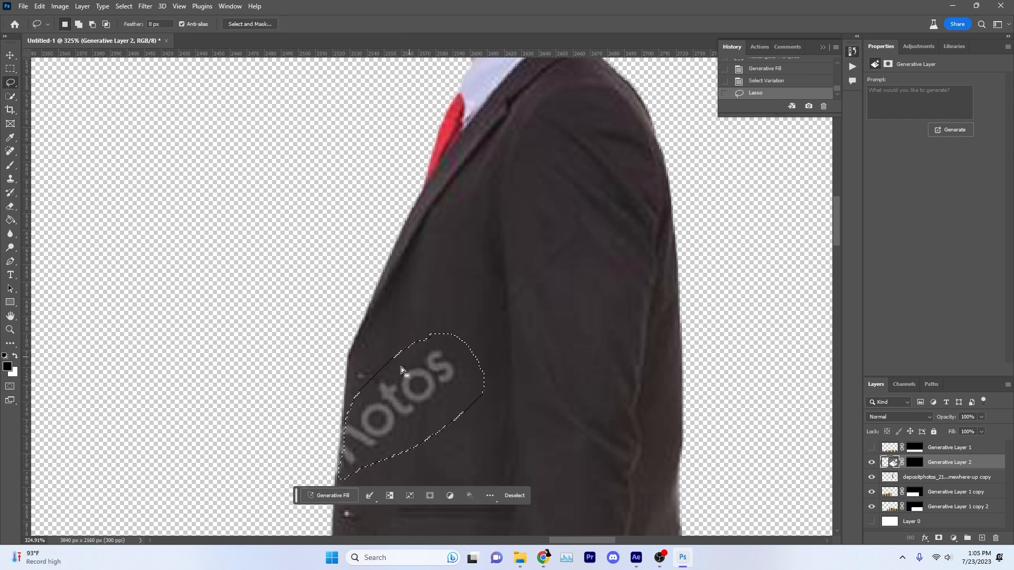
pyautogui.scroll(3, 366, 428)
pyautogui.hotkey('ctrl', 'z')
# - Lasso the "photos" watermark on the jacket front, extending past its edge, and remove it with an unprompted Generative Fill
pyautogui.moveTo(325, 420)
pyautogui.mouseDown()
pyautogui.moveTo(397, 361)
pyautogui.moveTo(322, 415)
pyautogui.moveTo(318, 512)
pyautogui.mouseUp()
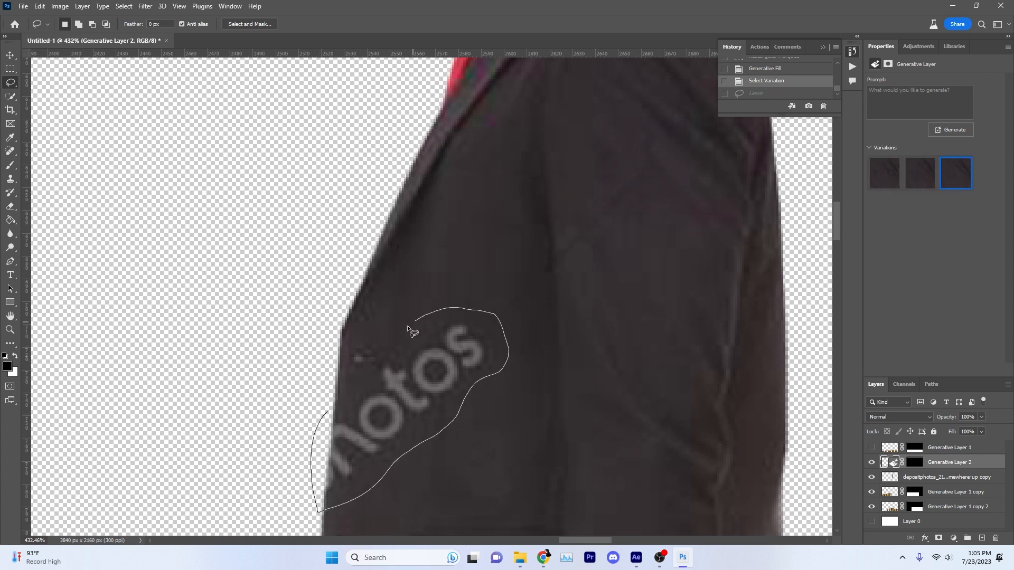
pyautogui.moveTo(319, 416); pyautogui.dragTo(322, 415)
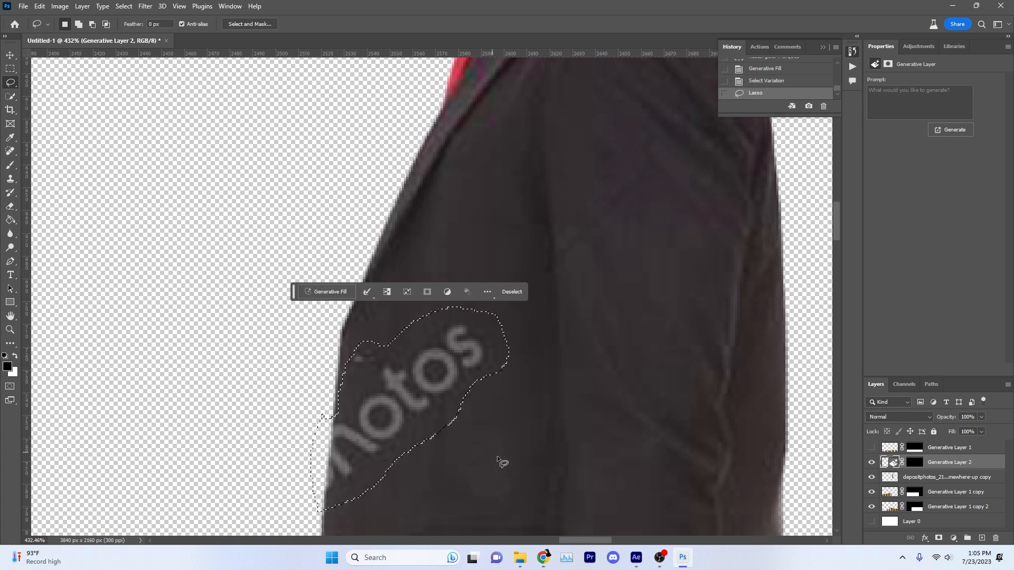
pyautogui.click(330, 290)
pyautogui.click(478, 290)
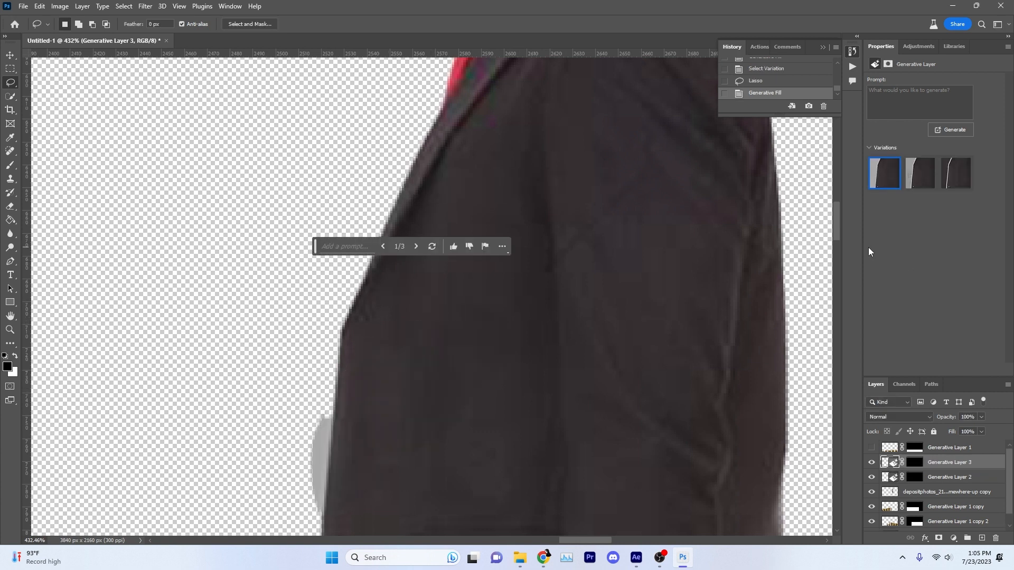
# - Choose the second generated variation for the watermark removal on the jacket front
pyautogui.click(915, 180)
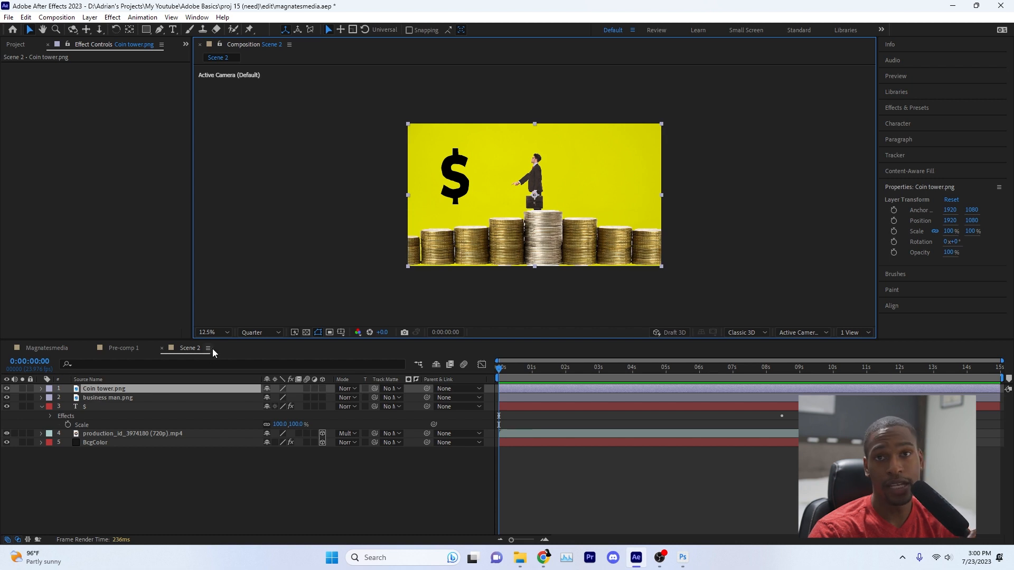
# - Switch to Chrome to check the reference shot in The Banana King video, and return to the Scene 2 composition in After Effects
pyautogui.click(543, 557)
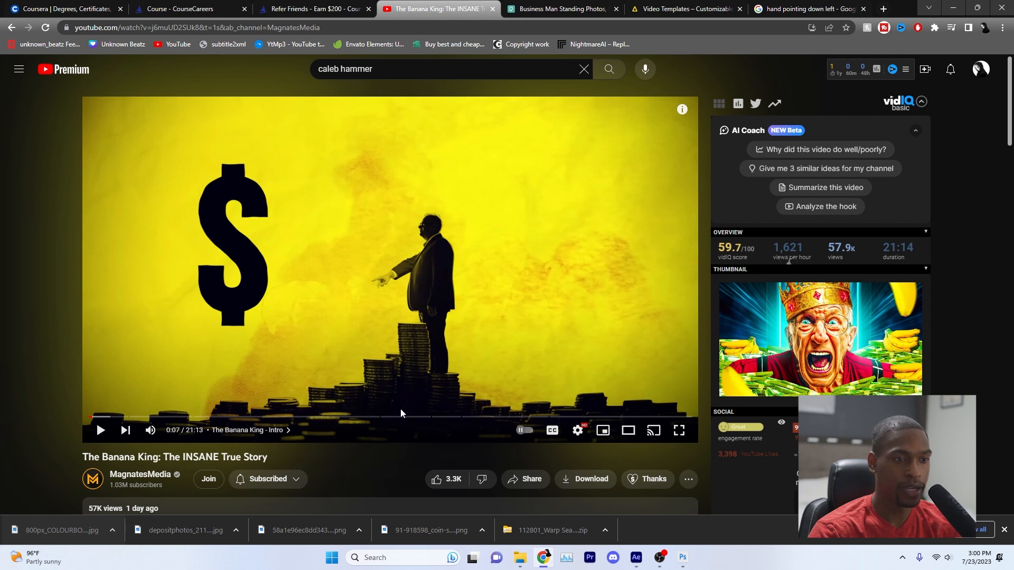
pyautogui.hotkey('alt', 'Tab')
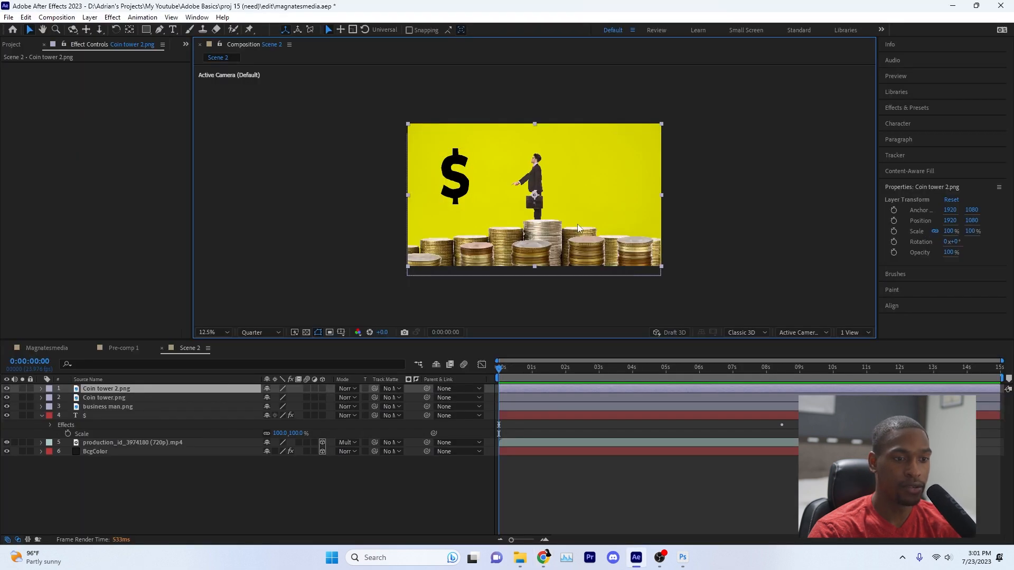
# - Lower the Coin tower 2.png layer straight down to Y position 1176 in the Scene 2 composition
pyautogui.moveTo(597, 263); pyautogui.dragTo(633, 252)
pyautogui.hotkey('ctrl', 'z')
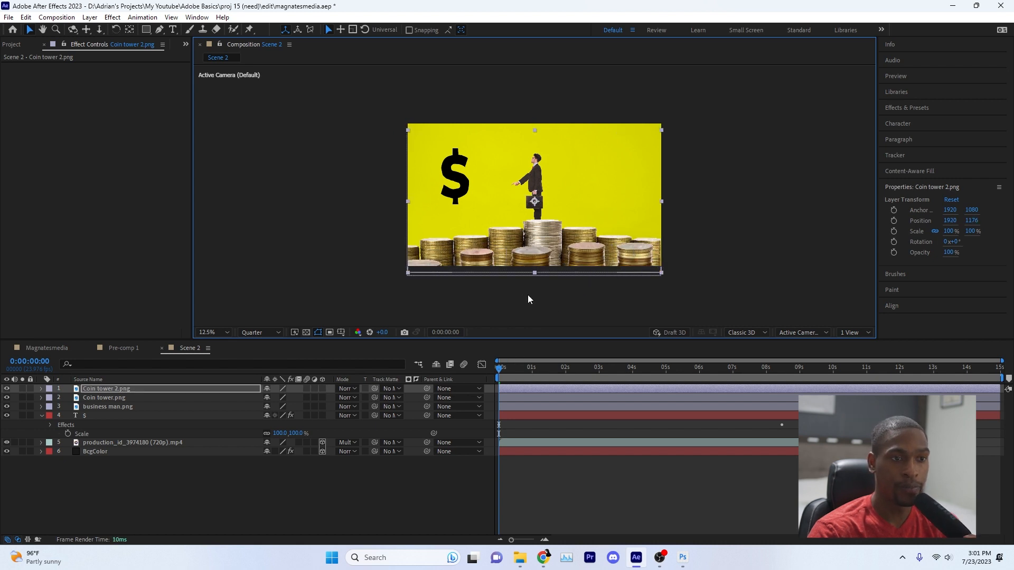
# - Add a two-node 50 mm camera with depth of field enabled, and try reducing its focus distance
pyautogui.rightClick(130, 496)
pyautogui.click(373, 399)
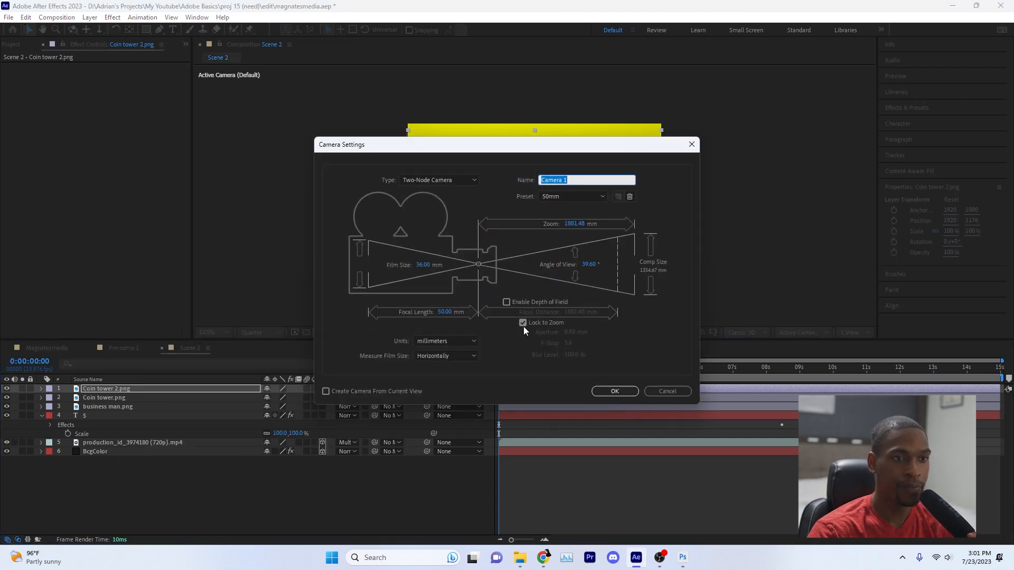
pyautogui.click(507, 303)
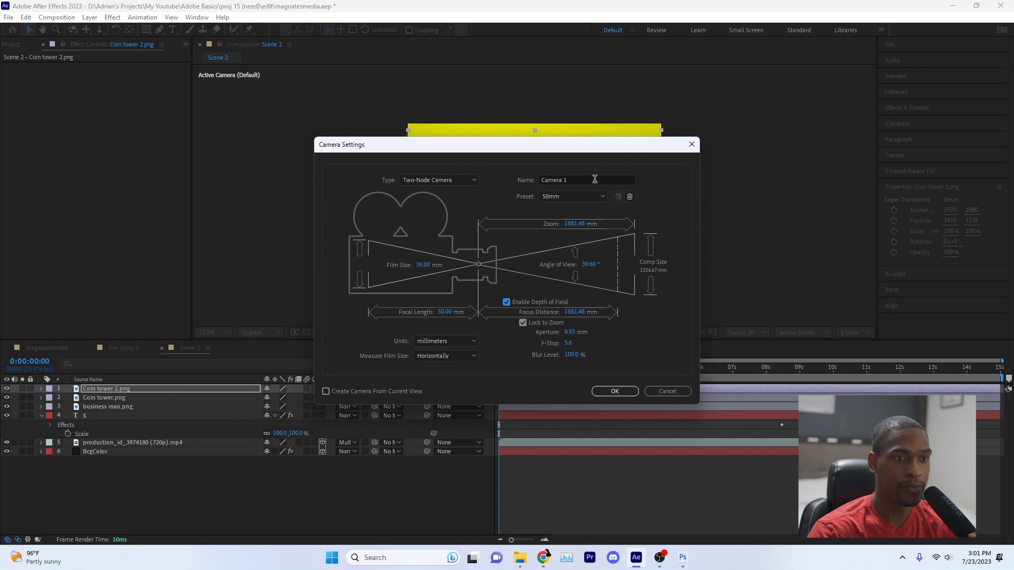
pyautogui.click(615, 390)
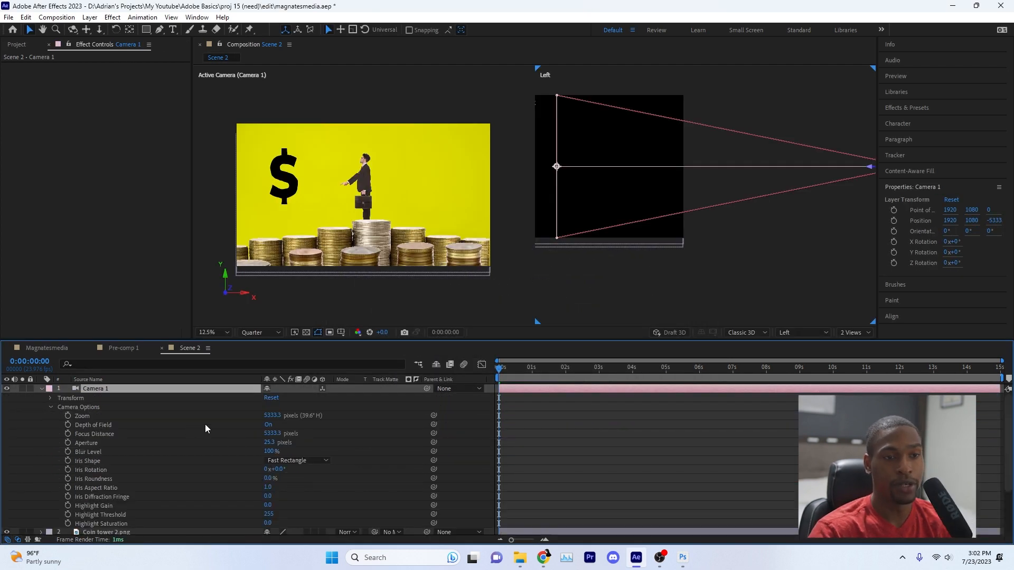
pyautogui.moveTo(270, 433); pyautogui.dragTo(203, 438)
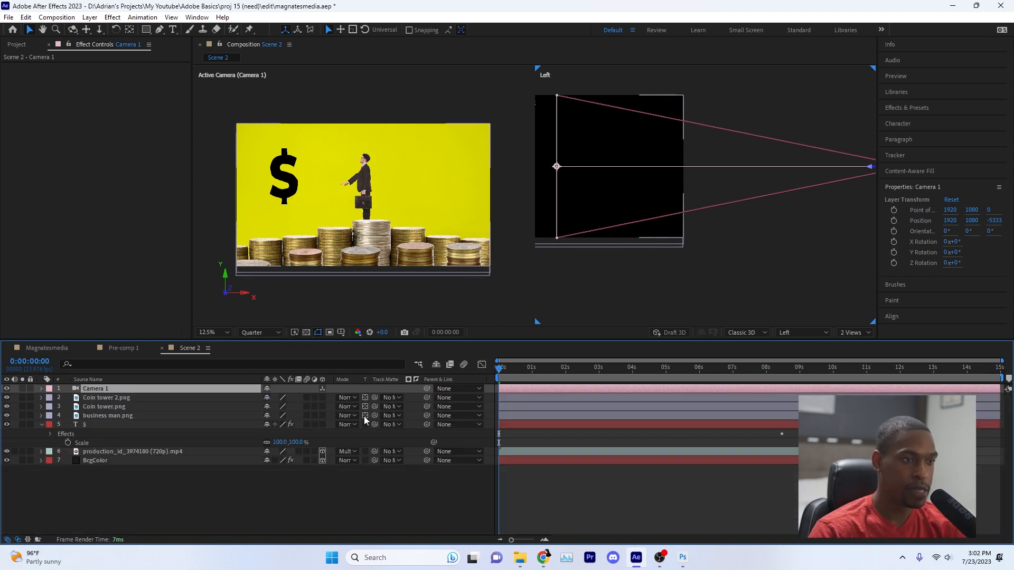
# - Make the two coin tower layers, the business man layer and the $ text layer 3D
pyautogui.click(323, 406)
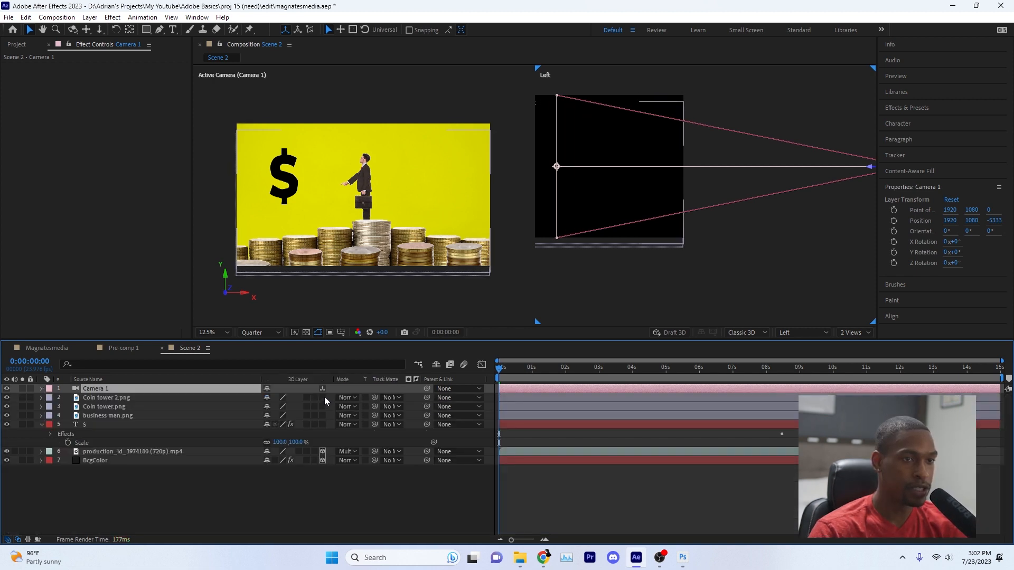
pyautogui.click(322, 397)
pyautogui.click(41, 388)
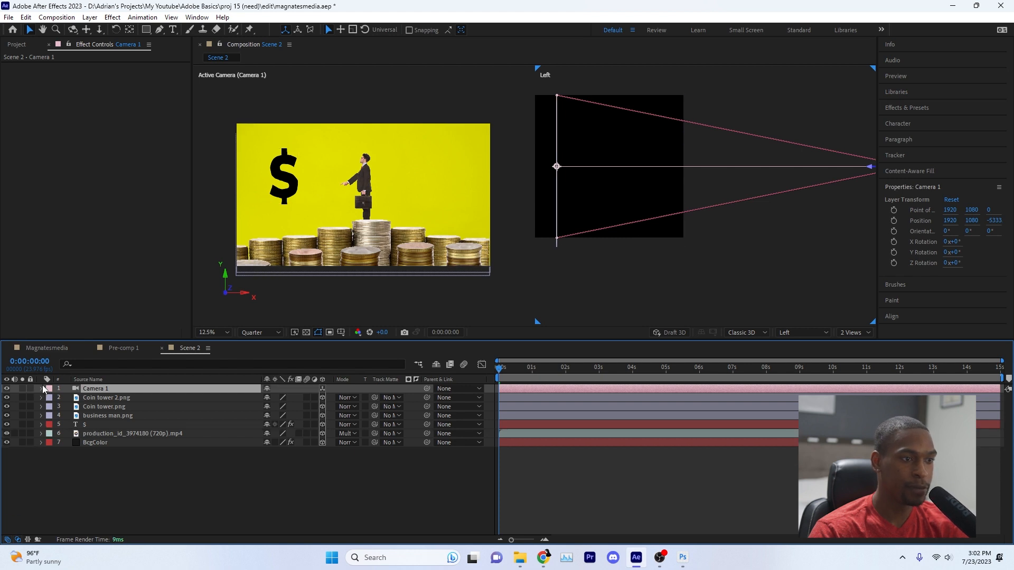
pyautogui.click(52, 407)
pyautogui.click(42, 388)
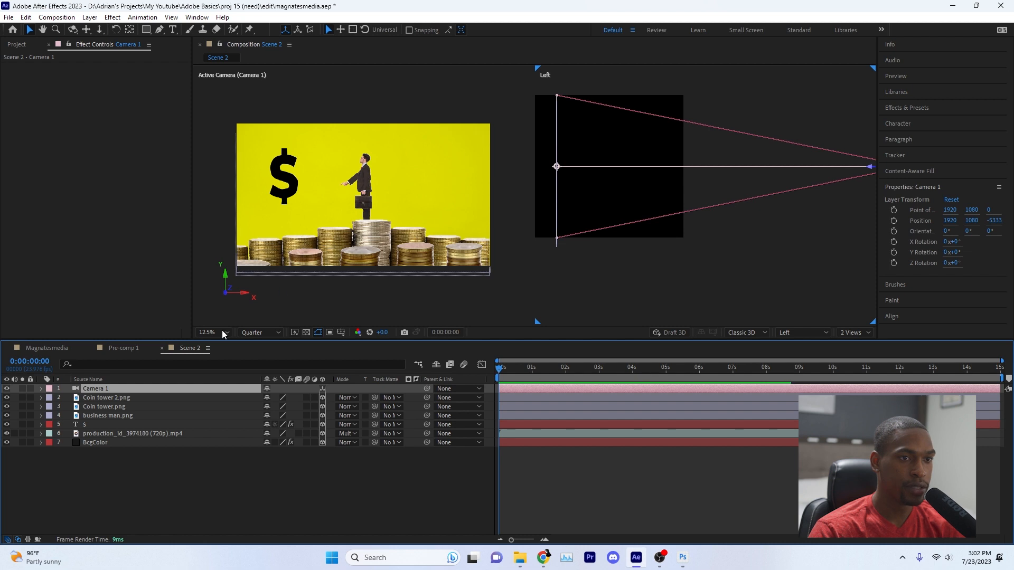
# - Move the Coin tower 2.png layer toward the camera to Z position -1856 and raise it to Y position 896
pyautogui.click(127, 399)
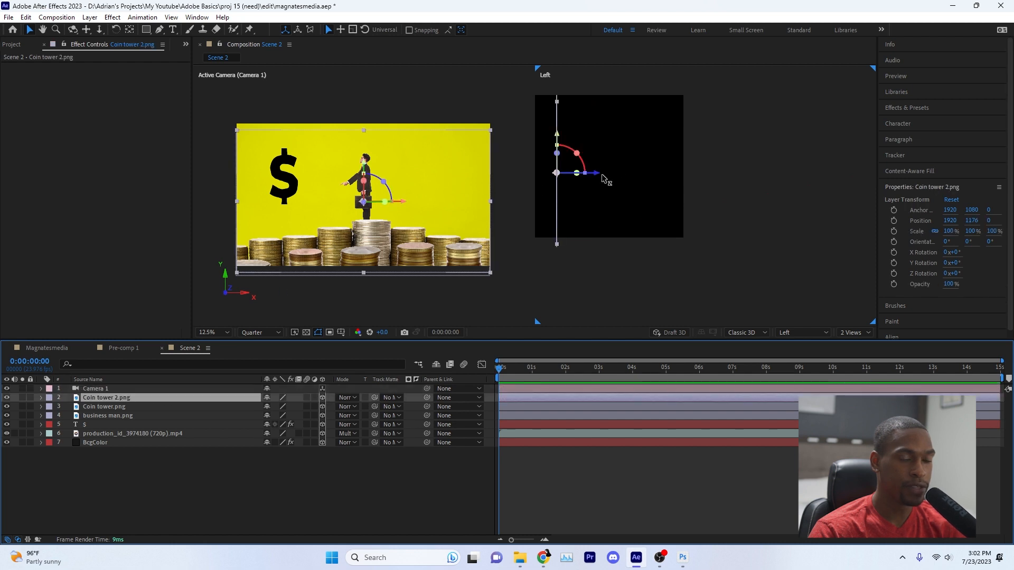
pyautogui.moveTo(608, 176); pyautogui.dragTo(661, 178)
pyautogui.moveTo(622, 133); pyautogui.dragTo(628, 126)
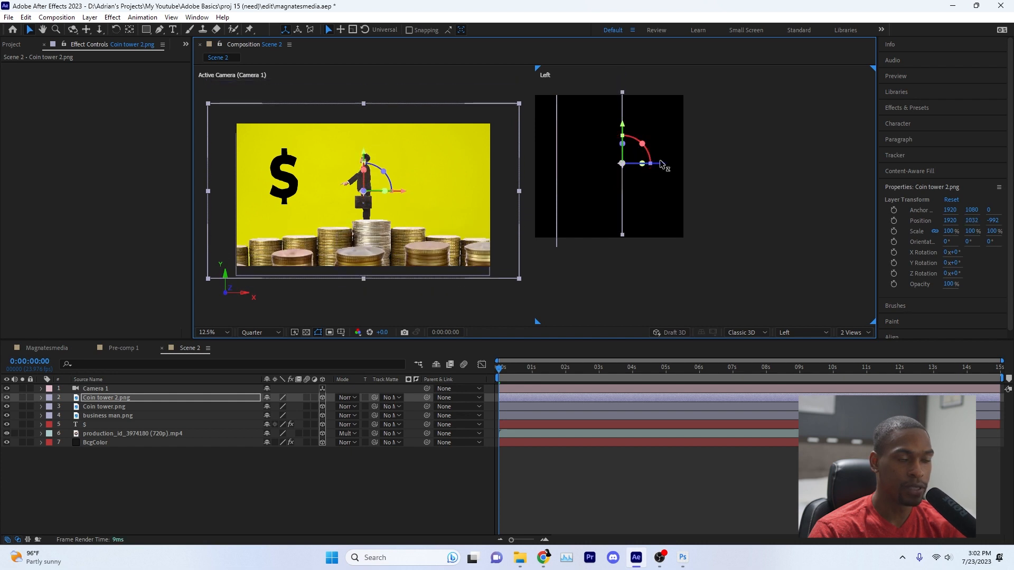
pyautogui.moveTo(660, 162); pyautogui.dragTo(717, 163)
pyautogui.moveTo(682, 125); pyautogui.dragTo(682, 119)
# - Scale the Coin tower 2.png layer to 80% and lower it to Y position 1064
pyautogui.press('s')
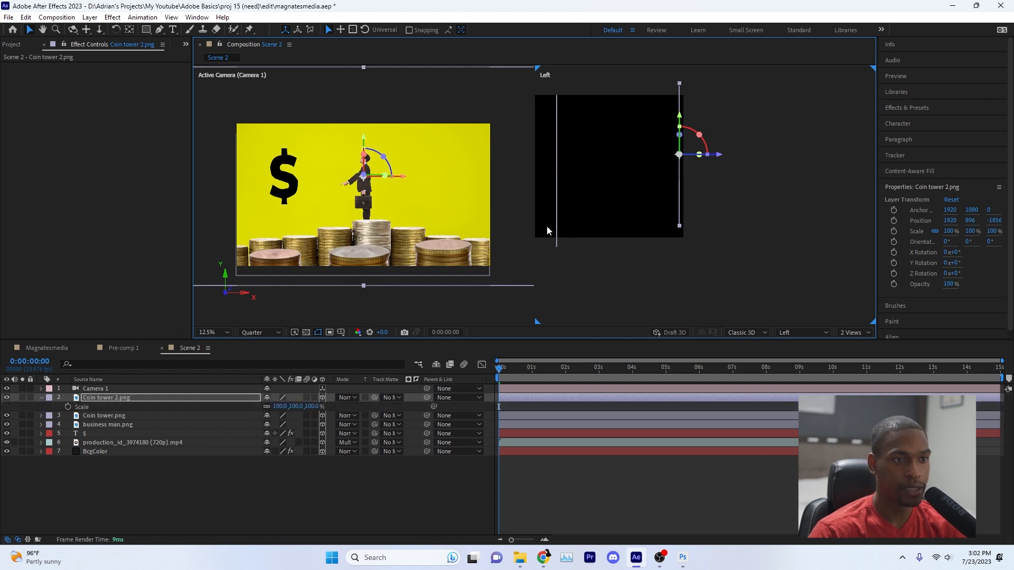
pyautogui.click(280, 407)
pyautogui.write('80')
pyautogui.press('Return')
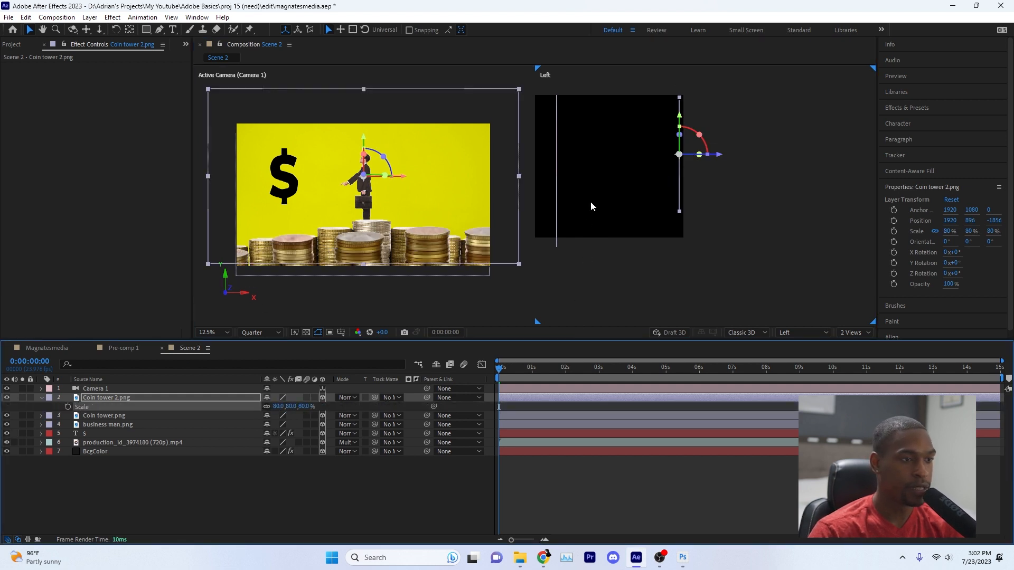
pyautogui.moveTo(681, 119); pyautogui.dragTo(682, 130)
# - Bring Coin tower.png forward to Z -736 at Y 1088, and shift Coin tower 2.png sideways to X 1690.5
pyautogui.click(88, 416)
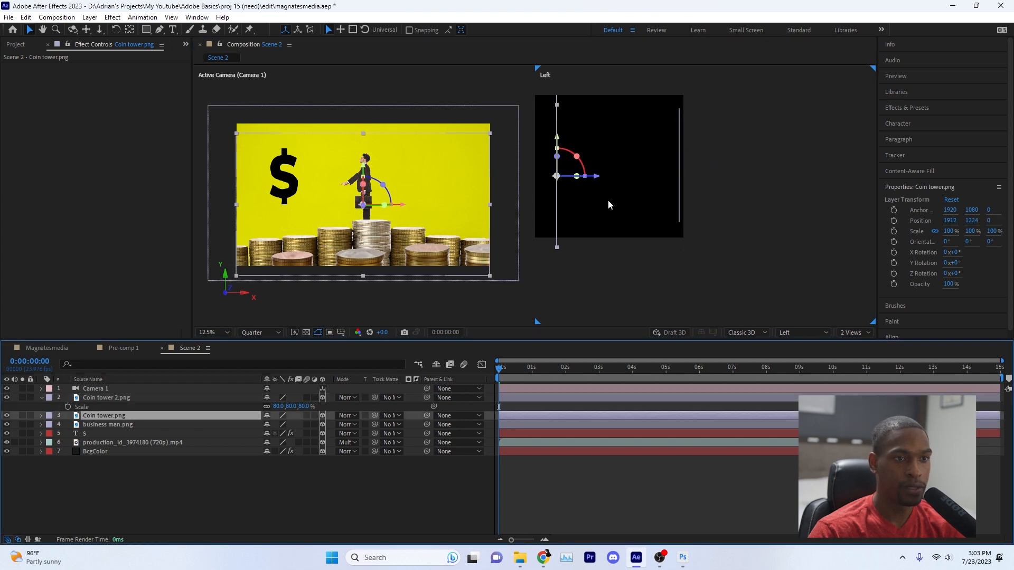
pyautogui.moveTo(598, 176); pyautogui.dragTo(646, 178)
pyautogui.moveTo(605, 134); pyautogui.dragTo(611, 125)
pyautogui.click(679, 177)
pyautogui.moveTo(402, 194); pyautogui.dragTo(379, 194)
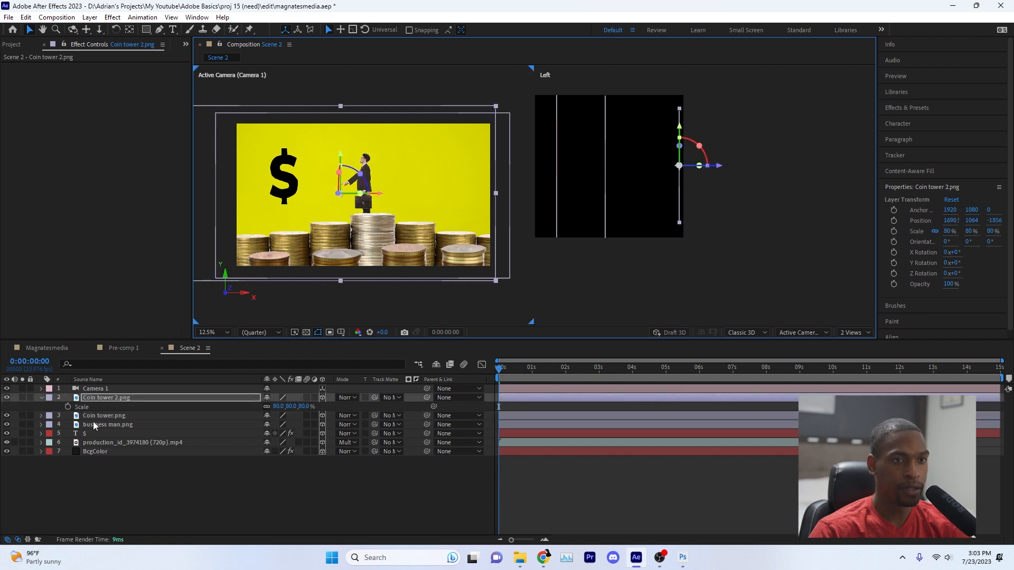
# - Bring the business man layer forward to Z -1160, scale it to 80%, and stand him on the gold stack right of the silver one
pyautogui.click(94, 425)
pyautogui.moveTo(598, 169); pyautogui.dragTo(676, 165)
pyautogui.press('s')
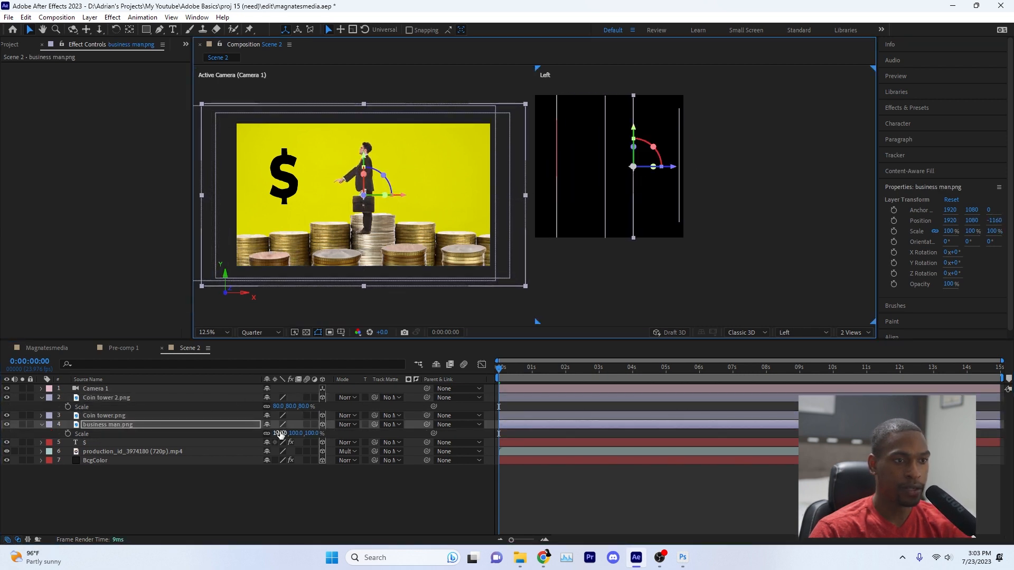
pyautogui.click(281, 433)
pyautogui.press('Return')
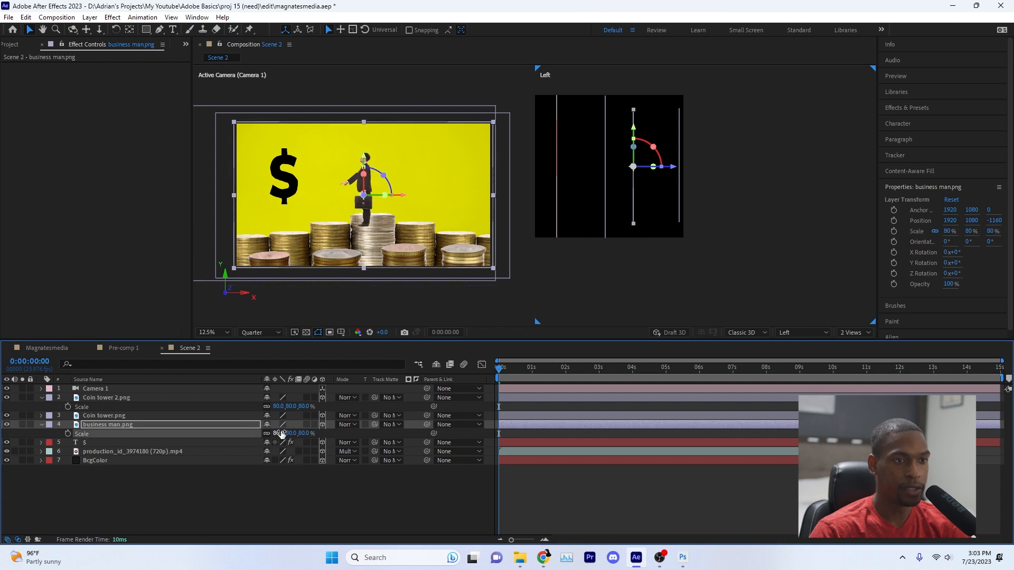
pyautogui.moveTo(409, 200); pyautogui.dragTo(424, 190)
pyautogui.click(600, 154)
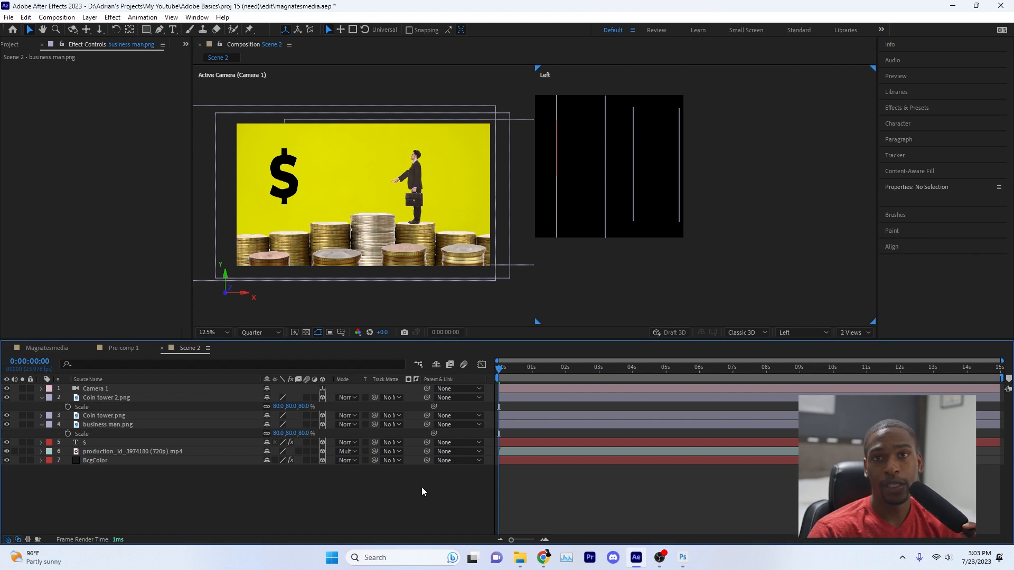
# - Set the camera's focus distance to 4592.3 pixels so the focal plane lines up with the Coin tower.png layer
pyautogui.click(516, 391)
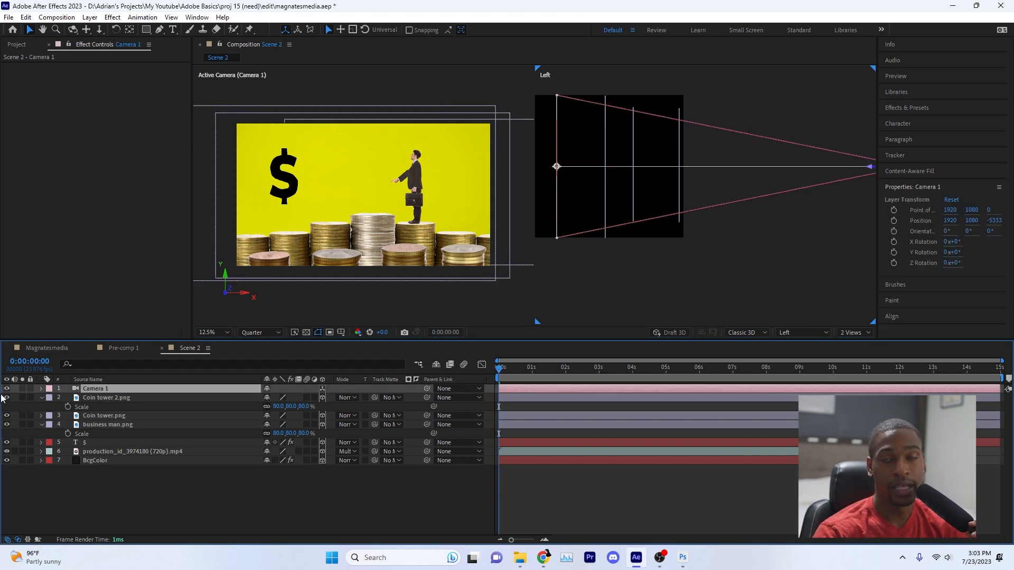
pyautogui.click(42, 389)
pyautogui.moveTo(275, 434); pyautogui.dragTo(2, 459)
pyautogui.moveTo(275, 434); pyautogui.dragTo(188, 442)
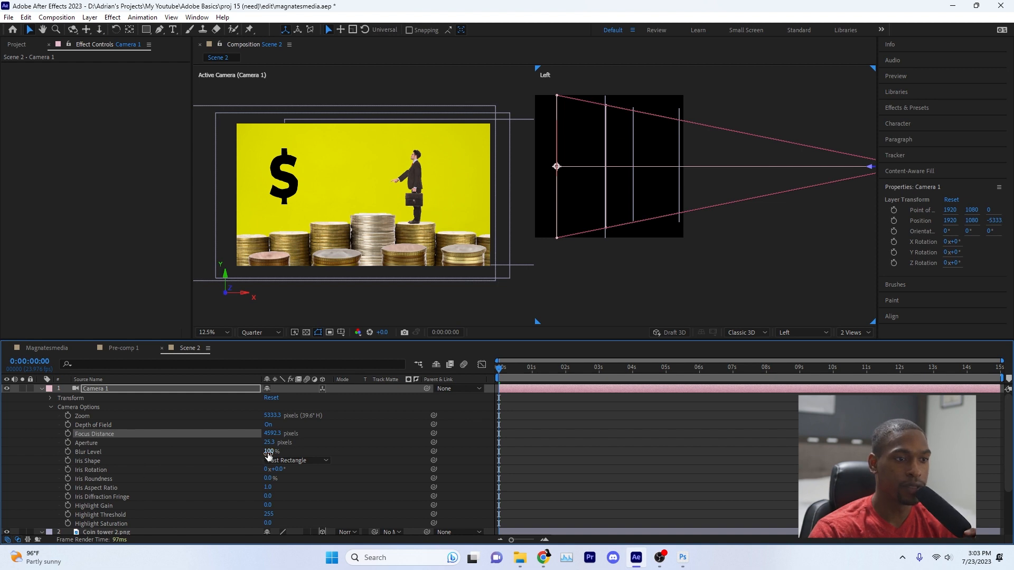
# - Increase the camera's Blur Level to 800% after trying 747% and 600%
pyautogui.moveTo(268, 451); pyautogui.dragTo(449, 453)
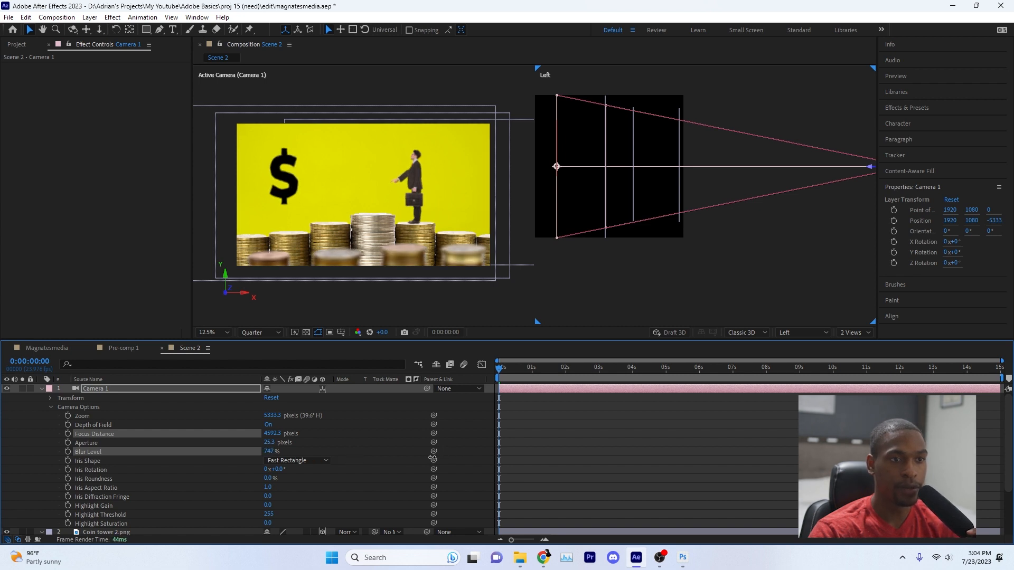
pyautogui.moveTo(432, 458); pyautogui.dragTo(432, 457)
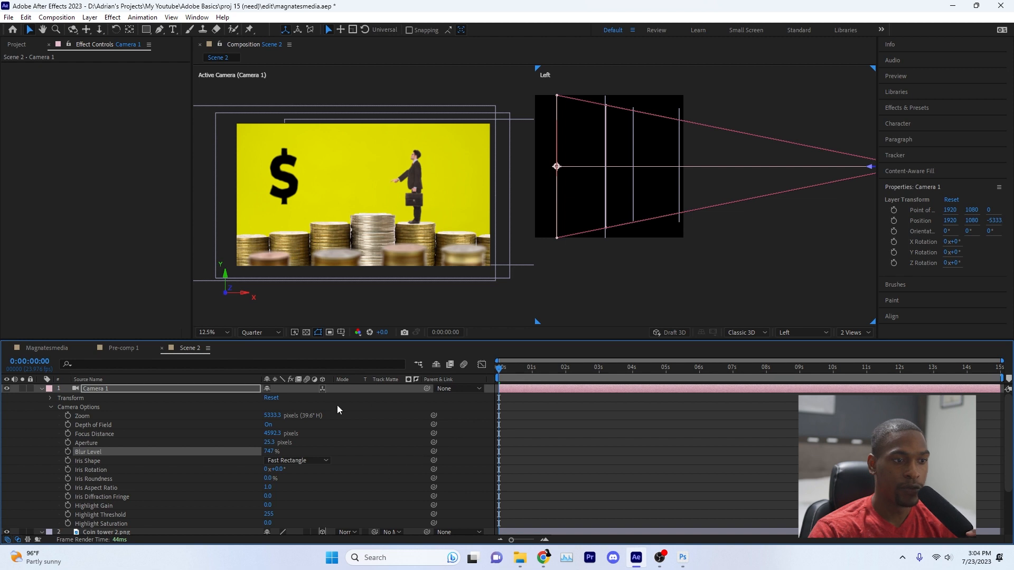
pyautogui.click(269, 452)
pyautogui.write('600')
pyautogui.press('Return')
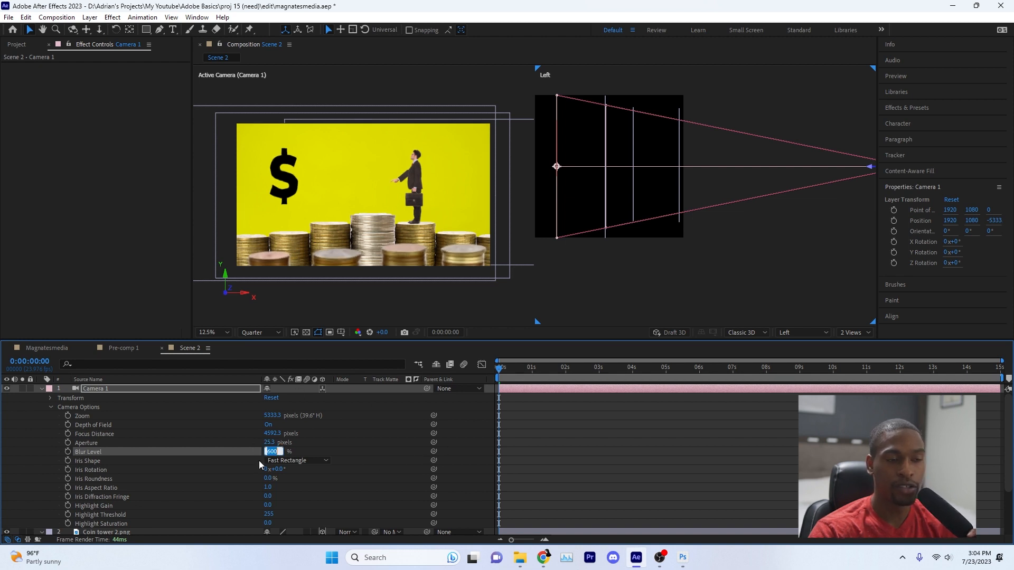
pyautogui.write('800')
pyautogui.press('Return')
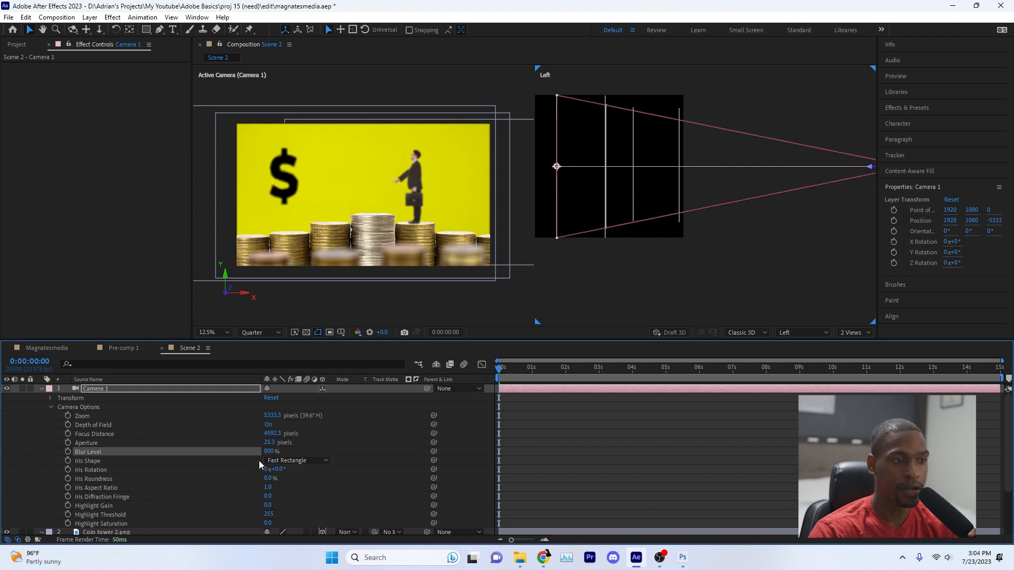
pyautogui.click(41, 388)
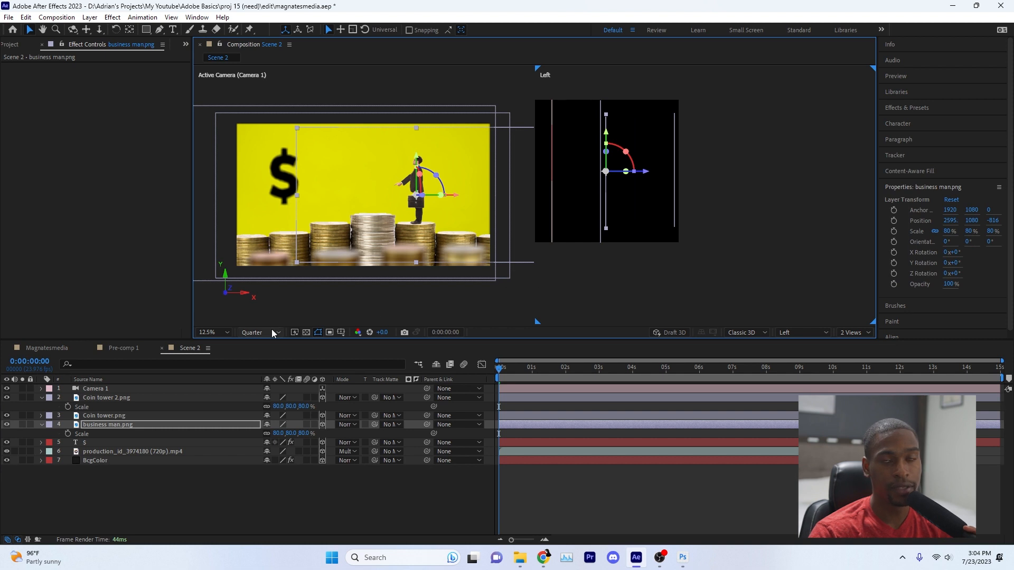
# - Move the $ text layer forward to Z position -768 and sideways to X position 1113
pyautogui.click(87, 442)
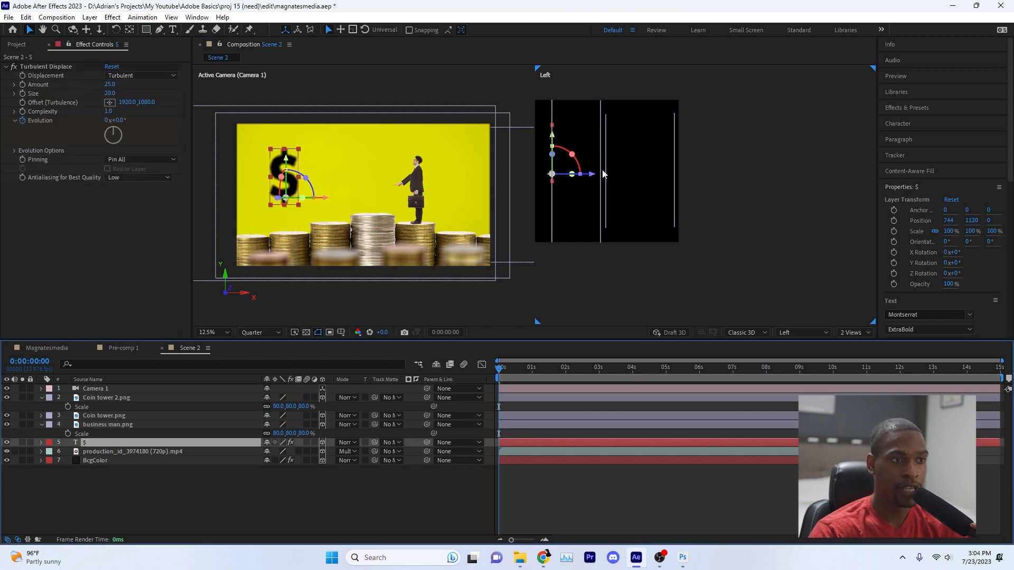
pyautogui.moveTo(603, 173); pyautogui.dragTo(645, 176)
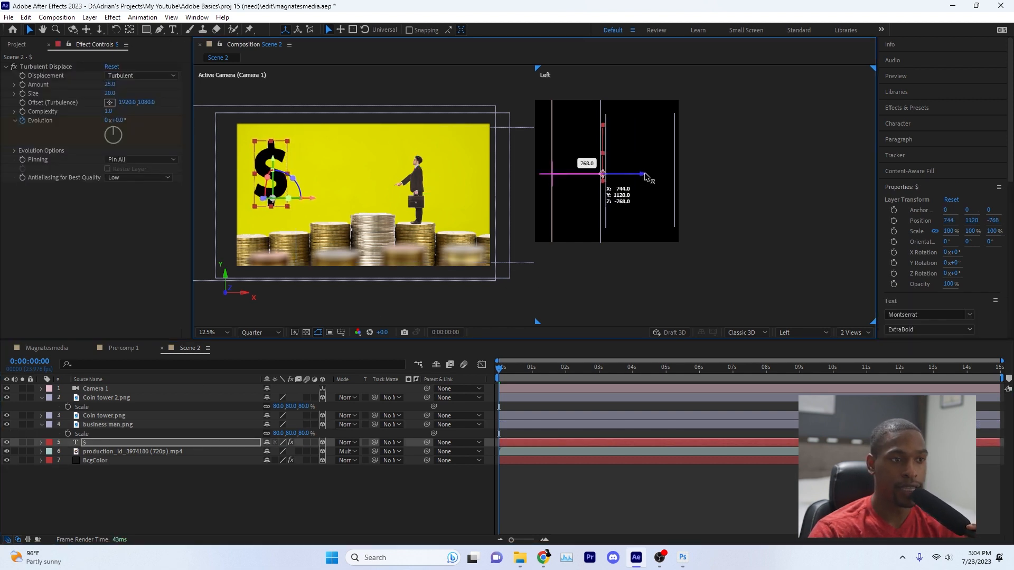
pyautogui.moveTo(317, 199); pyautogui.dragTo(347, 196)
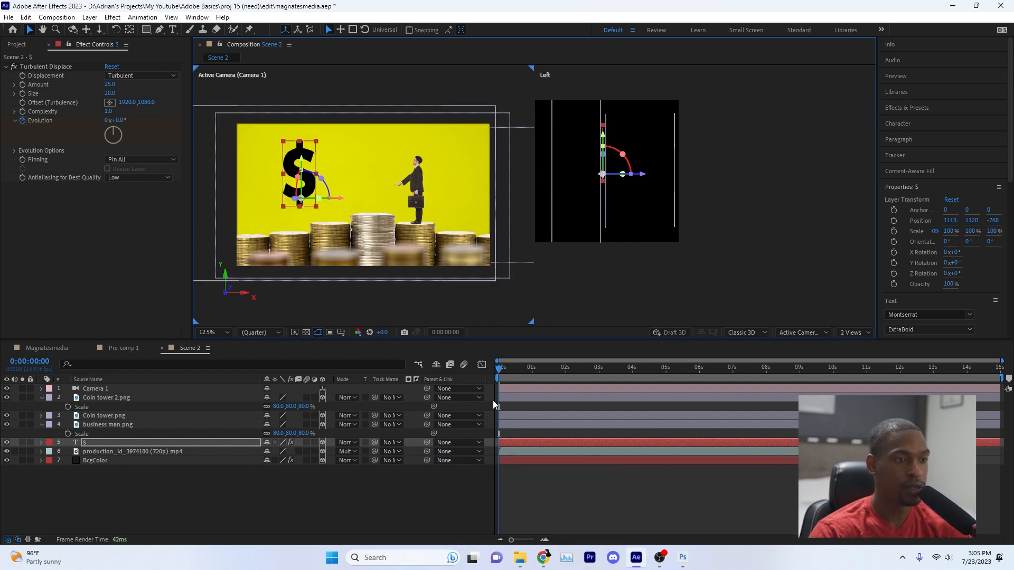
# - Keyframe the Coin tower 2.png position to rise from Y 1368 at the start to Y 1064 at 0:00:01:16
pyautogui.click(242, 400)
pyautogui.hotkey('shift', 'pagedown')
pyautogui.hotkey('shift', 'pagedown')
pyautogui.hotkey('shift', 'pagedown')
pyautogui.hotkey('shift', 'pagedown')
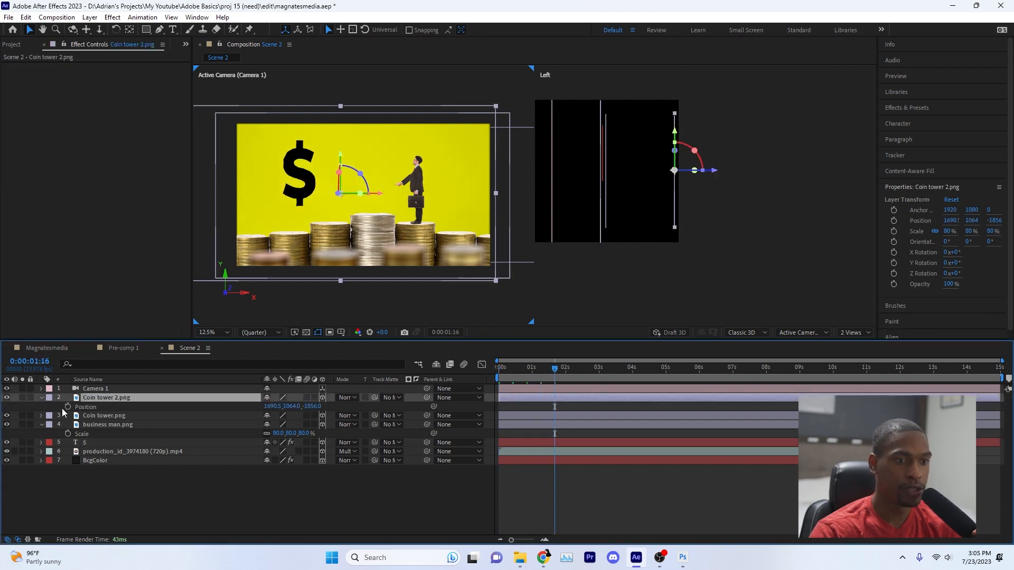
pyautogui.hotkey('alt', 'shift', 'p')
pyautogui.press('Home')
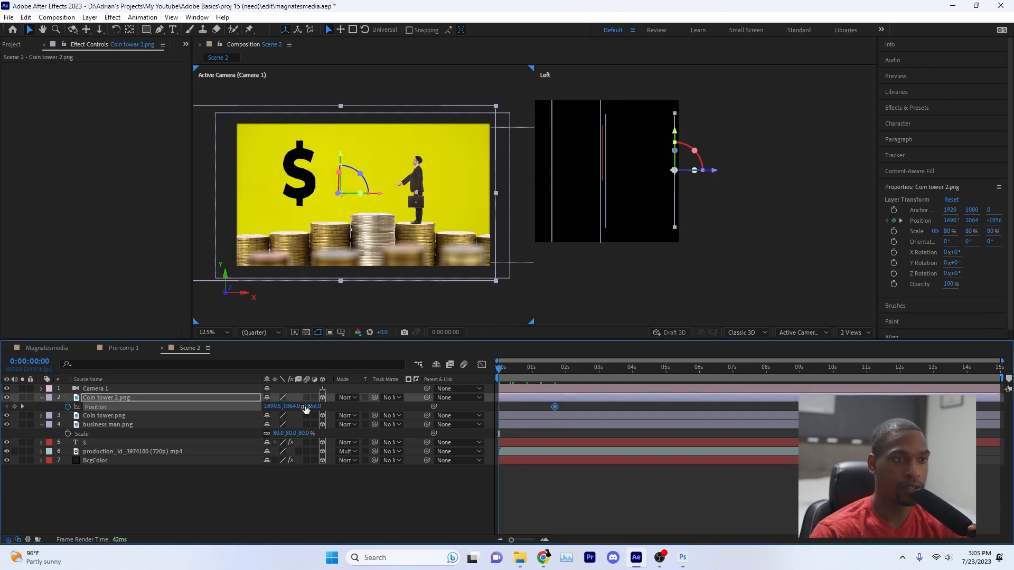
pyautogui.moveTo(680, 137); pyautogui.dragTo(683, 163)
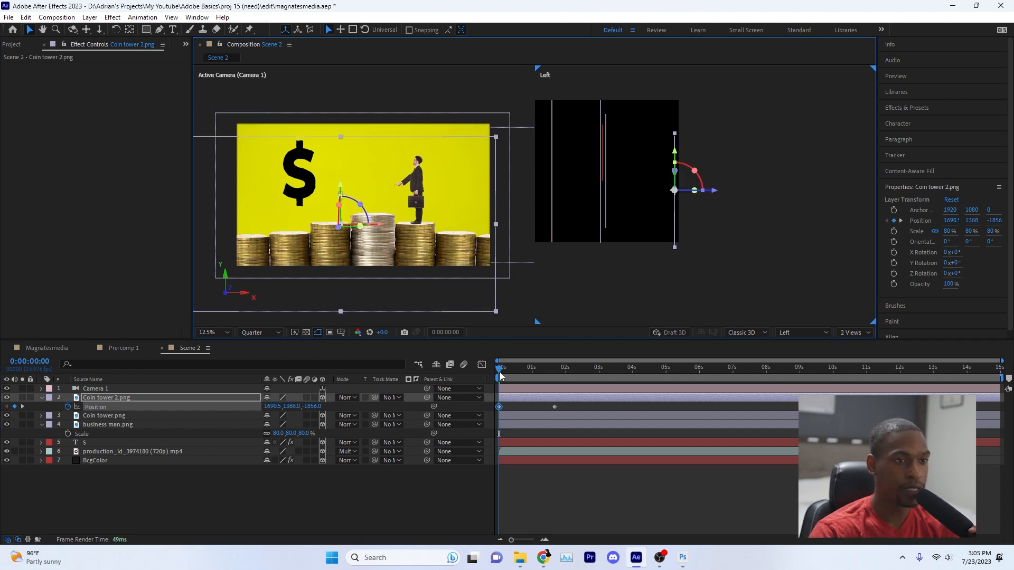
# - Keyframe the Coin tower.png position to rise from Y 1296 at the start to Y 1088 at 0:00:01:06
pyautogui.click(511, 418)
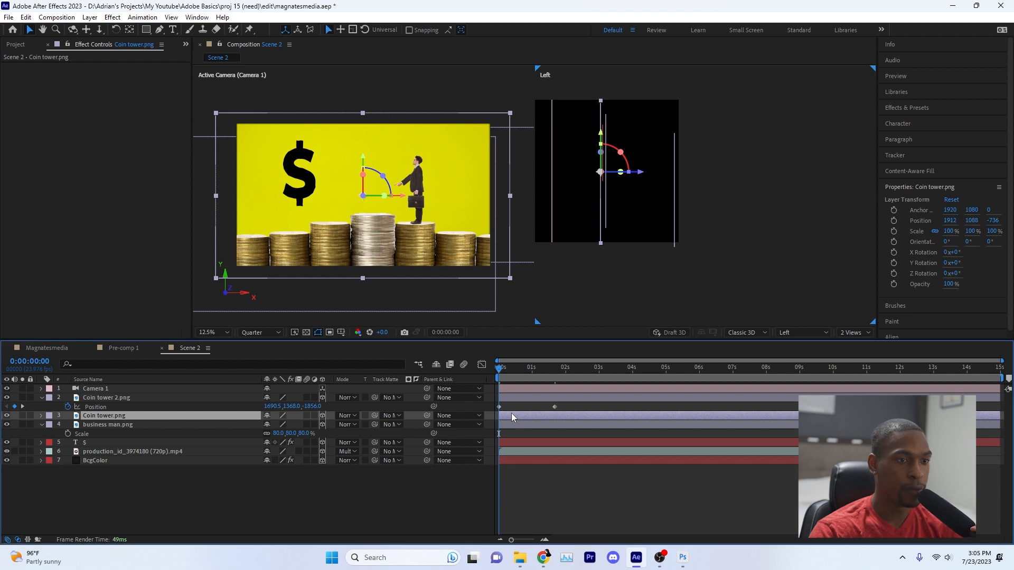
pyautogui.press('p')
pyautogui.press('space')
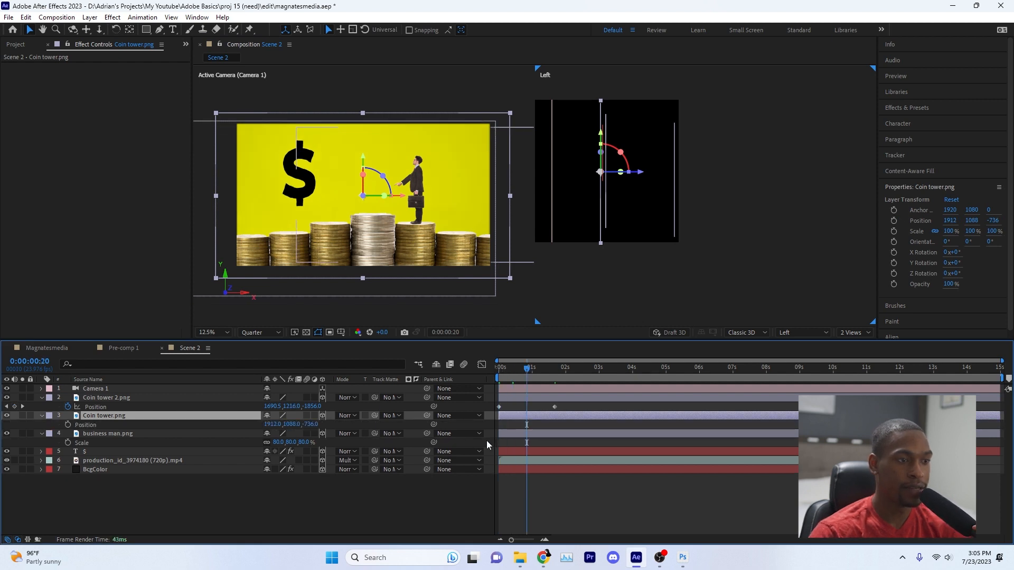
pyautogui.click(69, 425)
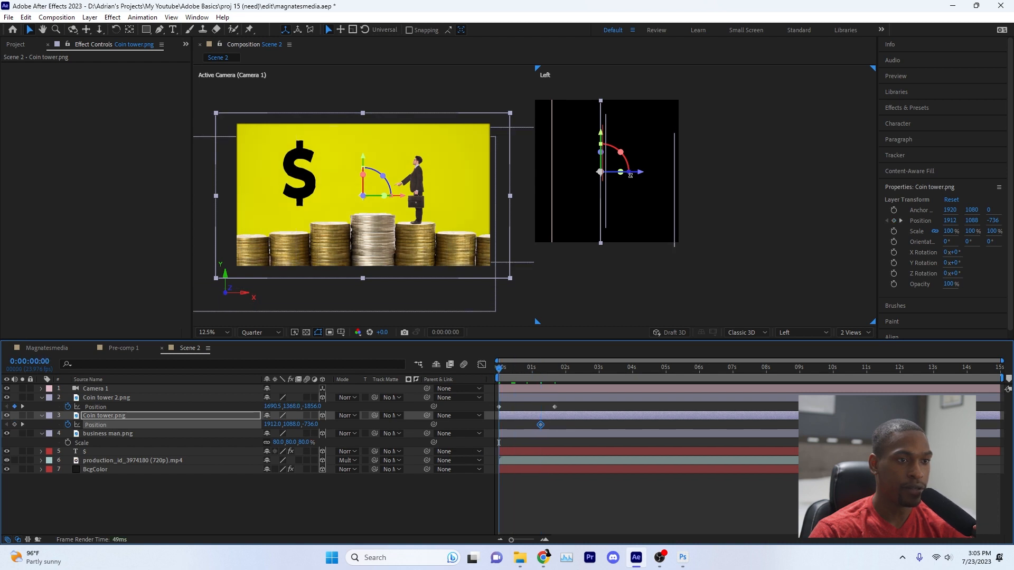
pyautogui.moveTo(603, 138); pyautogui.dragTo(604, 152)
# - Keyframe the business man.png position to drop from Y 950 at the start to Y 1080 at 0:00:01:06
pyautogui.click(109, 433)
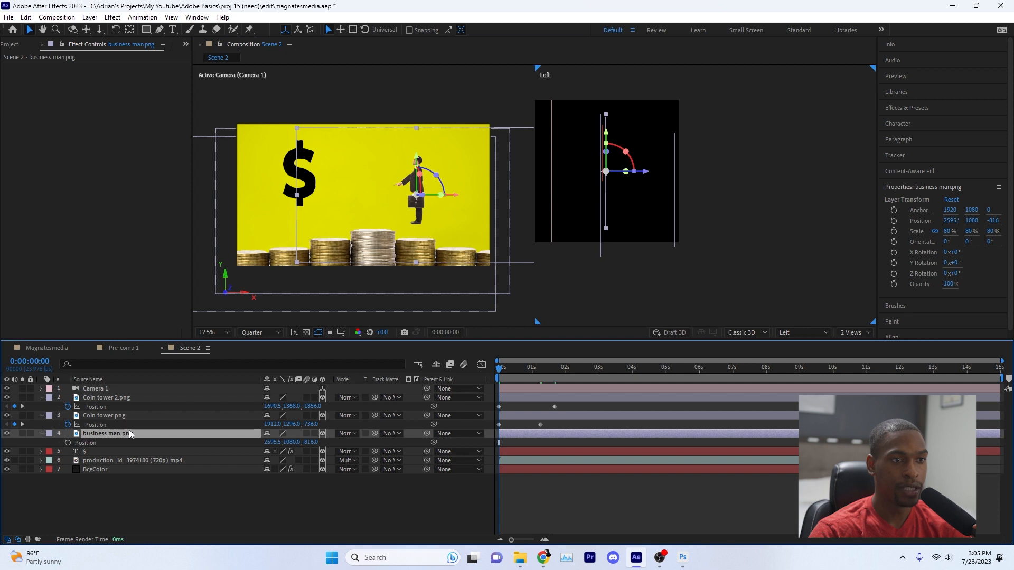
pyautogui.hotkey('shift', 'pagedown')
pyautogui.hotkey('shift', 'pagedown')
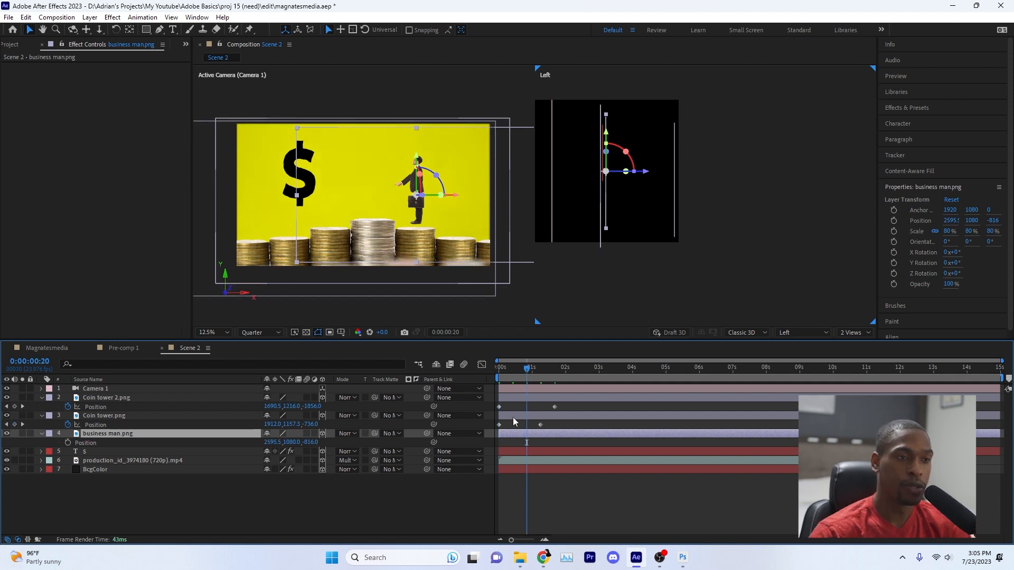
pyautogui.hotkey('shift', 'pagedown')
pyautogui.click(67, 442)
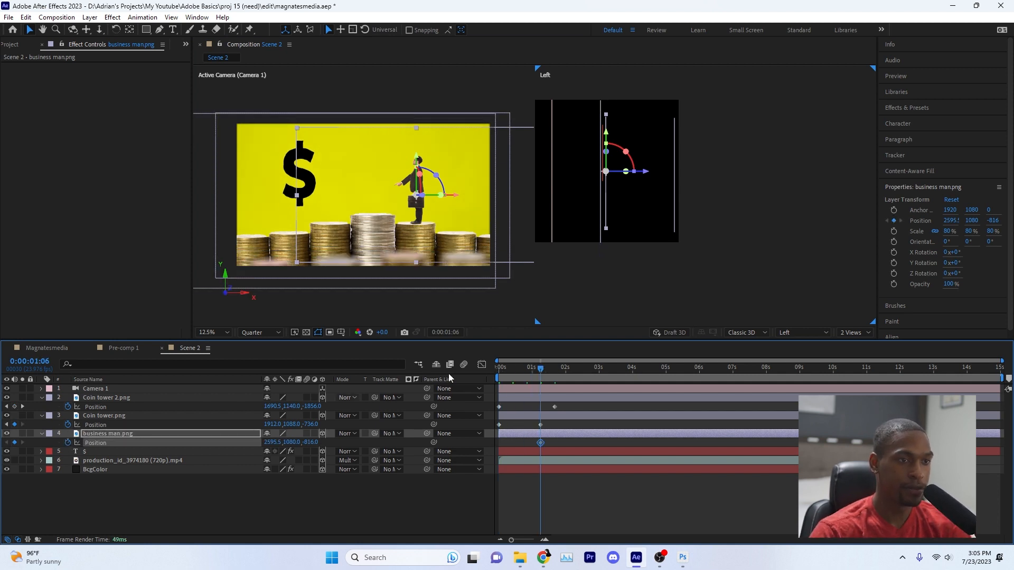
pyautogui.press('Home')
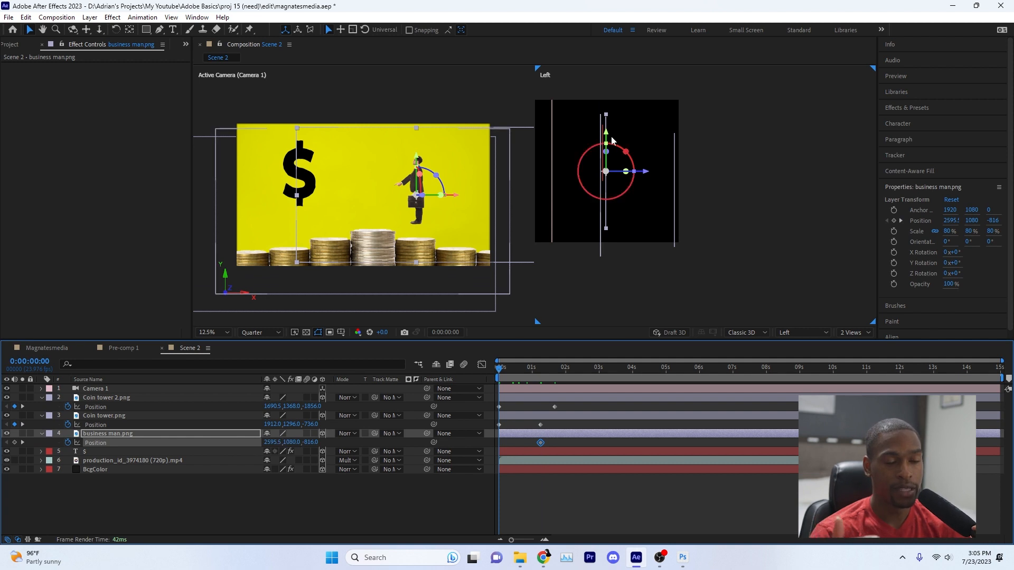
pyautogui.moveTo(611, 140); pyautogui.dragTo(607, 131)
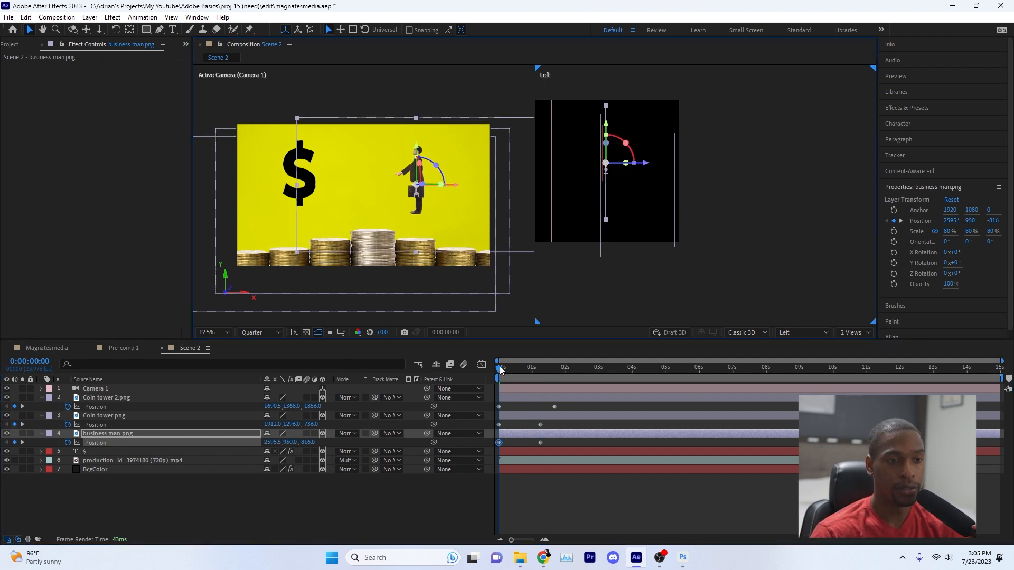
# - Keyframe the $ text layer's position to slide from about X 1031 at the start to X 1113 at 0:00:01:06
pyautogui.click(517, 452)
pyautogui.press('p')
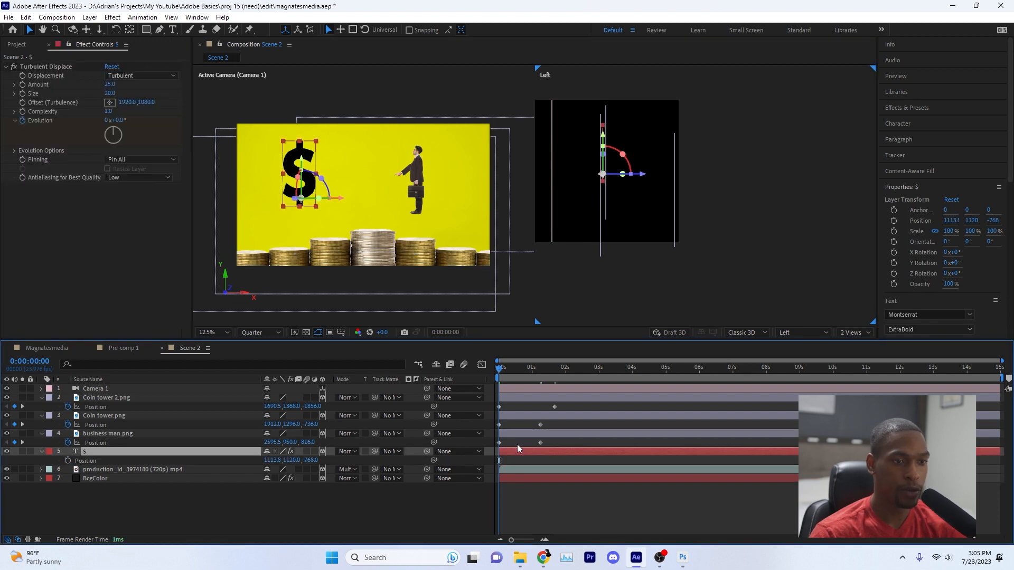
pyautogui.press('space')
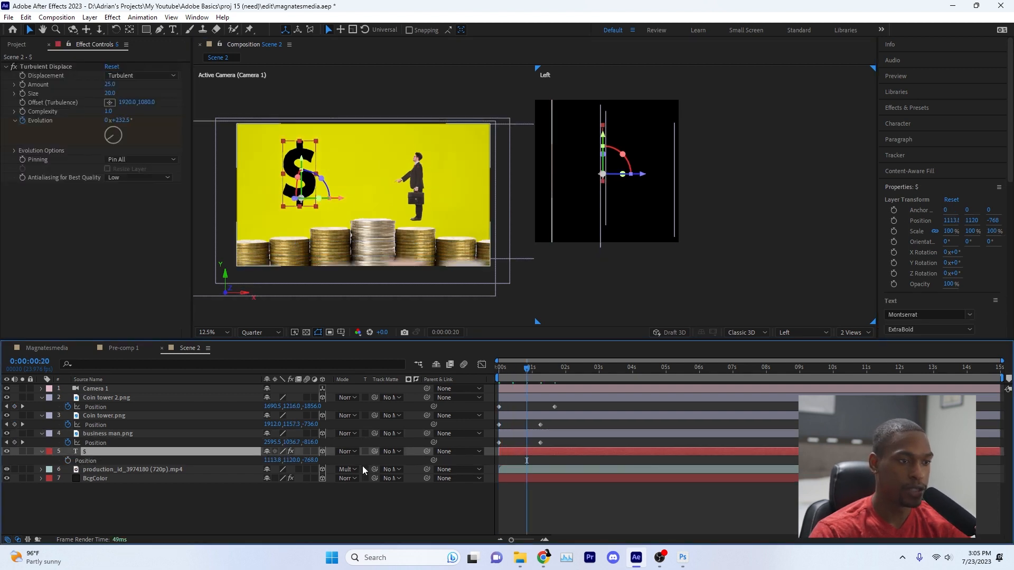
pyautogui.press('space')
pyautogui.click(68, 461)
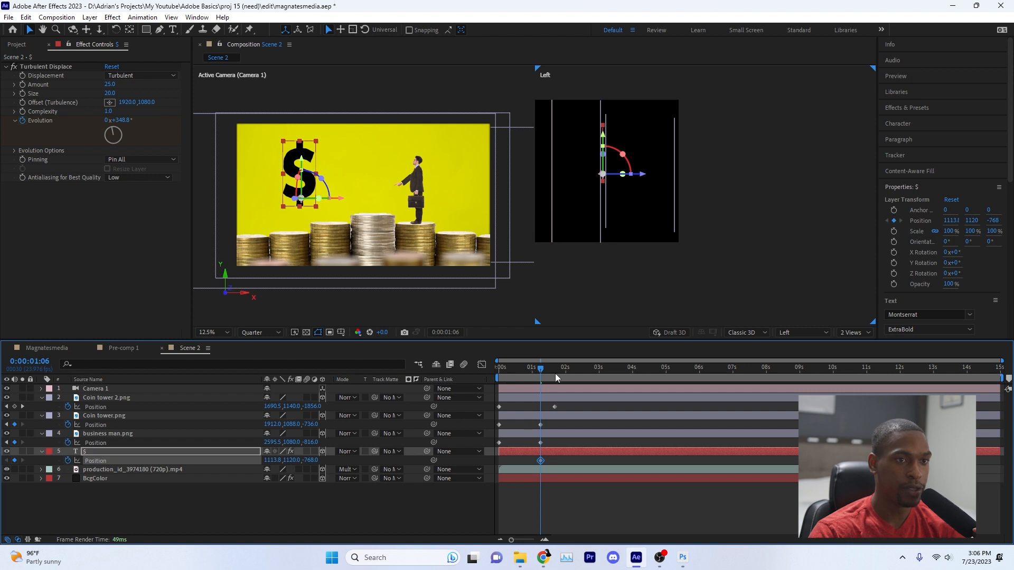
pyautogui.press('Home')
pyautogui.moveTo(337, 198); pyautogui.dragTo(329, 200)
pyautogui.click(474, 369)
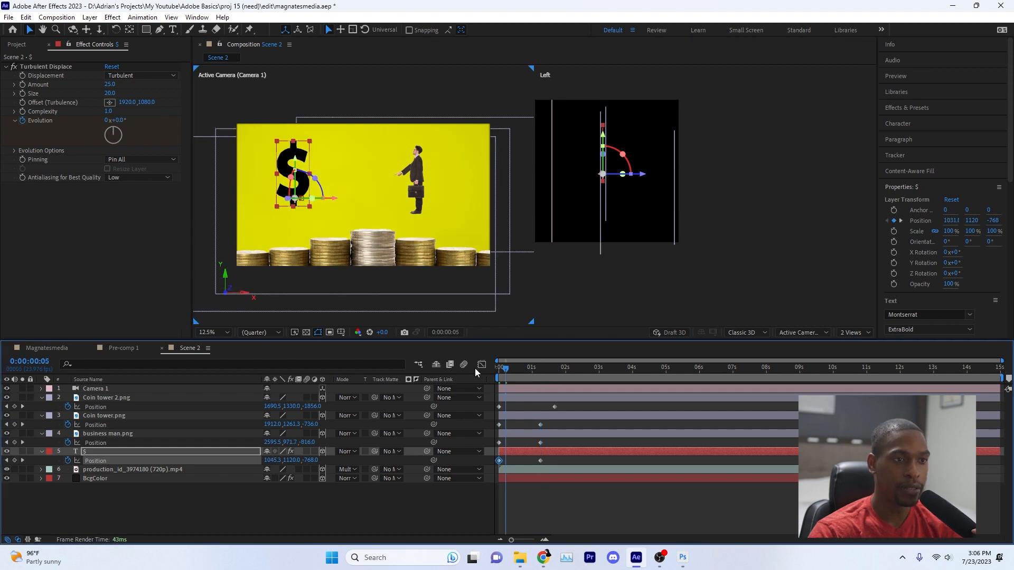
# - Play back the opening of Scene 2 to check the timing of the position animations
pyautogui.press('space')
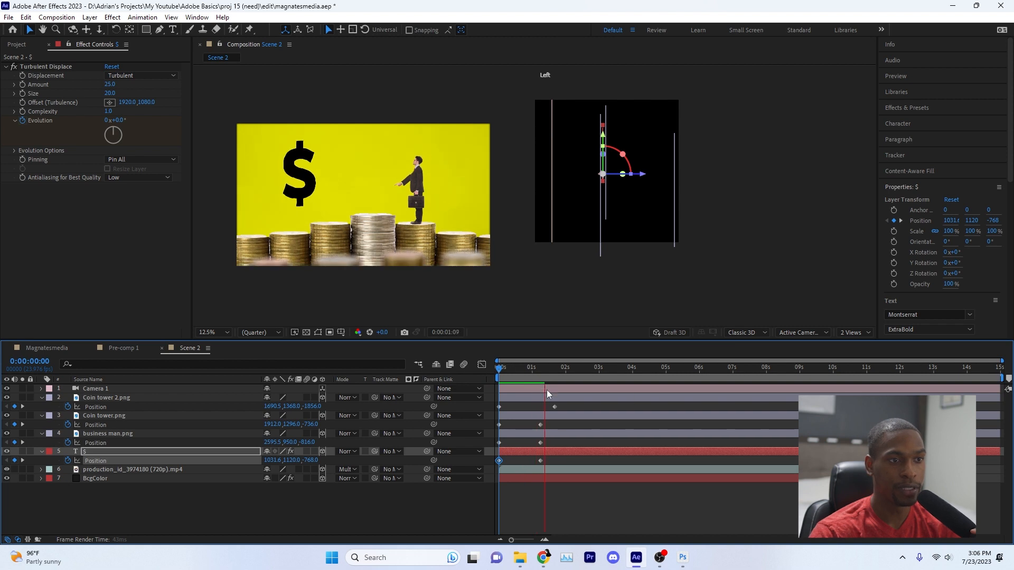
pyautogui.click(514, 385)
pyautogui.press('space')
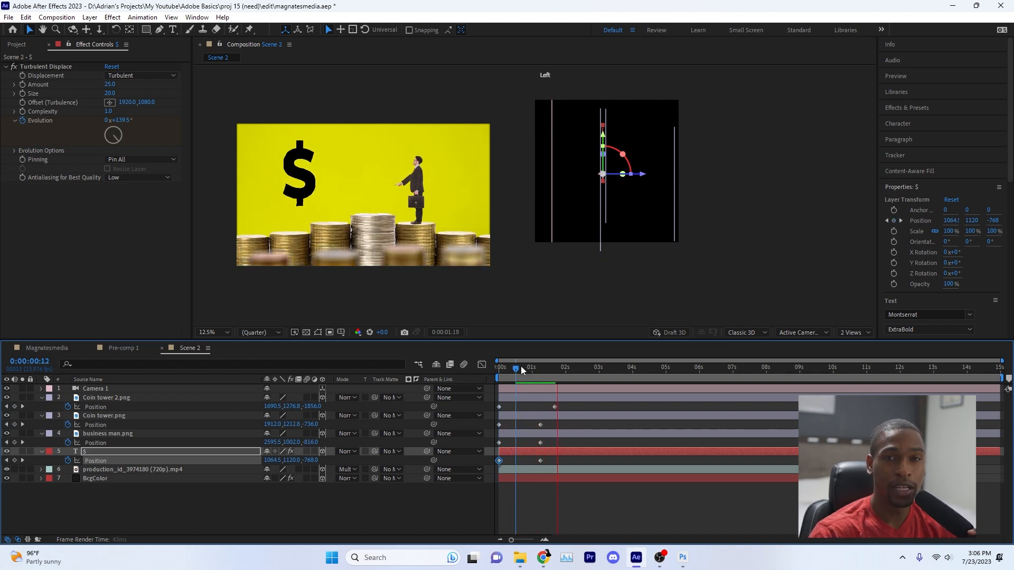
pyautogui.moveTo(521, 371); pyautogui.dragTo(493, 366)
pyautogui.press('space')
pyautogui.press('space')
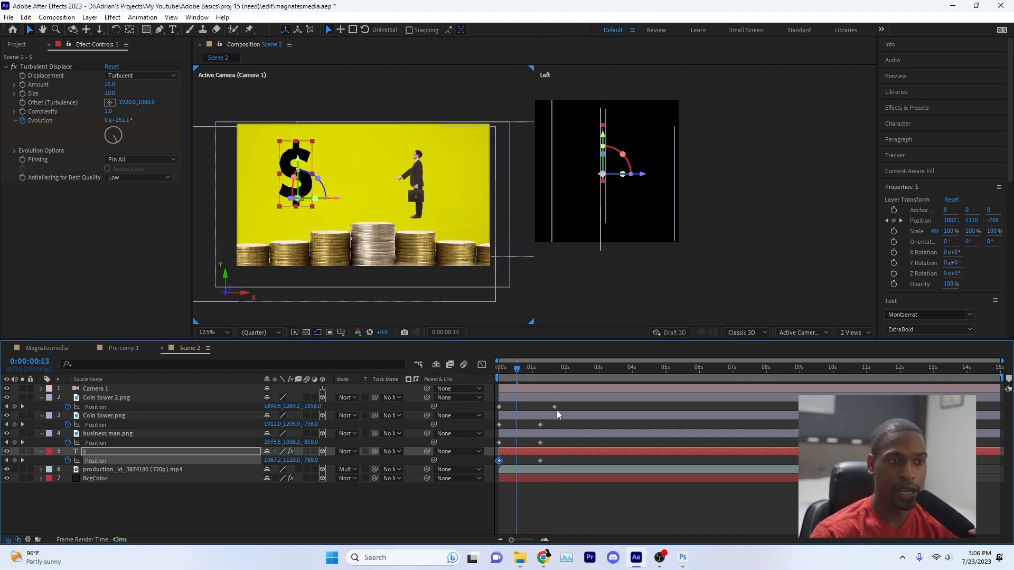
# - Delay both Coin tower 2.png position keyframes so the first sits at 0:00:00:23, and preview from the start
pyautogui.moveTo(561, 403); pyautogui.dragTo(530, 406)
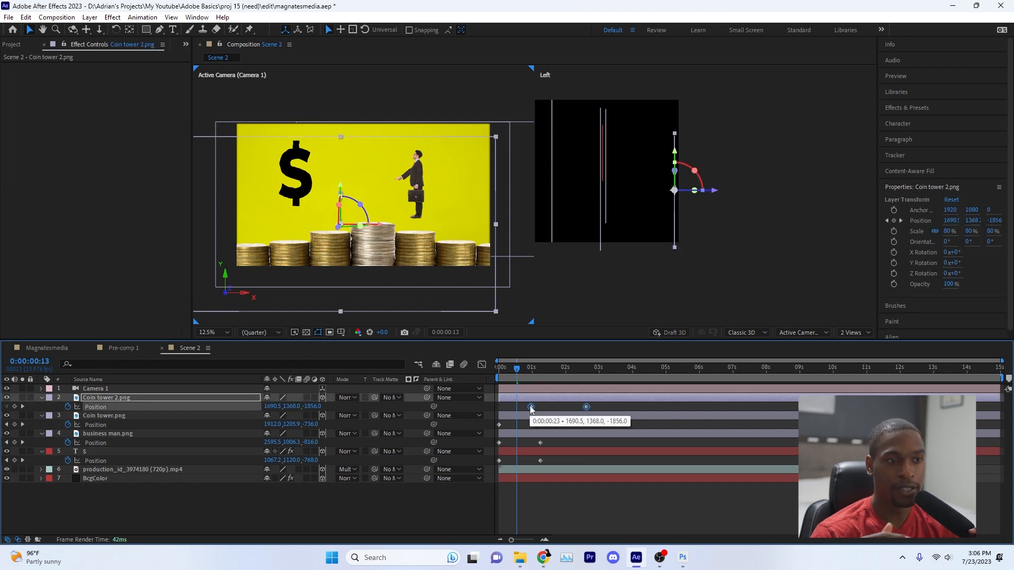
pyautogui.press('Home')
pyautogui.press('space')
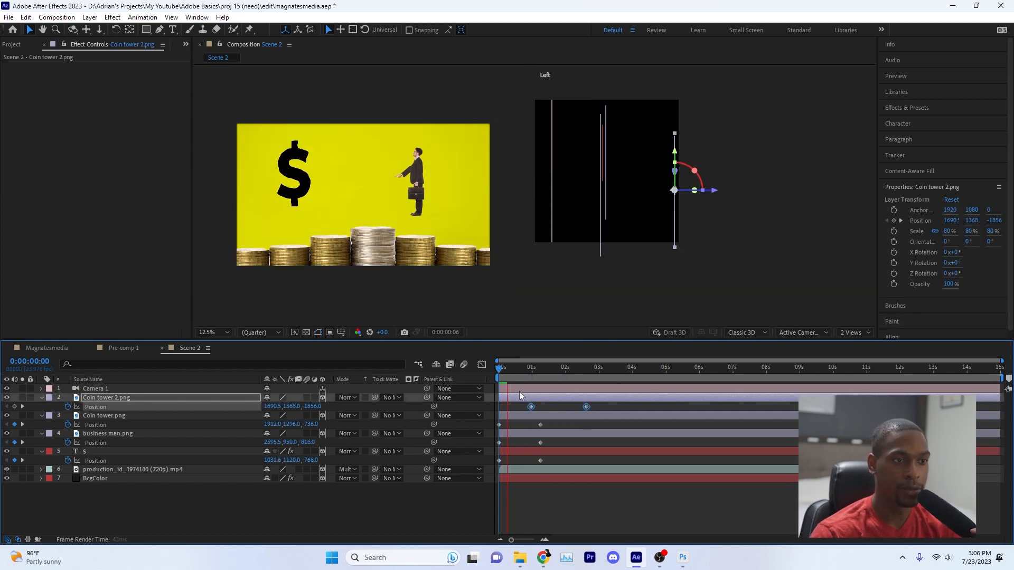
# - Adjust the easing of the Coin tower.png position keyframes in the speed graph
pyautogui.moveTo(487, 427); pyautogui.dragTo(487, 427)
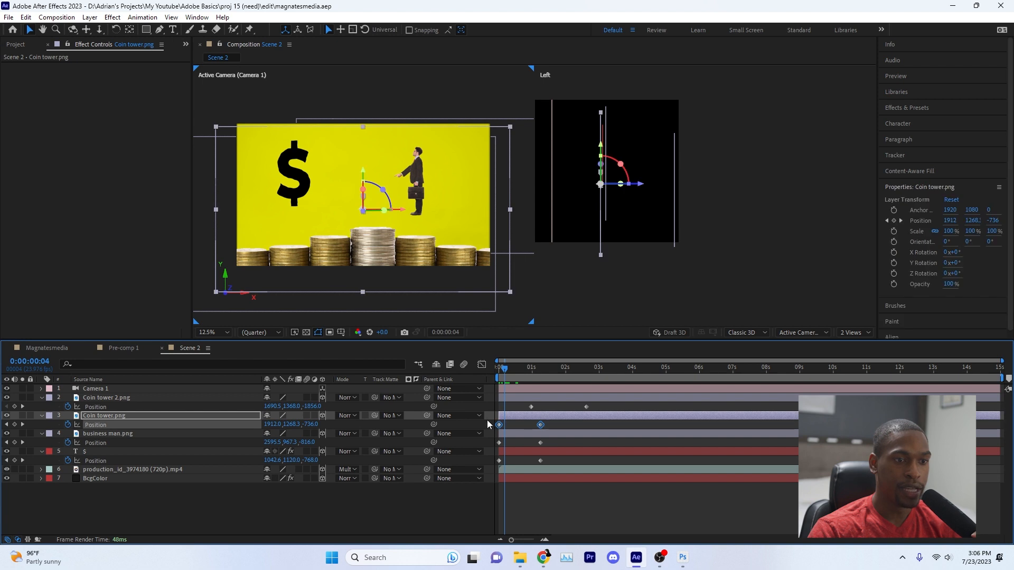
pyautogui.click(480, 365)
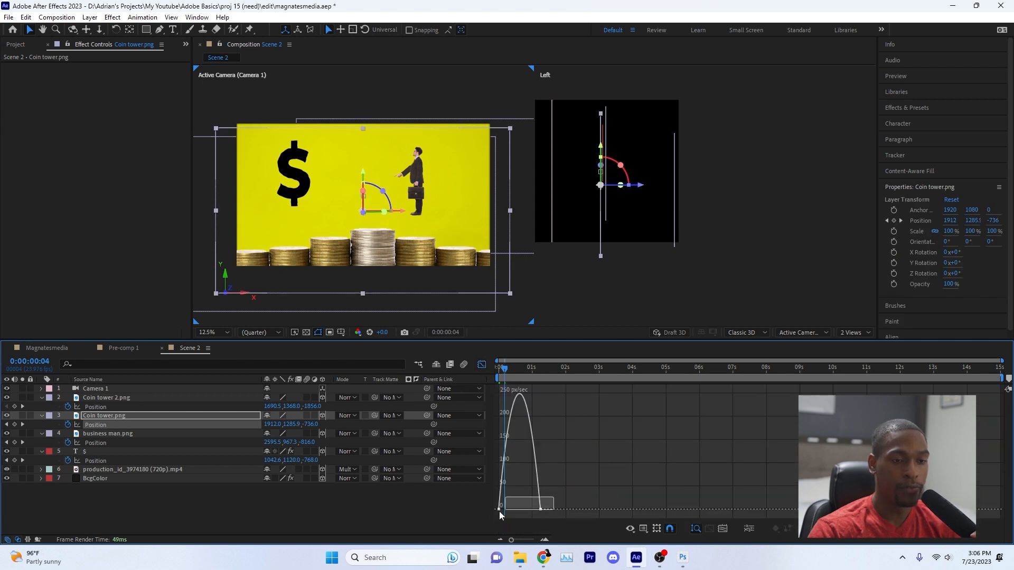
pyautogui.moveTo(500, 511); pyautogui.dragTo(516, 515)
pyautogui.moveTo(575, 509); pyautogui.dragTo(543, 511)
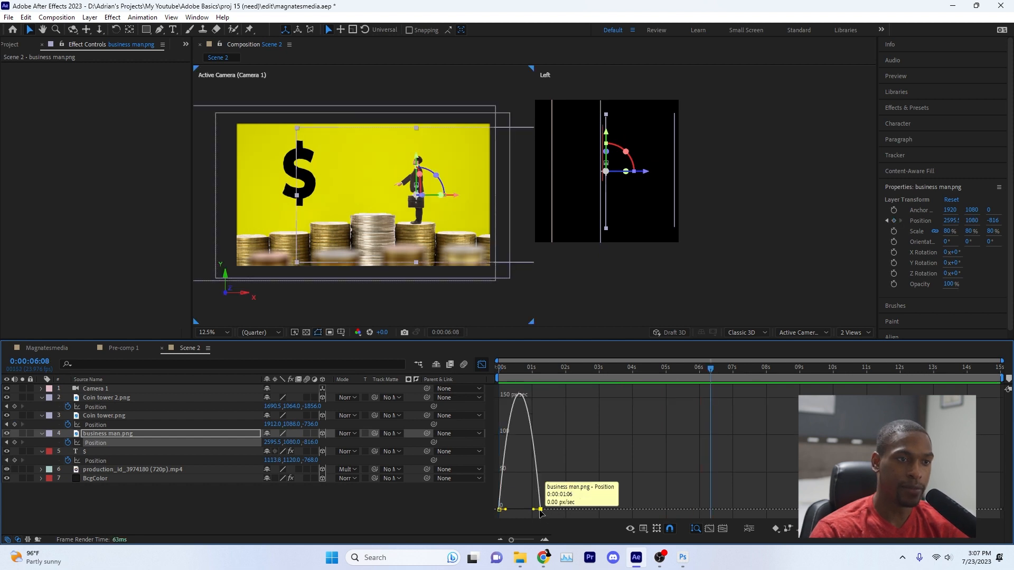
# - Extend business man.png's last position keyframe to just past 2 seconds, giving the speed curve a long slow finish, and preview it
pyautogui.click(574, 513)
pyautogui.moveTo(541, 510); pyautogui.dragTo(572, 511)
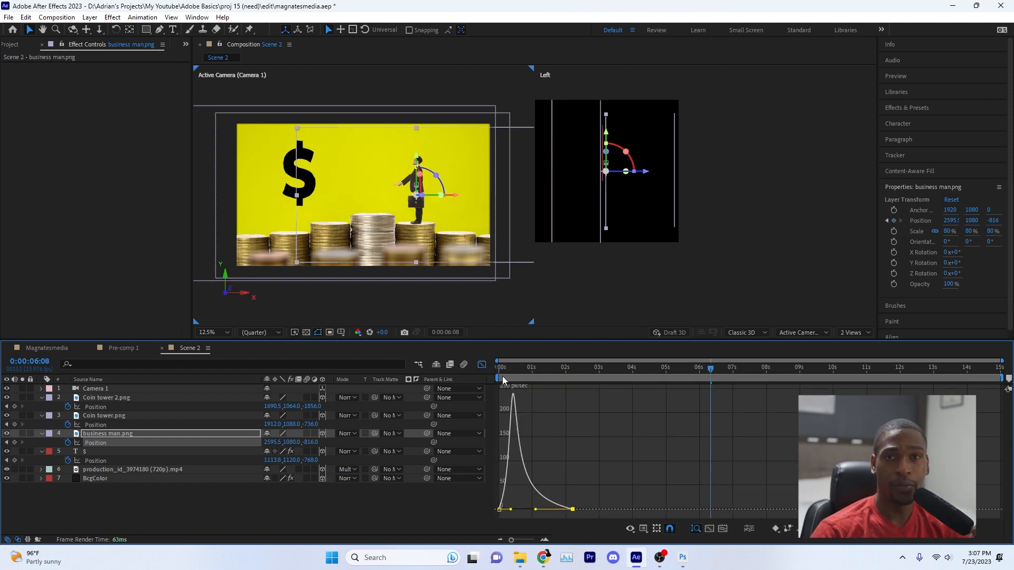
pyautogui.click(500, 370)
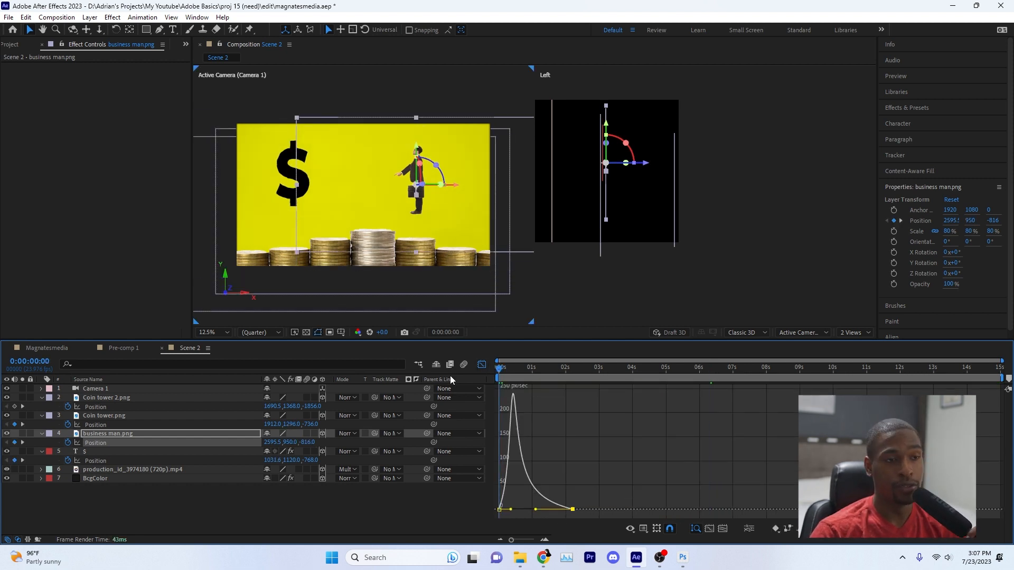
pyautogui.press('space')
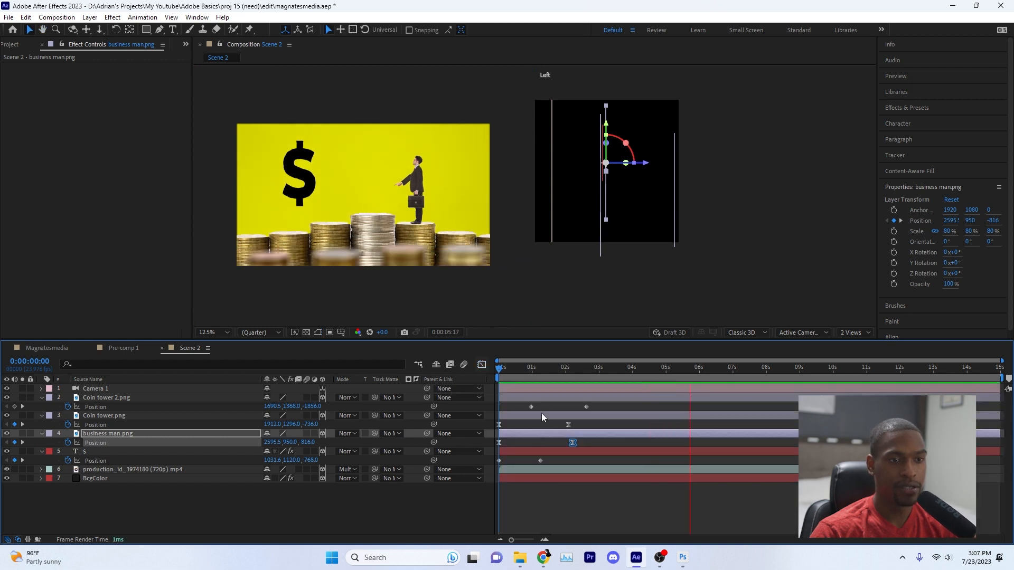
pyautogui.press('space')
pyautogui.press('space')
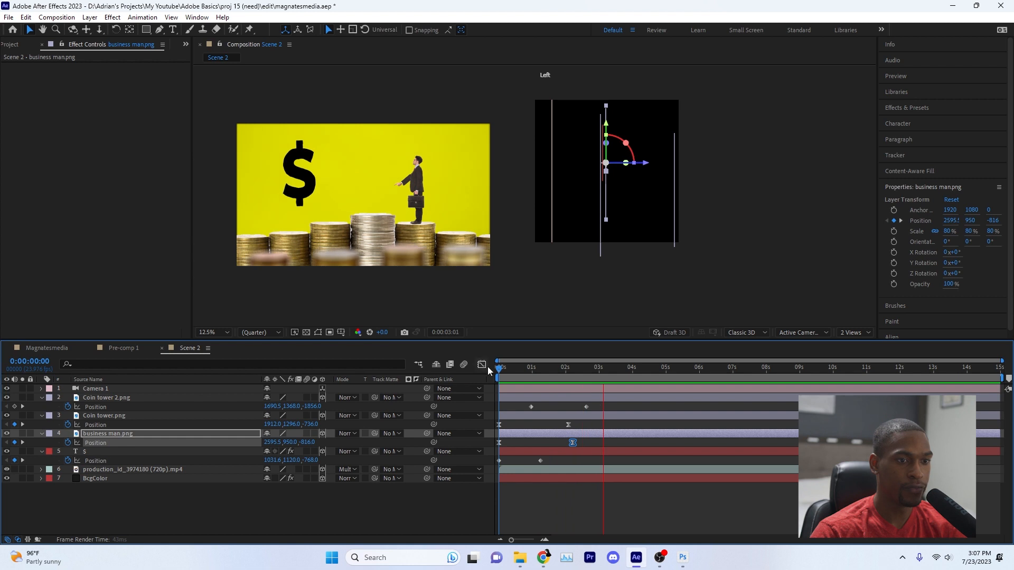
pyautogui.press('space')
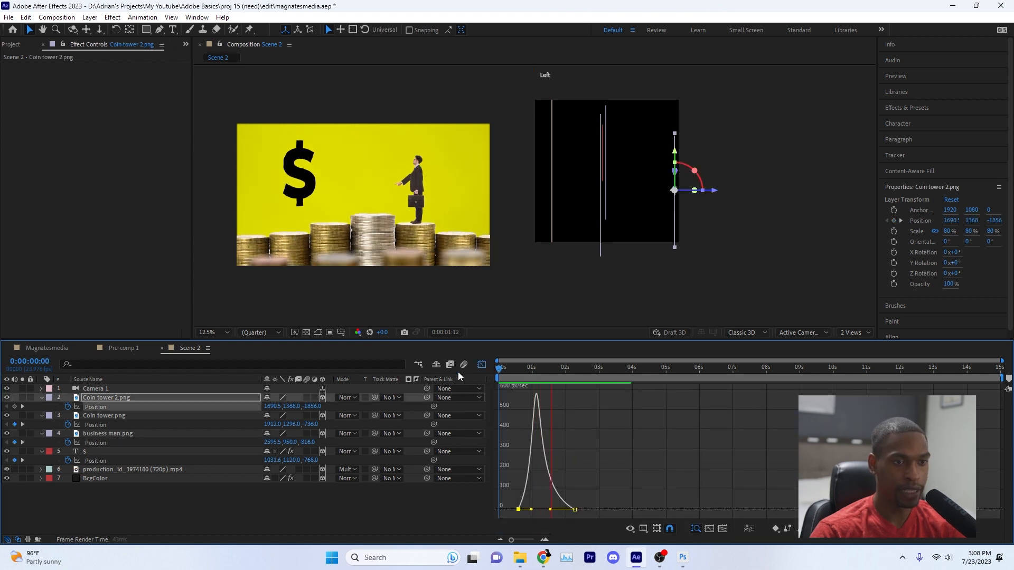
# - Play back Scene 2 from the start to check the eased motion of the coin towers and businessman
pyautogui.click(483, 365)
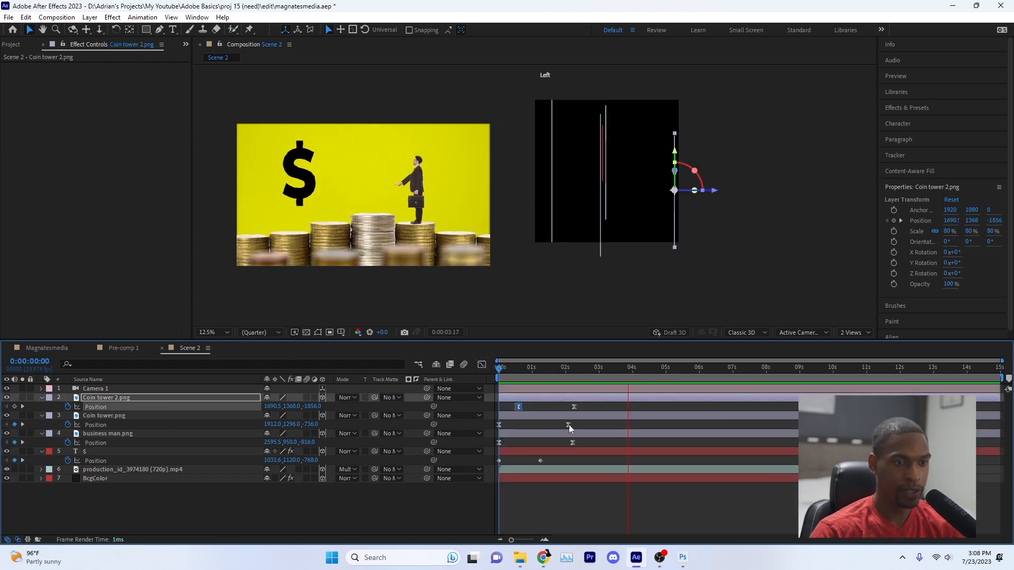
pyautogui.press('space')
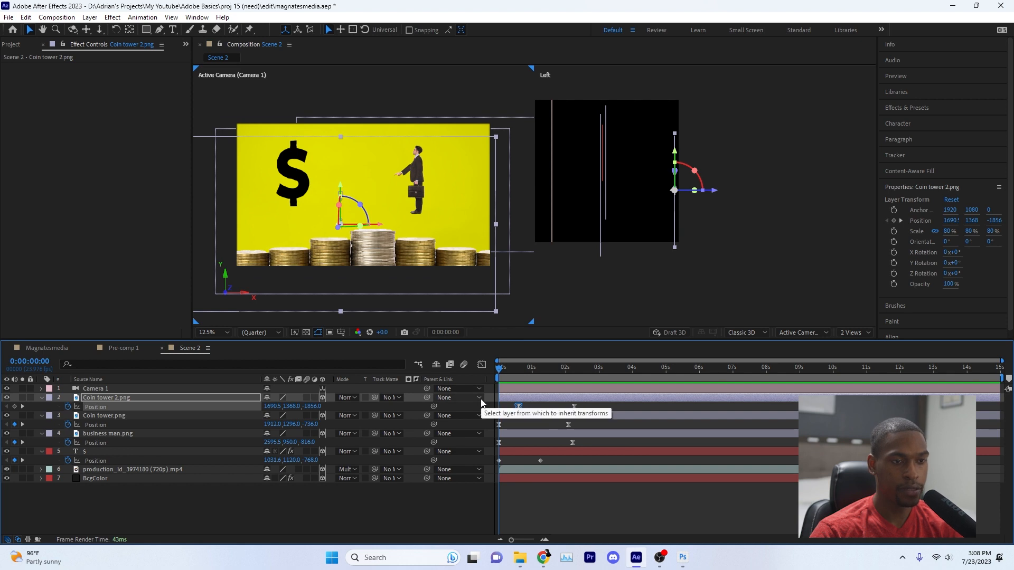
pyautogui.press('space')
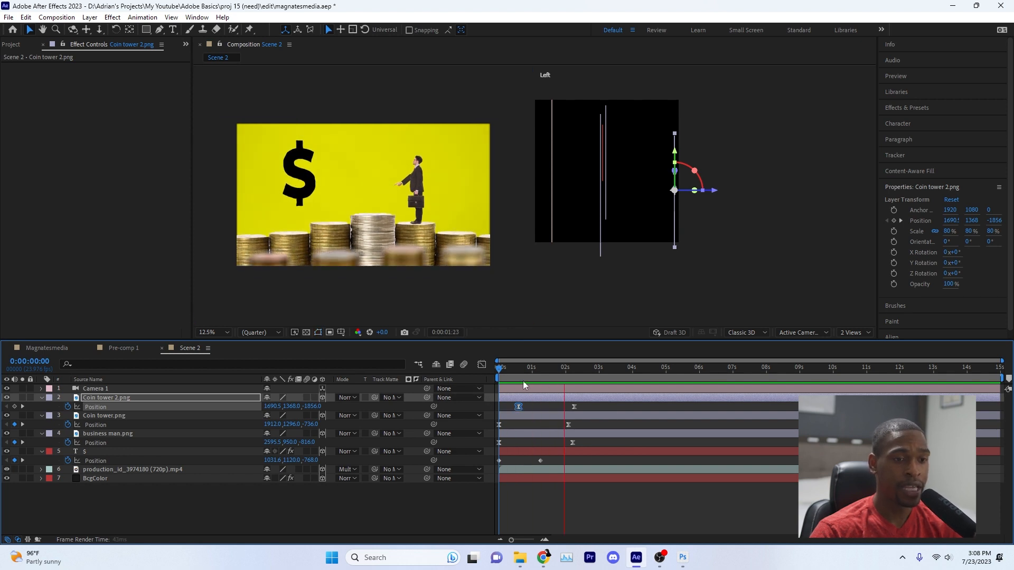
pyautogui.press('space')
pyautogui.moveTo(510, 372); pyautogui.dragTo(504, 371)
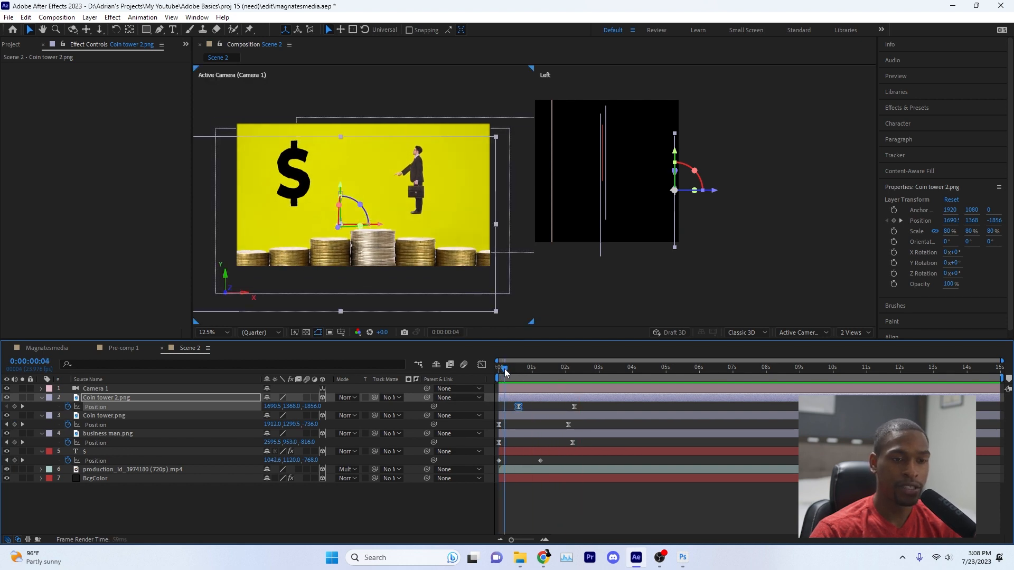
# - Ease the $ layer's position keyframes, stretch the last one to about 5 seconds, and preview the slower slide
pyautogui.click(540, 461)
pyautogui.hotkey('shift', 'F3')
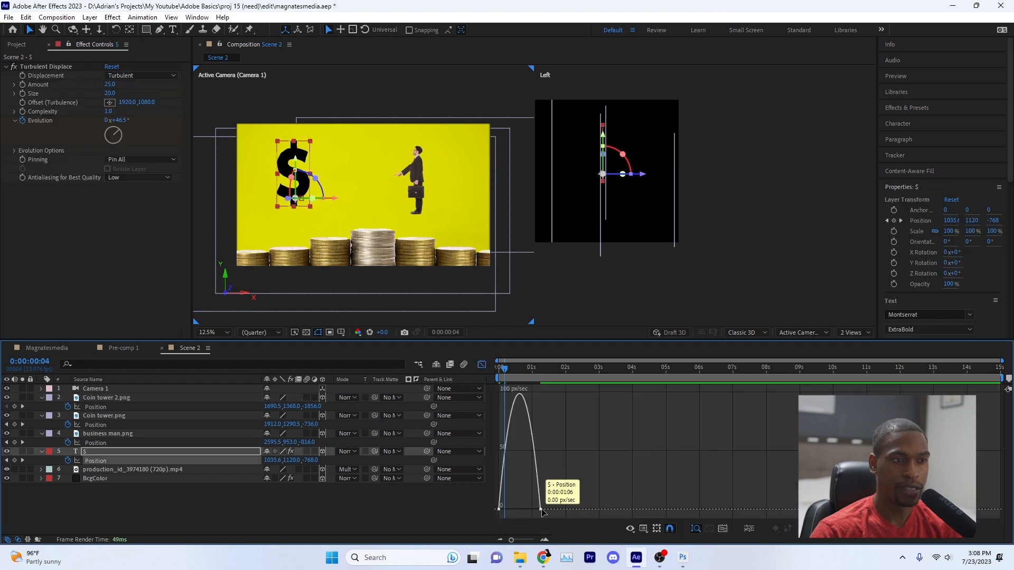
pyautogui.moveTo(543, 511)
pyautogui.mouseDown()
pyautogui.moveTo(664, 510)
pyautogui.moveTo(525, 519)
pyautogui.moveTo(547, 510)
pyautogui.mouseUp()
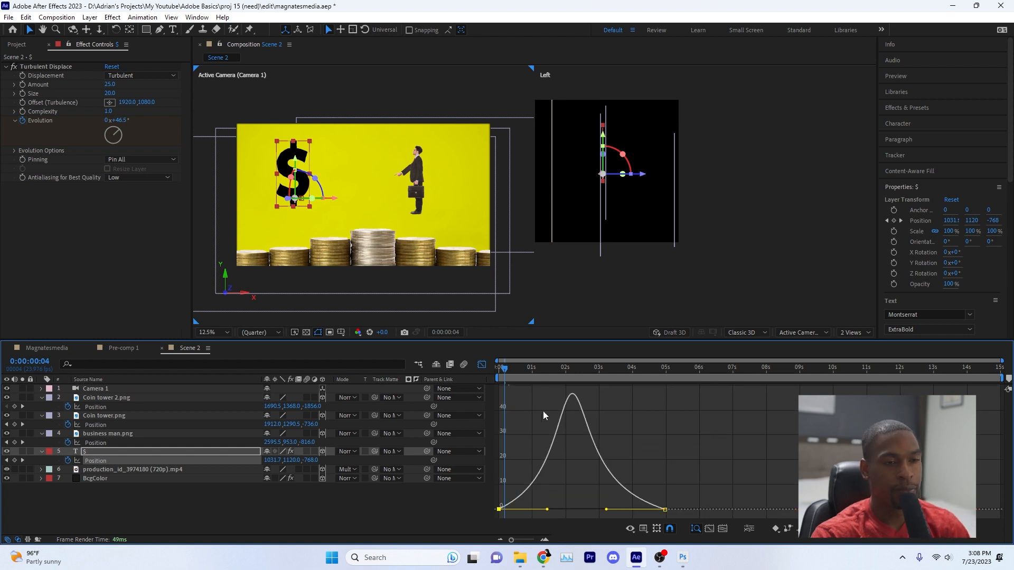
pyautogui.moveTo(503, 372); pyautogui.dragTo(495, 376)
pyautogui.press('space')
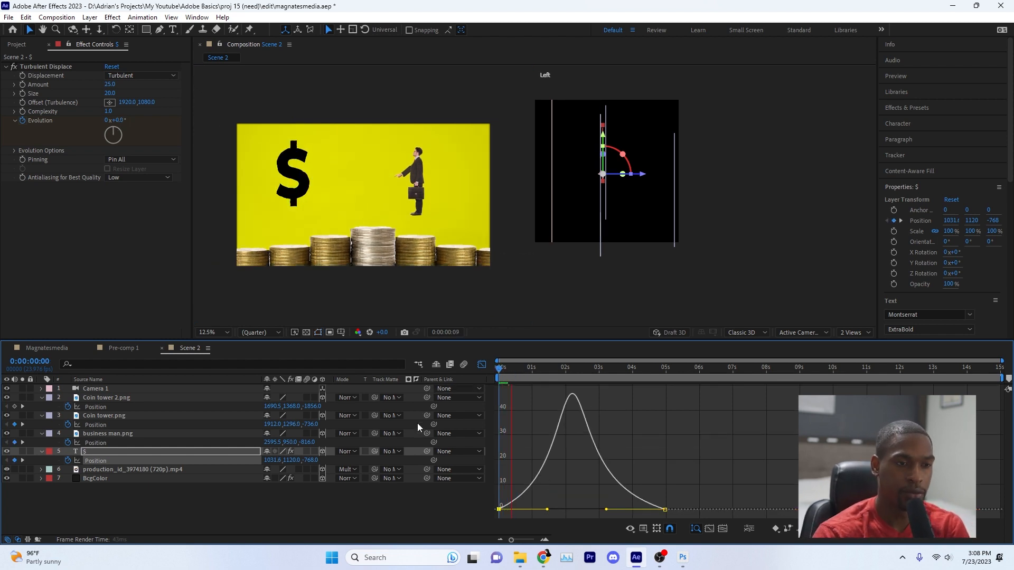
pyautogui.press('space')
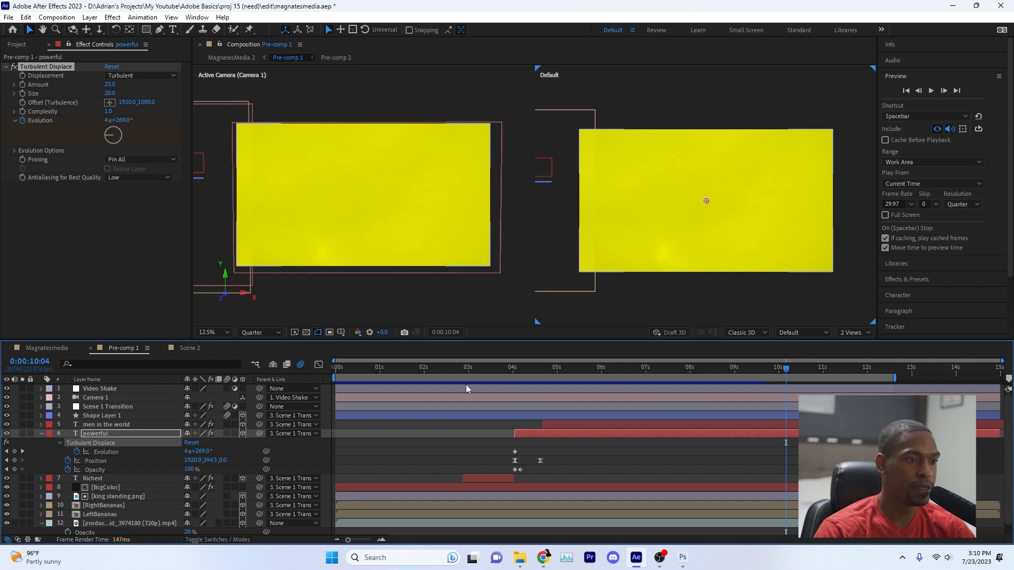
# - Add the Scene 2 composition to Pre-comp 1 as a layer between Camera 1 and Scene 1 Transition
pyautogui.click(92, 433)
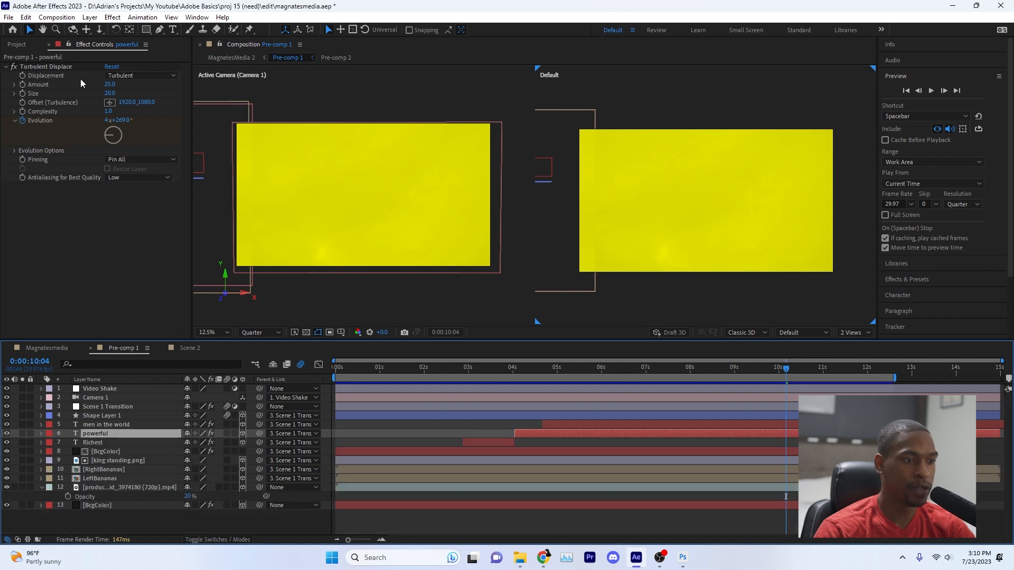
pyautogui.click(17, 44)
pyautogui.click(45, 267)
pyautogui.press('Delete')
pyautogui.click(559, 293)
pyautogui.moveTo(32, 260); pyautogui.dragTo(113, 397)
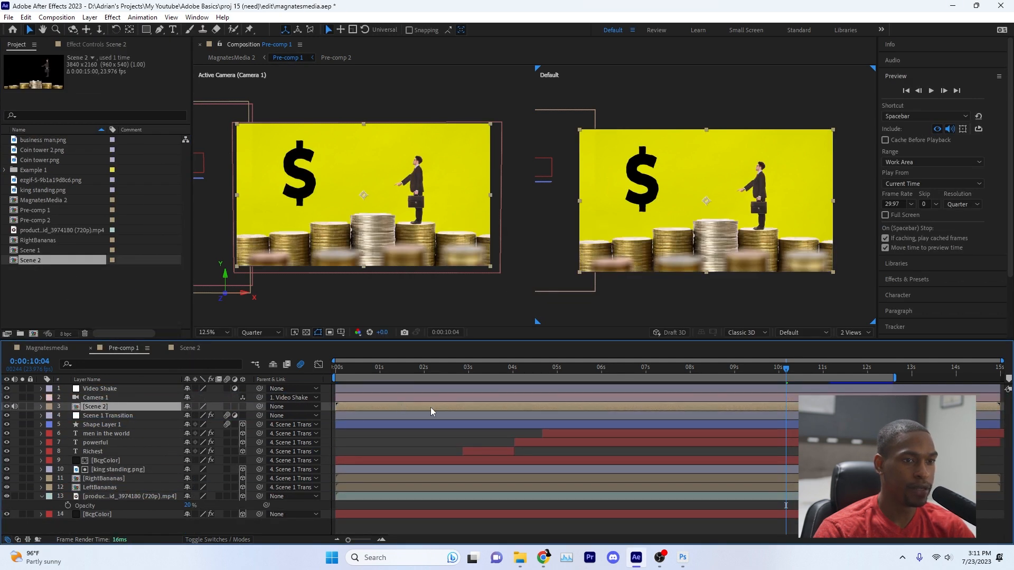
# - Shift the Scene 2 layer in Pre-comp 1 to start at about 10 seconds and review the frames that follow
pyautogui.moveTo(760, 369); pyautogui.dragTo(381, 368)
pyautogui.moveTo(355, 407); pyautogui.dragTo(600, 408)
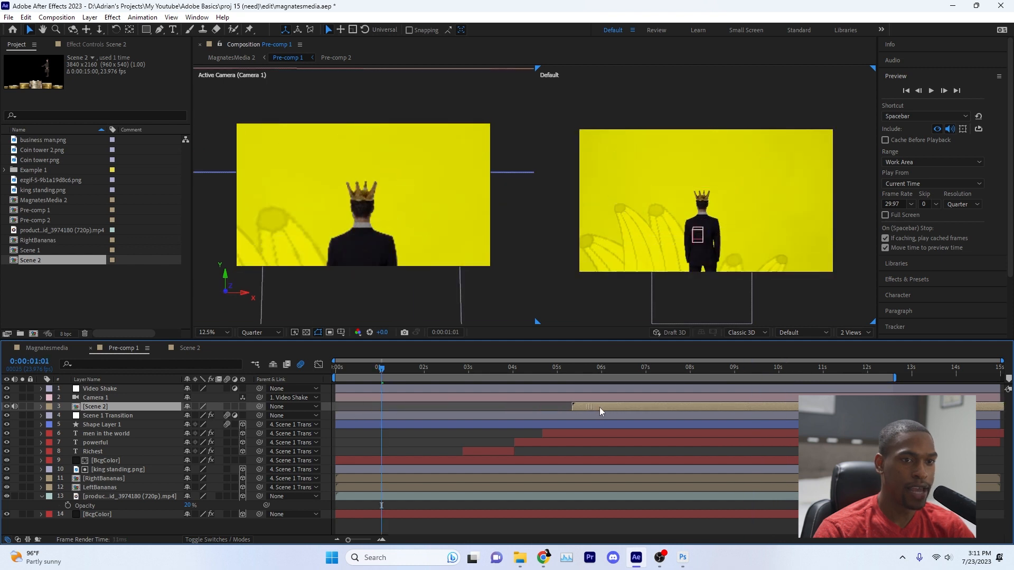
pyautogui.moveTo(678, 369); pyautogui.dragTo(835, 412)
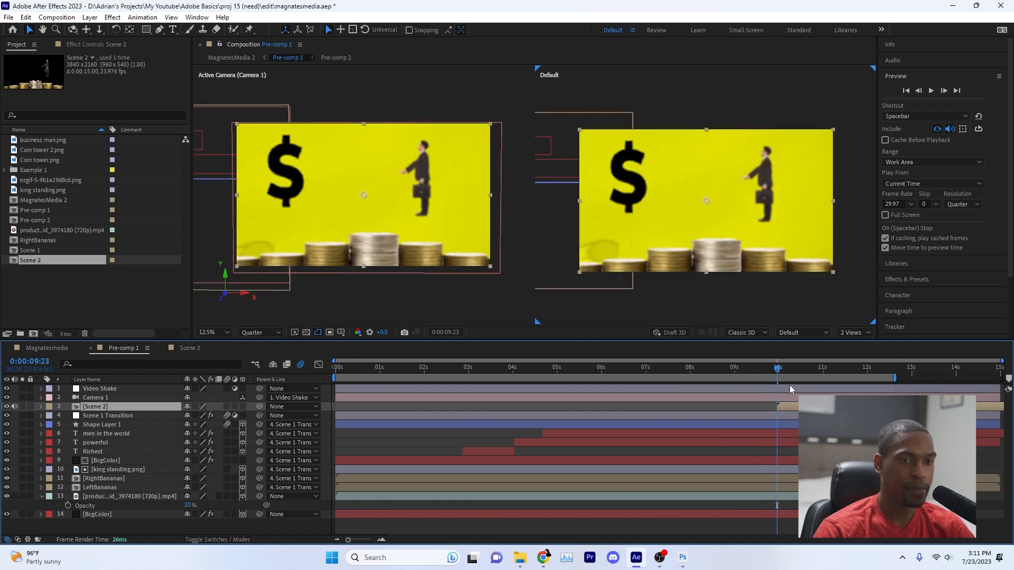
pyautogui.moveTo(768, 370); pyautogui.dragTo(945, 379)
pyautogui.moveTo(874, 377); pyautogui.dragTo(944, 378)
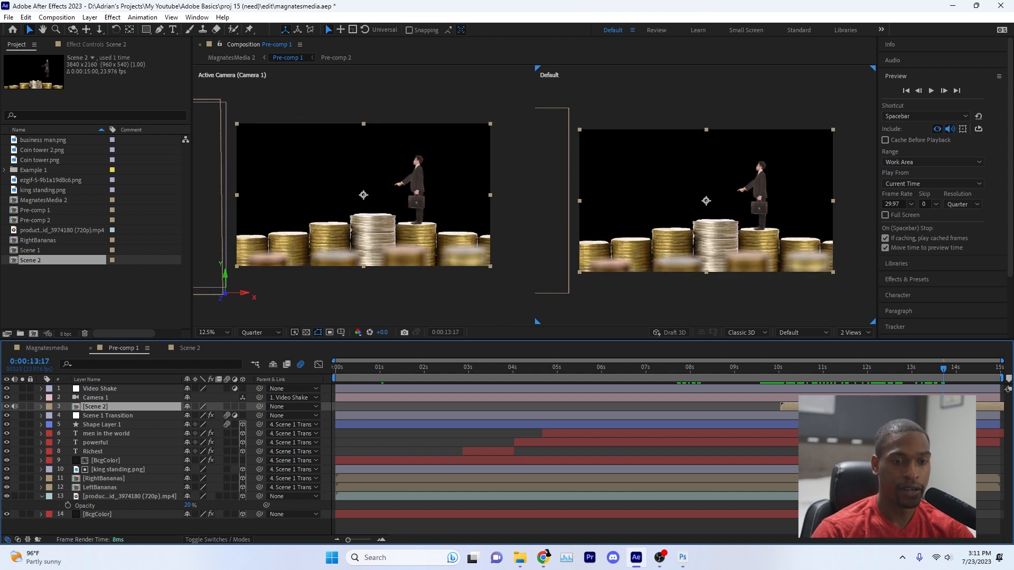
# - Extend the bottom BcgColor layer to the composition's end, duplicate the stock video layer, and place the copy directly after the original
pyautogui.click(129, 496)
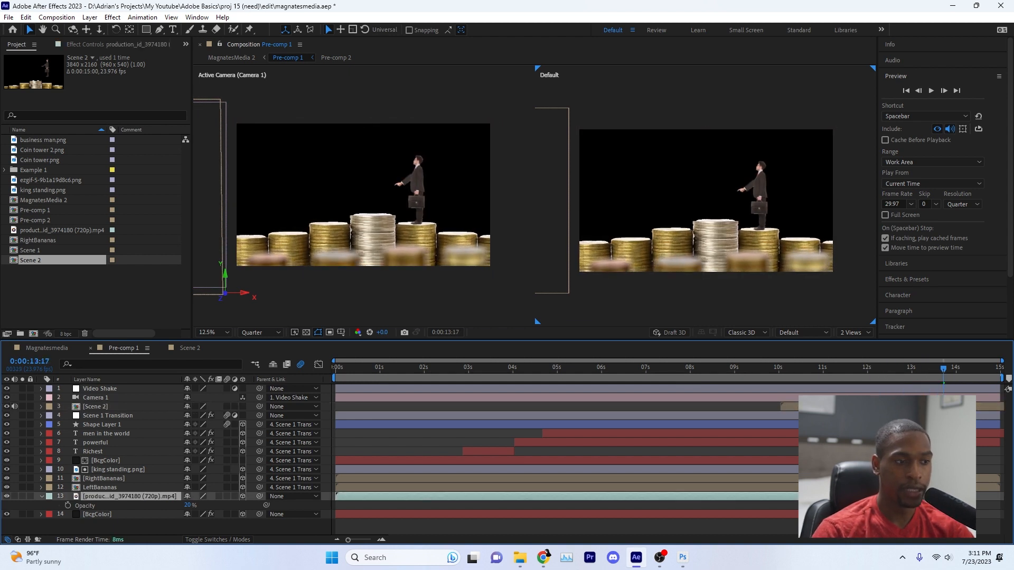
pyautogui.moveTo(808, 514); pyautogui.dragTo(1000, 514)
pyautogui.click(772, 498)
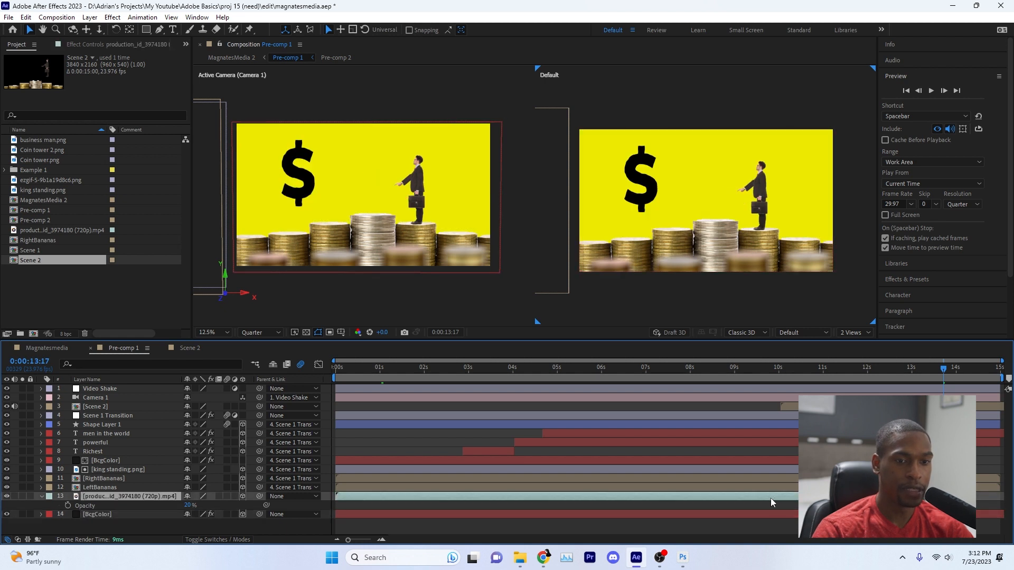
pyautogui.hotkey('ctrl', 'd')
pyautogui.moveTo(345, 501); pyautogui.dragTo(718, 502)
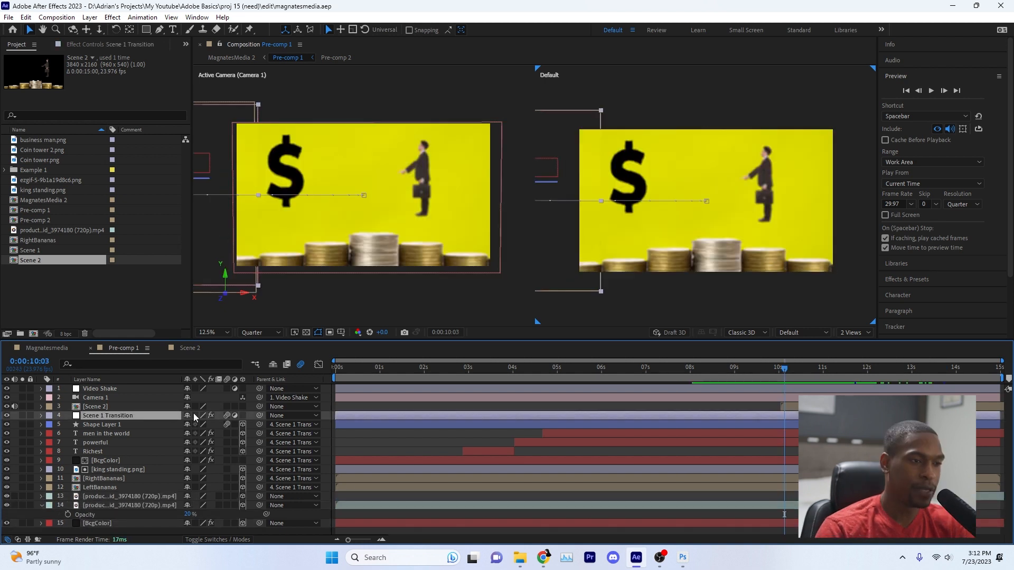
# - Parent Scene 2 to Scene 1 Transition and set its position to 5462.9, 1080.0, centring it in the frame
pyautogui.moveTo(144, 411); pyautogui.dragTo(120, 412)
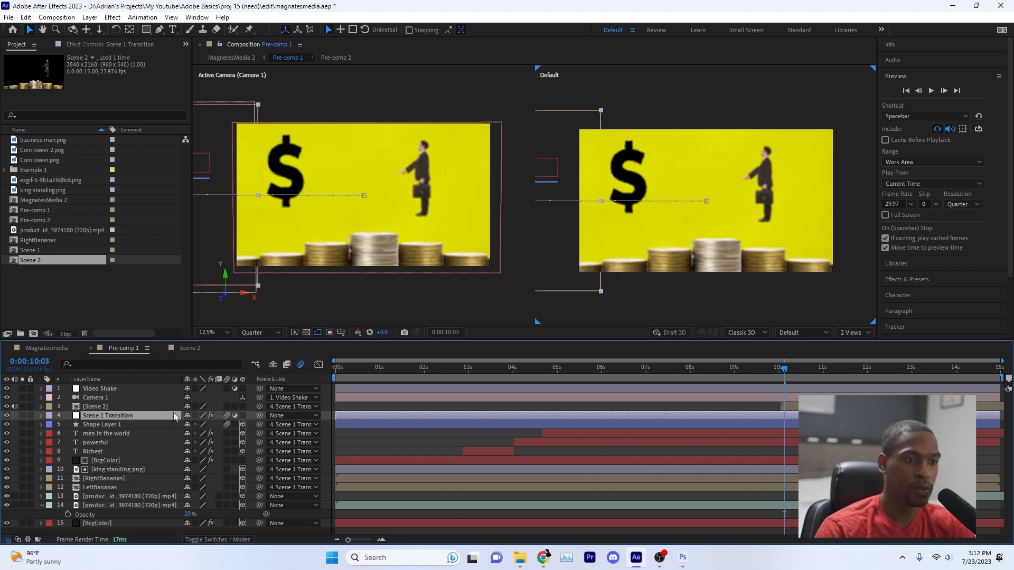
pyautogui.moveTo(769, 370); pyautogui.dragTo(815, 368)
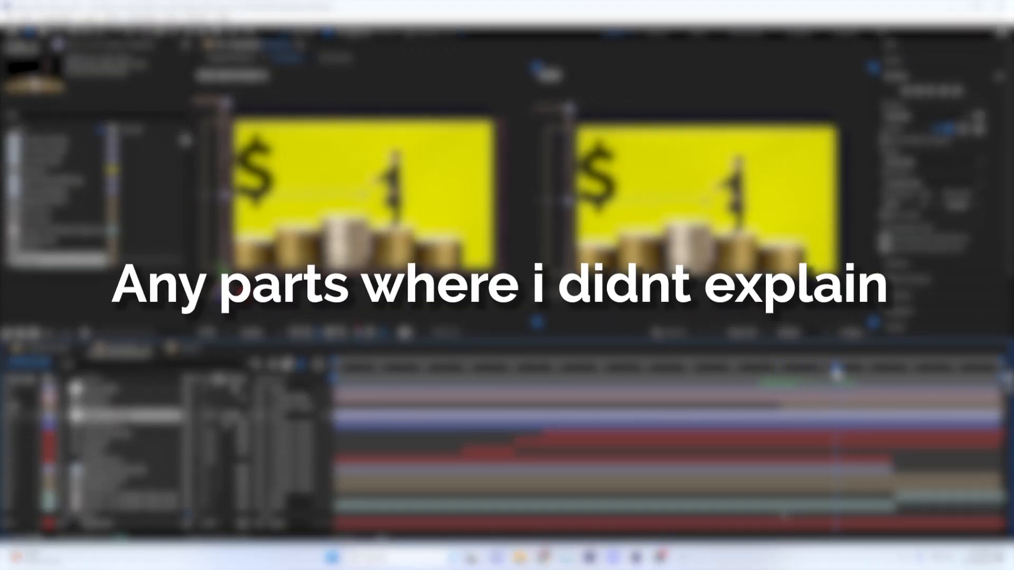
pyautogui.click(809, 407)
pyautogui.press('p')
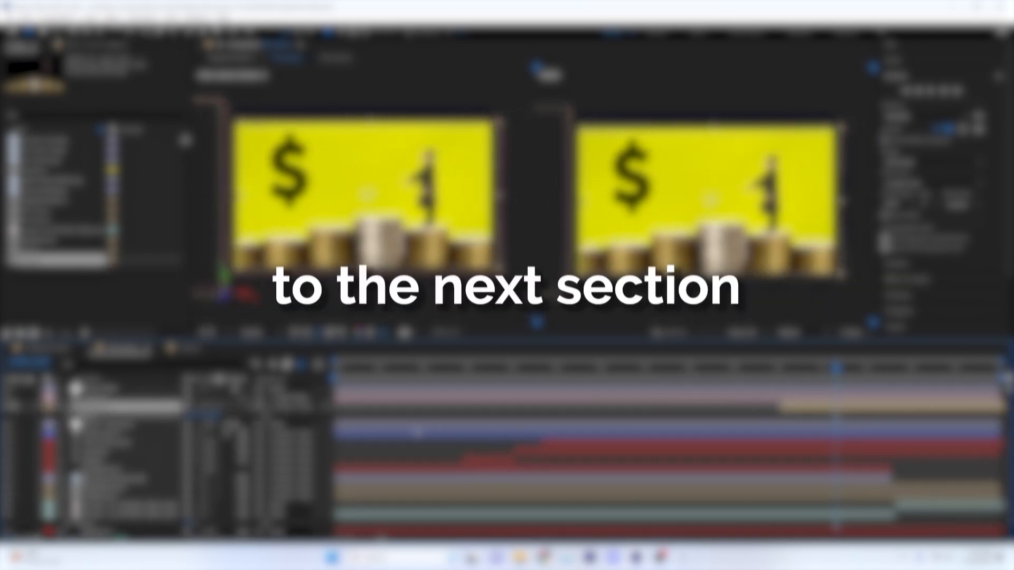
pyautogui.moveTo(731, 376); pyautogui.dragTo(822, 396)
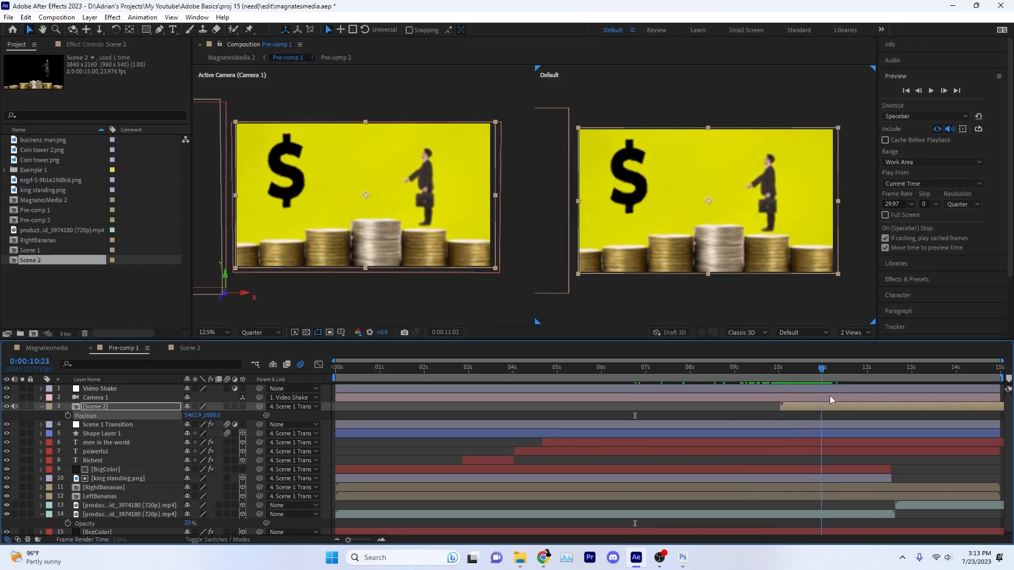
# - Examine the seam between the two stock video layers and the end of the upper BcgColor layer around 12:15
pyautogui.moveTo(917, 403); pyautogui.dragTo(893, 406)
pyautogui.press('=')
pyautogui.press('=')
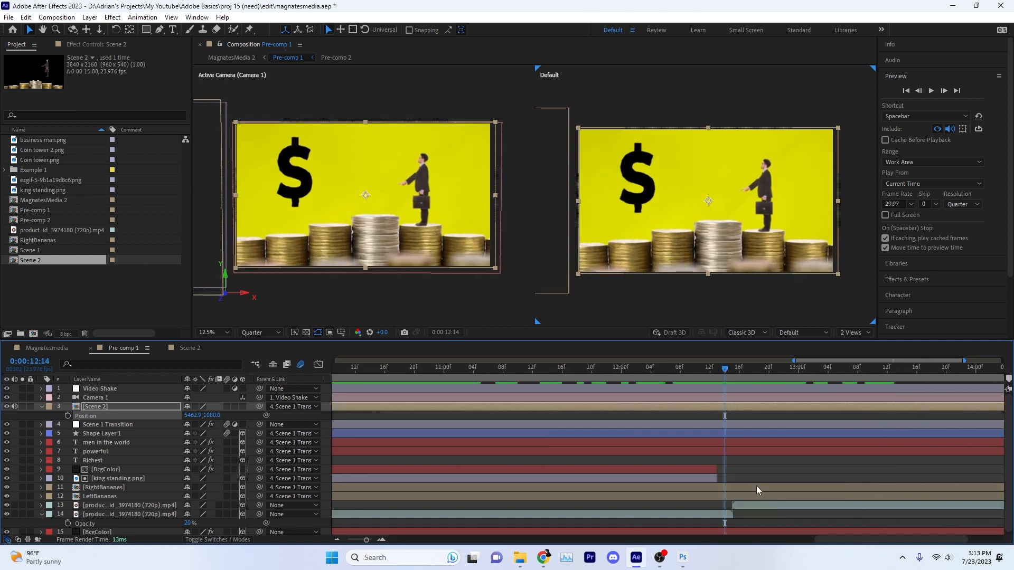
pyautogui.click(703, 468)
pyautogui.click(71, 50)
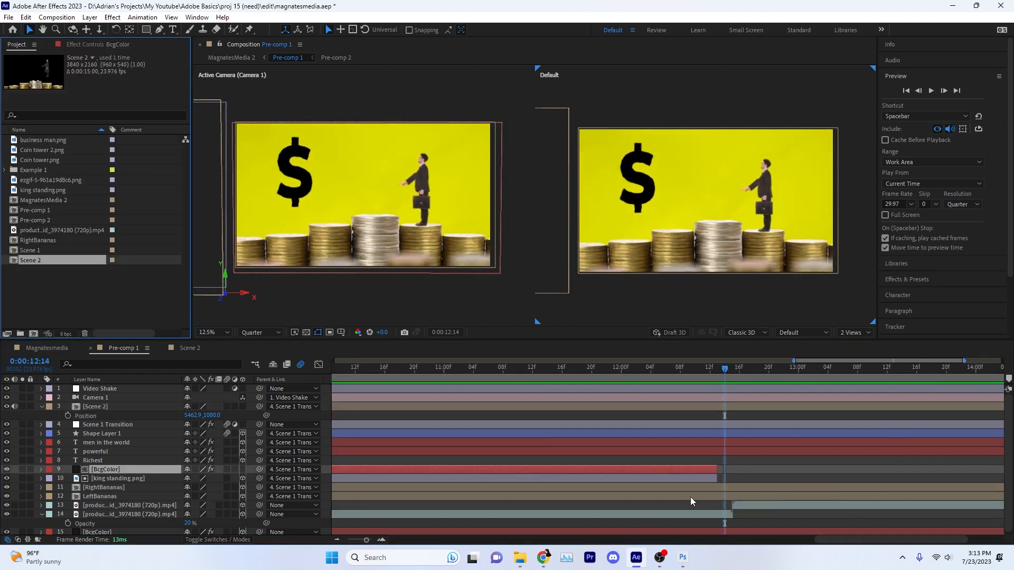
pyautogui.moveTo(705, 371); pyautogui.dragTo(732, 375)
pyautogui.scroll(3, 623, 513)
pyautogui.moveTo(430, 506); pyautogui.dragTo(444, 504)
pyautogui.click(414, 514)
pyautogui.scroll(-3, 438, 455)
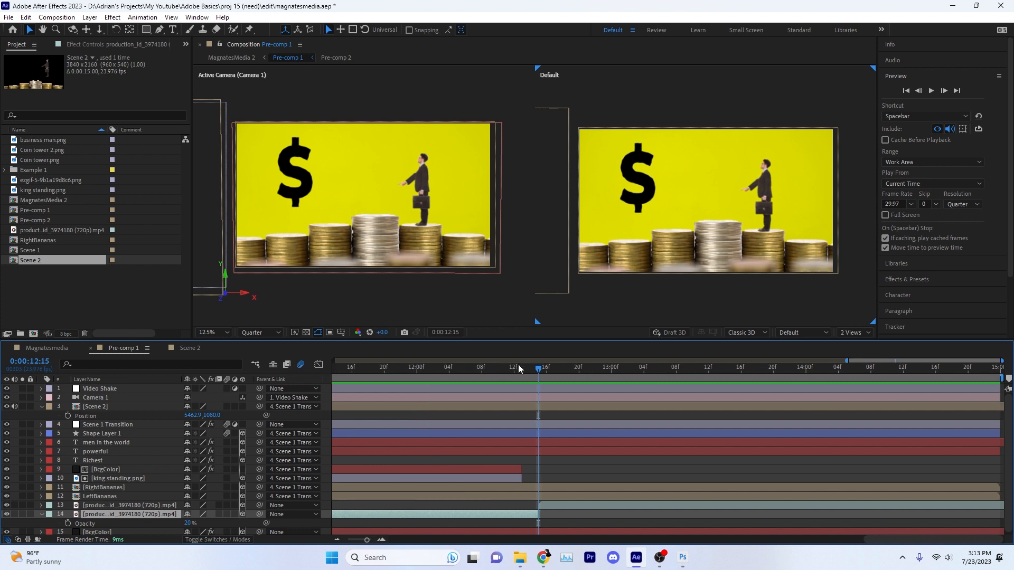
# - Reveal Scene 1 Transition's keyframes and move its X position at the 10:15 keyframe to about -3742
pyautogui.moveTo(519, 367); pyautogui.dragTo(565, 391)
pyautogui.moveTo(501, 405); pyautogui.dragTo(350, 399)
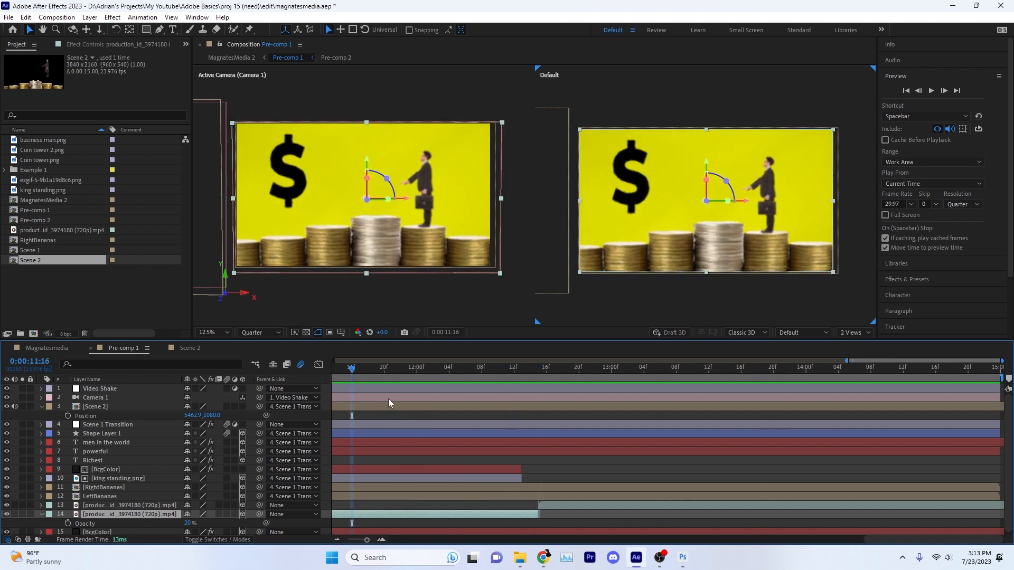
pyautogui.scroll(-5, 388, 398)
pyautogui.moveTo(746, 373); pyautogui.dragTo(781, 382)
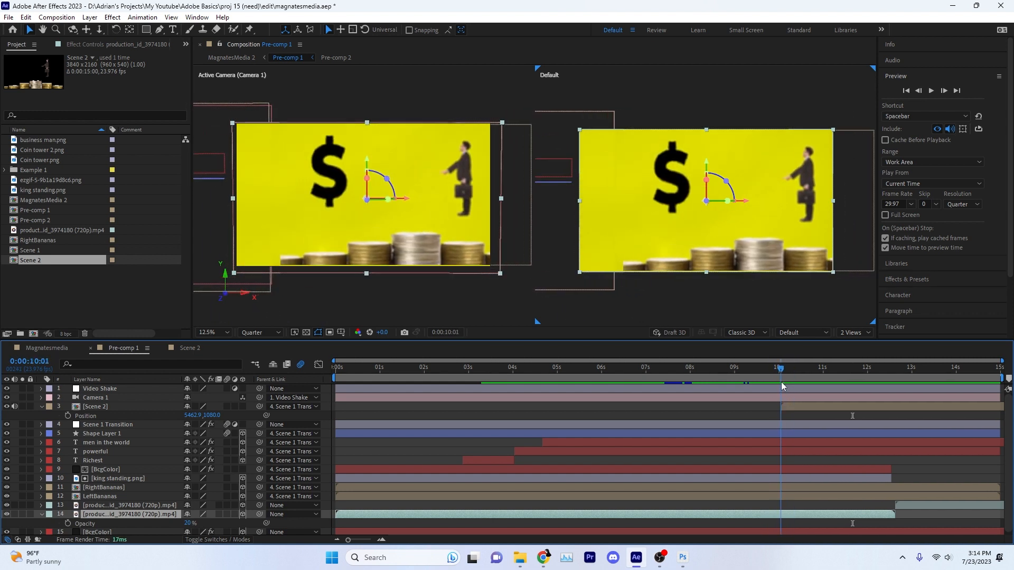
pyautogui.click(774, 424)
pyautogui.press('u')
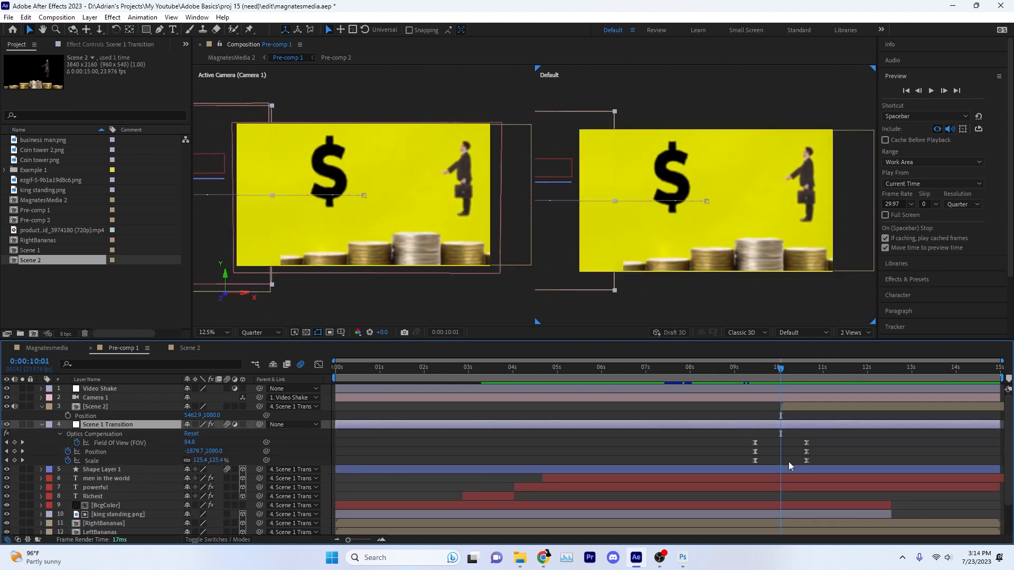
pyautogui.click(803, 374)
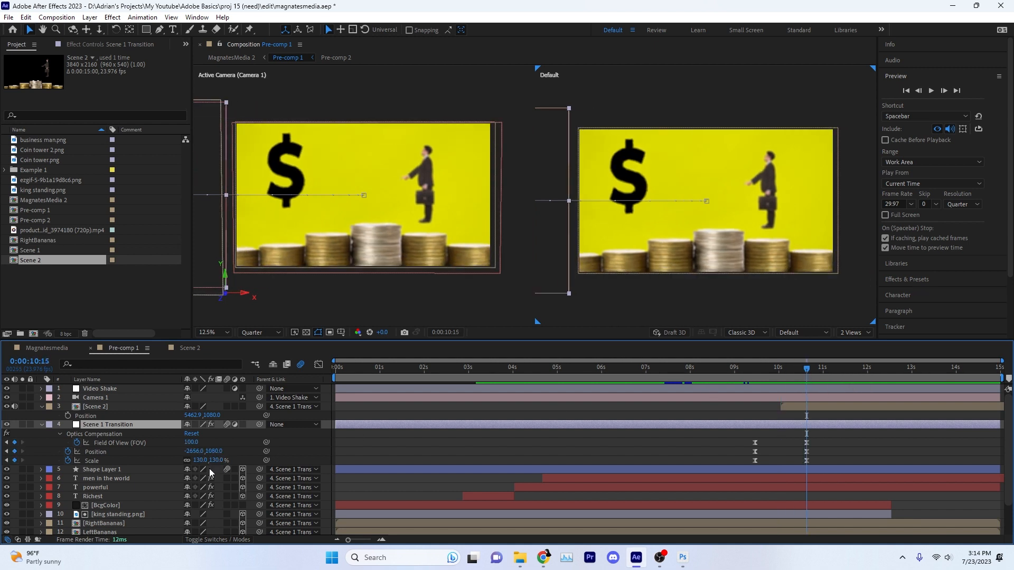
pyautogui.moveTo(194, 452); pyautogui.dragTo(138, 452)
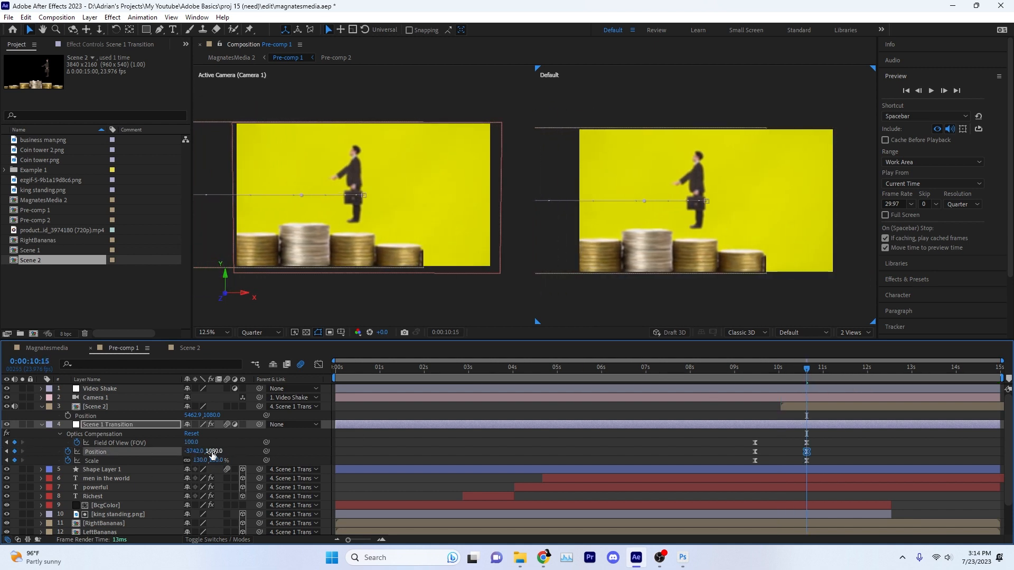
# - Try repositioning Scene 2 to about 6341, 1097 to line it up with the transition's longer slide
pyautogui.moveTo(762, 376)
pyautogui.mouseDown()
pyautogui.moveTo(750, 375)
pyautogui.moveTo(780, 376)
pyautogui.mouseUp()
pyautogui.click(754, 407)
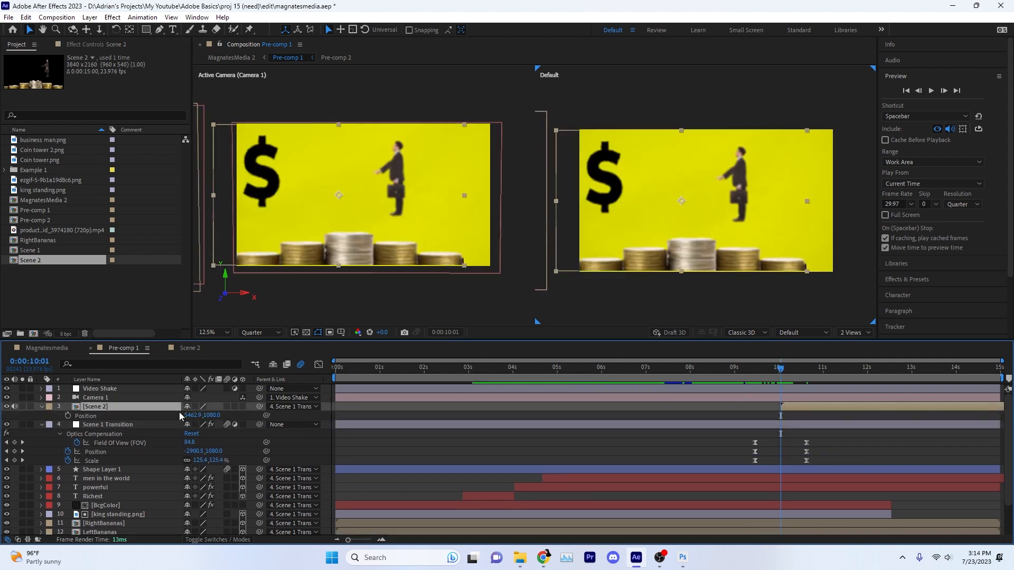
pyautogui.moveTo(190, 416); pyautogui.dragTo(217, 421)
pyautogui.moveTo(780, 376); pyautogui.dragTo(807, 376)
pyautogui.moveTo(197, 415); pyautogui.dragTo(504, 417)
pyautogui.click(781, 376)
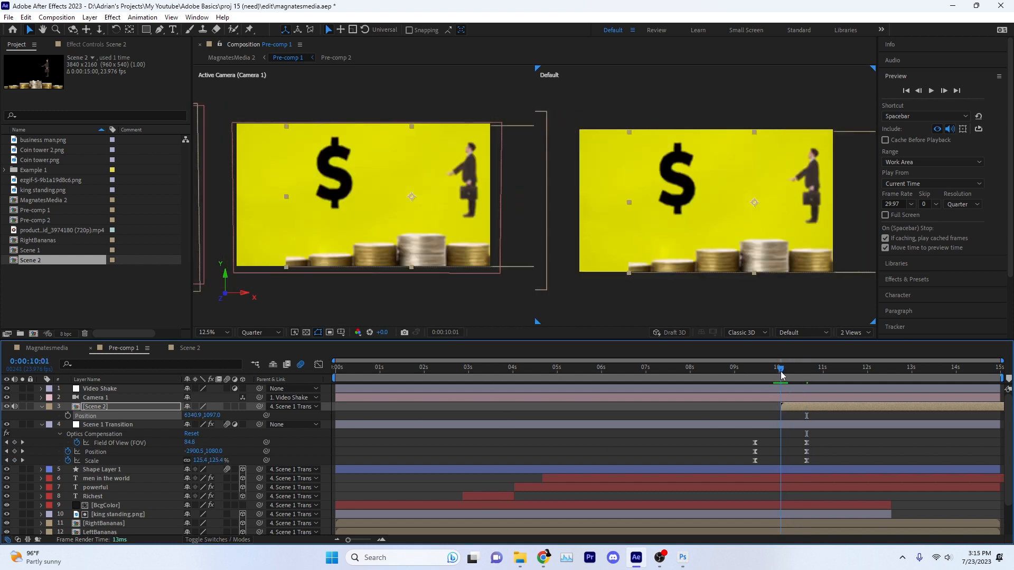
pyautogui.moveTo(192, 455); pyautogui.dragTo(45, 455)
pyautogui.moveTo(2, 409); pyautogui.dragTo(771, 468)
pyautogui.hotkey('ctrl', 'z')
pyautogui.hotkey('ctrl', 'z')
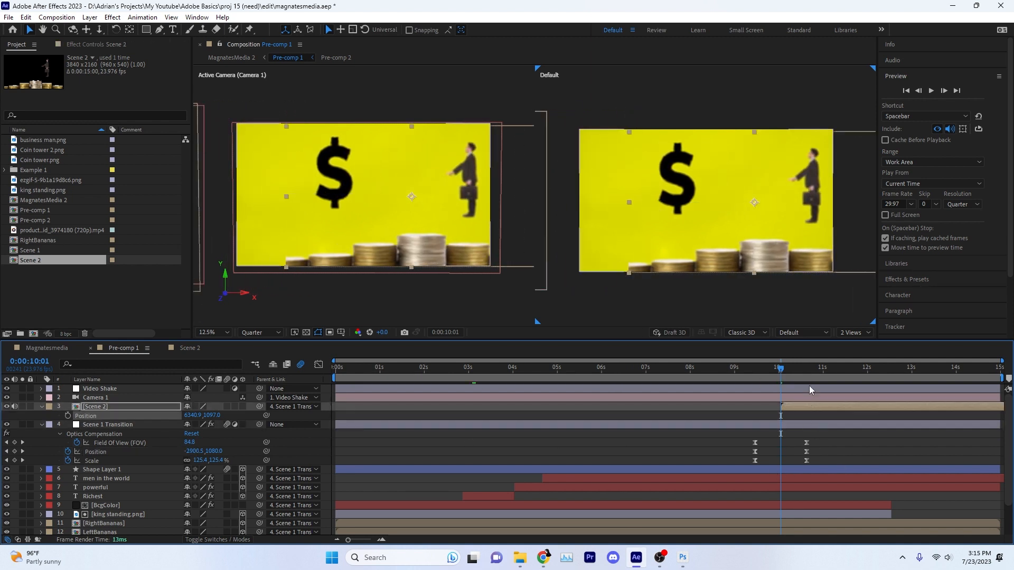
# - Set Scene 1 Transition's X position to -6000 at the 10:15 keyframe
pyautogui.moveTo(783, 370); pyautogui.dragTo(807, 372)
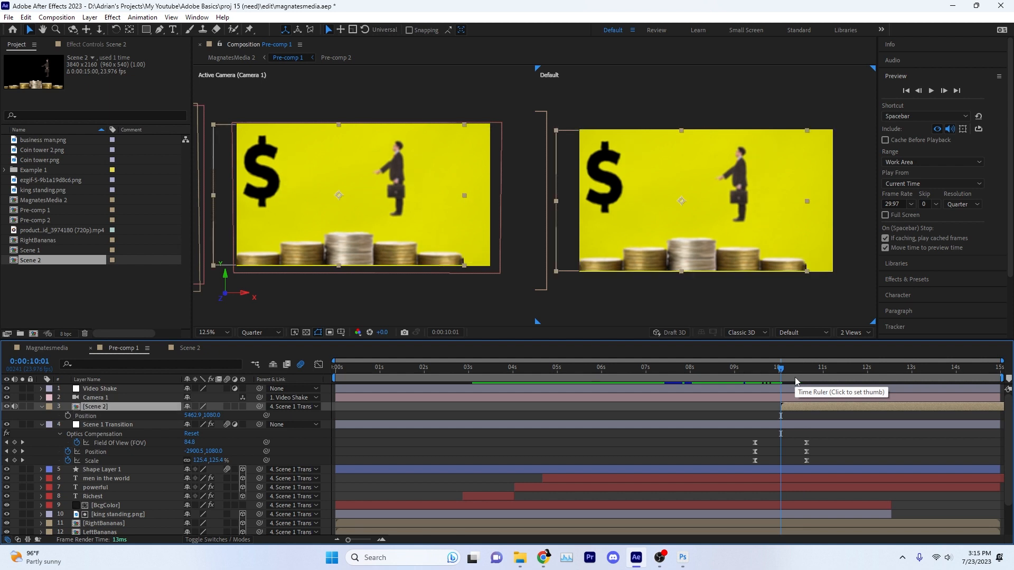
pyautogui.moveTo(202, 451)
pyautogui.mouseDown()
pyautogui.moveTo(23, 460)
pyautogui.moveTo(184, 461)
pyautogui.mouseUp()
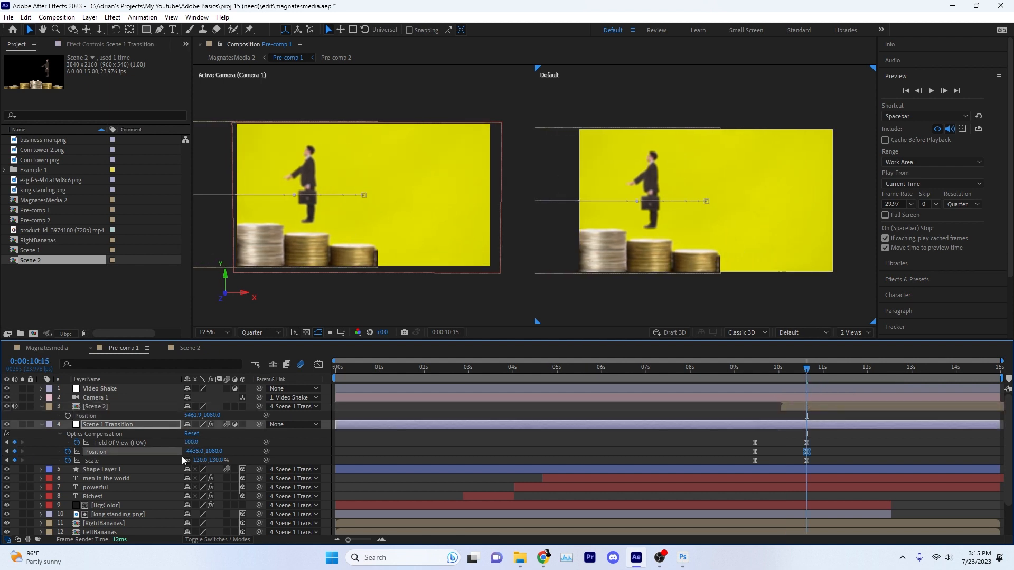
pyautogui.write('0')
pyautogui.press('Return')
pyautogui.click(187, 452)
pyautogui.write('-5000')
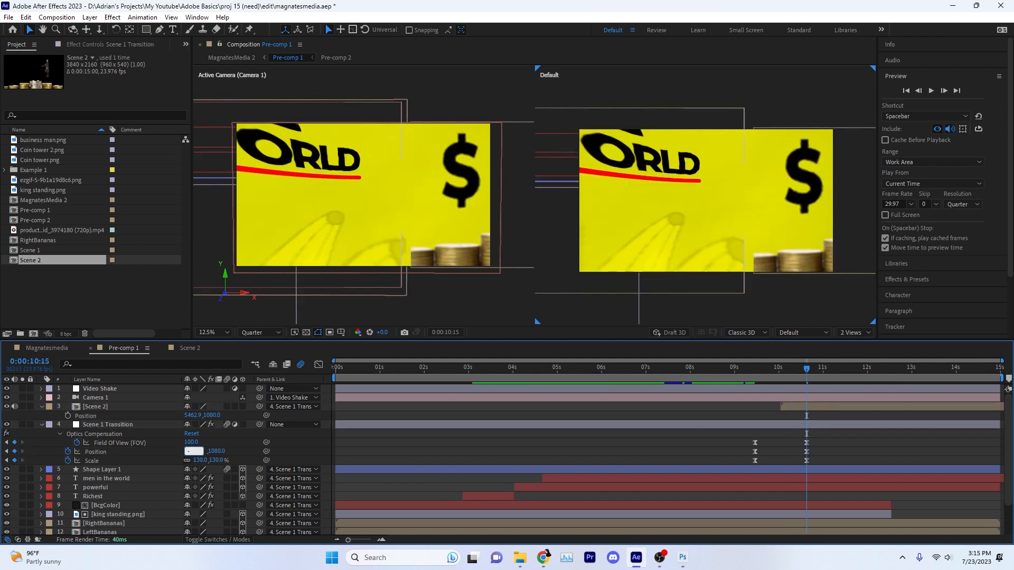
pyautogui.press('Return')
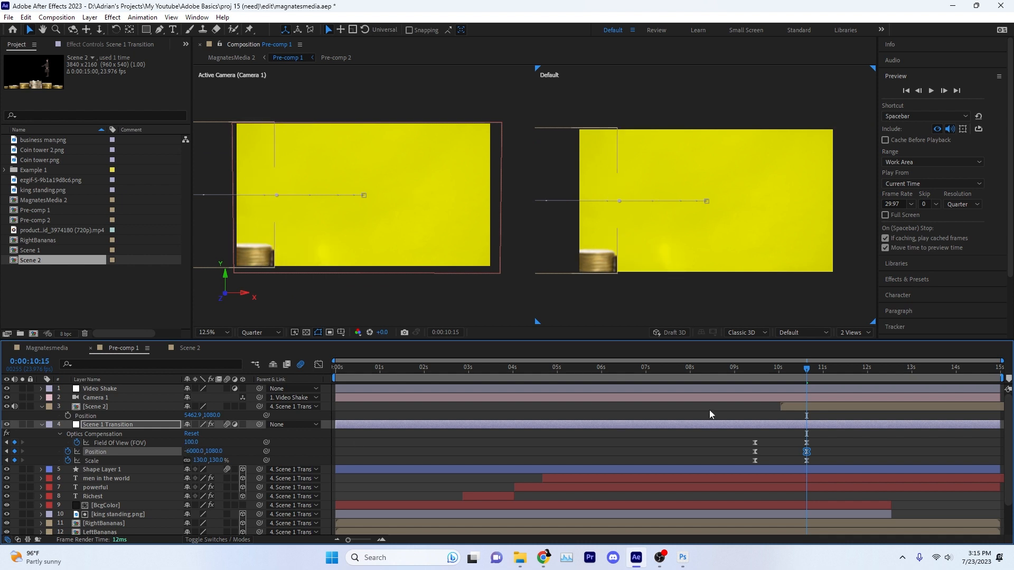
# - Try an X position of 10000 for Scene 2, adjust it to about 7989, and preview the transition
pyautogui.click(194, 415)
pyautogui.write('10000')
pyautogui.press('Return')
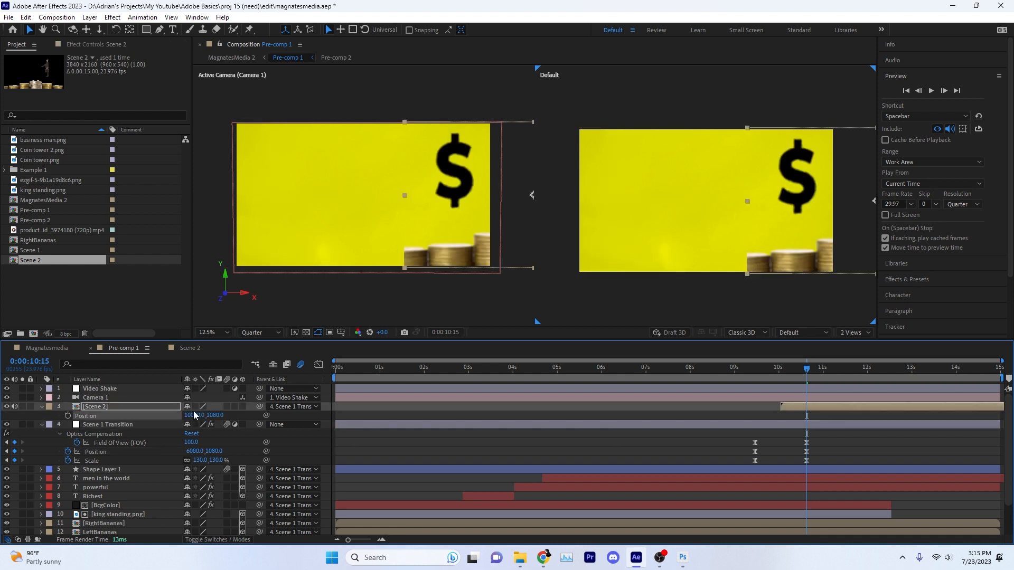
pyautogui.press('Return')
pyautogui.moveTo(193, 416); pyautogui.dragTo(414, 415)
pyautogui.click(730, 368)
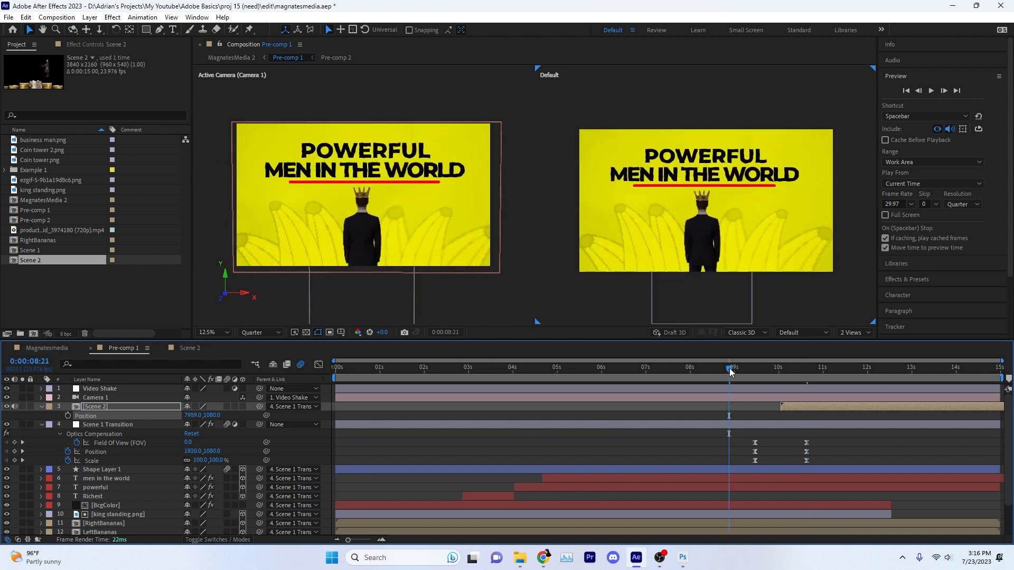
pyautogui.press('space')
# - Move Scene 2's start back to the transition's first keyframes at about 9.5 seconds and check the slide
pyautogui.moveTo(762, 370)
pyautogui.mouseDown()
pyautogui.moveTo(749, 369)
pyautogui.moveTo(784, 368)
pyautogui.moveTo(770, 365)
pyautogui.mouseUp()
pyautogui.moveTo(795, 404); pyautogui.dragTo(769, 404)
pyautogui.press('j')
pyautogui.moveTo(756, 370); pyautogui.dragTo(771, 385)
pyautogui.click(787, 392)
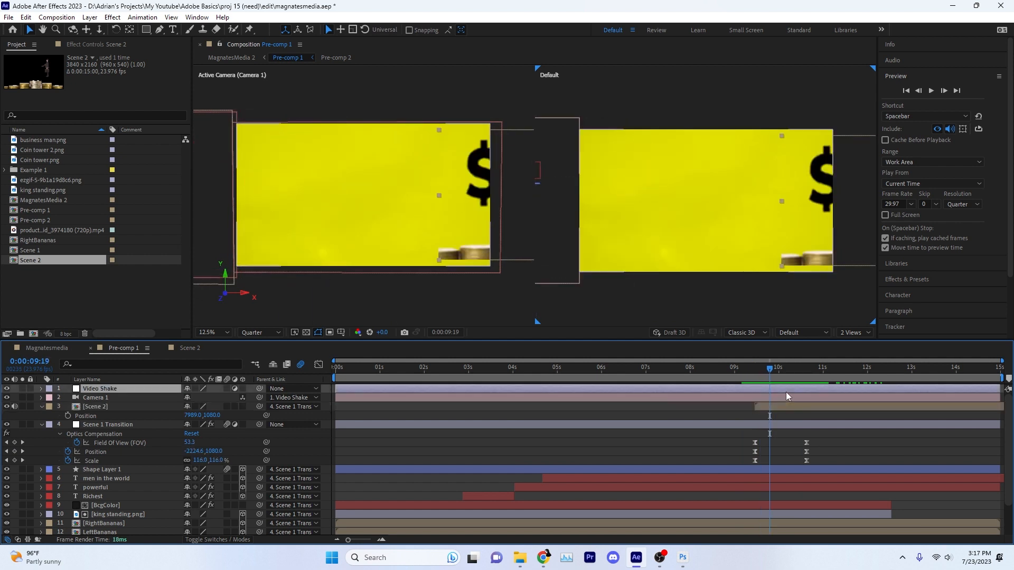
# - Try a different Field Of View value for Scene 1 Transition's Optics Compensation at 9:19
pyautogui.click(751, 425)
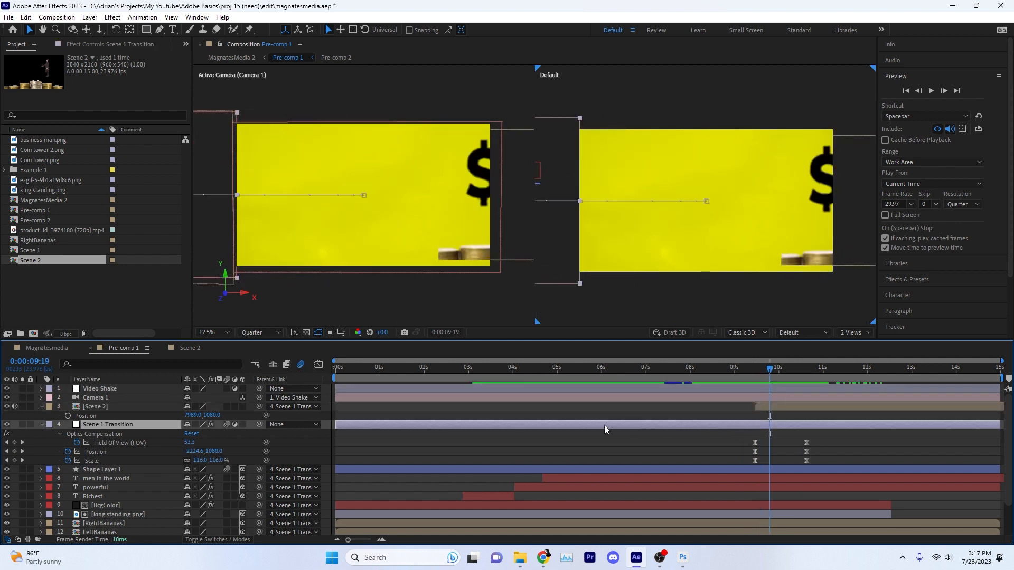
pyautogui.moveTo(193, 443); pyautogui.dragTo(269, 445)
pyautogui.hotkey('ctrl', 'z')
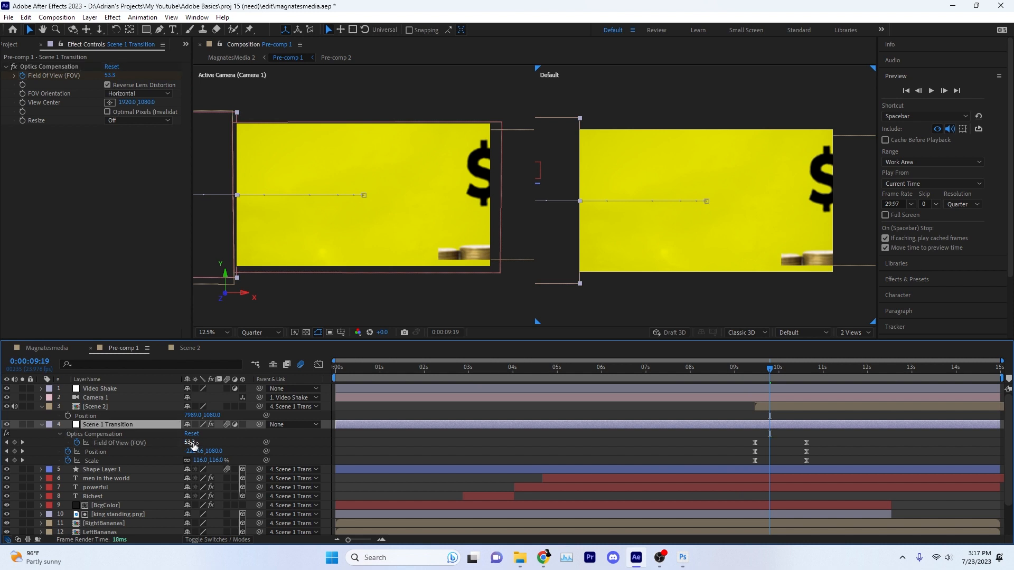
pyautogui.press('Escape')
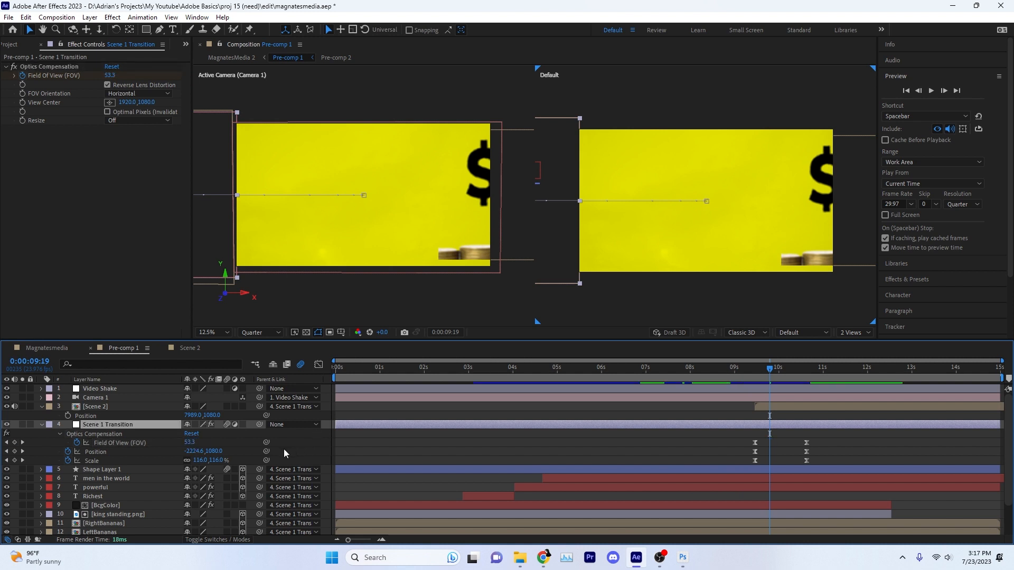
# - Make Scene 2 a 3D layer, collapse its properties, and check the transition between 9:09 and 10:15
pyautogui.click(242, 407)
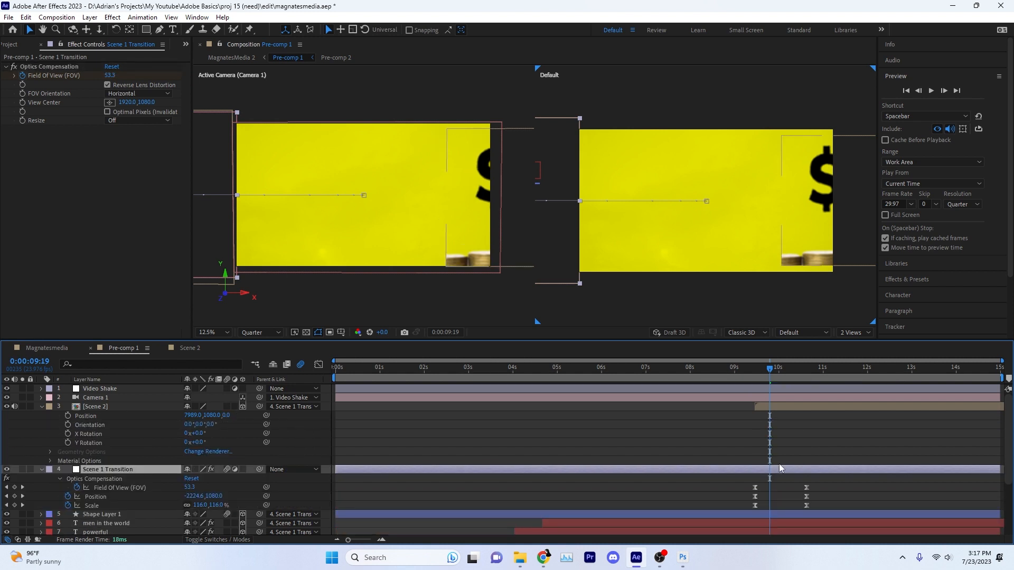
pyautogui.click(41, 407)
pyautogui.moveTo(769, 371)
pyautogui.mouseDown()
pyautogui.moveTo(757, 372)
pyautogui.moveTo(771, 372)
pyautogui.mouseUp()
pyautogui.click(751, 408)
pyautogui.click(750, 371)
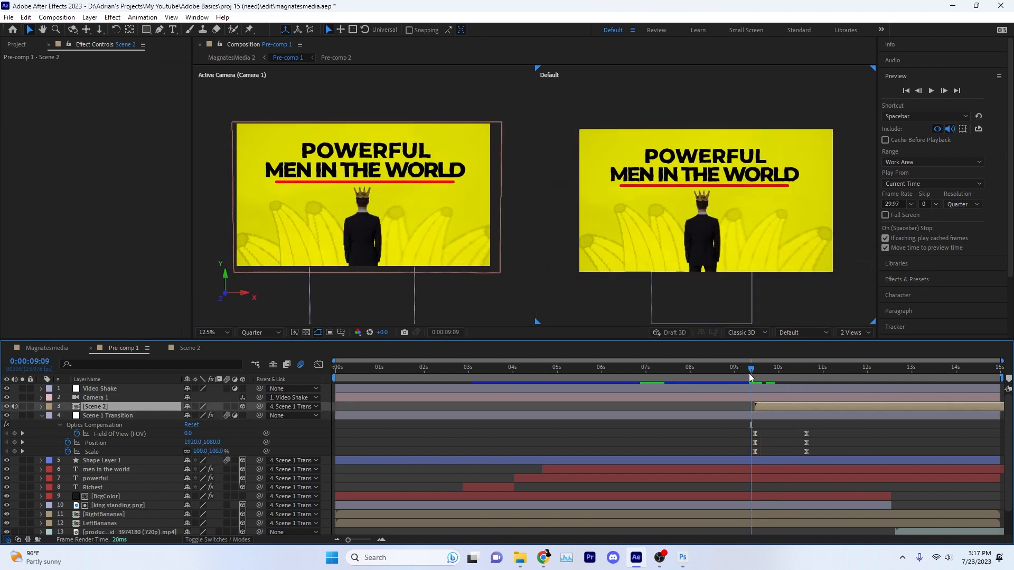
pyautogui.moveTo(760, 366); pyautogui.dragTo(806, 379)
# - Switch the composition viewer to a single view showing the active camera
pyautogui.click(797, 332)
pyautogui.click(794, 393)
pyautogui.click(848, 332)
pyautogui.click(845, 346)
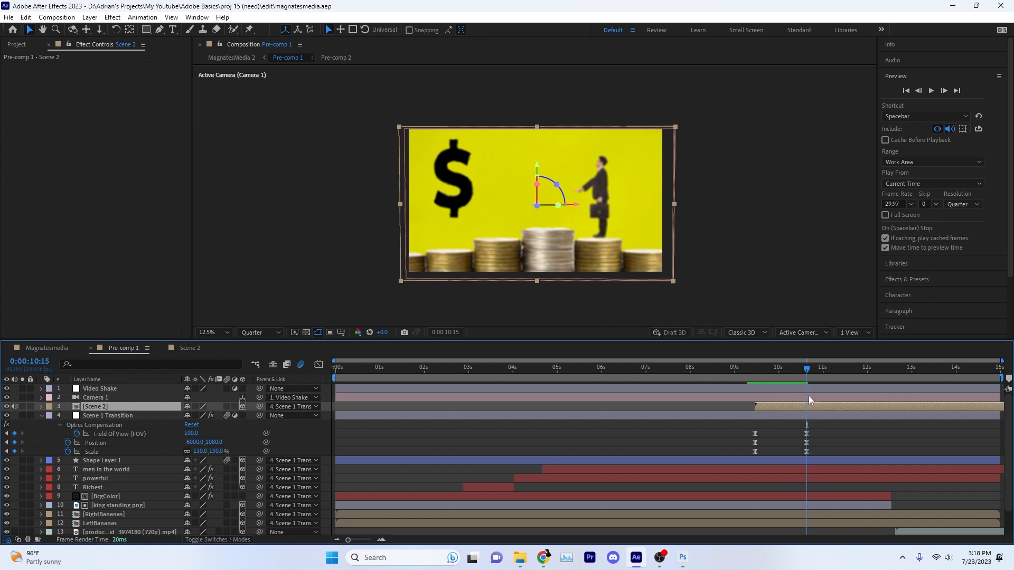
# - Reveal Camera 1's Position keyframes and split the composition viewer into two views
pyautogui.click(802, 399)
pyautogui.press('p')
pyautogui.click(852, 332)
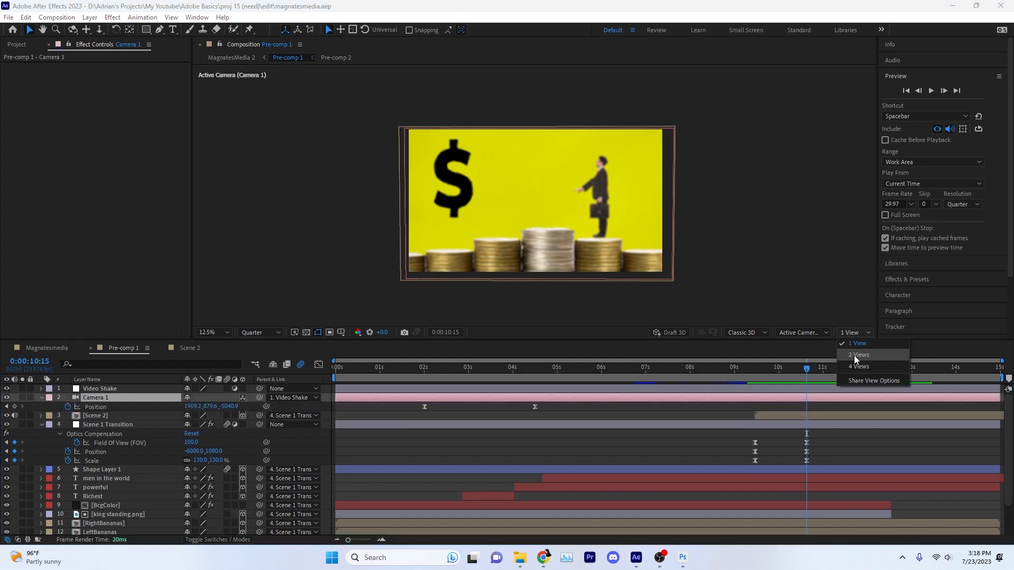
pyautogui.click(847, 355)
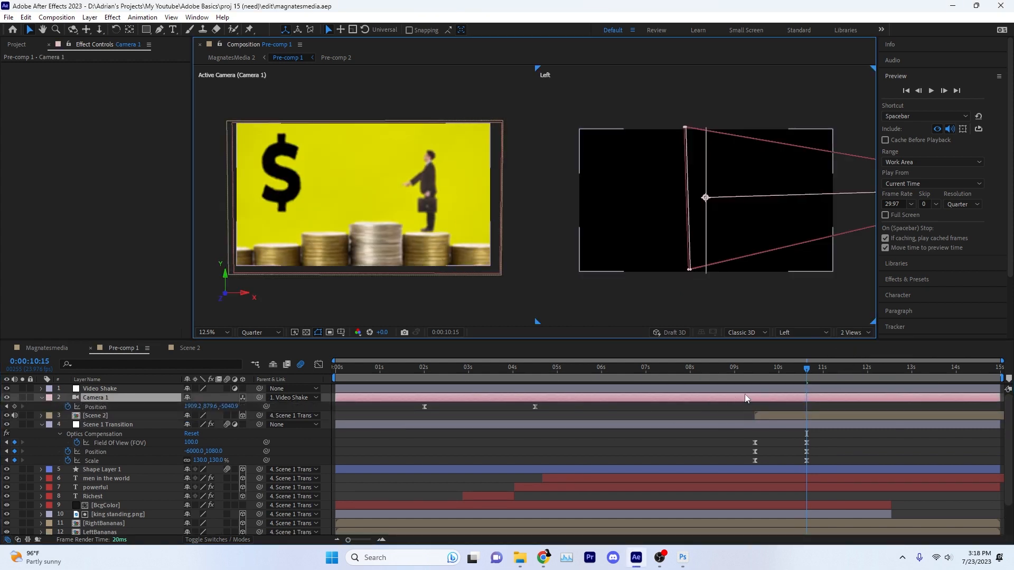
pyautogui.press('p')
pyautogui.press('p')
pyautogui.press('p')
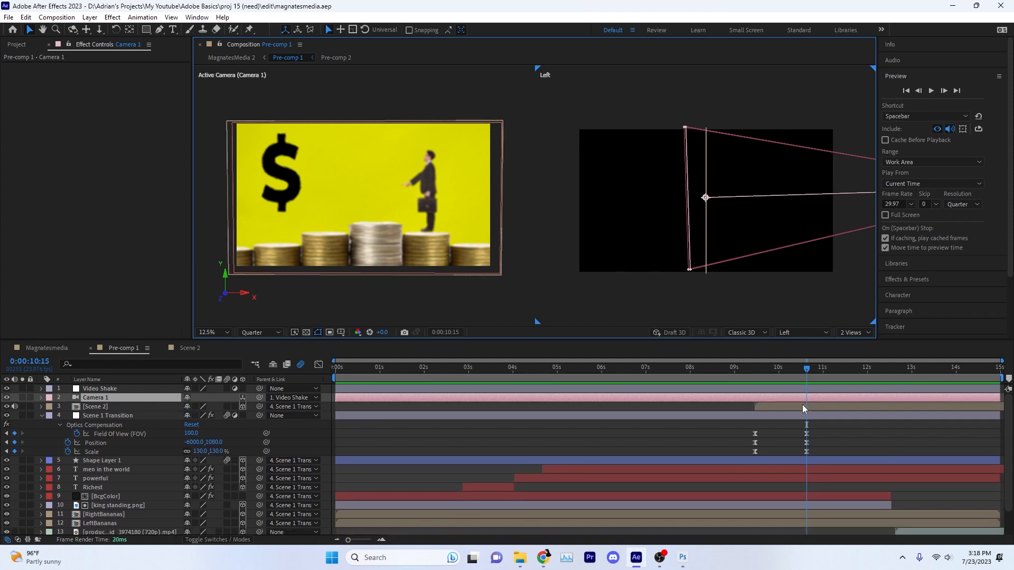
pyautogui.click(802, 401)
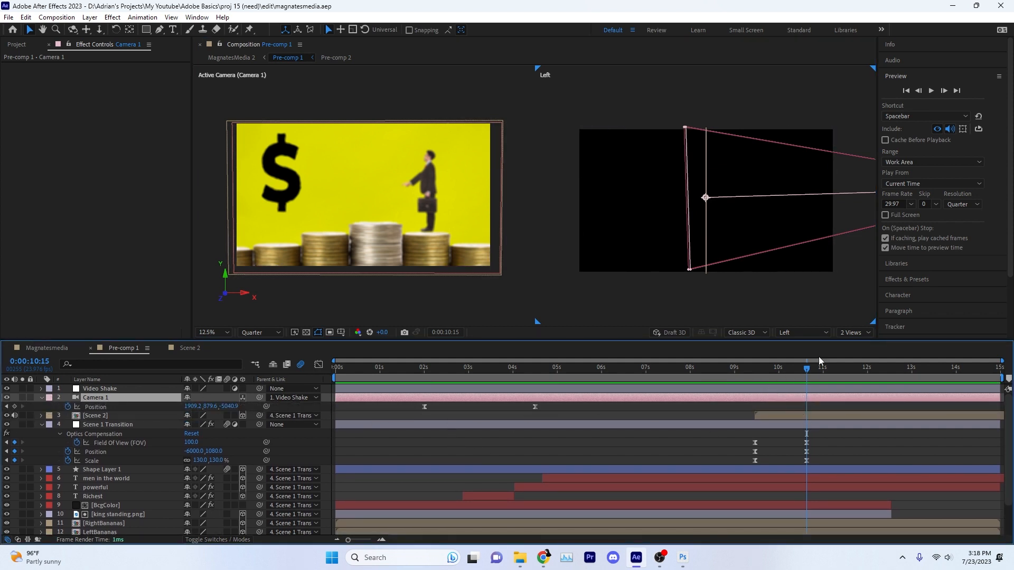
# - Add a Position keyframe to Camera 1 at 10:07 and set its interpolation to Linear
pyautogui.moveTo(807, 368); pyautogui.dragTo(792, 368)
pyautogui.click(15, 407)
pyautogui.rightClick(792, 406)
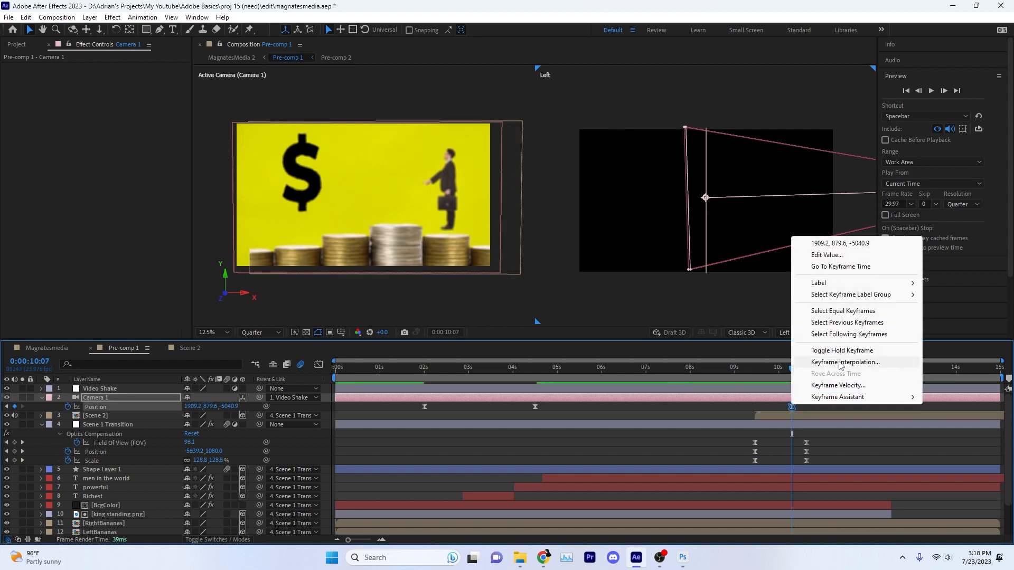
pyautogui.click(845, 362)
pyautogui.click(538, 227)
pyautogui.click(513, 248)
pyautogui.click(510, 328)
pyautogui.press('space')
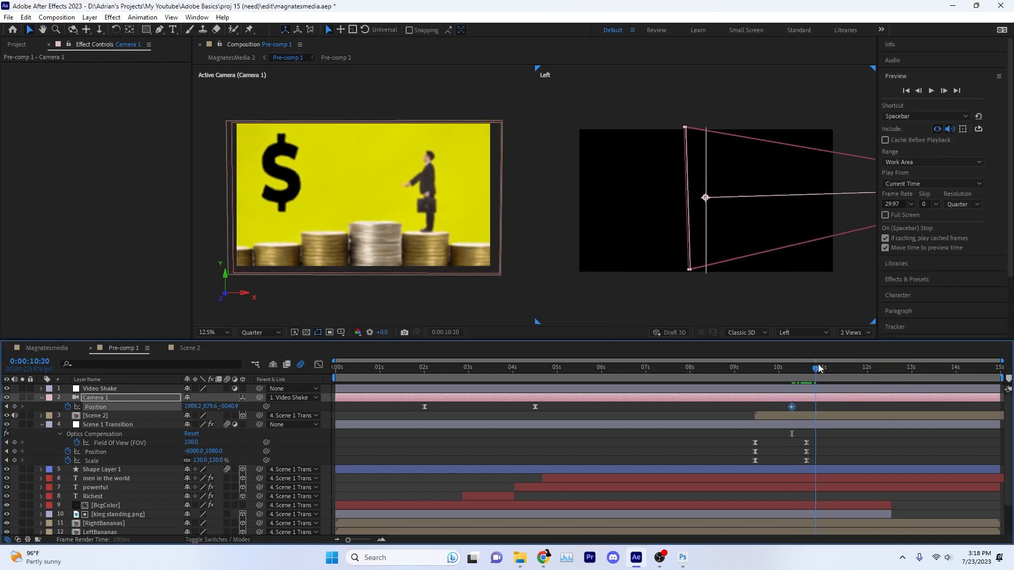
# - Try keyframing Camera 1 closer to the scene at 10:20 with a Z position of about -4919.9
pyautogui.moveTo(236, 408); pyautogui.dragTo(270, 406)
pyautogui.hotkey('ctrl', 'z')
pyautogui.moveTo(243, 293); pyautogui.dragTo(268, 301)
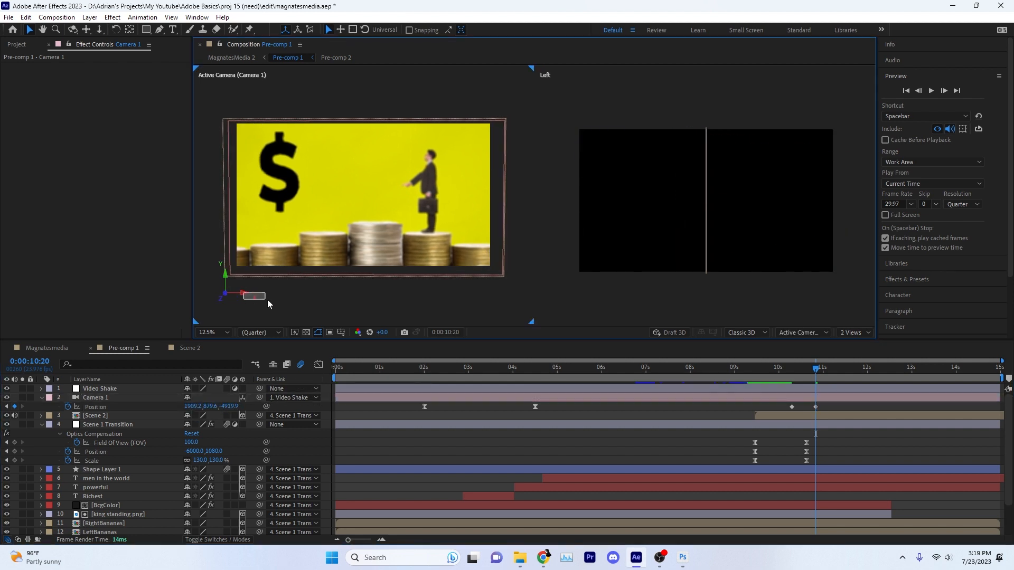
pyautogui.click(155, 388)
pyautogui.click(150, 397)
pyautogui.click(252, 295)
pyautogui.click(136, 398)
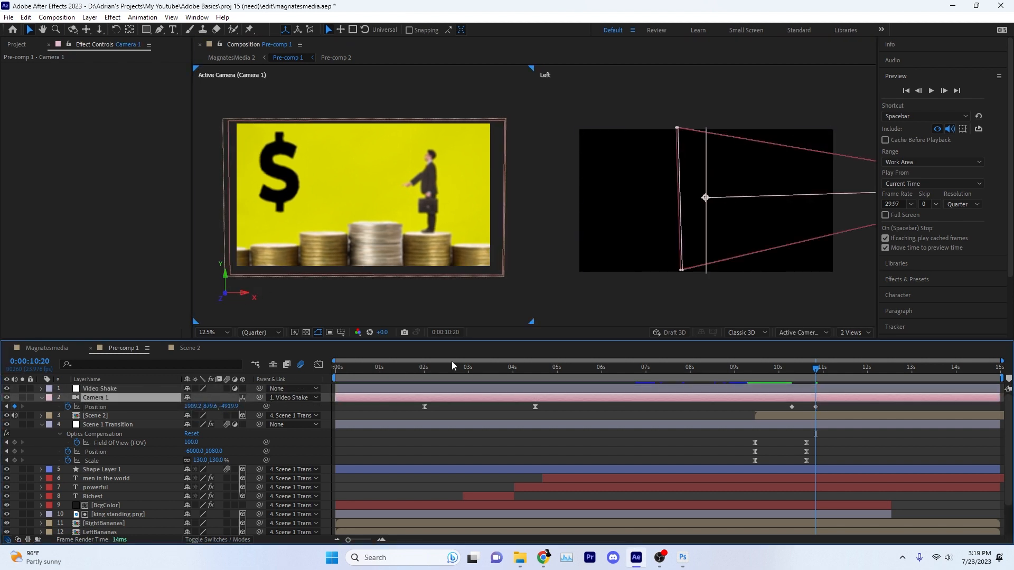
# - Try the Right view for the second viewer, settle on the Front view, and shift Camera 1 slightly
pyautogui.scroll(-1, 734, 284)
pyautogui.moveTo(868, 261); pyautogui.dragTo(769, 245)
pyautogui.hotkey('ctrl', 'z')
pyautogui.click(808, 332)
pyautogui.click(793, 429)
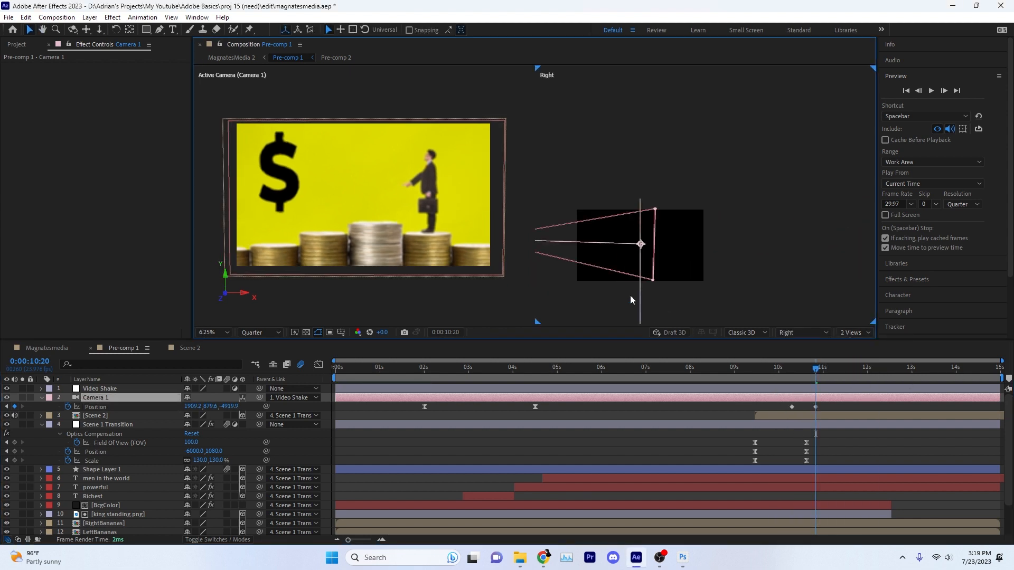
pyautogui.click(803, 332)
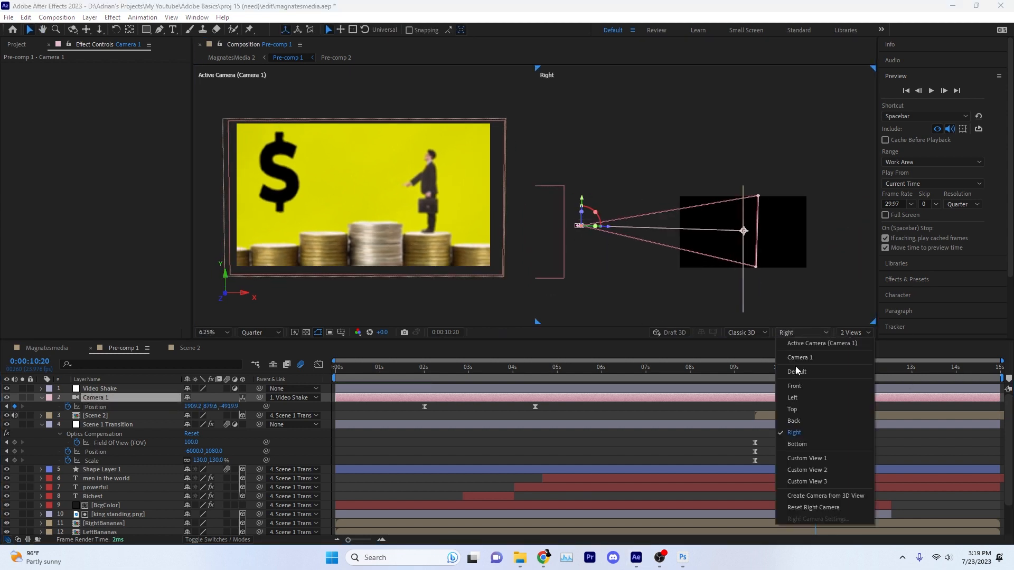
pyautogui.click(792, 390)
pyautogui.moveTo(771, 228); pyautogui.dragTo(780, 232)
# - Undo the latest Camera 1 position changes and collapse the properties of Camera 1 and Scene 1 Transition
pyautogui.hotkey('ctrl', 'z')
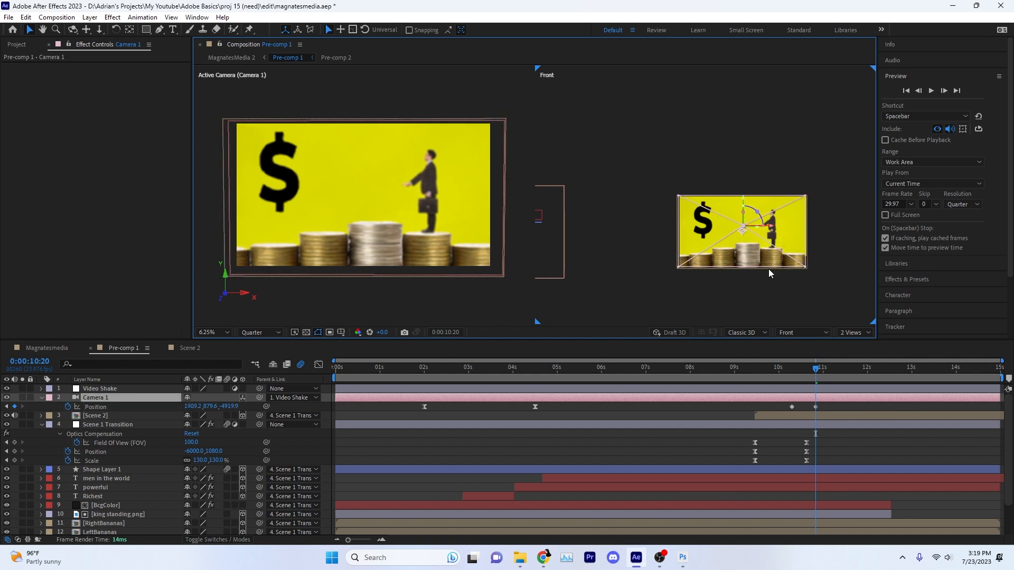
pyautogui.hotkey('ctrl', 'z')
pyautogui.hotkey('ctrl', 'z')
pyautogui.click(386, 401)
pyautogui.press('u')
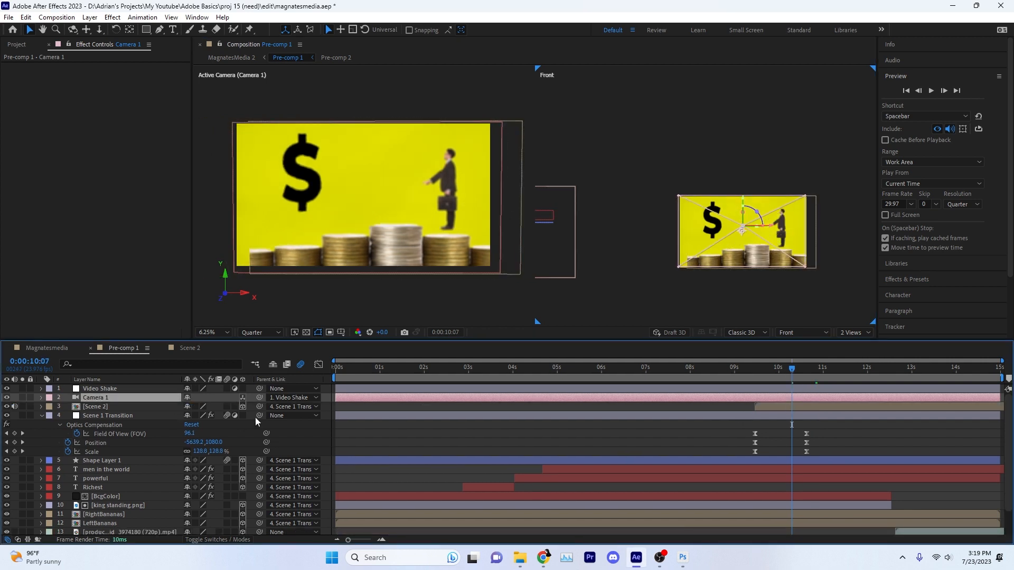
pyautogui.click(382, 419)
pyautogui.click(42, 415)
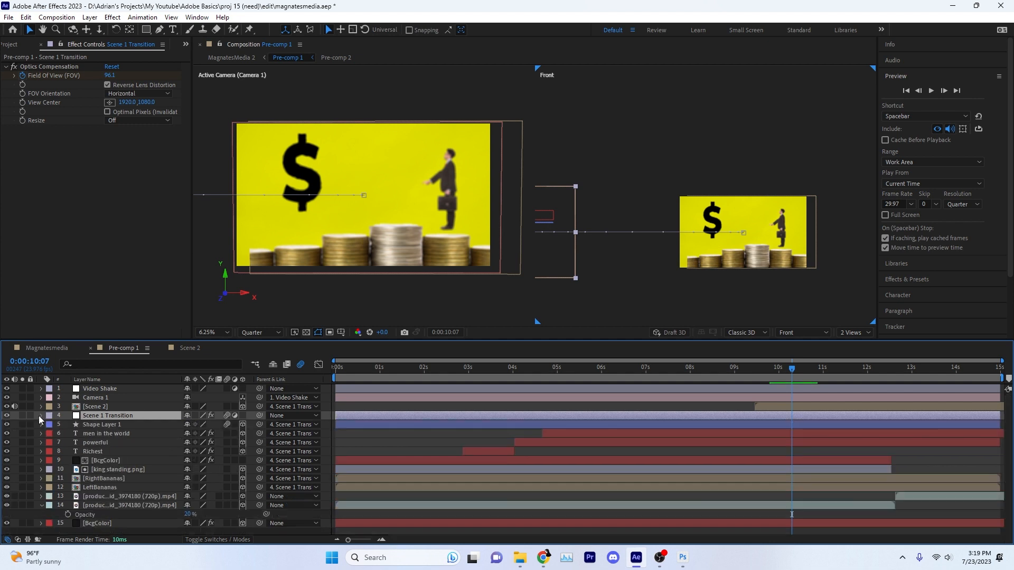
# - Create a new adjustment layer above Scene 1 Transition and rename it "scene 2 Transition"
pyautogui.rightClick(59, 524)
pyautogui.moveTo(132, 391)
pyautogui.click(236, 478)
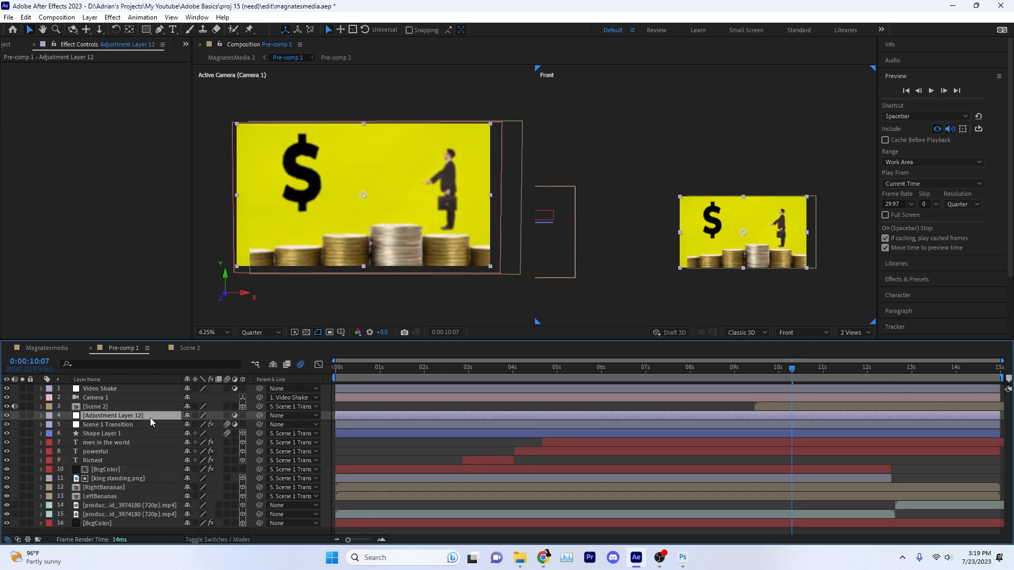
pyautogui.press('Return')
pyautogui.write('scene 2 Transition')
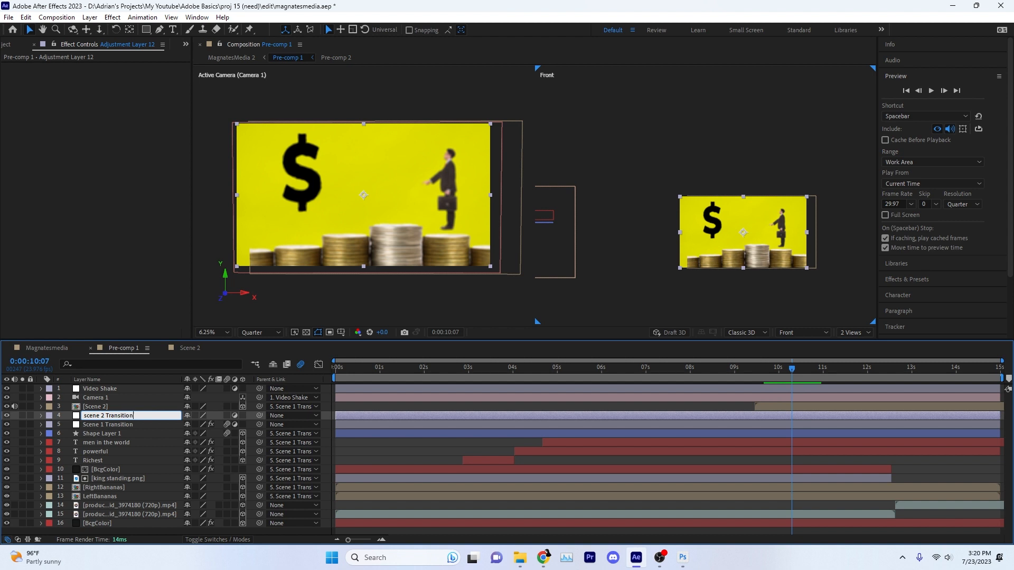
pyautogui.press('Return')
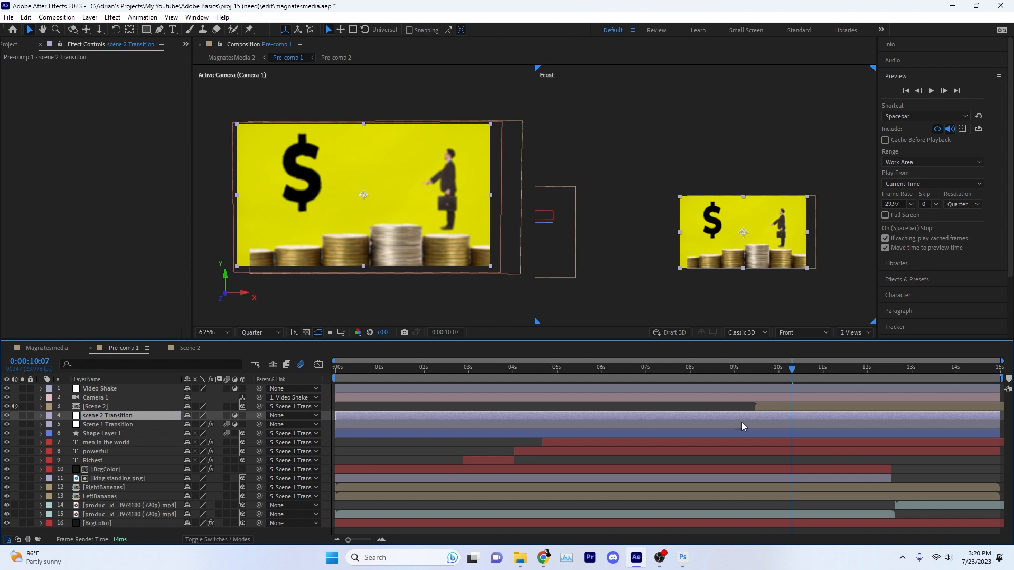
# - Parent scene 2 Transition to Scene 1 Transition, and parent the Scene 2 layer to scene 2 Transition
pyautogui.press('p')
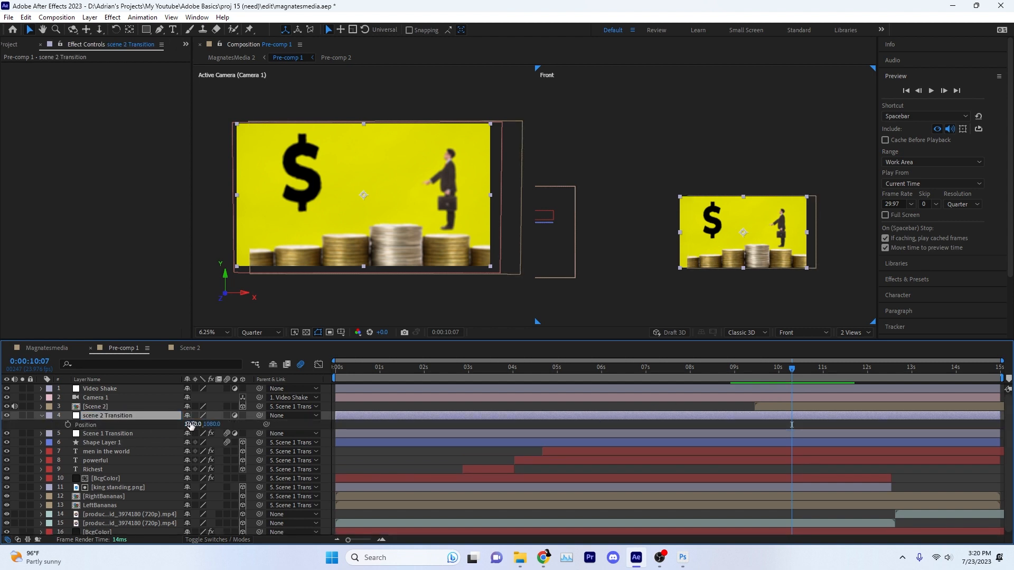
pyautogui.moveTo(259, 416); pyautogui.dragTo(159, 434)
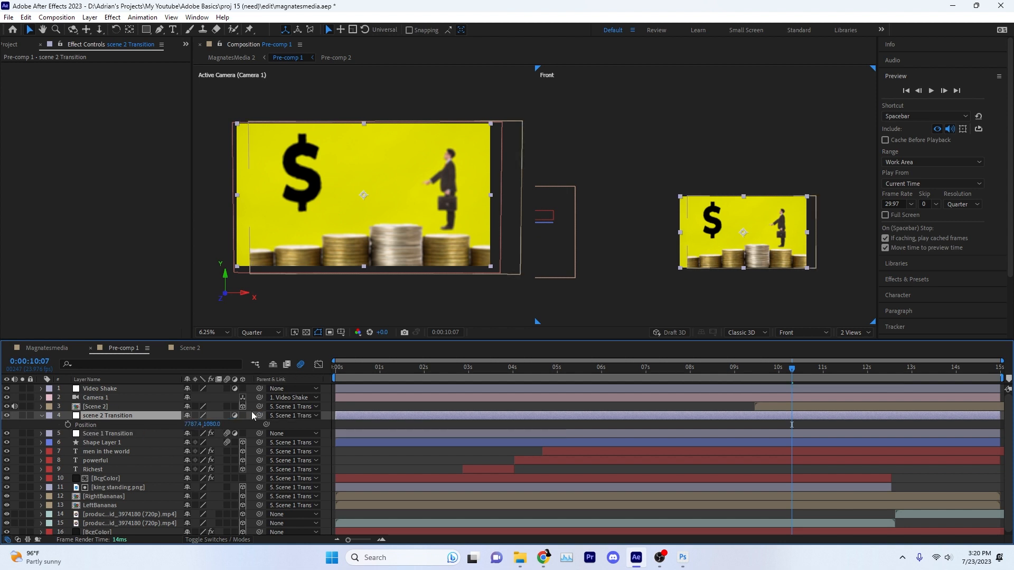
pyautogui.moveTo(258, 406); pyautogui.dragTo(169, 416)
pyautogui.moveTo(750, 369); pyautogui.dragTo(799, 399)
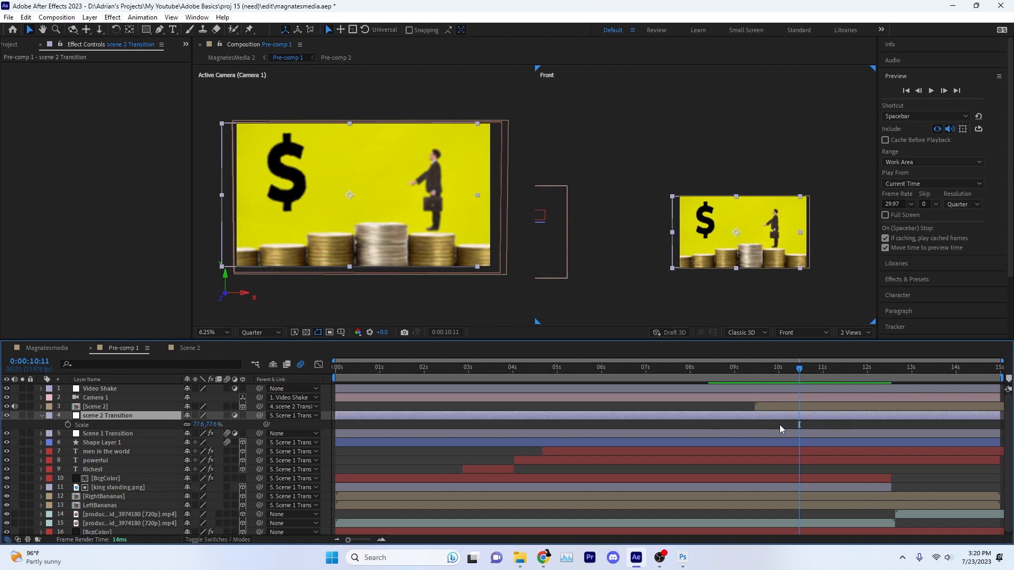
# - Display Scene 1 Transition's keyframes and hold the playhead at 10:11
pyautogui.click(797, 435)
pyautogui.press('u')
pyautogui.click(336, 414)
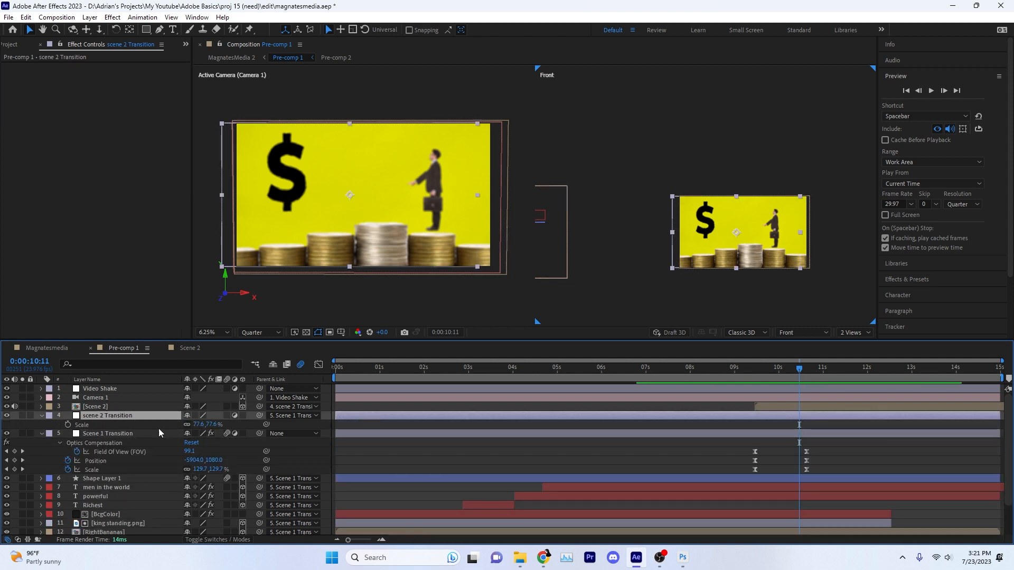
pyautogui.moveTo(799, 369)
pyautogui.mouseDown()
pyautogui.moveTo(833, 370)
pyautogui.moveTo(799, 374)
pyautogui.mouseUp()
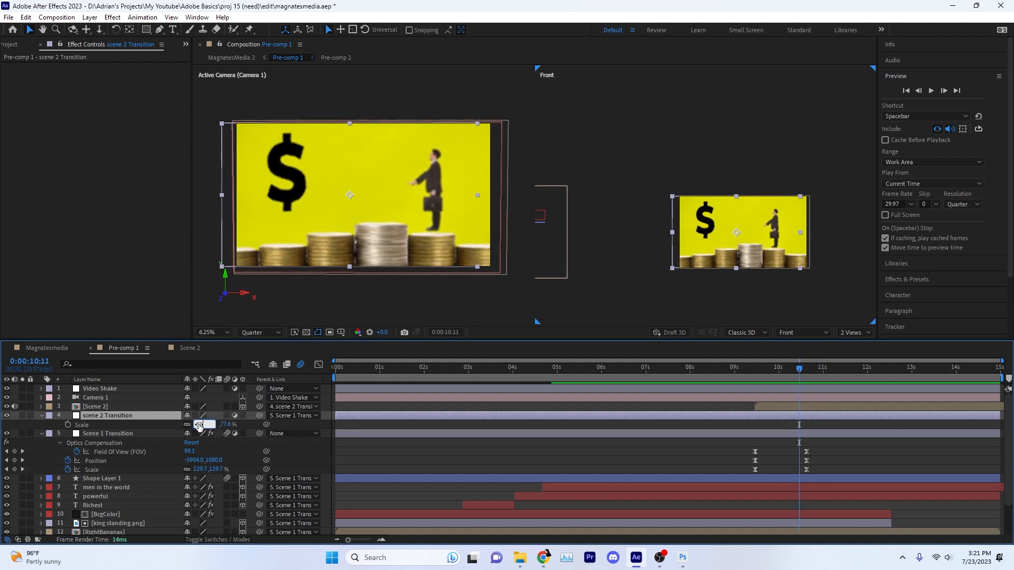
# - Try Scale values of 50, 60 and 70 percent on scene 2 Transition and undo them
pyautogui.click(199, 426)
pyautogui.write('50')
pyautogui.press('Return')
pyautogui.click(200, 425)
pyautogui.write('60')
pyautogui.press('Return')
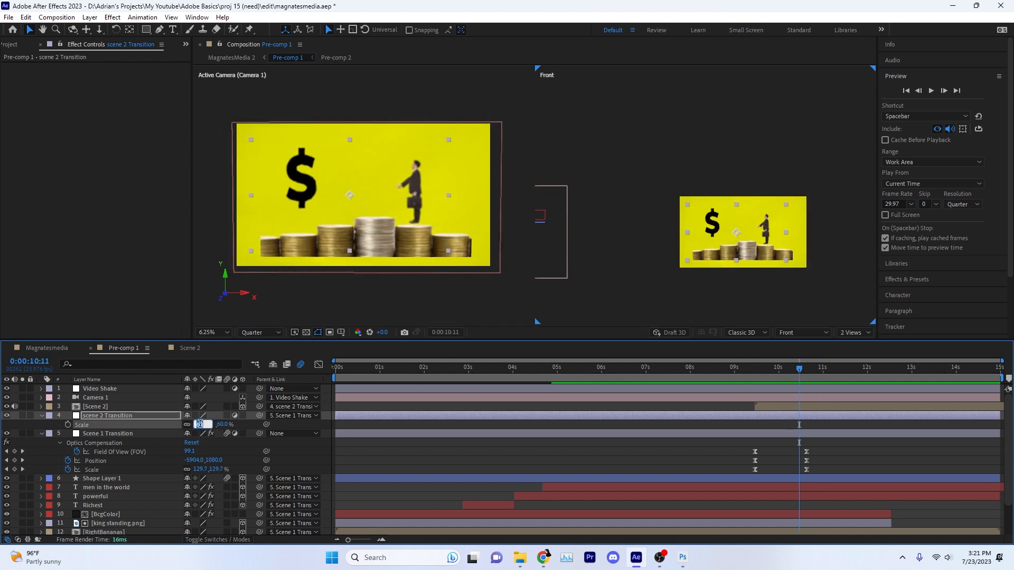
pyautogui.write('70')
pyautogui.press('Return')
pyautogui.hotkey('ctrl', 'z')
pyautogui.hotkey('ctrl', 'z')
pyautogui.hotkey('ctrl', 'z')
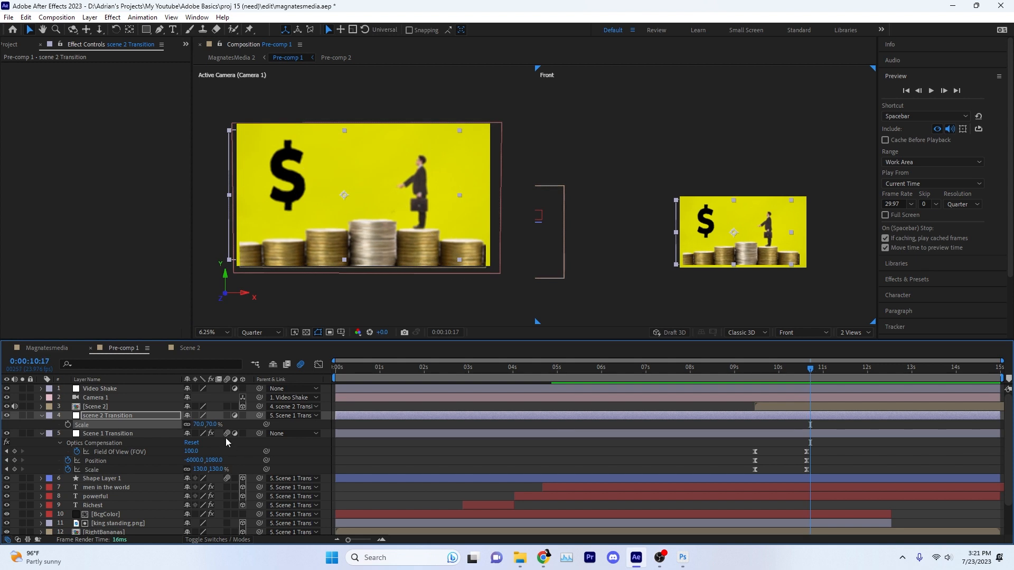
# - Add a Scale keyframe to scene 2 Transition at 10:11 and advance the playhead to 11:07
pyautogui.click(67, 425)
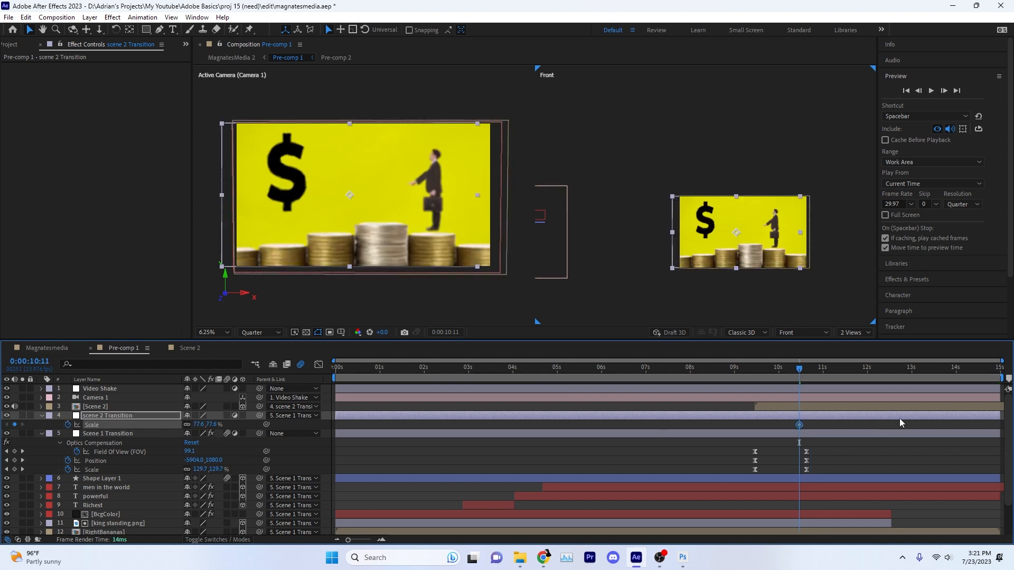
pyautogui.hotkey('shift', 'pagedown')
pyautogui.hotkey('shift', 'pagedown')
# - Try Scale values of 80 and 95 percent on scene 2 Transition at 11:07 and undo them
pyautogui.click(196, 424)
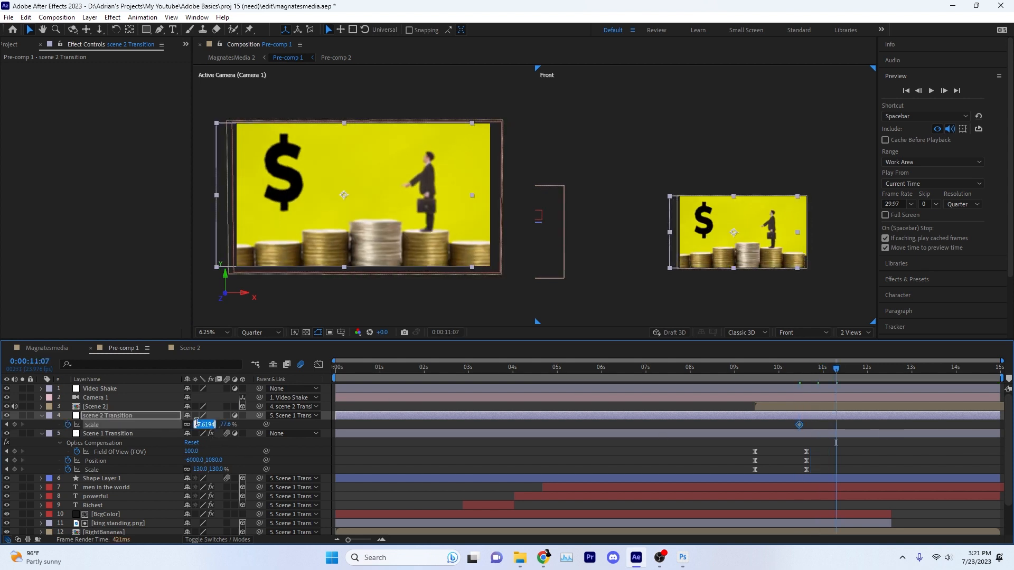
pyautogui.write('80')
pyautogui.press('Return')
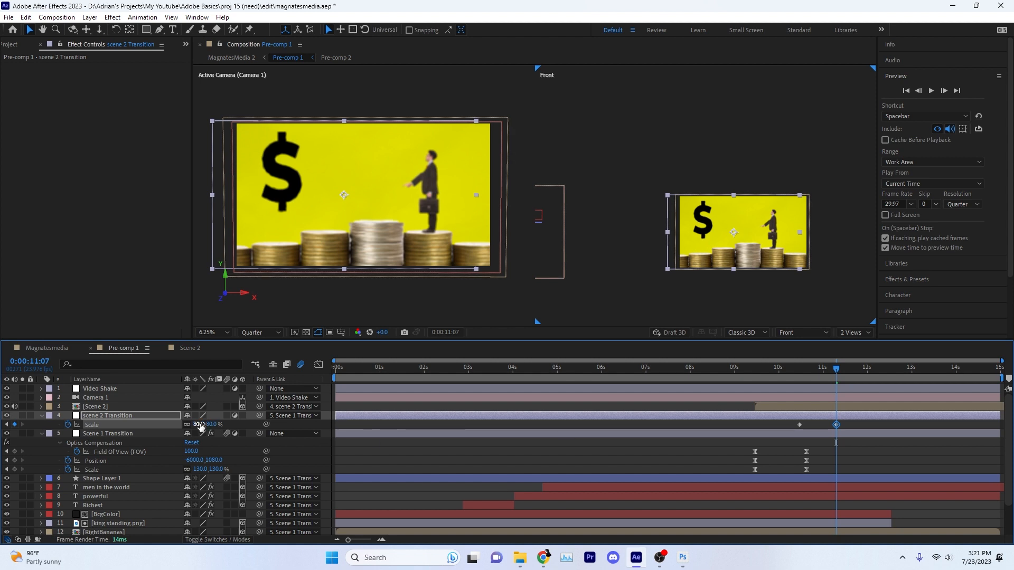
pyautogui.press('Return')
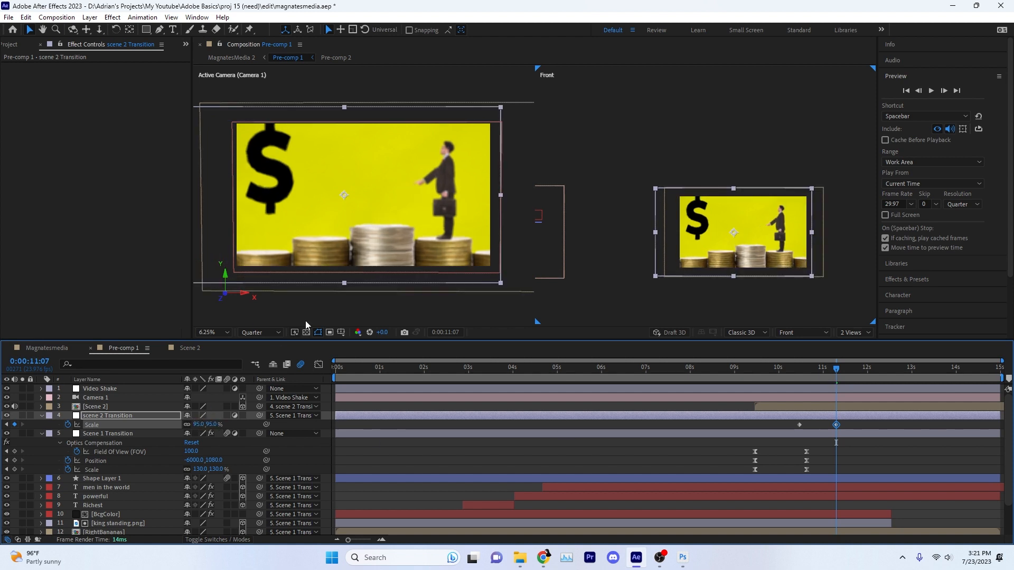
pyautogui.hotkey('ctrl', 'z')
pyautogui.hotkey('ctrl', 'z')
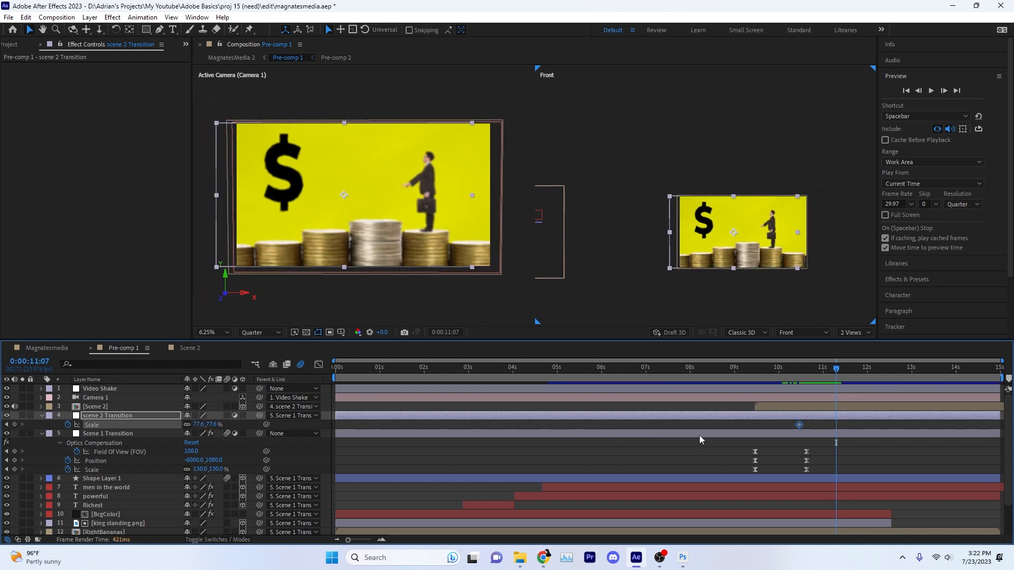
# - Try adjusting the dollar sign's Z position inside the Scene 2 composition and return to Pre-comp 1
pyautogui.click(190, 348)
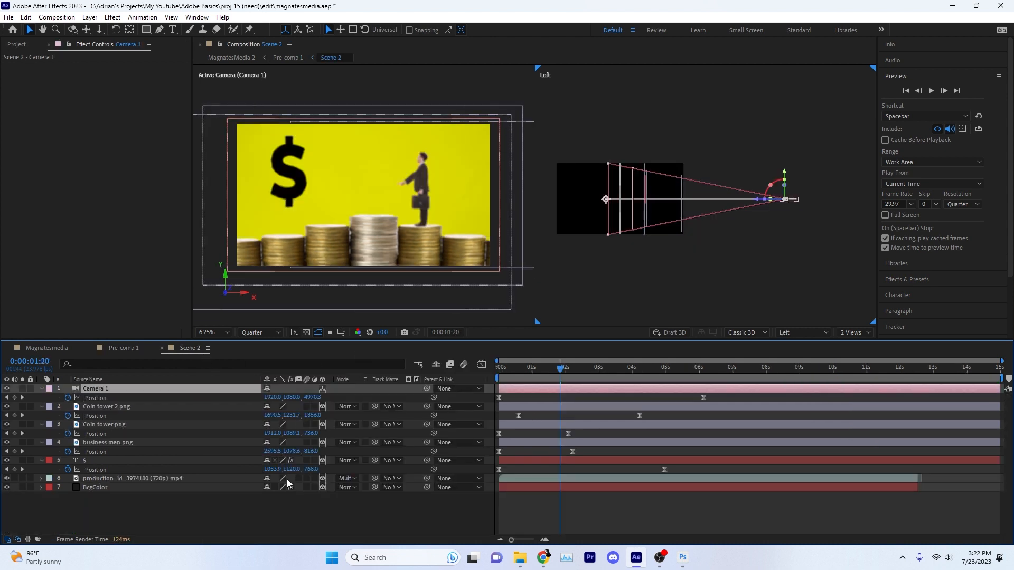
pyautogui.press('s')
pyautogui.moveTo(299, 469); pyautogui.dragTo(288, 470)
pyautogui.click(124, 348)
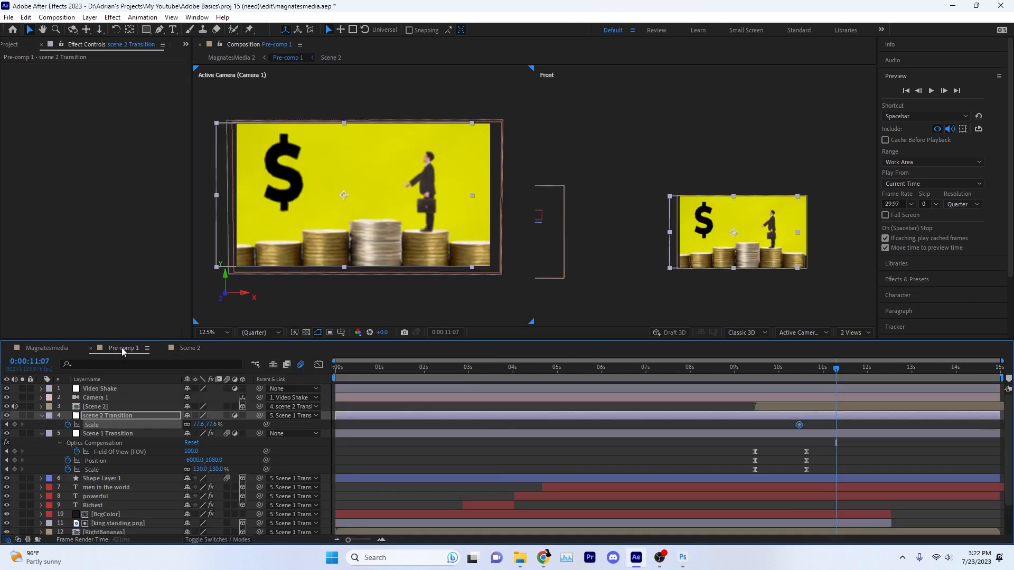
# - In the Scene 2 composition, set the scale of the business man layer to 70%
pyautogui.click(191, 348)
pyautogui.click(123, 443)
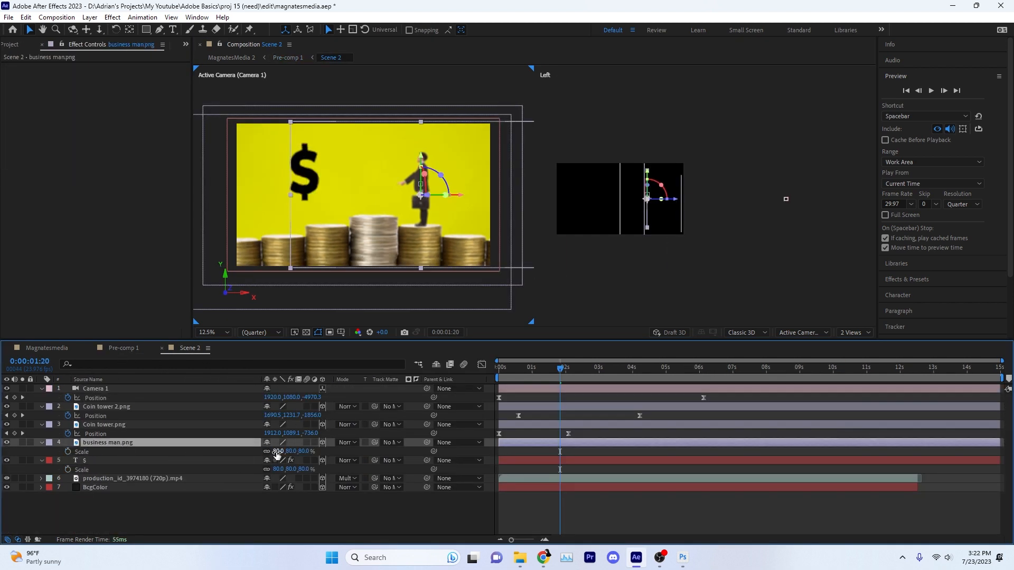
pyautogui.write('70')
pyautogui.press('Return')
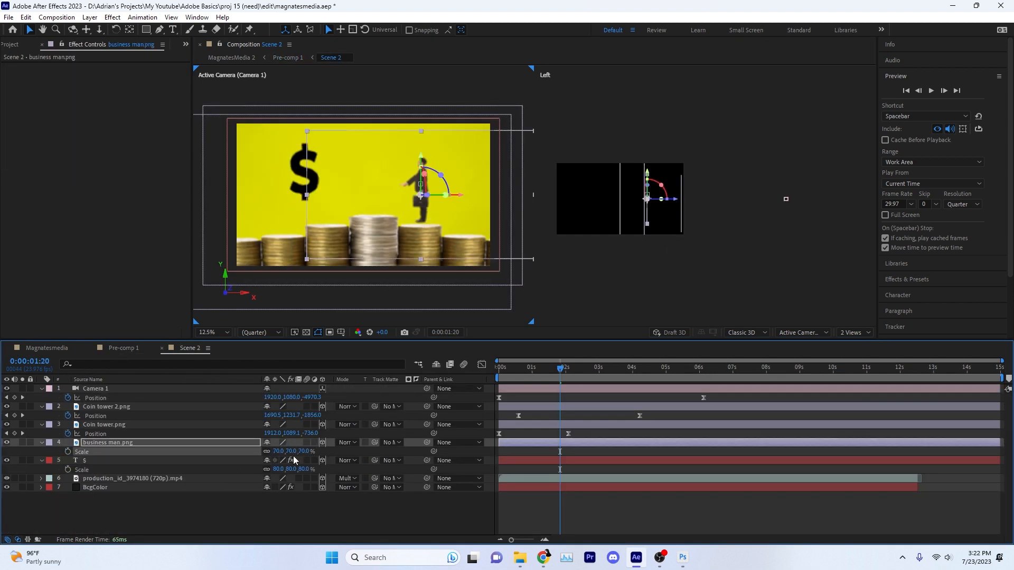
pyautogui.write('6.0')
pyautogui.press('Return')
pyautogui.hotkey('ctrl', 'z')
# - At the business man's second position keyframe (0:00:02:05), move him onto the central silver coin tower, at about 2042, 997, -816
pyautogui.press('p')
pyautogui.moveTo(454, 243); pyautogui.dragTo(453, 248)
pyautogui.hotkey('ctrl', 'z')
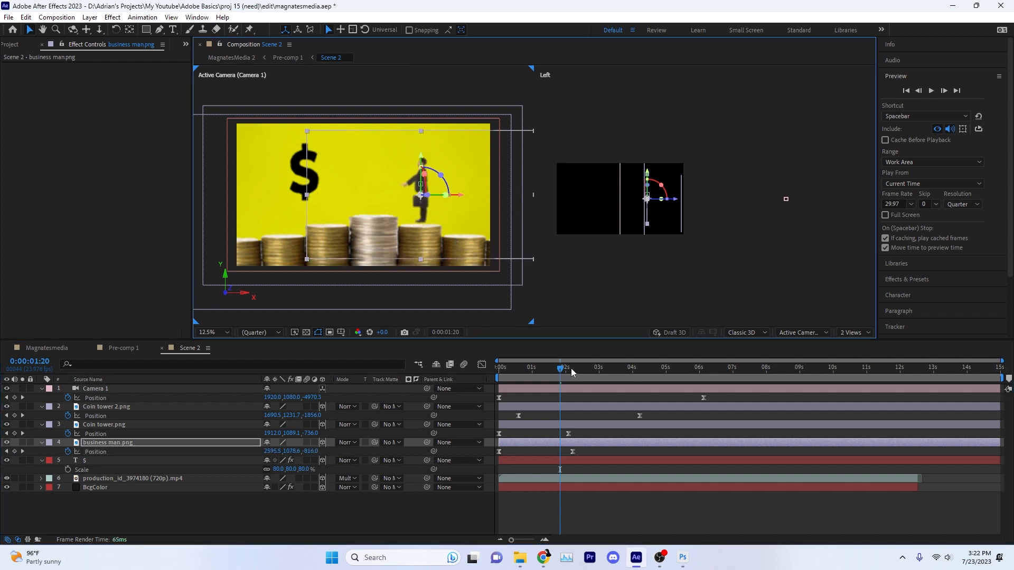
pyautogui.click(23, 452)
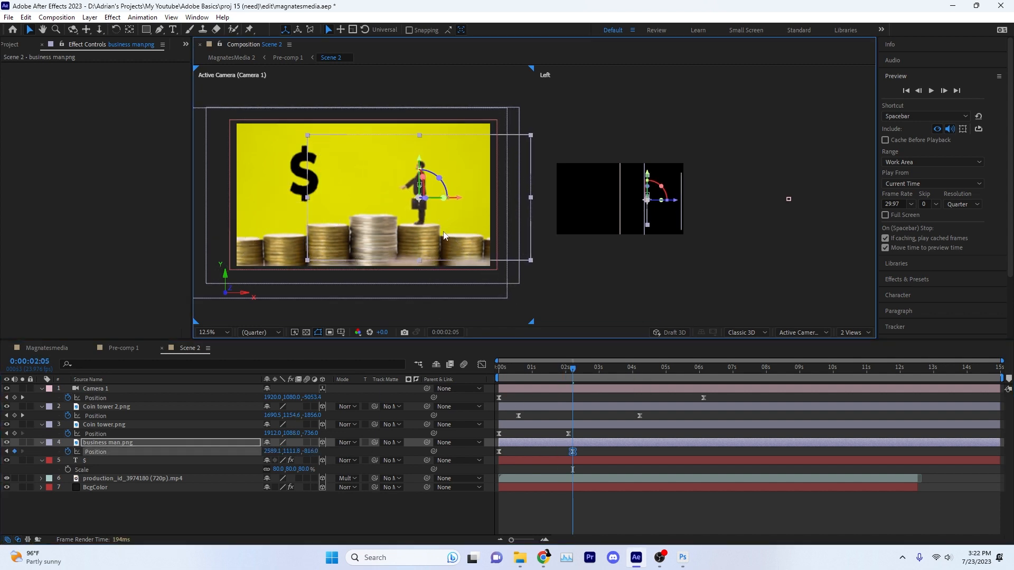
pyautogui.moveTo(424, 228); pyautogui.dragTo(378, 220)
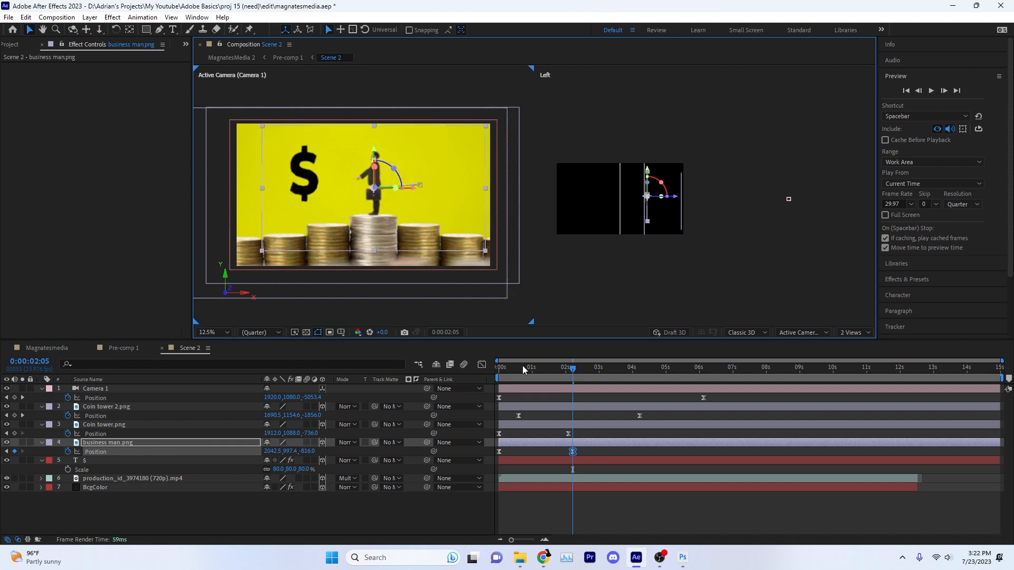
# - Delete the business man's first position keyframe and add a new one at 0:00:00:00 holding his position on the coin tower
pyautogui.moveTo(522, 367); pyautogui.dragTo(496, 368)
pyautogui.press('Delete')
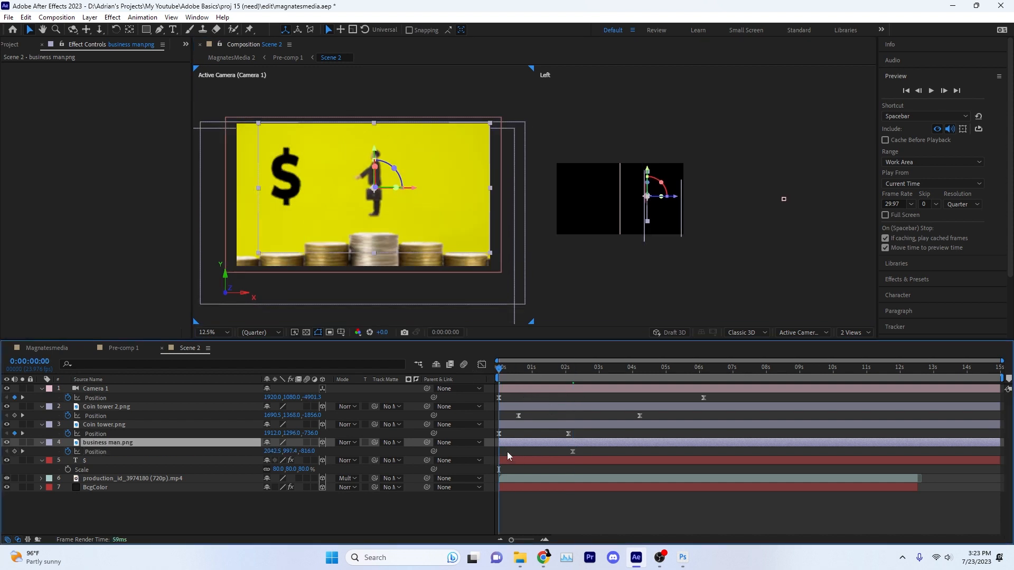
pyautogui.click(14, 452)
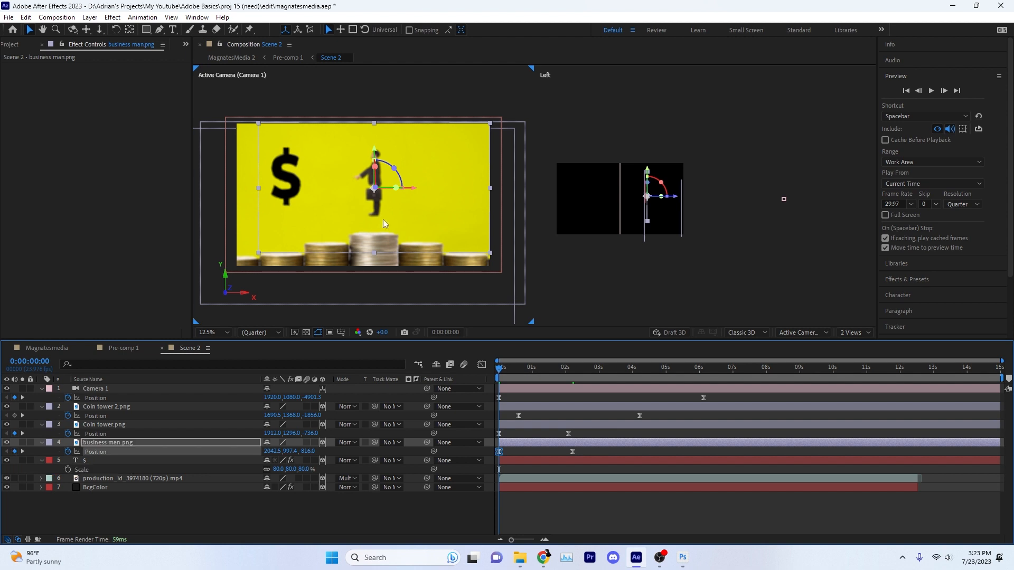
pyautogui.moveTo(499, 369); pyautogui.dragTo(556, 378)
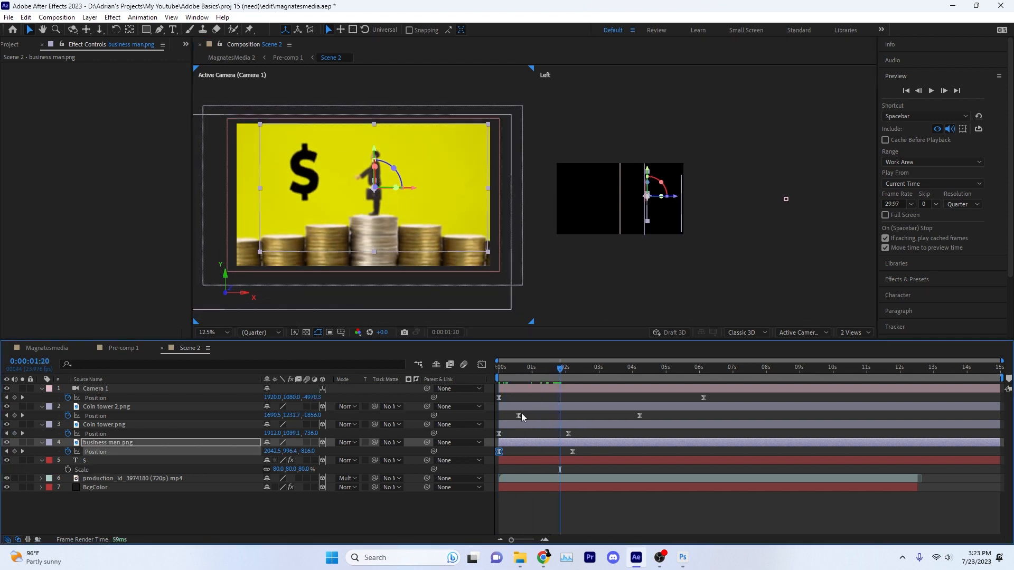
# - In Pre-comp 1, move the scene 2 Transition scale keyframe to 0:00:11:11 and set its scale to 100% at 0:00:12:07
pyautogui.click(124, 350)
pyautogui.click(750, 372)
pyautogui.moveTo(750, 372); pyautogui.dragTo(873, 380)
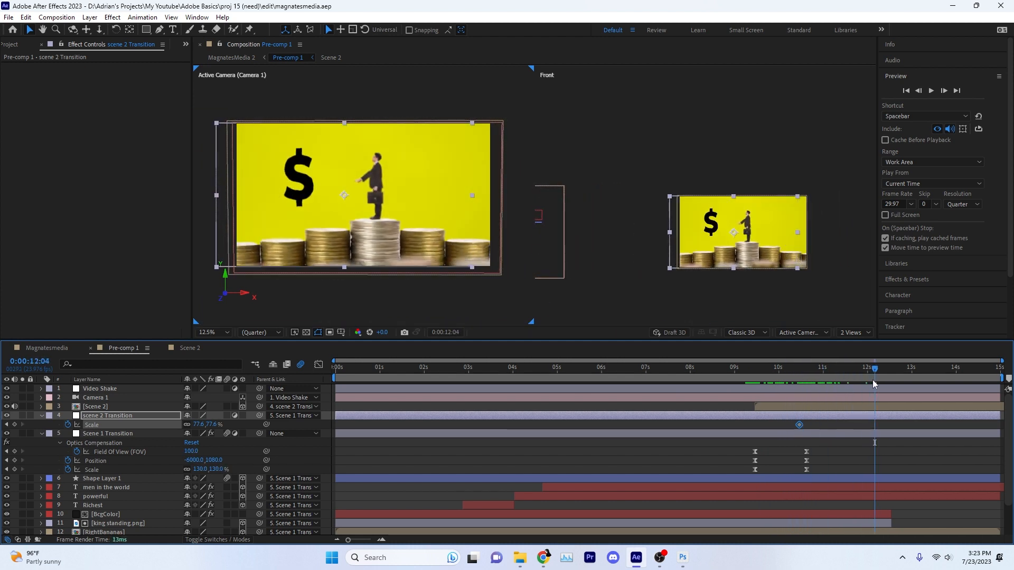
pyautogui.moveTo(799, 424); pyautogui.dragTo(843, 424)
pyautogui.moveTo(855, 369); pyautogui.dragTo(843, 371)
pyautogui.press('space')
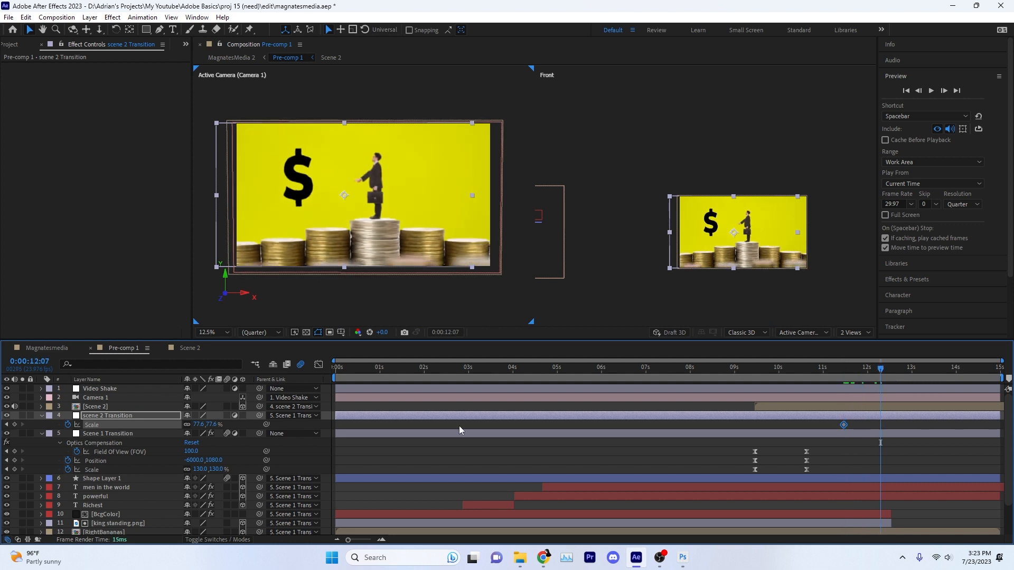
pyautogui.write('100')
pyautogui.press('Return')
# - Keyframe scene 2 Transition's position at 0:00:11:11, and shift it to about 7534, 1157 at 0:00:12:07
pyautogui.press('p')
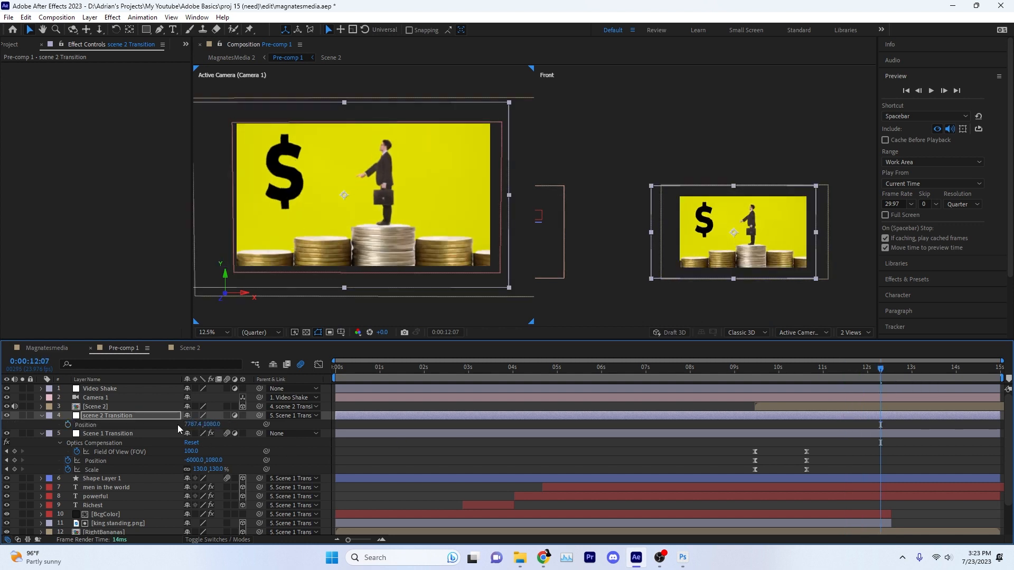
pyautogui.click(68, 425)
pyautogui.hotkey('ctrl', 'z')
pyautogui.hotkey('ctrl', 'z')
pyautogui.hotkey('ctrl', 'z')
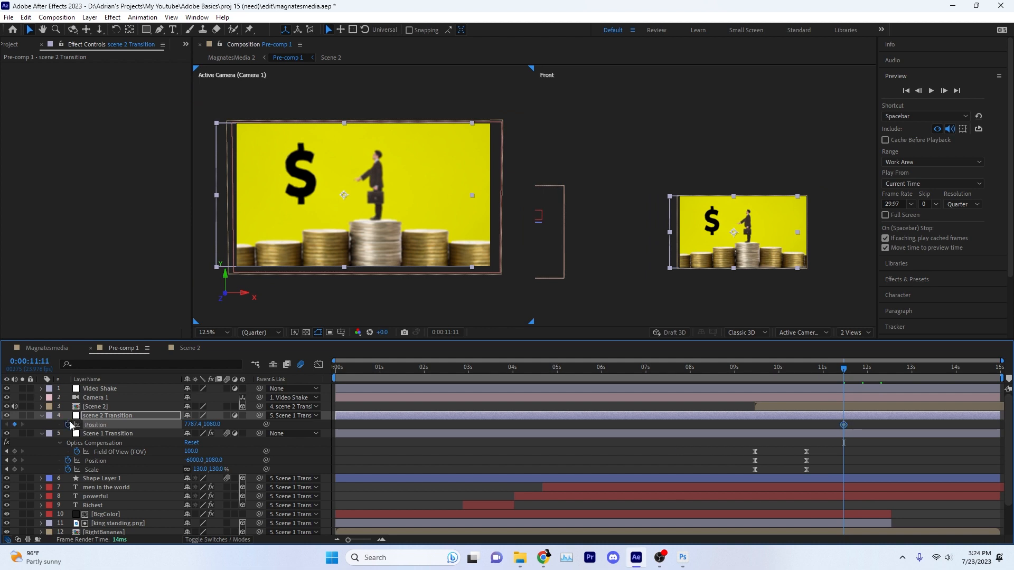
pyautogui.hotkey('shift', 'pagedown')
pyautogui.hotkey('shift', 'pagedown')
pyautogui.moveTo(195, 425); pyautogui.dragTo(260, 425)
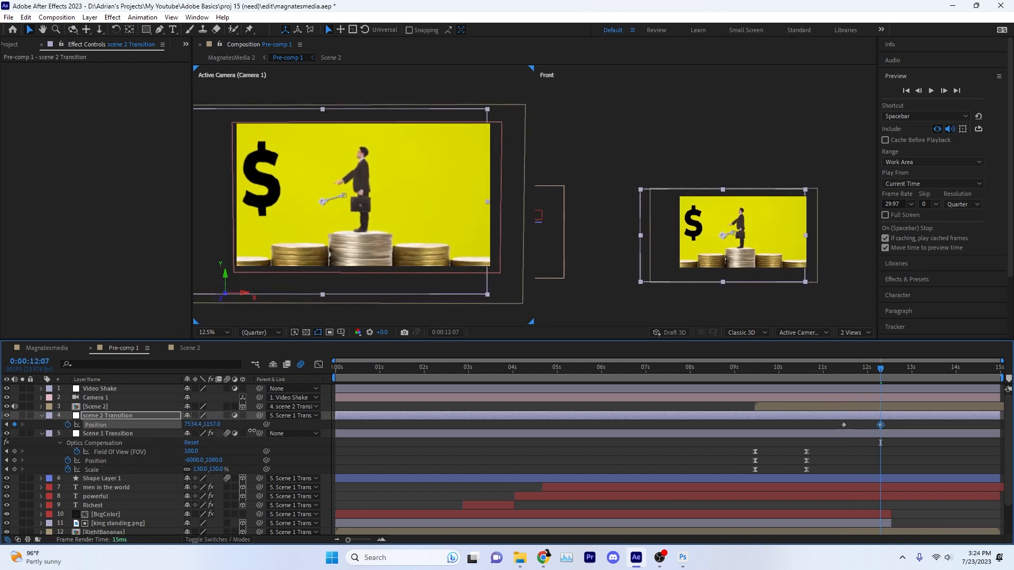
# - In Scene 2, add a new text layer reading "overthrew"
pyautogui.click(205, 350)
pyautogui.hotkey('ctrl', 'a')
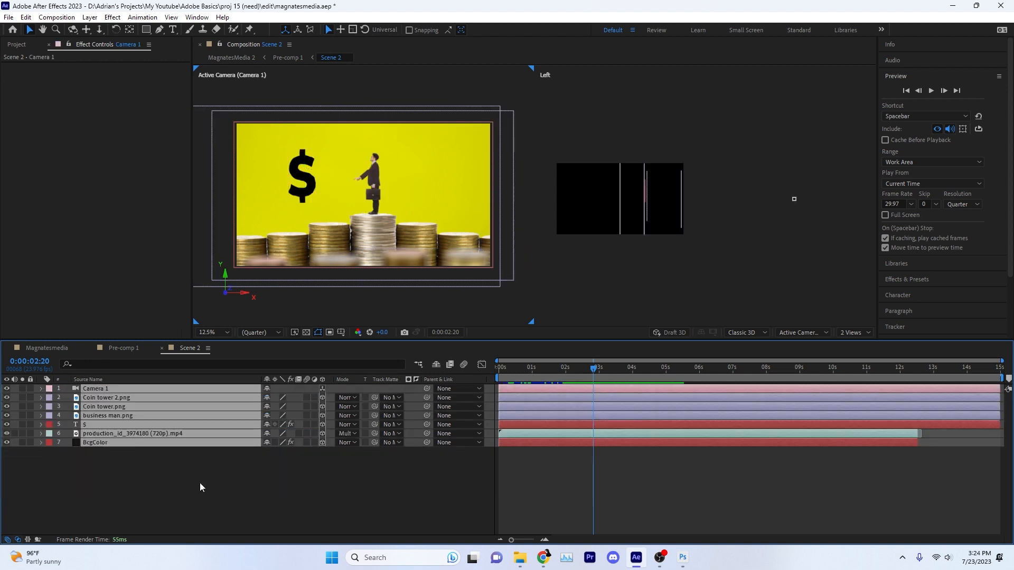
pyautogui.click(199, 486)
pyautogui.hotkey('ctrl', 't')
pyautogui.click(412, 186)
pyautogui.write('over')
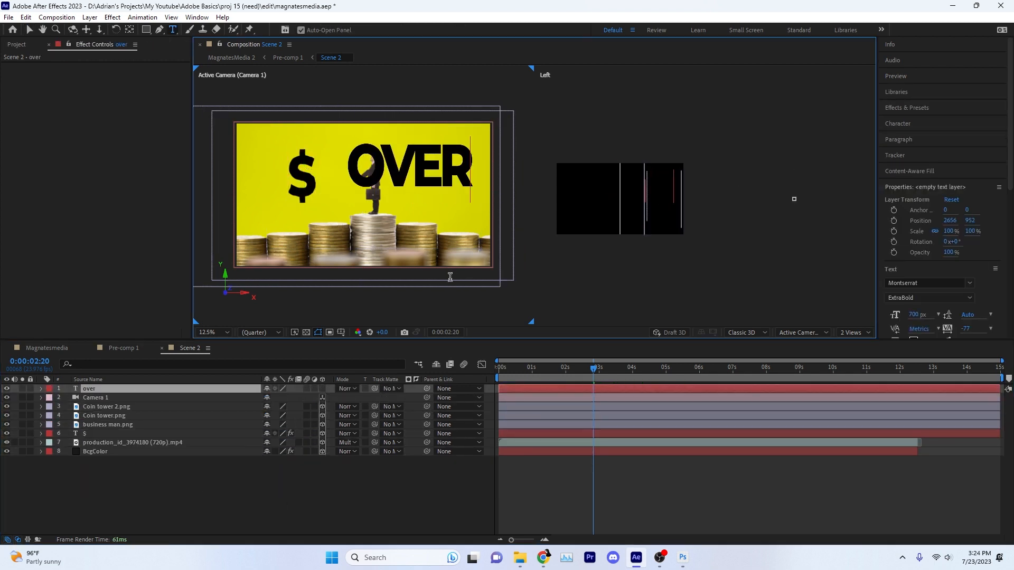
pyautogui.write('threw')
pyautogui.press('Escape')
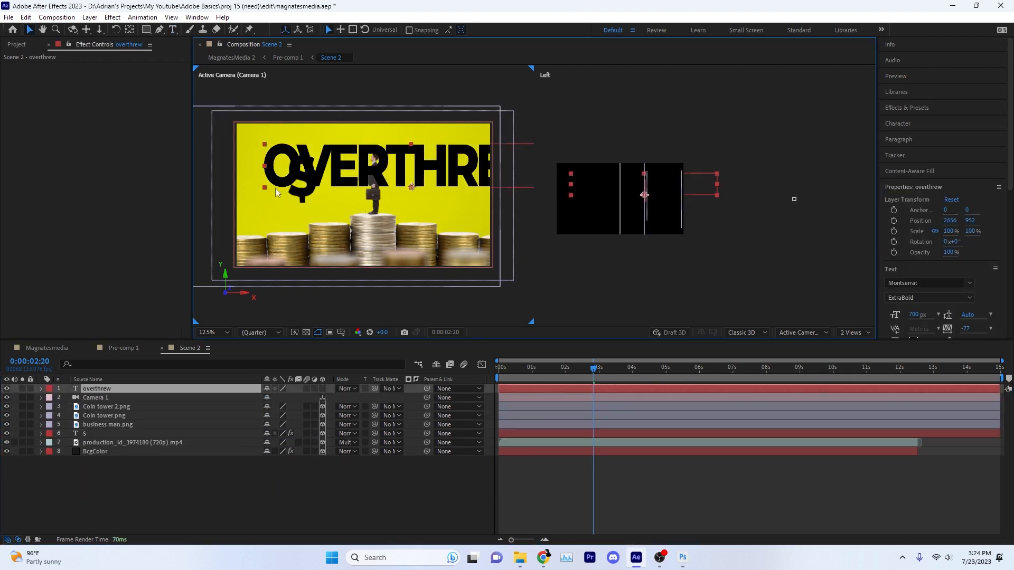
# - Switch the composition viewer to a single view and fit the frame to it
pyautogui.click(804, 333)
pyautogui.click(854, 332)
pyautogui.click(856, 347)
pyautogui.click(213, 332)
pyautogui.click(214, 360)
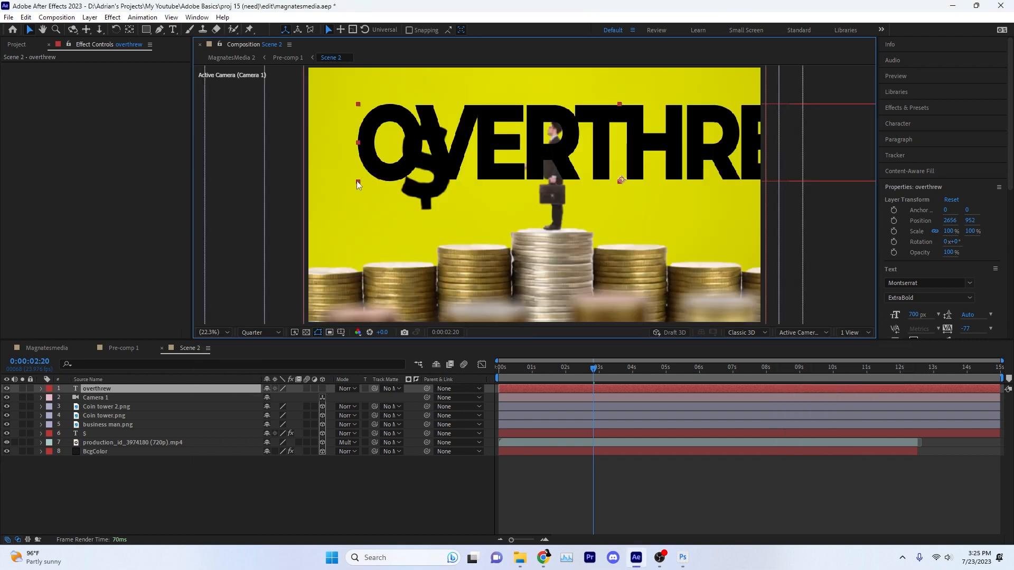
# - Shrink the "overthrew" text to about 21.7% and place it behind the businessman's back, at about 2821, 826
pyautogui.moveTo(527, 180); pyautogui.dragTo(521, 180)
pyautogui.moveTo(614, 174); pyautogui.dragTo(662, 172)
pyautogui.moveTo(767, 180); pyautogui.dragTo(693, 168)
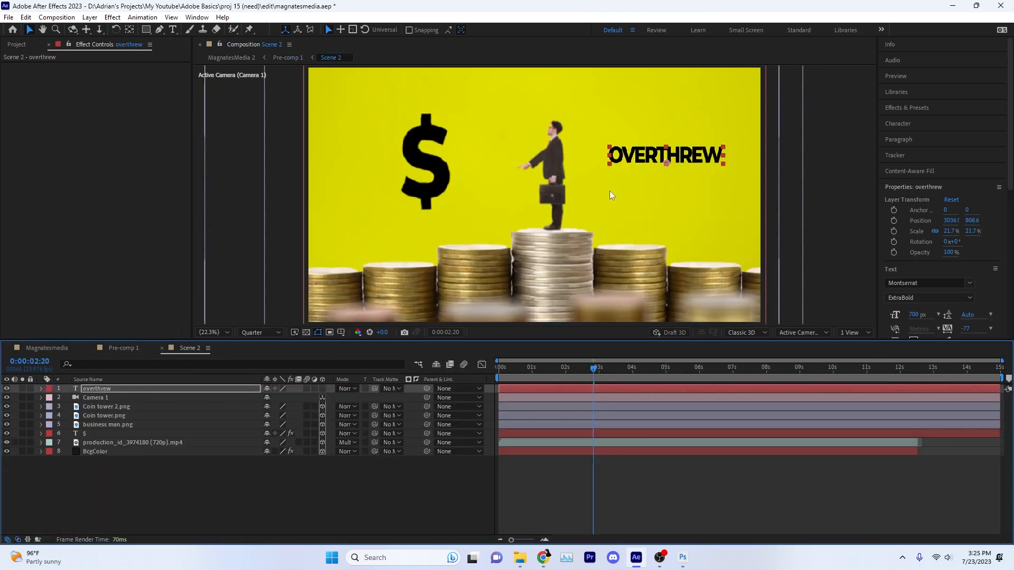
pyautogui.moveTo(693, 168); pyautogui.dragTo(666, 161)
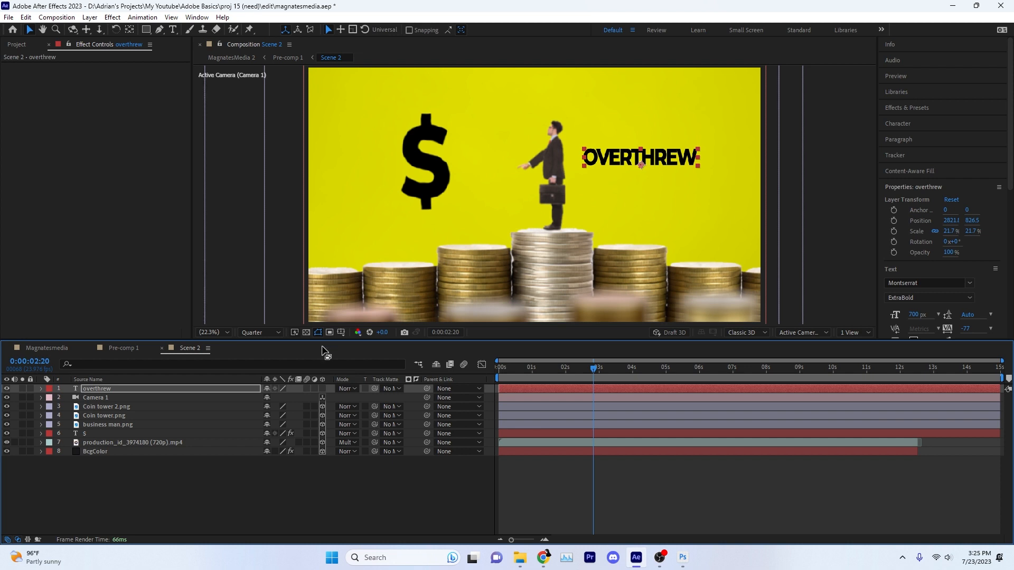
# - Set the "overthrew" text's scale to 15% and move it closer to the businessman, at about 2759, 903
pyautogui.click(188, 389)
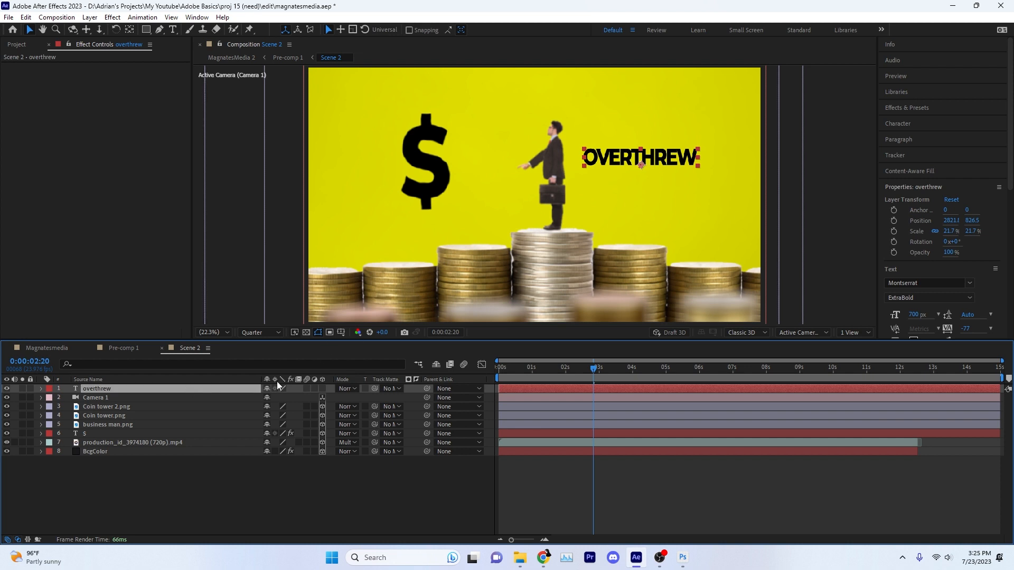
pyautogui.write('s')
pyautogui.write('10')
pyautogui.press('Return')
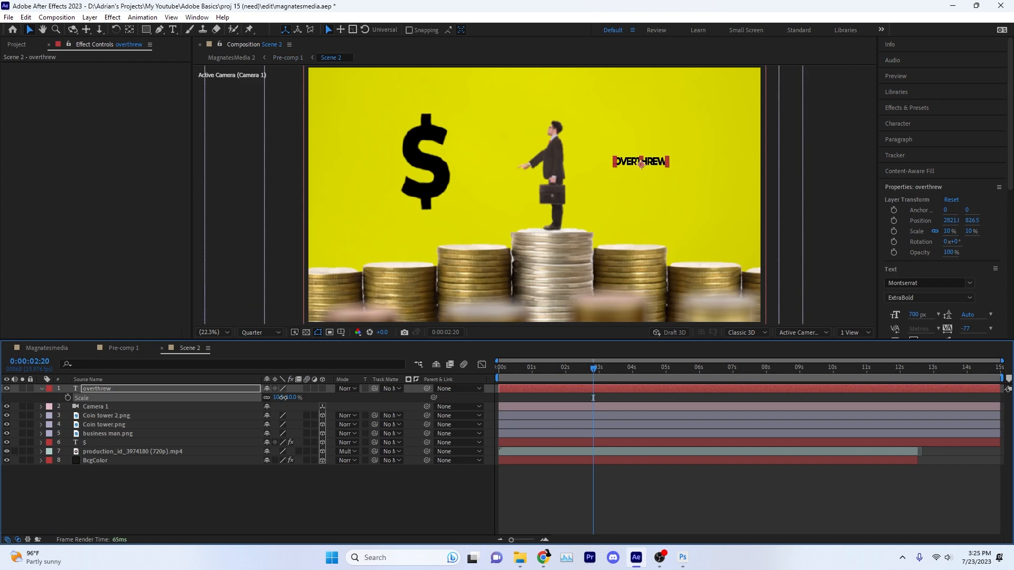
pyautogui.moveTo(283, 398); pyautogui.dragTo(288, 398)
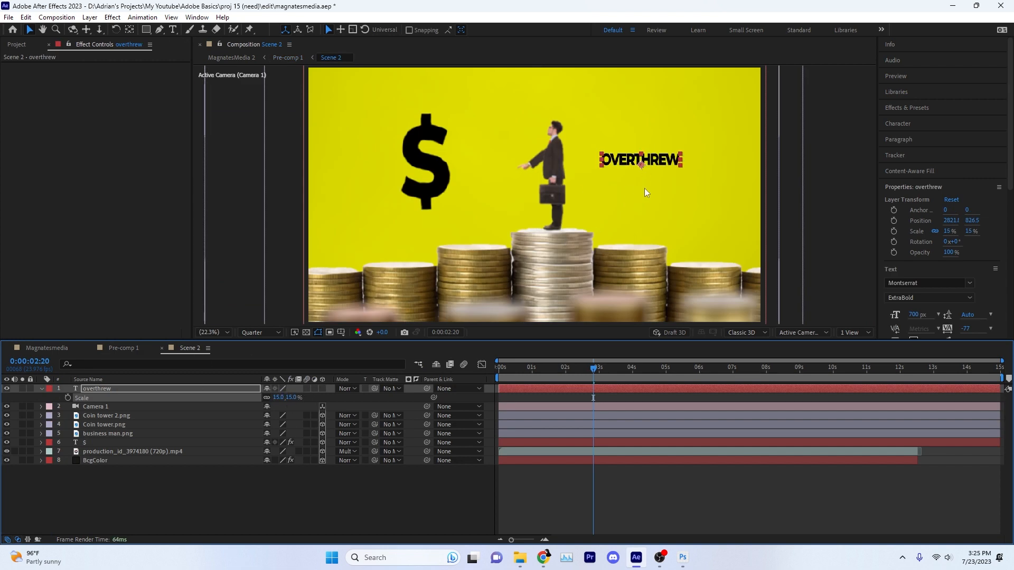
pyautogui.moveTo(642, 161); pyautogui.dragTo(634, 170)
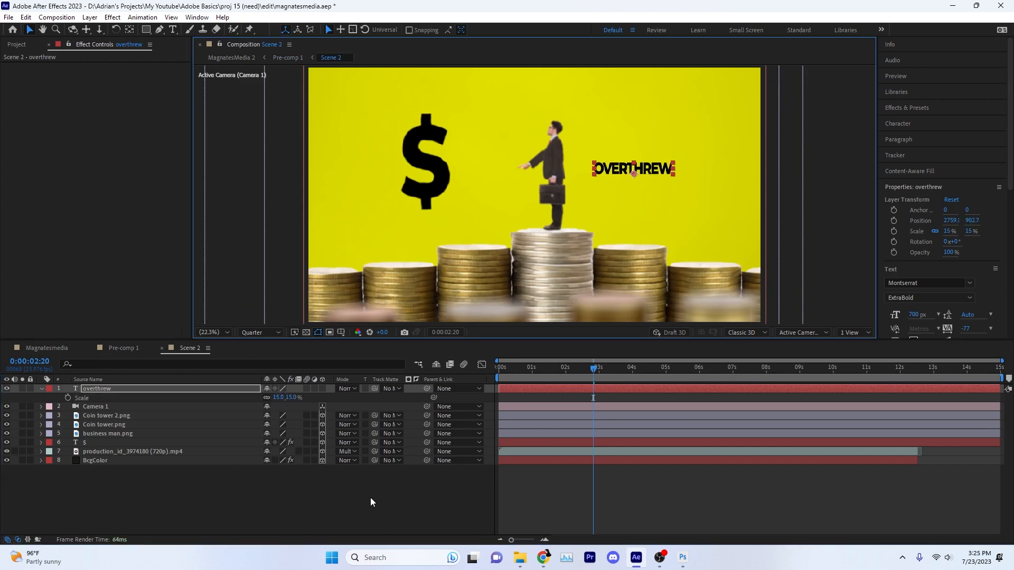
pyautogui.click(210, 523)
pyautogui.press('t')
pyautogui.press('t')
pyautogui.hotkey('ctrl', 't')
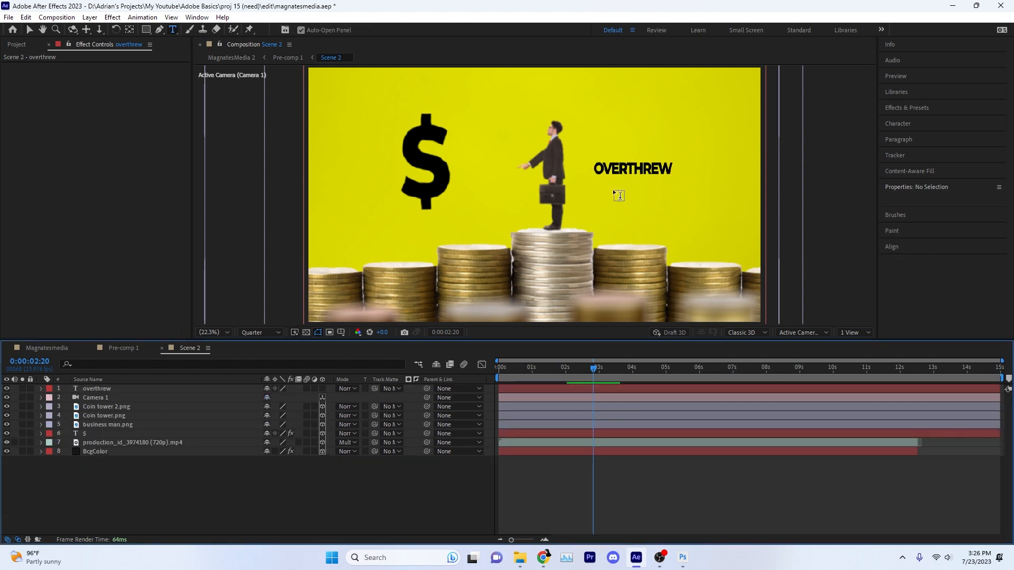
pyautogui.click(174, 389)
pyautogui.hotkey('ctrl', 'd')
pyautogui.moveTo(647, 172); pyautogui.dragTo(648, 191)
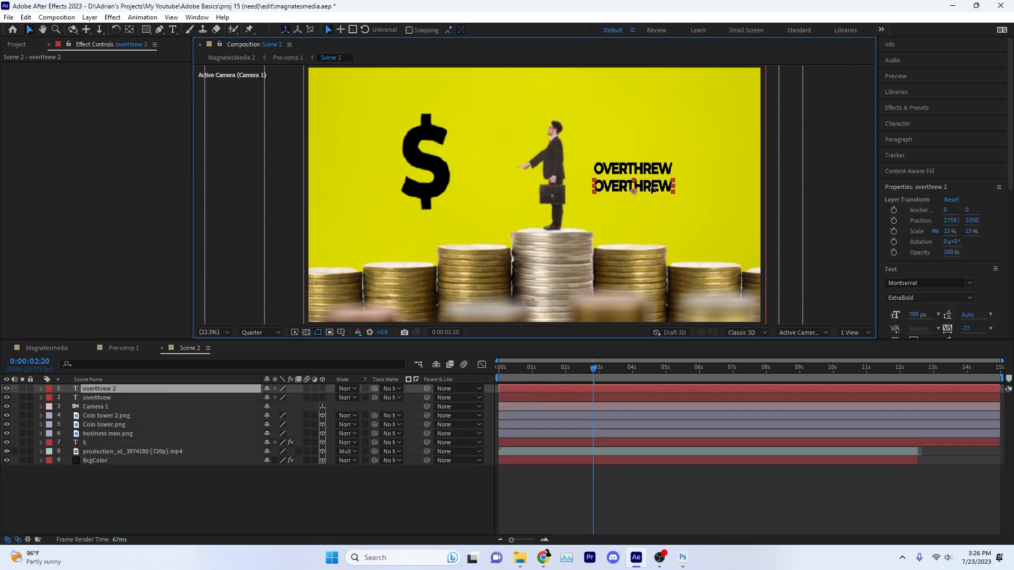
pyautogui.doubleClick(650, 191)
pyautogui.write('the ')
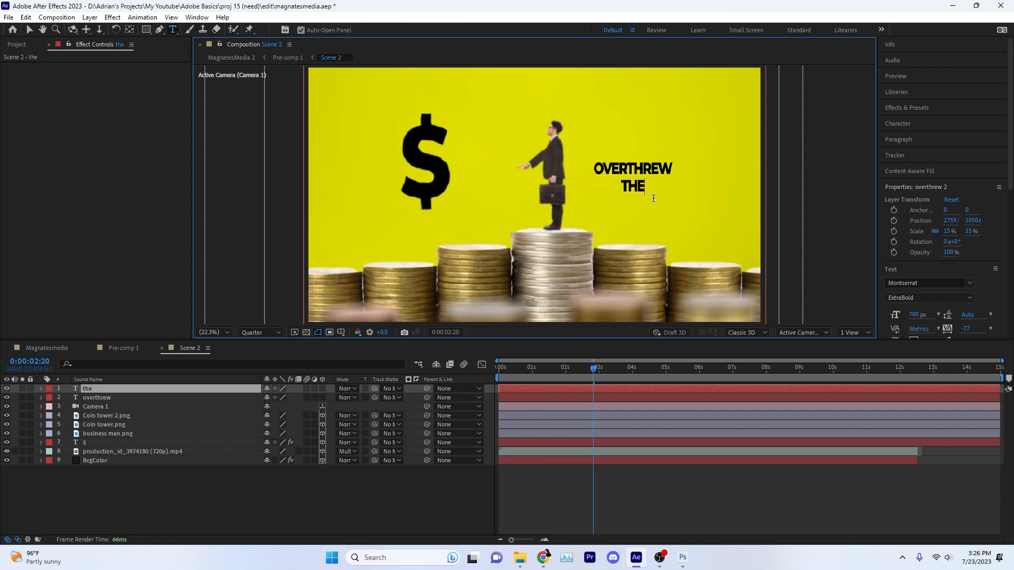
pyautogui.write('gove')
pyautogui.click(358, 506)
pyautogui.hotkey('ctrl', 'z')
pyautogui.hotkey('ctrl', 'z')
pyautogui.hotkey('ctrl', 'z')
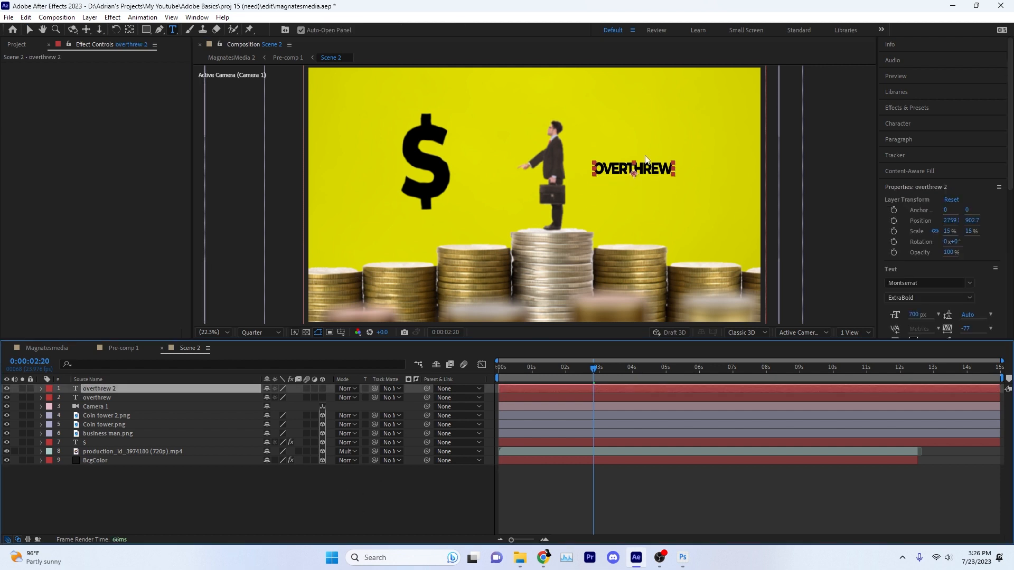
# - Left-align the "overthrew" text and reposition it beside the businessman's briefcase, at about 2423, 1082
pyautogui.doubleClick(646, 165)
pyautogui.moveTo(1011, 170); pyautogui.dragTo(1011, 274)
pyautogui.click(896, 251)
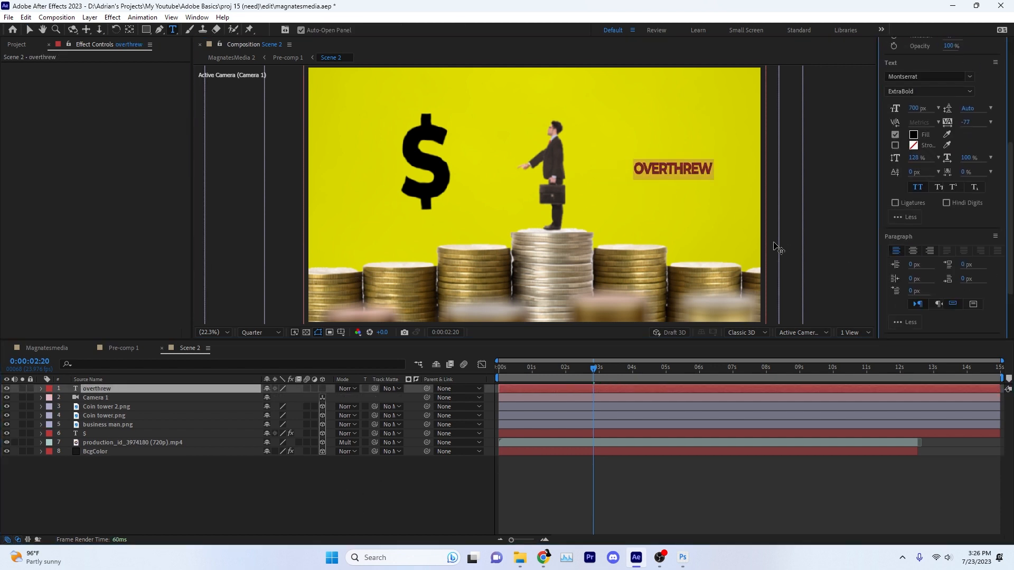
pyautogui.write('v')
pyautogui.hotkey('ctrl', 'z')
pyautogui.click(272, 470)
pyautogui.press('v')
pyautogui.moveTo(684, 173); pyautogui.dragTo(633, 191)
pyautogui.click(122, 349)
pyautogui.click(189, 348)
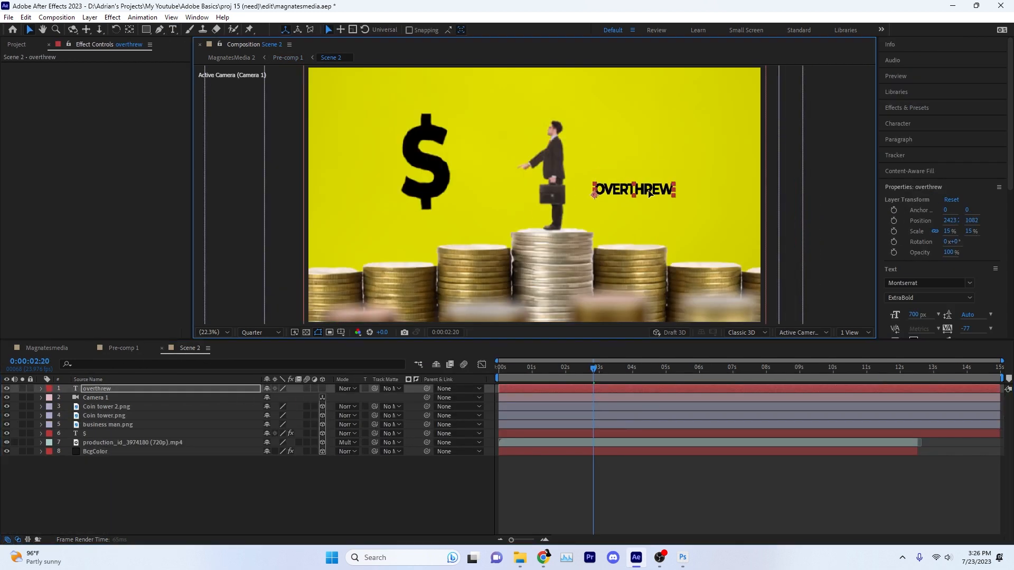
pyautogui.click(122, 347)
pyautogui.click(192, 349)
# - Duplicate the "overthrew" text, place the copy directly below it at about 2423, 1220, and change its wording to "the government"
pyautogui.click(149, 388)
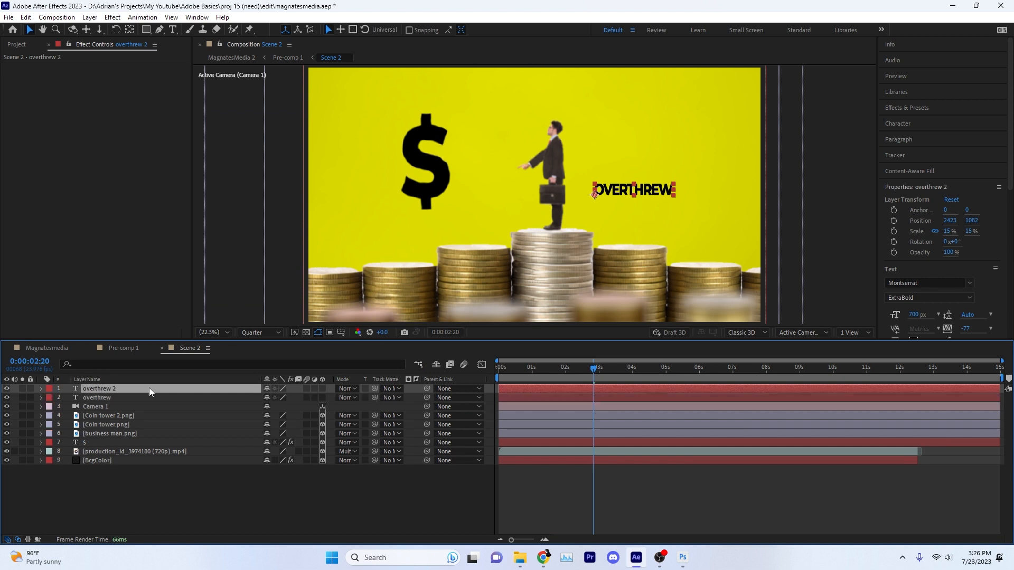
pyautogui.moveTo(655, 191); pyautogui.dragTo(656, 207)
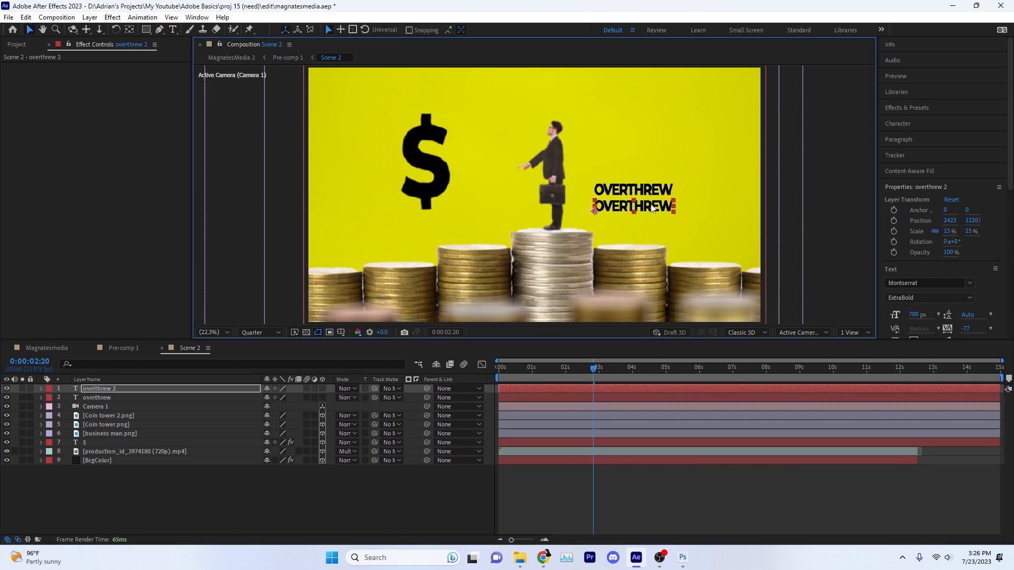
pyautogui.doubleClick(656, 209)
pyautogui.write('the government')
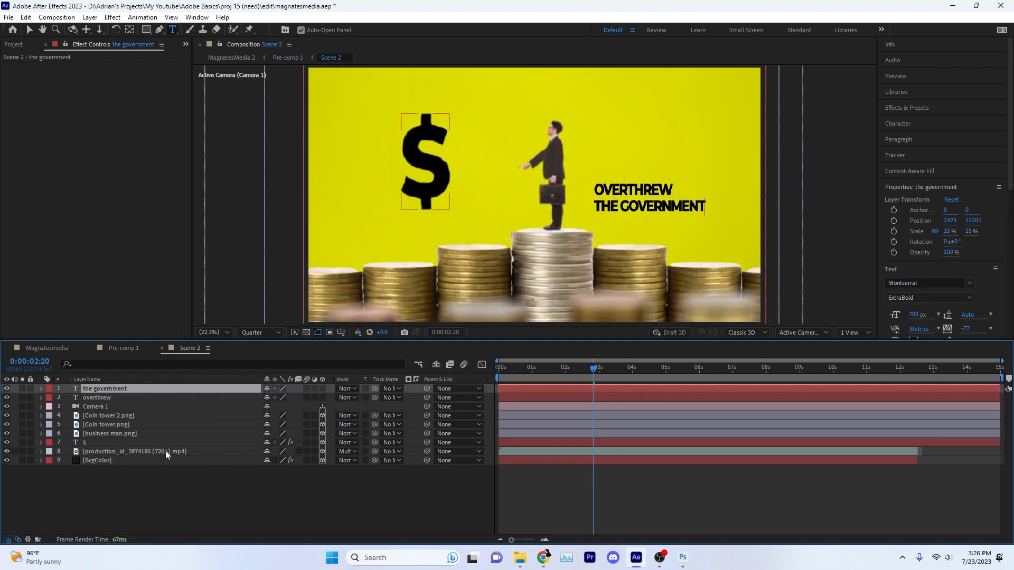
# - Trim the start of both the "overthrew" and "the government" text layers to 0:00:03:05
pyautogui.moveTo(502, 369); pyautogui.dragTo(607, 370)
pyautogui.click(596, 399)
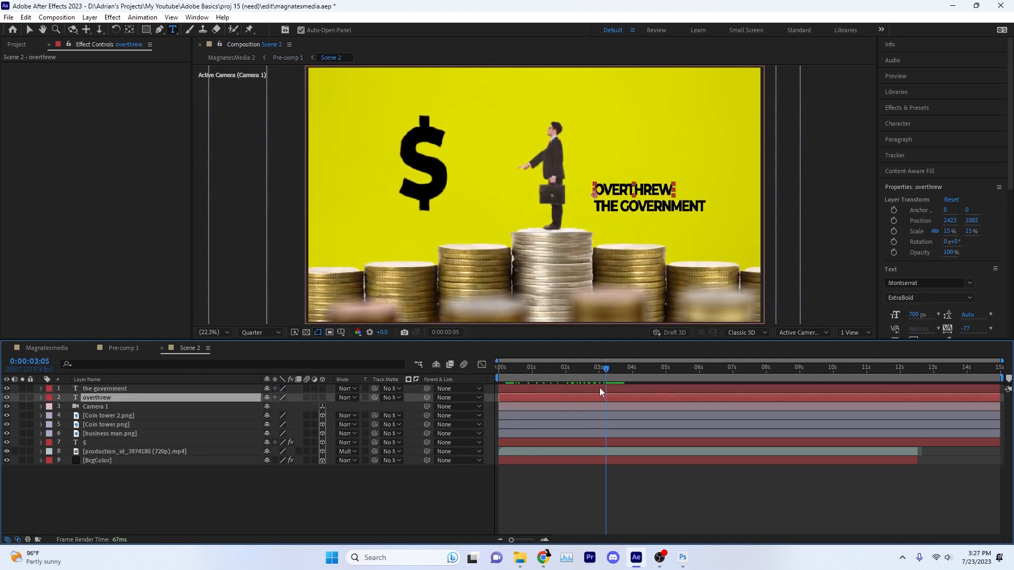
pyautogui.keyDown('ctrl'); pyautogui.click(600, 391); pyautogui.keyUp('ctrl')
pyautogui.hotkey('alt', '[')
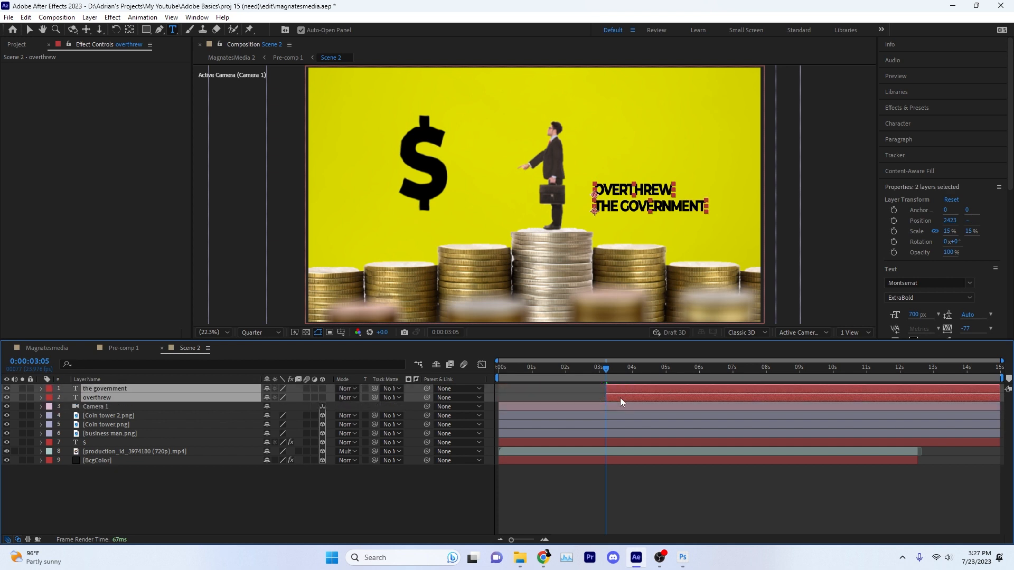
# - Add a Position animator to the "the government" text layer
pyautogui.press('=')
pyautogui.press('p')
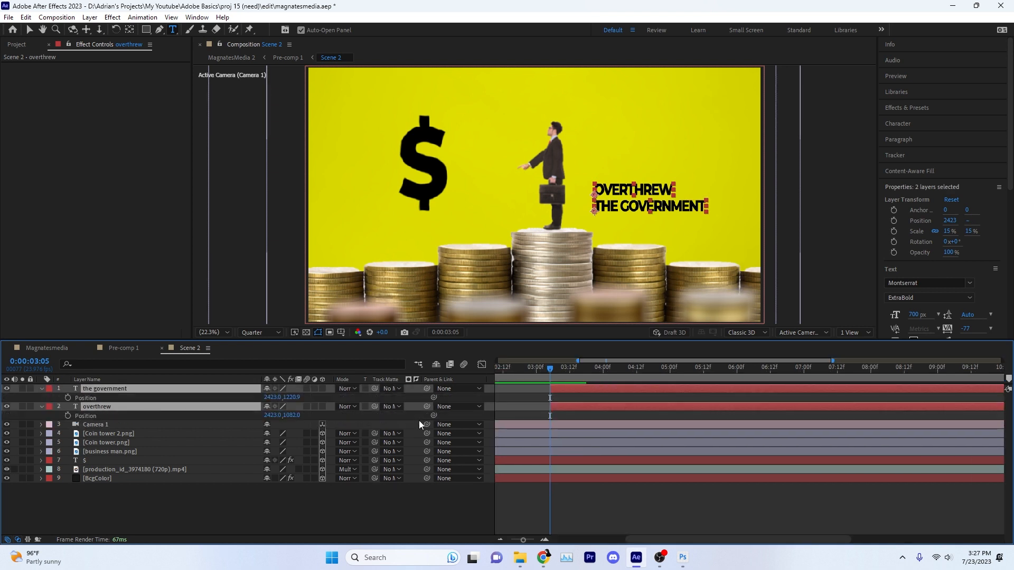
pyautogui.click(43, 390)
pyautogui.click(328, 398)
pyautogui.click(386, 206)
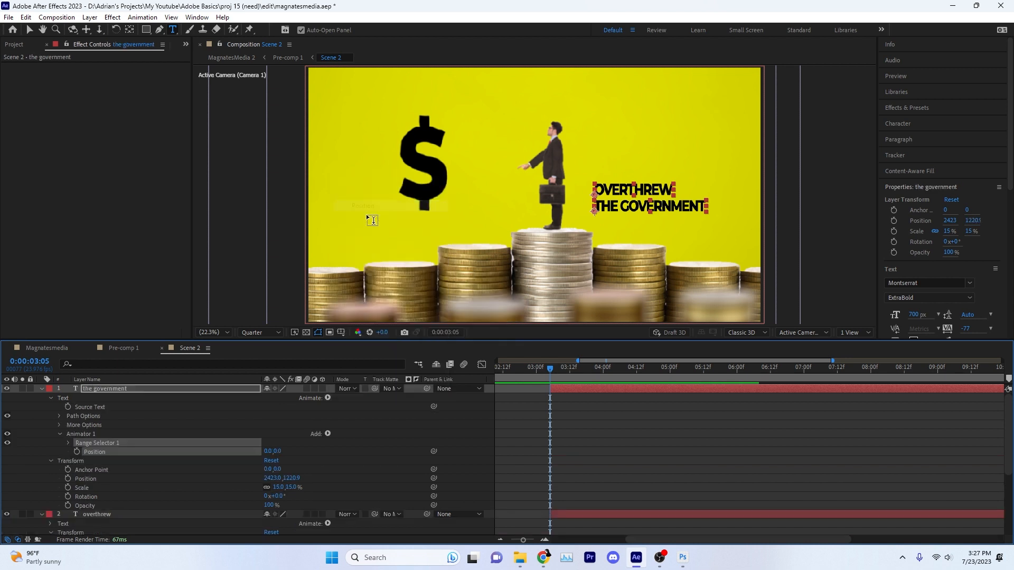
pyautogui.scroll(-1, 431, 452)
pyautogui.scroll(1, 431, 453)
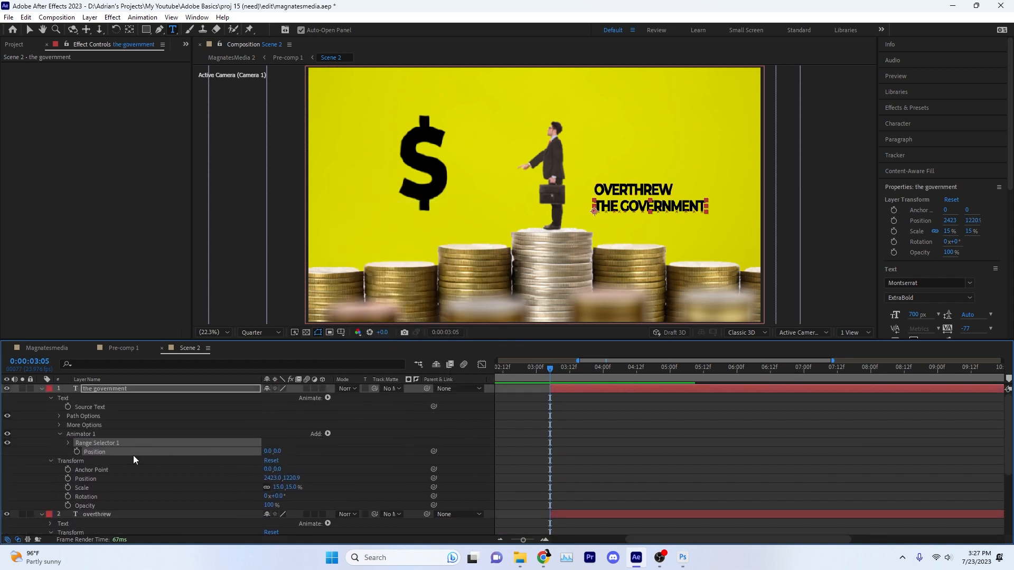
# - Keyframe the "the government" animator's Position from 0, 391 at 0:00:03:05 to 0, 0 at 0:00:03:15
pyautogui.moveTo(273, 452); pyautogui.dragTo(327, 453)
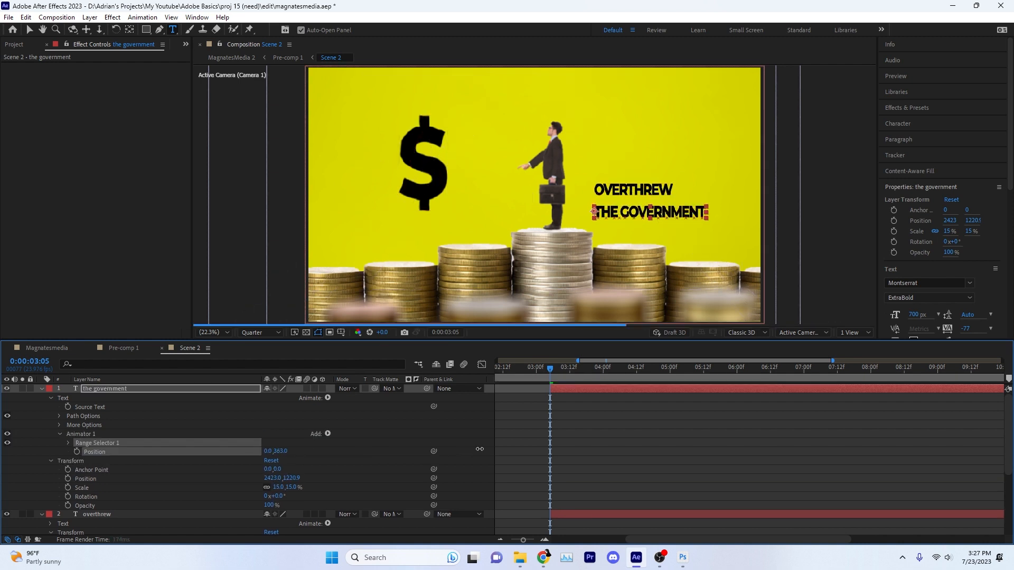
pyautogui.click(77, 452)
pyautogui.hotkey('shift', 'pagedown')
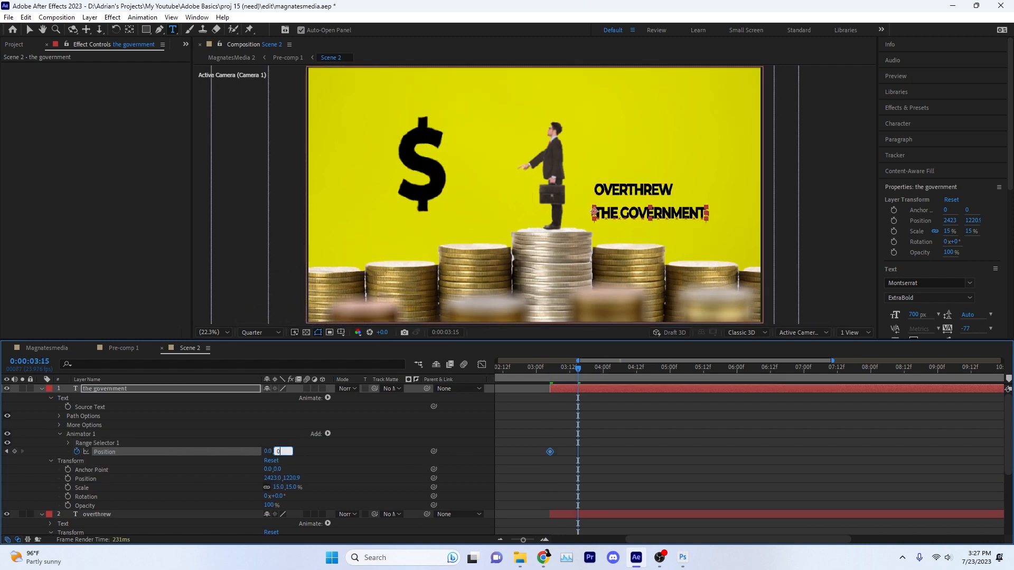
pyautogui.press('Return')
# - Set the "the government" text's Anchor Point Grouping to Word and check the move at 0:00:03:10
pyautogui.click(60, 425)
pyautogui.click(296, 433)
pyautogui.click(303, 457)
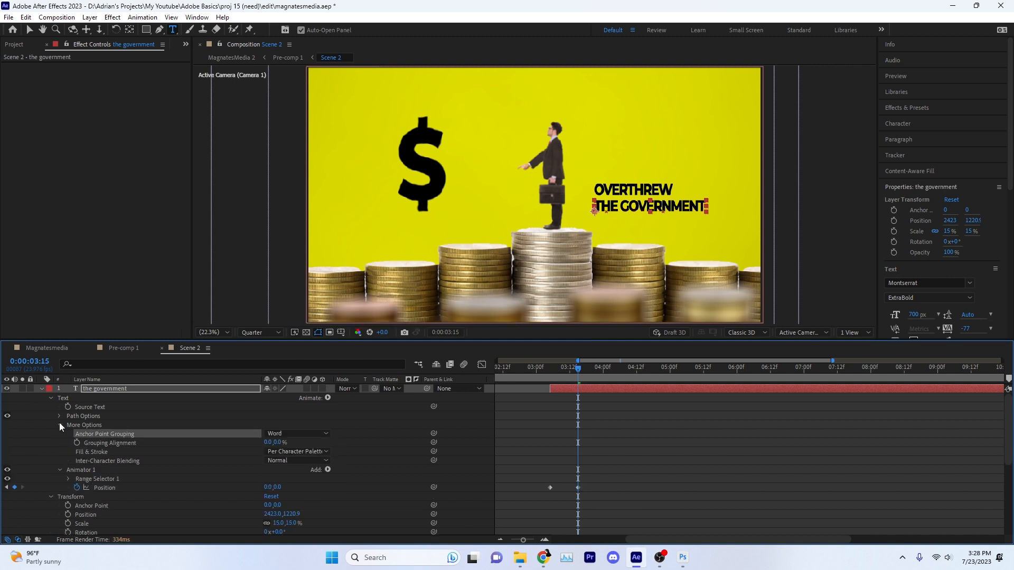
pyautogui.press('F2')
pyautogui.click(59, 425)
pyautogui.moveTo(553, 376)
pyautogui.mouseDown()
pyautogui.moveTo(574, 374)
pyautogui.moveTo(564, 375)
pyautogui.mouseUp()
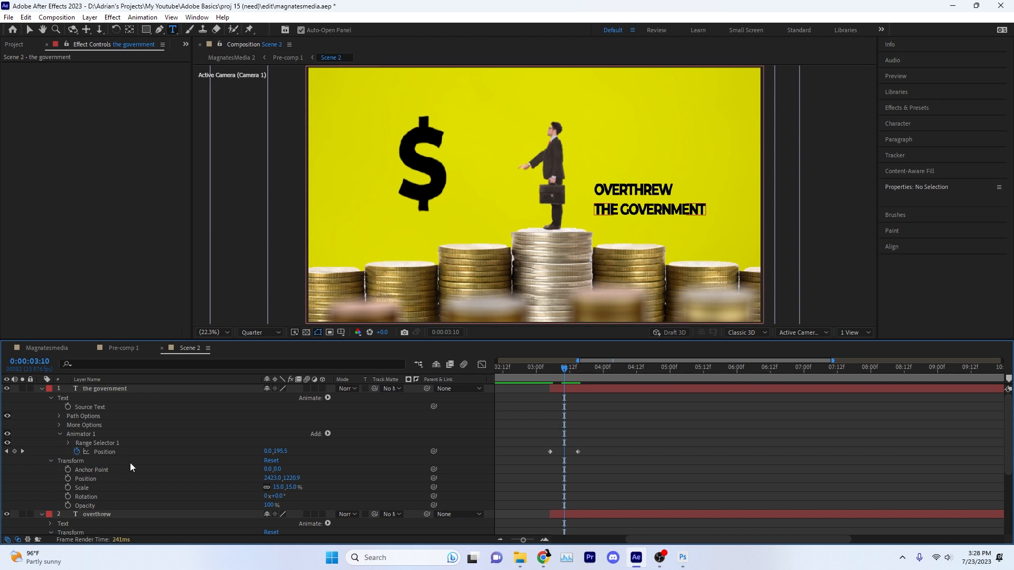
pyautogui.click(328, 399)
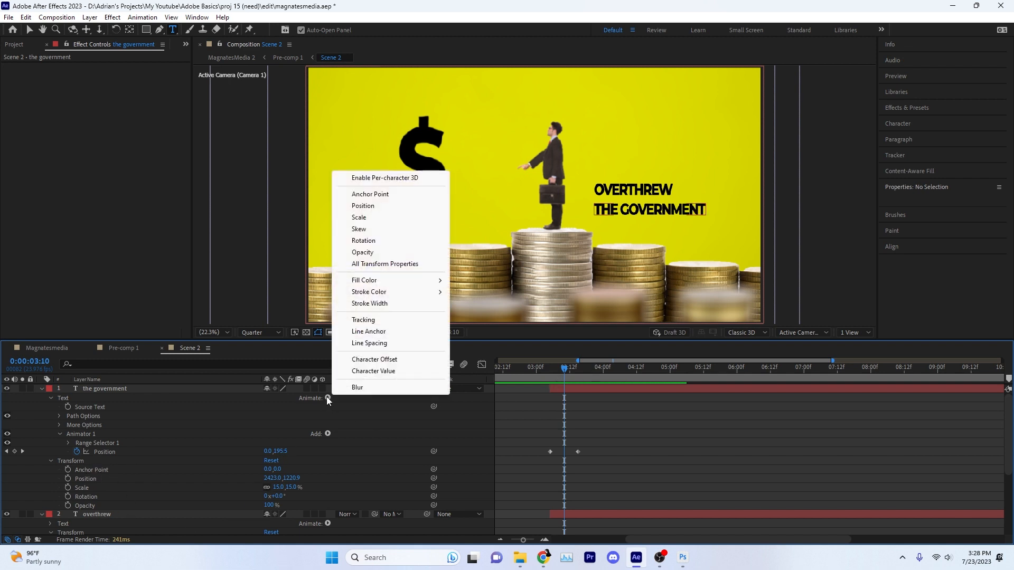
pyautogui.click(300, 423)
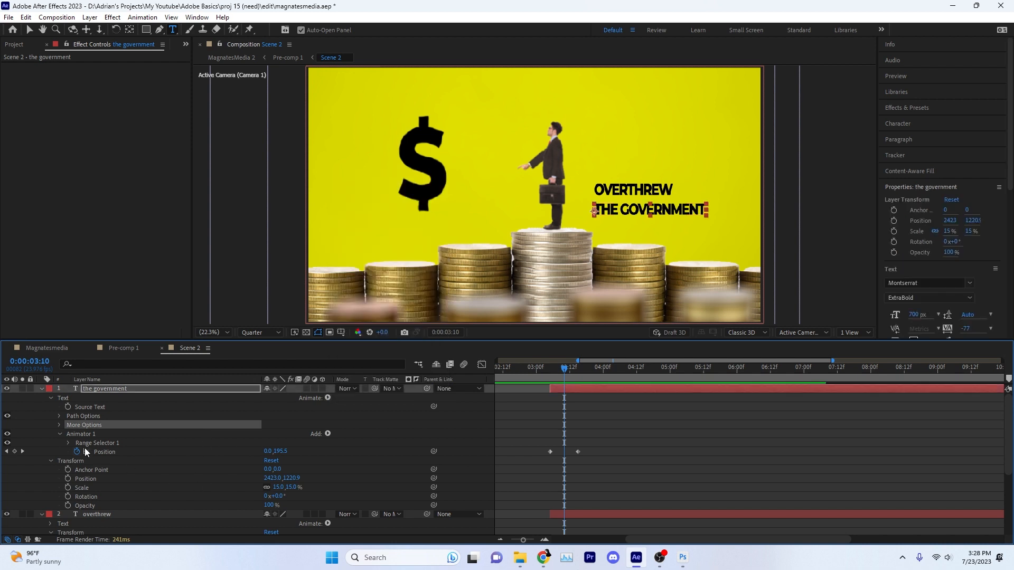
pyautogui.click(249, 469)
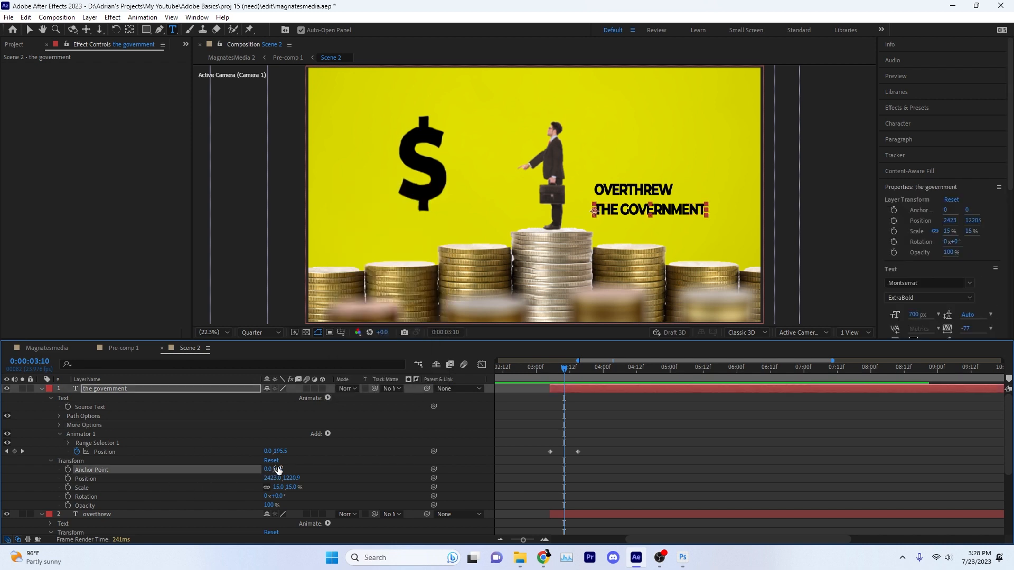
pyautogui.click(327, 434)
pyautogui.moveTo(339, 442)
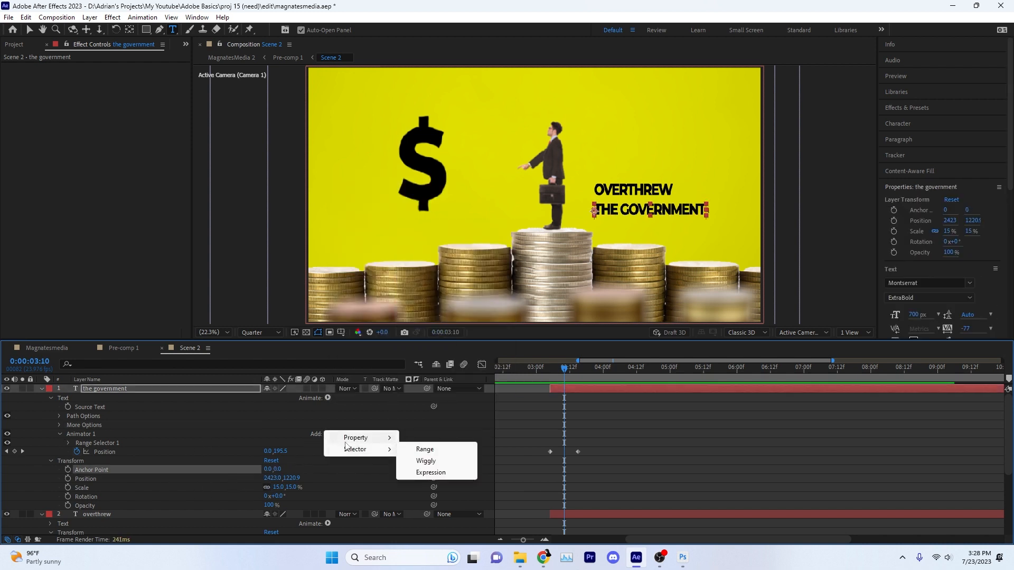
# - Expand Range Selector 1 of the "the government" animator, keyframe Start at 0:00:03:05 and raise it to about 29%
pyautogui.click(67, 436)
pyautogui.click(67, 443)
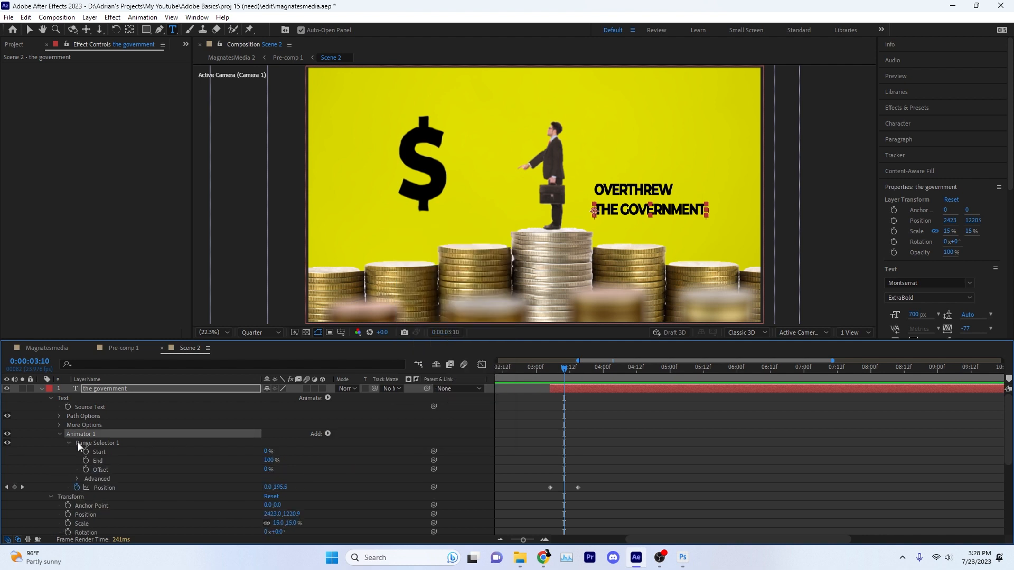
pyautogui.moveTo(539, 380); pyautogui.dragTo(550, 379)
pyautogui.click(85, 452)
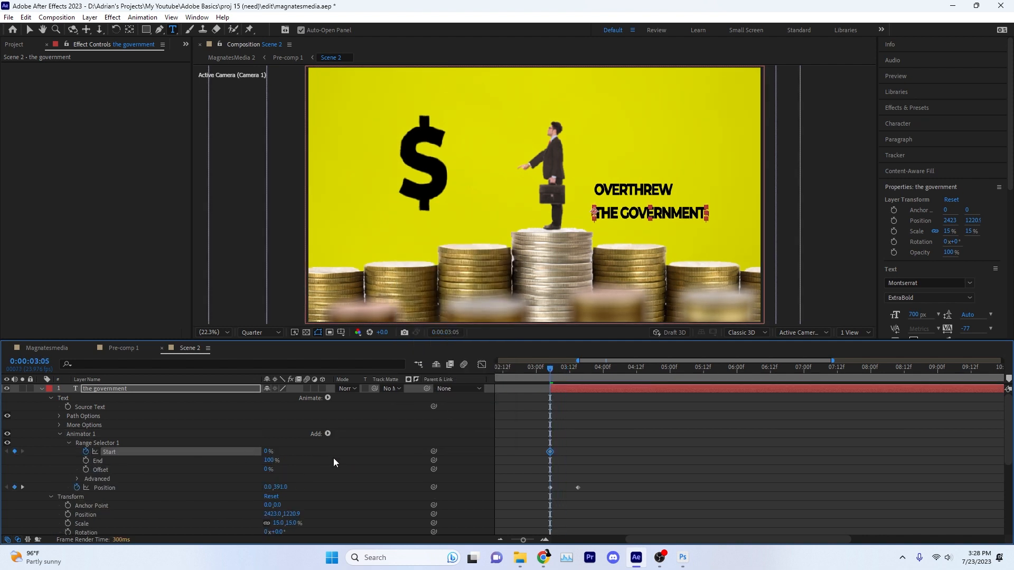
pyautogui.moveTo(269, 451); pyautogui.dragTo(285, 456)
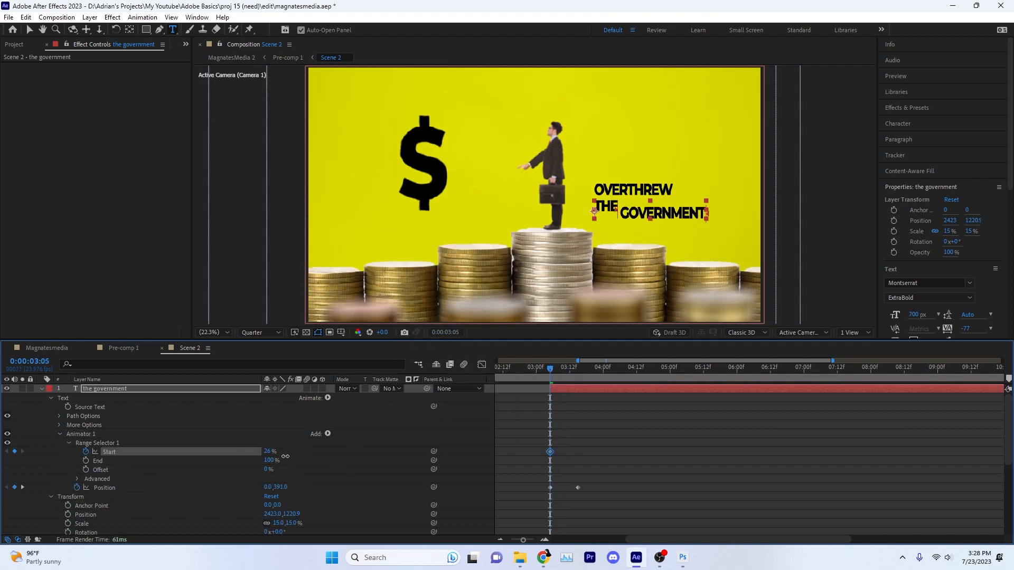
# - Base Range Selector 1 of the "the government" animator on Words in its advanced settings
pyautogui.click(77, 478)
pyautogui.click(296, 466)
pyautogui.click(285, 500)
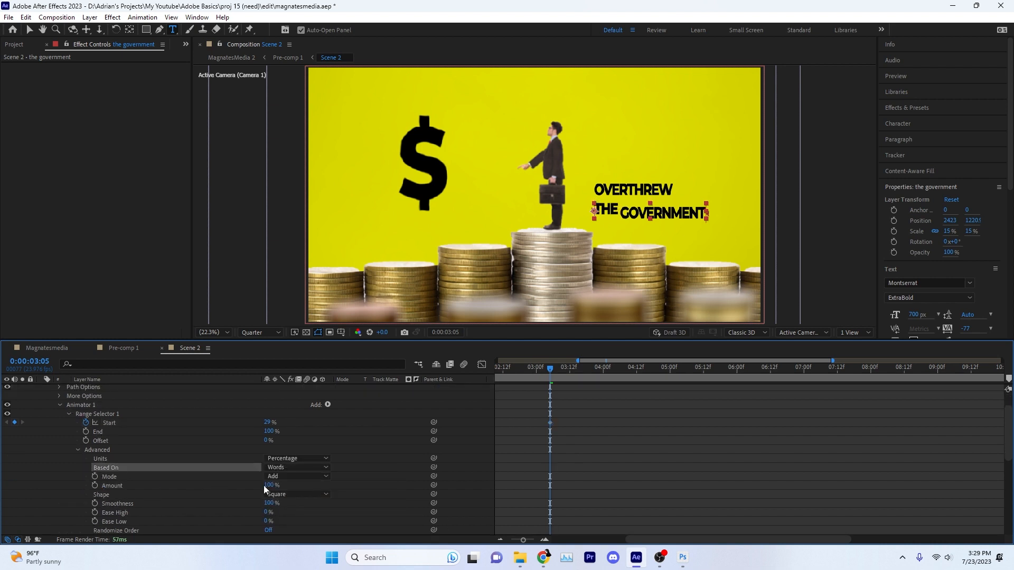
pyautogui.click(78, 450)
# - Return Range Selector 1's Start to 0% at 0:00:03:05 and keyframe it to 50% at 0:00:03:10
pyautogui.moveTo(267, 423); pyautogui.dragTo(276, 421)
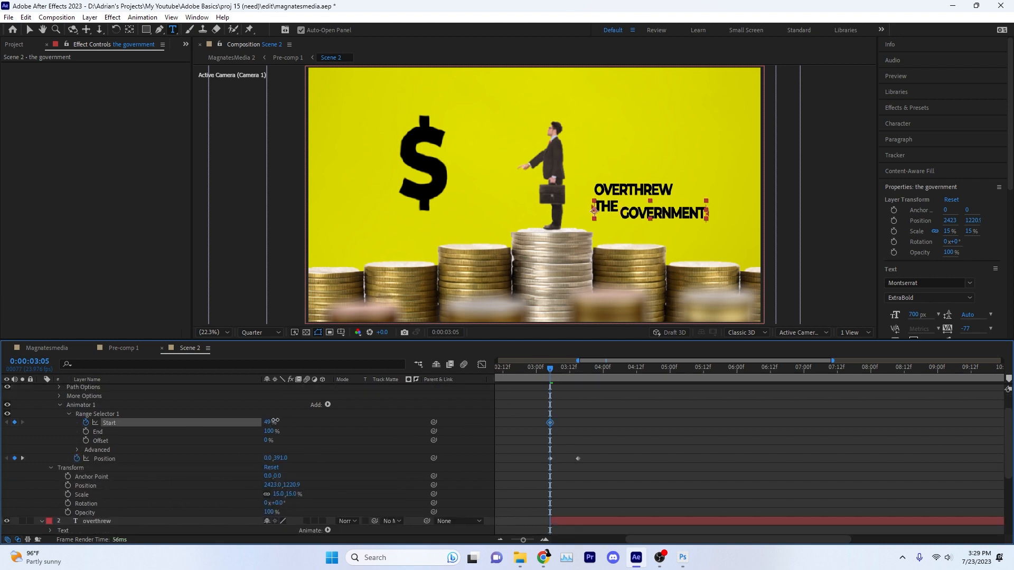
pyautogui.press('k')
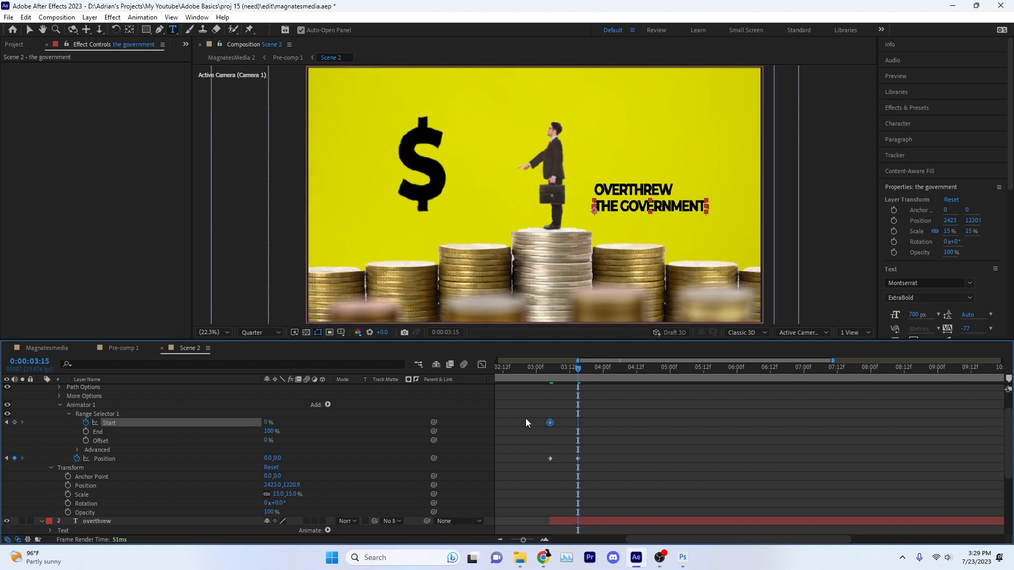
pyautogui.press('pageup')
pyautogui.press('pageup')
pyautogui.press('pageup')
pyautogui.press('pageup')
pyautogui.press('pageup')
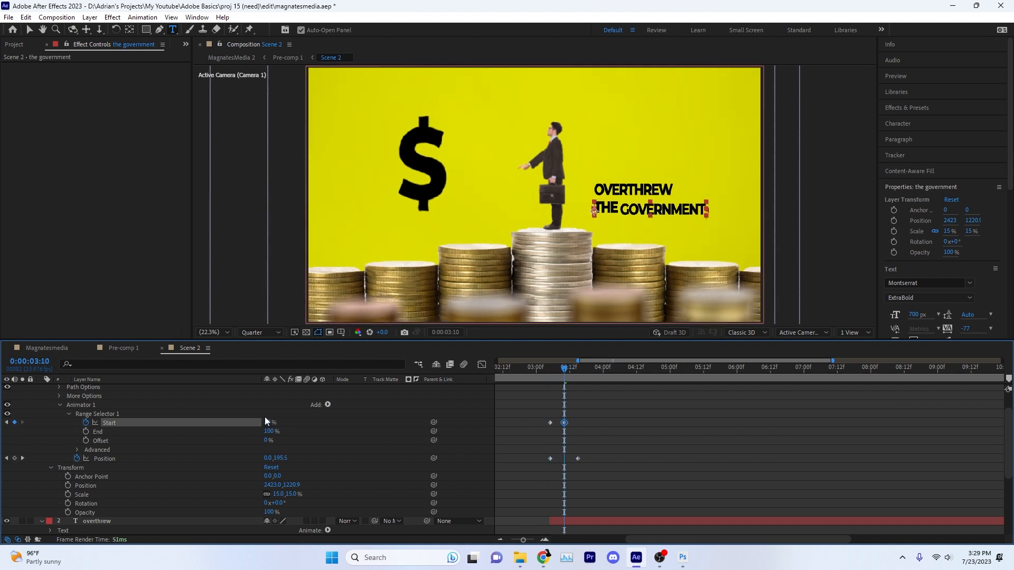
pyautogui.moveTo(270, 422); pyautogui.dragTo(284, 421)
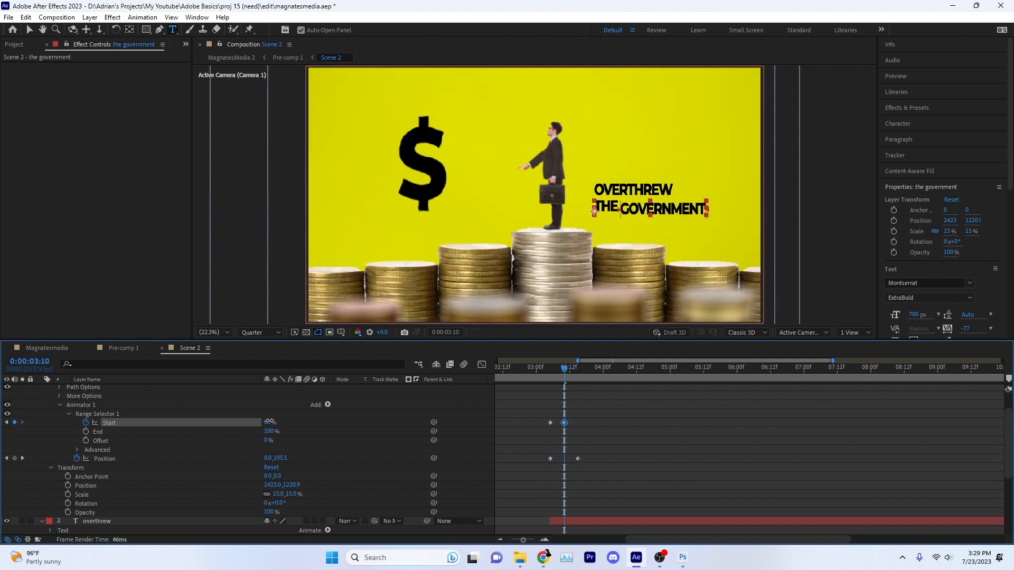
# - Keyframe Range Selector 1's Start to 100% at 0:00:03:15 and preview the text animation
pyautogui.hotkey('shift', 'pagedown')
pyautogui.press('pageup')
pyautogui.press('pageup')
pyautogui.press('pageup')
pyautogui.press('pageup')
pyautogui.press('pageup')
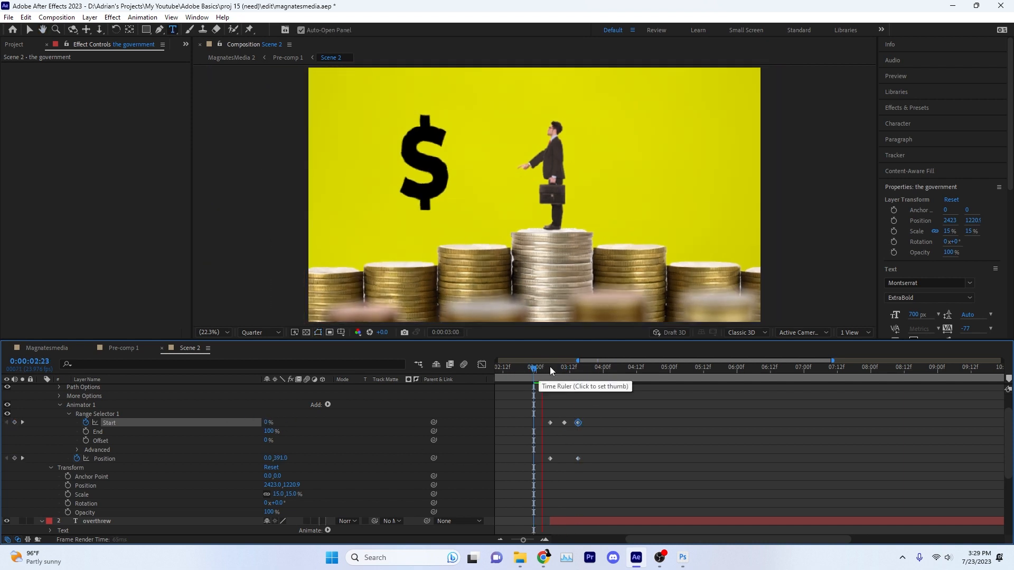
# - Copy the 50% Start keyframe to 0:00:03:19 so the first word pauses before the second moves
pyautogui.moveTo(550, 367); pyautogui.dragTo(559, 369)
pyautogui.moveTo(565, 423)
pyautogui.mouseDown()
pyautogui.moveTo(581, 420)
pyautogui.moveTo(568, 423)
pyautogui.mouseUp()
pyautogui.hotkey('ctrl', 'c')
pyautogui.click(588, 370)
pyautogui.hotkey('ctrl', 'v')
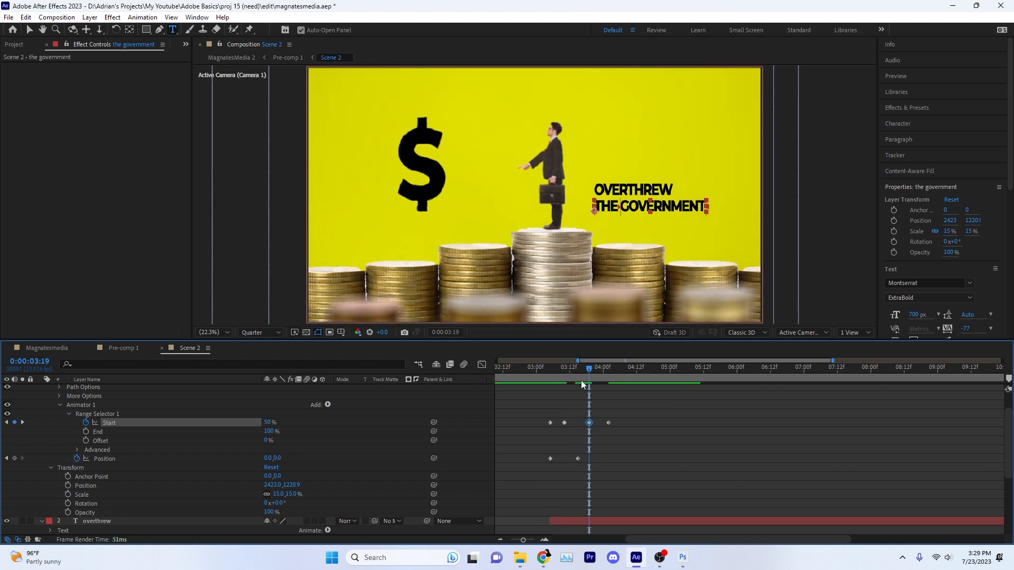
# - Move the final Start keyframe to 0:00:04:00, five frames after the copied 50% keyframe
pyautogui.press('pagedown')
pyautogui.press('pagedown')
pyautogui.press('pagedown')
pyautogui.press('pagedown')
pyautogui.press('pagedown')
pyautogui.moveTo(608, 422); pyautogui.dragTo(603, 423)
# - Add an animator Position keyframe at 0:00:03:10, copy it to 0:00:03:19 with the final one at 0:00:04:00, and preview
pyautogui.moveTo(534, 367); pyautogui.dragTo(564, 367)
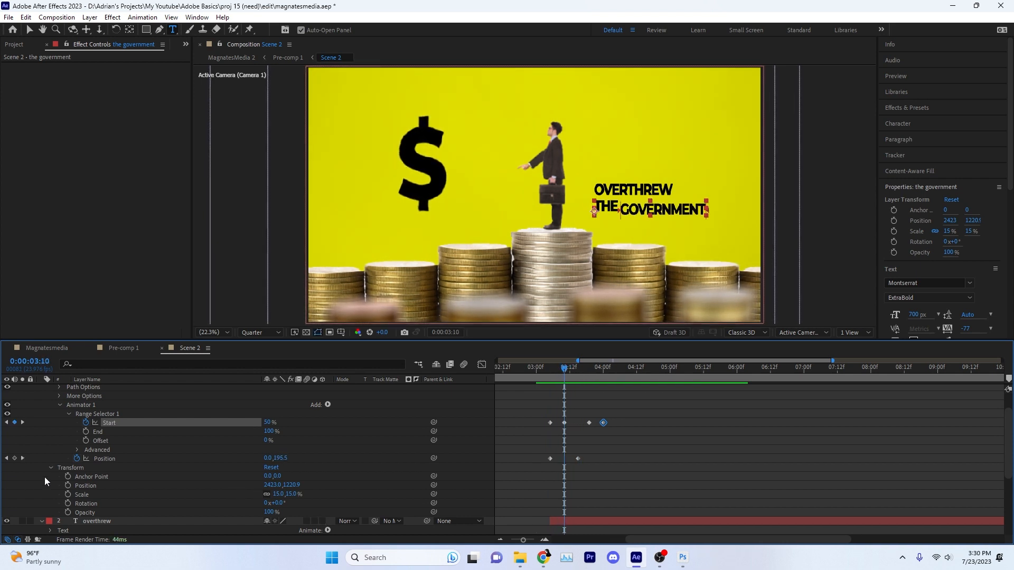
pyautogui.click(14, 458)
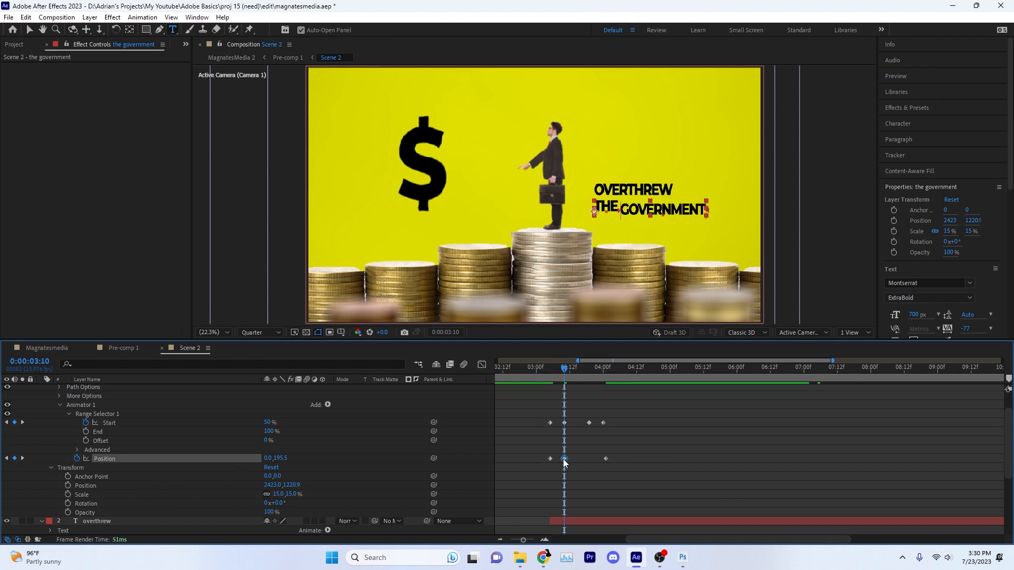
pyautogui.click(589, 367)
pyautogui.hotkey('ctrl', 'v')
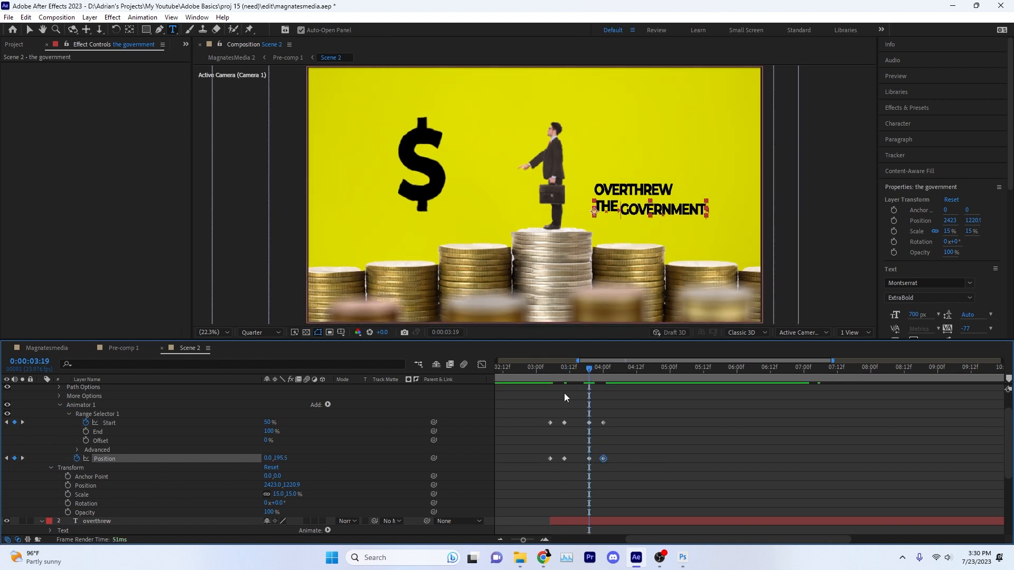
pyautogui.press('space')
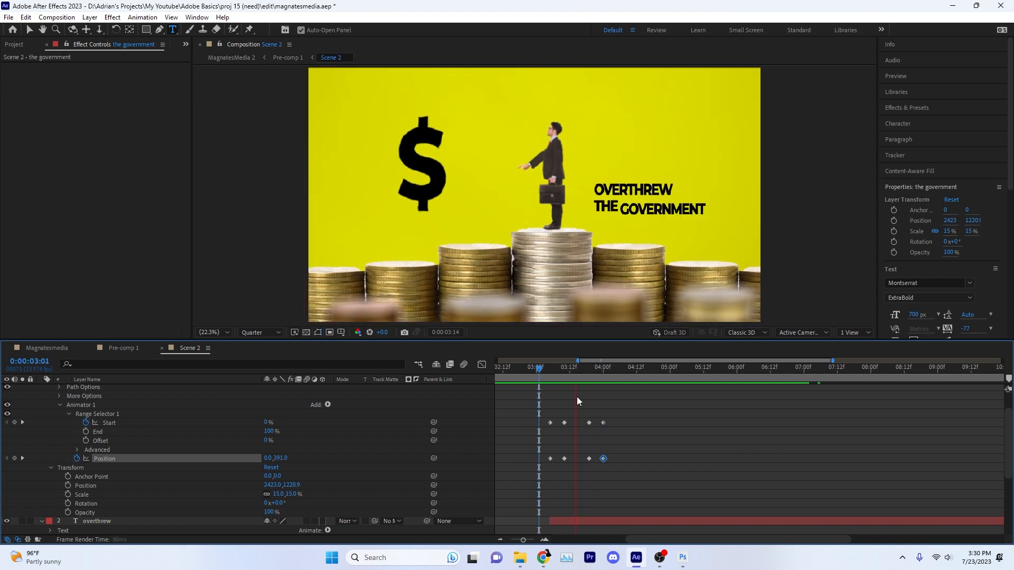
pyautogui.click(586, 376)
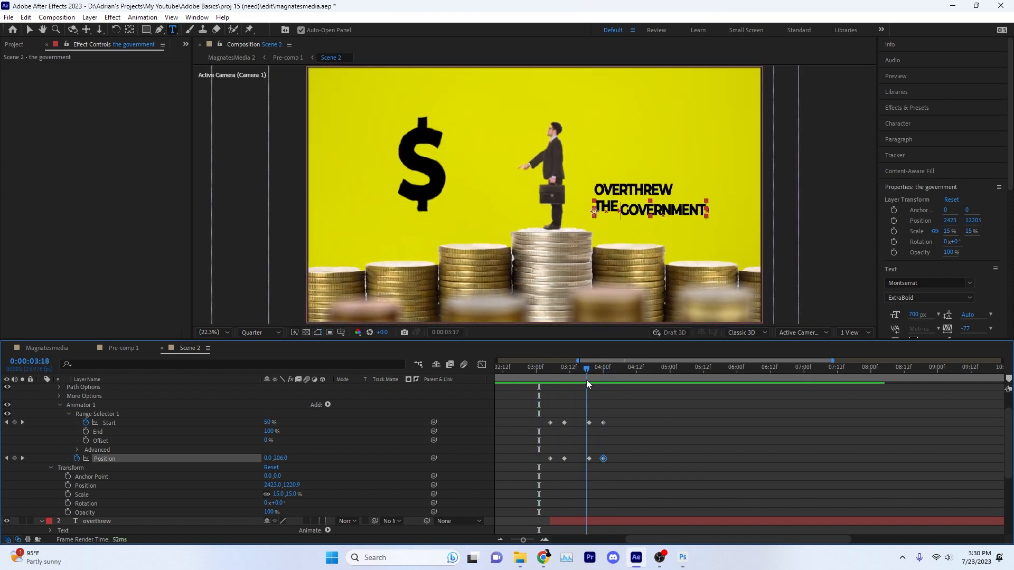
# - Apply Easy Ease to the final Start and Position keyframes at 0:00:04:00 and preview the speed curve's effect
pyautogui.moveTo(586, 384); pyautogui.dragTo(603, 384)
pyautogui.moveTo(598, 410); pyautogui.dragTo(619, 465)
pyautogui.press('F9')
pyautogui.click(481, 365)
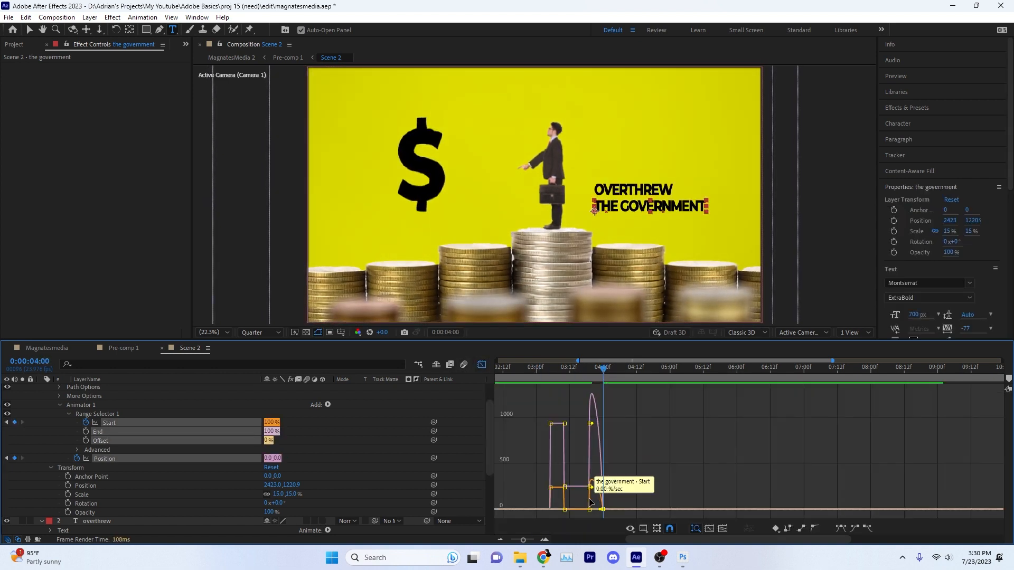
pyautogui.hotkey('shift', 'F3')
pyautogui.moveTo(603, 368)
pyautogui.mouseDown()
pyautogui.moveTo(537, 371)
pyautogui.moveTo(592, 369)
pyautogui.mouseUp()
pyautogui.press('space')
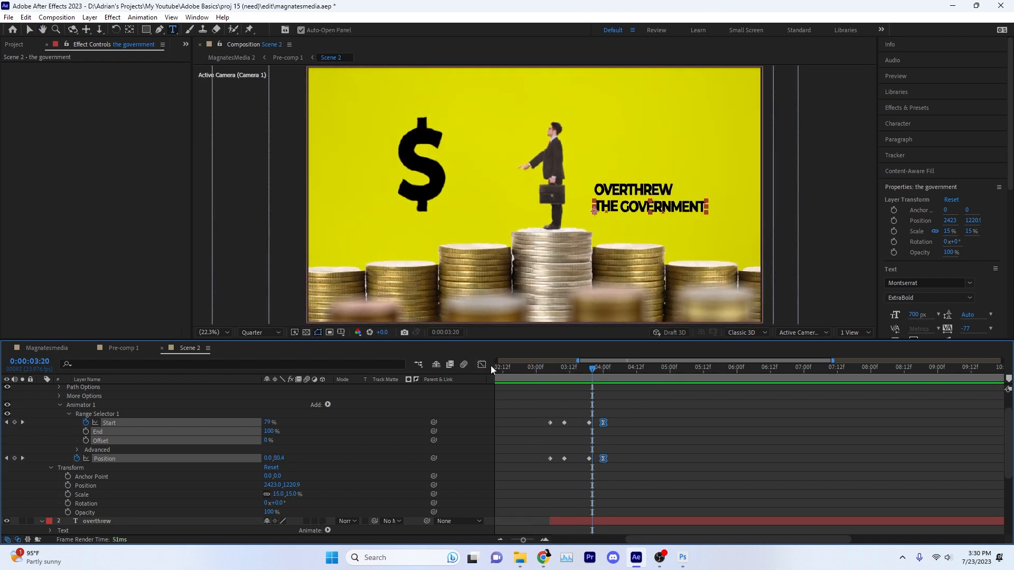
# - Extend the easing by moving the final Start and Position keyframes to about 0:00:04:08, checking the playback
pyautogui.click(482, 364)
pyautogui.moveTo(598, 510); pyautogui.dragTo(626, 510)
pyautogui.click(580, 370)
pyautogui.press('space')
pyautogui.moveTo(575, 369); pyautogui.dragTo(614, 381)
pyautogui.click(482, 365)
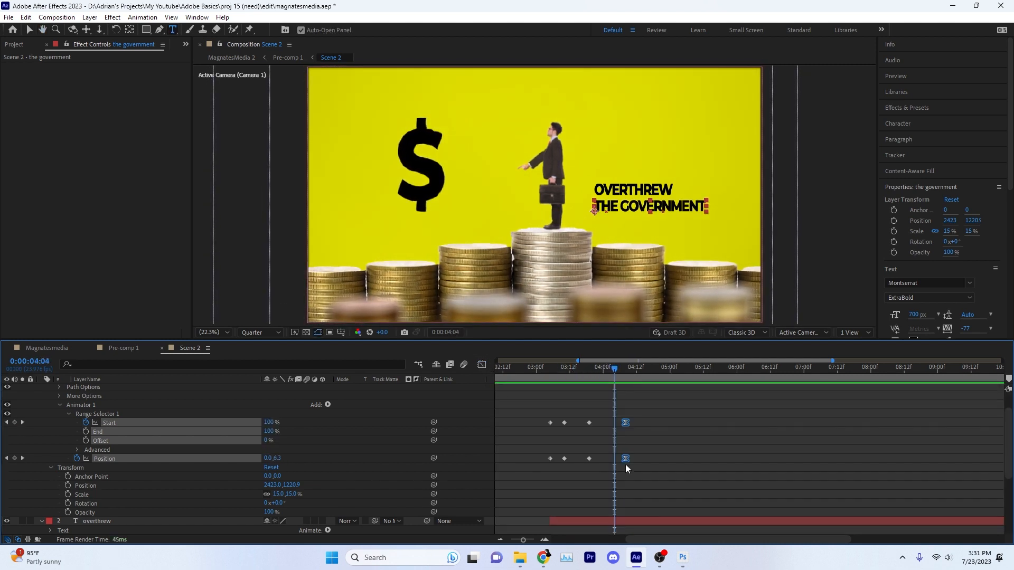
# - Add an Opacity property to the "the government" animator and keyframe it from 0% at 0:00:03:05 to 100% at about 0:00:04:08
pyautogui.click(327, 405)
pyautogui.moveTo(370, 409)
pyautogui.click(449, 274)
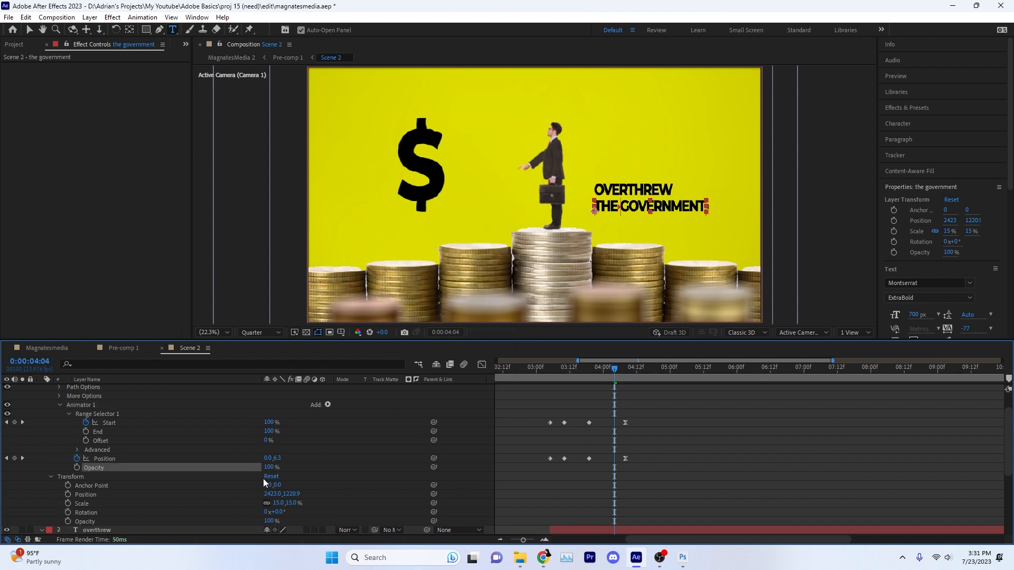
pyautogui.moveTo(575, 369); pyautogui.dragTo(550, 370)
pyautogui.moveTo(265, 468); pyautogui.dragTo(78, 470)
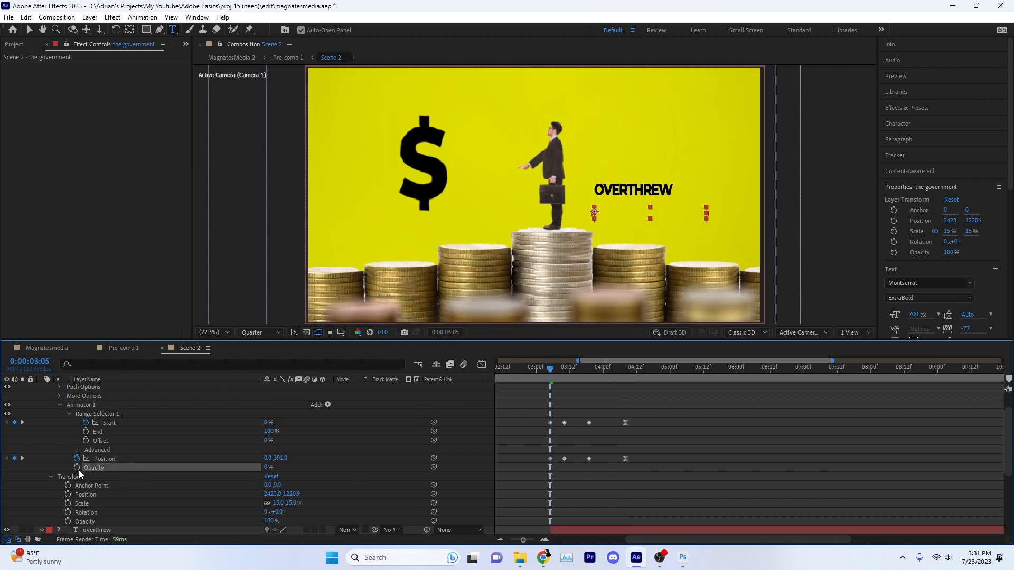
pyautogui.click(614, 369)
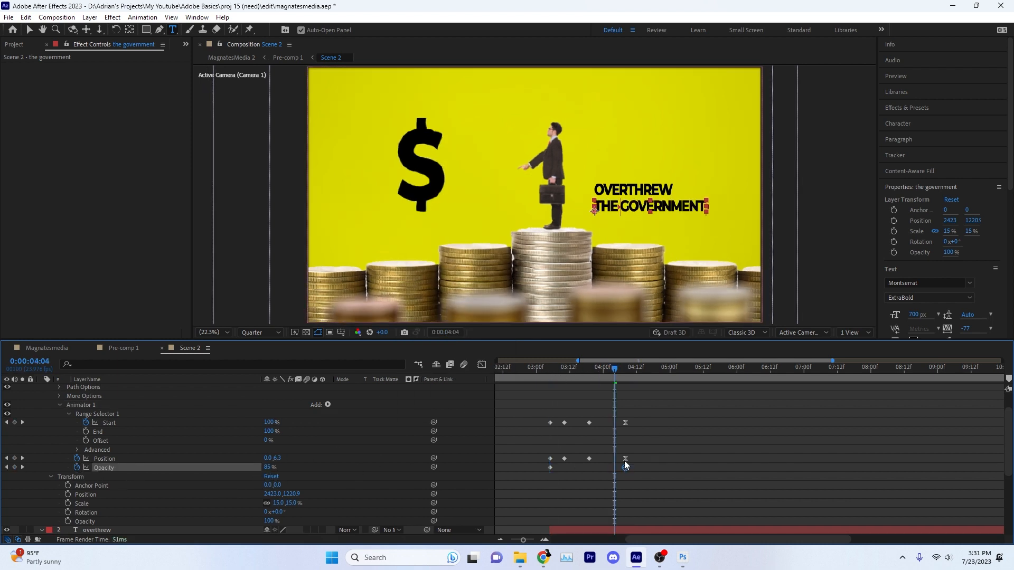
pyautogui.moveTo(614, 368)
pyautogui.mouseDown()
pyautogui.moveTo(541, 373)
pyautogui.moveTo(615, 379)
pyautogui.mouseUp()
# - Try different Amount, Ease High and Randomize Order options in the advanced range selector settings of "the government"
pyautogui.click(341, 445)
pyautogui.click(77, 449)
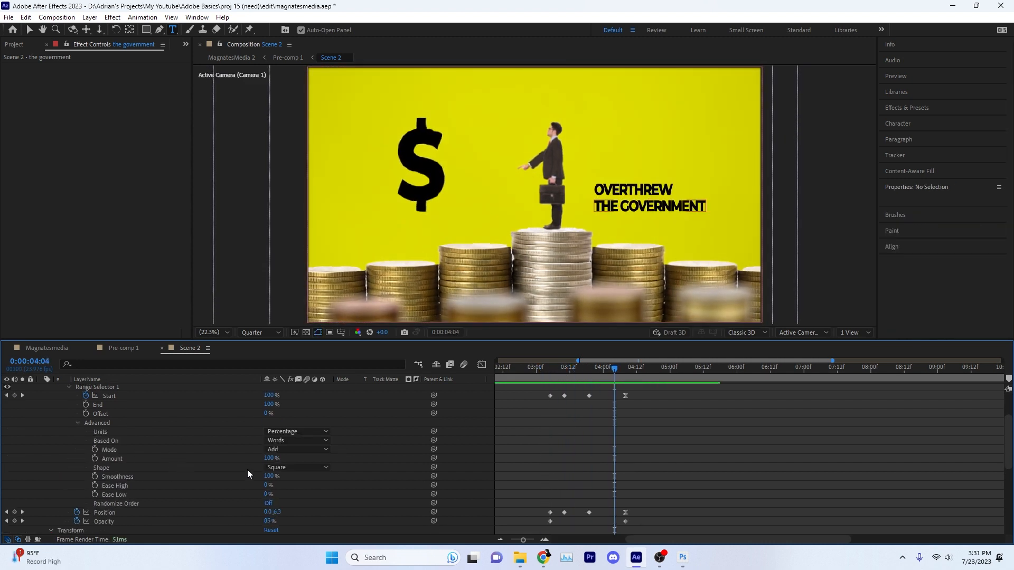
pyautogui.moveTo(271, 460); pyautogui.dragTo(236, 461)
pyautogui.moveTo(561, 368); pyautogui.dragTo(583, 367)
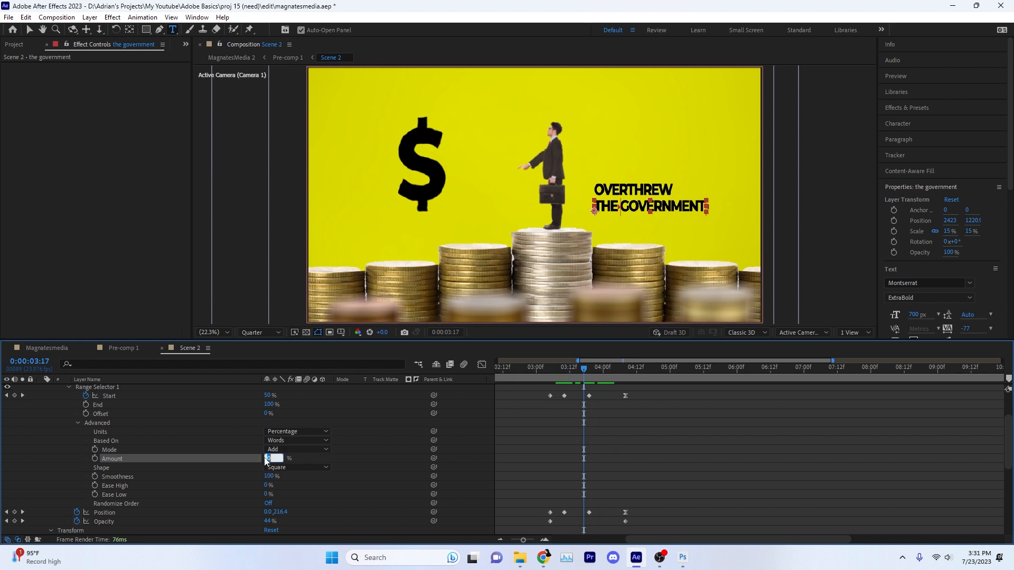
pyautogui.write('100')
pyautogui.press('Return')
pyautogui.moveTo(266, 484); pyautogui.dragTo(246, 484)
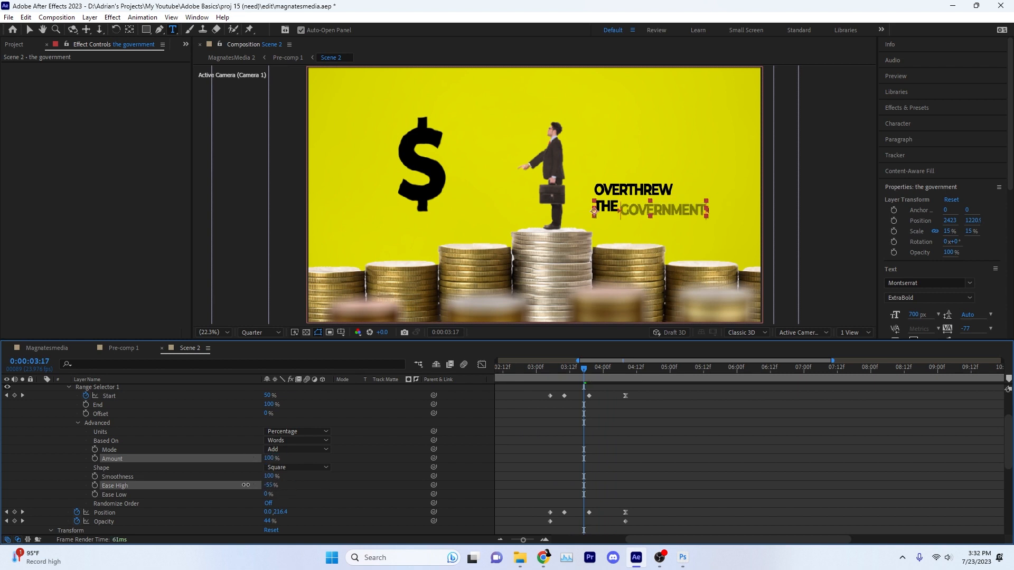
pyautogui.hotkey('ctrl', 'z')
pyautogui.click(269, 504)
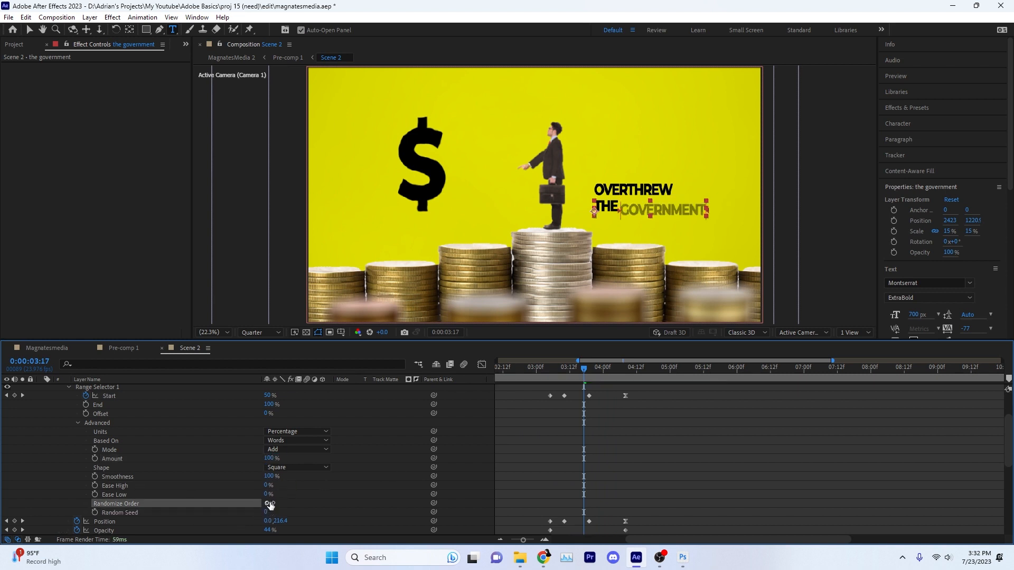
pyautogui.click(78, 423)
# - Try delaying the third pair of Start and Position keyframes to about 0:00:04:02 and preview the text motion
pyautogui.moveTo(583, 368); pyautogui.dragTo(741, 400)
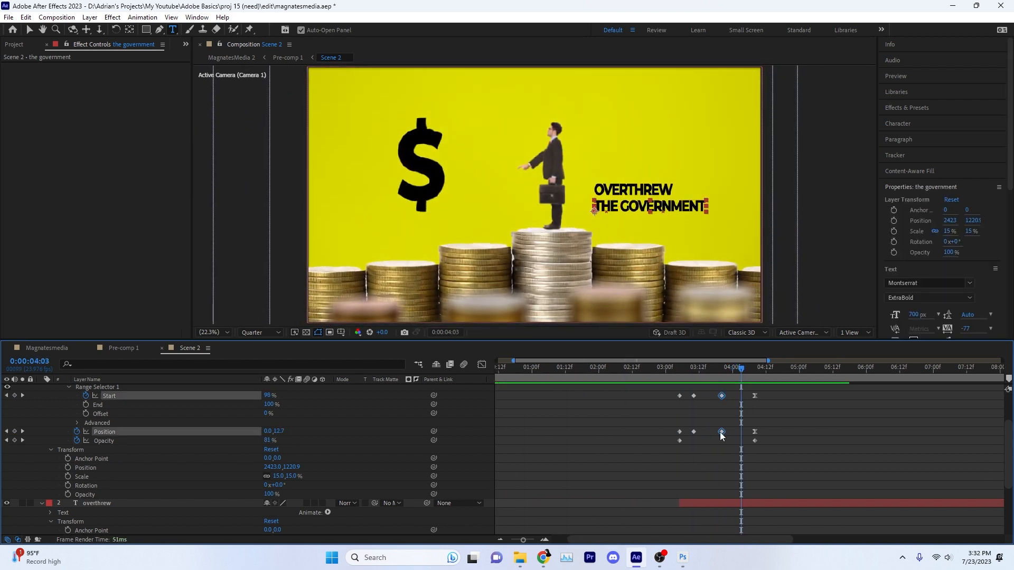
pyautogui.click(669, 369)
pyautogui.moveTo(675, 373); pyautogui.dragTo(732, 373)
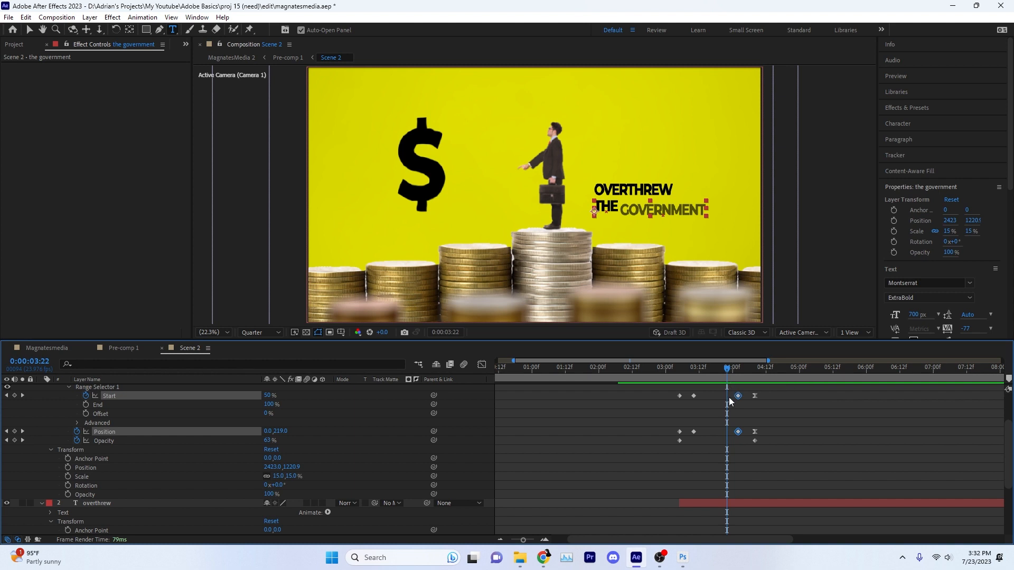
# - Delete Animator 1 from "the government" text layer
pyautogui.scroll(3, 675, 446)
pyautogui.click(114, 433)
pyautogui.press('Delete')
# - Add a Position animator to "the government" and keyframe it from 0,141 at 0:00:03:05 to 0,0 at 0:00:03:15
pyautogui.click(682, 370)
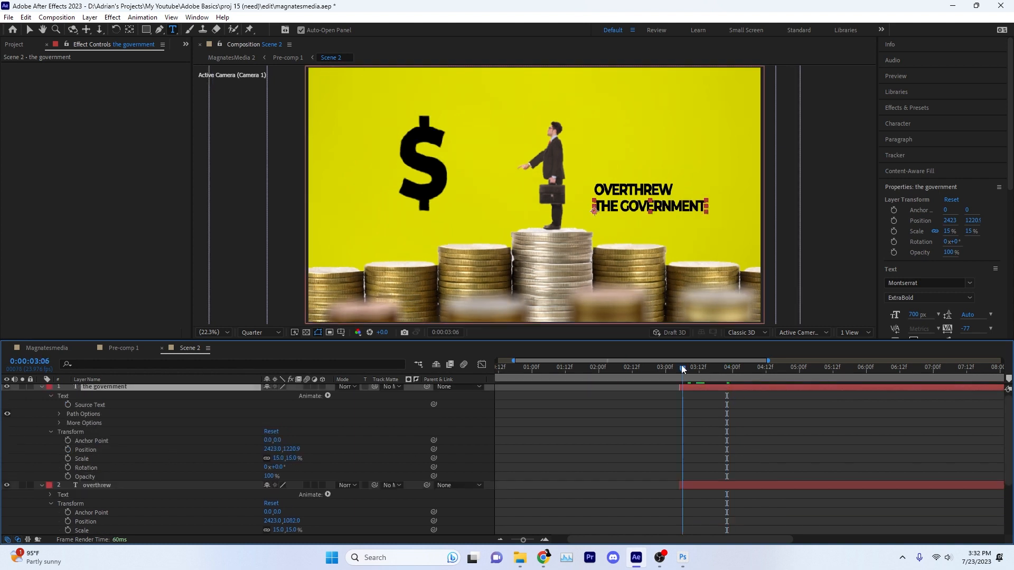
pyautogui.moveTo(683, 369); pyautogui.dragTo(680, 369)
pyautogui.click(328, 396)
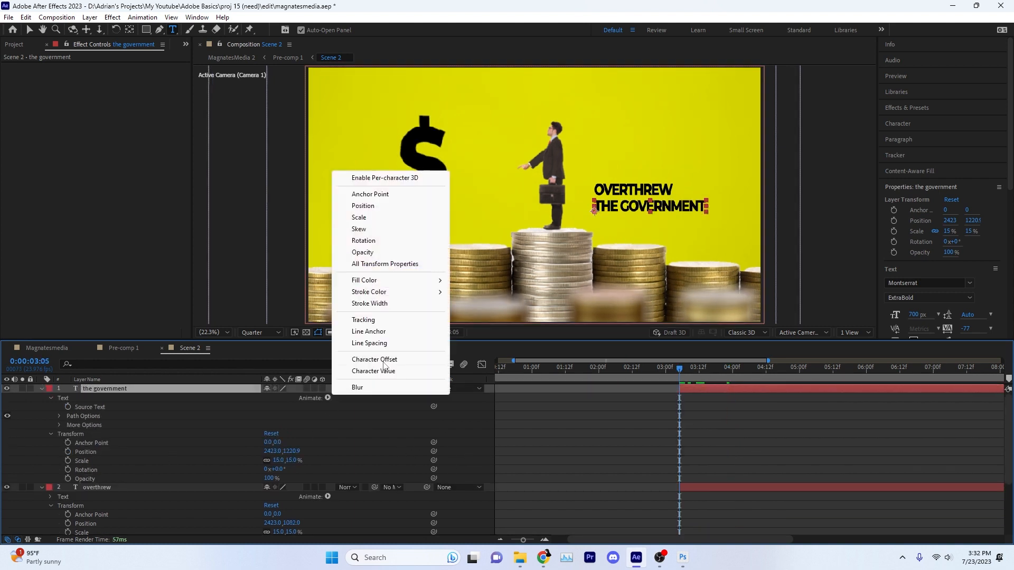
pyautogui.click(364, 205)
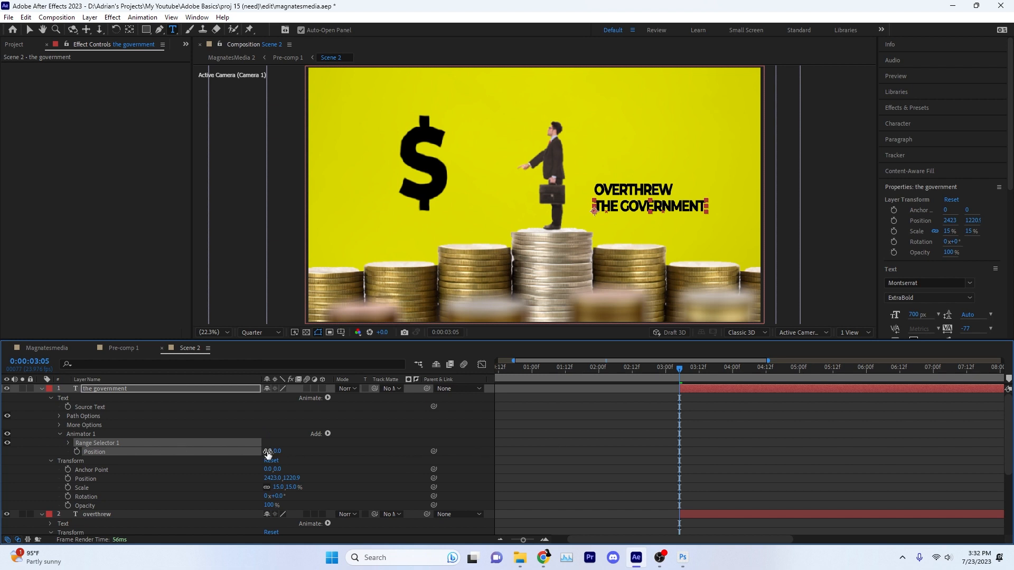
pyautogui.moveTo(277, 451); pyautogui.dragTo(352, 452)
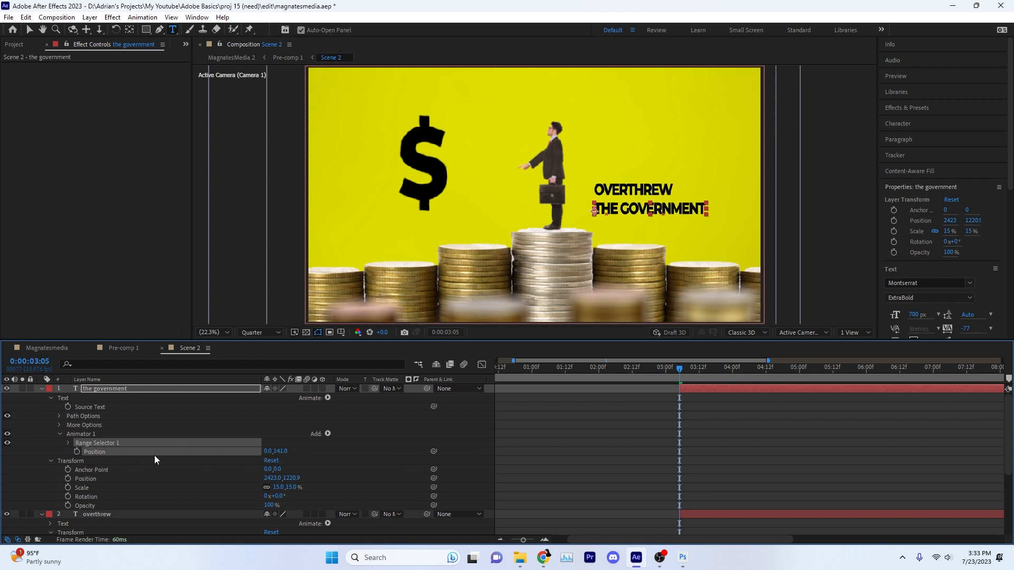
pyautogui.click(76, 452)
pyautogui.hotkey('shift', 'pagedown')
pyautogui.click(280, 452)
pyautogui.write('0')
pyautogui.press('Return')
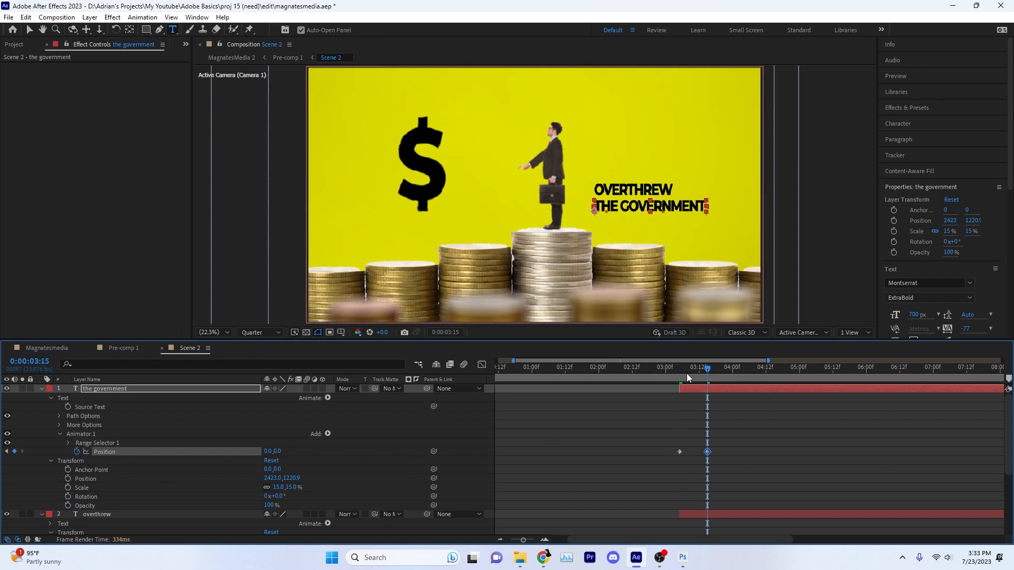
# - Base the new animator's range selector on Words and preview the text motion
pyautogui.moveTo(686, 375)
pyautogui.mouseDown()
pyautogui.moveTo(719, 376)
pyautogui.moveTo(694, 378)
pyautogui.mouseUp()
pyautogui.click(67, 443)
pyautogui.scroll(-1, 106, 451)
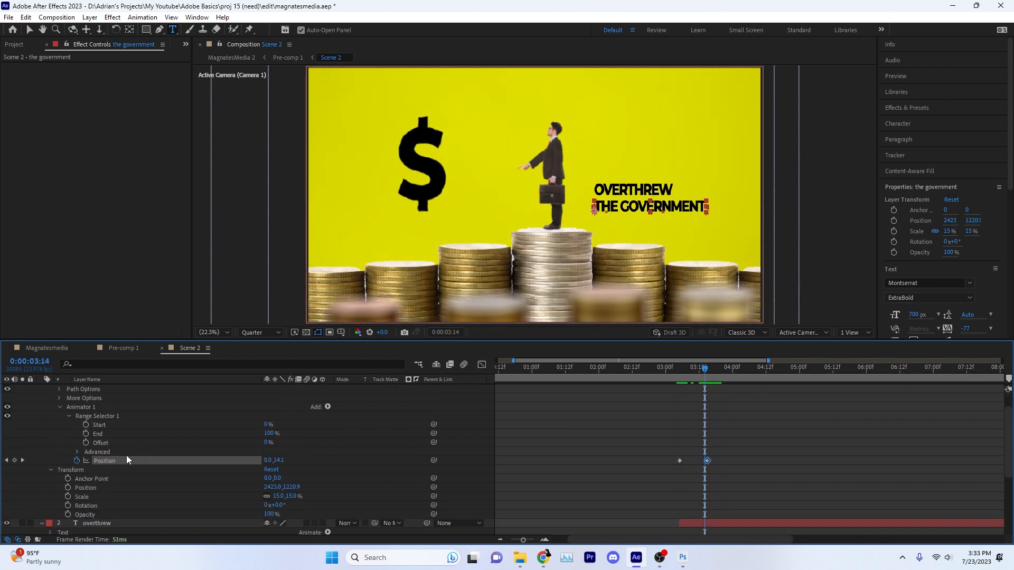
pyautogui.click(78, 450)
pyautogui.click(297, 468)
pyautogui.click(283, 501)
pyautogui.moveTo(677, 366); pyautogui.dragTo(702, 375)
pyautogui.click(77, 450)
pyautogui.scroll(1, 284, 451)
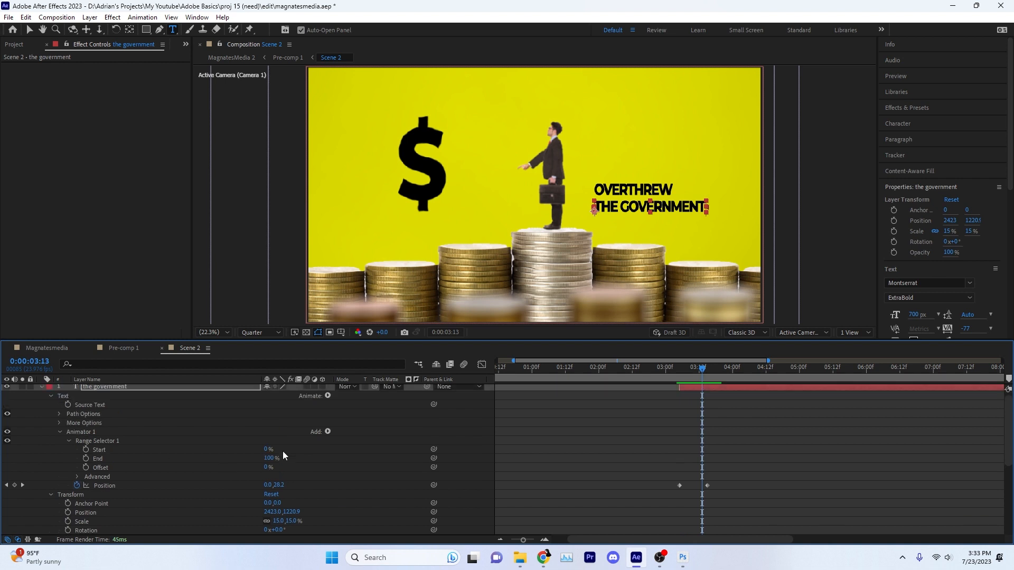
pyautogui.scroll(-1, 77, 477)
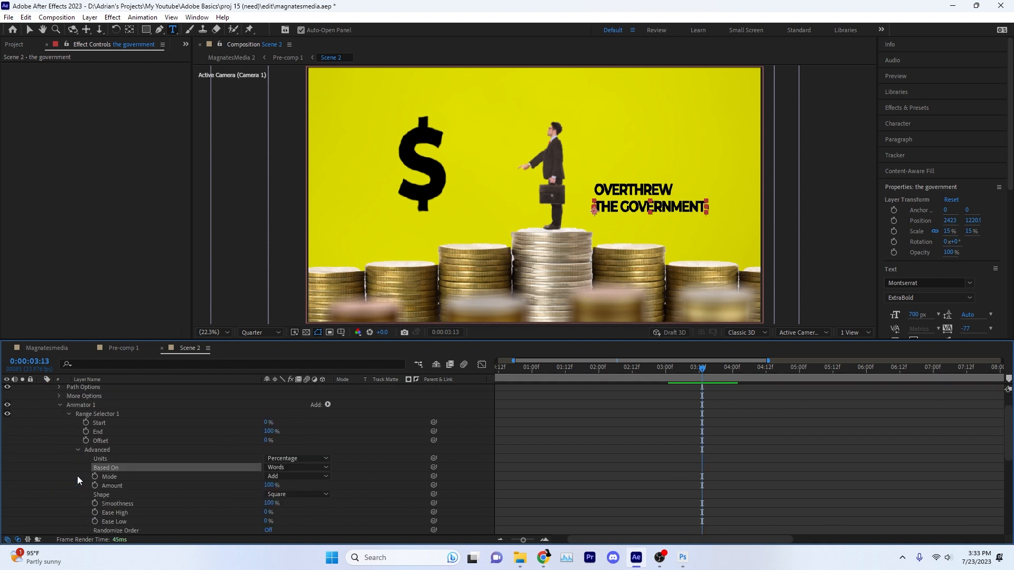
pyautogui.scroll(-1, 71, 417)
pyautogui.scroll(1, 68, 416)
pyautogui.click(328, 405)
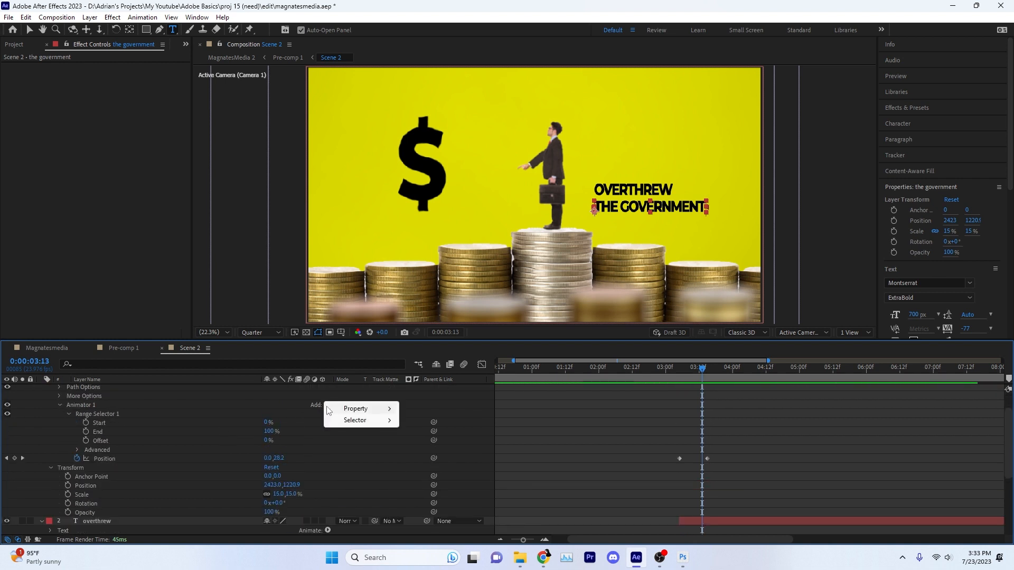
pyautogui.click(305, 437)
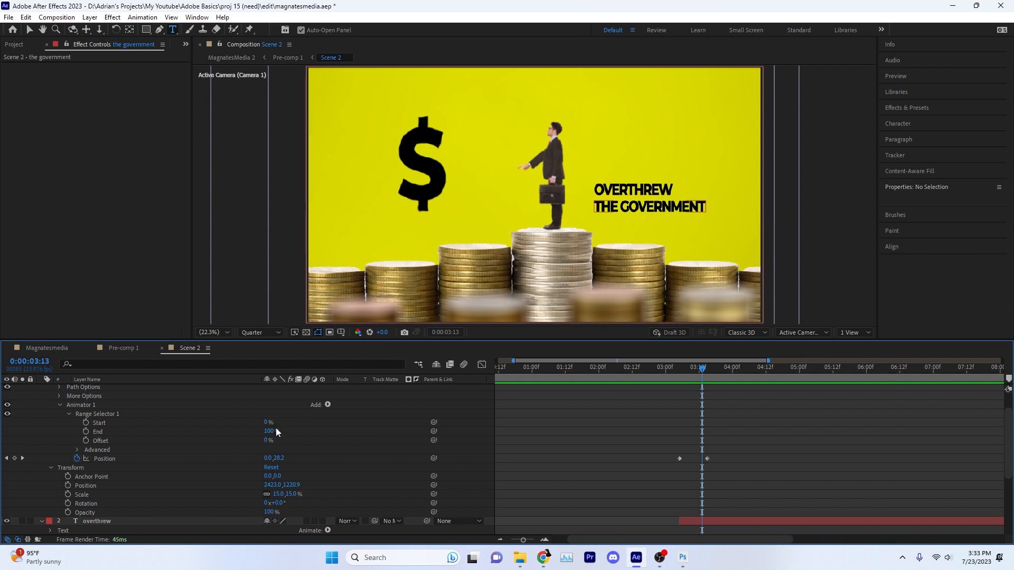
# - At 0:00:03:05, set the animator's Position to 0,303 and the range selector's Start to 50%
pyautogui.click(276, 432)
pyautogui.click(6, 459)
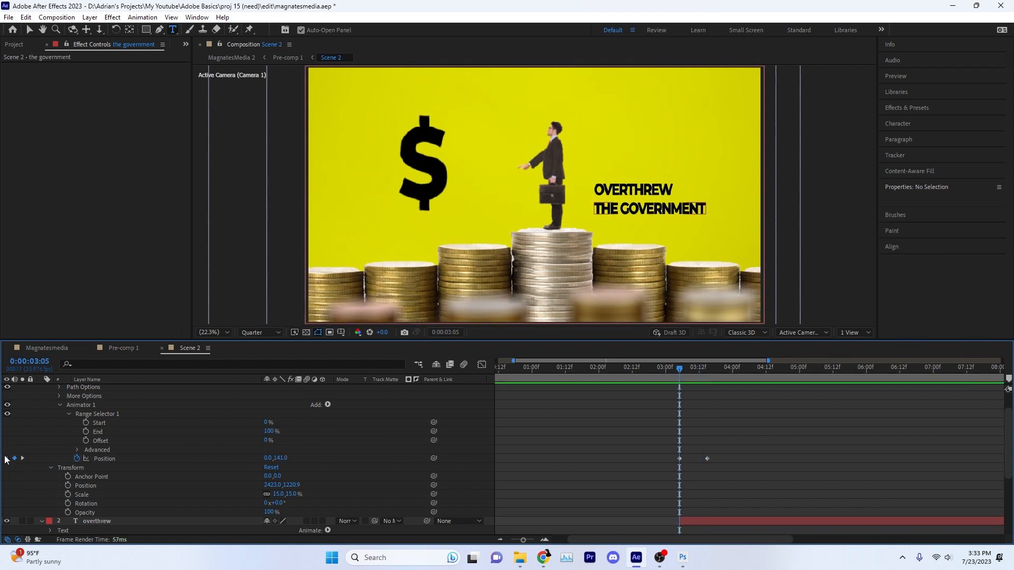
pyautogui.click(104, 458)
pyautogui.moveTo(681, 375)
pyautogui.mouseDown()
pyautogui.moveTo(715, 376)
pyautogui.moveTo(680, 385)
pyautogui.moveTo(676, 375)
pyautogui.moveTo(697, 370)
pyautogui.moveTo(676, 370)
pyautogui.moveTo(708, 383)
pyautogui.moveTo(683, 379)
pyautogui.mouseUp()
pyautogui.press('Return')
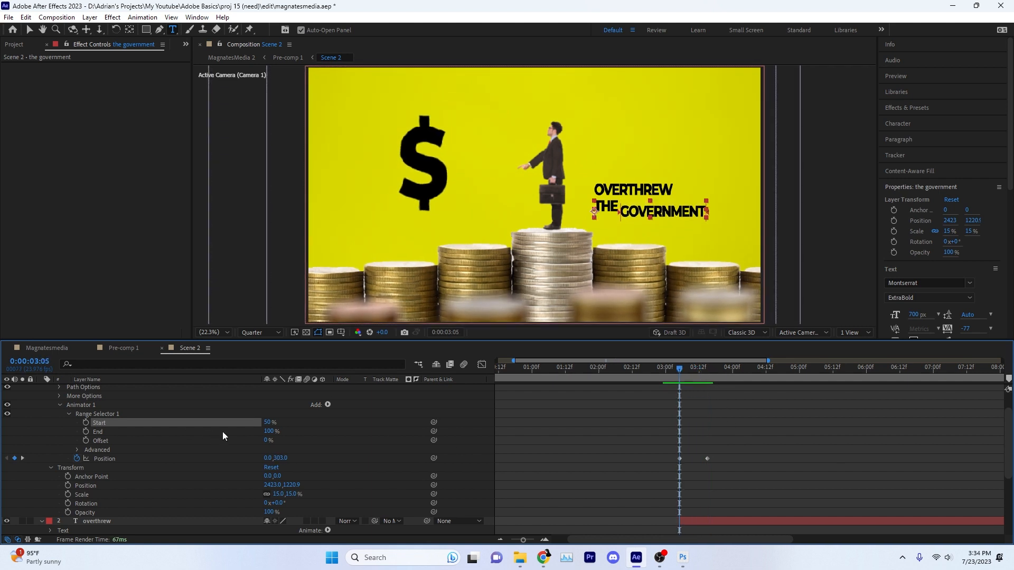
# - Add a second Position animator to "the government" and place it above the first one
pyautogui.scroll(1, 348, 402)
pyautogui.click(327, 396)
pyautogui.click(366, 204)
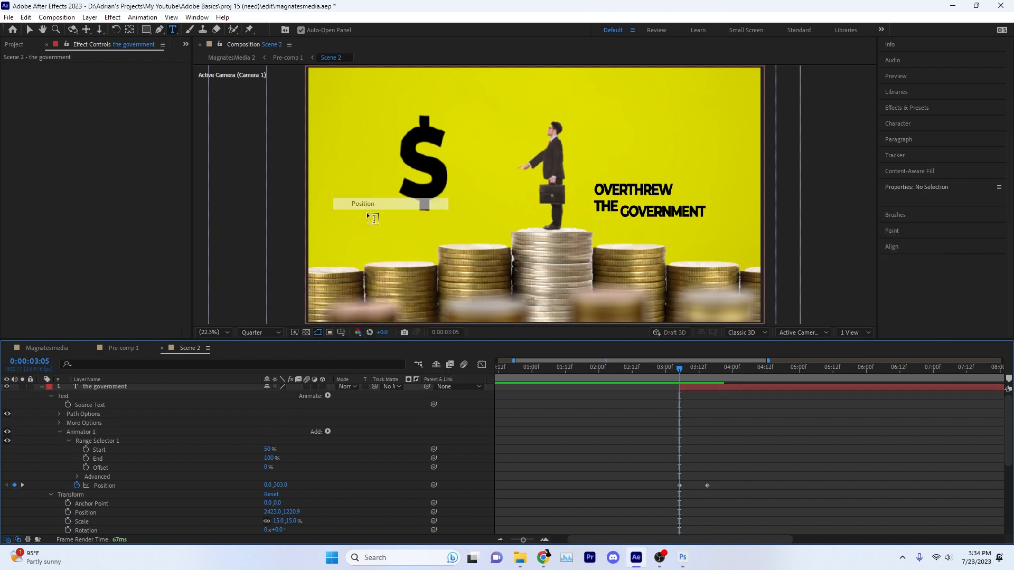
pyautogui.click(105, 432)
pyautogui.click(111, 387)
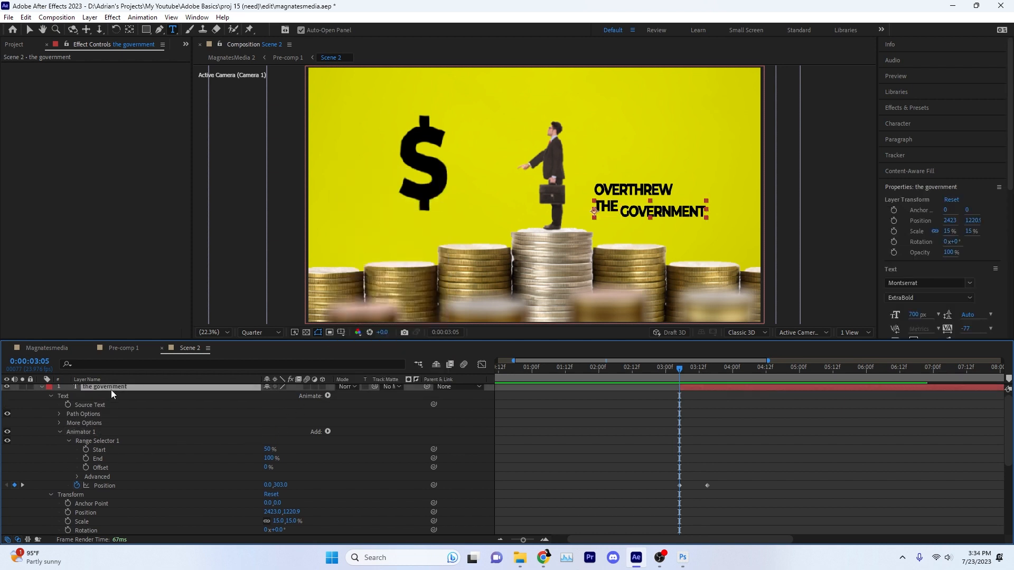
pyautogui.click(327, 395)
pyautogui.click(365, 204)
pyautogui.moveTo(82, 494); pyautogui.dragTo(99, 429)
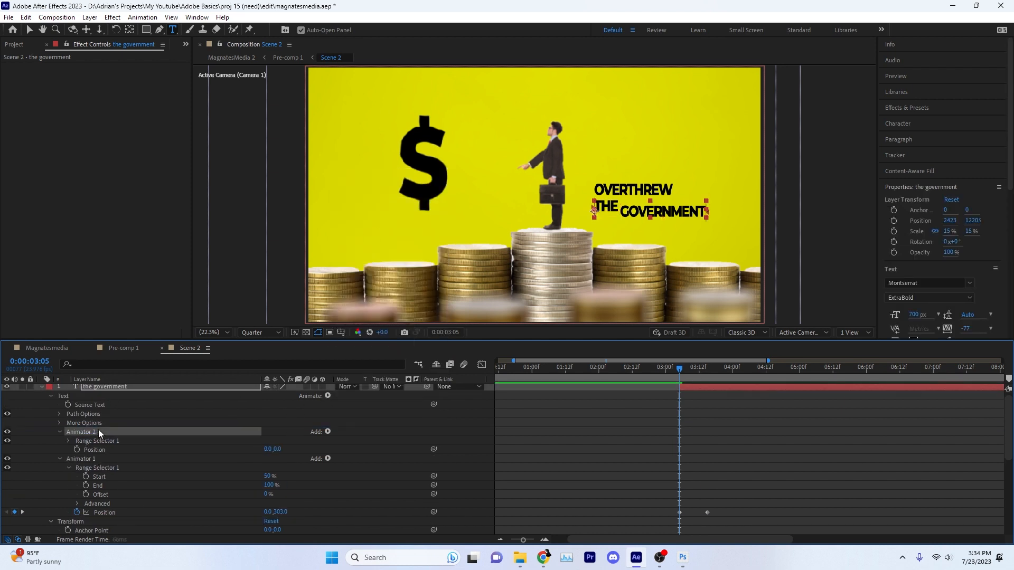
# - Rename the upper animator "first word" and the lower one "second word"
pyautogui.press('Return')
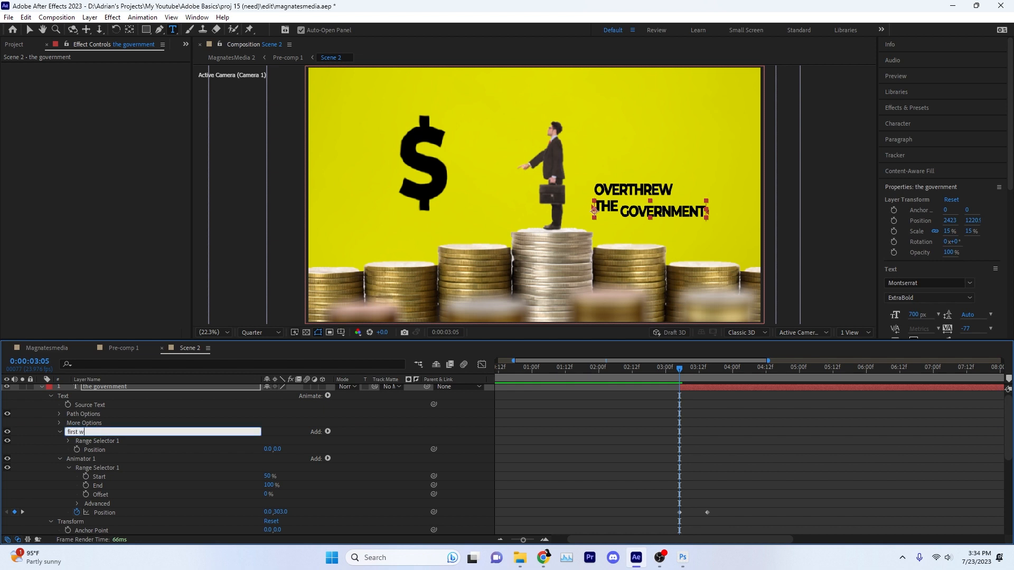
pyautogui.click(88, 459)
pyautogui.press('Return')
pyautogui.write('second')
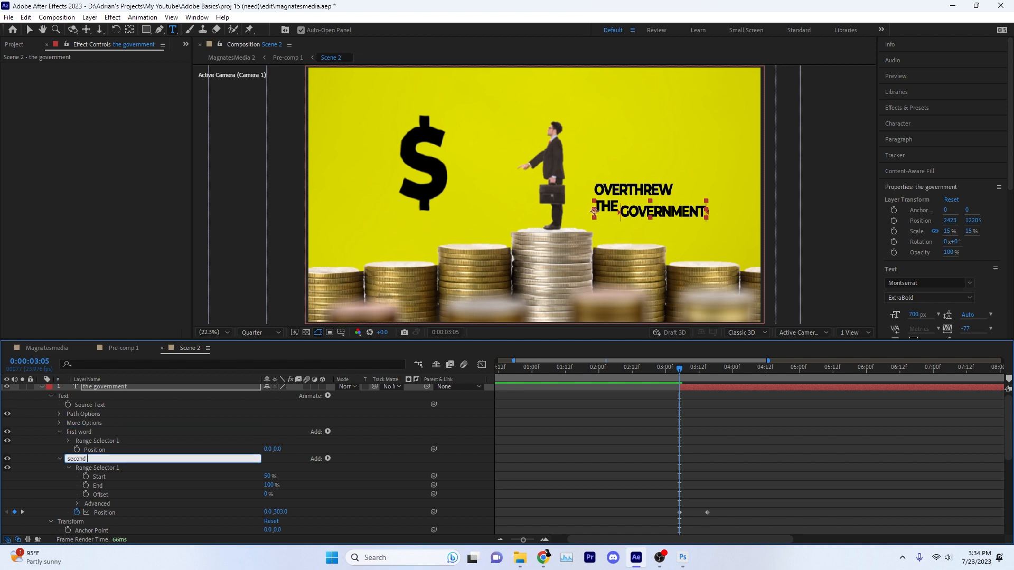
pyautogui.write(' word')
pyautogui.press('Return')
# - Keyframe the "first word" animator's Position from 0,300 at 0:00:03:05 to 0,0 at 0:00:03:15
pyautogui.click(74, 434)
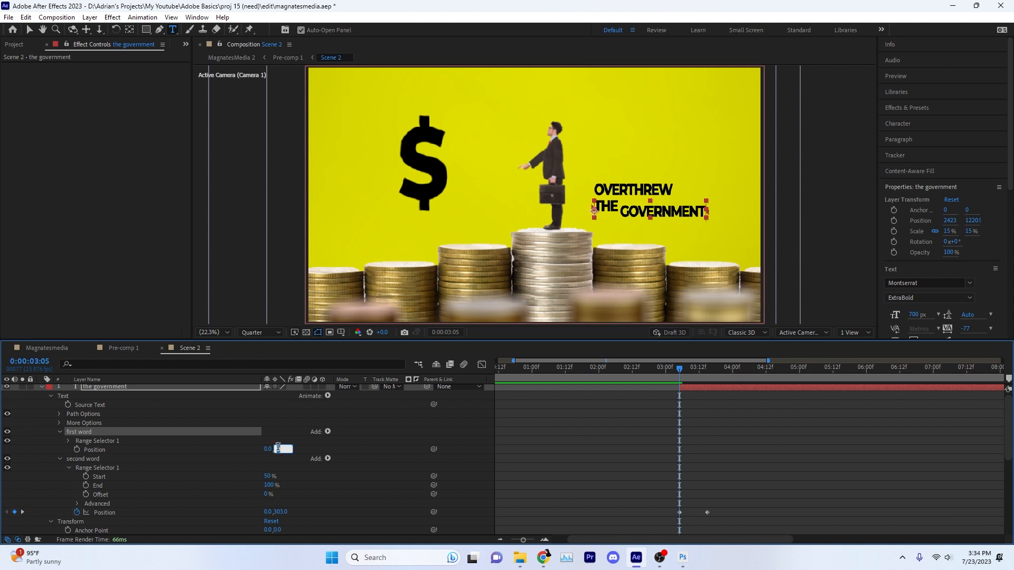
pyautogui.write('300')
pyautogui.press('Return')
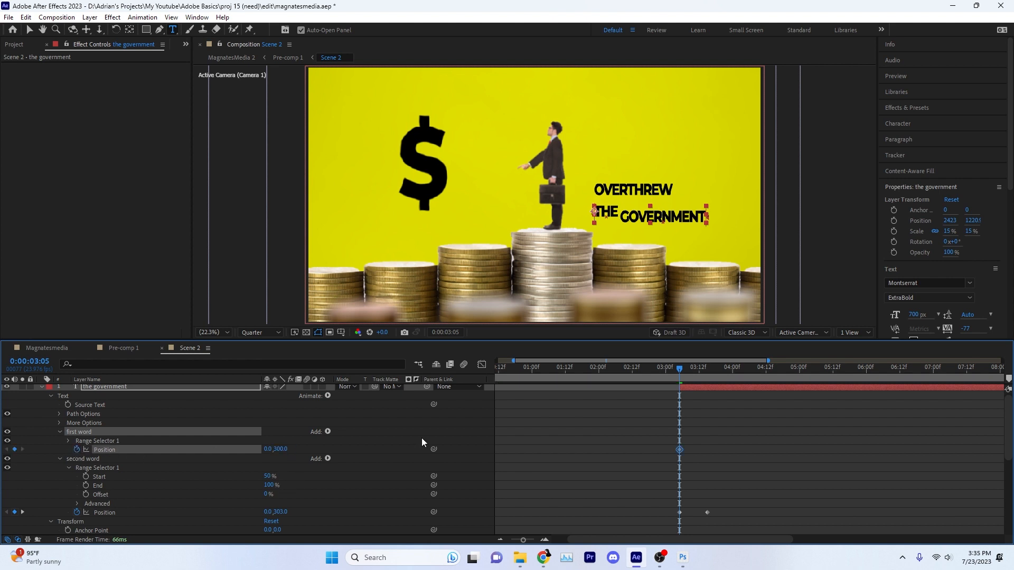
pyautogui.press('k')
pyautogui.click(280, 449)
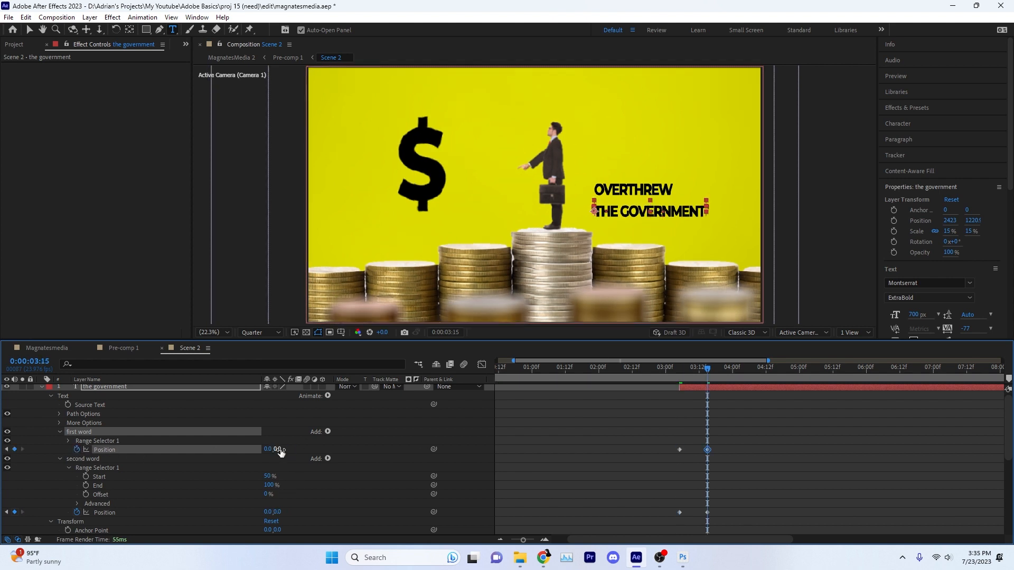
pyautogui.write('0')
pyautogui.press('Return')
# - Base the "first word" range selector on Words and set its End to 50%
pyautogui.click(680, 366)
pyautogui.click(69, 441)
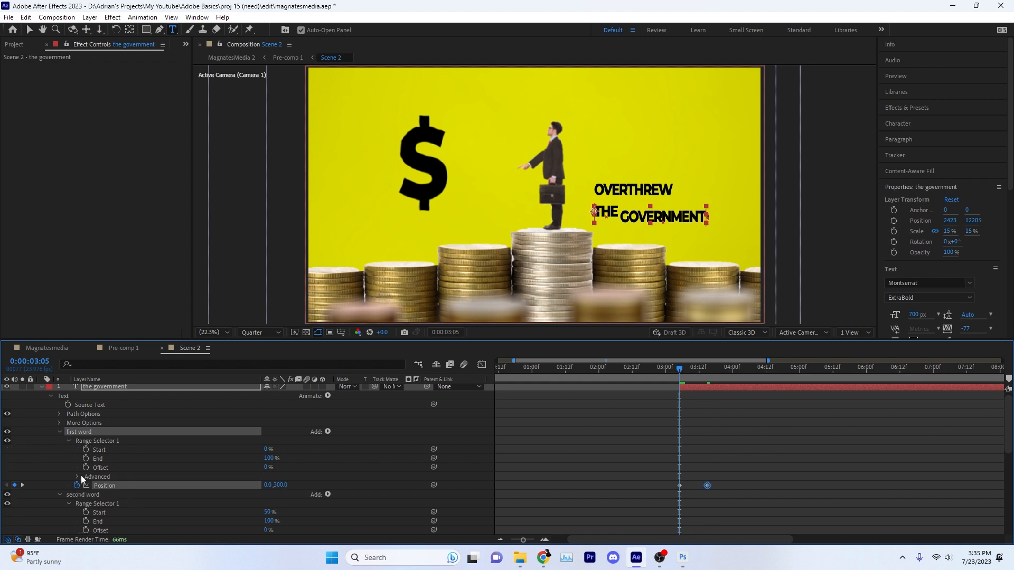
pyautogui.click(77, 477)
pyautogui.scroll(-1, 81, 476)
pyautogui.click(295, 467)
pyautogui.click(285, 499)
pyautogui.moveTo(655, 371); pyautogui.dragTo(699, 375)
pyautogui.write('50')
pyautogui.press('Return')
pyautogui.scroll(1, 450, 496)
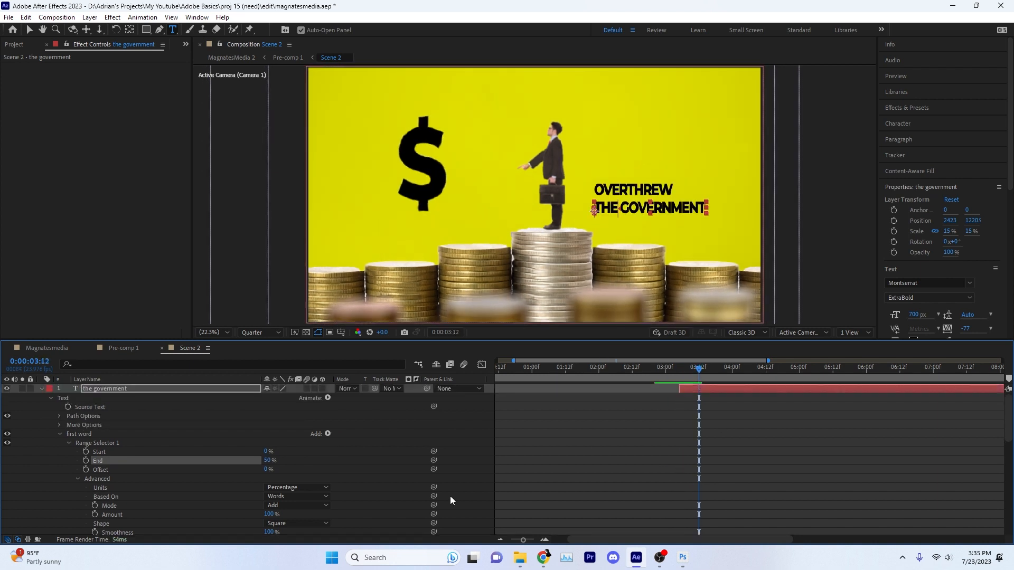
pyautogui.click(77, 479)
# - Add an Opacity property to the "first word" animator and keyframe it from 0% at 0:00:03:05 to 100% at 0:00:03:15
pyautogui.scroll(-1, 590, 449)
pyautogui.click(680, 369)
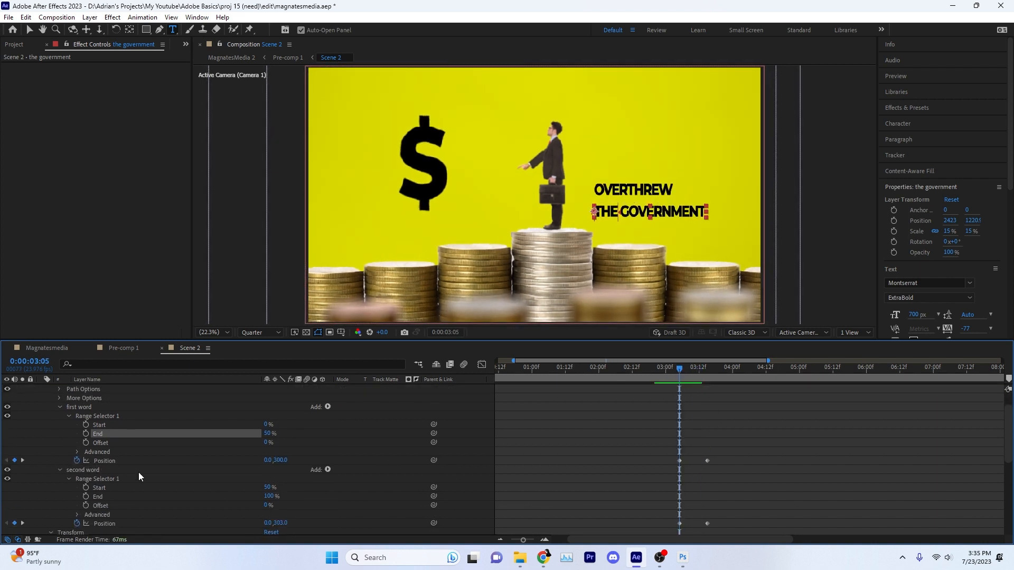
pyautogui.click(74, 418)
pyautogui.click(328, 407)
pyautogui.moveTo(351, 410)
pyautogui.click(438, 276)
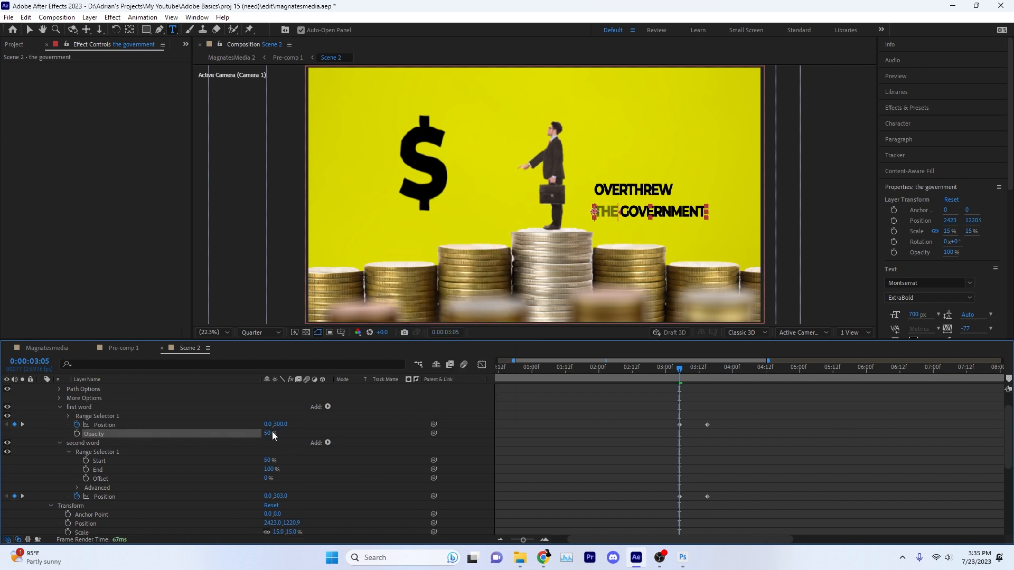
pyautogui.write('0')
pyautogui.press('Return')
pyautogui.press('k')
pyautogui.click(266, 434)
pyautogui.write('100')
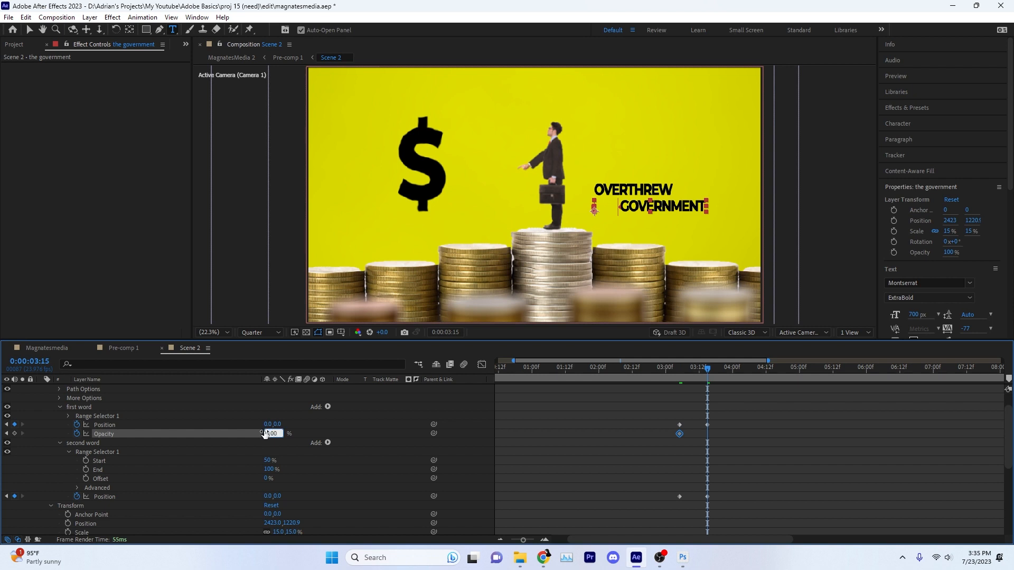
# - Shift the "second word" Position keyframes to 0:00:03:15 and about 0:00:04:01, and add an Opacity property to that animator
pyautogui.moveTo(721, 459); pyautogui.dragTo(708, 496)
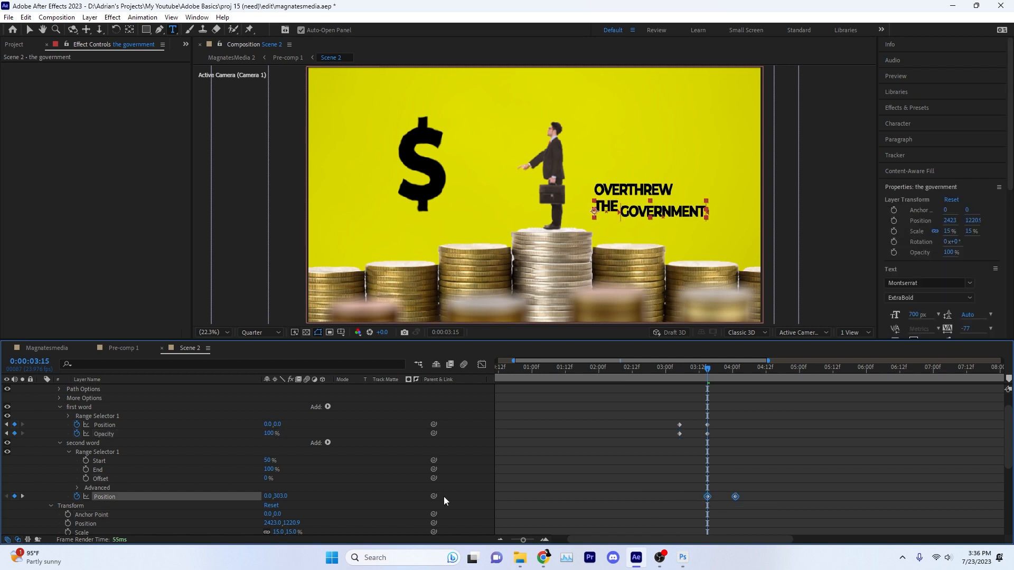
pyautogui.click(96, 452)
pyautogui.click(327, 442)
pyautogui.moveTo(359, 447)
pyautogui.click(465, 314)
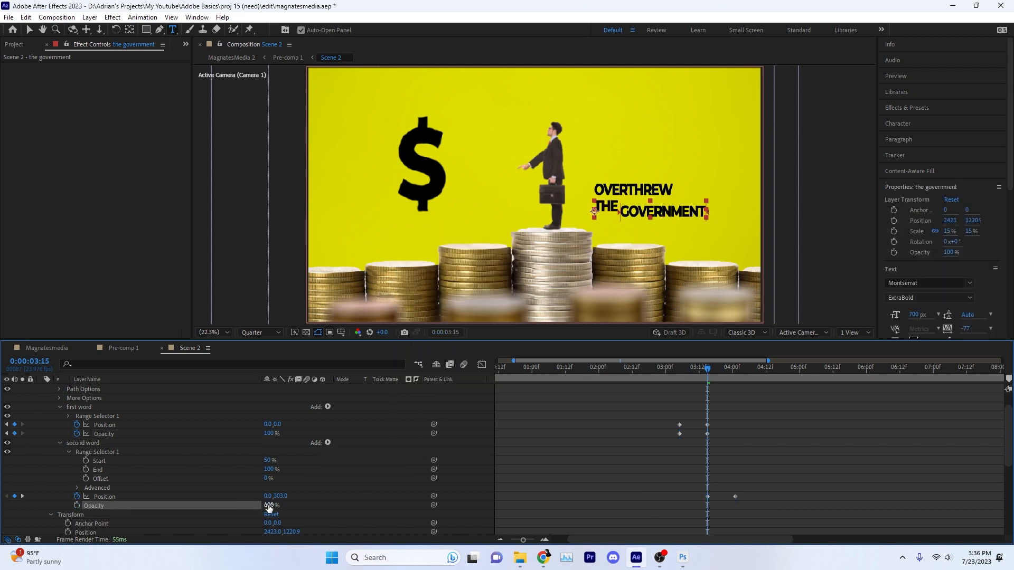
# - Copy the "first word" Opacity keyframes to the "second word" Opacity starting at 0:00:03:15, and preview the word-by-word reveal
pyautogui.moveTo(723, 438); pyautogui.dragTo(667, 431)
pyautogui.hotkey('ctrl', 'c')
pyautogui.click(109, 451)
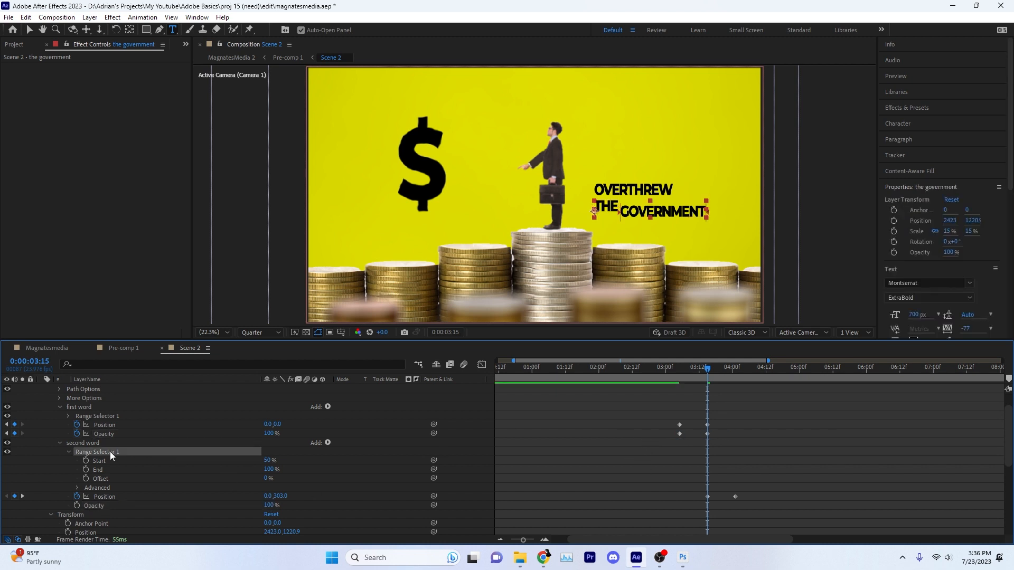
pyautogui.hotkey('ctrl', 'v')
pyautogui.click(672, 369)
pyautogui.moveTo(674, 369); pyautogui.dragTo(749, 381)
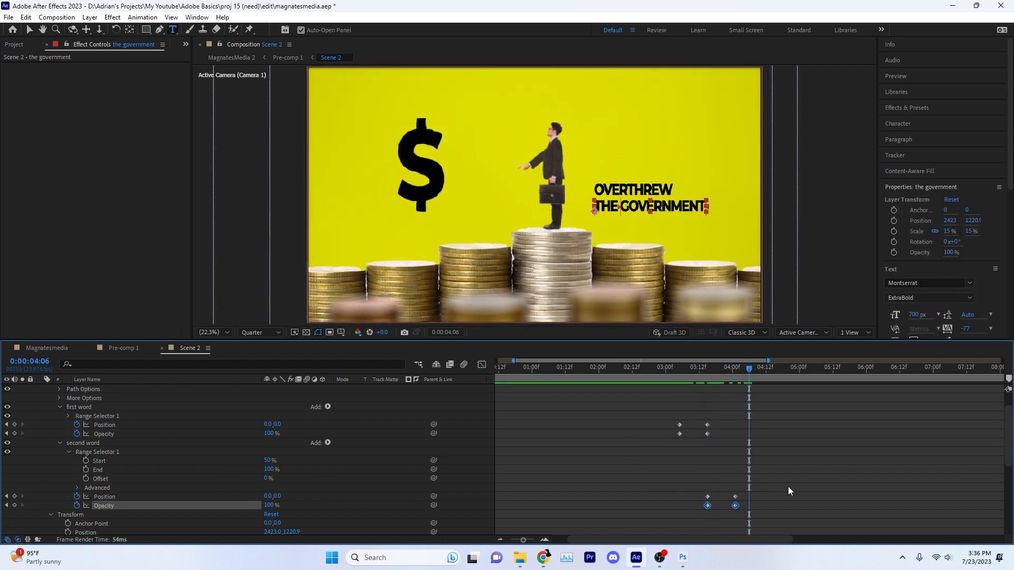
# - Apply Easy Ease to the Position and Opacity keyframes of both the "first word" and "second word" animators, and collapse "the government" layer
pyautogui.moveTo(761, 513); pyautogui.dragTo(694, 490)
pyautogui.press('F9')
pyautogui.moveTo(669, 444); pyautogui.dragTo(728, 421)
pyautogui.press('F9')
pyautogui.moveTo(749, 369); pyautogui.dragTo(670, 371)
pyautogui.click(60, 407)
pyautogui.click(60, 417)
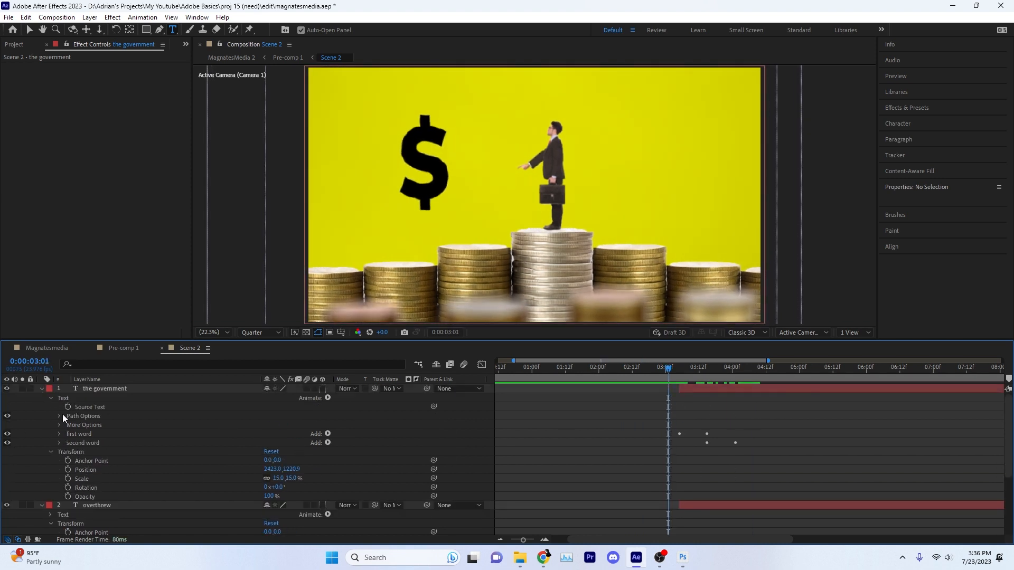
pyautogui.click(42, 388)
# - Add a Position animator to the "overthrew" text and keyframe its vertical offset from 200 at 0:00:03:06 to 0 at 0:00:03:16
pyautogui.click(62, 405)
pyautogui.click(327, 406)
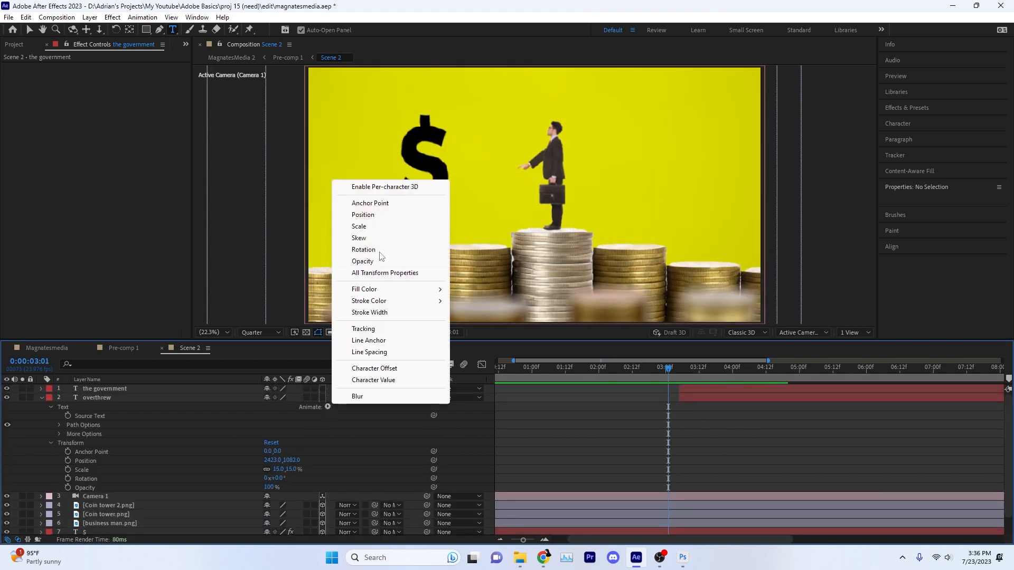
pyautogui.click(352, 216)
pyautogui.click(681, 370)
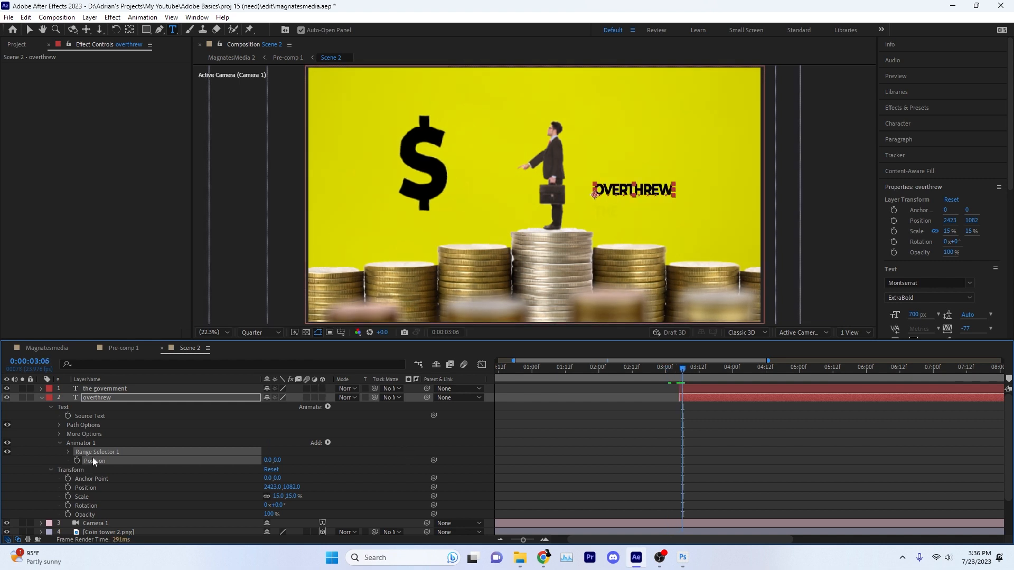
pyautogui.press('Return')
pyautogui.click(77, 461)
pyautogui.hotkey('shift', 'pagedown')
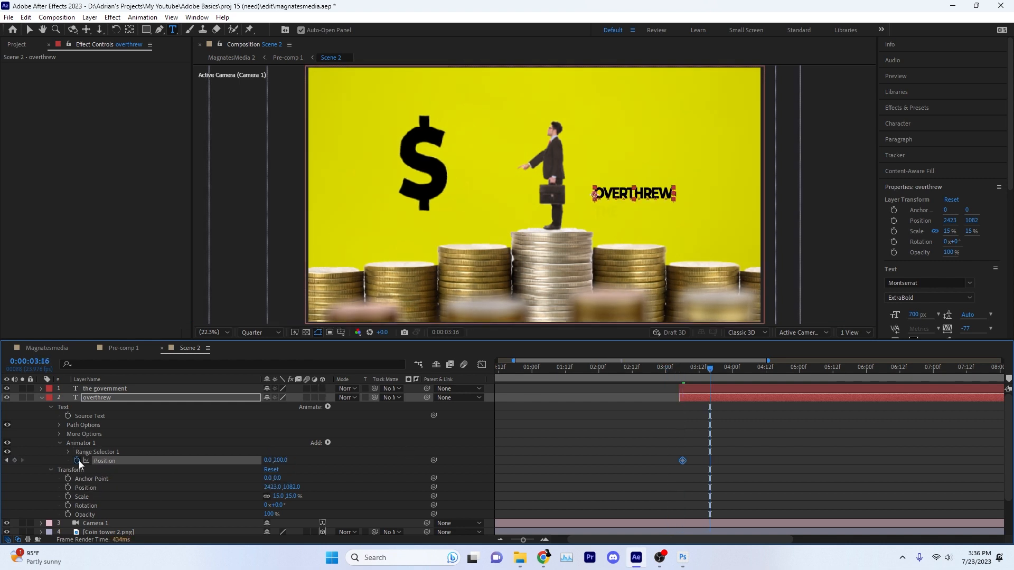
pyautogui.click(280, 460)
pyautogui.write('0')
pyautogui.press('Return')
pyautogui.press('pageup')
pyautogui.press('pageup')
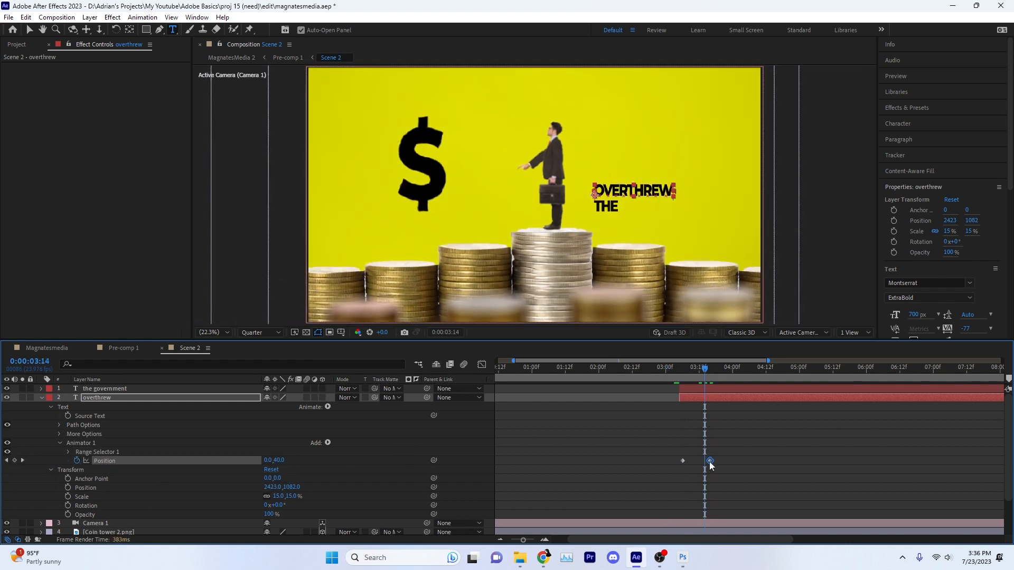
# - Shape the speed curve of the "overthrew" Position animation so the word eases into its final keyframe
pyautogui.click(481, 365)
pyautogui.moveTo(709, 508); pyautogui.dragTo(694, 508)
pyautogui.hotkey('shift', 'F3')
# - Shift all of "the government" animator keyframes so they begin at 0:00:03:16, and preview the text reveal
pyautogui.click(724, 389)
pyautogui.press('u')
pyautogui.moveTo(745, 429); pyautogui.dragTo(712, 406)
pyautogui.moveTo(711, 369); pyautogui.dragTo(658, 365)
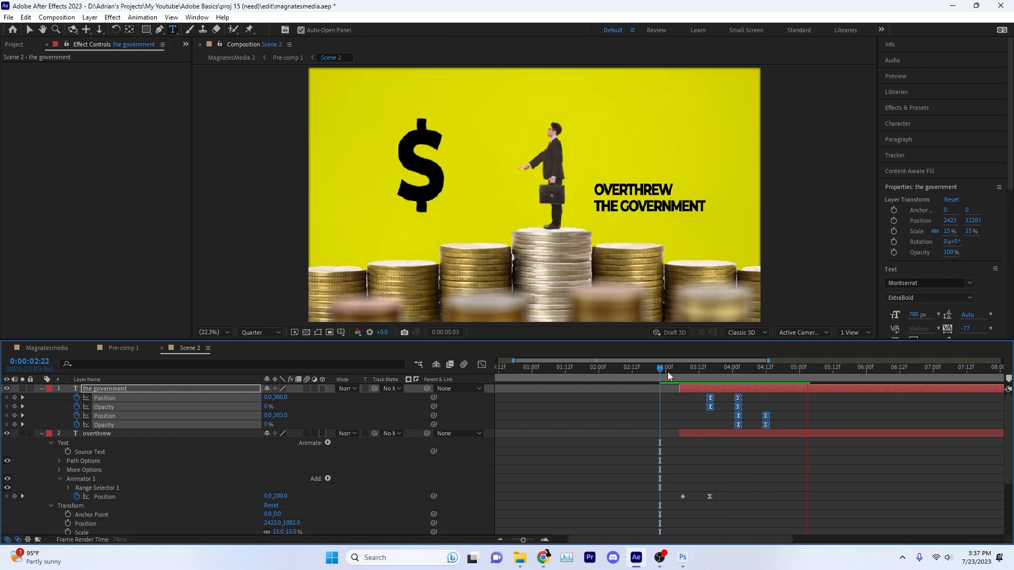
pyautogui.click(652, 370)
pyautogui.press('space')
# - Delay the "second word" Position and Opacity keyframes to start at about 0:00:04:11, and preview the reveal
pyautogui.click(792, 415)
pyautogui.hscroll(1, 721, 417)
pyautogui.moveTo(722, 426); pyautogui.dragTo(681, 414)
pyautogui.moveTo(686, 416); pyautogui.dragTo(714, 417)
pyautogui.click(596, 369)
pyautogui.press('space')
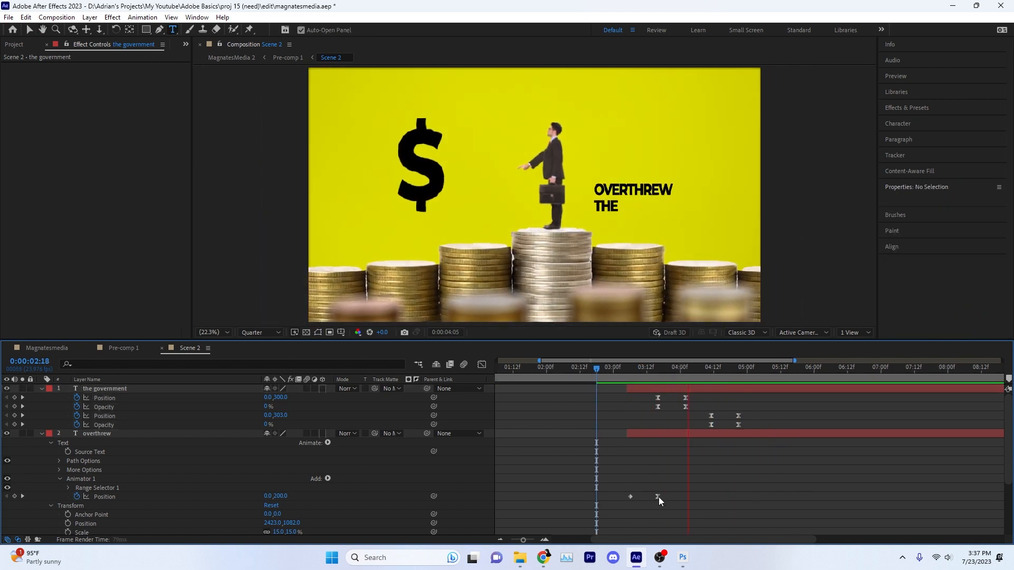
# - Examine the speed curve of the "overthrew" Position animation during playback
pyautogui.click(658, 497)
pyautogui.hotkey('shift', 'F3')
pyautogui.click(600, 379)
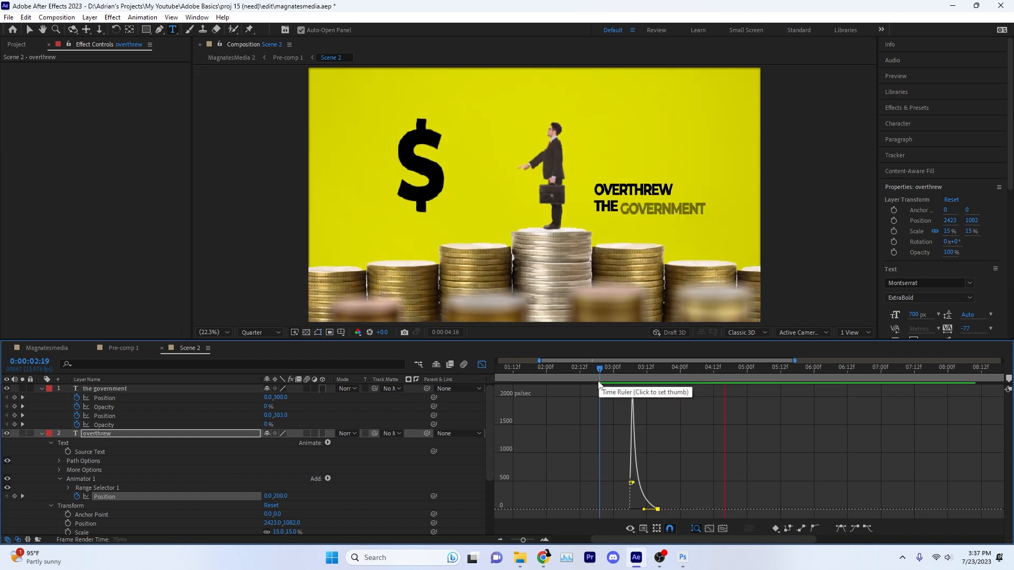
pyautogui.click(584, 376)
# - Save the project and show Pre-comp 1 in a single Active Camera view fitted to the viewer
pyautogui.hotkey('ctrl', 's')
pyautogui.hotkey('shift', 'Escape')
pyautogui.click(720, 368)
pyautogui.press('space')
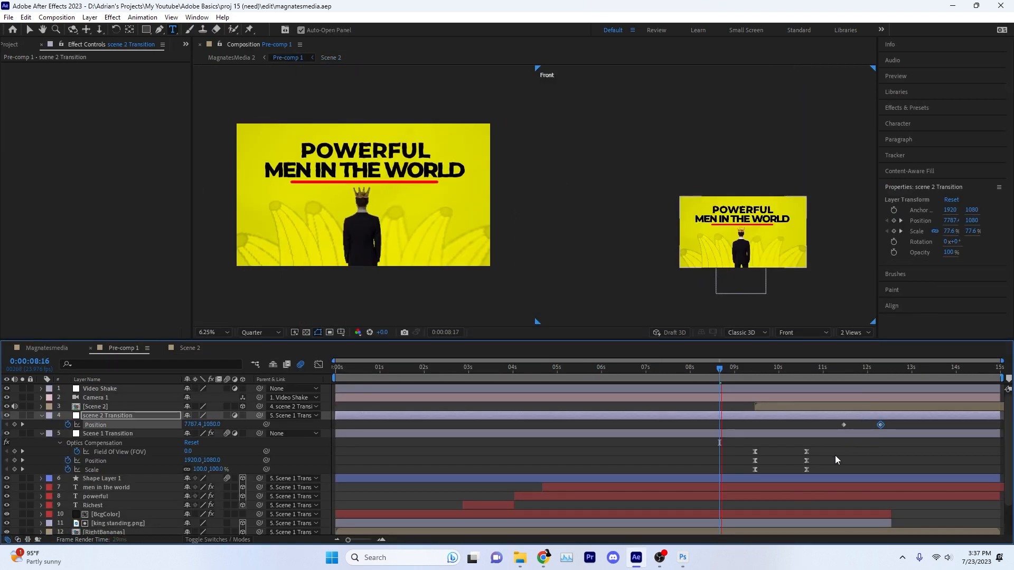
pyautogui.click(806, 333)
pyautogui.click(822, 343)
pyautogui.click(807, 331)
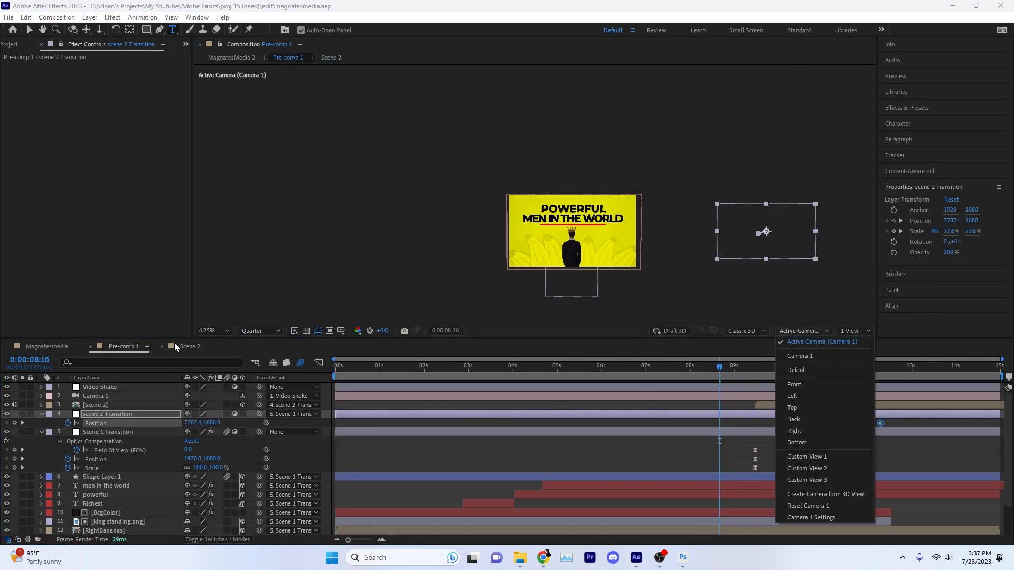
pyautogui.click(213, 331)
pyautogui.click(212, 342)
# - Preview Pre-comp 1 from 0:00:05:11
pyautogui.click(577, 369)
pyautogui.press('space')
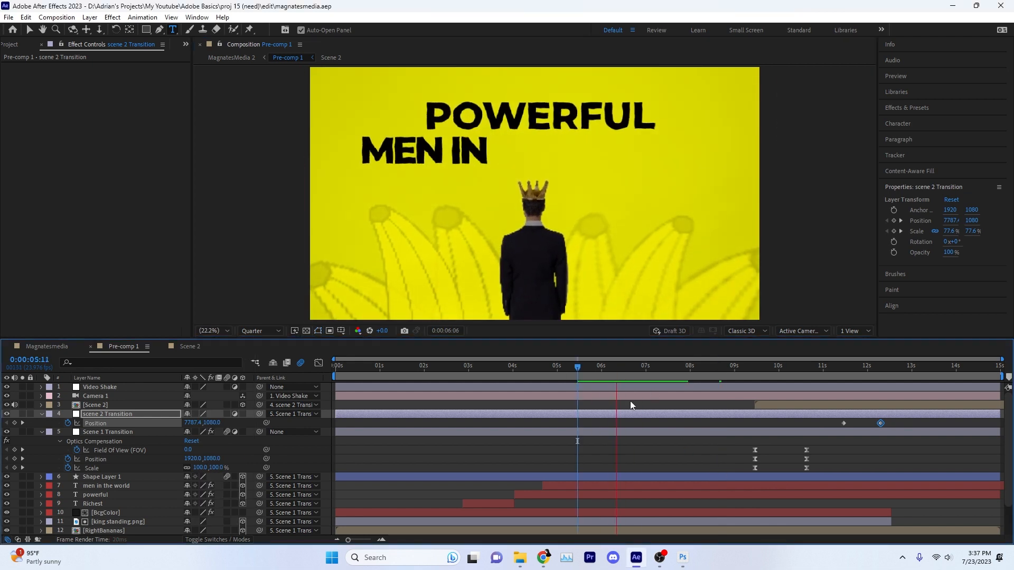
pyautogui.press('space')
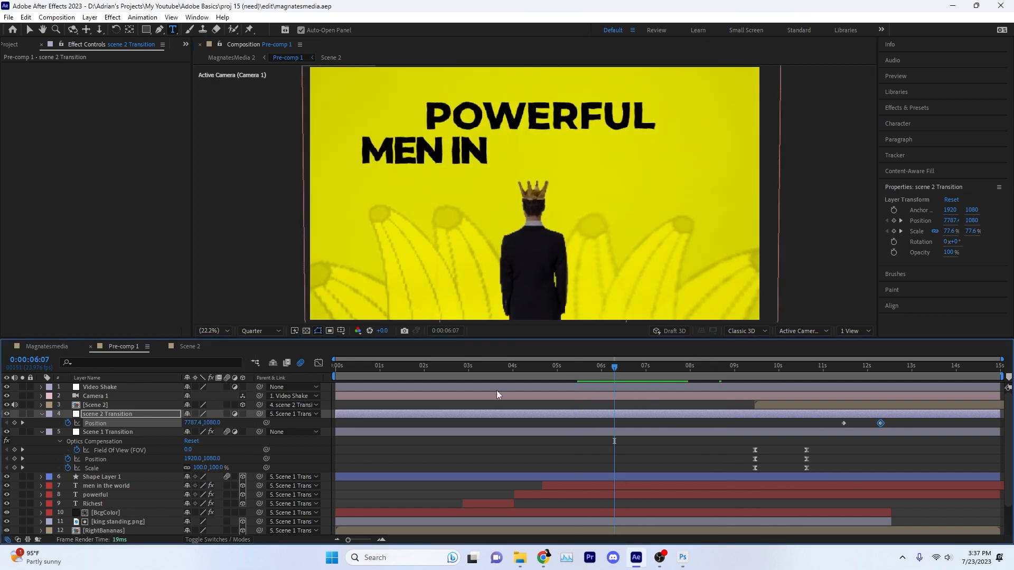
pyautogui.click(496, 390)
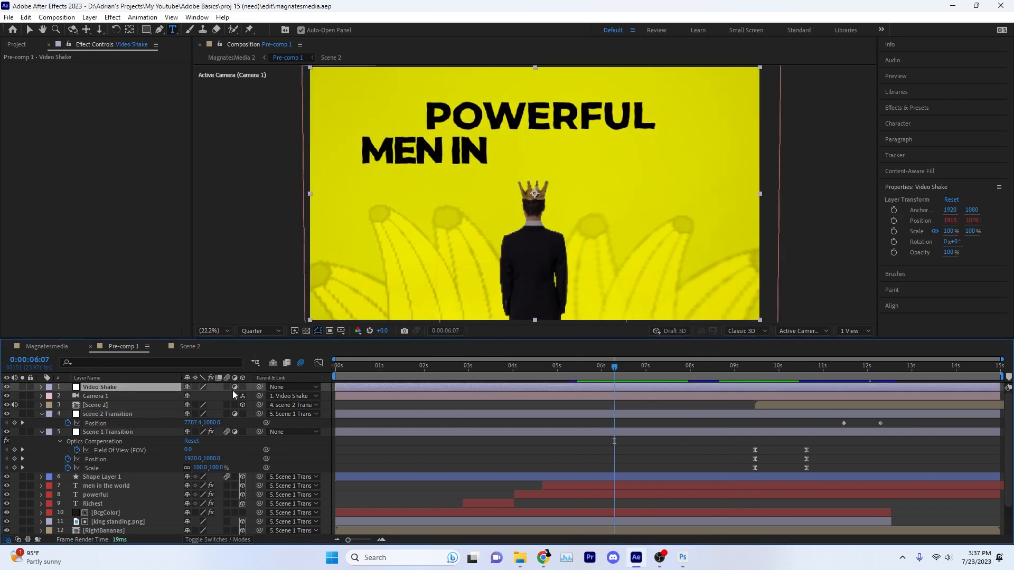
pyautogui.press('p')
pyautogui.keyDown('alt'); pyautogui.click(68, 397); pyautogui.keyUp('alt')
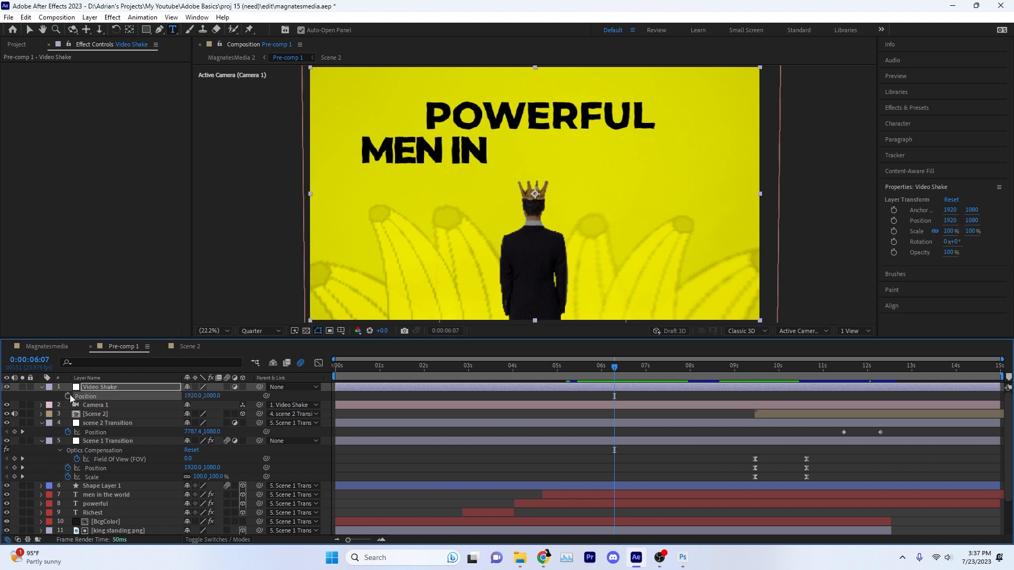
pyautogui.keyDown('alt'); pyautogui.click(68, 396); pyautogui.keyUp('alt')
pyautogui.click(410, 394)
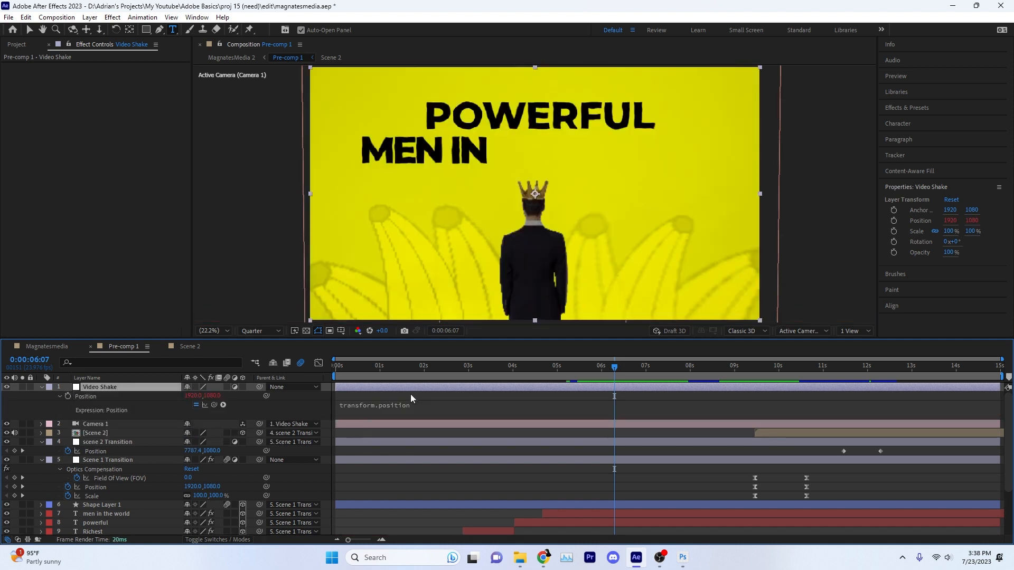
pyautogui.hotkey('ctrl', 'z')
pyautogui.hotkey('ctrl', 'z')
# - Inspect the wiggle expression on the Video Shake layer's Position, and preview the shake from the start of Pre-comp 1
pyautogui.click(59, 397)
pyautogui.click(385, 409)
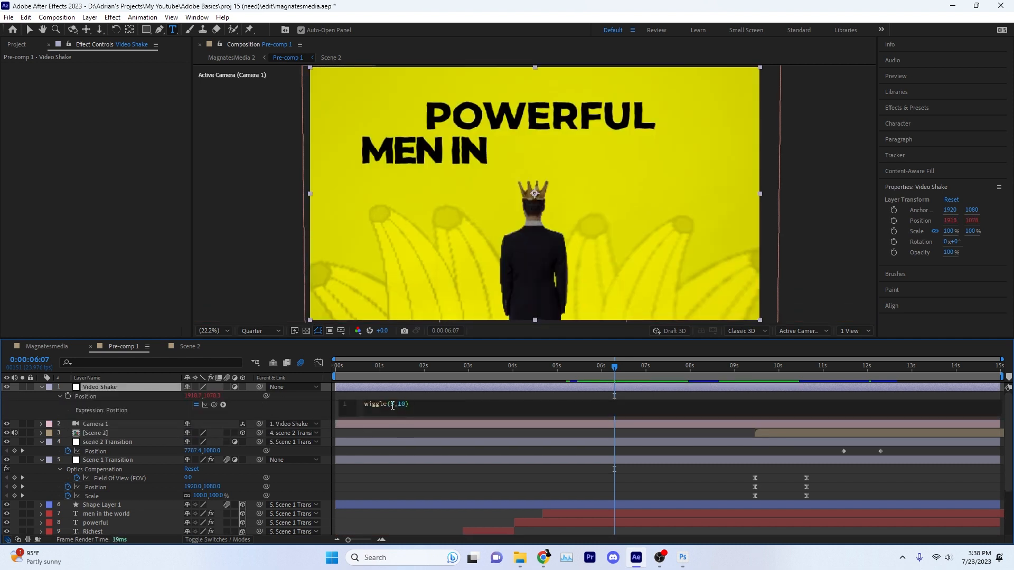
pyautogui.click(457, 366)
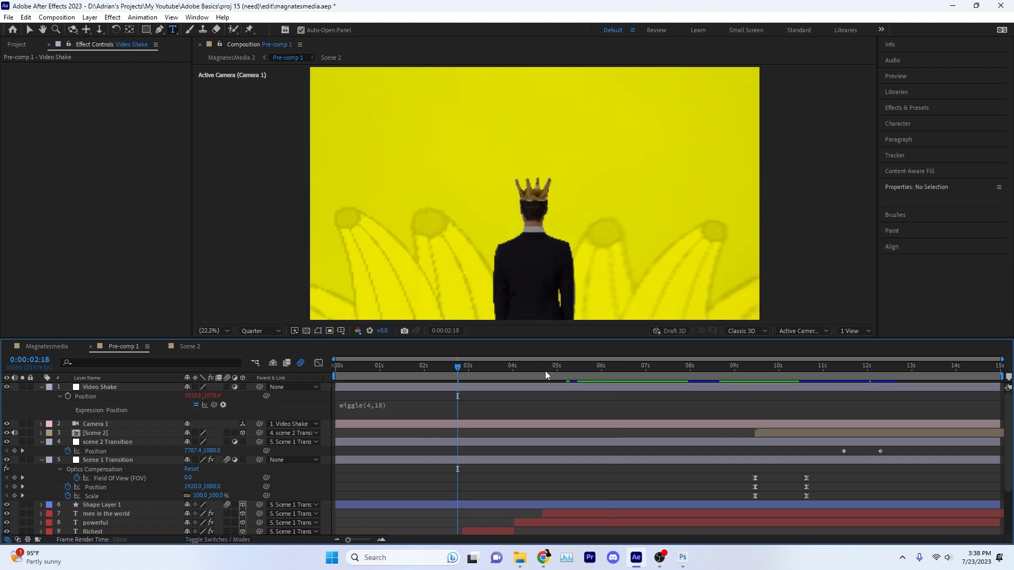
pyautogui.press('space')
pyautogui.press('Home')
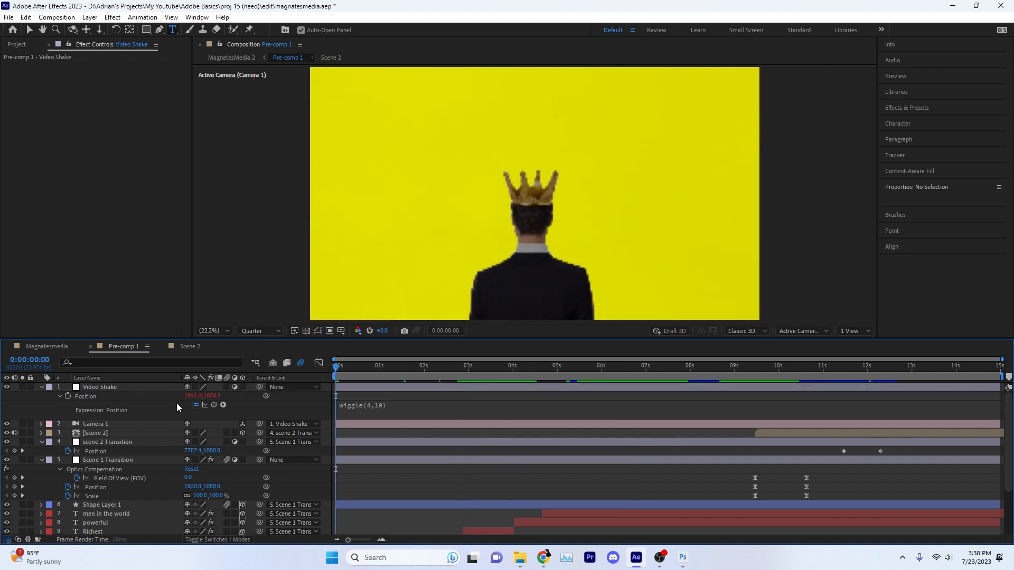
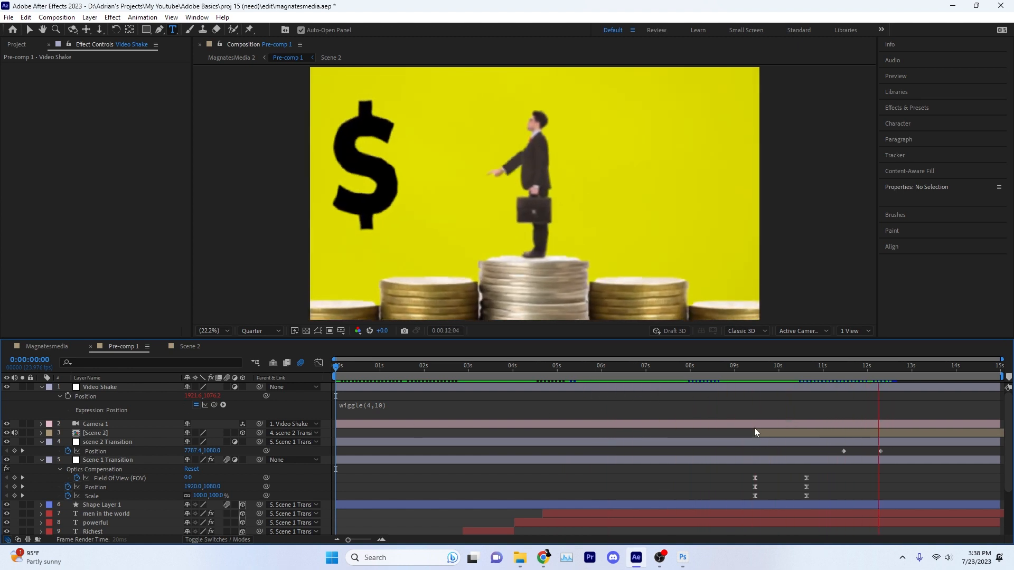
# - Check the text layers inside Scene 2, and preview the scene transition in Pre-comp 1 from 0:00:09:05
pyautogui.doubleClick(755, 432)
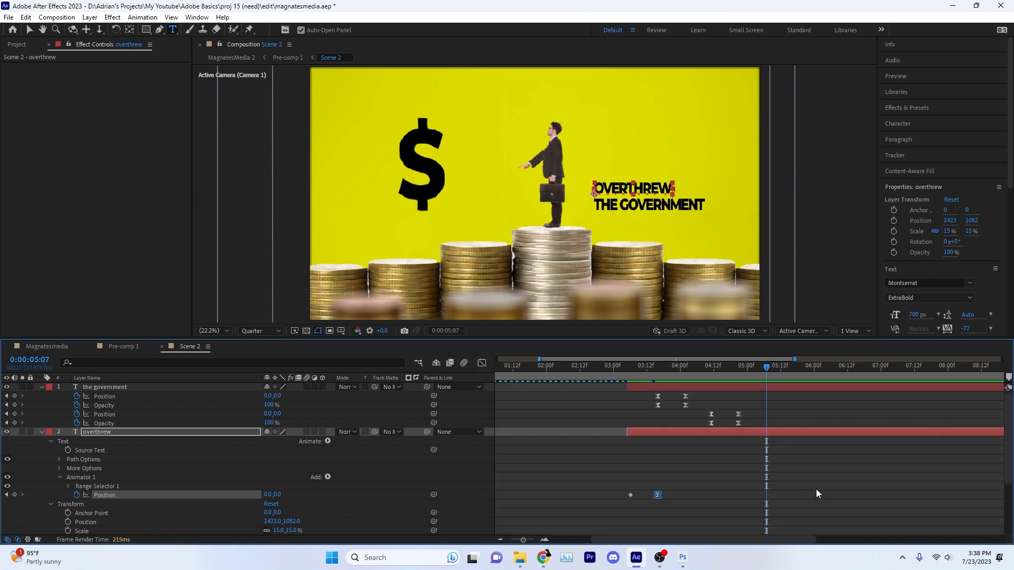
pyautogui.click(660, 389)
pyautogui.click(122, 347)
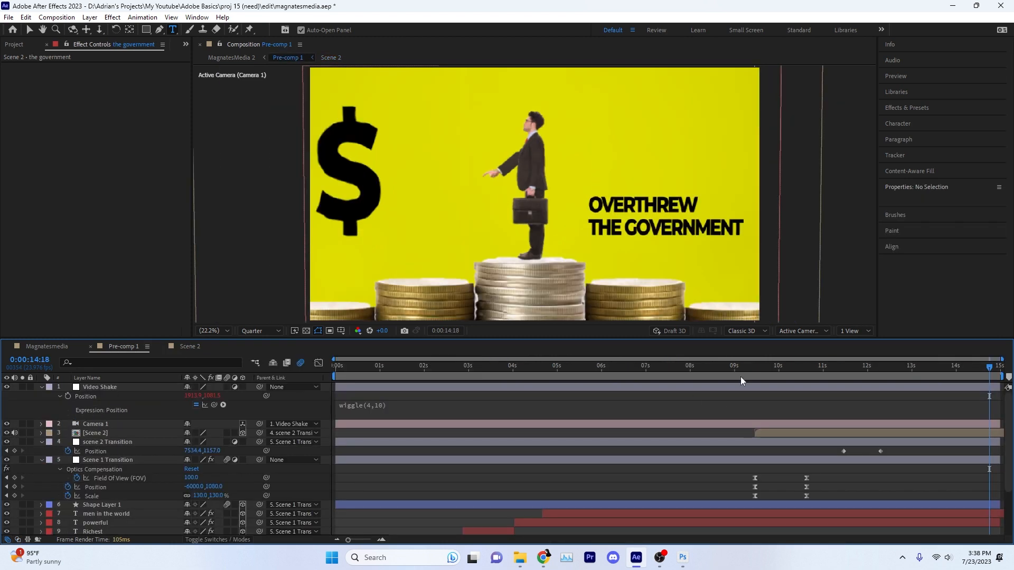
pyautogui.click(748, 365)
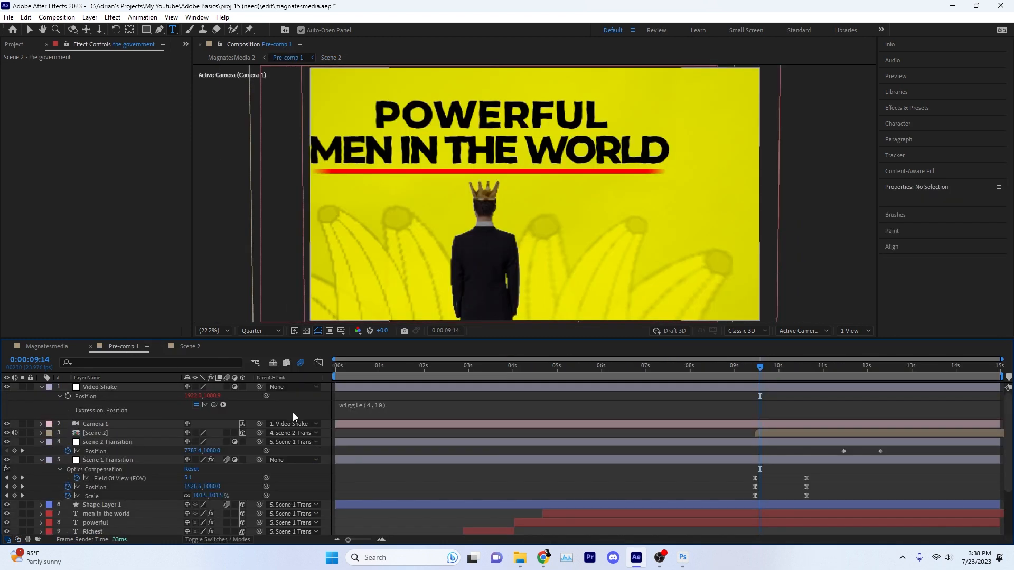
pyautogui.press('space')
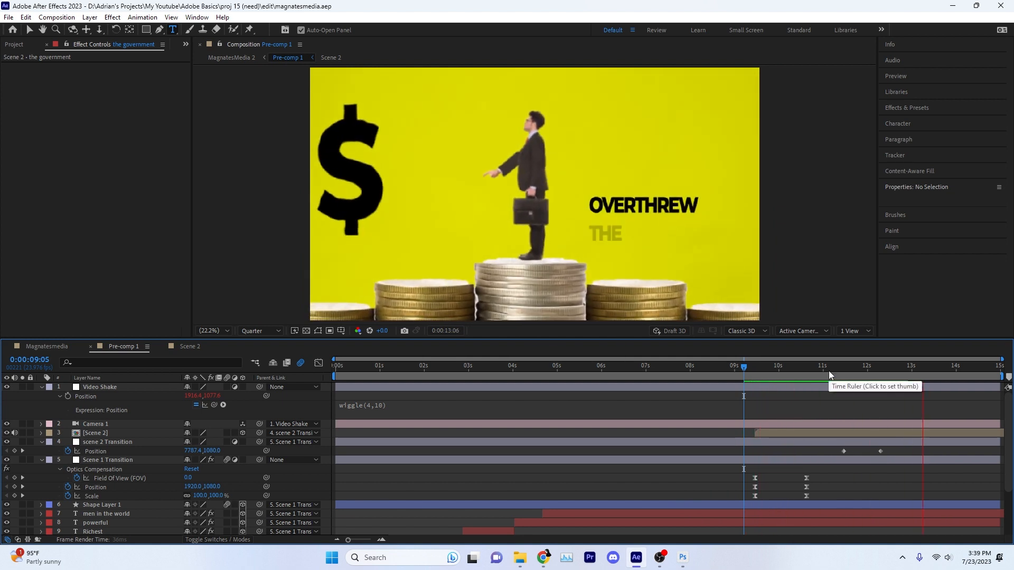
# - Shift the "scene 2 Transition" Position keyframes to start at about 0:00:12:05, and preview the camera move
pyautogui.moveTo(823, 369); pyautogui.dragTo(895, 385)
pyautogui.moveTo(896, 446); pyautogui.dragTo(774, 456)
pyautogui.moveTo(782, 452); pyautogui.dragTo(877, 451)
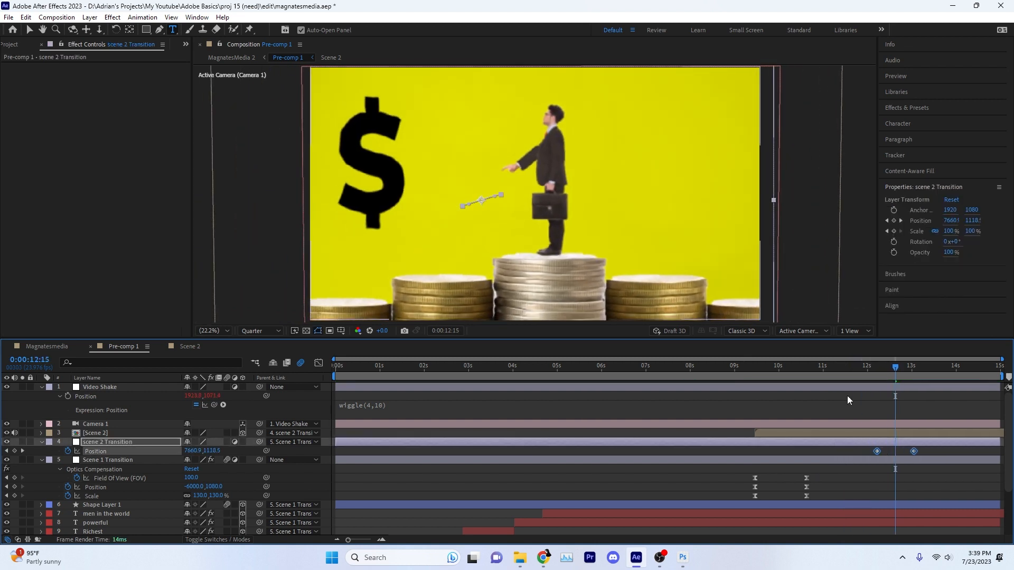
pyautogui.click(819, 368)
pyautogui.press('space')
pyautogui.press('space')
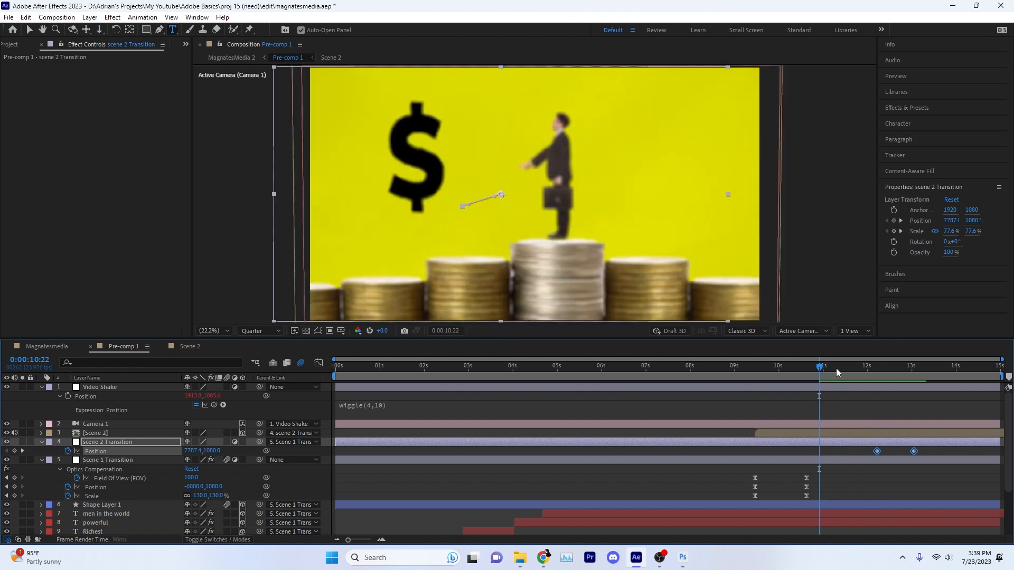
# - Align the "scene 2 Transition" Scale keyframes with its Position keyframes, and preview the result
pyautogui.click(864, 442)
pyautogui.press('u')
pyautogui.moveTo(889, 465)
pyautogui.mouseDown()
pyautogui.moveTo(830, 471)
pyautogui.moveTo(875, 471)
pyautogui.mouseUp()
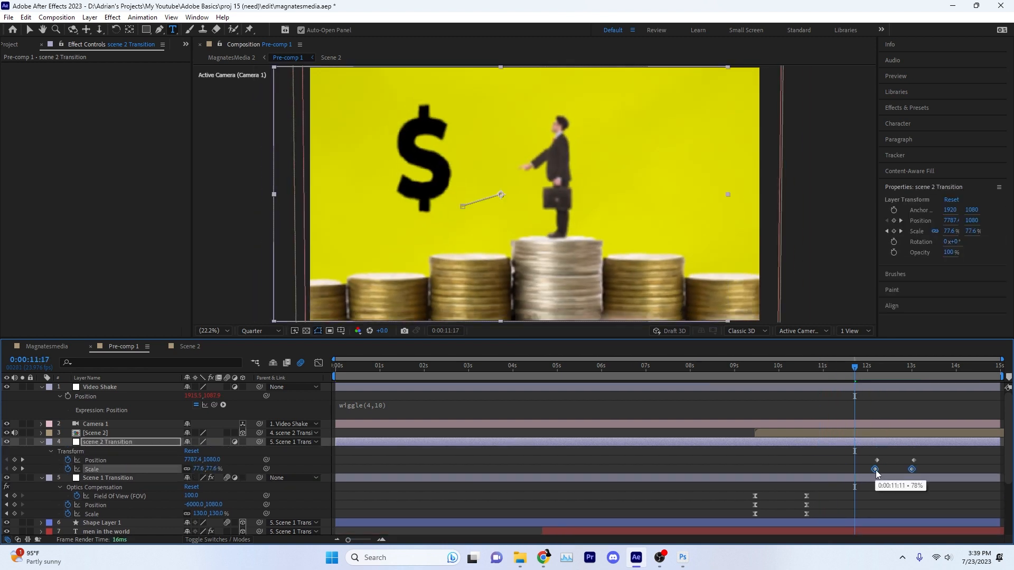
pyautogui.press('space')
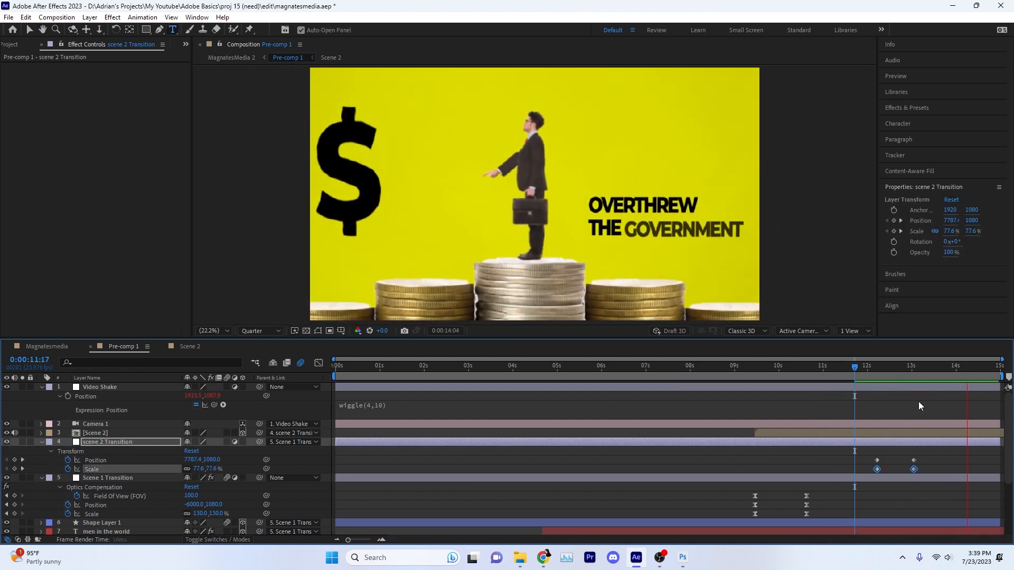
# - Set the duration of Pre-comp 1 to 30 seconds
pyautogui.click(869, 368)
pyautogui.click(57, 17)
pyautogui.click(85, 42)
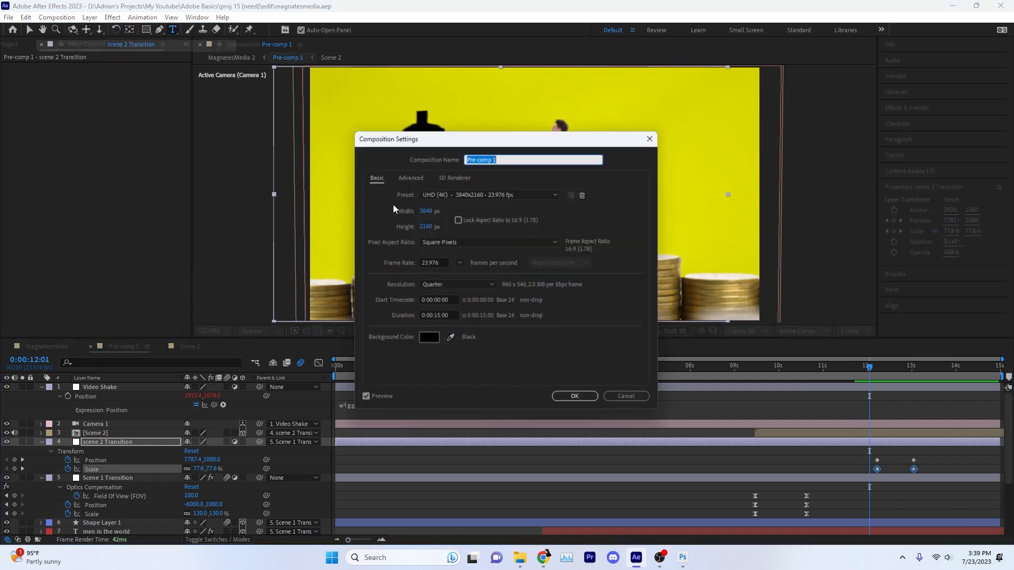
pyautogui.write('30')
pyautogui.press('Return')
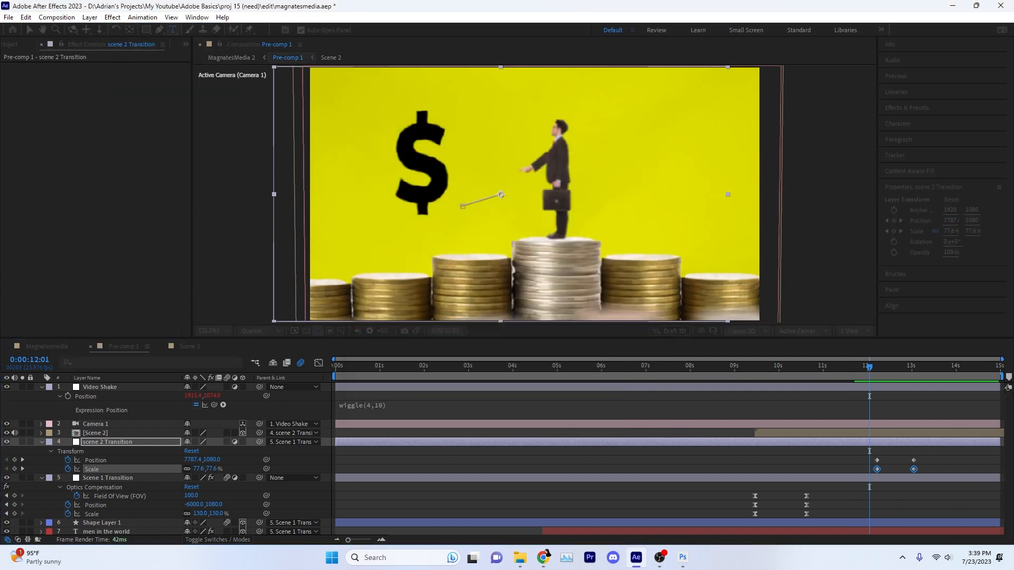
pyautogui.moveTo(683, 427); pyautogui.dragTo(661, 441)
pyautogui.click(680, 423)
pyautogui.click(657, 442)
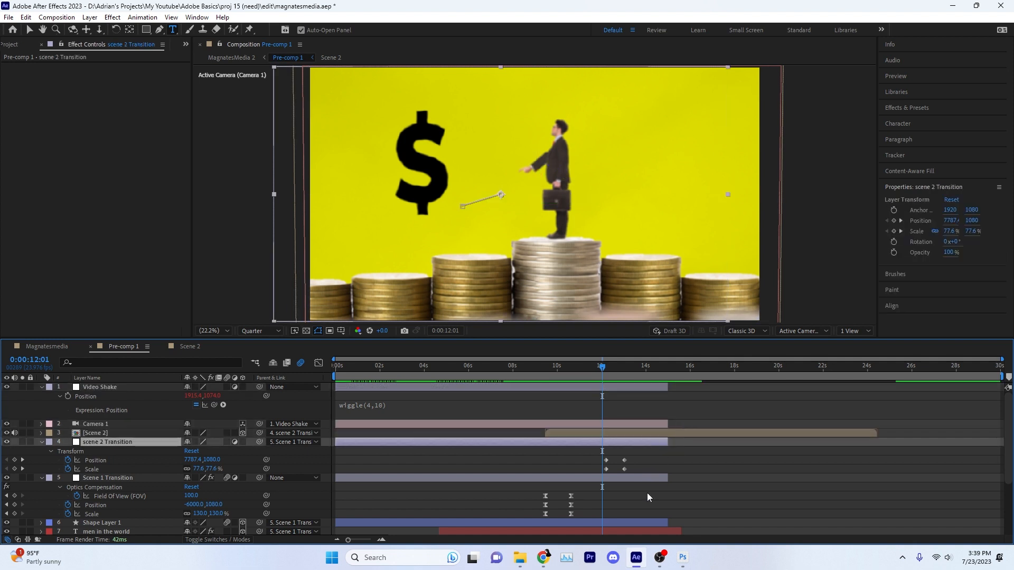
pyautogui.keyDown('shift'); pyautogui.click(652, 530); pyautogui.keyUp('shift')
pyautogui.scroll(-3, 695, 499)
pyautogui.click(706, 456)
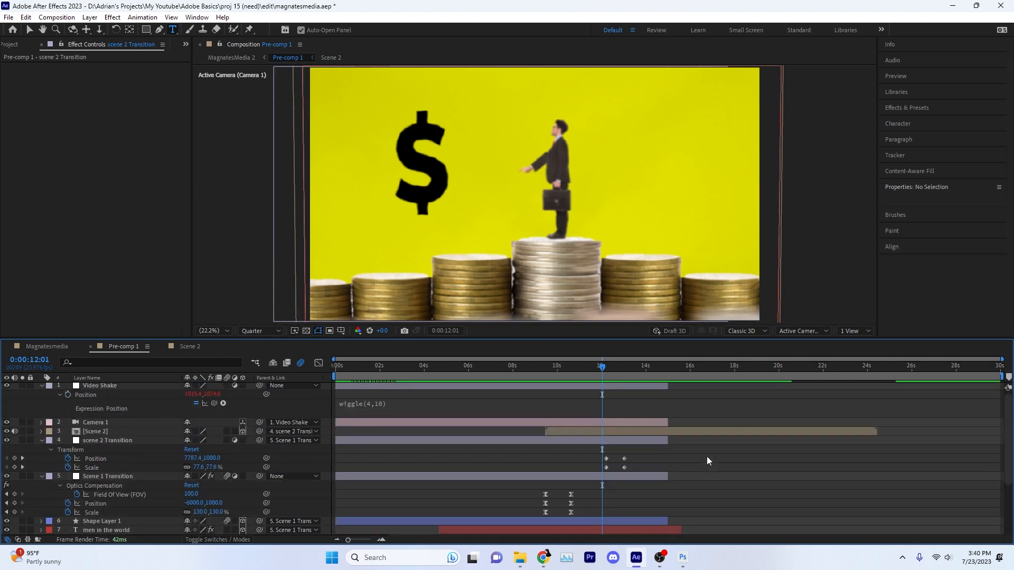
# - Trim the ends of the scene 1 layers from Shape Layer 1 through LeftBananas to 0:00:10:06
pyautogui.moveTo(602, 365); pyautogui.dragTo(563, 369)
pyautogui.moveTo(554, 465); pyautogui.dragTo(530, 476)
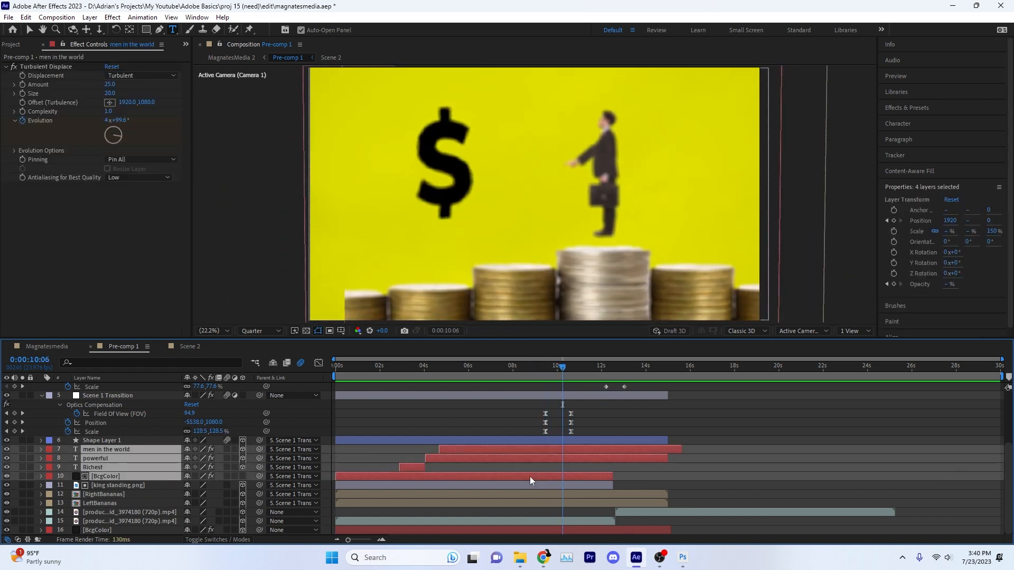
pyautogui.keyDown('shift'); pyautogui.click(489, 440); pyautogui.keyUp('shift')
pyautogui.keyDown('shift'); pyautogui.click(554, 495); pyautogui.keyUp('shift')
pyautogui.keyDown('shift'); pyautogui.click(560, 504); pyautogui.keyUp('shift')
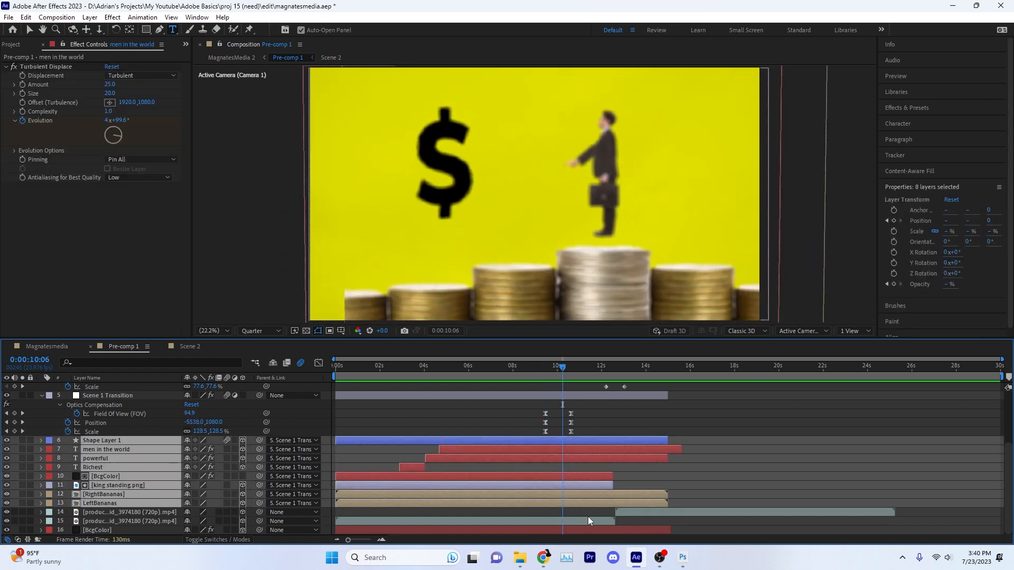
pyautogui.hotkey('alt', ']')
# - Extend the Camera 1 layer to the end of the 30-second composition
pyautogui.scroll(4, 633, 446)
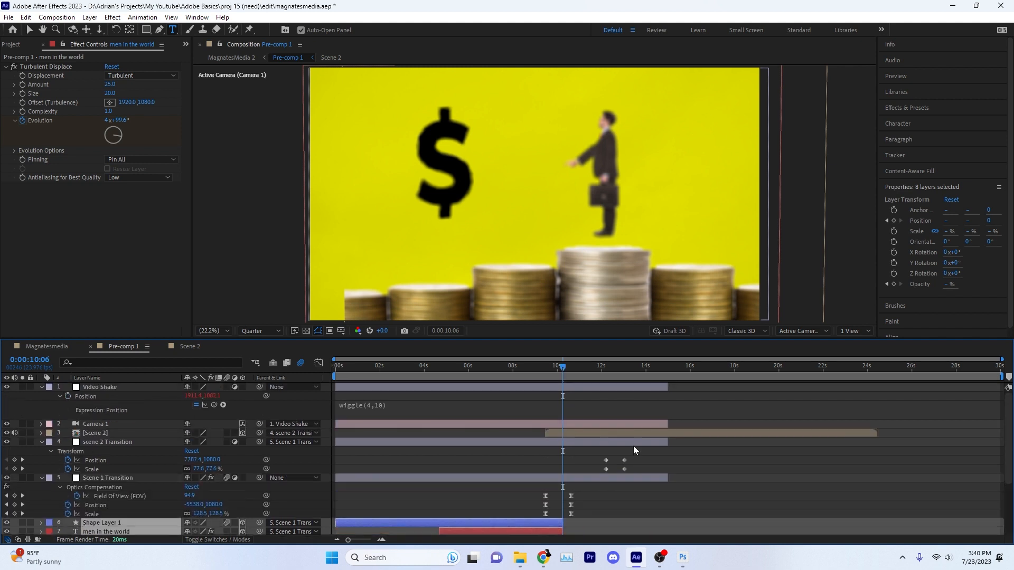
pyautogui.moveTo(667, 424); pyautogui.dragTo(924, 429)
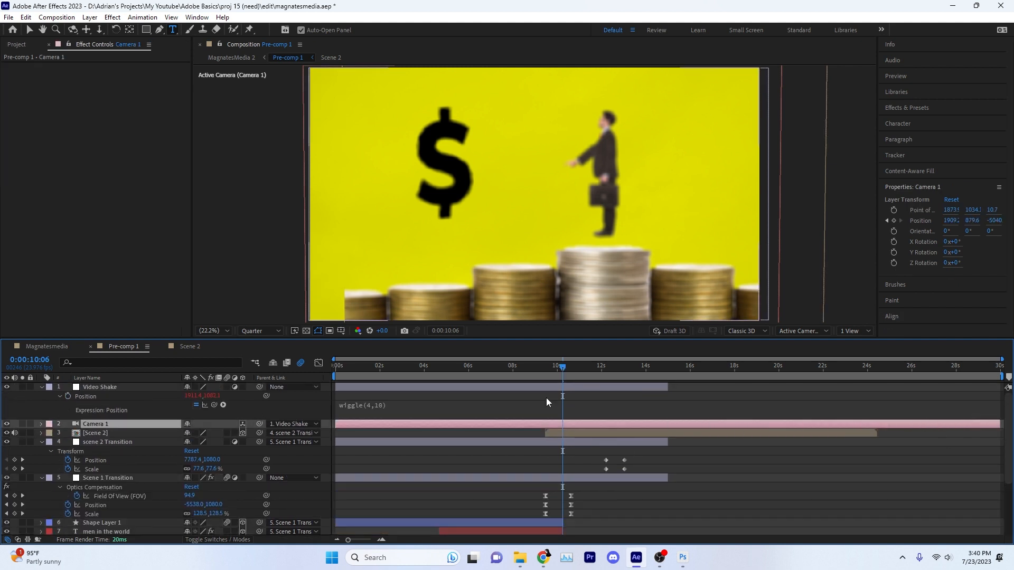
# - Try to extend the Video Shake layer to the composition's end and trim the scene 2 Transition layer to start at 0:00:09:12
pyautogui.click(598, 387)
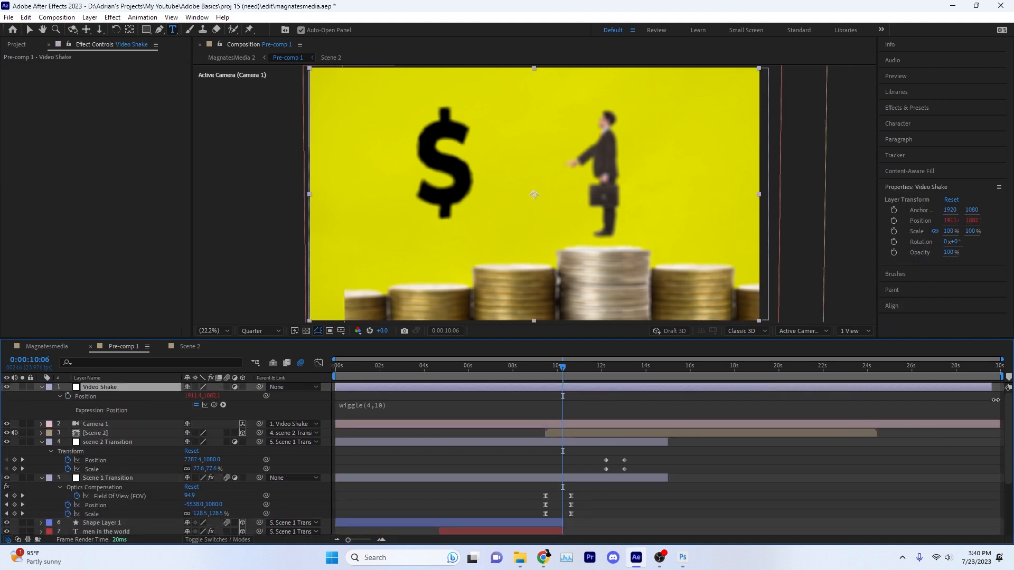
pyautogui.click(669, 442)
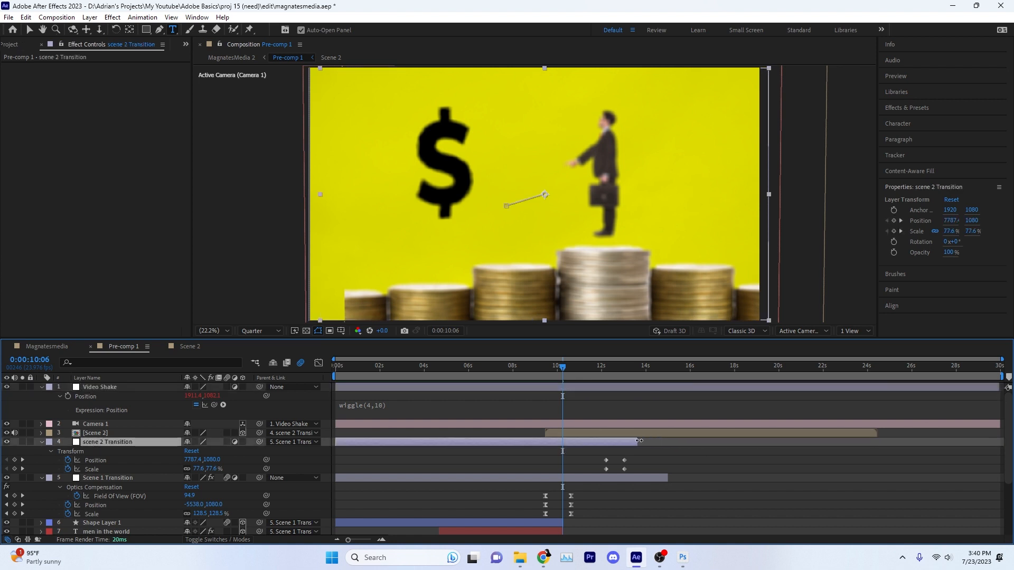
pyautogui.moveTo(556, 364); pyautogui.dragTo(545, 368)
pyautogui.hotkey('alt', '[')
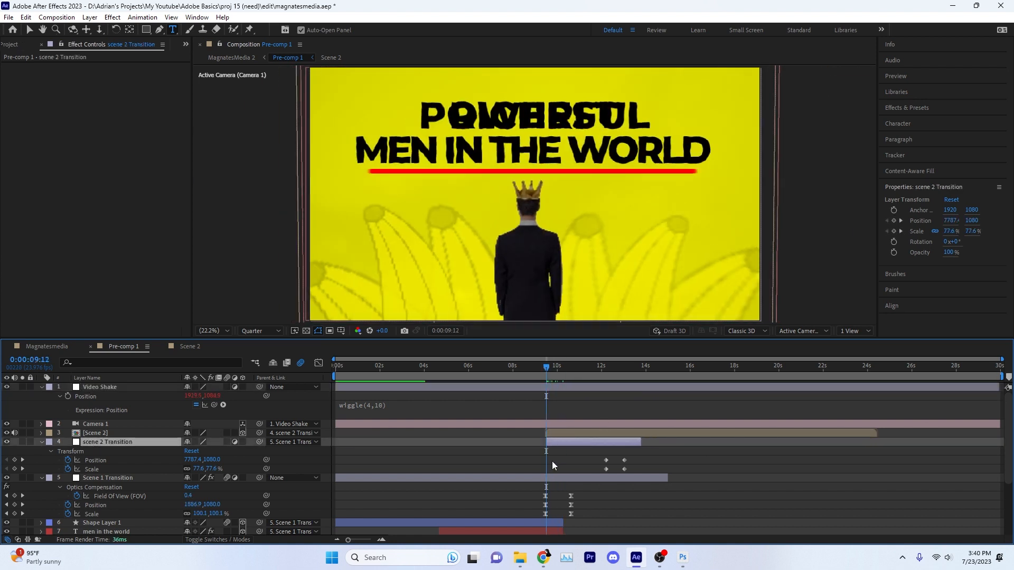
# - Try to trim the Scene 1 Transition layer to start at about 9 seconds and end at 0:00:11:04
pyautogui.hotkey('shift', 'pageup')
pyautogui.click(536, 479)
pyautogui.hotkey('alt', '[')
pyautogui.click(584, 369)
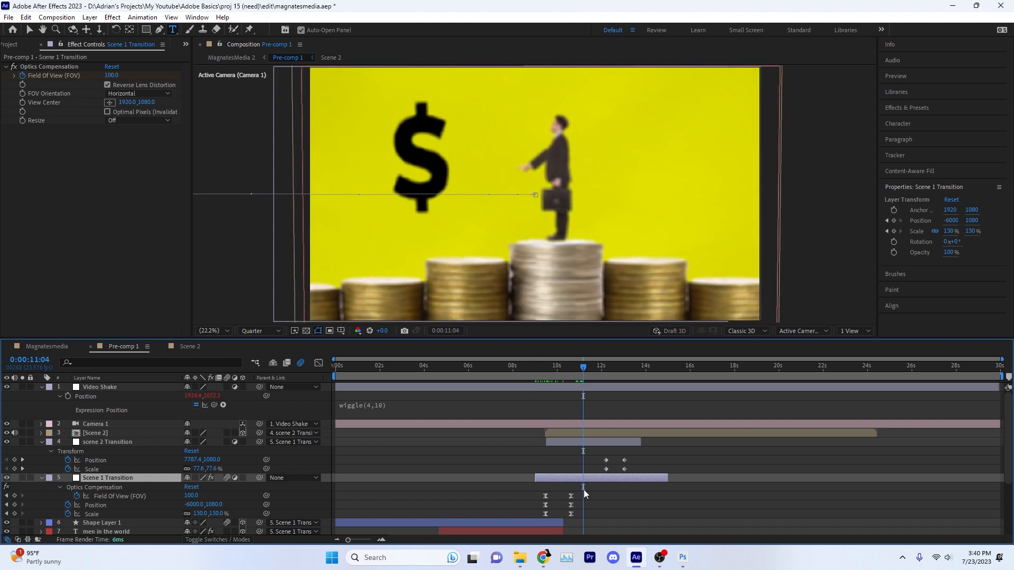
pyautogui.hotkey('alt', ']')
pyautogui.moveTo(549, 368); pyautogui.dragTo(425, 376)
pyautogui.scroll(-2, 469, 473)
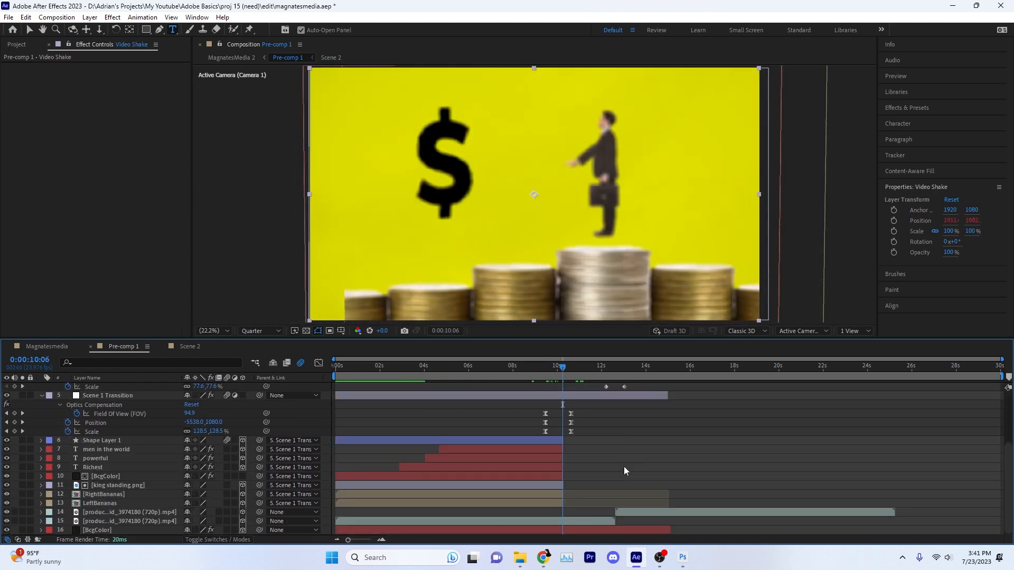
pyautogui.keyDown('shift'); pyautogui.click(622, 465); pyautogui.keyUp('shift')
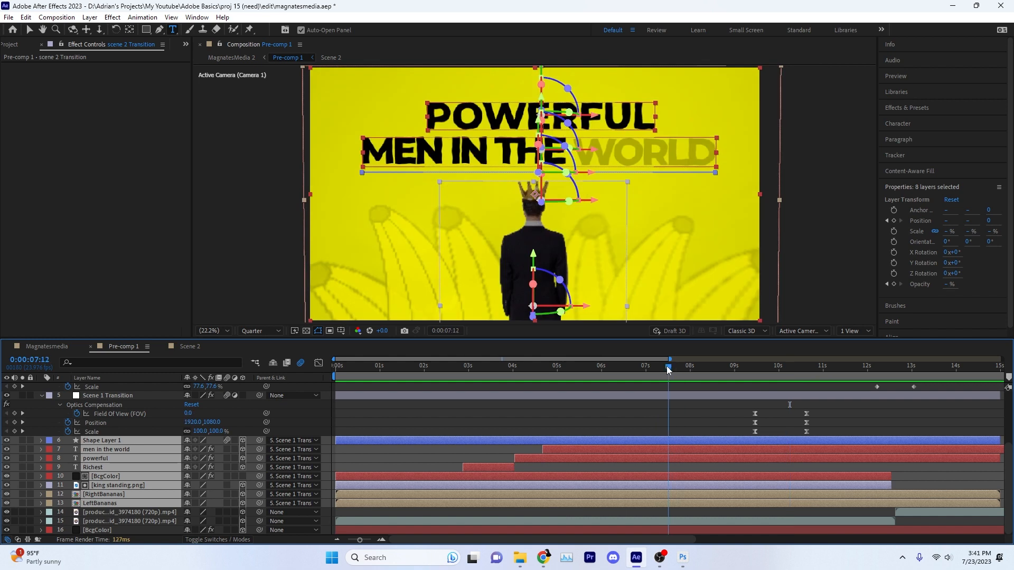
# - Trim the ends of the "men in the world" and "powerful" text layers to about 0:00:10:07
pyautogui.moveTo(669, 369); pyautogui.dragTo(712, 370)
pyautogui.click(674, 432)
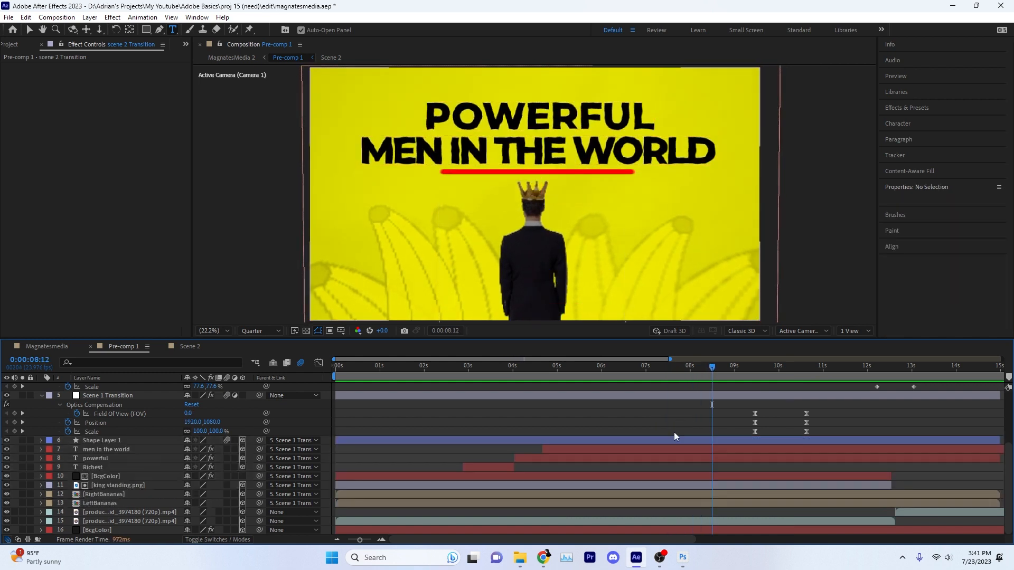
pyautogui.click(670, 452)
pyautogui.click(504, 468)
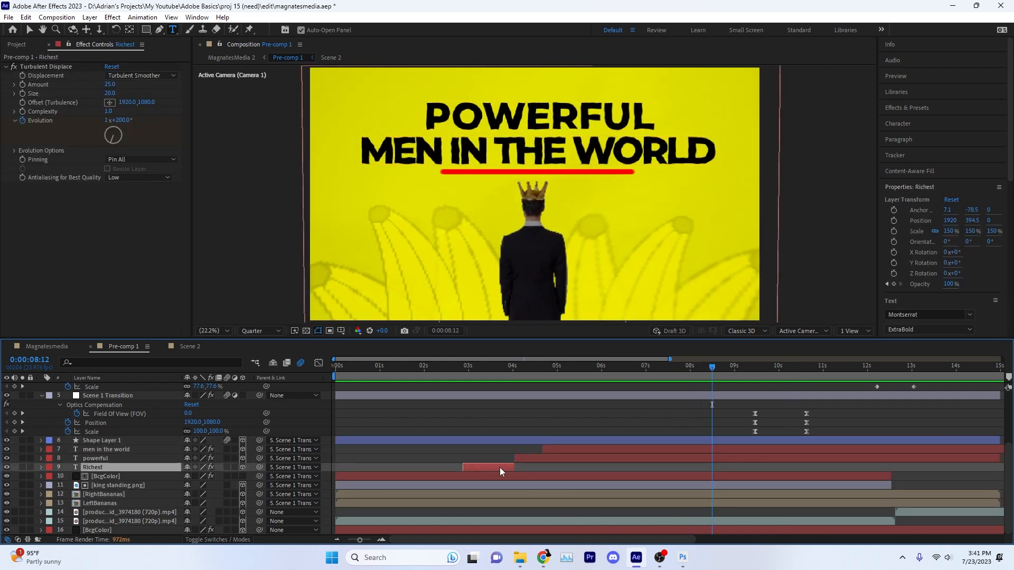
pyautogui.click(717, 367)
pyautogui.moveTo(721, 368); pyautogui.dragTo(794, 389)
pyautogui.click(779, 450)
pyautogui.keyDown('shift'); pyautogui.click(777, 458); pyautogui.keyUp('shift')
pyautogui.hotkey('alt', ']')
# - Trim the ends of the scene 1 BgColor, king standing, RightBananas and LeftBananas layers to 0:00:10:07
pyautogui.click(679, 367)
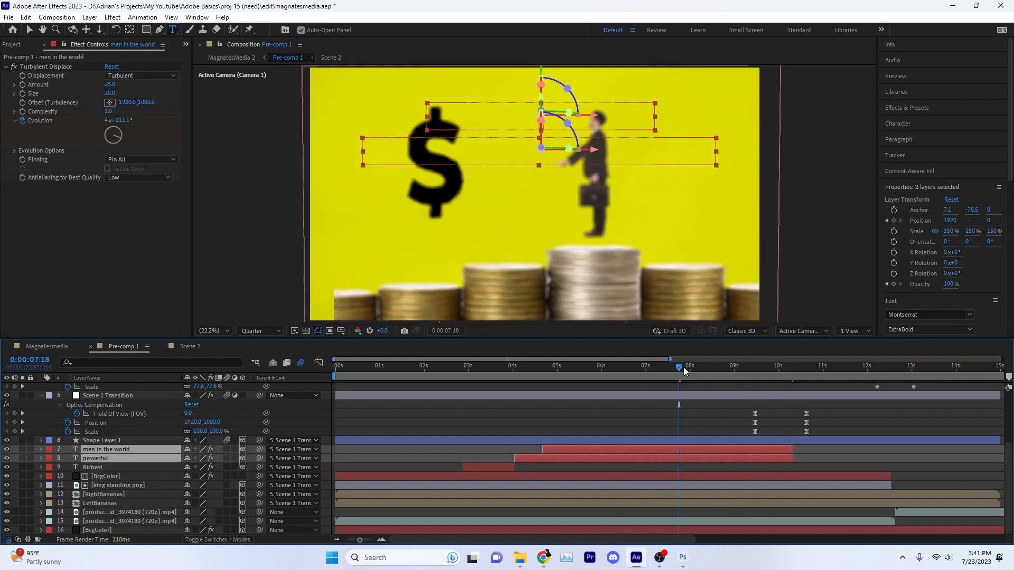
pyautogui.click(787, 476)
pyautogui.keyDown('shift'); pyautogui.click(796, 504); pyautogui.keyUp('shift')
pyautogui.click(793, 367)
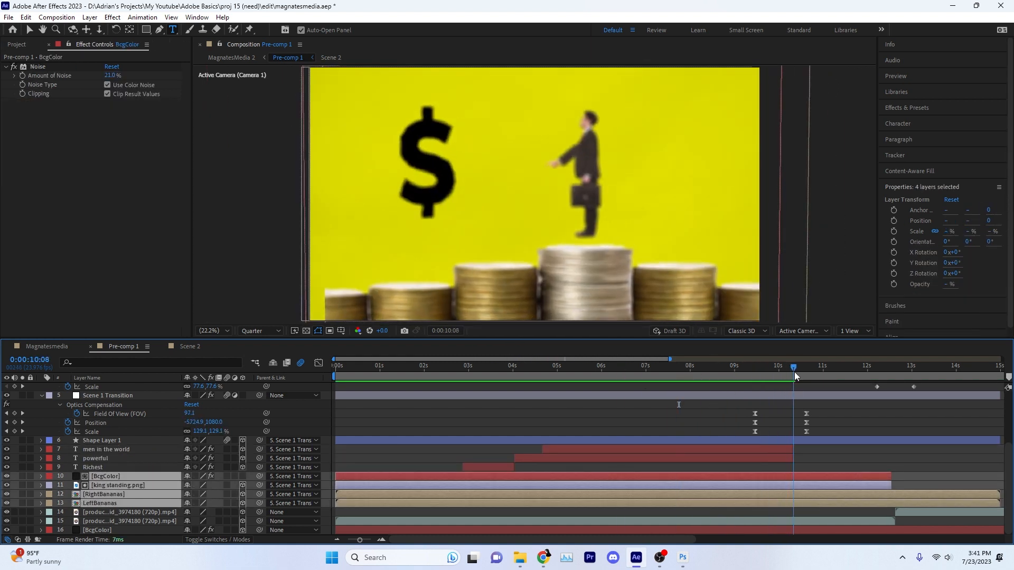
pyautogui.hotkey('alt', ']')
pyautogui.hotkey('ctrl', 'z')
pyautogui.press('pageup')
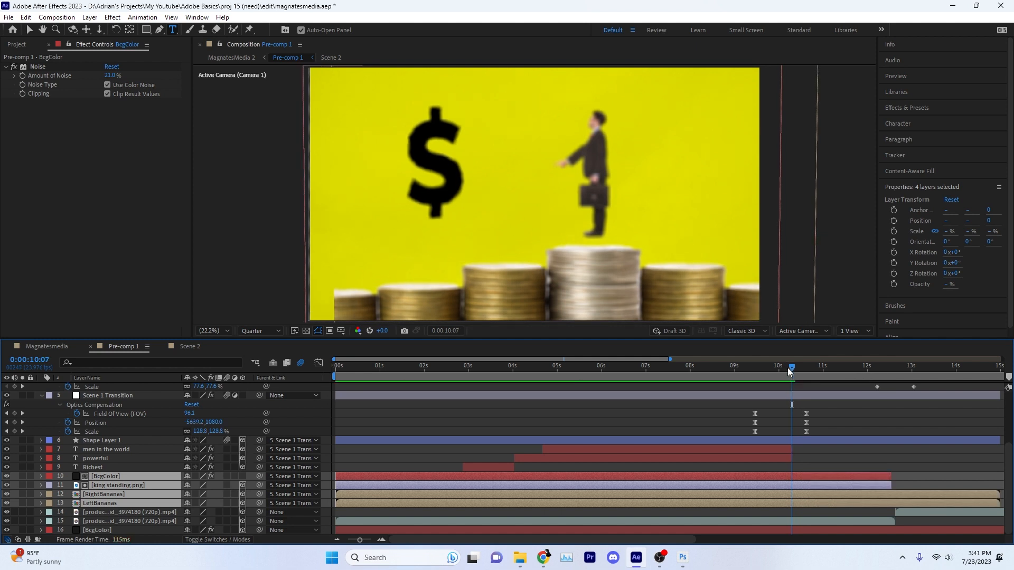
pyautogui.hotkey('alt', ']')
# - Extend the Video Shake and Camera 1 layers to the end of the 30-second composition
pyautogui.moveTo(613, 368); pyautogui.dragTo(805, 370)
pyautogui.press('-')
pyautogui.scroll(3, 746, 433)
pyautogui.click(657, 386)
pyautogui.keyDown('shift'); pyautogui.click(660, 422); pyautogui.keyUp('shift')
pyautogui.moveTo(666, 422); pyautogui.dragTo(931, 414)
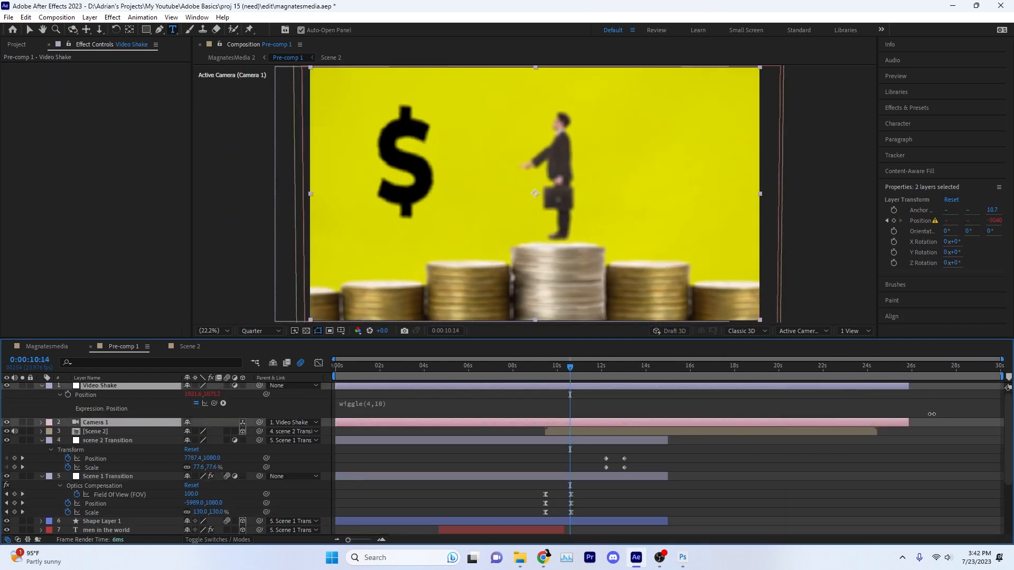
# - Trim the start of Scene 1 Transition to 0:00:08:13 and the start of scene 2 Transition to 0:00:12:00
pyautogui.moveTo(550, 376); pyautogui.dragTo(525, 406)
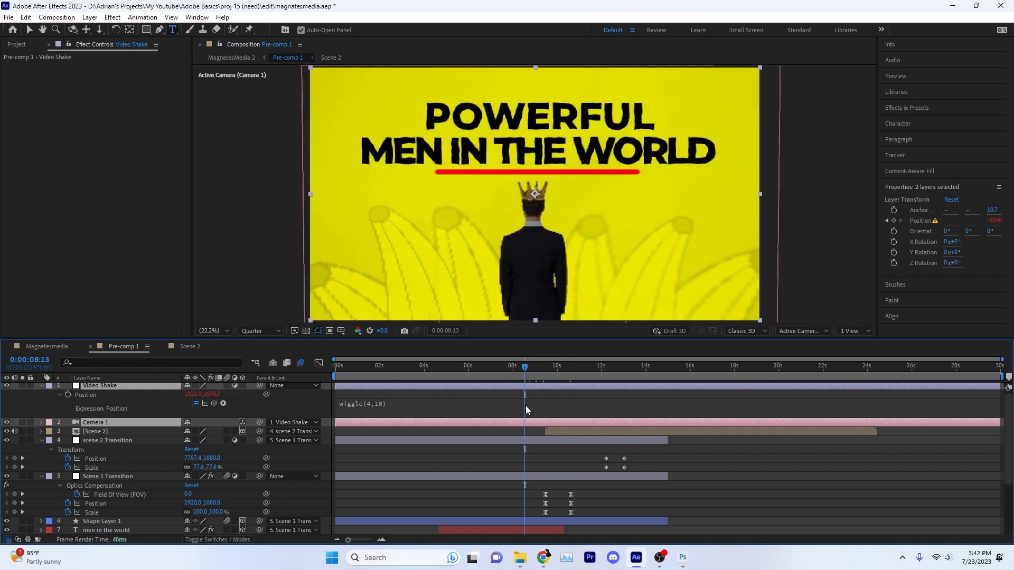
pyautogui.click(530, 473)
pyautogui.hotkey('alt', '[')
pyautogui.click(601, 379)
pyautogui.click(595, 443)
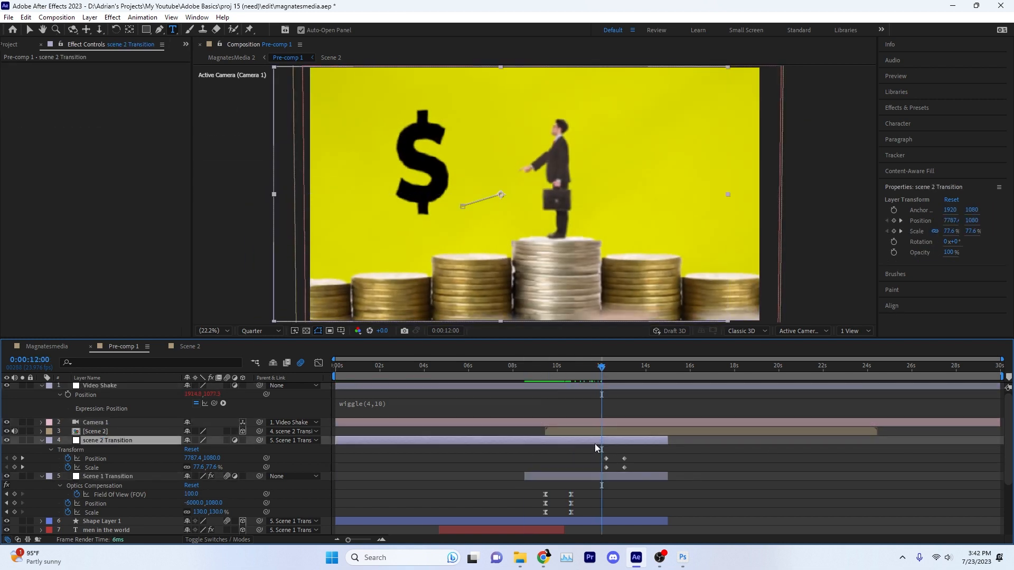
pyautogui.hotkey('alt', '[')
# - Trim the end of Scene 1 Transition to 0:00:11:09 and the end of scene 2 Transition to 0:00:13:21
pyautogui.click(588, 367)
pyautogui.click(594, 477)
pyautogui.hotkey('alt', ']')
pyautogui.click(633, 441)
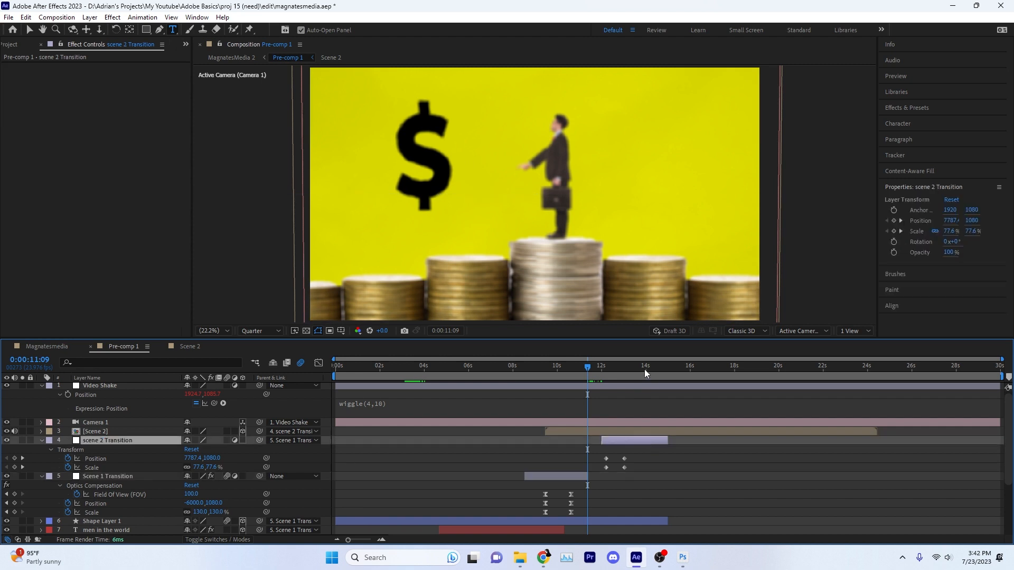
pyautogui.click(643, 368)
pyautogui.hotkey('alt', ']')
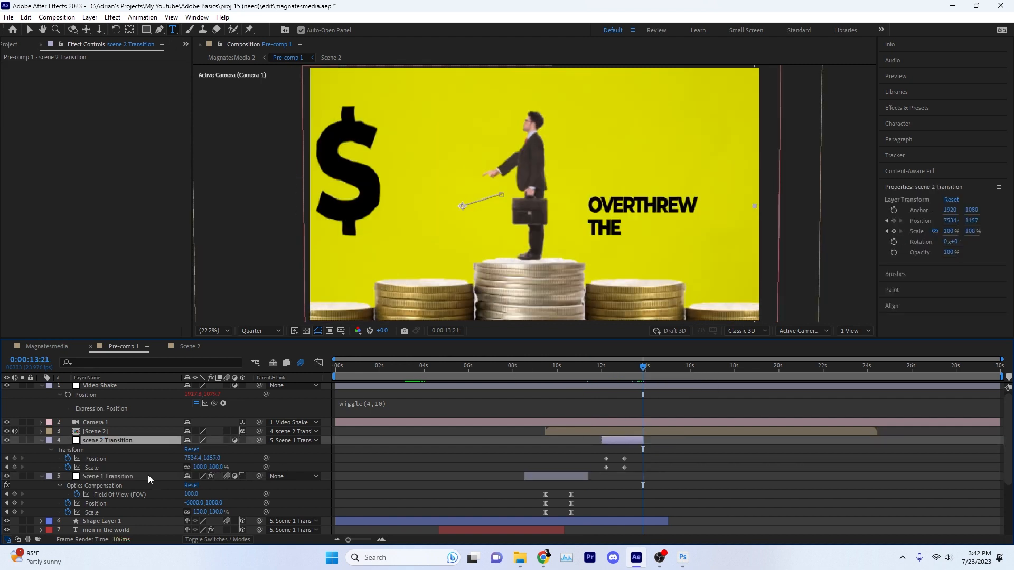
# - Collapse the keyframe properties of both transition layers and preview the animation
pyautogui.keyDown('shift'); pyautogui.click(148, 476); pyautogui.keyUp('shift')
pyautogui.press('u')
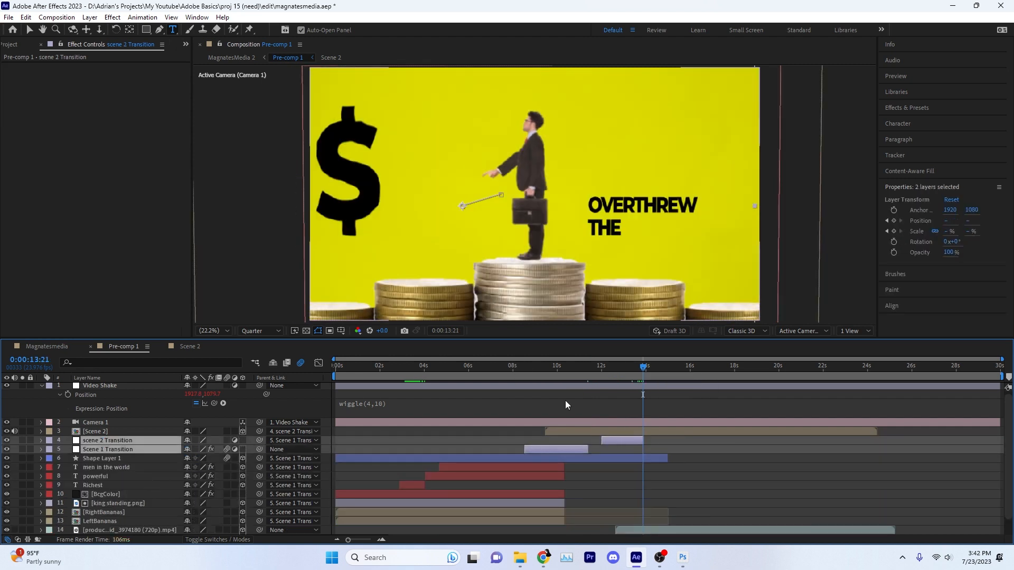
pyautogui.moveTo(426, 375); pyautogui.dragTo(700, 408)
pyautogui.press('space')
# - Extend the bottom BgColor layer to the composition's end and trim Shape Layer 1's end in line with the other scene 1 layers
pyautogui.scroll(-1, 817, 479)
pyautogui.moveTo(668, 530); pyautogui.dragTo(1002, 527)
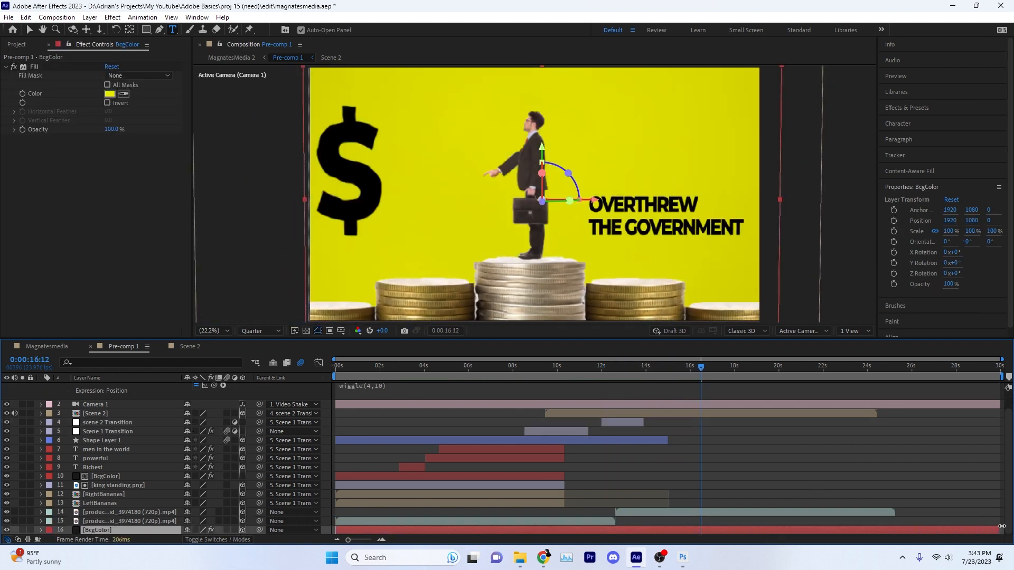
pyautogui.click(620, 440)
pyautogui.click(561, 369)
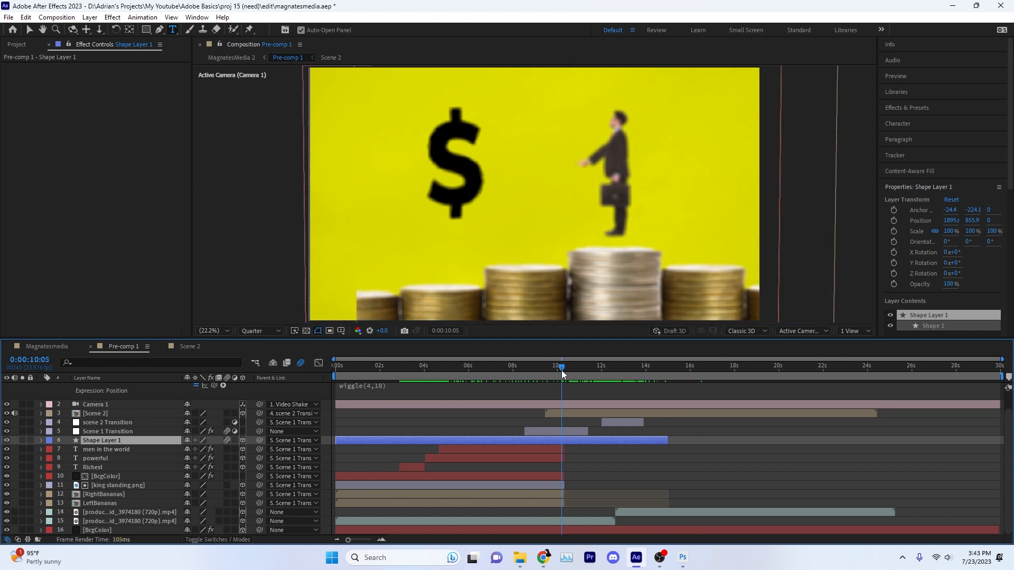
pyautogui.hotkey('alt', ']')
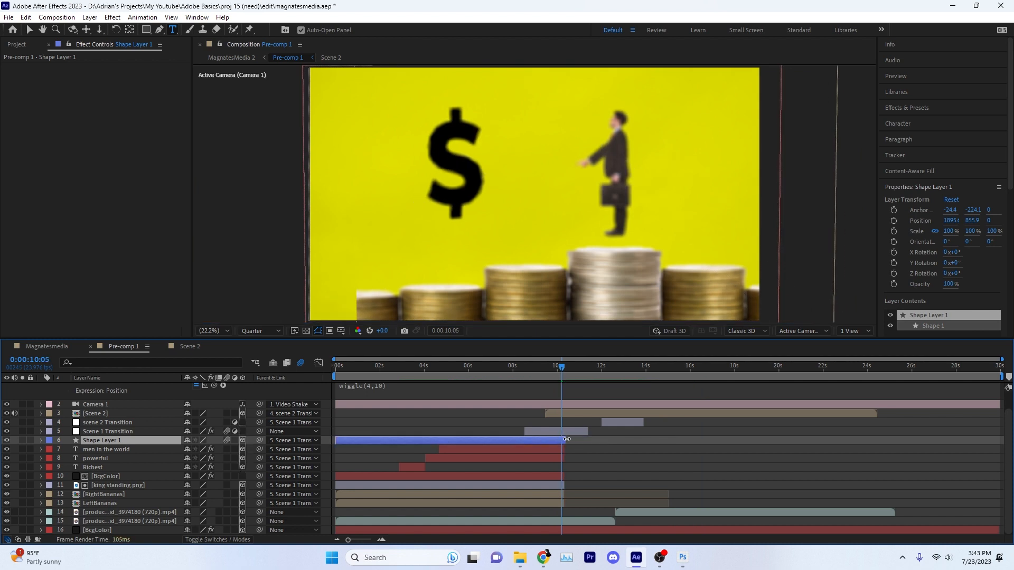
# - Open the Scene 2 pre-comp and add the pexels_videos_2715412 fire clip as its top layer
pyautogui.moveTo(607, 368); pyautogui.dragTo(627, 366)
pyautogui.doubleClick(618, 414)
pyautogui.moveTo(523, 368); pyautogui.dragTo(694, 386)
pyautogui.click(519, 558)
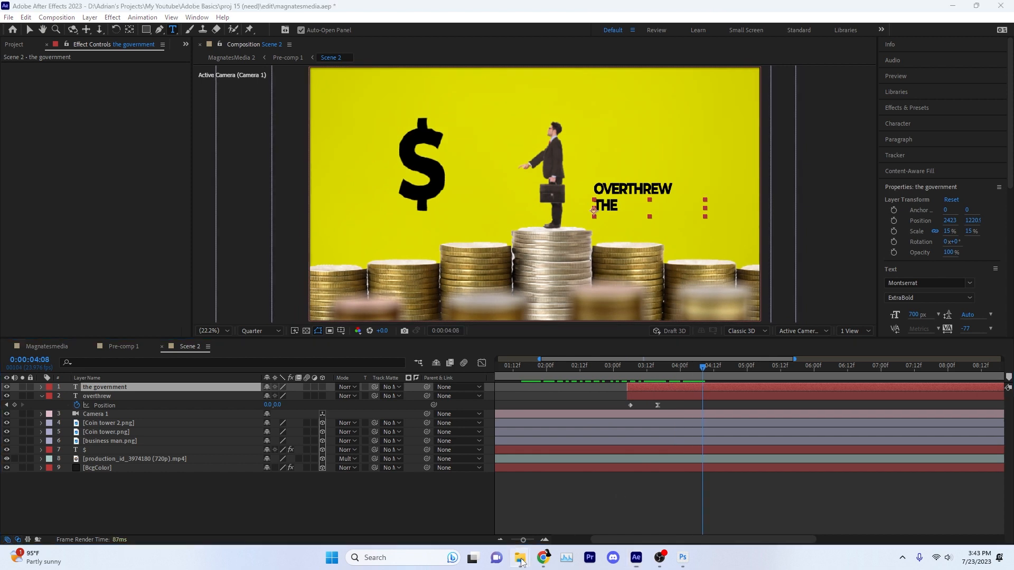
pyautogui.click(573, 499)
pyautogui.moveTo(408, 484); pyautogui.dragTo(412, 478)
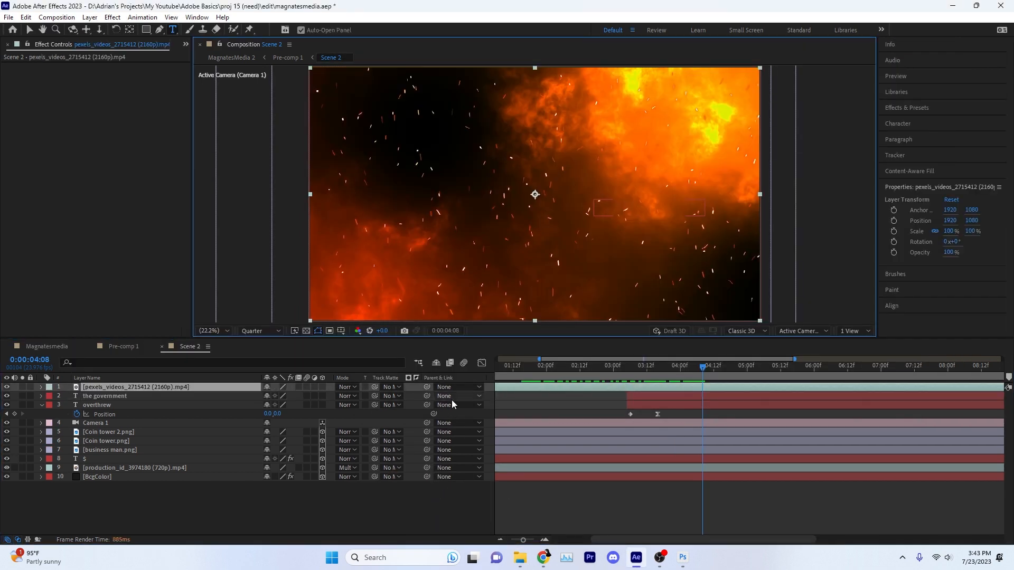
# - Align the fire clip's start with the text layers, try it beneath the $ layer, undo that reordering, and return to Pre-comp 1
pyautogui.moveTo(577, 392); pyautogui.dragTo(785, 386)
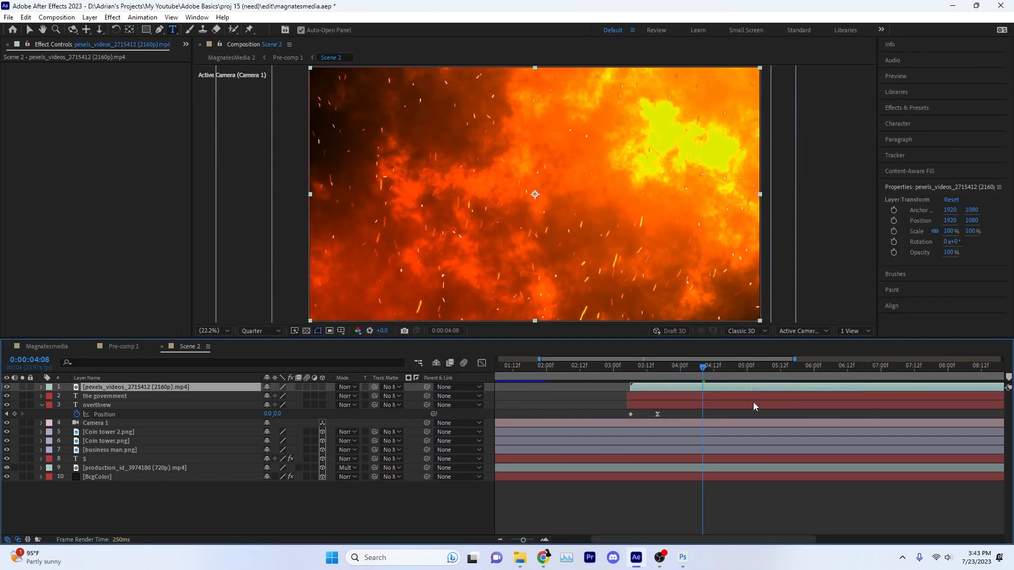
pyautogui.moveTo(749, 449); pyautogui.dragTo(751, 448)
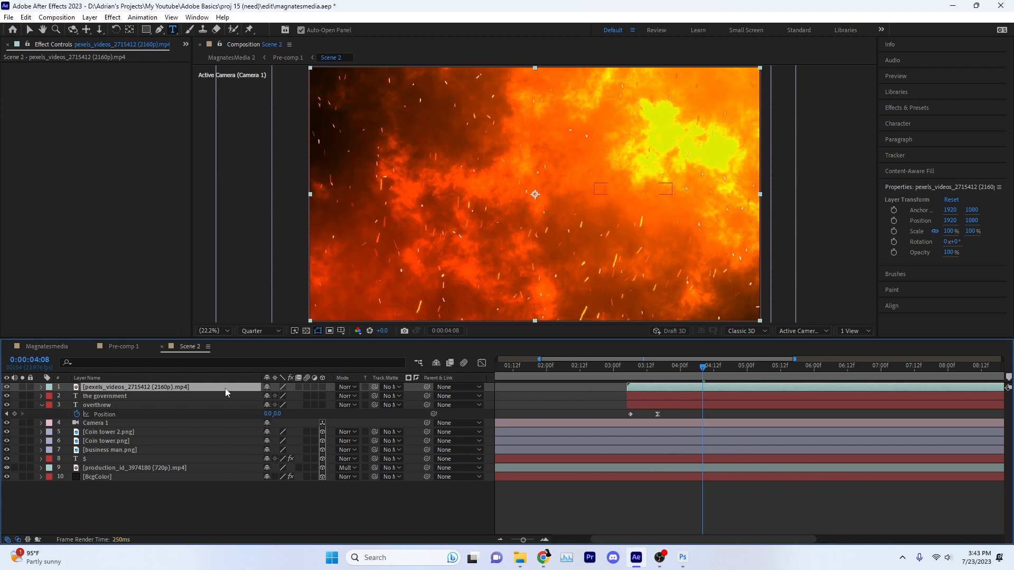
pyautogui.moveTo(166, 458); pyautogui.dragTo(165, 462)
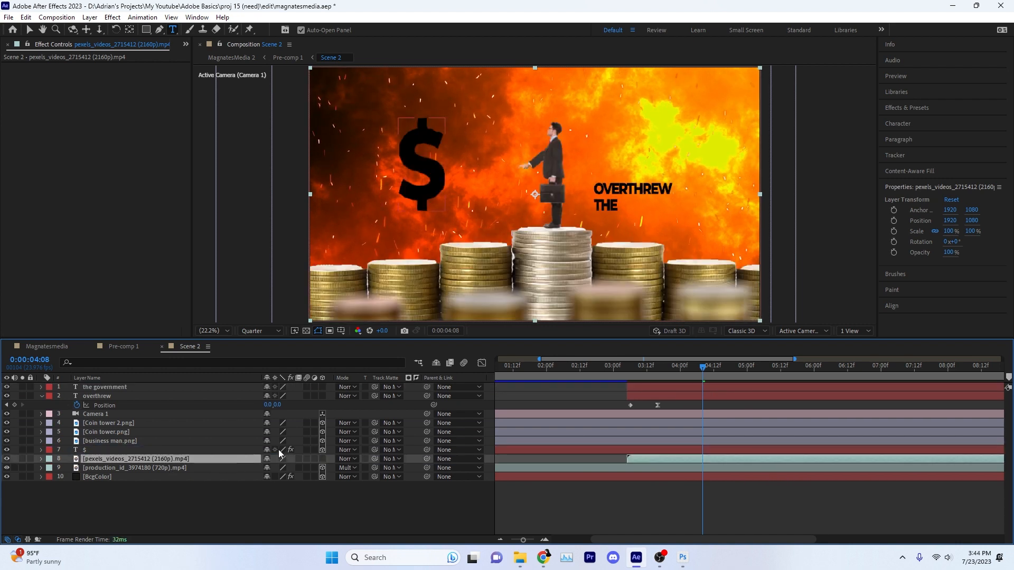
pyautogui.hotkey('ctrl', 'z')
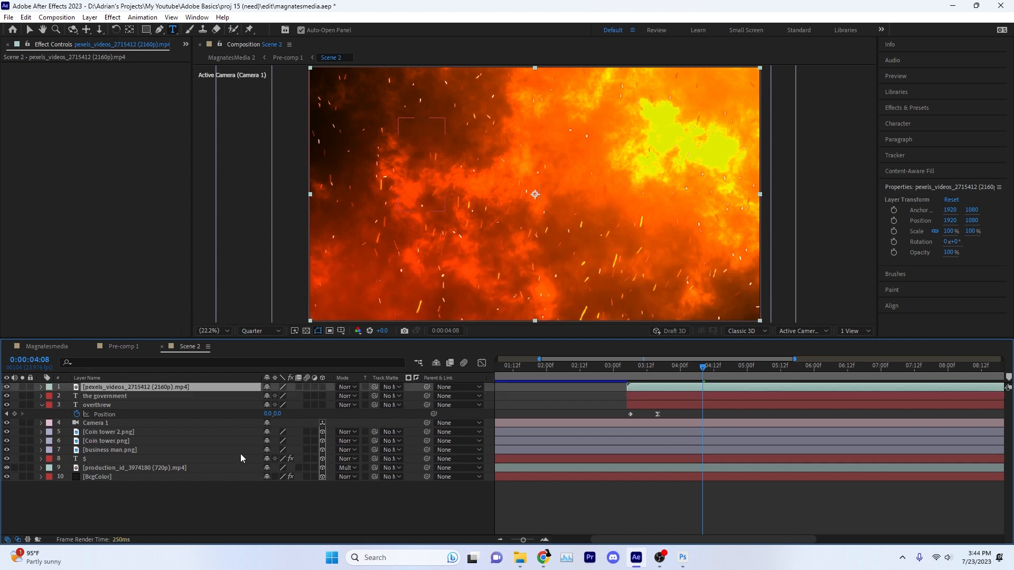
pyautogui.click(123, 346)
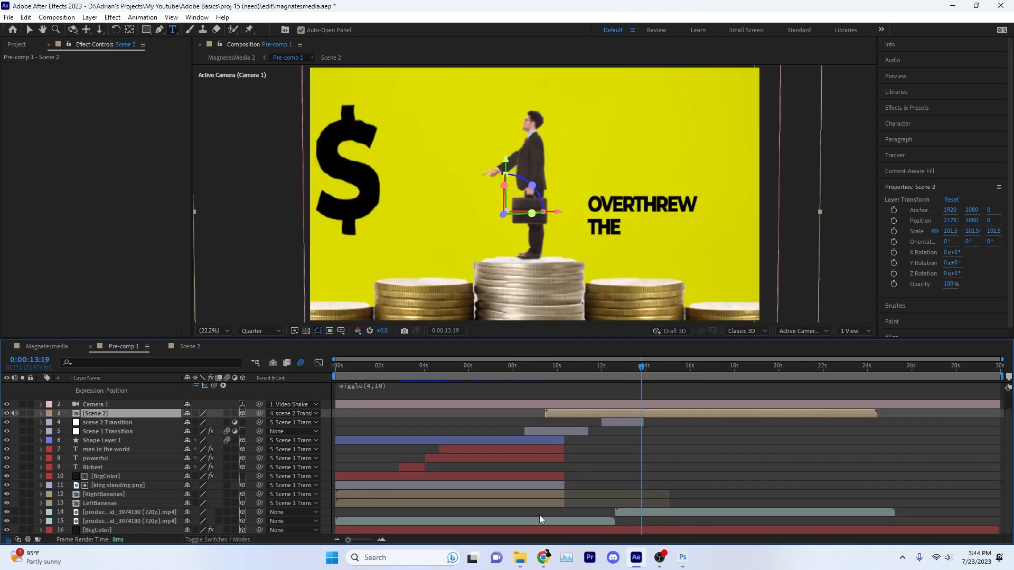
# - Add the pexels_videos_3785 and pexels_videos_2715412 fire clips to Pre-comp 1 directly below the LeftBananas layer
pyautogui.moveTo(520, 557)
pyautogui.click(465, 502)
pyautogui.moveTo(604, 338); pyautogui.dragTo(186, 489)
pyautogui.moveTo(139, 398); pyautogui.dragTo(104, 469)
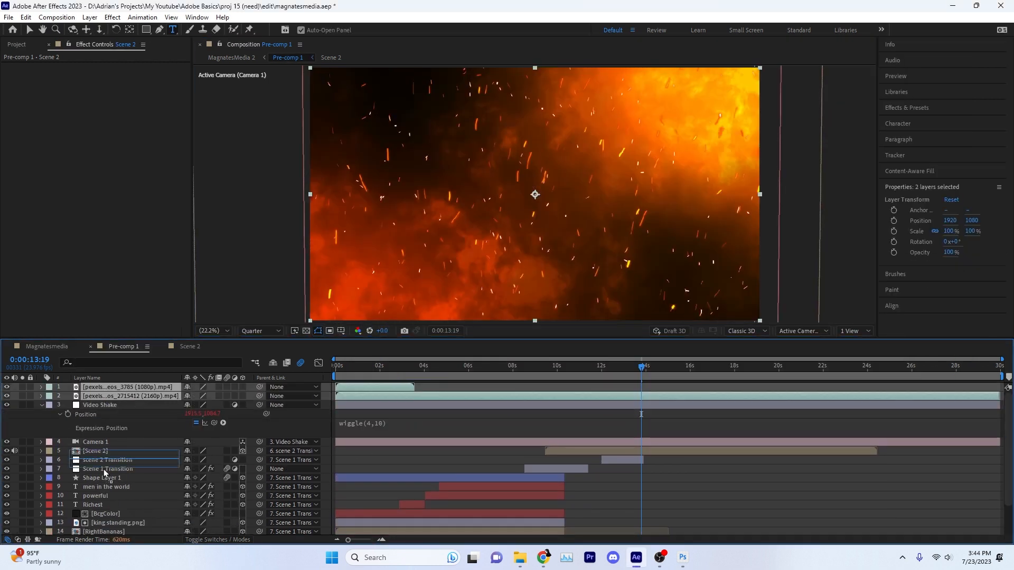
pyautogui.moveTo(105, 528)
pyautogui.mouseDown()
pyautogui.moveTo(96, 528)
pyautogui.moveTo(103, 510)
pyautogui.mouseUp()
pyautogui.click(430, 493)
pyautogui.click(432, 503)
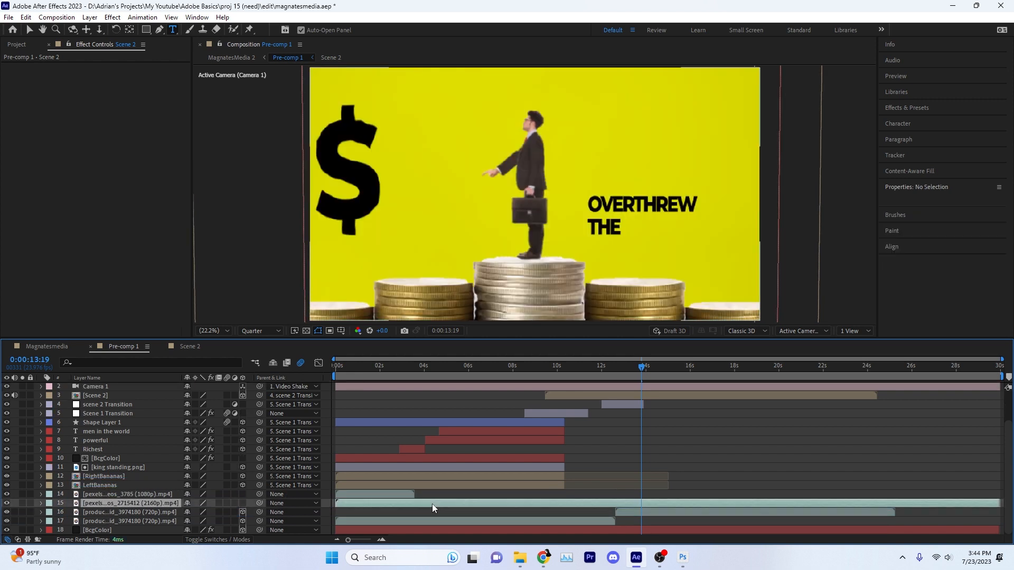
# - Hide the production_id video and BgColor layers in Scene 2, and return to Pre-comp 1
pyautogui.click(188, 349)
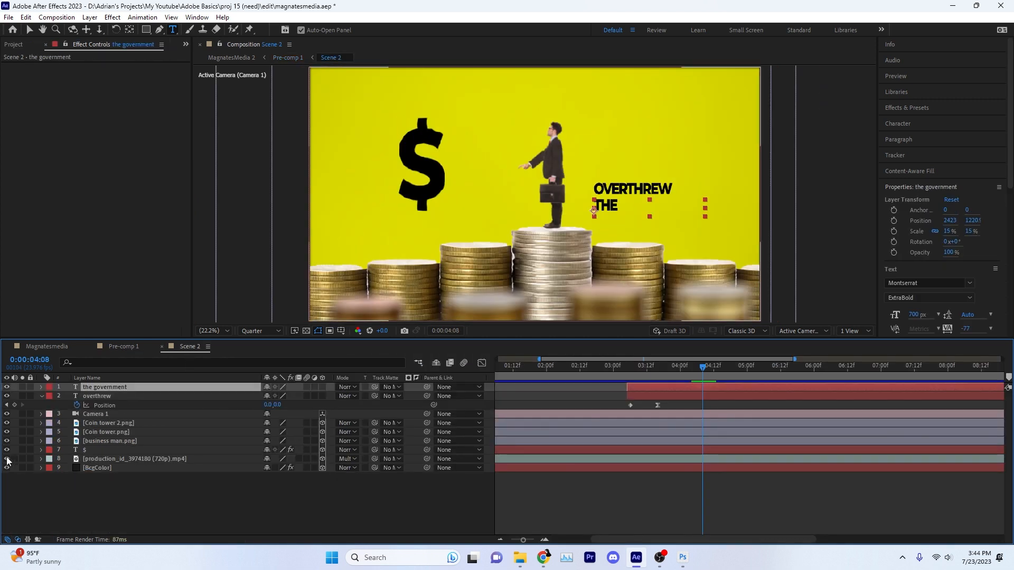
pyautogui.click(7, 459)
pyautogui.click(124, 347)
pyautogui.click(186, 347)
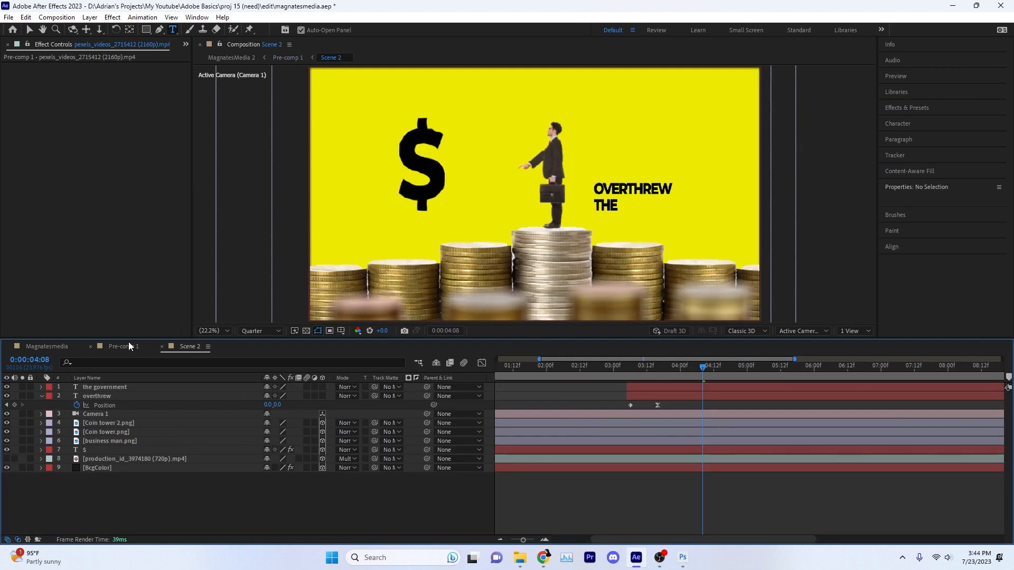
pyautogui.click(123, 346)
# - Scale the pexels_videos_3785 clip to 230% and move it to start at 0:00:13:19
pyautogui.moveTo(382, 497); pyautogui.dragTo(651, 493)
pyautogui.press('s')
pyautogui.click(200, 502)
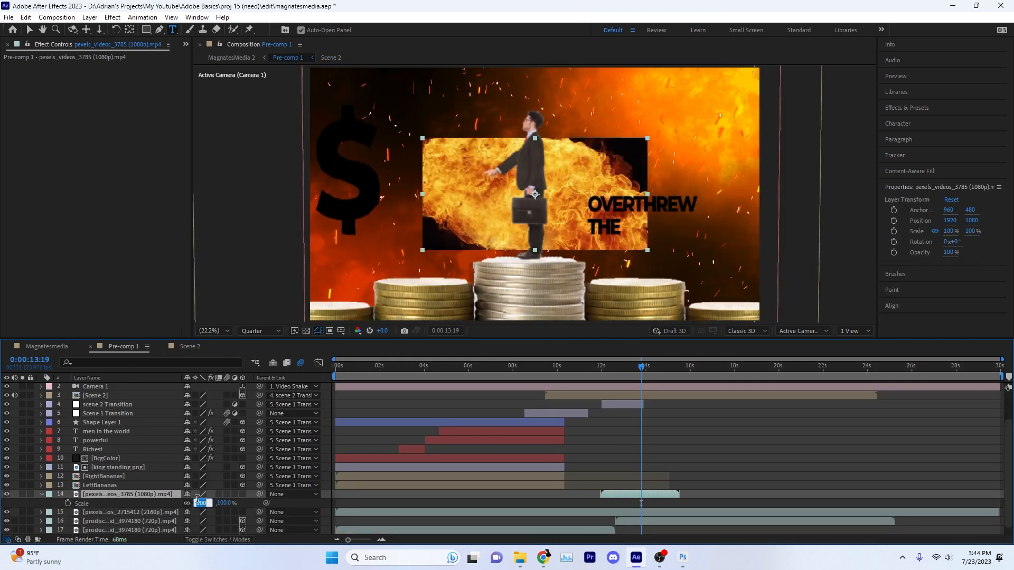
pyautogui.write('230')
pyautogui.press('Return')
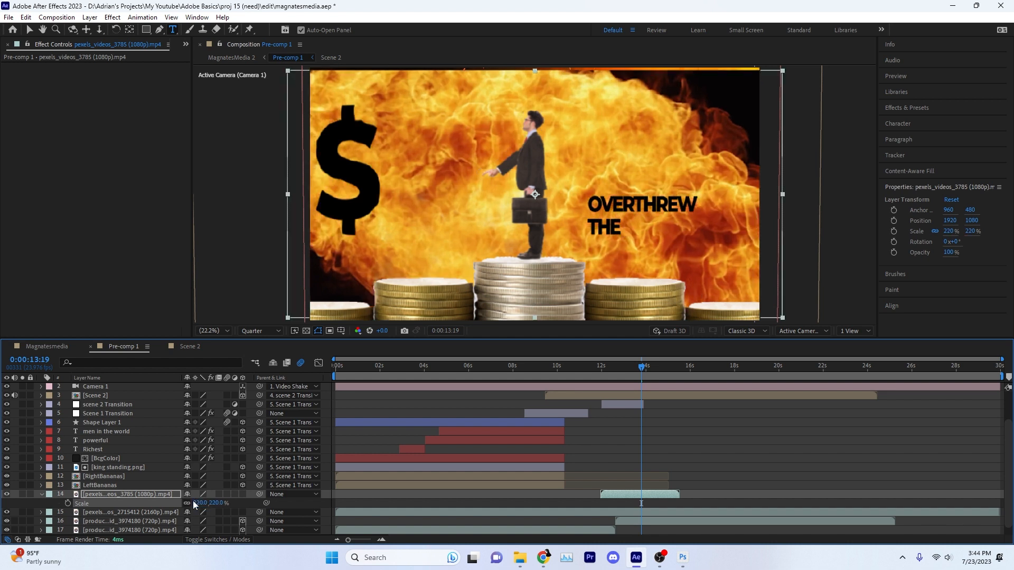
pyautogui.click(199, 503)
pyautogui.press('Return')
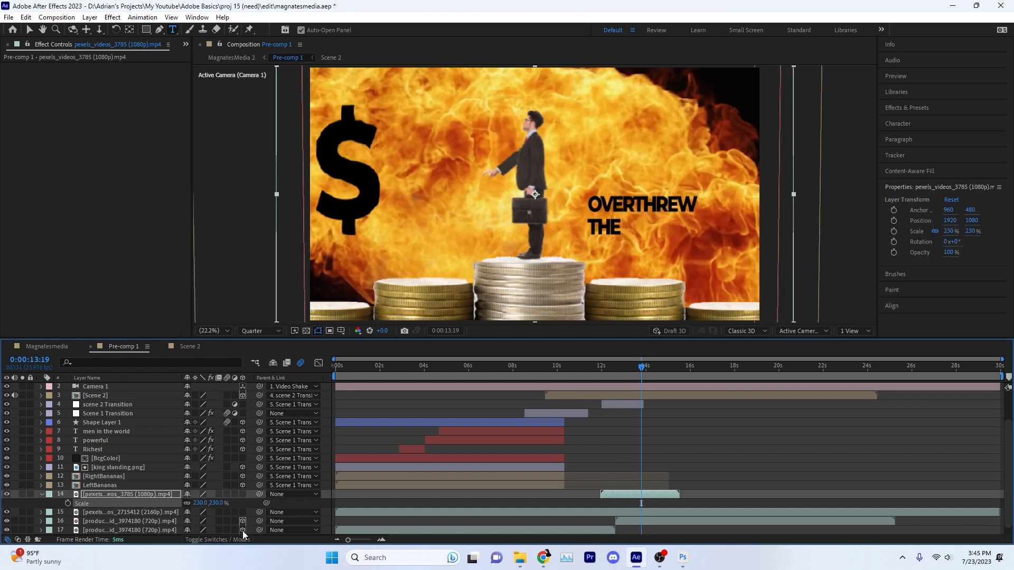
pyautogui.moveTo(642, 491); pyautogui.dragTo(681, 492)
pyautogui.click(640, 511)
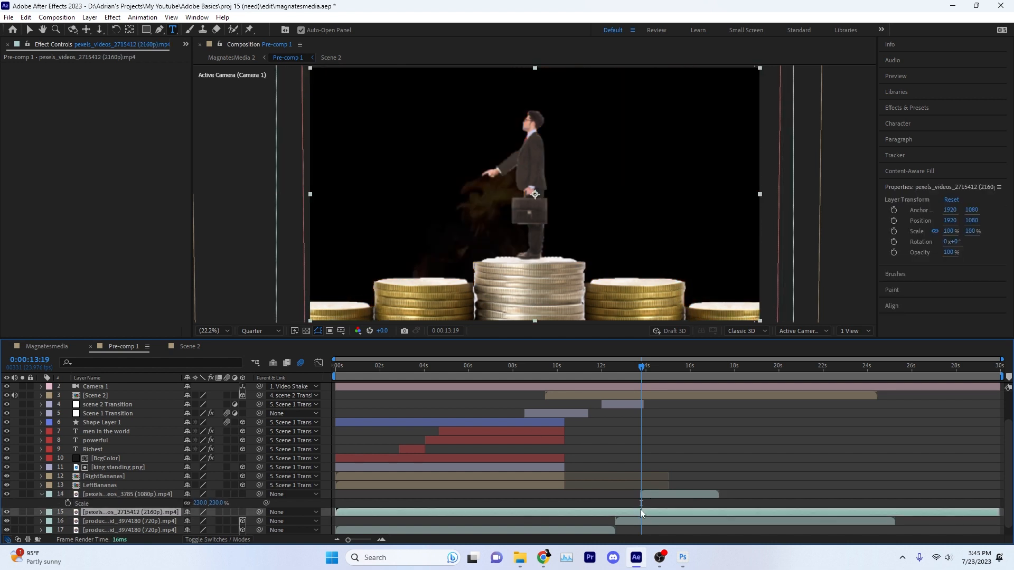
# - Undo the last timing change to the pexels_videos_2715412 clip, and set both fire clips' blending mode to Screen
pyautogui.hotkey('ctrl', 'z')
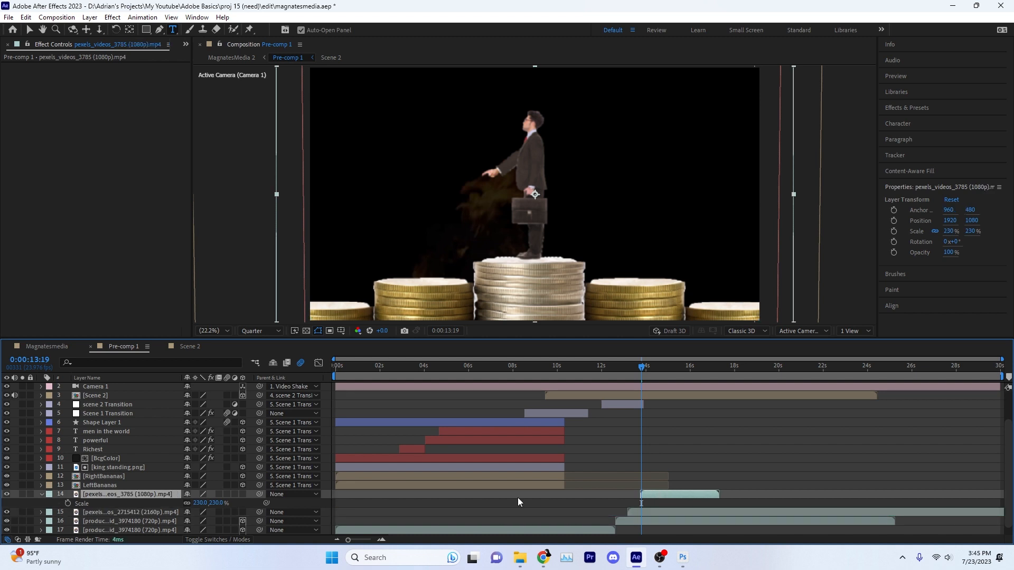
pyautogui.click(205, 538)
pyautogui.click(195, 494)
pyautogui.click(214, 220)
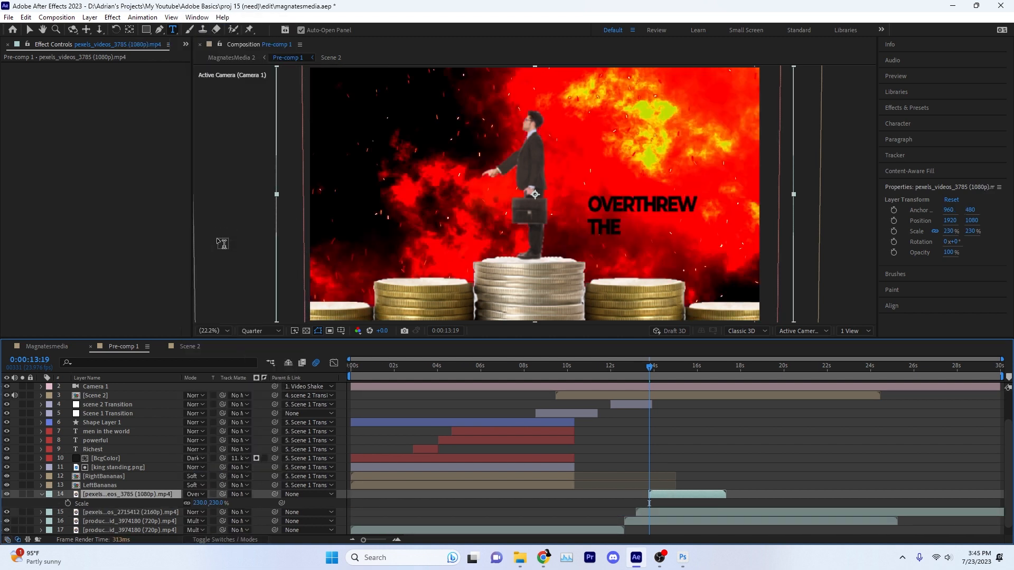
pyautogui.click(195, 494)
pyautogui.click(238, 157)
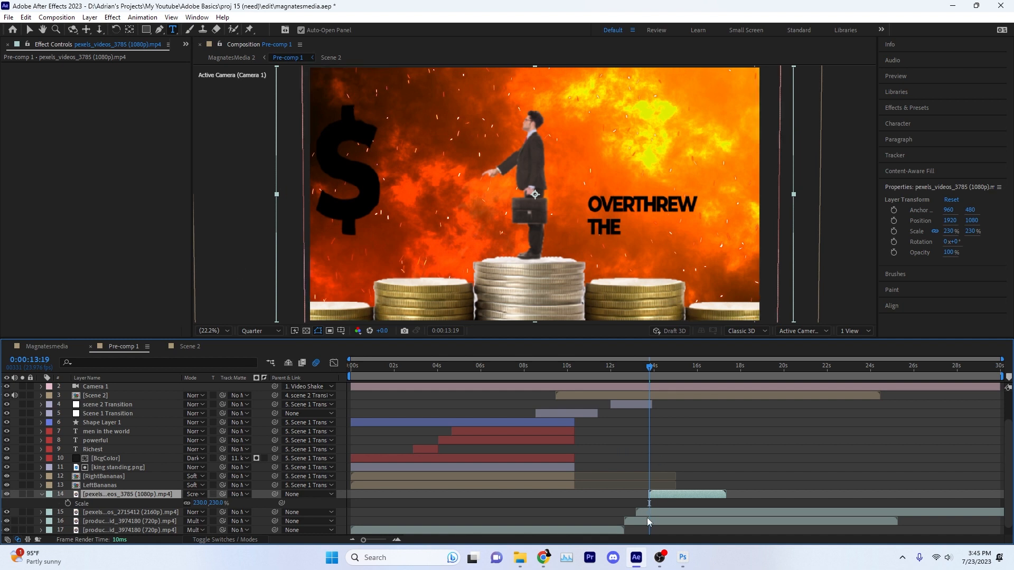
pyautogui.click(650, 512)
pyautogui.click(195, 512)
pyautogui.click(237, 179)
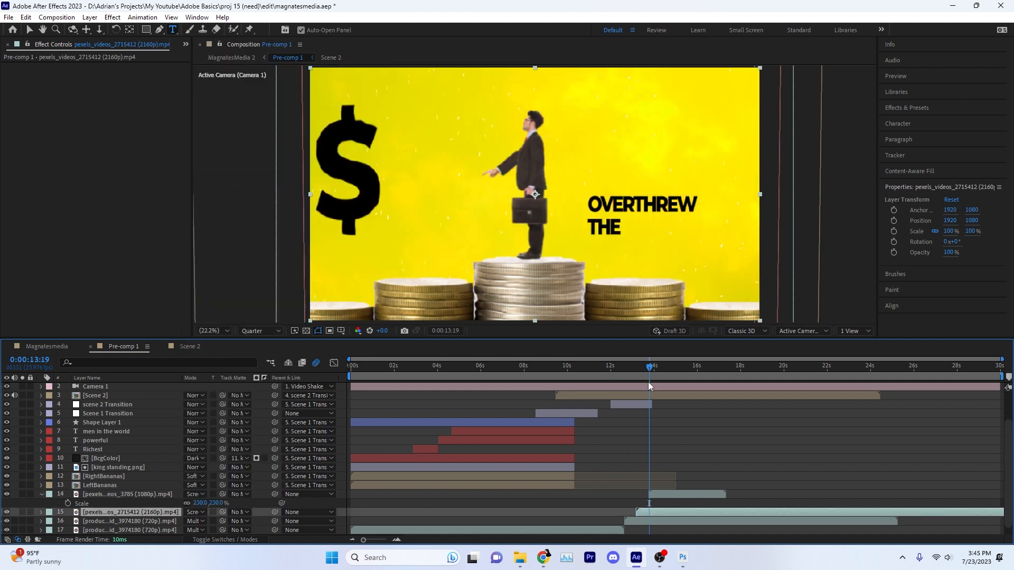
# - Move the pexels_videos_2715412 clip to start at the same time as the pexels_videos_3785 clip
pyautogui.moveTo(647, 366); pyautogui.dragTo(674, 371)
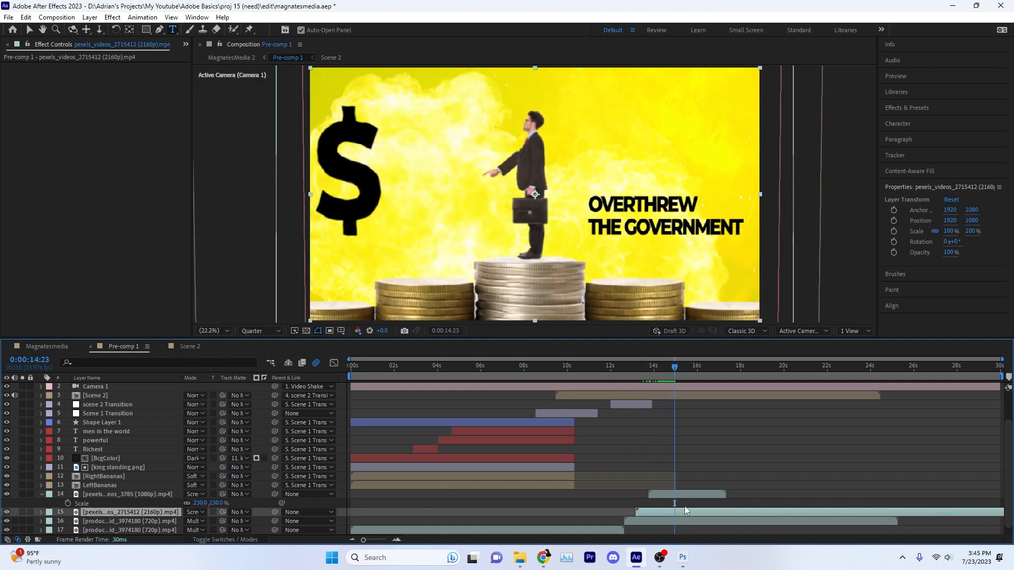
pyautogui.moveTo(661, 512); pyautogui.dragTo(673, 511)
pyautogui.moveTo(632, 370)
pyautogui.mouseDown()
pyautogui.moveTo(657, 375)
pyautogui.moveTo(649, 373)
pyautogui.mouseUp()
# - Keyframe the opacity of both fire clips from 0% at 0:00:13:18 to 100% at 0:00:14:04
pyautogui.press('t')
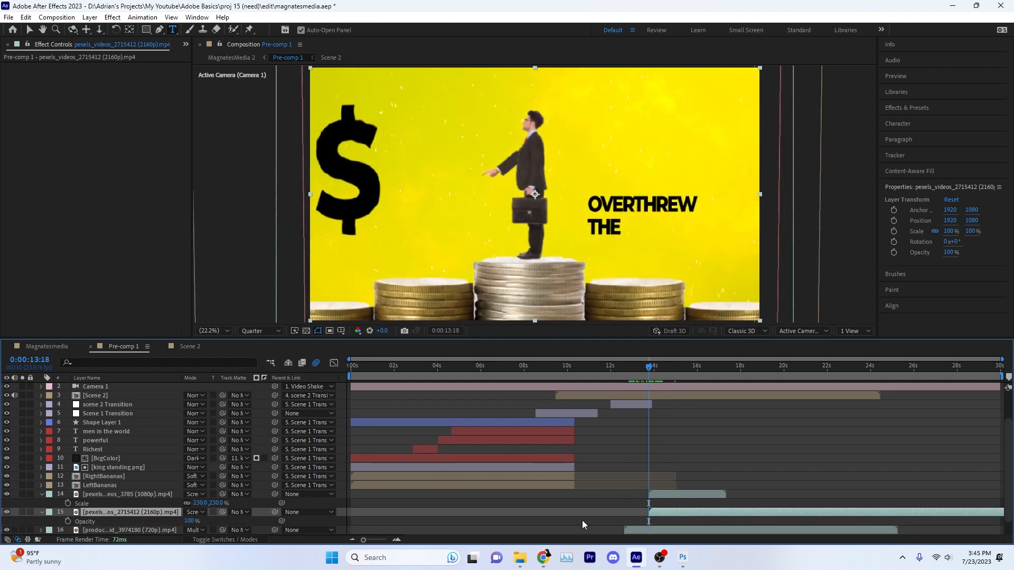
pyautogui.click(159, 494)
pyautogui.keyDown('shift'); pyautogui.click(156, 510); pyautogui.keyUp('shift')
pyautogui.press('t')
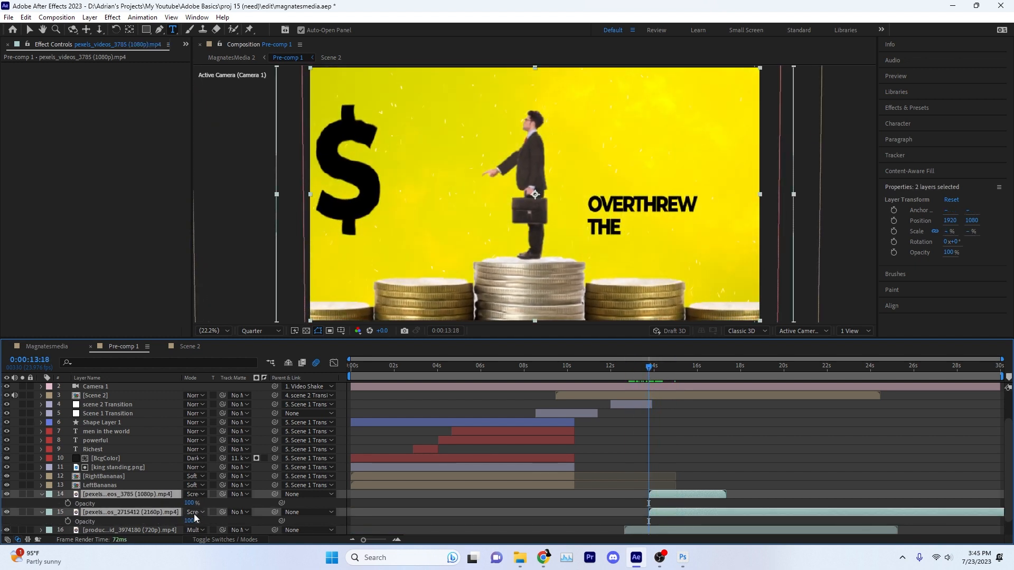
pyautogui.click(191, 503)
pyautogui.write('0')
pyautogui.press('Return')
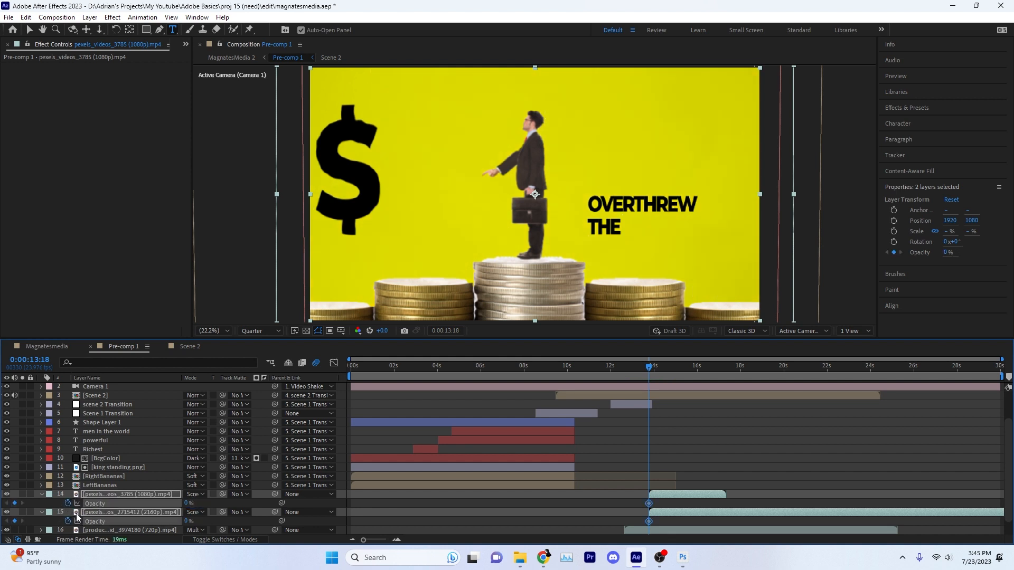
pyautogui.hotkey('shift', 'pagedown')
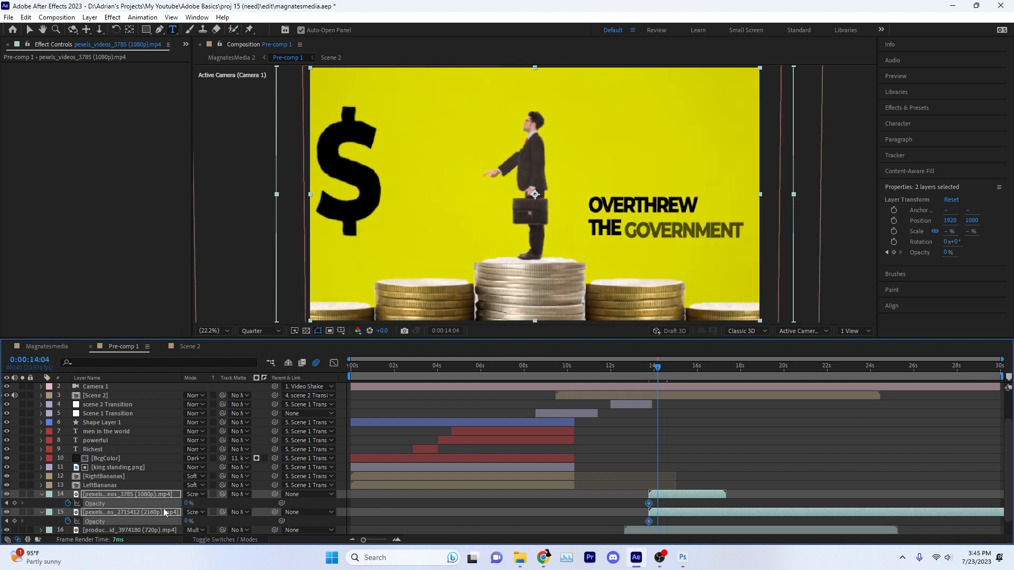
pyautogui.moveTo(189, 502); pyautogui.dragTo(264, 503)
# - Save the project and preview the fire fade-in from about 0:00:12:17
pyautogui.moveTo(652, 372)
pyautogui.mouseDown()
pyautogui.moveTo(727, 365)
pyautogui.moveTo(626, 372)
pyautogui.mouseUp()
pyautogui.hotkey('ctrl', 's')
pyautogui.press('space')
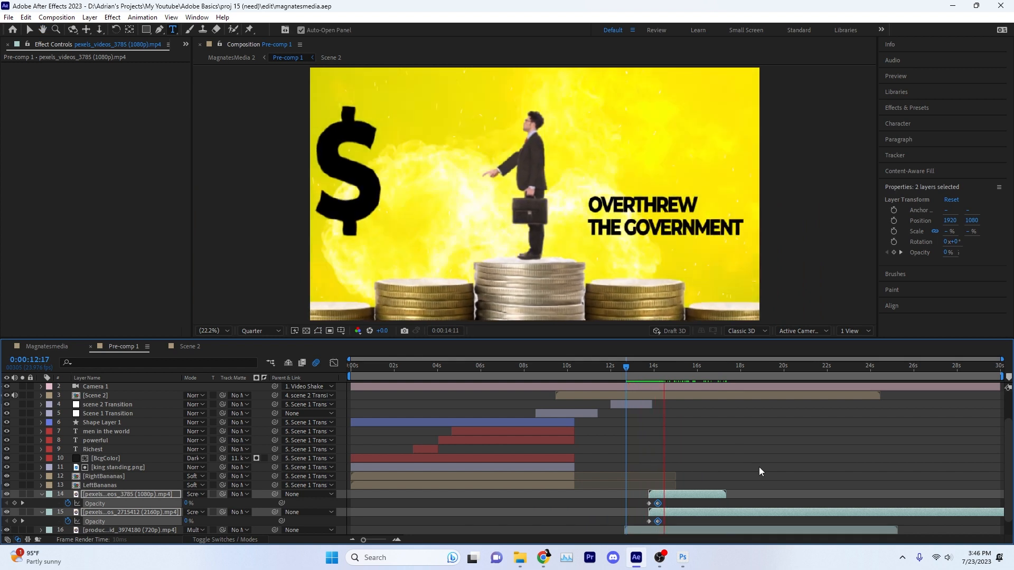
pyautogui.click(628, 368)
pyautogui.press('KP_0')
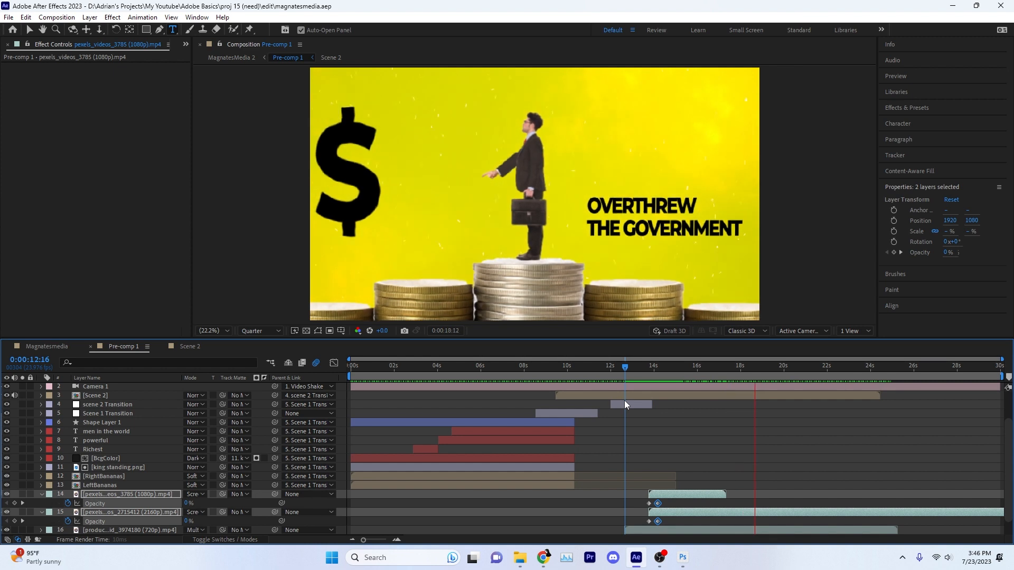
# - Try Multiply on both fire clips, and set pexels_videos_3785 to Overlay and pexels_videos_2715412 to Screen
pyautogui.click(204, 495)
pyautogui.click(210, 72)
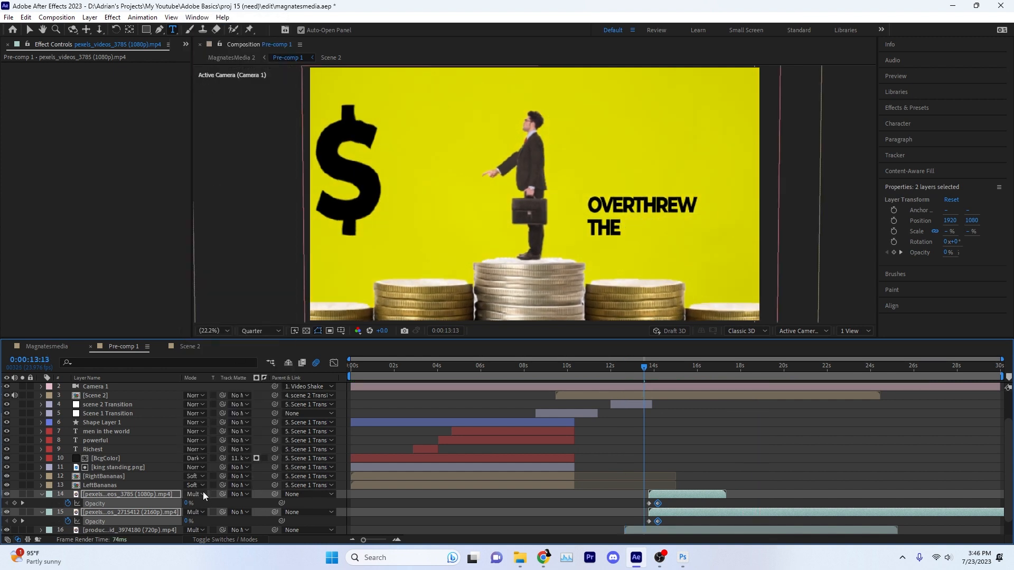
pyautogui.click(205, 495)
pyautogui.click(231, 220)
pyautogui.click(138, 492)
pyautogui.click(195, 512)
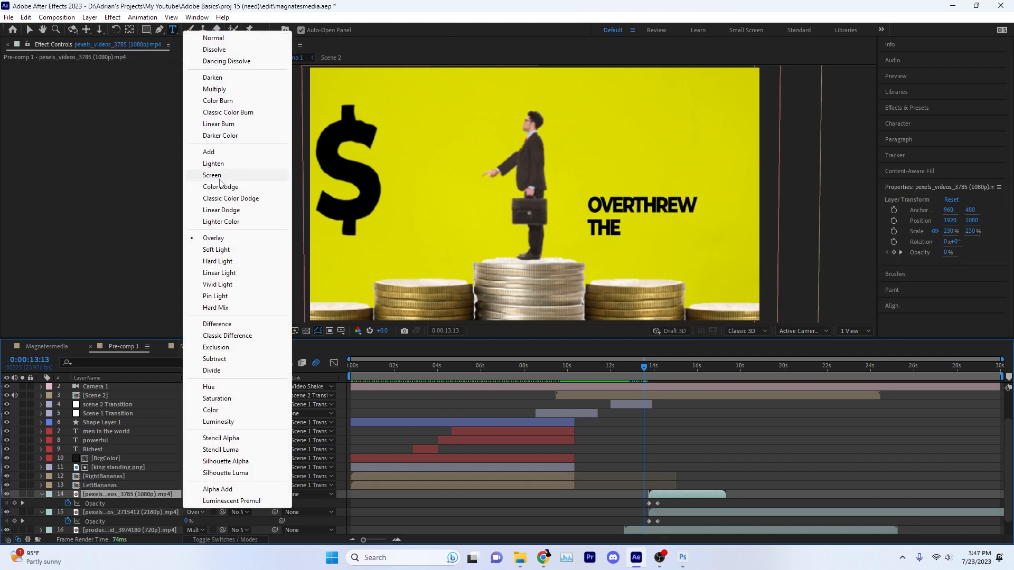
pyautogui.click(219, 175)
# - Compare Multiply, Screen and Overlay on the pexels_videos_3785 clip at 0:00:14:17, and set its blending mode to Soft Light
pyautogui.click(196, 494)
pyautogui.click(671, 381)
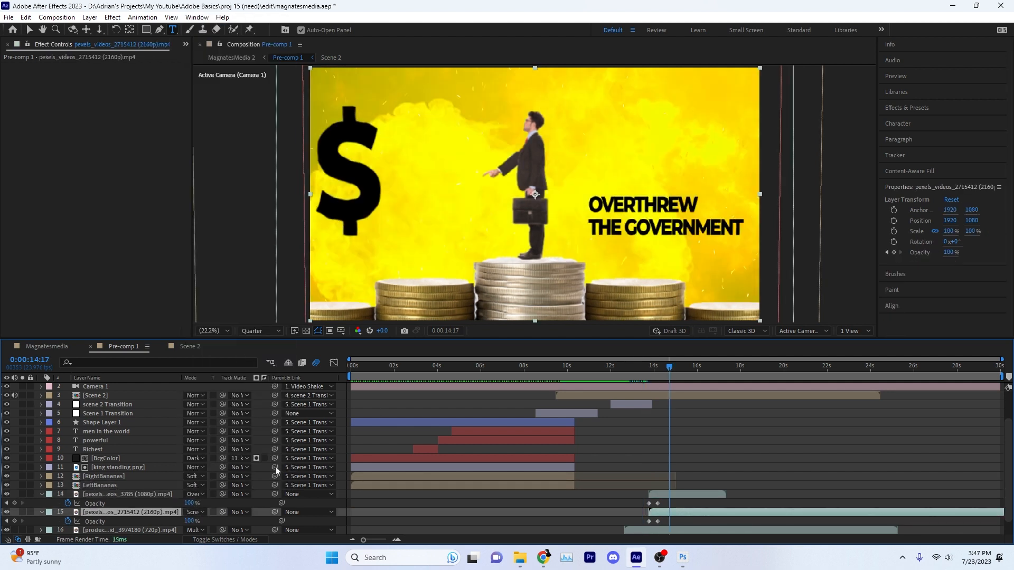
pyautogui.click(195, 494)
pyautogui.click(214, 72)
pyautogui.click(195, 494)
pyautogui.click(217, 158)
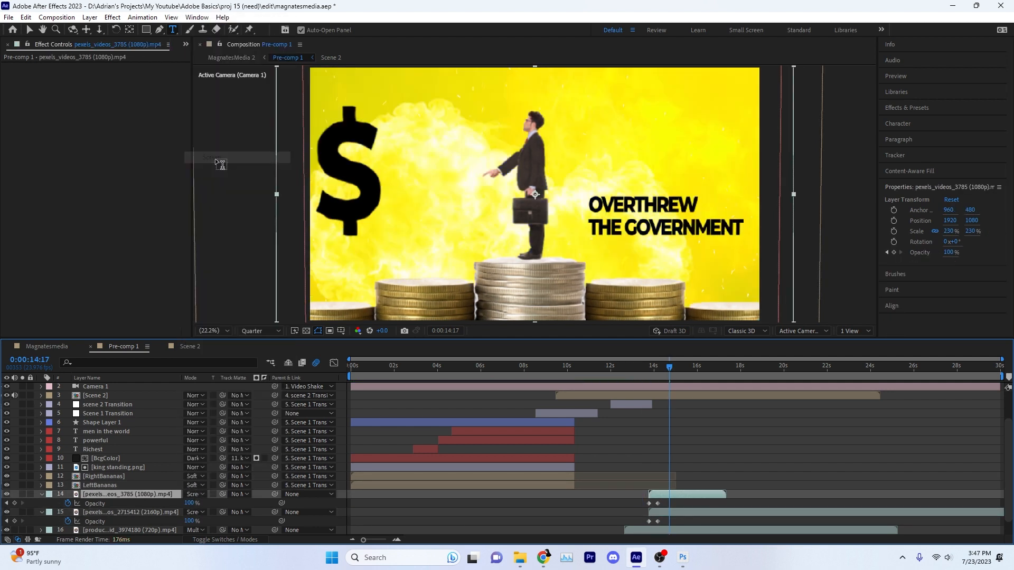
pyautogui.click(194, 494)
pyautogui.click(228, 220)
pyautogui.click(192, 495)
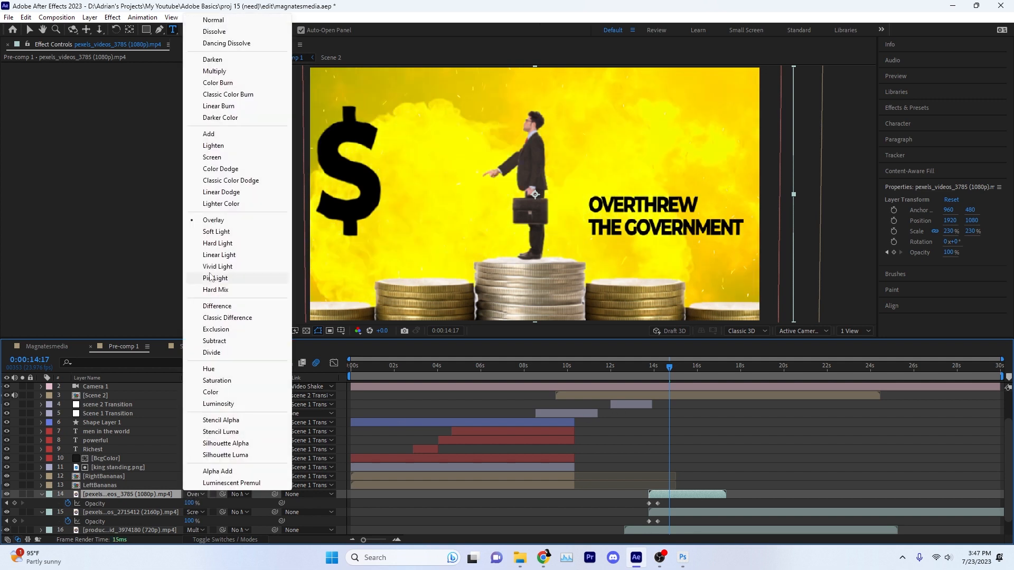
pyautogui.click(216, 232)
pyautogui.scroll(-2, 193, 494)
pyautogui.click(193, 476)
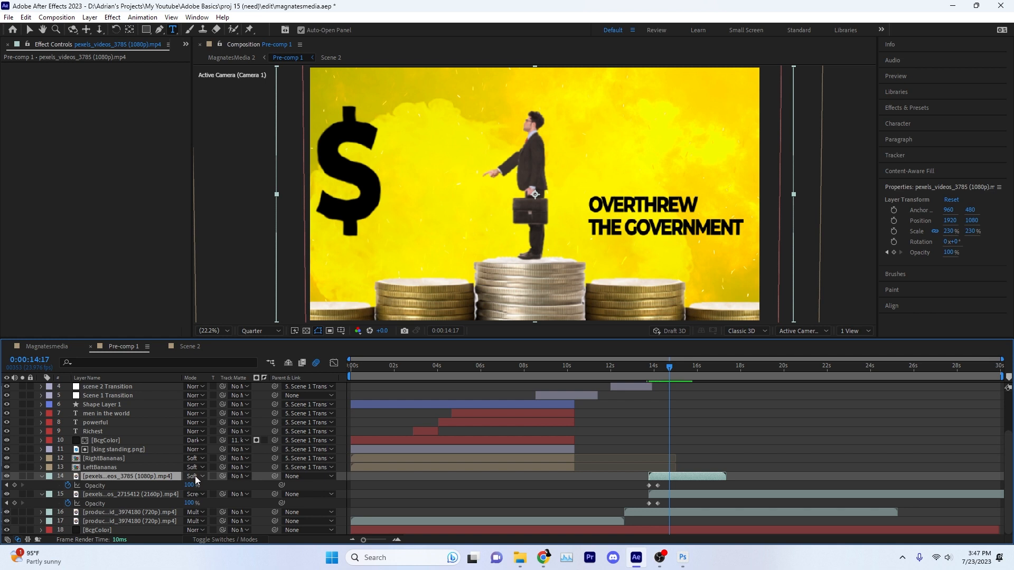
# - Try the Hard Mix, Pin Light and Vivid Light blending modes on the pexels_videos_3785 clip
pyautogui.press(',')
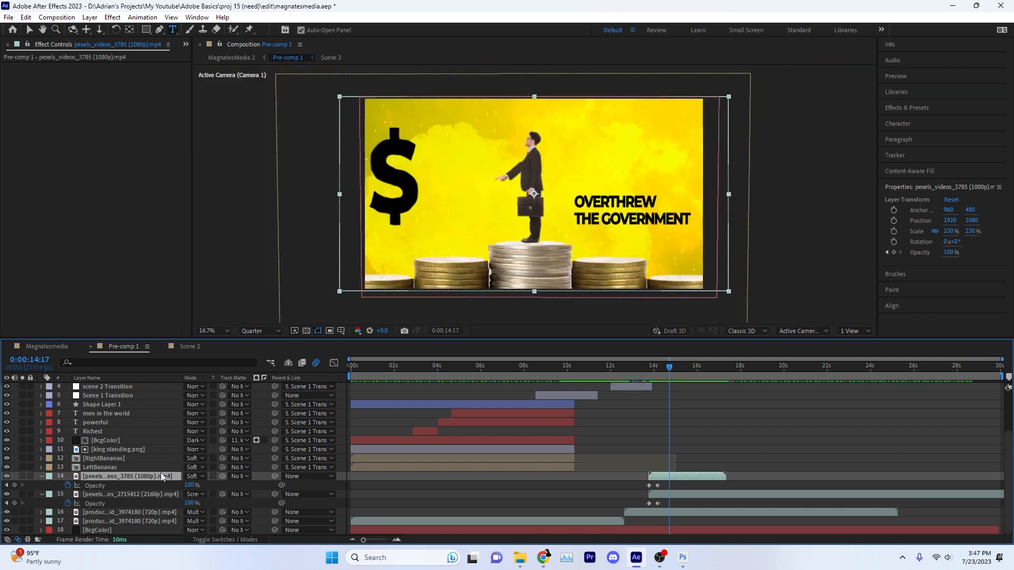
pyautogui.scroll(3, 160, 473)
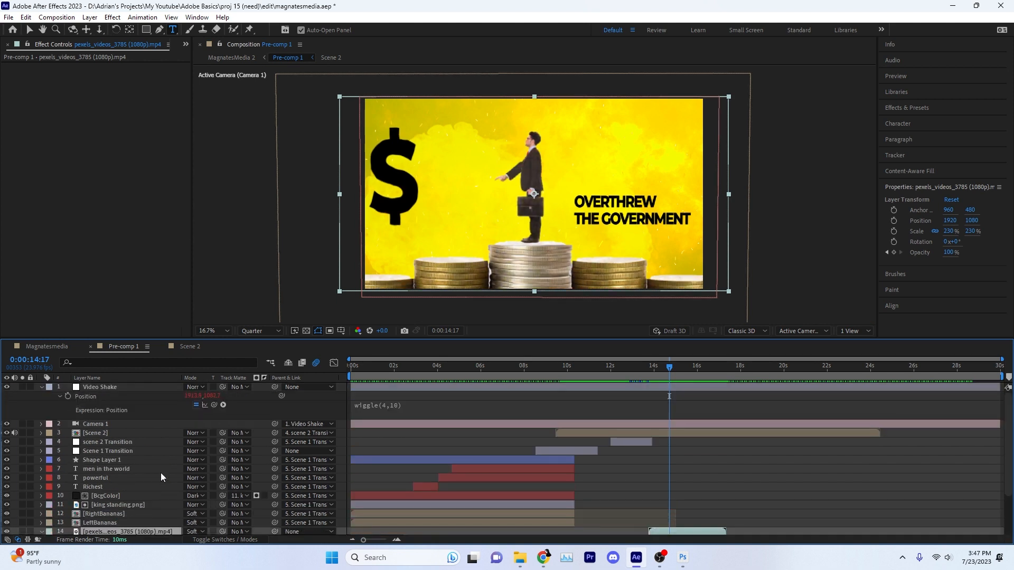
pyautogui.scroll(-3, 201, 482)
pyautogui.click(201, 477)
pyautogui.click(242, 280)
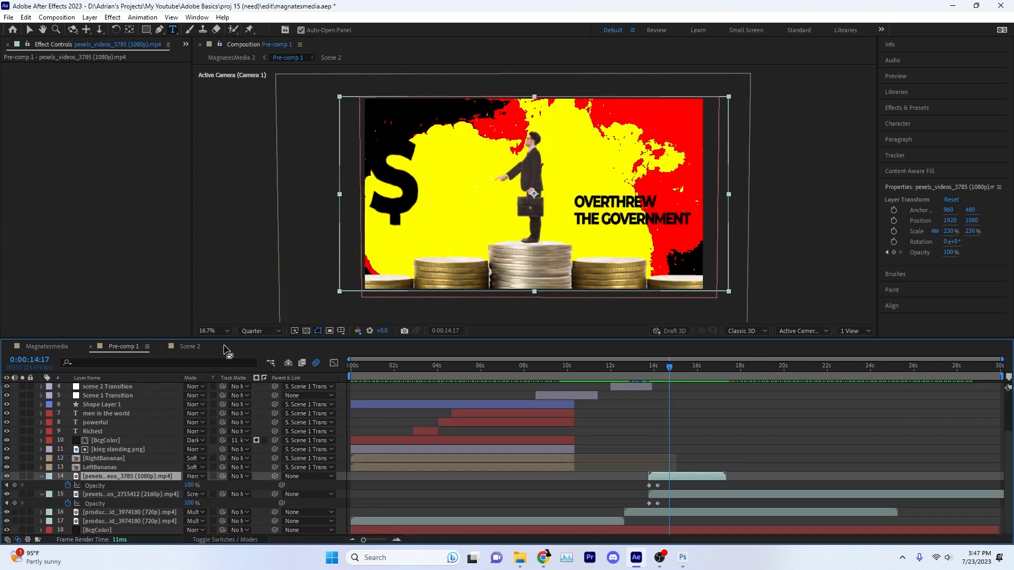
pyautogui.click(195, 476)
pyautogui.click(242, 268)
pyautogui.click(196, 477)
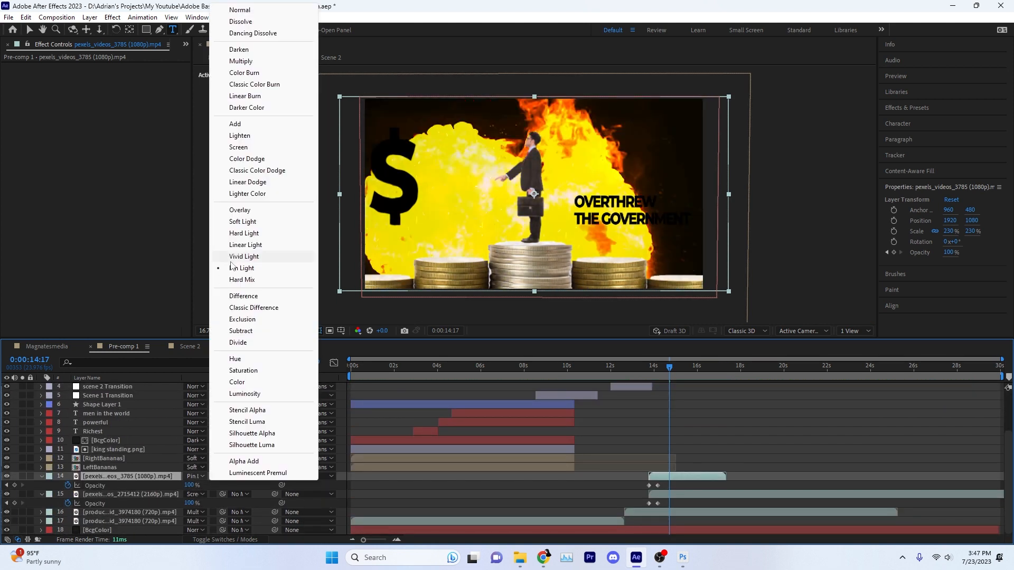
pyautogui.click(241, 257)
# - Try pre-composing the pexels_videos_3785 clip under the default name, and undo it
pyautogui.doubleClick(157, 477)
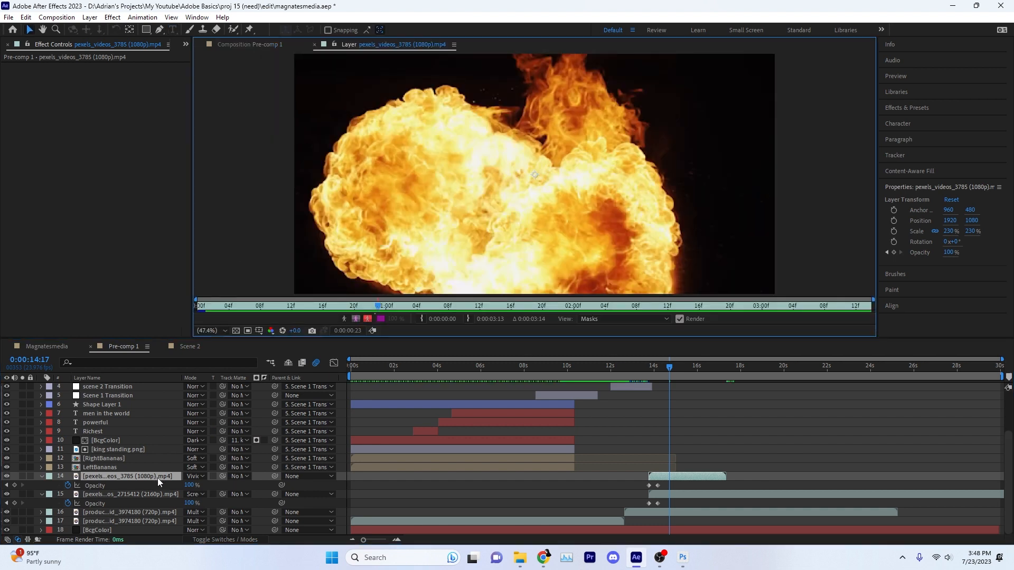
pyautogui.rightClick(158, 477)
pyautogui.moveTo(188, 290)
pyautogui.click(199, 407)
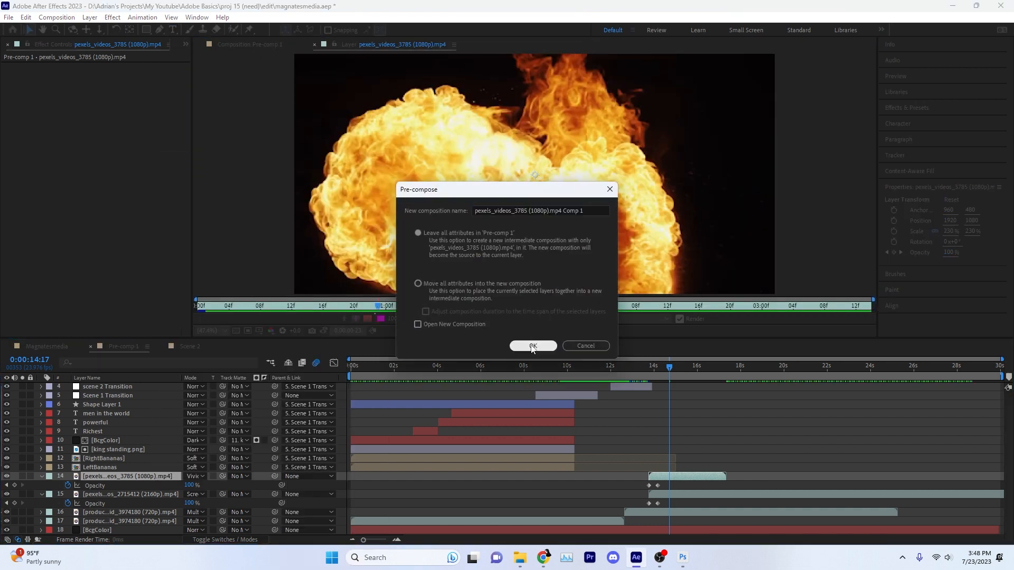
pyautogui.click(534, 346)
pyautogui.moveTo(632, 368); pyautogui.dragTo(659, 368)
pyautogui.hotkey('ctrl', 'z')
# - Pre-compose the pexels_videos_3785 clip, inspect the new composition's contents, and return to Pre-comp 1
pyautogui.rightClick(166, 479)
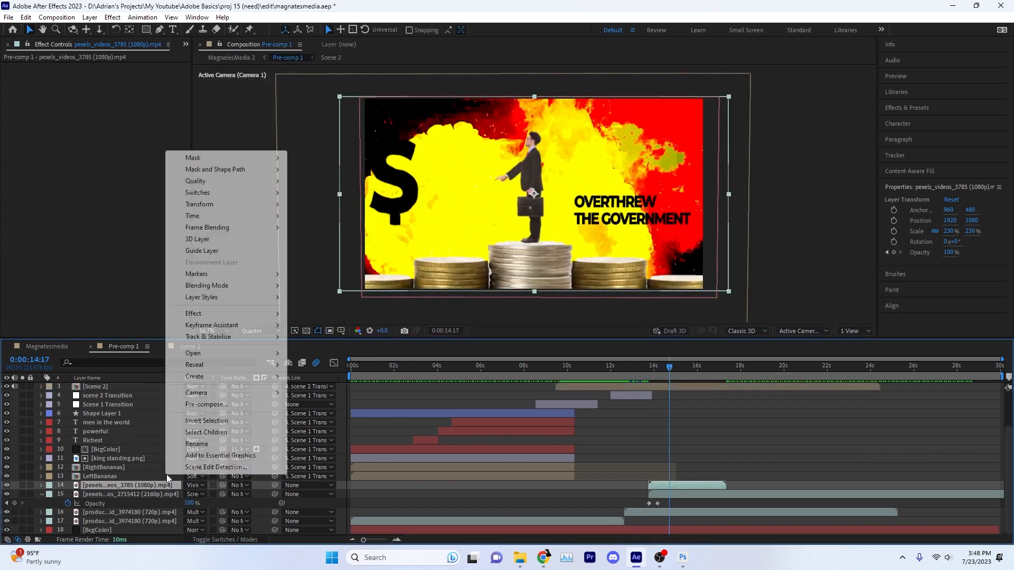
pyautogui.click(206, 405)
pyautogui.click(534, 346)
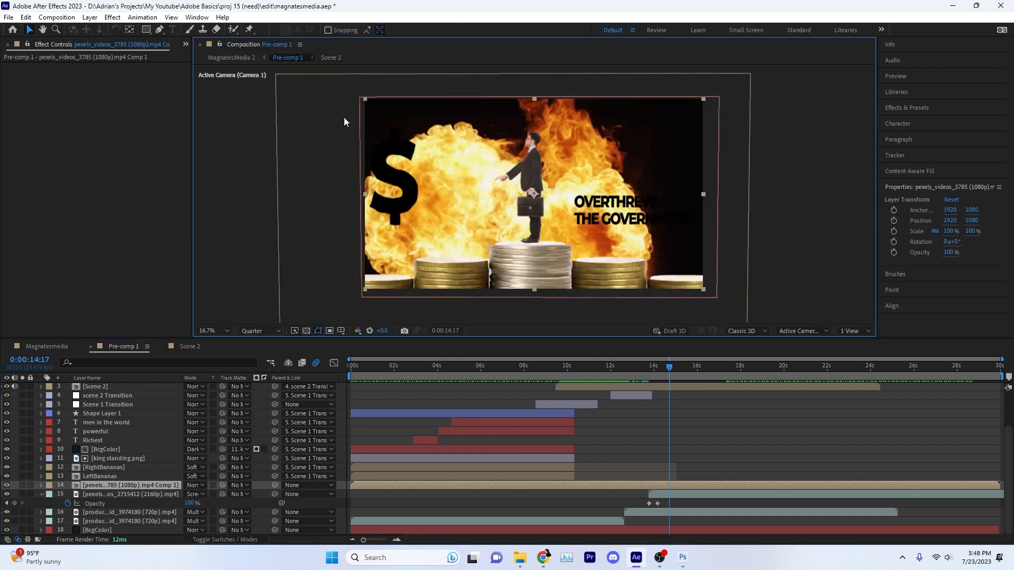
pyautogui.doubleClick(658, 486)
pyautogui.click(168, 391)
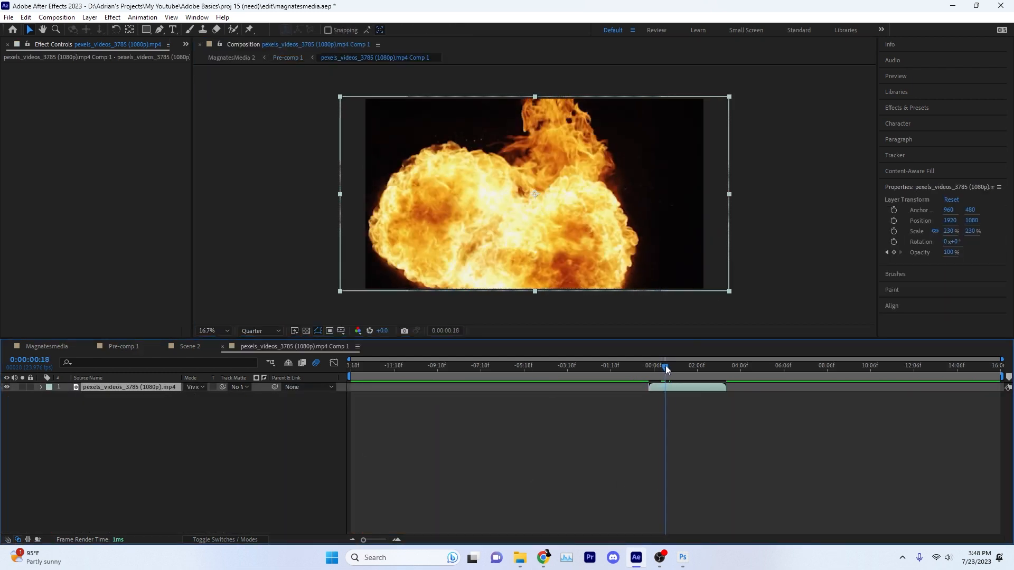
pyautogui.click(194, 348)
pyautogui.click(123, 346)
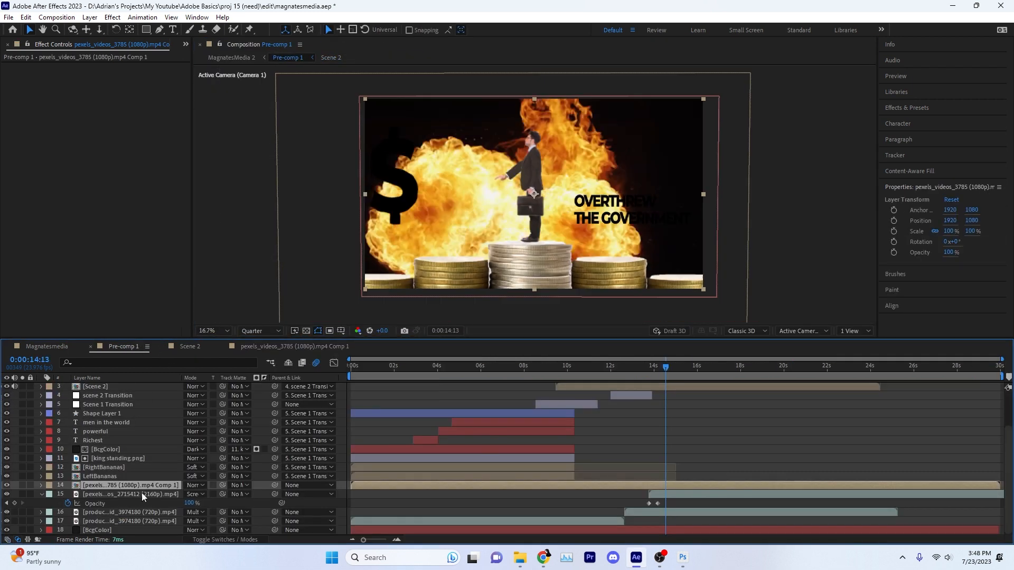
# - Copy the lower production_id video and BgColor layers from Pre-comp 1 into the fire clip's new composition, and return to Pre-comp 1
pyautogui.click(100, 522)
pyautogui.keyDown('shift'); pyautogui.click(100, 531); pyautogui.keyUp('shift')
pyautogui.hotkey('ctrl', 'x')
pyautogui.click(293, 346)
pyautogui.hotkey('ctrl', 'v')
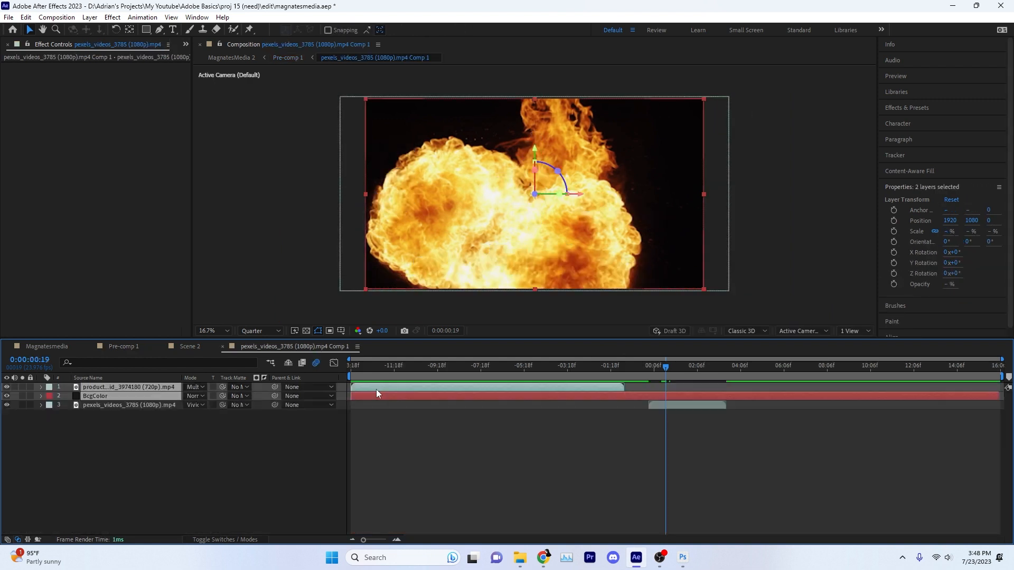
pyautogui.click(123, 347)
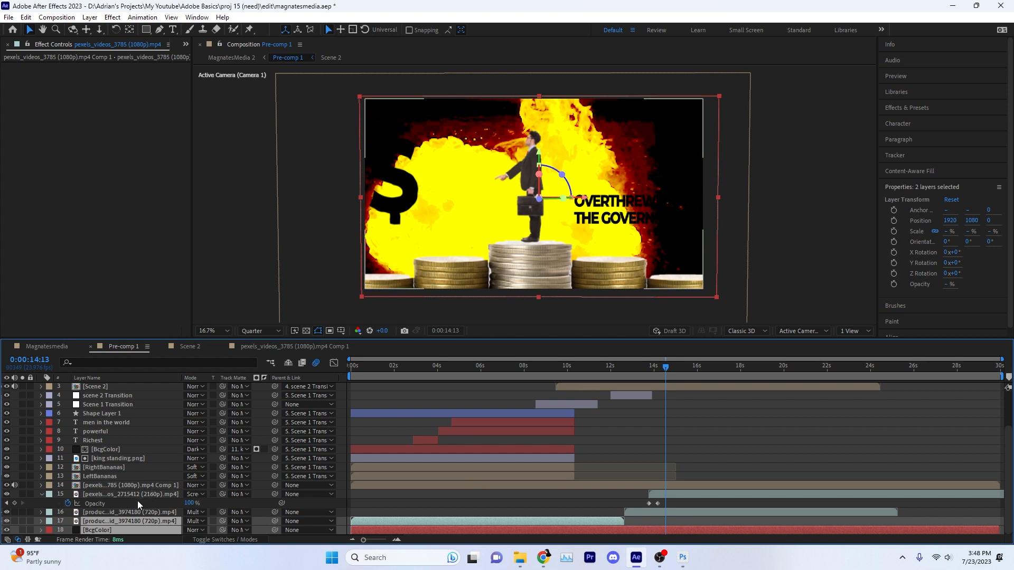
# - Set the nested fire composition's blending mode to Overlay and check the frames around 0:00:13:10
pyautogui.click(167, 485)
pyautogui.click(194, 485)
pyautogui.click(211, 222)
pyautogui.click(644, 368)
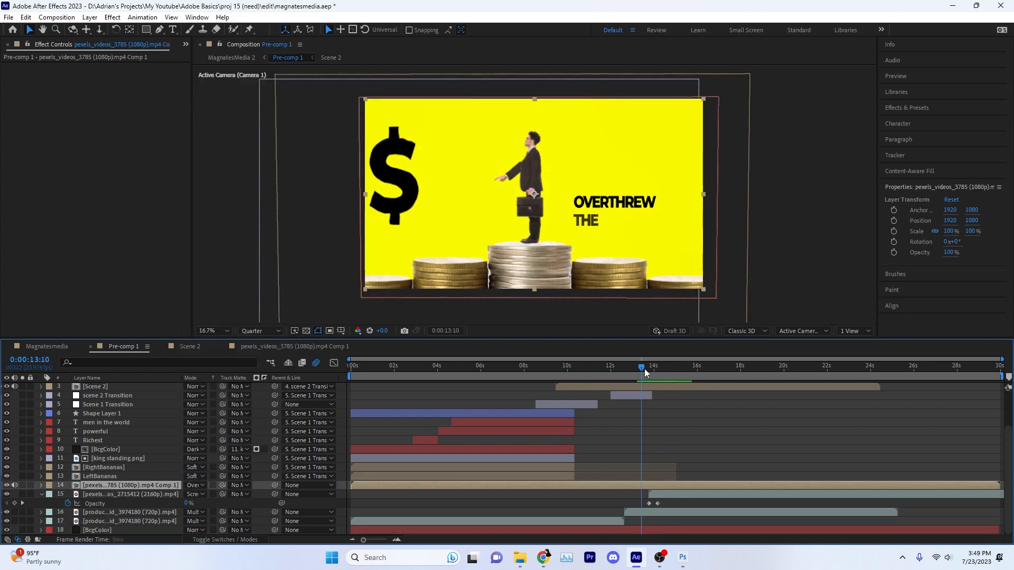
pyautogui.moveTo(644, 369); pyautogui.dragTo(668, 381)
# - Undo the Overlay change, the pasted layers and the fire clip's pre-composition
pyautogui.hotkey('ctrl', 'z')
pyautogui.hotkey('ctrl', 'z')
pyautogui.hotkey('ctrl', 'z')
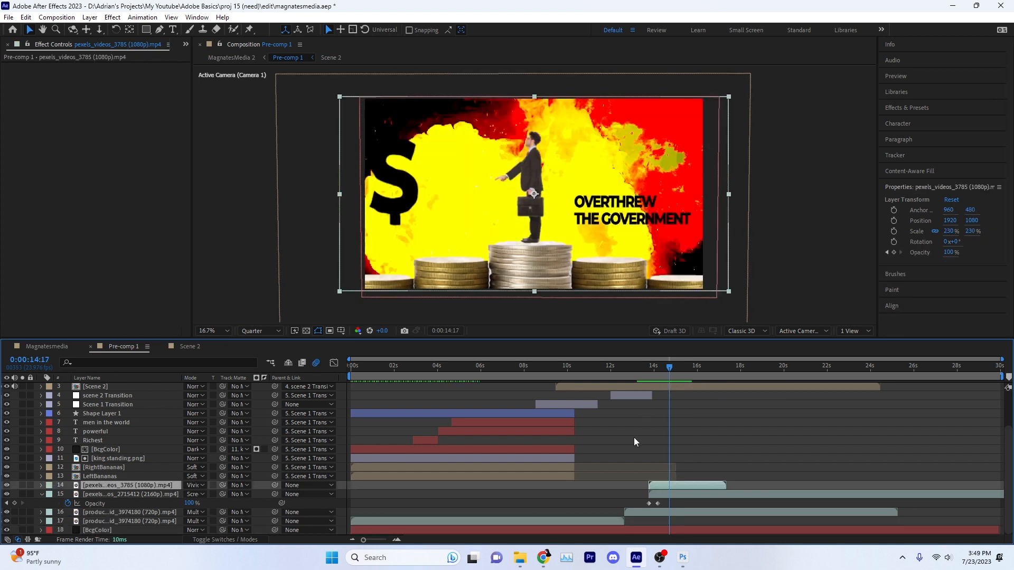
# - Set the pexels_videos_3785 clip's blending mode to Soft Light and check it from 0:00:12:23 to 0:00:17:04
pyautogui.hotkey('shift', '-')
pyautogui.hotkey('shift', '-')
pyautogui.hotkey('shift', '-')
pyautogui.click(631, 368)
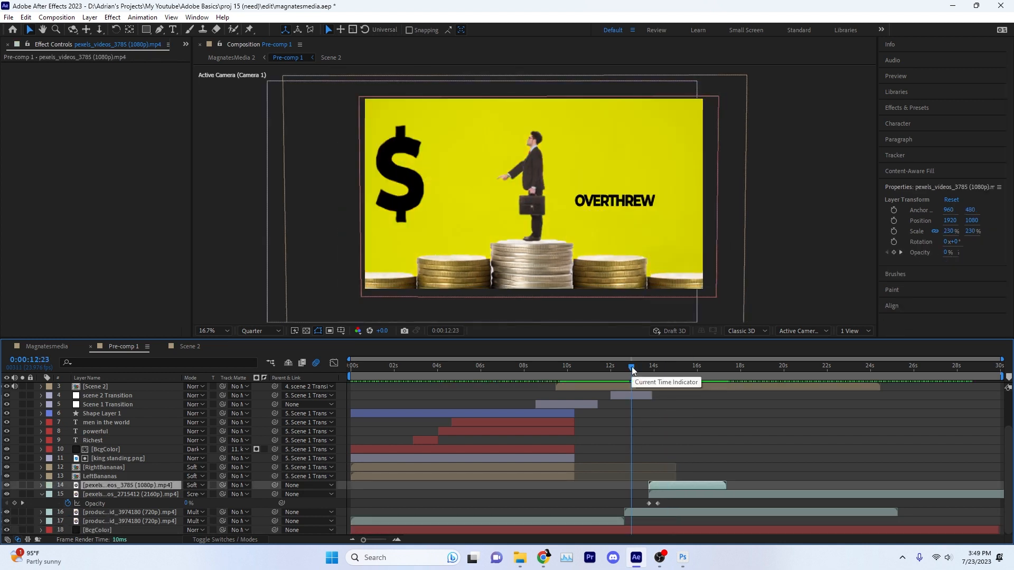
pyautogui.moveTo(632, 366); pyautogui.dragTo(722, 409)
# - Fade out the pexels_videos_3785 clip by copying its full-opacity keyframe to 0:00:16:18 and its zero-opacity keyframe to 0:00:17:07
pyautogui.scroll(3, 686, 461)
pyautogui.moveTo(581, 499); pyautogui.dragTo(522, 505)
pyautogui.click(546, 487)
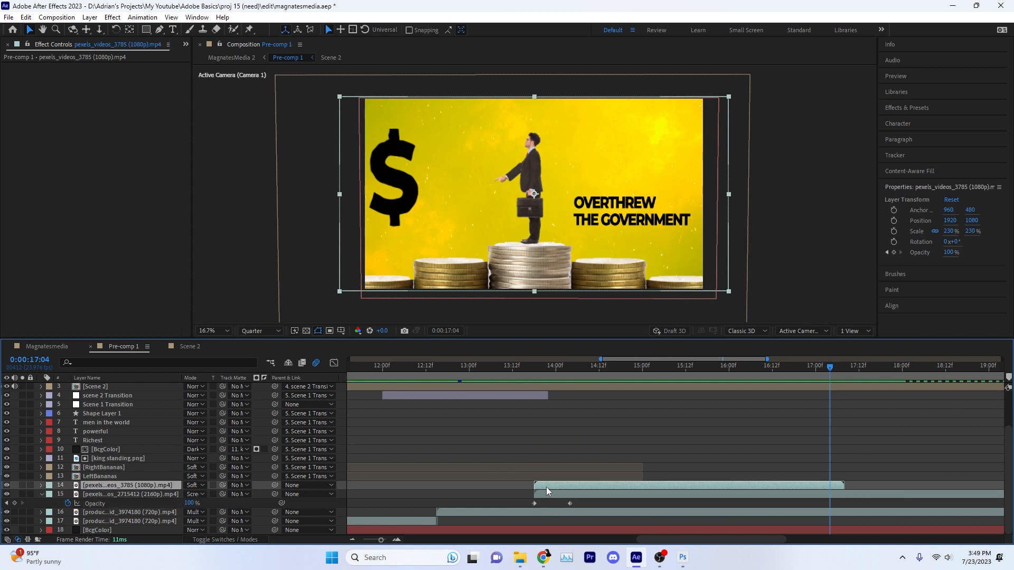
pyautogui.press('u')
pyautogui.click(570, 494)
pyautogui.hotkey('ctrl', 'c')
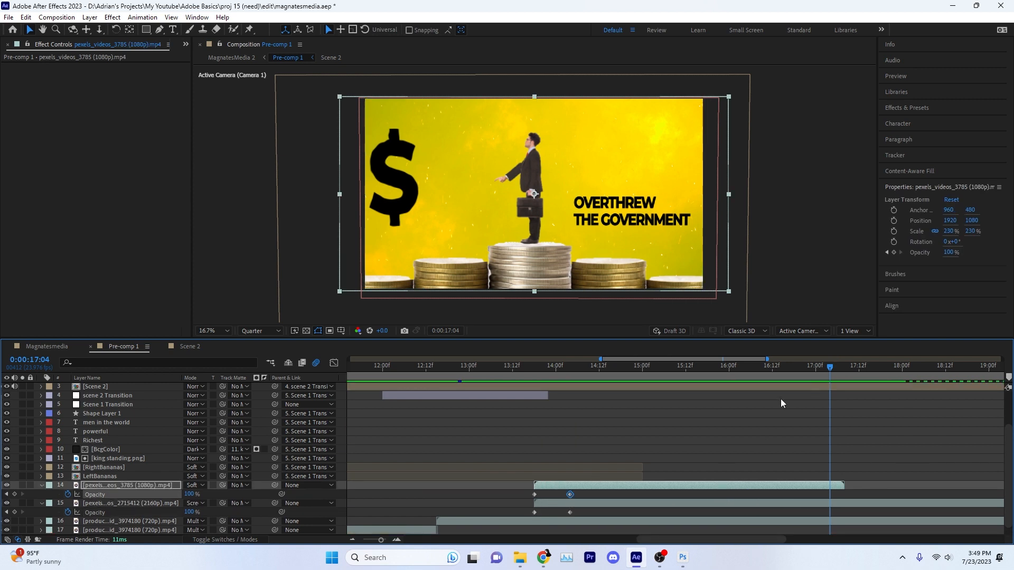
pyautogui.click(793, 370)
pyautogui.hotkey('ctrl', 'v')
pyautogui.click(535, 493)
pyautogui.hotkey('ctrl', 'c')
pyautogui.click(842, 372)
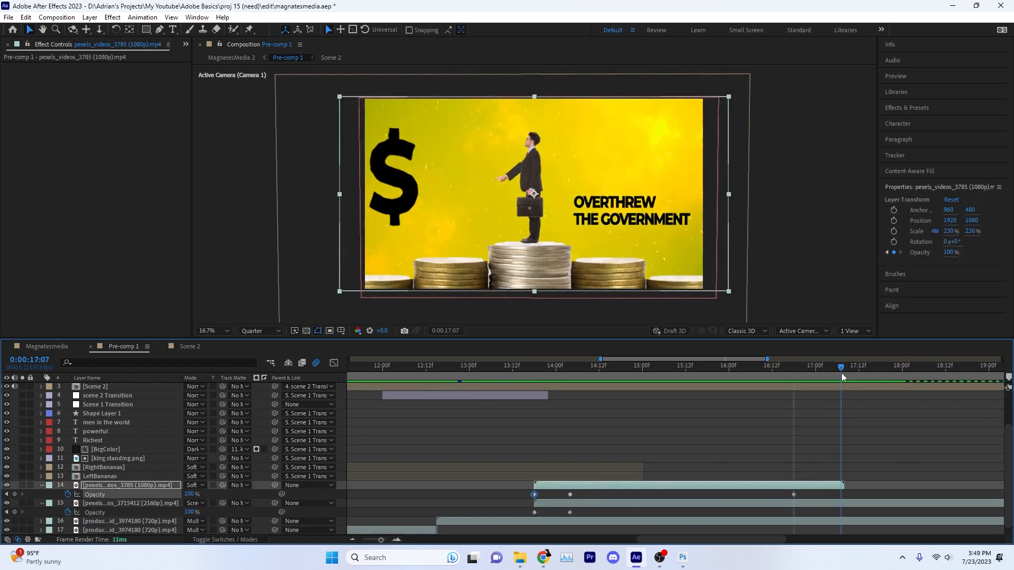
pyautogui.hotkey('ctrl', 'v')
# - Start the clip's fade-out earlier by moving its full-opacity keyframe to about 0:00:16:04, and preview the fire section
pyautogui.moveTo(794, 494); pyautogui.dragTo(741, 500)
pyautogui.click(523, 366)
pyautogui.press('space')
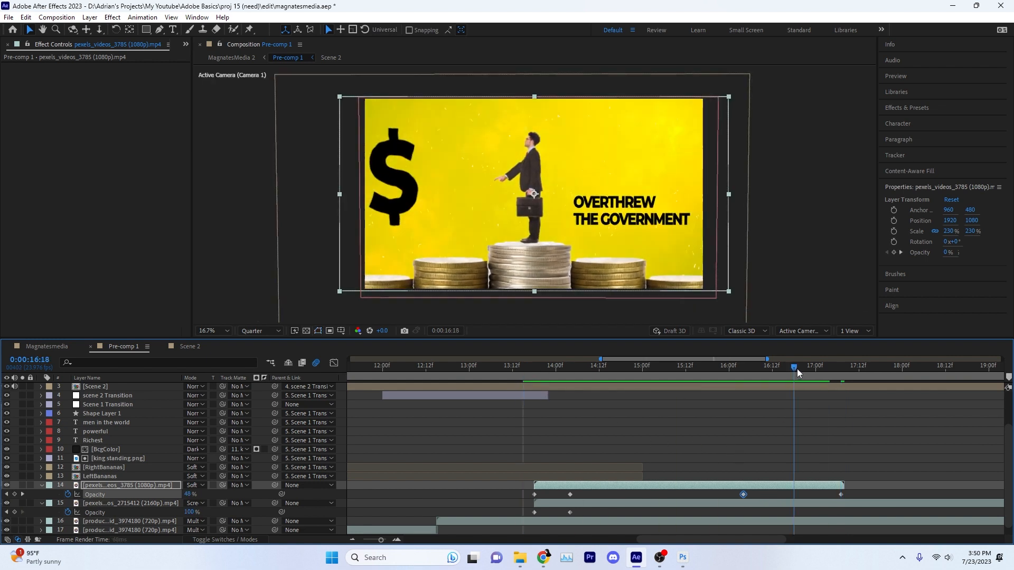
pyautogui.press('space')
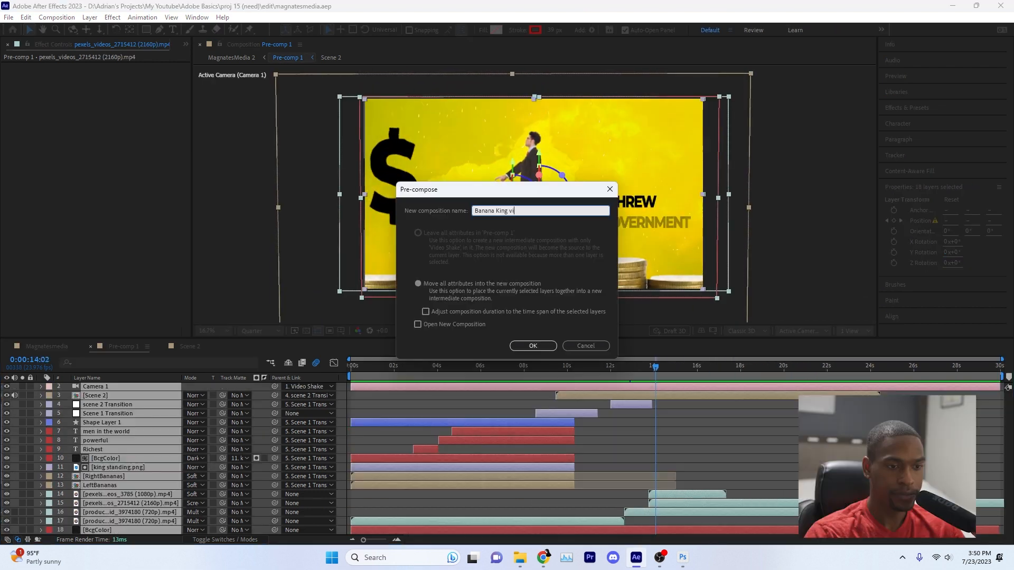
# - Pre-compose all layers into a composition named Banana King video and return to 0:00:00:00
pyautogui.write('video')
pyautogui.press('Return')
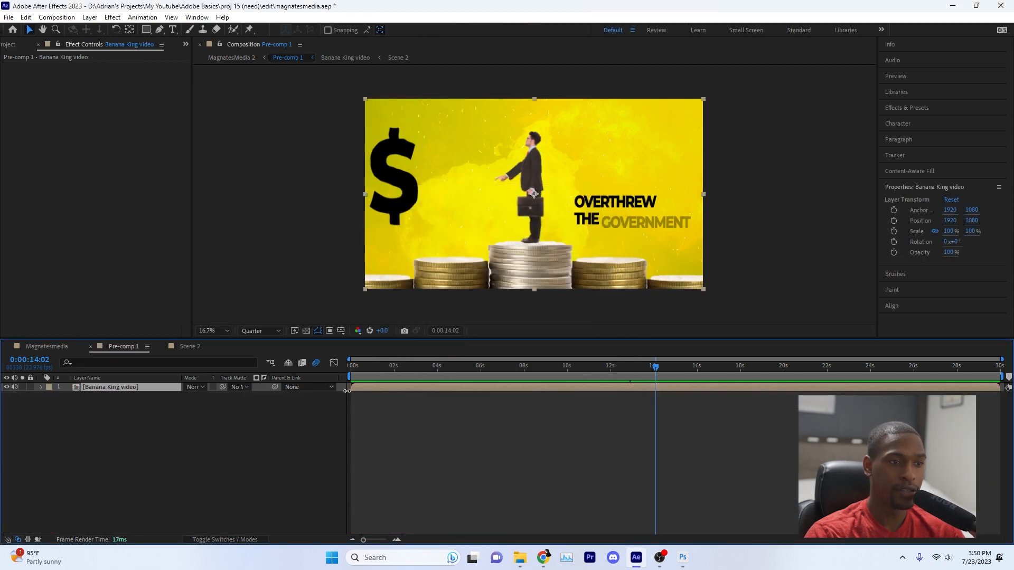
pyautogui.moveTo(370, 370); pyautogui.dragTo(351, 367)
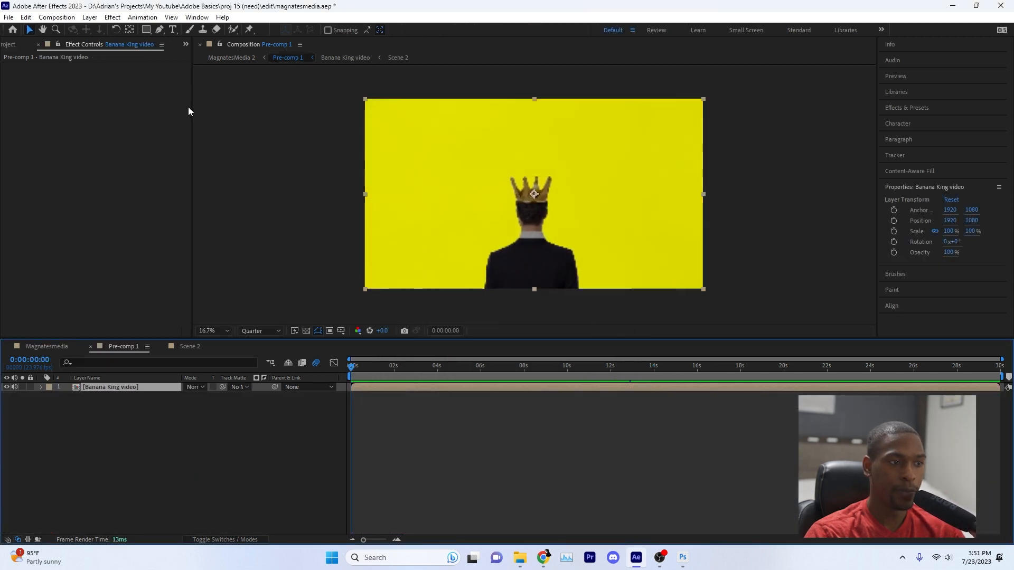
# - Apply the Optics Compensation effect to the Banana King video layer and turn on Reverse Lens Distortion
pyautogui.click(902, 108)
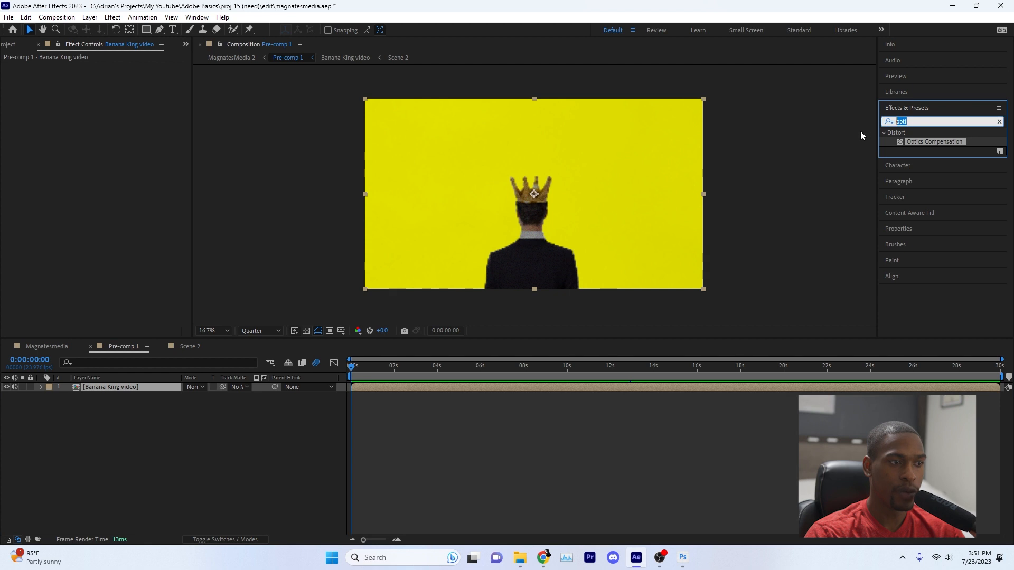
pyautogui.doubleClick(931, 142)
pyautogui.moveTo(937, 143); pyautogui.dragTo(164, 388)
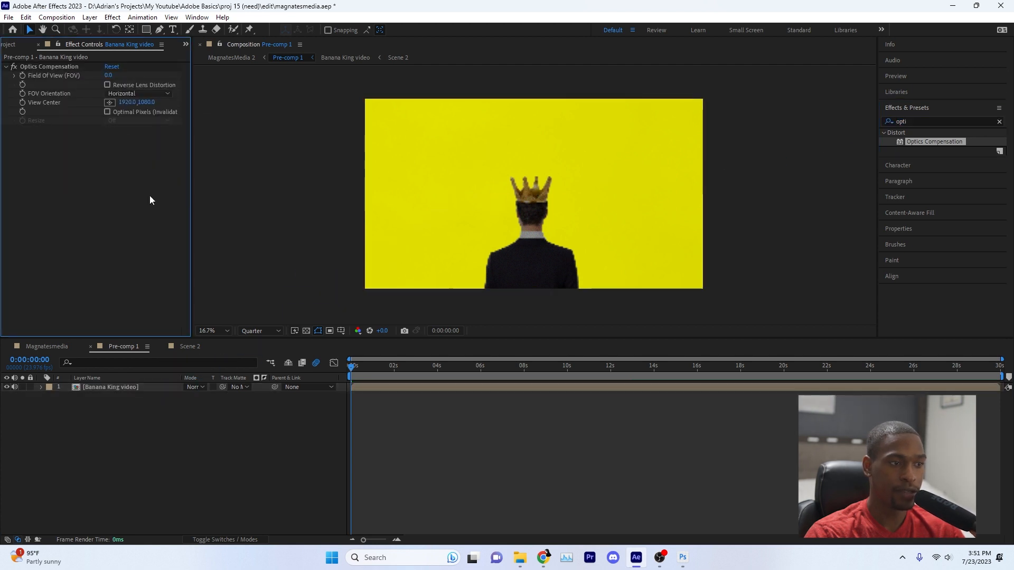
pyautogui.click(107, 85)
pyautogui.click(108, 84)
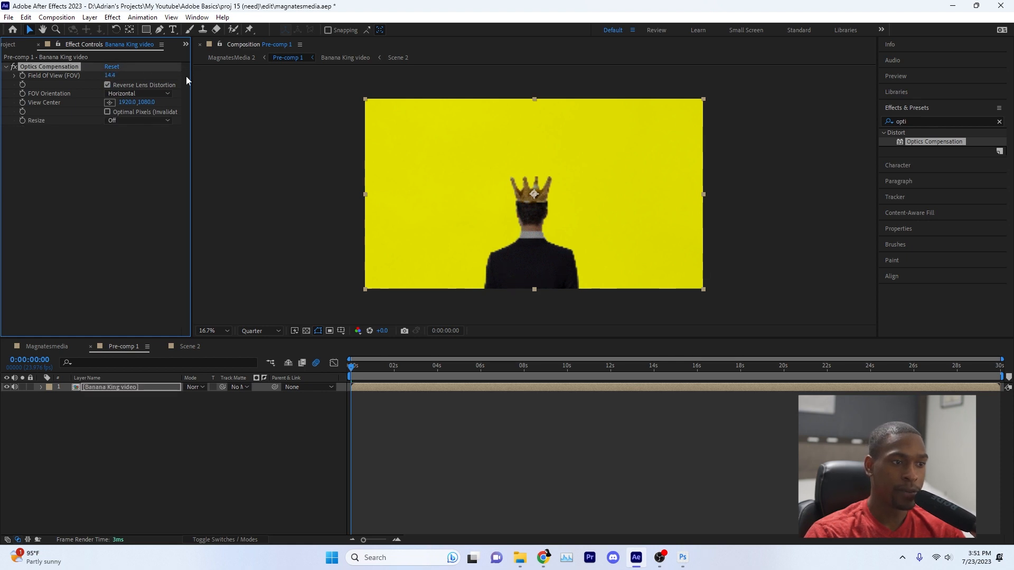
# - Preview the opening frames and raise the Optics Compensation Field Of View to 100
pyautogui.click(355, 368)
pyautogui.press('space')
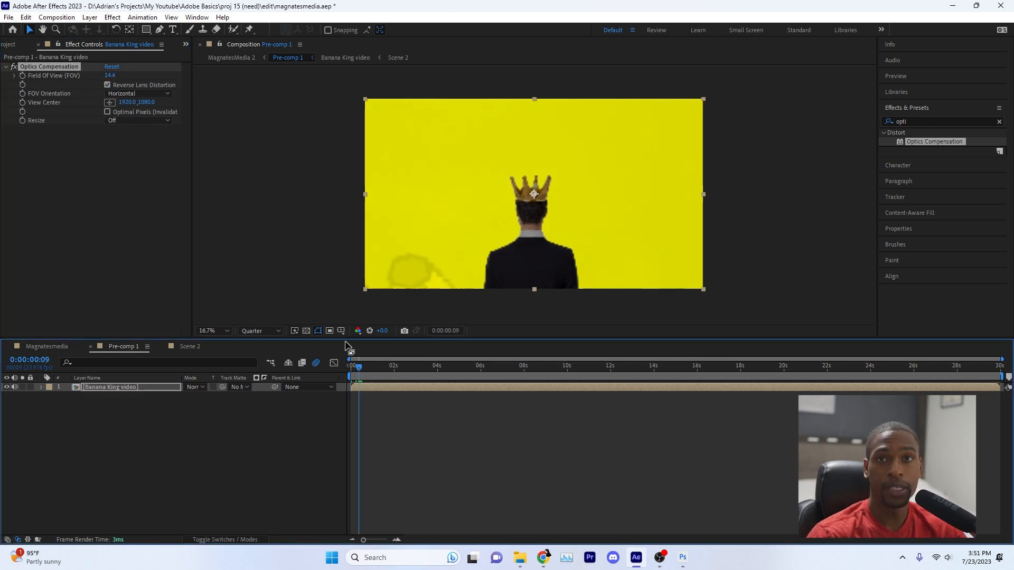
pyautogui.moveTo(112, 75); pyautogui.dragTo(122, 76)
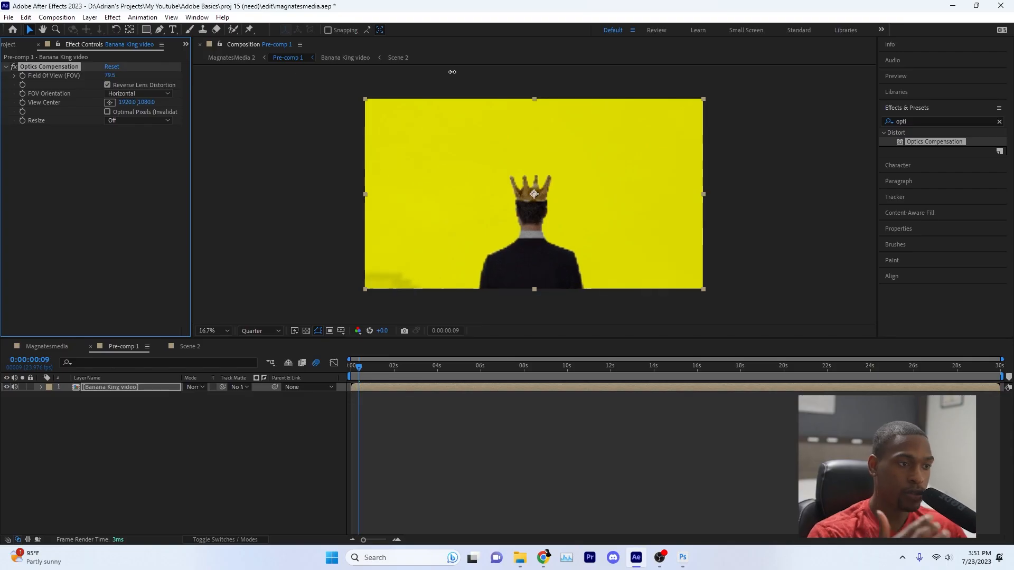
pyautogui.moveTo(254, 98); pyautogui.dragTo(572, 99)
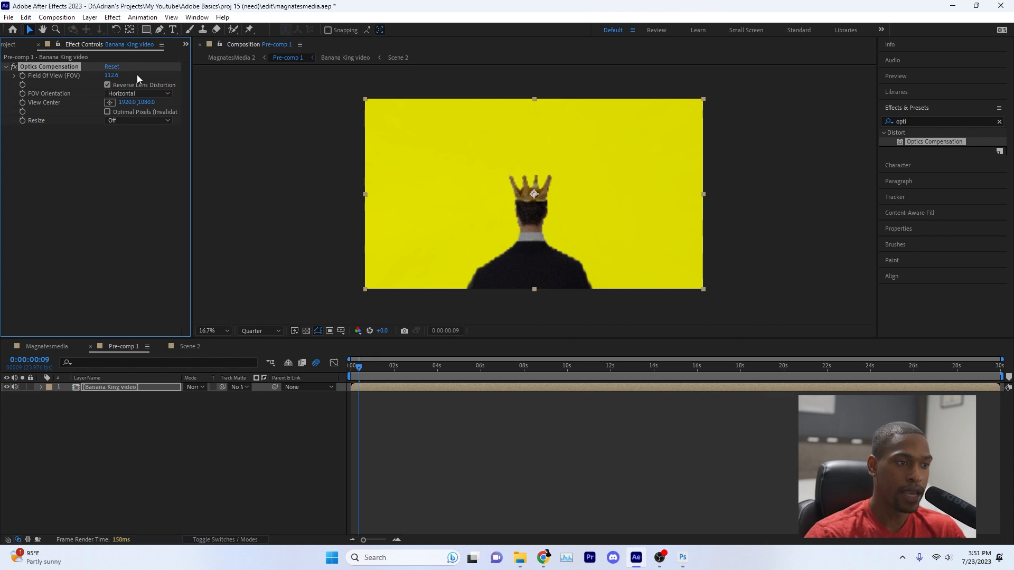
# - Try CC Threshold RGB on the Banana King video layer with red 117.3, green 155.5 and a 74% original blend, and remove the effect
pyautogui.click(956, 123)
pyautogui.write('rg')
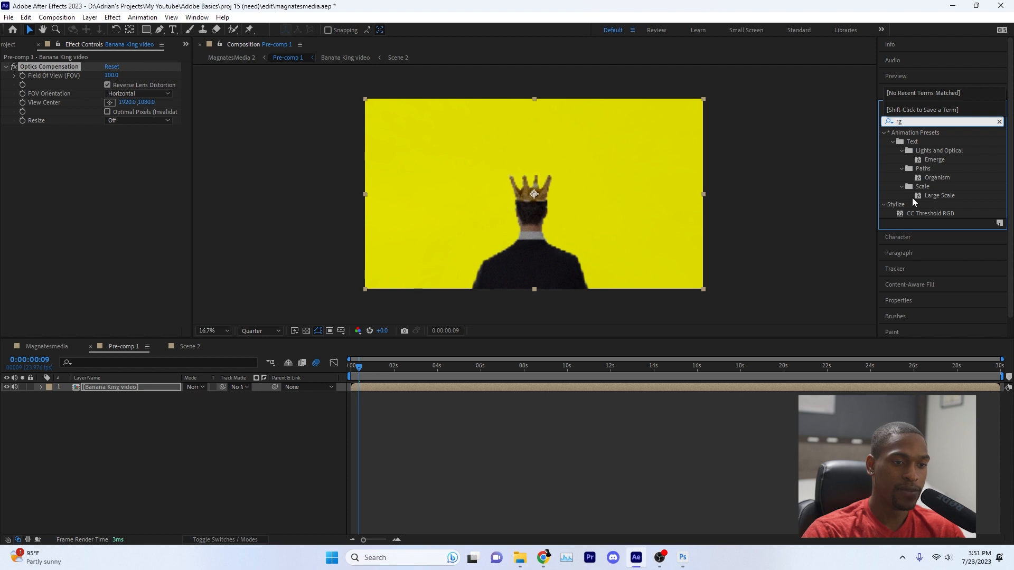
pyautogui.moveTo(921, 212); pyautogui.dragTo(426, 388)
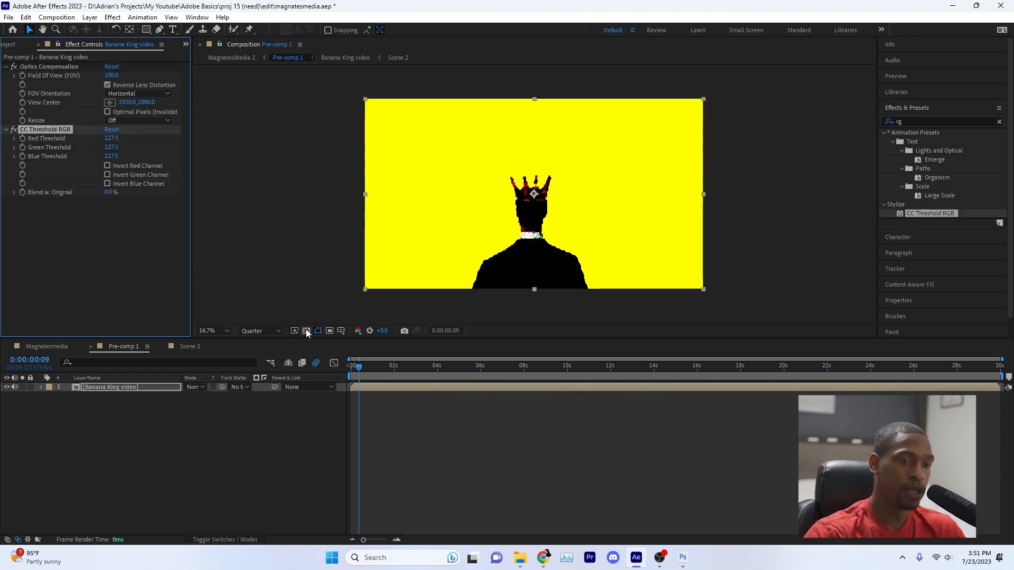
pyautogui.moveTo(116, 140); pyautogui.dragTo(97, 147)
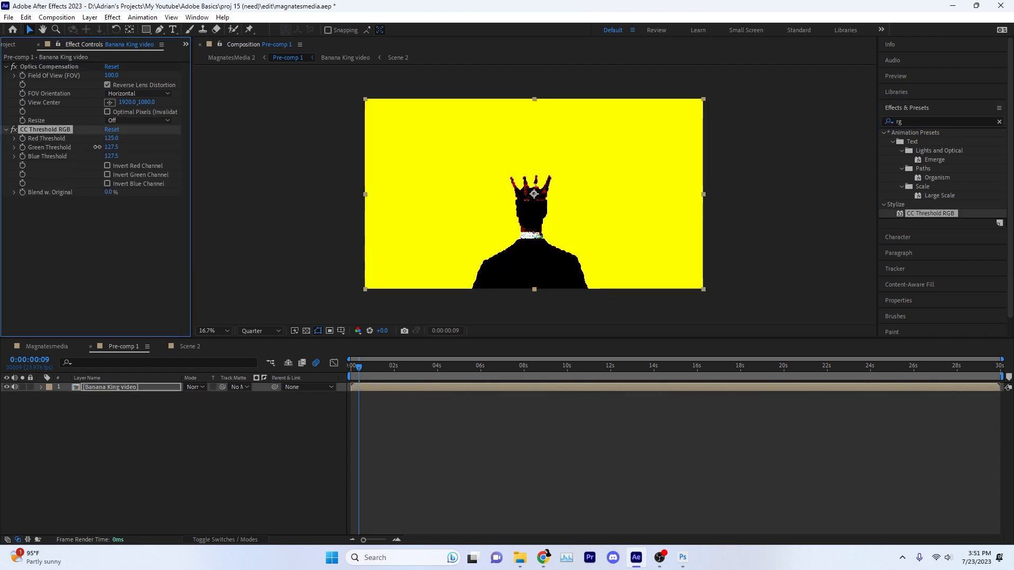
pyautogui.click(108, 166)
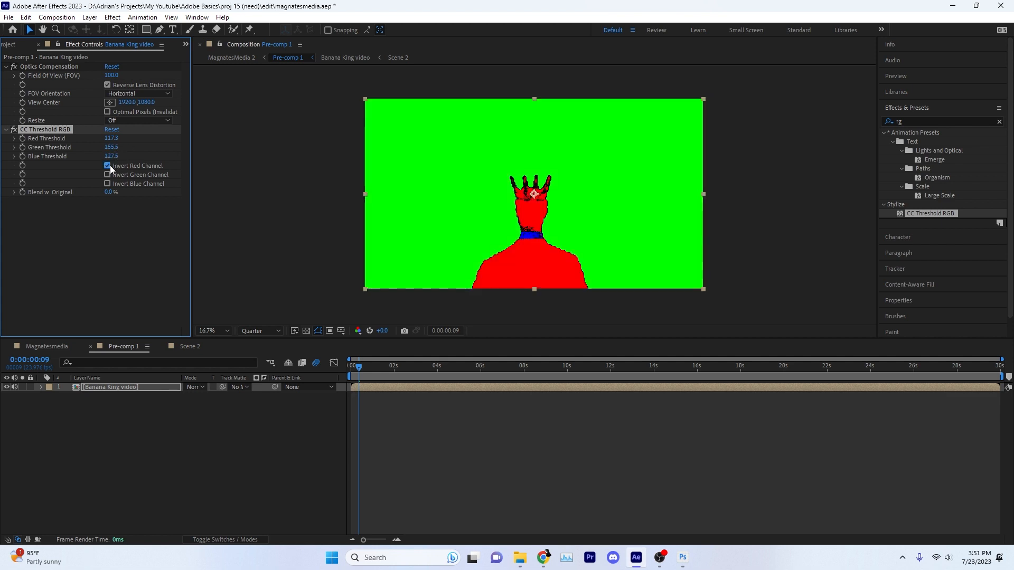
pyautogui.click(108, 166)
pyautogui.moveTo(112, 193); pyautogui.dragTo(158, 198)
pyautogui.moveTo(358, 366); pyautogui.dragTo(415, 370)
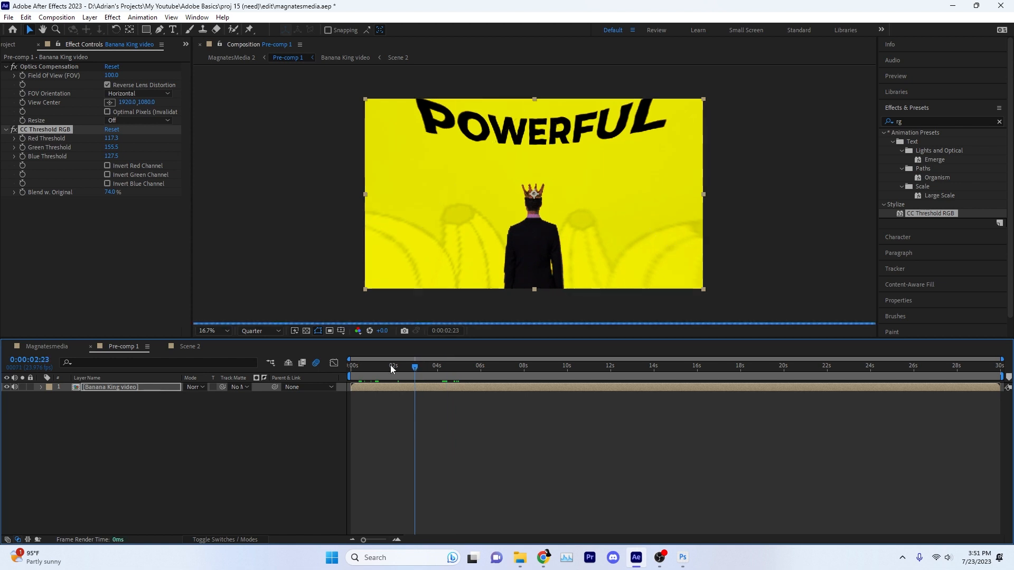
pyautogui.click(46, 129)
pyautogui.press('Delete')
# - Search the effects for "colo", look through the color effects and clear the search
pyautogui.click(932, 121)
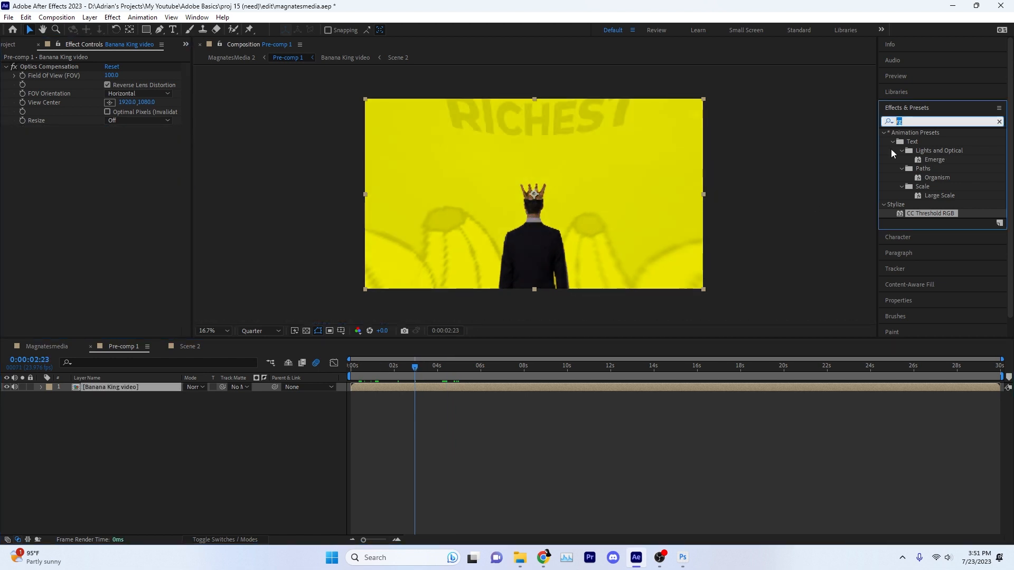
pyautogui.write('colo')
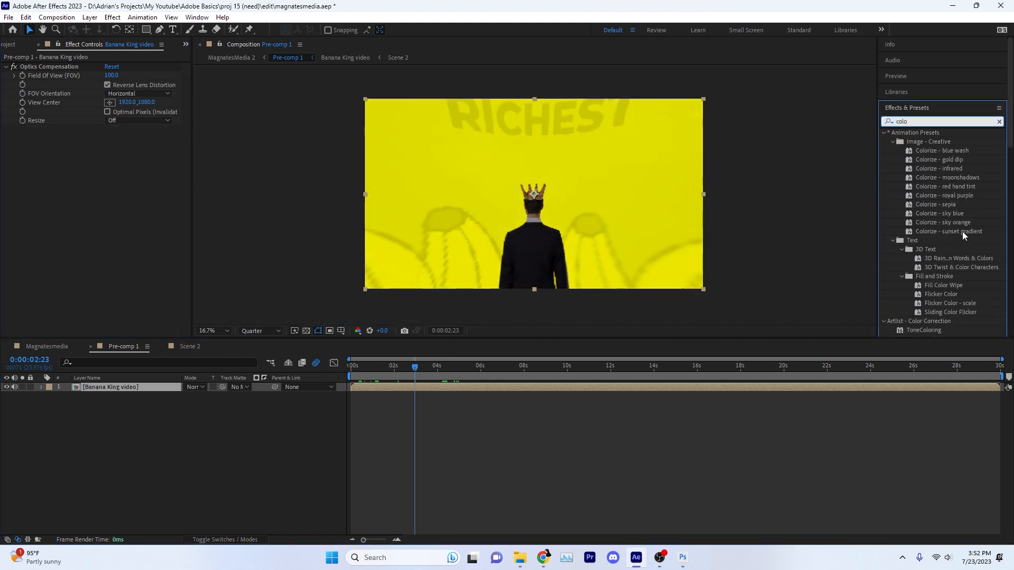
pyautogui.scroll(-5, 952, 292)
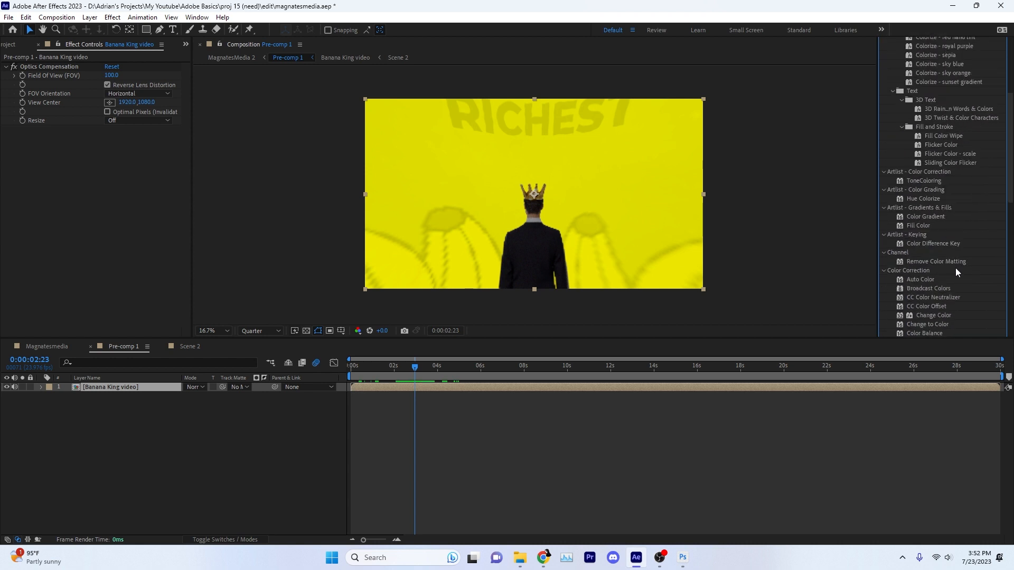
pyautogui.scroll(5, 956, 273)
pyautogui.click(927, 121)
pyautogui.press('BackSpace')
# - Add a Field Of View keyframe for the Optics Compensation effect at 0:00:00:00
pyautogui.moveTo(369, 367); pyautogui.dragTo(208, 343)
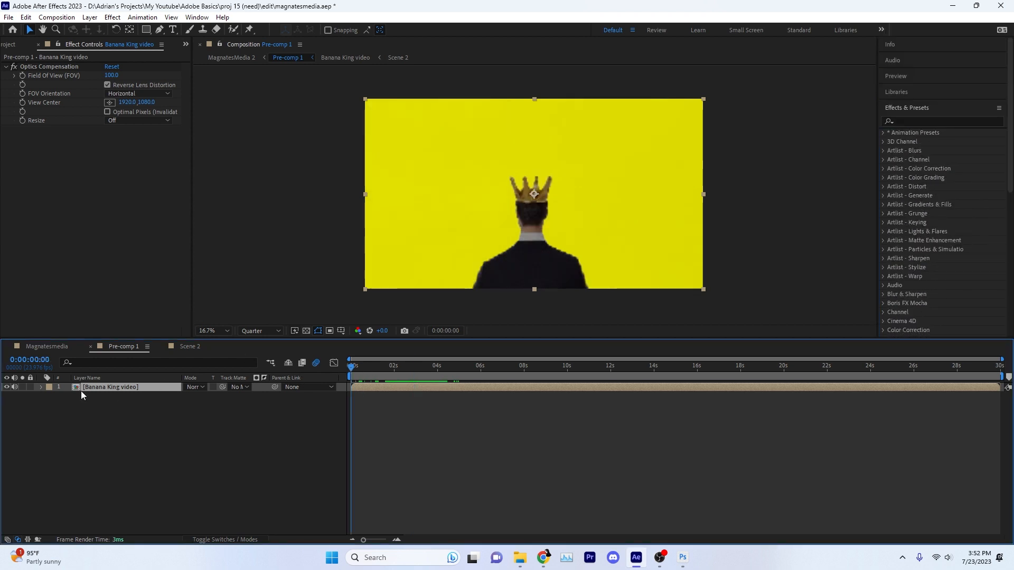
pyautogui.click(50, 405)
pyautogui.click(51, 396)
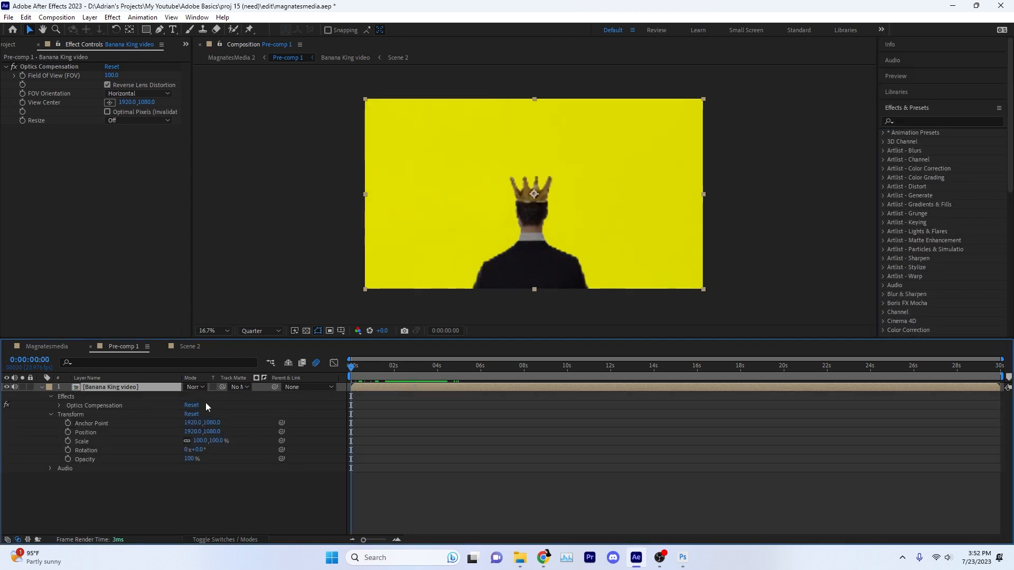
pyautogui.click(60, 405)
pyautogui.click(77, 414)
# - Set the Optics Compensation Field Of View to 0 at 0:00:00:20 and return to the composition's start
pyautogui.hotkey('shift', 'pagedown')
pyautogui.hotkey('shift', 'pagedown')
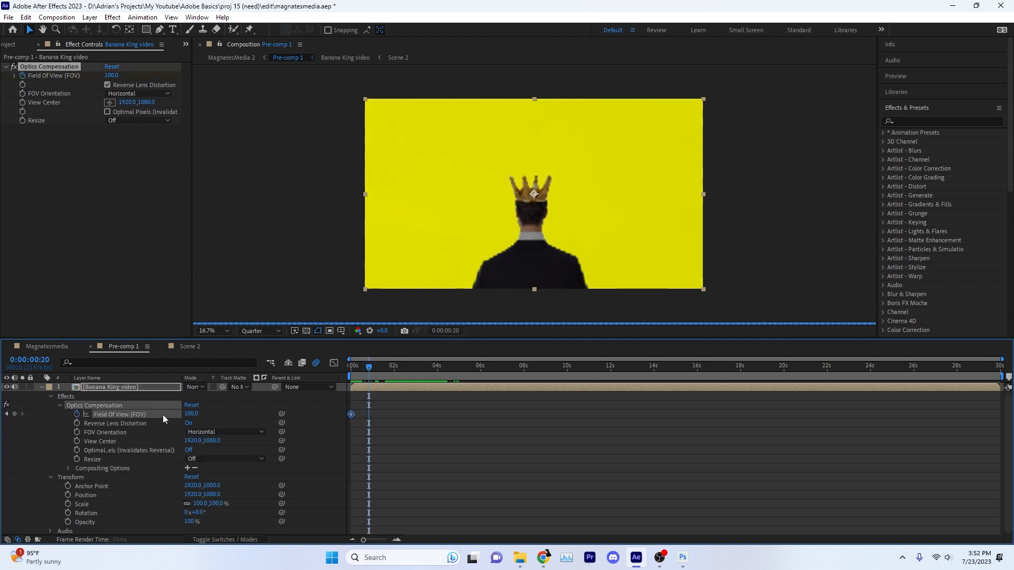
pyautogui.click(191, 414)
pyautogui.write('0')
pyautogui.press('Return')
pyautogui.press('Home')
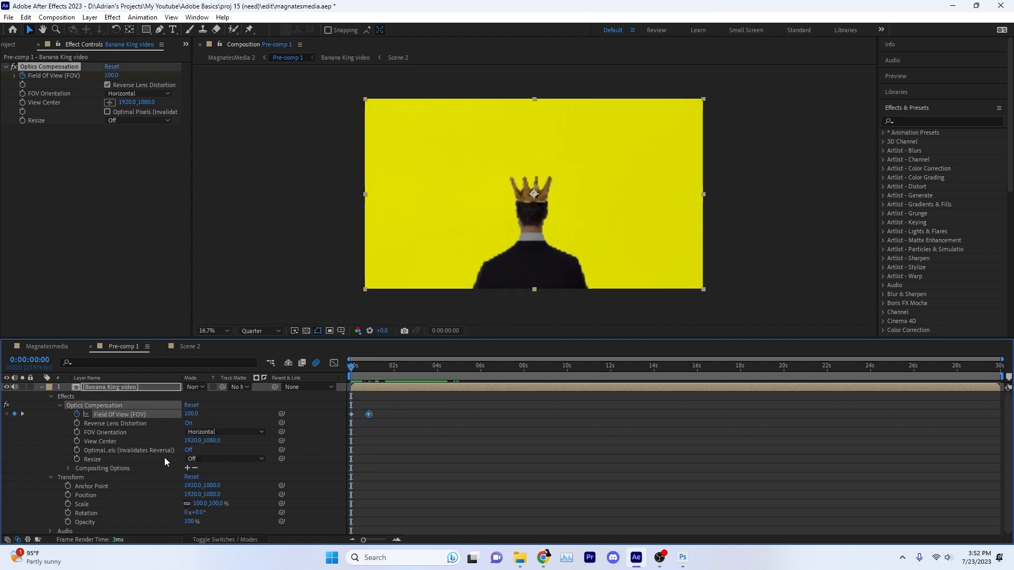
# - Add Motion Tile above Optics Compensation with output width and height 300 and Mirror Edges on
pyautogui.click(940, 121)
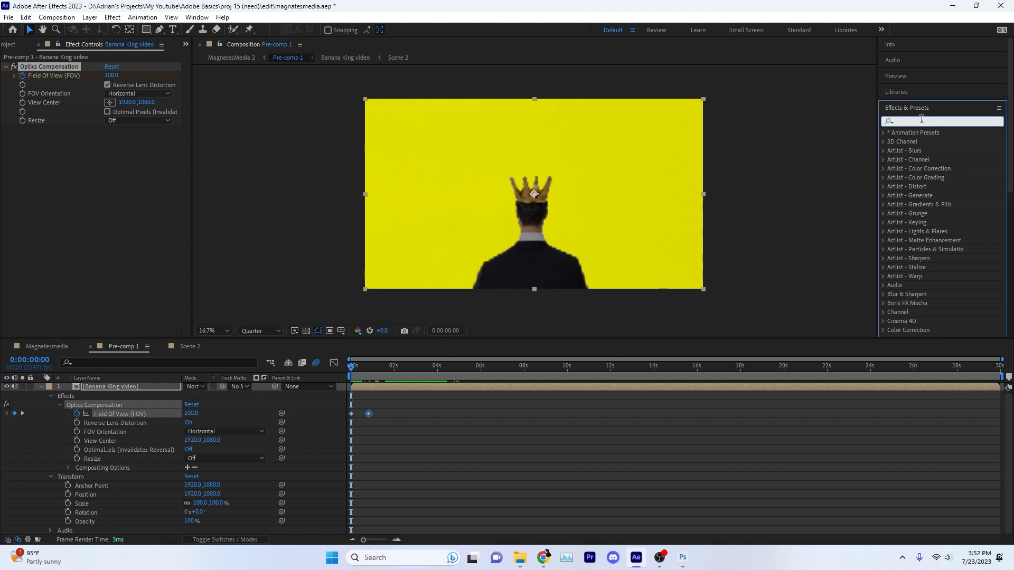
pyautogui.write('motion')
pyautogui.moveTo(922, 186); pyautogui.dragTo(372, 290)
pyautogui.moveTo(920, 189); pyautogui.dragTo(42, 162)
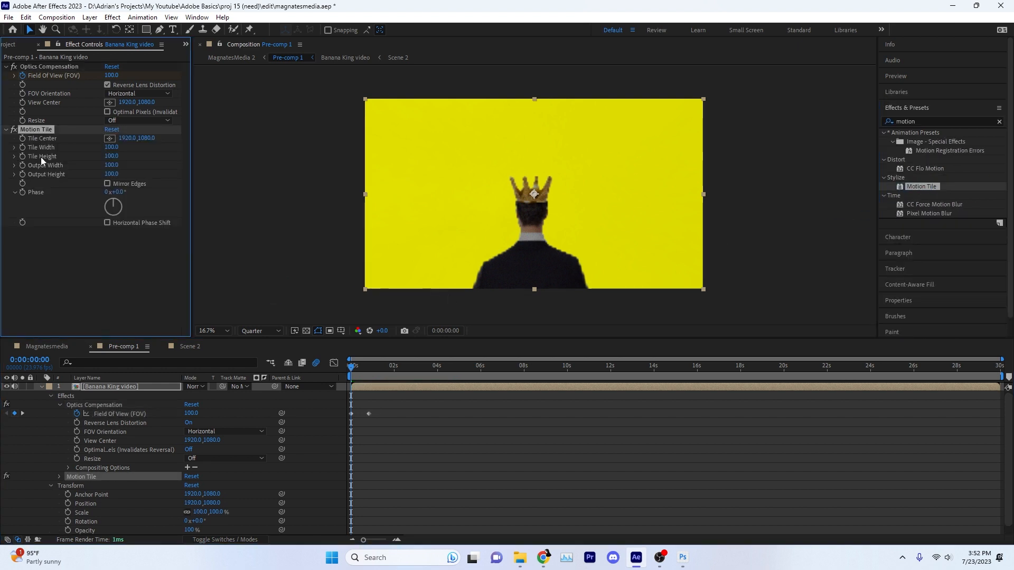
pyautogui.moveTo(44, 69); pyautogui.dragTo(45, 67)
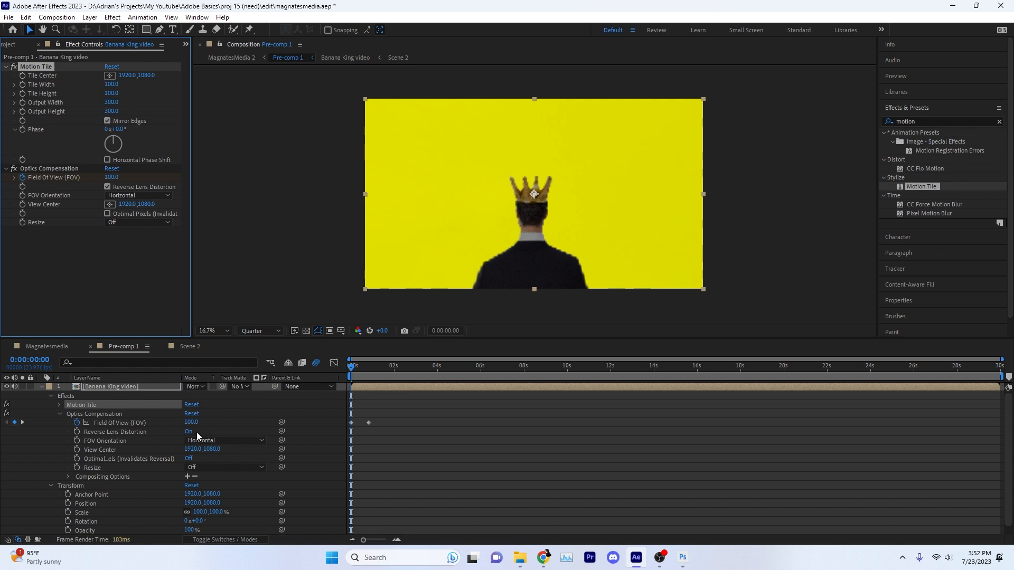
# - Keyframe the Banana King video layer's scale from 200% at 0:00:00:00 to 100% at 0:00:00:20
pyautogui.scroll(-1, 123, 464)
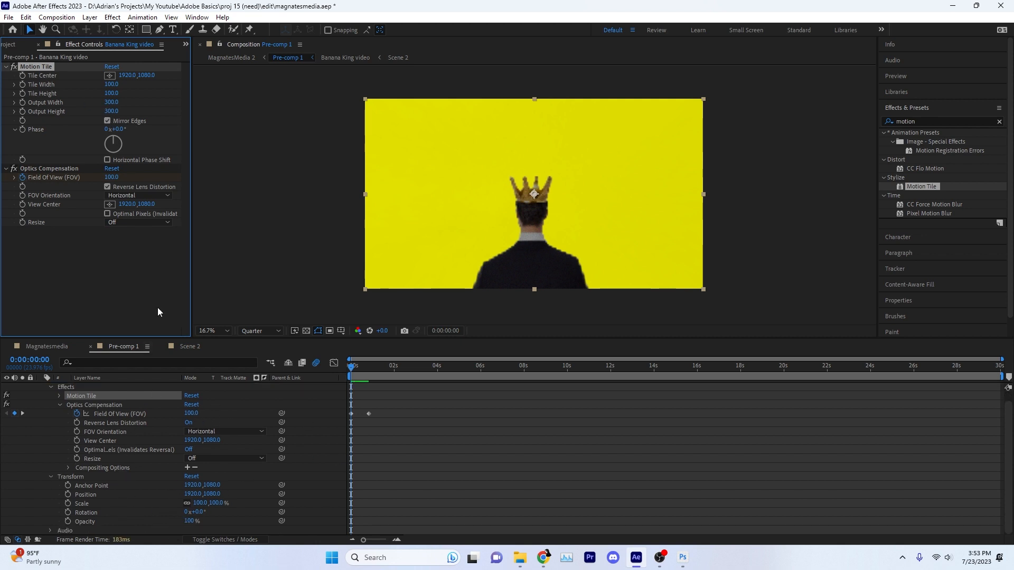
pyautogui.write('200')
pyautogui.click(69, 503)
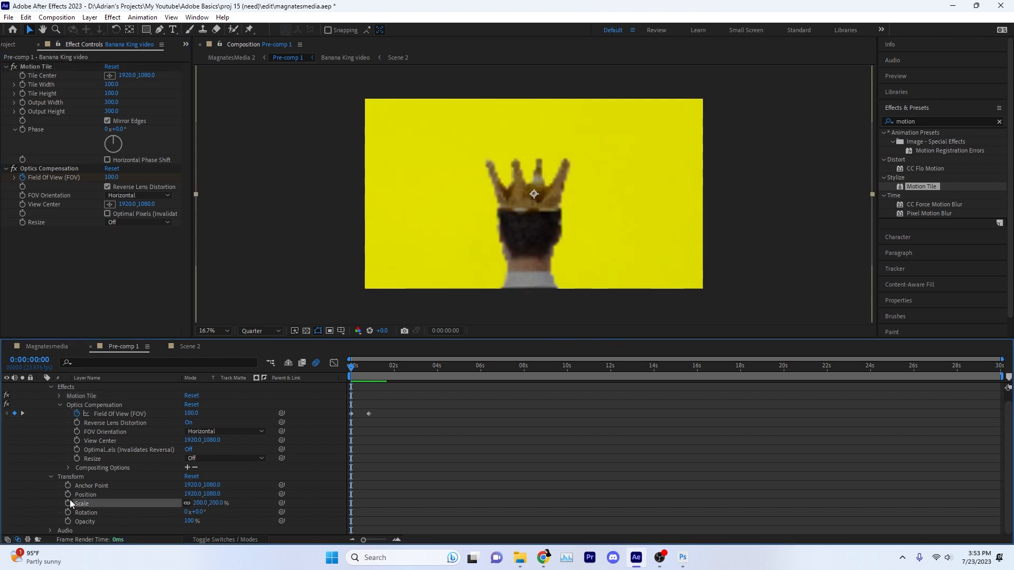
pyautogui.press('k')
pyautogui.click(200, 502)
pyautogui.write('100')
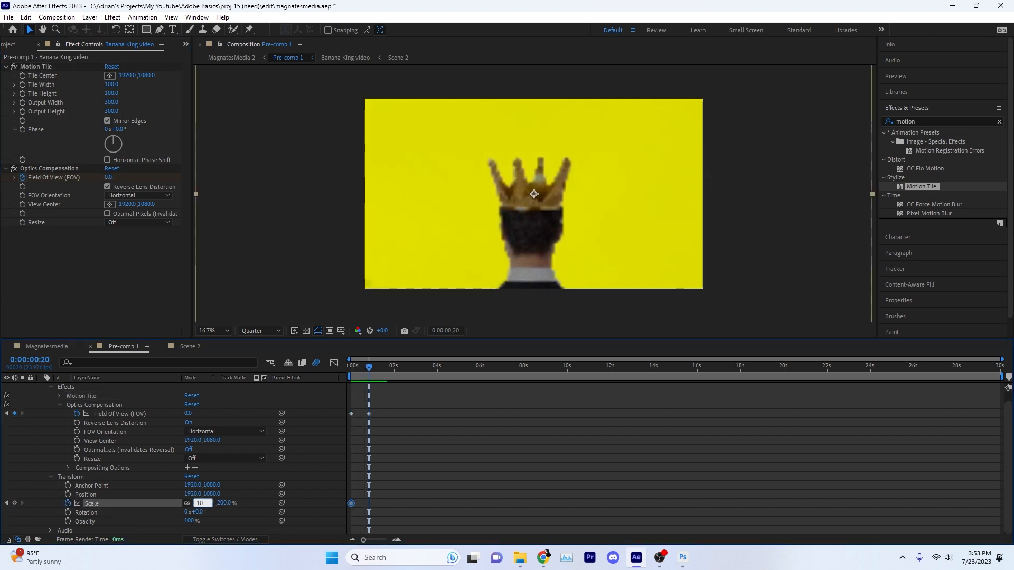
pyautogui.press('Return')
# - Keyframe the layer's rotation from -61° at 0:00:00:00 to 0° at 0:00:00:20, and preview the opening transition
pyautogui.press('j')
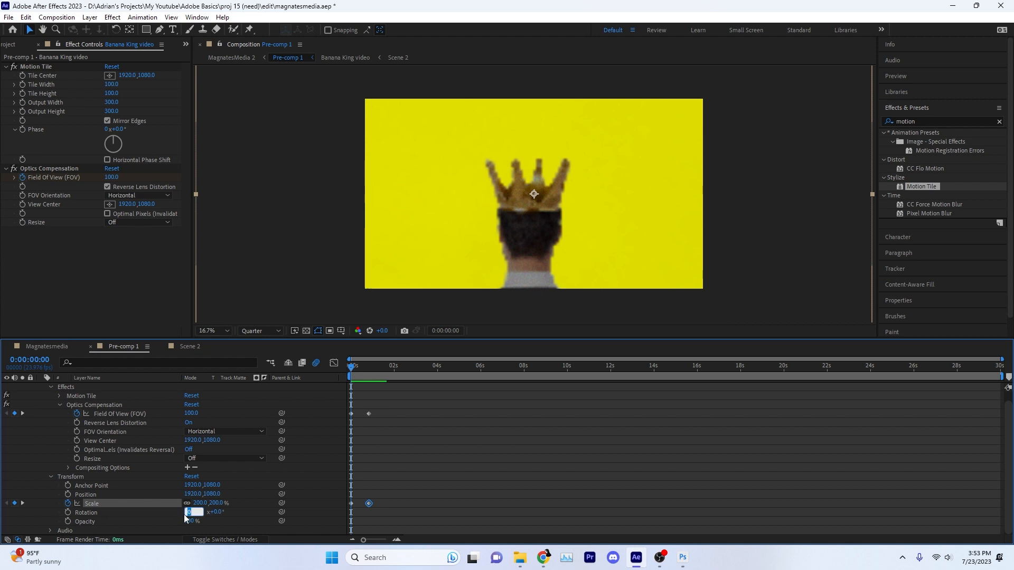
pyautogui.press('Return')
pyautogui.moveTo(198, 512); pyautogui.dragTo(165, 508)
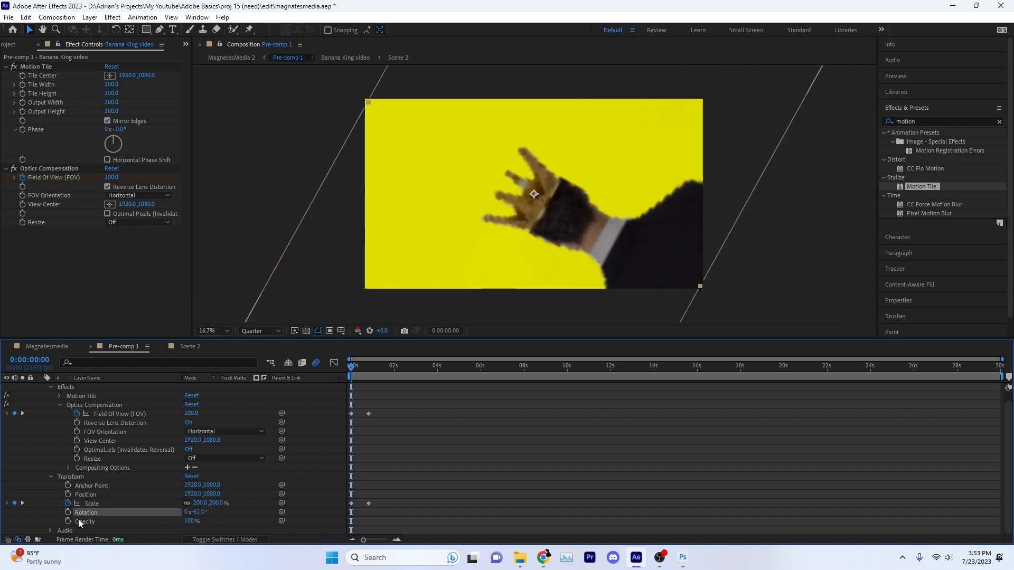
pyautogui.press('k')
pyautogui.click(200, 512)
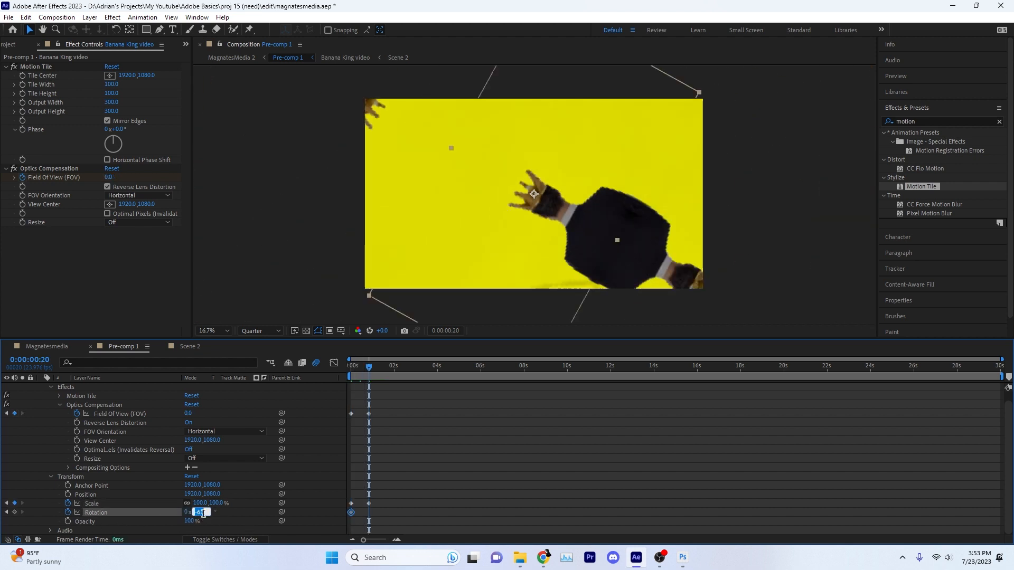
pyautogui.write('0')
pyautogui.press('Return')
pyautogui.moveTo(345, 366); pyautogui.dragTo(349, 368)
pyautogui.press('space')
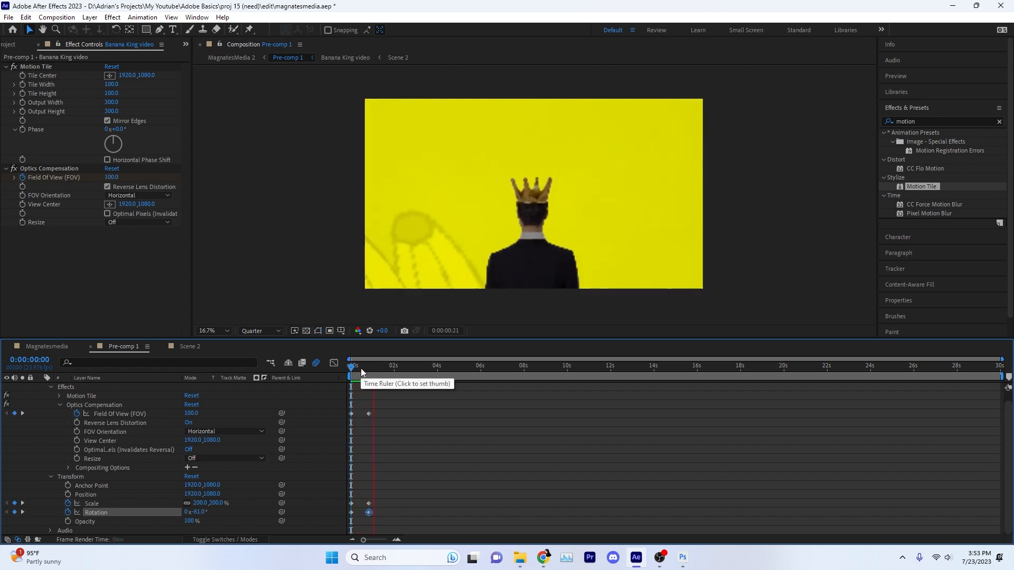
# - Raise the Optics Compensation Field Of View at 0:00:00:00 to 154.4
pyautogui.press('space')
pyautogui.click(192, 413)
pyautogui.moveTo(192, 413); pyautogui.dragTo(460, 408)
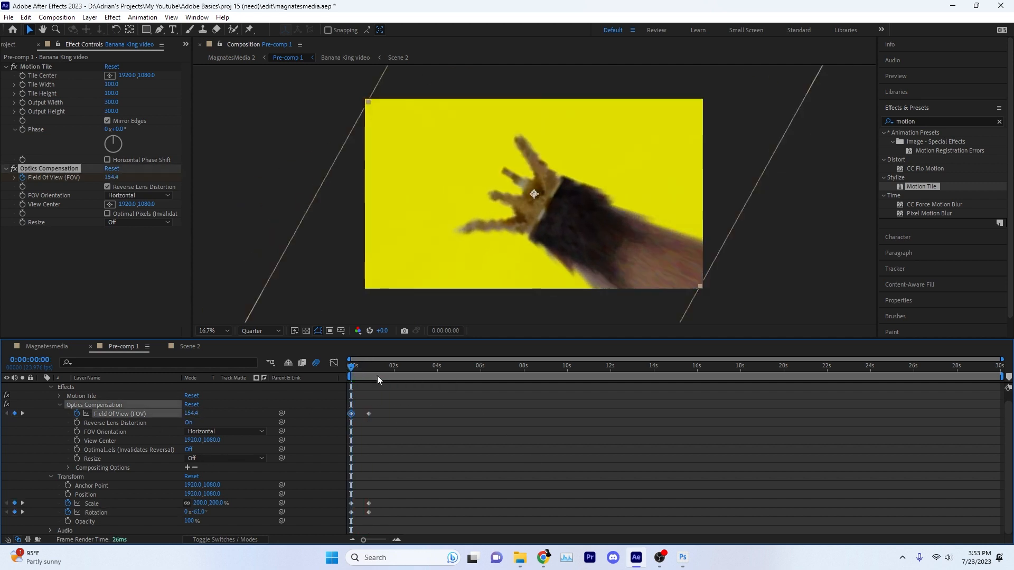
# - Extend the lens-distortion animation by moving the ending Field Of View keyframe to about 1.3 seconds, and preview the transition
pyautogui.click(359, 364)
pyautogui.moveTo(361, 369); pyautogui.dragTo(372, 367)
pyautogui.click(372, 411)
pyautogui.moveTo(369, 413); pyautogui.dragTo(381, 414)
pyautogui.press('space')
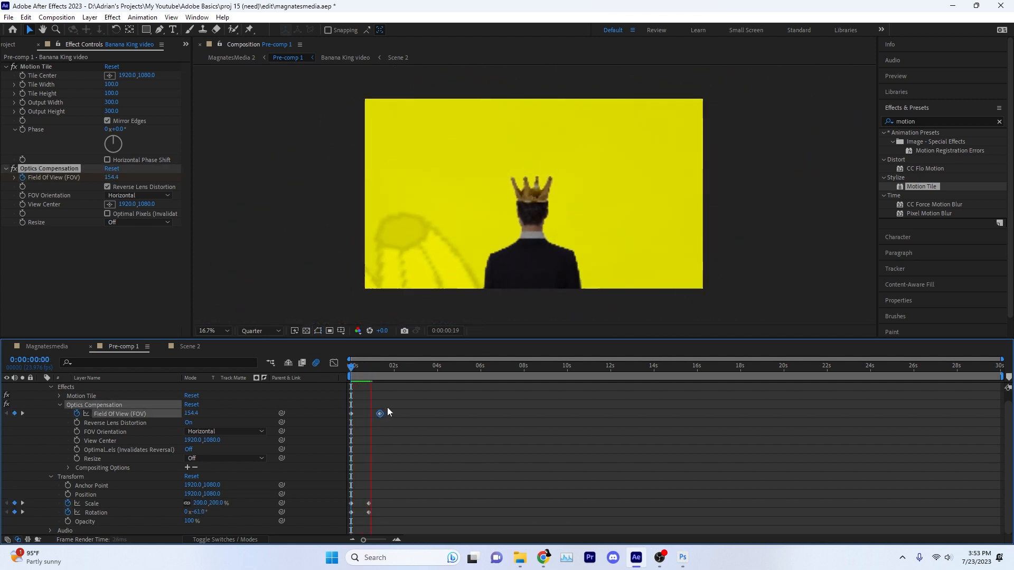
# - Search the effects for twirl and apply the Twirl distortion effect to the Banana King video layer
pyautogui.click(921, 122)
pyautogui.press('BackSpace')
pyautogui.press('BackSpace')
pyautogui.press('BackSpace')
pyautogui.press('BackSpace')
pyautogui.press('BackSpace')
pyautogui.press('BackSpace')
pyautogui.write('twirl')
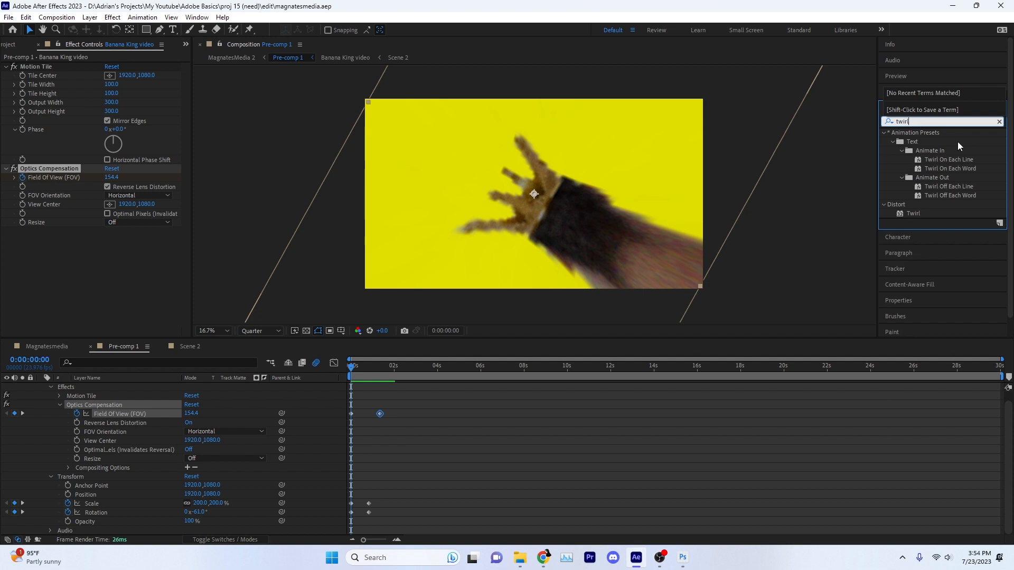
pyautogui.moveTo(913, 213); pyautogui.dragTo(350, 420)
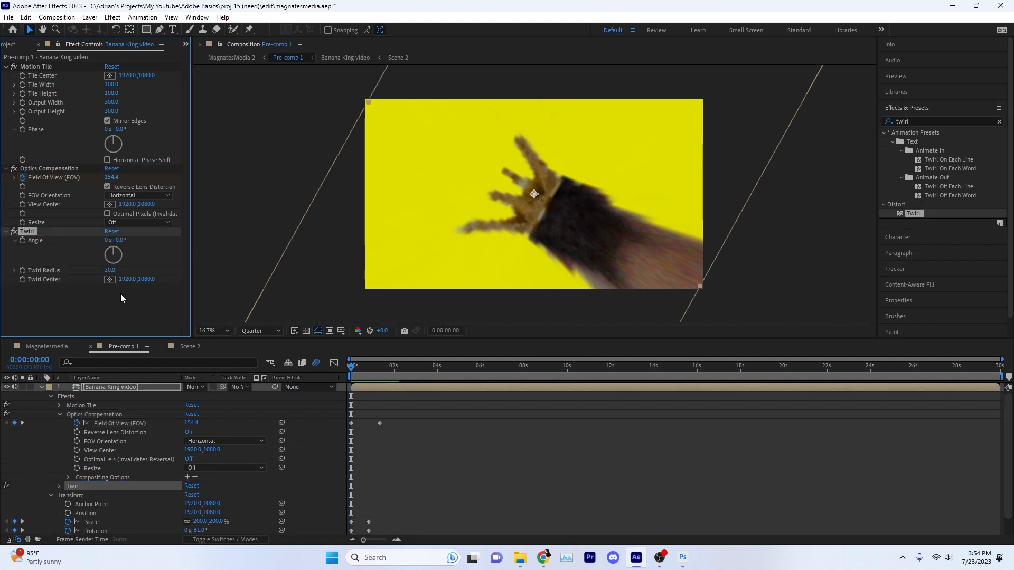
# - Set the Twirl radius to 23 and keyframe its angle from about -248° at 0:00:00:00 to 0° at 0:00:00:20
pyautogui.moveTo(138, 240); pyautogui.dragTo(74, 274)
pyautogui.press('space')
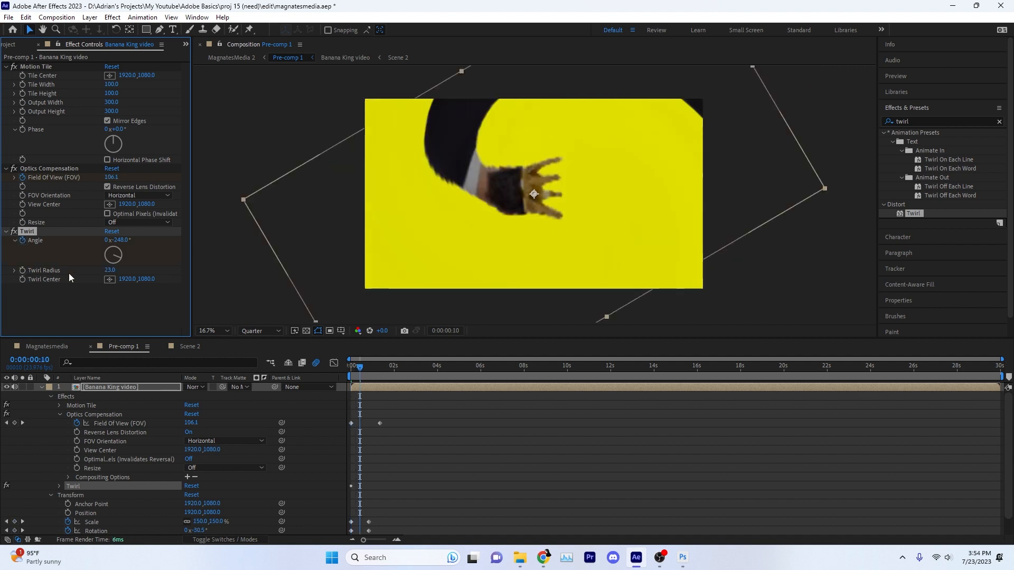
pyautogui.write('0')
pyautogui.press('Return')
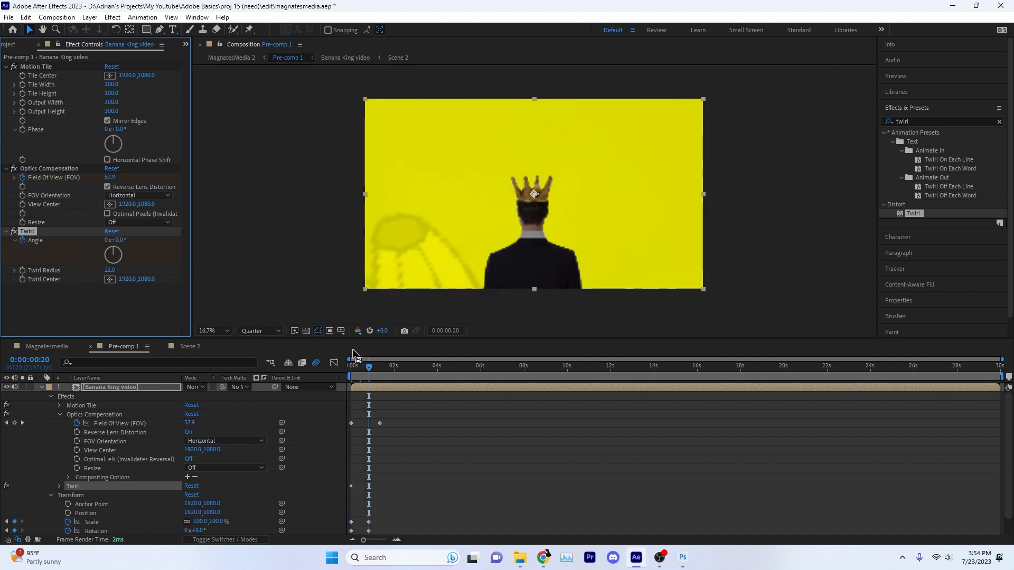
# - Set the Twirl angle at 0:00:00:00 to -120° and preview the opening transition
pyautogui.moveTo(354, 366)
pyautogui.mouseDown()
pyautogui.moveTo(369, 371)
pyautogui.moveTo(342, 370)
pyautogui.mouseUp()
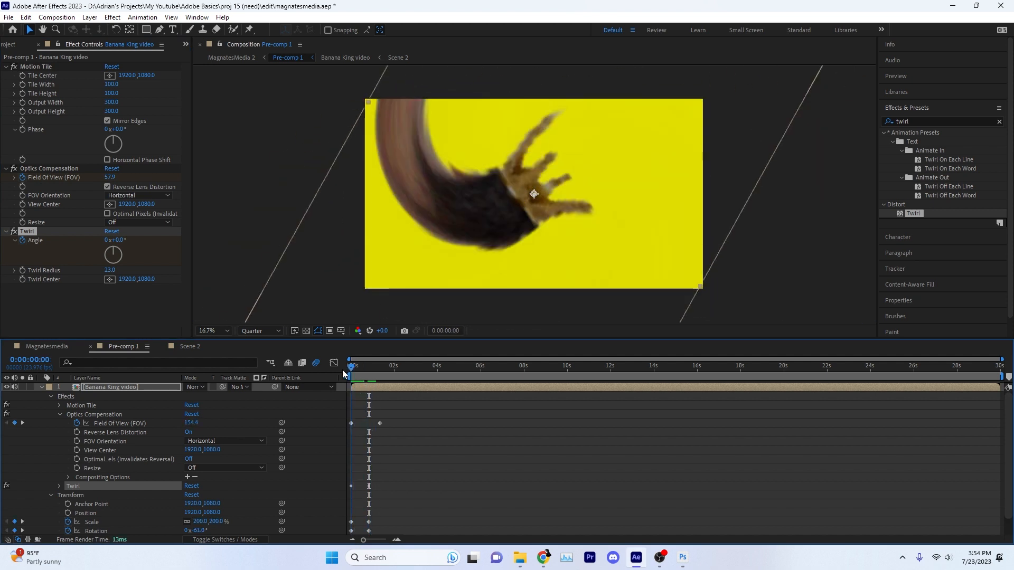
pyautogui.click(121, 240)
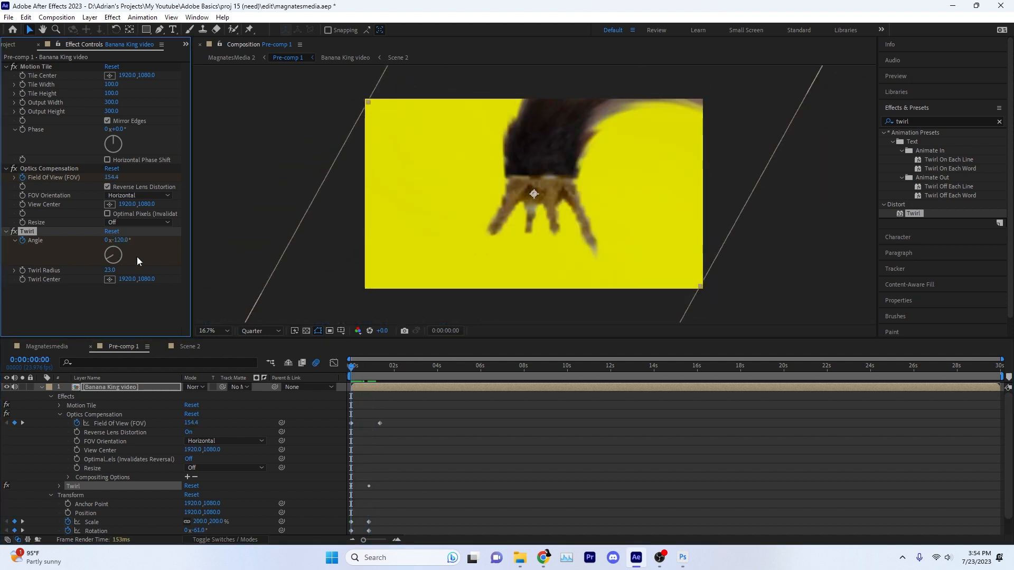
pyautogui.press('space')
pyautogui.moveTo(361, 371); pyautogui.dragTo(342, 369)
pyautogui.press('space')
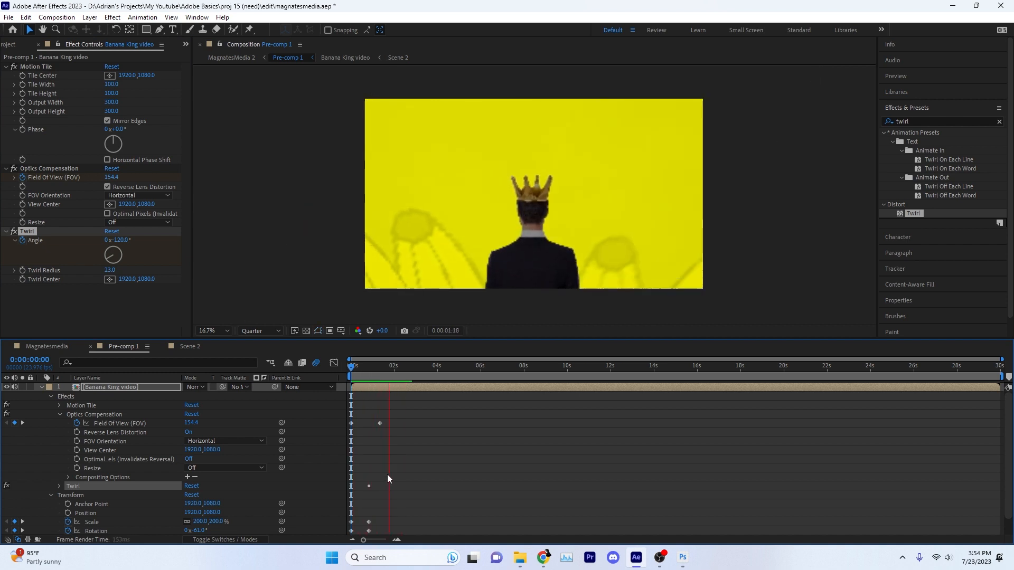
pyautogui.scroll(-1, 383, 474)
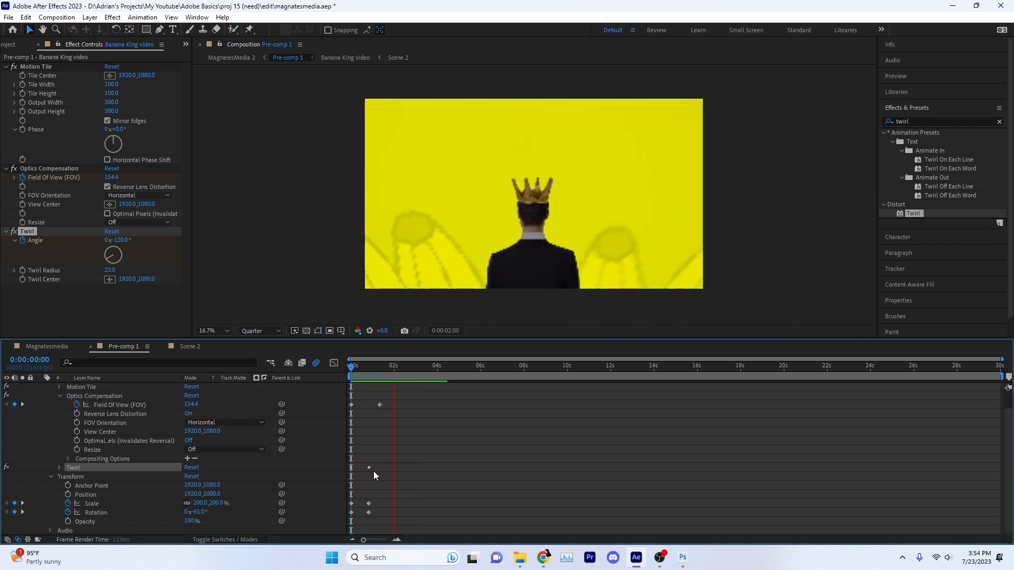
pyautogui.press('space')
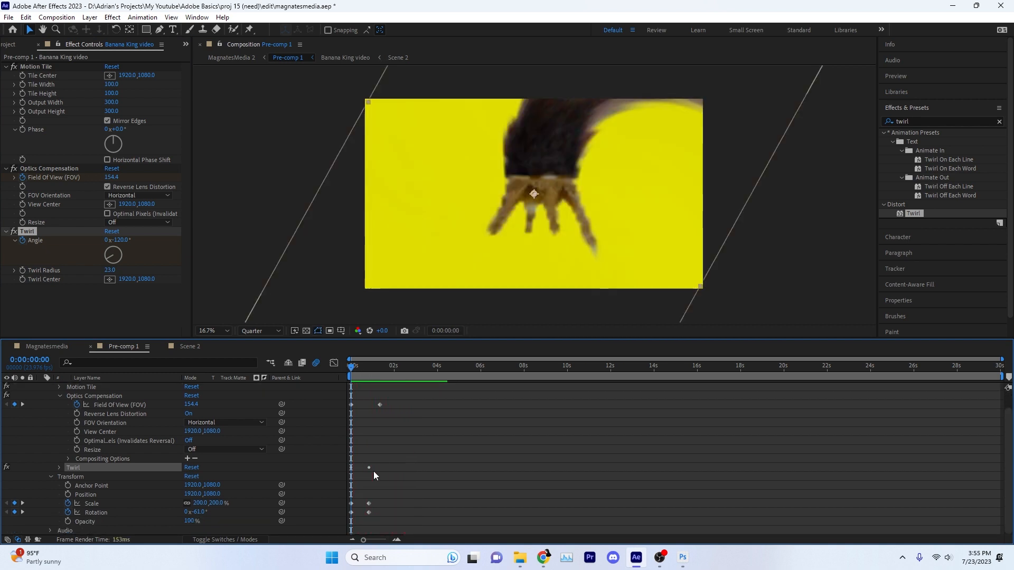
# - Show only the layer's keyframed properties, ease the ending Field Of View, Angle, Scale and Rotation keyframes, and open their graph
pyautogui.click(58, 467)
pyautogui.scroll(-2, 381, 442)
pyautogui.scroll(3, 382, 441)
pyautogui.click(97, 386)
pyautogui.press('u')
pyautogui.moveTo(363, 402); pyautogui.dragTo(392, 461)
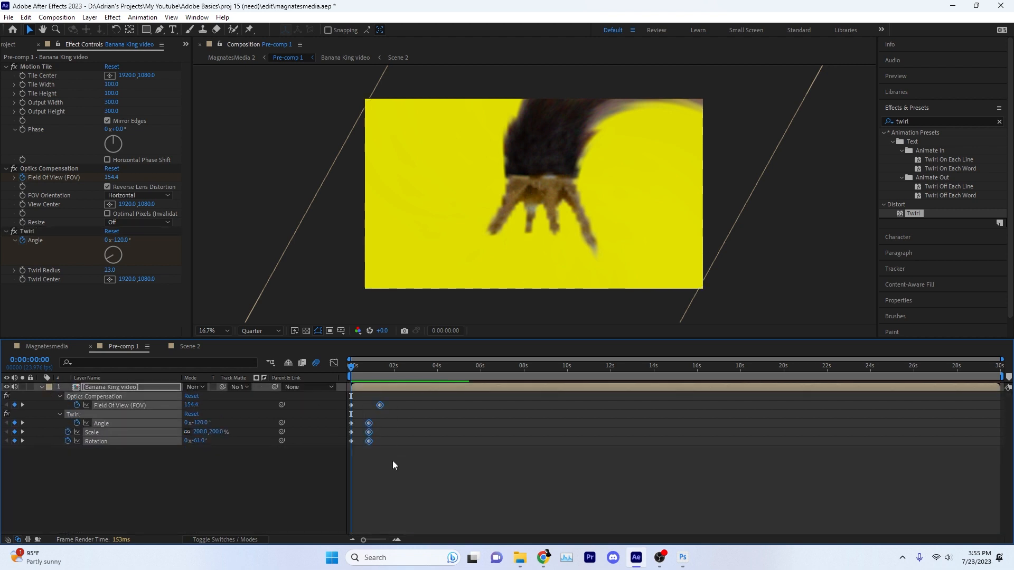
pyautogui.hotkey('shift', 'F3')
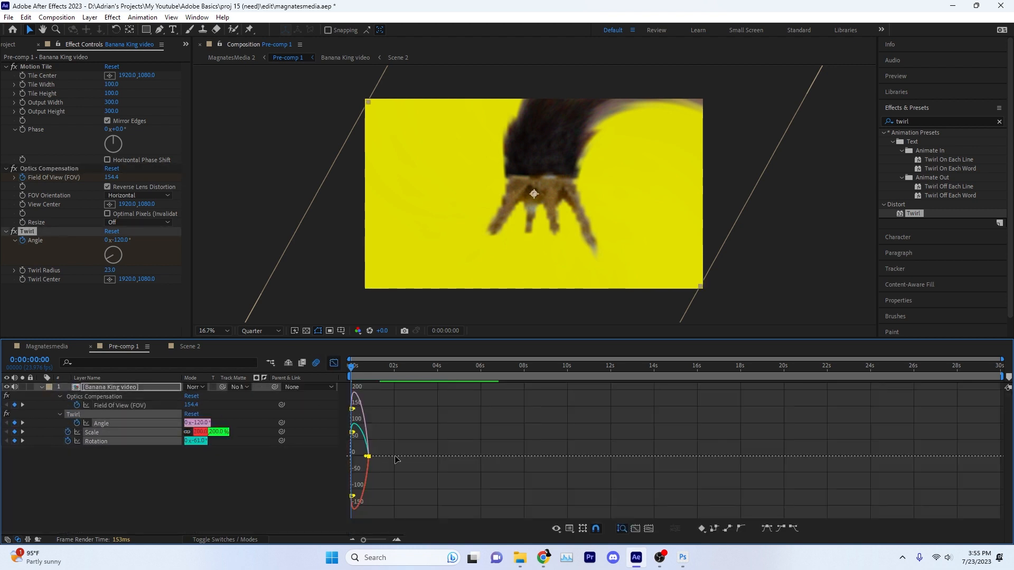
# - Lengthen the incoming ease of the Twirl Angle, Scale and Rotation end keyframes in the graph, and preview the result
pyautogui.click(570, 529)
pyautogui.click(600, 426)
pyautogui.scroll(4, 360, 457)
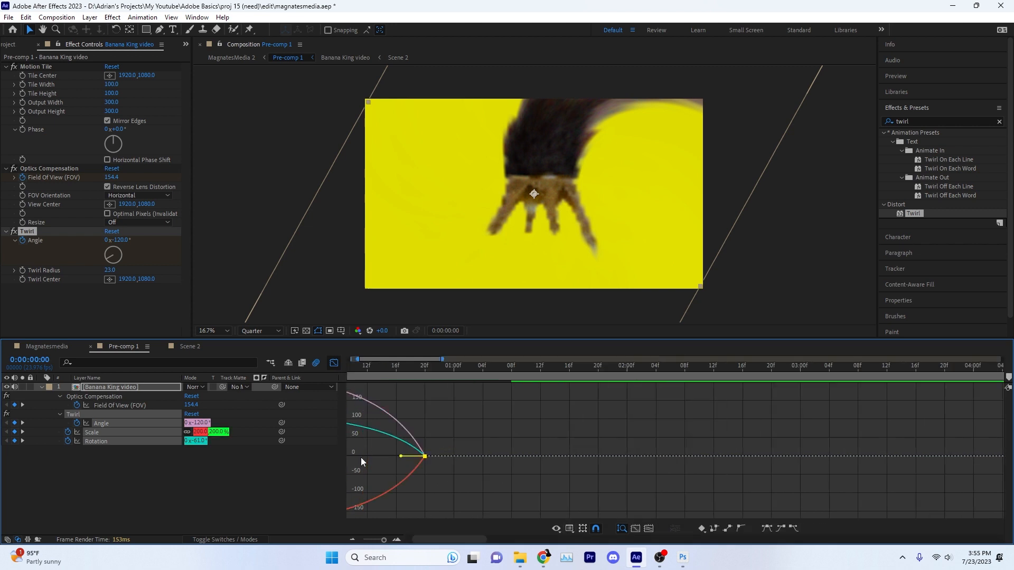
pyautogui.moveTo(423, 539); pyautogui.dragTo(405, 539)
pyautogui.moveTo(591, 456); pyautogui.dragTo(494, 456)
pyautogui.moveTo(359, 368); pyautogui.dragTo(376, 373)
pyautogui.press('space')
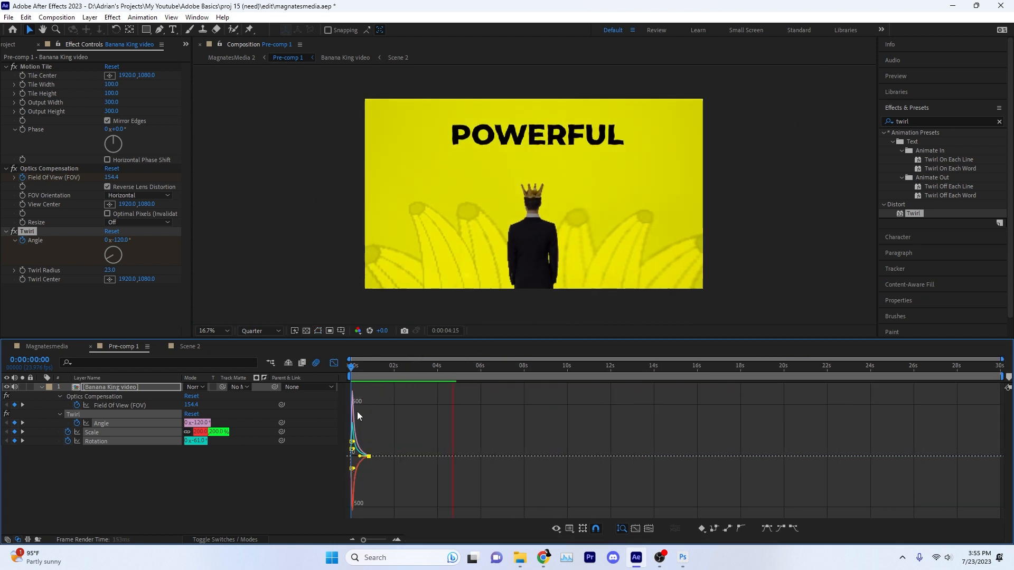
# - Move the ending Field Of View keyframe to about 4 seconds, smooth its incoming ease in the graph, and preview the opening
pyautogui.click(334, 363)
pyautogui.click(384, 390)
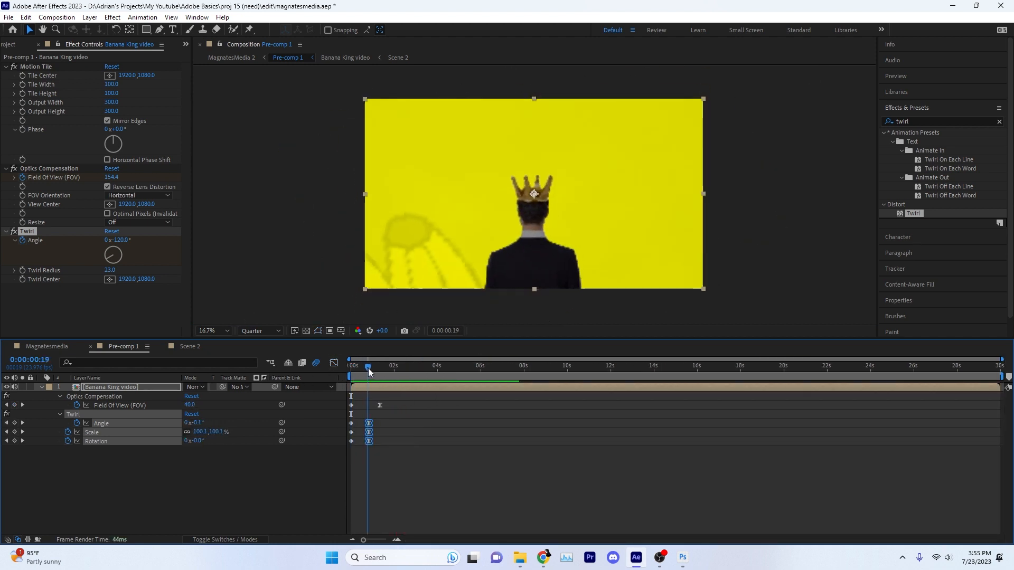
pyautogui.moveTo(380, 405)
pyautogui.mouseDown()
pyautogui.moveTo(392, 406)
pyautogui.moveTo(376, 393)
pyautogui.mouseUp()
pyautogui.click(334, 362)
pyautogui.press('space')
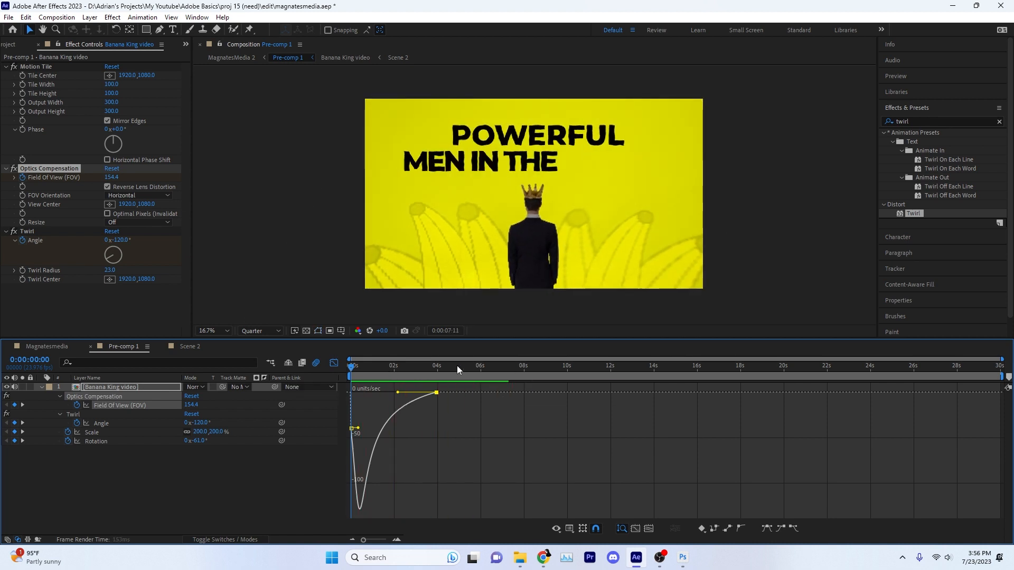
# - Save the project and open the Banana King video composition at 0:00:13:03
pyautogui.hotkey('ctrl', 's')
pyautogui.click(333, 363)
pyautogui.moveTo(634, 366); pyautogui.dragTo(634, 391)
pyautogui.click(639, 388)
pyautogui.doubleClick(629, 386)
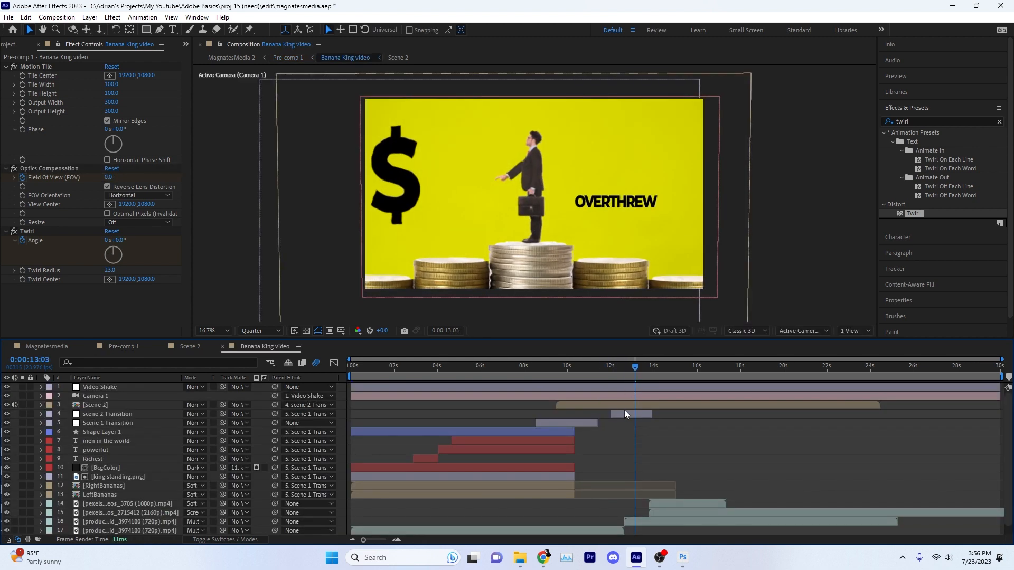
# - Reveal the scene 2 Transition layer's position and scale keyframes and review the move up to 0:00:13:02
pyautogui.click(624, 405)
pyautogui.click(644, 414)
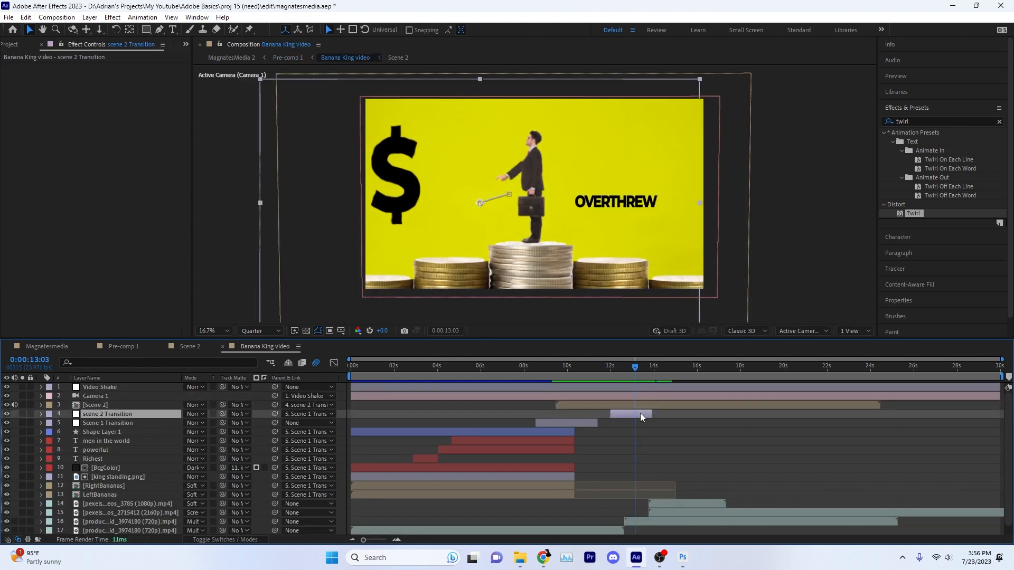
pyautogui.press('u')
pyautogui.press('j')
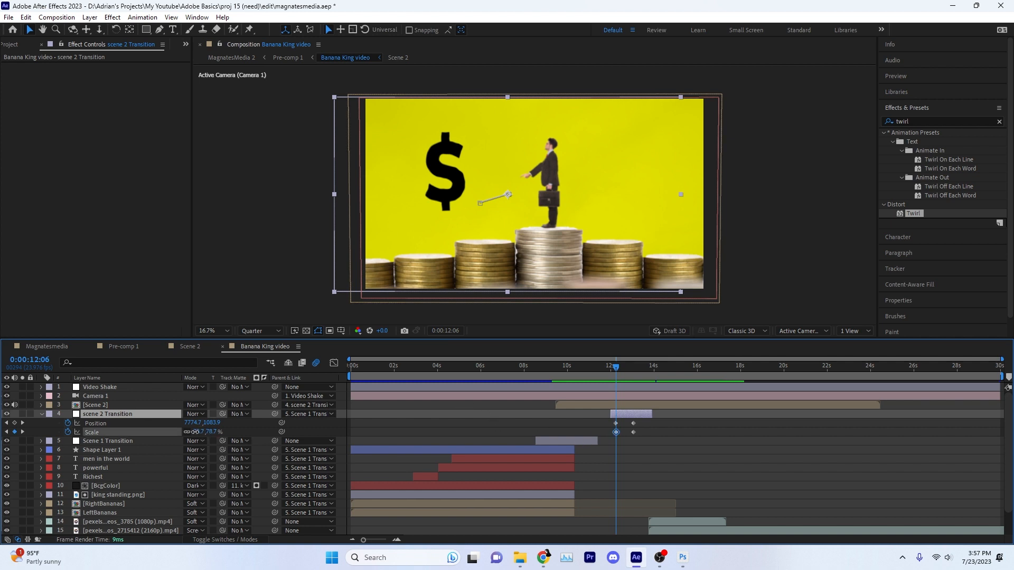
pyautogui.moveTo(195, 432); pyautogui.dragTo(181, 434)
pyautogui.hotkey('ctrl', 'z')
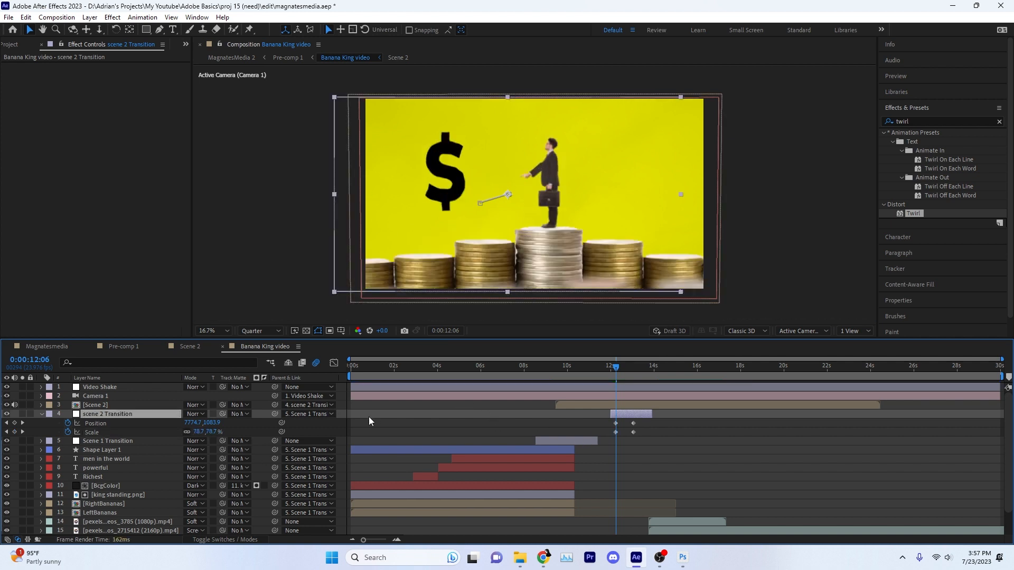
pyautogui.press('space')
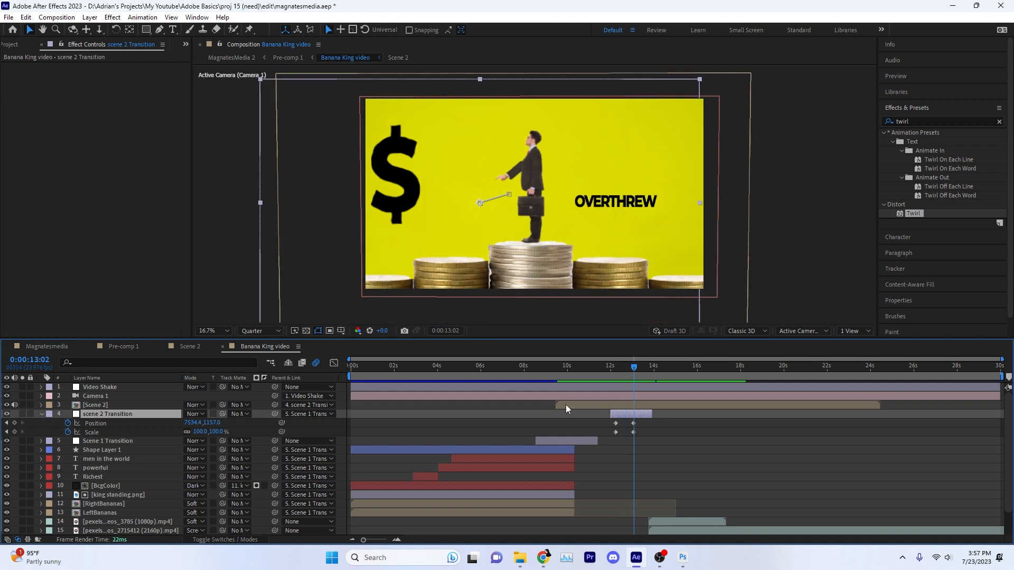
# - Scale the scene 2 Transition layer to 60% at 0:00:13:02 and reposition it to about 7523.4, 1235.0
pyautogui.click(203, 432)
pyautogui.write('50')
pyautogui.press('Tab')
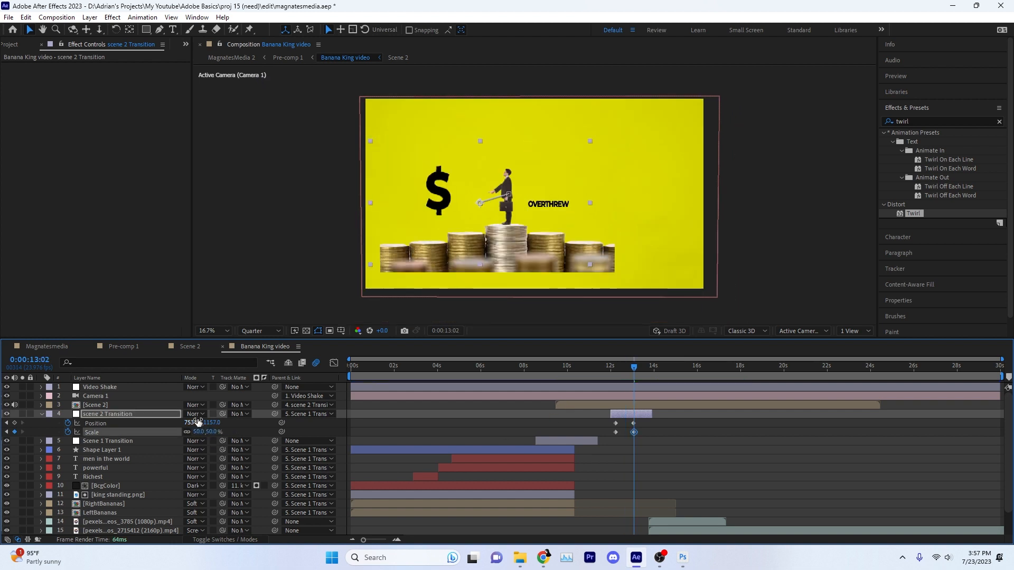
pyautogui.moveTo(211, 423); pyautogui.dragTo(299, 422)
pyautogui.moveTo(194, 423); pyautogui.dragTo(92, 447)
pyautogui.press('Return')
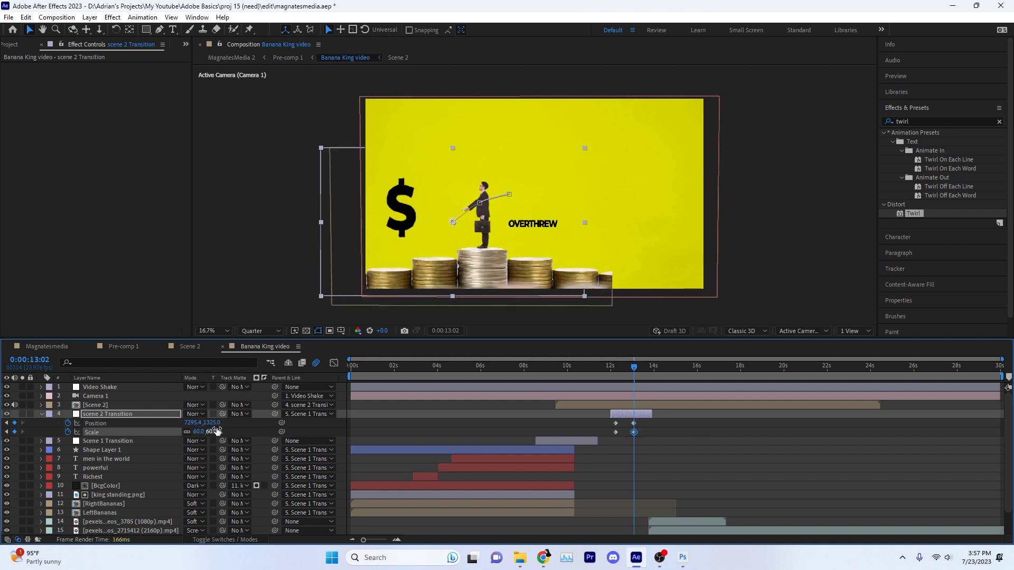
pyautogui.moveTo(213, 423); pyautogui.dragTo(531, 488)
# - Check the "Overthrew the government" shot of the reference YouTube video in Chrome, then return to After Effects to preview the transition
pyautogui.click(539, 555)
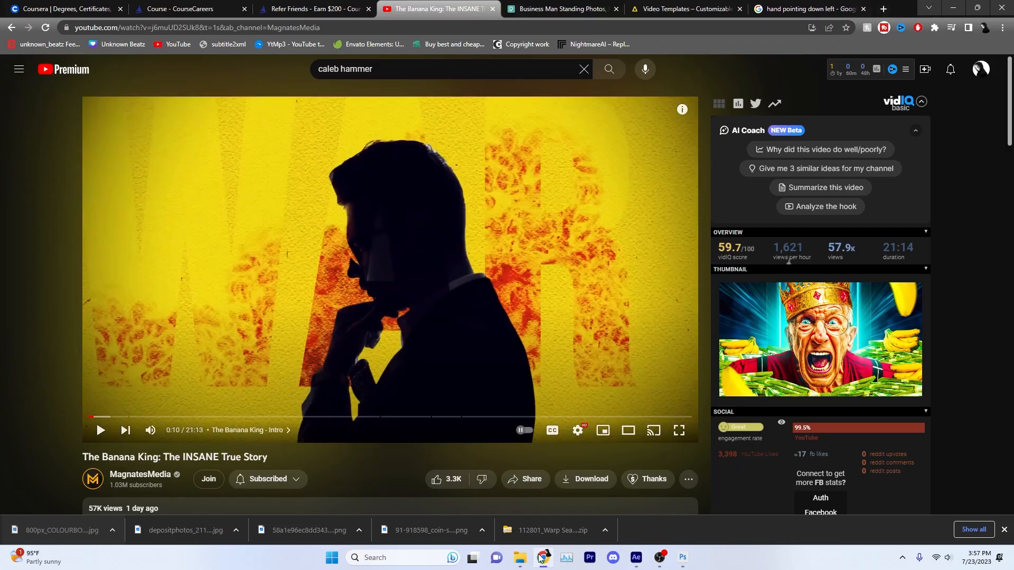
pyautogui.click(93, 417)
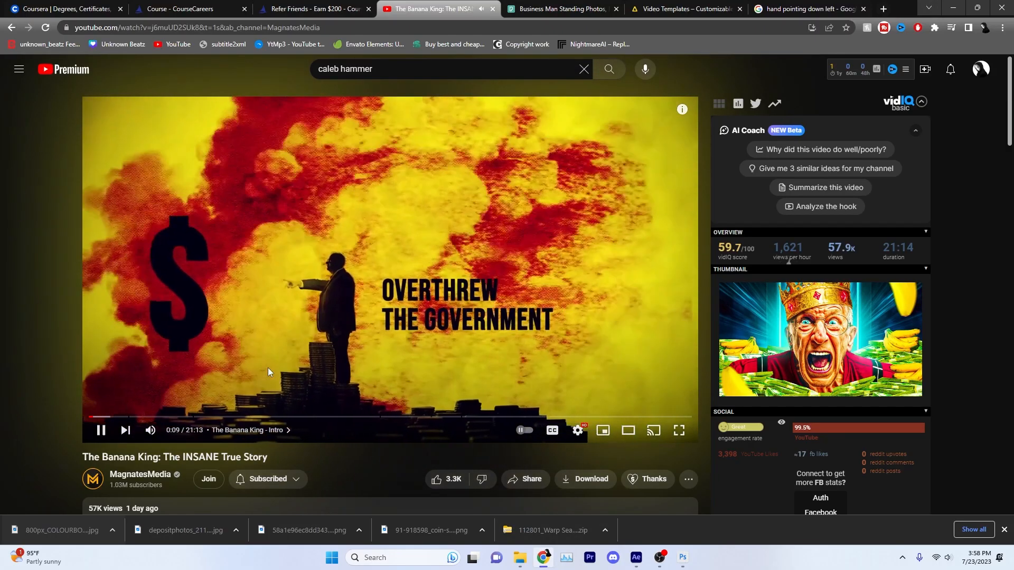
pyautogui.click(268, 368)
pyautogui.click(634, 558)
pyautogui.click(592, 374)
pyautogui.press('space')
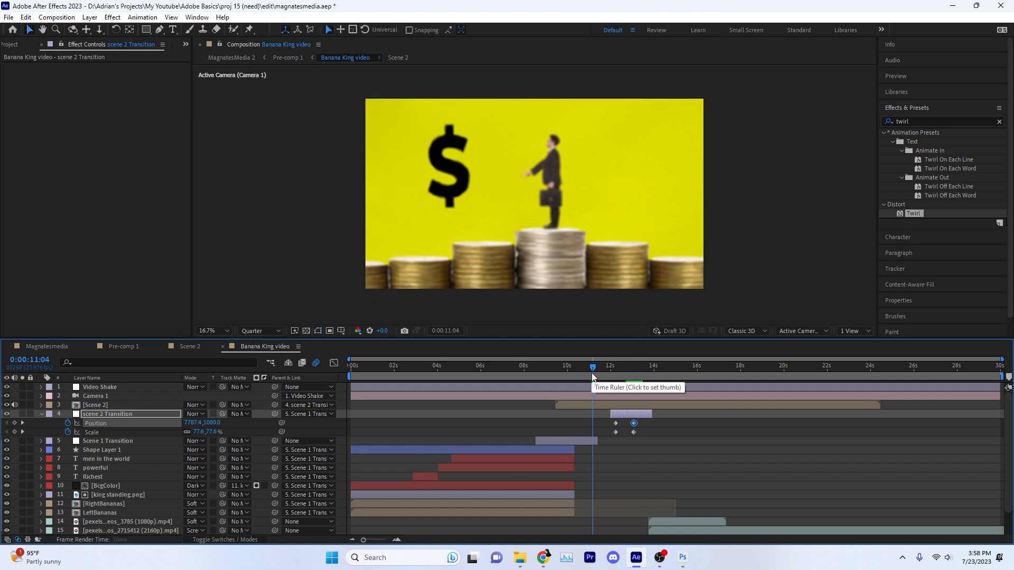
# - Delete the extra scene 2 Transition position and scale keyframes just before 0:00:13:02
pyautogui.click(615, 374)
pyautogui.moveTo(615, 373); pyautogui.dragTo(635, 375)
pyautogui.press('=')
pyautogui.press('=')
pyautogui.press('=')
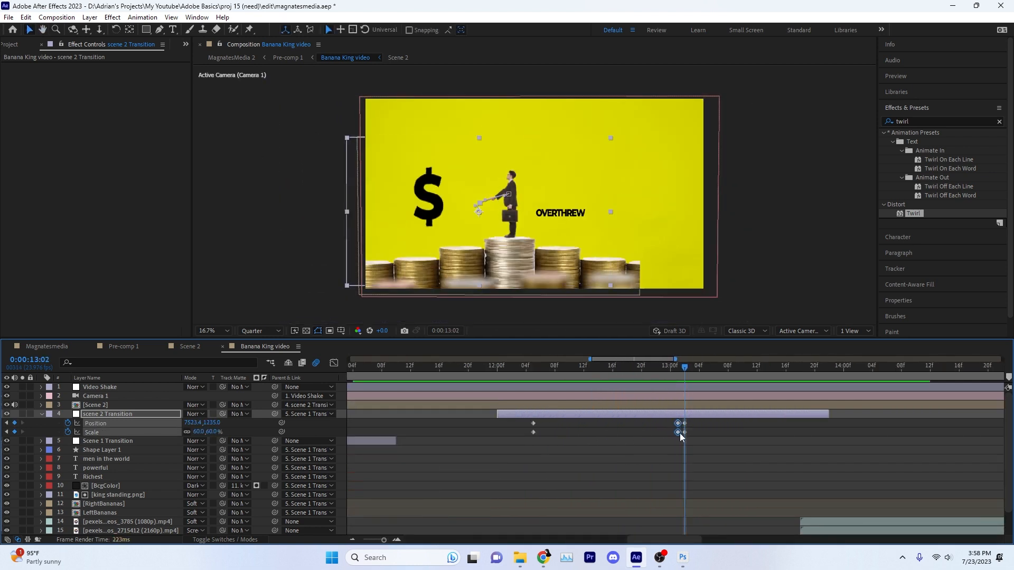
pyautogui.press('Delete')
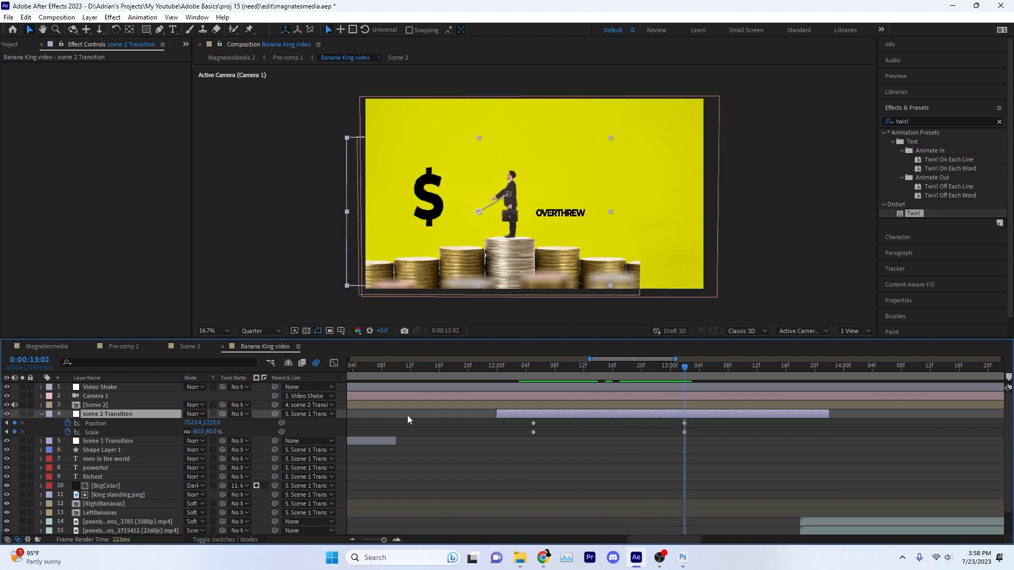
# - Set the scene 2 Transition layer's scale to 80% at 0:00:13:02, reposition it with Y at about 1290, and preview the move
pyautogui.moveTo(212, 423); pyautogui.dragTo(338, 425)
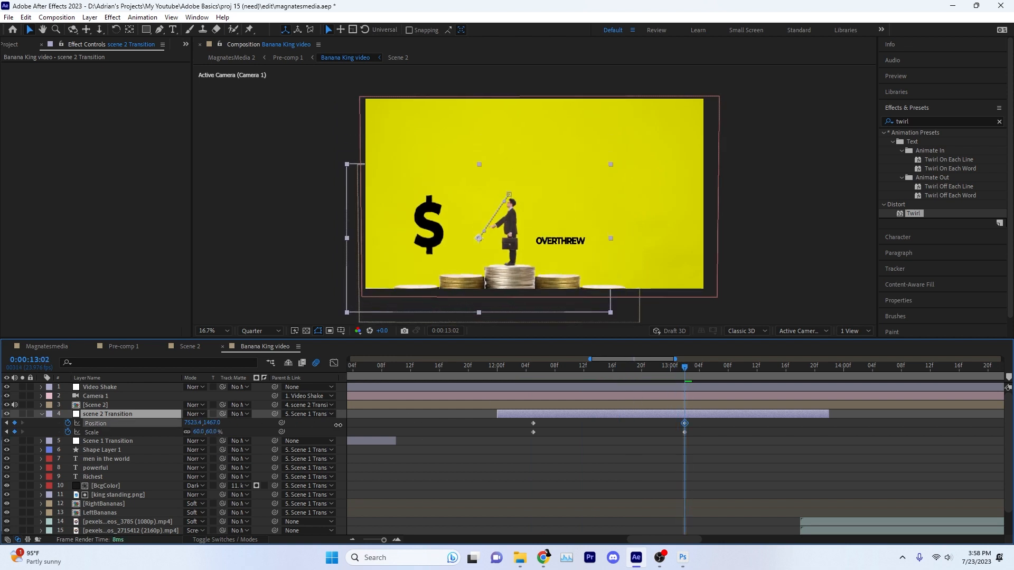
pyautogui.click(524, 366)
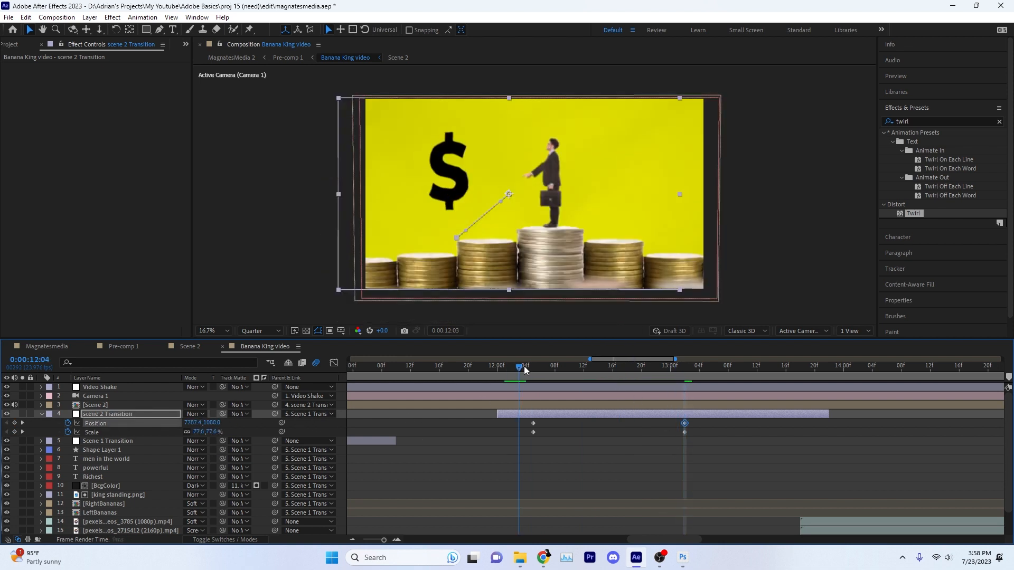
pyautogui.moveTo(524, 366); pyautogui.dragTo(686, 391)
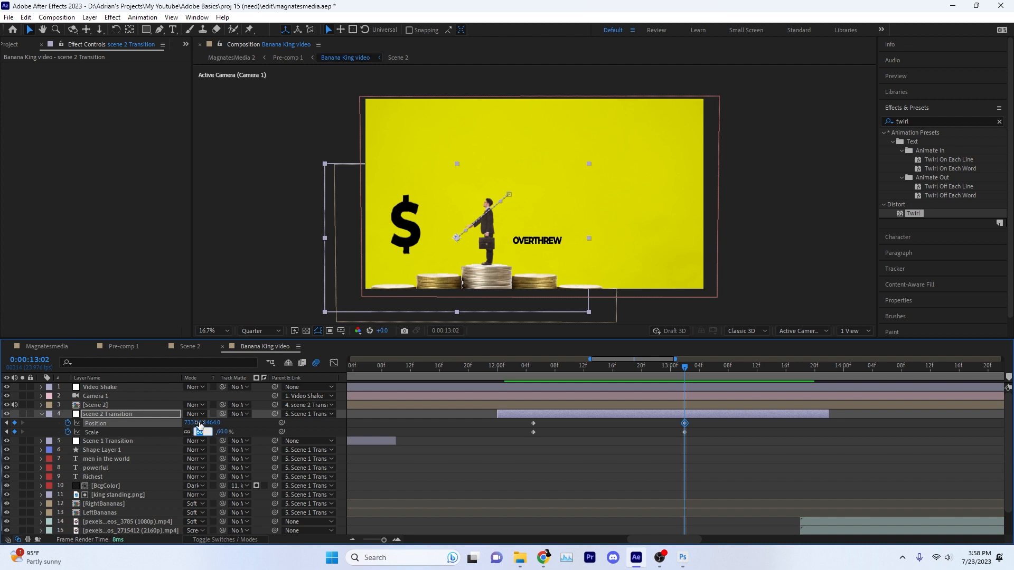
pyautogui.write('80')
pyautogui.press('Return')
pyautogui.moveTo(211, 423); pyautogui.dragTo(119, 426)
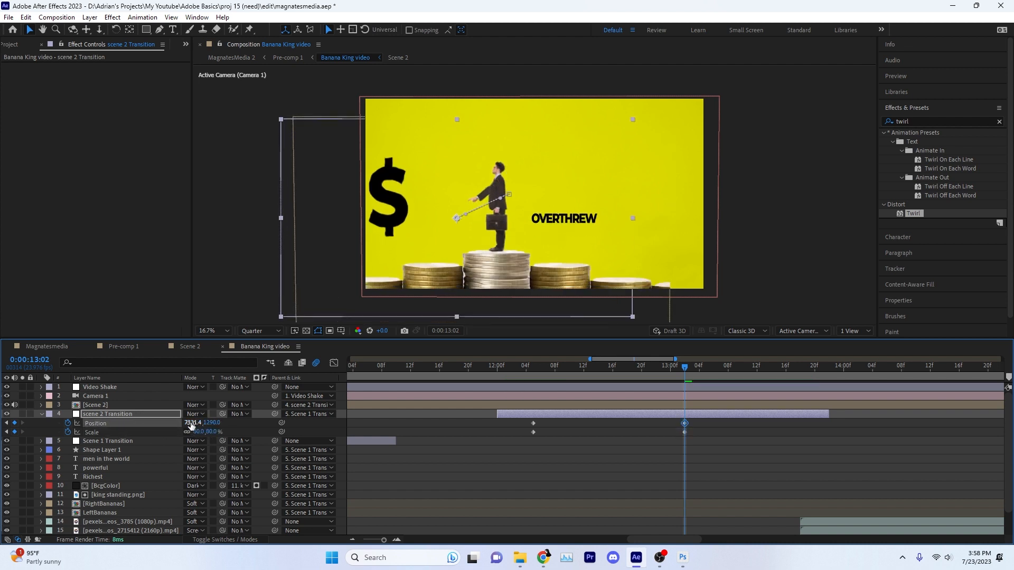
pyautogui.moveTo(191, 423); pyautogui.dragTo(397, 407)
pyautogui.press('space')
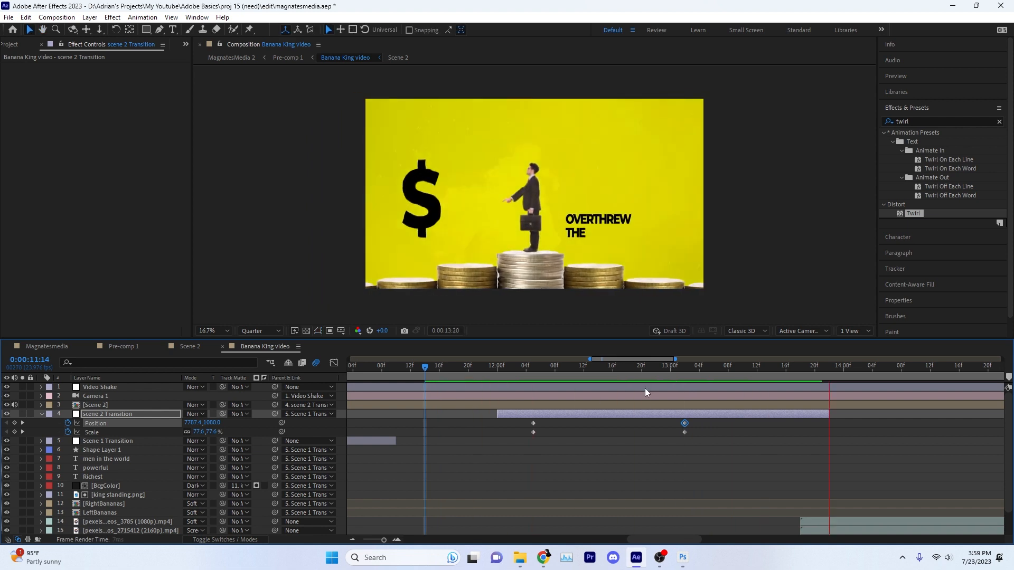
# - Stop the preview and open the nested Scene 2 composition at 0:00:05:11
pyautogui.press('space')
pyautogui.scroll(-1, 553, 388)
pyautogui.click(626, 370)
pyautogui.moveTo(640, 374); pyautogui.dragTo(778, 373)
pyautogui.click(536, 408)
pyautogui.doubleClick(692, 407)
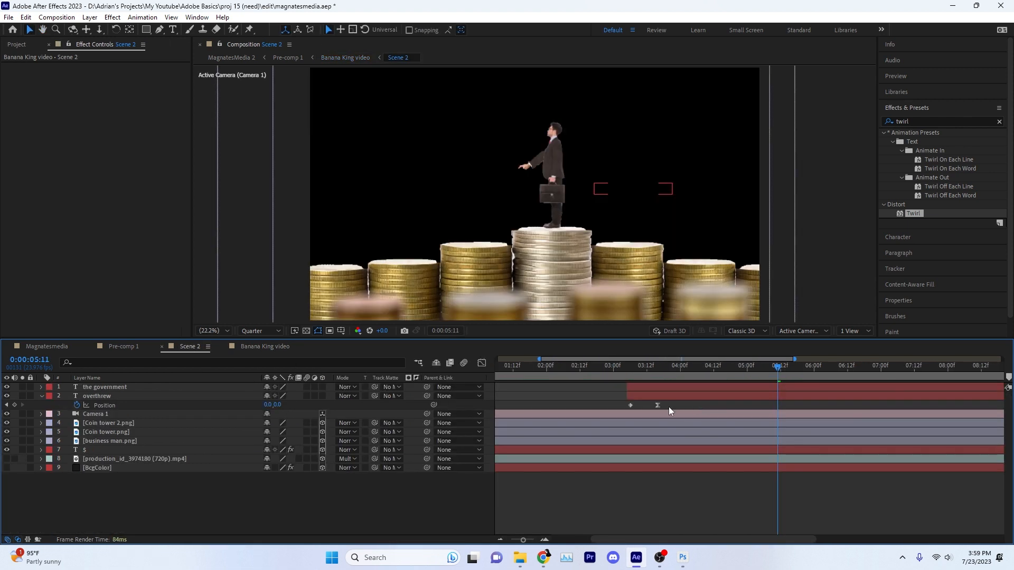
# - Turn the hidden background layers back on and enlarge the "overthrew" text, trying scales of 40% and 30% before setting 25%
pyautogui.moveTo(2, 459); pyautogui.dragTo(10, 467)
pyautogui.click(666, 194)
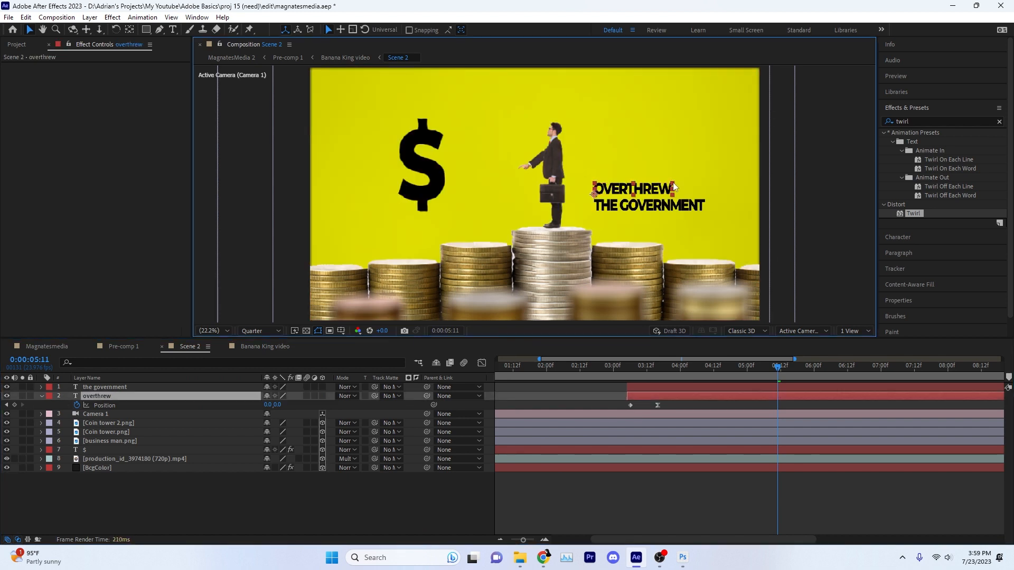
pyautogui.press('s')
pyautogui.click(280, 404)
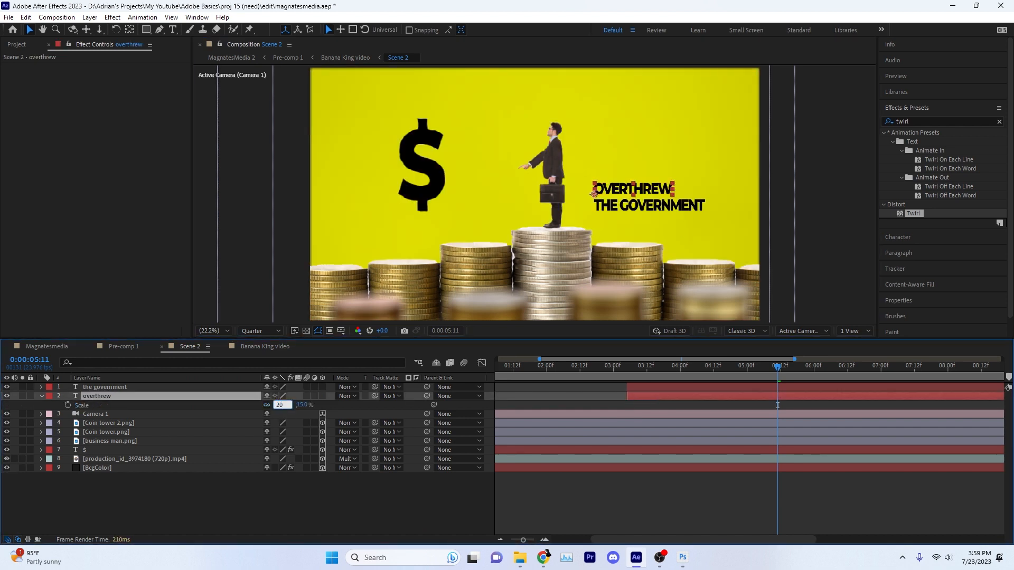
pyautogui.press('Return')
pyautogui.write('40')
pyautogui.press('Return')
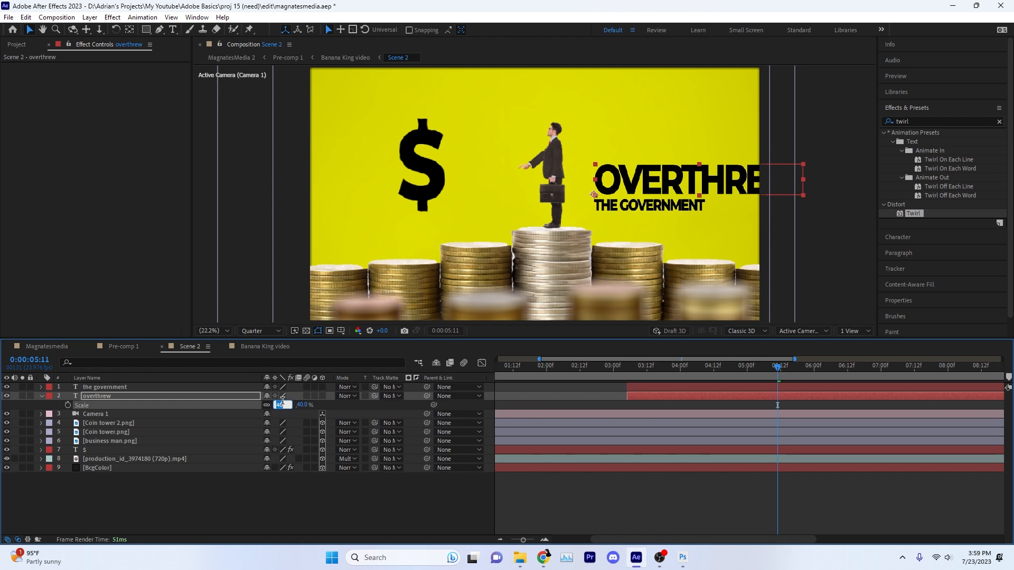
pyautogui.write('30')
pyautogui.press('Return')
pyautogui.write('25')
pyautogui.press('Return')
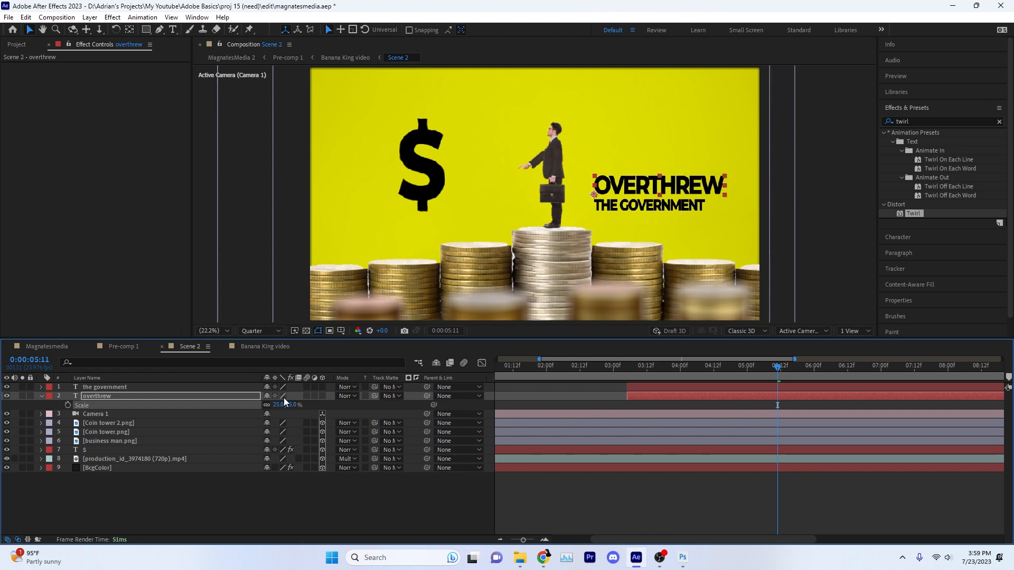
# - Set the scale of both "the government" and "overthrew" text layers to 20%
pyautogui.click(146, 388)
pyautogui.press('s')
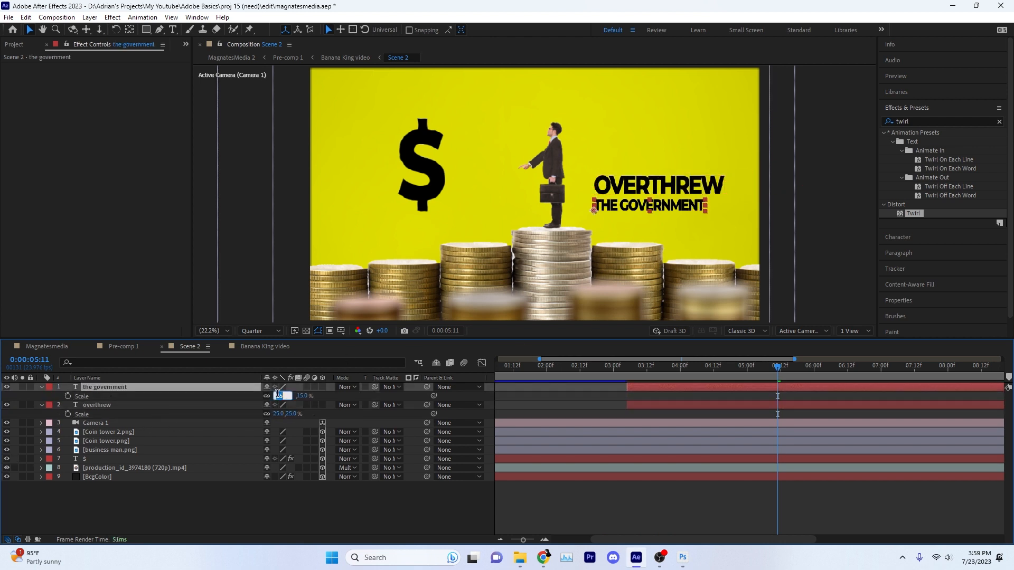
pyautogui.moveTo(275, 396); pyautogui.dragTo(278, 396)
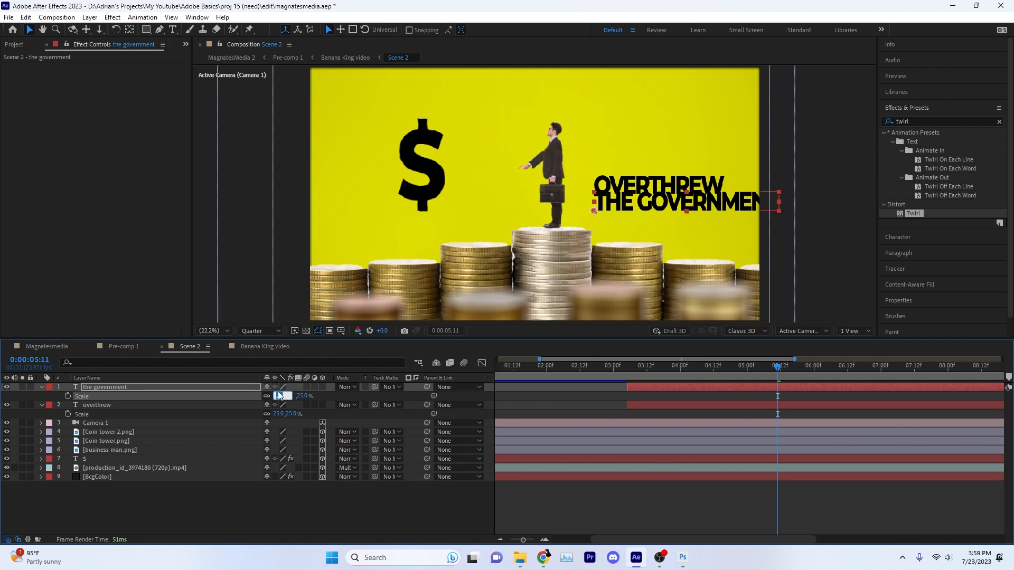
pyautogui.write('20')
pyautogui.press('Return')
pyautogui.write('20')
pyautogui.press('Return')
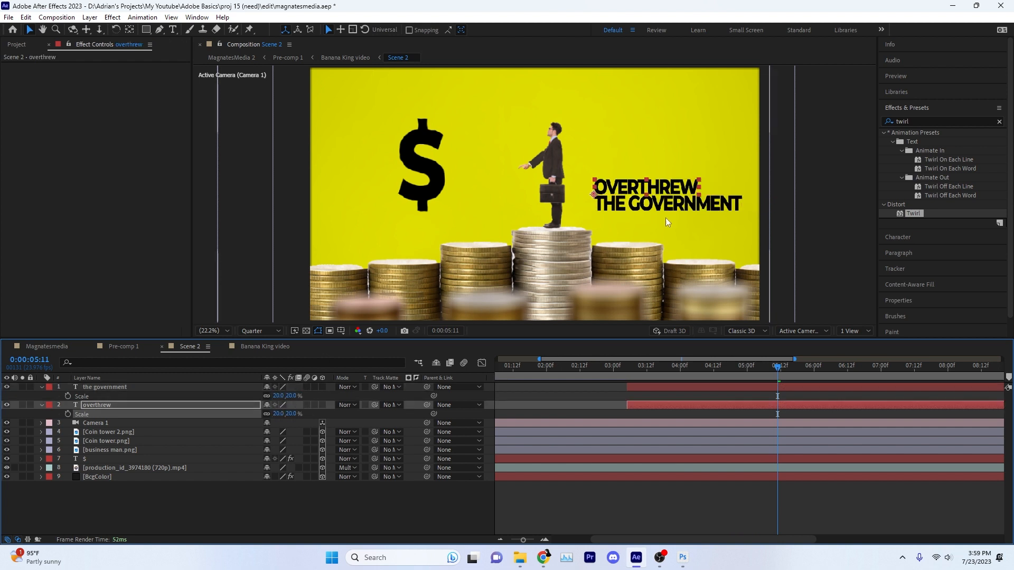
# - Preview Pre-comp 1 from the start, then open the nested Banana King video composition at 0:00:12:00
pyautogui.click(126, 346)
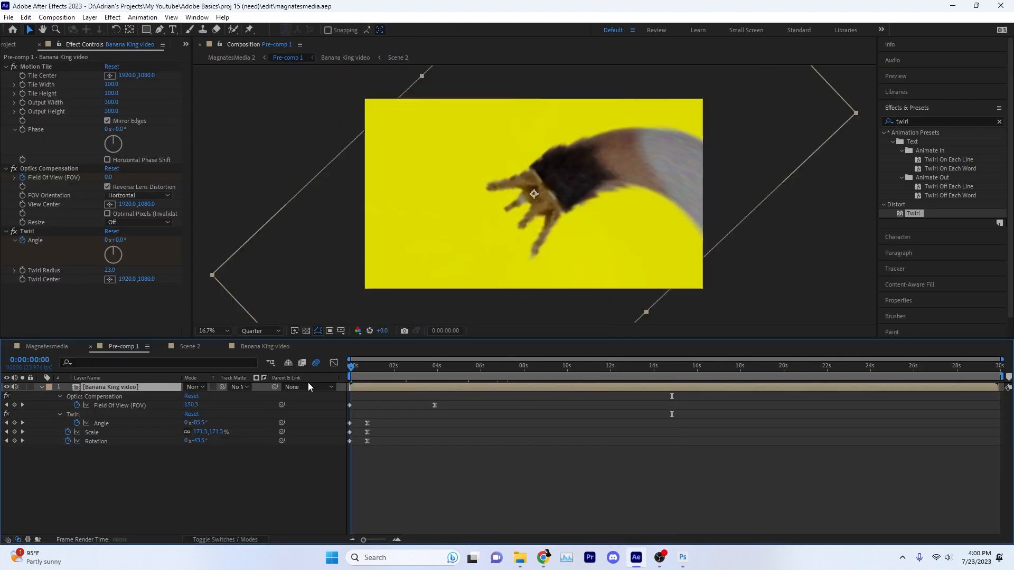
pyautogui.press('space')
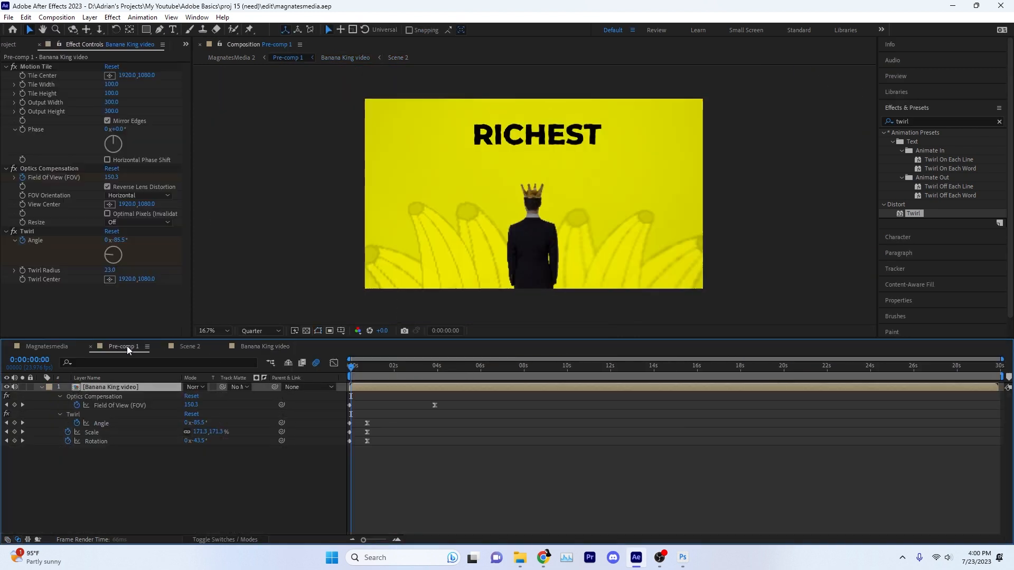
pyautogui.moveTo(351, 367); pyautogui.dragTo(648, 366)
pyautogui.doubleClick(588, 389)
pyautogui.click(526, 369)
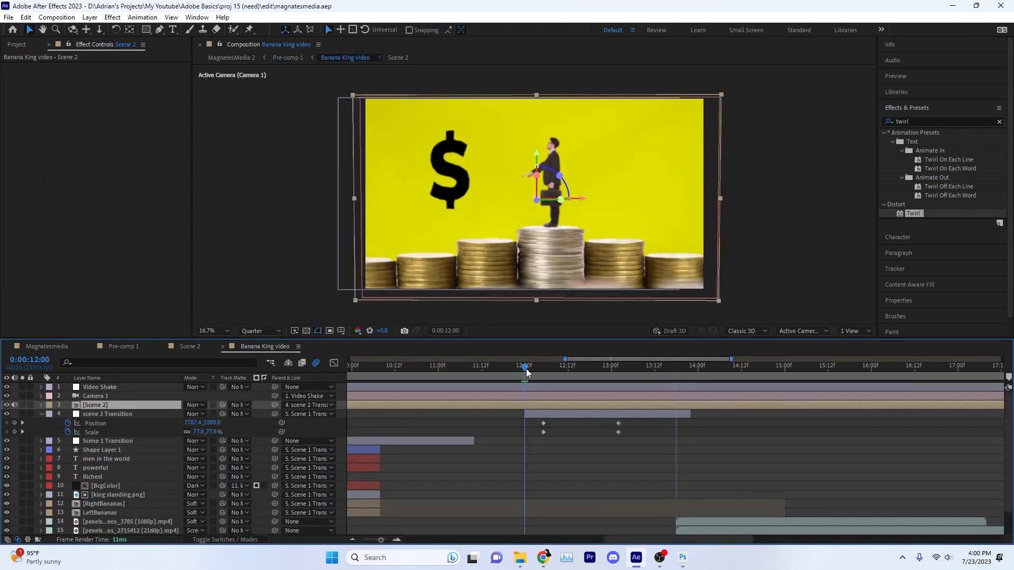
# - Move the scene 2 Transition position and scale keyframes to 0:00:12:00 and 0:00:13:09, easing them and showing their speed graph
pyautogui.moveTo(532, 415)
pyautogui.mouseDown()
pyautogui.moveTo(554, 436)
pyautogui.moveTo(527, 430)
pyautogui.mouseUp()
pyautogui.hotkey('ctrl', 'z')
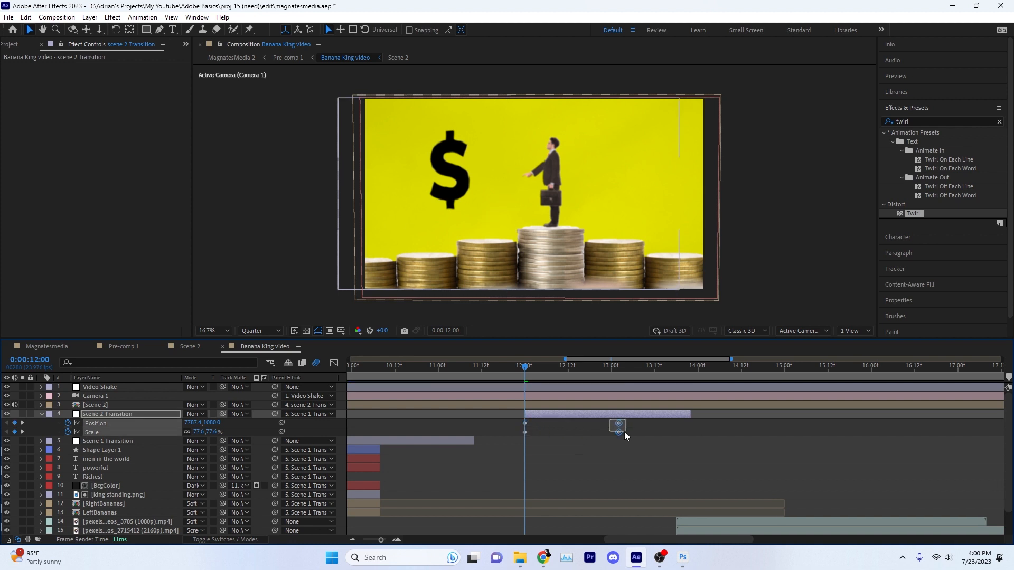
pyautogui.moveTo(625, 432); pyautogui.dragTo(625, 432)
pyautogui.moveTo(614, 369); pyautogui.dragTo(622, 374)
pyautogui.moveTo(618, 431); pyautogui.dragTo(511, 446)
pyautogui.hotkey('shift', 'F3')
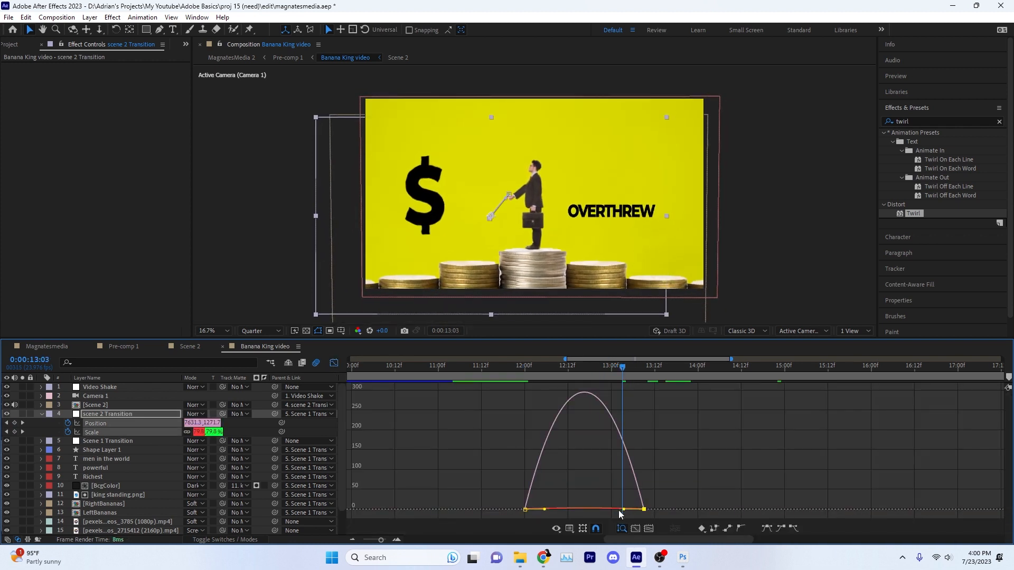
# - Move the ending scene 2 Transition keyframes to about 0:00:14:21 and lengthen their incoming ease in the speed graph
pyautogui.moveTo(623, 509); pyautogui.dragTo(614, 509)
pyautogui.moveTo(503, 371); pyautogui.dragTo(648, 389)
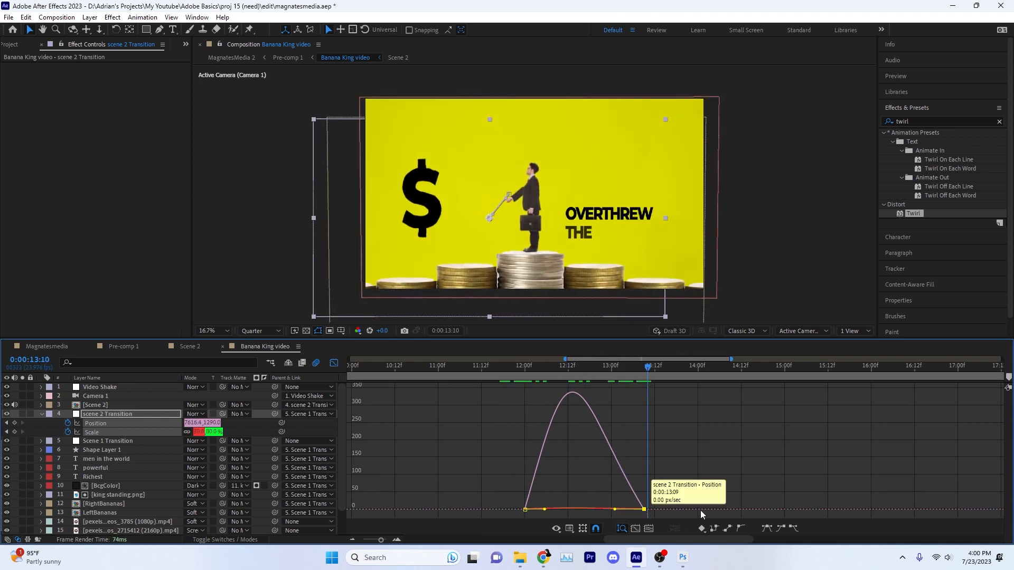
pyautogui.moveTo(644, 509); pyautogui.dragTo(747, 510)
pyautogui.hotkey('ctrl', 'z')
pyautogui.hotkey('ctrl', 'z')
pyautogui.moveTo(645, 509); pyautogui.dragTo(774, 511)
pyautogui.moveTo(733, 509); pyautogui.dragTo(646, 510)
pyautogui.click(333, 363)
# - Extend the end of the scene 2 Transition layer to about 0:00:15:12 and preview the move from 0:00:11:20
pyautogui.moveTo(690, 414); pyautogui.dragTo(827, 414)
pyautogui.moveTo(488, 371); pyautogui.dragTo(511, 370)
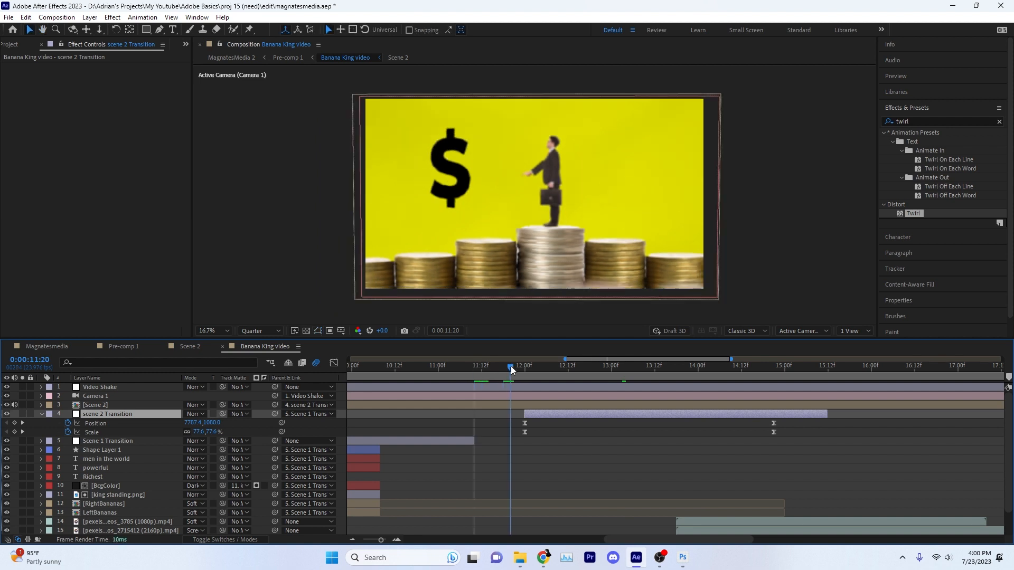
pyautogui.press('space')
pyautogui.press('space')
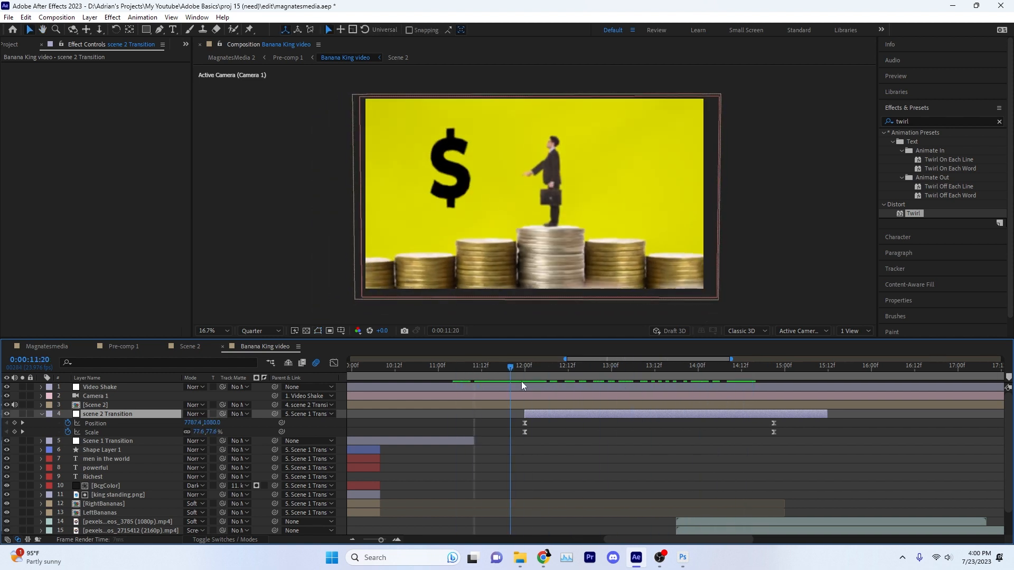
pyautogui.press('space')
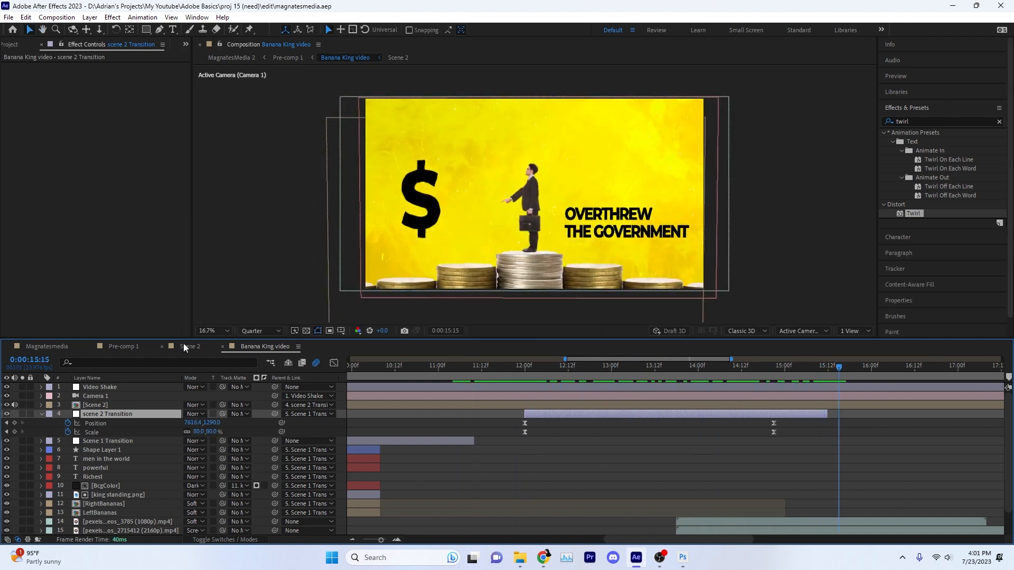
# - Play back Pre-comp 1 from the start to check the whole sequence, scrubbing around 0:00:05:05
pyautogui.click(122, 346)
pyautogui.press('space')
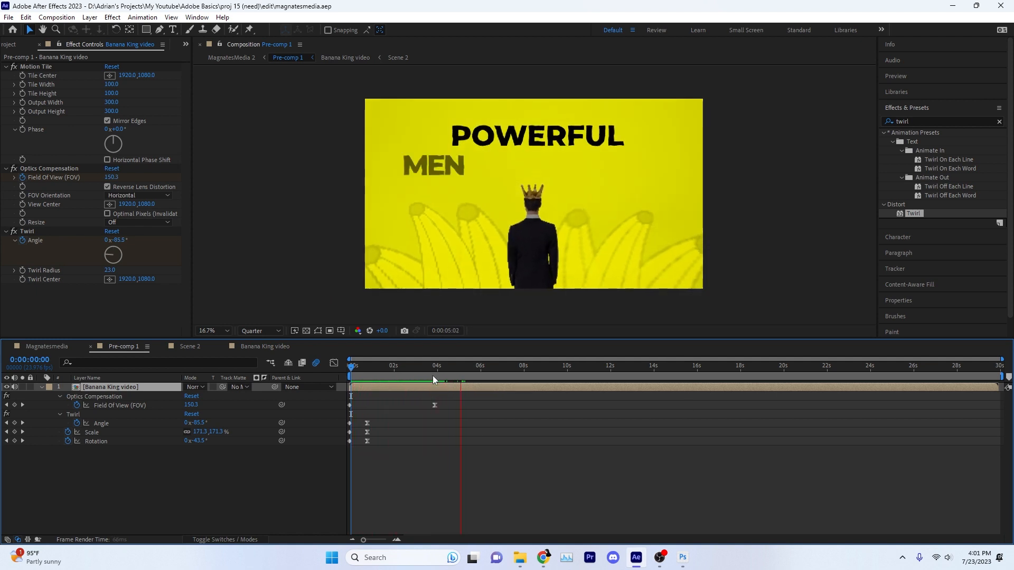
pyautogui.click(468, 364)
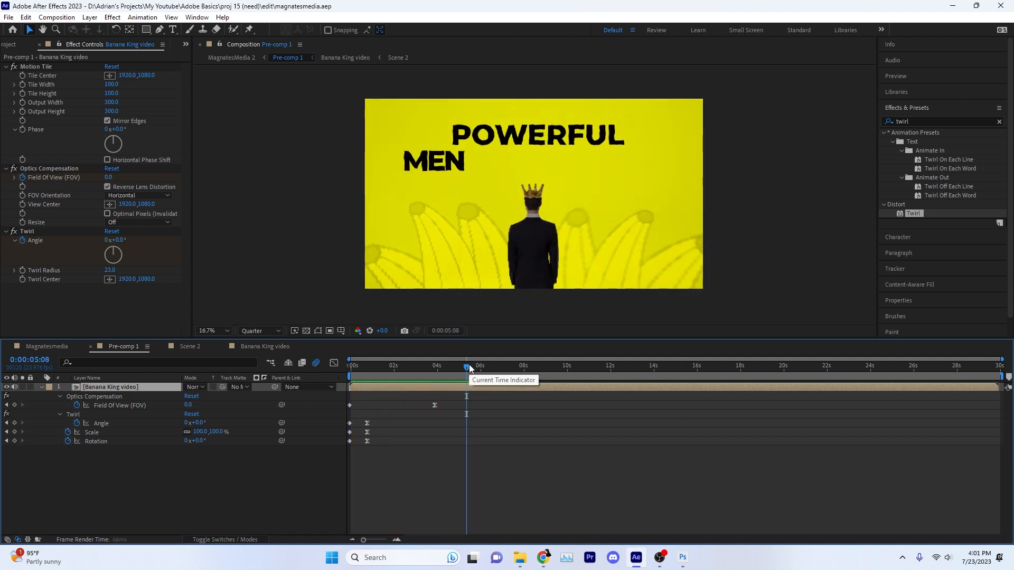
pyautogui.moveTo(467, 363)
pyautogui.mouseDown()
pyautogui.moveTo(481, 364)
pyautogui.moveTo(464, 363)
pyautogui.mouseUp()
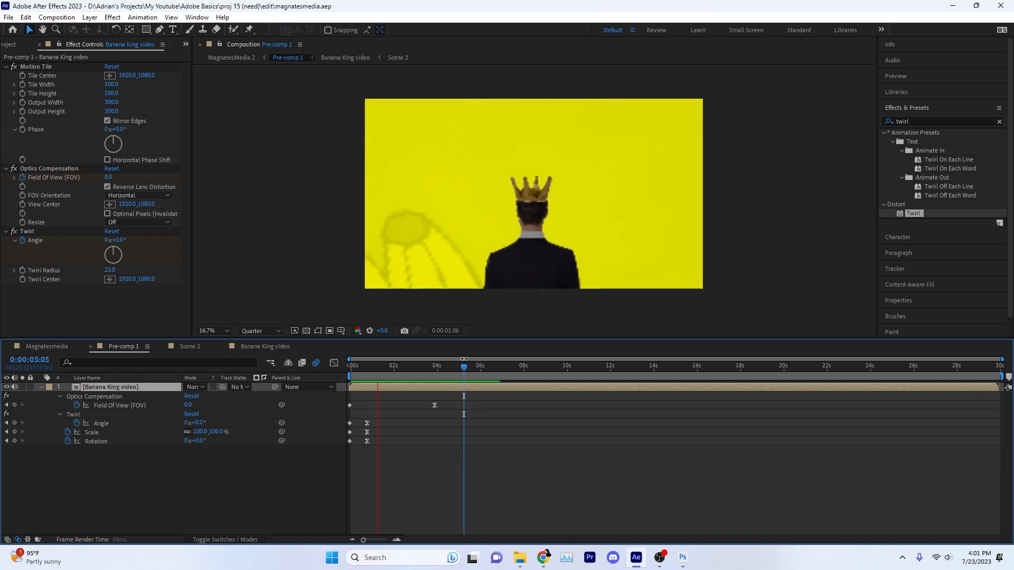
pyautogui.press('space')
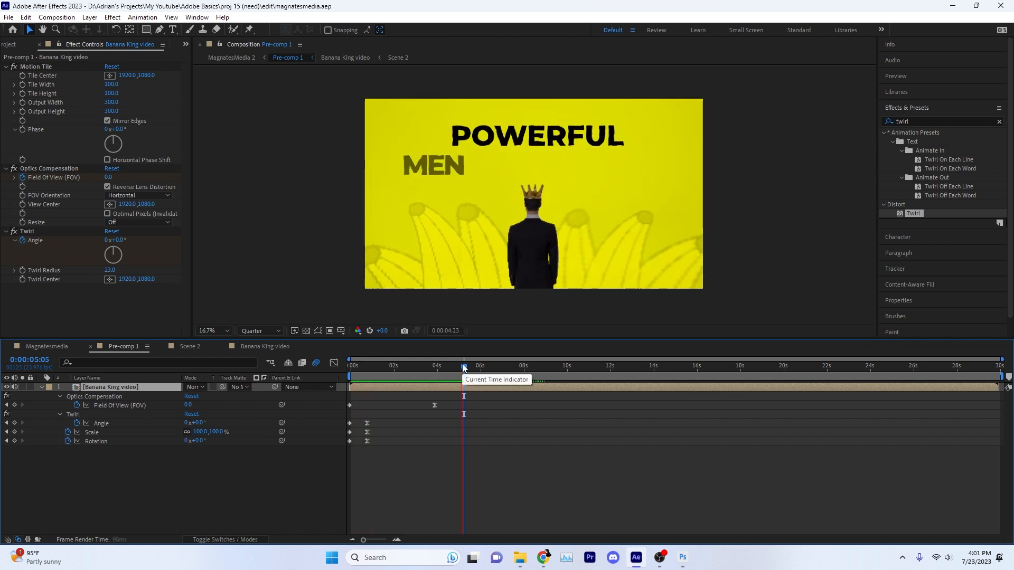
pyautogui.moveTo(464, 364)
pyautogui.mouseDown()
pyautogui.moveTo(500, 368)
pyautogui.moveTo(474, 365)
pyautogui.mouseUp()
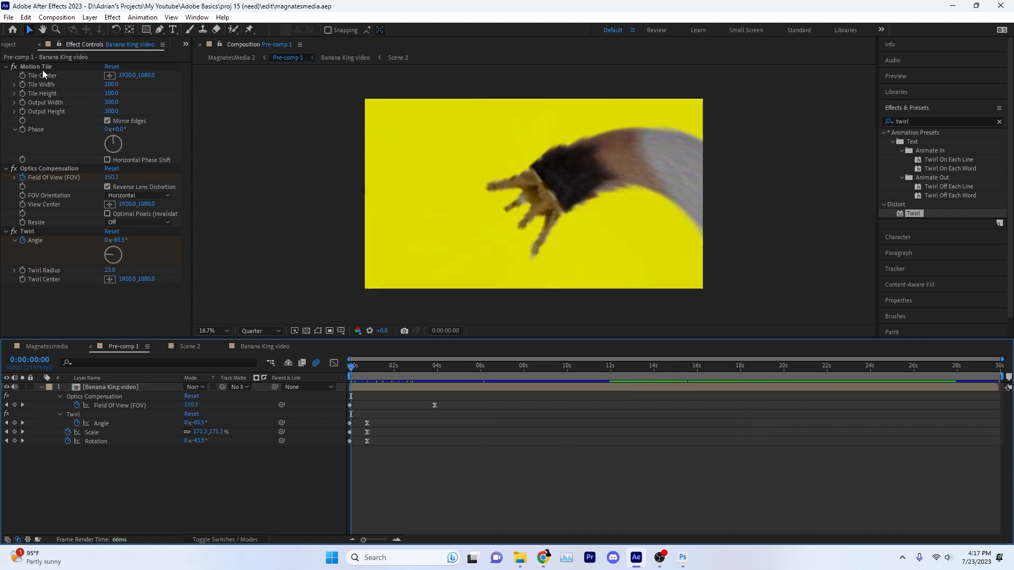
# - Apply the Shift Channels effect to the Banana King video layer in Pre-comp 1 and collapse its other effects
pyautogui.doubleClick(924, 123)
pyautogui.write('shift')
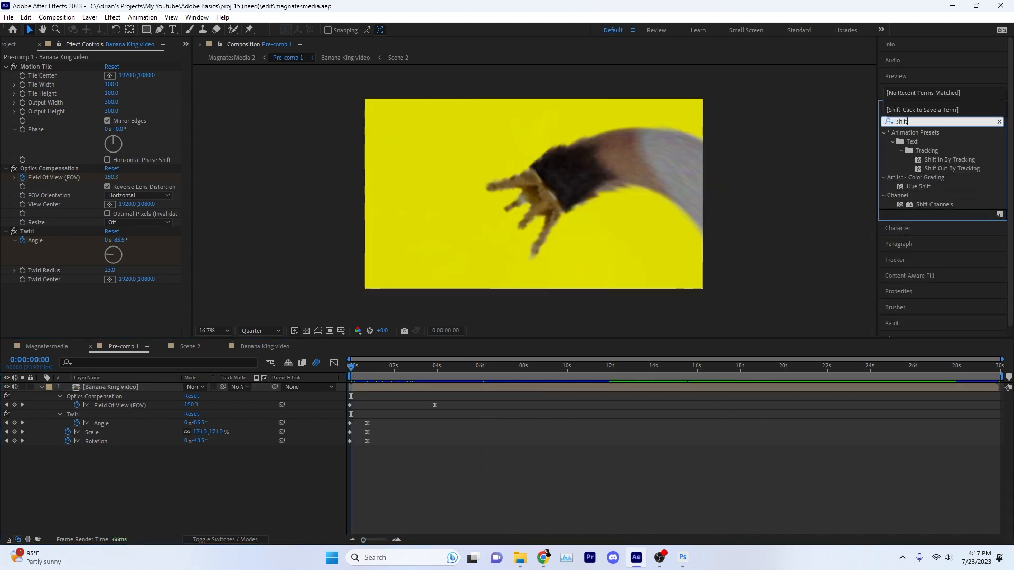
pyautogui.click(941, 205)
pyautogui.moveTo(941, 206); pyautogui.dragTo(340, 376)
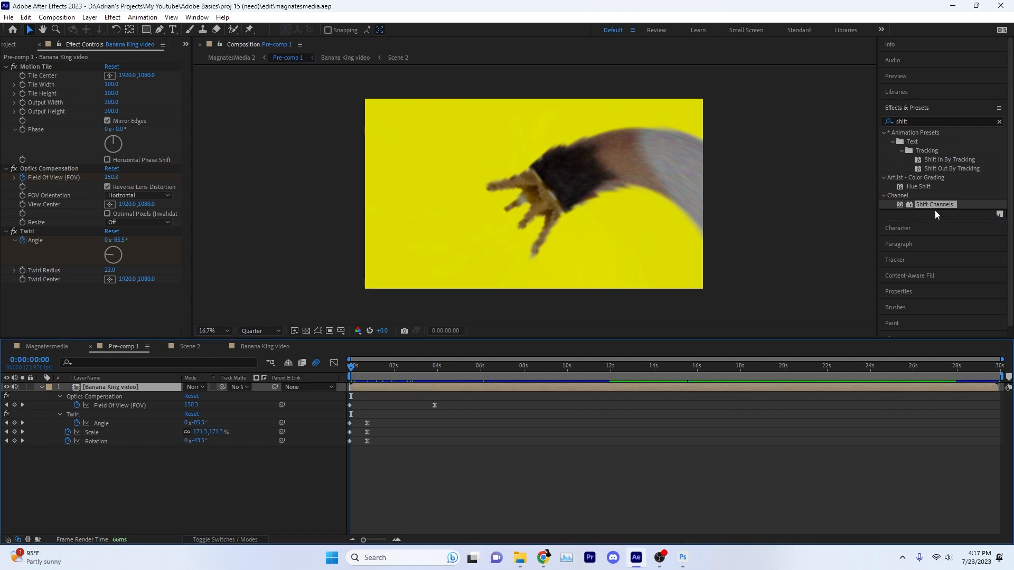
pyautogui.click(6, 67)
pyautogui.click(6, 76)
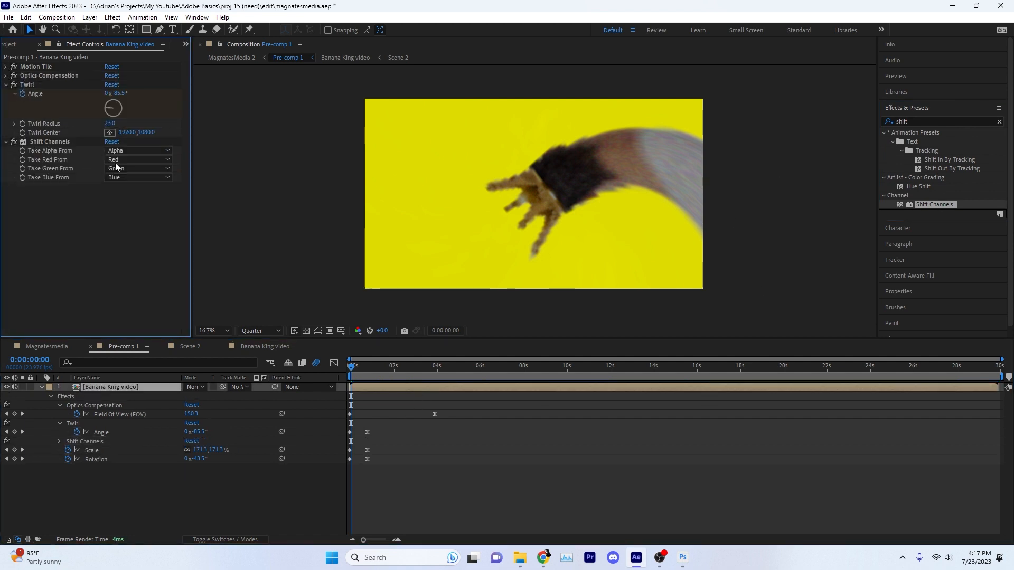
pyautogui.click(6, 84)
pyautogui.click(136, 103)
pyautogui.click(68, 141)
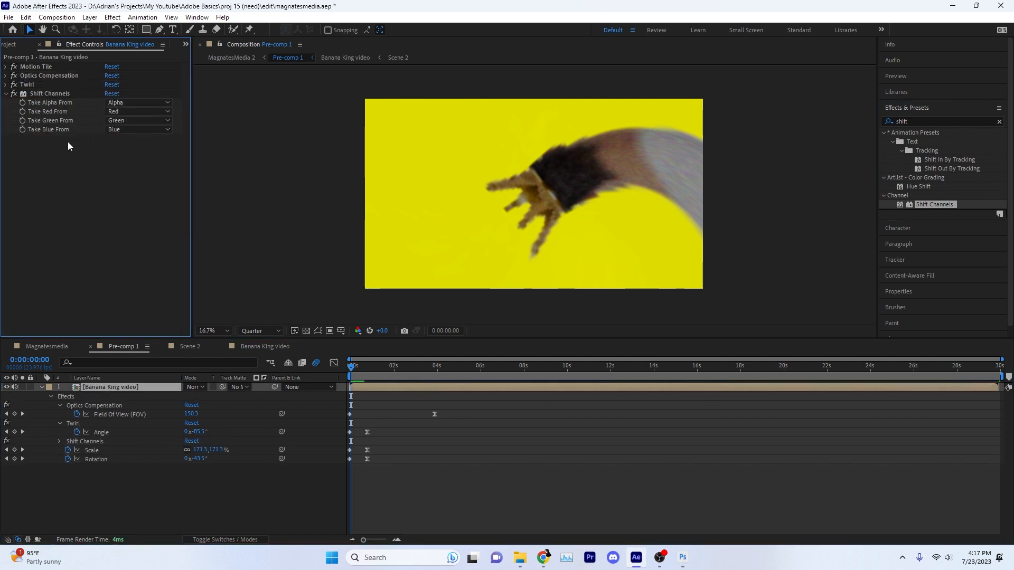
# - Isolate the layer's red channel in Shift Channels by setting green and blue to Full Off and keeping red from Red
pyautogui.click(140, 103)
pyautogui.click(122, 113)
pyautogui.click(126, 120)
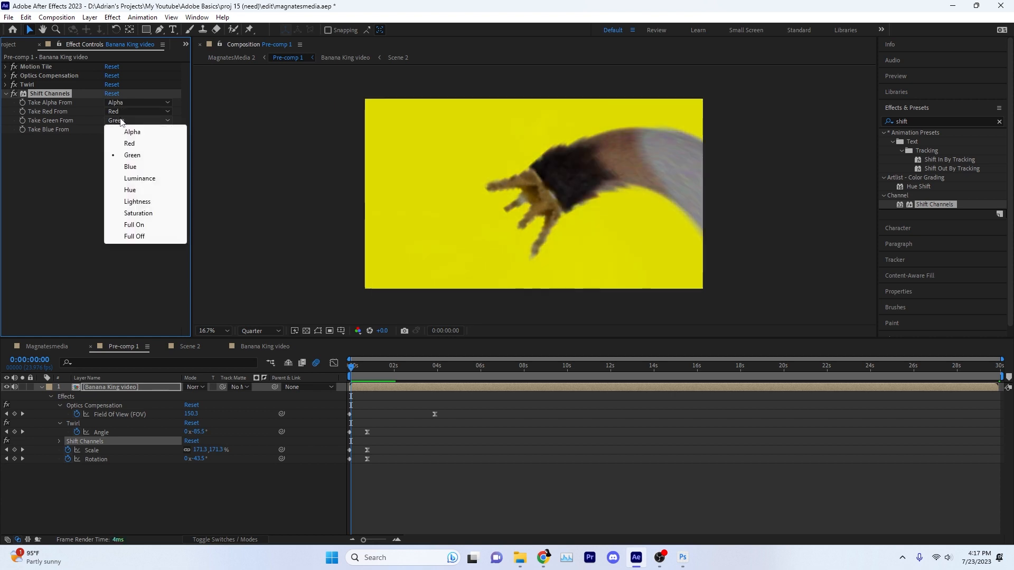
pyautogui.click(122, 144)
pyautogui.click(138, 129)
pyautogui.click(127, 150)
pyautogui.click(138, 111)
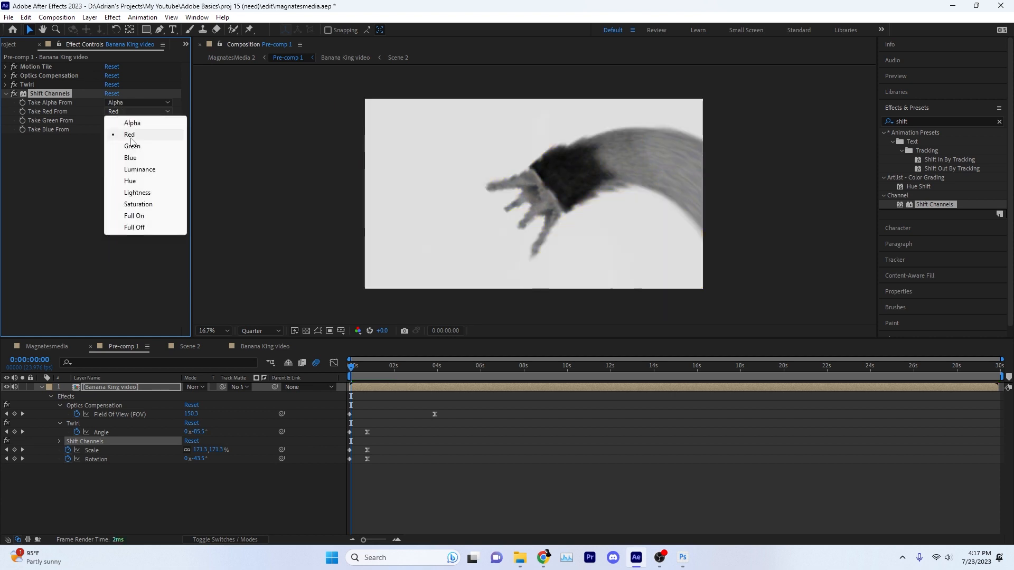
pyautogui.click(129, 140)
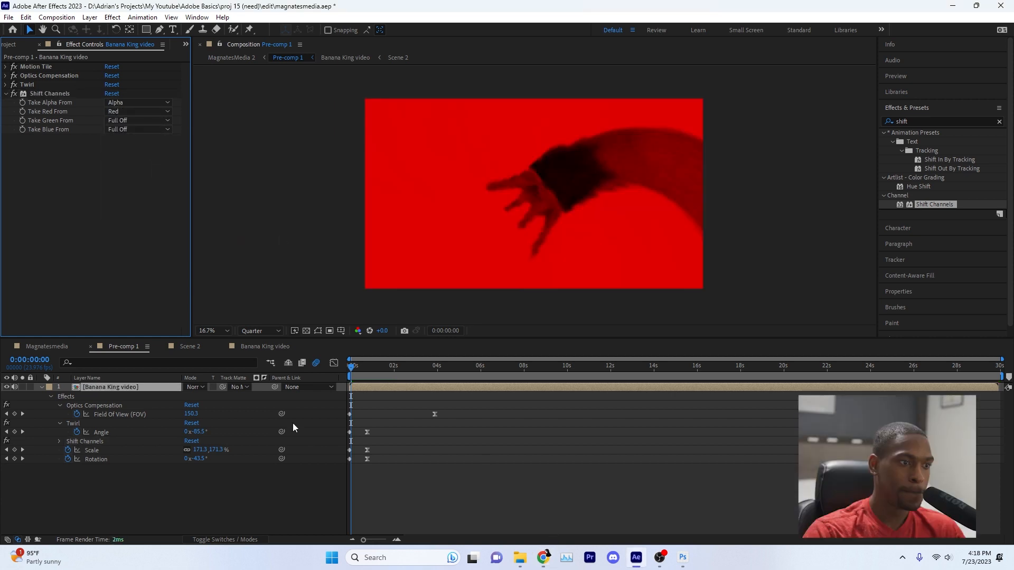
# - Duplicate the red-channel layer and make the copy green only, with red set to Full Off and green taken from Green
pyautogui.click(145, 392)
pyautogui.hotkey('ctrl', 'd')
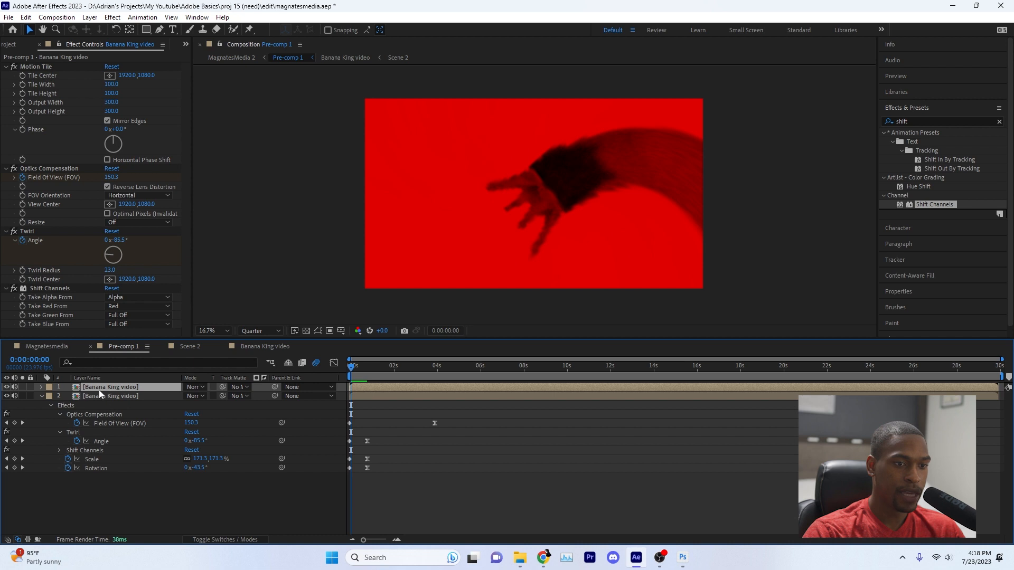
pyautogui.click(6, 231)
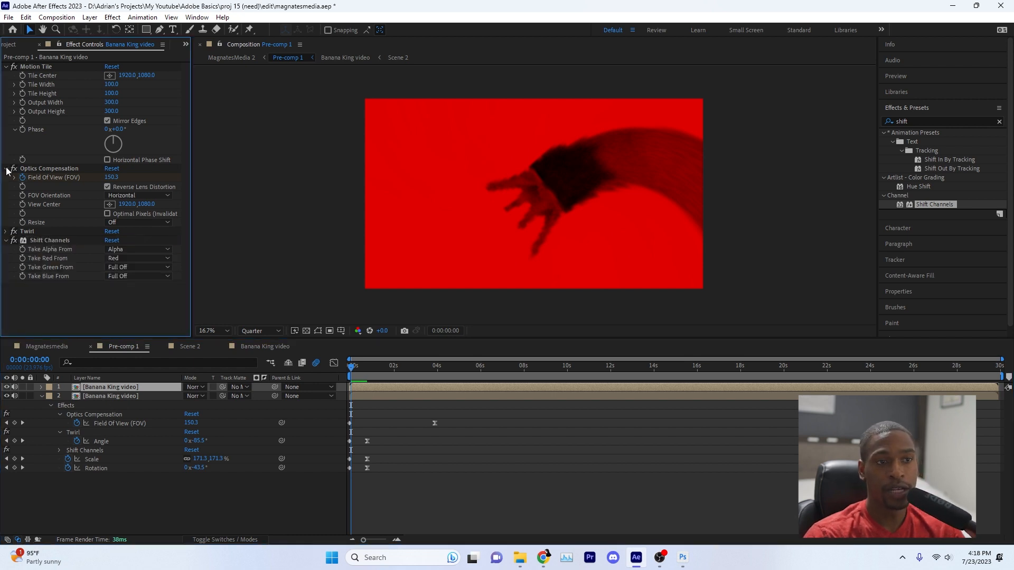
pyautogui.click(7, 169)
pyautogui.click(6, 67)
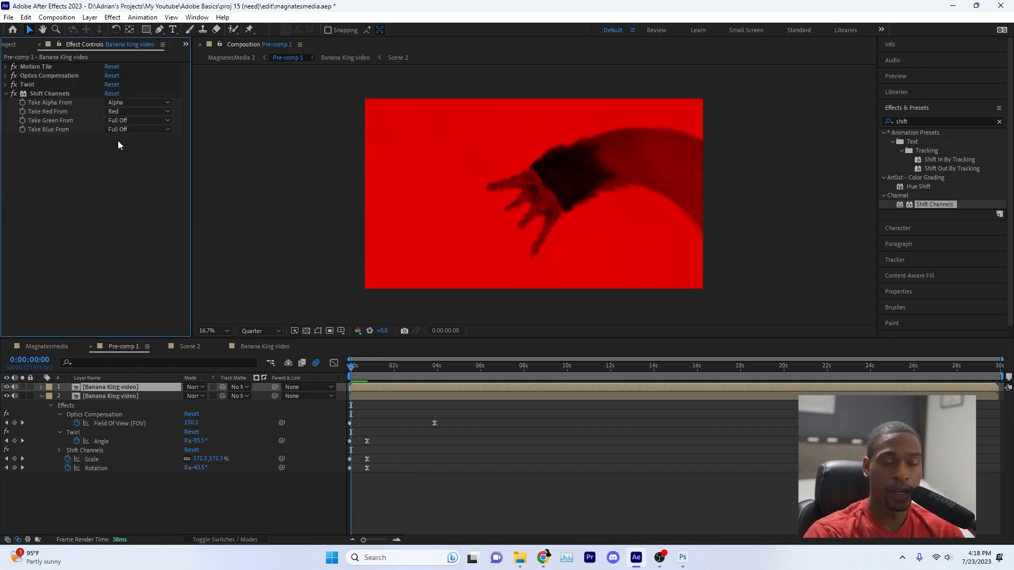
pyautogui.click(132, 112)
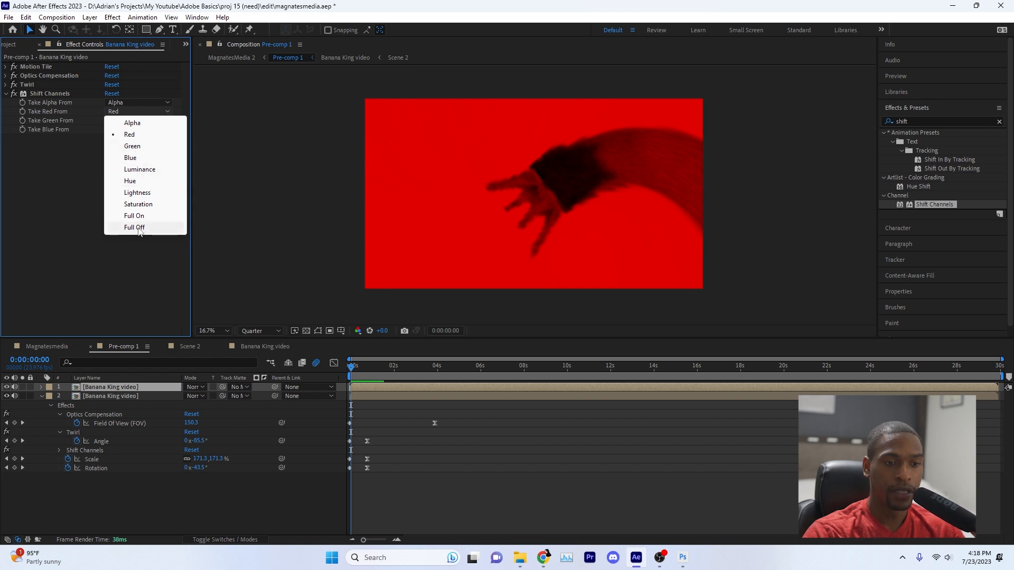
pyautogui.click(134, 227)
pyautogui.click(138, 120)
pyautogui.click(132, 155)
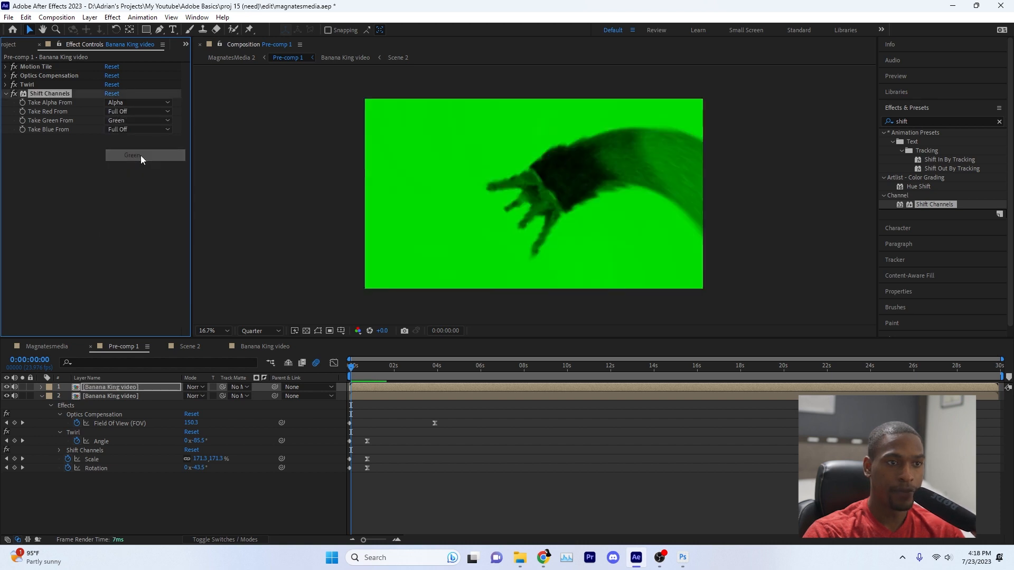
# - Duplicate the green-channel layer and make the copy blue only, with green set to Full Off and blue taken from Blue
pyautogui.click(101, 387)
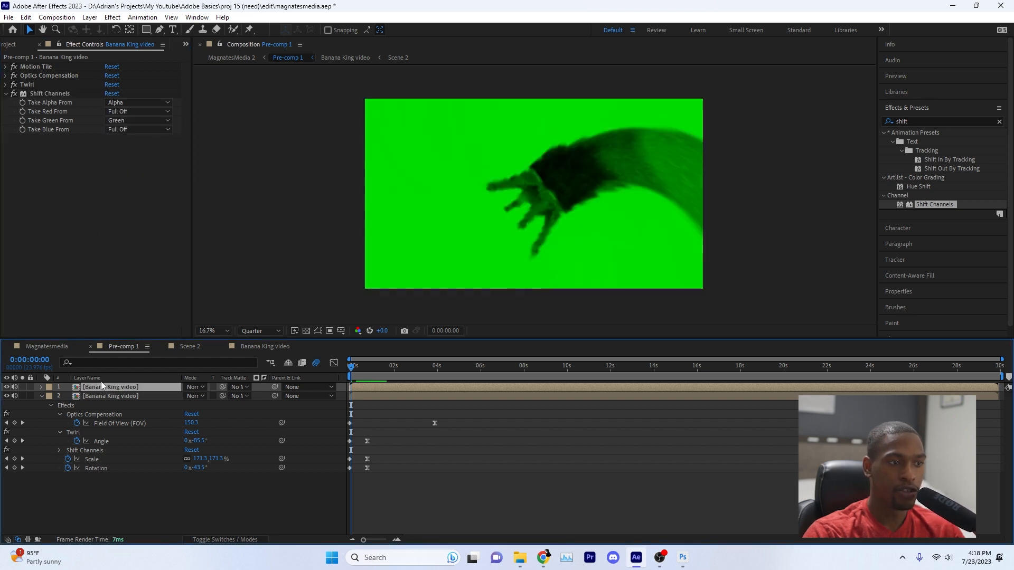
pyautogui.hotkey('ctrl', 'd')
pyautogui.click(7, 232)
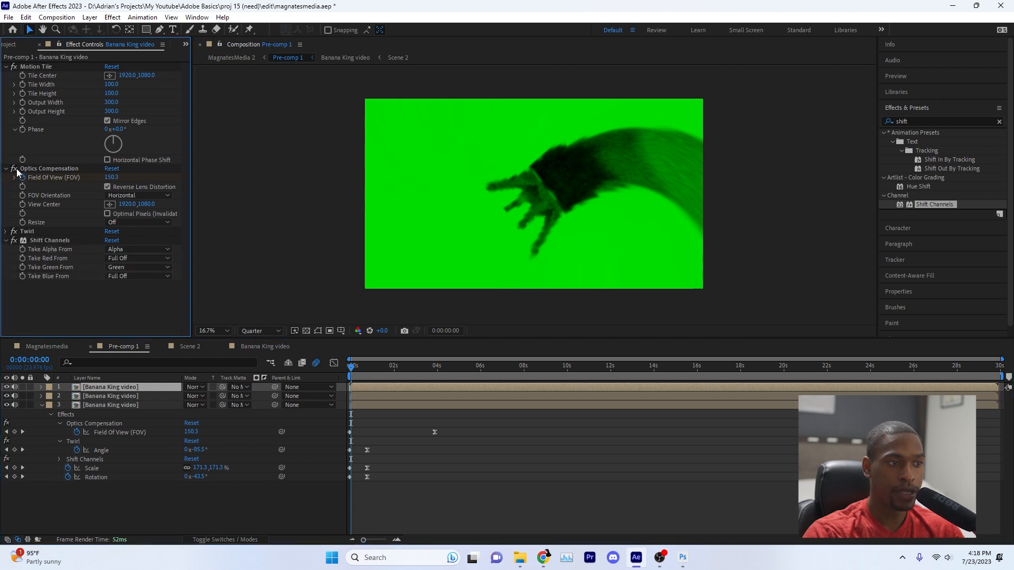
pyautogui.click(5, 169)
pyautogui.click(7, 66)
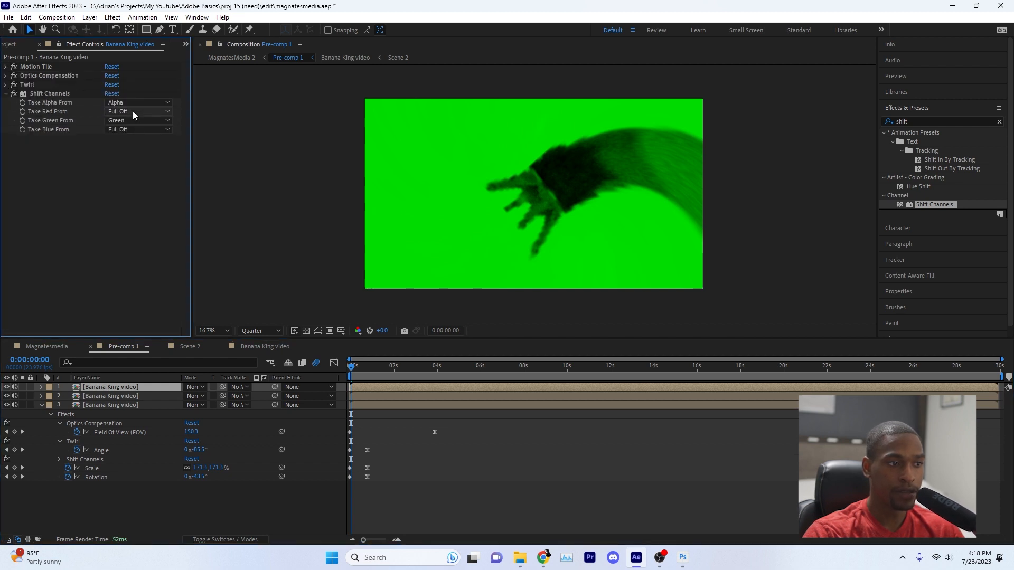
pyautogui.click(136, 120)
pyautogui.click(136, 236)
pyautogui.click(137, 129)
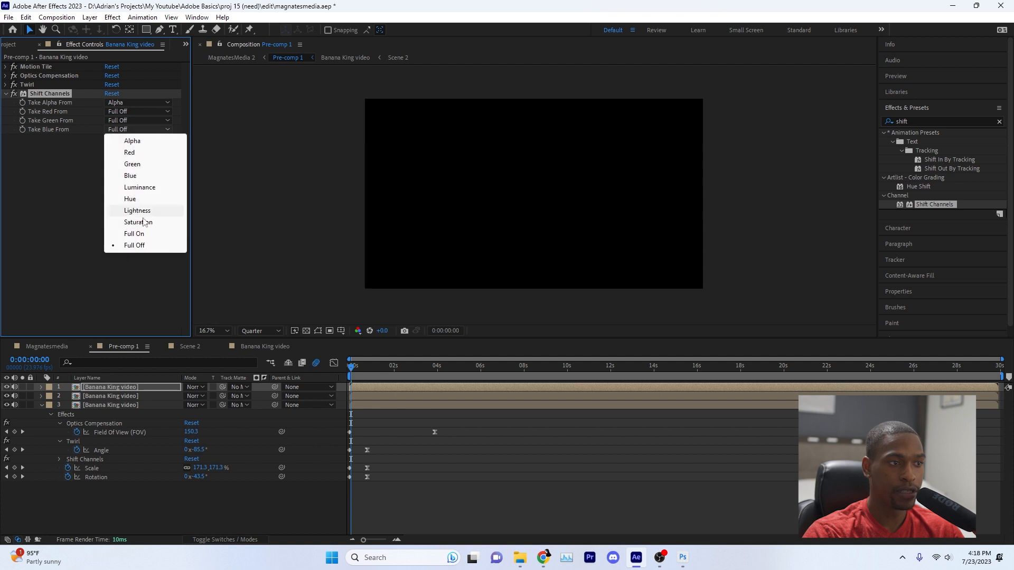
pyautogui.click(135, 175)
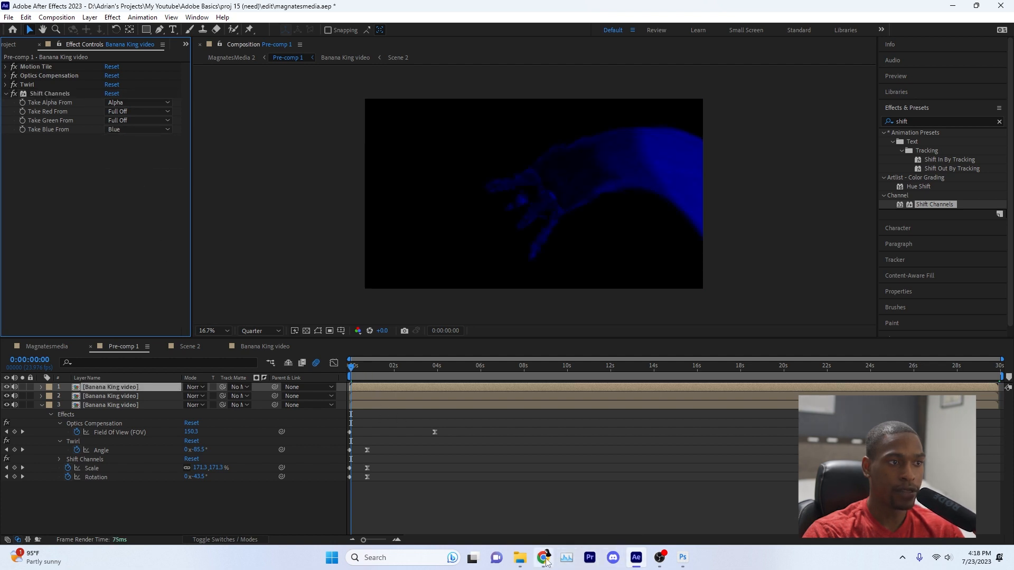
# - Set the blending mode of the blue-channel and green-channel layers to Screen
pyautogui.click(119, 395)
pyautogui.keyDown('shift'); pyautogui.click(124, 397); pyautogui.keyUp('shift')
pyautogui.click(194, 390)
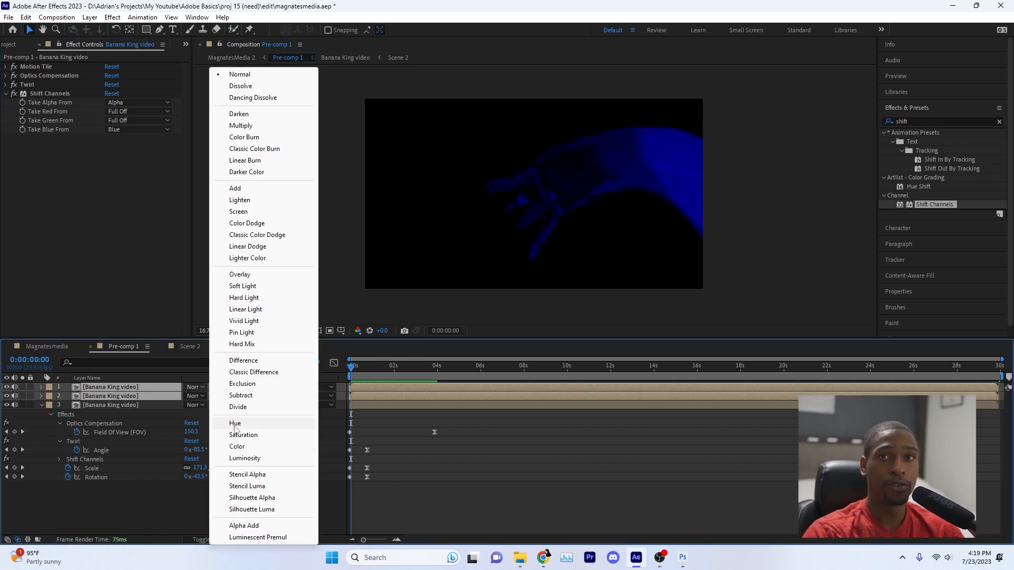
pyautogui.click(239, 211)
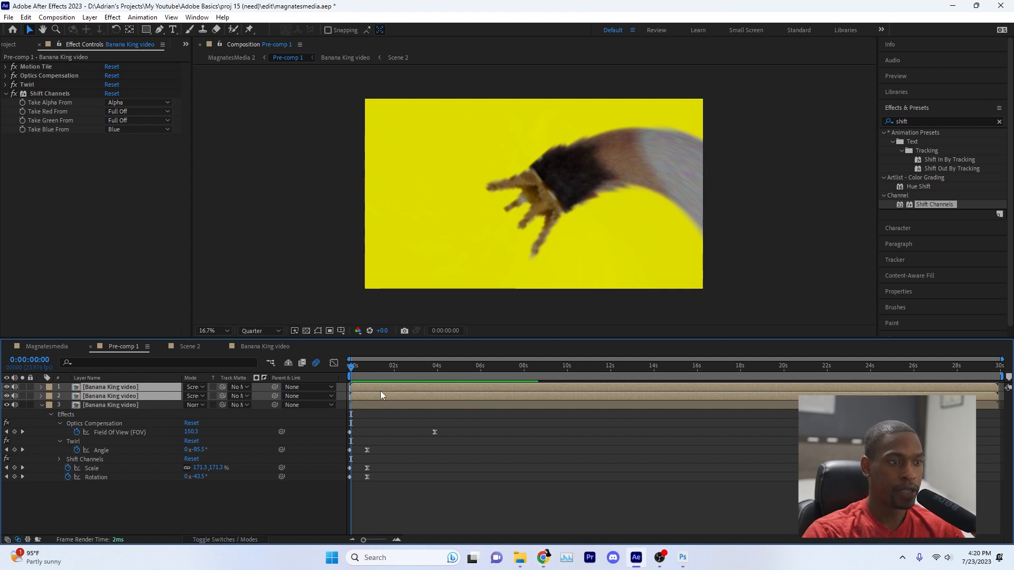
pyautogui.click(362, 419)
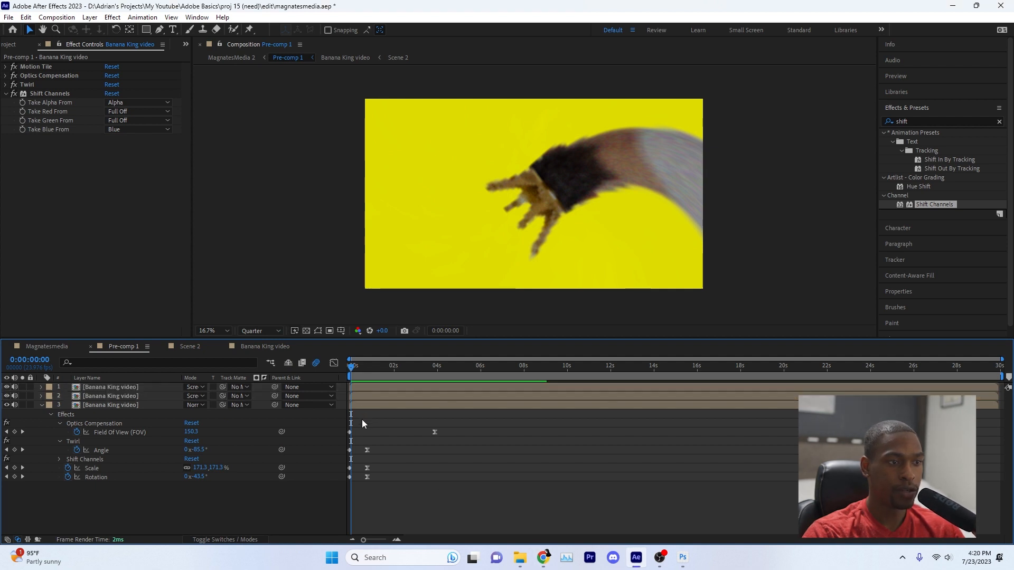
# - Try the expression wiggle(2,200) on the Position of the blue-channel layer
pyautogui.click(364, 391)
pyautogui.press('p')
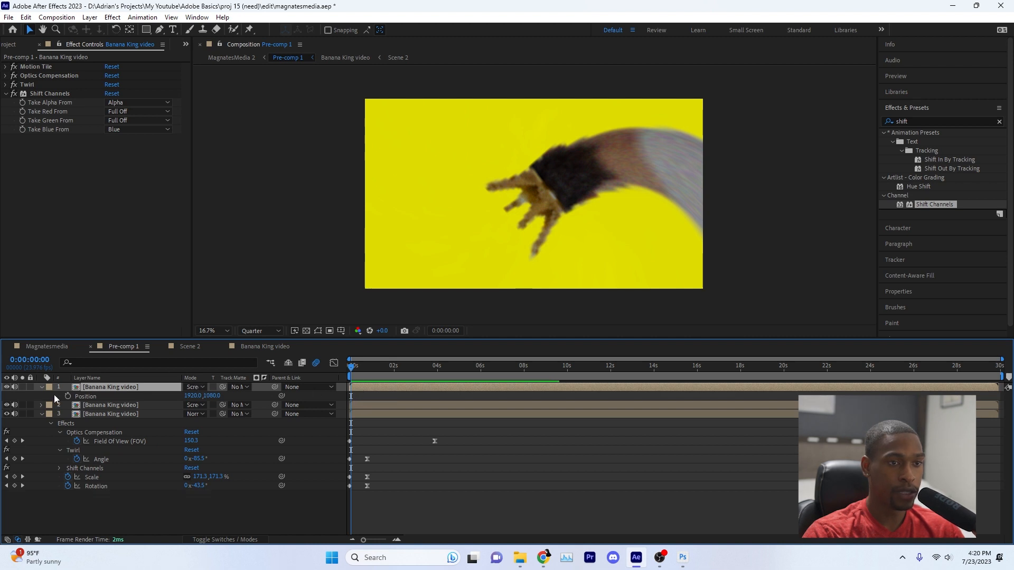
pyautogui.keyDown('alt'); pyautogui.click(68, 396); pyautogui.keyUp('alt')
pyautogui.write('wi')
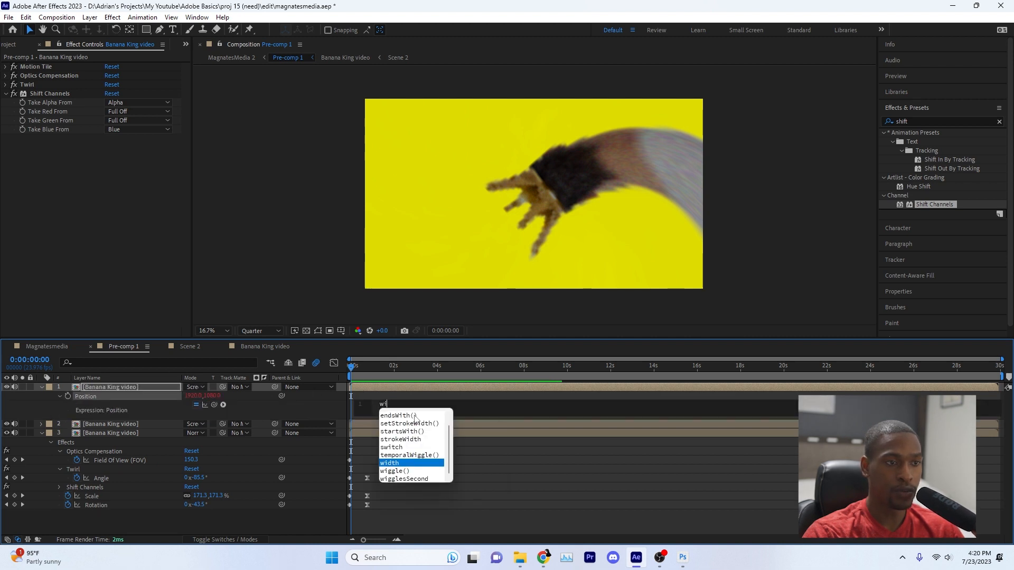
pyautogui.write('ggle')
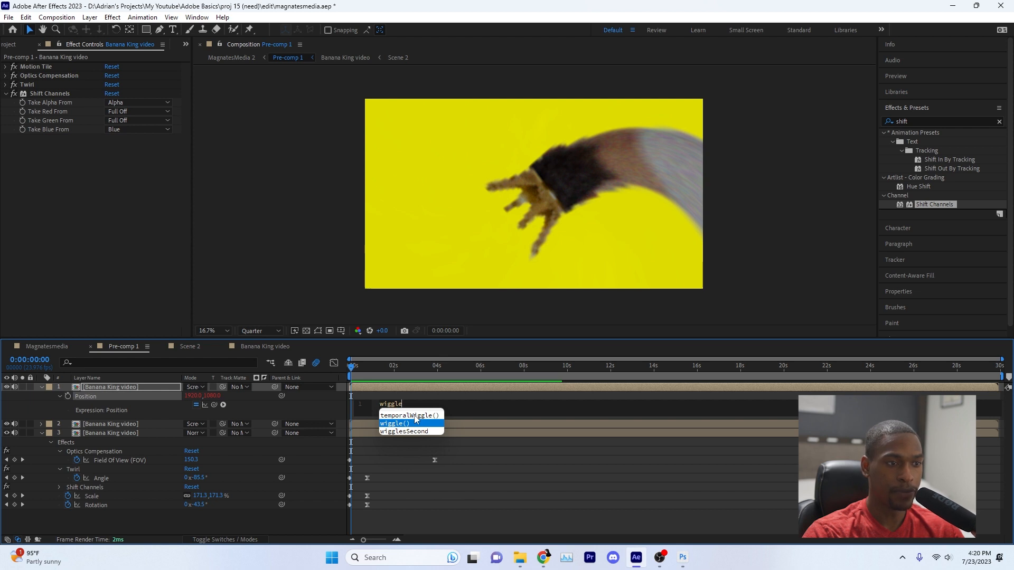
pyautogui.write('(2,200')
pyautogui.press('Return')
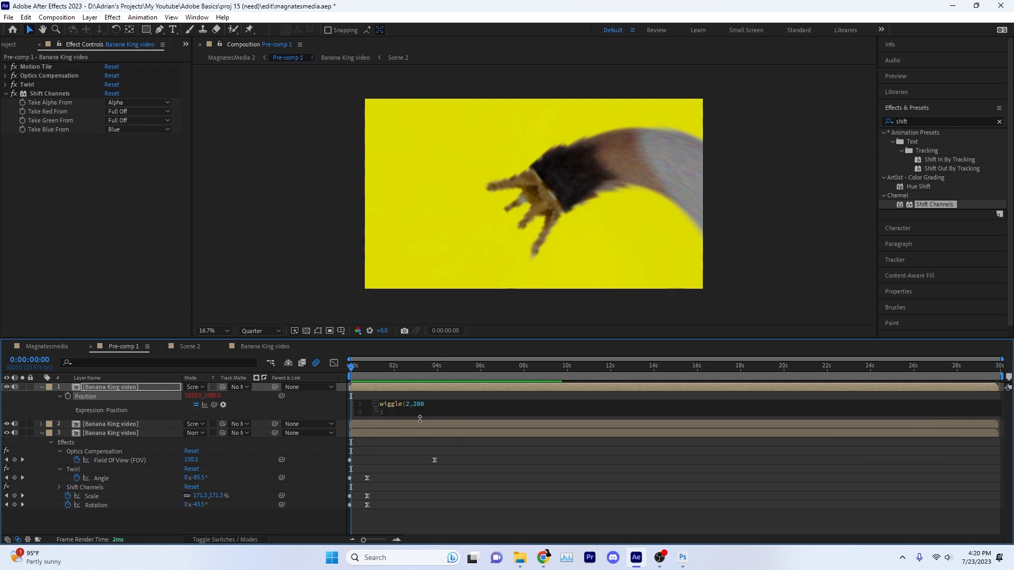
pyautogui.press('BackSpace')
pyautogui.click(383, 352)
# - Try wiggle(2,200) on the green-channel layer's Position as well and scrub the opening frames to judge the color split
pyautogui.click(361, 423)
pyautogui.press('p')
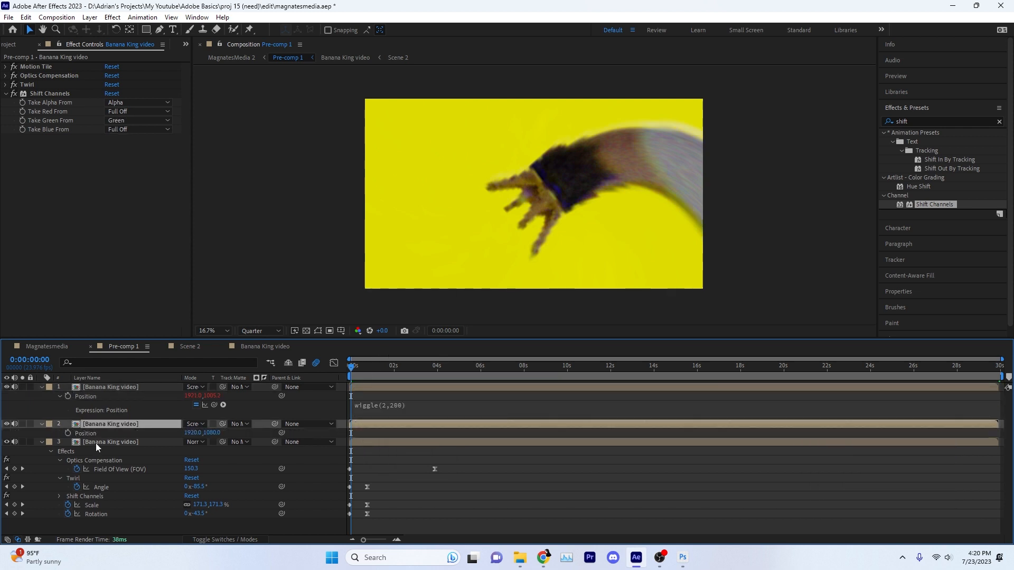
pyautogui.keyDown('alt'); pyautogui.click(68, 433); pyautogui.keyUp('alt')
pyautogui.click(362, 369)
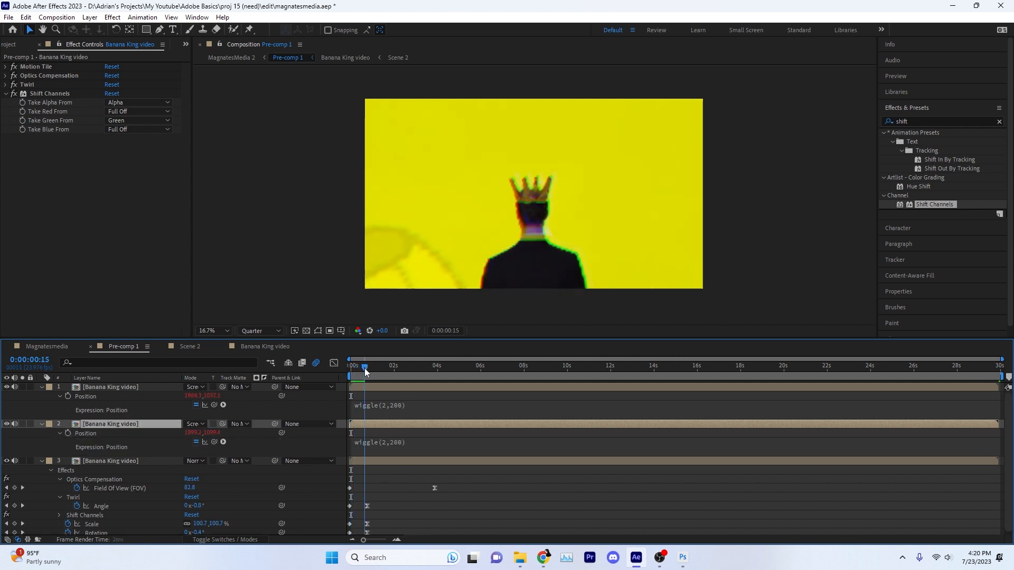
pyautogui.moveTo(361, 367); pyautogui.dragTo(321, 379)
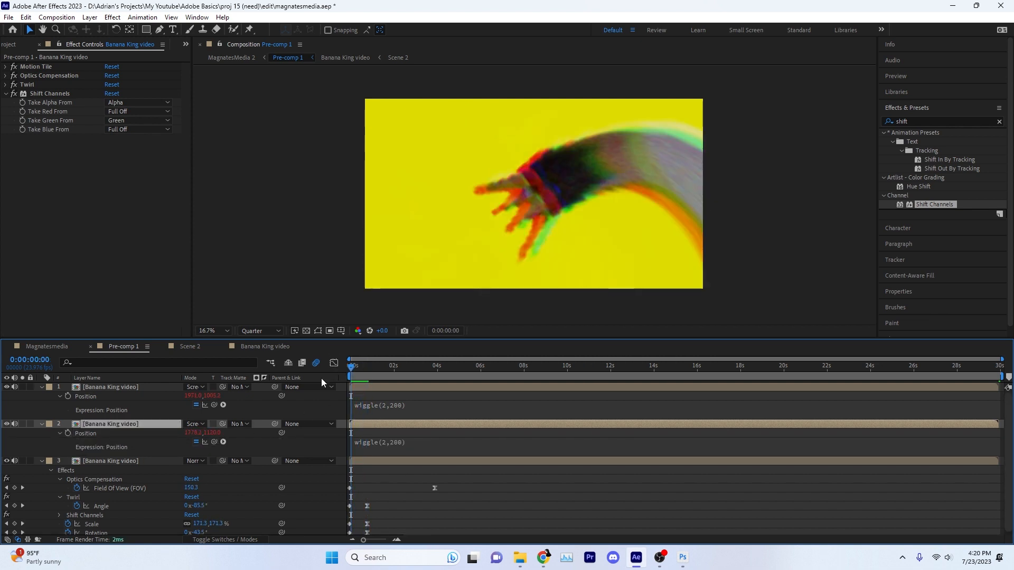
# - Undo the wiggle(2,200) expressions on the blue-channel and green-channel layers
pyautogui.hotkey('ctrl', 'z')
pyautogui.hotkey('ctrl', 'z')
pyautogui.hotkey('ctrl', 'z')
pyautogui.hotkey('ctrl', 'z')
# - Add the expression wiggle(3,50) to the Position of both the blue-channel and green-channel layers
pyautogui.keyDown('alt'); pyautogui.click(67, 396); pyautogui.keyUp('alt')
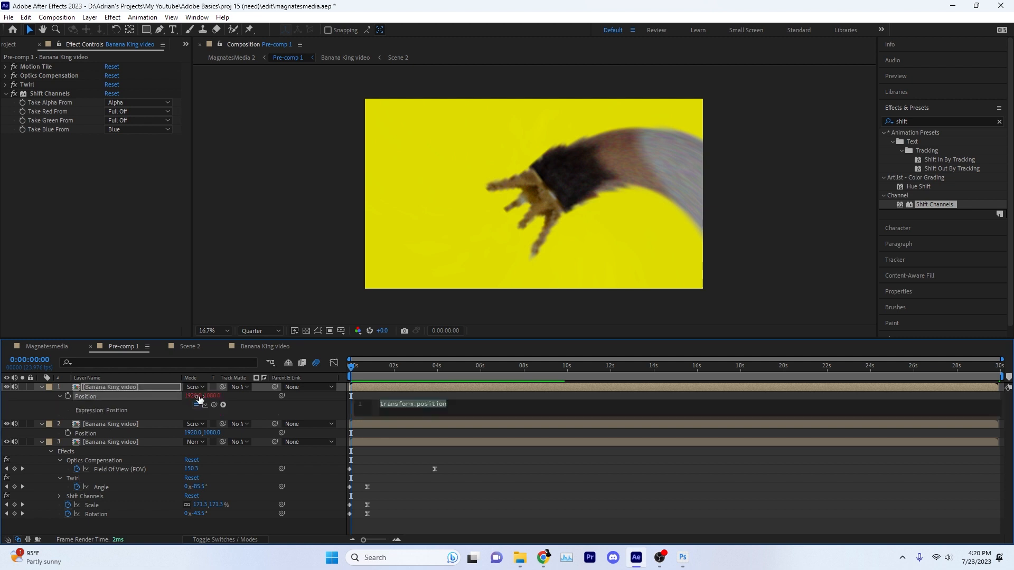
pyautogui.write('wiggle(3,50)')
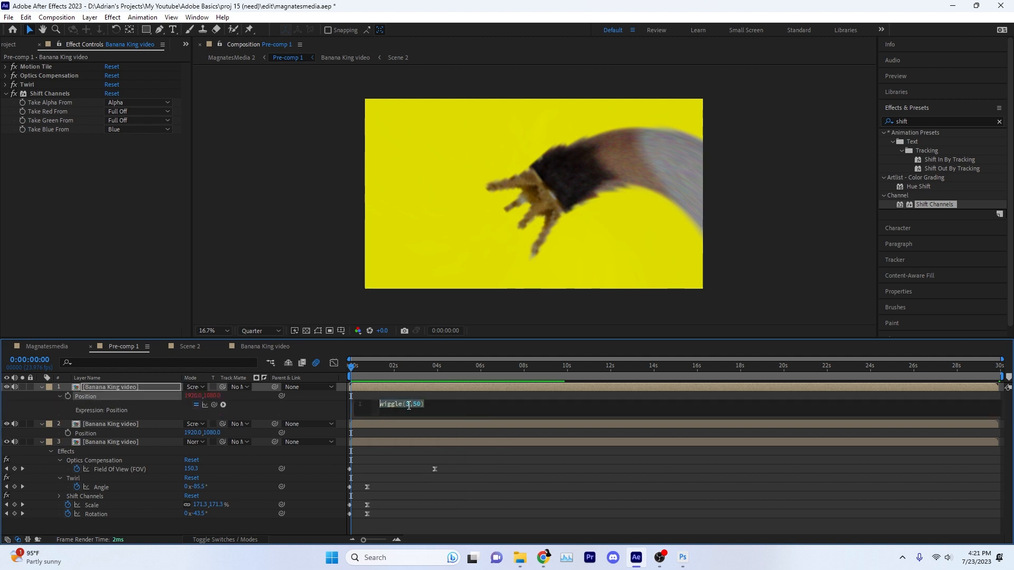
pyautogui.click(357, 426)
pyautogui.keyDown('alt'); pyautogui.click(68, 433); pyautogui.keyUp('alt')
pyautogui.write('wiggle(3,50)')
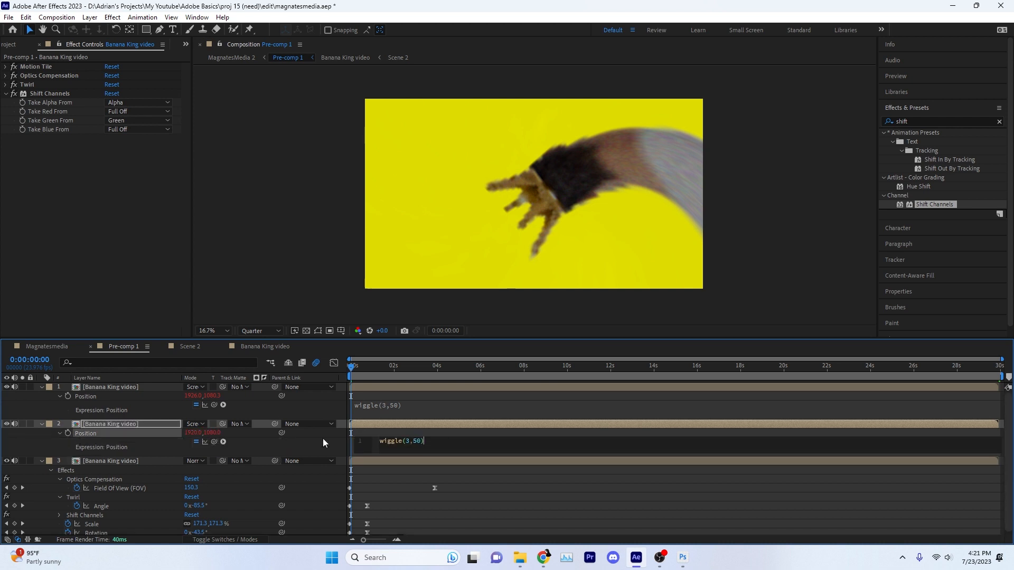
pyautogui.click(378, 387)
# - Keyframe the Opacity of the blue-channel and green-channel layers from 100% at 0:00:01:06 to 0% at 0:00:02:02
pyautogui.scroll(-1, 137, 468)
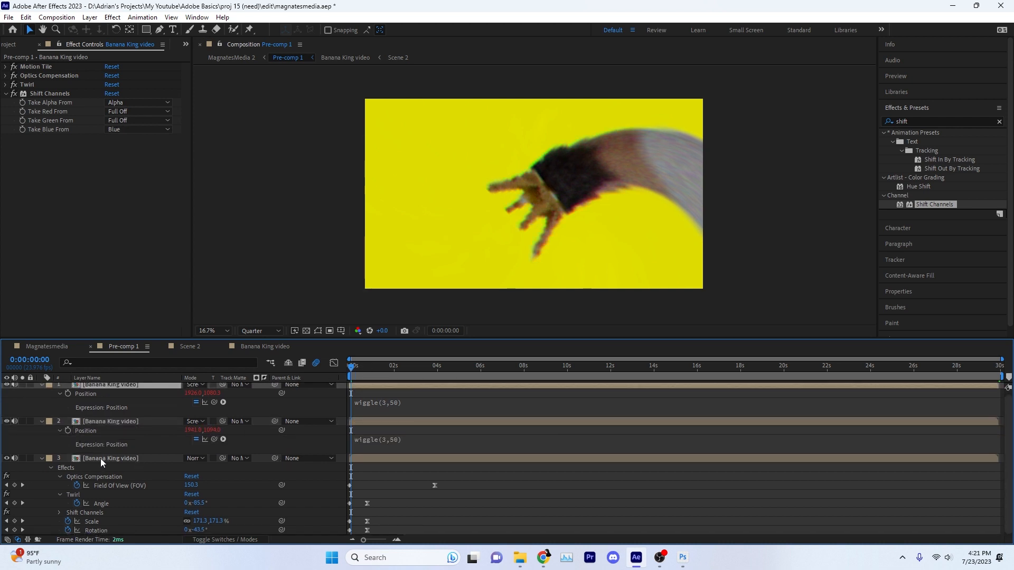
pyautogui.press('p')
pyautogui.hotkey('shift', 'pagedown')
pyautogui.hotkey('shift', 'pagedown')
pyautogui.hotkey('shift', 'pagedown')
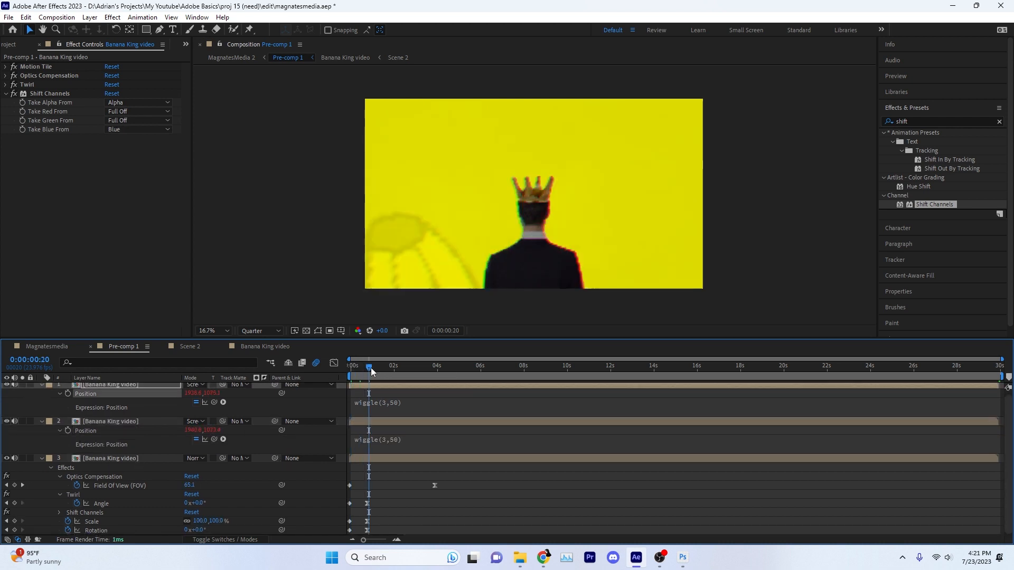
pyautogui.keyDown('ctrl'); pyautogui.click(122, 420); pyautogui.keyUp('ctrl')
pyautogui.hotkey('alt', 'shift', 't')
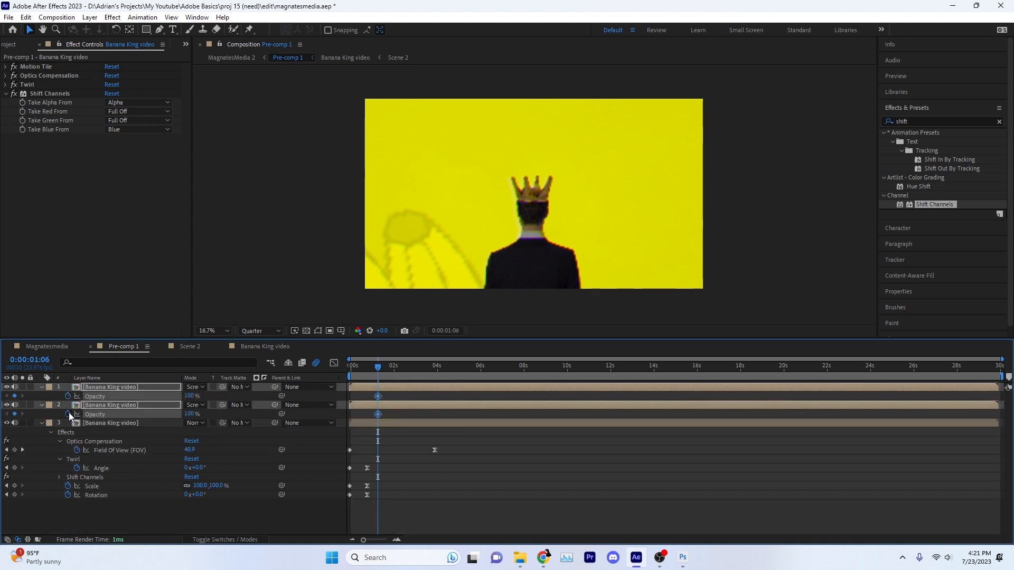
pyautogui.hotkey('shift', 'pagedown')
pyautogui.hotkey('shift', 'pagedown')
pyautogui.press('Return')
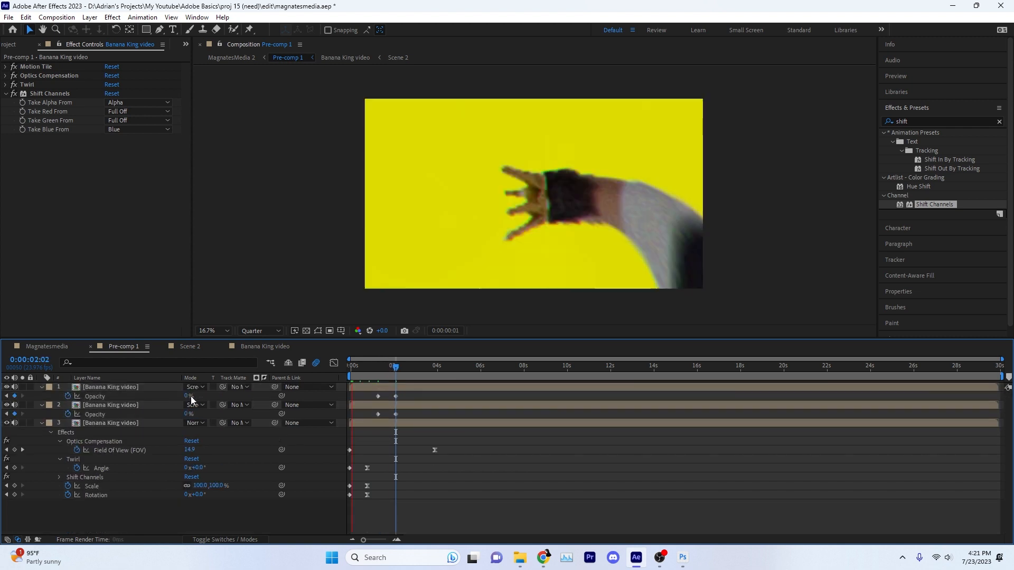
# - Duplicate the red-channel layer at 0:00:01:05 and delete Shift Channels from the lower copy
pyautogui.click(369, 367)
pyautogui.hotkey('ctrl', 'd')
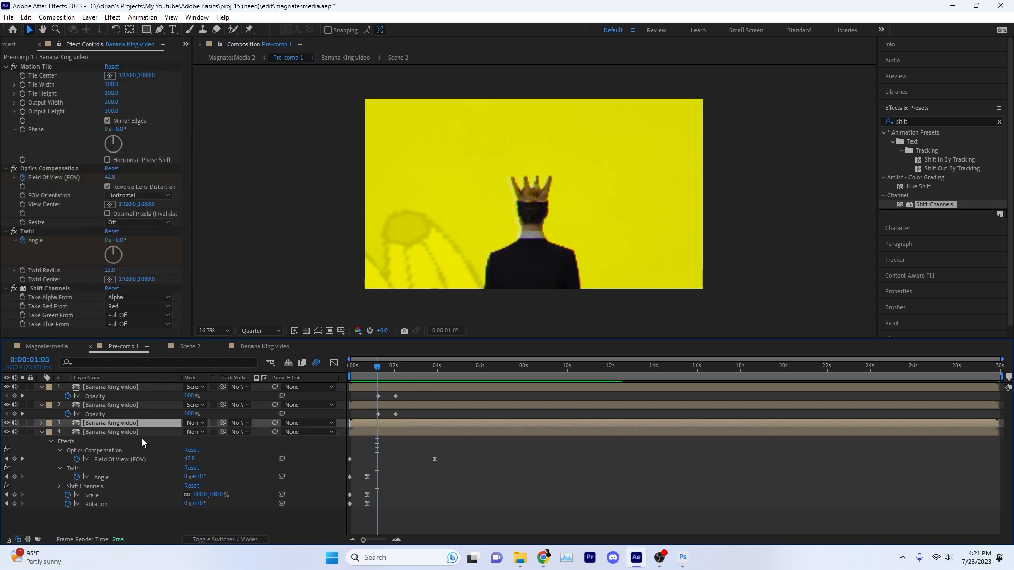
pyautogui.click(101, 432)
pyautogui.click(50, 93)
pyautogui.press('Delete')
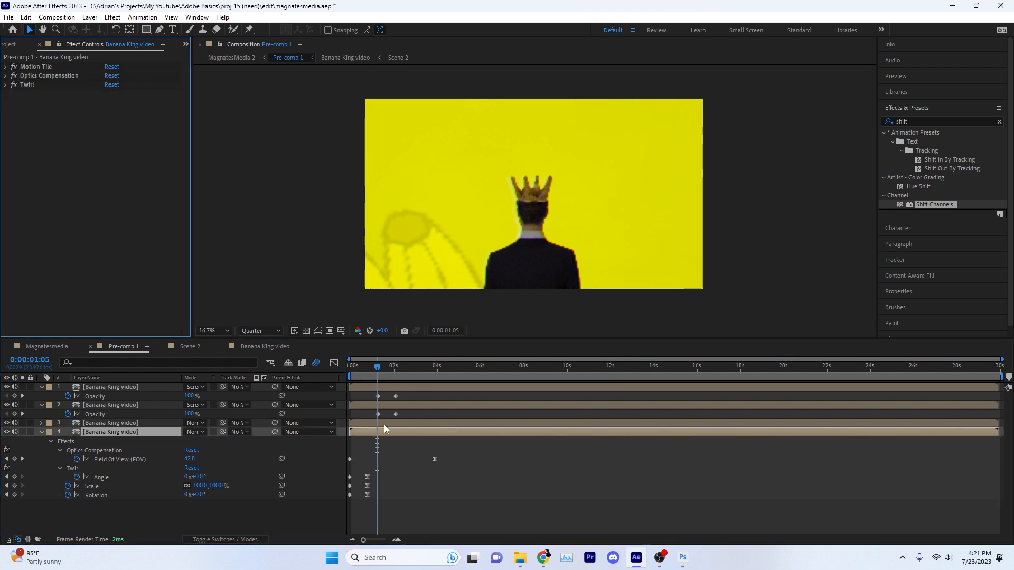
# - Copy the green-channel layer's Opacity keyframes onto the red-channel layer at 0:00:01:05
pyautogui.click(384, 424)
pyautogui.press('t')
pyautogui.moveTo(363, 410); pyautogui.dragTo(404, 418)
pyautogui.hotkey('ctrl', 'c')
pyautogui.click(398, 422)
pyautogui.hotkey('ctrl', 'v')
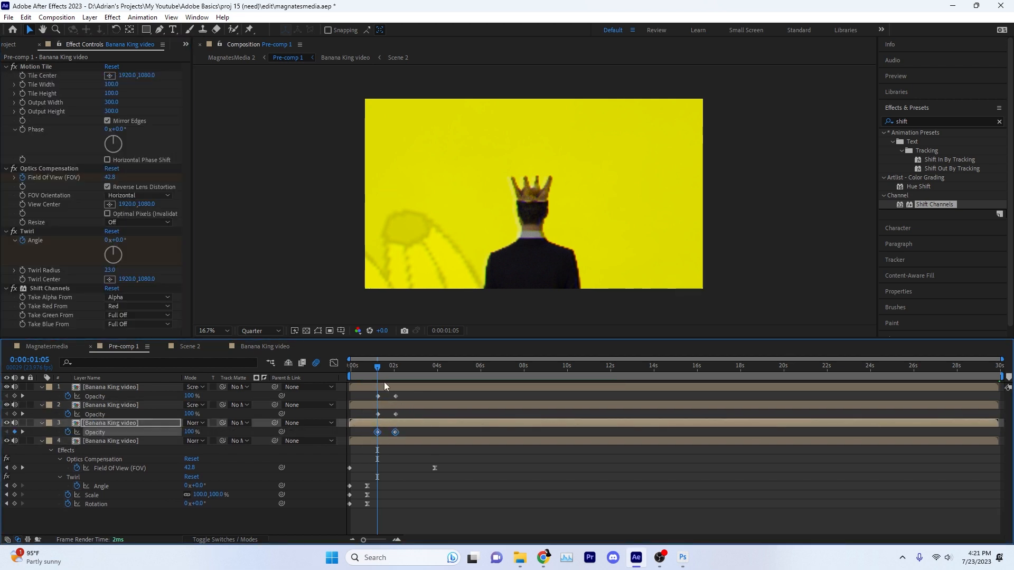
# - Set the red-channel layer's blending mode to Screen and play back the fade from the start
pyautogui.click(350, 366)
pyautogui.press('space')
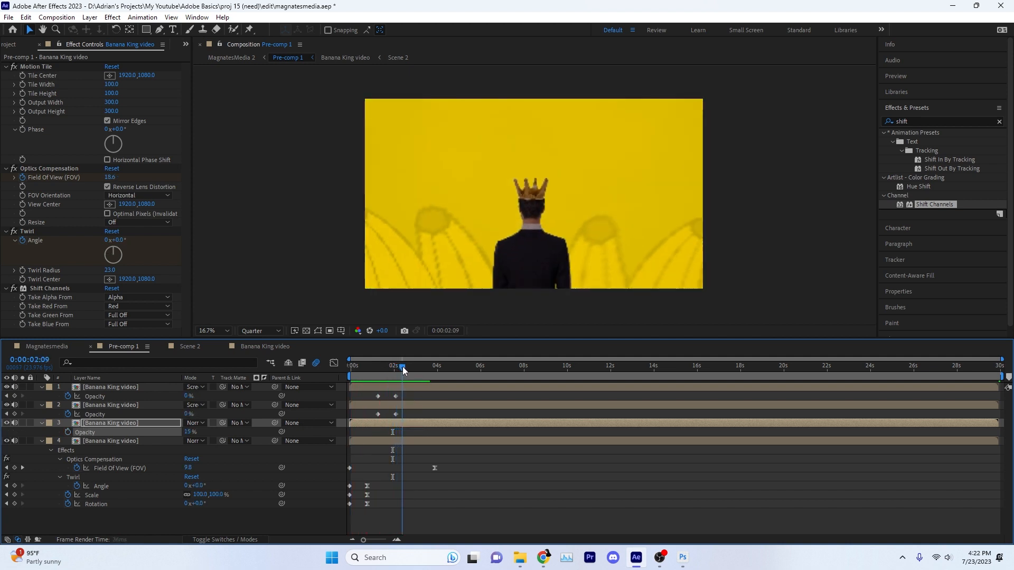
pyautogui.click(196, 423)
pyautogui.click(252, 215)
pyautogui.moveTo(391, 368); pyautogui.dragTo(351, 376)
pyautogui.press('space')
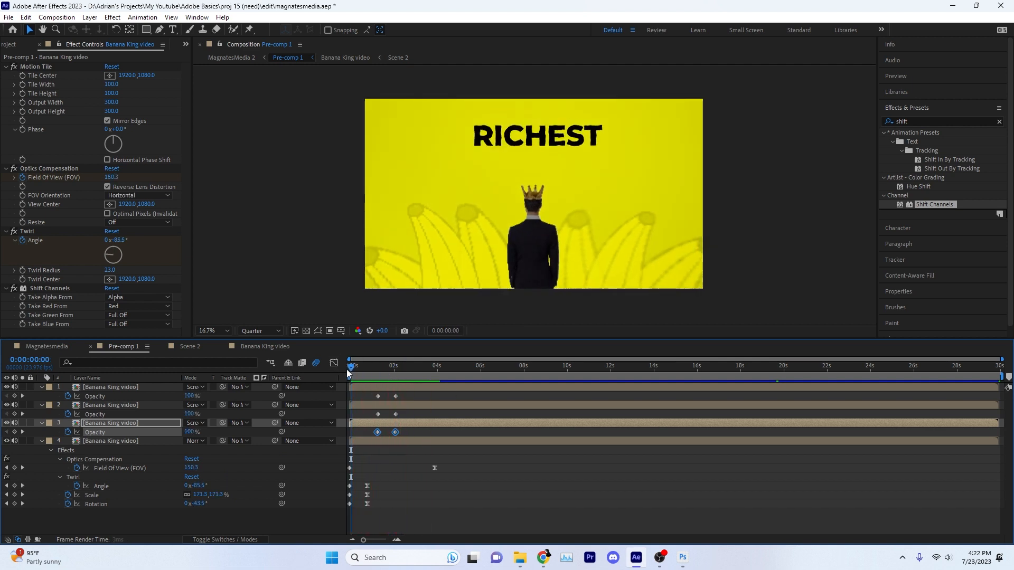
# - Undo the red-channel layer's Screen mode, pasted Opacity keyframes and duplication, and the Shift Channels removal
pyautogui.moveTo(415, 368); pyautogui.dragTo(388, 368)
pyautogui.hotkey('ctrl', 'z')
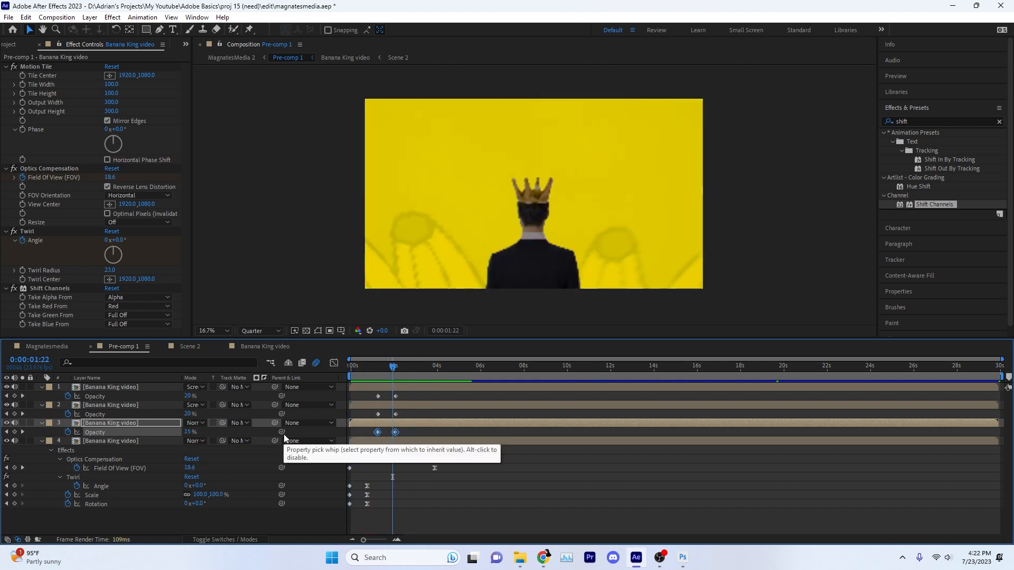
pyautogui.hotkey('ctrl', 'shift', 'z')
pyautogui.hotkey('ctrl', 'z')
pyautogui.hotkey('ctrl', 'z')
pyautogui.hotkey('ctrl', 'z')
pyautogui.hotkey('ctrl', 'z')
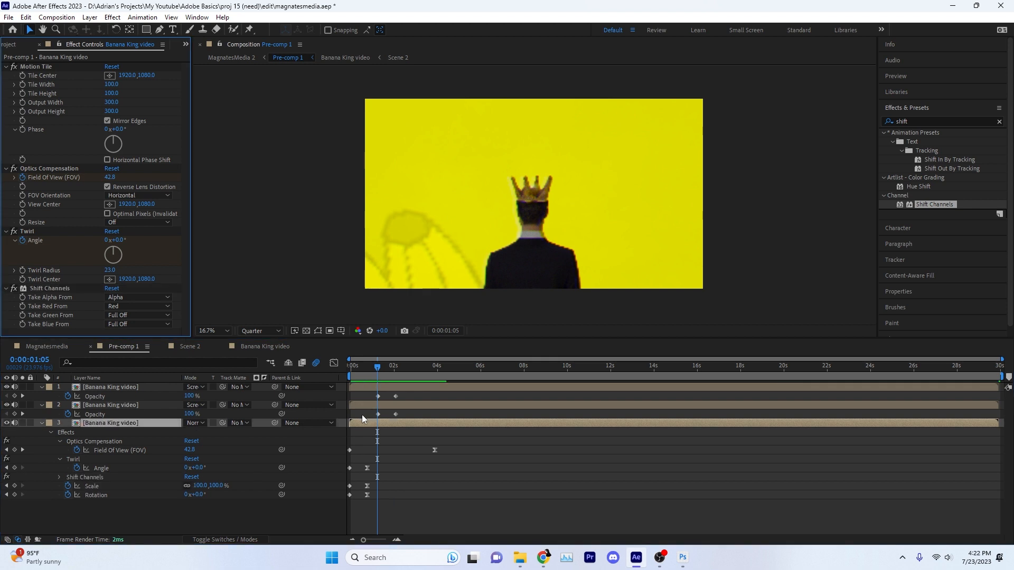
# - Try pasting the green-channel layer's Opacity keyframes onto the red-channel layer at 0:00:01:06, and delete them again
pyautogui.moveTo(376, 369)
pyautogui.mouseDown()
pyautogui.moveTo(387, 374)
pyautogui.moveTo(378, 373)
pyautogui.mouseUp()
pyautogui.scroll(2, 378, 411)
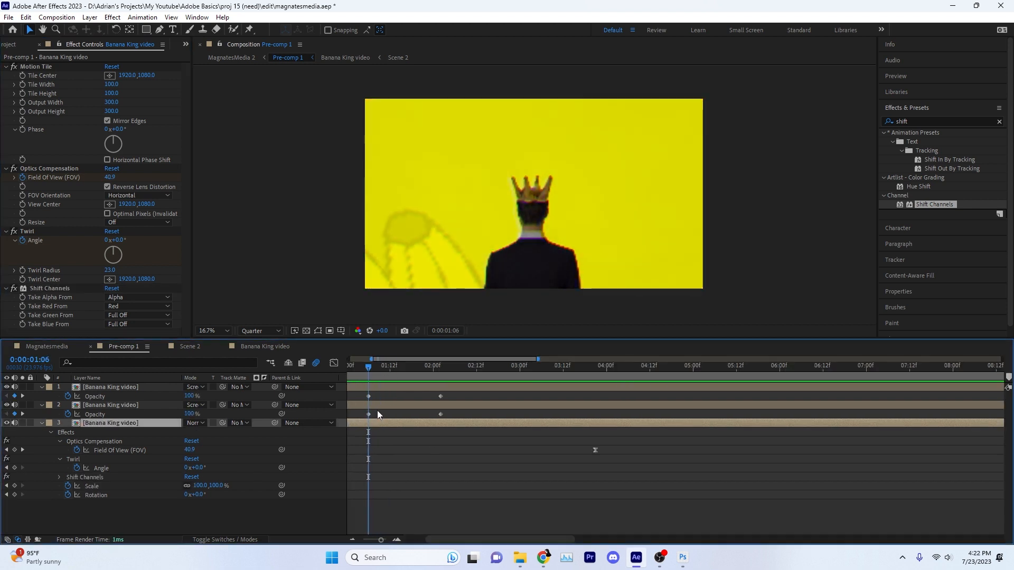
pyautogui.scroll(-1, 379, 418)
pyautogui.click(373, 414)
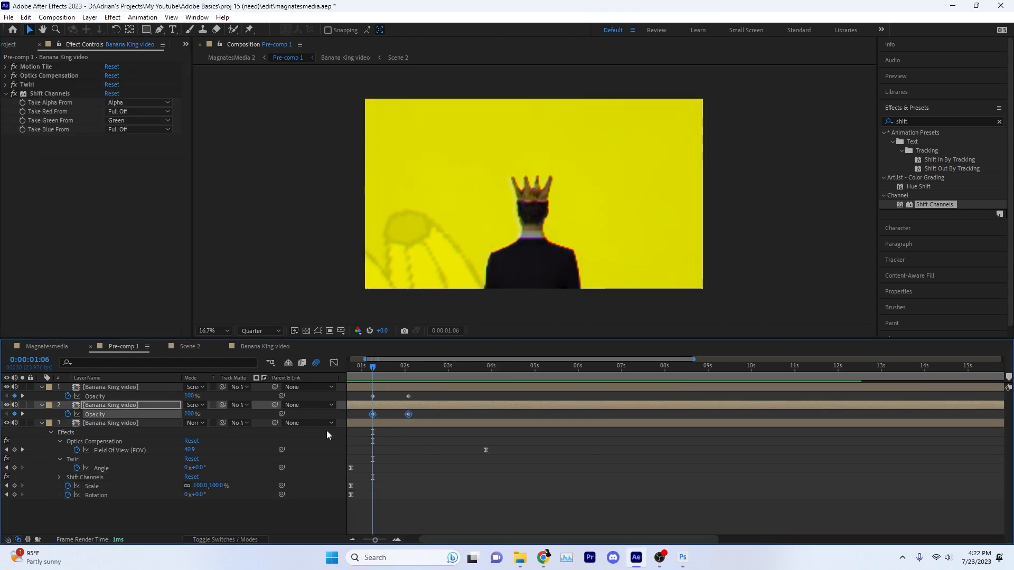
pyautogui.click(382, 425)
pyautogui.click(372, 414)
pyautogui.click(371, 423)
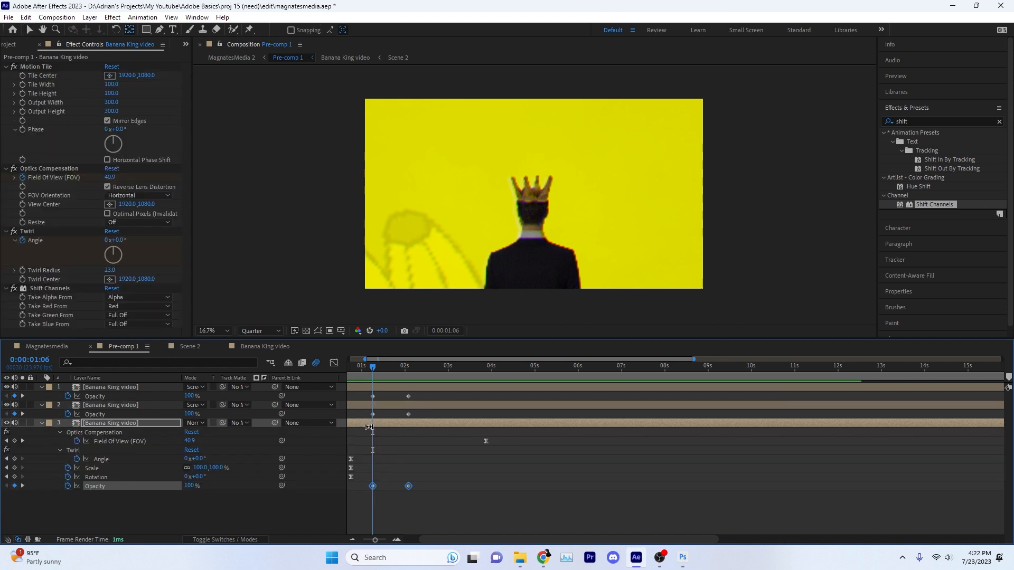
pyautogui.press('Delete')
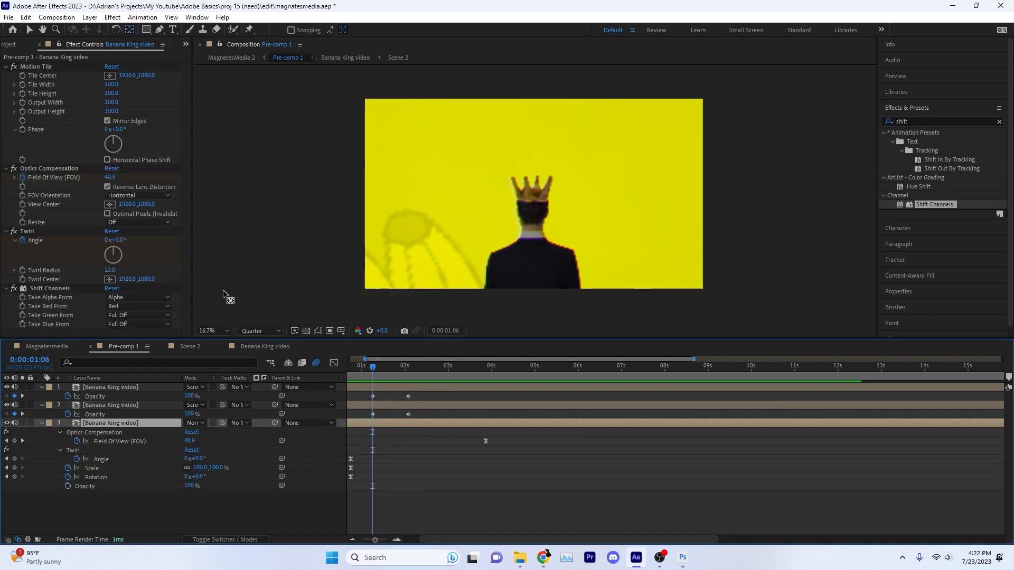
pyautogui.press(',')
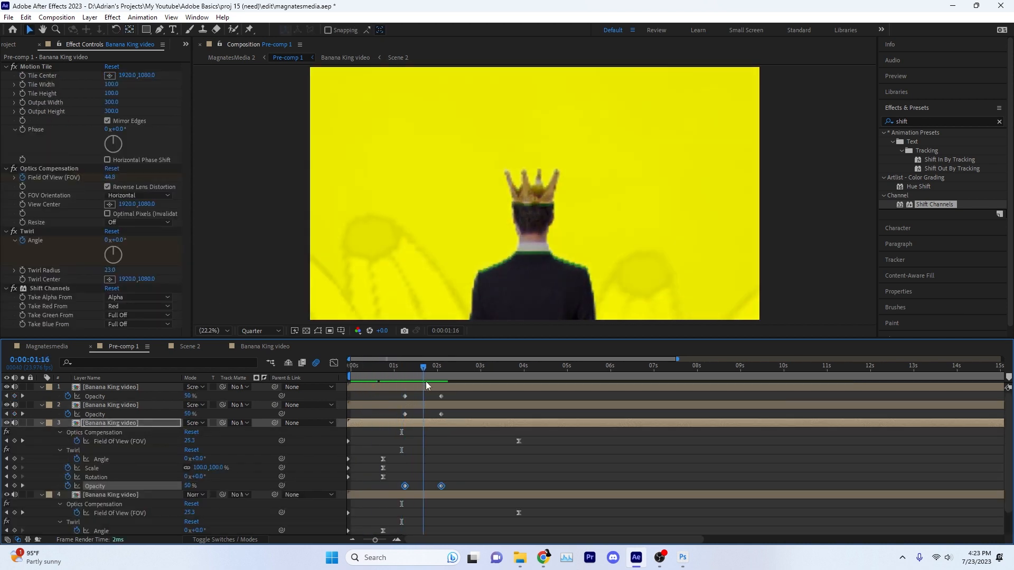
# - Move the opacity keyframe pairs of the three upper Banana King video layers earlier so the first ones sit at 0:00:00:18
pyautogui.press('space')
pyautogui.moveTo(354, 388); pyautogui.dragTo(444, 415)
pyautogui.keyDown('shift'); pyautogui.click(393, 404); pyautogui.keyUp('shift')
pyautogui.keyDown('shift'); pyautogui.click(396, 389); pyautogui.keyUp('shift')
pyautogui.keyDown('shift'); pyautogui.moveTo(398, 479); pyautogui.dragTo(445, 489); pyautogui.keyUp('shift')
pyautogui.moveTo(405, 486); pyautogui.dragTo(395, 485)
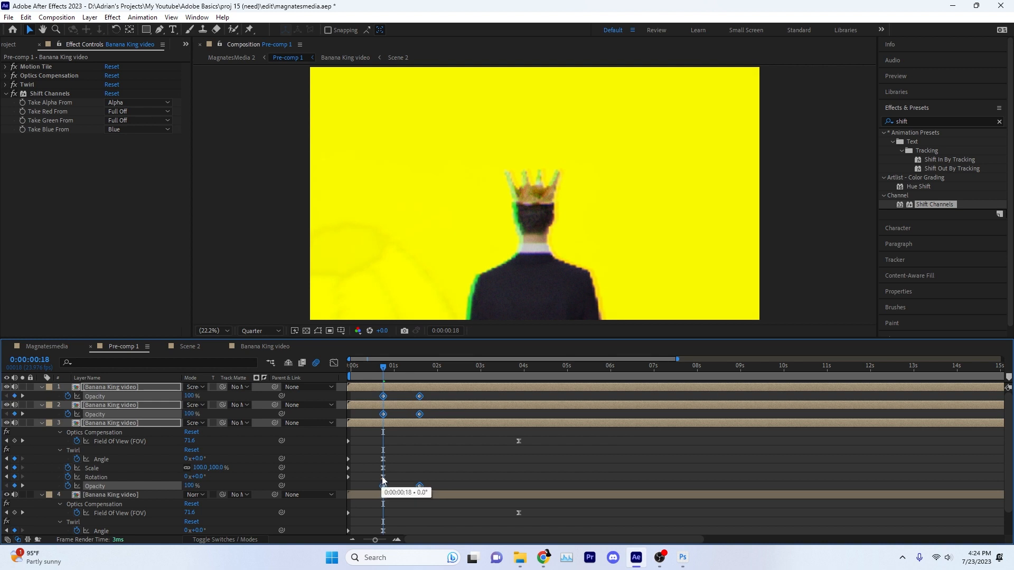
# - Move the closing opacity keyframes of the three upper layers to ten frames after the first ones, at 0:00:01:04
pyautogui.hotkey('shift', 'pagedown')
pyautogui.moveTo(416, 392); pyautogui.dragTo(406, 487)
pyautogui.doubleClick(420, 486)
pyautogui.click(559, 291)
# - Preview the retimed opacity fade from near the start of Pre-comp 1 and save the project
pyautogui.press('space')
pyautogui.moveTo(372, 369); pyautogui.dragTo(355, 381)
pyautogui.press('space')
pyautogui.press('space')
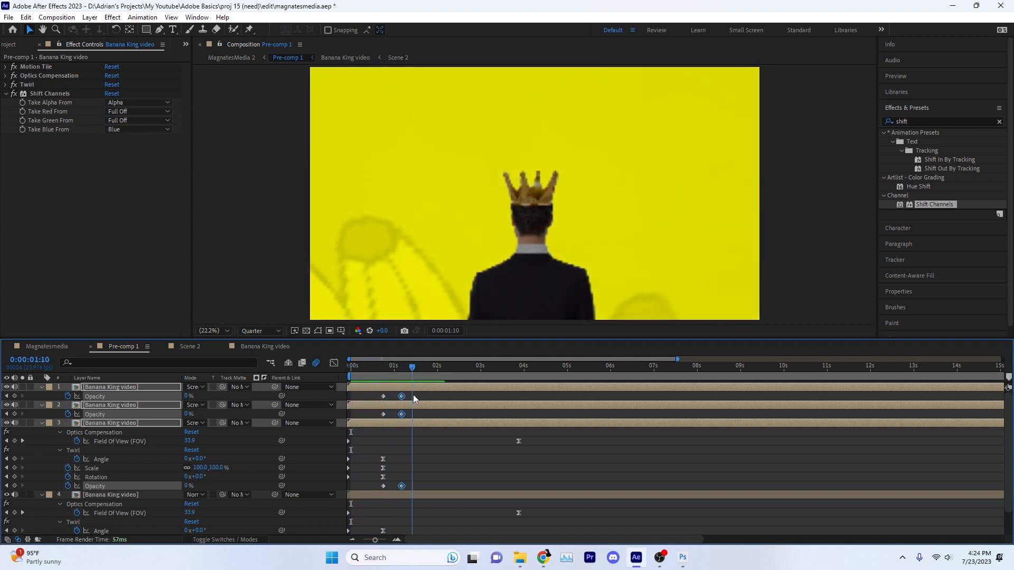
pyautogui.press('space')
pyautogui.hotkey('ctrl', 's')
# - Collapse the keyframed properties of all four Banana King video layers and preview the composition from the start
pyautogui.click(412, 412)
pyautogui.hotkey('ctrl', 'a')
pyautogui.press('u')
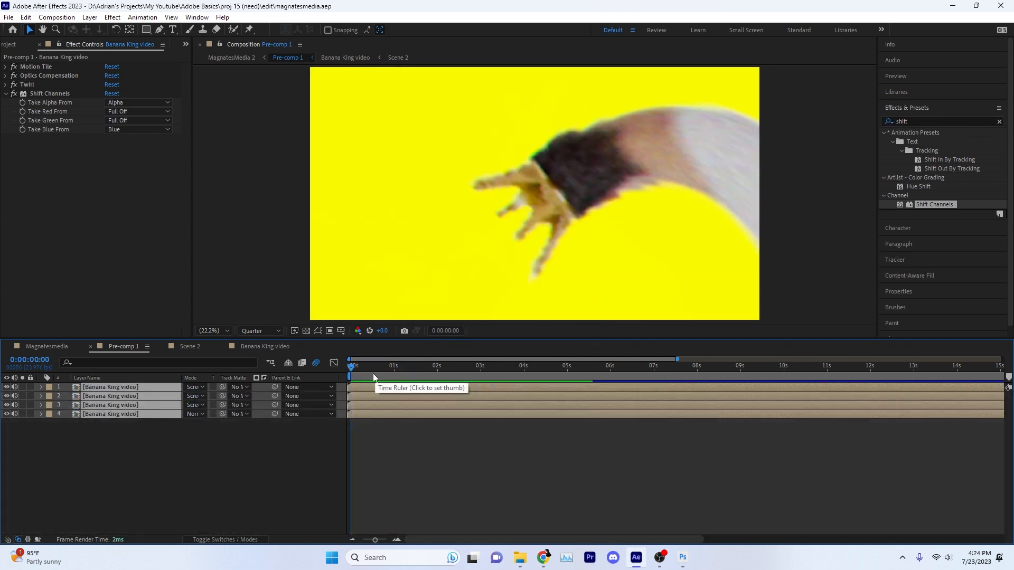
pyautogui.press('space')
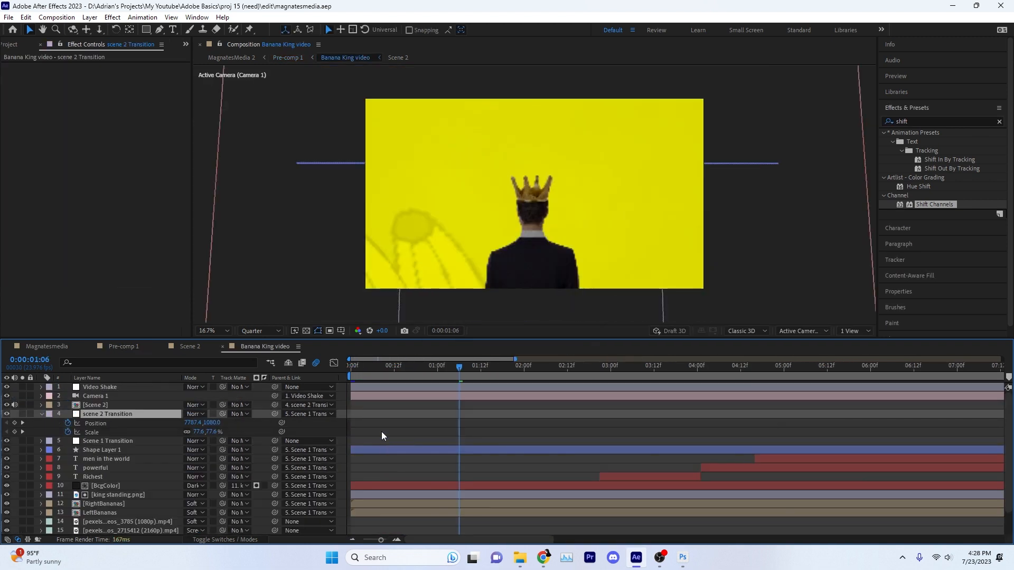
# - Close the Banana King video timeline and reopen that composition from its top layer in Pre-comp 1
pyautogui.click(222, 346)
pyautogui.click(121, 346)
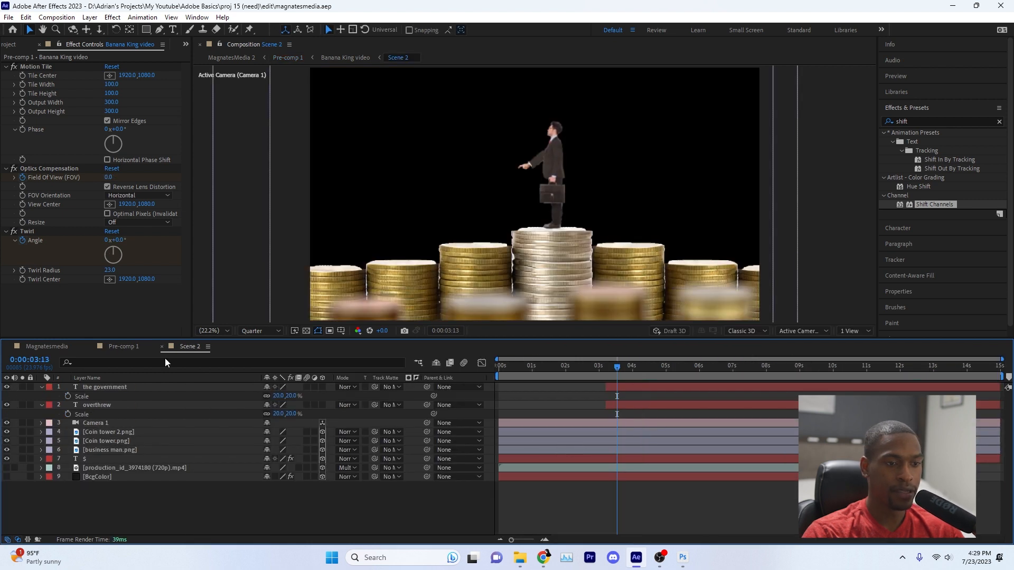
pyautogui.click(119, 344)
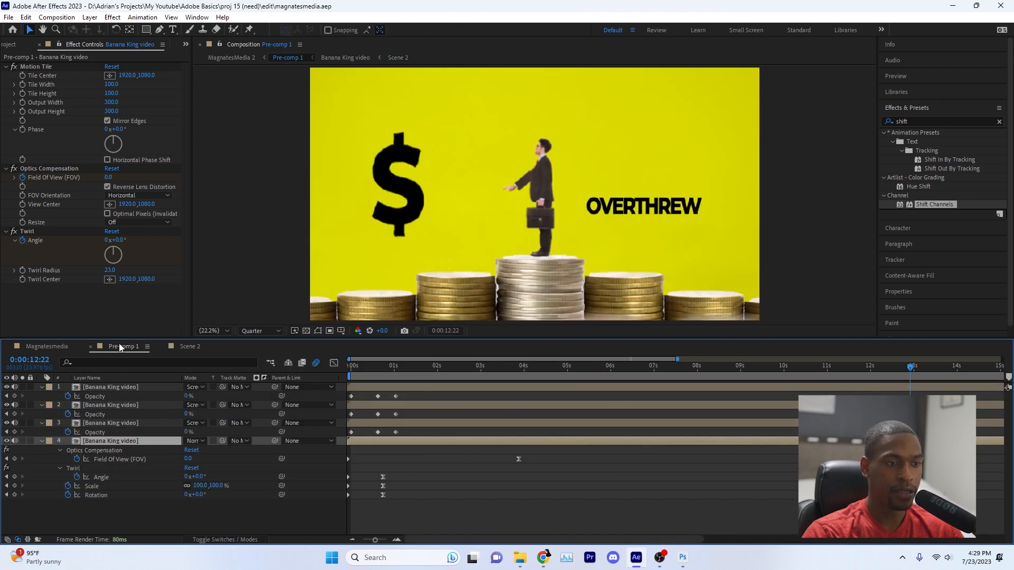
pyautogui.click(401, 387)
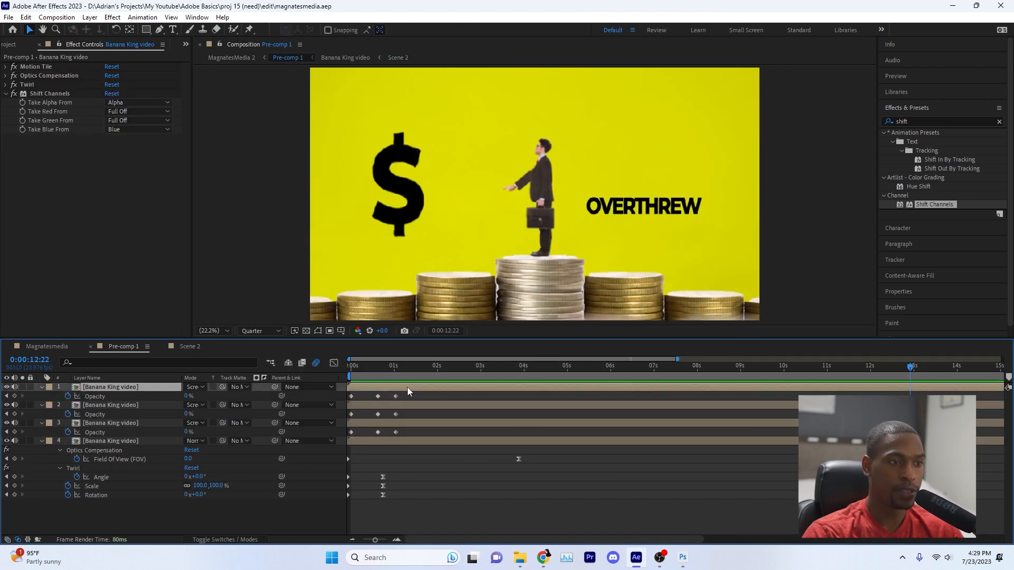
pyautogui.doubleClick(408, 388)
pyautogui.scroll(-1, 740, 484)
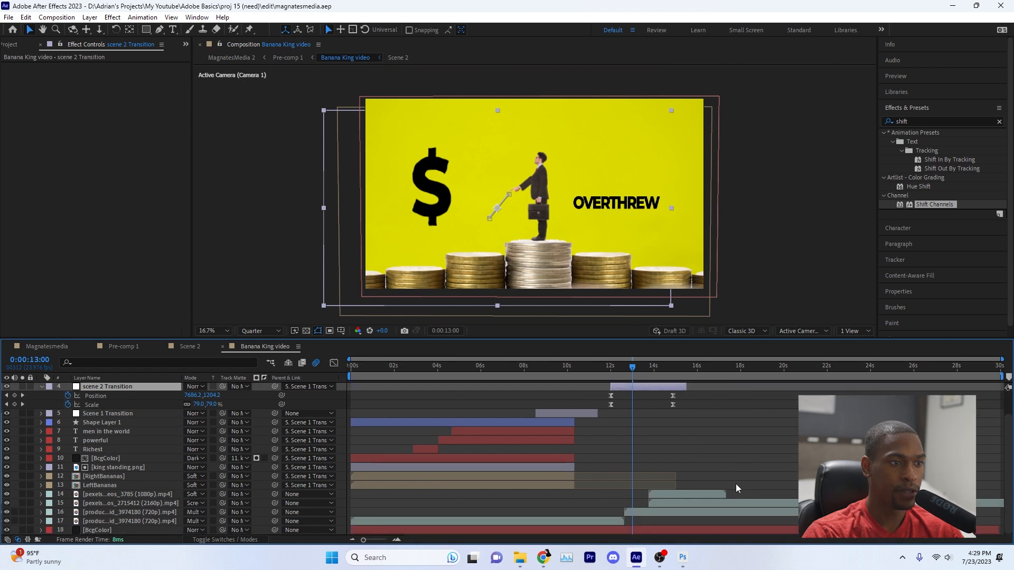
pyautogui.moveTo(632, 366); pyautogui.dragTo(649, 380)
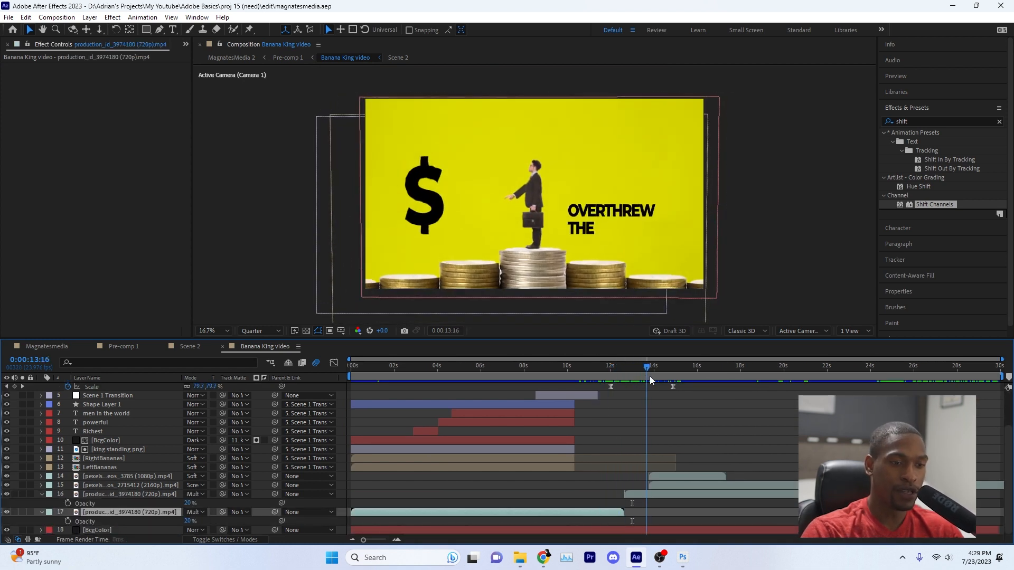
pyautogui.scroll(3, 636, 484)
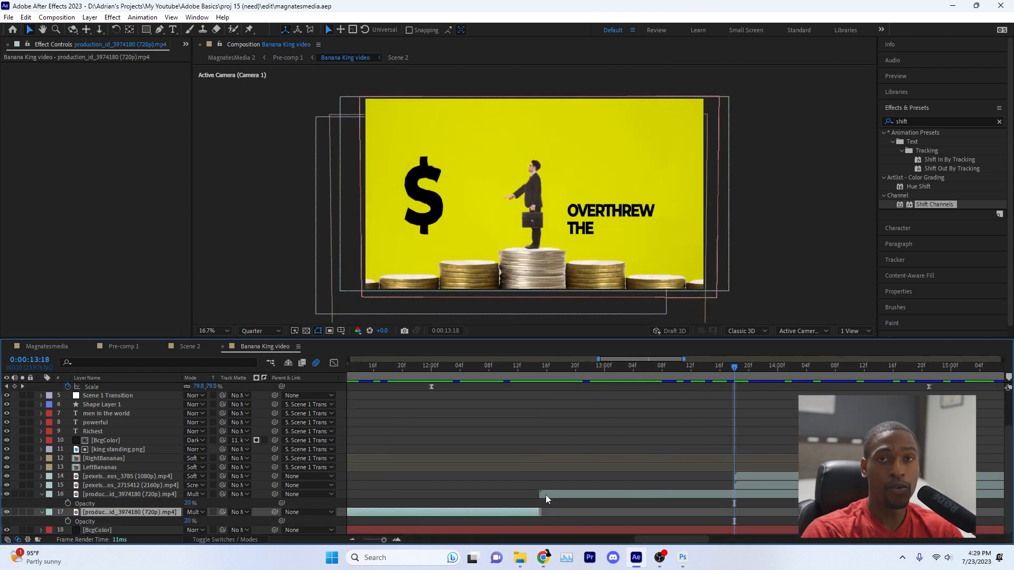
pyautogui.click(546, 496)
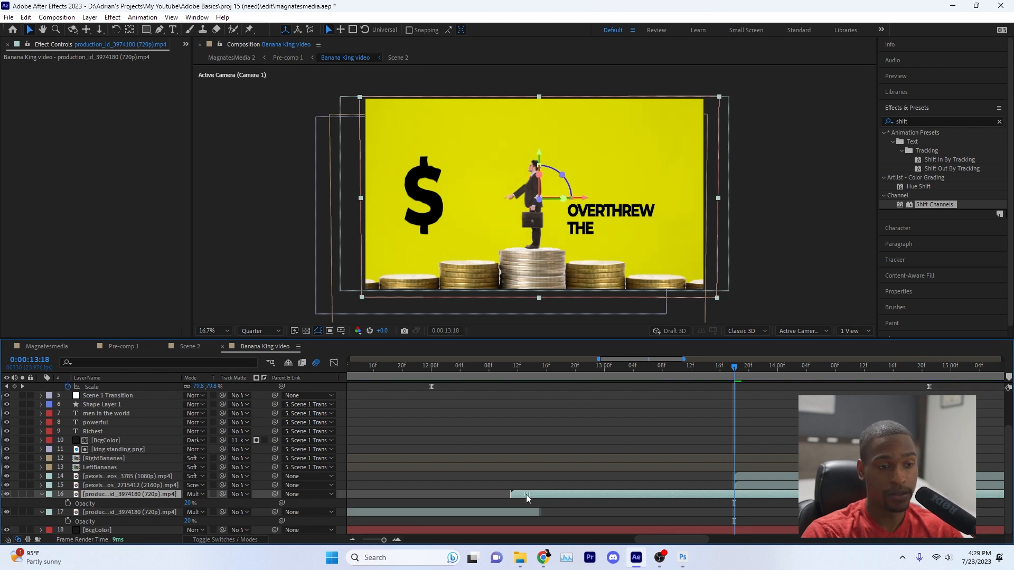
# - Keyframe the second production_id_3974180 clip's opacity from 0% at 0:00:12:09 to 20% at 0:00:12:15
pyautogui.moveTo(527, 367); pyautogui.dragTo(539, 367)
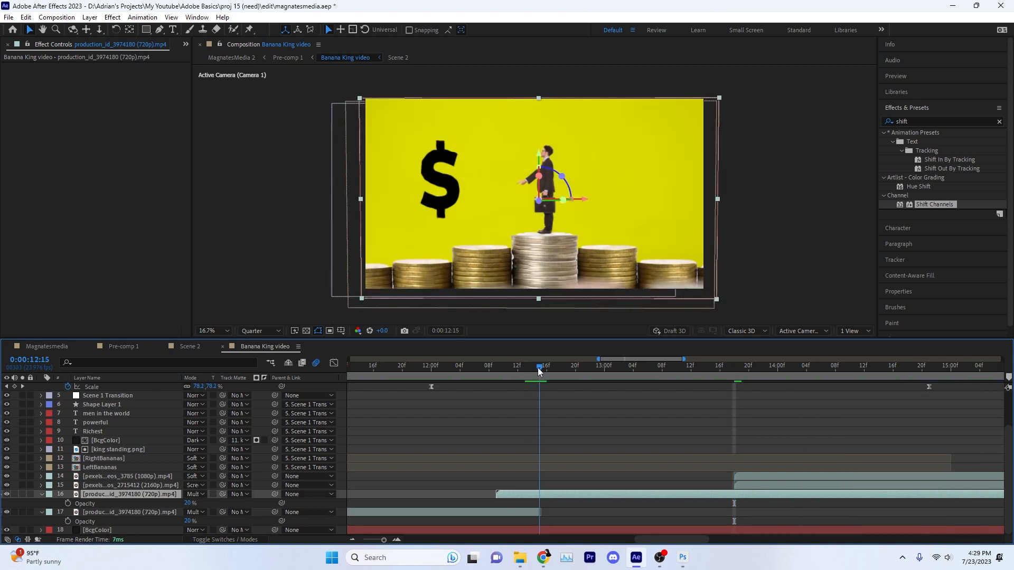
pyautogui.click(496, 367)
pyautogui.moveTo(189, 503); pyautogui.dragTo(173, 503)
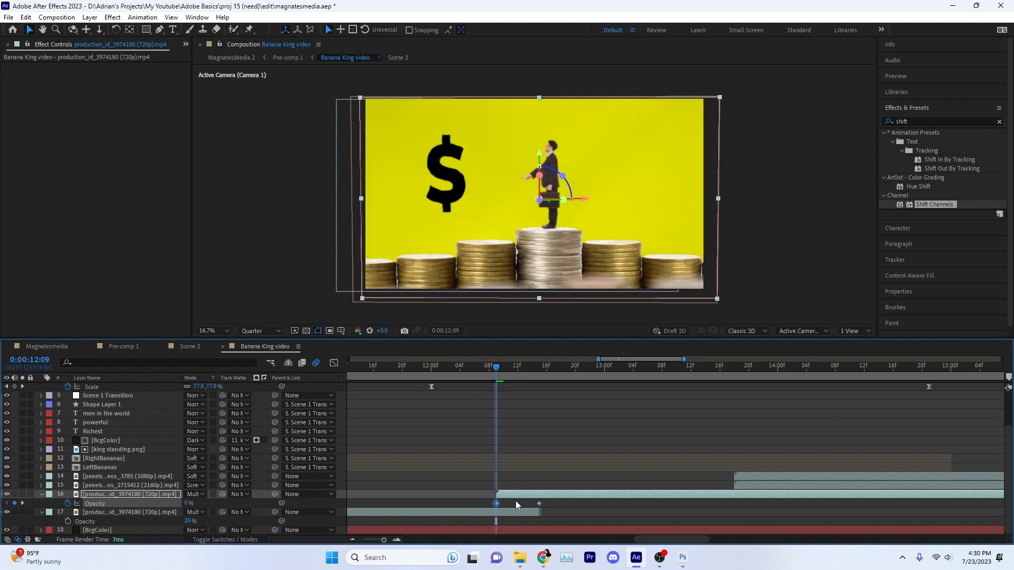
# - Keyframe the first production_id_3974180 clip's opacity from 20% at 0:00:12:09 to 0% at 0:00:12:15, and ease both clips' ending keyframes
pyautogui.click(495, 511)
pyautogui.click(540, 372)
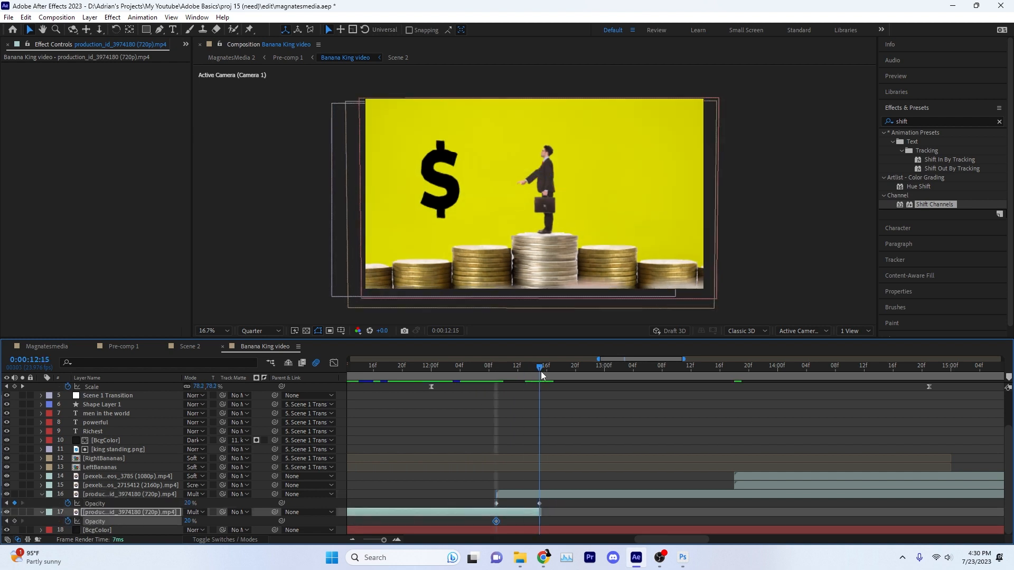
pyautogui.moveTo(189, 522); pyautogui.dragTo(173, 521)
pyautogui.moveTo(551, 499); pyautogui.dragTo(529, 510)
pyautogui.keyDown('shift'); pyautogui.click(539, 521); pyautogui.keyUp('shift')
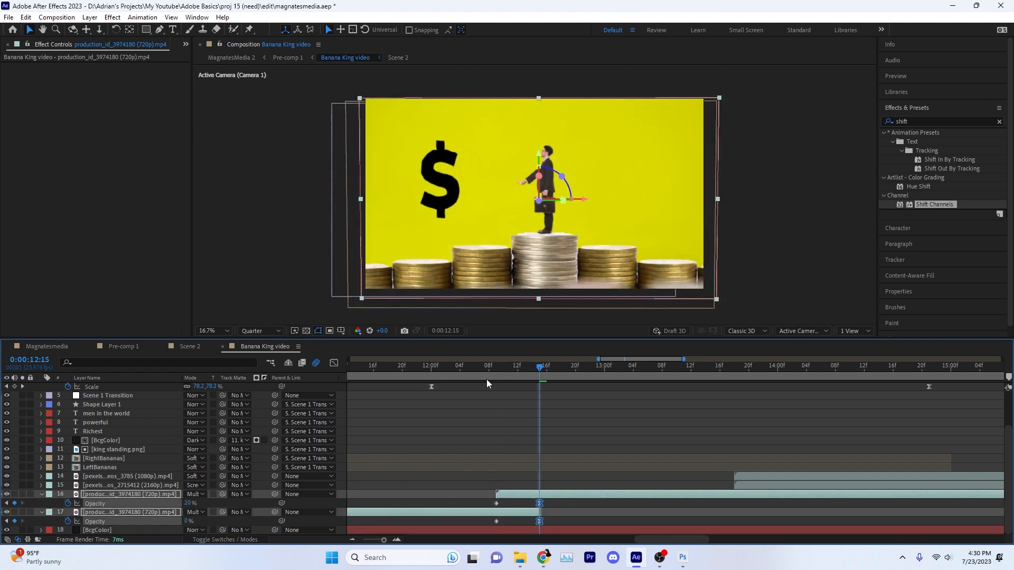
# - Return to Pre-comp 1 and scrub through the second half of its timeline to check the crossfade
pyautogui.click(152, 346)
pyautogui.moveTo(600, 370); pyautogui.dragTo(920, 405)
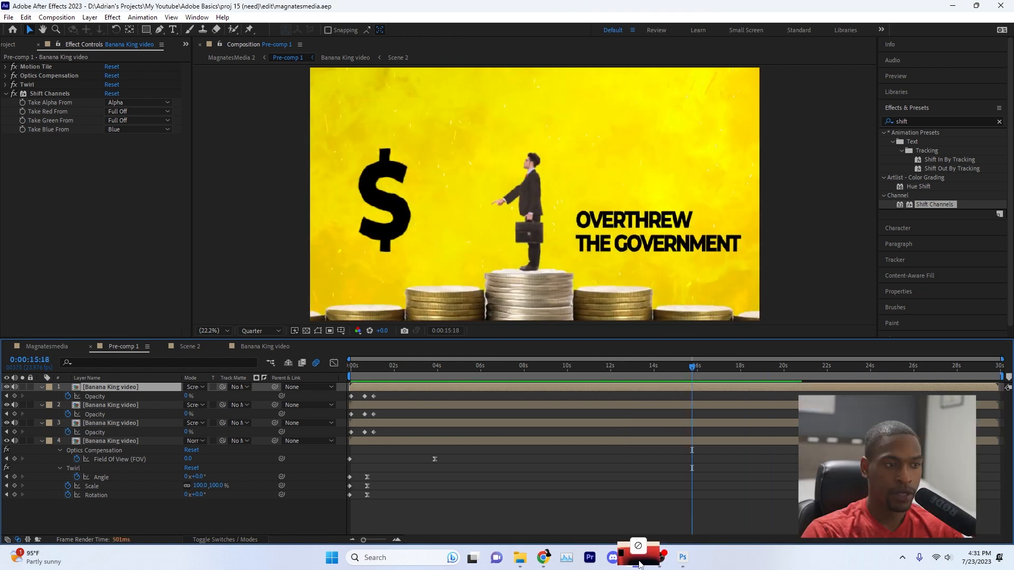
# - Collapse the keyframed properties of all Banana King video layers in Pre-comp 1 to make room for new footage
pyautogui.moveTo(636, 560); pyautogui.dragTo(66, 390)
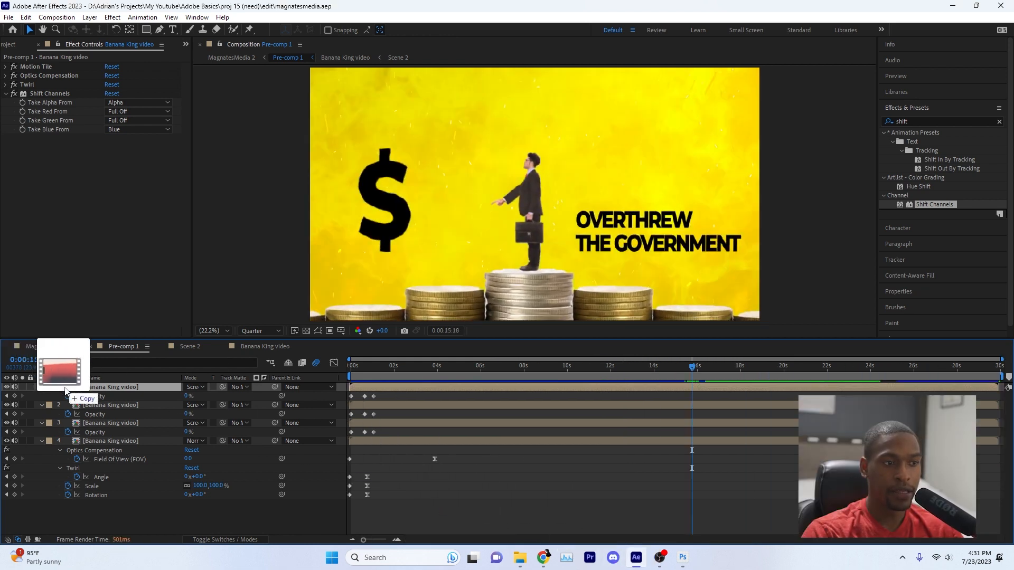
pyautogui.click(135, 442)
pyautogui.hotkey('ctrl', 'a')
pyautogui.press('u')
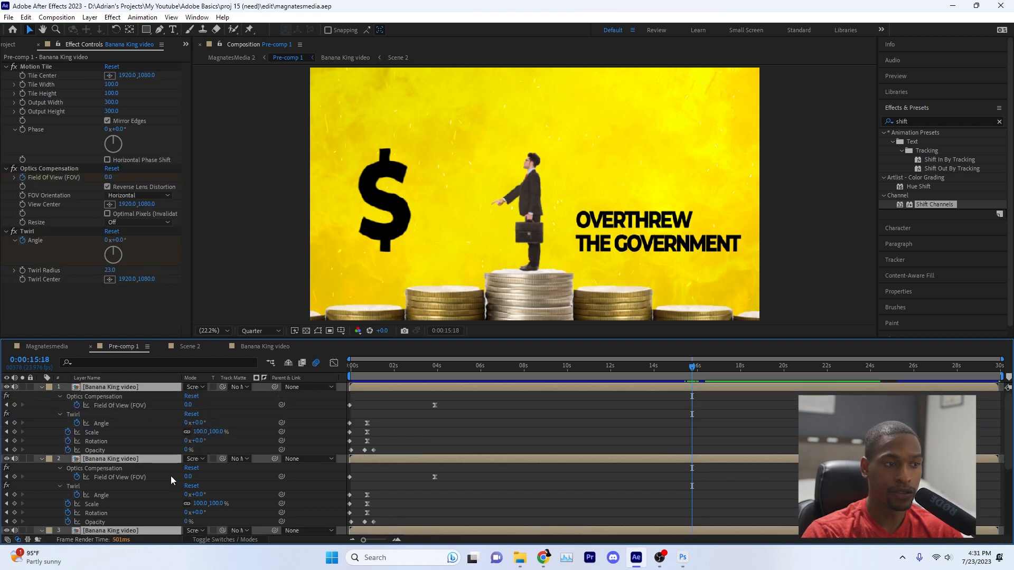
pyautogui.press('u')
pyautogui.click(264, 504)
pyautogui.moveTo(527, 563)
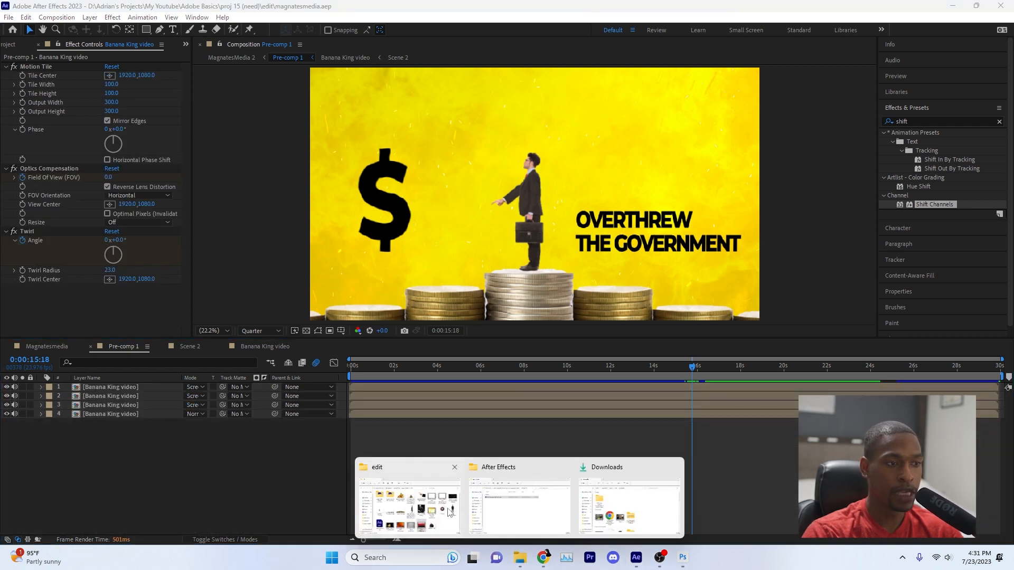
pyautogui.click(407, 505)
pyautogui.moveTo(215, 440); pyautogui.dragTo(211, 446)
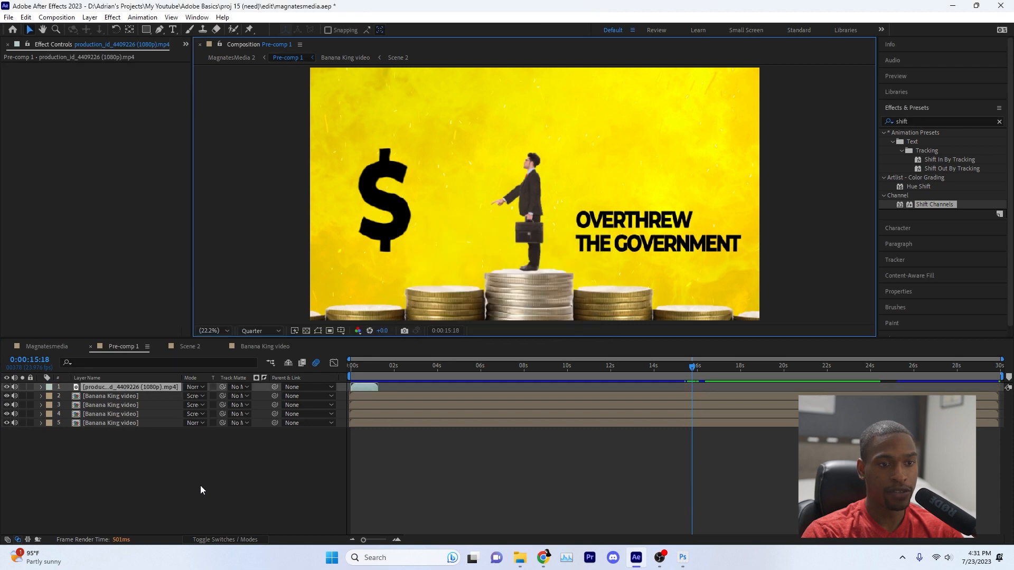
pyautogui.moveTo(359, 388); pyautogui.dragTo(689, 369)
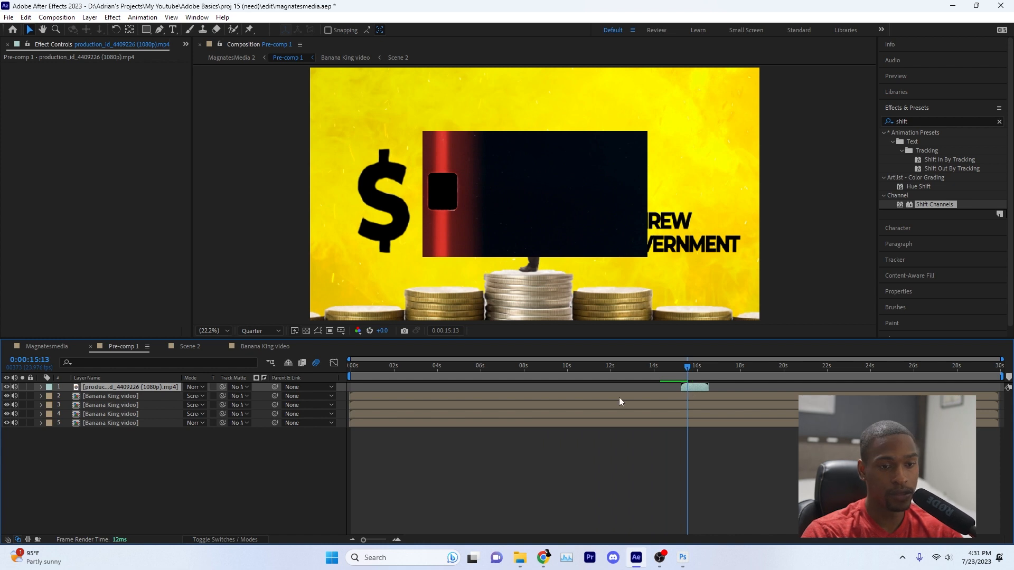
# - Remove the production_id_4409226 clip from Pre-comp 1 and place it above Scene 2 in the Banana King video composition
pyautogui.press('Delete')
pyautogui.doubleClick(132, 388)
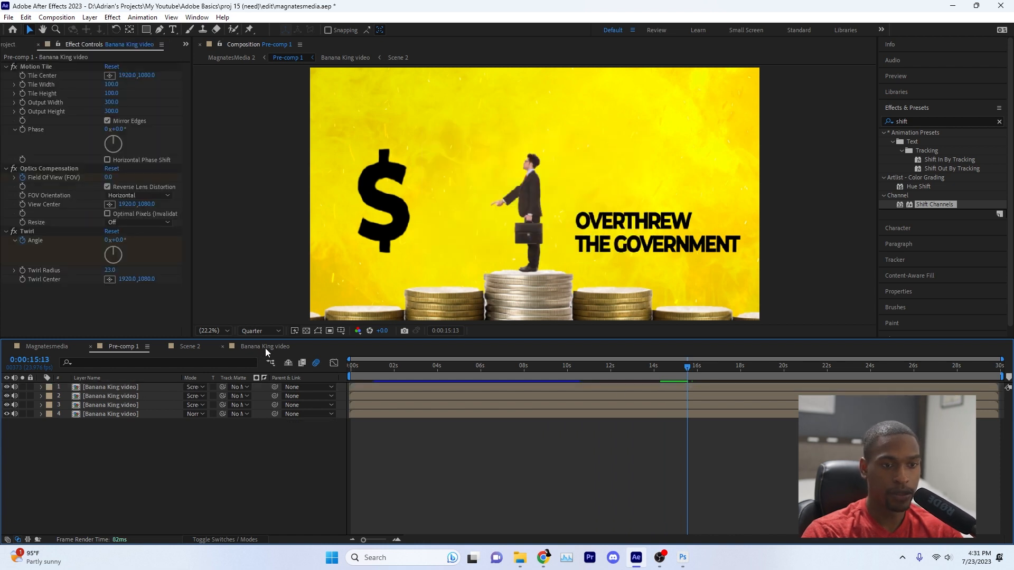
pyautogui.scroll(3, 392, 442)
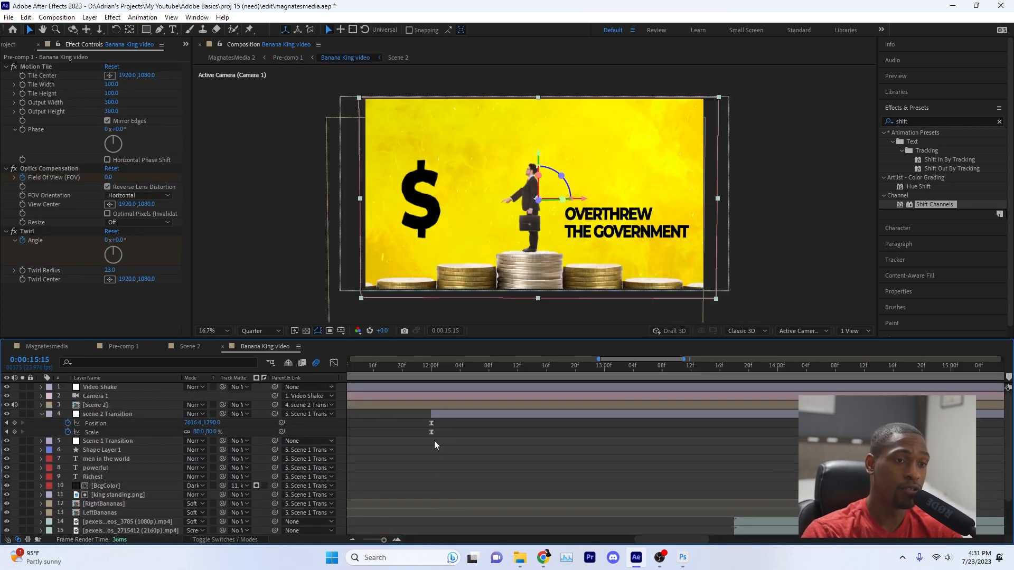
pyautogui.click(42, 415)
pyautogui.click(137, 412)
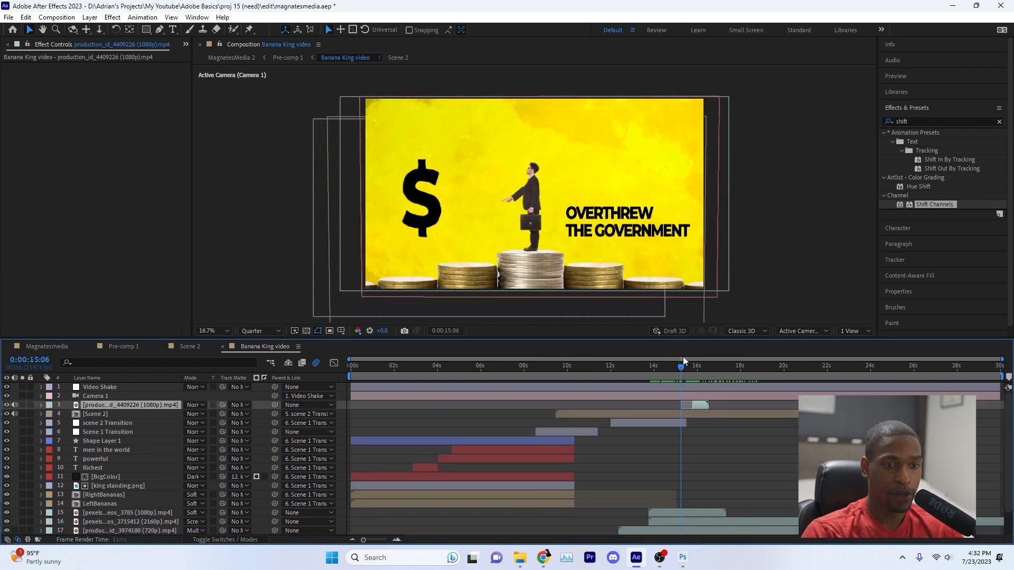
# - Slide the trimmed production_id_4409226 clip so its visible part begins at 0:00:15:16
pyautogui.moveTo(683, 358); pyautogui.dragTo(690, 357)
pyautogui.moveTo(696, 404); pyautogui.dragTo(699, 404)
pyautogui.scroll(5, 700, 406)
pyautogui.scroll(-4, 540, 414)
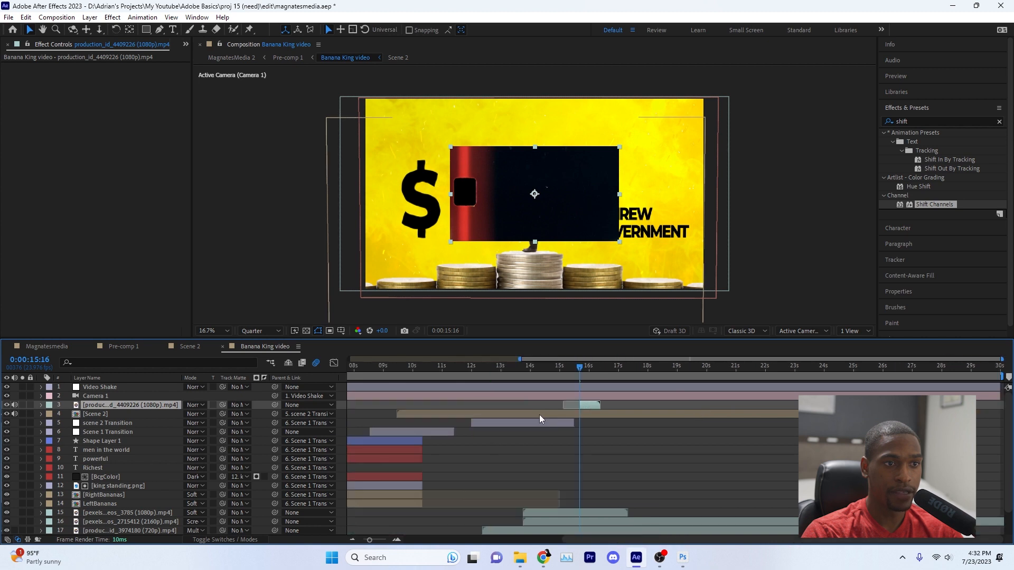
# - Set the production_id_4409226 clip's scale to 200% so it fills the frame
pyautogui.press('s')
pyautogui.scroll(4, 578, 415)
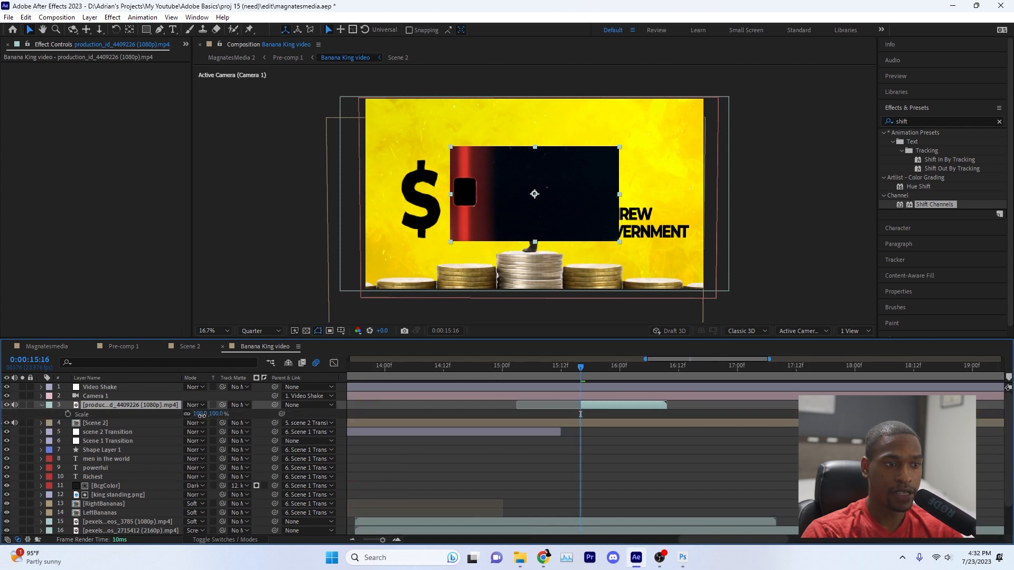
pyautogui.write('200')
pyautogui.press('Return')
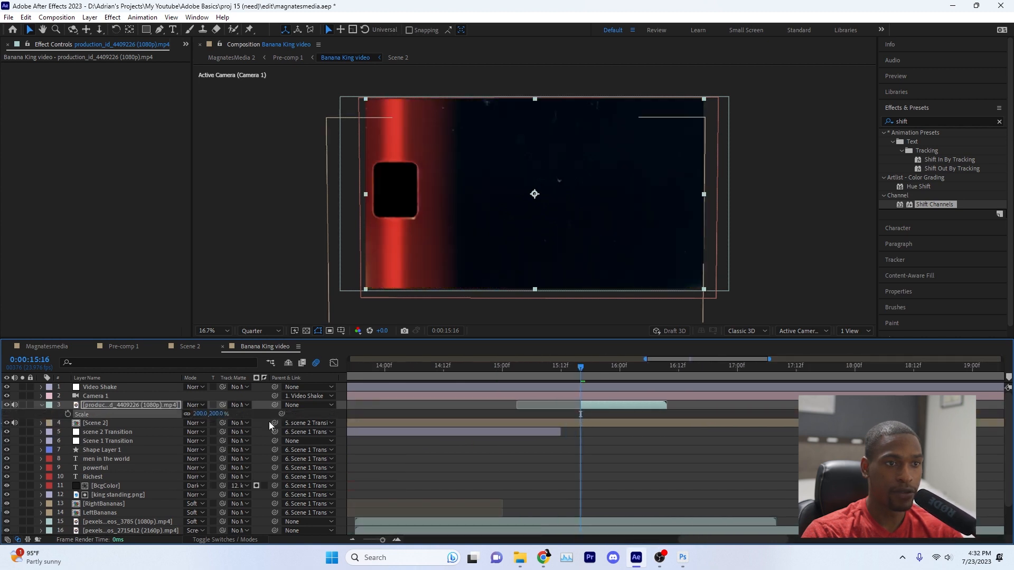
# - Try the Screen blending mode on the production_id_4409226 clip, settle on Linear Dodge, and scrub through the overlay
pyautogui.moveTo(567, 367); pyautogui.dragTo(605, 368)
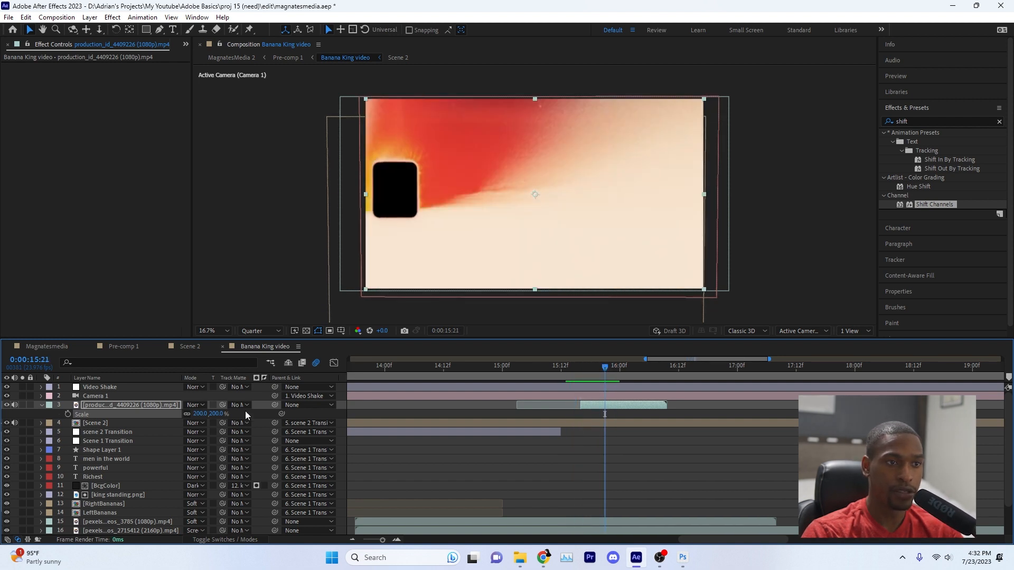
pyautogui.click(196, 405)
pyautogui.click(238, 211)
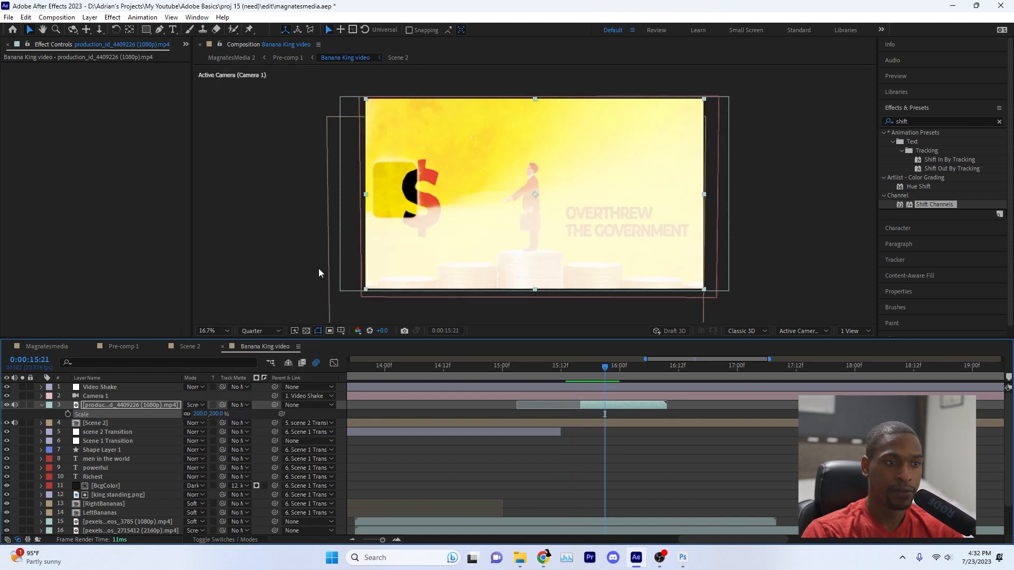
pyautogui.click(203, 405)
pyautogui.click(241, 253)
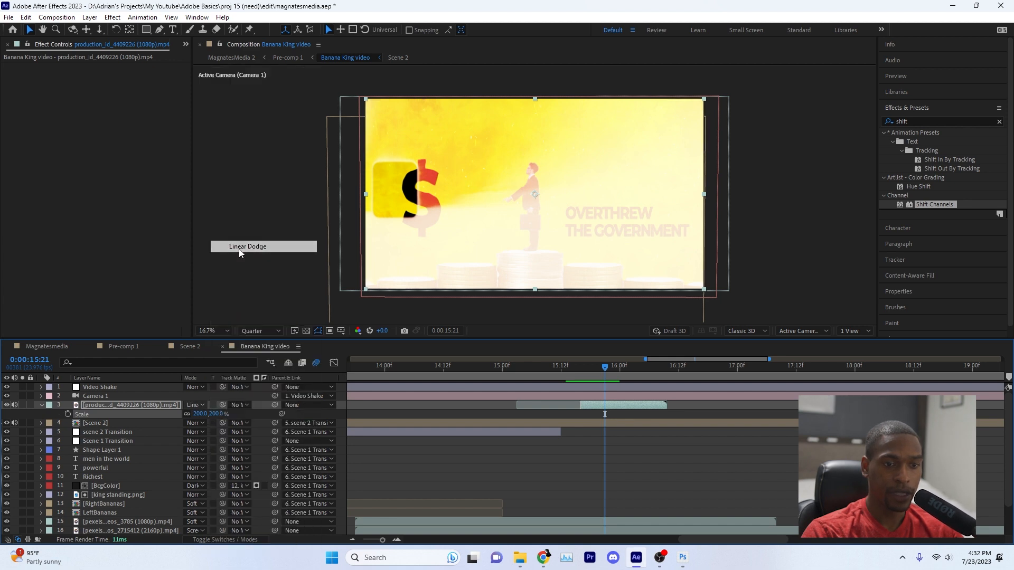
pyautogui.moveTo(568, 366); pyautogui.dragTo(616, 369)
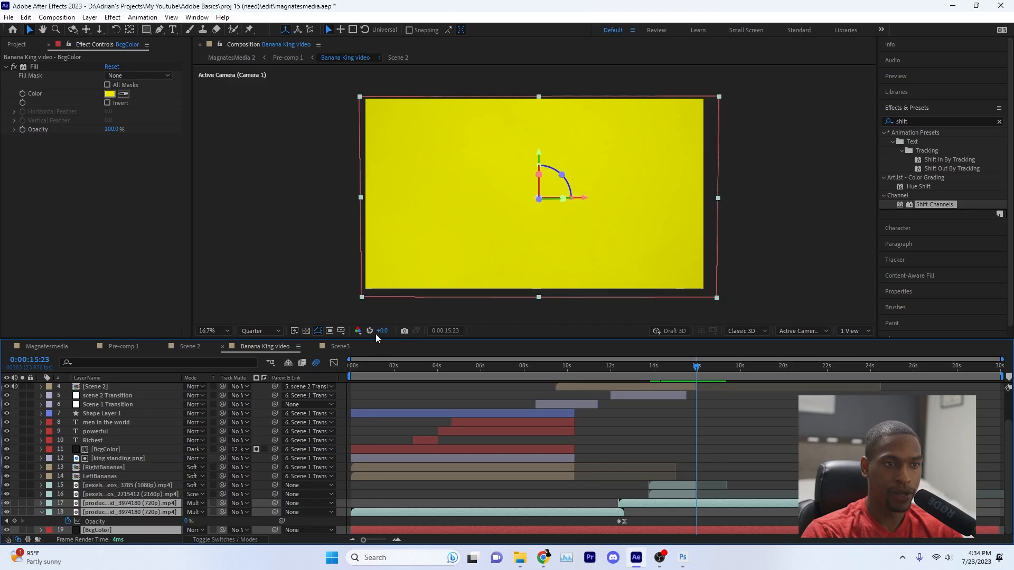
# - Copy the bottom BgColor layer, both production_id_3974180 clips and the two pexels video layers from Banana King video into Scene3
pyautogui.click(352, 346)
pyautogui.hotkey('ctrl', 'v')
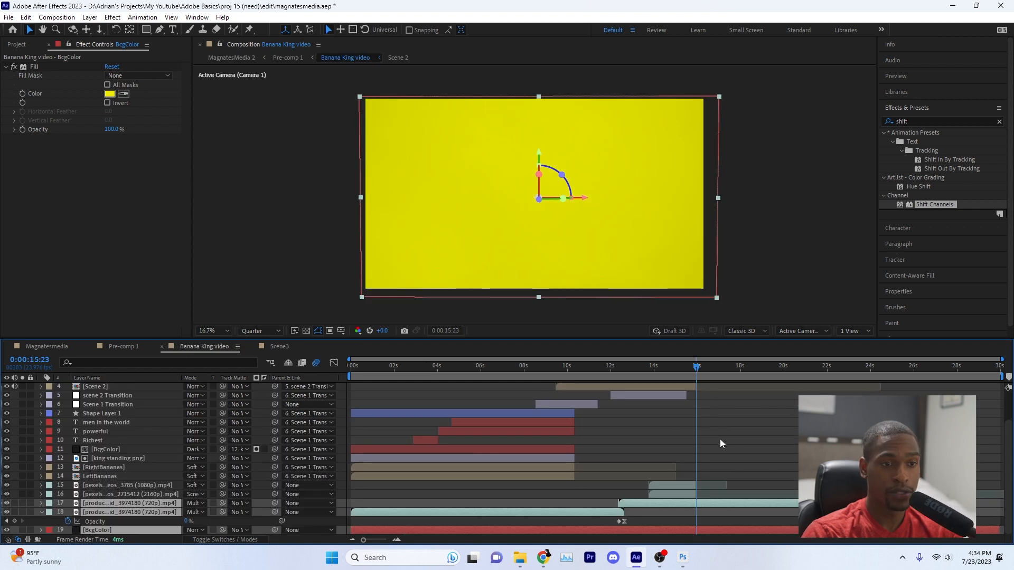
pyautogui.scroll(2, 729, 439)
pyautogui.scroll(-2, 687, 441)
pyautogui.scroll(2, 728, 439)
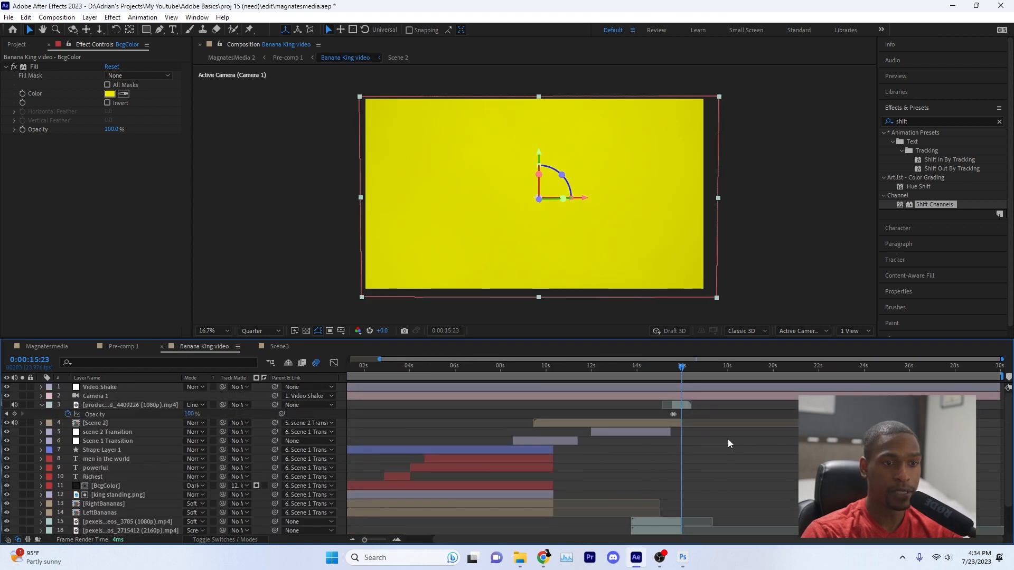
pyautogui.scroll(-1, 728, 439)
pyautogui.click(660, 495)
pyautogui.keyDown('shift'); pyautogui.click(658, 503); pyautogui.keyUp('shift')
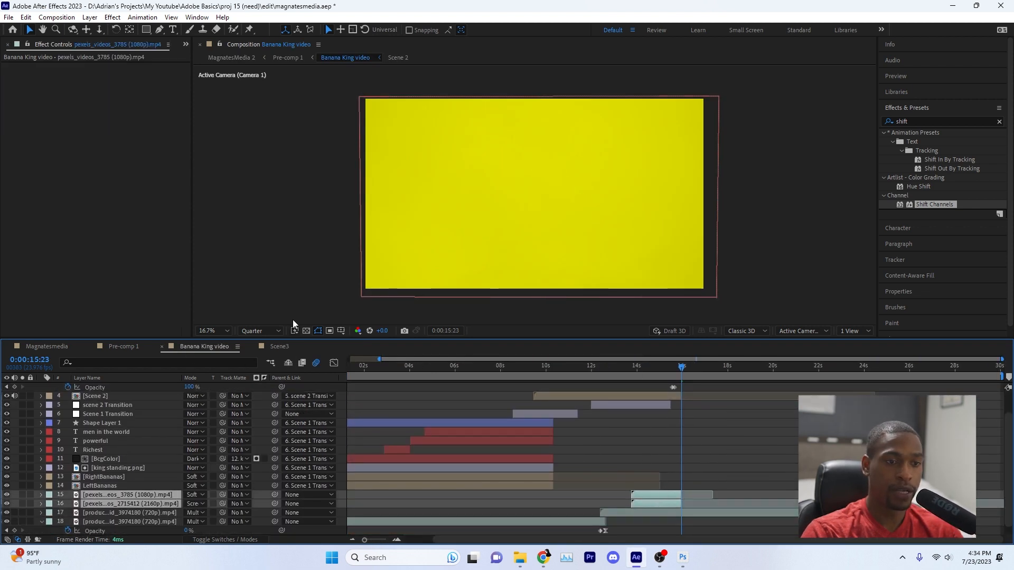
pyautogui.click(283, 347)
pyautogui.hotkey('ctrl', 'v')
pyautogui.click(204, 347)
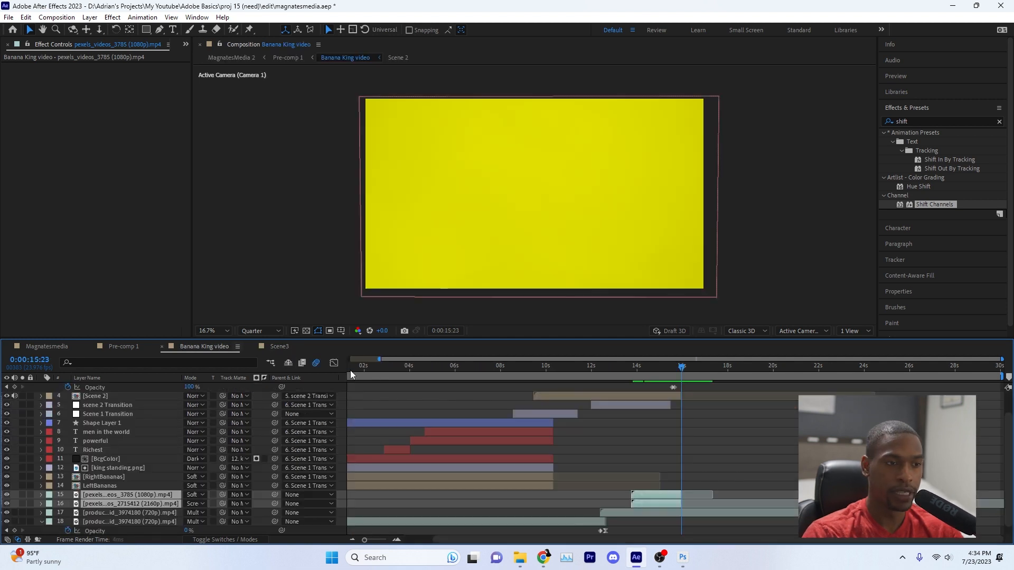
# - Add a text layer reading "WAR" to the Scene3 composition
pyautogui.scroll(1, 727, 430)
pyautogui.scroll(3, 724, 429)
pyautogui.scroll(-1, 414, 414)
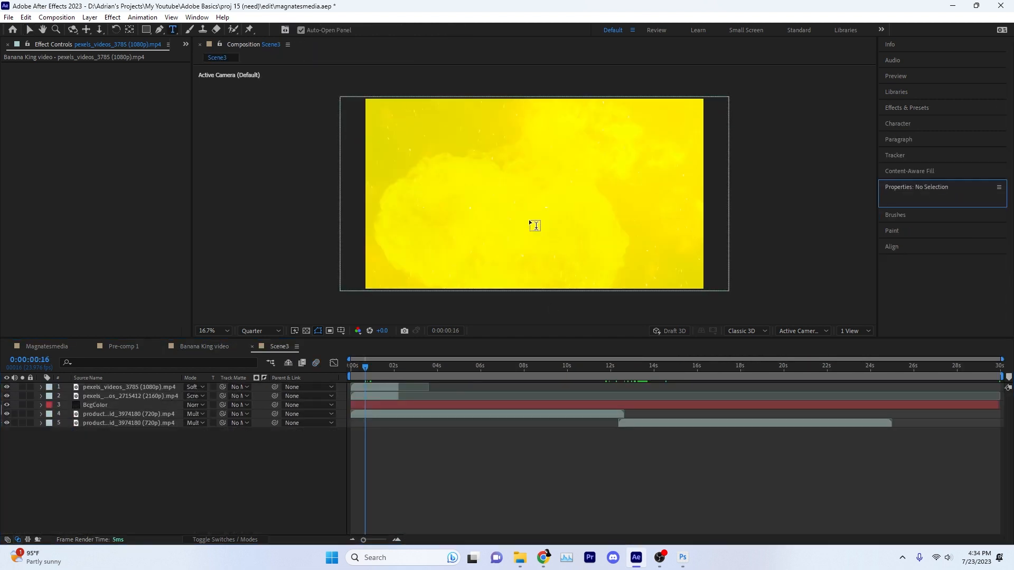
pyautogui.click(535, 225)
pyautogui.write('WAR')
pyautogui.press('Escape')
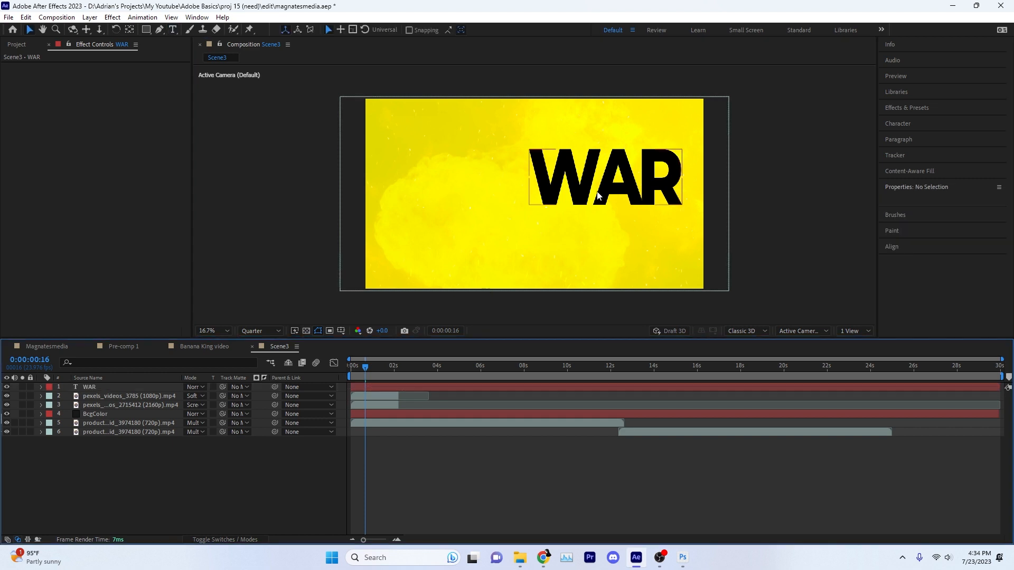
# - Centre the WAR text and its anchor point in the frame and enlarge the text
pyautogui.moveTo(632, 208); pyautogui.dragTo(565, 209)
pyautogui.click(130, 30)
pyautogui.hotkey('ctrl', 'alt', 'Home')
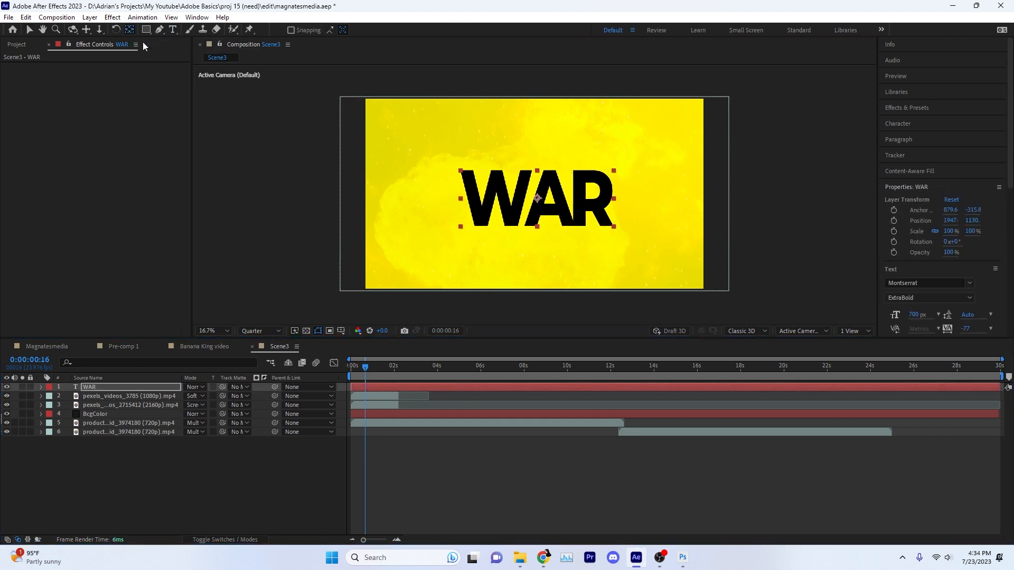
pyautogui.click(931, 189)
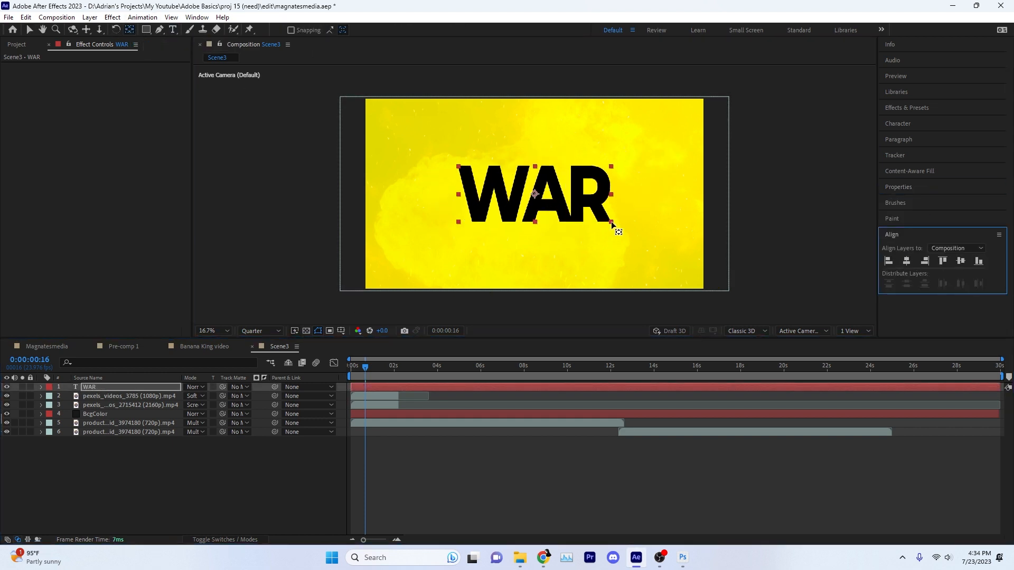
pyautogui.press('v')
pyautogui.moveTo(612, 223); pyautogui.dragTo(630, 240)
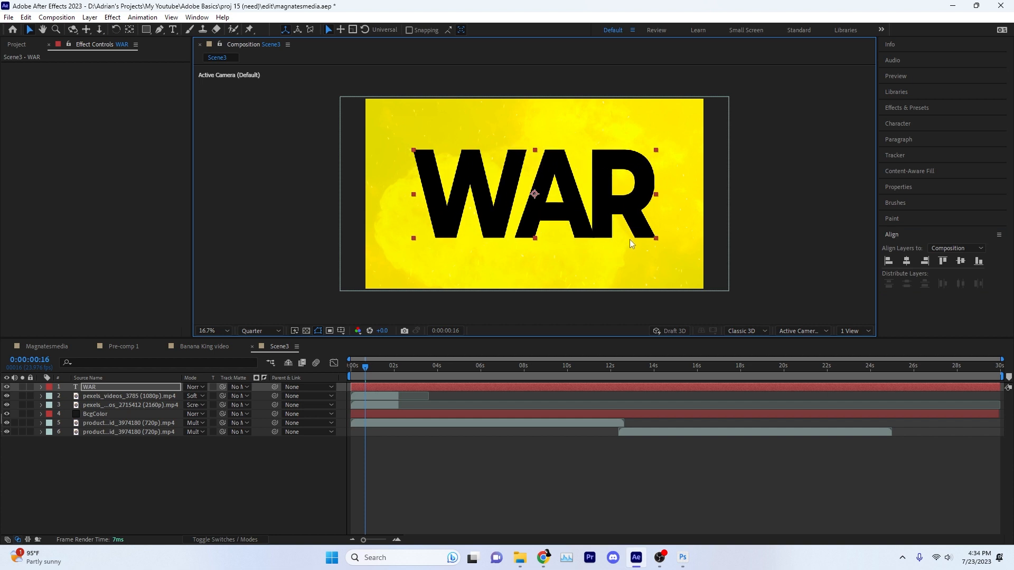
# - Set the WAR layer as the track matte of the pexels_videos_3785 clip and scrub through the fire-filled text
pyautogui.click(117, 465)
pyautogui.click(136, 388)
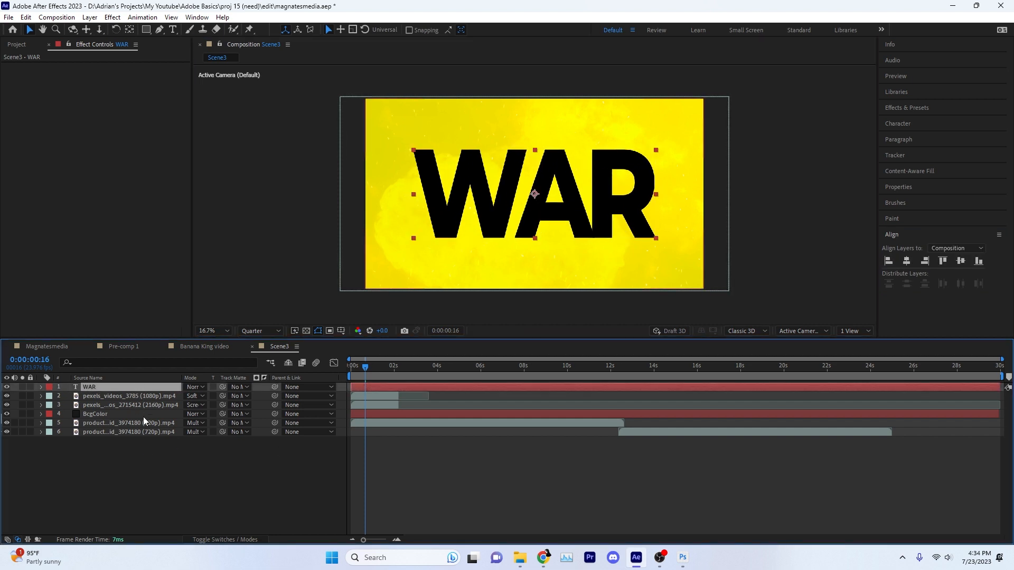
pyautogui.click(105, 395)
pyautogui.click(110, 388)
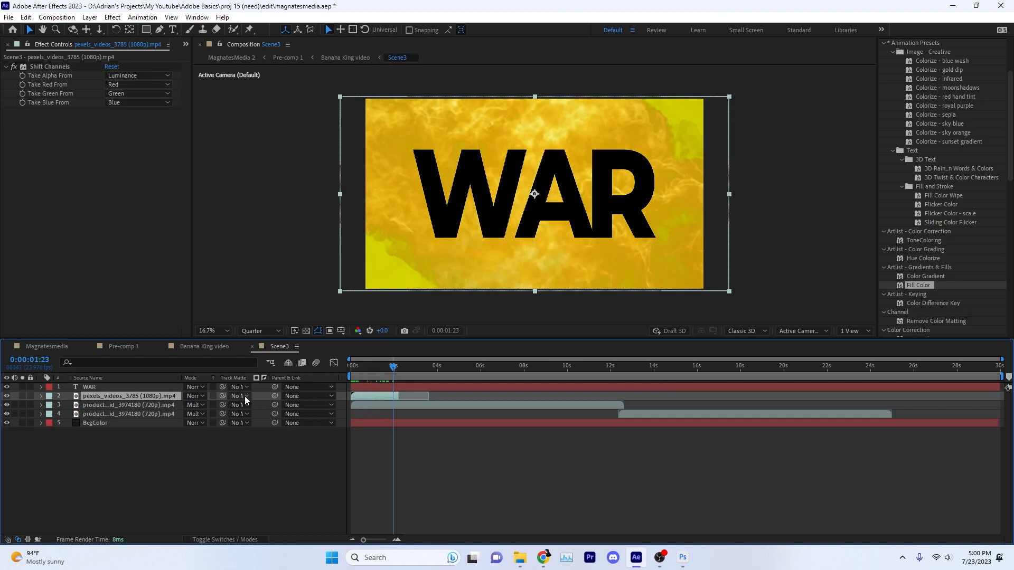
pyautogui.click(245, 397)
pyautogui.click(319, 426)
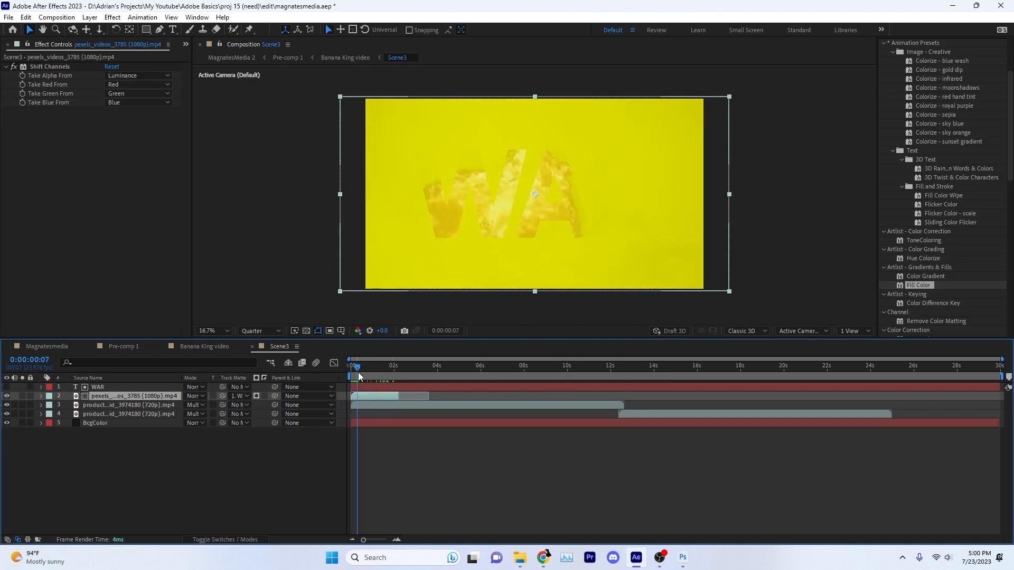
pyautogui.moveTo(358, 373)
pyautogui.mouseDown()
pyautogui.moveTo(390, 381)
pyautogui.moveTo(359, 375)
pyautogui.mouseUp()
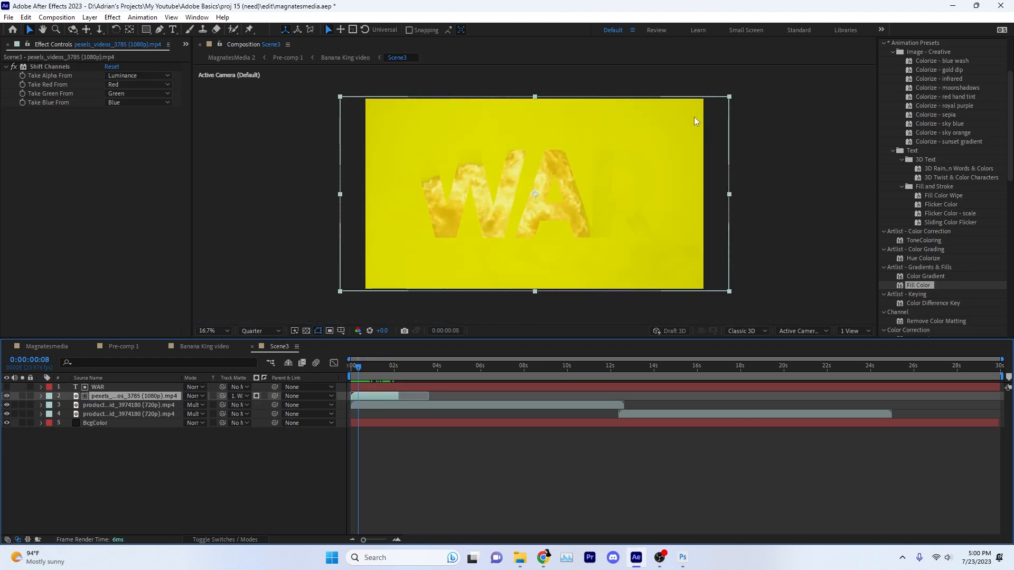
# - Try shrinking the pexels_videos_3785 clip to 108%, moving it to 594, 2046 and keyframing its position and scale
pyautogui.press('p')
pyautogui.moveTo(189, 404); pyautogui.dragTo(163, 419)
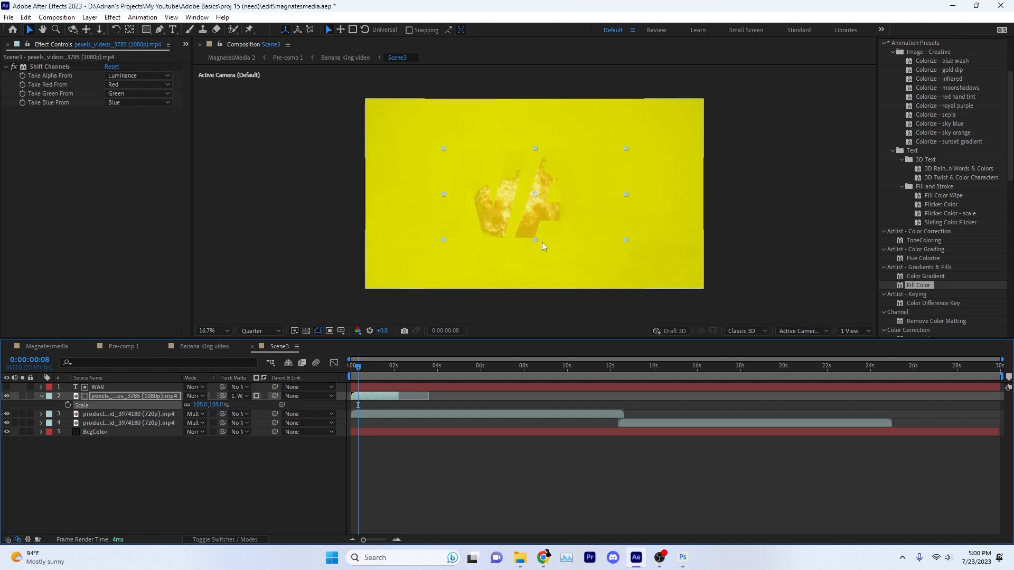
pyautogui.moveTo(547, 226); pyautogui.dragTo(430, 306)
pyautogui.click(68, 405)
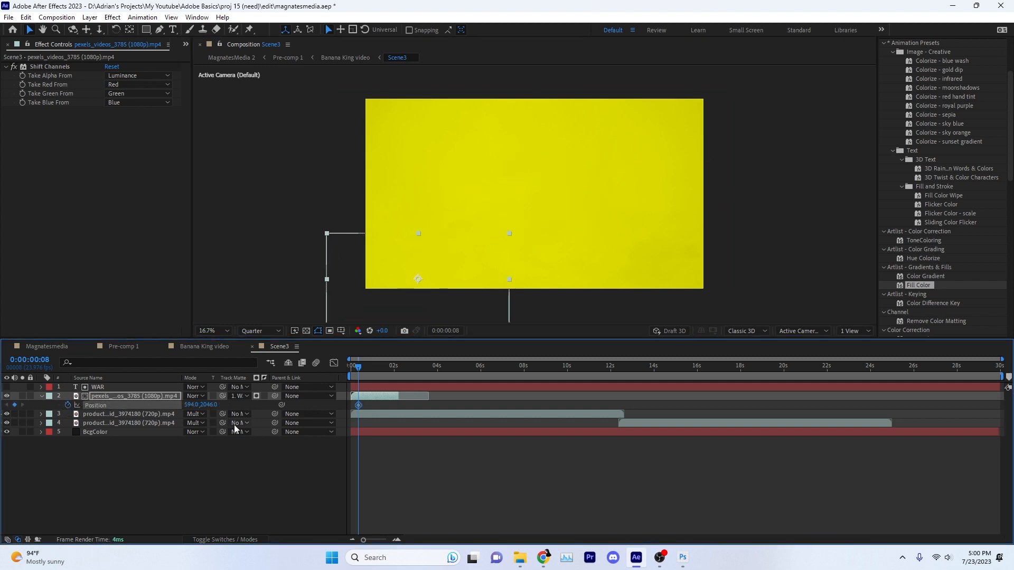
pyautogui.press('u')
pyautogui.press('Home')
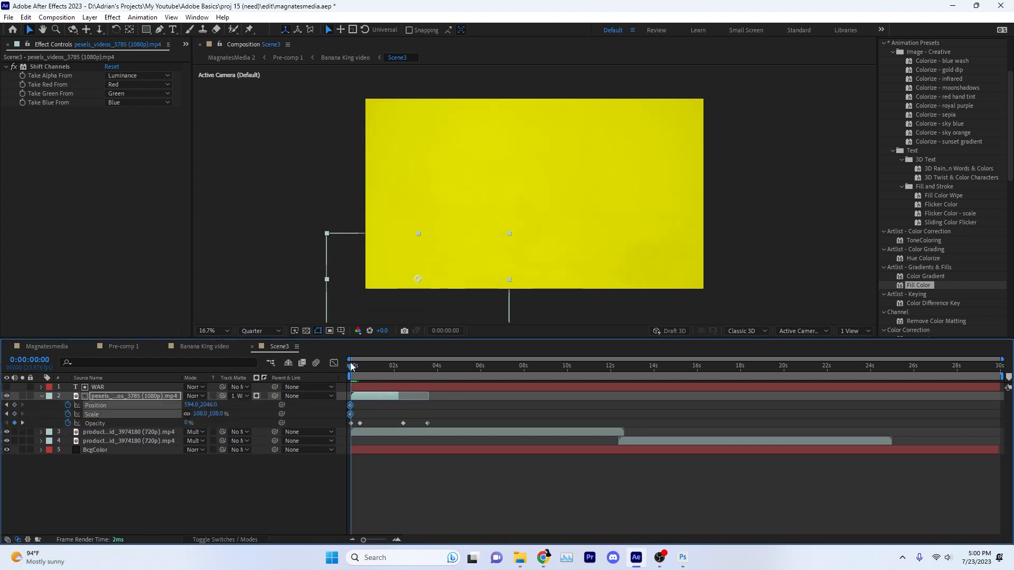
# - Delete the pexels_videos_3785 clip's opacity keyframes, place its position and scale keyframes at the clip's start, and preview
pyautogui.press('Delete')
pyautogui.moveTo(370, 403); pyautogui.dragTo(346, 417)
pyautogui.moveTo(350, 415); pyautogui.dragTo(352, 416)
pyautogui.press('space')
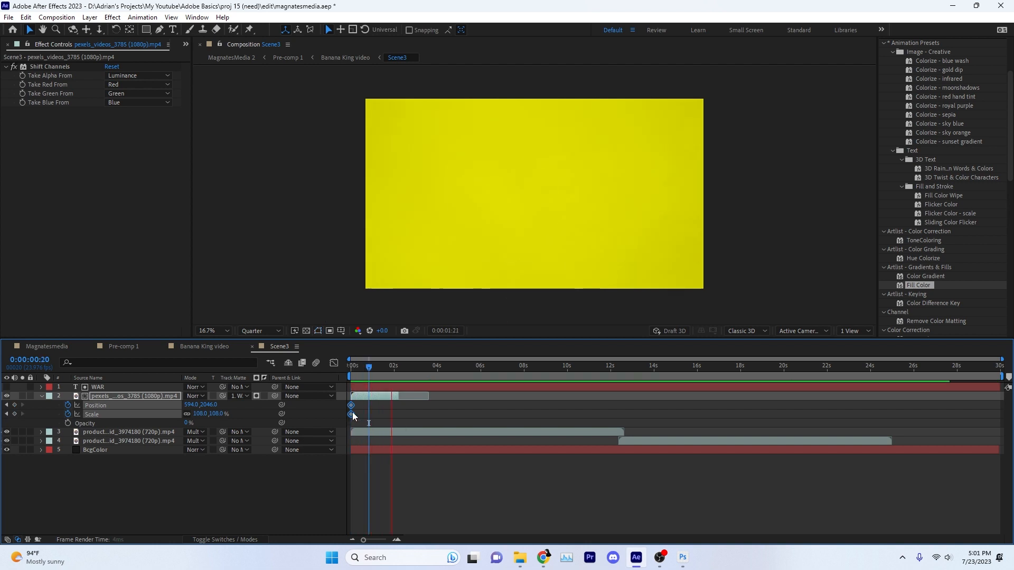
# - Set the pexels_videos_3785 clip's position to 1920, 1080, its scale to 200% and its opacity to 100%
pyautogui.press('space')
pyautogui.click(202, 414)
pyautogui.write('100')
pyautogui.press('Return')
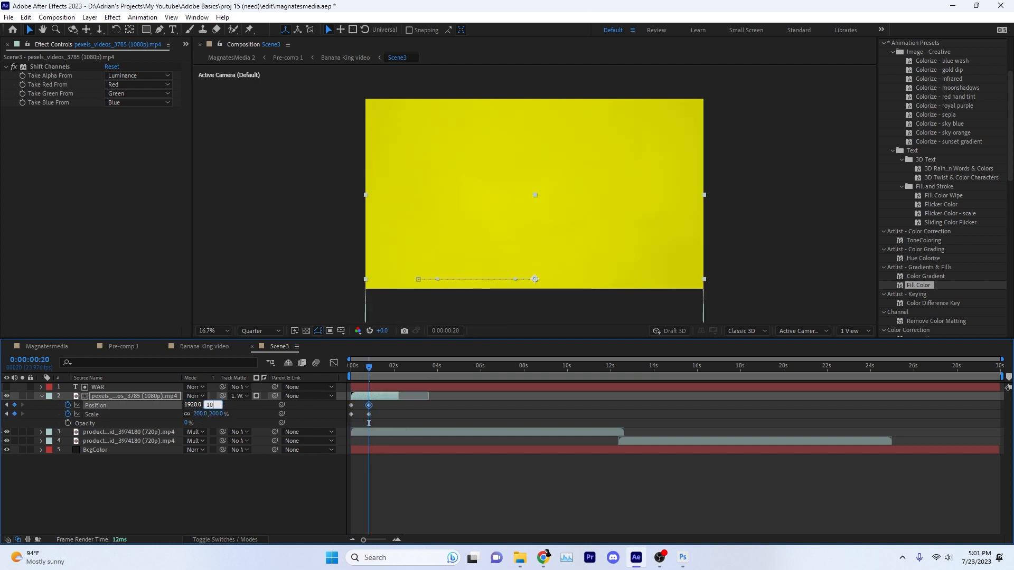
pyautogui.moveTo(376, 371)
pyautogui.mouseDown()
pyautogui.moveTo(353, 370)
pyautogui.moveTo(379, 368)
pyautogui.mouseUp()
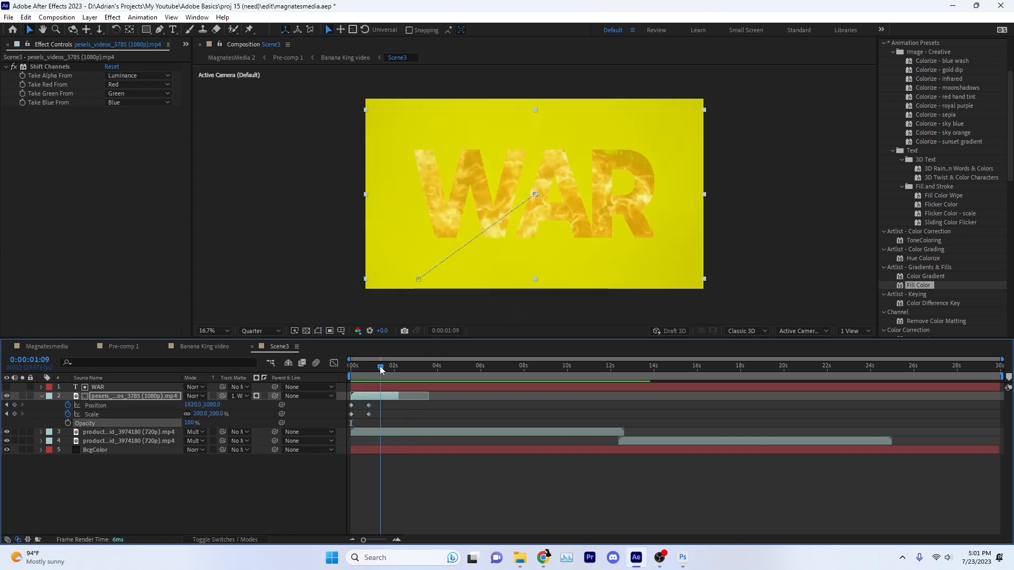
# - Delete the pexels_videos_3785 clip's position and scale keyframes and preview Scene3 from the start
pyautogui.moveTo(378, 402); pyautogui.dragTo(346, 417)
pyautogui.press('Delete')
pyautogui.moveTo(369, 371); pyautogui.dragTo(340, 381)
pyautogui.press('space')
pyautogui.press('space')
pyautogui.press('space')
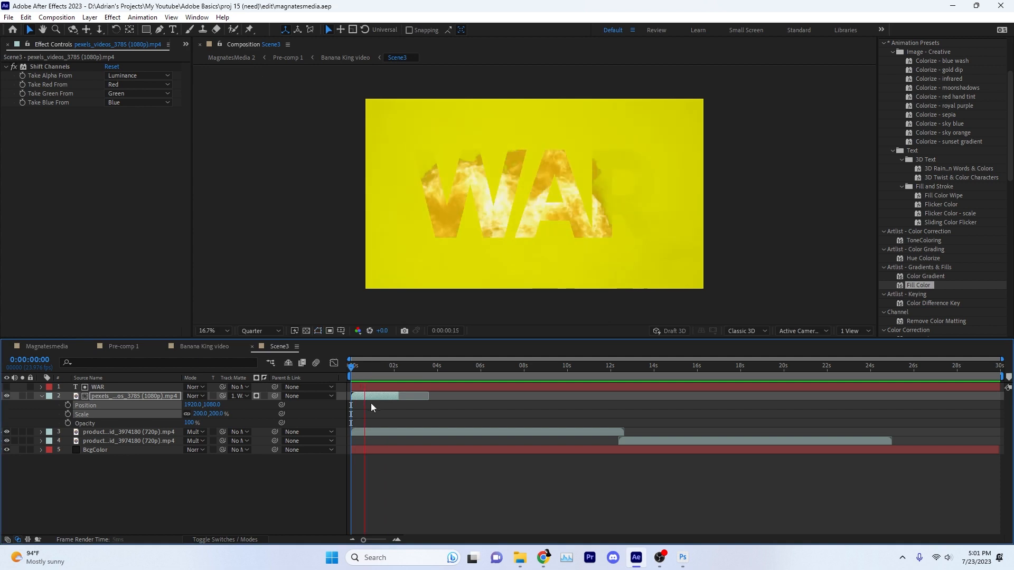
# - Extend the trimmed end of the pexels_videos_3785 clip to its full length and save the project
pyautogui.click(367, 368)
pyautogui.moveTo(399, 396); pyautogui.dragTo(367, 368)
pyautogui.hotkey('ctrl', 's')
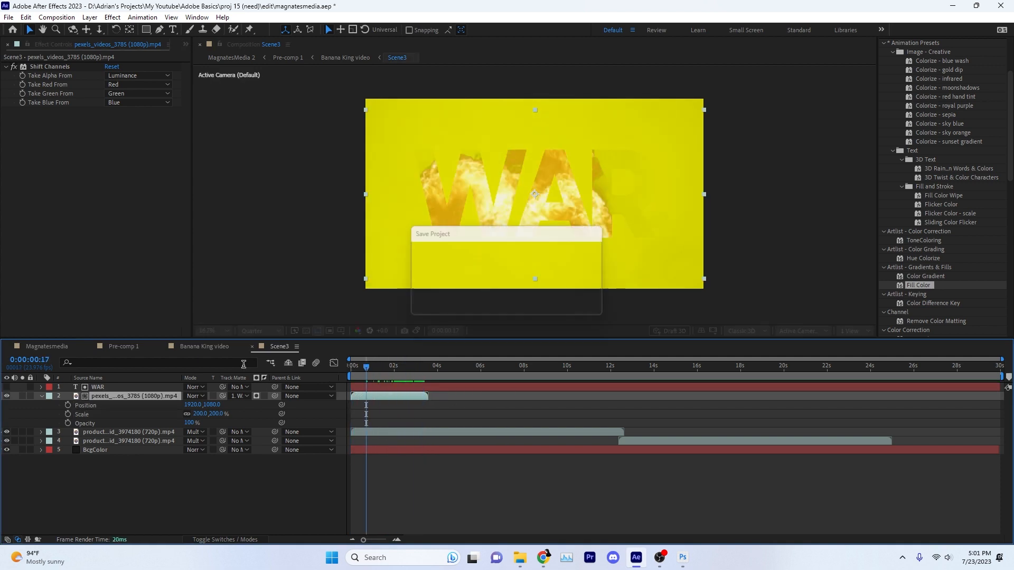
# - Examine the film-burn transition from Scene 2 into Scene3 in the Banana King video composition
pyautogui.click(204, 346)
pyautogui.moveTo(621, 366); pyautogui.dragTo(689, 376)
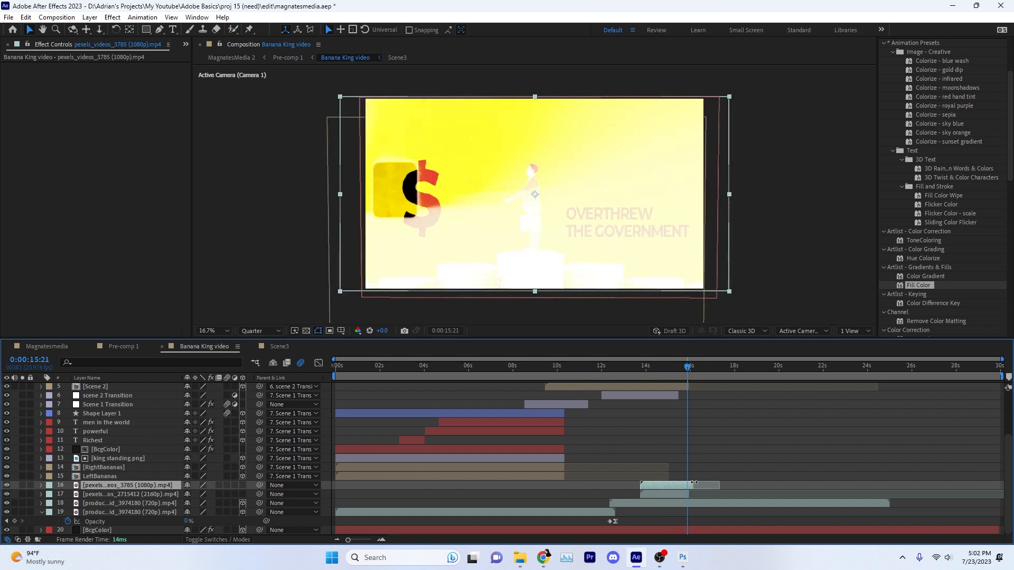
pyautogui.moveTo(688, 370); pyautogui.dragTo(691, 370)
pyautogui.scroll(3, 739, 511)
pyautogui.moveTo(546, 495); pyautogui.dragTo(563, 494)
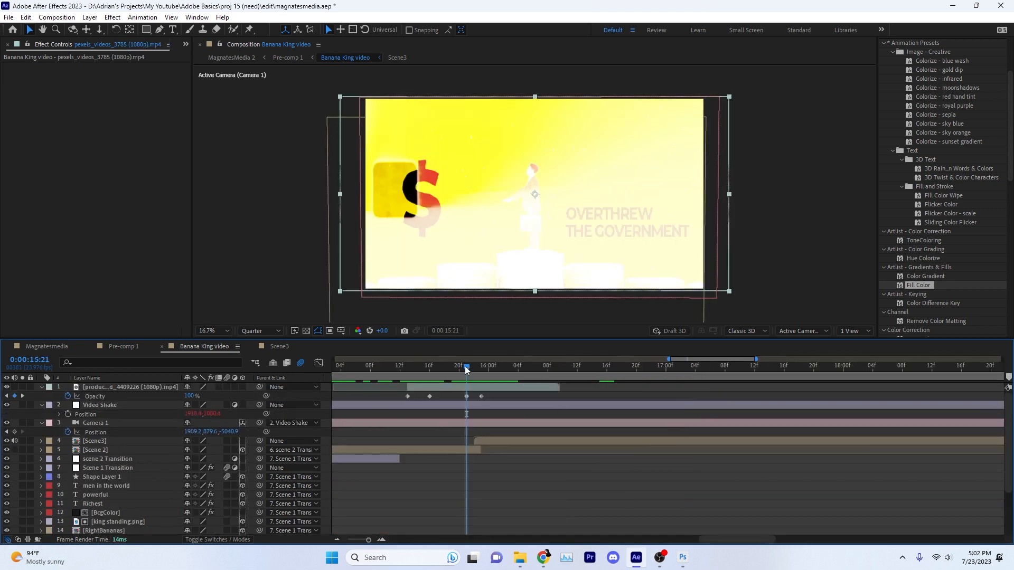
pyautogui.moveTo(480, 370); pyautogui.dragTo(506, 370)
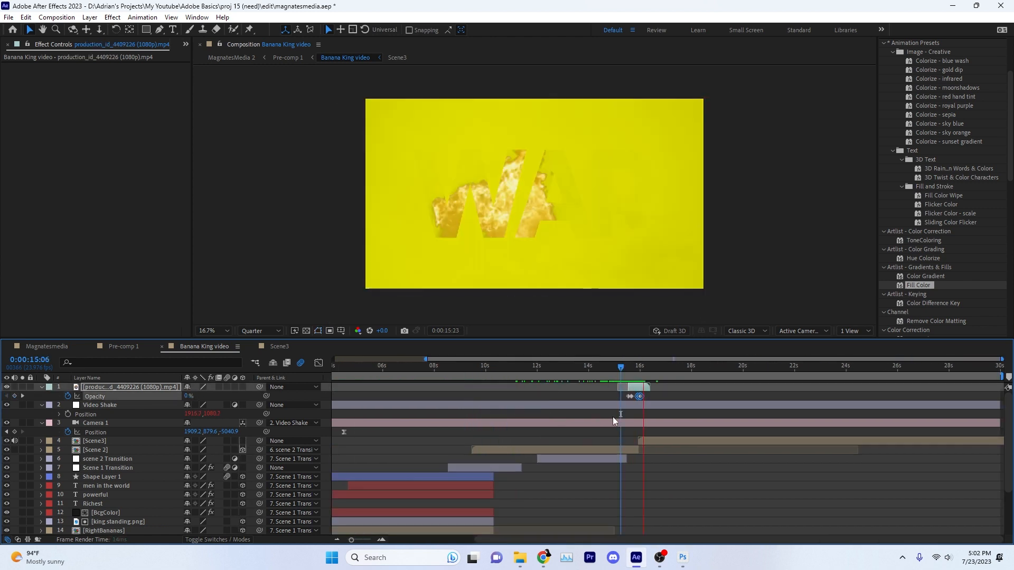
pyautogui.moveTo(612, 370); pyautogui.dragTo(655, 373)
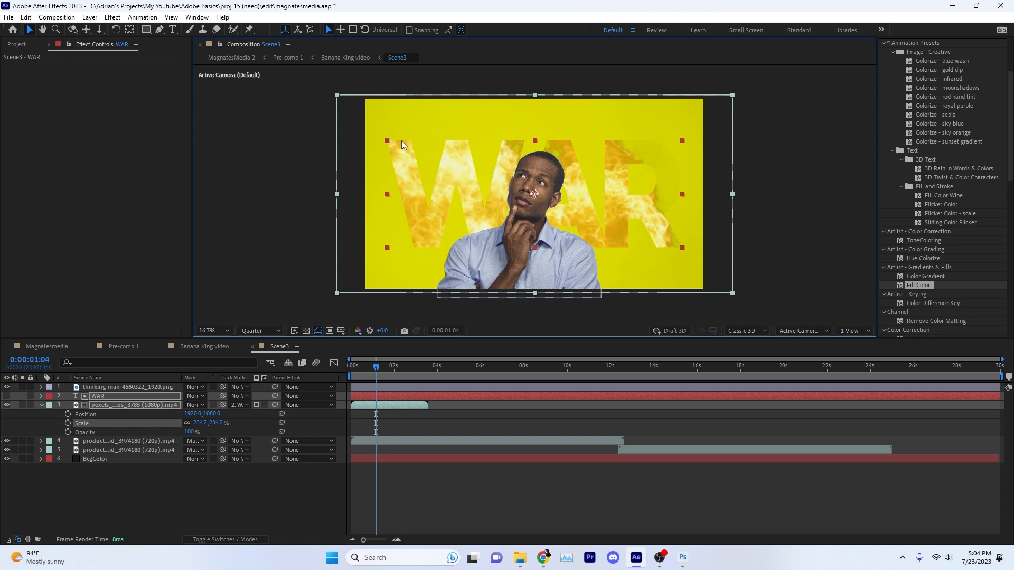
# - Darken the thinking-man image in Scene3 with a black Fill Color effect at 80% blend amount
pyautogui.click(575, 168)
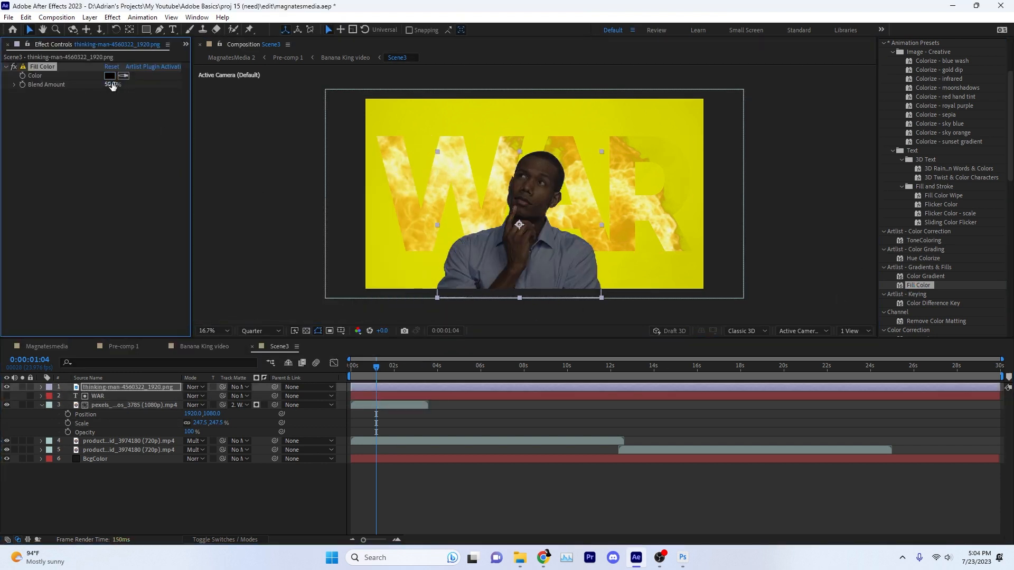
pyautogui.rightClick(182, 342)
pyautogui.moveTo(207, 348)
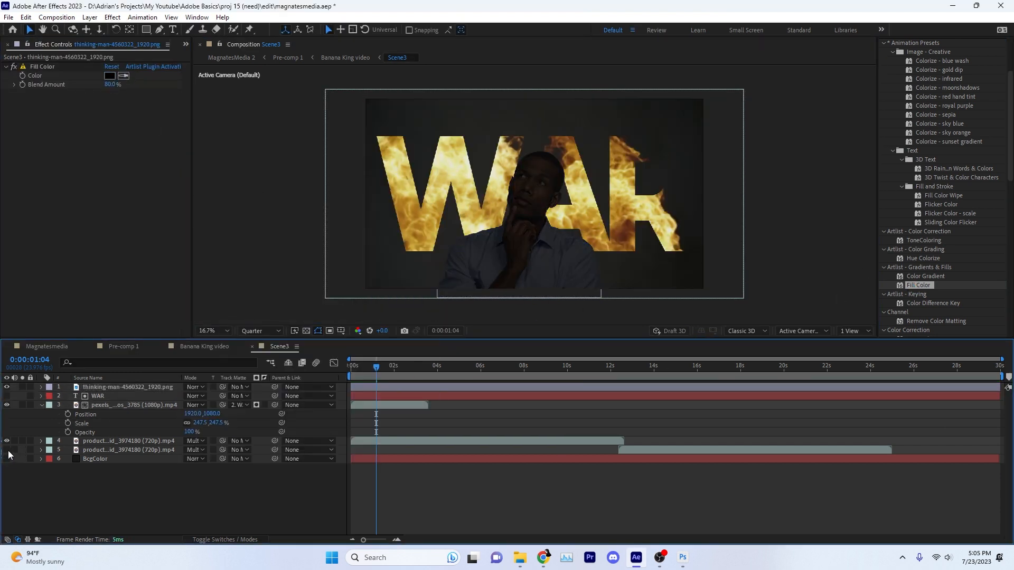
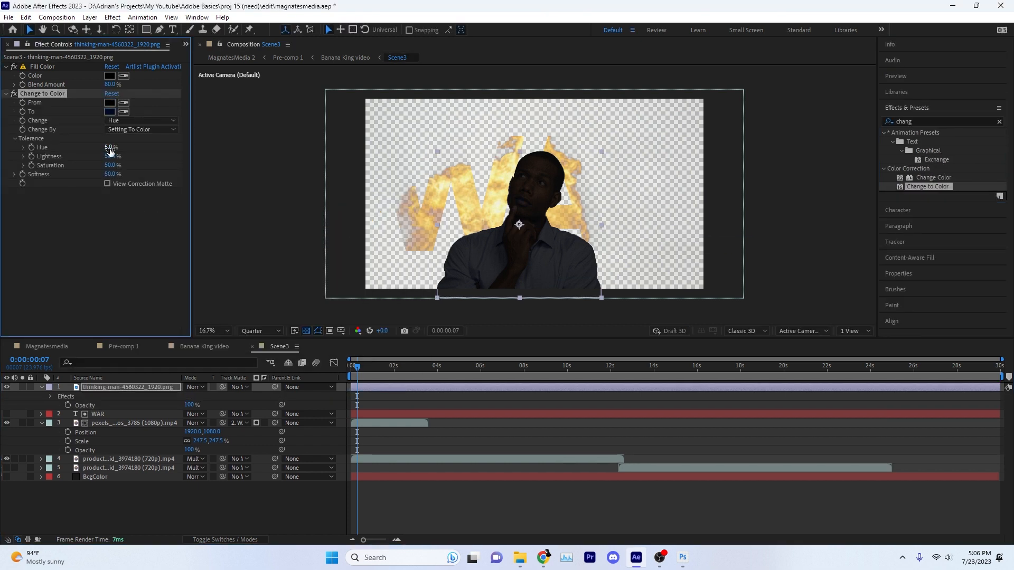
# - Tune the thinking-man layer's Change to Color effect to 0.5% hue, 55% lightness, 27% saturation and 46% softness, checking the correction matte
pyautogui.moveTo(101, 173); pyautogui.dragTo(101, 173)
pyautogui.click(107, 184)
pyautogui.moveTo(109, 174)
pyautogui.mouseDown()
pyautogui.moveTo(143, 170)
pyautogui.moveTo(109, 165)
pyautogui.mouseUp()
pyautogui.moveTo(107, 147); pyautogui.dragTo(125, 156)
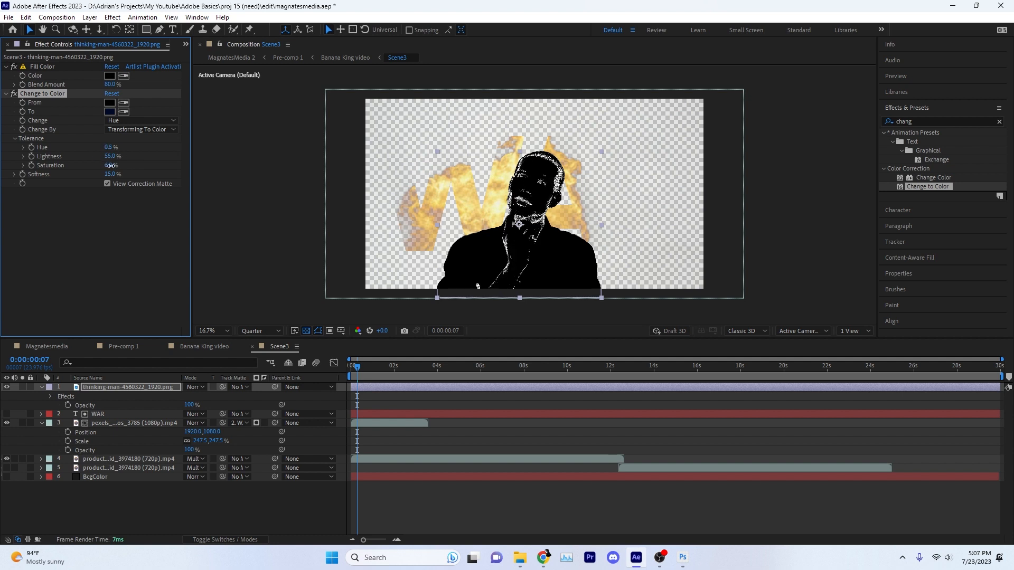
pyautogui.click(108, 183)
# - Set the Scene3 layer's scale to 110% in the Banana King video composition, after trying 120%
pyautogui.click(205, 346)
pyautogui.click(642, 366)
pyautogui.click(649, 441)
pyautogui.press('s')
pyautogui.click(201, 450)
pyautogui.write('120')
pyautogui.press('Return')
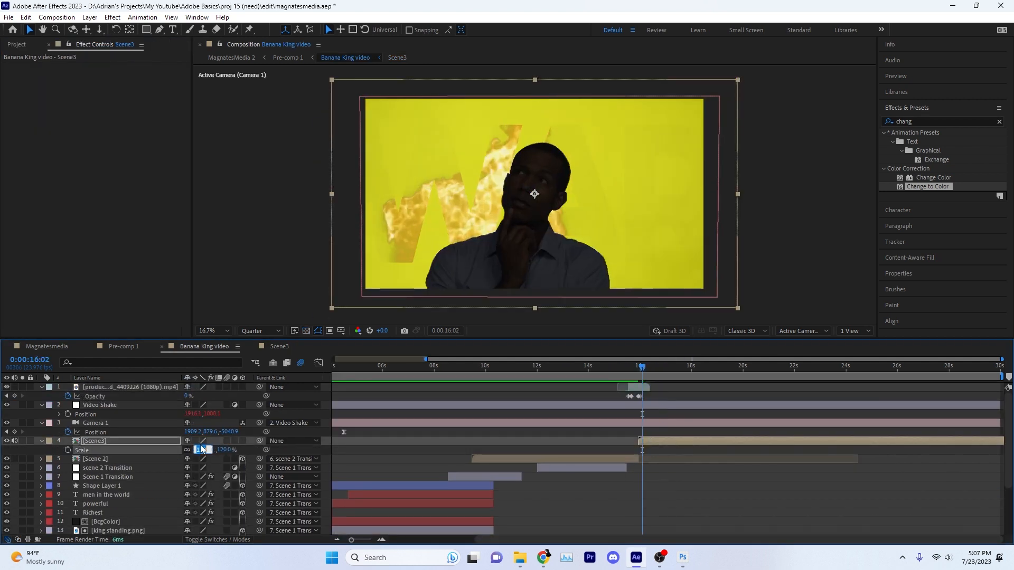
pyautogui.write('110')
pyautogui.press('Return')
# - Parent the Scene3 layer to the Video Shake null, checking the null's wiggle expression and scrubbing the resulting motion
pyautogui.moveTo(642, 371); pyautogui.dragTo(650, 375)
pyautogui.click(99, 405)
pyautogui.click(58, 414)
pyautogui.click(117, 451)
pyautogui.moveTo(259, 449); pyautogui.dragTo(100, 405)
pyautogui.moveTo(638, 372); pyautogui.dragTo(647, 372)
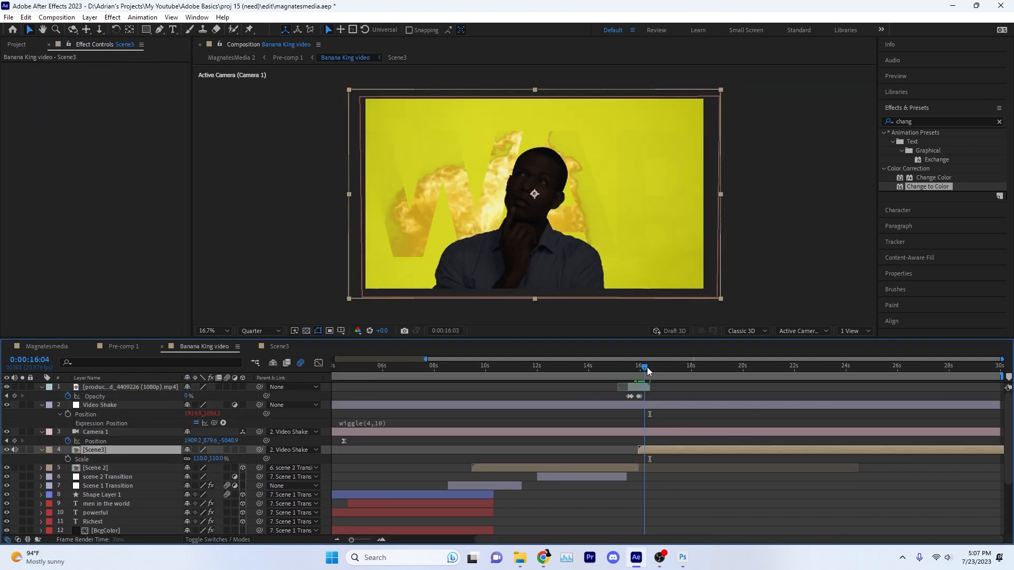
# - Move the thinking-man layer below the pexels_videos_3785 fire clip in Scene3
pyautogui.click(279, 346)
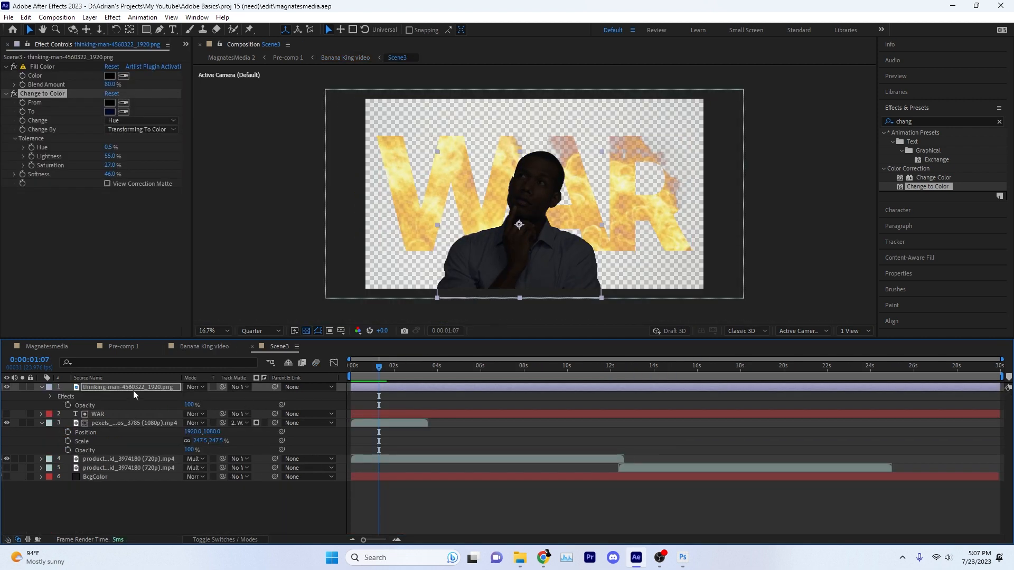
pyautogui.moveTo(133, 391); pyautogui.dragTo(134, 419)
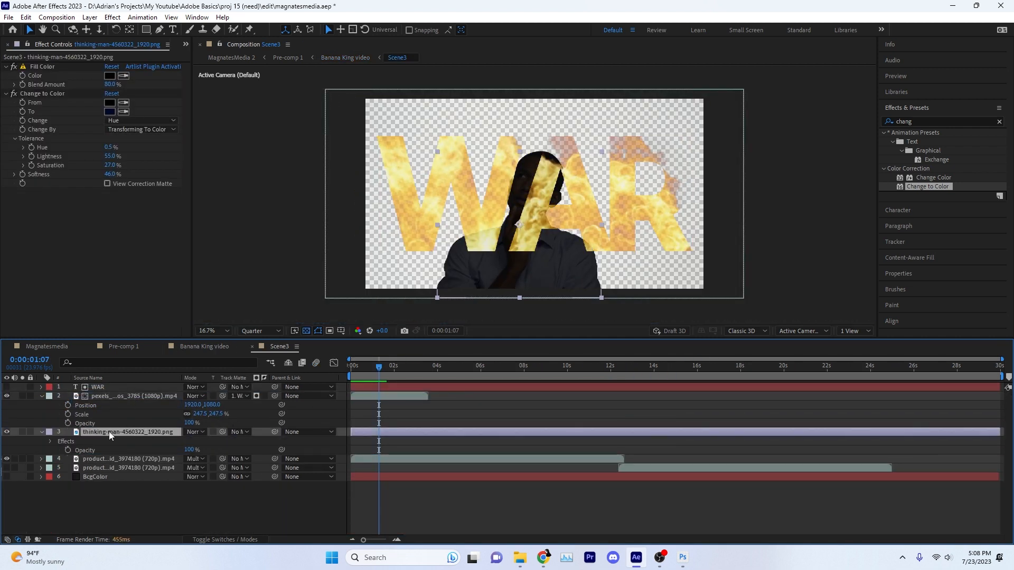
pyautogui.moveTo(109, 432)
pyautogui.mouseDown()
pyautogui.moveTo(113, 392)
pyautogui.moveTo(104, 444)
pyautogui.mouseUp()
# - Duplicate the thinking-man layer, keep the copy above the fire clip and set the copy's opacity to 90%
pyautogui.hotkey('ctrl', 'd')
pyautogui.click(122, 397)
pyautogui.press('t')
pyautogui.moveTo(188, 405)
pyautogui.mouseDown()
pyautogui.moveTo(179, 411)
pyautogui.moveTo(195, 408)
pyautogui.mouseUp()
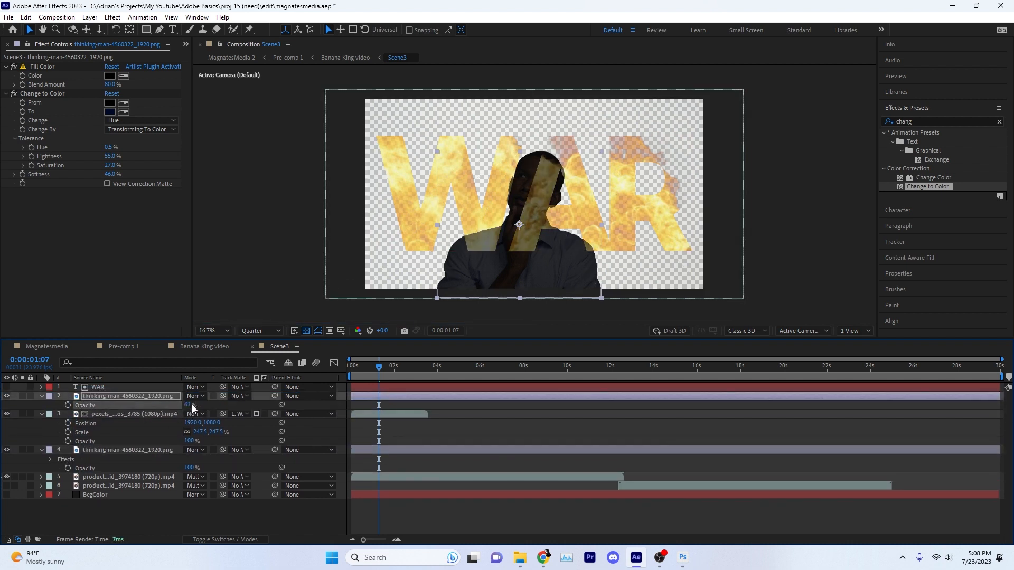
pyautogui.press('Return')
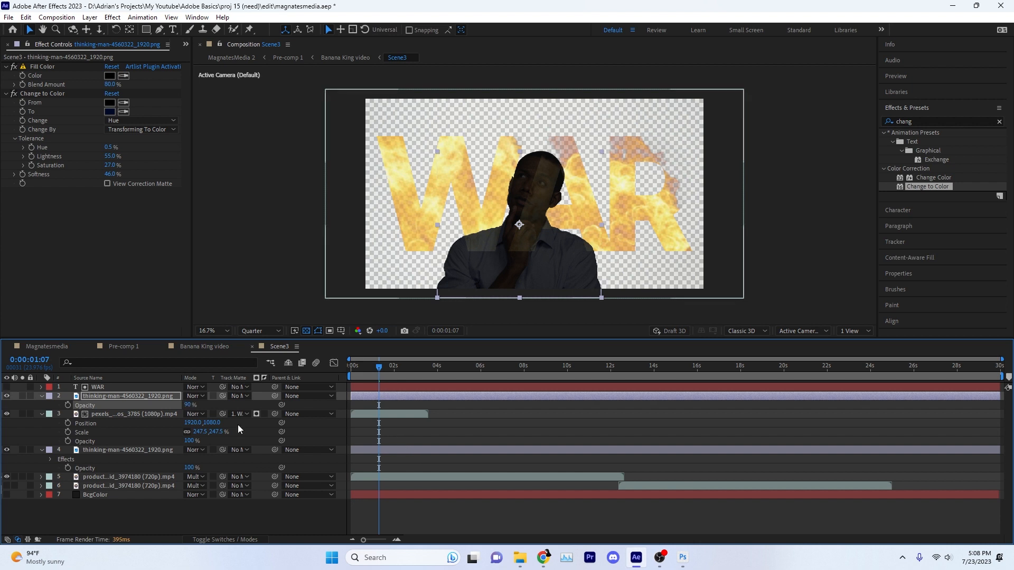
# - Preview the transition into Scene3 in the Banana King video composition
pyautogui.click(177, 348)
pyautogui.click(623, 368)
pyautogui.press('space')
pyautogui.scroll(-3, 725, 407)
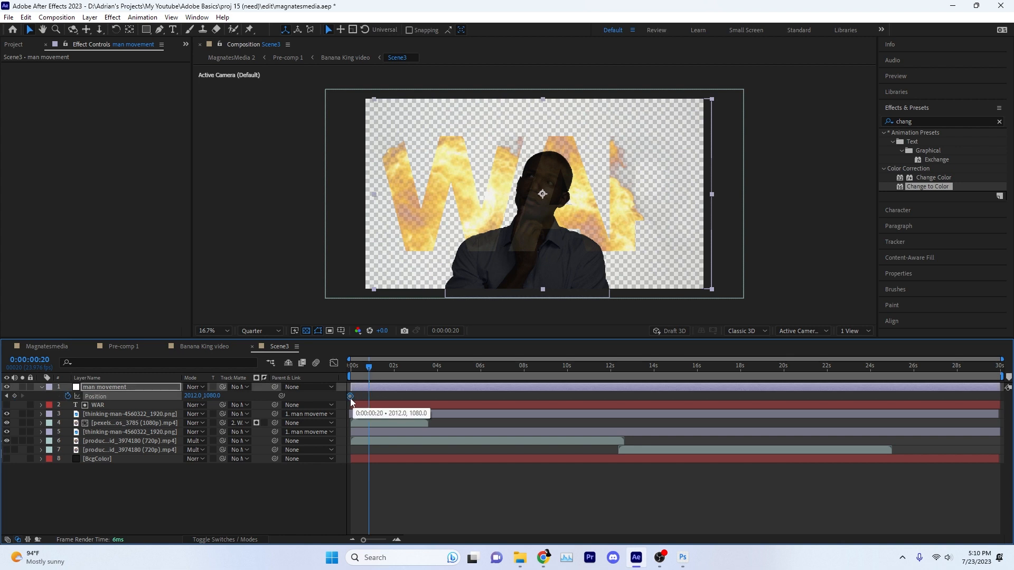
# - Add a position keyframe at 0:00:03:12 on the man movement null in Scene3, shifting the man slightly left
pyautogui.moveTo(368, 367); pyautogui.dragTo(426, 369)
pyautogui.moveTo(195, 396); pyautogui.dragTo(166, 396)
pyautogui.click(194, 396)
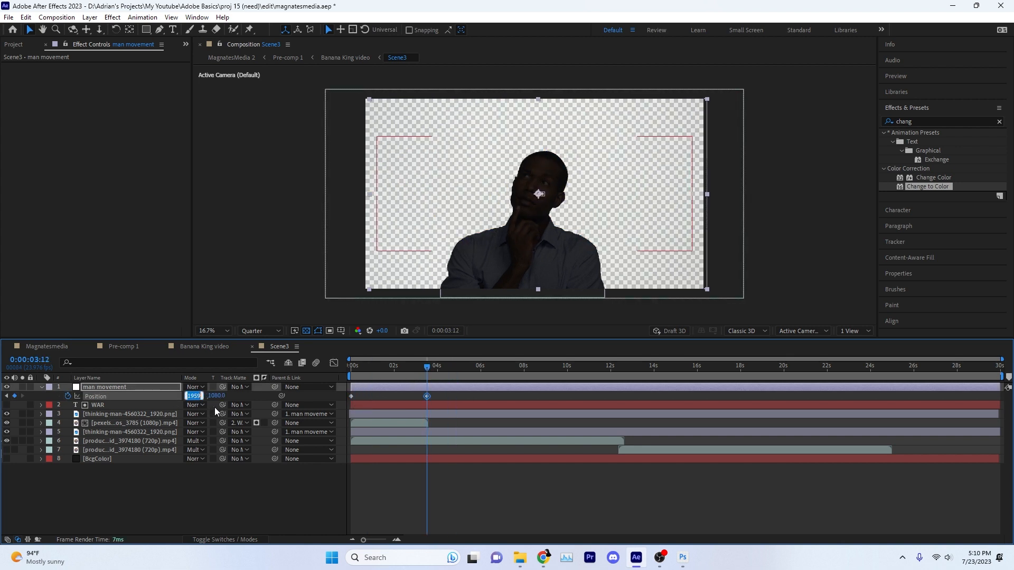
# - Apply Easy Ease to the man movement null's position keyframes and preview the movement from the start
pyautogui.moveTo(336, 406); pyautogui.dragTo(339, 404)
pyautogui.press('F9')
pyautogui.click(351, 368)
pyautogui.press('space')
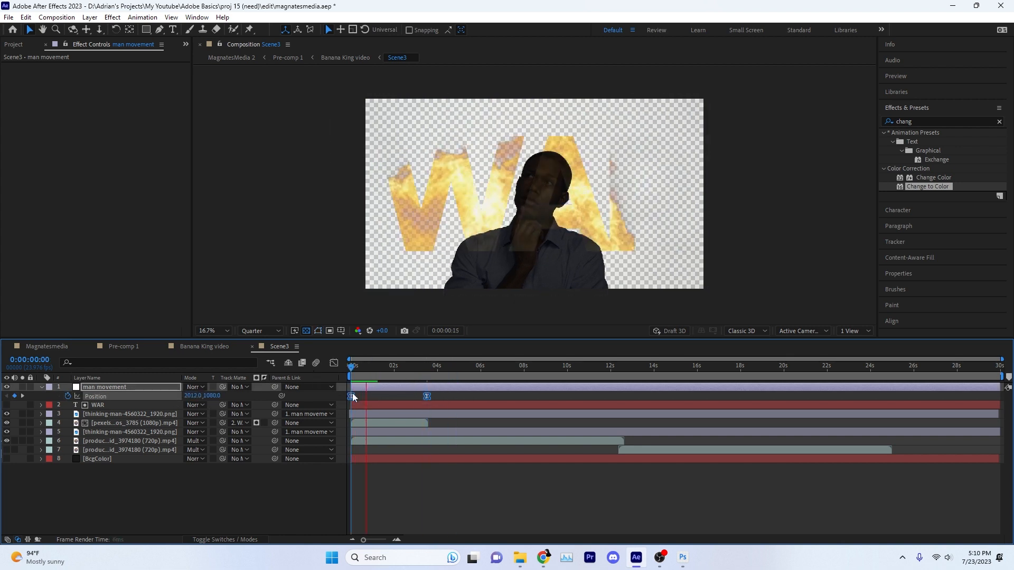
pyautogui.click(427, 368)
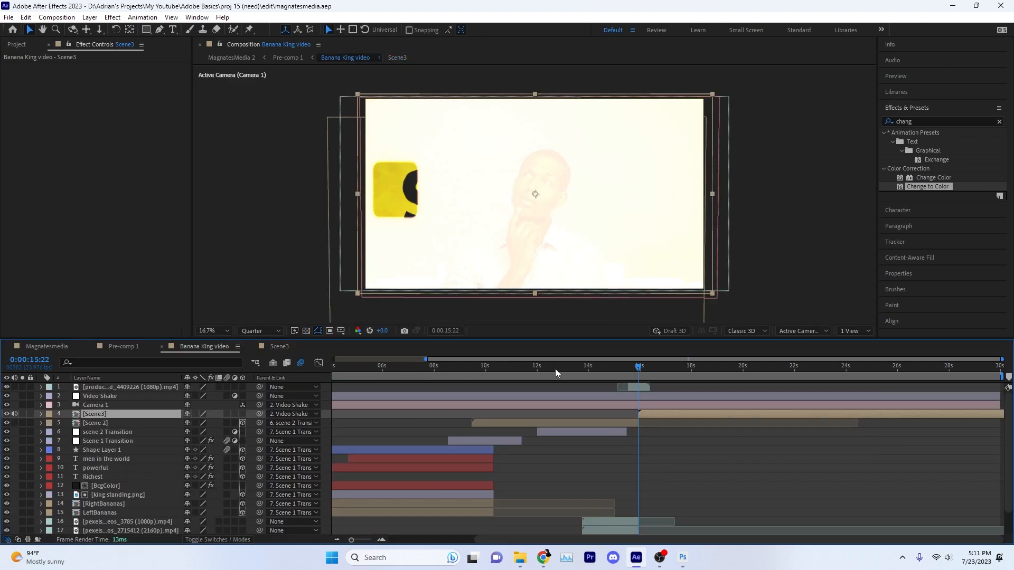
# - Preview the transition into Scene3 from 0:00:15:00 in Banana King video and the man's movement inside Scene3
pyautogui.moveTo(573, 372); pyautogui.dragTo(615, 372)
pyautogui.press('space')
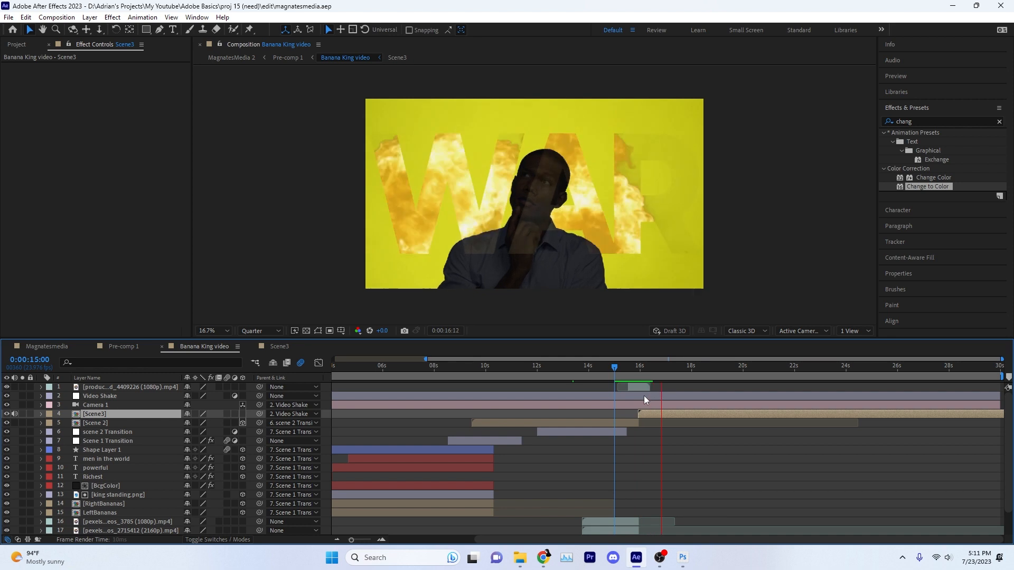
pyautogui.doubleClick(642, 414)
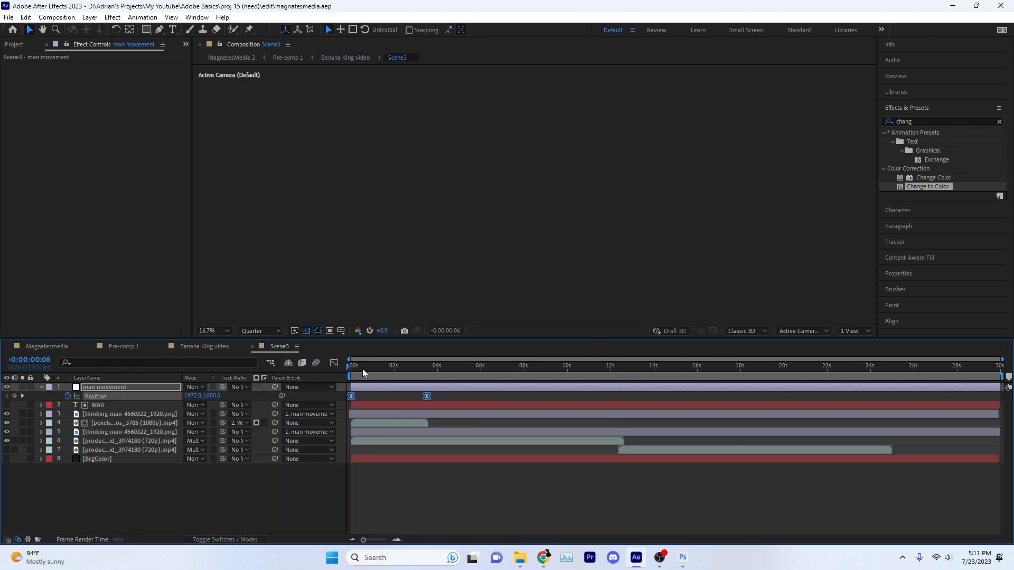
pyautogui.moveTo(363, 373); pyautogui.dragTo(351, 373)
pyautogui.press('space')
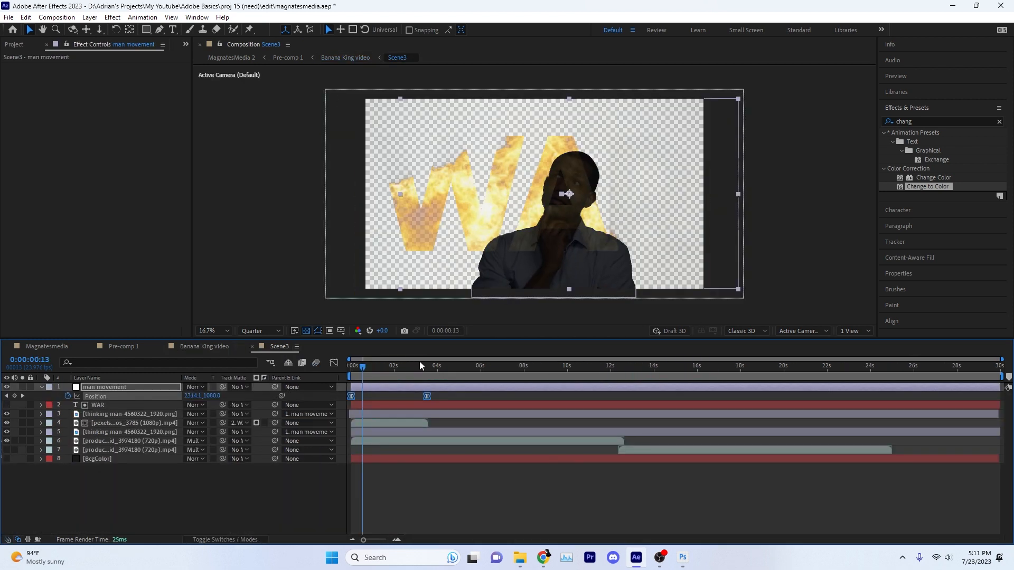
# - Shift the man movement null's two position keyframes to 2345, 1080 and 2253, 1080 and check the result in Banana King video
pyautogui.click(427, 368)
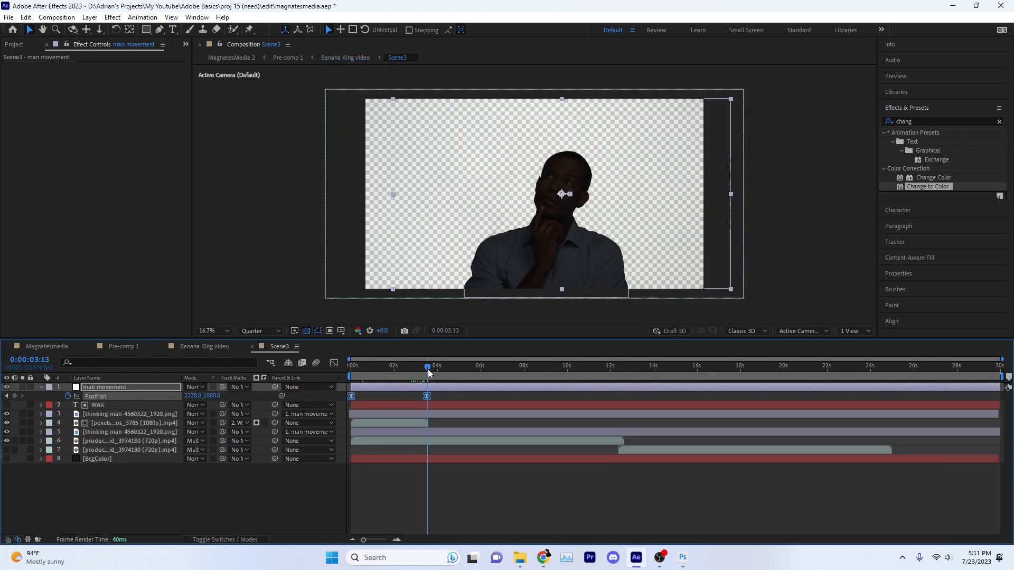
pyautogui.click(7, 396)
pyautogui.hotkey('ctrl', 'z')
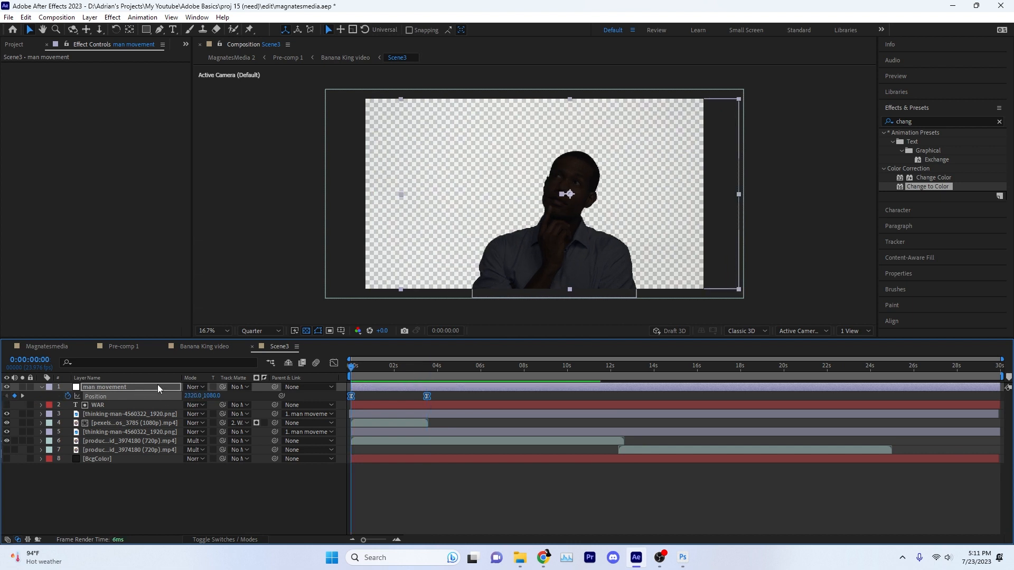
pyautogui.press('k')
pyautogui.moveTo(192, 395); pyautogui.dragTo(77, 397)
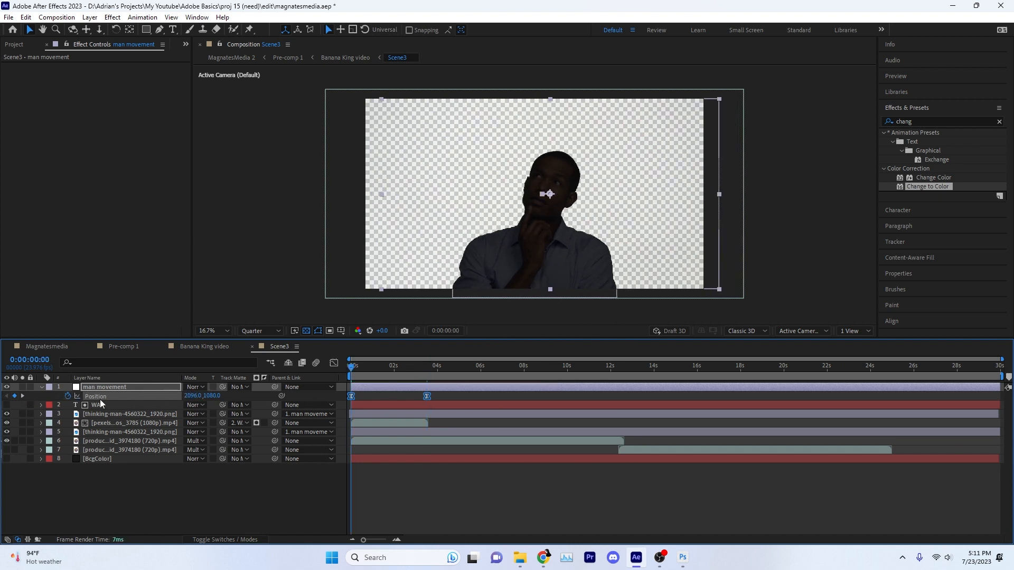
pyautogui.click(204, 346)
pyautogui.click(672, 369)
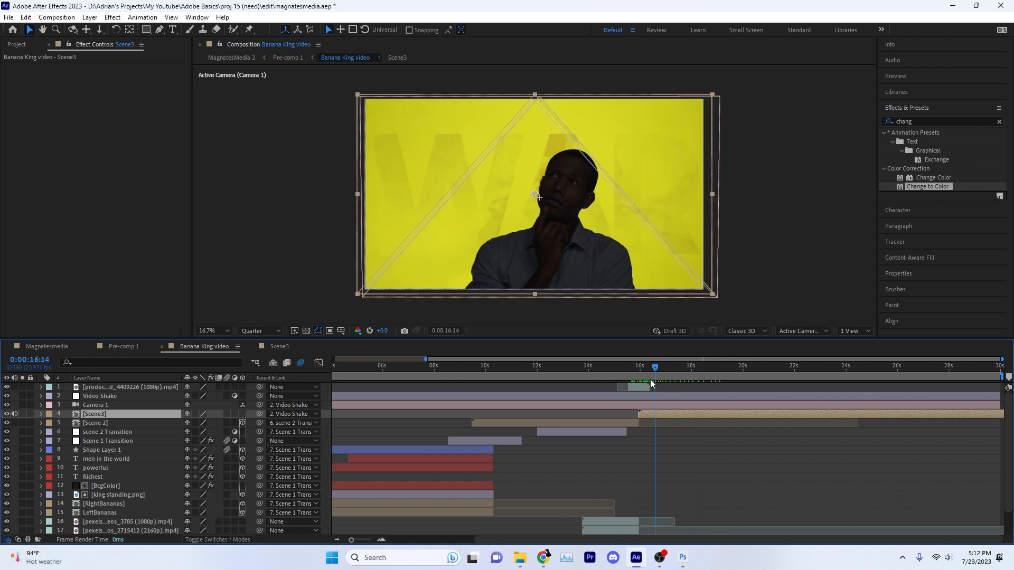
# - Set the keyframe interpolation of the man movement null's position keyframes in Scene3 to Linear
pyautogui.click(280, 347)
pyautogui.rightClick(427, 396)
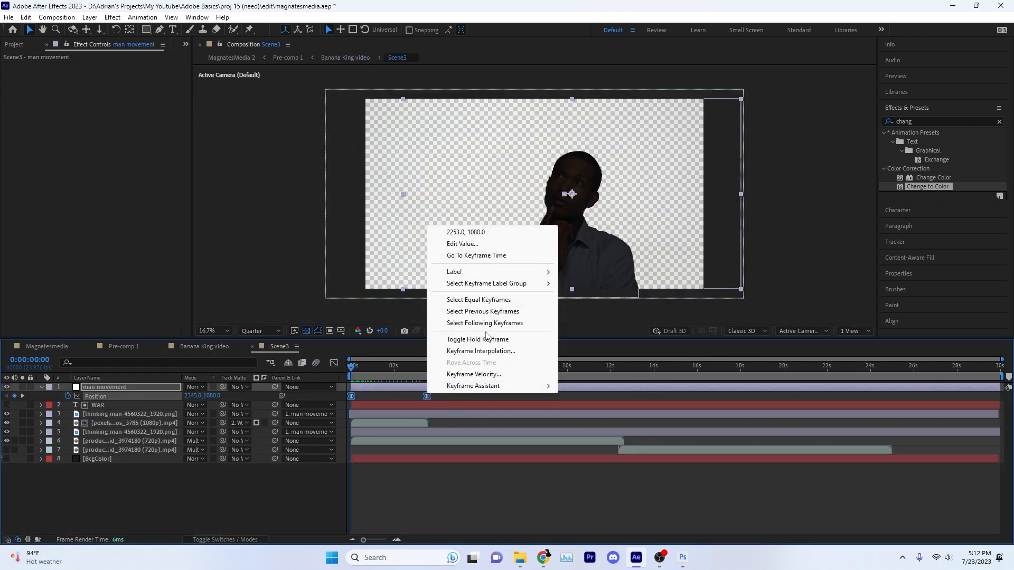
pyautogui.click(481, 352)
pyautogui.click(508, 329)
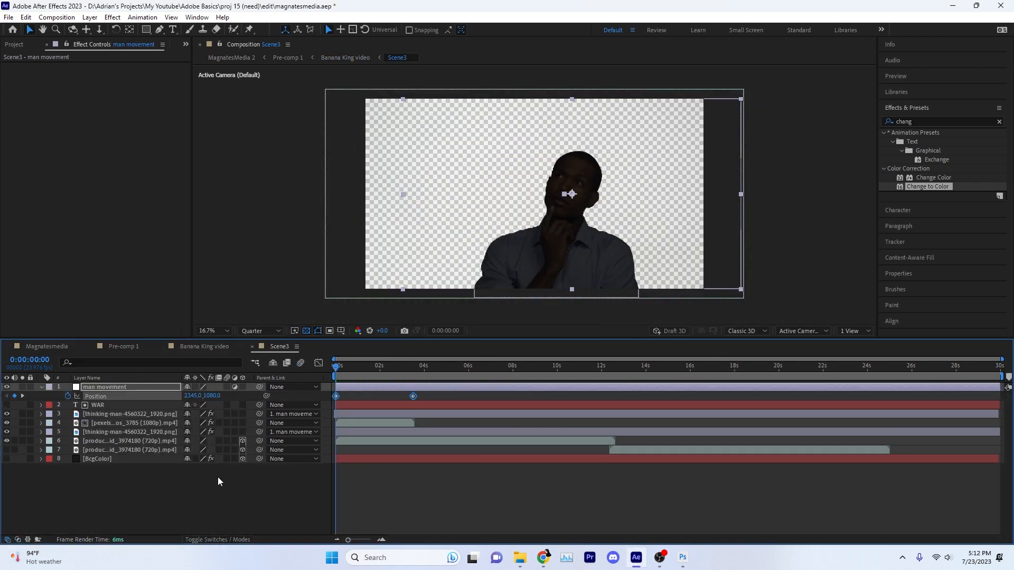
# - Enable motion blur on the man movement null and both thinking-man layers, and preview Scene3 from the start
pyautogui.click(226, 386)
pyautogui.click(226, 414)
pyautogui.click(226, 432)
pyautogui.moveTo(342, 366)
pyautogui.mouseDown()
pyautogui.moveTo(384, 369)
pyautogui.moveTo(335, 369)
pyautogui.mouseUp()
pyautogui.press('space')
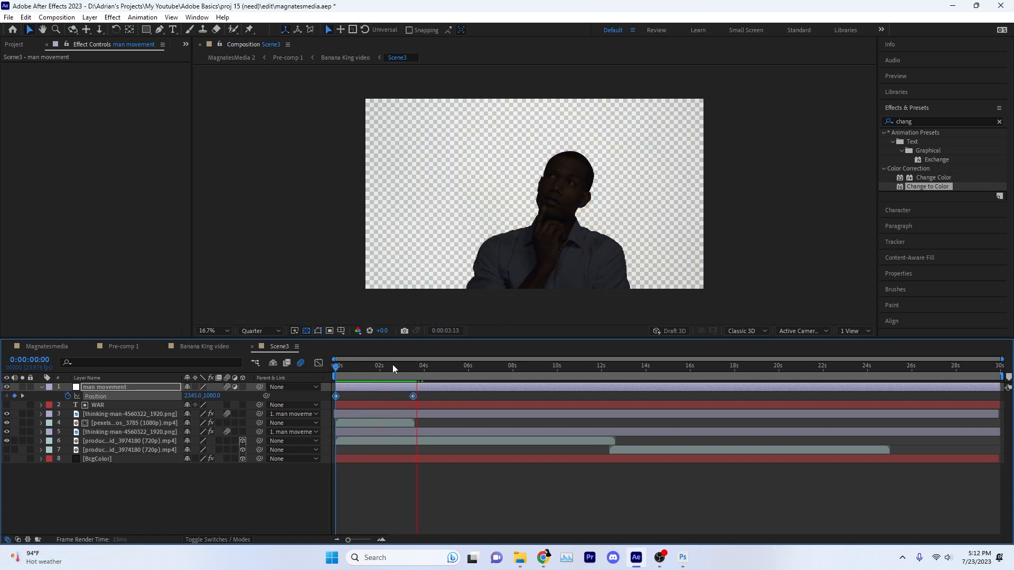
# - Move the null's second position keyframe to about 0:00:02:16 and shift the man left to 1989, 1080 at 0:00:02:21
pyautogui.moveTo(414, 396); pyautogui.dragTo(396, 397)
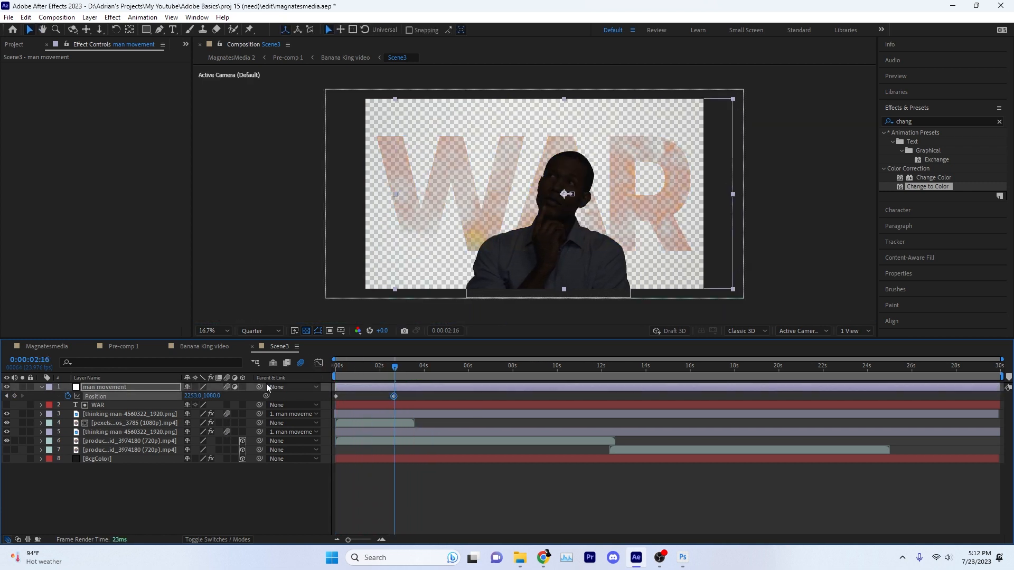
pyautogui.press('space')
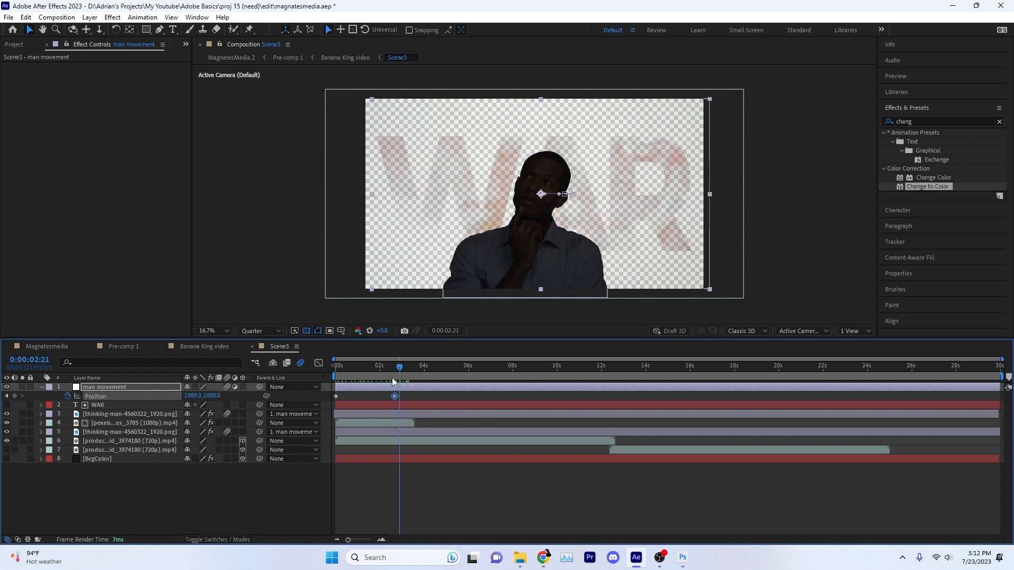
pyautogui.keyDown('alt'); pyautogui.scroll(4, 382, 398); pyautogui.keyUp('alt')
pyautogui.click(388, 369)
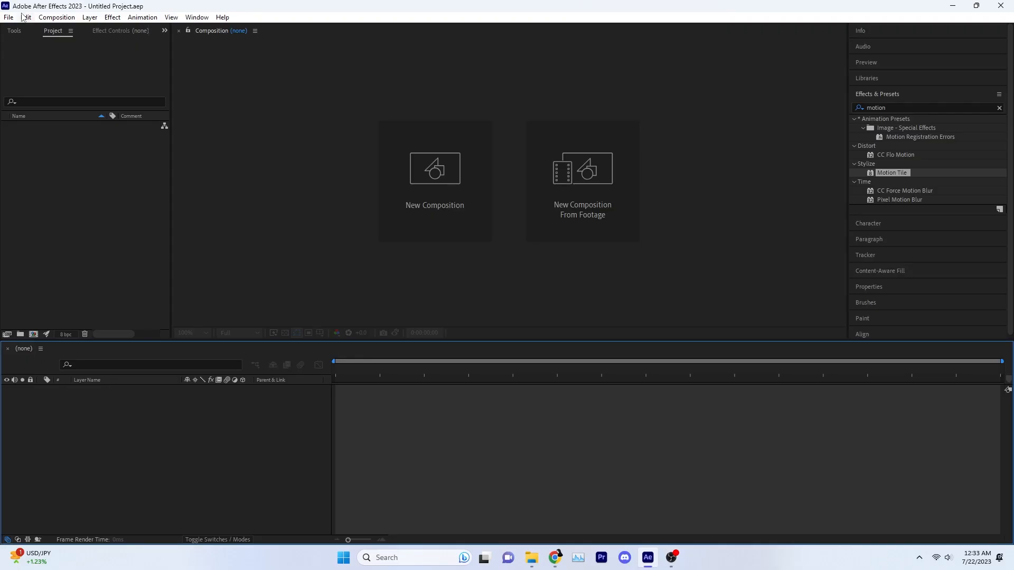
# - Start a new composition named Magnatesmedia with the UHD (4K) 3840x2160, 23.976 fps preset in the empty project
pyautogui.click(9, 17)
pyautogui.moveTo(17, 32)
pyautogui.click(212, 29)
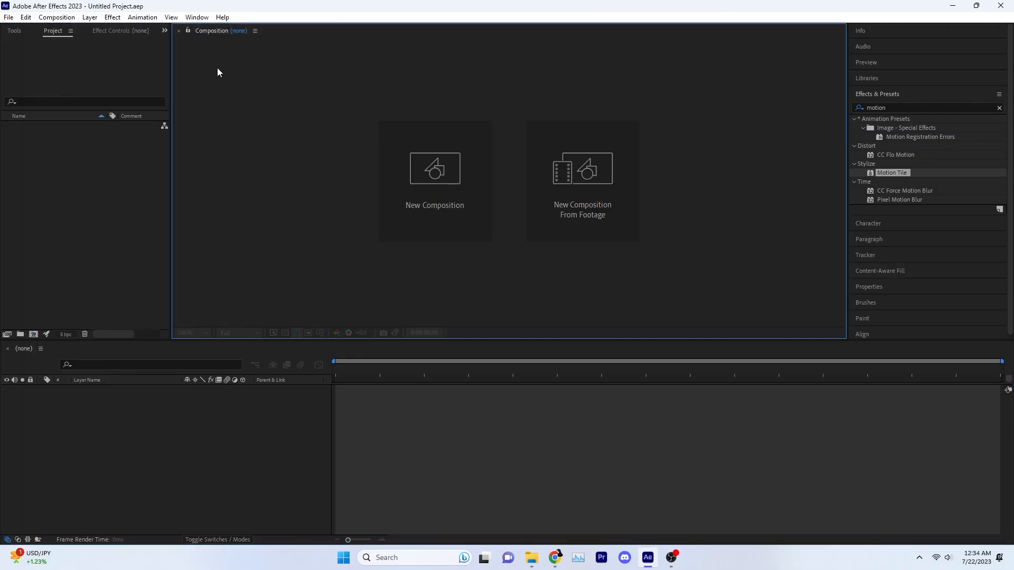
pyautogui.click(401, 217)
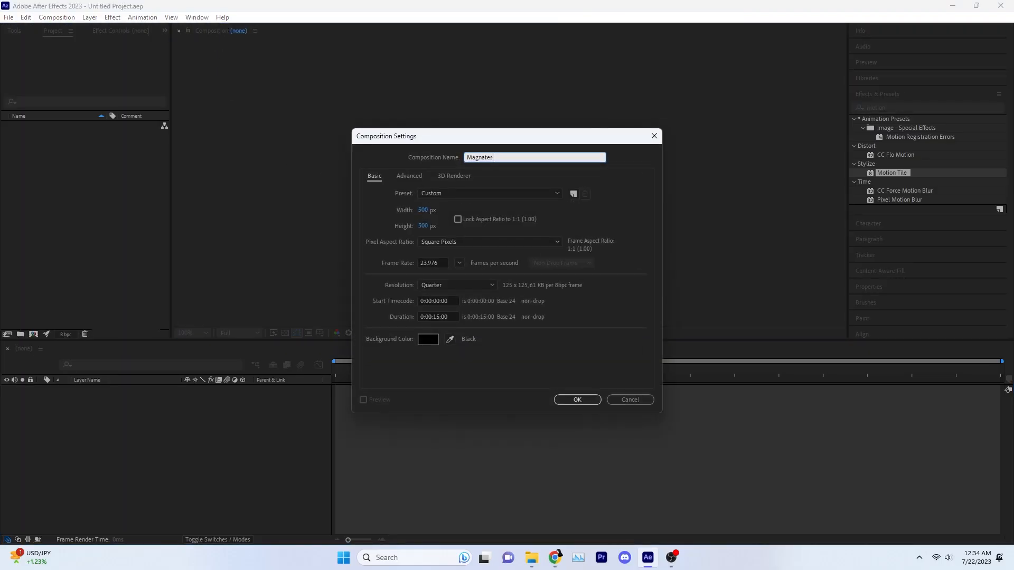
pyautogui.press('Tab')
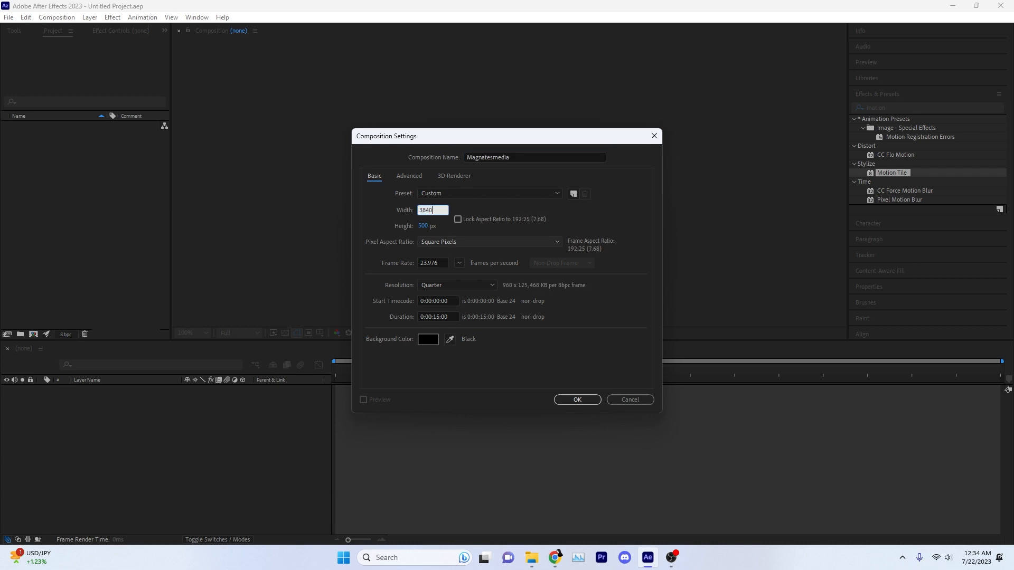
pyautogui.click(486, 194)
pyautogui.click(489, 256)
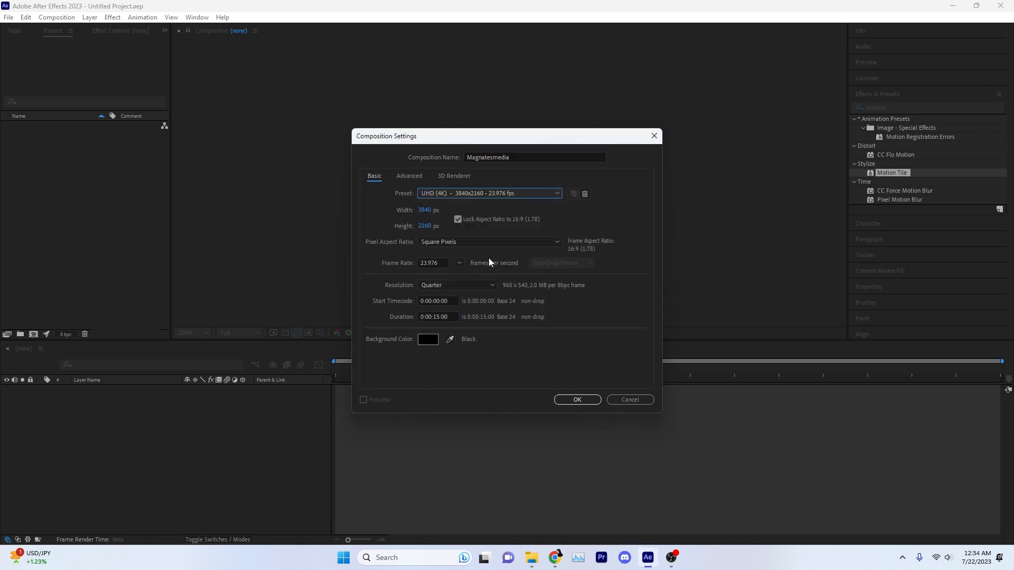
# - Try the UHD (4K) 29.97 fps preset, switch back to the 23.976 fps preset and create the composition
pyautogui.click(474, 193)
pyautogui.click(474, 193)
pyautogui.click(539, 194)
pyautogui.click(510, 280)
pyautogui.click(475, 194)
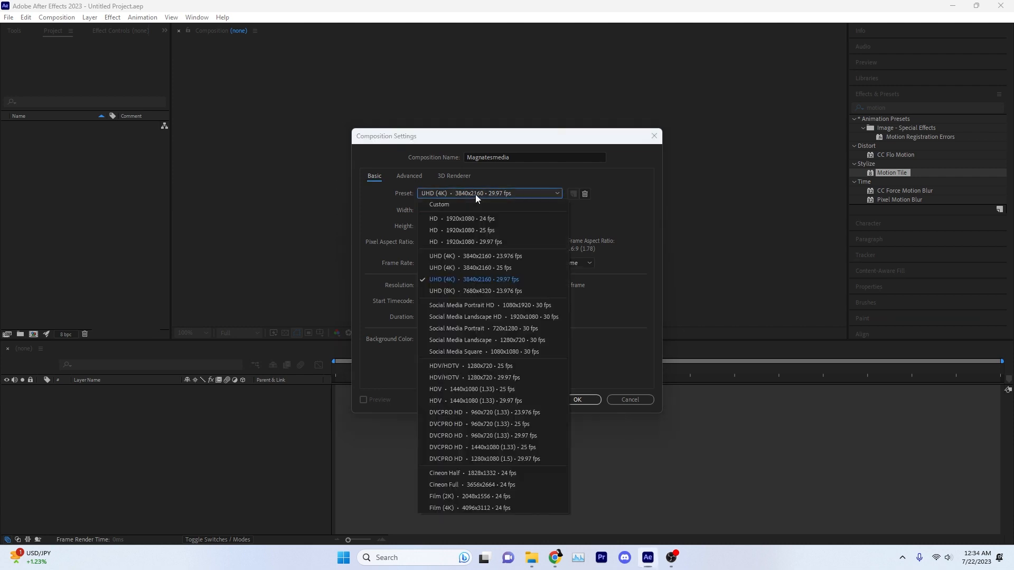
pyautogui.click(480, 257)
pyautogui.click(578, 400)
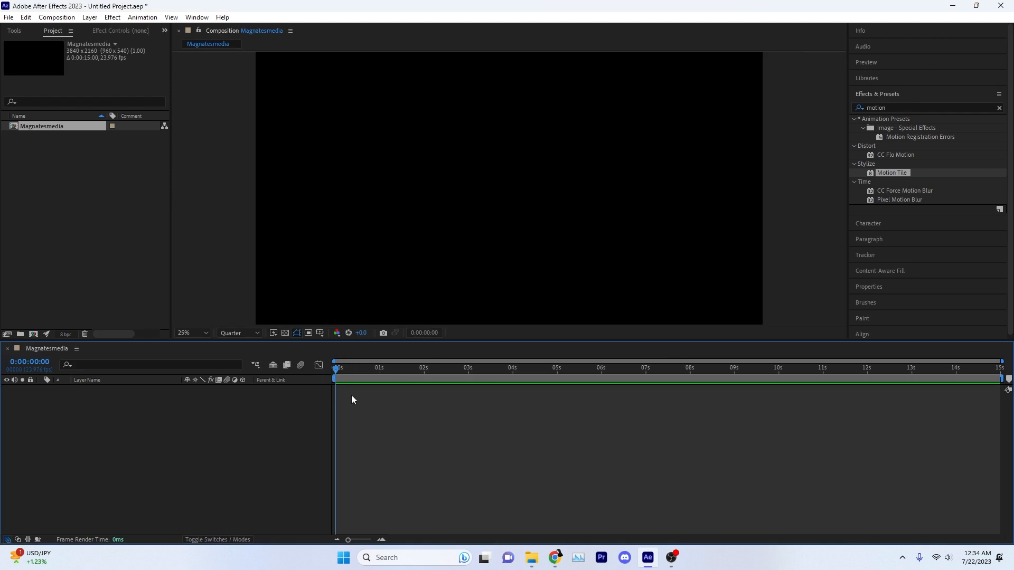
# - Bring Untitled-1.png from the edit folder into the Magnatesmedia composition as a layer and show its scale
pyautogui.click(531, 558)
pyautogui.click(1002, 534)
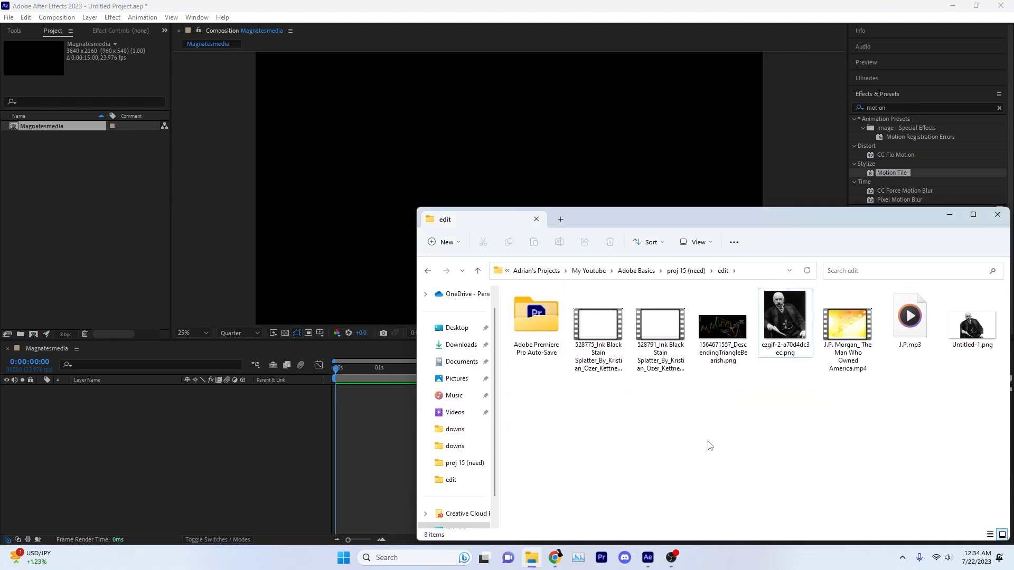
pyautogui.moveTo(785, 317); pyautogui.dragTo(512, 287)
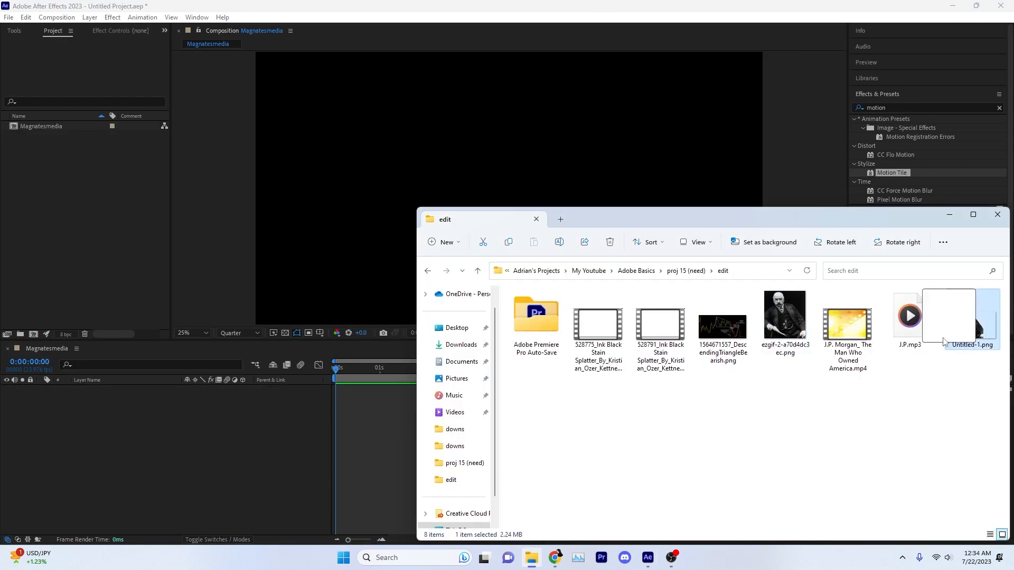
pyautogui.moveTo(950, 312); pyautogui.dragTo(566, 202)
pyautogui.press('s')
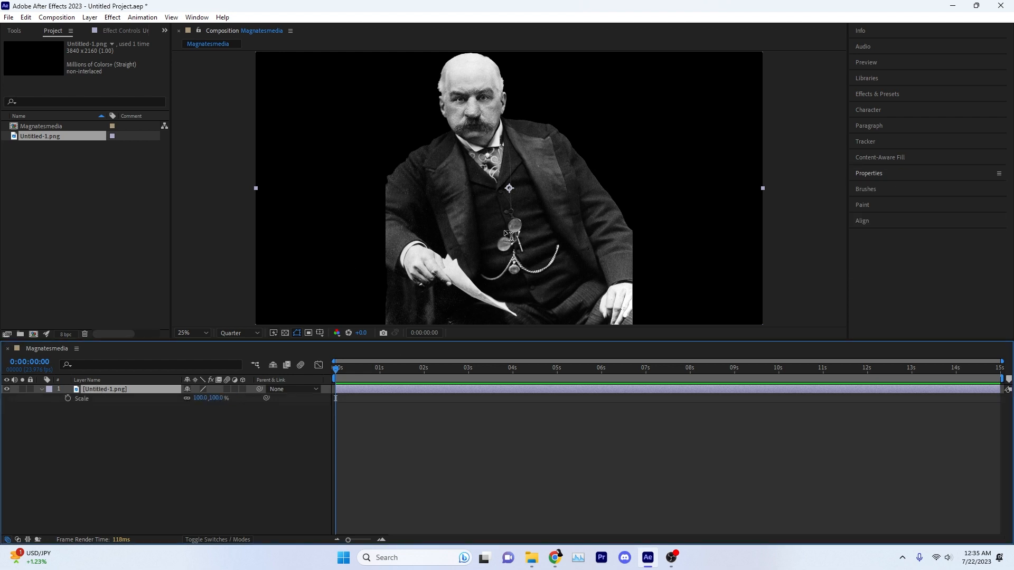
# - Scale the portrait layer to about 121% and place it slightly left of centre with the head near the frame's upper edge
pyautogui.moveTo(470, 182); pyautogui.dragTo(464, 291)
pyautogui.moveTo(248, 161); pyautogui.dragTo(124, 80)
pyautogui.moveTo(470, 222); pyautogui.dragTo(461, 204)
pyautogui.click(501, 61)
pyautogui.click(504, 75)
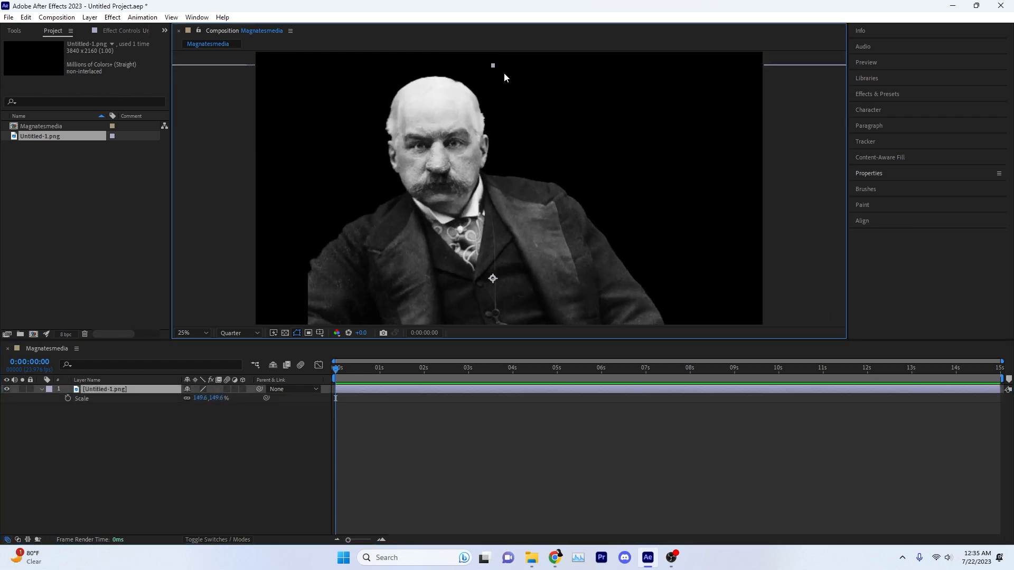
pyautogui.moveTo(493, 65); pyautogui.dragTo(493, 105)
pyautogui.moveTo(522, 221); pyautogui.dragTo(507, 183)
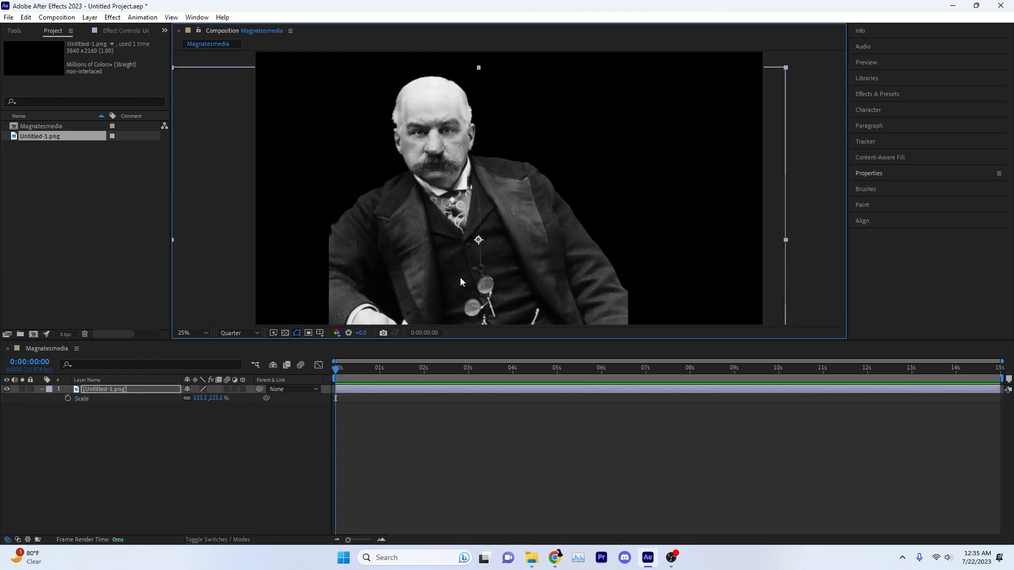
# - Rename the portrait layer as JPMORGAN
pyautogui.rightClick(153, 389)
pyautogui.click(157, 421)
pyautogui.write('JPMO')
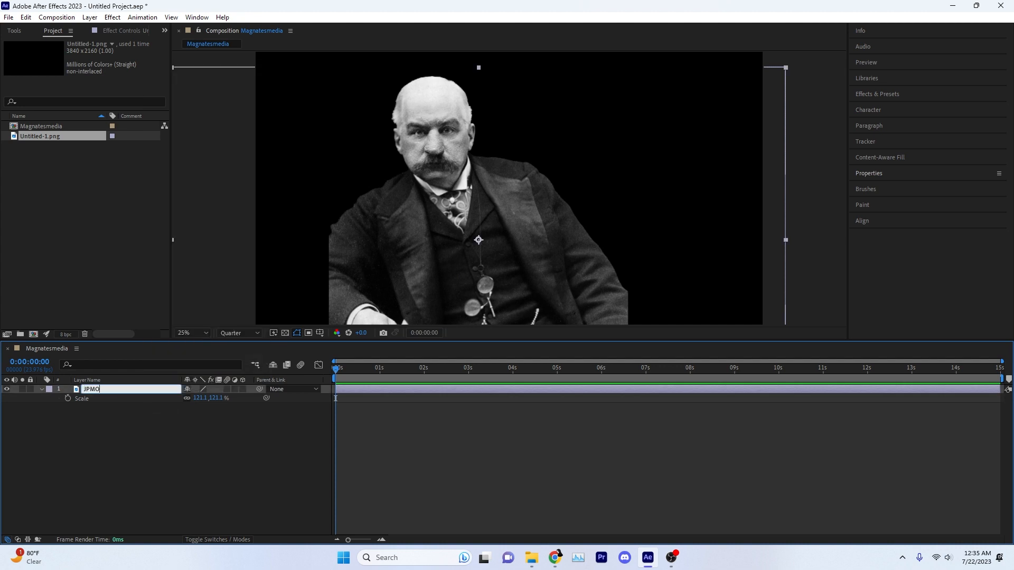
pyautogui.write('RGAN')
pyautogui.press('Return')
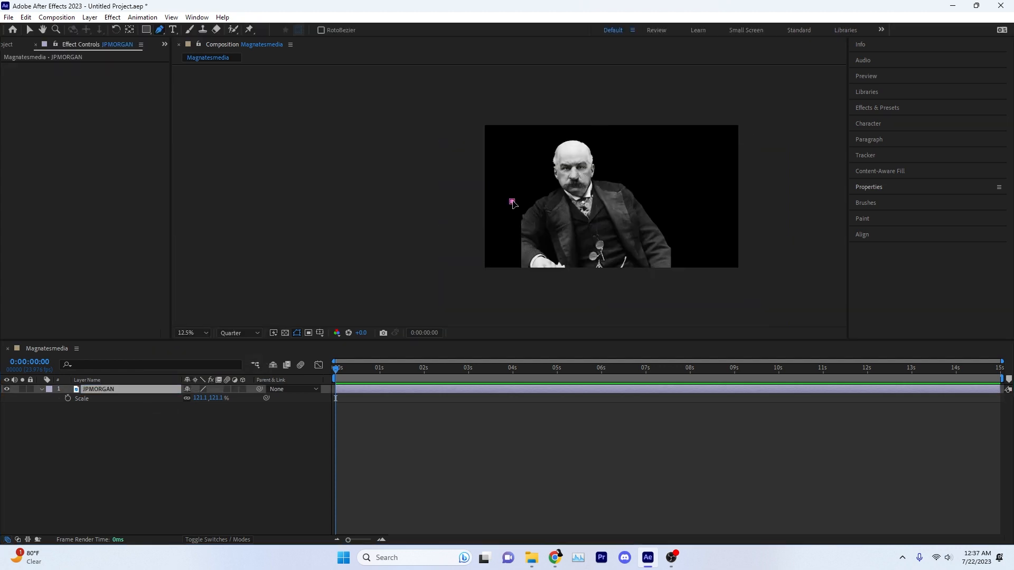
# - Draw a closed four-point Pen mask around the man on the JPMORGAN layer, curving across his lower body
pyautogui.click(516, 204)
pyautogui.click(606, 290)
pyautogui.click(752, 220)
pyautogui.click(561, 106)
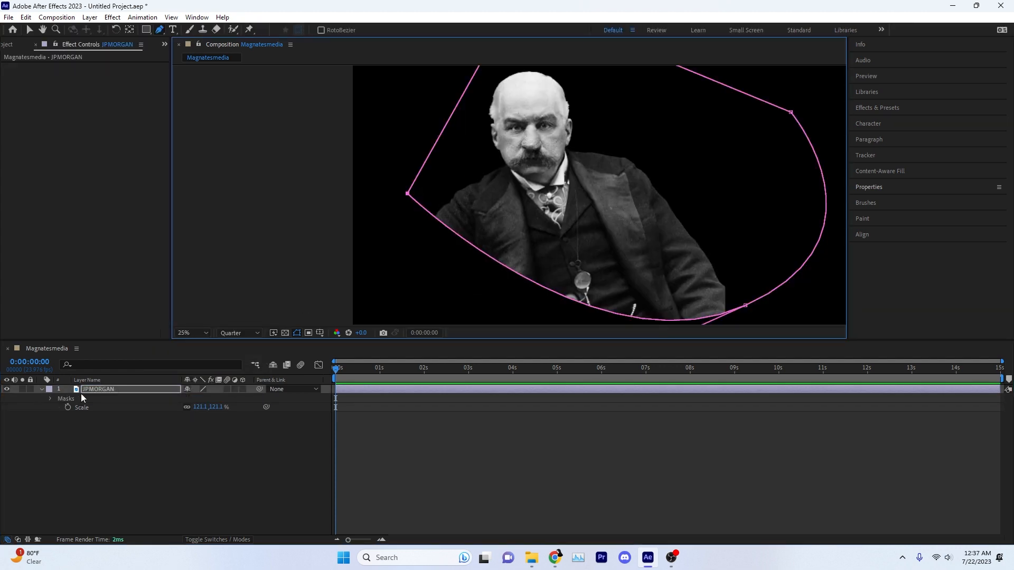
# - Set Mask 1's feather to 233 pixels and raise its lower points so the man's lower body fades into black
pyautogui.press('u')
pyautogui.click(58, 407)
pyautogui.moveTo(198, 425); pyautogui.dragTo(322, 425)
pyautogui.moveTo(407, 193); pyautogui.dragTo(417, 165)
pyautogui.moveTo(745, 305); pyautogui.dragTo(744, 261)
pyautogui.scroll(-1, 519, 290)
pyautogui.click(253, 485)
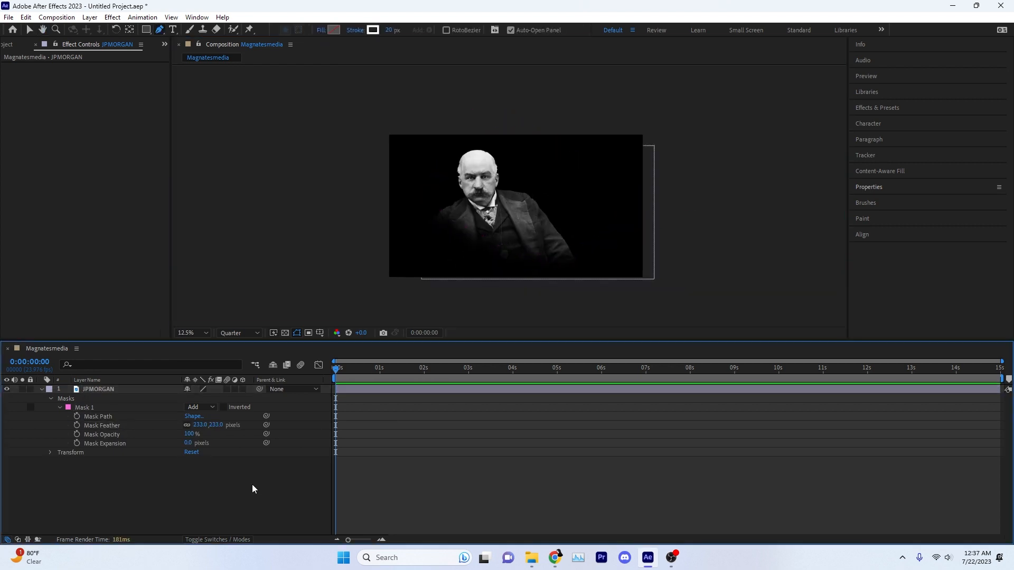
# - Add a white text layer reading "JP." beside the man's head and enlarge it
pyautogui.hotkey('ctrl', 't')
pyautogui.click(412, 165)
pyautogui.write('JP.')
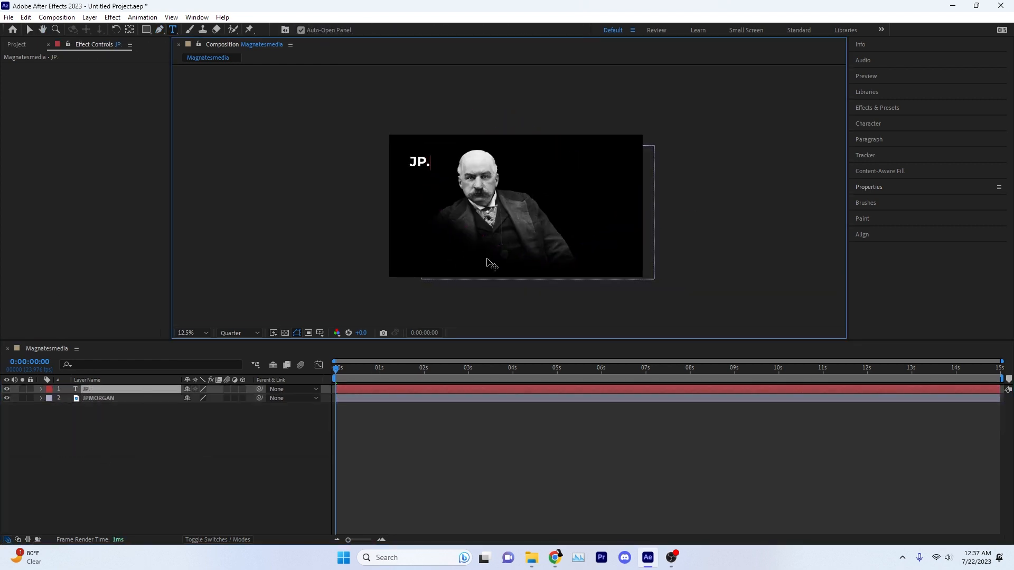
pyautogui.click(252, 449)
pyautogui.press('v')
pyautogui.click(419, 164)
pyautogui.moveTo(384, 169); pyautogui.dragTo(456, 164)
# - Extend the title text to read "JP. Morgan", leaving several spaces between the two words
pyautogui.press('t')
pyautogui.hotkey('ctrl', 't')
pyautogui.click(454, 168)
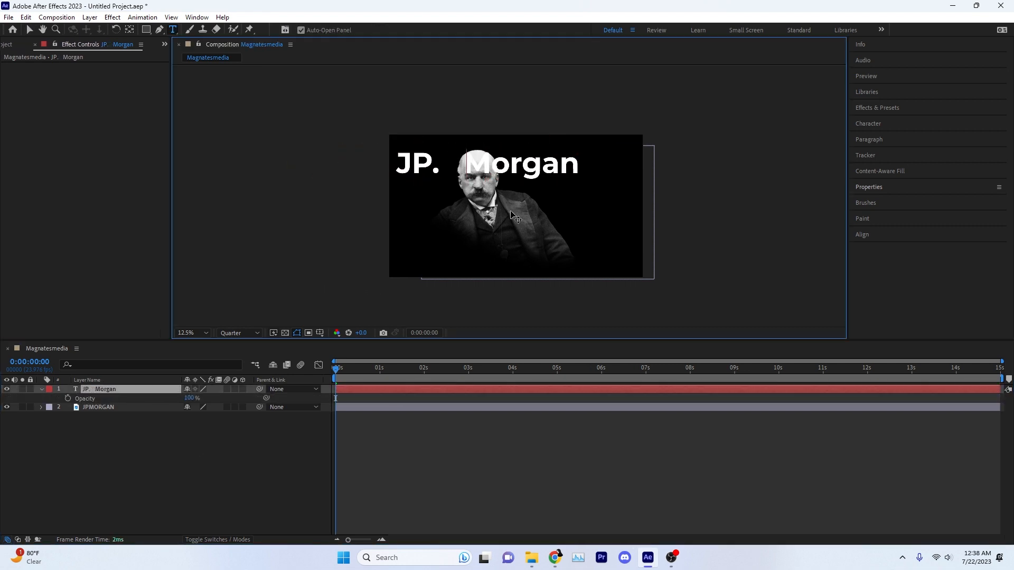
pyautogui.write('v')
pyautogui.hotkey('ctrl', 'z')
pyautogui.press('v')
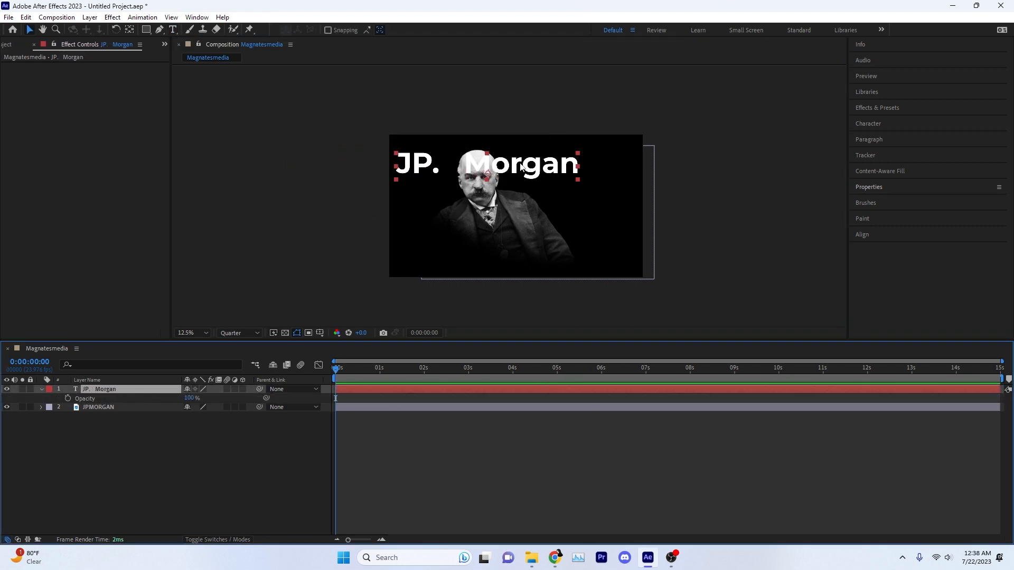
# - Position the title so its widened gap frames the man's head, and move the text layer beneath JPMORGAN
pyautogui.moveTo(467, 167); pyautogui.dragTo(495, 167)
pyautogui.press('t')
pyautogui.hotkey('ctrl', 't')
pyautogui.click(494, 167)
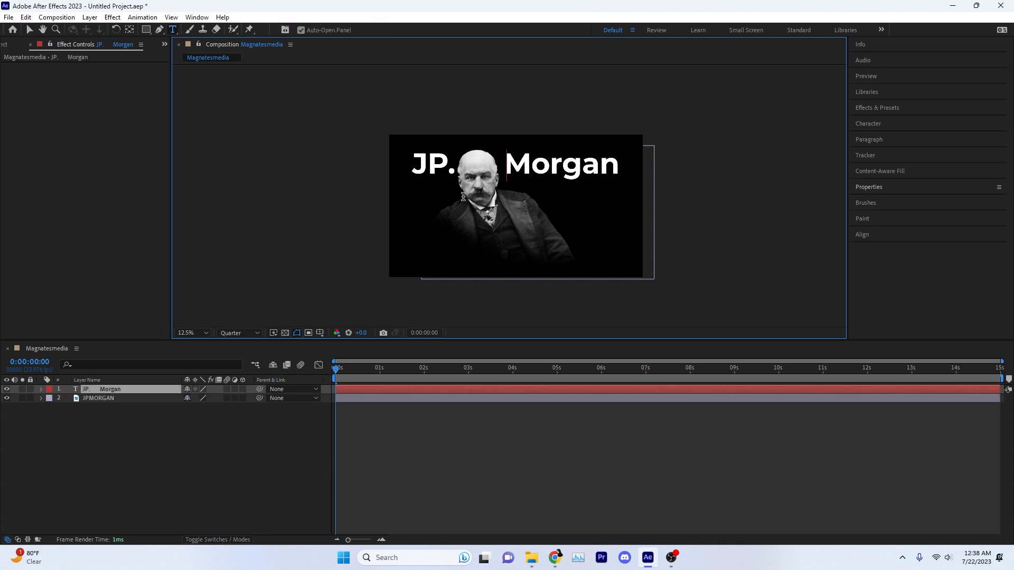
pyautogui.press('Escape')
pyautogui.press('v')
pyautogui.hotkey('ctrl', '[')
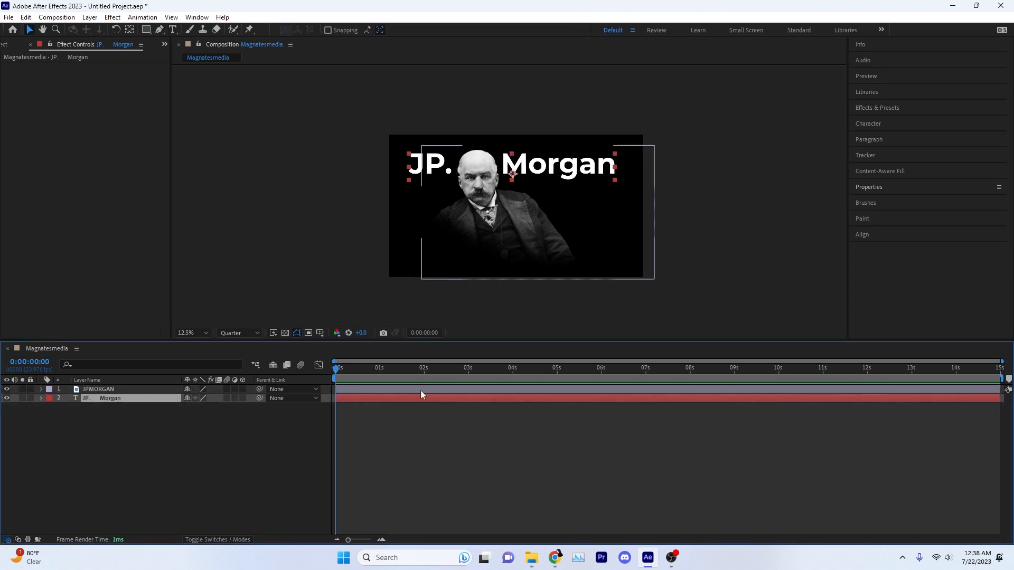
# - Draw a rectangle shape covering the whole frame, fill it dark gray and remove its stroke
pyautogui.click(147, 30)
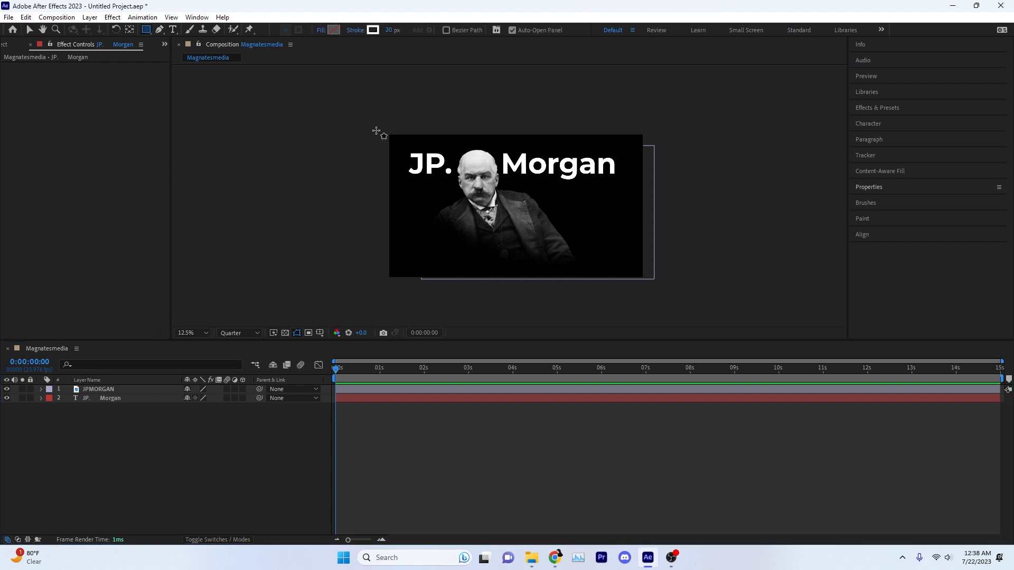
pyautogui.moveTo(379, 130); pyautogui.dragTo(655, 280)
pyautogui.click(334, 30)
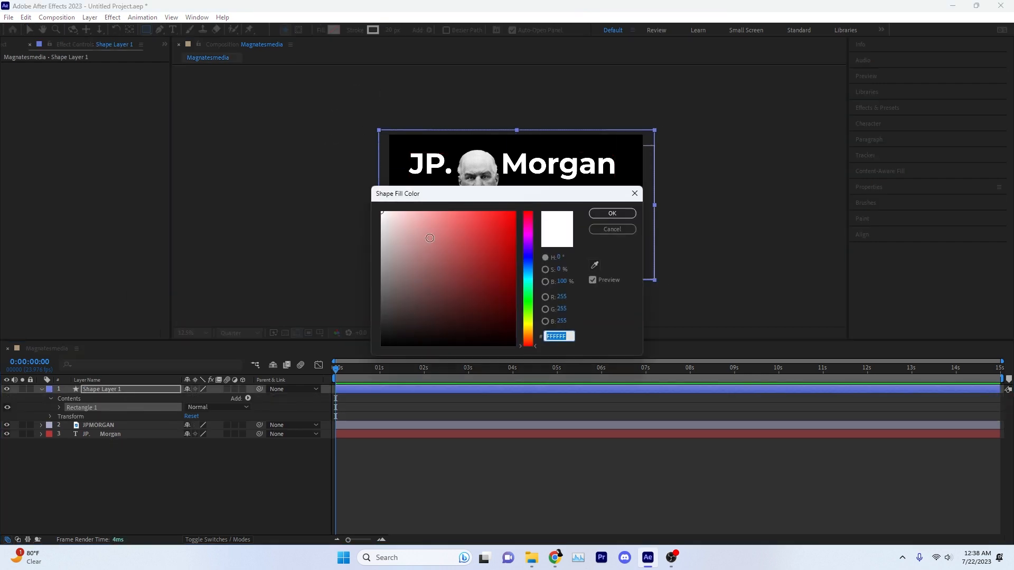
pyautogui.moveTo(446, 285); pyautogui.dragTo(380, 330)
pyautogui.press('Return')
pyautogui.click(357, 29)
pyautogui.click(455, 248)
pyautogui.click(489, 307)
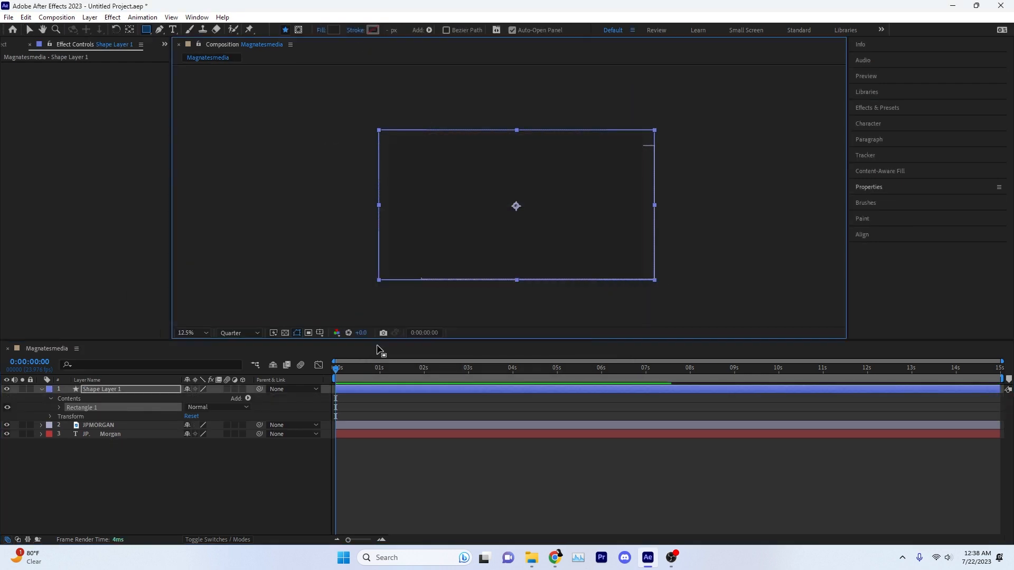
# - Move the rectangle's shape layer beneath the portrait and title layers and rename it "Background"
pyautogui.moveTo(105, 389); pyautogui.dragTo(91, 437)
pyautogui.rightClick(98, 409)
pyautogui.click(119, 400)
pyautogui.write('Background')
pyautogui.press('Return')
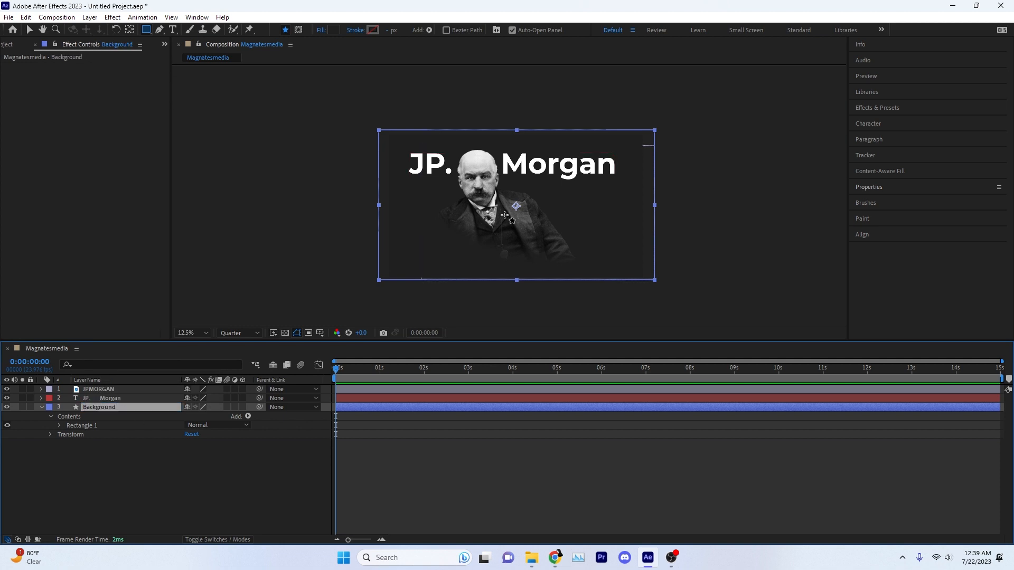
# - Add a white text layer reading "Wealth" beneath the word Morgan, beside the man's shoulder
pyautogui.scroll(3, 519, 207)
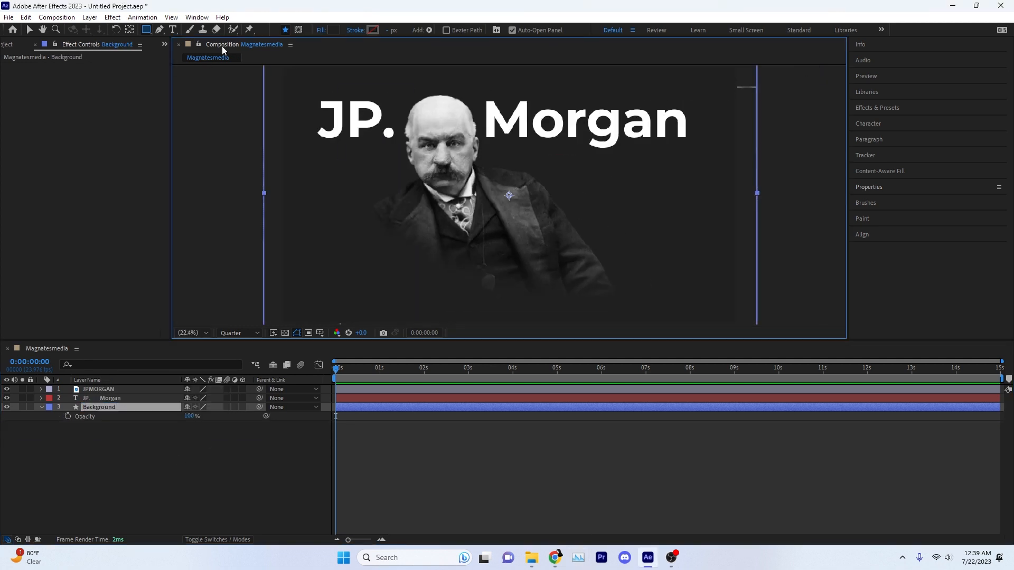
pyautogui.hotkey('ctrl', 't')
pyautogui.click(595, 209)
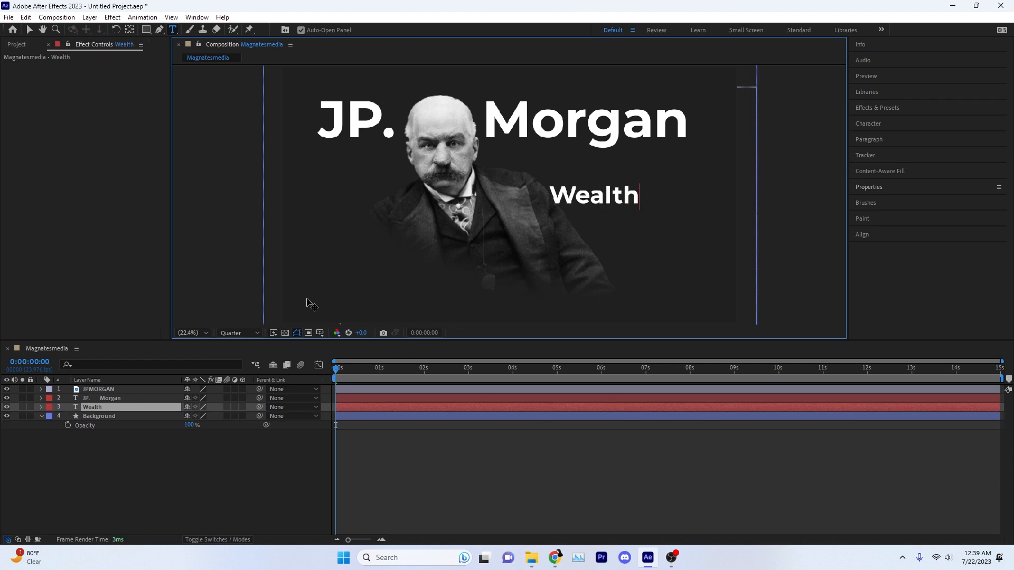
pyautogui.click(208, 466)
pyautogui.hotkey('ctrl', 't')
pyautogui.click(348, 258)
pyautogui.hotkey('ctrl', 'z')
pyautogui.hotkey('ctrl', 'z')
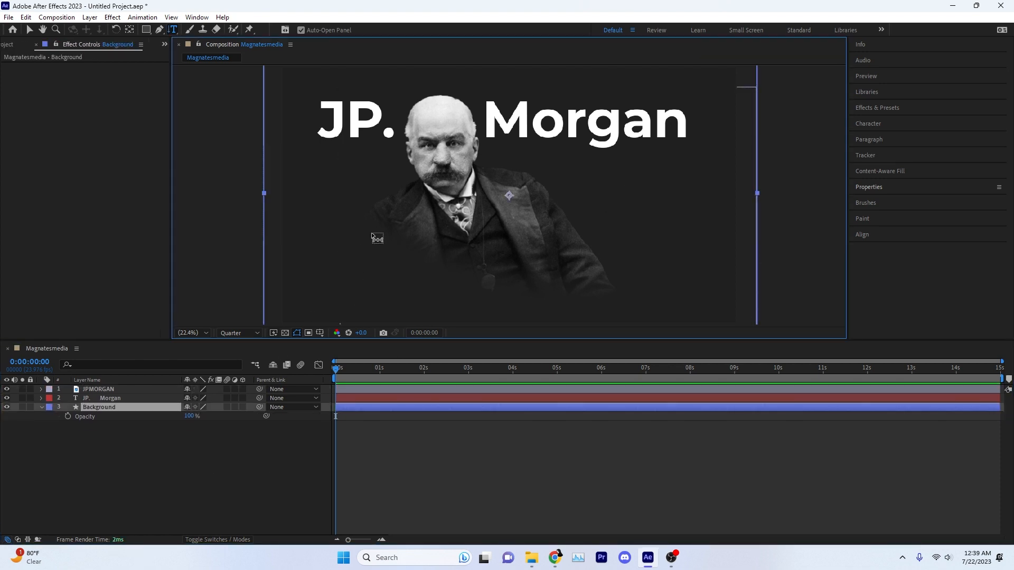
pyautogui.hotkey('ctrl', 'shift', 'z')
pyautogui.hotkey('ctrl', 'shift', 'z')
pyautogui.click(532, 558)
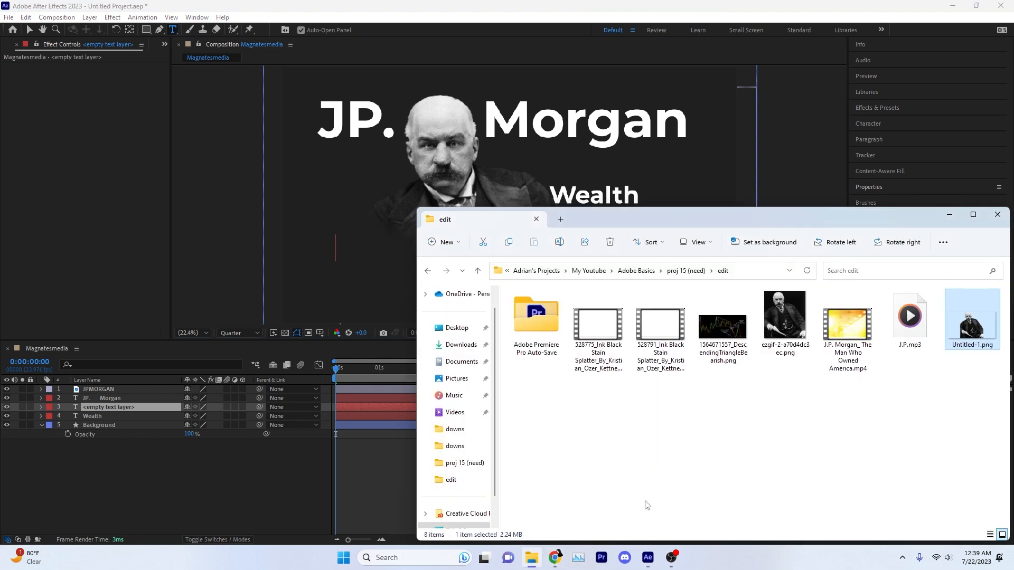
pyautogui.doubleClick(969, 441)
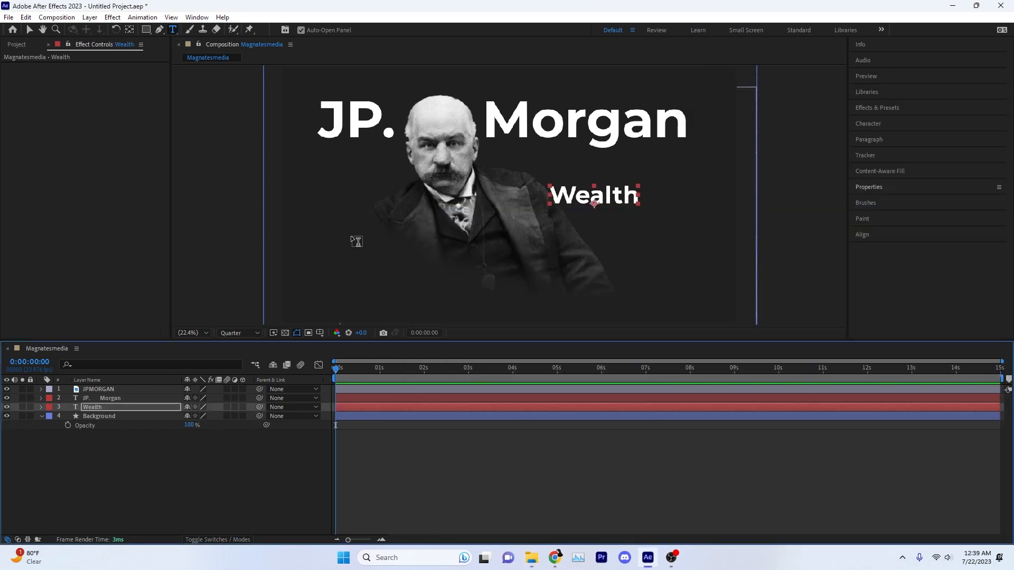
# - Add two white text layers reading "power" and "influence", on opposite sides of the man's lower body
pyautogui.write('power')
pyautogui.click(539, 274)
pyautogui.write('influence')
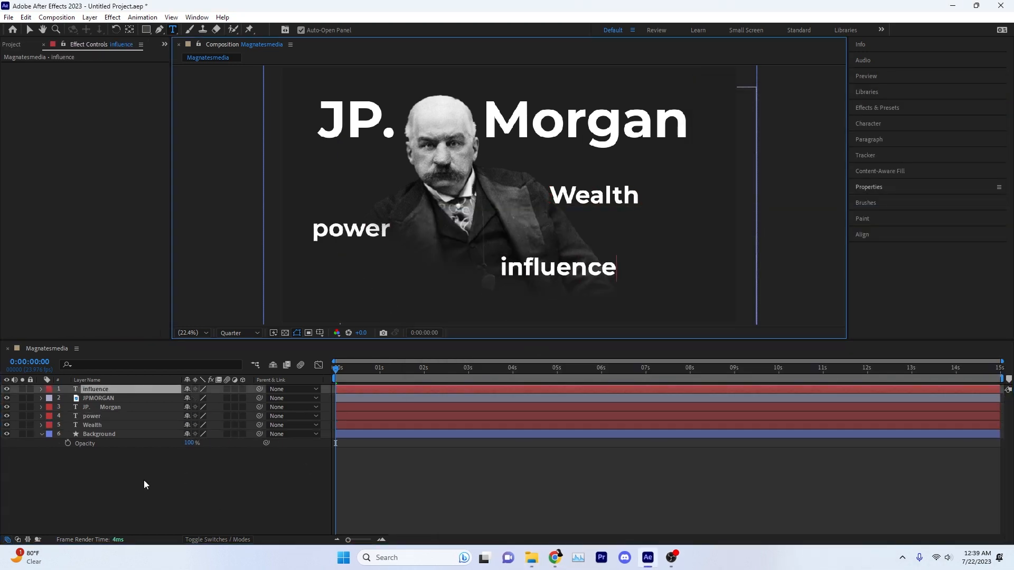
pyautogui.click(145, 483)
# - Reposition the "influence" text slightly and move the "power" text closer to the man's arm
pyautogui.press('v')
pyautogui.moveTo(555, 267); pyautogui.dragTo(543, 270)
pyautogui.click(398, 232)
pyautogui.moveTo(339, 235); pyautogui.dragTo(398, 226)
# - Move the Wealth, power and JP. Morgan text layers above the JPMORGAN portrait layer
pyautogui.click(104, 425)
pyautogui.keyDown('shift'); pyautogui.click(104, 407); pyautogui.keyUp('shift')
pyautogui.moveTo(105, 406); pyautogui.dragTo(112, 393)
pyautogui.click(214, 466)
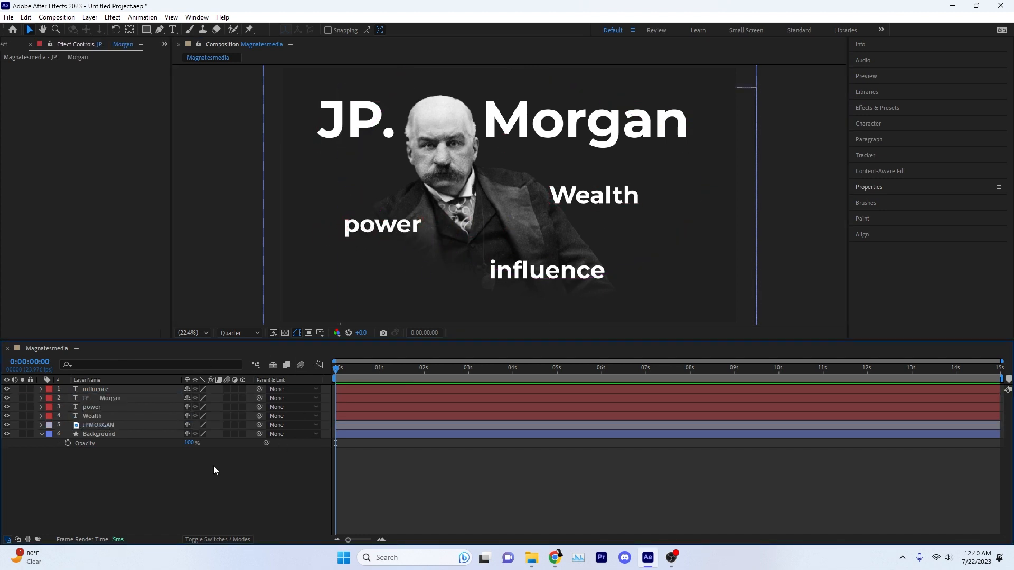
# - Create a null object and rename it "Text Animation"
pyautogui.click(291, 400)
pyautogui.rightClick(122, 469)
pyautogui.click(343, 404)
pyautogui.press('Return')
pyautogui.write('Text Animation')
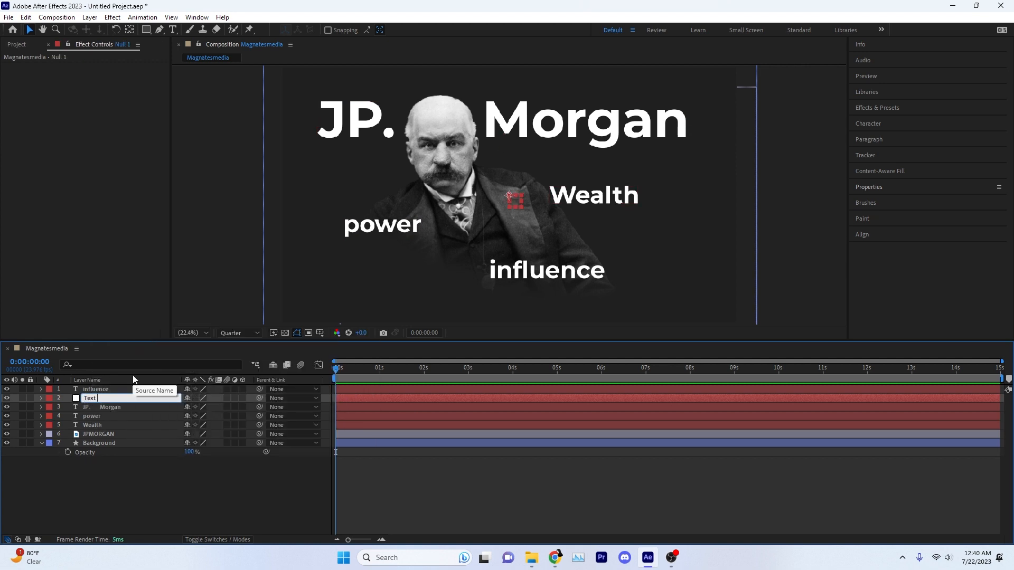
pyautogui.press('Return')
# - Keyframe the Text Animation null's scale from 0% at the start to 100% at frame 10
pyautogui.click(41, 398)
pyautogui.click(51, 408)
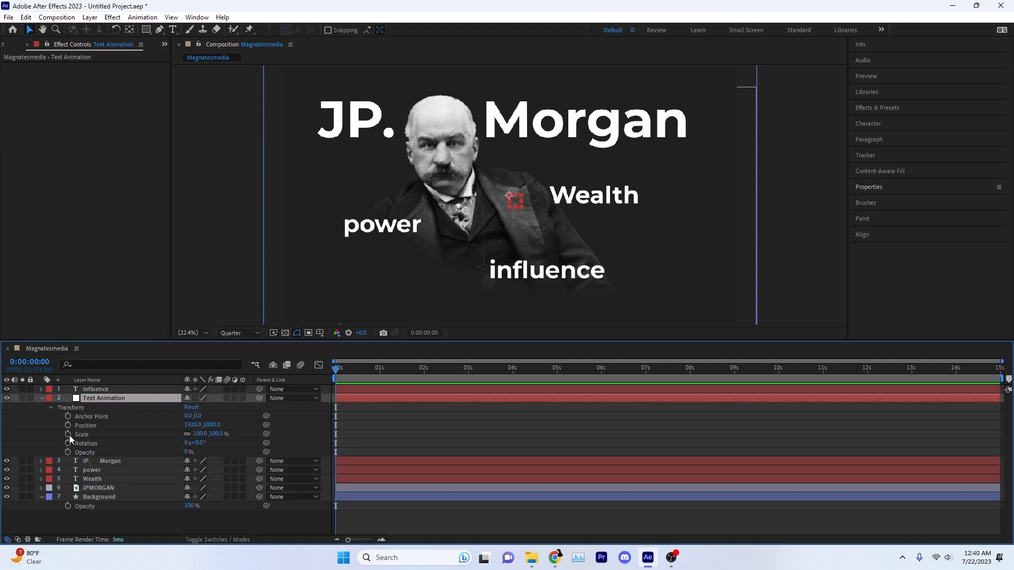
pyautogui.moveTo(199, 433); pyautogui.dragTo(67, 443)
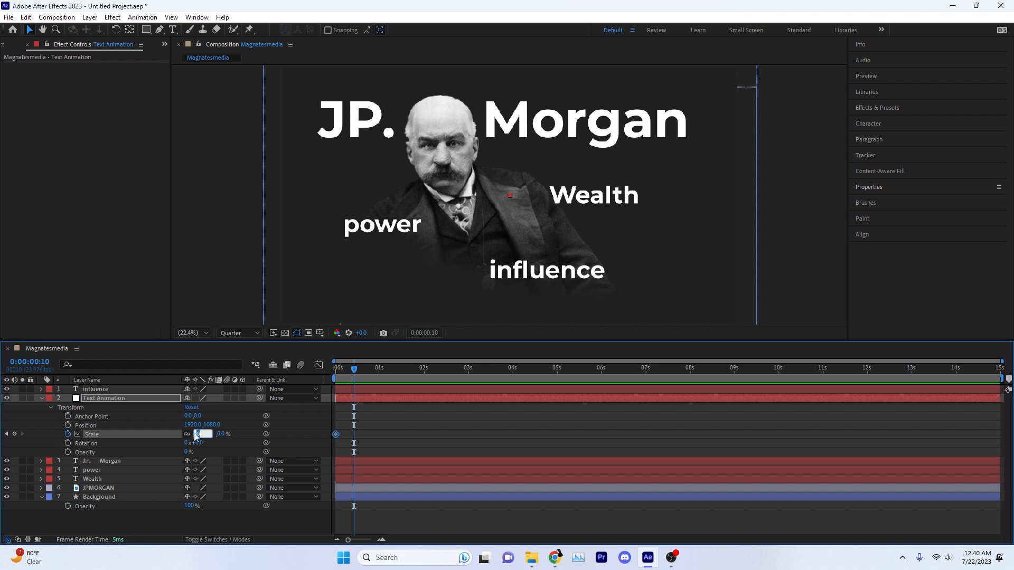
pyautogui.write('100')
pyautogui.press('Return')
# - Try to parent the JP. Morgan, power and Wealth text layers to the Text Animation null
pyautogui.click(110, 470)
pyautogui.click(109, 461)
pyautogui.keyDown('shift'); pyautogui.click(109, 479); pyautogui.keyUp('shift')
pyautogui.moveTo(260, 461); pyautogui.dragTo(158, 398)
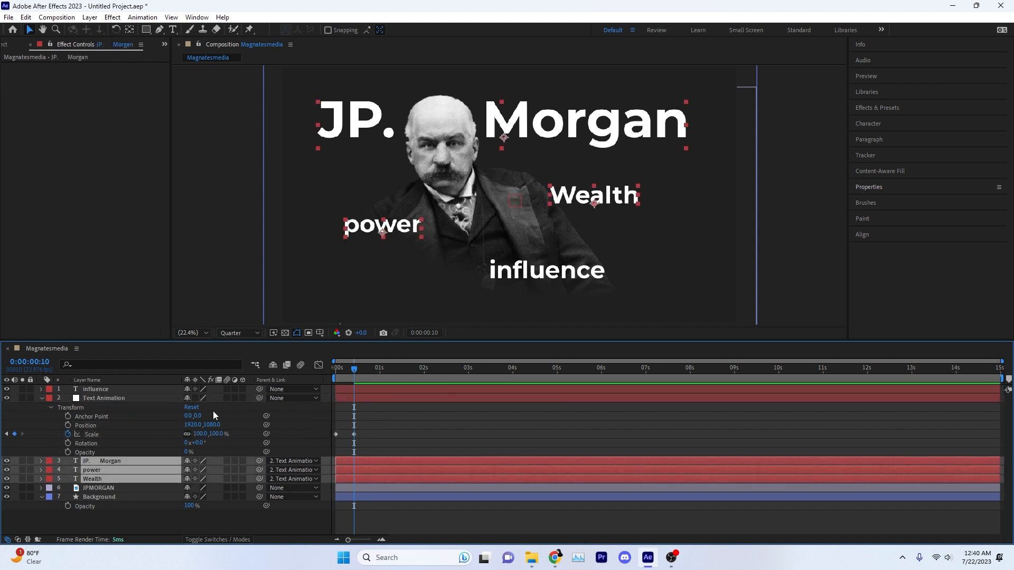
pyautogui.moveTo(354, 369)
pyautogui.mouseDown()
pyautogui.moveTo(335, 369)
pyautogui.moveTo(354, 368)
pyautogui.mouseUp()
pyautogui.hotkey('ctrl', 'z')
# - Reorder the layers so Wealth, power and influence sit above the JPMORGAN portrait and the JP. Morgan title sits beneath it
pyautogui.click(111, 469)
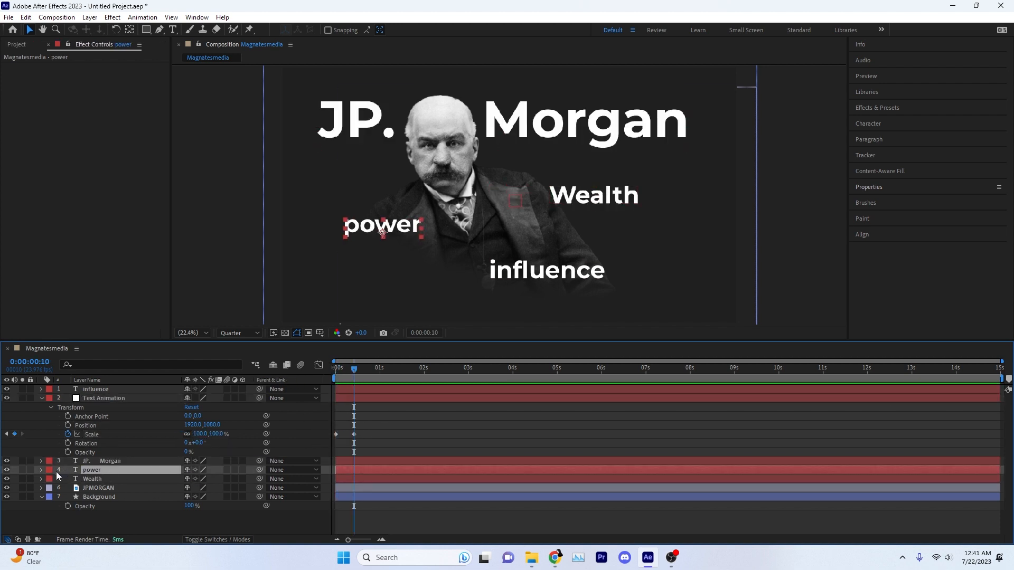
pyautogui.moveTo(96, 390); pyautogui.dragTo(97, 465)
pyautogui.moveTo(95, 453)
pyautogui.mouseDown()
pyautogui.moveTo(90, 491)
pyautogui.moveTo(90, 449)
pyautogui.mouseUp()
pyautogui.click(103, 453)
pyautogui.click(41, 461)
pyautogui.click(40, 461)
pyautogui.moveTo(92, 470); pyautogui.dragTo(93, 456)
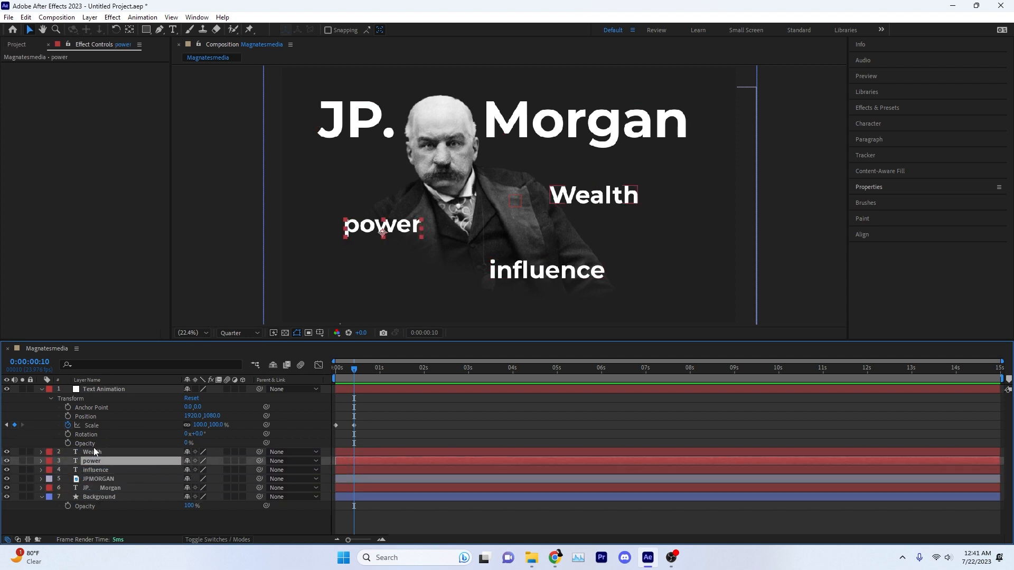
# - Link the Wealth layer's scale to the Text Animation null's scale and check the result on the timeline
pyautogui.click(93, 450)
pyautogui.press('s')
pyautogui.moveTo(266, 461); pyautogui.dragTo(92, 425)
pyautogui.moveTo(352, 370)
pyautogui.mouseDown()
pyautogui.moveTo(319, 375)
pyautogui.moveTo(347, 370)
pyautogui.mouseUp()
# - Show the speed graph of the null's scale keyframes, reshape its easing curve and preview the growth
pyautogui.moveTo(364, 416); pyautogui.dragTo(329, 441)
pyautogui.click(318, 366)
pyautogui.click(561, 528)
pyautogui.click(589, 426)
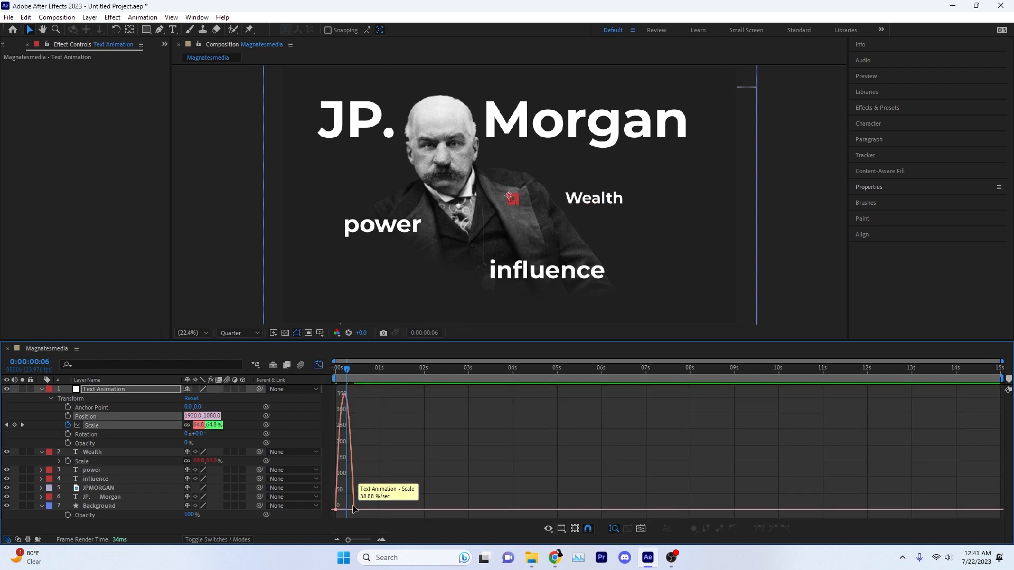
pyautogui.moveTo(348, 509); pyautogui.dragTo(339, 509)
pyautogui.moveTo(347, 370); pyautogui.dragTo(379, 376)
pyautogui.press('space')
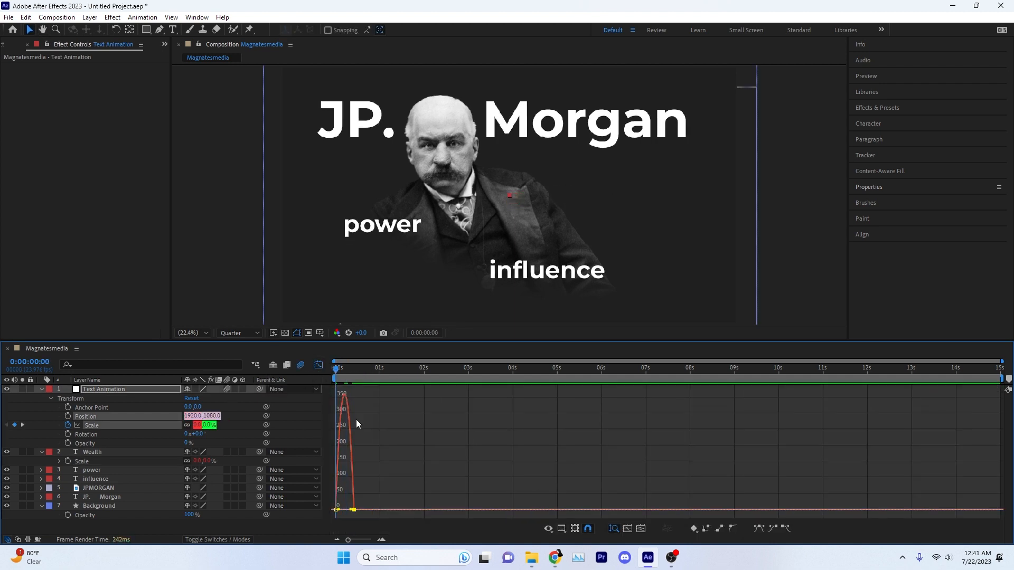
# - Move the null's 100% scale keyframe out to about frame 20 to slow the growth
pyautogui.hotkey('shift', 'F3')
pyautogui.moveTo(353, 425); pyautogui.dragTo(372, 425)
pyautogui.click(369, 378)
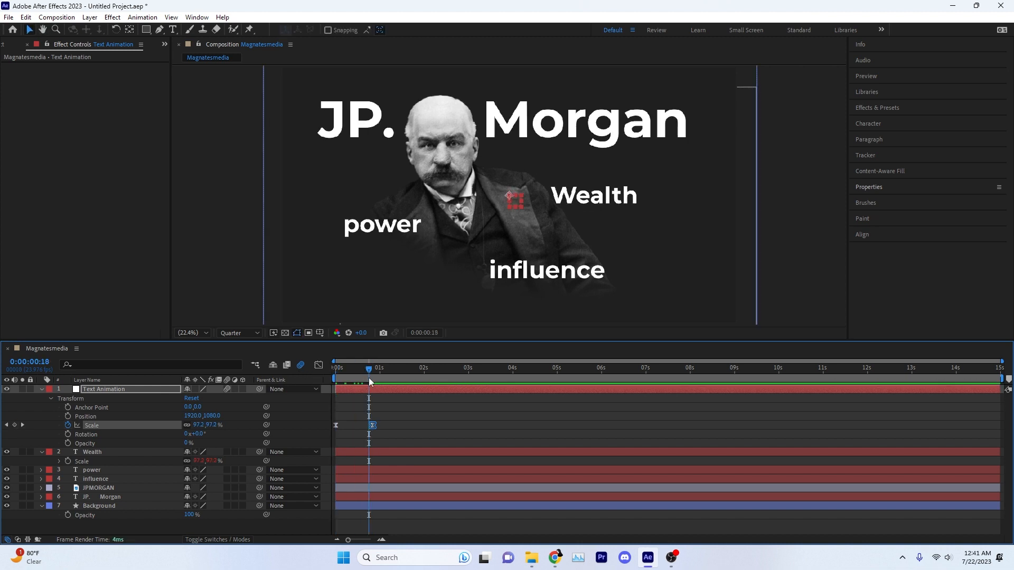
# - Center the Wealth layer's anchor point within its text and preview the scaling
pyautogui.click(105, 453)
pyautogui.click(128, 29)
pyautogui.press('space')
pyautogui.moveTo(380, 374); pyautogui.dragTo(361, 374)
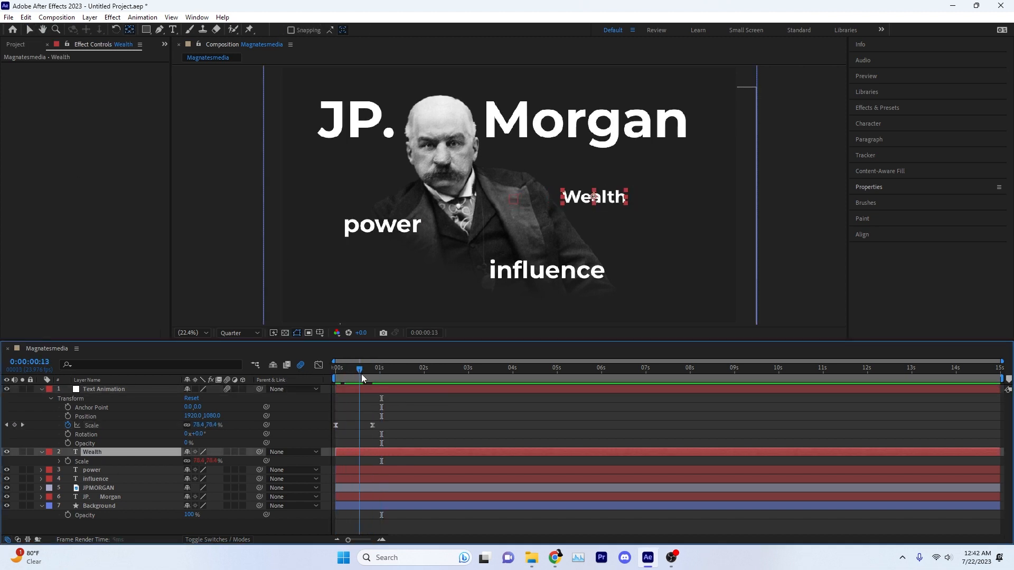
# - Reshape the speed curve of the null's scale keyframes into a sharp central peak and preview it
pyautogui.moveTo(349, 414); pyautogui.dragTo(392, 437)
pyautogui.hotkey('shift', 'F3')
pyautogui.click(560, 528)
pyautogui.click(597, 414)
pyautogui.click(561, 528)
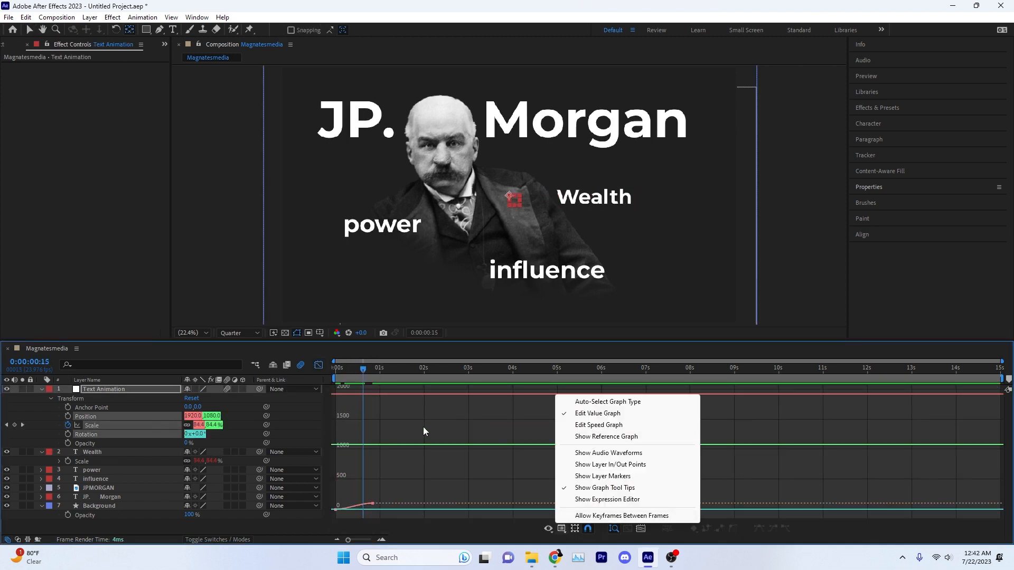
pyautogui.click(423, 426)
pyautogui.click(561, 528)
pyautogui.click(584, 428)
pyautogui.moveTo(347, 509); pyautogui.dragTo(352, 510)
pyautogui.moveTo(359, 370); pyautogui.dragTo(309, 368)
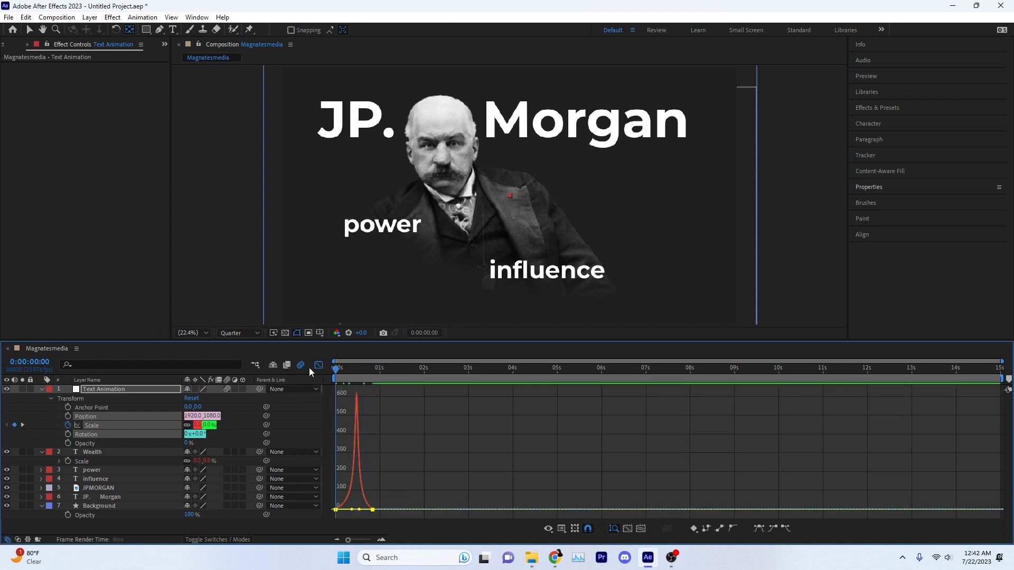
pyautogui.press('space')
# - Adjust the scale speed peak and move the null's 100% keyframe to about 1.4 seconds, previewing the motion
pyautogui.moveTo(352, 509); pyautogui.dragTo(354, 510)
pyautogui.moveTo(369, 370); pyautogui.dragTo(304, 374)
pyautogui.press('space')
pyautogui.press('space')
pyautogui.moveTo(372, 510); pyautogui.dragTo(396, 512)
pyautogui.hotkey('ctrl', 'z')
pyautogui.moveTo(340, 368); pyautogui.dragTo(322, 369)
pyautogui.press('space')
pyautogui.press('space')
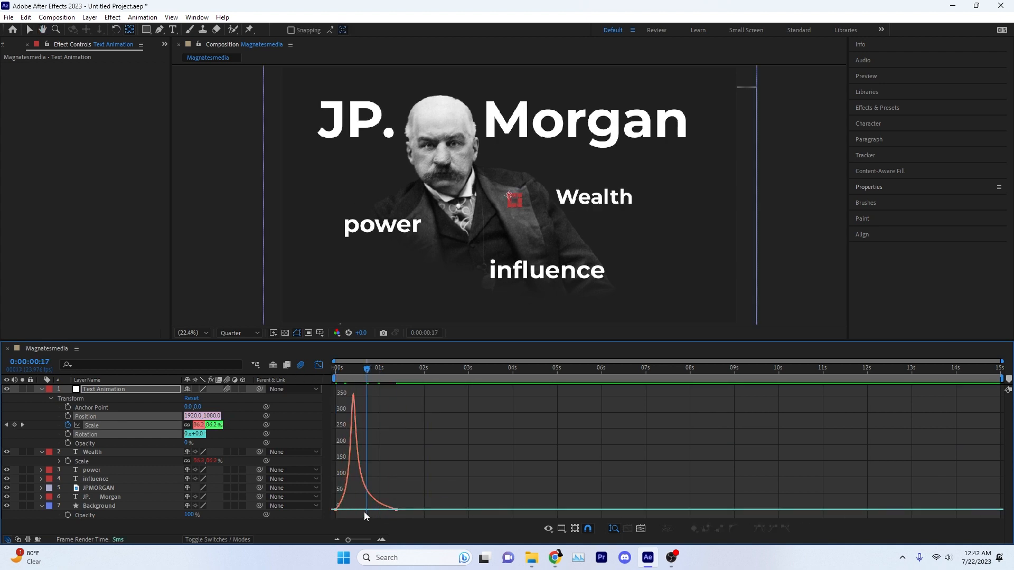
# - Shift the scale speed peak closer to the start so the text grows quickly before easing out, and preview it
pyautogui.moveTo(352, 510); pyautogui.dragTo(346, 510)
pyautogui.moveTo(352, 370); pyautogui.dragTo(318, 375)
pyautogui.press('space')
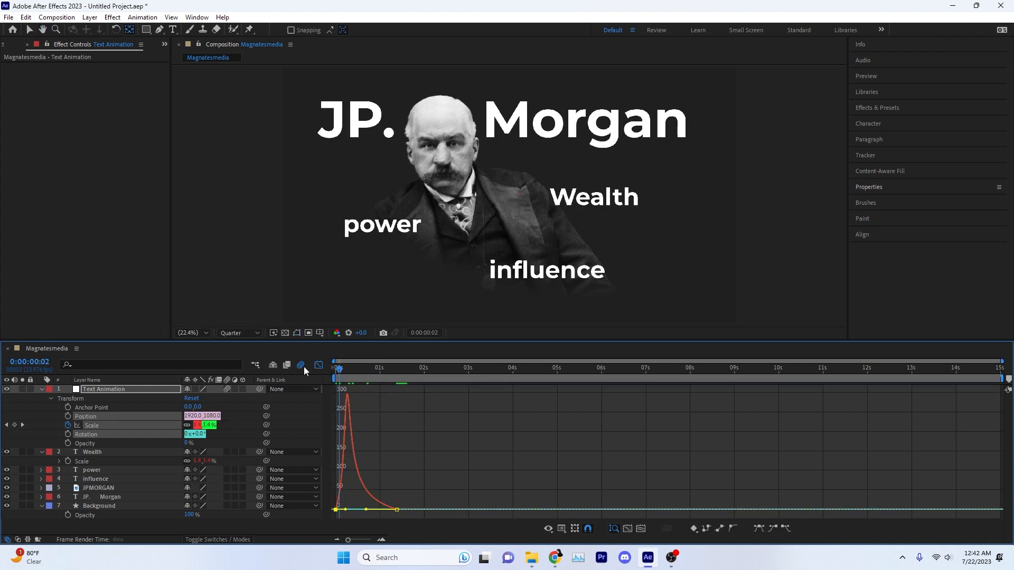
pyautogui.press('space')
# - Add a 110% scale keyframe to the Text Animation null at about 4.8 seconds and preview it
pyautogui.hotkey('shift', 'F3')
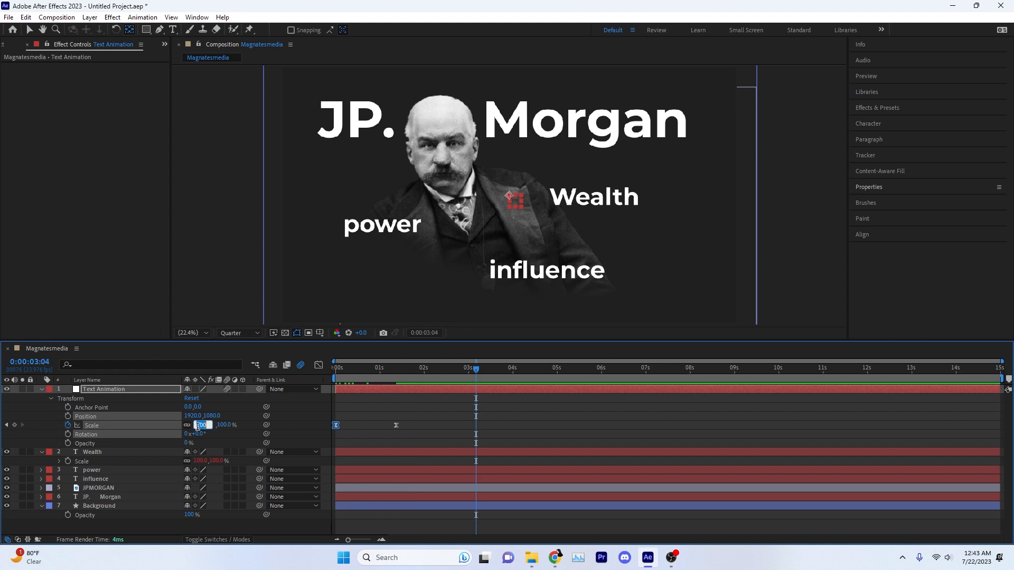
pyautogui.write('110')
pyautogui.press('Return')
pyautogui.moveTo(357, 371); pyautogui.dragTo(336, 369)
pyautogui.press('space')
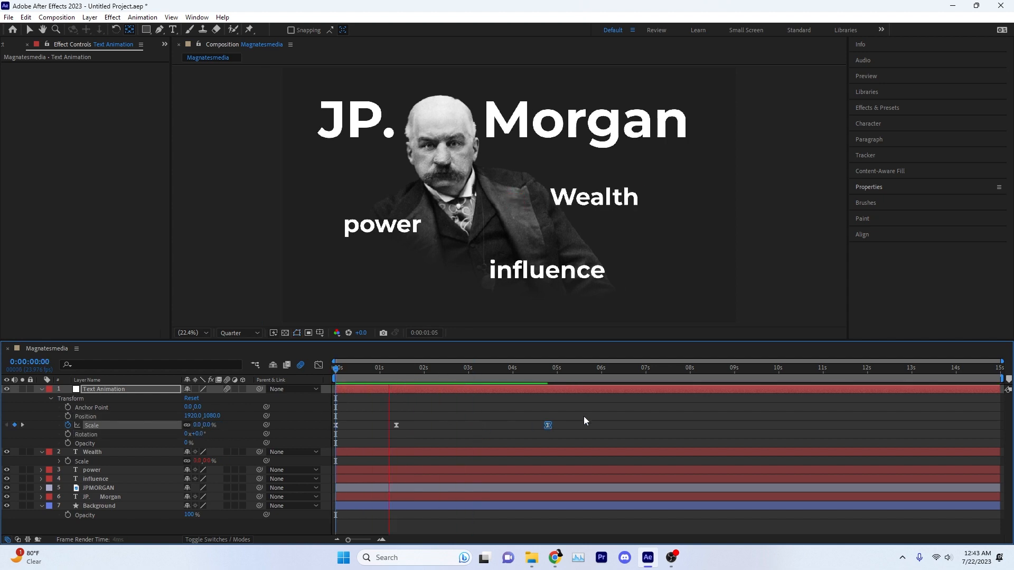
# - Try to set the temporal interpolation of all the null's scale keyframes to Linear
pyautogui.moveTo(583, 417); pyautogui.dragTo(334, 437)
pyautogui.rightClick(396, 426)
pyautogui.click(450, 383)
pyautogui.click(538, 228)
pyautogui.click(522, 248)
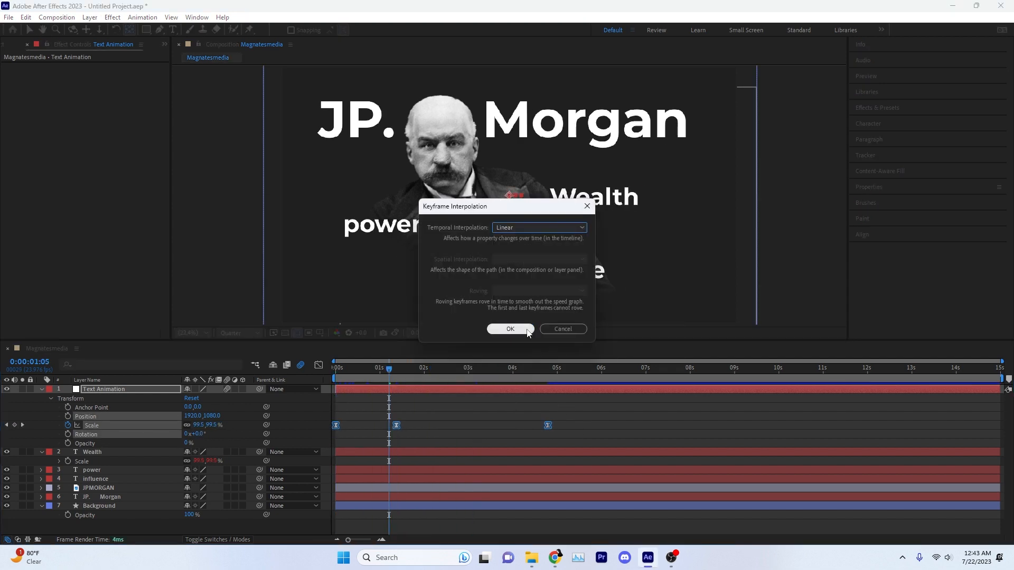
pyautogui.click(527, 330)
# - Reshape the speed curve between the null's 100% and 110% scale keyframes into a smooth slow drift and preview it
pyautogui.click(318, 365)
pyautogui.press('space')
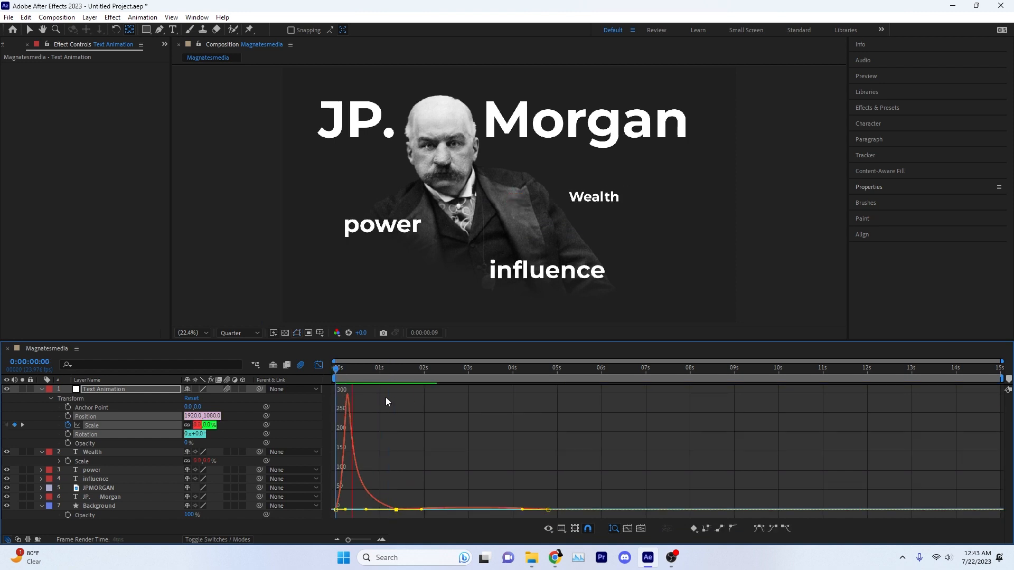
pyautogui.press('space')
pyautogui.moveTo(521, 509); pyautogui.dragTo(405, 509)
pyautogui.click(336, 369)
pyautogui.press('space')
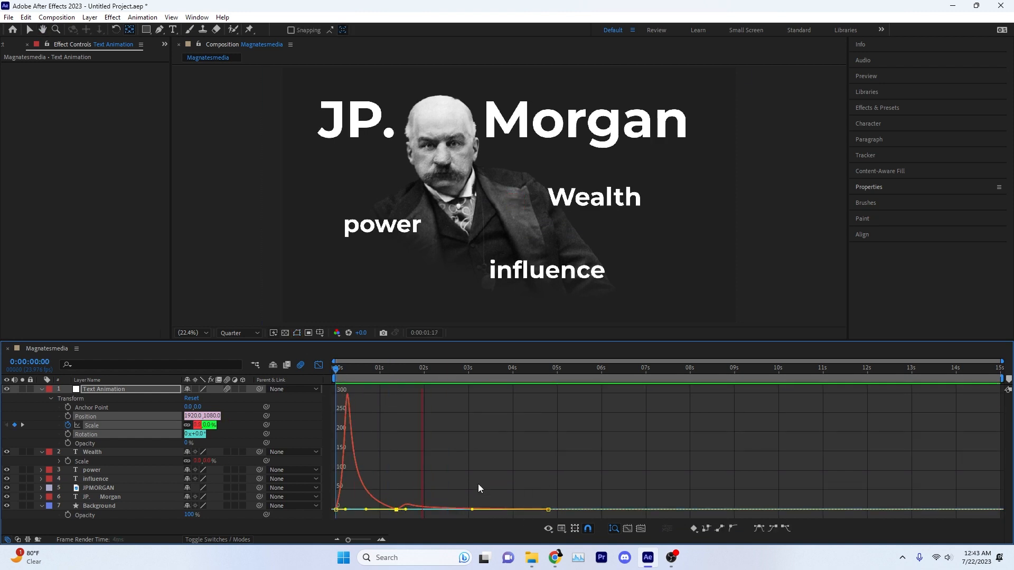
pyautogui.moveTo(472, 509); pyautogui.dragTo(512, 509)
pyautogui.moveTo(406, 509); pyautogui.dragTo(399, 509)
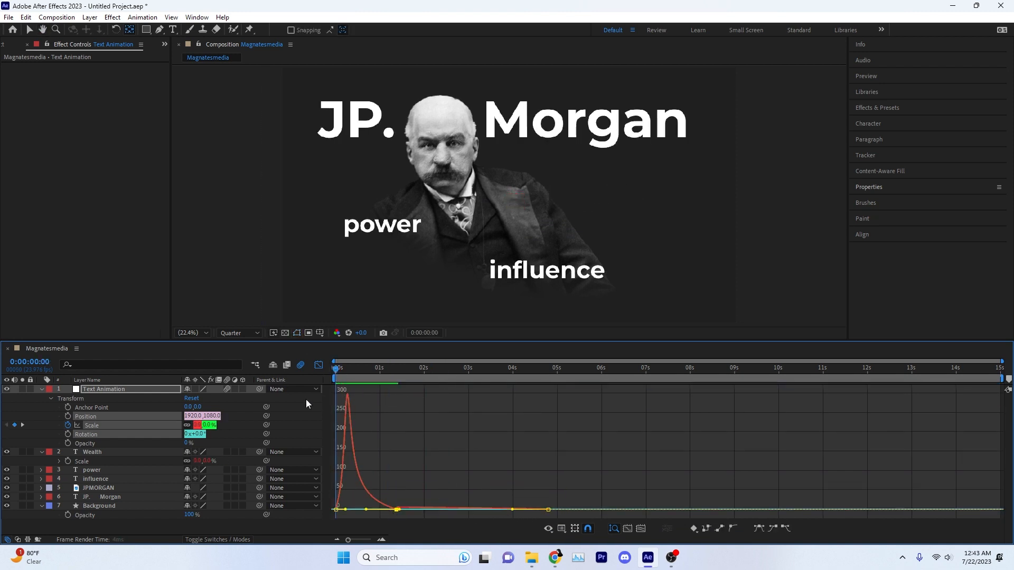
pyautogui.press('space')
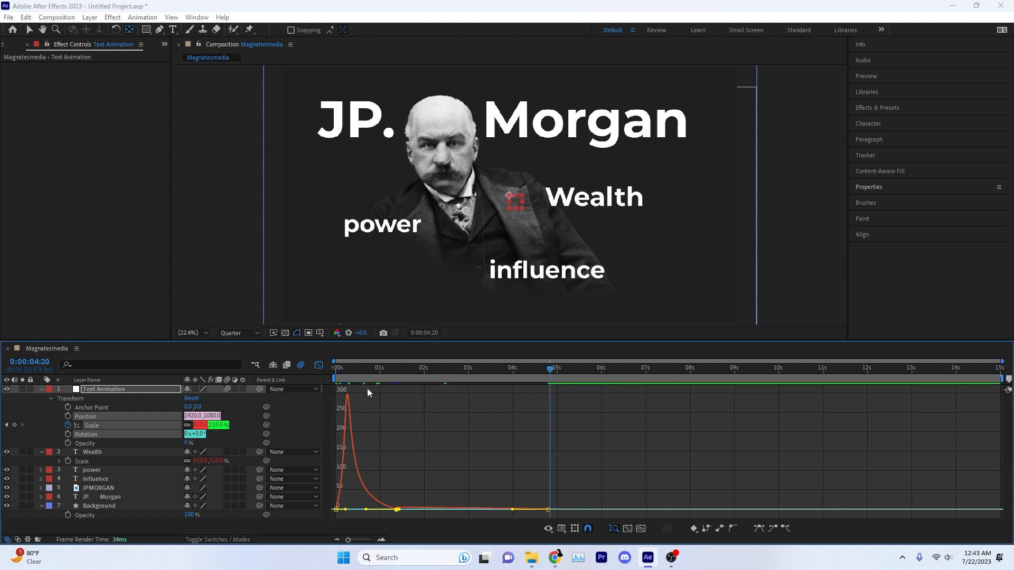
pyautogui.press('space')
# - Link the power layer's scale to the Text Animation null's scale and preview the animation
pyautogui.hotkey('shift', 'F3')
pyautogui.click(83, 470)
pyautogui.press('s')
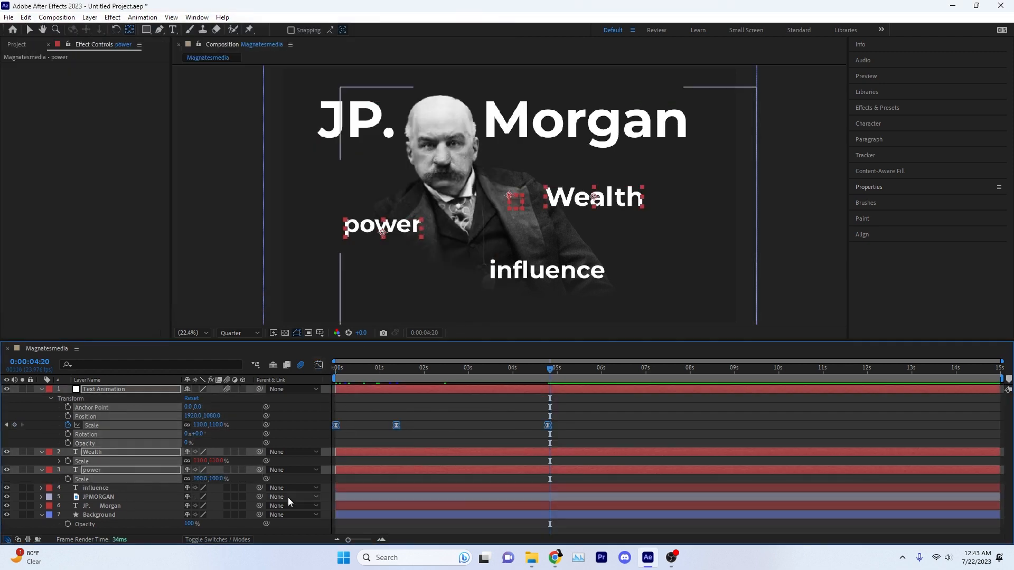
pyautogui.moveTo(265, 479); pyautogui.dragTo(104, 390)
pyautogui.moveTo(265, 479); pyautogui.dragTo(91, 425)
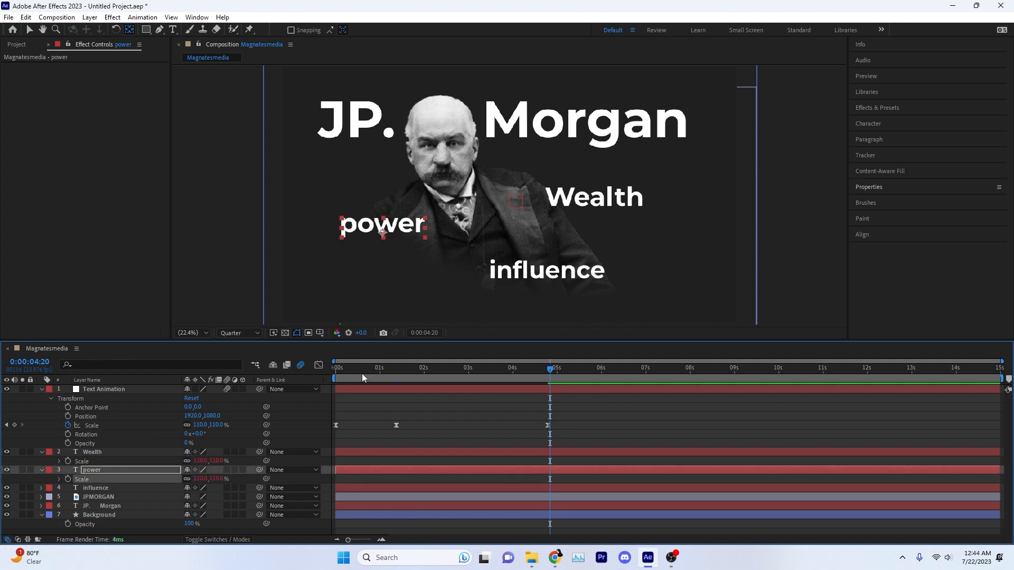
pyautogui.press('space')
pyautogui.moveTo(362, 373)
pyautogui.mouseDown()
pyautogui.moveTo(333, 373)
pyautogui.moveTo(407, 373)
pyautogui.moveTo(373, 372)
pyautogui.mouseUp()
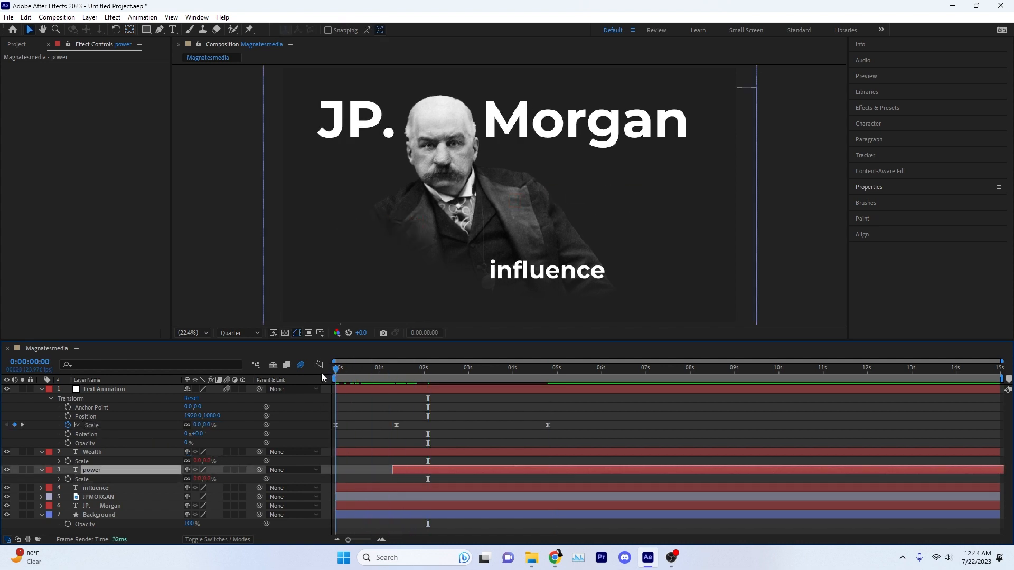
# - Undo the Text Animation null and its scale links, leaving only the original text, image and background layers
pyautogui.press('Home')
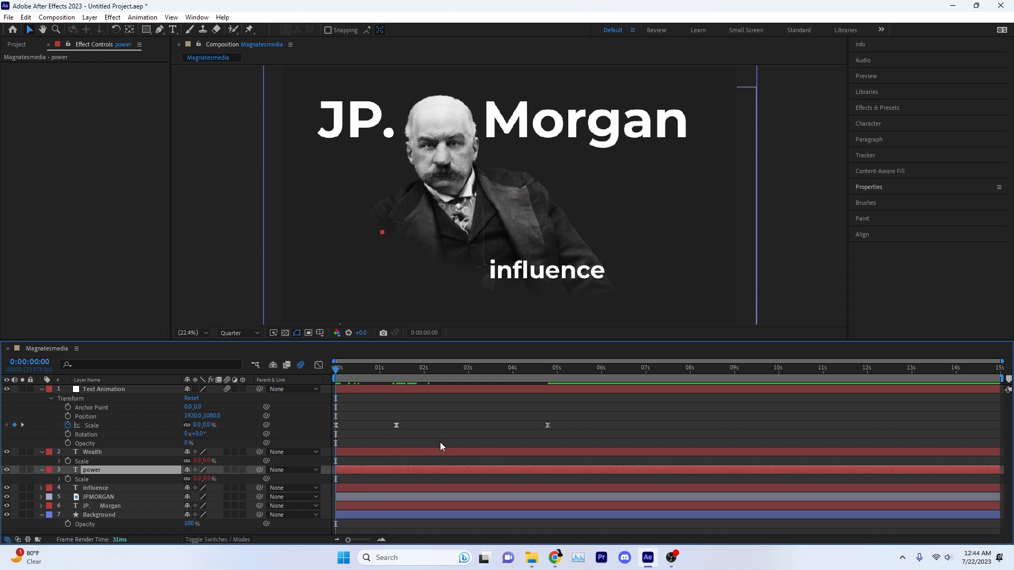
pyautogui.hotkey('ctrl', 'z')
pyautogui.hotkey('ctrl', 'z')
pyautogui.hotkey('ctrl', 'z')
pyautogui.hotkey('ctrl', 'z')
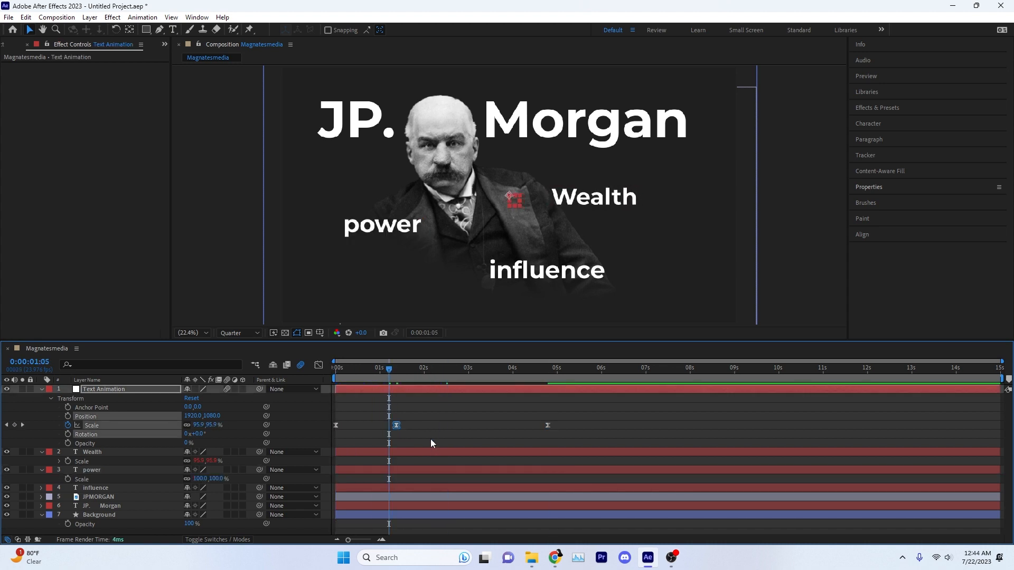
pyautogui.hotkey('ctrl', 'z')
pyautogui.hotkey('ctrl', 'z')
pyautogui.hotkey('ctrl', 'z')
pyautogui.hotkey('ctrl', 'z')
pyautogui.hotkey('ctrl', 'z')
pyautogui.hotkey('ctrl', 'z')
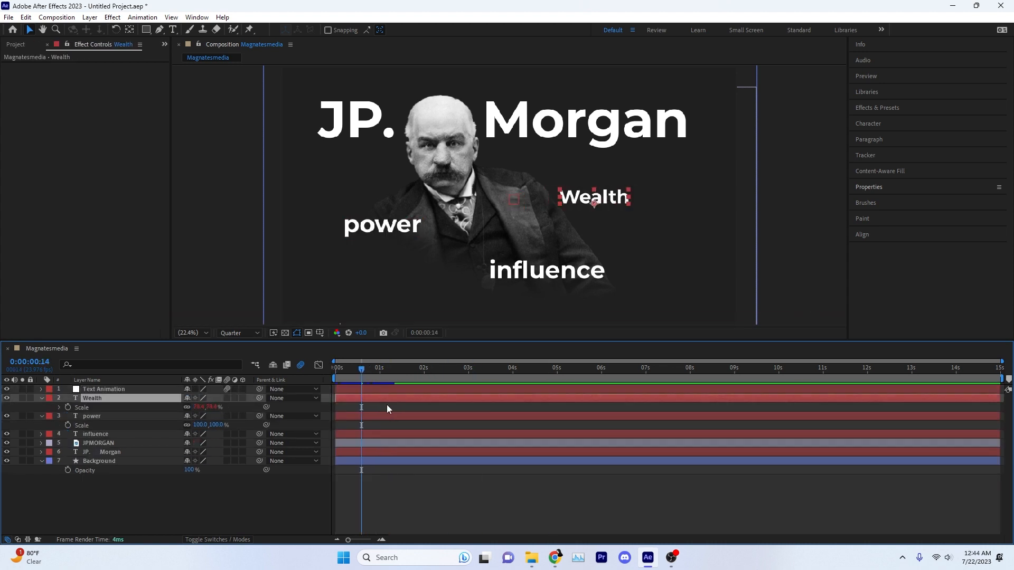
pyautogui.hotkey('ctrl', 'z')
pyautogui.hotkey('ctrl', 'z')
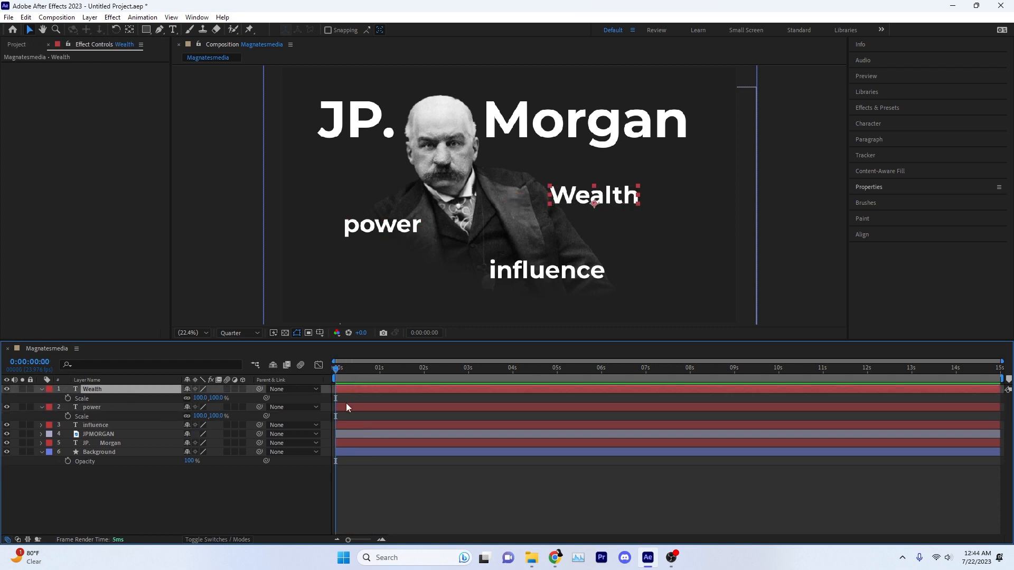
# - Keyframe the Wealth layer's scale at 0% at the start, 80% at 0:00:01:06 and 100% at 0:00:04:04
pyautogui.write('0')
pyautogui.click(68, 399)
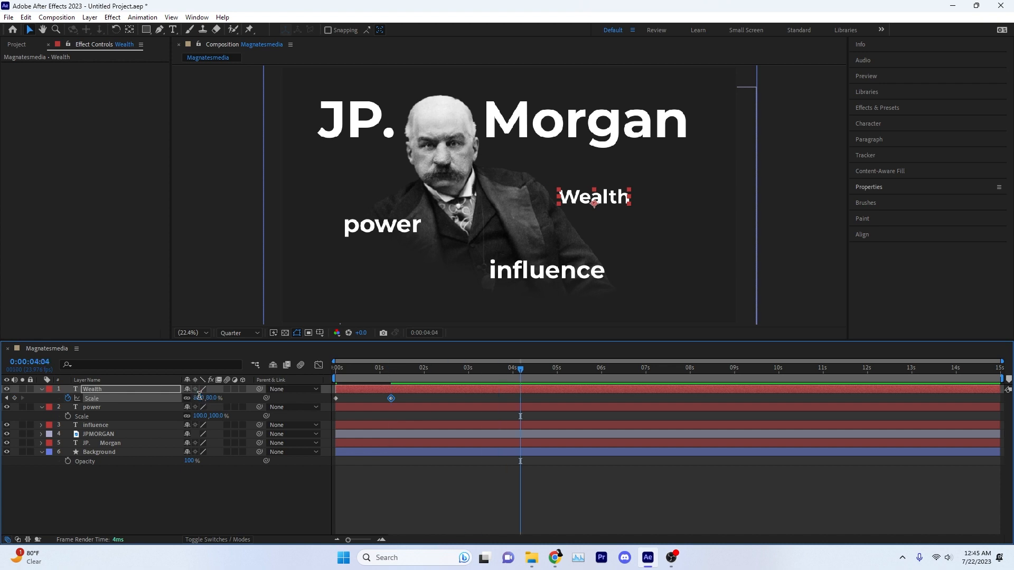
pyautogui.click(199, 398)
pyautogui.write('100')
pyautogui.press('Return')
# - Center the Wealth layer's anchor point and move its 80% scale keyframe to 0:00:00:20
pyautogui.moveTo(431, 369); pyautogui.dragTo(324, 379)
pyautogui.click(128, 30)
pyautogui.moveTo(390, 398); pyautogui.dragTo(374, 403)
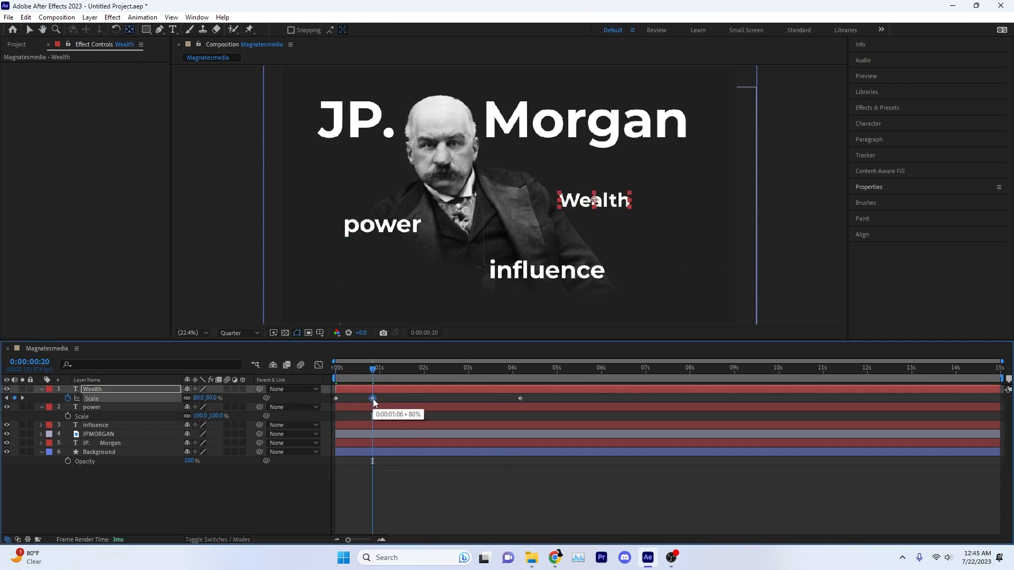
# - Easy ease the Wealth scale keyframes, shape their speed curve into a sharp early peak and preview it
pyautogui.press('F9')
pyautogui.hotkey('shift', 'F3')
pyautogui.moveTo(366, 509); pyautogui.dragTo(354, 510)
pyautogui.moveTo(397, 509); pyautogui.dragTo(378, 513)
pyautogui.moveTo(372, 369); pyautogui.dragTo(291, 378)
pyautogui.press('space')
pyautogui.press('space')
# - Fine-tune the influence of the first Wealth scale keyframe on the speed curve, previewing the pop-in after each adjustment
pyautogui.moveTo(342, 510); pyautogui.dragTo(348, 509)
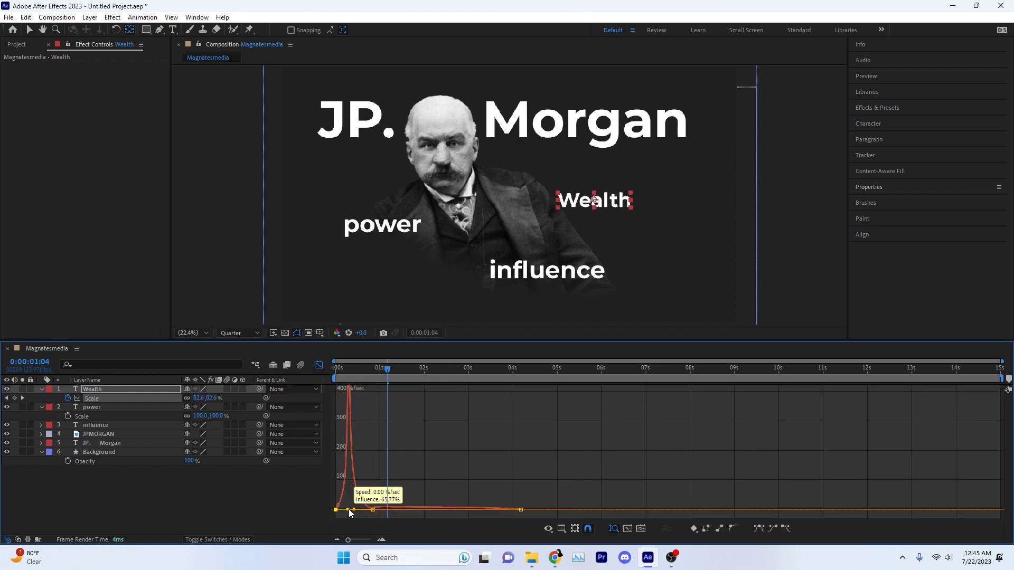
pyautogui.moveTo(352, 369); pyautogui.dragTo(300, 378)
pyautogui.press('space')
pyautogui.moveTo(347, 509); pyautogui.dragTo(344, 509)
pyautogui.moveTo(387, 369); pyautogui.dragTo(333, 372)
pyautogui.press('space')
# - Enable motion blur for the Wealth layer and save the project as magnatesmedia in the edit folder
pyautogui.click(227, 389)
pyautogui.click(300, 365)
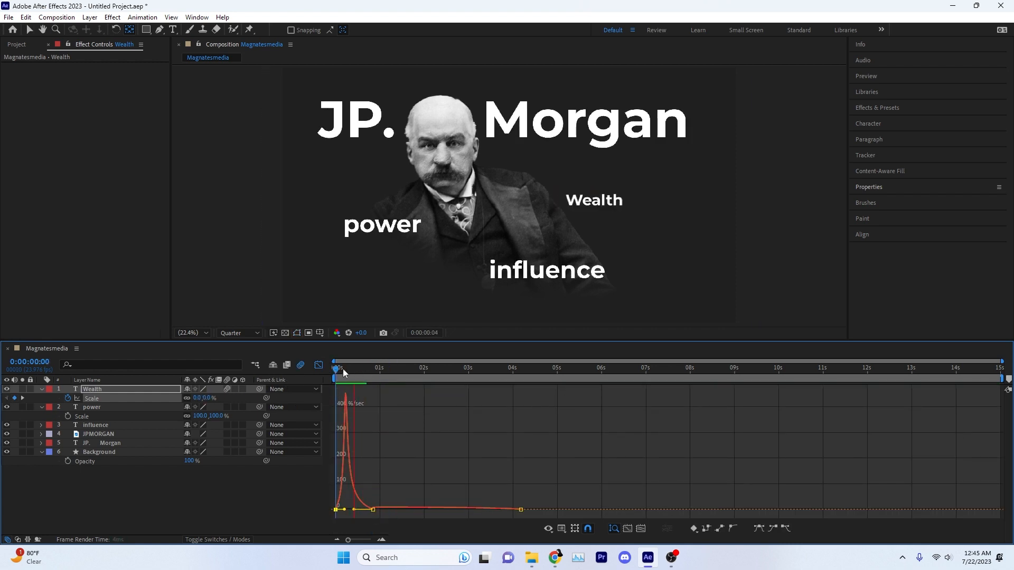
pyautogui.hotkey('ctrl', 's')
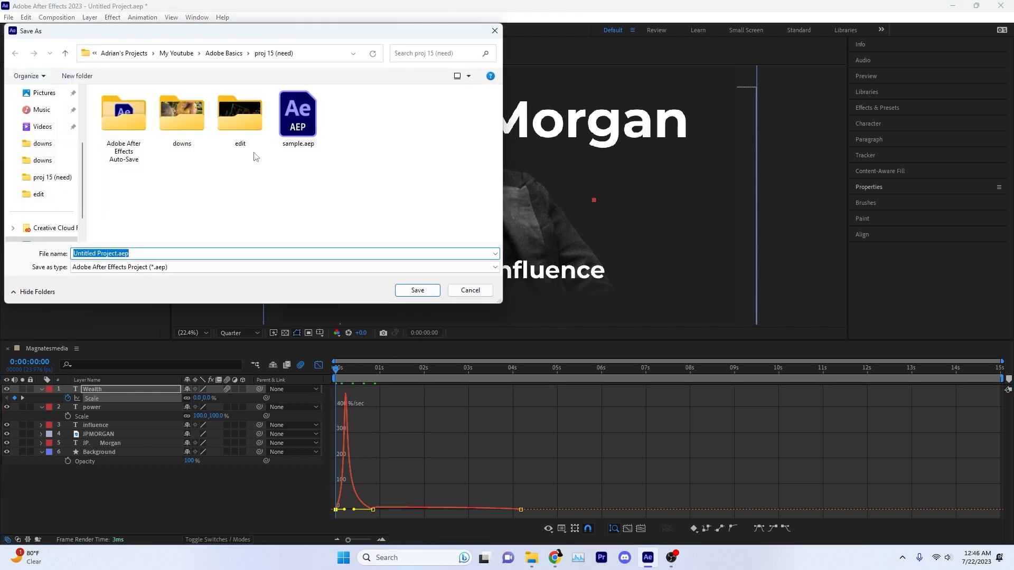
pyautogui.write('magnatesmedia')
pyautogui.press('Return')
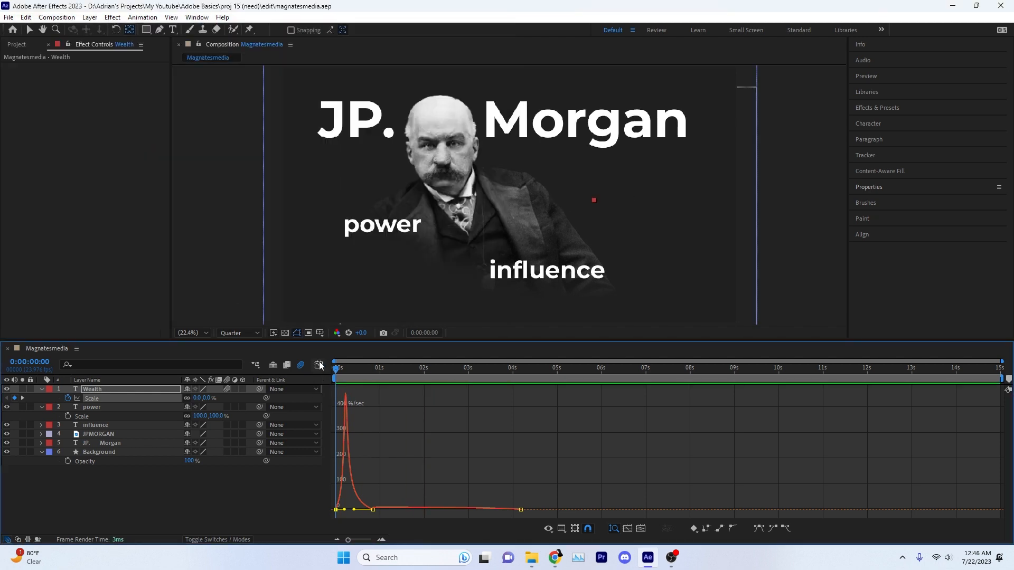
# - Paste the Wealth layer's scale keyframes onto the power and influence layers
pyautogui.click(374, 408)
pyautogui.keyDown('ctrl'); pyautogui.click(375, 424); pyautogui.keyUp('ctrl')
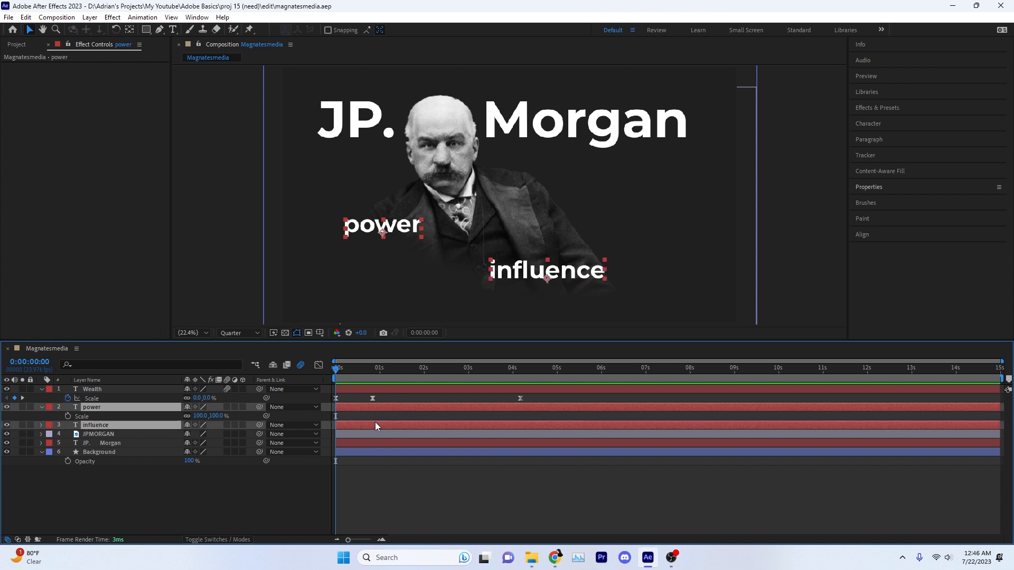
pyautogui.hotkey('ctrl', 'v')
# - Stagger the words by starting power at about 1.4 seconds and influence at about 2.3 seconds, and preview
pyautogui.press('v')
pyautogui.click(402, 400)
pyautogui.moveTo(403, 407); pyautogui.dragTo(463, 407)
pyautogui.moveTo(397, 425); pyautogui.dragTo(499, 425)
pyautogui.press('space')
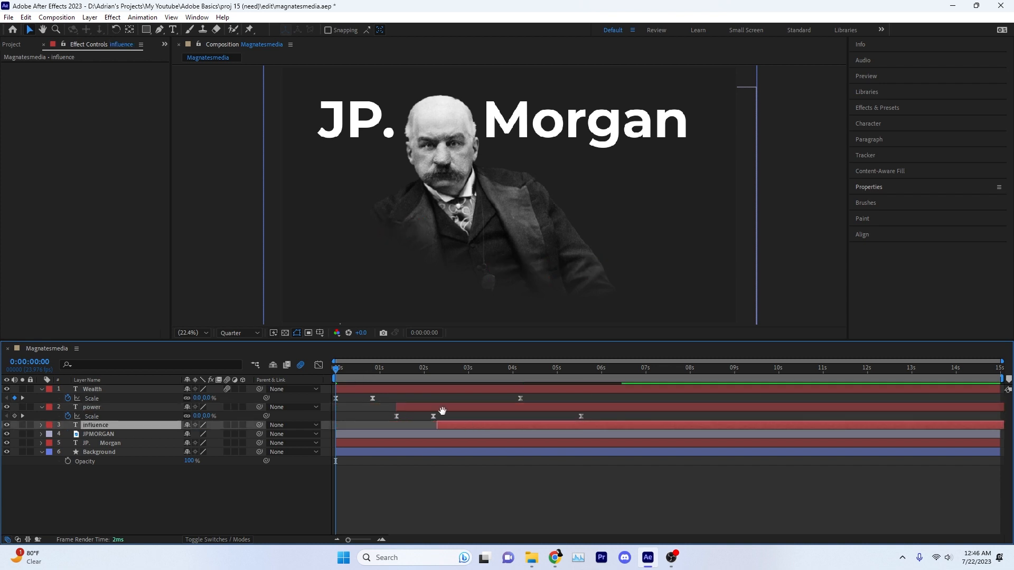
# - Center the anchor points of the power and influence layers
pyautogui.moveTo(393, 370)
pyautogui.mouseDown()
pyautogui.moveTo(404, 370)
pyautogui.moveTo(376, 370)
pyautogui.mouseUp()
pyautogui.hotkey('ctrl', 'Up')
pyautogui.hotkey('ctrl', 'shift', 'Down')
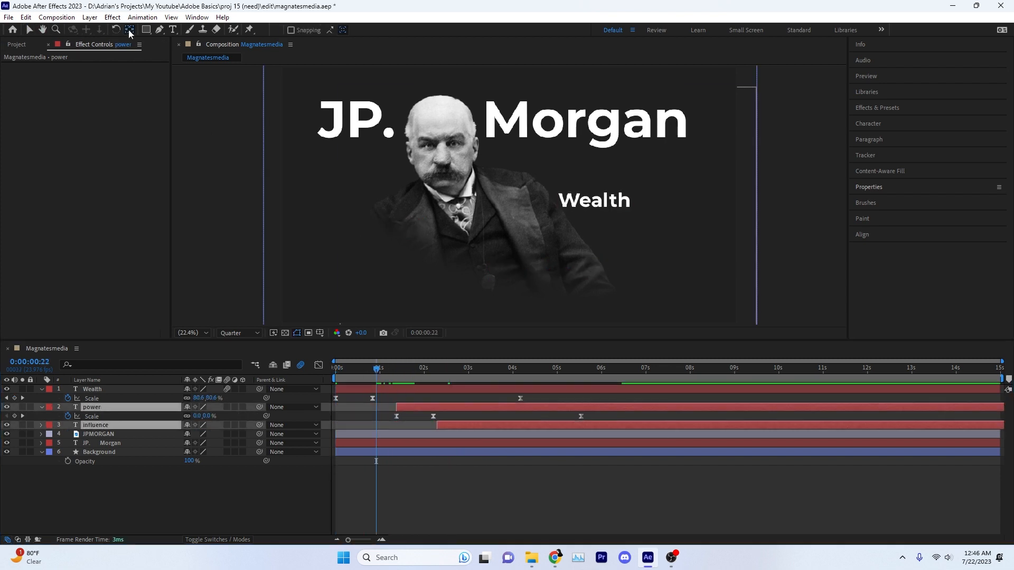
# - Shift the power layer's start to about 0.8 seconds and influence's to about 1.7 seconds, and preview
pyautogui.moveTo(420, 409)
pyautogui.mouseDown()
pyautogui.moveTo(396, 409)
pyautogui.moveTo(429, 423)
pyautogui.mouseUp()
pyautogui.click(336, 369)
pyautogui.press('space')
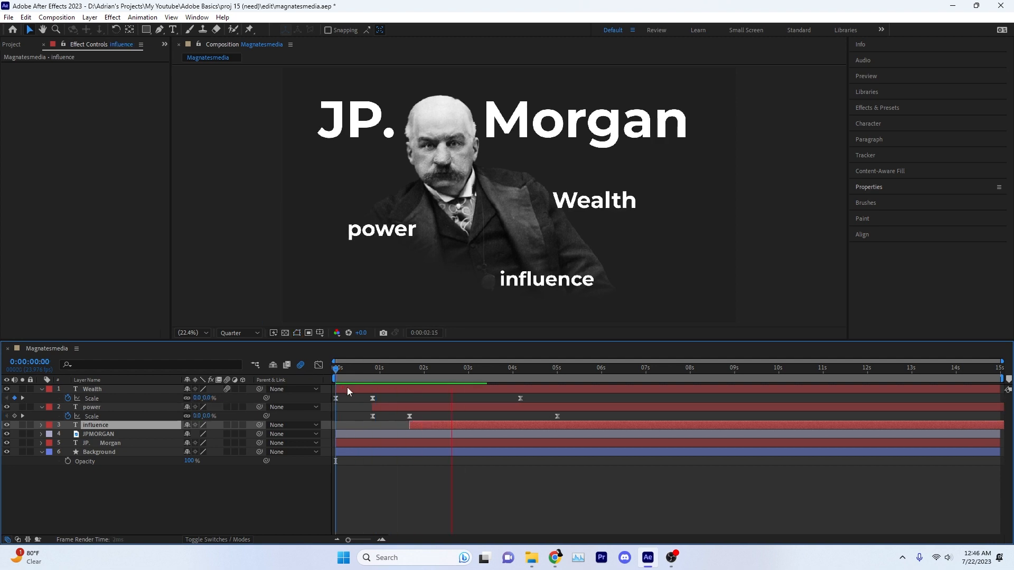
pyautogui.press('space')
# - Create a null object above the text layers and rename it Text Glow
pyautogui.rightClick(186, 498)
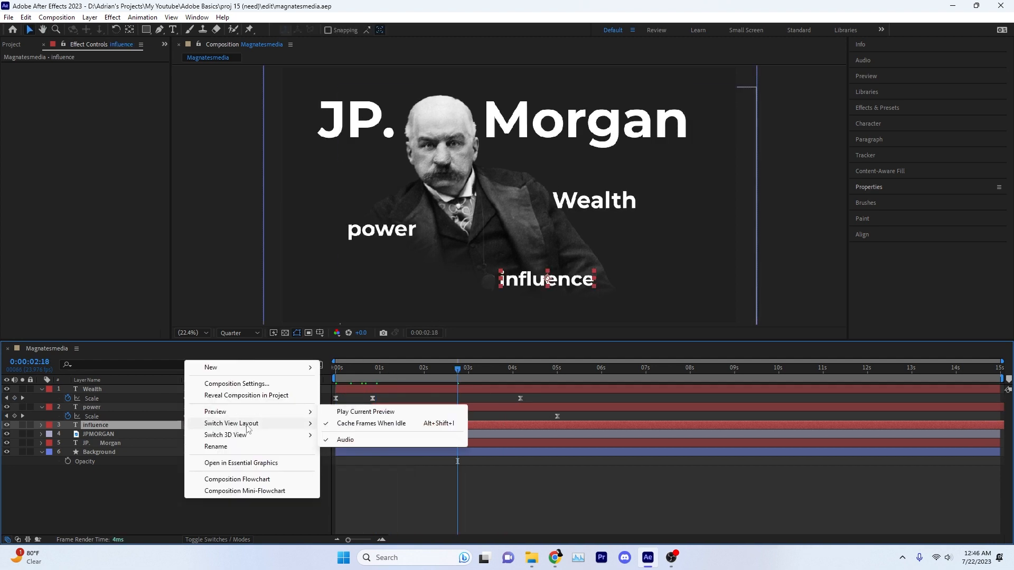
pyautogui.moveTo(213, 367)
pyautogui.click(364, 434)
pyautogui.moveTo(99, 389); pyautogui.dragTo(113, 391)
pyautogui.rightClick(112, 391)
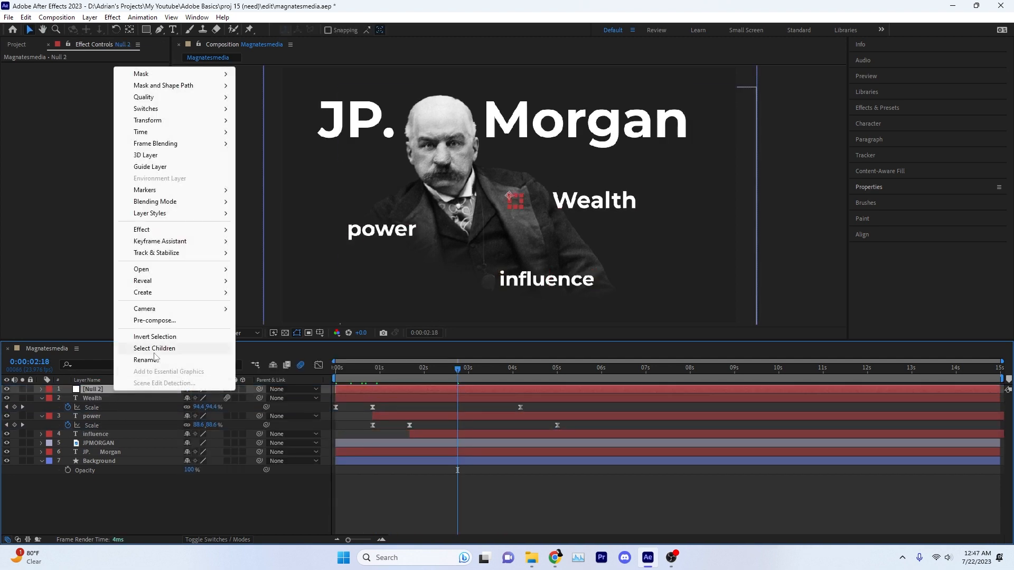
pyautogui.click(143, 389)
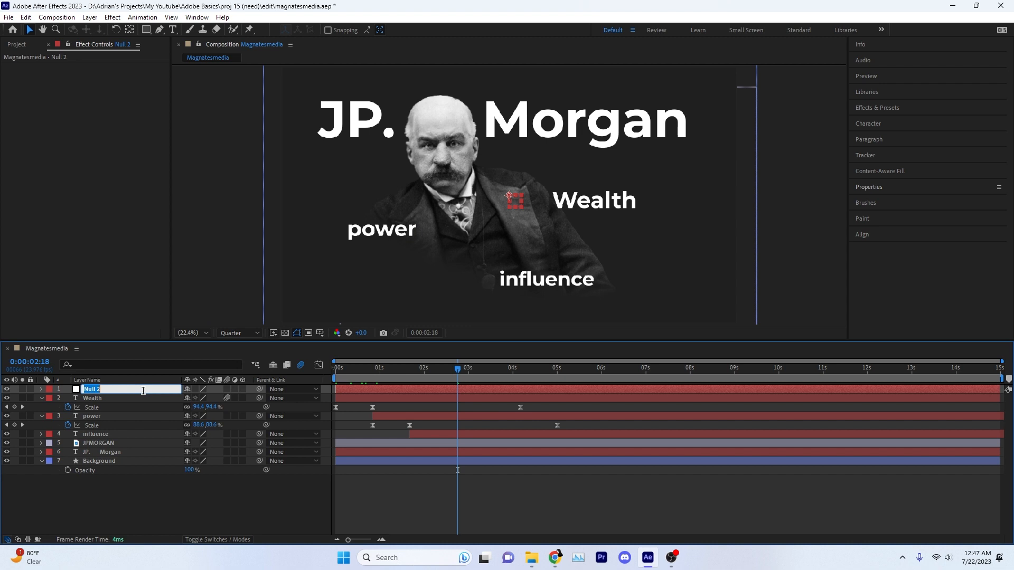
# - Parent the Wealth, power and influence layers to the Text Glow null and enable motion blur on all three
pyautogui.click(88, 399)
pyautogui.keyDown('shift'); pyautogui.click(92, 416); pyautogui.keyUp('shift')
pyautogui.press('u')
pyautogui.click(104, 399)
pyautogui.keyDown('shift'); pyautogui.click(101, 416); pyautogui.keyUp('shift')
pyautogui.moveTo(259, 398); pyautogui.dragTo(113, 389)
pyautogui.click(227, 398)
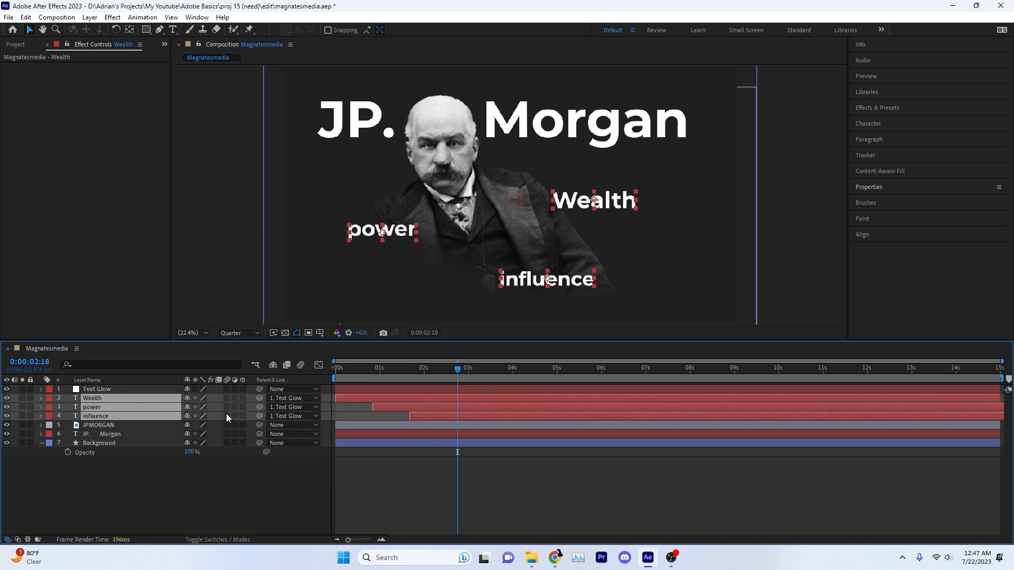
pyautogui.click(227, 416)
# - Find the Fill effect and apply it to the Text Glow null
pyautogui.click(96, 389)
pyautogui.click(877, 108)
pyautogui.click(880, 121)
pyautogui.write('fil')
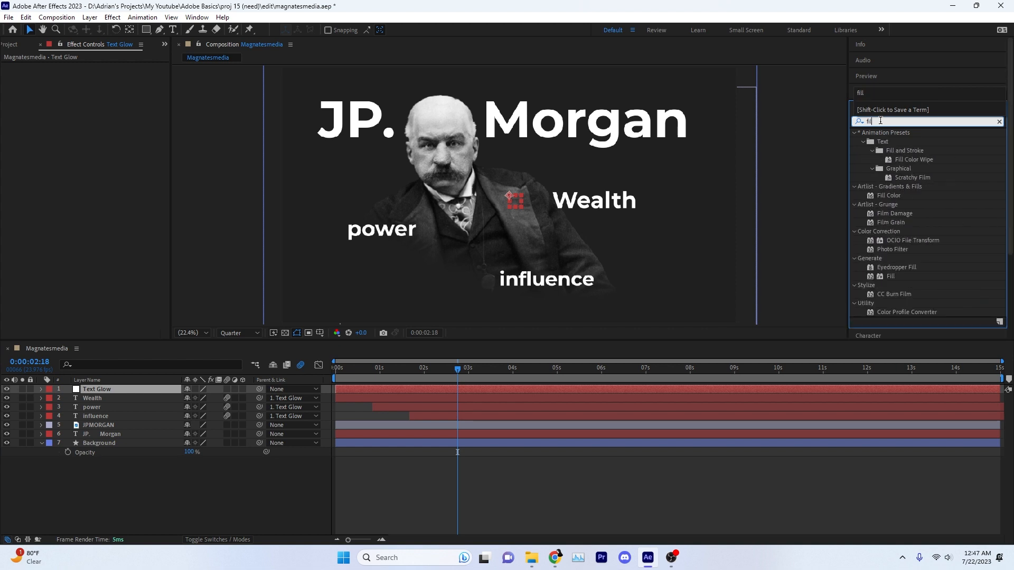
pyautogui.write('l')
pyautogui.moveTo(891, 204); pyautogui.dragTo(122, 238)
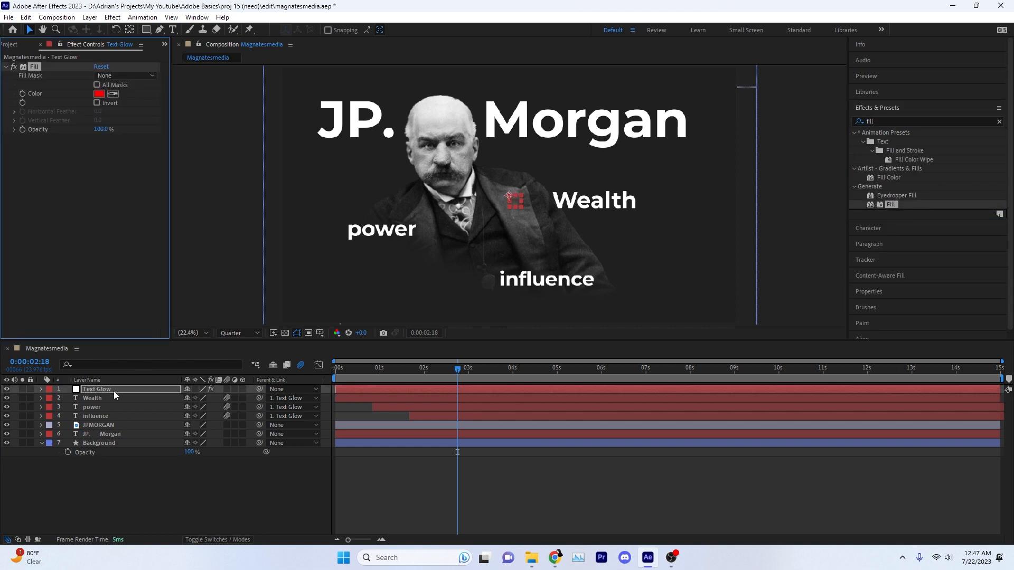
# - Undo the Fill effect, the parenting and the creation of the Text Glow null
pyautogui.hotkey('ctrl', 'z')
pyautogui.hotkey('ctrl', 'z')
pyautogui.hotkey('ctrl', 'z')
pyautogui.hotkey('ctrl', 'z')
pyautogui.hotkey('ctrl', 'z')
# - Enable motion blur on the power and influence layers along with Wealth
pyautogui.click(153, 389)
pyautogui.keyDown('shift'); pyautogui.click(154, 408); pyautogui.keyUp('shift')
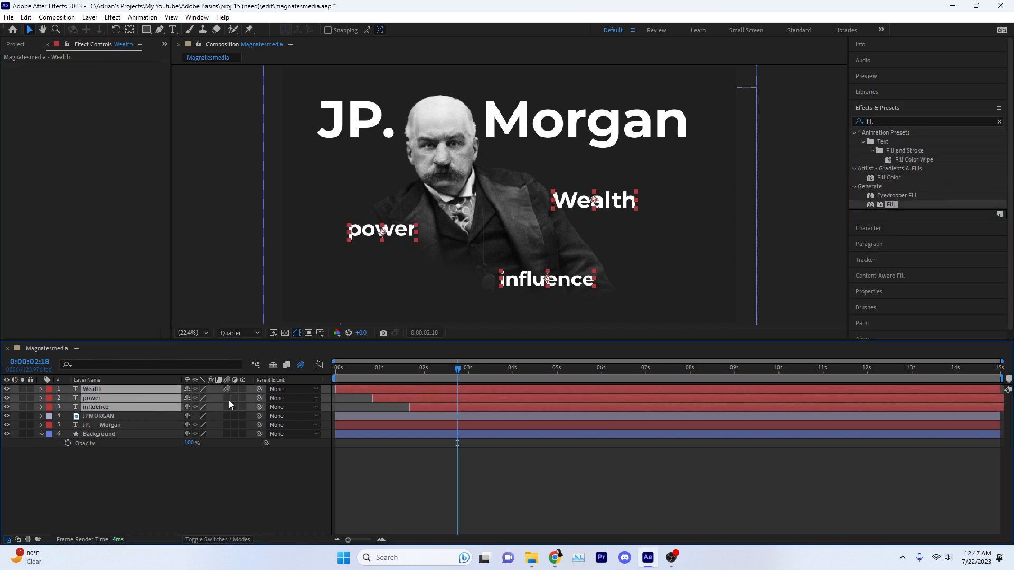
pyautogui.click(228, 399)
# - Add an adjustment layer above the text layers, parent Wealth to it and apply the Fill effect to it
pyautogui.rightClick(172, 467)
pyautogui.moveTo(222, 335)
pyautogui.click(333, 421)
pyautogui.click(135, 398)
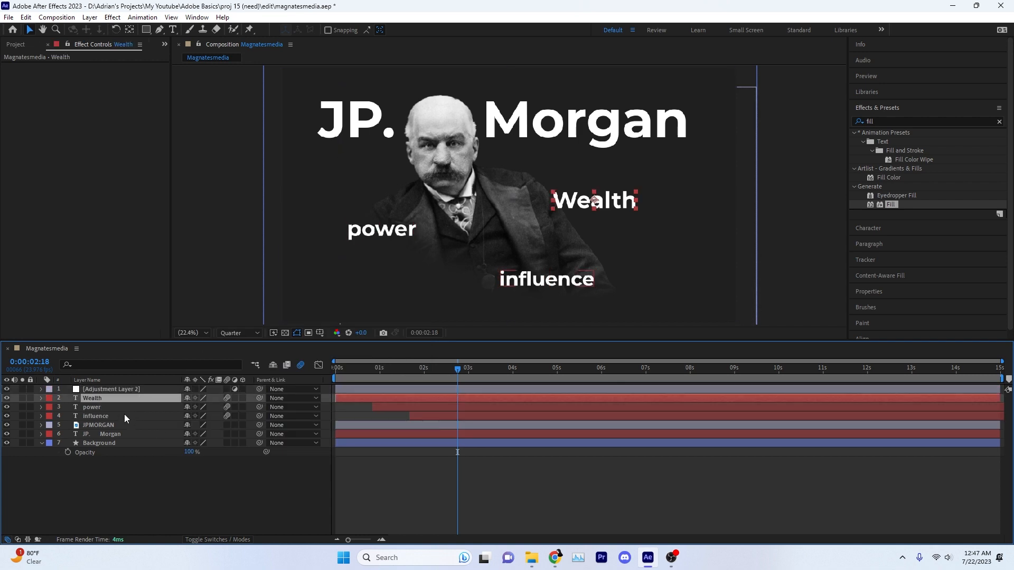
pyautogui.moveTo(891, 205); pyautogui.dragTo(152, 391)
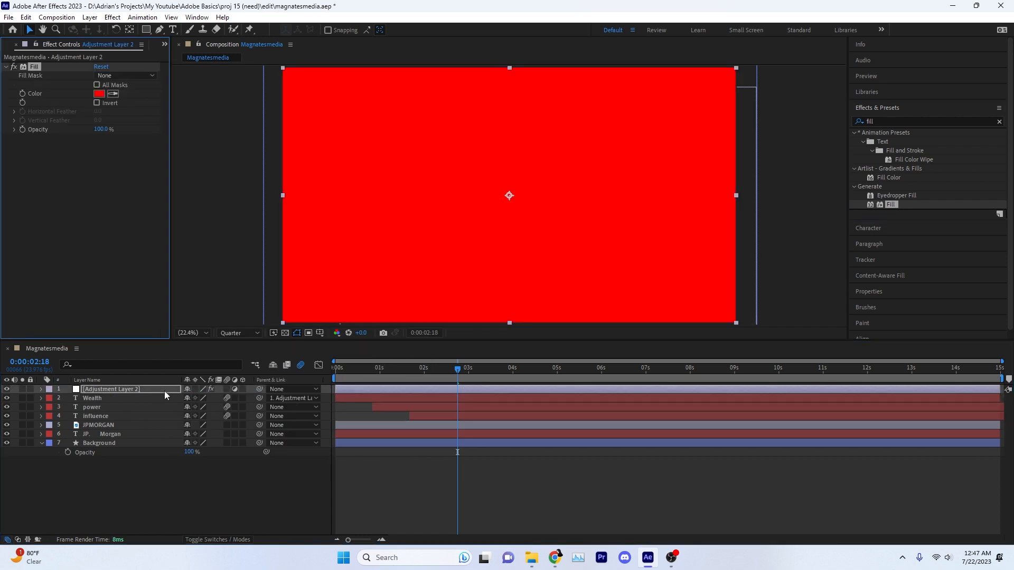
# - Show the layer mode columns and set the adjustment layer's track matte to the Wealth layer
pyautogui.click(163, 399)
pyautogui.click(225, 540)
pyautogui.click(238, 398)
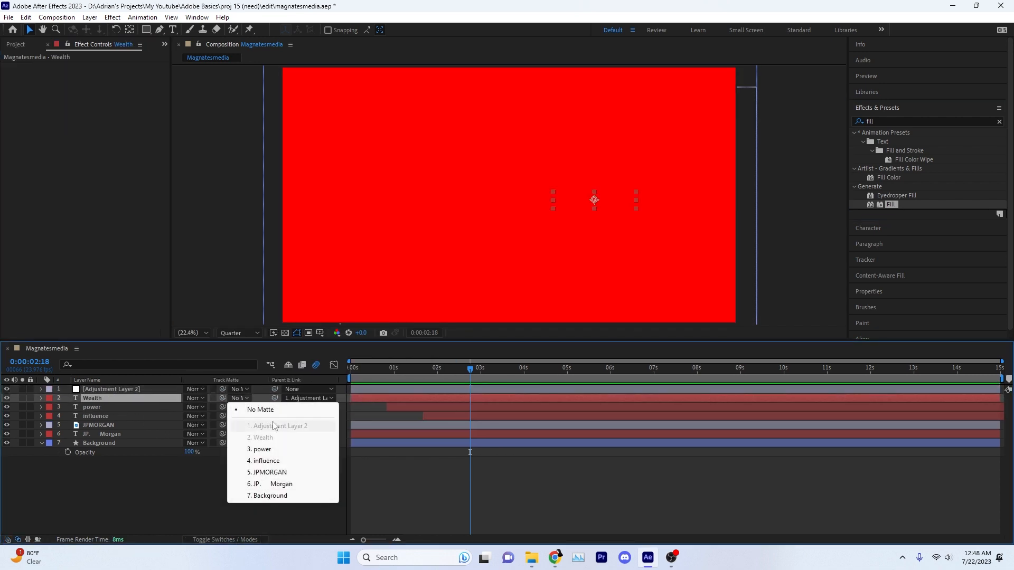
pyautogui.click(172, 479)
pyautogui.click(159, 389)
pyautogui.click(239, 389)
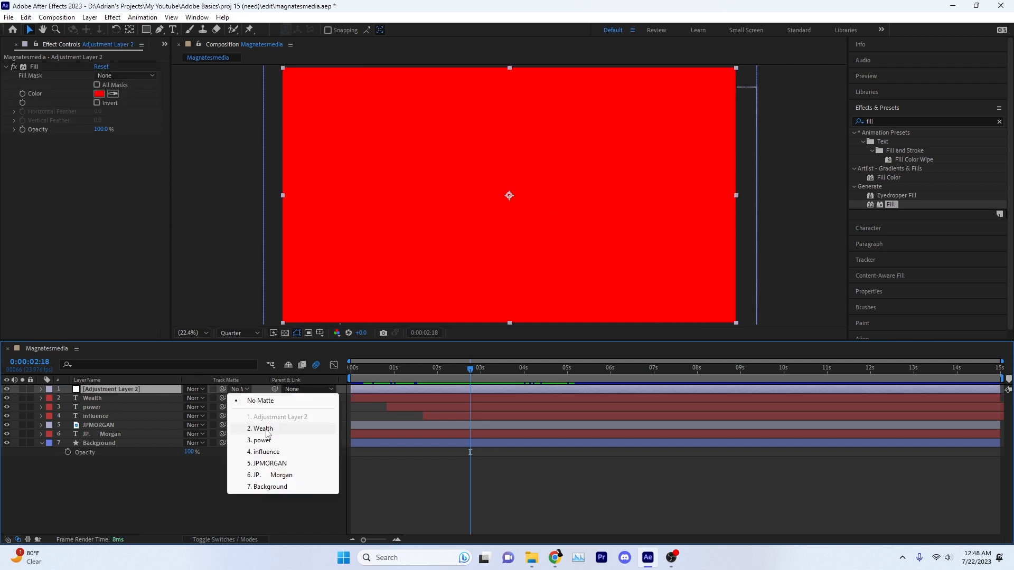
pyautogui.click(261, 429)
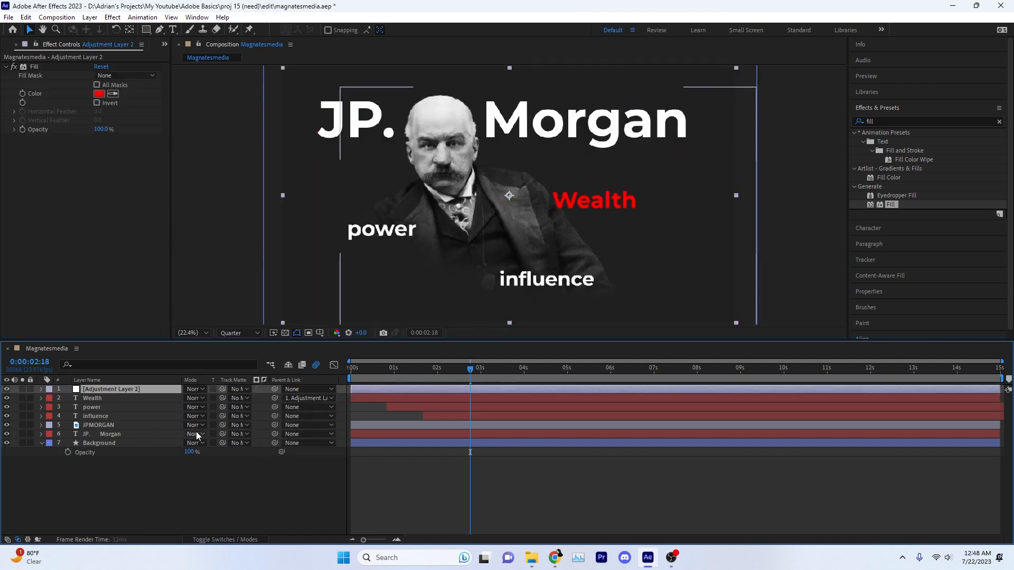
# - Undo the track matte, the Fill effect and the adjustment layer
pyautogui.hotkey('ctrl', 'z')
pyautogui.hotkey('ctrl', 'z')
pyautogui.hotkey('ctrl', 'z')
# - Pre-compose the Wealth, power and influence layers into a composition named Texts
pyautogui.moveTo(885, 209); pyautogui.dragTo(126, 407)
pyautogui.rightClick(146, 395)
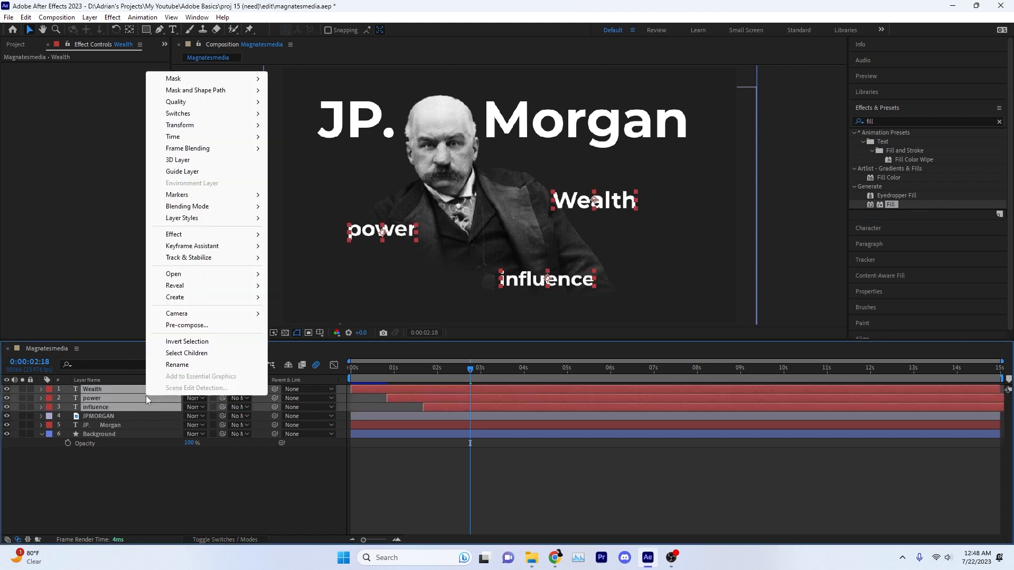
pyautogui.click(169, 325)
pyautogui.write('Texts')
pyautogui.press('Return')
# - Apply the Fill and Glow effects to the Texts precomposition
pyautogui.moveTo(891, 205); pyautogui.dragTo(157, 389)
pyautogui.click(891, 122)
pyautogui.write('glow')
pyautogui.moveTo(893, 187); pyautogui.dragTo(105, 237)
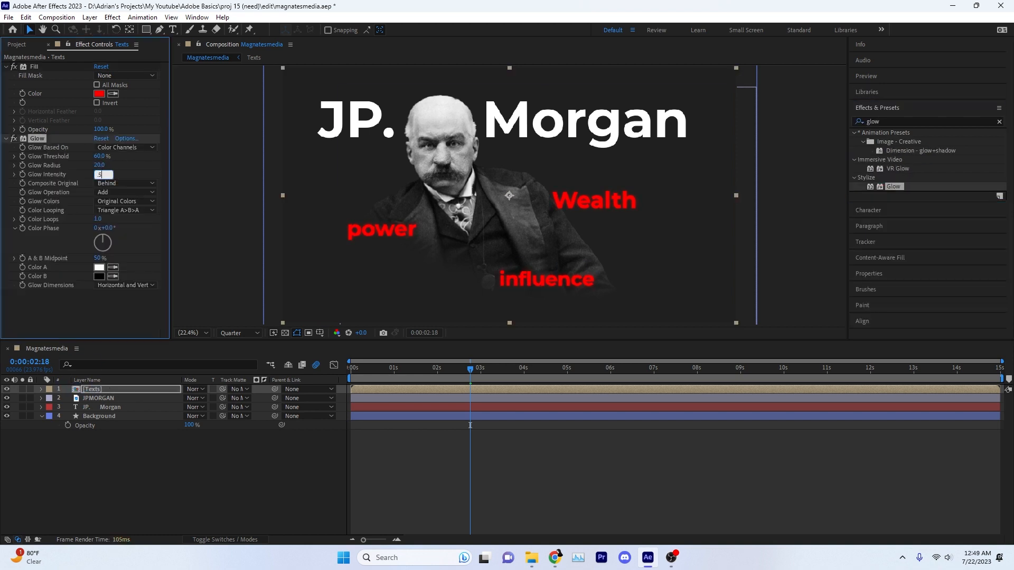
# - Set the Fill color to orange and the Glow Threshold to 98.4% on the Texts layer
pyautogui.click(99, 93)
pyautogui.click(529, 335)
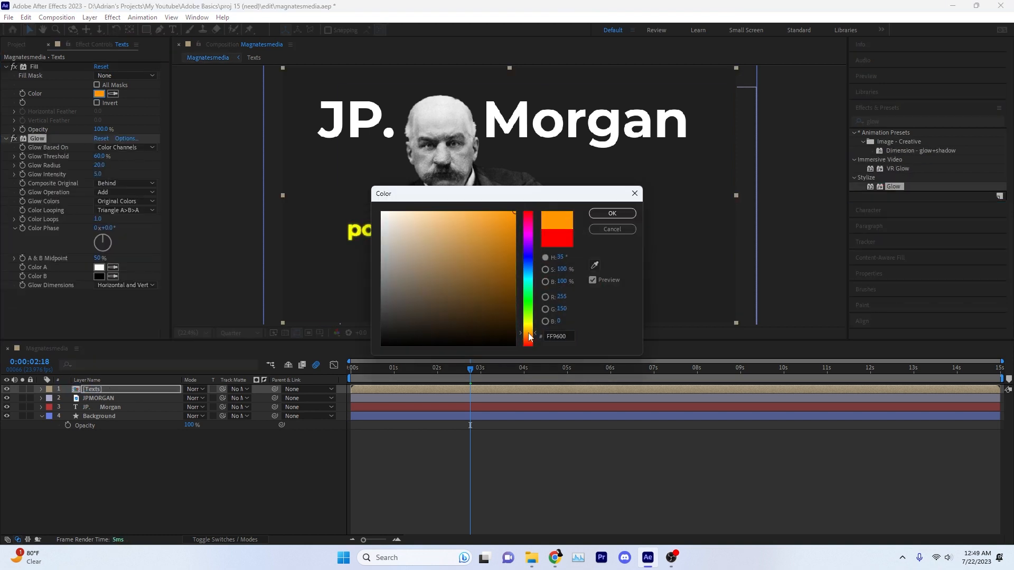
pyautogui.press('Return')
pyautogui.moveTo(99, 157); pyautogui.dragTo(152, 156)
pyautogui.hotkey('ctrl', 'z')
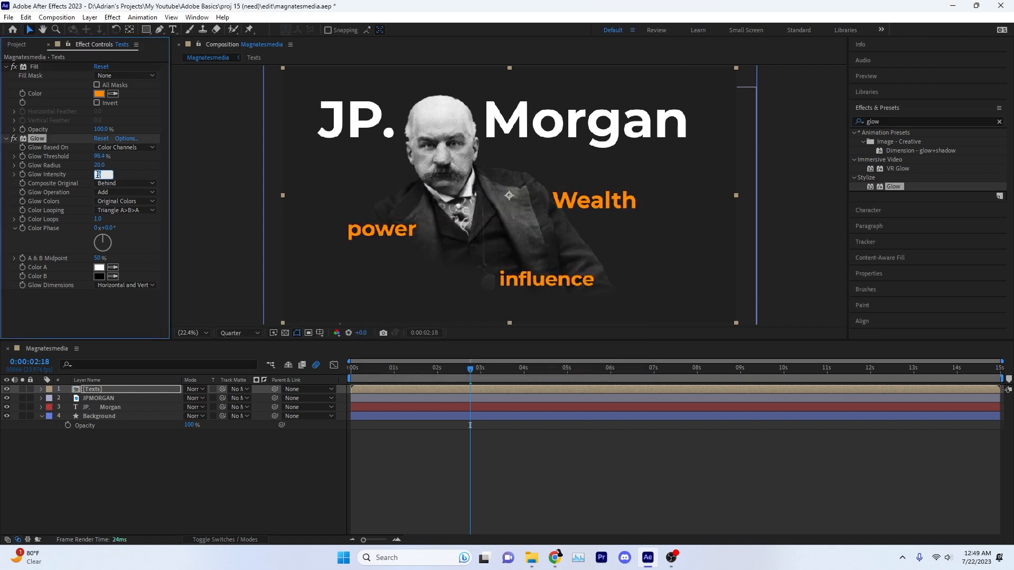
# - Change the Fill color to red-orange and duplicate the Glow effect on the Texts layer
pyautogui.click(98, 95)
pyautogui.moveTo(526, 224); pyautogui.dragTo(528, 339)
pyautogui.click(606, 217)
pyautogui.hotkey('ctrl', 'd')
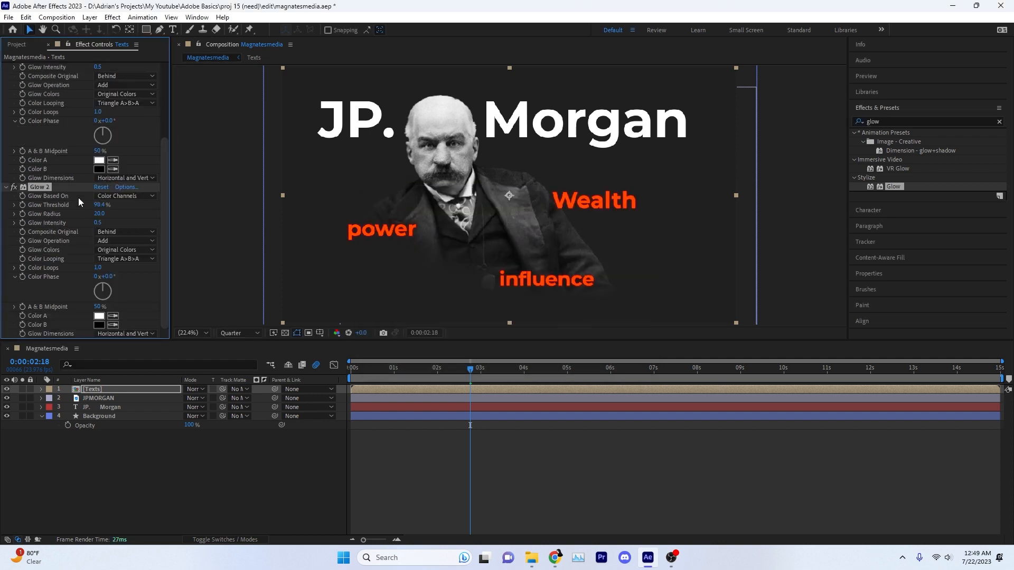
# - Set the second Glow's radius to 79 and try the Screen and Alpha Add glow operations
pyautogui.click(121, 202)
pyautogui.click(122, 271)
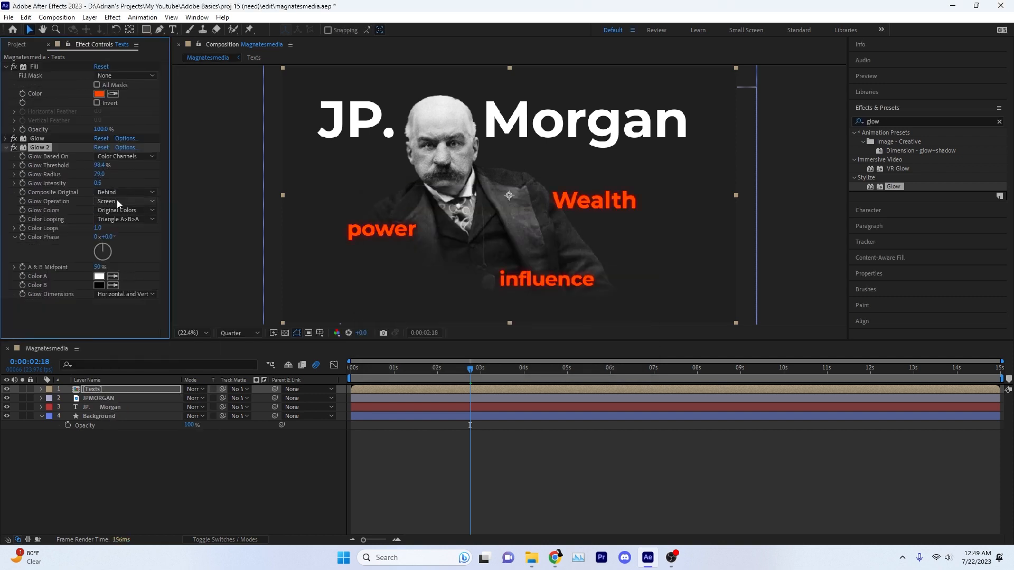
pyautogui.click(121, 202)
pyautogui.click(129, 491)
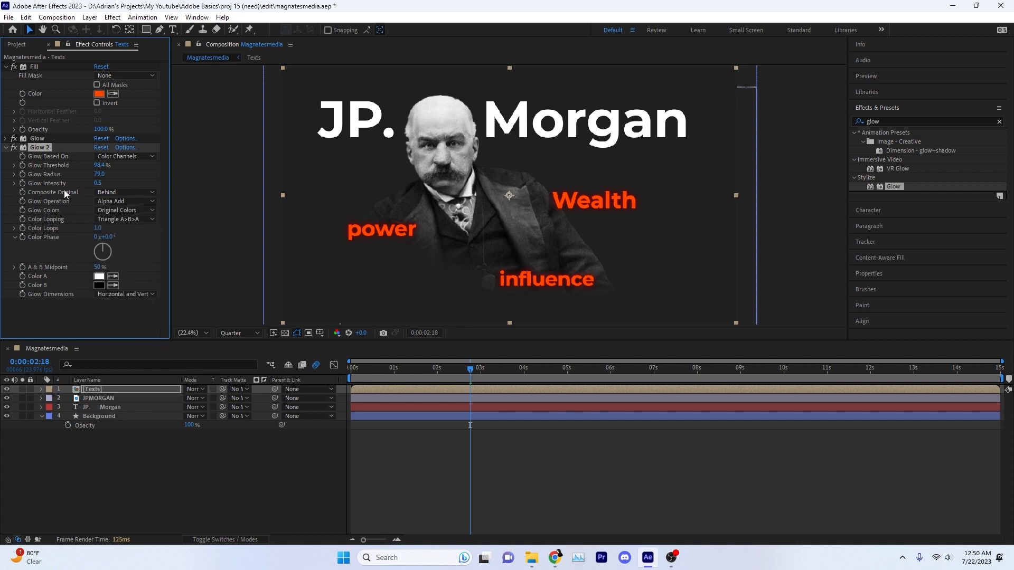
# - Change the Fill color of the Texts layer to a lighter orange
pyautogui.click(15, 148)
pyautogui.click(100, 94)
pyautogui.click(527, 331)
pyautogui.click(611, 212)
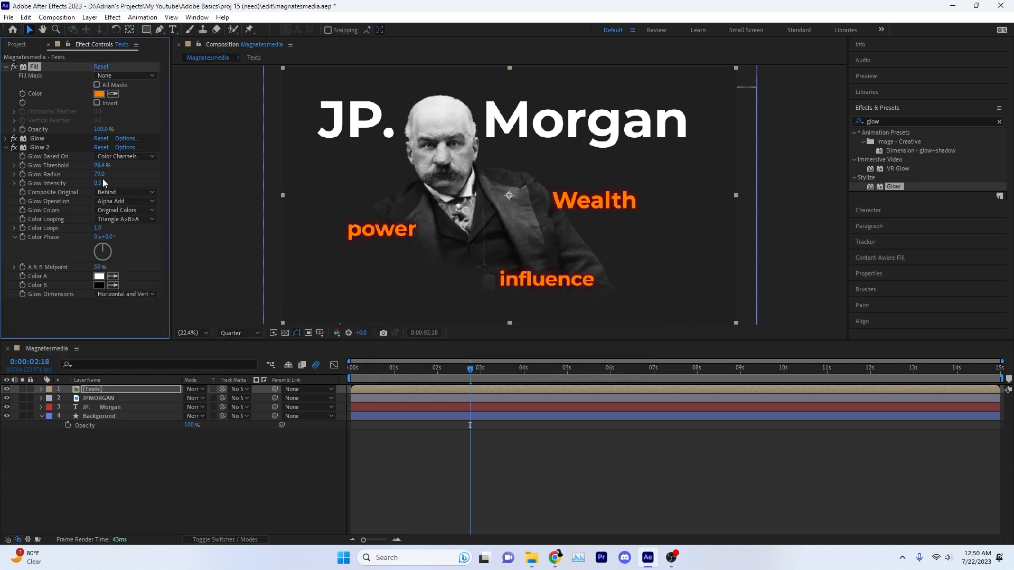
# - Set the Glow Operation of both Glow effects on the Texts layer to Screen, trying Multiply and Dissolve on the second
pyautogui.click(110, 202)
pyautogui.click(129, 247)
pyautogui.click(123, 201)
pyautogui.click(128, 258)
pyautogui.click(123, 201)
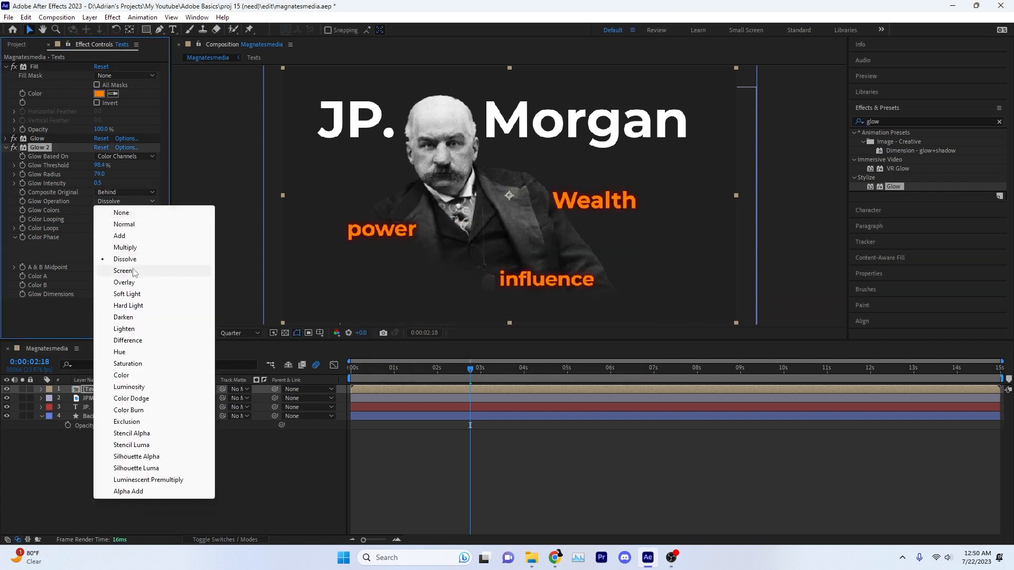
pyautogui.click(133, 271)
pyautogui.click(5, 139)
pyautogui.click(119, 192)
pyautogui.click(125, 262)
# - Set the second Glow to threshold 50.6%, radius 53 and intensity 1.0, and duplicate that effect
pyautogui.scroll(-2, 87, 299)
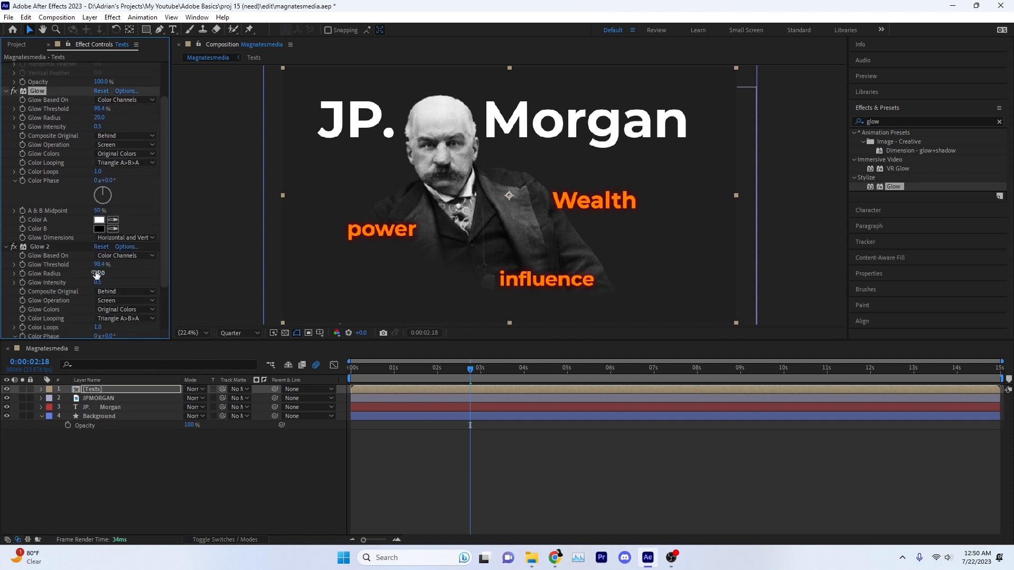
pyautogui.moveTo(96, 273)
pyautogui.mouseDown()
pyautogui.moveTo(137, 274)
pyautogui.moveTo(51, 274)
pyautogui.moveTo(100, 278)
pyautogui.mouseUp()
pyautogui.hotkey('ctrl', 'd')
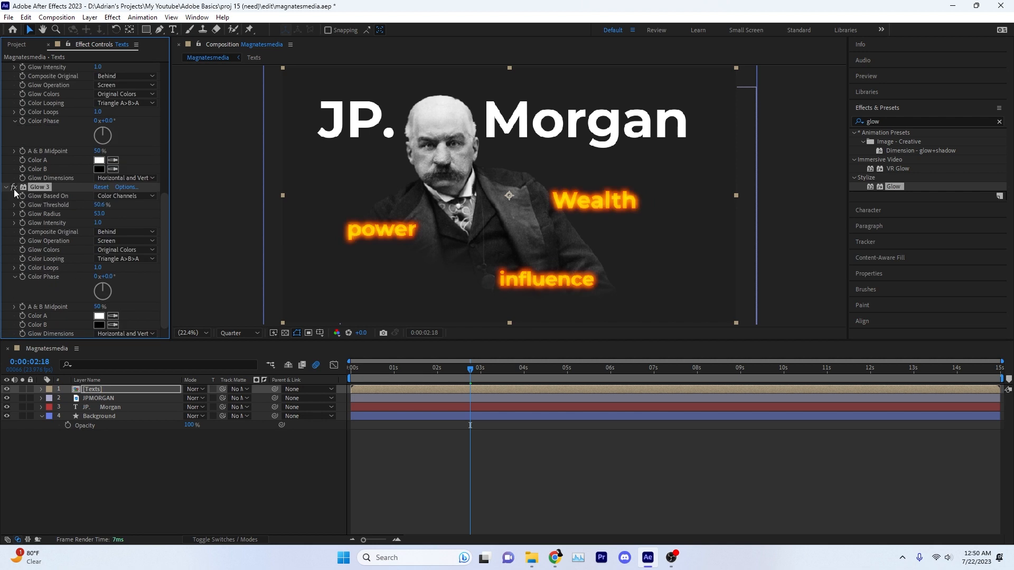
# - Set the third Glow's threshold to 54.9%, radius to 338 and intensity to 0.1, and preview the animation
pyautogui.scroll(3, 16, 192)
pyautogui.click(6, 151)
pyautogui.scroll(3, 41, 172)
pyautogui.click(6, 138)
pyautogui.moveTo(96, 183); pyautogui.dragTo(137, 184)
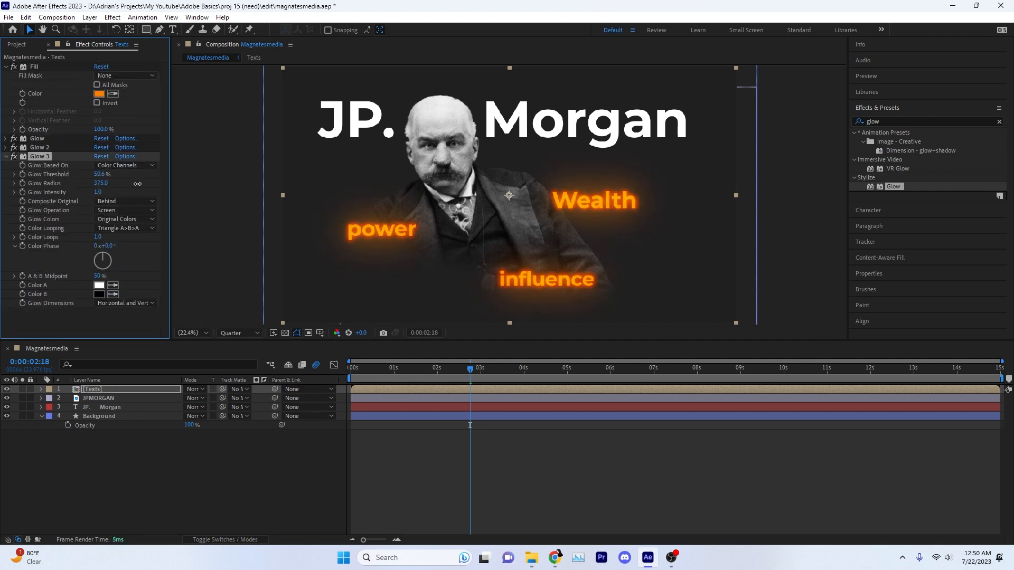
pyautogui.press('Return')
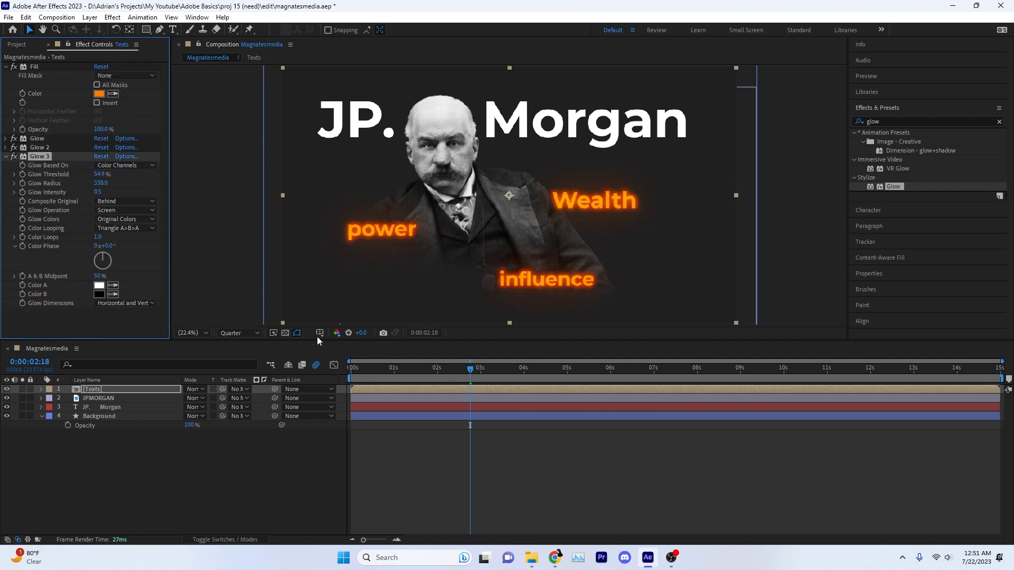
pyautogui.press('space')
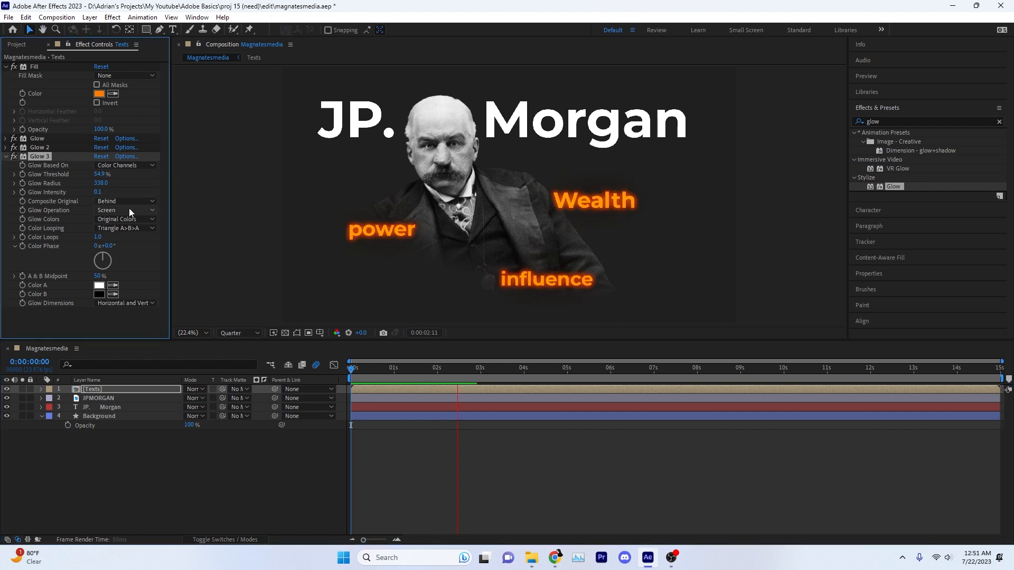
# - Preview the composition from the start and open the reference video J.P. Morgan_ The Man Who Owned America.mp4
pyautogui.click(99, 416)
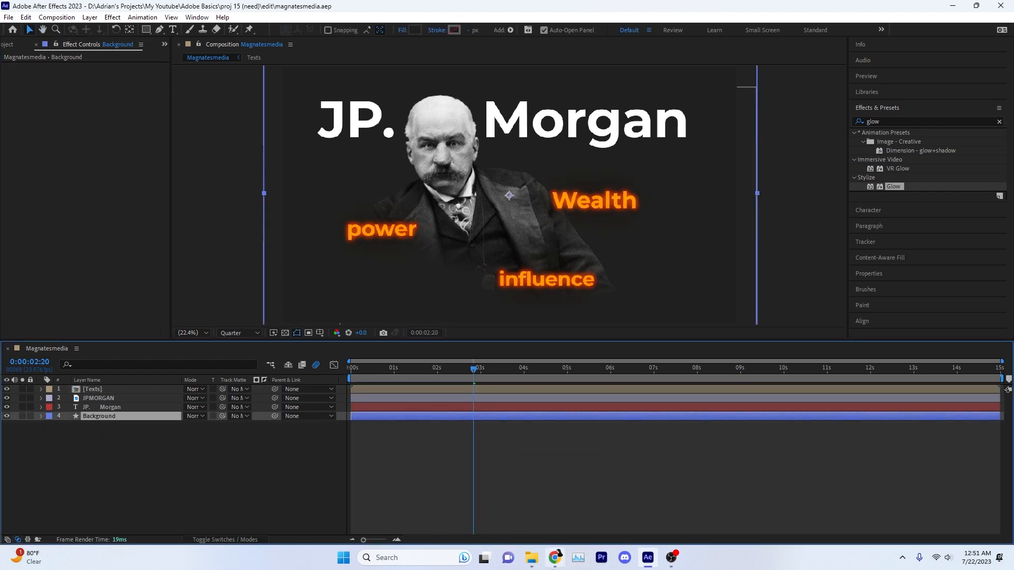
pyautogui.moveTo(474, 369); pyautogui.dragTo(317, 384)
pyautogui.press('space')
pyautogui.press('space')
pyautogui.click(531, 558)
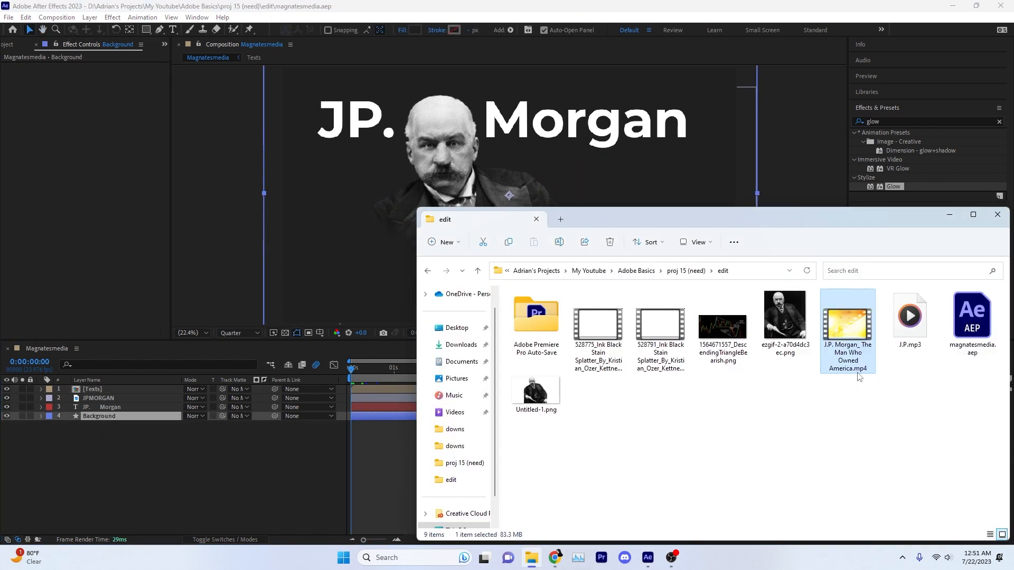
pyautogui.doubleClick(858, 374)
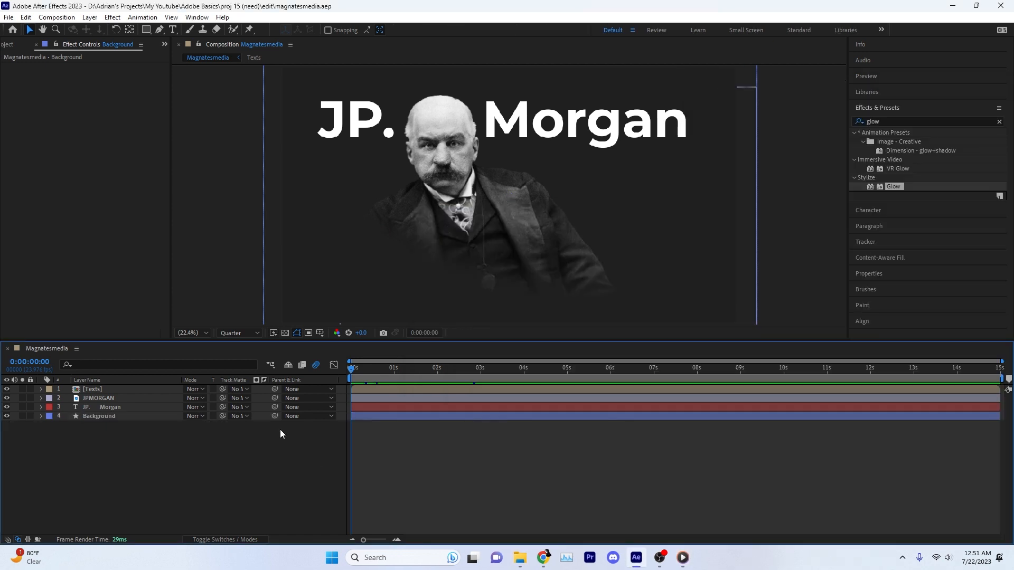
# - Open the Texts composition and apply the Camera Lens Blur effect to the Wealth layer
pyautogui.click(93, 390)
pyautogui.moveTo(351, 368); pyautogui.dragTo(445, 378)
pyautogui.click(42, 389)
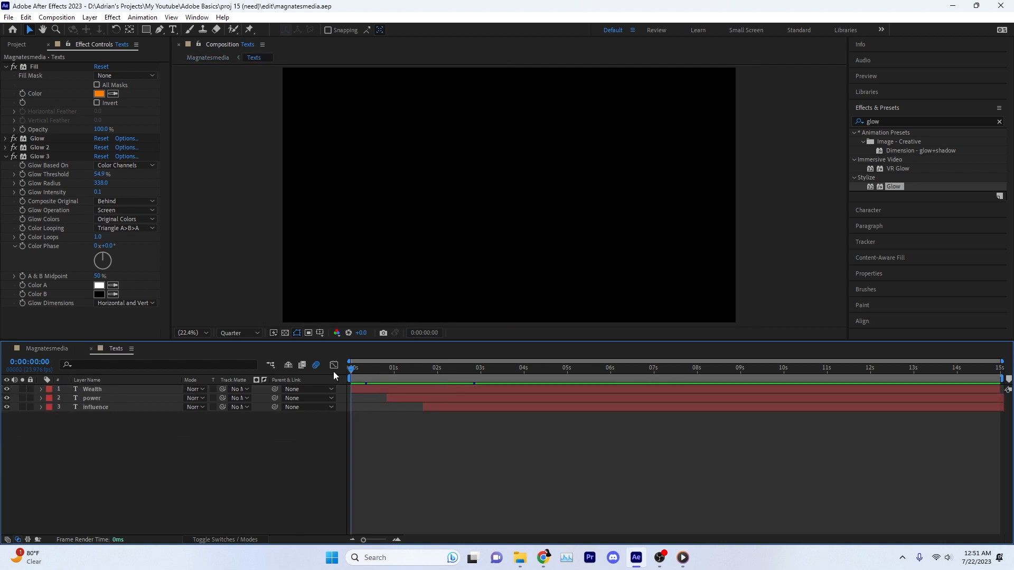
pyautogui.moveTo(334, 371); pyautogui.dragTo(475, 370)
pyautogui.click(92, 390)
pyautogui.click(42, 389)
pyautogui.click(891, 122)
pyautogui.write('blur')
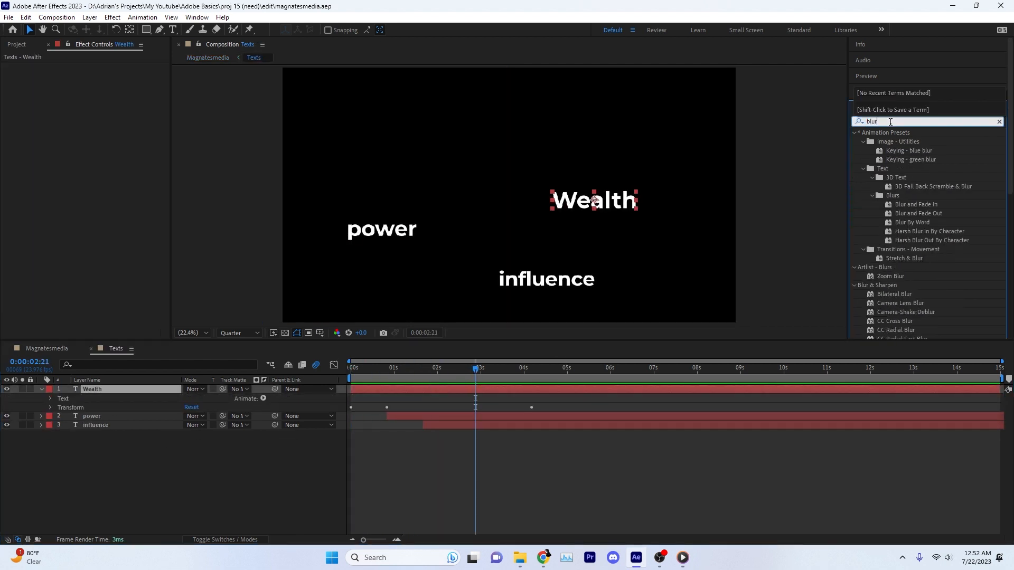
pyautogui.scroll(-5, 930, 211)
pyautogui.doubleClick(900, 213)
# - Keyframe the Wealth layer's Blur Radius from 0 at 0:00:02:21 to 23 at 0:00:03:17
pyautogui.click(50, 407)
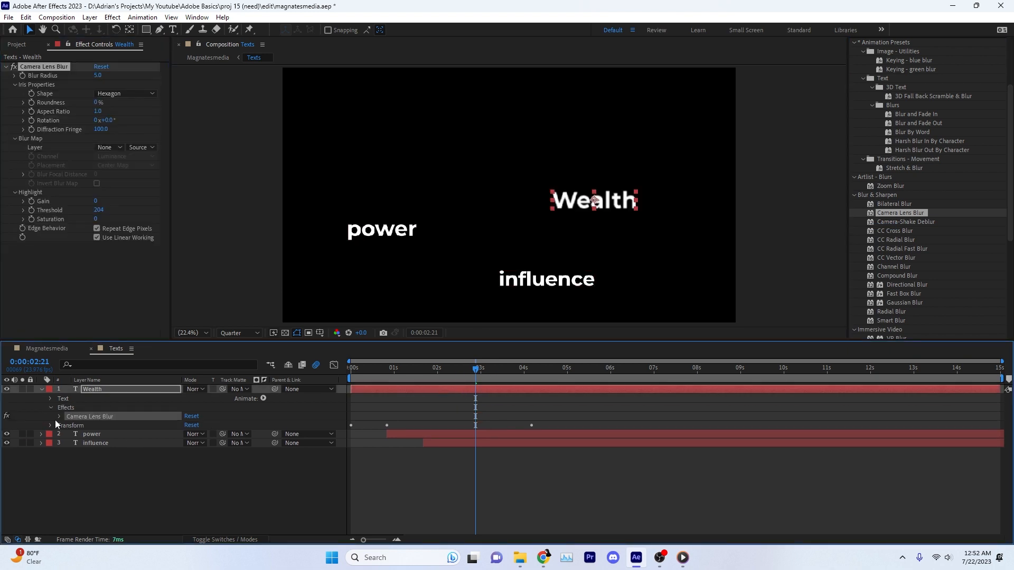
pyautogui.click(57, 416)
pyautogui.click(49, 408)
pyautogui.moveTo(96, 75)
pyautogui.mouseDown()
pyautogui.moveTo(50, 80)
pyautogui.moveTo(99, 76)
pyautogui.mouseUp()
pyautogui.click(23, 76)
pyautogui.hotkey('shift', 'pagedown')
pyautogui.hotkey('shift', 'pagedown')
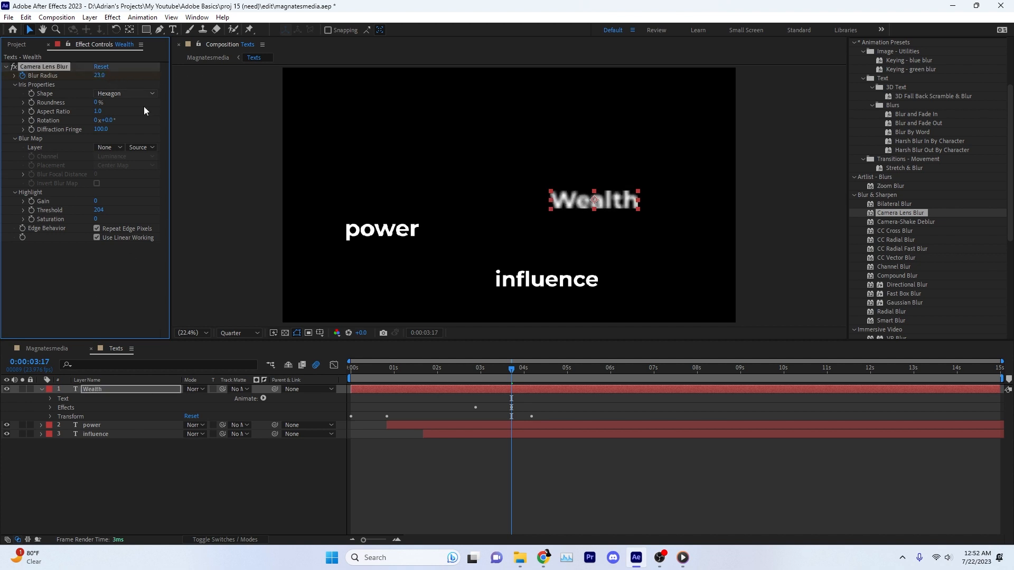
# - Review the blur and set the Wealth layer's Blur Radius keyframe at 0:00:03:17 to 10
pyautogui.hotkey('shift', 'pageup')
pyautogui.hotkey('shift', 'pageup')
pyautogui.press('End')
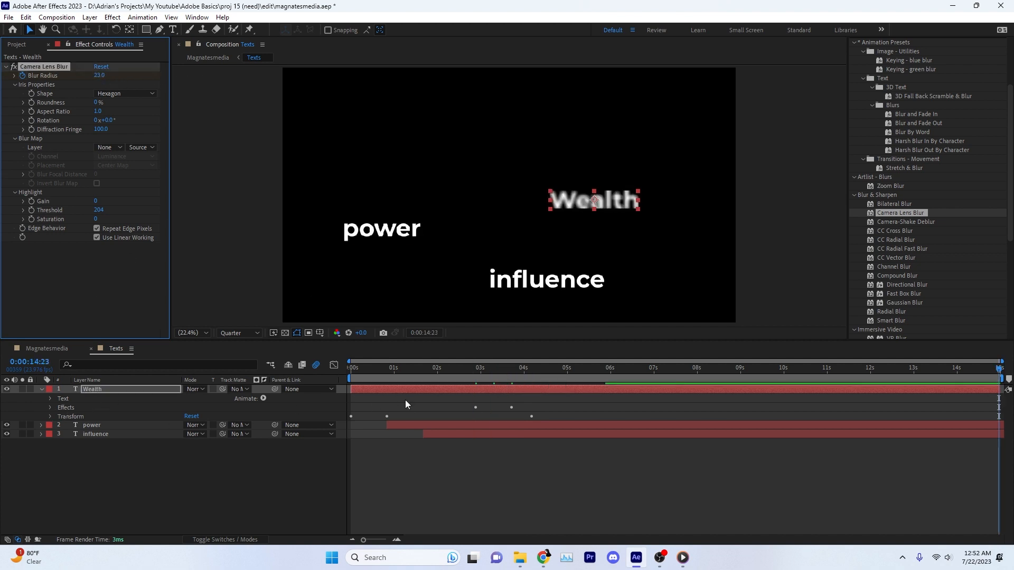
pyautogui.click(513, 369)
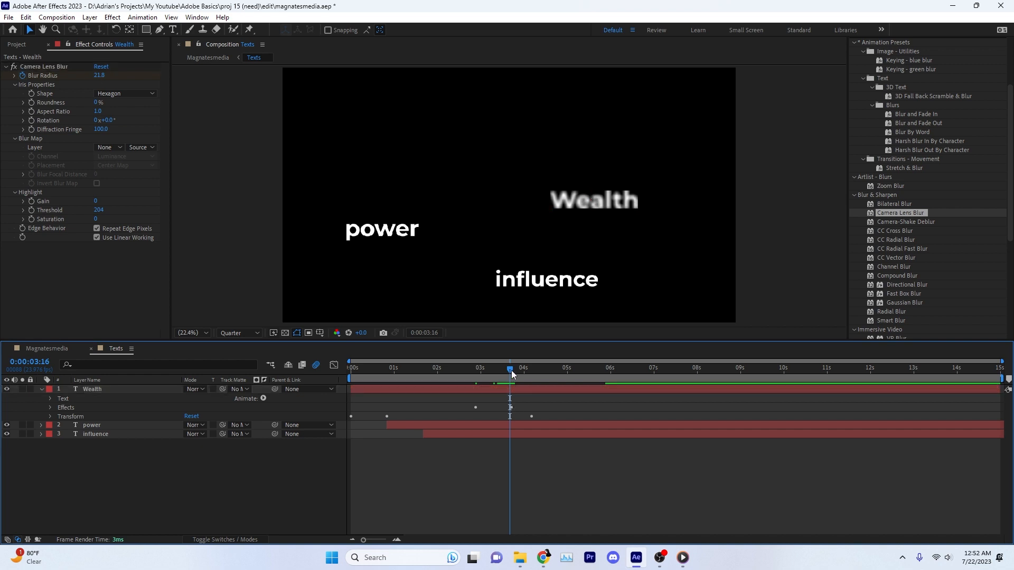
pyautogui.click(562, 389)
pyautogui.click(104, 76)
pyautogui.write('10')
pyautogui.press('Return')
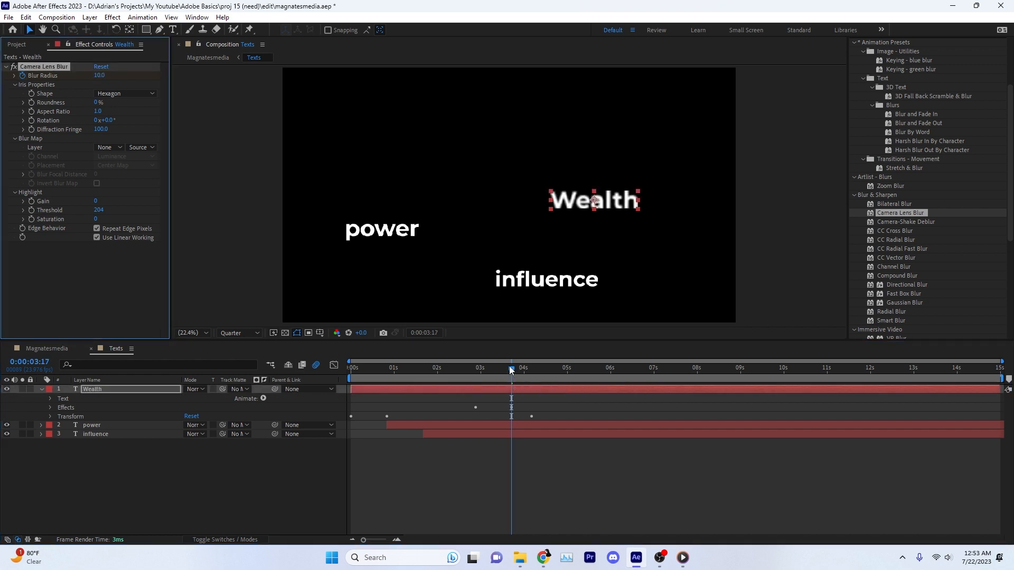
# - Keyframe the Wealth layer's opacity from 100% at 0:00:02:21 to 2% at 0:00:03:17 and preview the fade-out
pyautogui.moveTo(512, 369); pyautogui.dragTo(473, 371)
pyautogui.press('t')
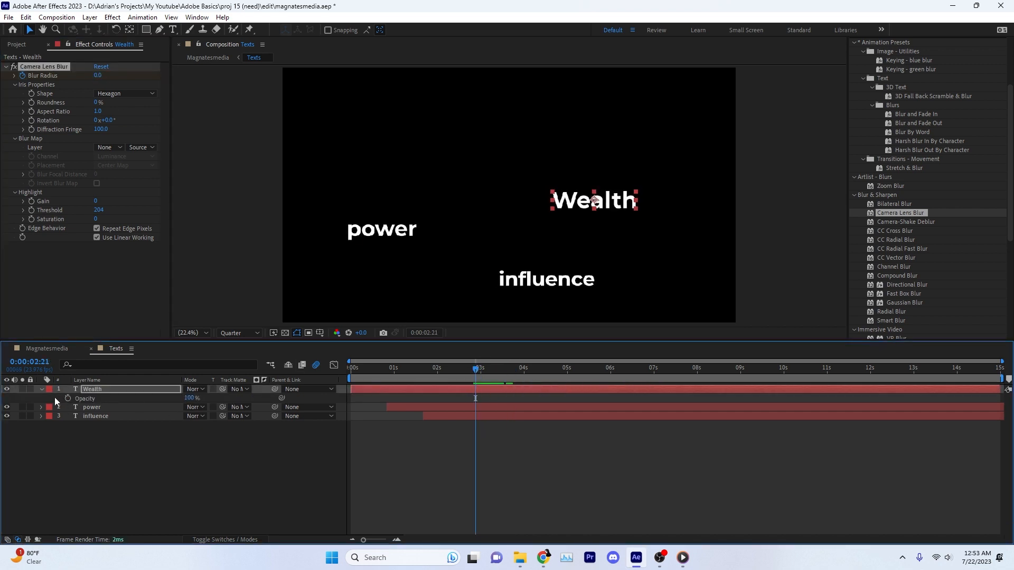
pyautogui.click(68, 398)
pyautogui.press('space')
pyautogui.press('Home')
pyautogui.press('space')
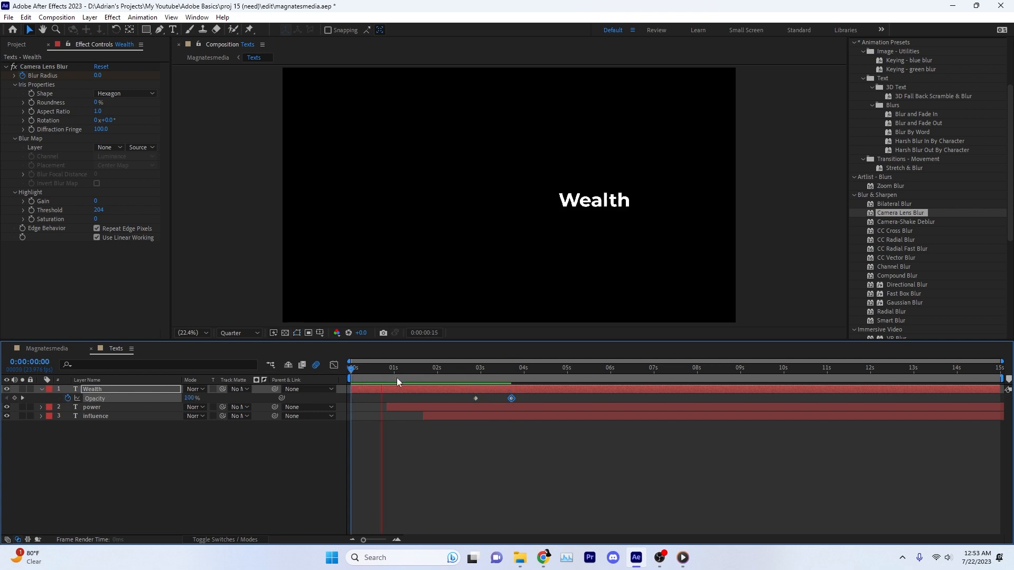
# - Reveal the power layer's opacity and shift both Wealth opacity keyframes one frame later, starting at 0:00:02:22
pyautogui.click(477, 368)
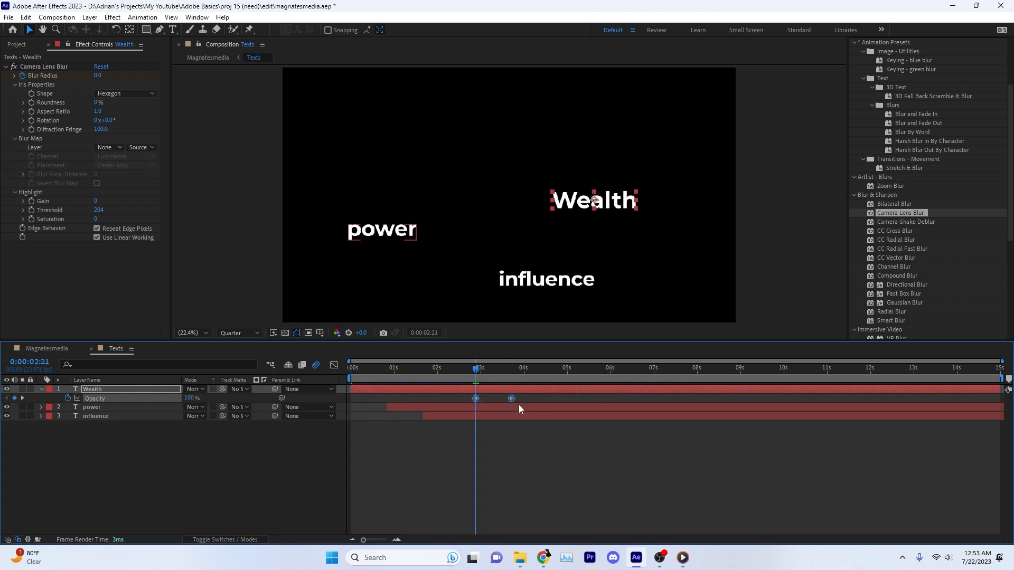
pyautogui.click(449, 407)
pyautogui.press('t')
pyautogui.press('Home')
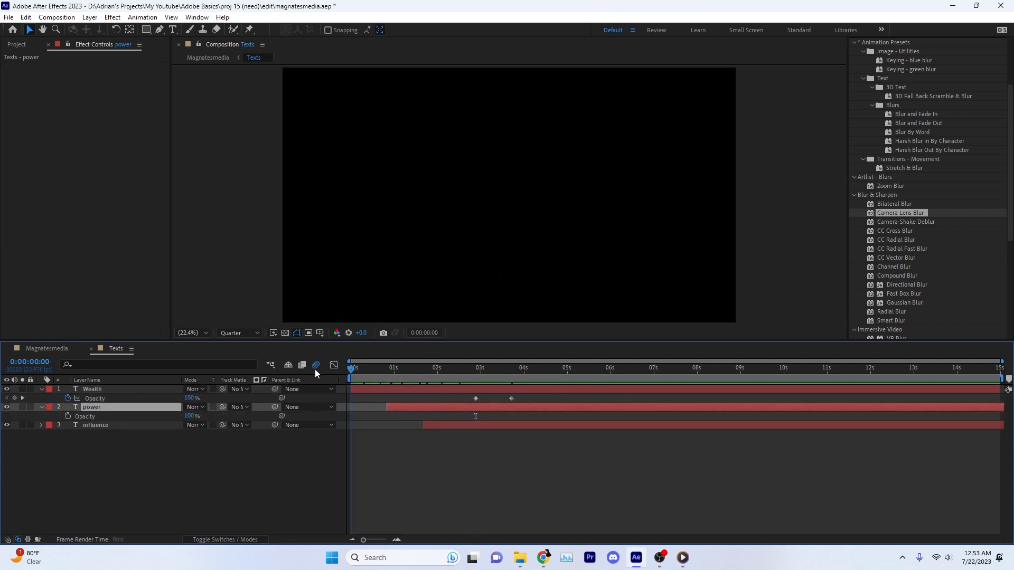
pyautogui.press('space')
pyautogui.press('space')
pyautogui.moveTo(463, 395); pyautogui.dragTo(520, 401)
pyautogui.hotkey('alt', 'Right')
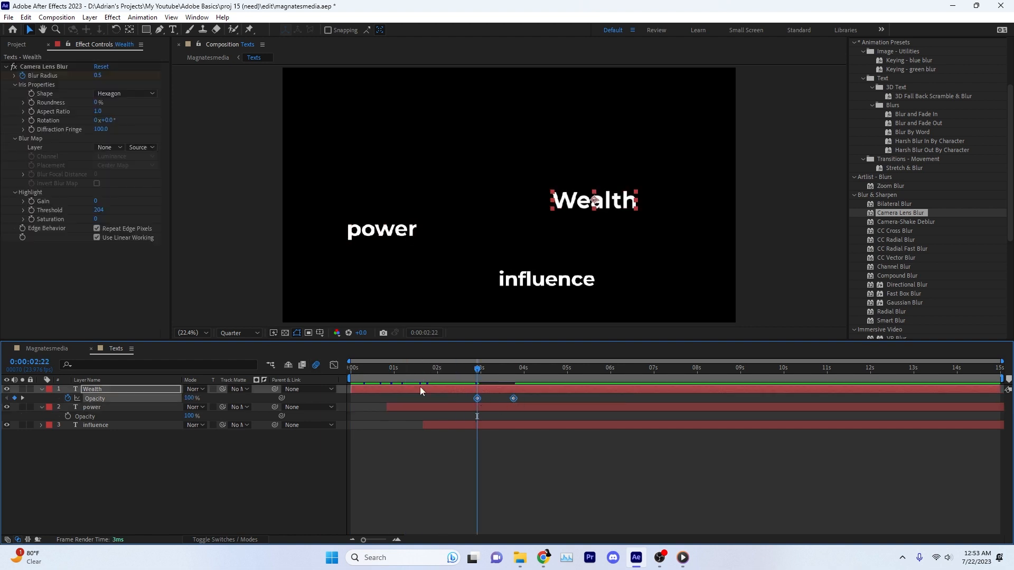
# - Copy the Wealth opacity keyframes to the power layer, starting where the Wealth fade-out ends
pyautogui.click(387, 368)
pyautogui.press('space')
pyautogui.hotkey('shift', 'pagedown')
pyautogui.hotkey('shift', 'pagedown')
pyautogui.hotkey('shift', 'pagedown')
pyautogui.hotkey('shift', 'pagedown')
pyautogui.hotkey('shift', 'pagedown')
pyautogui.hotkey('shift', 'pagedown')
pyautogui.click(454, 407)
pyautogui.hotkey('ctrl', 'v')
# - Paste the same opacity keyframes onto the influence layer starting at 0:00:04:14
pyautogui.moveTo(421, 373); pyautogui.dragTo(423, 376)
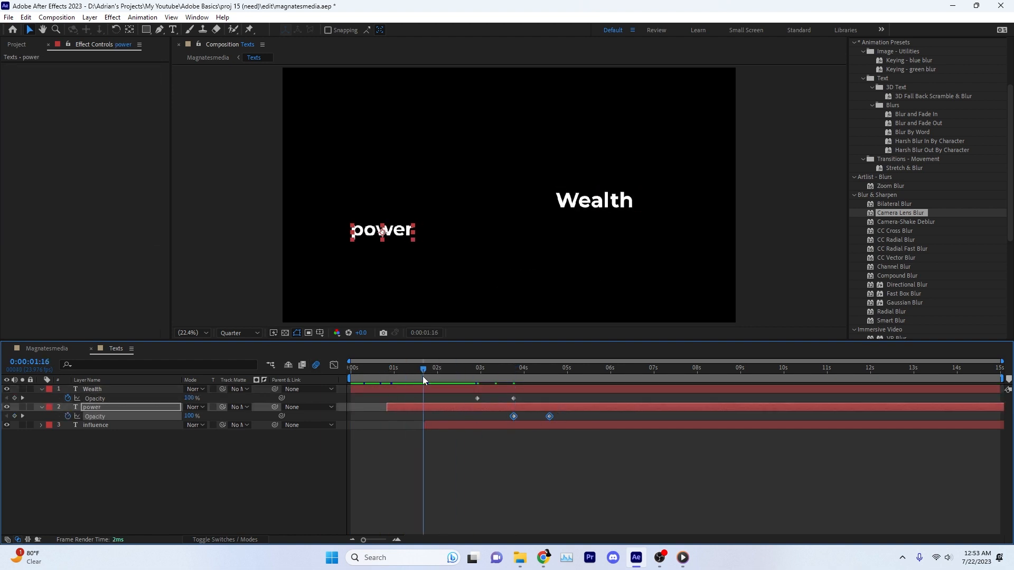
pyautogui.hotkey('shift', 'pagedown')
pyautogui.hotkey('shift', 'pagedown')
pyautogui.hotkey('shift', 'pagedown')
pyautogui.hotkey('shift', 'pagedown')
pyautogui.hotkey('shift', 'pagedown')
pyautogui.hotkey('shift', 'pagedown')
pyautogui.hotkey('shift', 'pagedown')
pyautogui.click(139, 426)
pyautogui.hotkey('ctrl', 'v')
# - Save the project and preview the Magnatesmedia composition from the start
pyautogui.hotkey('ctrl', 'a')
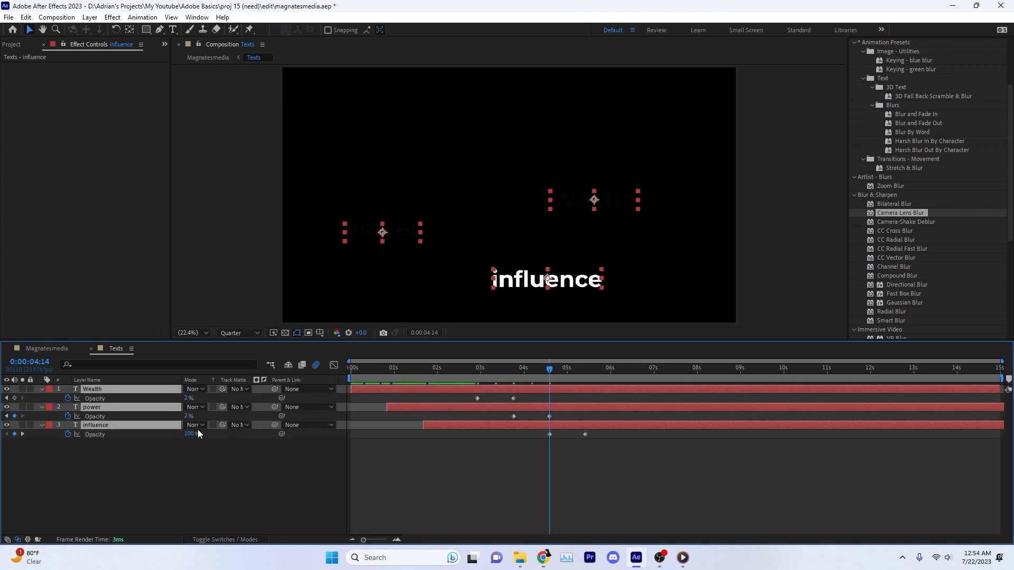
pyautogui.press('u')
pyautogui.click(297, 455)
pyautogui.hotkey('ctrl', 's')
pyautogui.click(47, 349)
pyautogui.click(351, 368)
pyautogui.press('space')
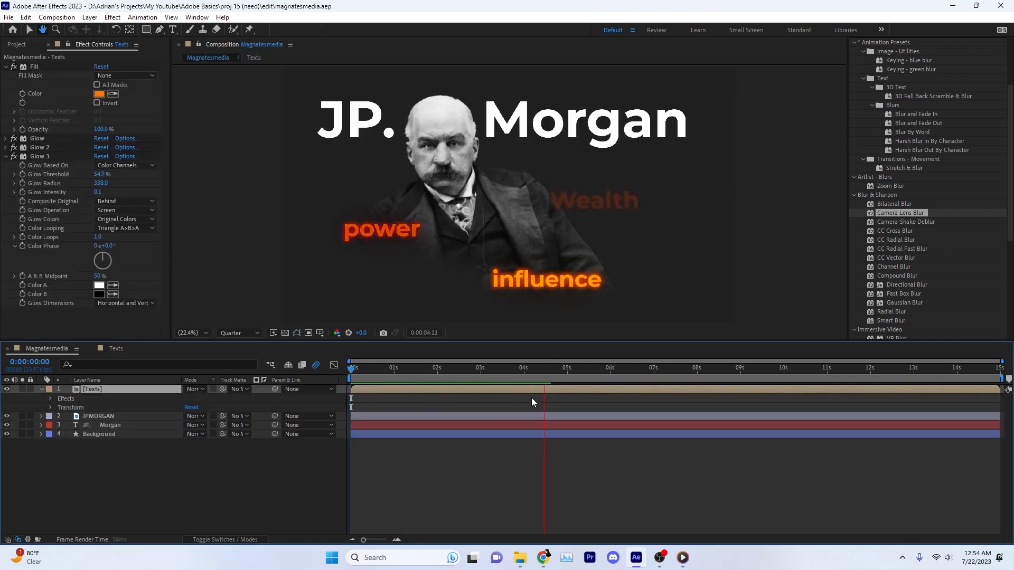
# - Change the Fill color of the Texts layer to a dark brownish orange and preview it
pyautogui.click(480, 368)
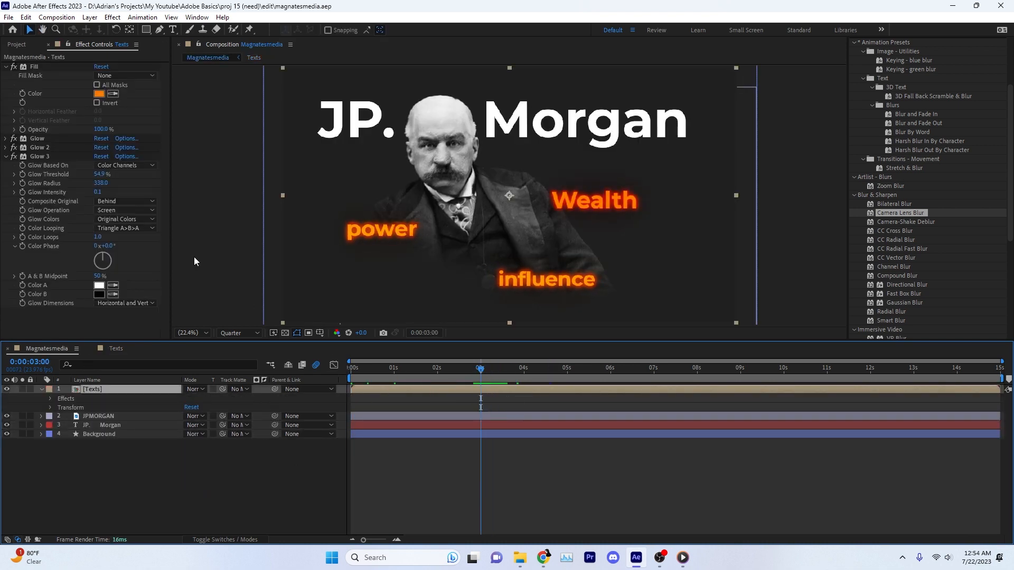
pyautogui.press(',')
pyautogui.click(99, 93)
pyautogui.click(507, 285)
pyautogui.moveTo(475, 194); pyautogui.dragTo(254, 183)
pyautogui.click(391, 204)
pyautogui.press('space')
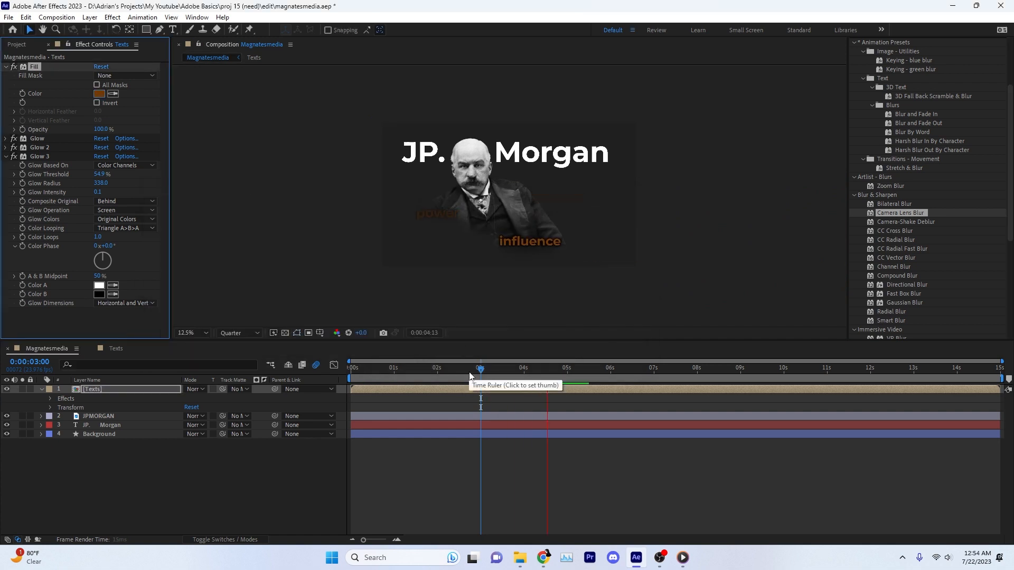
# - Change the Fill color of the Texts layer to cyan 00FCFF and preview the animation
pyautogui.moveTo(471, 371); pyautogui.dragTo(442, 371)
pyautogui.click(99, 94)
pyautogui.click(291, 201)
pyautogui.click(304, 200)
pyautogui.click(305, 267)
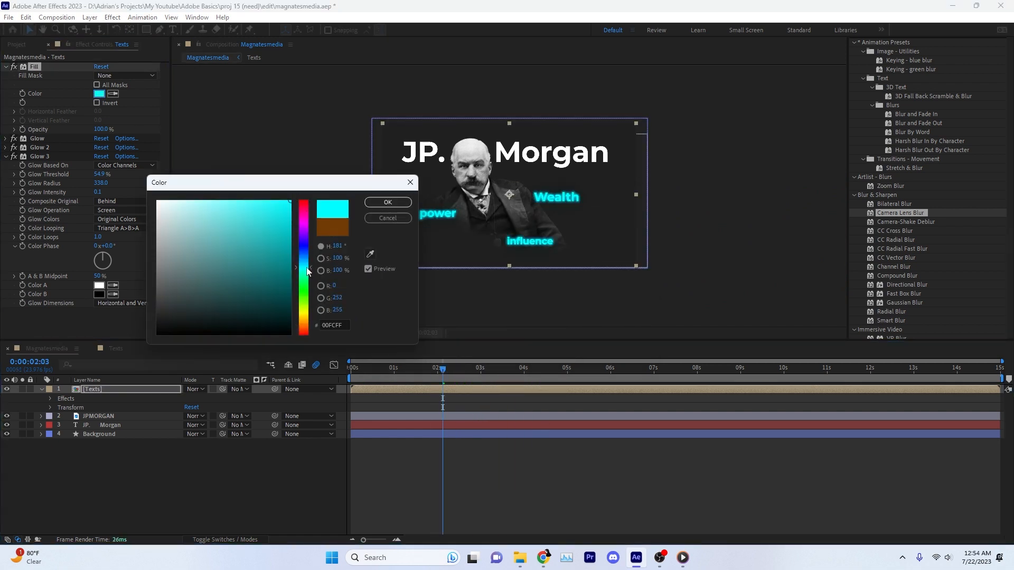
pyautogui.click(388, 202)
pyautogui.press('space')
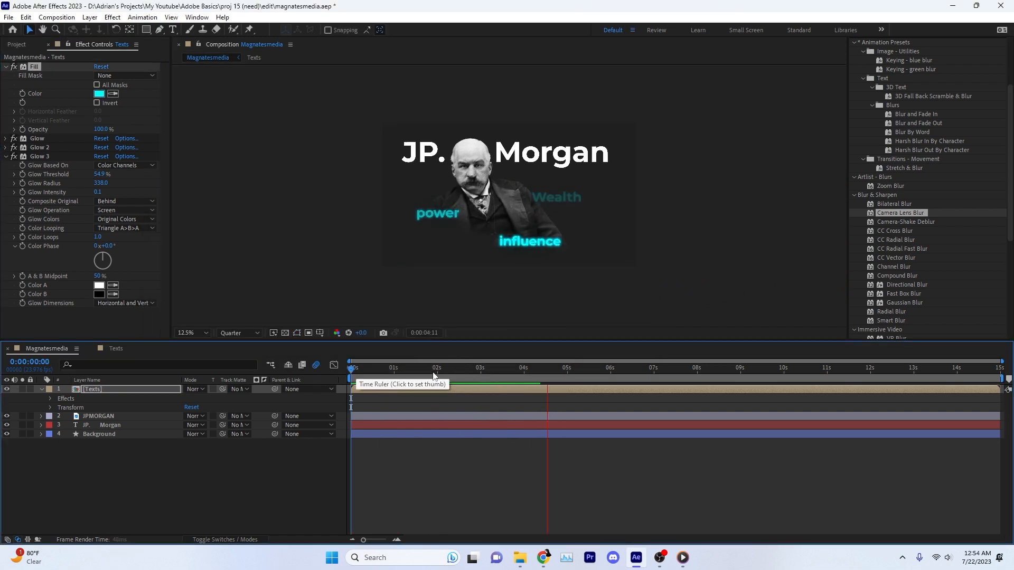
pyautogui.click(526, 376)
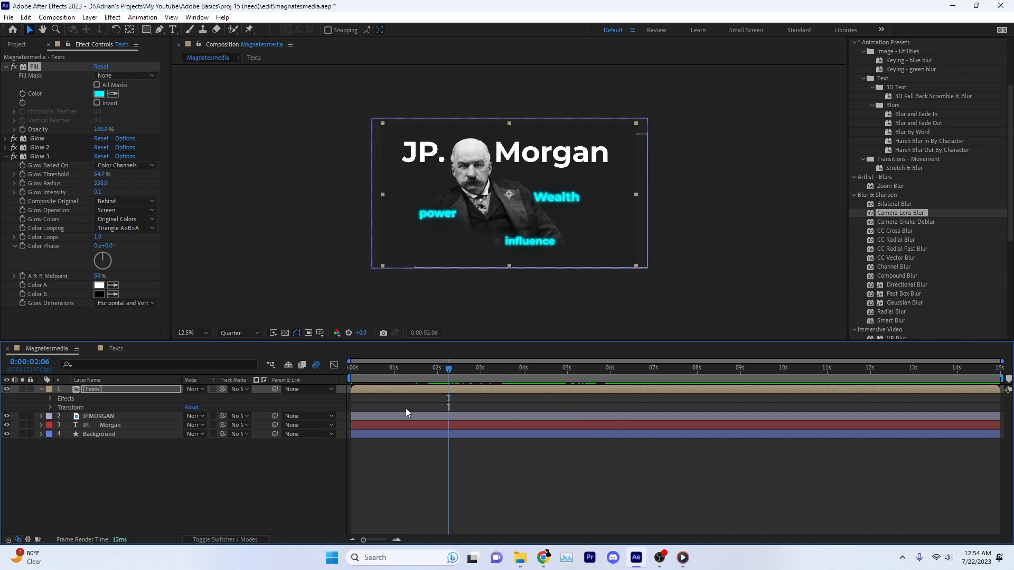
# - Try turning off all three Glow effects on the Texts layer at 0:00:06:01
pyautogui.click(14, 138)
pyautogui.click(612, 376)
pyautogui.click(14, 147)
pyautogui.click(14, 157)
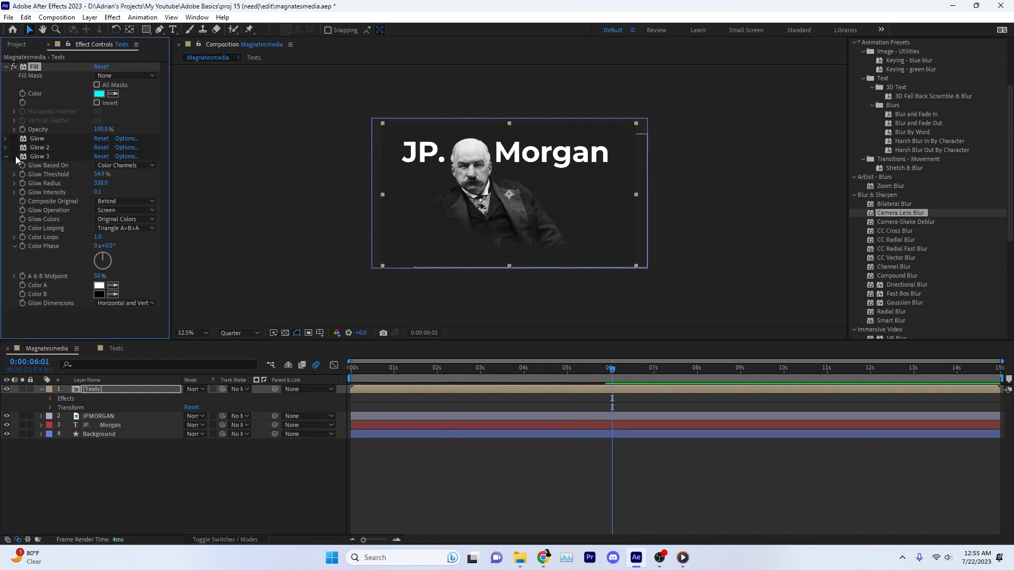
# - Move the Fill and all three Glow effects from the Texts layer to a new null object inside the Texts composition
pyautogui.keyDown('shift'); pyautogui.click(29, 156); pyautogui.keyUp('shift')
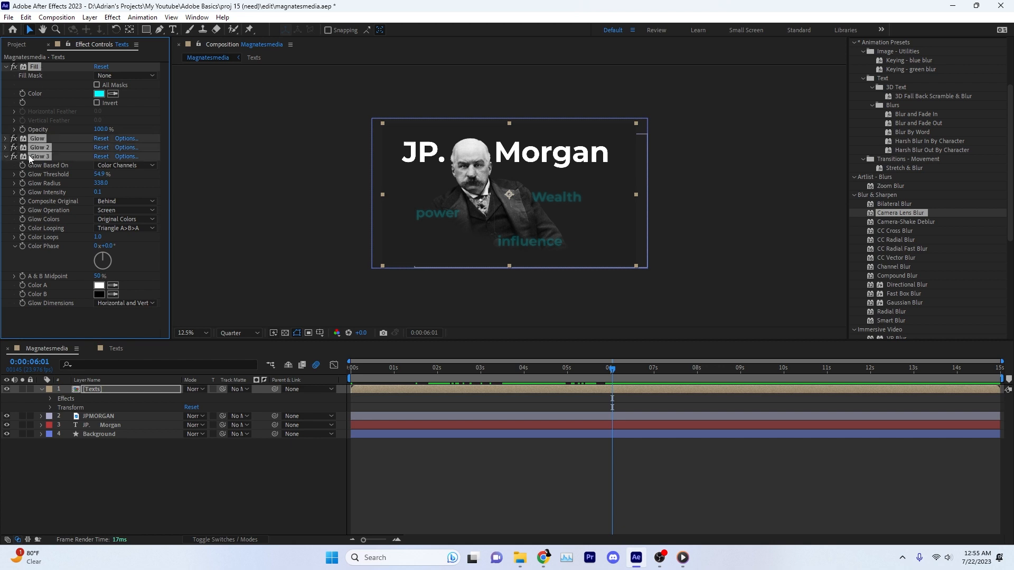
pyautogui.hotkey('ctrl', 'x')
pyautogui.click(121, 348)
pyautogui.hotkey('ctrl', 'a')
pyautogui.rightClick(135, 445)
pyautogui.click(216, 314)
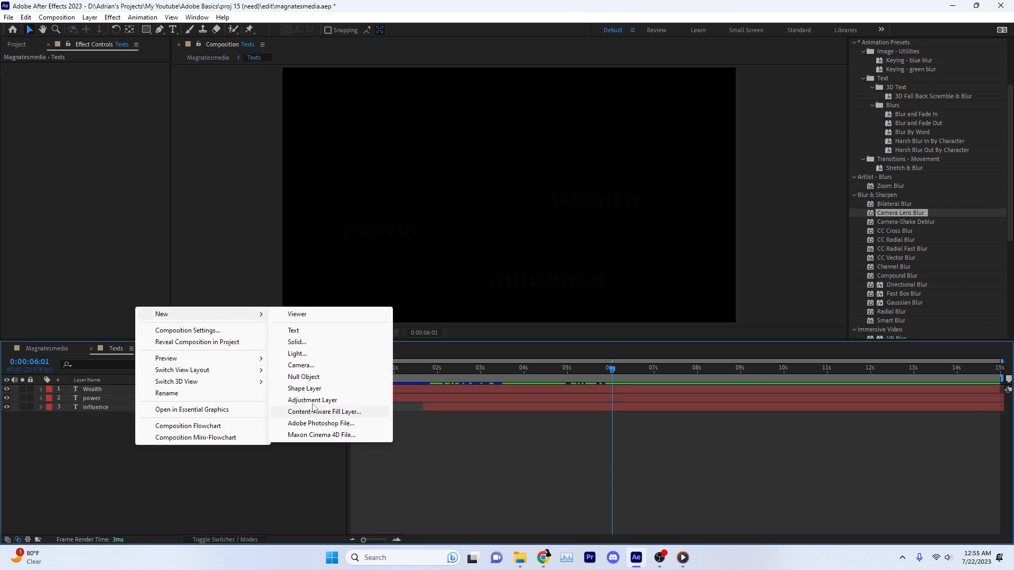
pyautogui.click(303, 377)
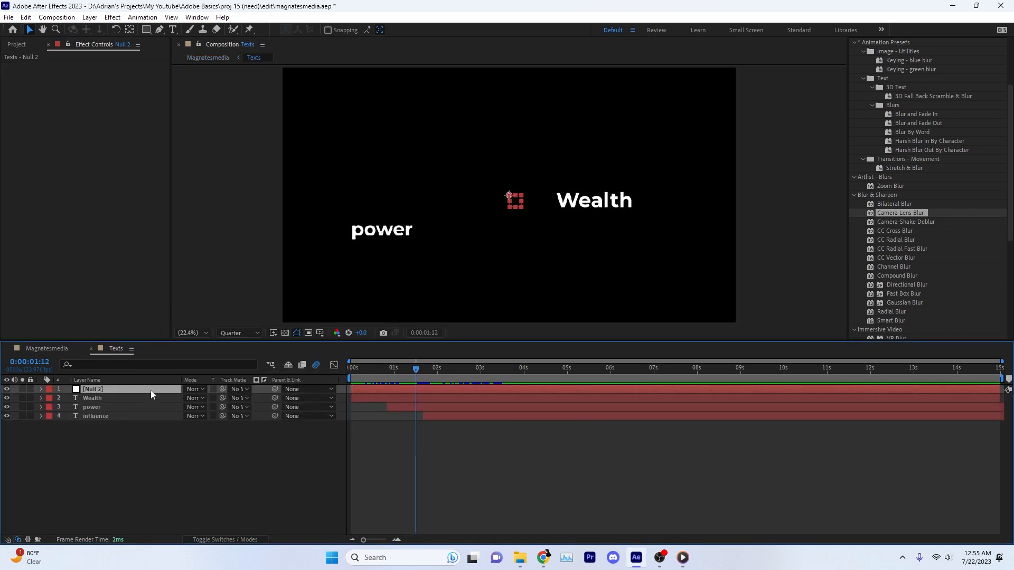
pyautogui.hotkey('ctrl', 'v')
# - Parent the Wealth layer to the new null and set the null's track matte to the power layer
pyautogui.moveTo(274, 398); pyautogui.dragTo(295, 389)
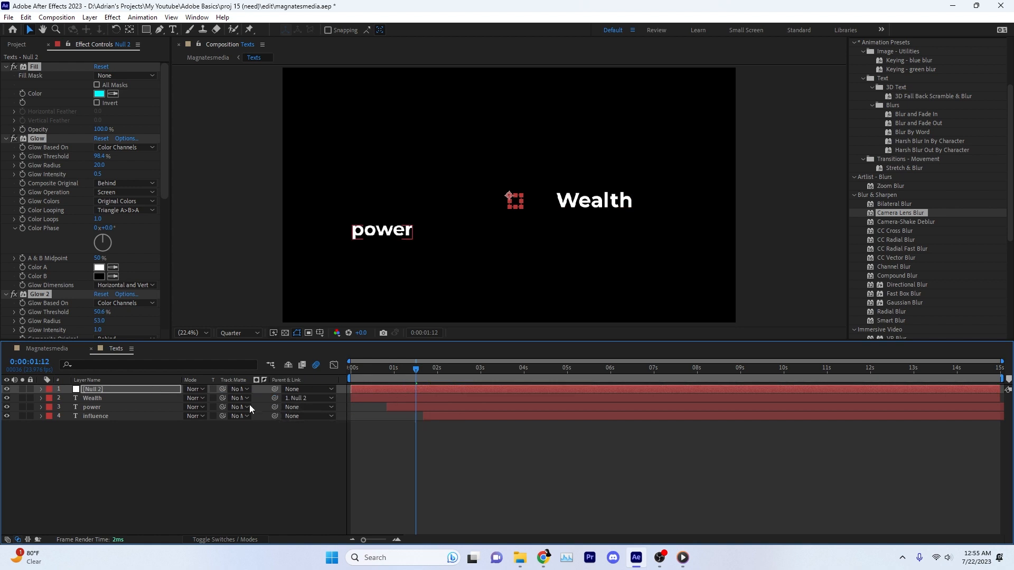
pyautogui.click(245, 390)
pyautogui.click(251, 436)
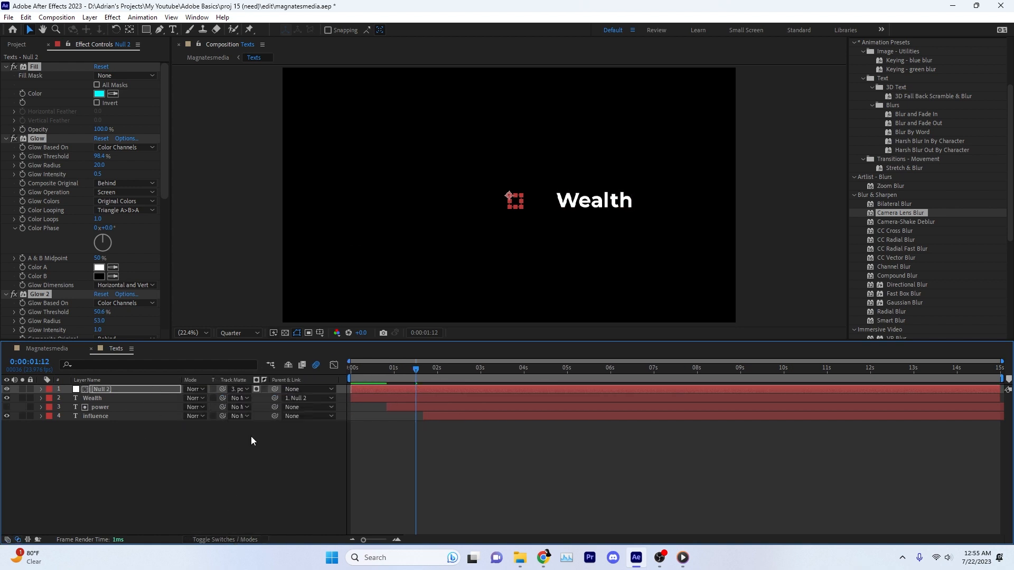
# - Undo the null object setup in the Texts composition and add an adjustment layer above the three words
pyautogui.moveTo(416, 369)
pyautogui.mouseDown()
pyautogui.moveTo(538, 376)
pyautogui.moveTo(401, 374)
pyautogui.mouseUp()
pyautogui.hotkey('ctrl', 'z')
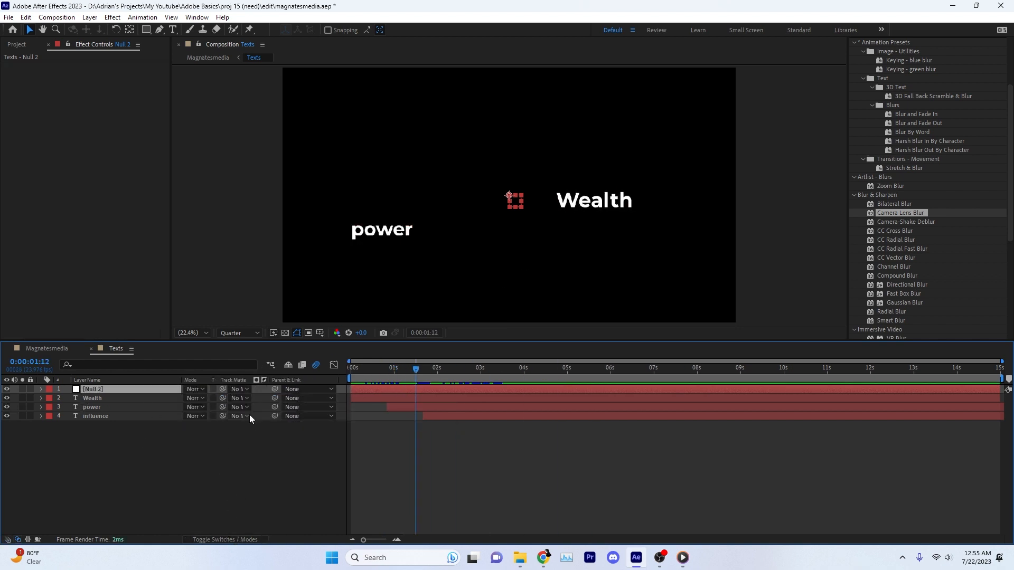
pyautogui.rightClick(206, 434)
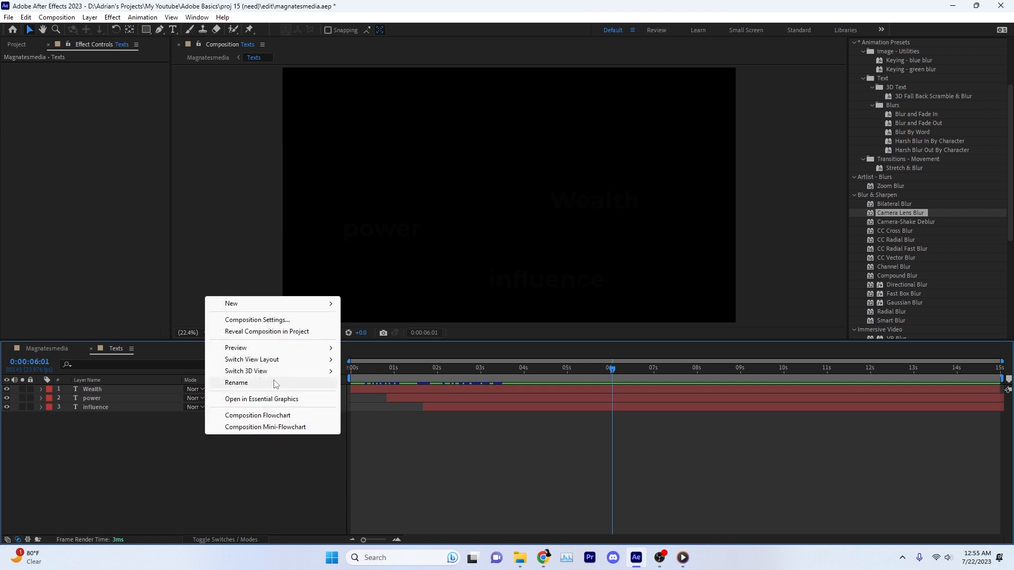
pyautogui.moveTo(228, 303)
pyautogui.click(383, 390)
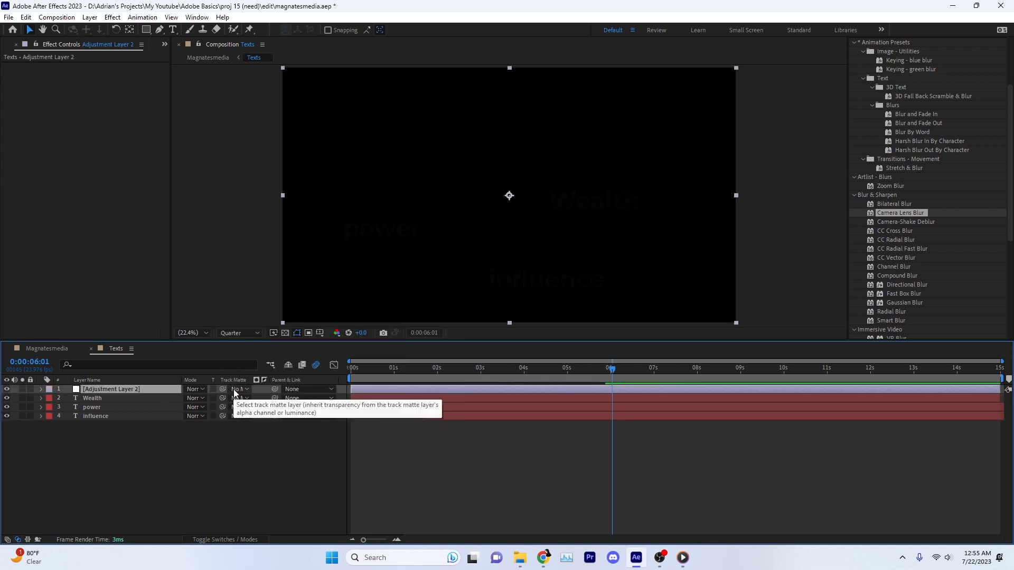
# - Paste the Fill and Glow effects onto the Wealth, power and influence layers, delete the adjustment layer, and preview the Texts composition
pyautogui.hotkey('ctrl', 'v')
pyautogui.moveTo(436, 385); pyautogui.dragTo(512, 387)
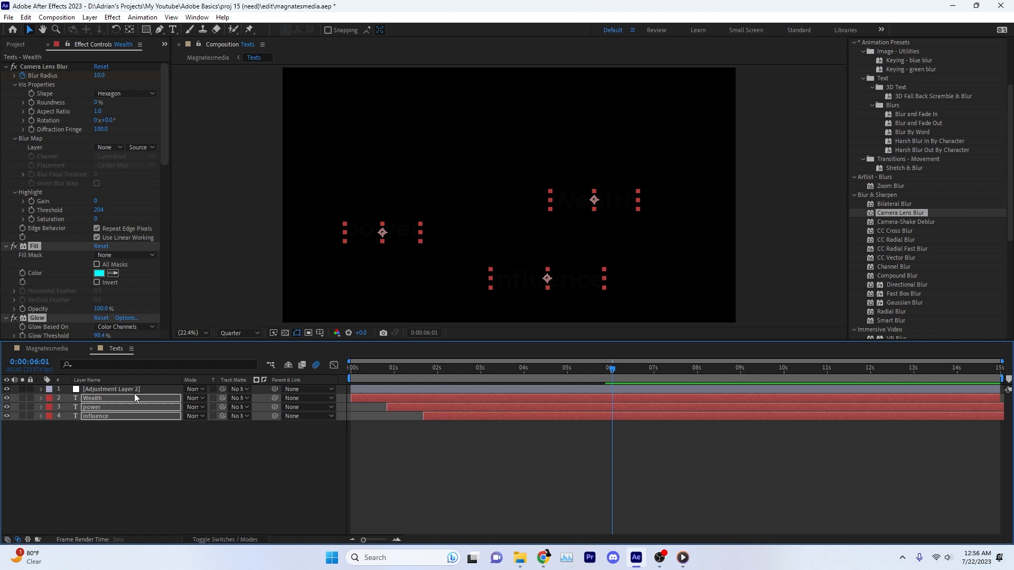
pyautogui.click(133, 390)
pyautogui.press('Delete')
pyautogui.moveTo(445, 374); pyautogui.dragTo(350, 381)
pyautogui.press('space')
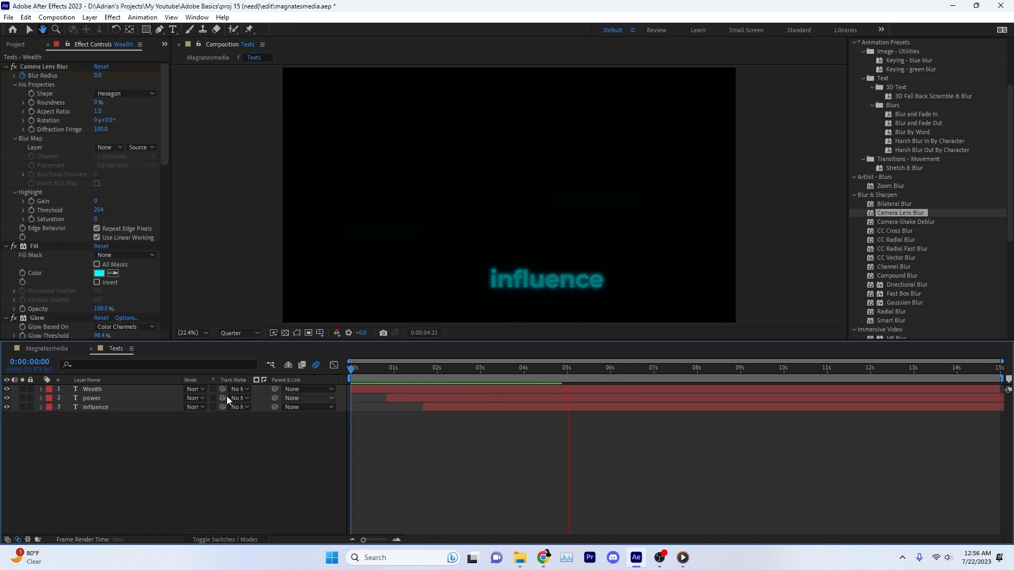
# - Preview the glowing words in the Magnatesmedia composition and save the project
pyautogui.click(46, 348)
pyautogui.click(396, 372)
pyautogui.press('space')
pyautogui.scroll(1, 415, 440)
pyautogui.press('space')
pyautogui.hotkey('ctrl', 's')
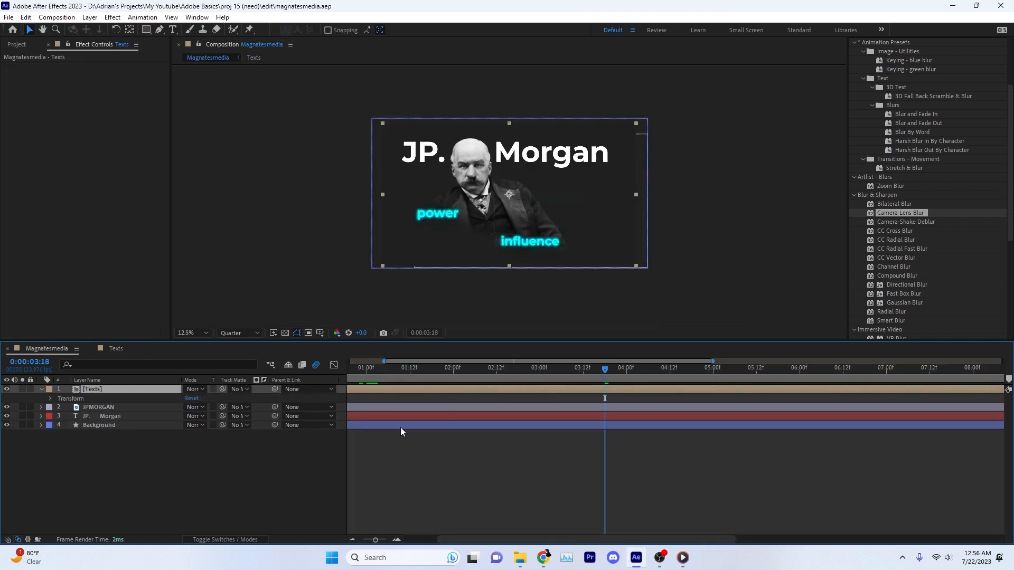
pyautogui.click(165, 416)
pyautogui.keyDown('shift'); pyautogui.click(120, 407); pyautogui.keyUp('shift')
pyautogui.moveTo(647, 134)
pyautogui.mouseDown()
pyautogui.moveTo(540, 168)
pyautogui.moveTo(642, 154)
pyautogui.moveTo(648, 135)
pyautogui.mouseUp()
pyautogui.press('Home')
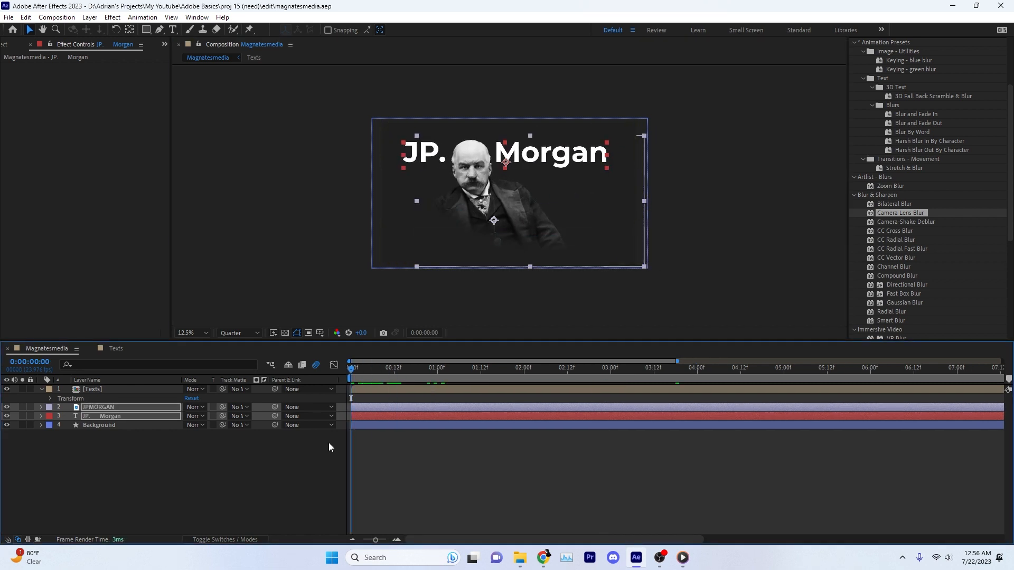
pyautogui.hotkey('ctrl', 'Down')
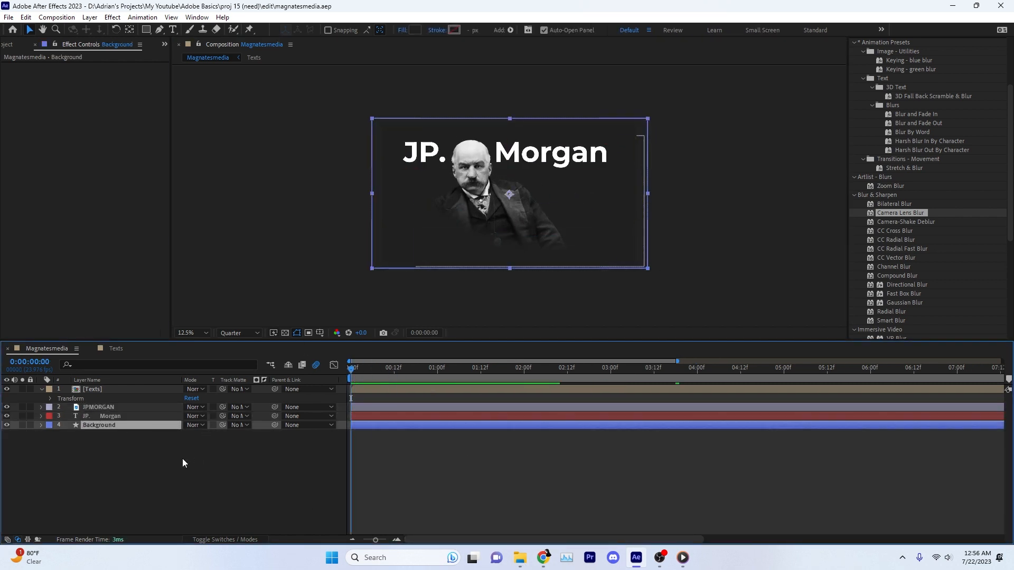
# - Create a new composition 500 px wide and 500 px high
pyautogui.click(105, 451)
pyautogui.click(57, 18)
pyautogui.click(66, 26)
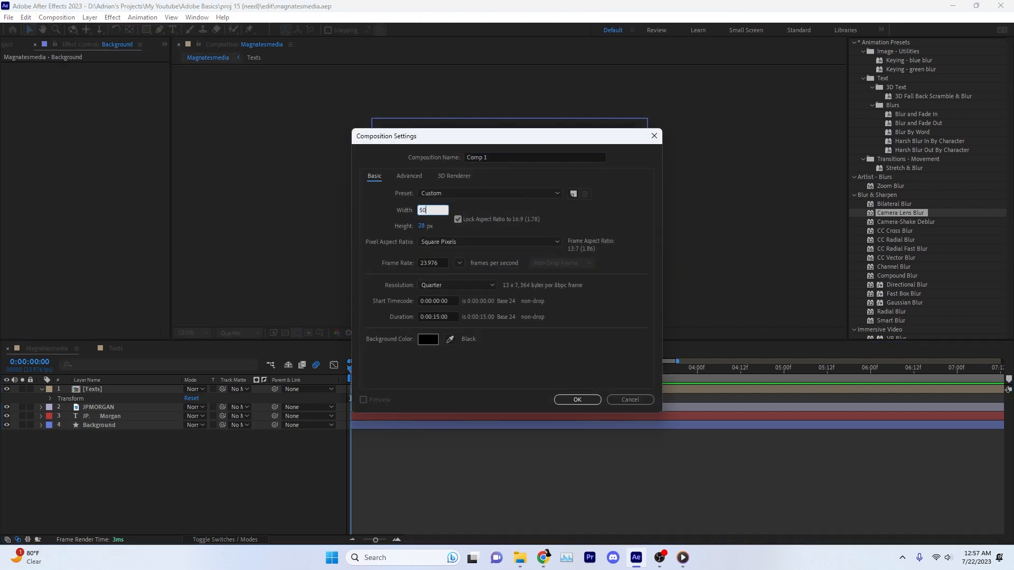
pyautogui.click(429, 227)
pyautogui.write('500')
pyautogui.press('Return')
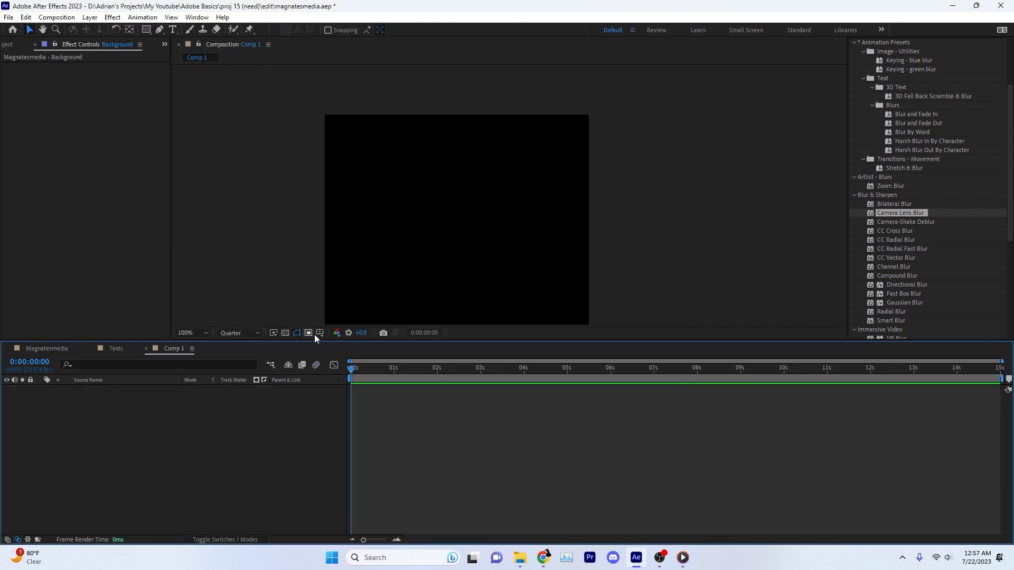
# - Show the title/action safe guides, try a vertical Pen line through the composition's centre, and undo the line
pyautogui.click(315, 333)
pyautogui.press('g')
pyautogui.click(503, 154)
pyautogui.click(503, 240)
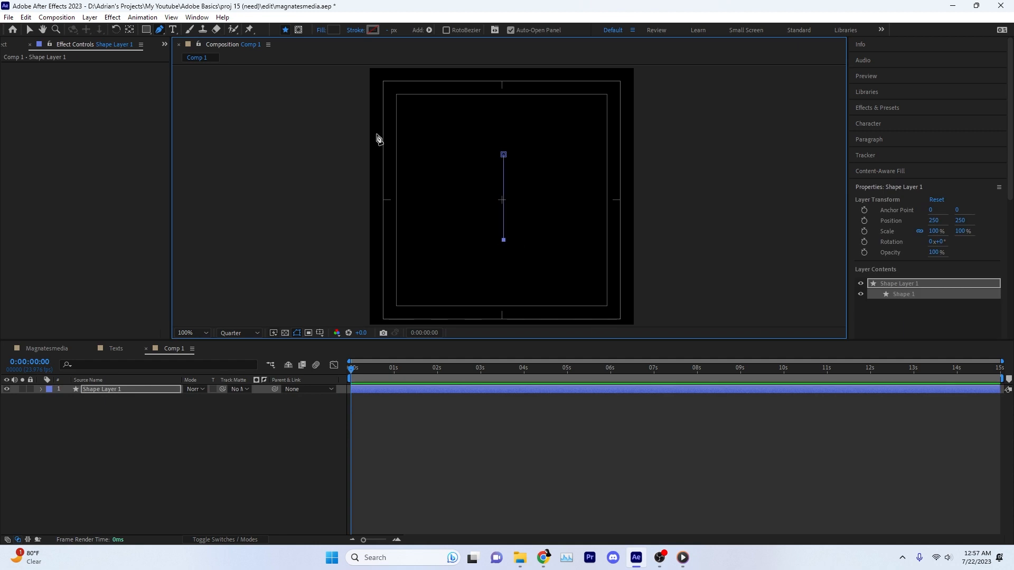
pyautogui.hotkey('ctrl', 'z')
pyautogui.hotkey('ctrl', 'z')
# - Set the shape's fill to none and its stroke to white at 20 px
pyautogui.click(333, 29)
pyautogui.click(387, 218)
pyautogui.click(320, 29)
pyautogui.click(453, 249)
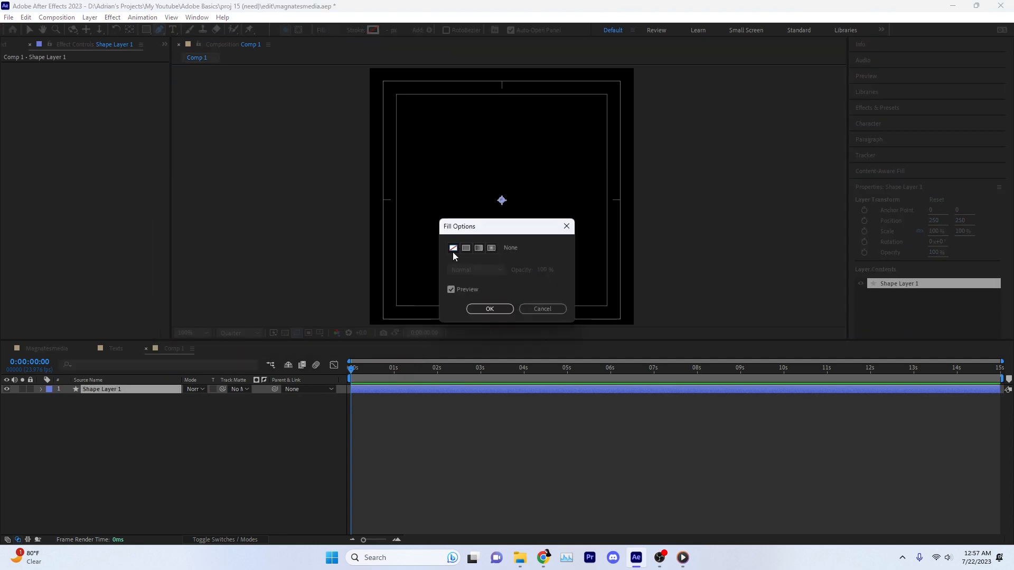
pyautogui.click(489, 309)
pyautogui.click(372, 30)
pyautogui.click(389, 204)
# - Draw a short vertical line near the composition's centre with the Pen tool and centre its anchor point
pyautogui.click(501, 164)
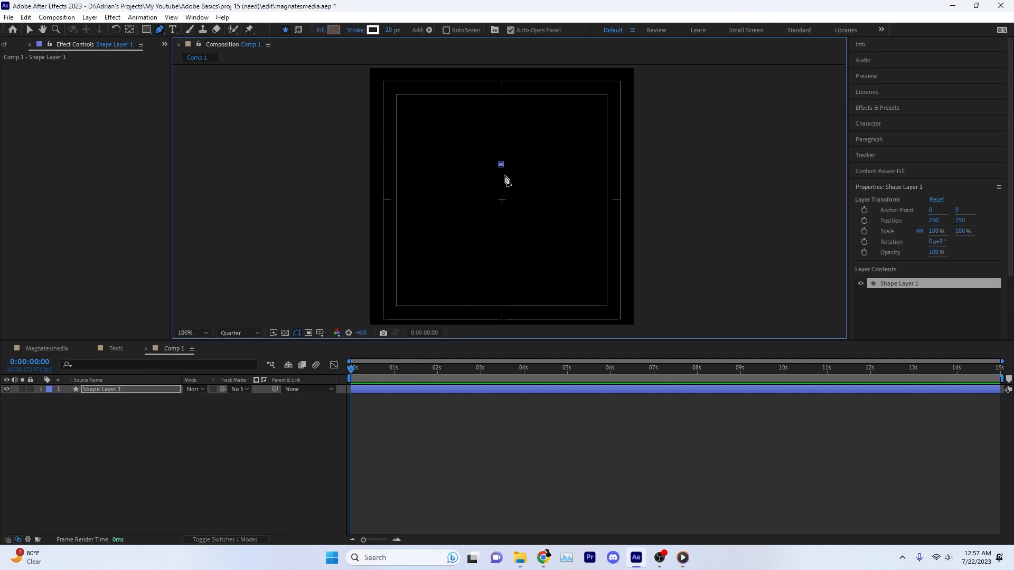
pyautogui.click(501, 237)
pyautogui.click(130, 30)
pyautogui.scroll(2, 507, 204)
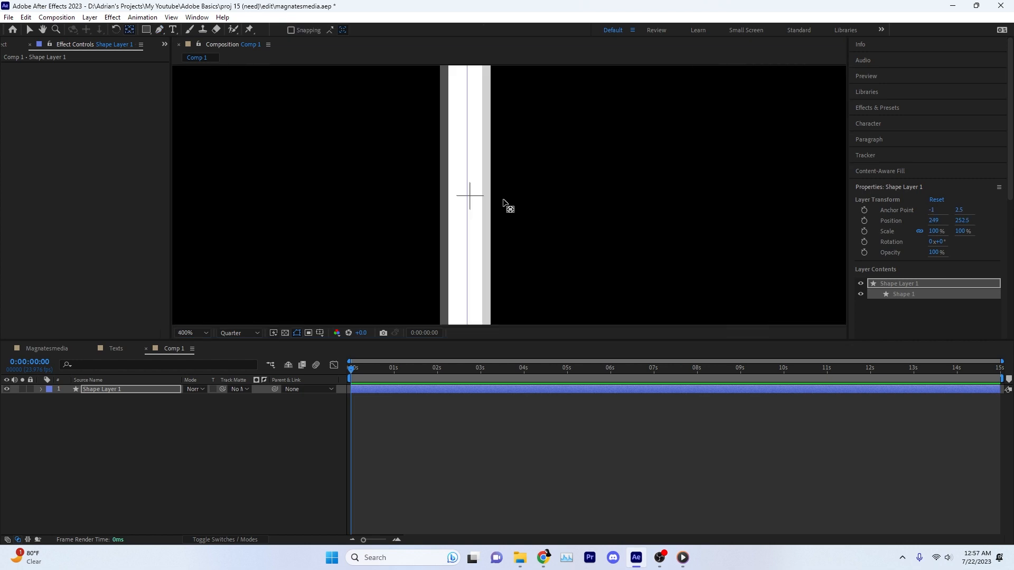
pyautogui.scroll(-1, 506, 204)
pyautogui.click(138, 389)
pyautogui.hotkey('ctrl', 'alt', 'Home')
# - Move the vertical line onto the centre mark of the composition, at about 250, 250
pyautogui.scroll(3, 473, 208)
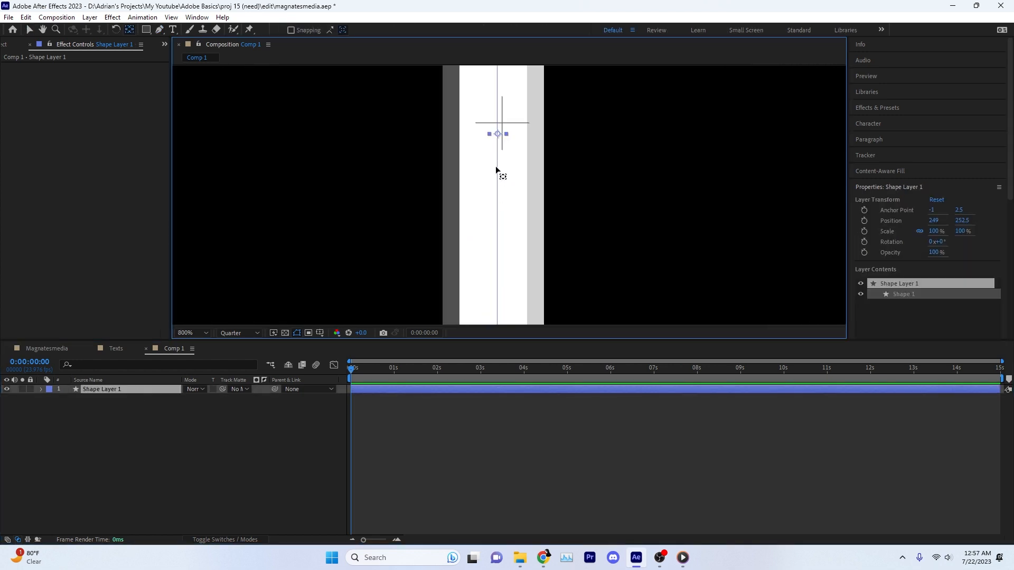
pyautogui.press('v')
pyautogui.moveTo(497, 179); pyautogui.dragTo(502, 171)
pyautogui.scroll(-3, 431, 229)
# - Duplicate the vertical line layer and rotate the copy 90° to form a plus sign
pyautogui.click(149, 393)
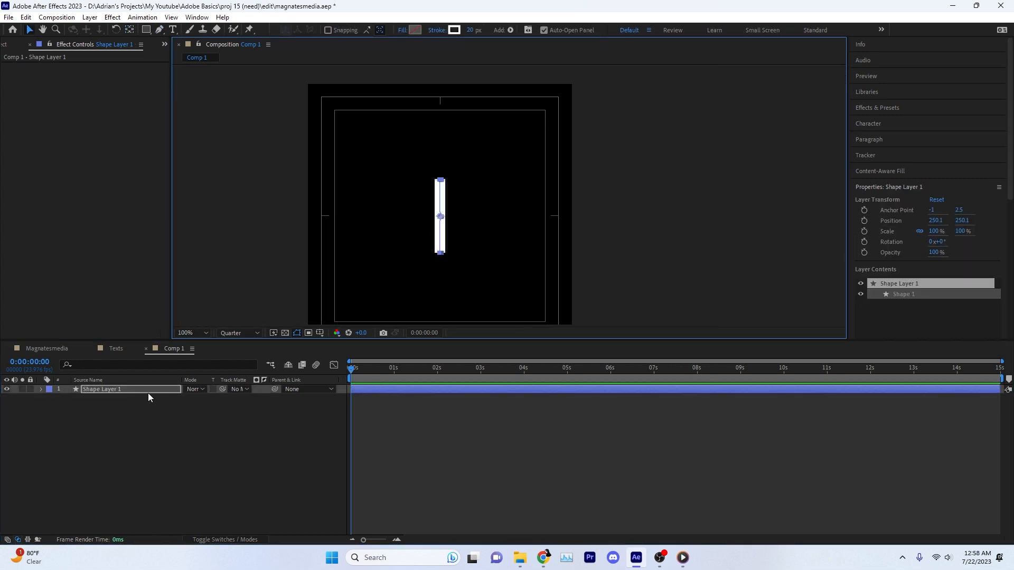
pyautogui.click(143, 390)
pyautogui.hotkey('ctrl', 'd')
pyautogui.press('r')
pyautogui.click(199, 398)
pyautogui.write('90')
pyautogui.click(202, 434)
# - Return to the Magnatesmedia composition and rename Comp 1 as X in the project
pyautogui.click(57, 352)
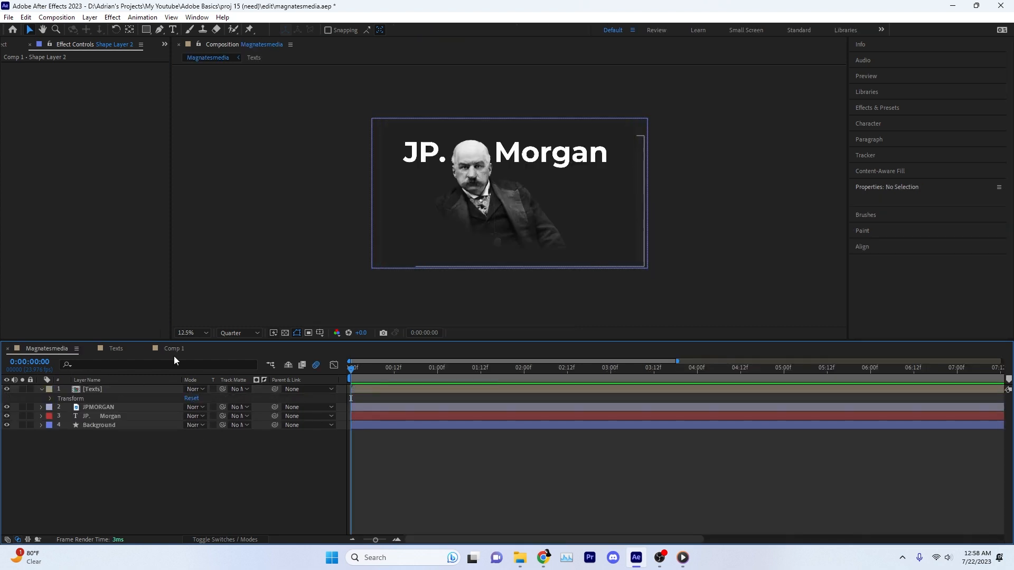
pyautogui.click(9, 45)
pyautogui.moveTo(52, 139); pyautogui.dragTo(106, 447)
pyautogui.hotkey('ctrl', 'z')
pyautogui.rightClick(47, 139)
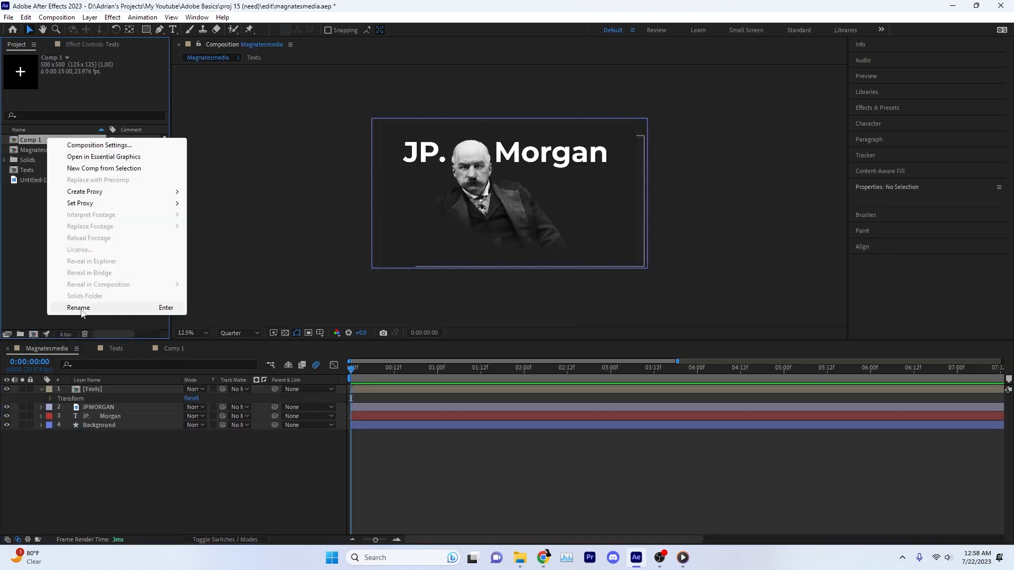
pyautogui.click(82, 309)
pyautogui.write('X')
pyautogui.press('Return')
# - Place the X composition directly above the Background layer and hide the Texts, JPMORGAN and JP. Morgan layers
pyautogui.moveTo(48, 180); pyautogui.dragTo(92, 421)
pyautogui.moveTo(7, 417); pyautogui.dragTo(7, 389)
pyautogui.scroll(1, 531, 209)
pyautogui.scroll(-1, 496, 188)
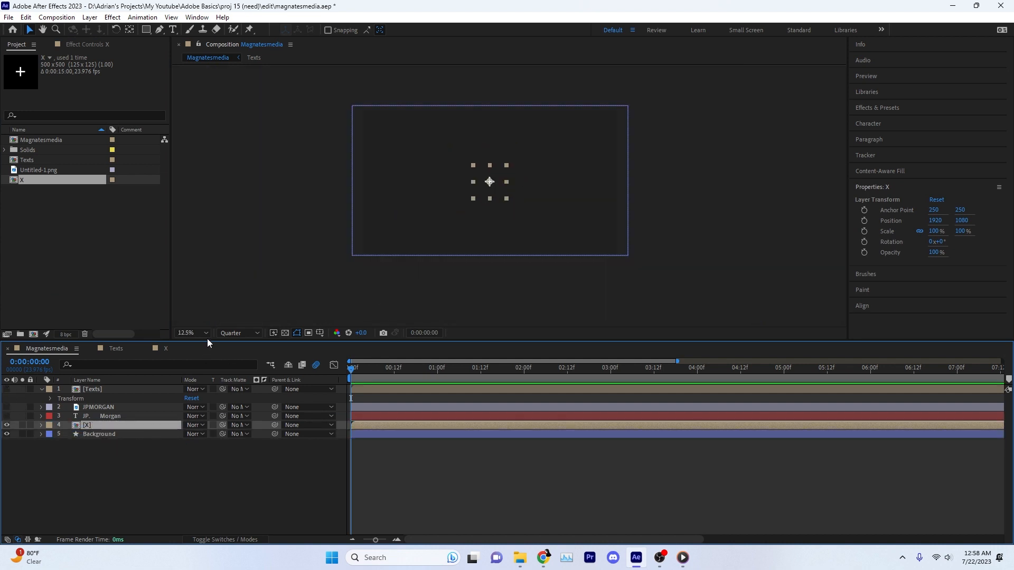
# - Apply Motion Tile to the X layer with the output width and output height set to 1000
pyautogui.click(877, 108)
pyautogui.click(924, 122)
pyautogui.write('motion')
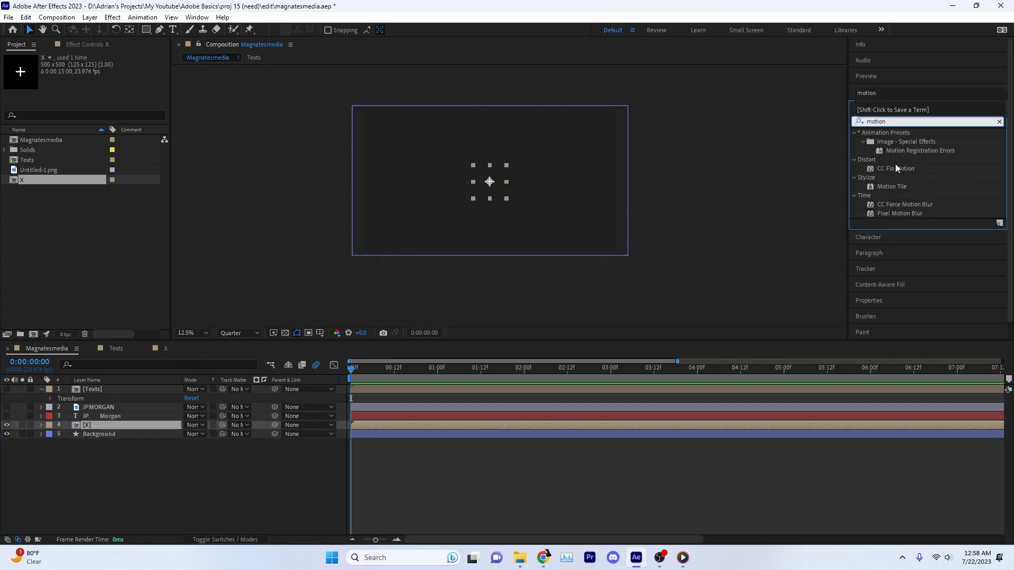
pyautogui.moveTo(892, 186); pyautogui.dragTo(136, 425)
pyautogui.moveTo(101, 102)
pyautogui.mouseDown()
pyautogui.moveTo(347, 100)
pyautogui.moveTo(101, 103)
pyautogui.mouseUp()
pyautogui.click(101, 103)
pyautogui.write('400')
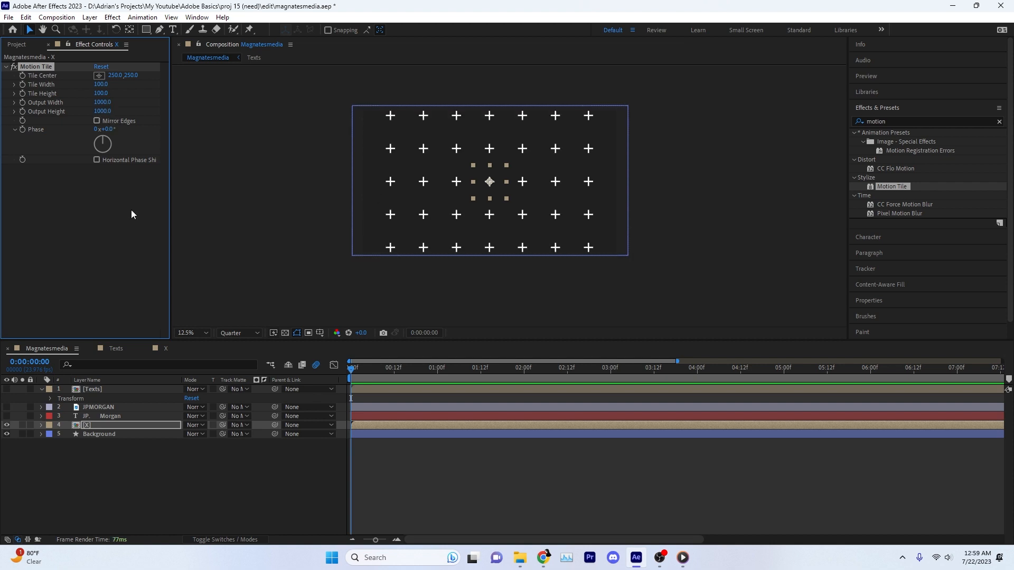
# - Make the X layer 3D and set its X Rotation to -43°
pyautogui.click(228, 539)
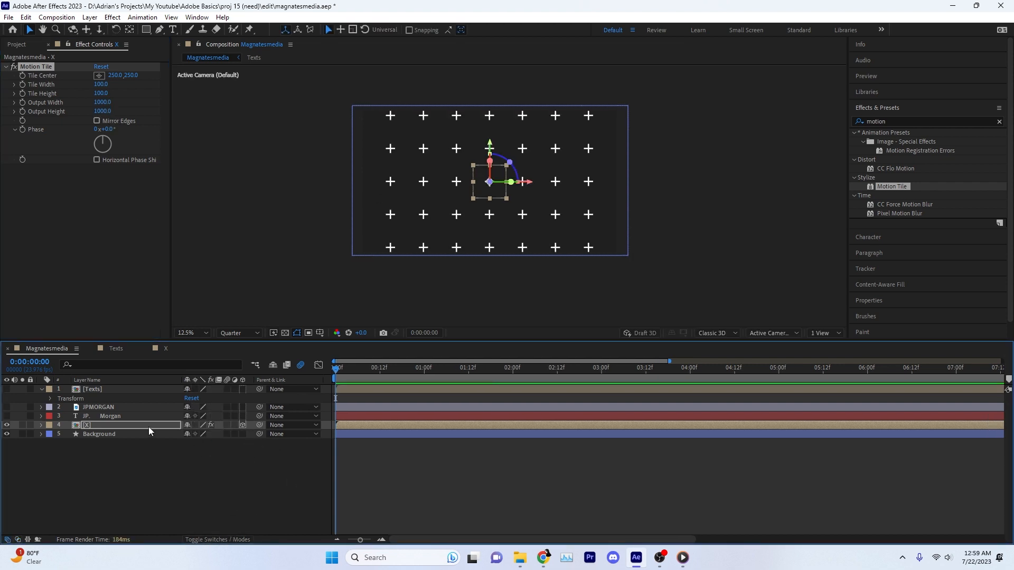
pyautogui.press('r')
pyautogui.moveTo(199, 443)
pyautogui.mouseDown()
pyautogui.moveTo(177, 443)
pyautogui.moveTo(220, 453)
pyautogui.moveTo(202, 453)
pyautogui.mouseUp()
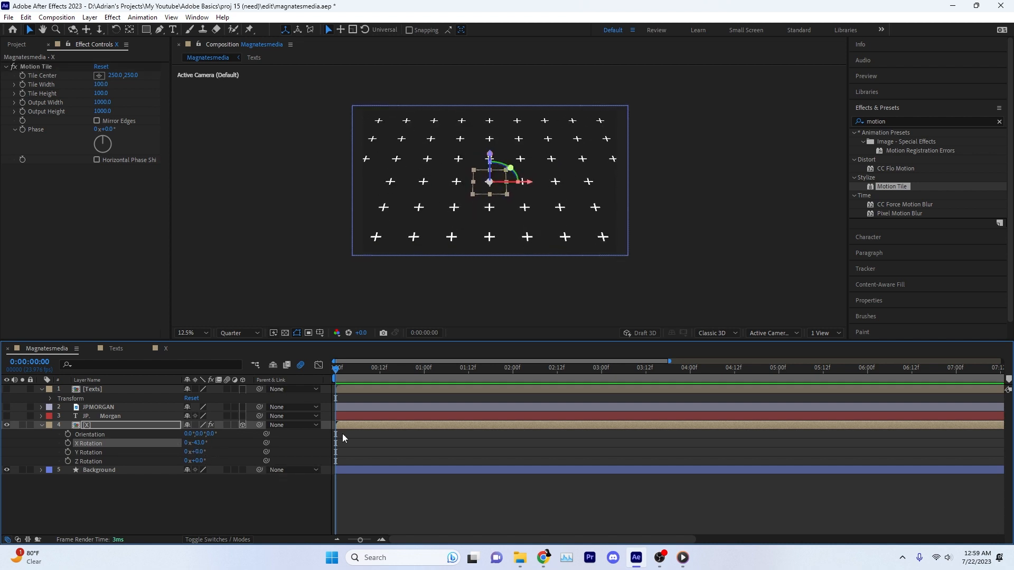
# - Add an adjustment layer above the plus sign in the X composition and apply the Glow effect to it
pyautogui.click(165, 348)
pyautogui.rightClick(208, 430)
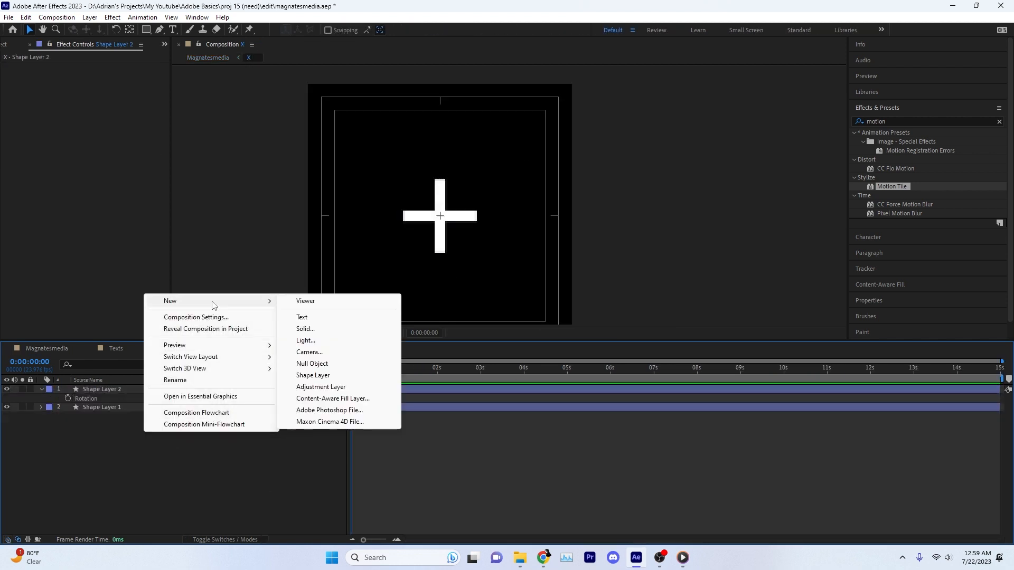
pyautogui.click(317, 402)
pyautogui.click(893, 121)
pyautogui.write('glo')
pyautogui.moveTo(896, 187); pyautogui.dragTo(136, 389)
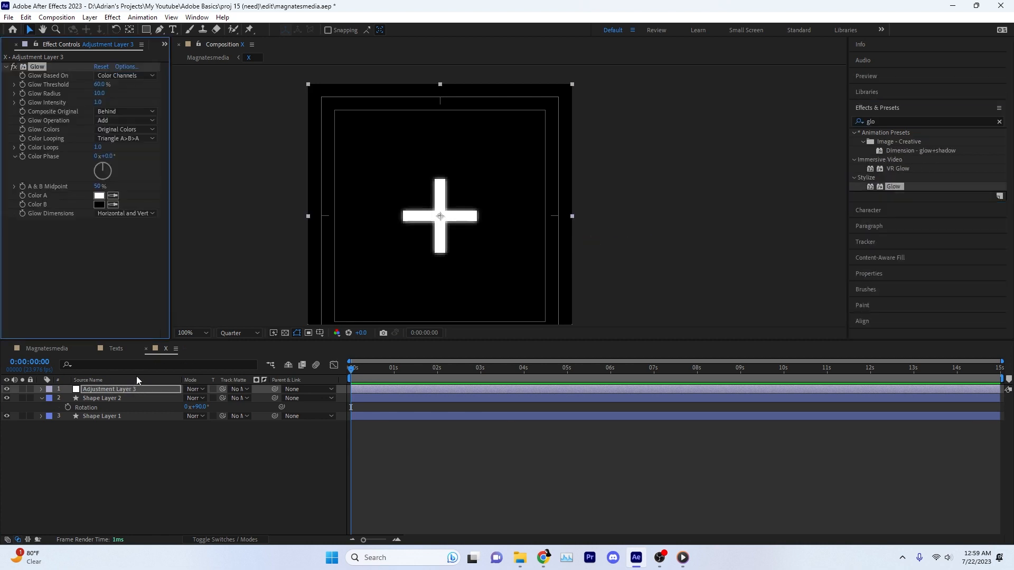
# - Set the Glow threshold to 19.2%, the radius to 22 and the intensity to 0.2
pyautogui.click(896, 122)
pyautogui.write('f')
pyautogui.moveTo(100, 84); pyautogui.dragTo(78, 85)
pyautogui.moveTo(98, 94); pyautogui.dragTo(91, 103)
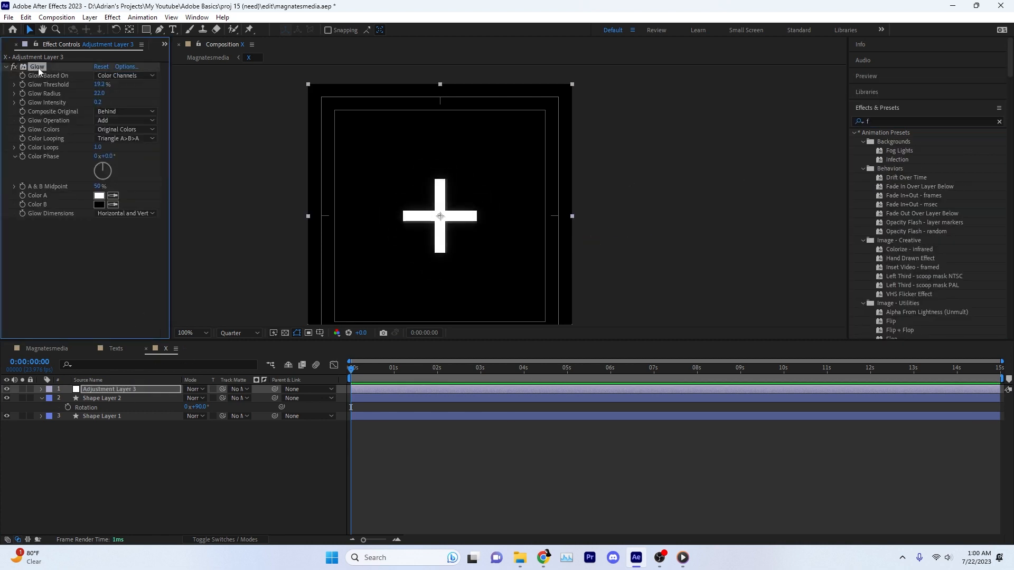
# - Duplicate the Glow twice, giving the second intensity 0.5 and the third threshold 40.8%, radius 467 and intensity 1.2
pyautogui.hotkey('ctrl', 'd')
pyautogui.moveTo(139, 212); pyautogui.dragTo(164, 213)
pyautogui.moveTo(103, 223); pyautogui.dragTo(262, 210)
pyautogui.hotkey('ctrl', 'd')
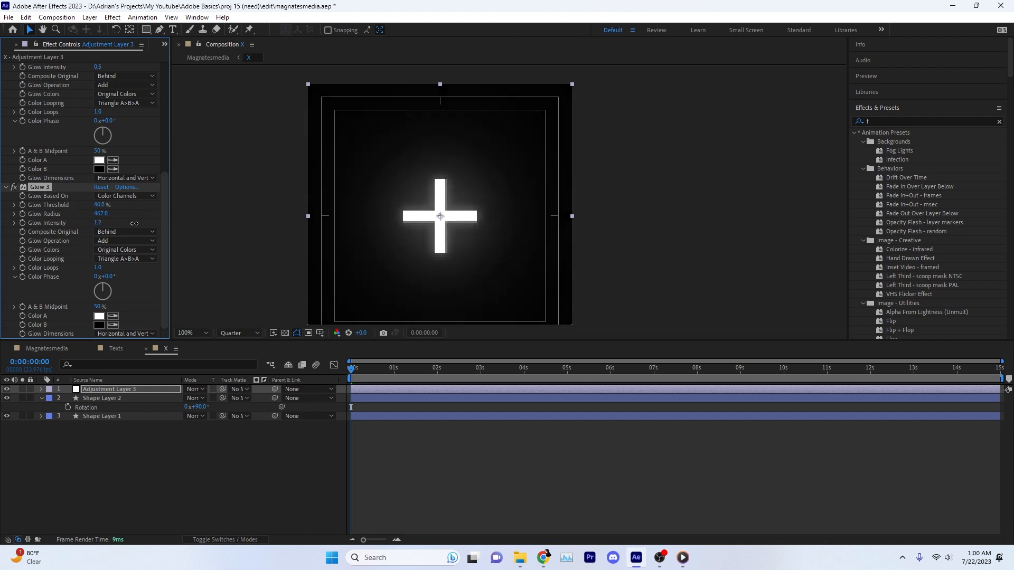
# - Make the hidden Texts, JPMORGAN and JP. Morgan layers visible again in the Magnatesmedia composition and save the project
pyautogui.click(46, 348)
pyautogui.press('F2')
pyautogui.moveTo(7, 416); pyautogui.dragTo(7, 389)
pyautogui.hotkey('ctrl', 's')
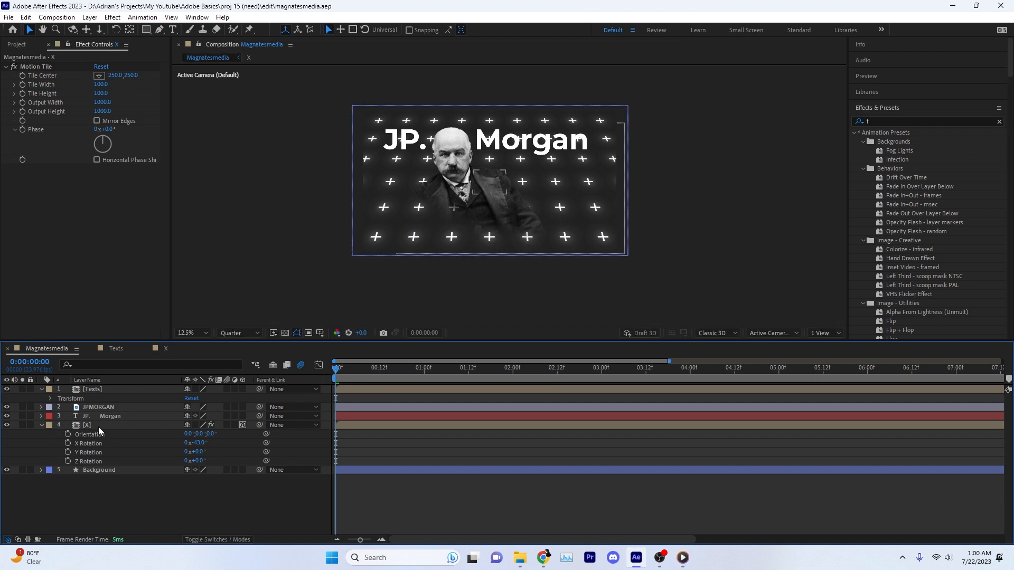
# - Collapse the X layer's properties and add a new adjustment layer to the Magnatesmedia composition
pyautogui.click(100, 426)
pyautogui.rightClick(119, 498)
pyautogui.click(104, 425)
pyautogui.press('u')
pyautogui.rightClick(127, 479)
pyautogui.click(290, 431)
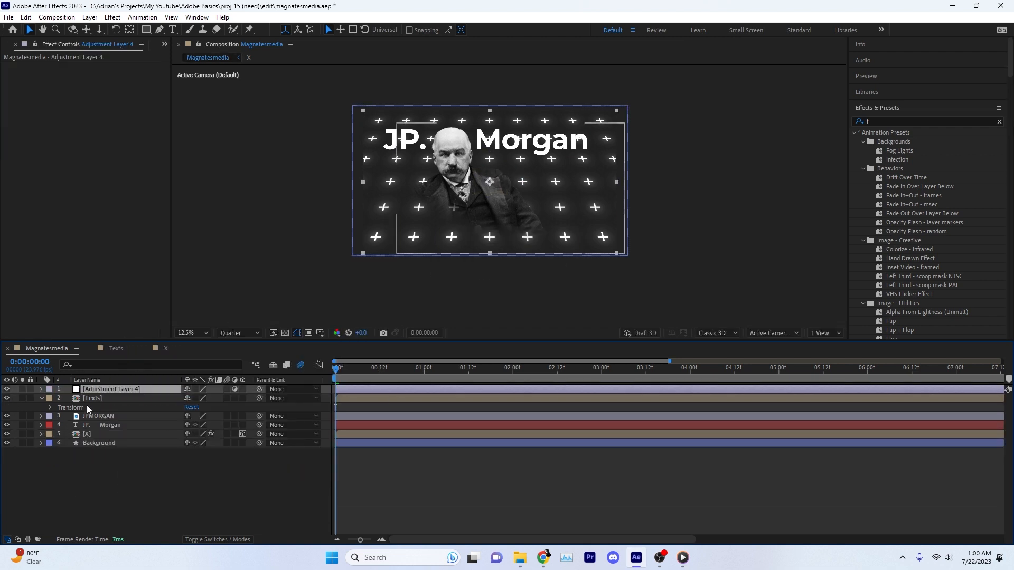
# - Place the adjustment layer directly above the X layer and apply Camera Lens Blur with a blur radius of 20
pyautogui.click(879, 120)
pyautogui.write('blur')
pyautogui.moveTo(902, 303); pyautogui.dragTo(138, 425)
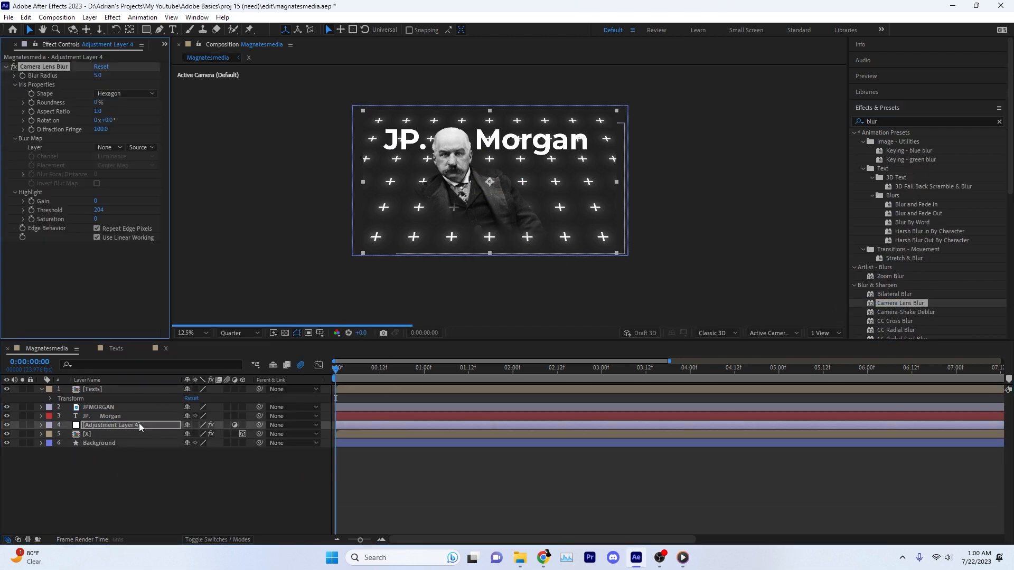
pyautogui.write('20')
pyautogui.press('Return')
pyautogui.scroll(1, 541, 145)
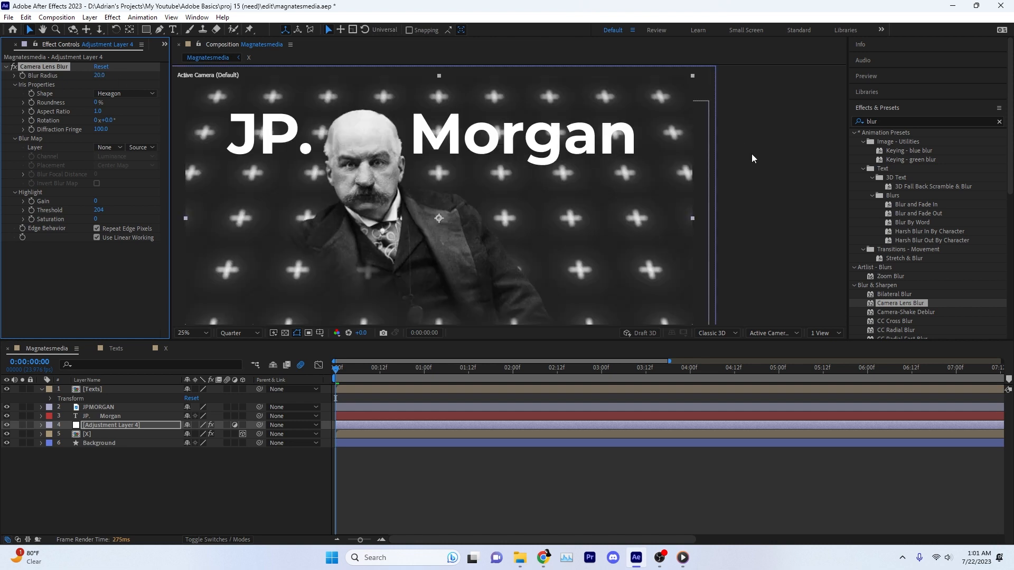
# - Set the X layer's opacity to 20% and scrub through the start of the animation
pyautogui.click(82, 435)
pyautogui.write('t')
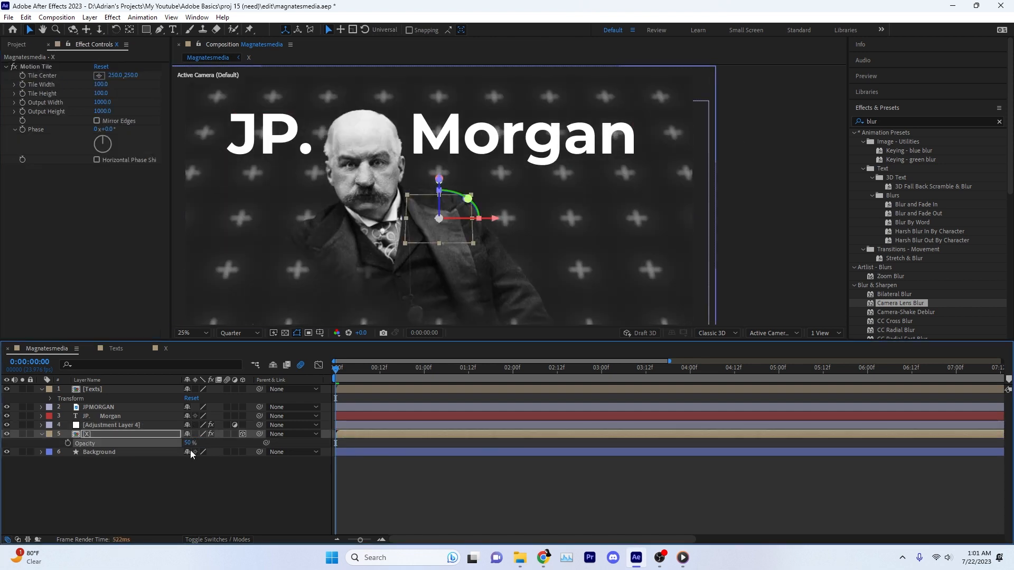
pyautogui.write('20')
pyautogui.press('Return')
pyautogui.scroll(-1, 529, 194)
pyautogui.moveTo(346, 368); pyautogui.dragTo(448, 376)
# - Add a null object at the top of the Magnatesmedia composition and name it Camera motion
pyautogui.click(111, 415)
pyautogui.click(108, 389)
pyautogui.rightClick(150, 475)
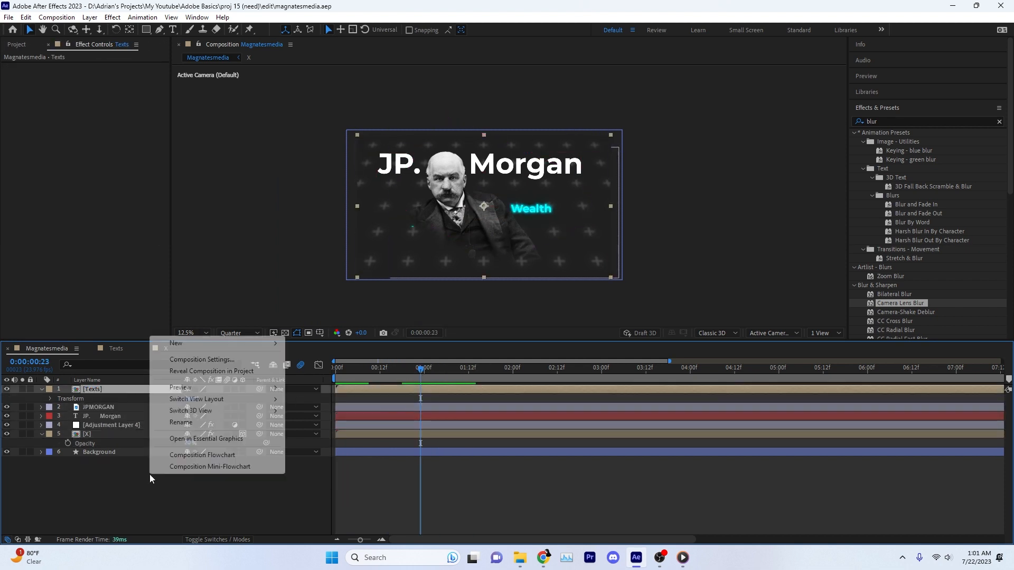
pyautogui.moveTo(216, 343)
pyautogui.click(311, 402)
pyautogui.press('Return')
pyautogui.write('Camera motion')
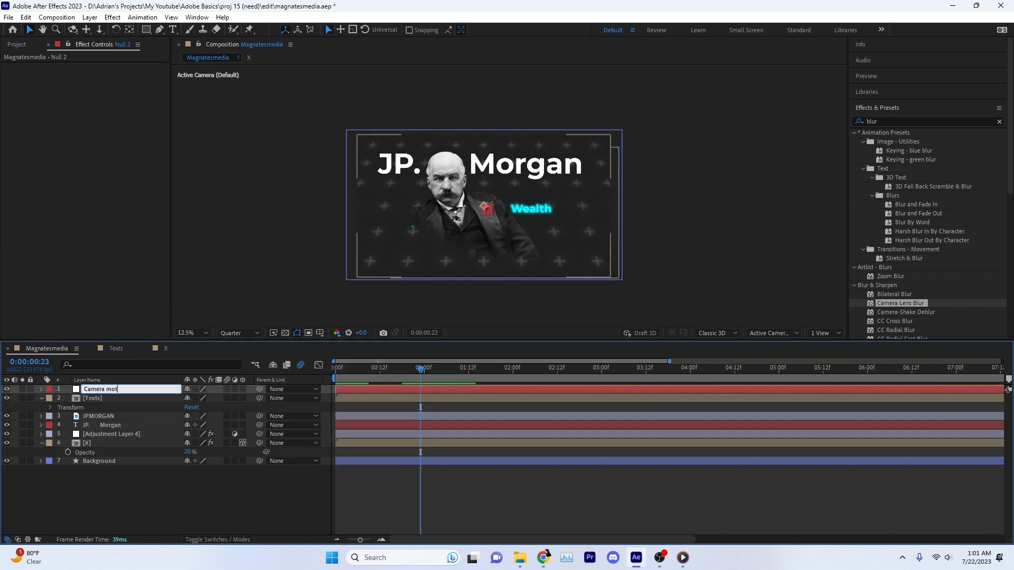
# - Parent the Texts, JPMORGAN and JP. Morgan layers to the Camera motion null
pyautogui.click(97, 398)
pyautogui.keyDown('shift'); pyautogui.click(94, 407); pyautogui.keyUp('shift')
pyautogui.keyDown('shift'); pyautogui.click(71, 424); pyautogui.keyUp('shift')
pyautogui.click(43, 416)
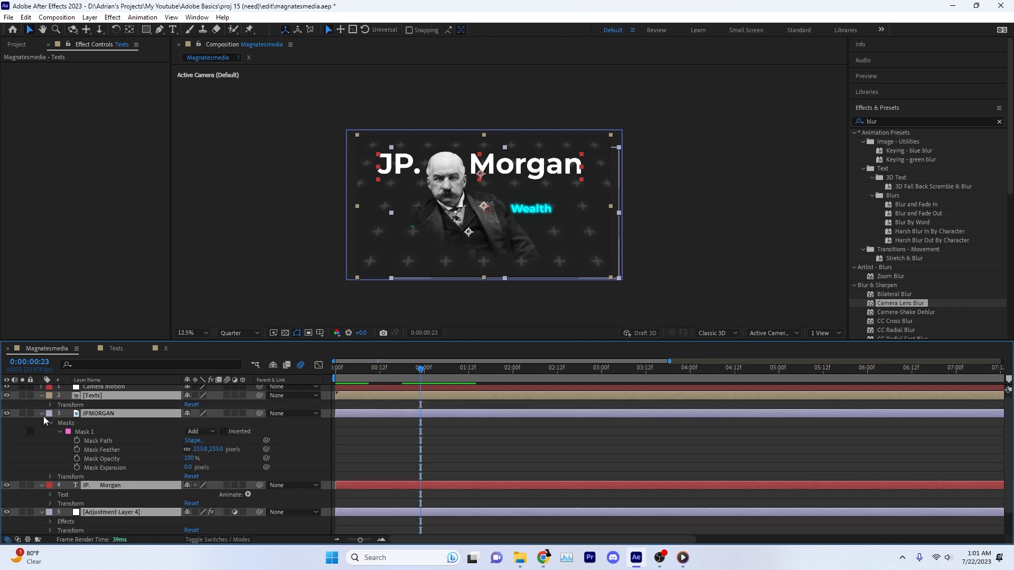
pyautogui.click(43, 416)
pyautogui.click(122, 461)
pyautogui.click(113, 399)
pyautogui.keyDown('shift'); pyautogui.click(113, 415); pyautogui.keyUp('shift')
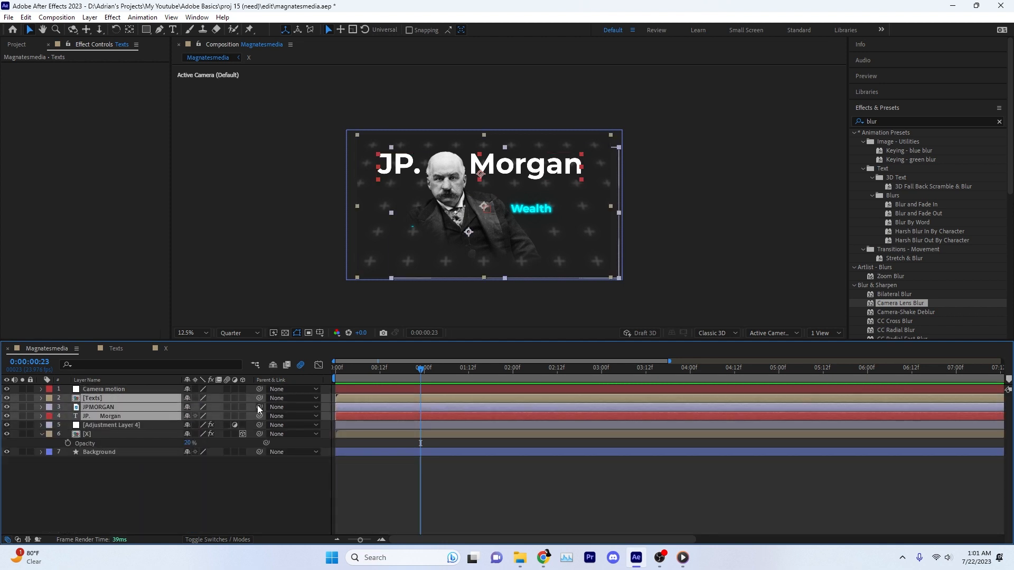
pyautogui.moveTo(258, 406); pyautogui.dragTo(156, 389)
# - Test the parenting by shifting the Camera motion null's horizontal position, and undo the move
pyautogui.click(136, 390)
pyautogui.press('p')
pyautogui.click(444, 370)
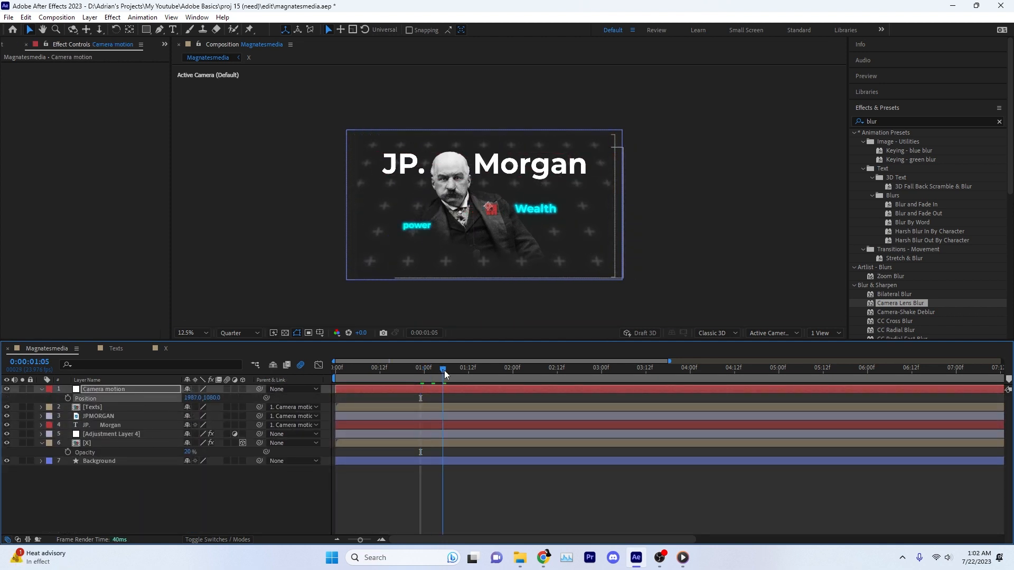
pyautogui.hotkey('ctrl', 'z')
pyautogui.hotkey('ctrl', 'z')
pyautogui.hotkey('ctrl', 'shift', 'z')
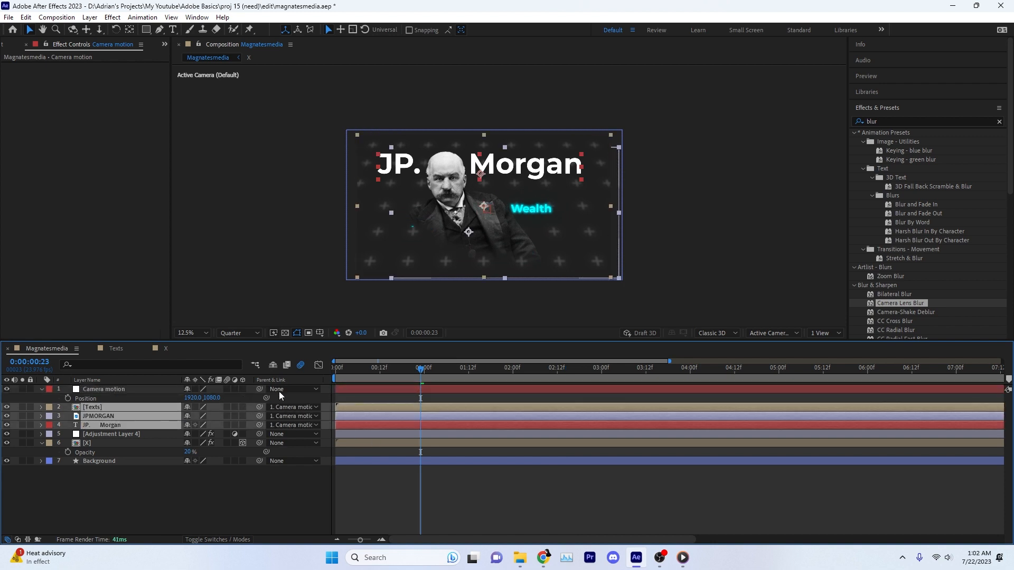
pyautogui.press('space')
# - Turn the Camera motion null into a 3D layer
pyautogui.click(147, 390)
pyautogui.click(242, 389)
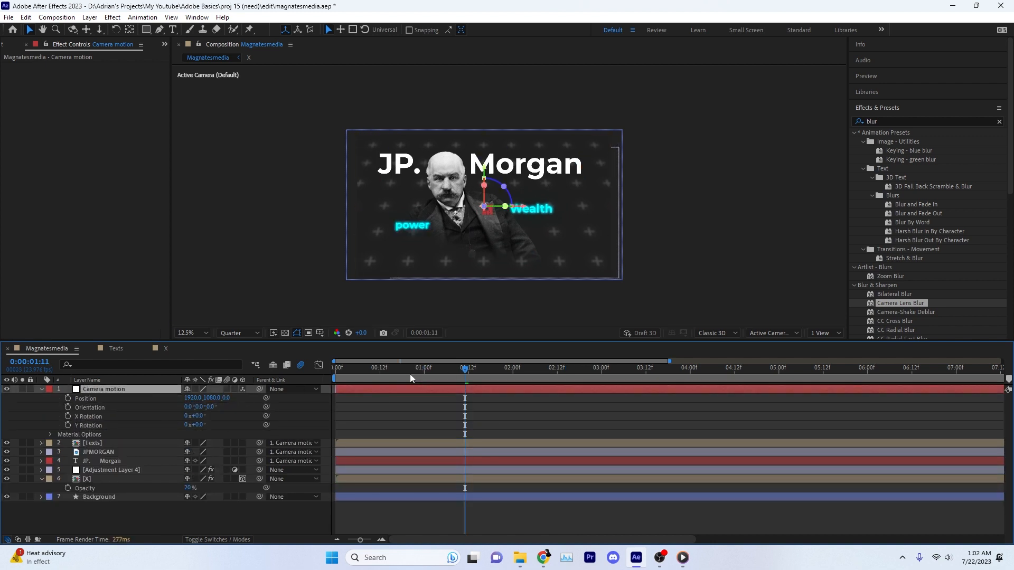
pyautogui.click(382, 369)
# - Keyframe the Camera motion null's scale at 110% on the first frame
pyautogui.press('s')
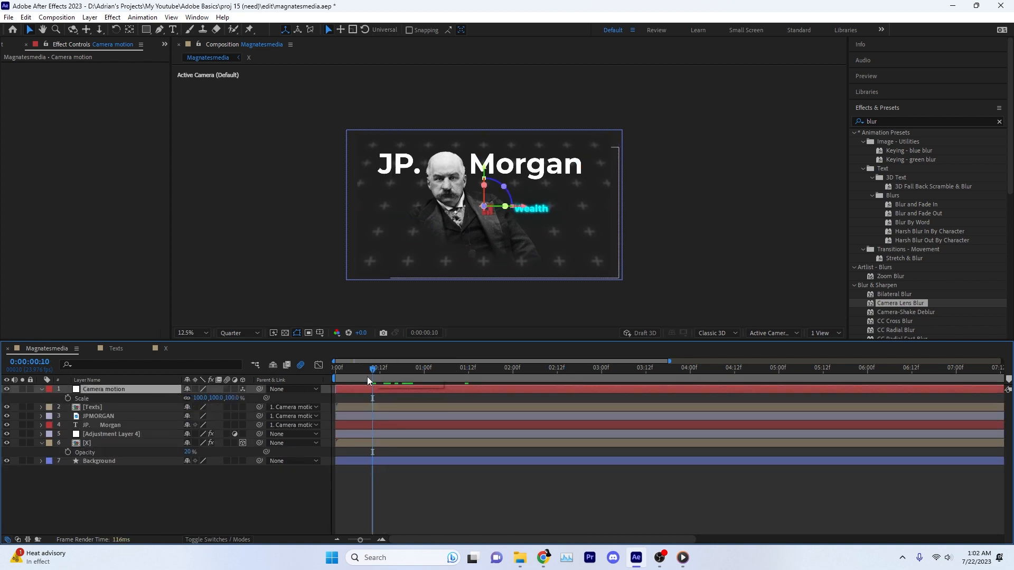
pyautogui.moveTo(366, 376); pyautogui.dragTo(325, 378)
pyautogui.click(215, 399)
pyautogui.write('130')
pyautogui.press('Return')
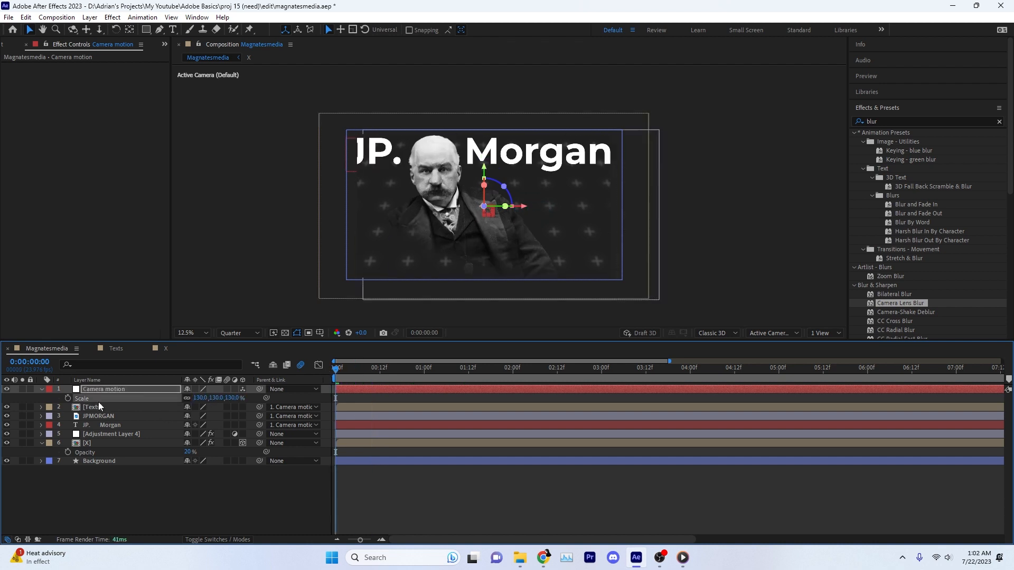
pyautogui.write('1100')
pyautogui.press('Return')
pyautogui.click(198, 399)
pyautogui.write('110')
pyautogui.press('Return')
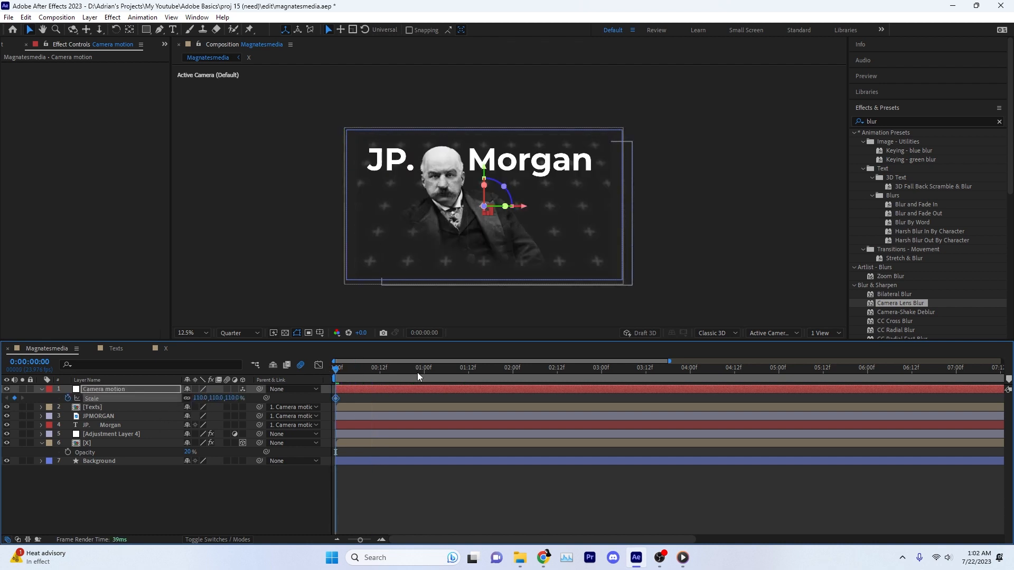
# - Keyframe the Camera motion null's scale at 100% about two and a half seconds in, and preview the zoom
pyautogui.click(561, 371)
pyautogui.click(199, 398)
pyautogui.write('100')
pyautogui.press('Return')
pyautogui.moveTo(492, 373); pyautogui.dragTo(325, 379)
pyautogui.press('space')
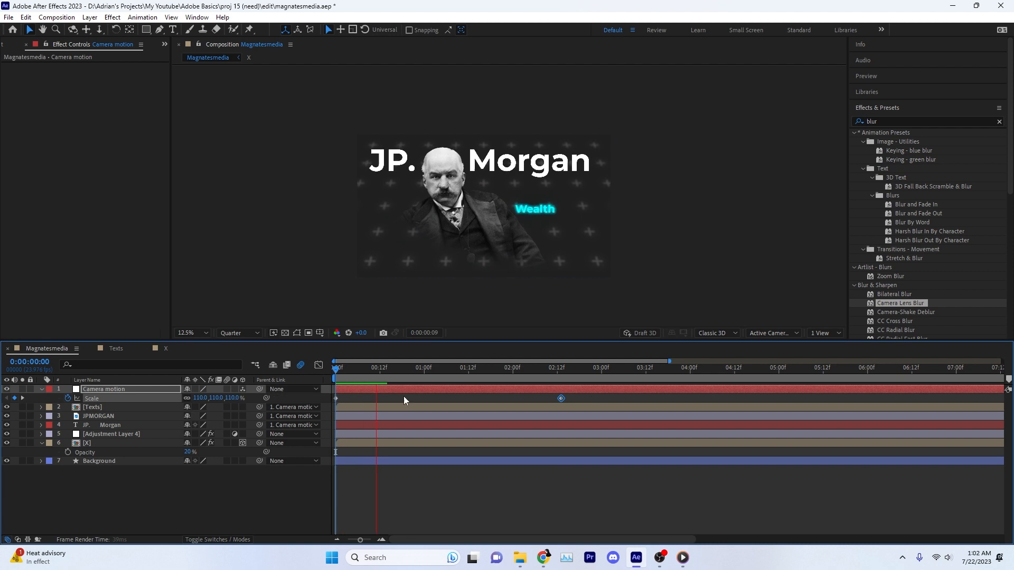
# - Apply Easy Ease to both scale keyframes of the Camera motion null, save the project and preview
pyautogui.moveTo(581, 394); pyautogui.dragTo(312, 412)
pyautogui.press('F9')
pyautogui.click(378, 369)
pyautogui.hotkey('ctrl', 's')
pyautogui.press('space')
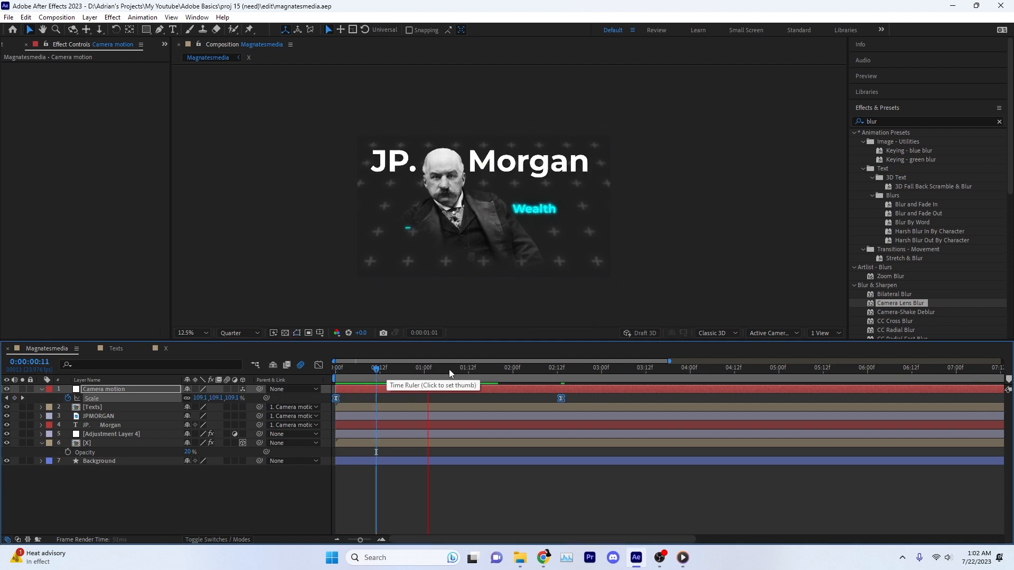
# - Move the Camera motion null's ending scale keyframe out to about 0:00:06:15, preview the slower zoom and save
pyautogui.click(598, 396)
pyautogui.moveTo(562, 399); pyautogui.dragTo(923, 398)
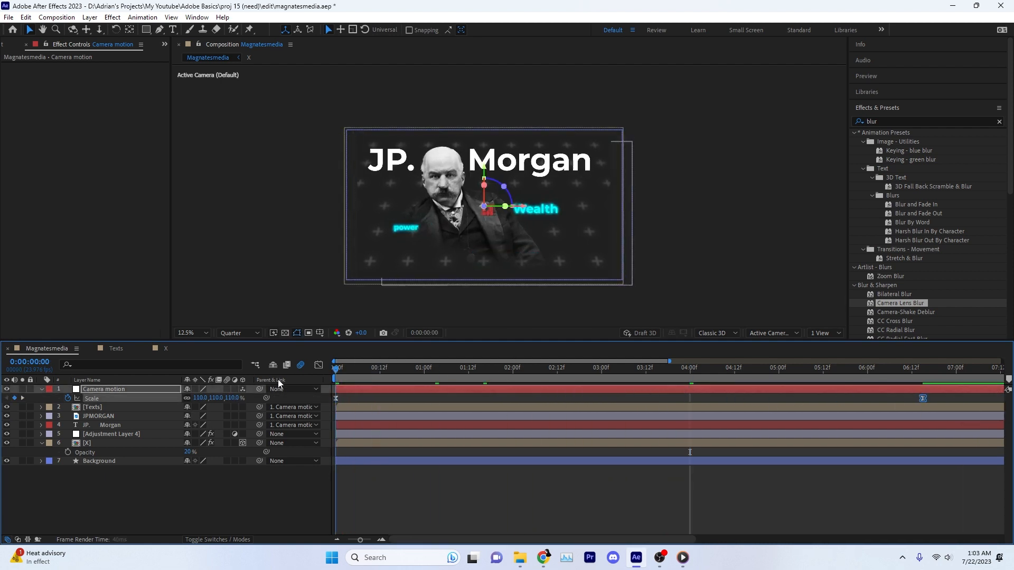
pyautogui.press('space')
pyautogui.hotkey('ctrl', 's')
# - Try keyframing the Camera motion null's X rotation and orientation, and undo the rotation changes
pyautogui.press('r')
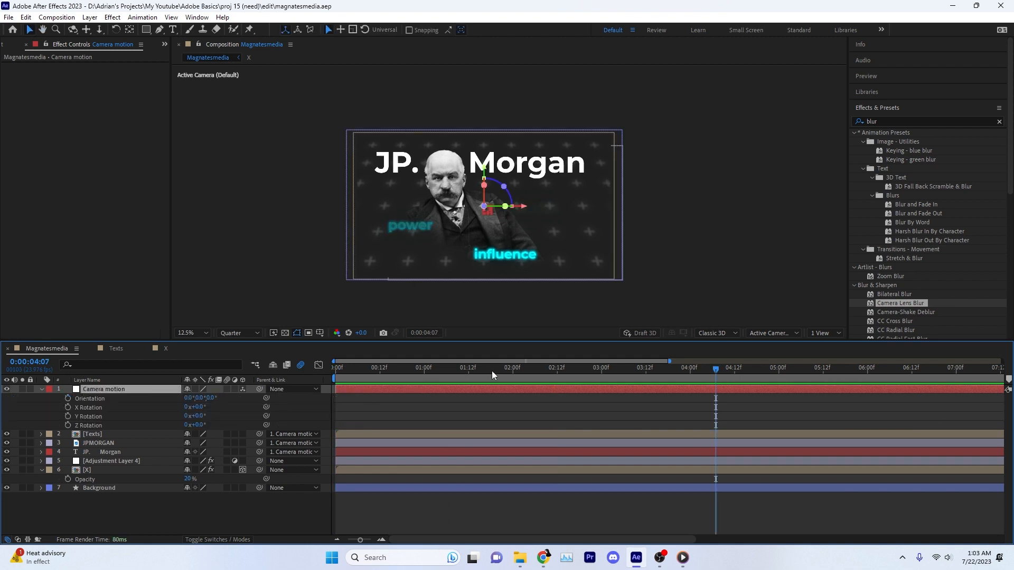
pyautogui.moveTo(492, 370); pyautogui.dragTo(543, 371)
pyautogui.click(68, 407)
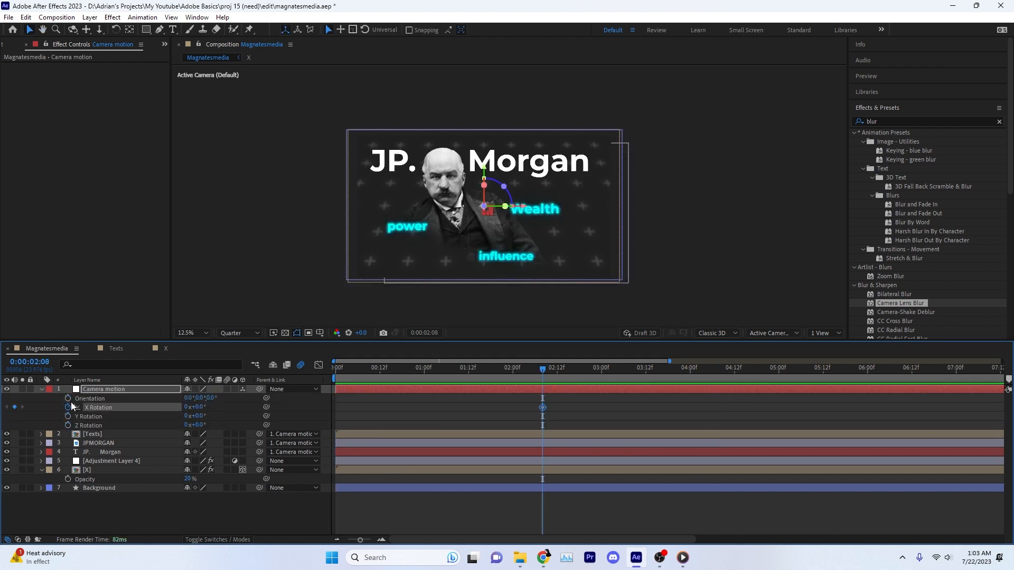
pyautogui.click(68, 407)
pyautogui.click(68, 398)
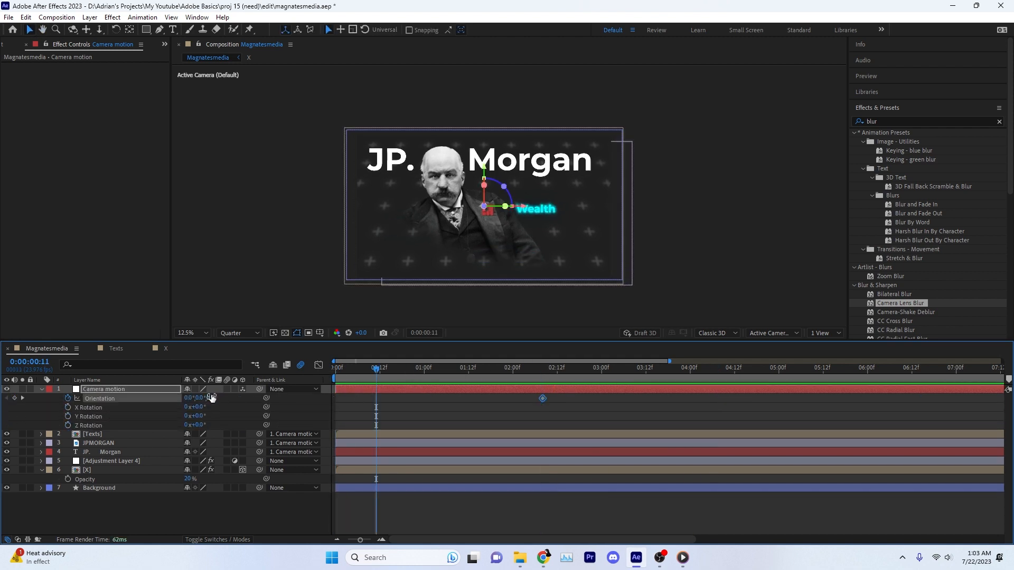
pyautogui.moveTo(211, 398)
pyautogui.mouseDown()
pyautogui.moveTo(200, 401)
pyautogui.moveTo(220, 414)
pyautogui.mouseUp()
pyautogui.hotkey('ctrl', 'z')
pyautogui.hotkey('ctrl', 'z')
pyautogui.hotkey('ctrl', 'z')
pyautogui.click(109, 521)
pyautogui.hotkey('ctrl', 'z')
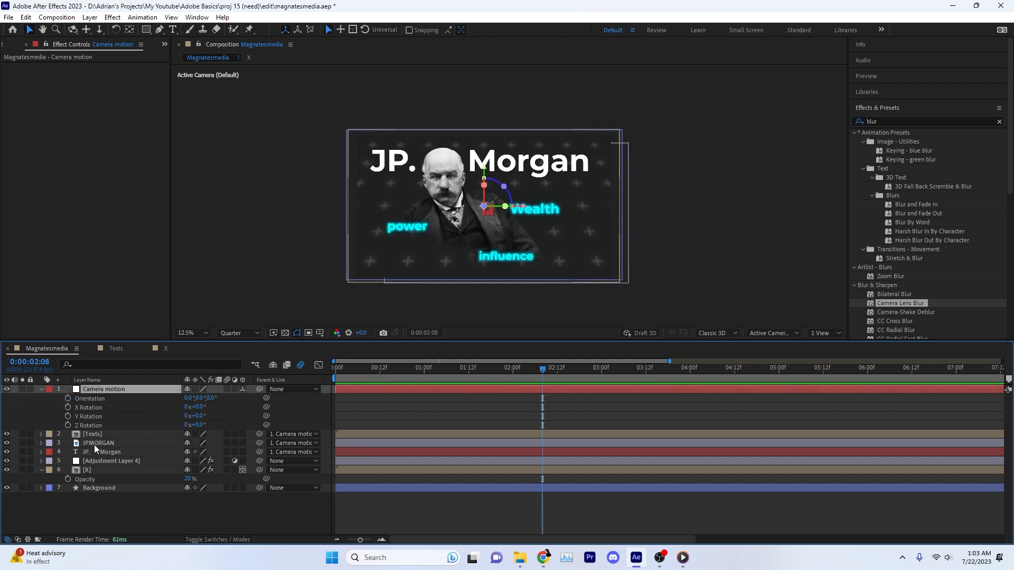
# - Switch the Camera motion null back to 2D and try rotating it to -20°, undoing the rotation
pyautogui.click(243, 389)
pyautogui.moveTo(201, 399); pyautogui.dragTo(200, 412)
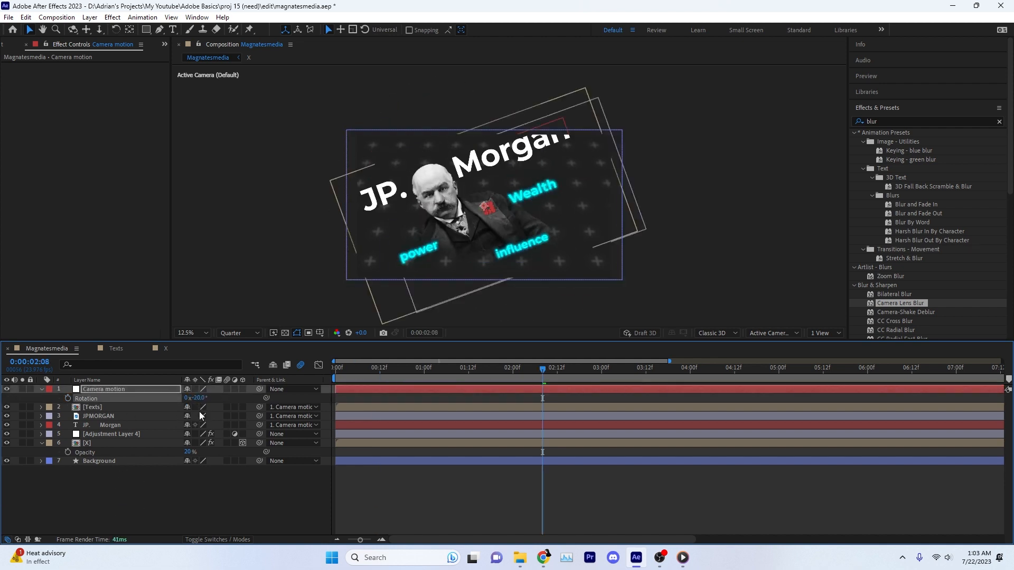
pyautogui.hotkey('ctrl', 'z')
pyautogui.hotkey('ctrl', 'shift', 'z')
pyautogui.hotkey('ctrl', 'z')
# - Reveal the Camera motion null's scale keyframes and preview the animation from the start
pyautogui.moveTo(410, 370); pyautogui.dragTo(349, 391)
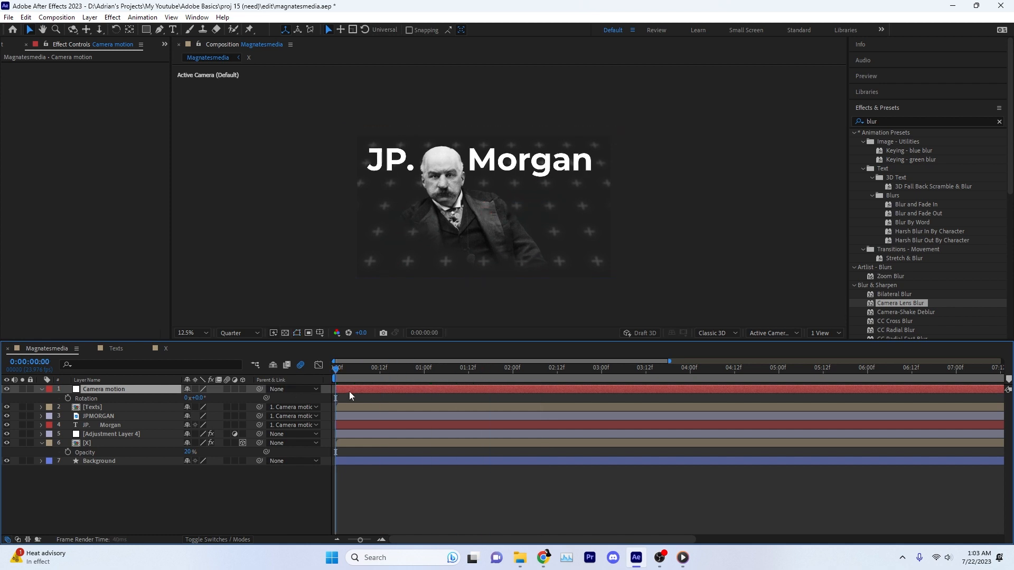
pyautogui.press('s')
pyautogui.press('space')
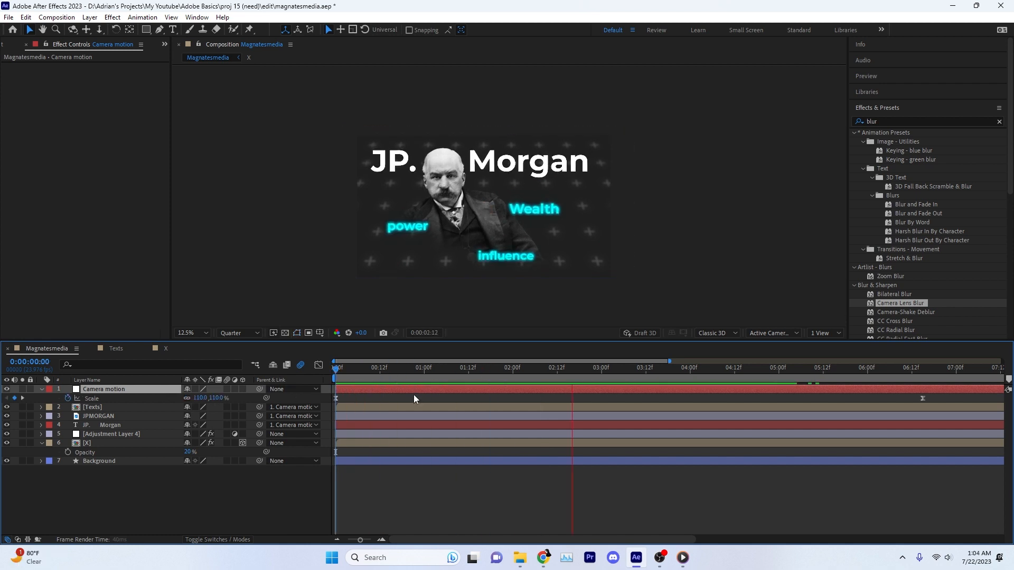
pyautogui.press('space')
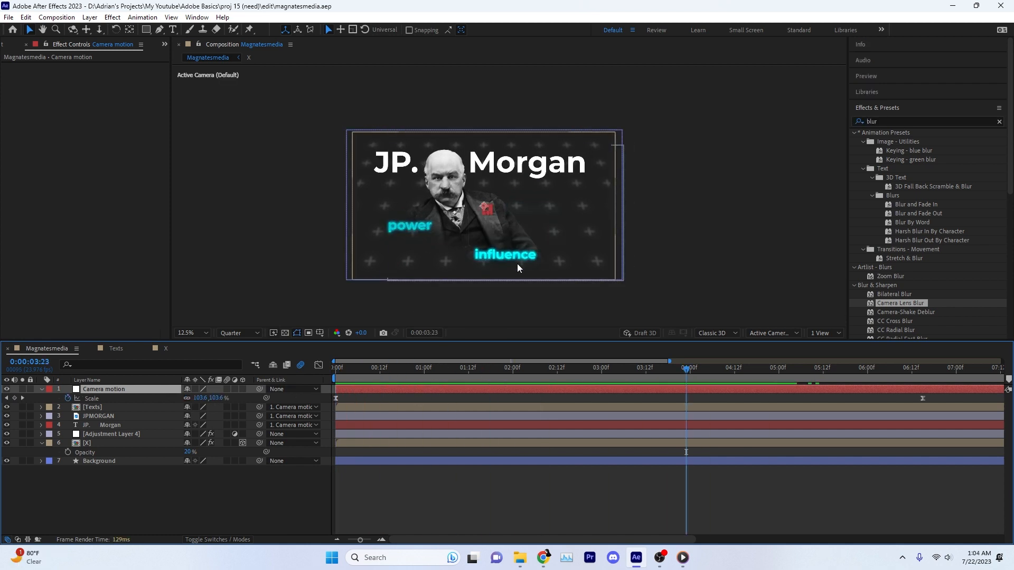
pyautogui.press('space')
pyautogui.moveTo(768, 374); pyautogui.dragTo(841, 373)
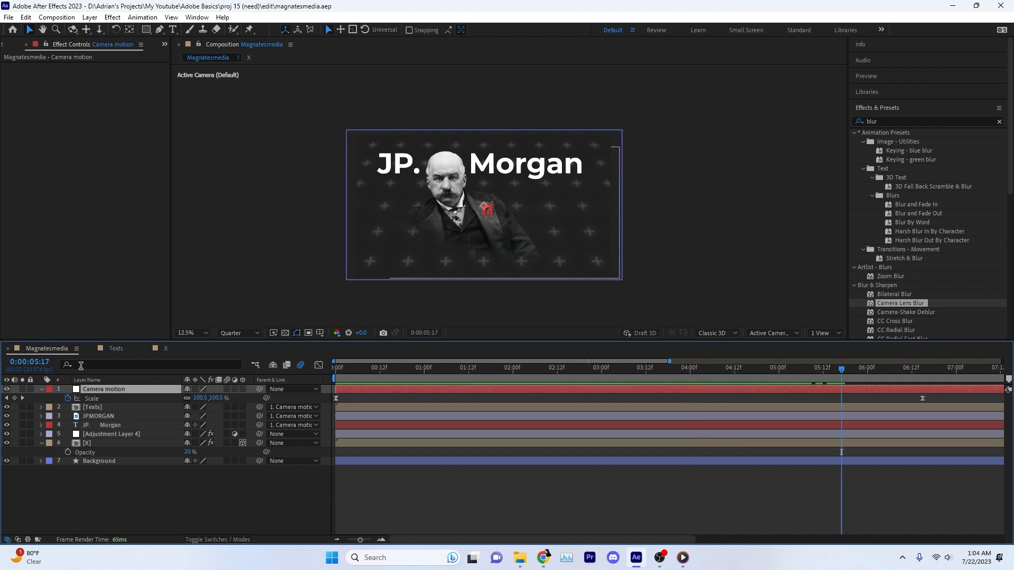
# - Open the Texts composition, reveal the Wealth layer's keyframes and collapse its Fill and Glow effects
pyautogui.click(116, 349)
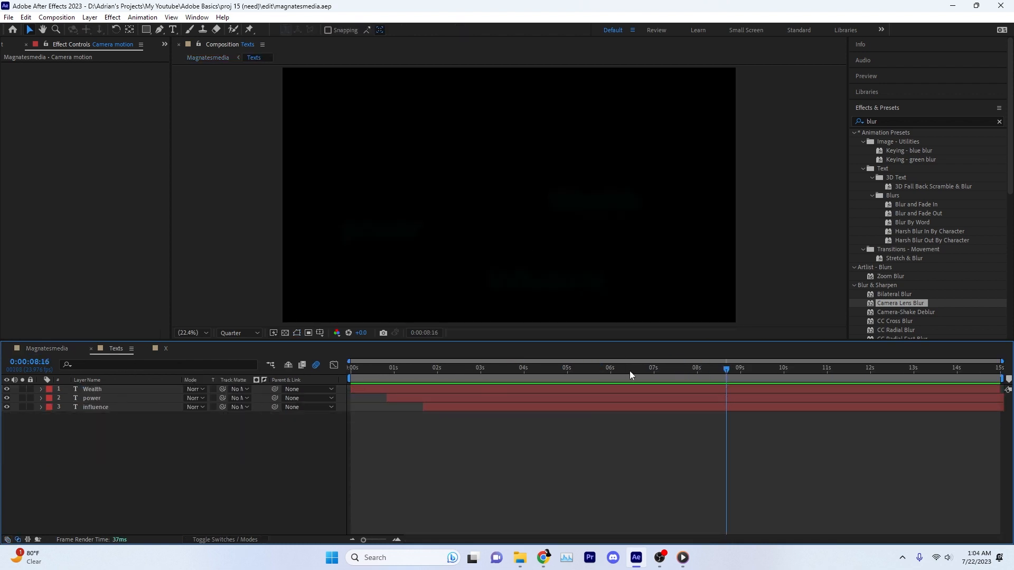
pyautogui.moveTo(630, 371); pyautogui.dragTo(477, 370)
pyautogui.click(471, 391)
pyautogui.press('u')
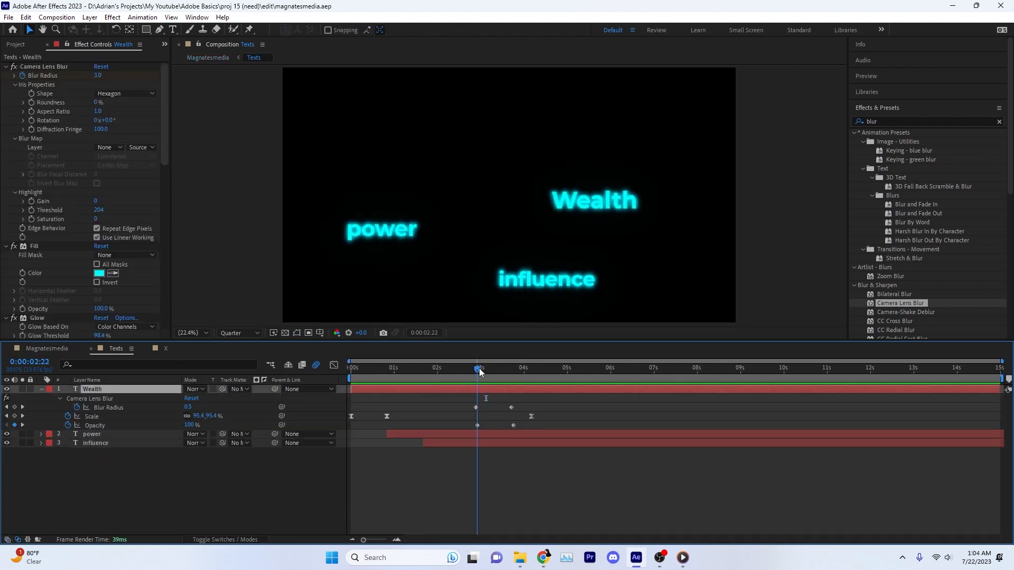
pyautogui.click(6, 246)
pyautogui.click(6, 255)
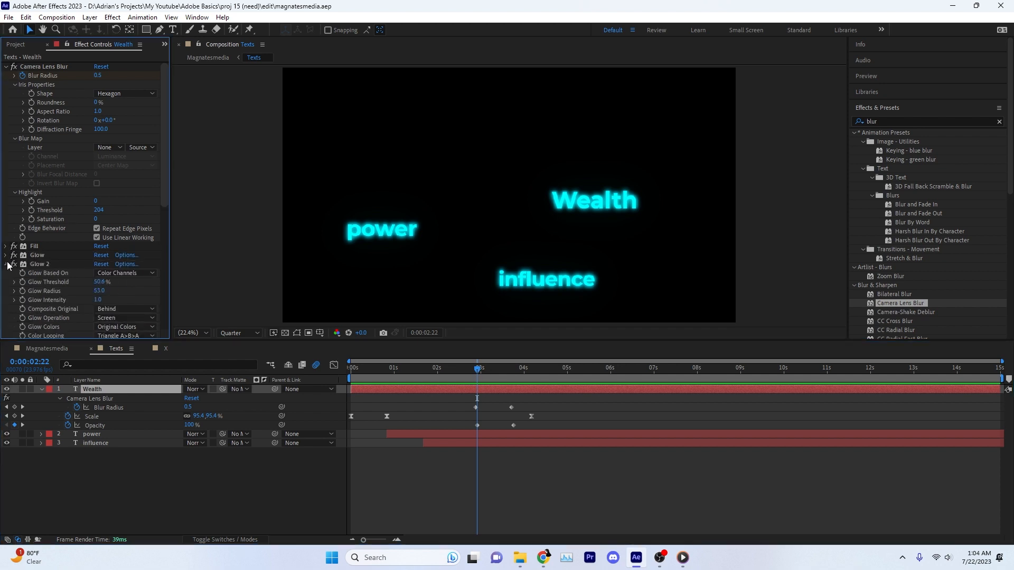
pyautogui.click(7, 264)
pyautogui.click(7, 273)
# - Search the effects for "opac", clear the search and review the Wealth text's fade-out
pyautogui.click(946, 121)
pyautogui.write('opac')
pyautogui.click(998, 121)
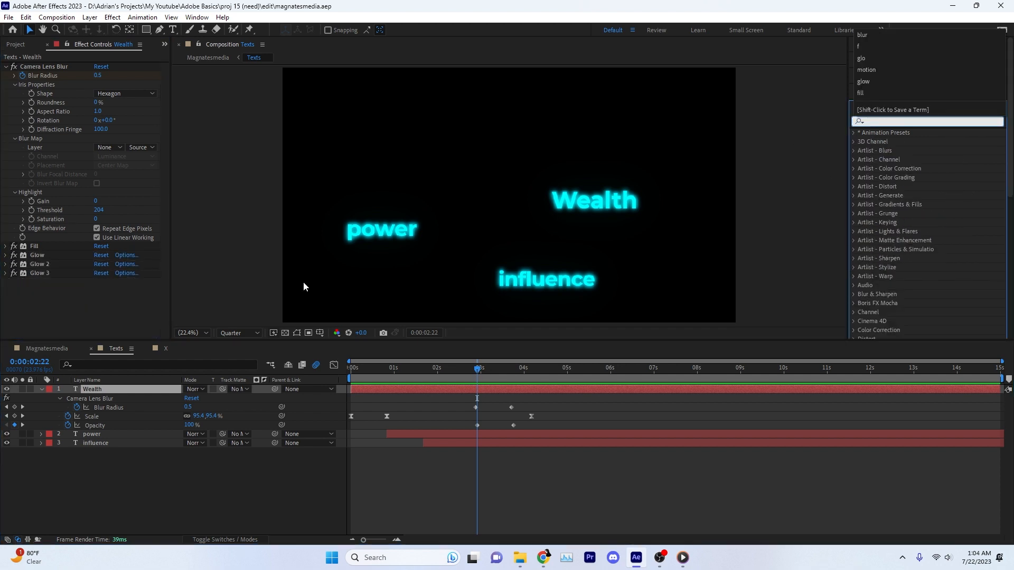
pyautogui.moveTo(494, 366); pyautogui.dragTo(511, 370)
pyautogui.click(198, 454)
pyautogui.press('space')
pyautogui.press('space')
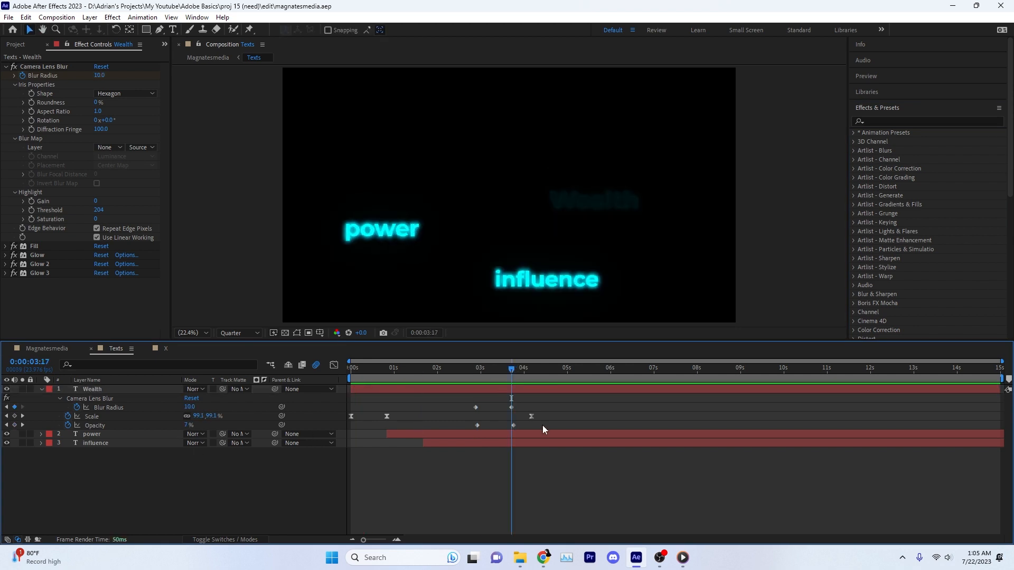
# - Move the Wealth layer's ending opacity keyframe slightly earlier to line up with its ending Blur Radius keyframe
pyautogui.press('=')
pyautogui.press('=')
pyautogui.press('=')
pyautogui.press('-')
pyautogui.press('-')
pyautogui.moveTo(502, 425); pyautogui.dragTo(498, 425)
pyautogui.click(518, 424)
pyautogui.moveTo(499, 368); pyautogui.dragTo(525, 370)
pyautogui.click(170, 425)
# - Reveal the power layer's keyframes and move its ending opacity keyframe one frame earlier
pyautogui.click(478, 434)
pyautogui.press('u')
pyautogui.click(502, 370)
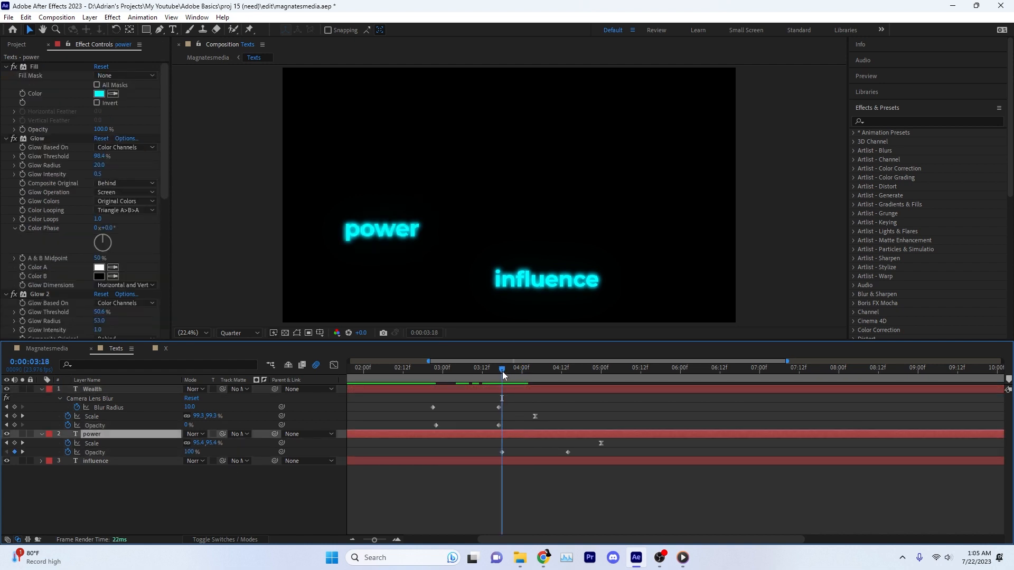
pyautogui.moveTo(568, 452); pyautogui.dragTo(565, 453)
# - Move the influence layer's ending opacity keyframe about one frame earlier and save the project
pyautogui.click(569, 464)
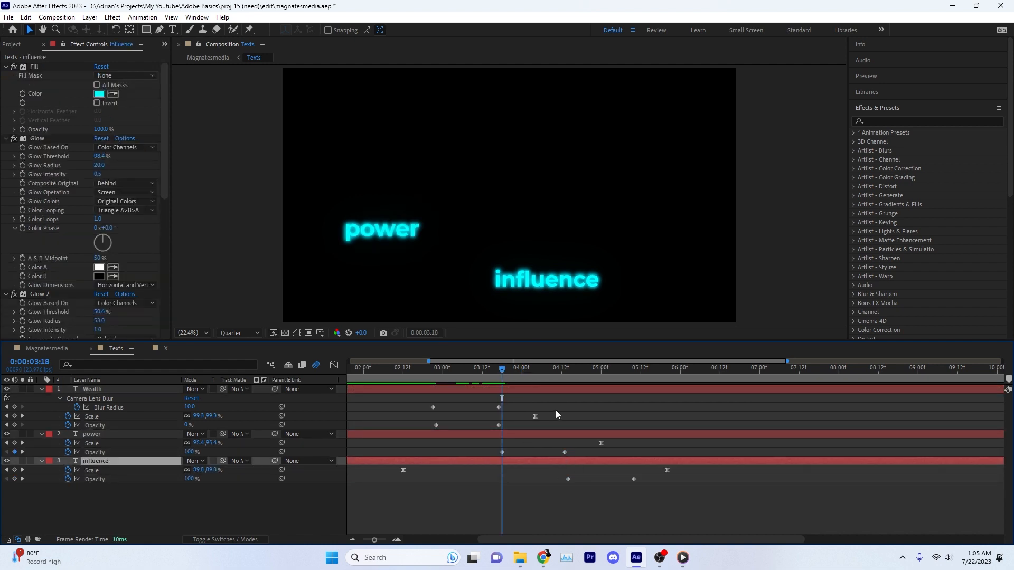
pyautogui.click(568, 370)
pyautogui.moveTo(634, 479); pyautogui.dragTo(630, 479)
pyautogui.hotkey('ctrl', 's')
# - Preview the adjusted text fades in the Magnatesmedia composition
pyautogui.hscroll(-2, 496, 442)
pyautogui.press('space')
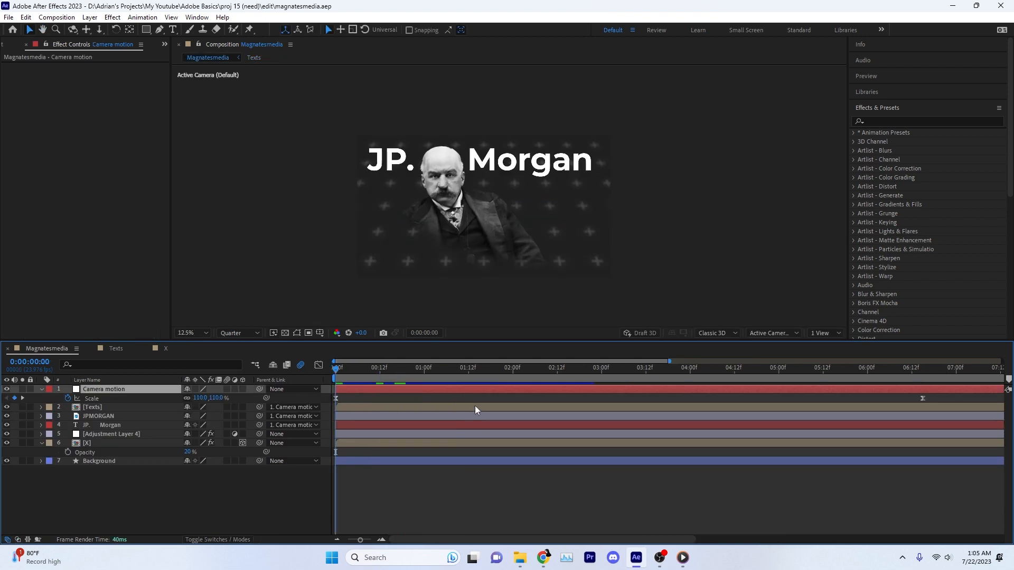
pyautogui.press('space')
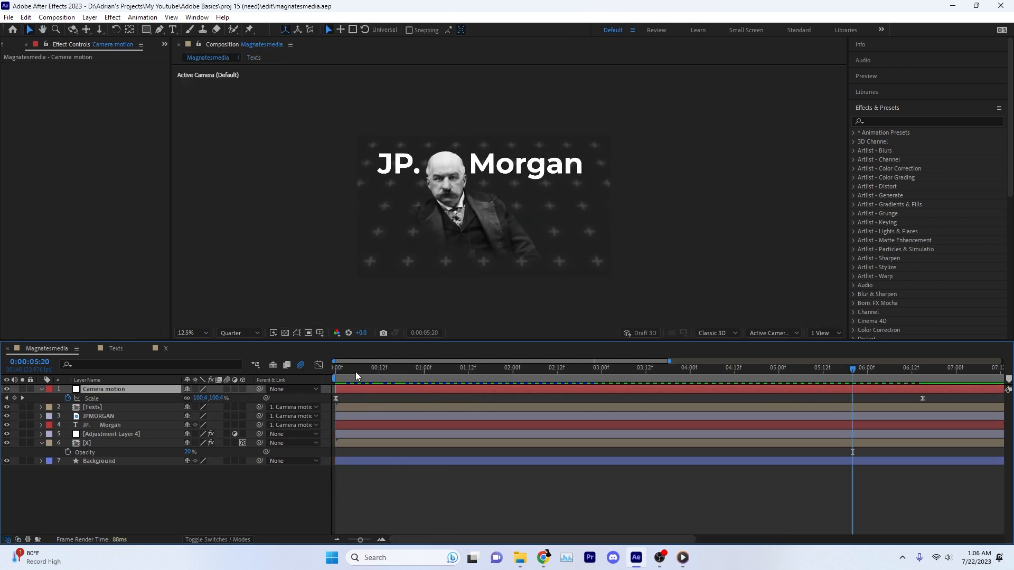
# - Keyframe the X layer's position at the first frame and set it to 1920, 1930, -921 at 0:00:01:15
pyautogui.moveTo(356, 371); pyautogui.dragTo(332, 375)
pyautogui.click(357, 443)
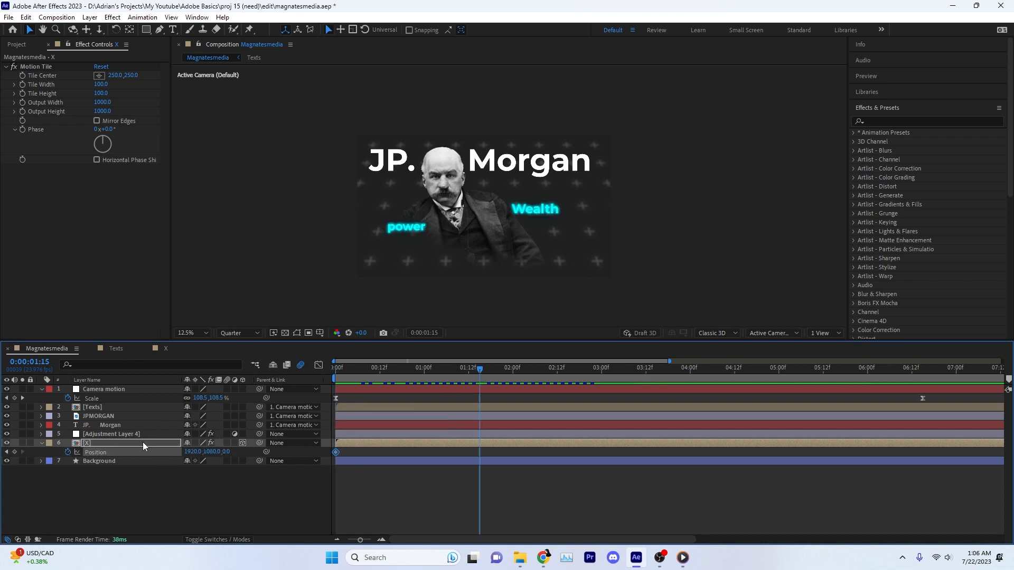
pyautogui.moveTo(535, 209); pyautogui.dragTo(546, 186)
pyautogui.hotkey('ctrl', 'z')
pyautogui.moveTo(210, 451); pyautogui.dragTo(265, 480)
# - Set the Motion Tile output height of the X layer to 1500
pyautogui.click(103, 111)
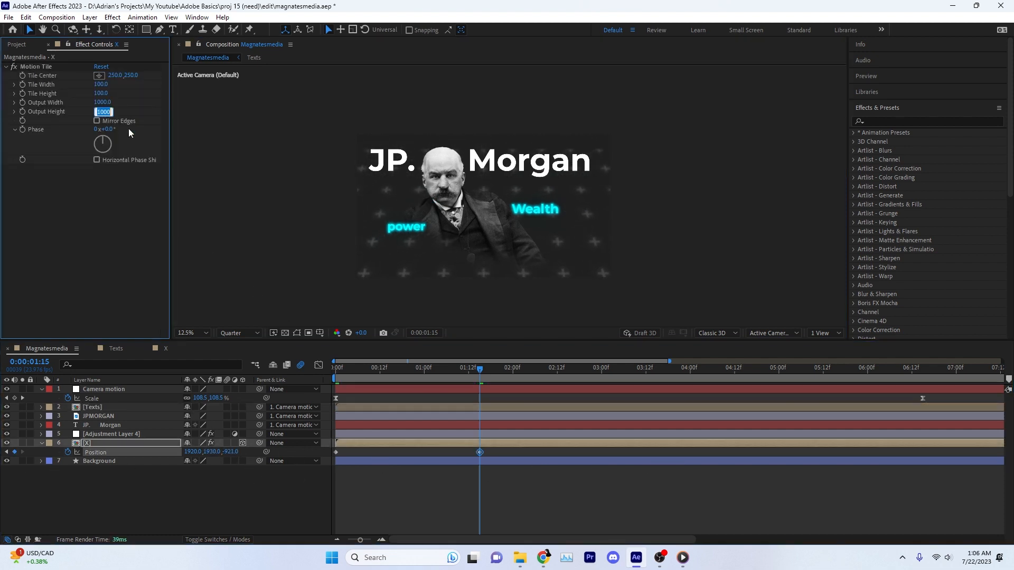
pyautogui.write('1500')
pyautogui.click(128, 128)
# - Move the X layer's second position keyframe to 0:00:06:15 and trim all layers to end at that time
pyautogui.moveTo(391, 370); pyautogui.dragTo(290, 380)
pyautogui.moveTo(480, 452); pyautogui.dragTo(848, 458)
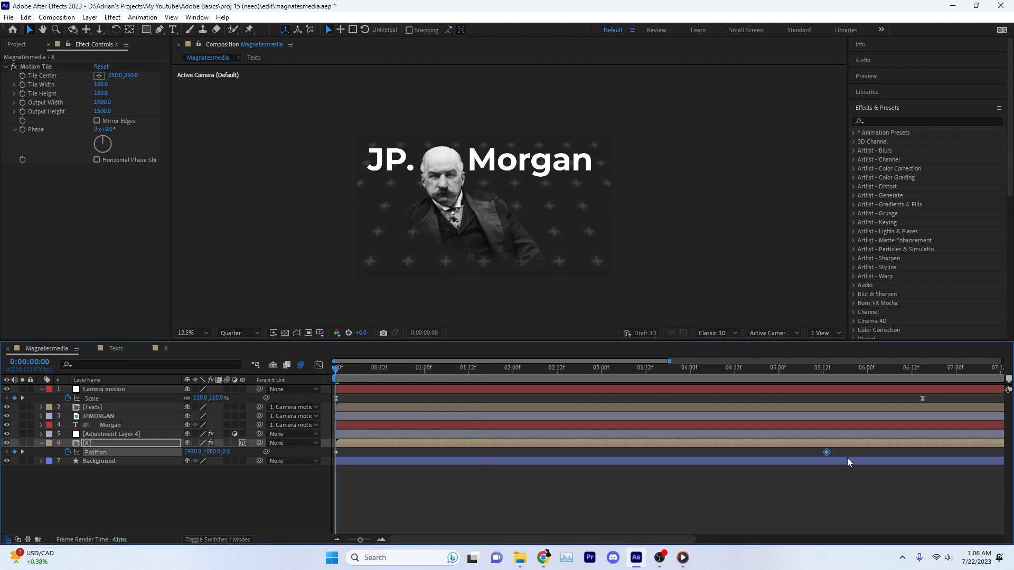
pyautogui.click(923, 368)
pyautogui.click(933, 389)
pyautogui.keyDown('shift'); pyautogui.click(929, 462); pyautogui.keyUp('shift')
pyautogui.hotkey('alt', ']')
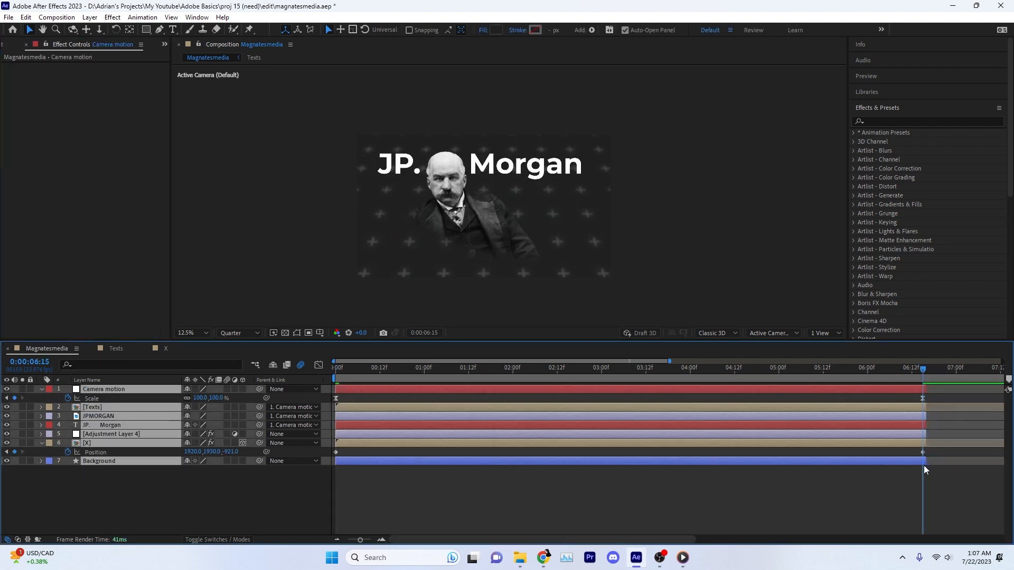
# - Preview the complete Magnatesmedia animation from the first frame
pyautogui.press('Home')
pyautogui.press('space')
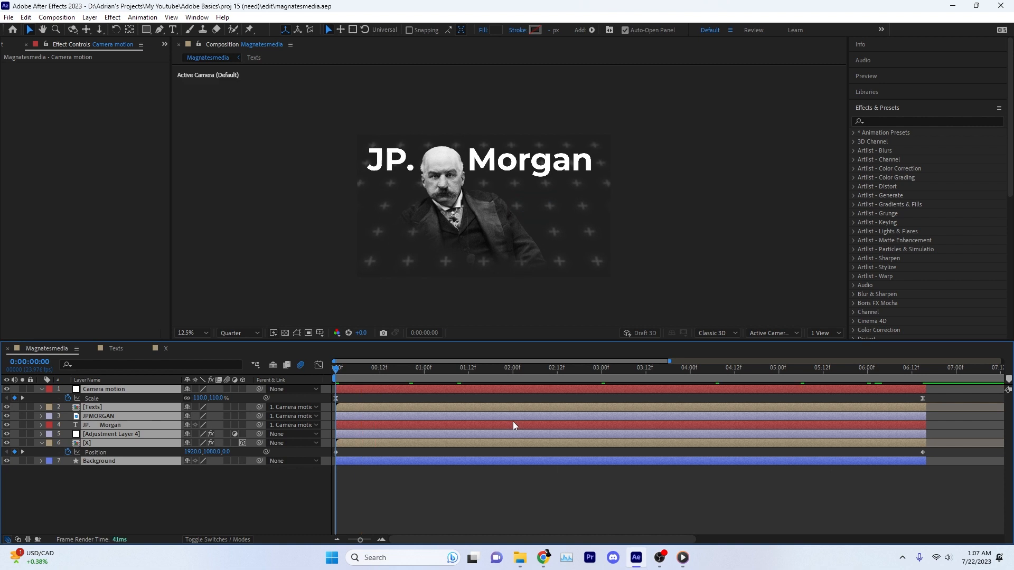
pyautogui.click(595, 289)
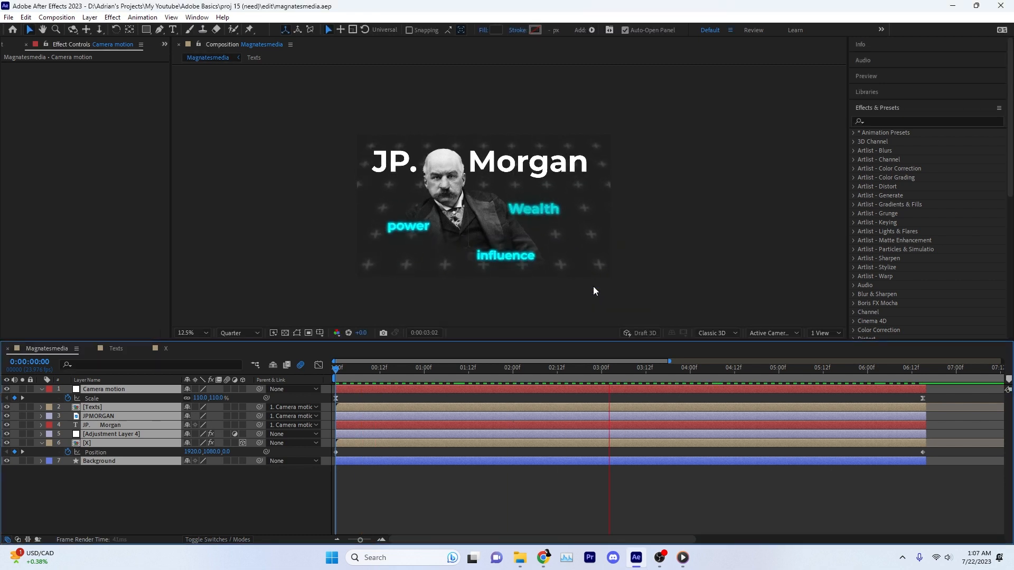
# - Shorten the work area to end with the layers just after 0:00:06:15 and preview it from the first frame
pyautogui.click(915, 369)
pyautogui.press('-')
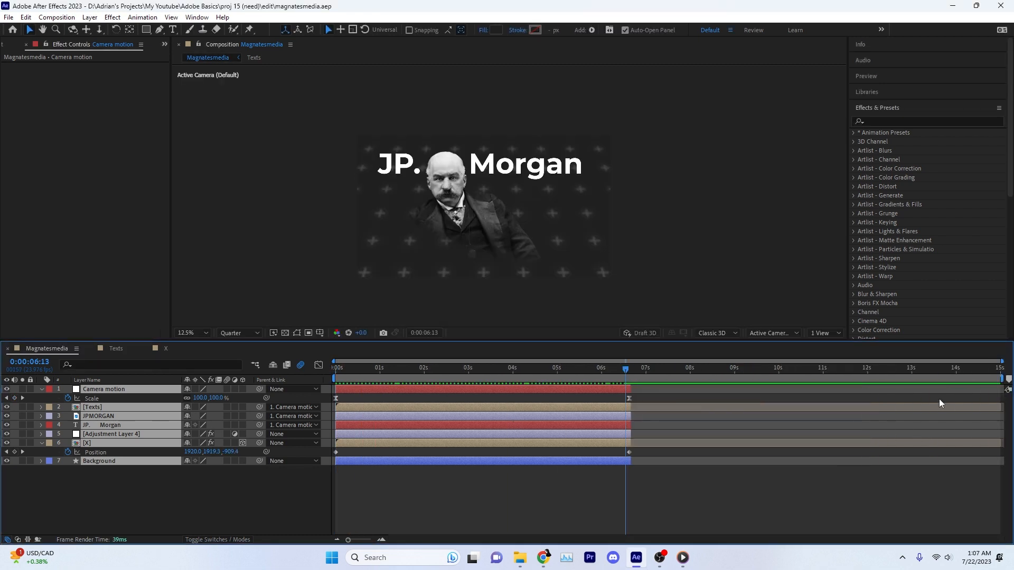
pyautogui.moveTo(1002, 378); pyautogui.dragTo(631, 378)
pyautogui.press('Home')
pyautogui.press('space')
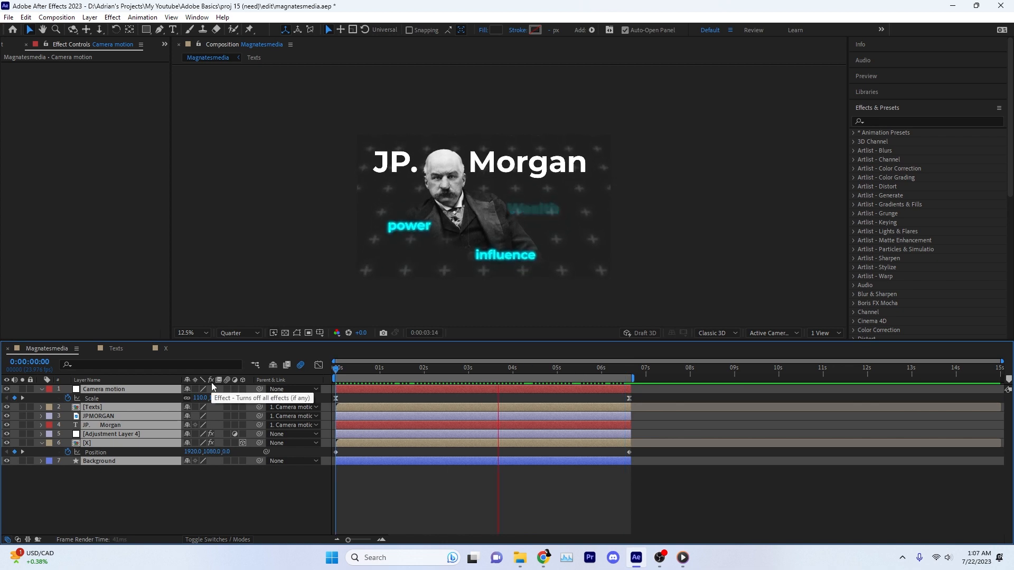
pyautogui.press('space')
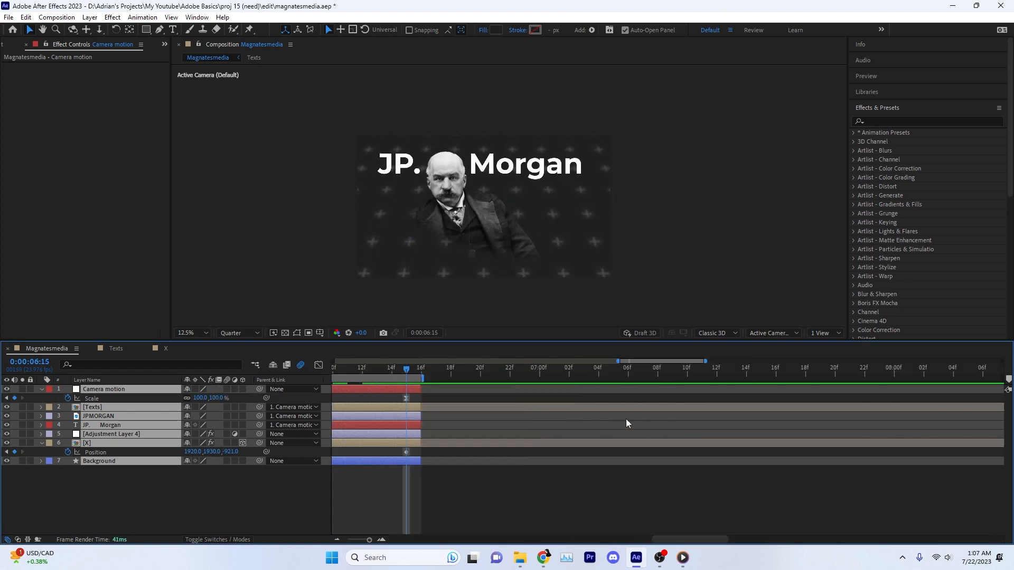
# - Try to raise the Camera motion null's scale to 115% at the first keyframe
pyautogui.press(';')
pyautogui.click(201, 398)
pyautogui.write('115')
pyautogui.press('Return')
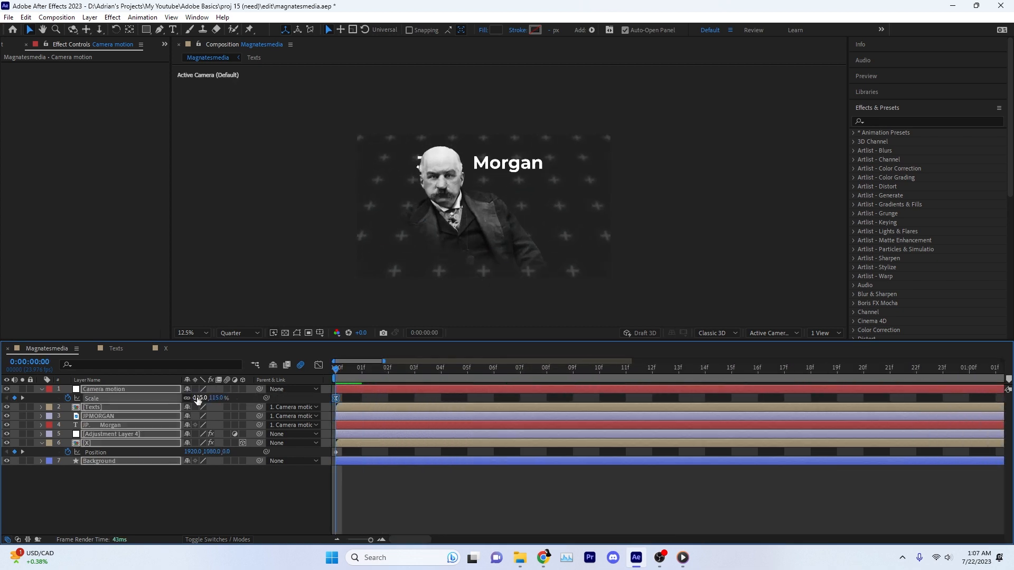
pyautogui.moveTo(398, 368); pyautogui.dragTo(335, 368)
pyautogui.click(243, 508)
pyautogui.click(159, 389)
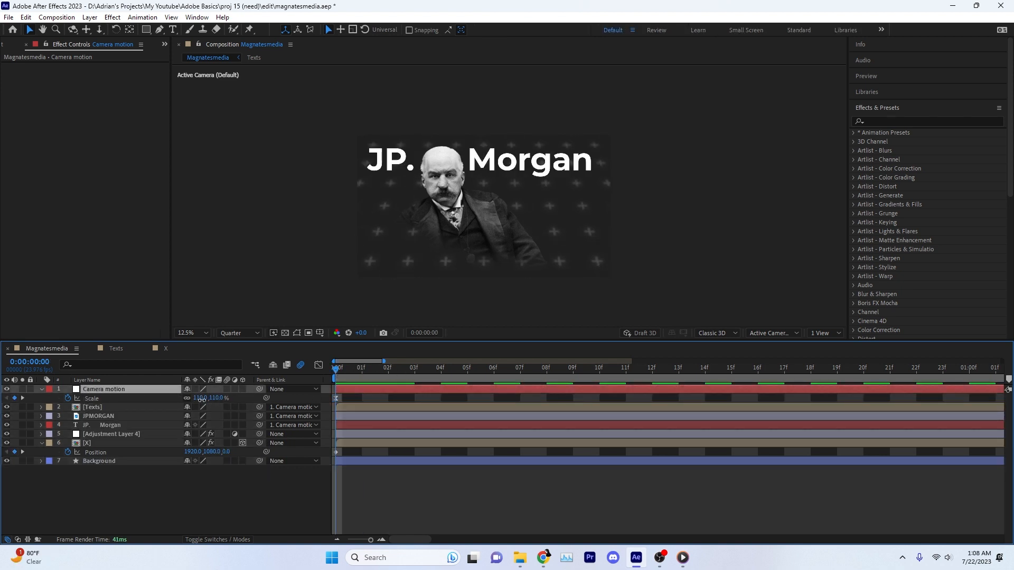
pyautogui.click(201, 398)
pyautogui.press('Return')
# - Set the Camera motion null's scale to 90% at 0:00:06:15 and preview the zoom
pyautogui.press('space')
pyautogui.press(';')
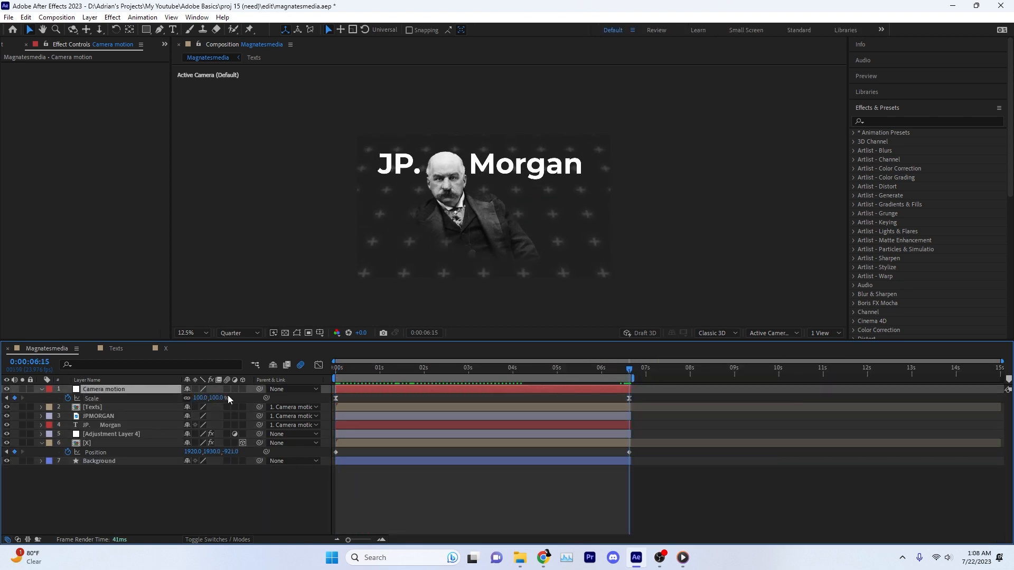
pyautogui.moveTo(230, 400); pyautogui.dragTo(195, 398)
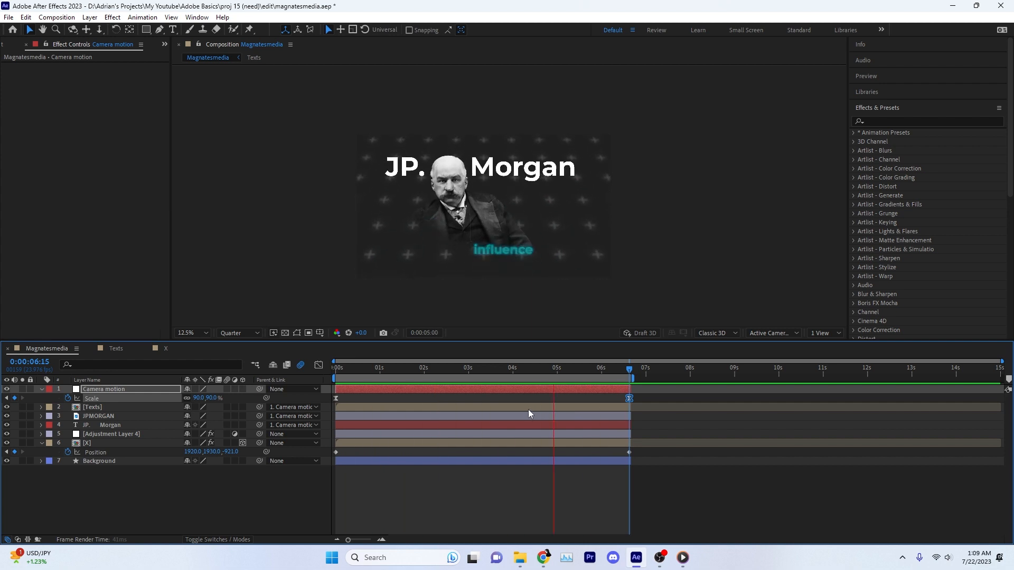
# - Extend all layers and the work area to about 0:00:13:00
pyautogui.moveTo(630, 391); pyautogui.dragTo(725, 389)
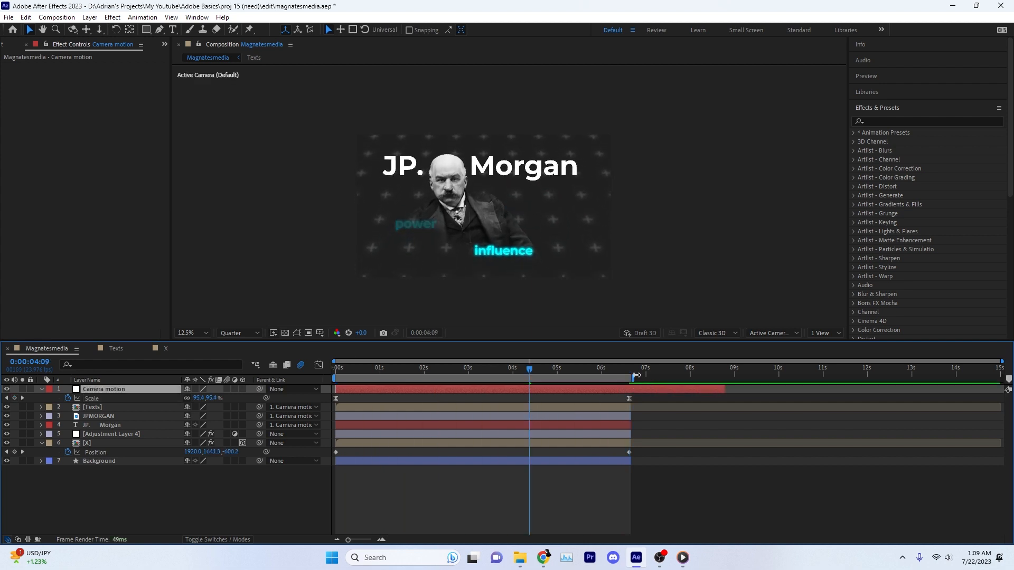
pyautogui.hotkey('ctrl', 'z')
pyautogui.hotkey('ctrl', 'z')
pyautogui.hotkey('ctrl', 'a')
pyautogui.moveTo(631, 390); pyautogui.dragTo(913, 378)
pyautogui.click(629, 370)
pyautogui.click(142, 482)
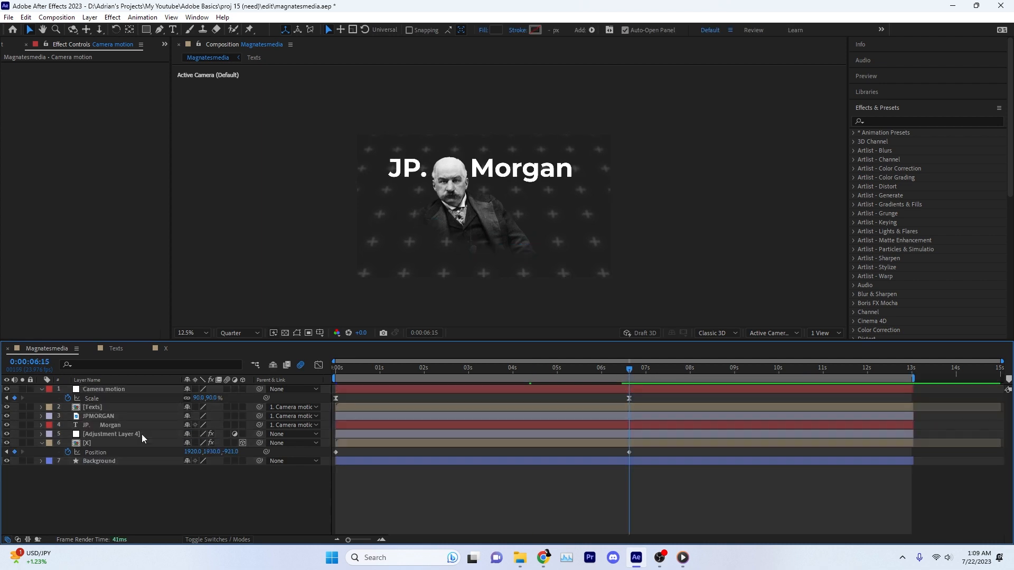
# - Add a position keyframe to the Camera motion null at 0:00:06:15
pyautogui.click(143, 389)
pyautogui.press('p')
pyautogui.click(68, 399)
pyautogui.hotkey('ctrl', 'z')
pyautogui.hotkey('ctrl', 'shift', 'z')
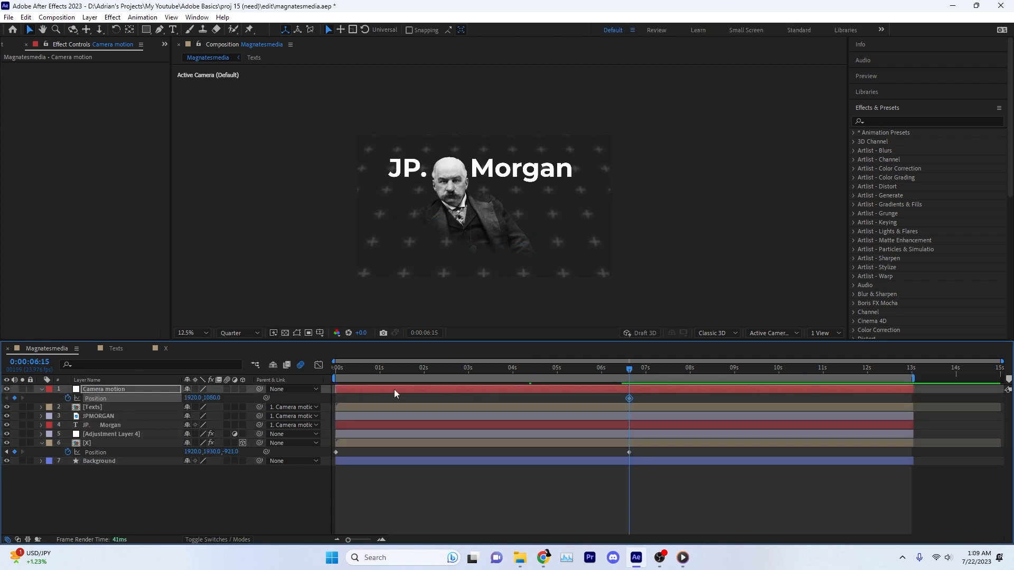
# - Try to shift the Camera motion null's position sideways after its first position keyframe
pyautogui.press('space')
pyautogui.press('space')
pyautogui.click(443, 212)
pyautogui.moveTo(192, 399); pyautogui.dragTo(1, 396)
pyautogui.moveTo(191, 398); pyautogui.dragTo(1, 385)
pyautogui.hotkey('ctrl', 'z')
pyautogui.hotkey('ctrl', 'z')
pyautogui.hotkey('ctrl', 'z')
pyautogui.hotkey('ctrl', 'z')
pyautogui.hotkey('ctrl', 'z')
pyautogui.hotkey('ctrl', 'z')
pyautogui.hotkey('ctrl', 'z')
pyautogui.hotkey('ctrl', 'z')
pyautogui.hotkey('ctrl', 'z')
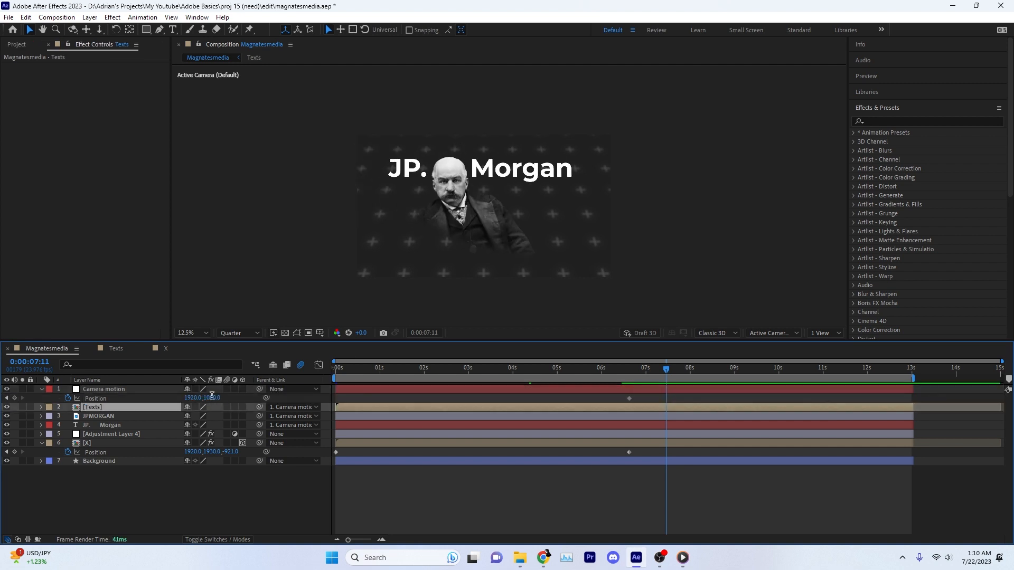
# - Keyframe the Camera motion null's position at 0:00:07:11 with a vertical value of -1080 and preview the move
pyautogui.write('-1080')
pyautogui.press('Return')
pyautogui.moveTo(641, 368); pyautogui.dragTo(478, 369)
pyautogui.press('space')
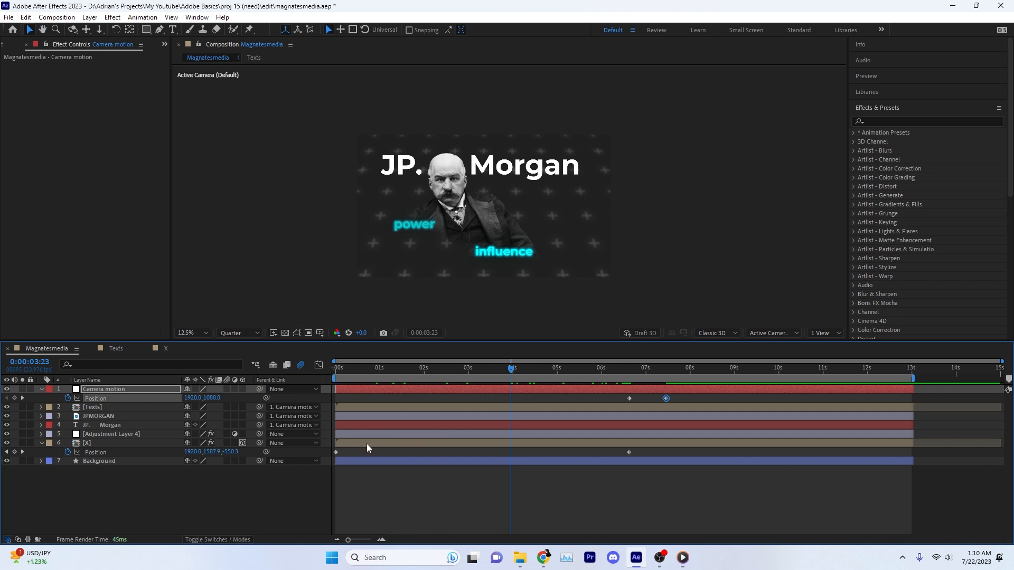
# - Move the X layer's second position keyframe to about 0:00:13:00 and preview from 0:00:05:22
pyautogui.moveTo(629, 452); pyautogui.dragTo(911, 452)
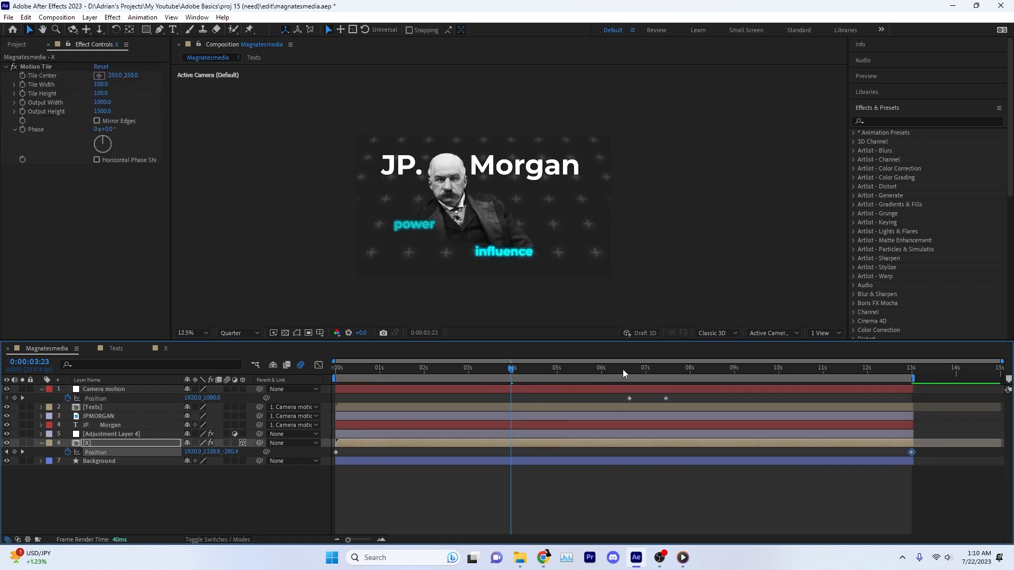
pyautogui.click(597, 370)
pyautogui.press('space')
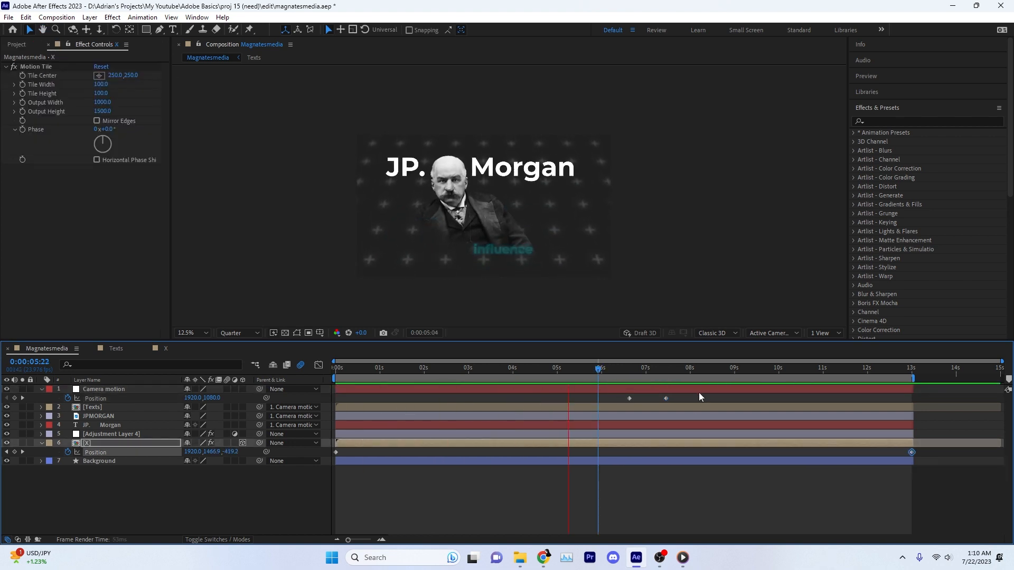
# - Shift both Camera motion position keyframes earlier so the first sits at about 0:00:05:06, and preview
pyautogui.moveTo(628, 398); pyautogui.dragTo(570, 400)
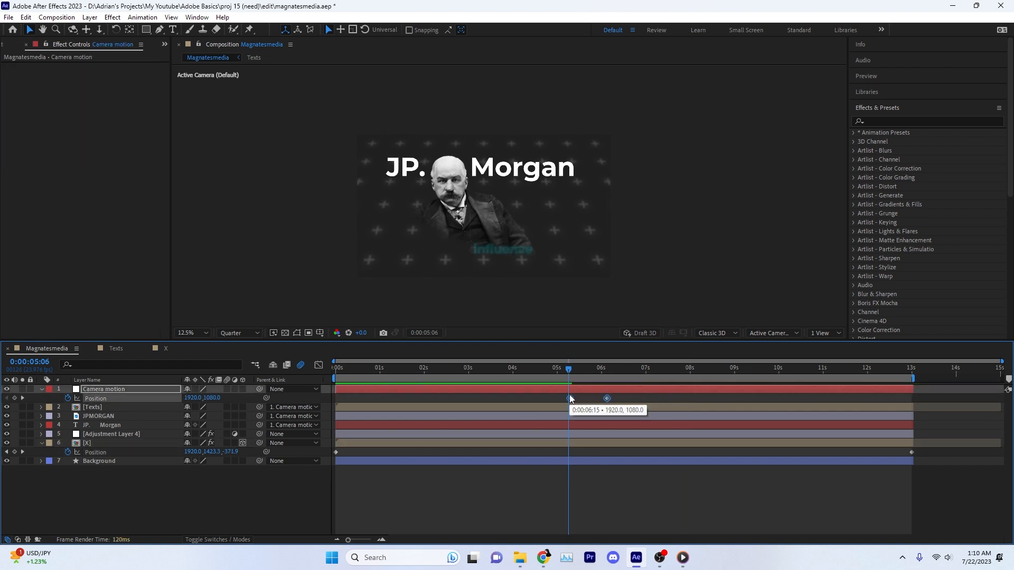
pyautogui.press('space')
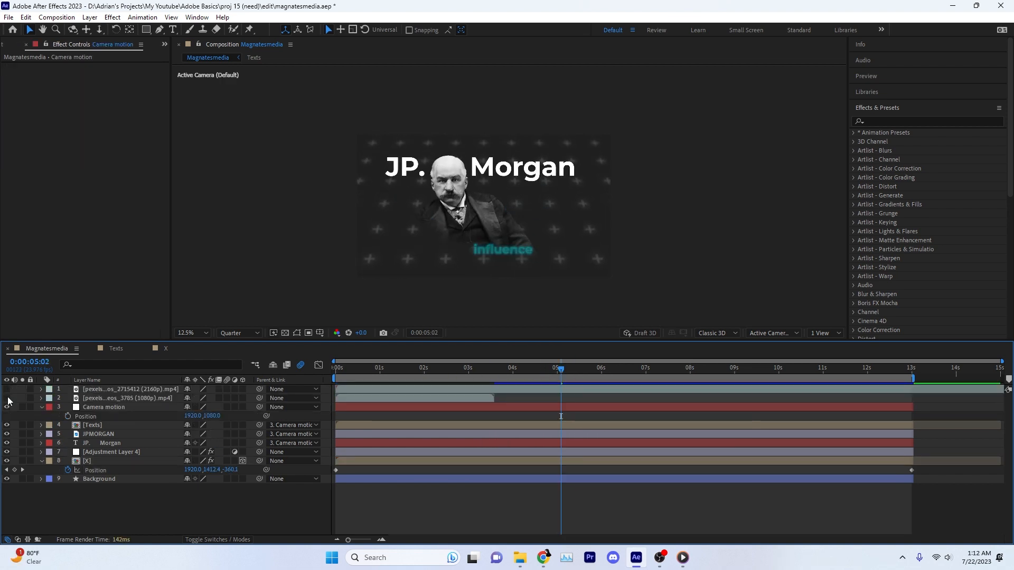
pyautogui.click(6, 389)
pyautogui.click(372, 389)
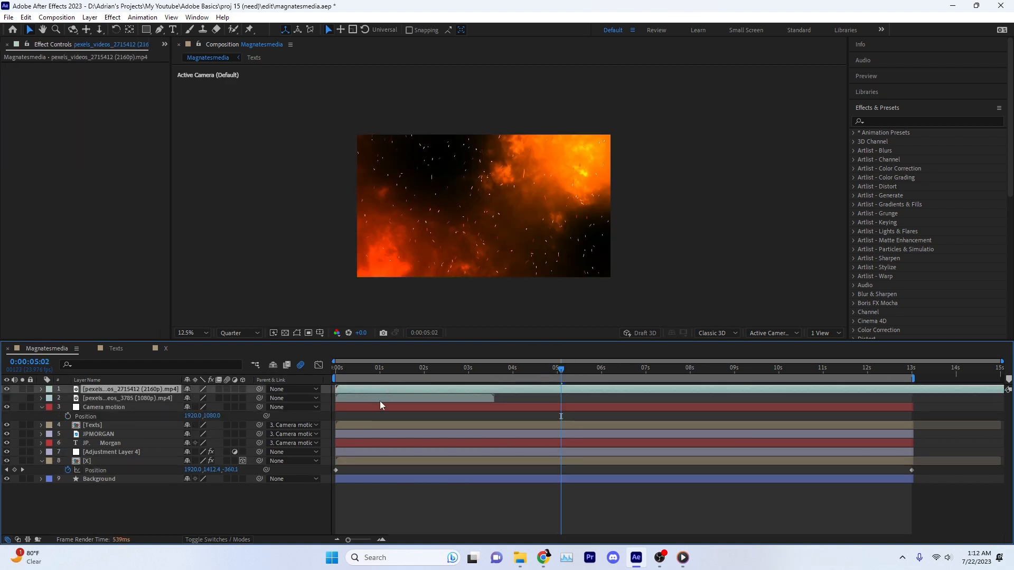
pyautogui.click(41, 389)
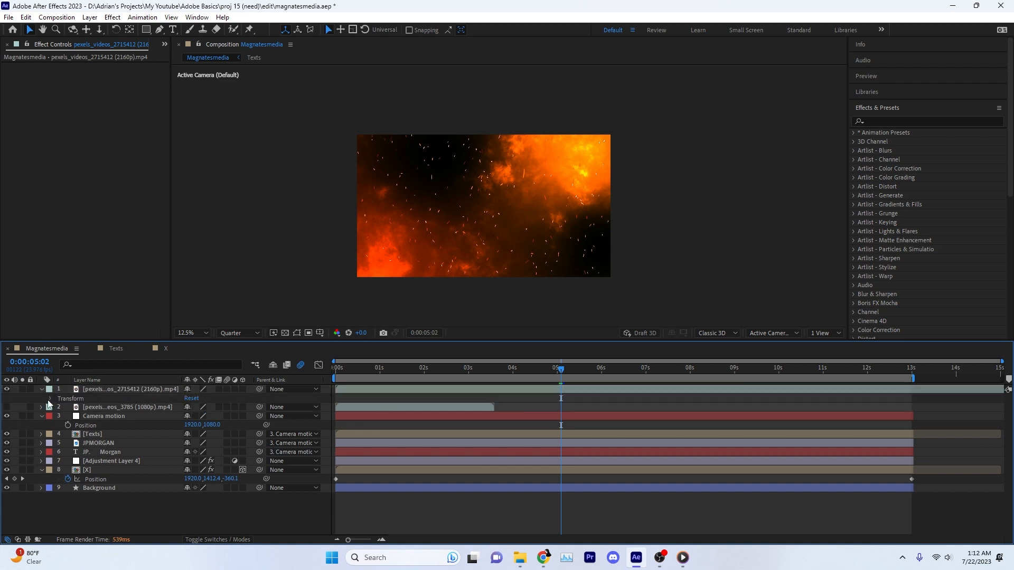
pyautogui.click(201, 540)
pyautogui.click(197, 390)
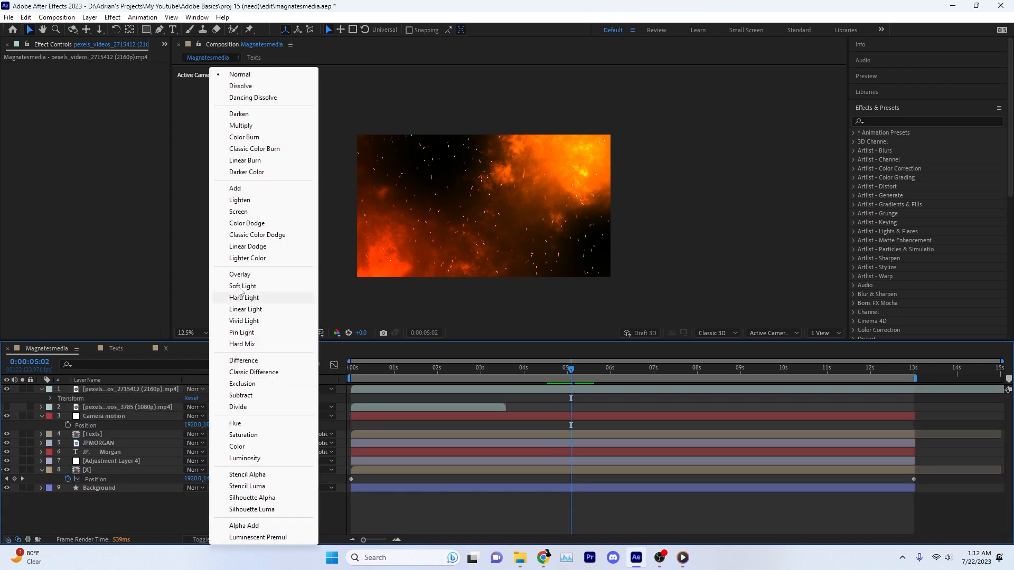
pyautogui.click(266, 211)
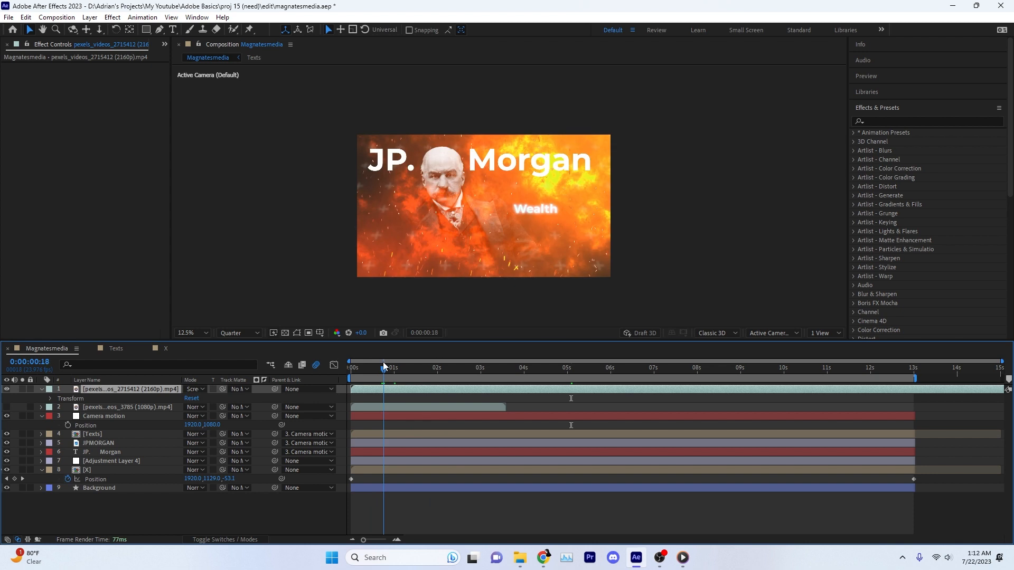
# - Lower the Screen-blended fire clip's opacity to 50%, then to 20%, and preview the composition
pyautogui.moveTo(383, 362); pyautogui.dragTo(397, 365)
pyautogui.press('t')
pyautogui.click(189, 398)
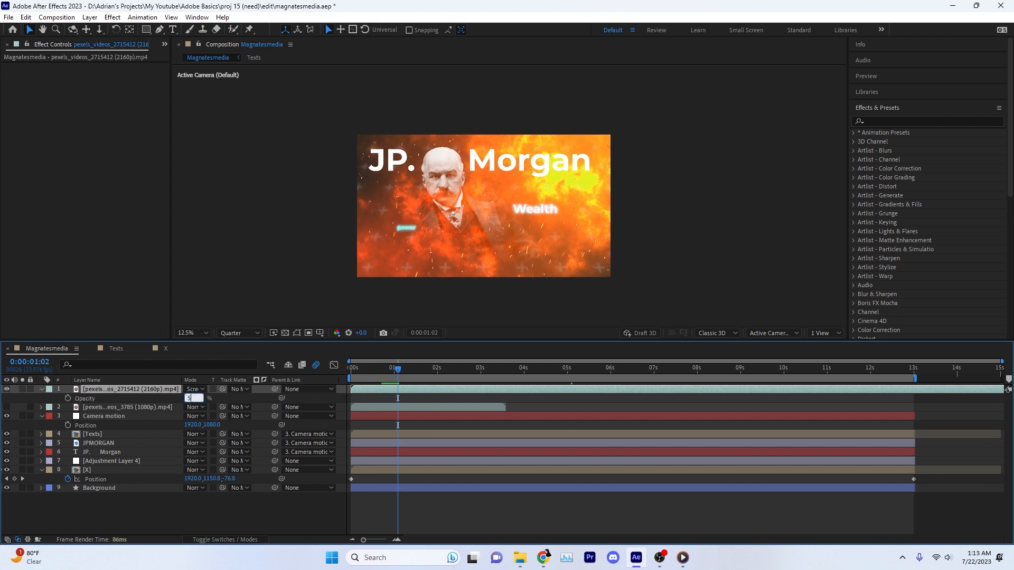
pyautogui.write('50')
pyautogui.press('Return')
pyautogui.write('20')
pyautogui.press('Return')
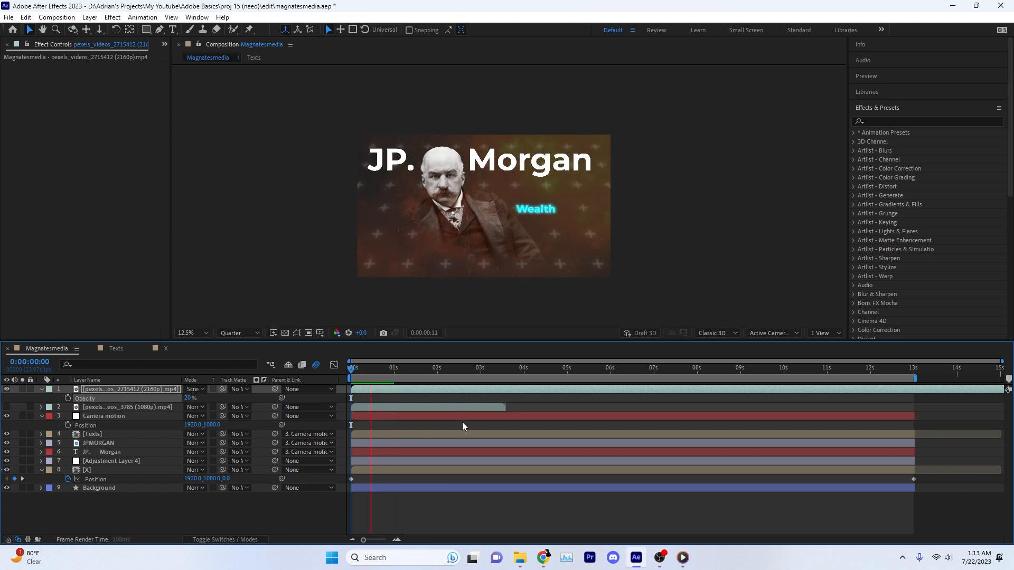
pyautogui.press('space')
pyautogui.press('space')
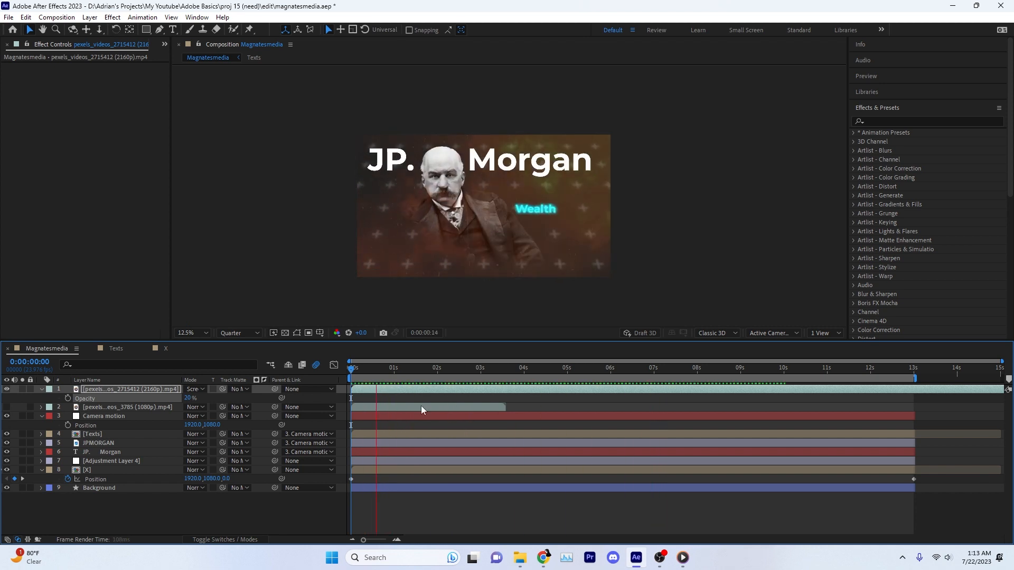
# - Set the fire clip's opacity to 50% and preview the result
pyautogui.press('space')
pyautogui.press('Return')
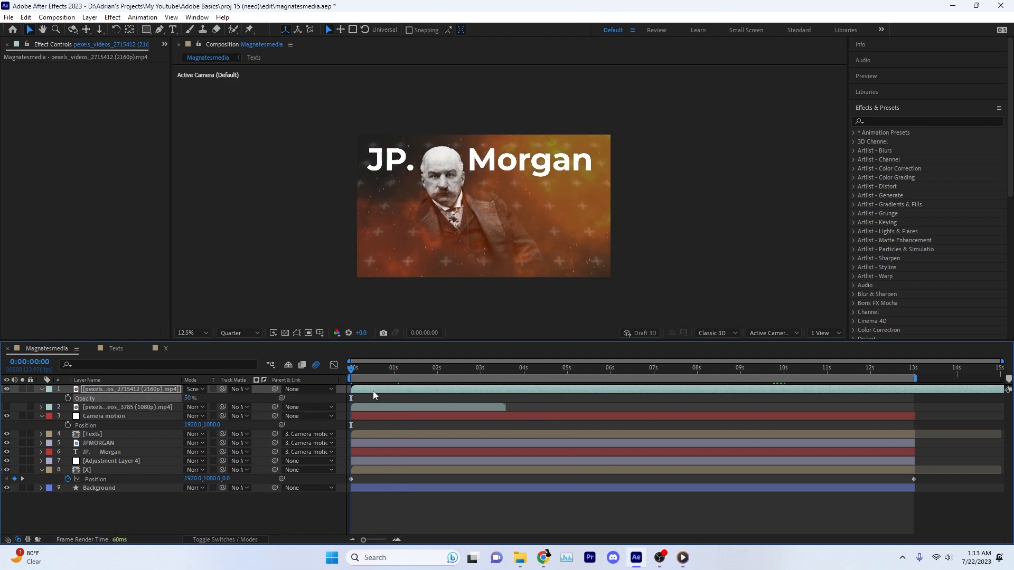
pyautogui.press('space')
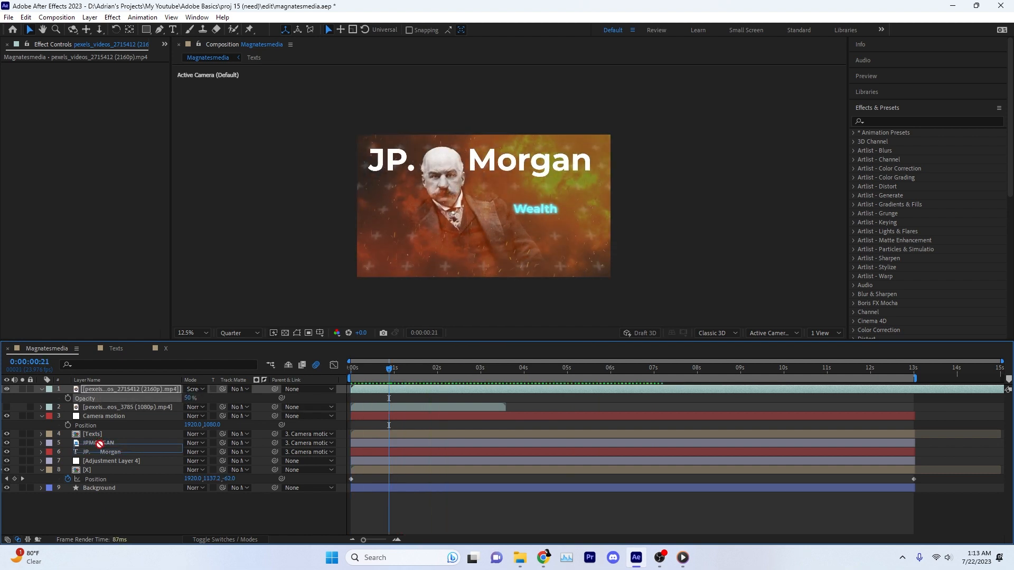
# - Move the fire clip directly below the JP. Morgan text layer and preview the composition from the start
pyautogui.moveTo(99, 444)
pyautogui.mouseDown()
pyautogui.moveTo(116, 490)
pyautogui.moveTo(95, 454)
pyautogui.mouseUp()
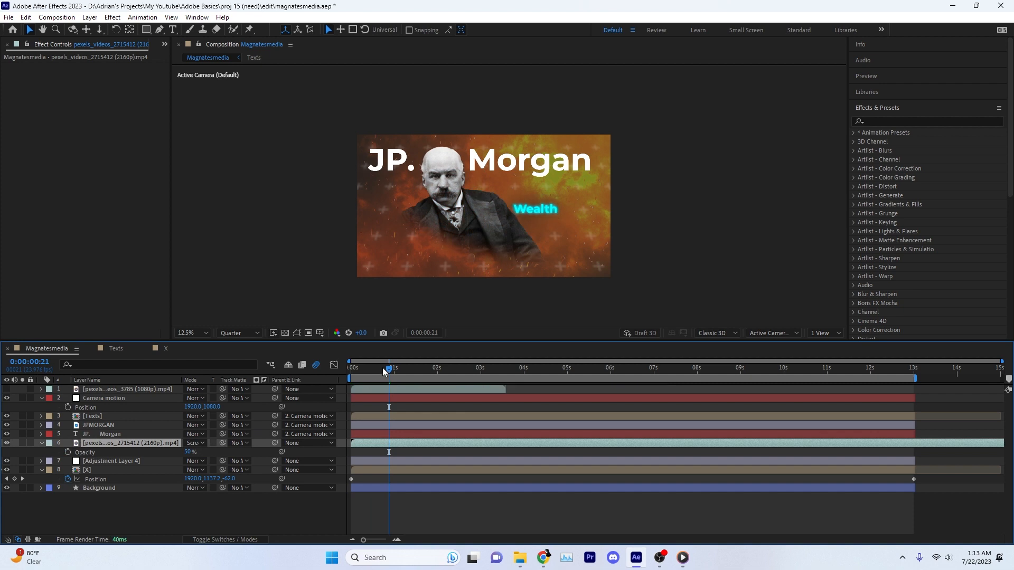
pyautogui.moveTo(384, 371); pyautogui.dragTo(306, 374)
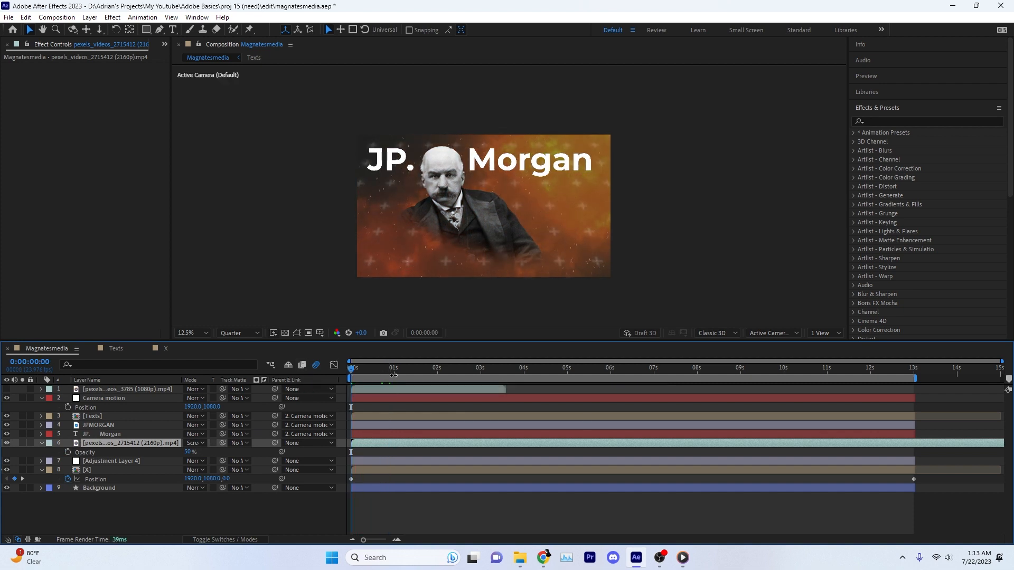
pyautogui.press('space')
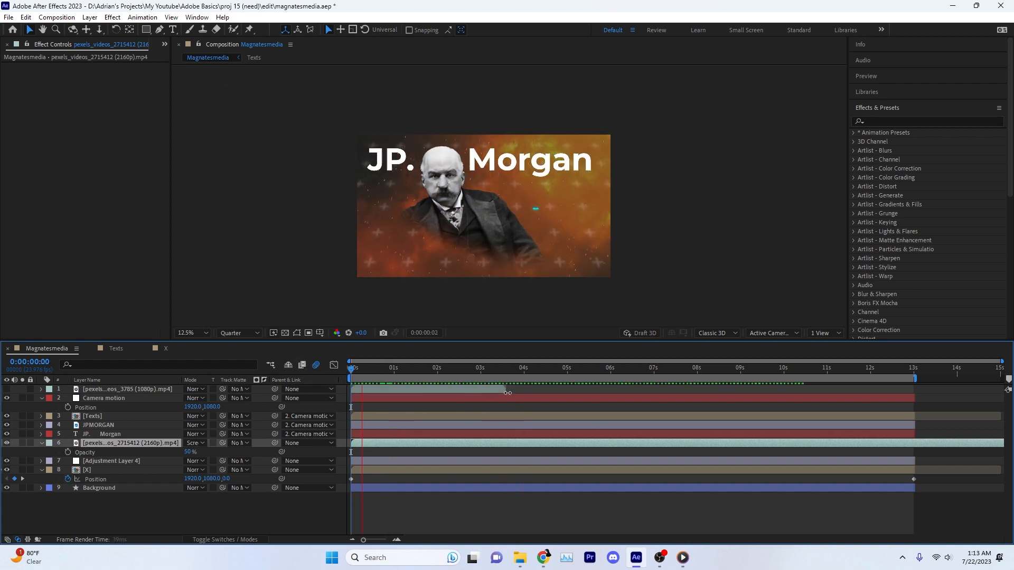
pyautogui.press('space')
# - Shift the pexels_videos_3785 (1080p).mp4 explosion clip to start just before 0:00:04:00 and show it
pyautogui.click(475, 392)
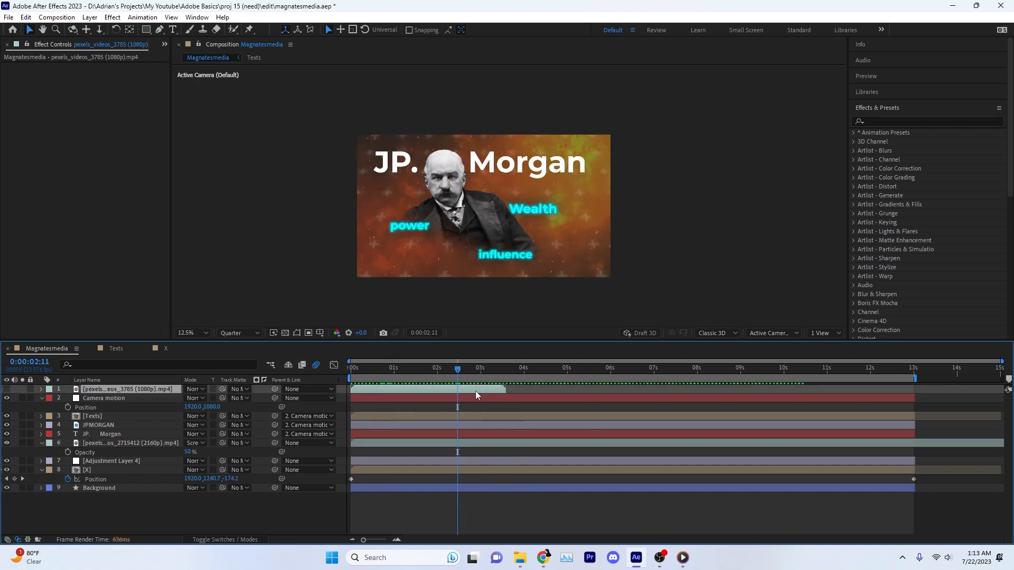
pyautogui.moveTo(476, 395); pyautogui.dragTo(643, 395)
pyautogui.click(547, 369)
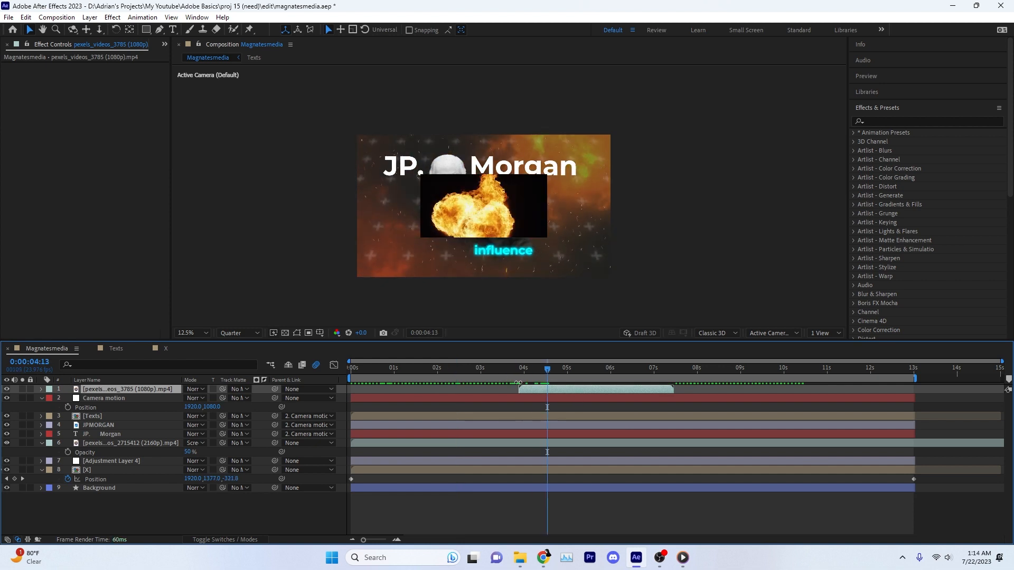
# - Scale the explosion clip up to 200%, then to 300%
pyautogui.rightClick(532, 388)
pyautogui.click(530, 388)
pyautogui.write('s200')
pyautogui.press('Return')
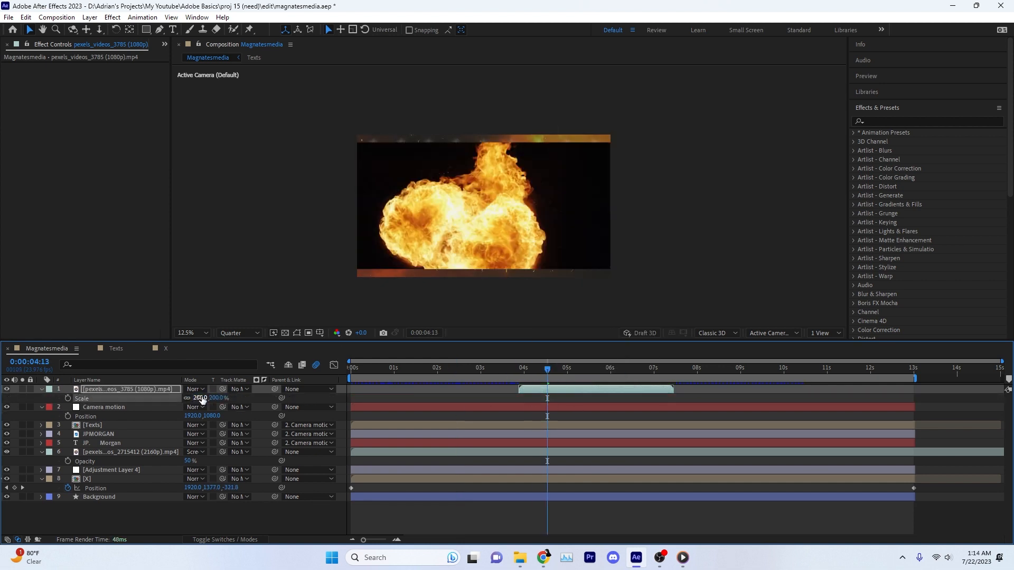
pyautogui.write('300')
pyautogui.press('Return')
# - Reposition the explosion clip to about 2536, 769 while checking several of its frames
pyautogui.moveTo(586, 369); pyautogui.dragTo(603, 369)
pyautogui.press('p')
pyautogui.moveTo(205, 402); pyautogui.dragTo(164, 400)
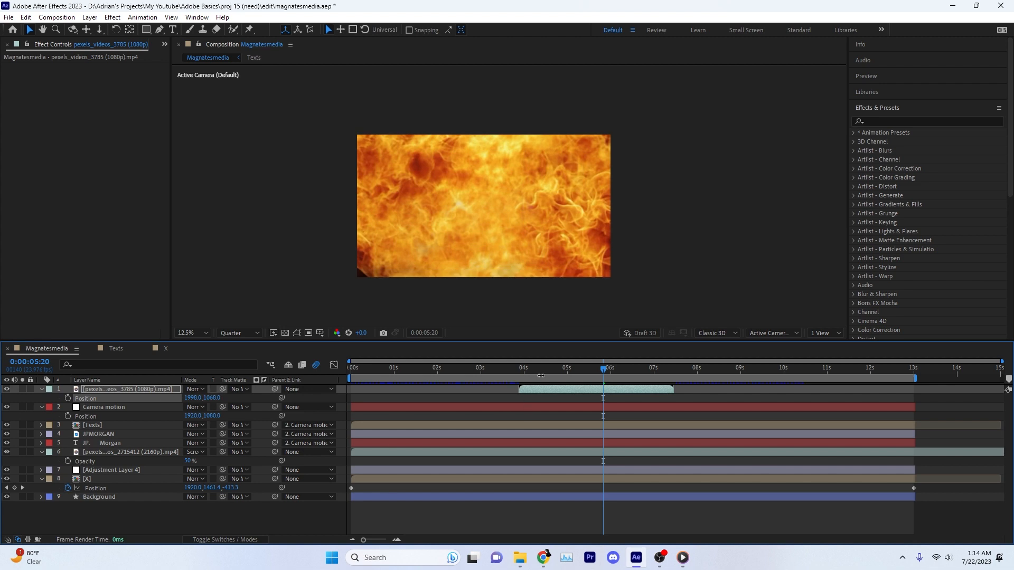
pyautogui.moveTo(544, 372)
pyautogui.mouseDown()
pyautogui.moveTo(581, 372)
pyautogui.moveTo(530, 372)
pyautogui.mouseUp()
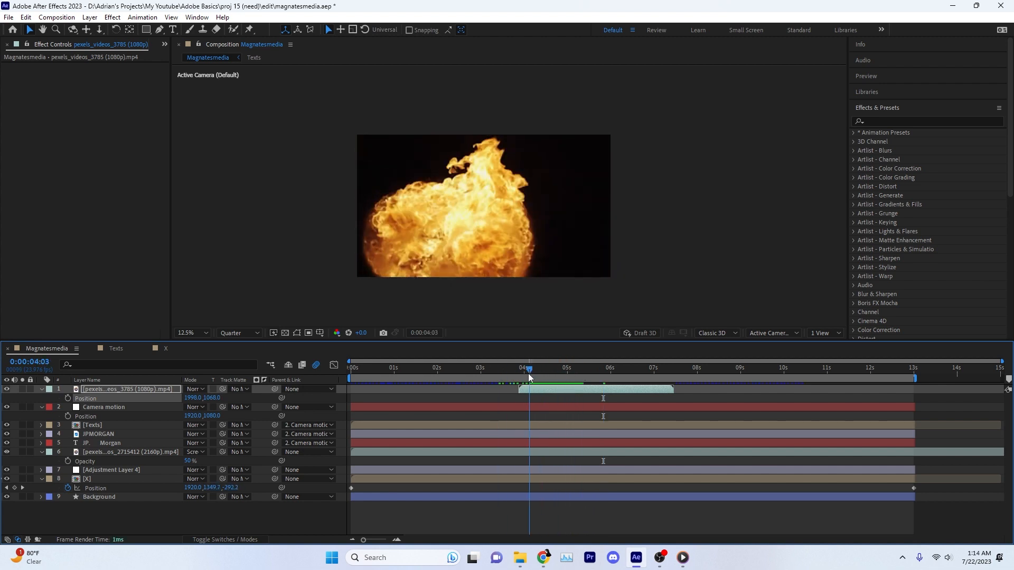
pyautogui.moveTo(214, 416); pyautogui.dragTo(59, 407)
pyautogui.hotkey('ctrl', 'z')
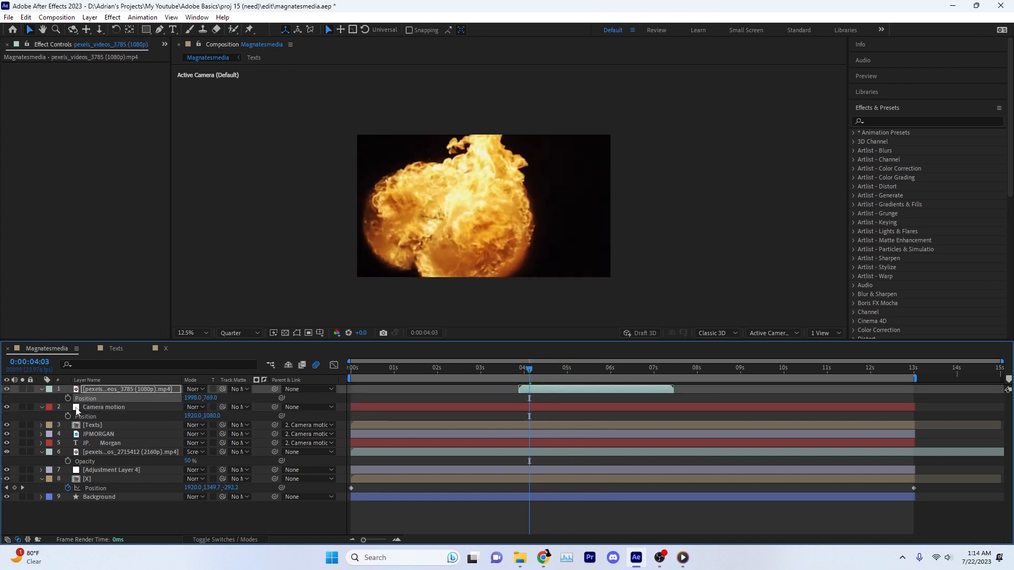
pyautogui.moveTo(191, 398); pyautogui.dragTo(477, 399)
pyautogui.moveTo(529, 372)
pyautogui.mouseDown()
pyautogui.moveTo(564, 373)
pyautogui.moveTo(532, 374)
pyautogui.mouseUp()
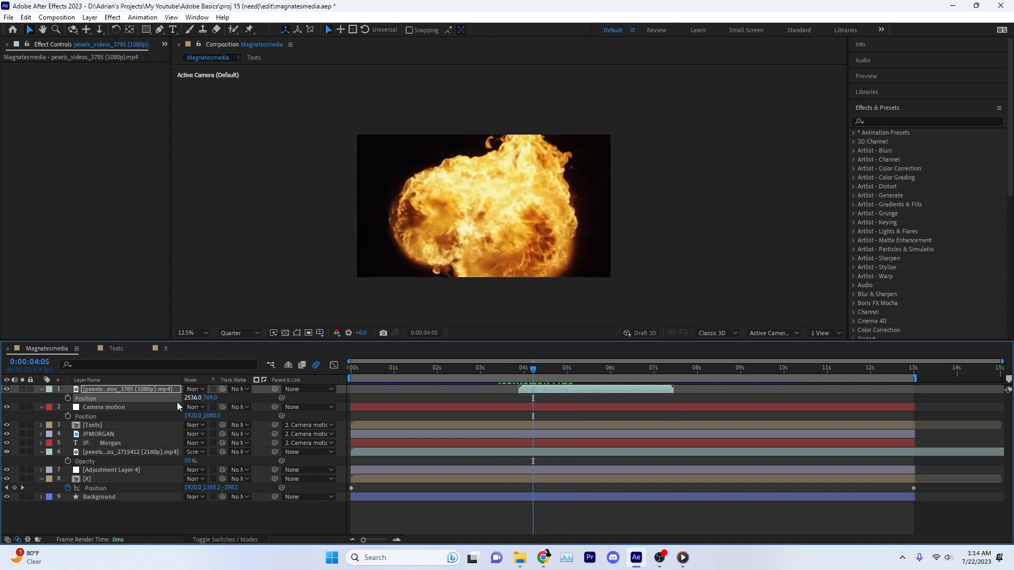
# - Try Screen and Color Dodge on the explosion clip, set its blending mode to Linear Dodge, and preview from about 0:00:03:02
pyautogui.click(231, 390)
pyautogui.click(197, 391)
pyautogui.click(239, 212)
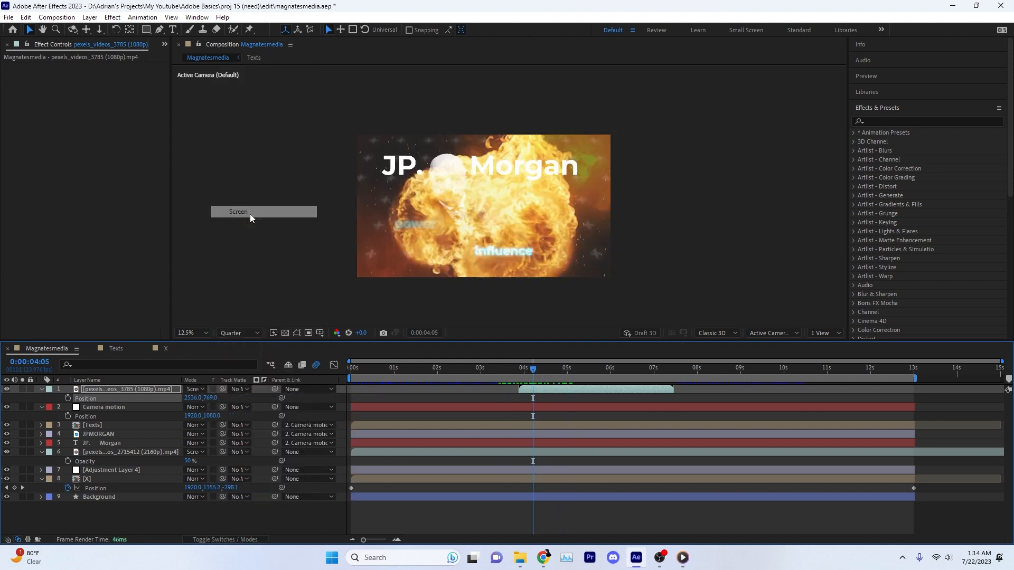
pyautogui.click(195, 391)
pyautogui.click(246, 223)
pyautogui.click(202, 390)
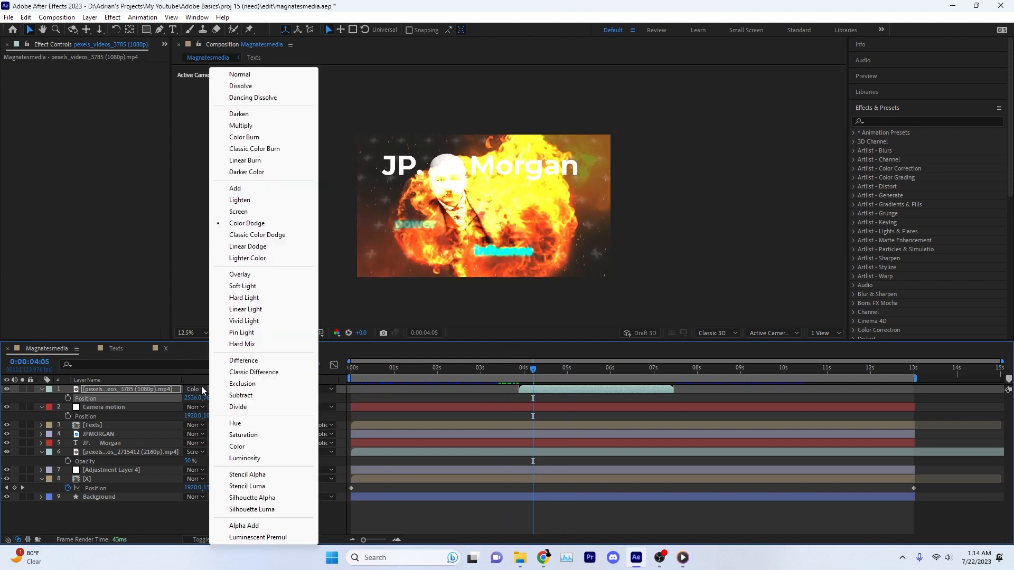
pyautogui.click(249, 247)
pyautogui.moveTo(519, 372); pyautogui.dragTo(484, 370)
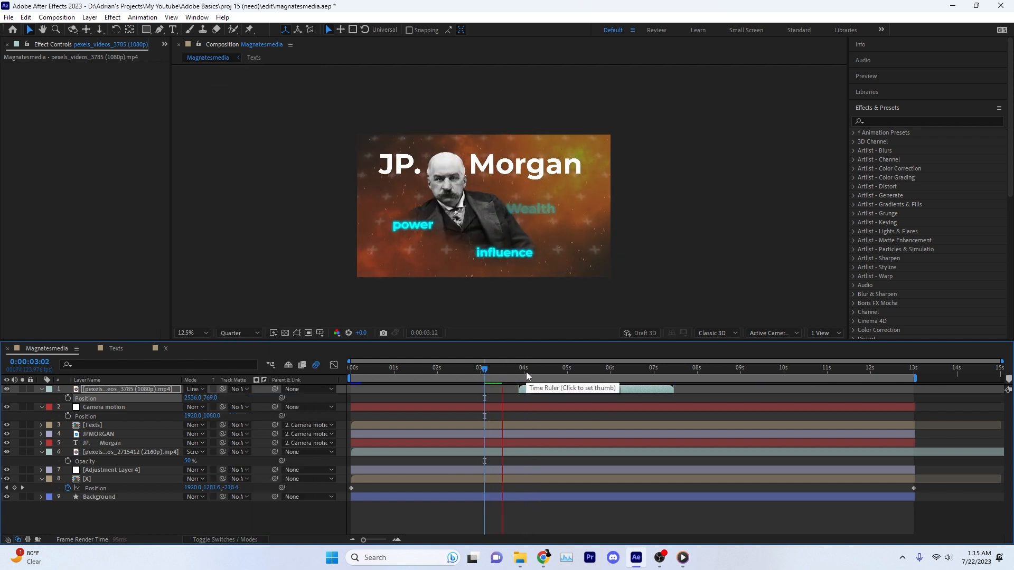
pyautogui.press('space')
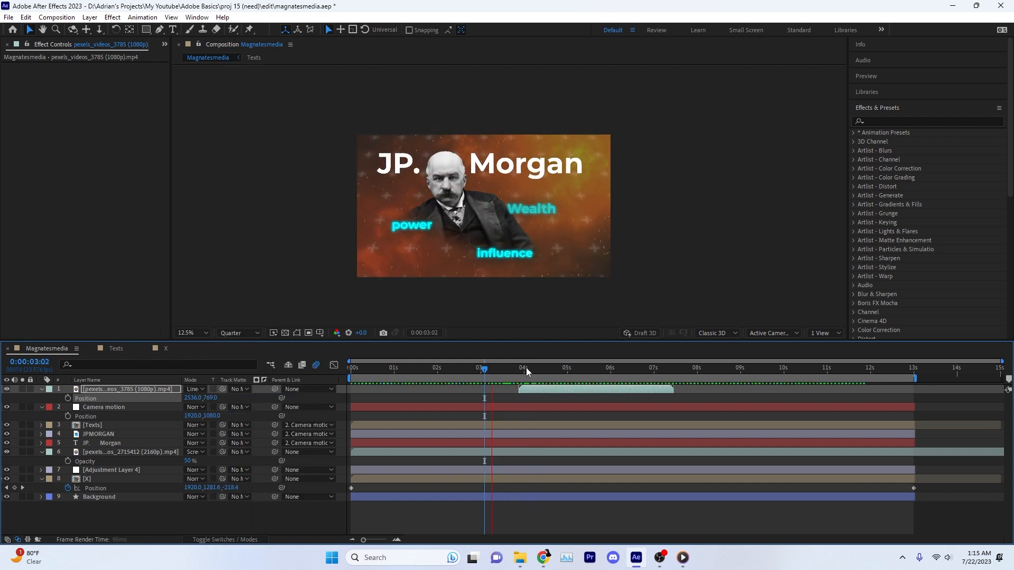
pyautogui.press('space')
# - Add an adjustment layer below the explosion clip and keyframe its opacity from 100% at 0:00:05:00 to 0% at 0:00:05:10
pyautogui.click(170, 407)
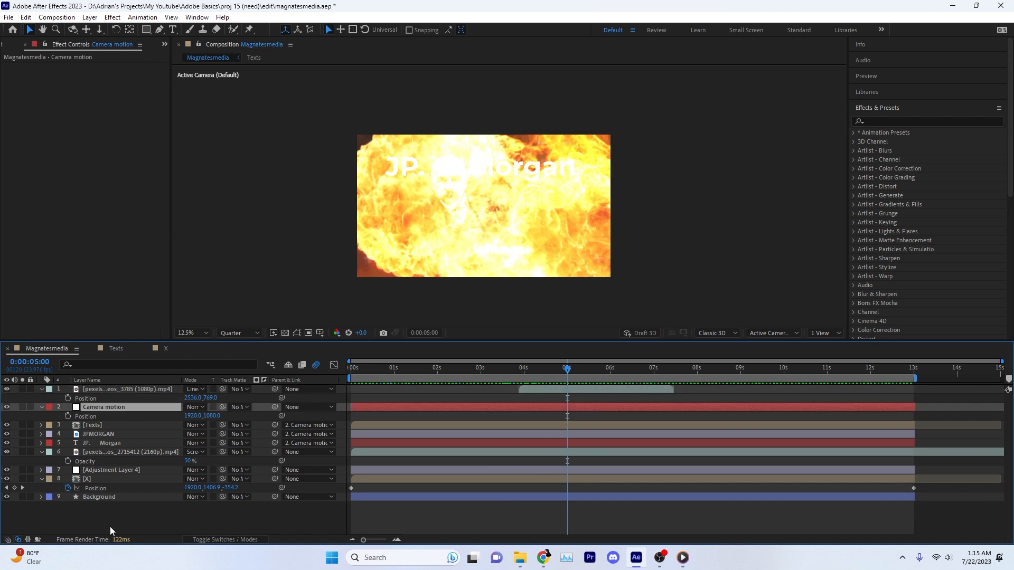
pyautogui.rightClick(108, 520)
pyautogui.click(280, 465)
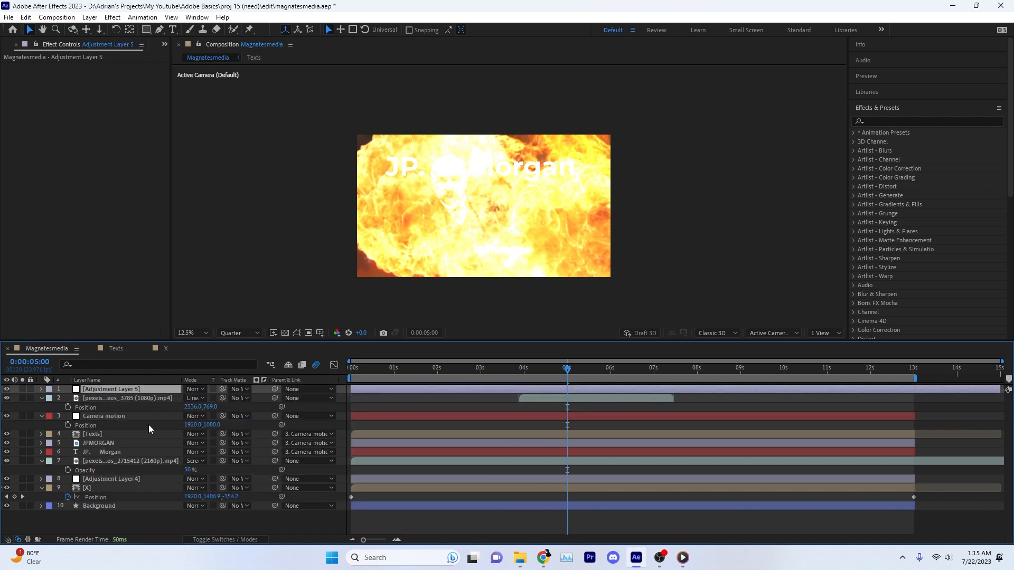
pyautogui.press('t')
pyautogui.click(68, 417)
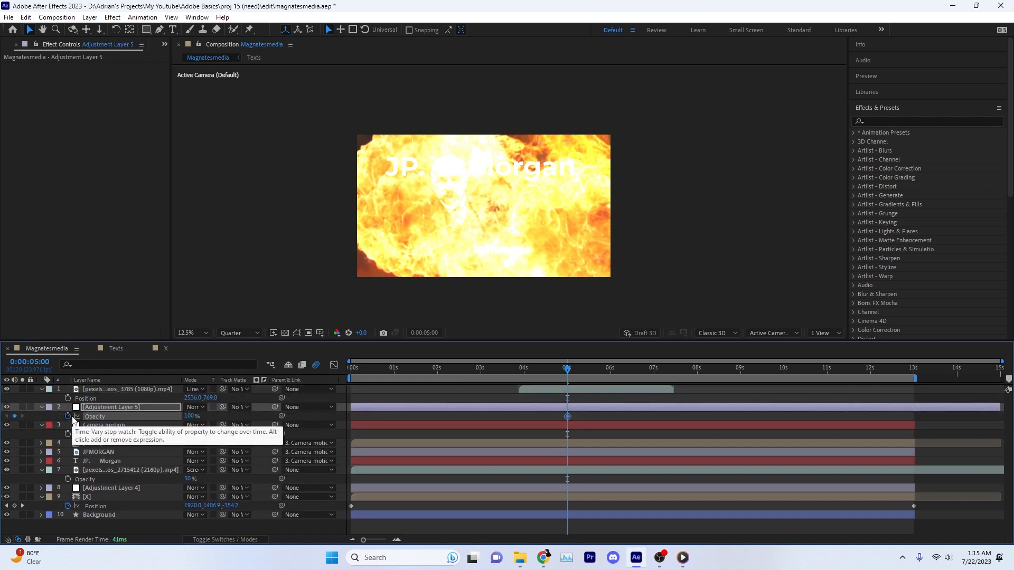
pyautogui.hotkey('shift', 'pagedown')
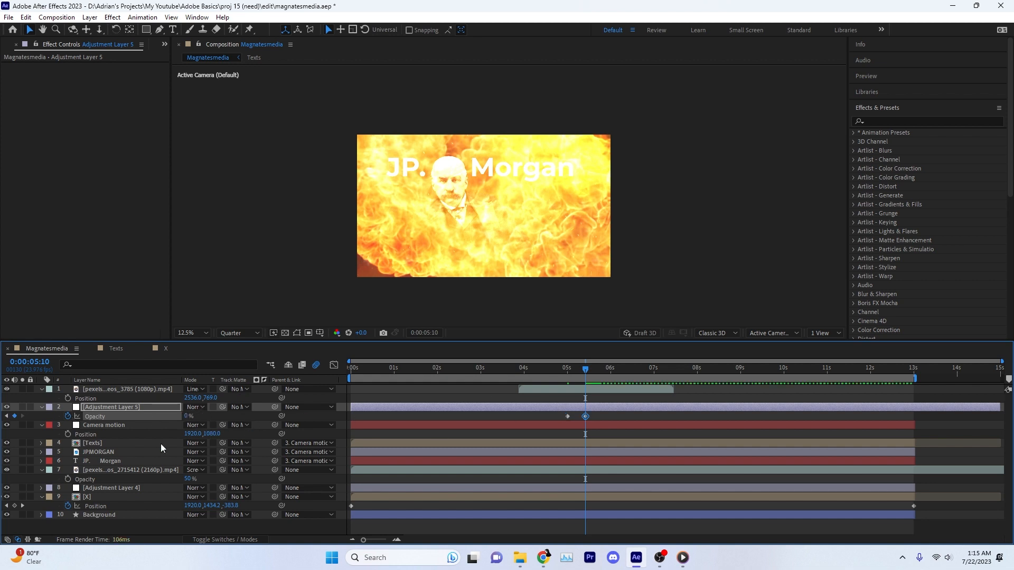
# - Try parenting all layers from Camera motion down to Background to the new adjustment layer, and undo it
pyautogui.click(158, 425)
pyautogui.keyDown('shift'); pyautogui.click(112, 514); pyautogui.keyUp('shift')
pyautogui.moveTo(275, 425); pyautogui.dragTo(127, 407)
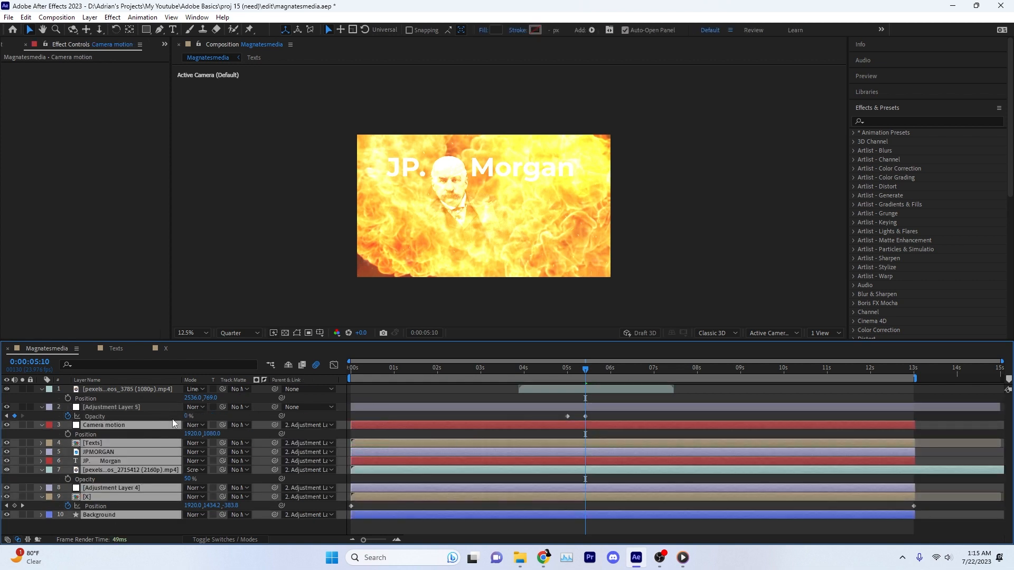
pyautogui.hotkey('ctrl', 'z')
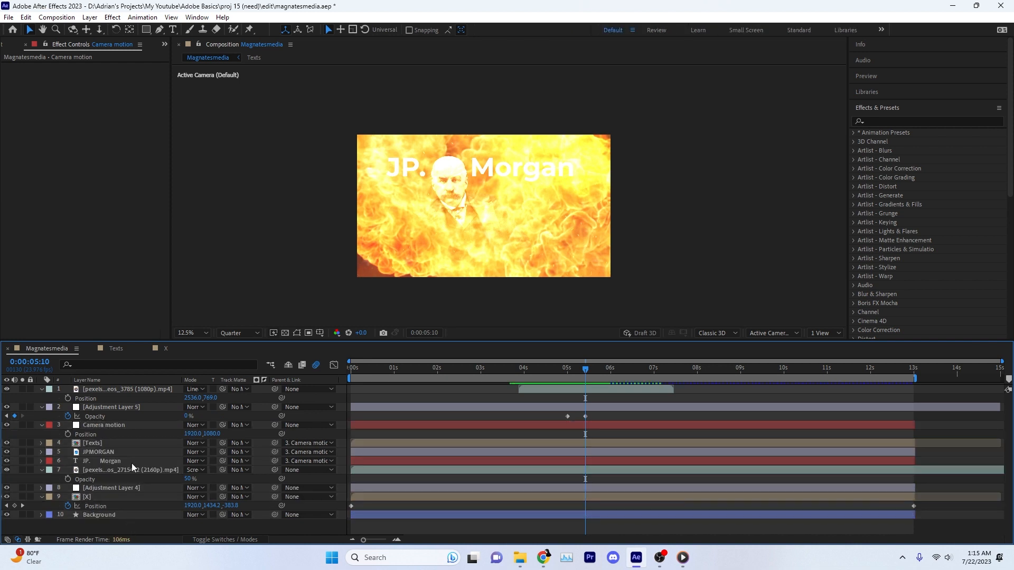
# - Pre-compose all layers from Camera motion down to Background as "Scene 1", moving all attributes into the new composition
pyautogui.rightClick(126, 425)
pyautogui.click(166, 352)
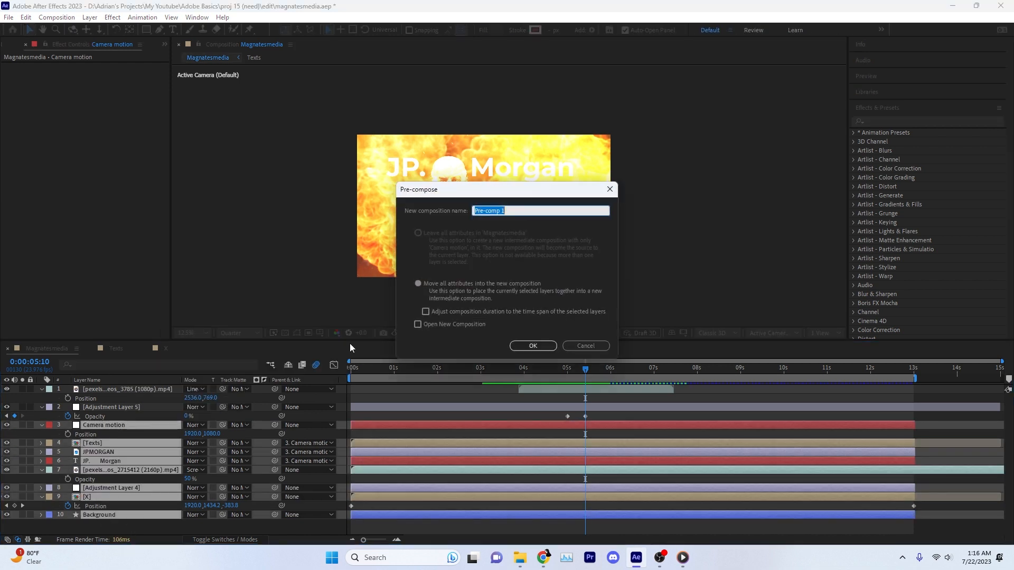
pyautogui.write('Scene 1')
pyautogui.press('Return')
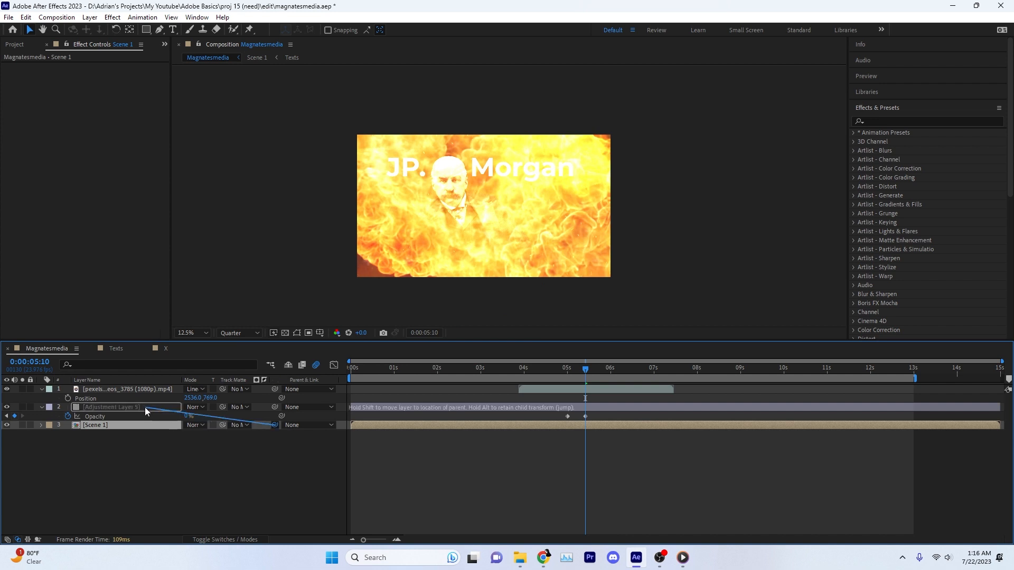
# - Check frames around 0:00:04:14 with Scene 1 parented to Adjustment Layer 5, undo the parenting, and delete the adjustment layer
pyautogui.click(573, 369)
pyautogui.moveTo(573, 370); pyautogui.dragTo(550, 373)
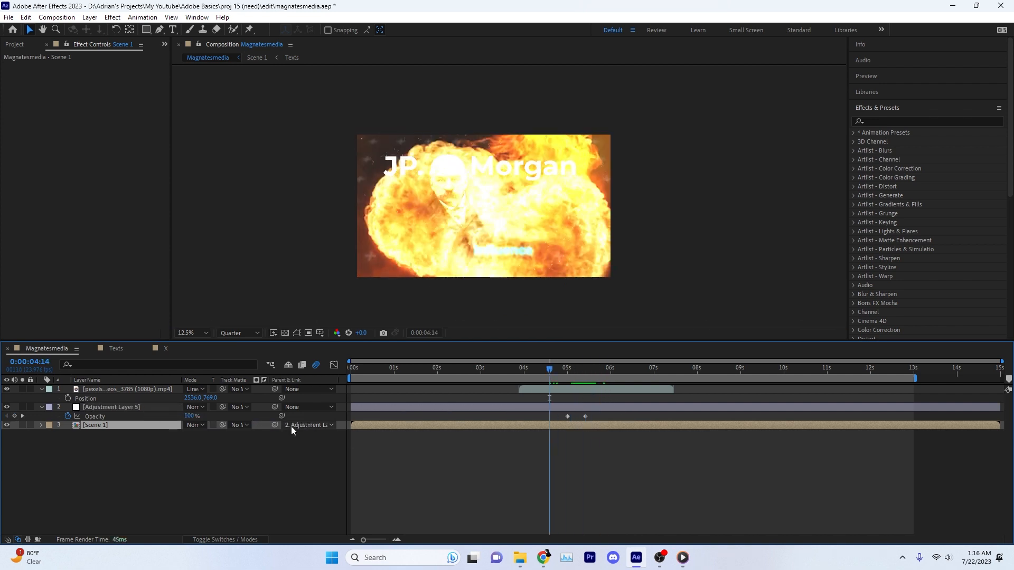
pyautogui.rightClick(139, 470)
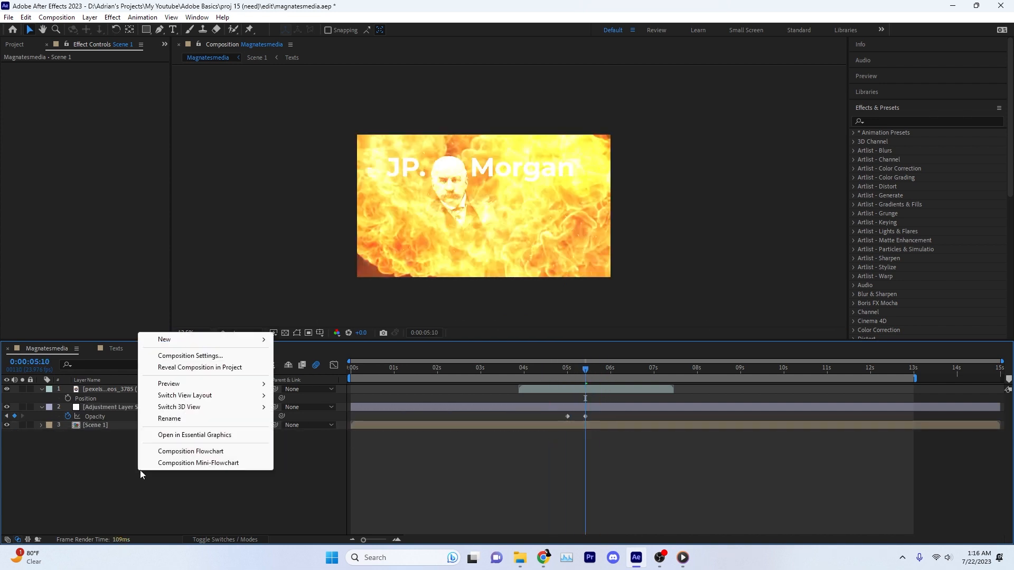
pyautogui.click(120, 409)
pyautogui.press('Delete')
# - Add a null object below the explosion clip, parent Scene 1 to it, and set the null's opacity to 0%
pyautogui.rightClick(139, 444)
pyautogui.moveTo(212, 315)
pyautogui.click(297, 380)
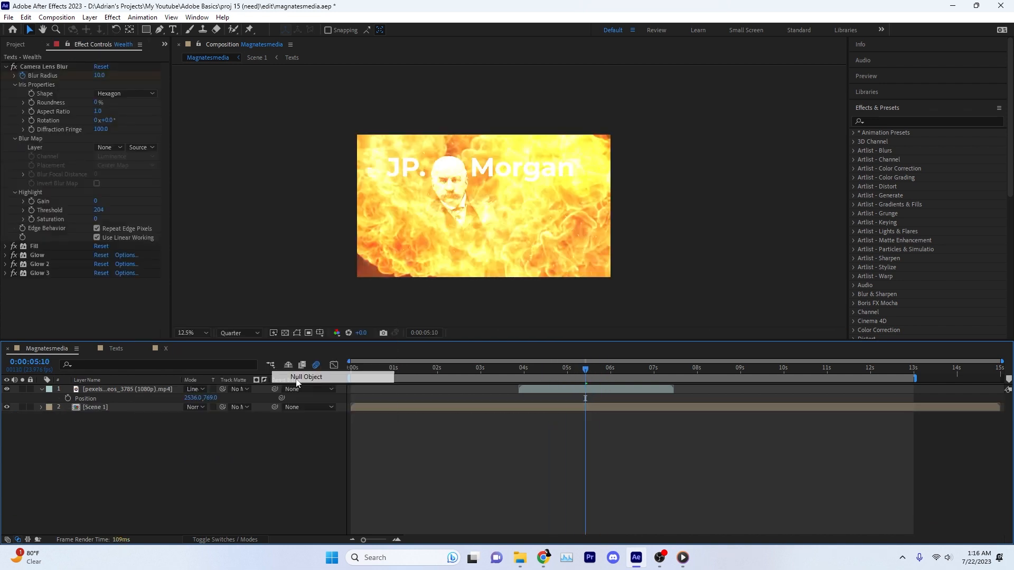
pyautogui.moveTo(121, 390); pyautogui.dragTo(118, 408)
pyautogui.press('t')
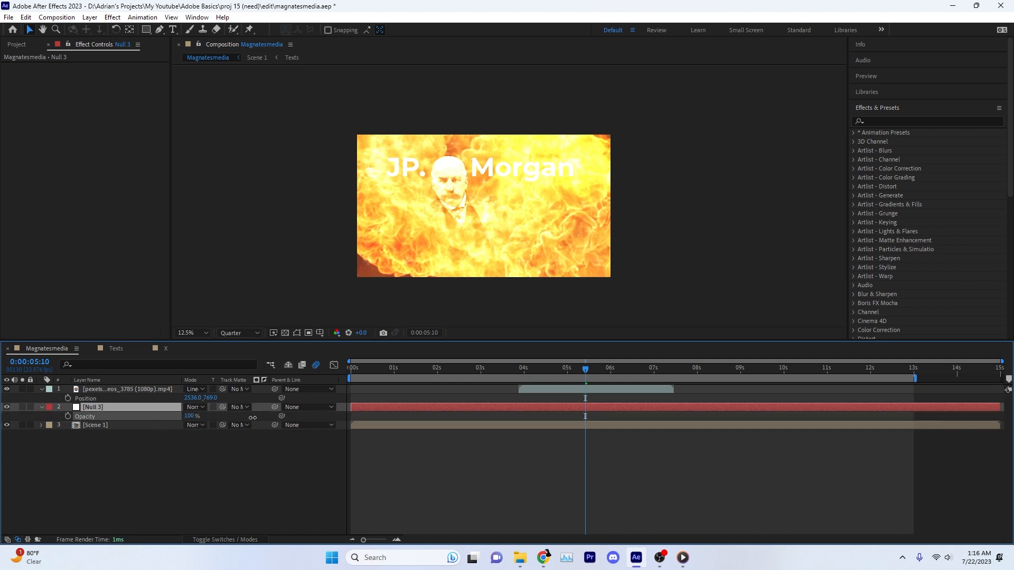
pyautogui.moveTo(274, 425); pyautogui.dragTo(140, 407)
pyautogui.moveTo(190, 416); pyautogui.dragTo(178, 412)
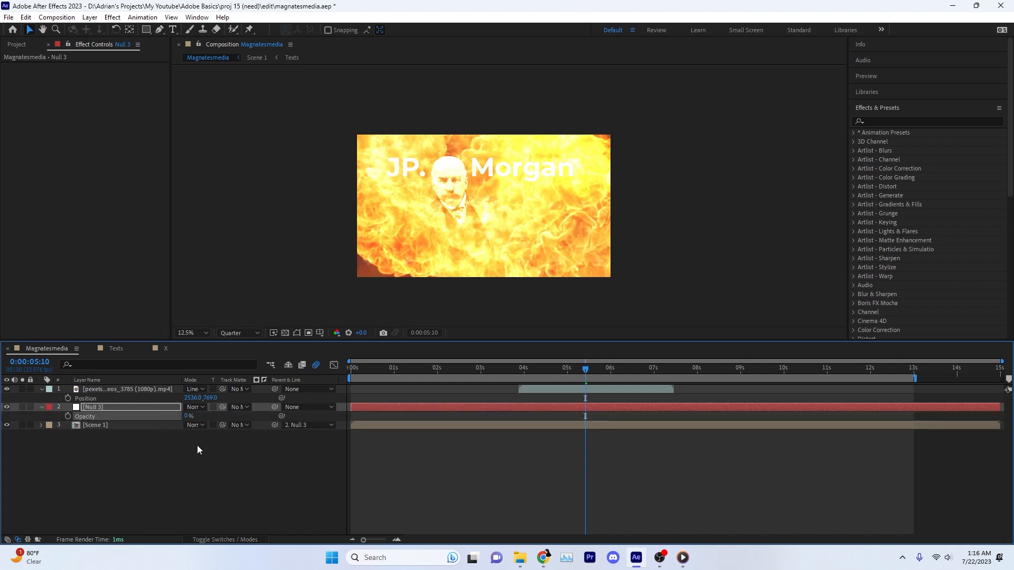
# - Try a track matte option on the null with a changed opacity, and undo the attempt
pyautogui.click(234, 539)
pyautogui.click(233, 539)
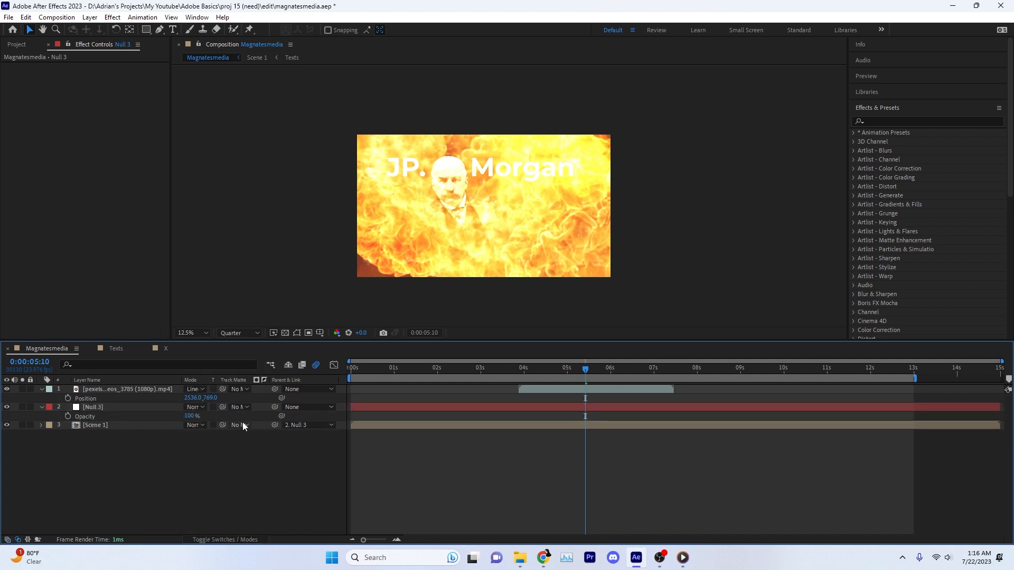
pyautogui.click(241, 408)
pyautogui.click(262, 457)
pyautogui.moveTo(188, 418); pyautogui.dragTo(327, 426)
pyautogui.hotkey('ctrl', 'z')
pyautogui.hotkey('ctrl', 'z')
# - Try the null's track matte options again, undo back past Scene 1's parenting, and delete the null
pyautogui.click(203, 407)
pyautogui.click(157, 451)
pyautogui.click(240, 407)
pyautogui.click(249, 458)
pyautogui.click(142, 417)
pyautogui.hotkey('ctrl', 'z')
pyautogui.hotkey('ctrl', 'z')
pyautogui.hotkey('ctrl', 'z')
pyautogui.hotkey('ctrl', 'z')
pyautogui.hotkey('ctrl', 'z')
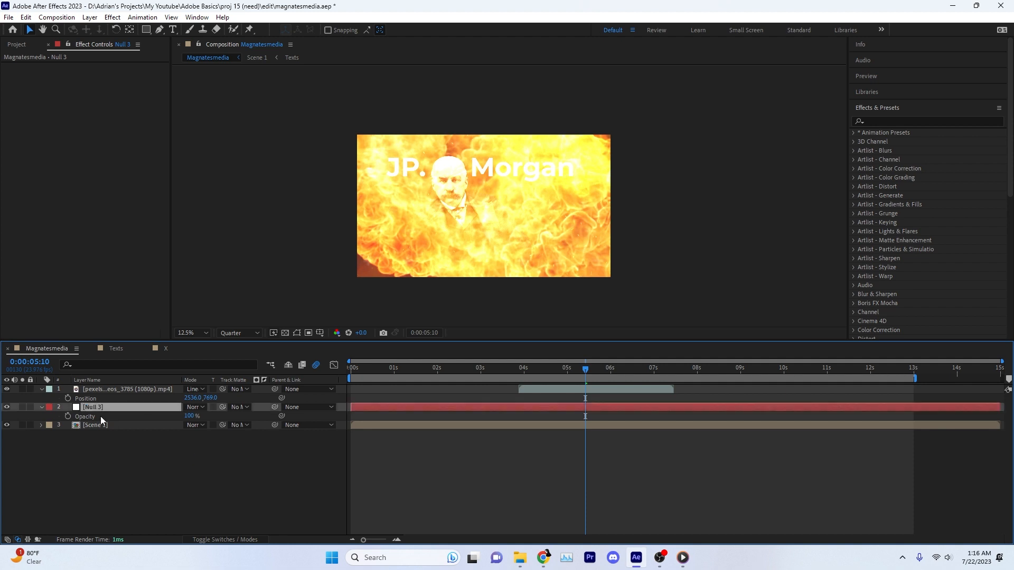
pyautogui.click(105, 408)
# - Keyframe Scene 1's opacity from 100% at 0:00:04:14 to 0% at 0:00:05:10
pyautogui.click(42, 407)
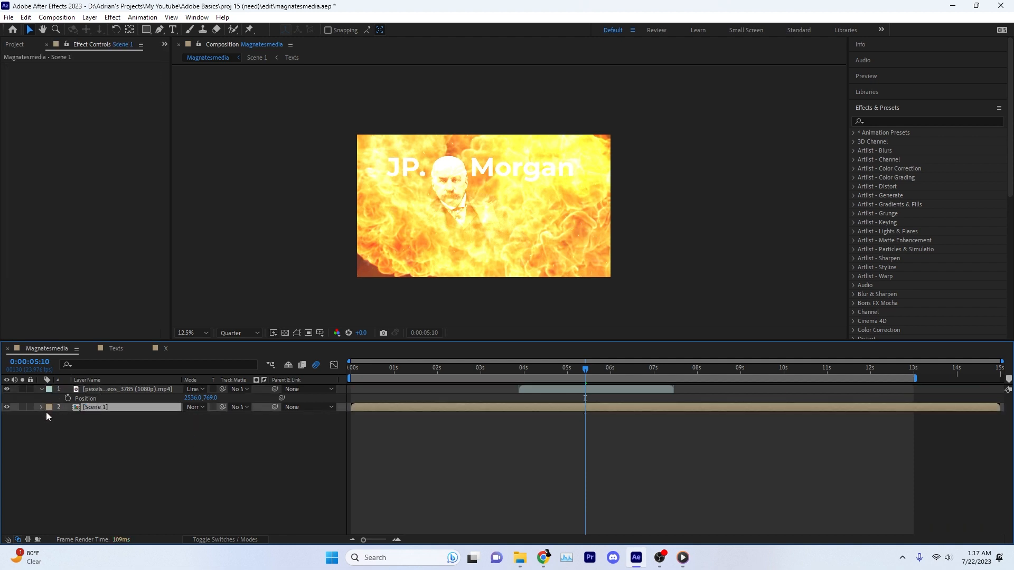
pyautogui.moveTo(188, 416); pyautogui.dragTo(132, 420)
pyautogui.click(68, 417)
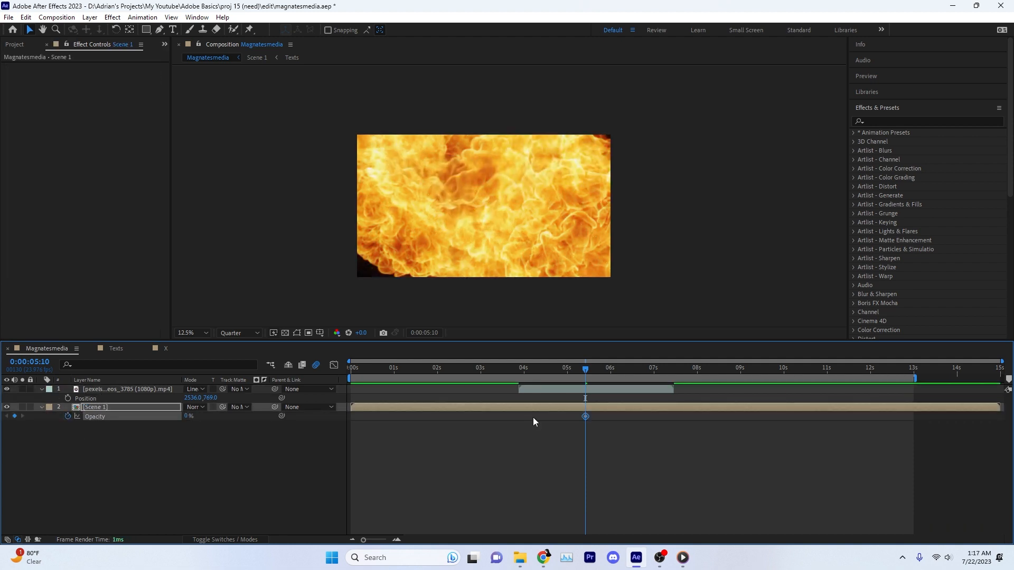
pyautogui.hotkey('shift', 'pagedown')
pyautogui.hotkey('shift', 'pageup')
pyautogui.hotkey('shift', 'pageup')
pyautogui.hotkey('shift', 'pageup')
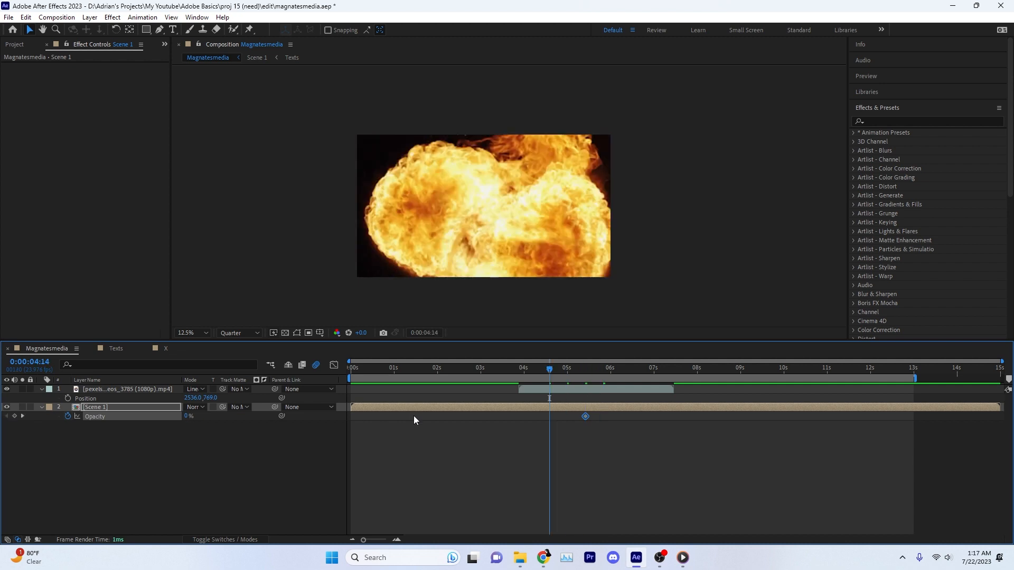
pyautogui.moveTo(185, 416); pyautogui.dragTo(587, 390)
# - Preview the composition from the start to check Scene 1's fade-out behind the explosion
pyautogui.press('Home')
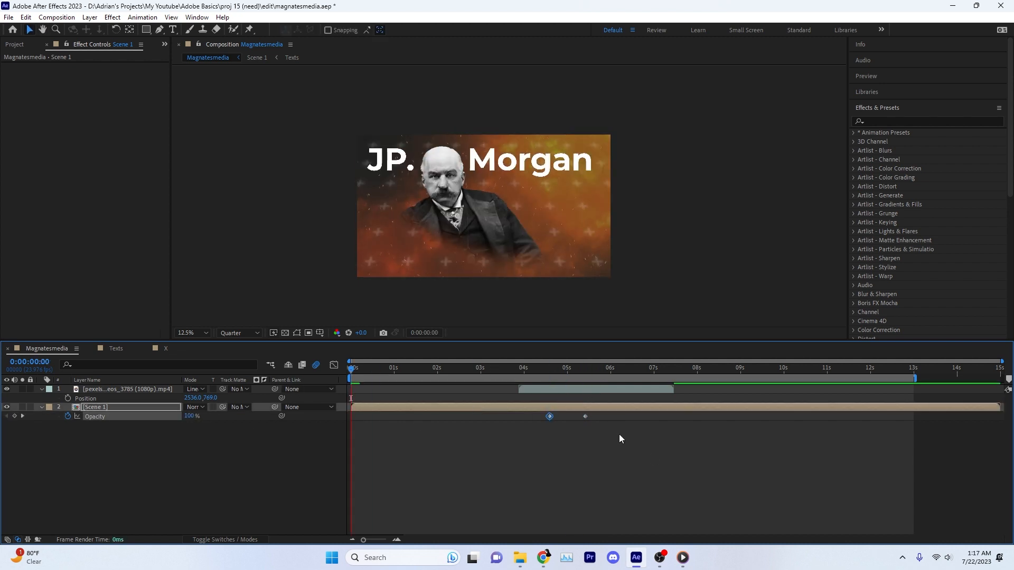
pyautogui.moveTo(386, 373); pyautogui.dragTo(328, 375)
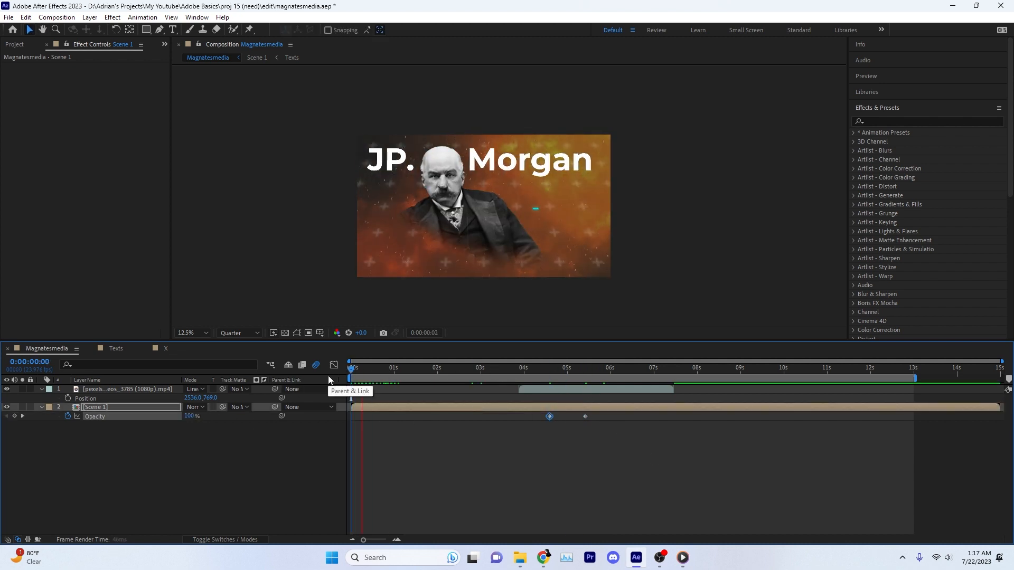
pyautogui.press('space')
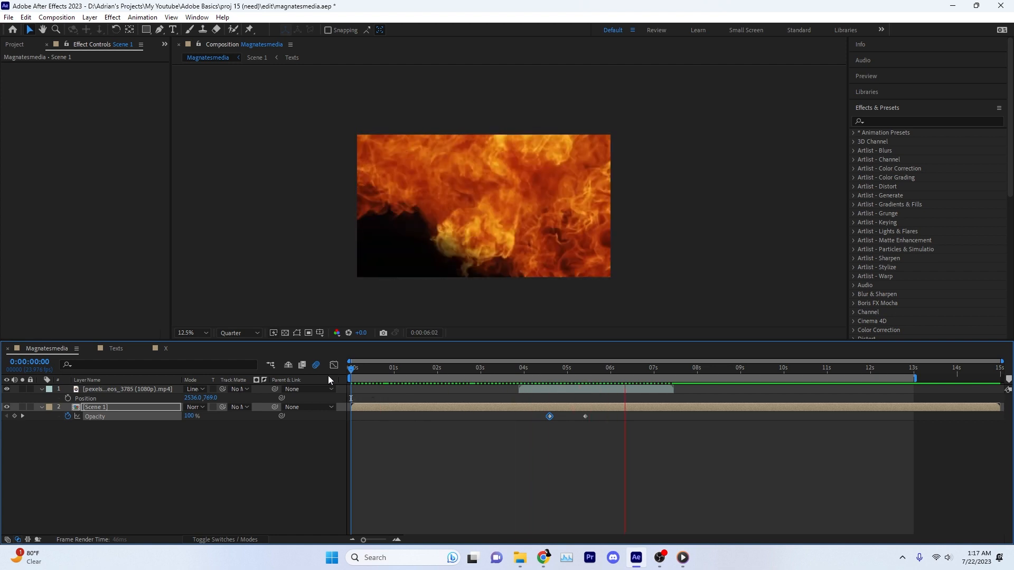
pyautogui.press('space')
# - Keyframe the explosion clip's opacity from 100% at 0:00:05:07 to 0% at 0:00:05:17, and preview the composition from the start
pyautogui.moveTo(535, 372); pyautogui.dragTo(580, 371)
pyautogui.click(539, 389)
pyautogui.press('t')
pyautogui.click(67, 398)
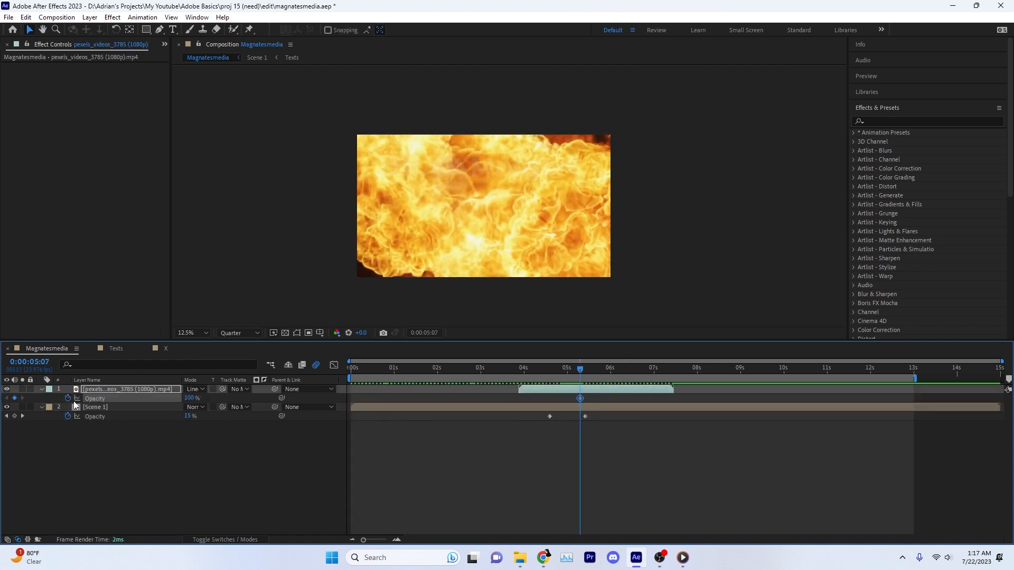
pyautogui.hotkey('shift', 'pagedown')
pyautogui.moveTo(193, 398); pyautogui.dragTo(135, 398)
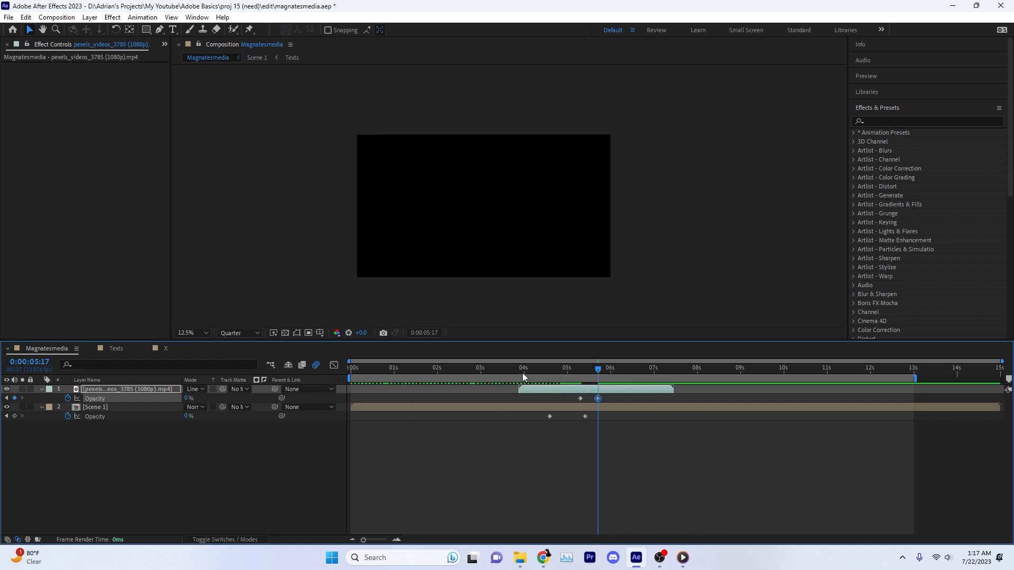
pyautogui.click(524, 373)
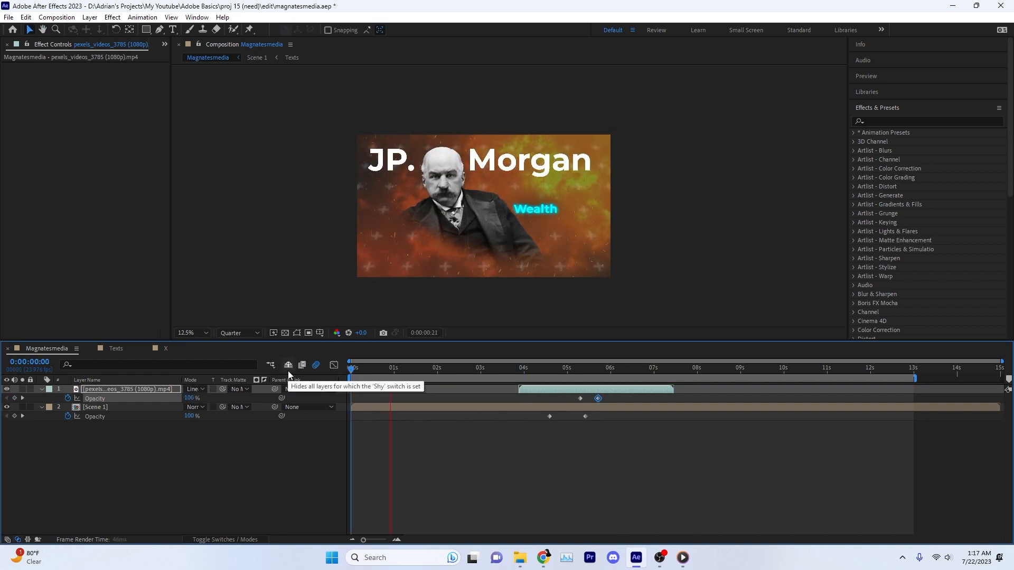
pyautogui.press('space')
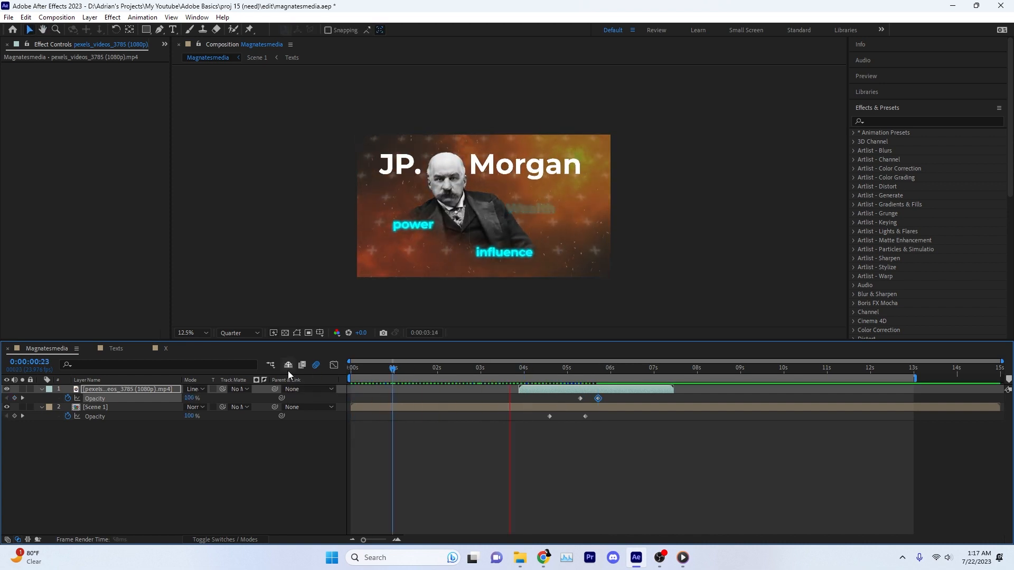